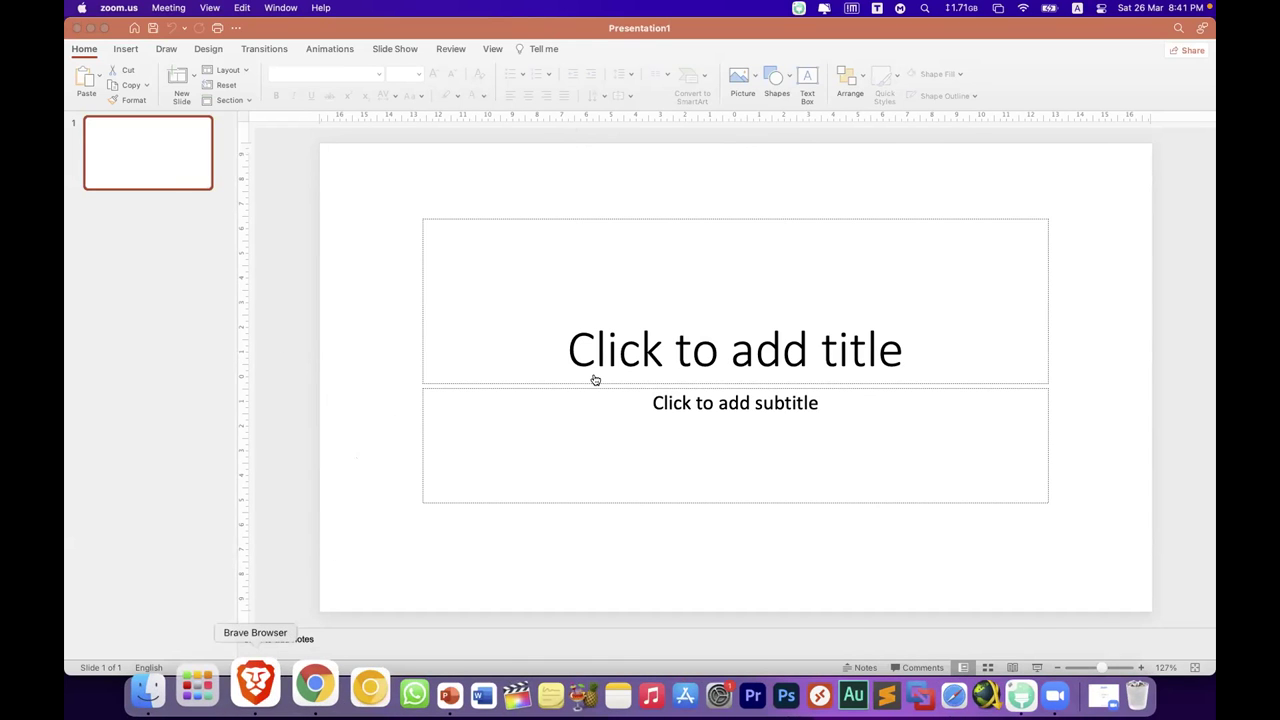
# Step: Browse the image results and preview the red insurance PowerPoint design
pyautogui.scroll(5, 594, 380)
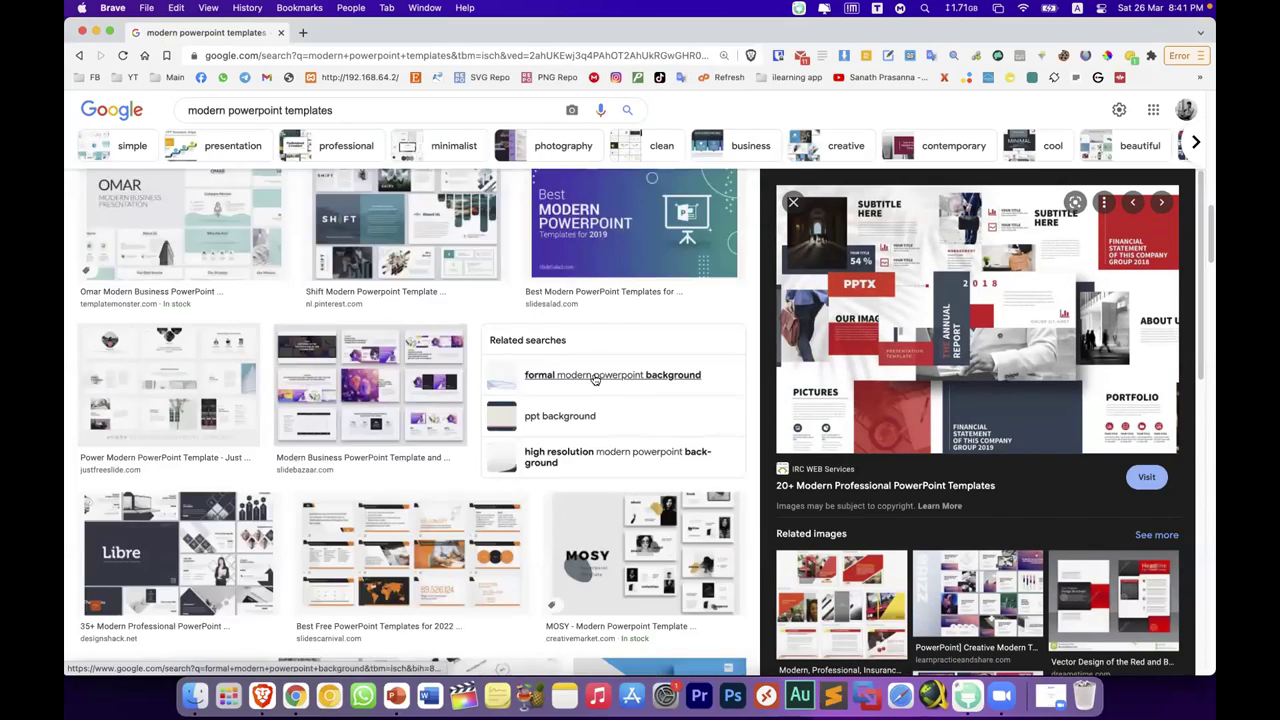
pyautogui.scroll(3, 594, 380)
pyautogui.scroll(3, 594, 380)
pyautogui.scroll(-1, 594, 380)
pyautogui.scroll(-3, 594, 380)
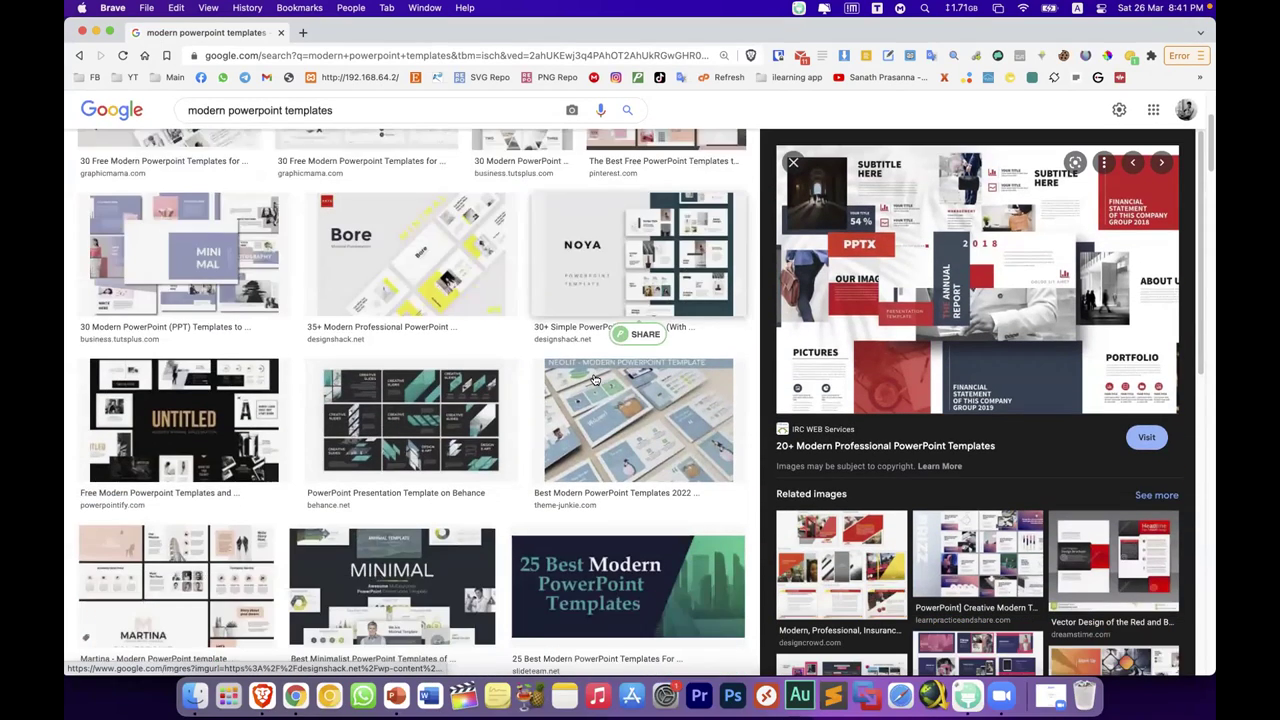
pyautogui.scroll(-1, 594, 380)
pyautogui.scroll(-1, 594, 380)
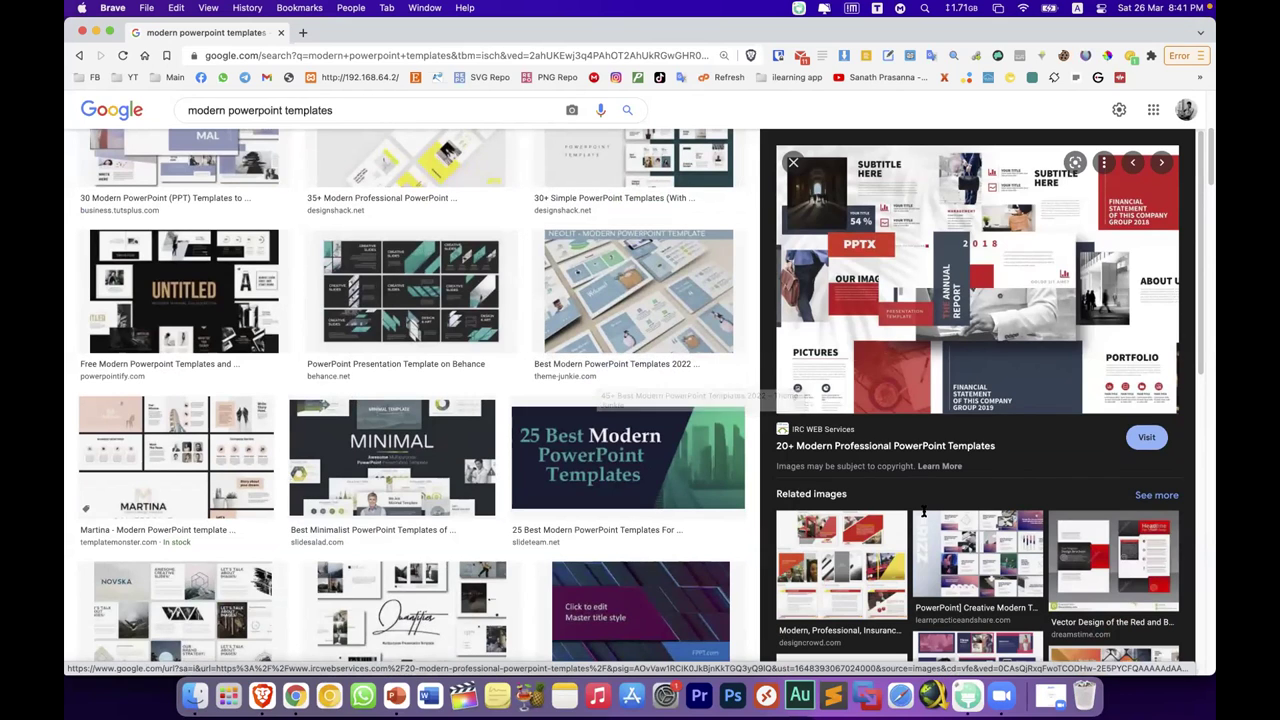
pyautogui.scroll(-3, 975, 220)
pyautogui.scroll(-2, 800, 488)
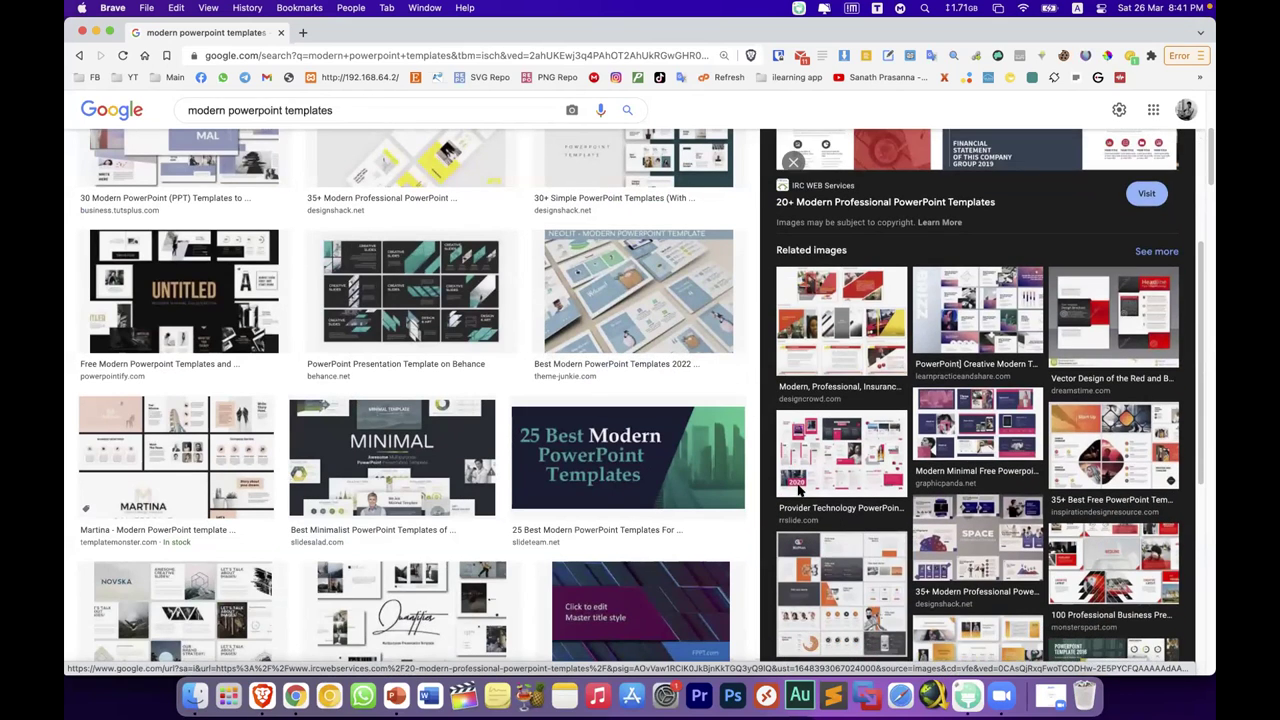
pyautogui.scroll(-1, 800, 488)
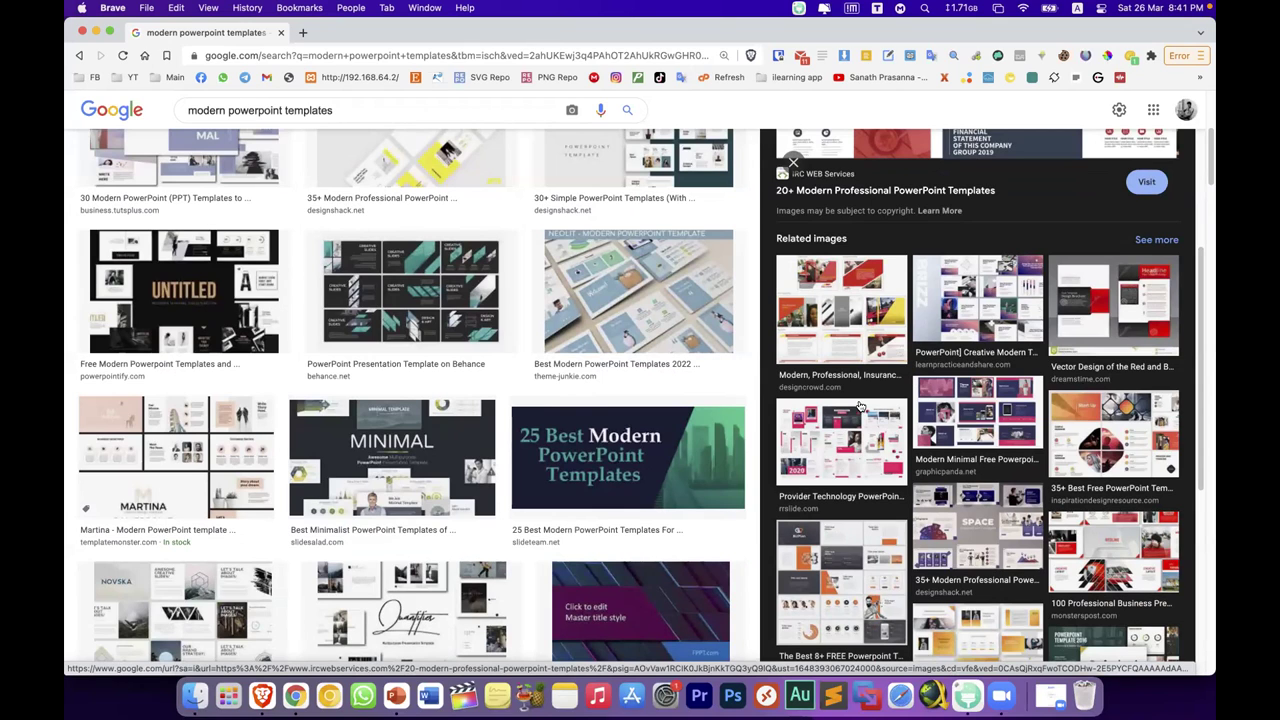
pyautogui.click(849, 342)
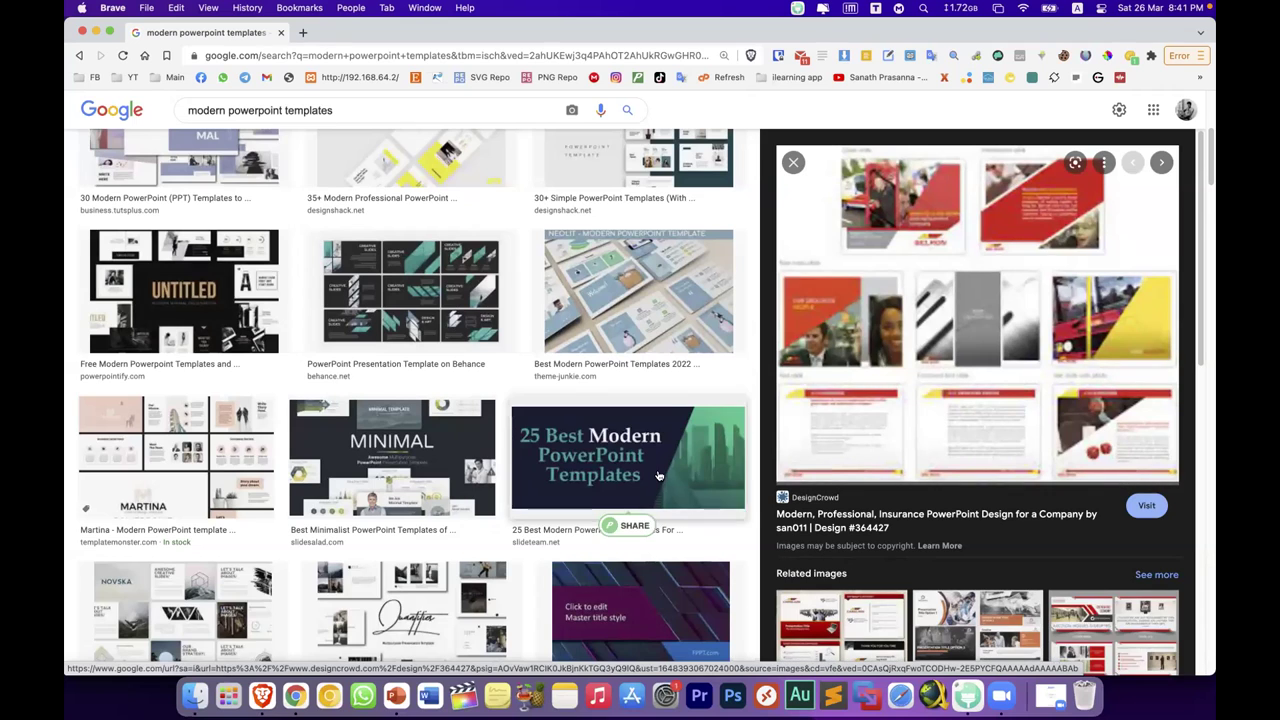
# Step: Further down the results, preview Freepik's orange corporate business presentation template
pyautogui.scroll(-3, 658, 476)
pyautogui.scroll(-3, 658, 476)
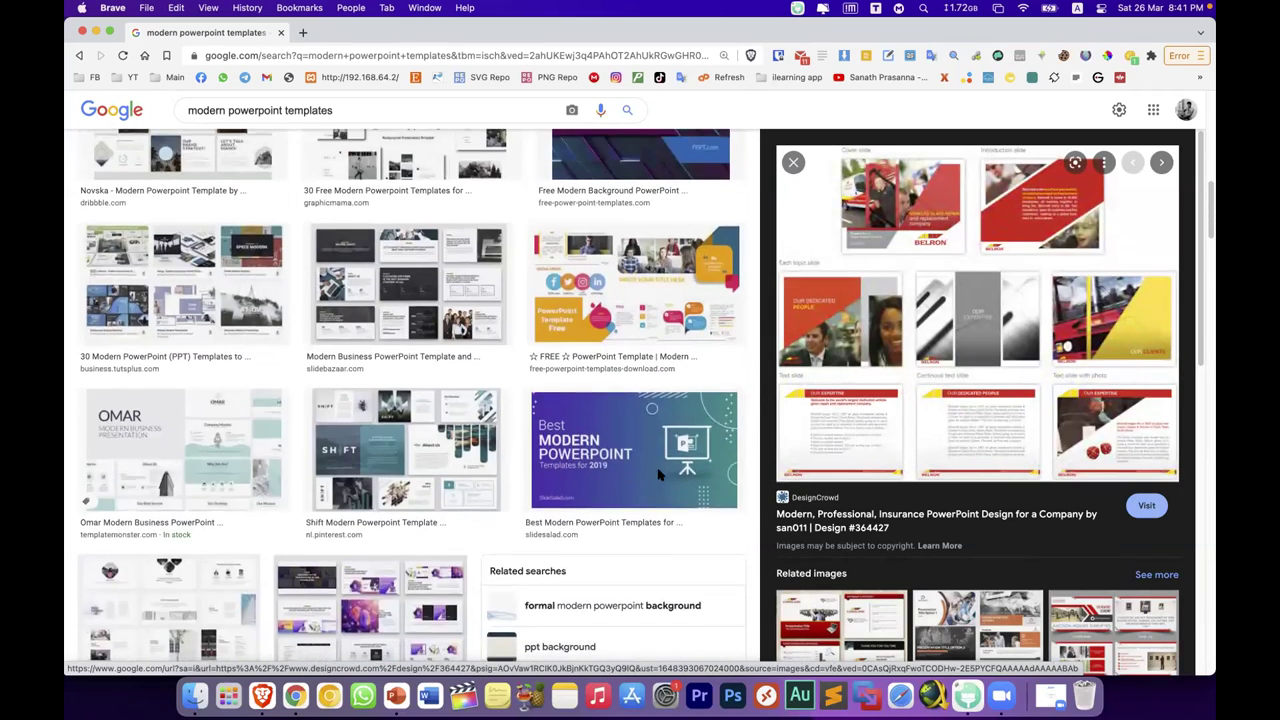
pyautogui.scroll(-1, 658, 476)
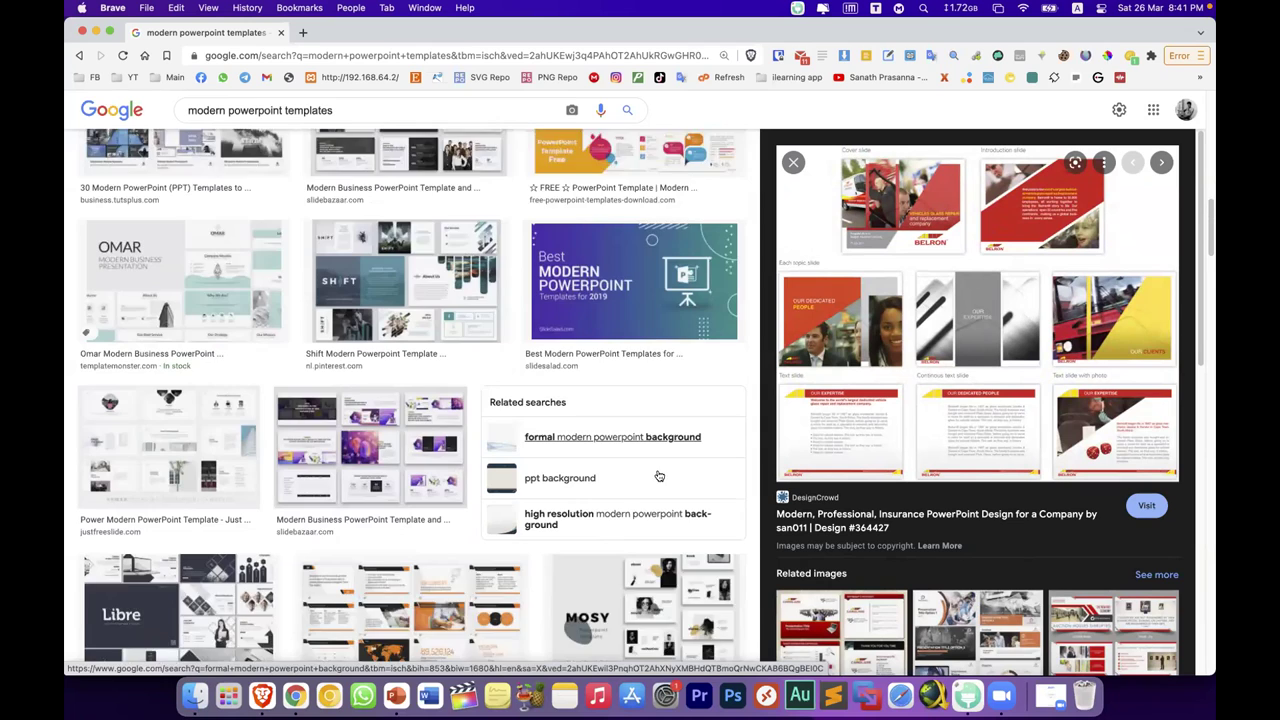
pyautogui.scroll(-1, 658, 476)
pyautogui.scroll(-1, 658, 476)
pyautogui.scroll(-1, 658, 476)
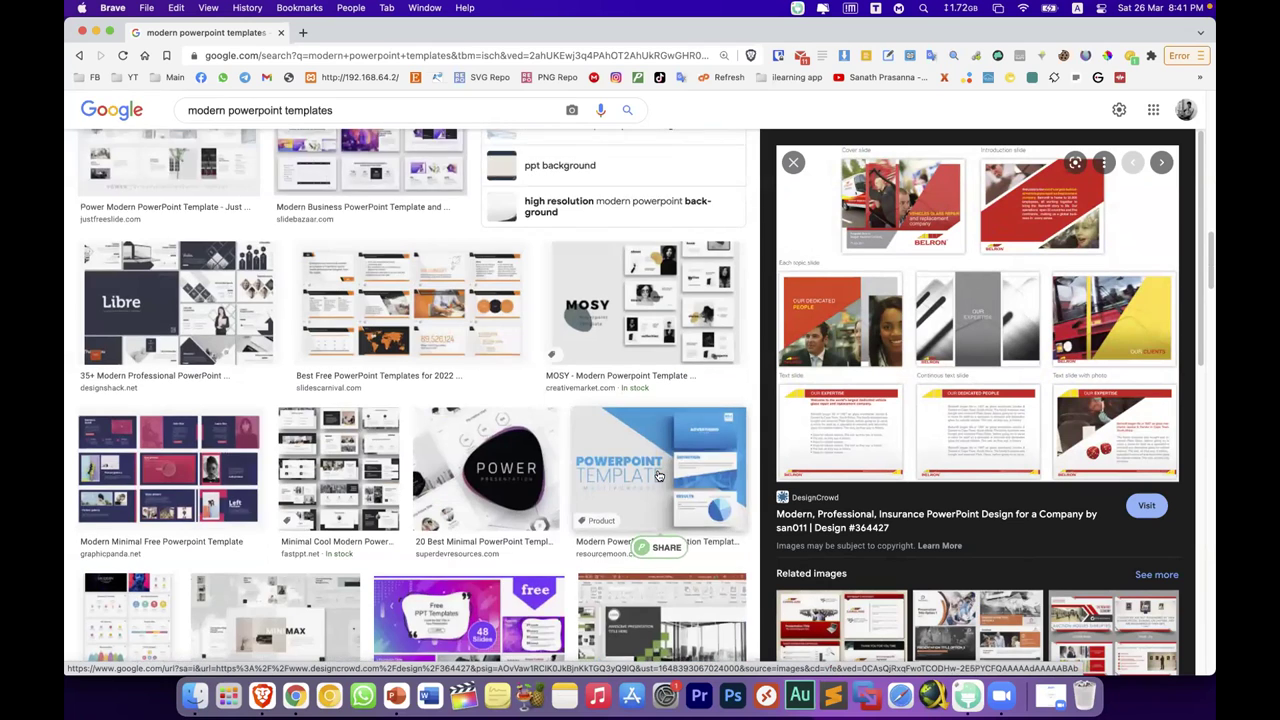
pyautogui.scroll(-2, 658, 476)
pyautogui.scroll(-1, 658, 476)
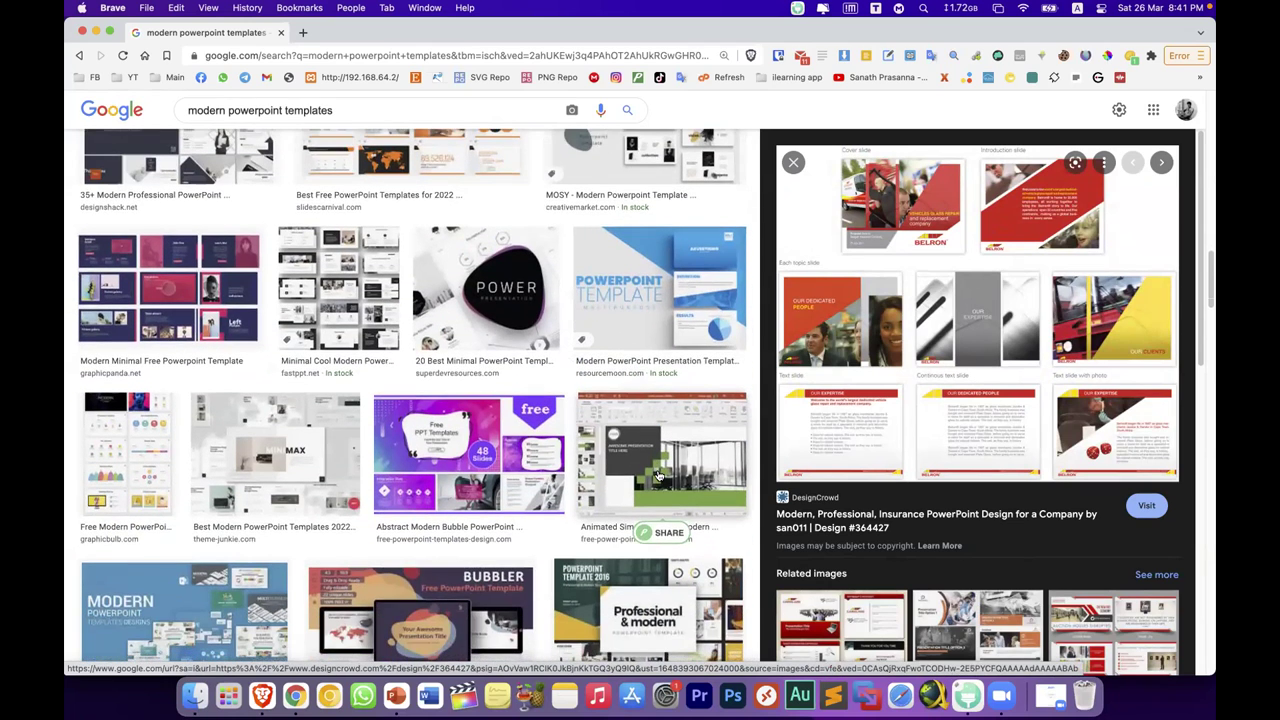
pyautogui.scroll(-1, 658, 476)
pyautogui.scroll(-1, 658, 476)
pyautogui.scroll(-1, 658, 476)
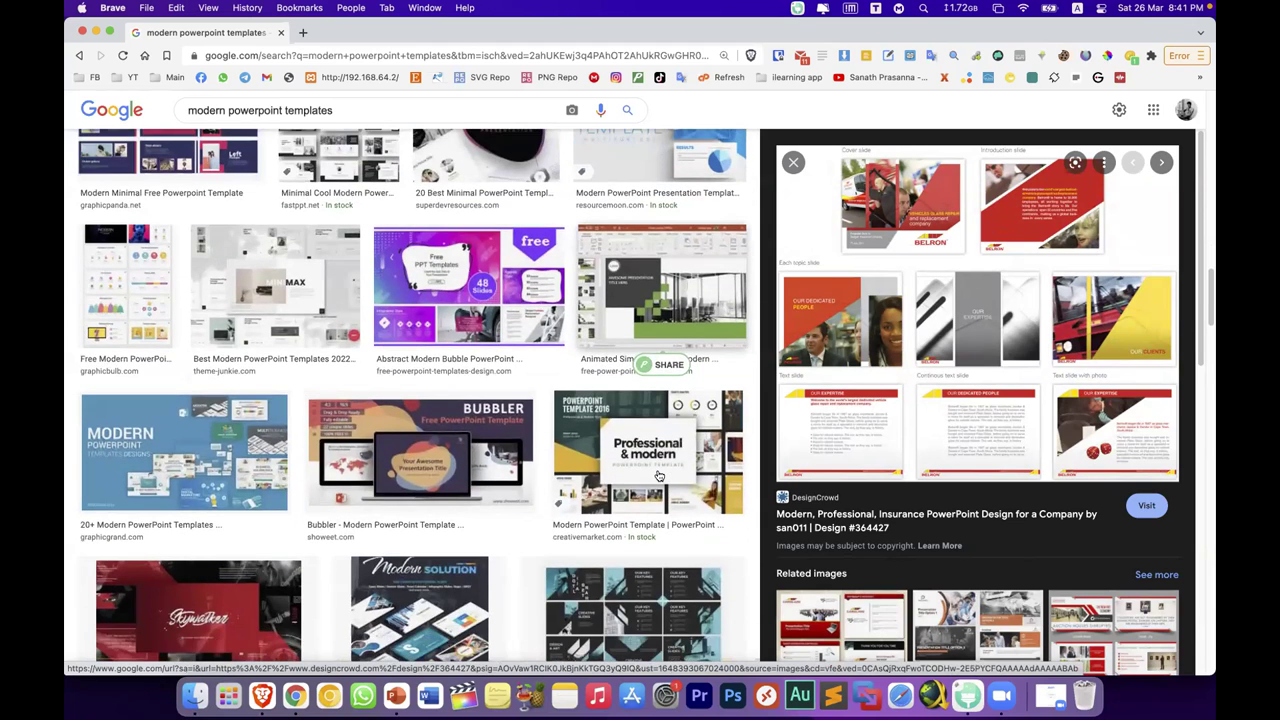
pyautogui.scroll(-1, 658, 476)
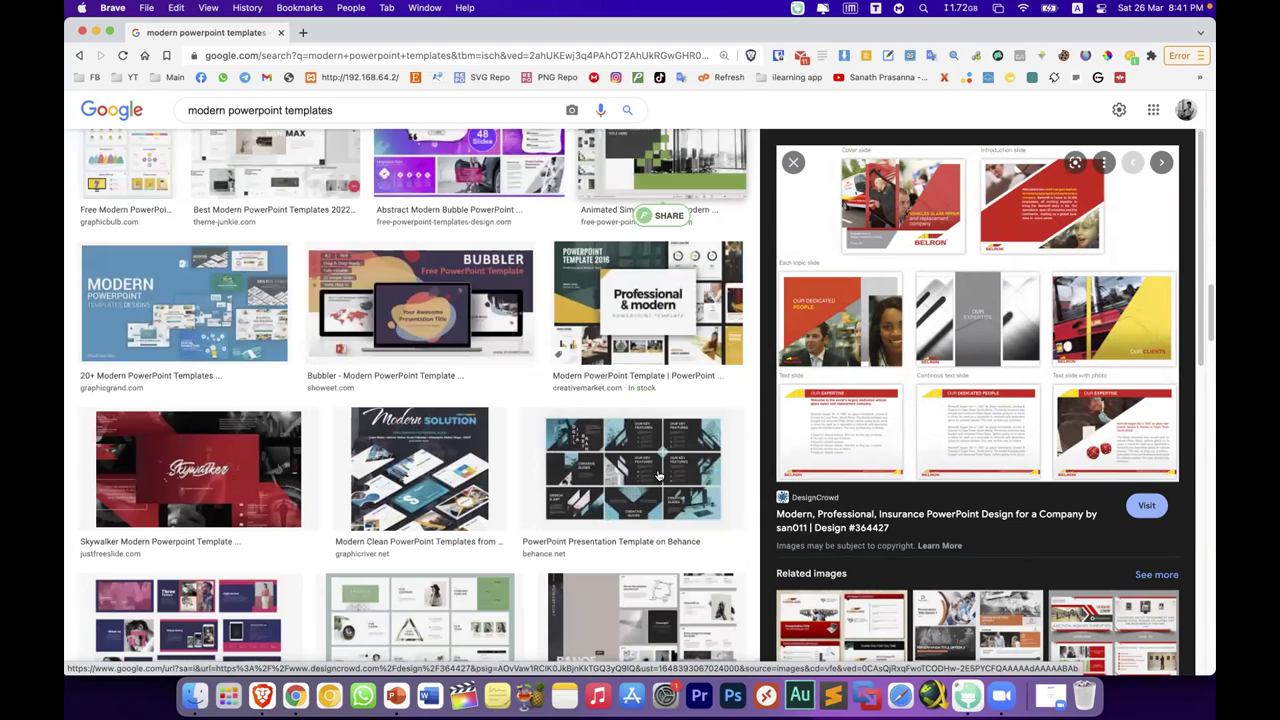
pyautogui.scroll(-1, 916, 462)
pyautogui.scroll(-3, 916, 462)
pyautogui.scroll(-2, 916, 462)
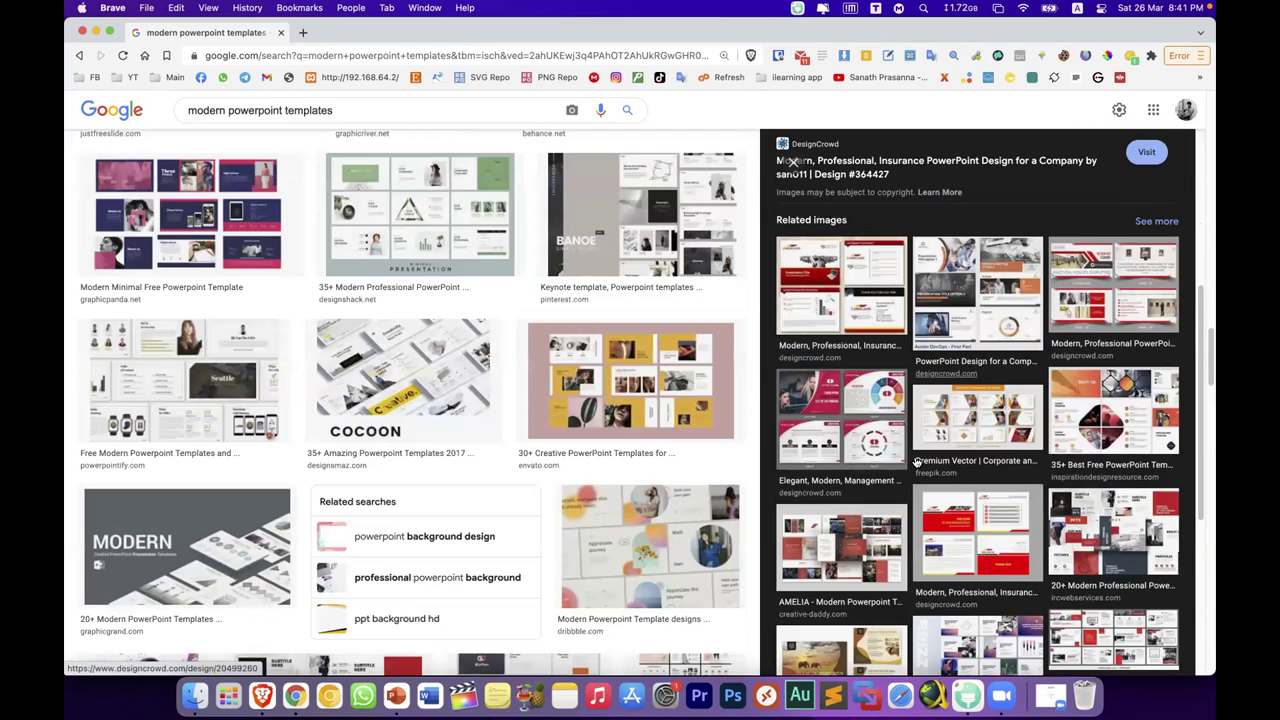
pyautogui.scroll(-1, 916, 462)
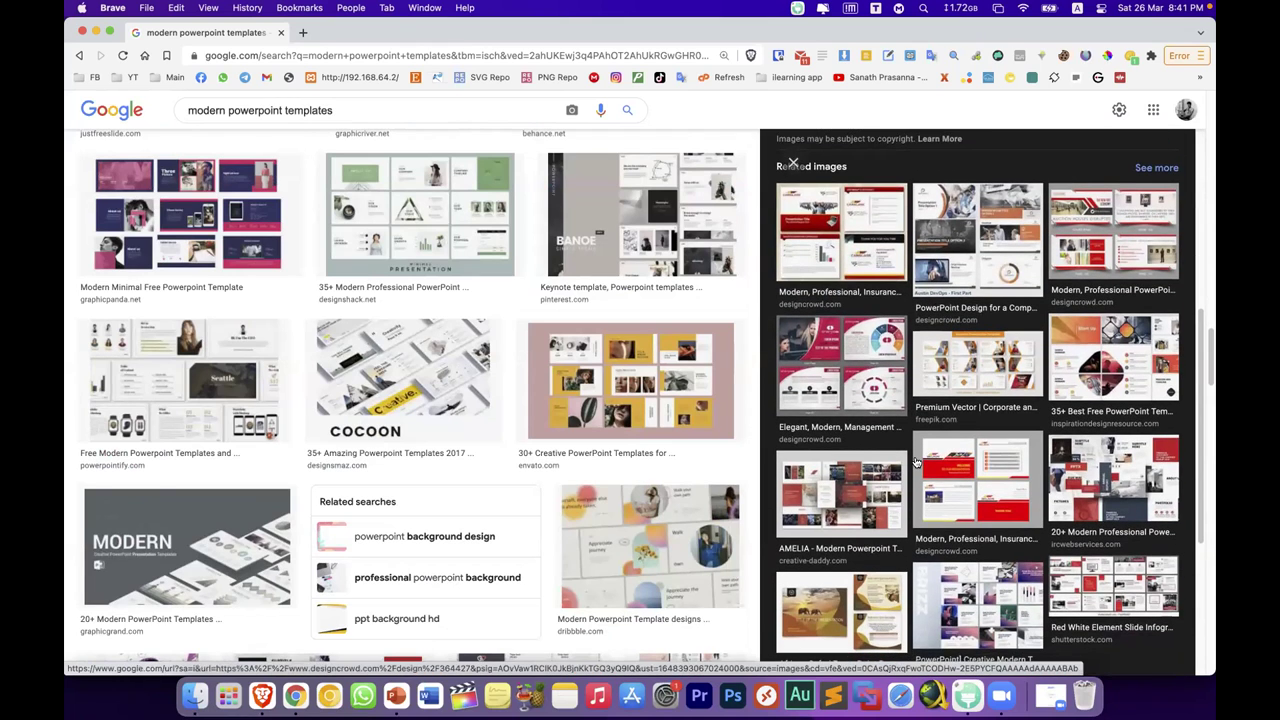
pyautogui.click(958, 371)
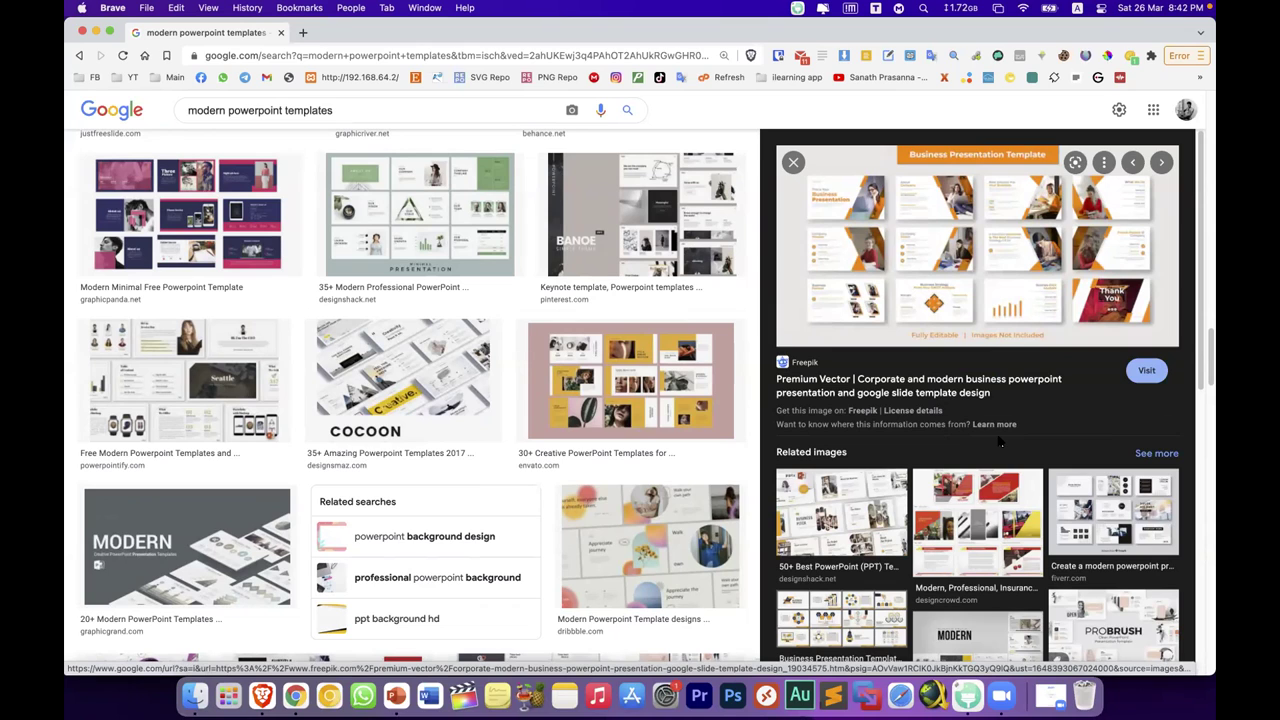
# Step: Open the orange template image in a new browser tab
pyautogui.rightClick(935, 262)
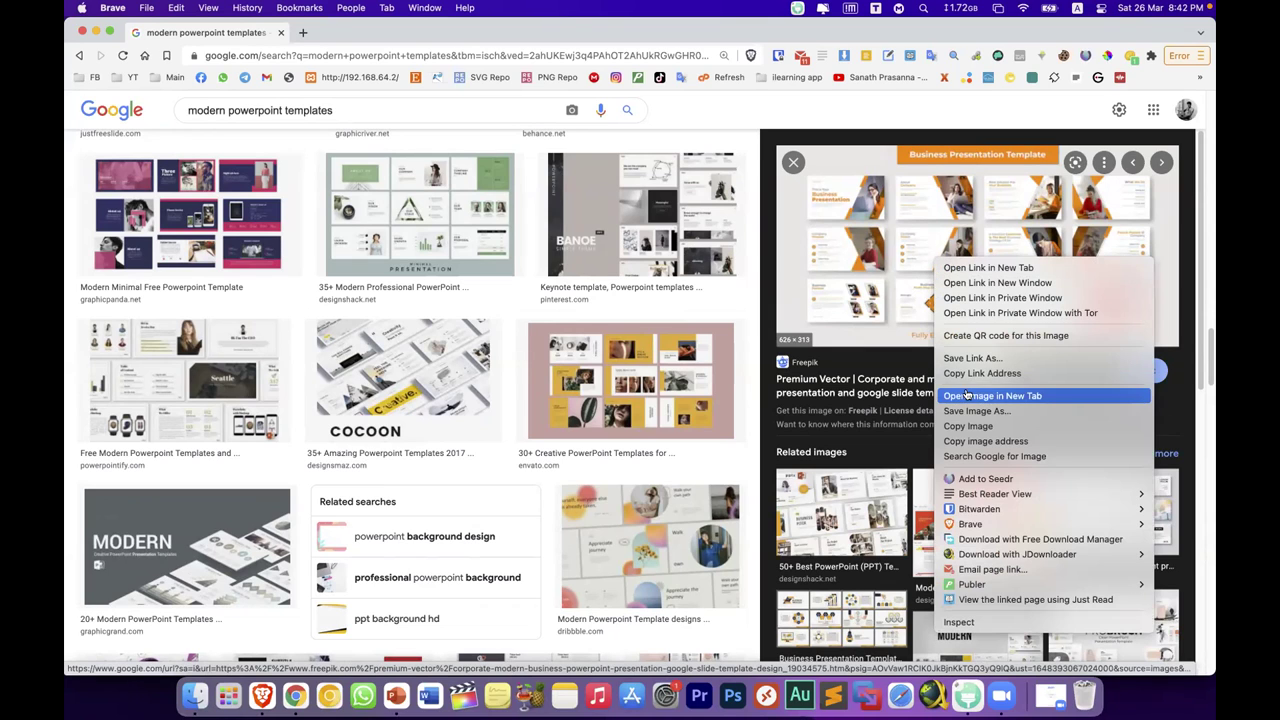
pyautogui.click(967, 396)
pyautogui.scroll(-5, 967, 396)
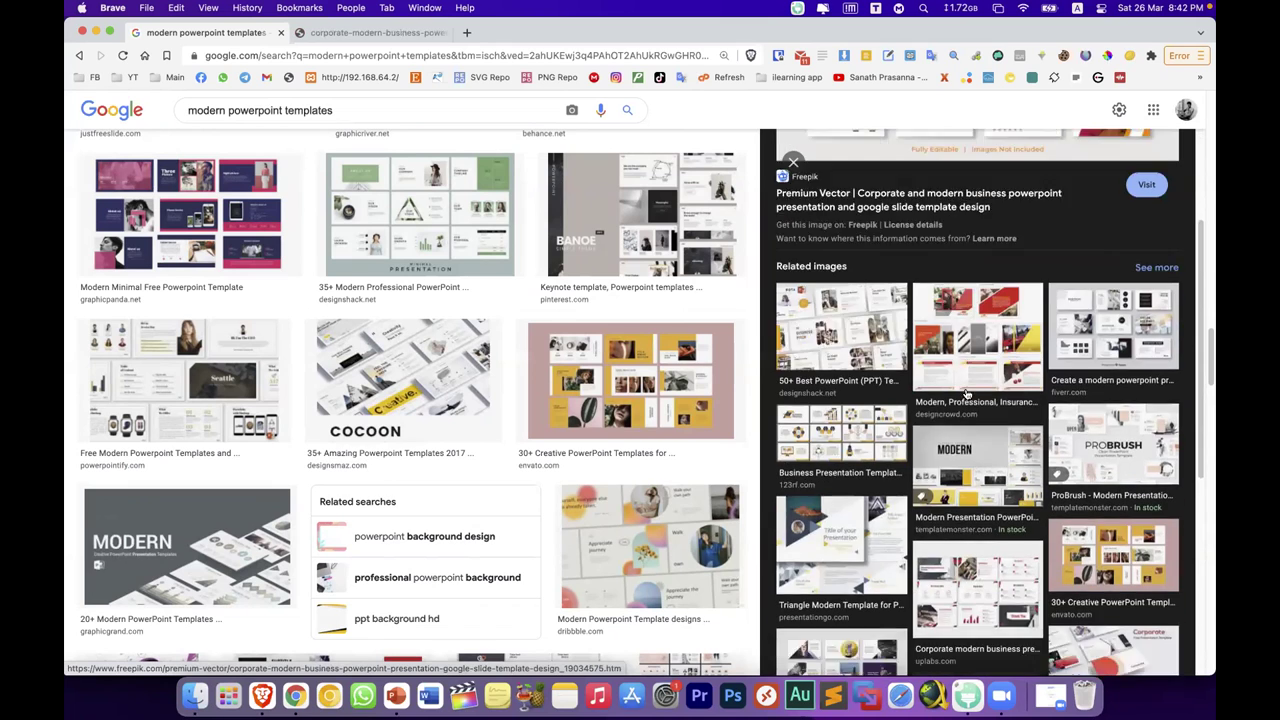
pyautogui.scroll(-3, 967, 396)
pyautogui.scroll(-1, 990, 450)
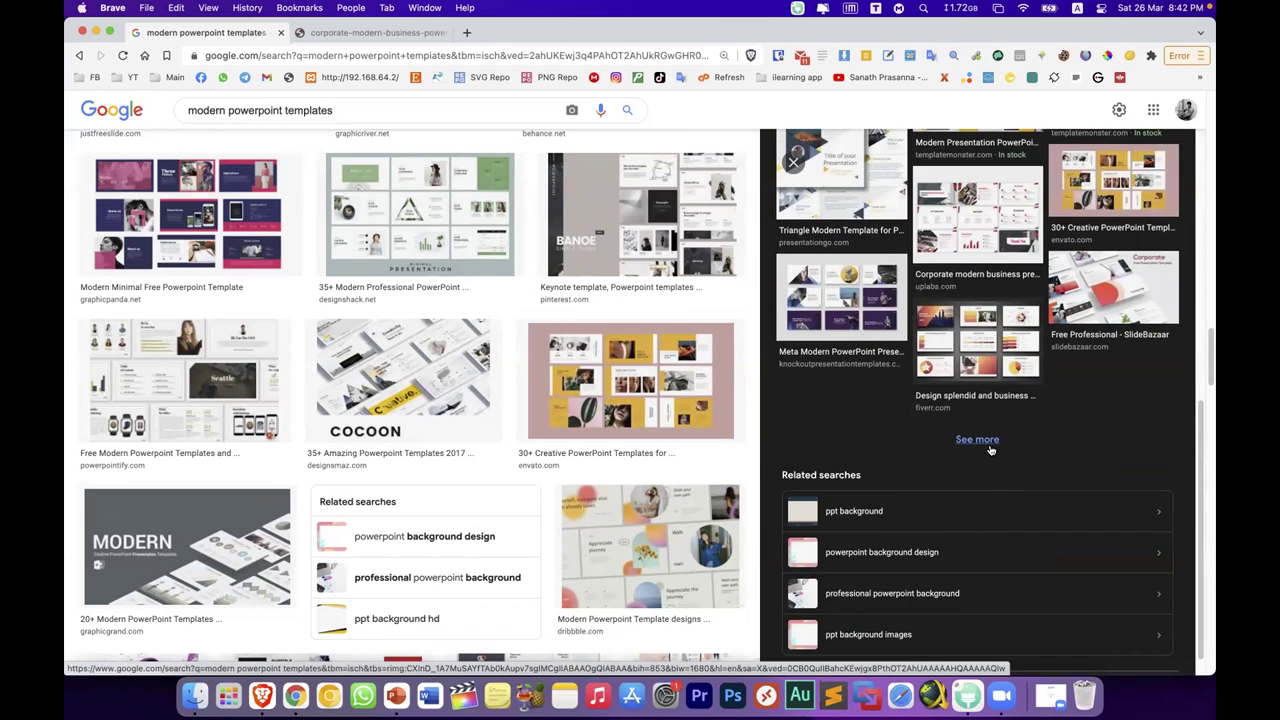
# Step: Load the full page of images related to the orange template and browse it
pyautogui.click(977, 440)
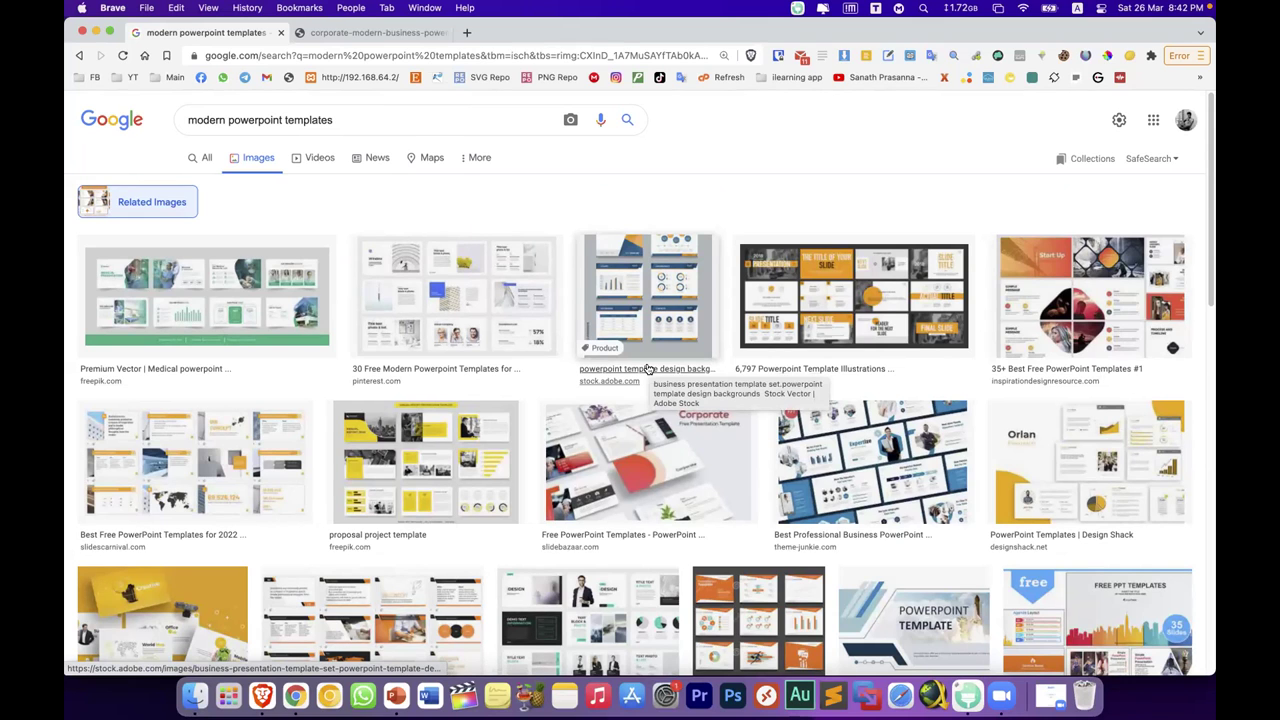
pyautogui.scroll(-2, 647, 369)
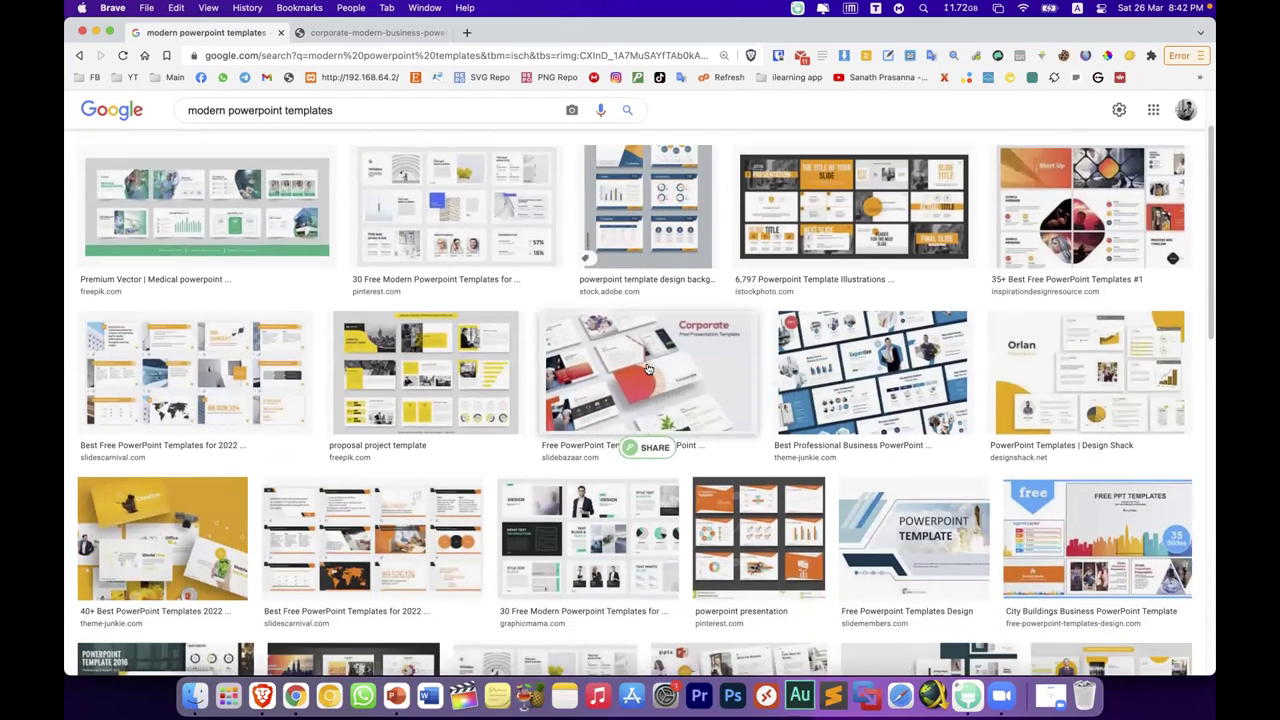
pyautogui.scroll(-3, 647, 369)
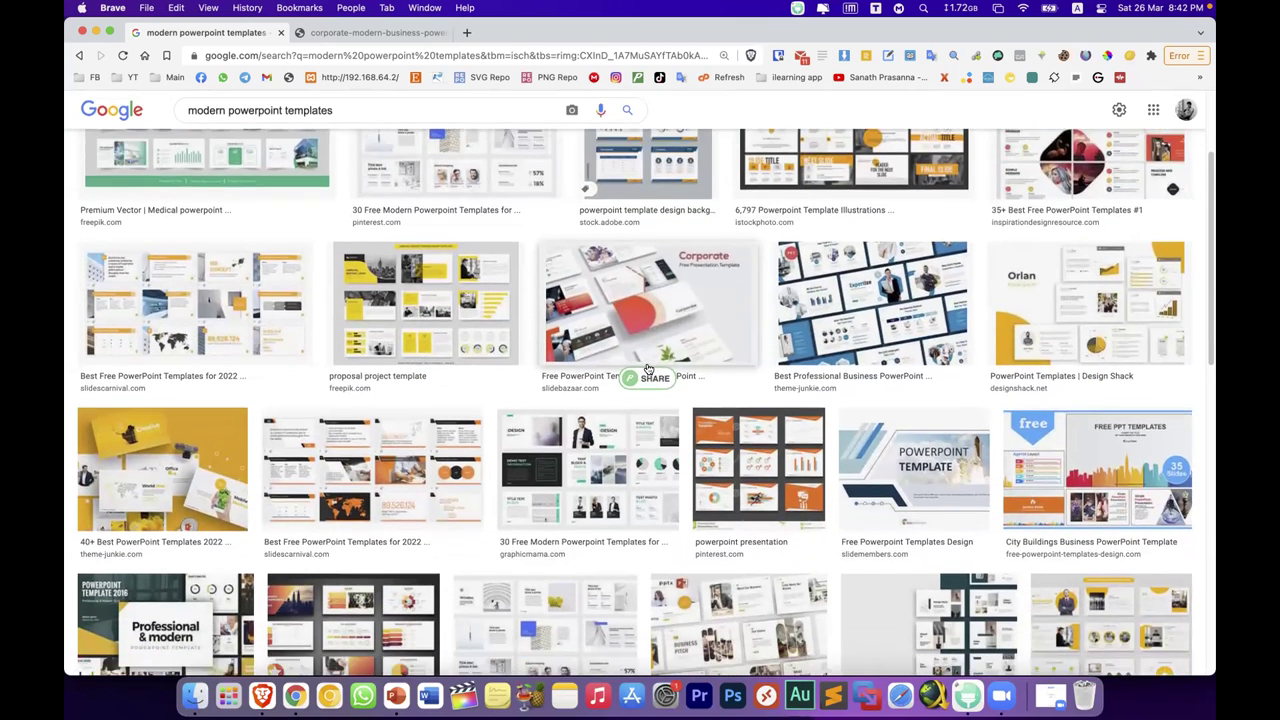
pyautogui.scroll(-1, 647, 369)
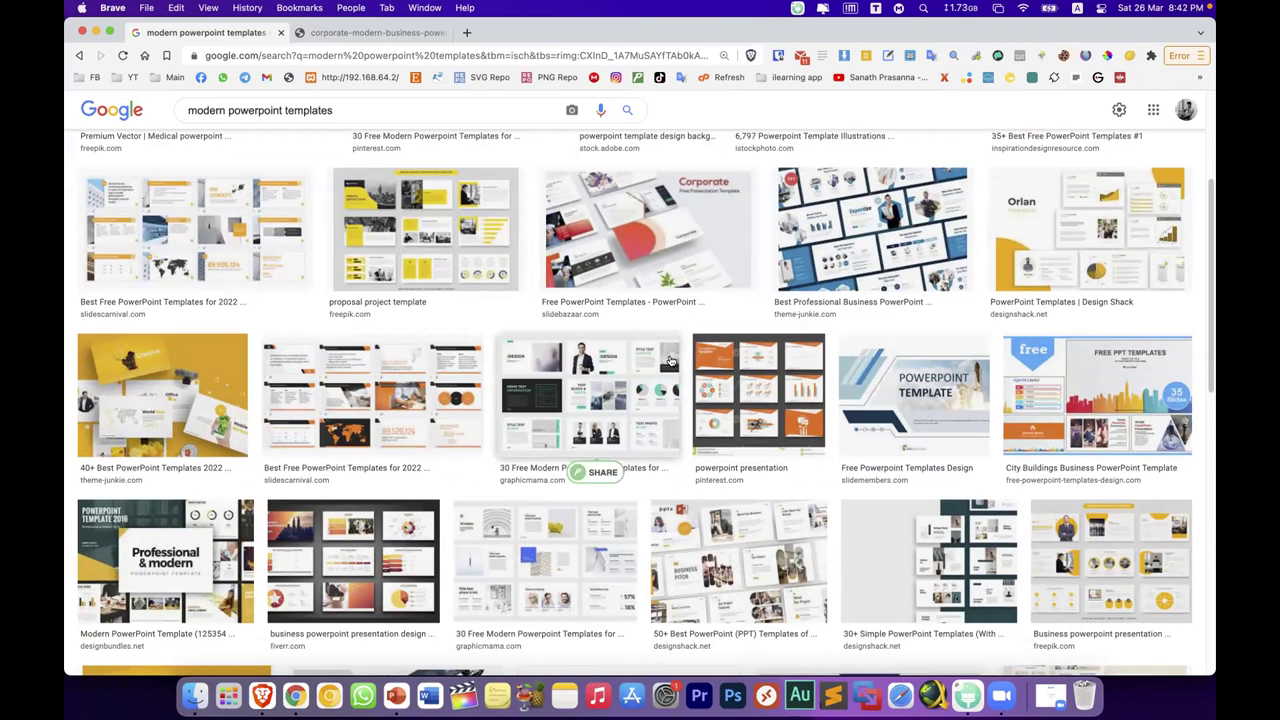
pyautogui.scroll(-1, 750, 399)
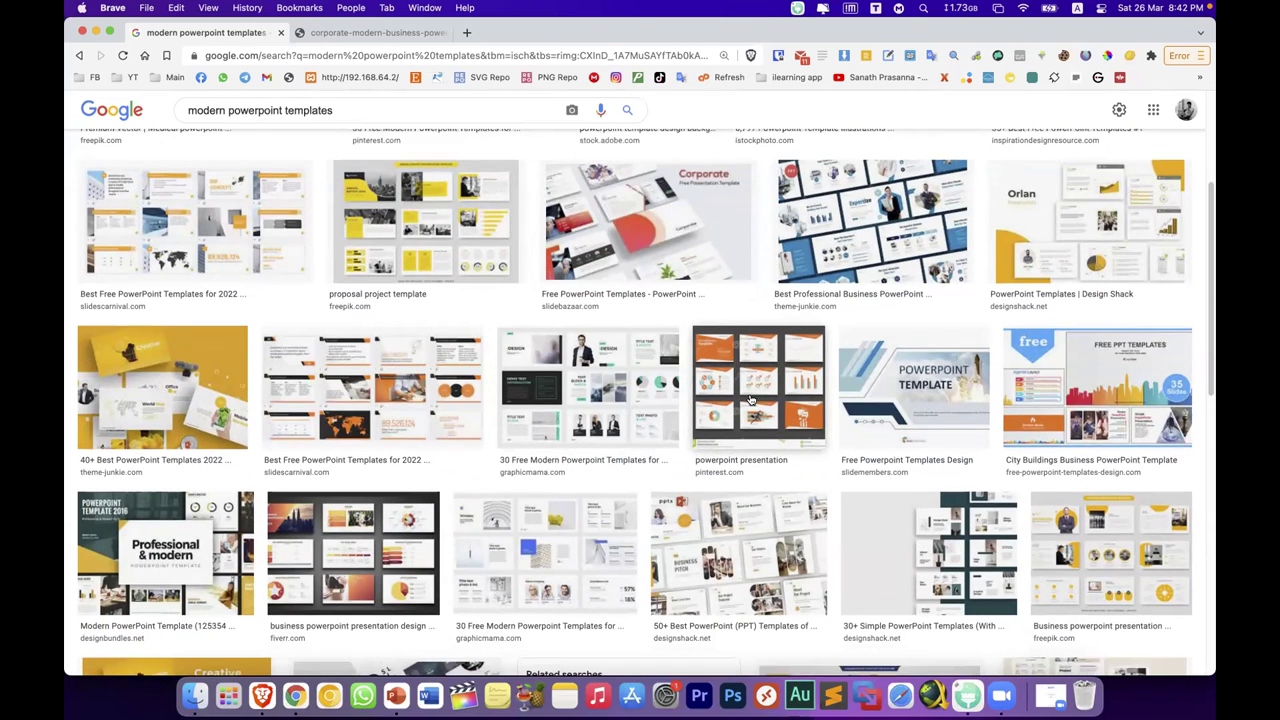
pyautogui.scroll(-1, 750, 399)
pyautogui.scroll(-2, 754, 396)
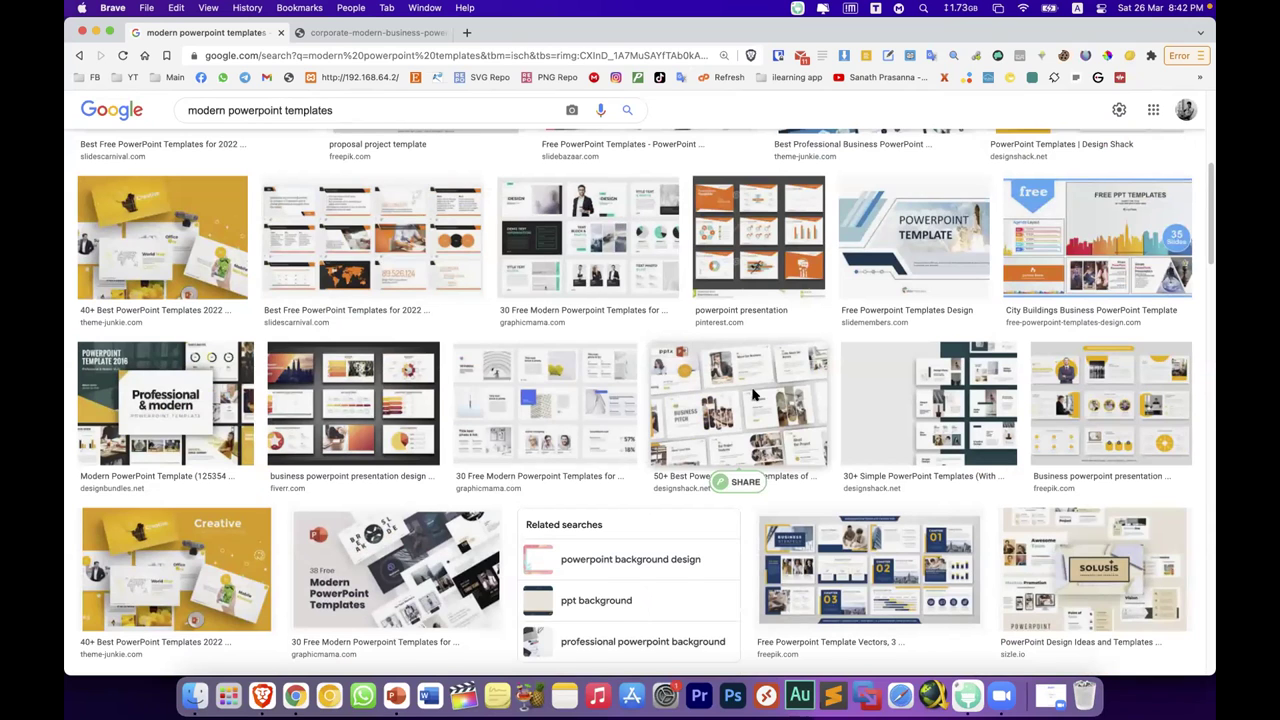
pyautogui.scroll(-3, 754, 396)
pyautogui.scroll(5, 754, 396)
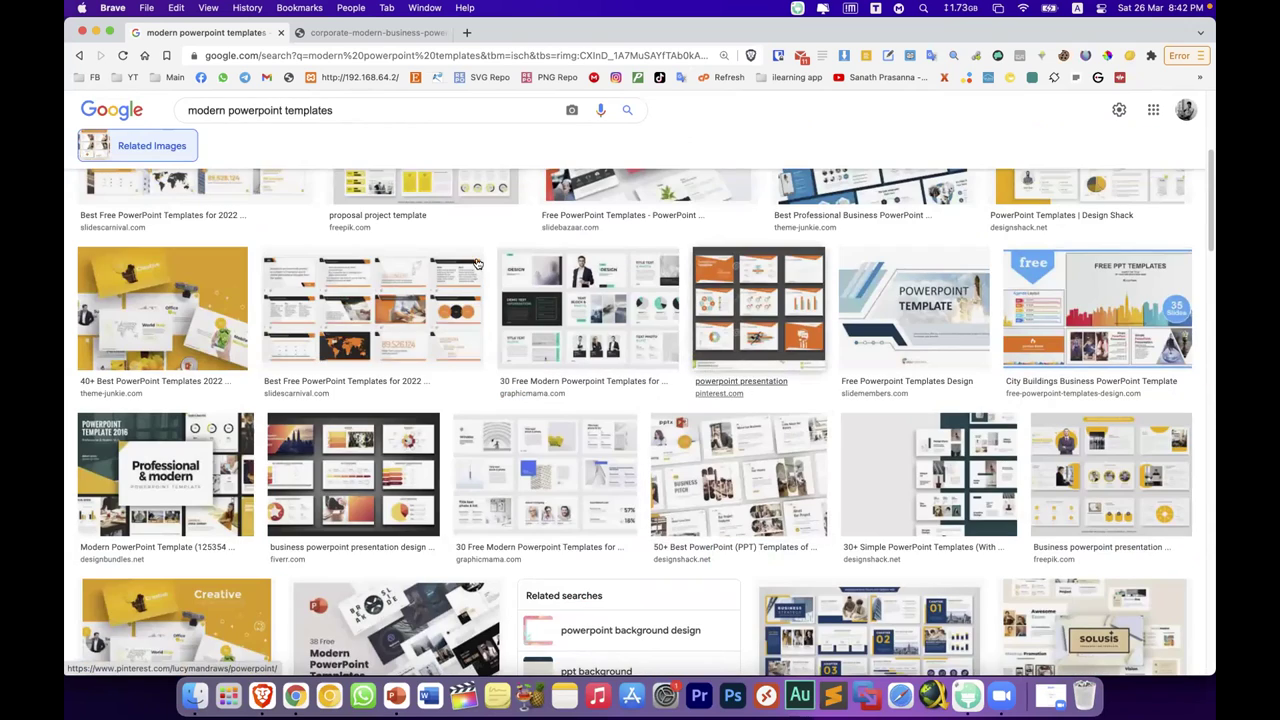
pyautogui.hotkey('ctrl', 'Tab')
pyautogui.moveTo(698, 360)
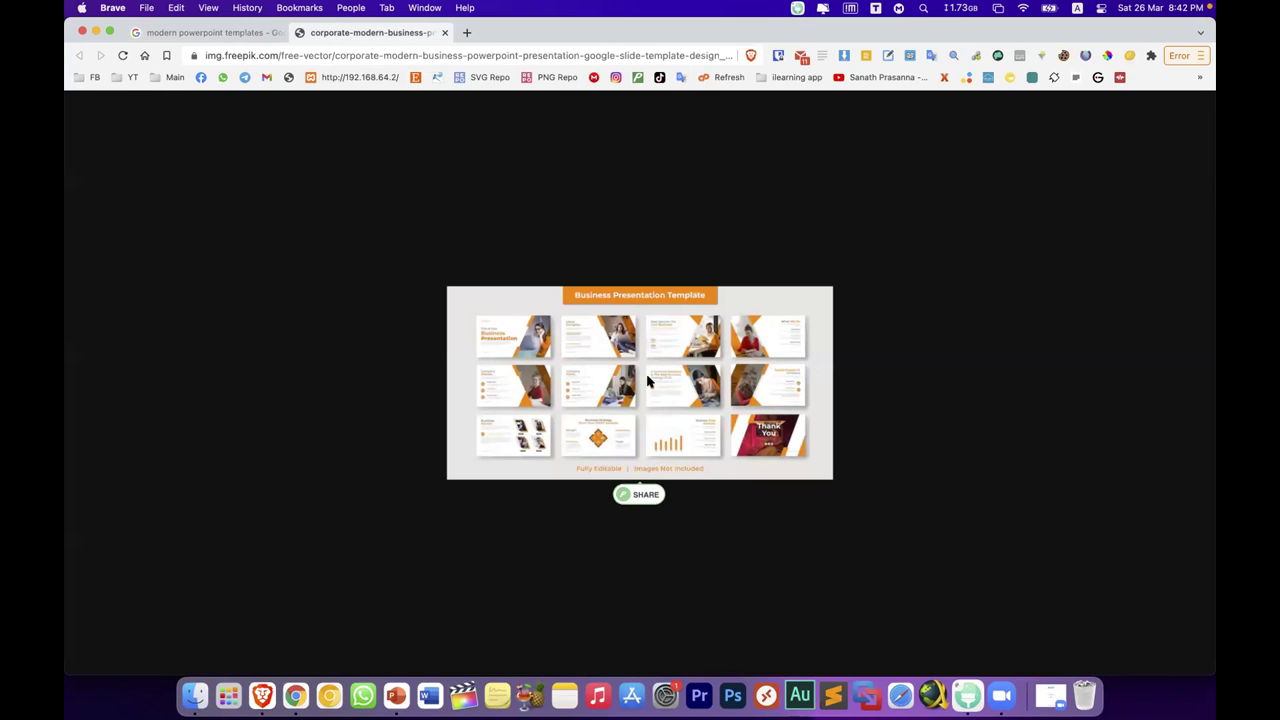
pyautogui.scroll(5, 647, 380)
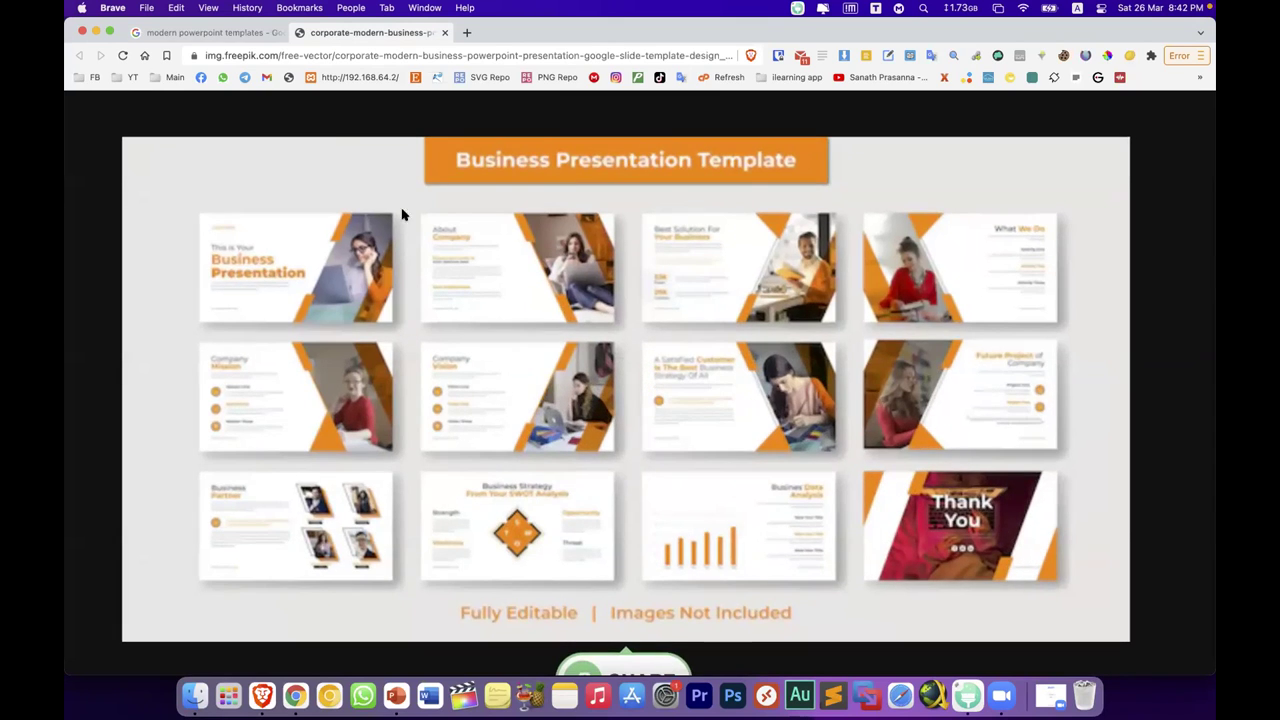
pyautogui.hotkey('ctrl', 'shift', 'Tab')
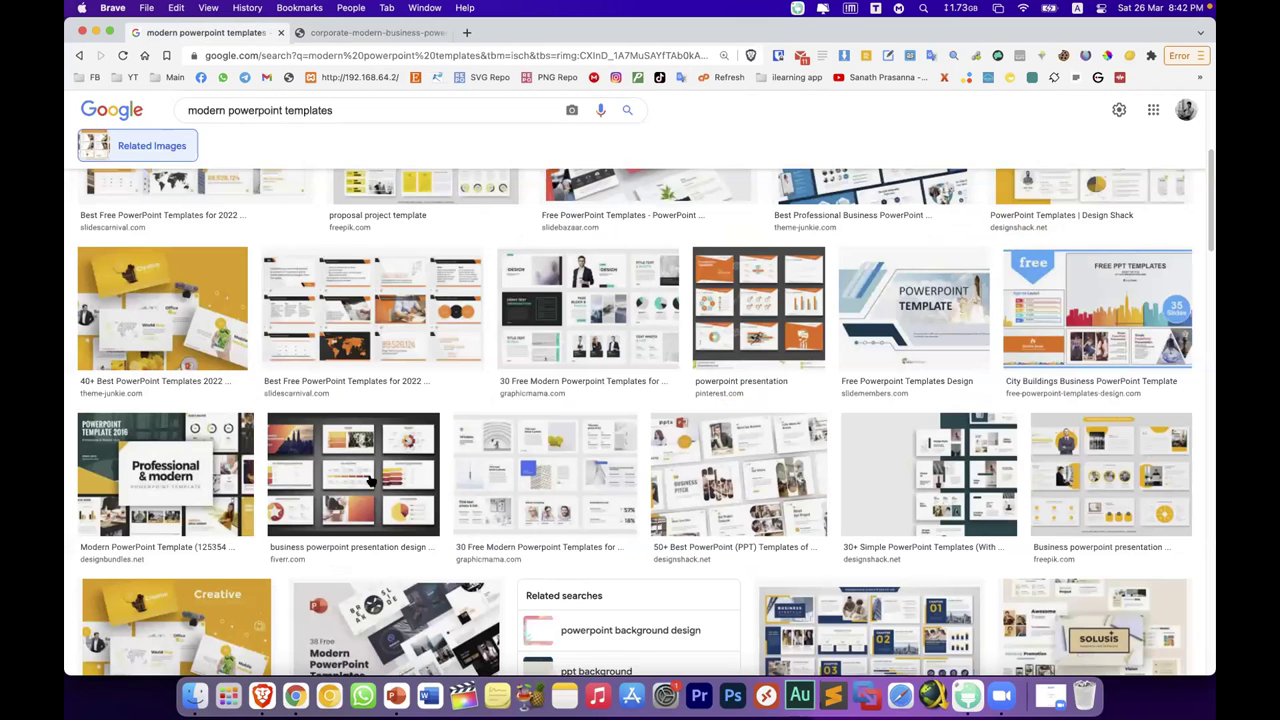
pyautogui.scroll(4, 380, 500)
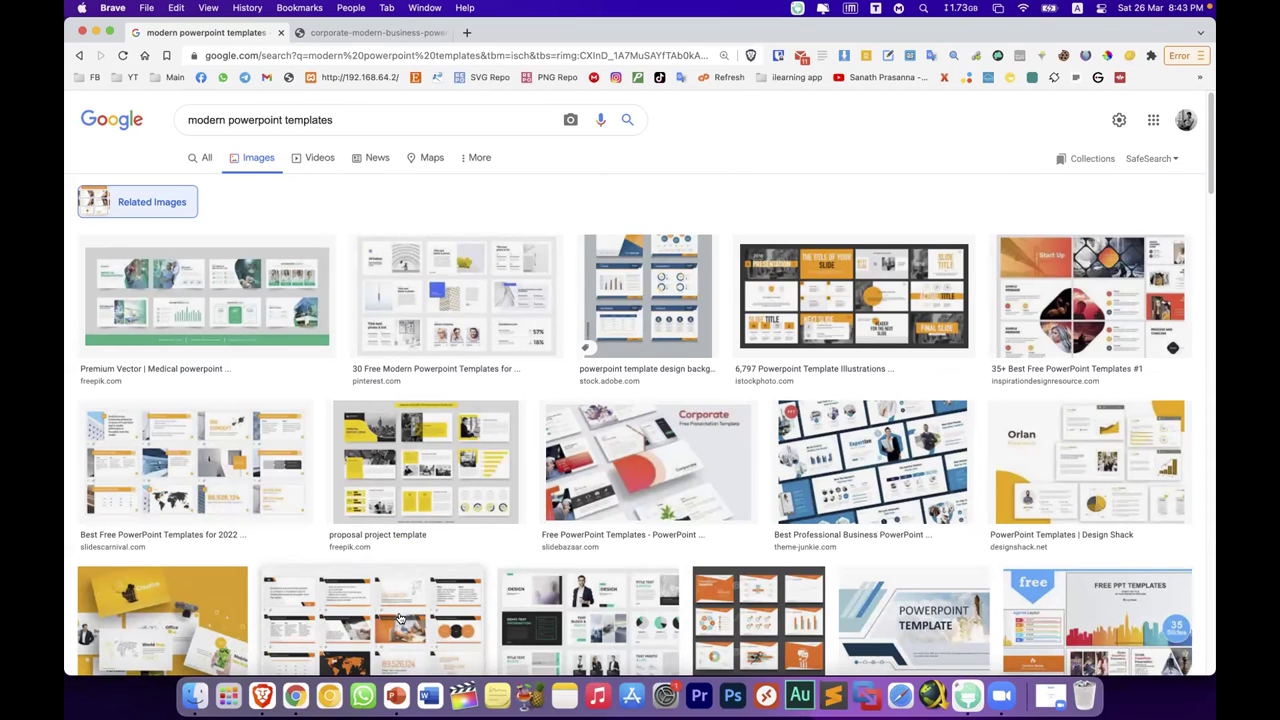
# Step: Preview the space shuttle PowerPoint template, comparing it with the orange template in the Freepik tab
pyautogui.click(906, 634)
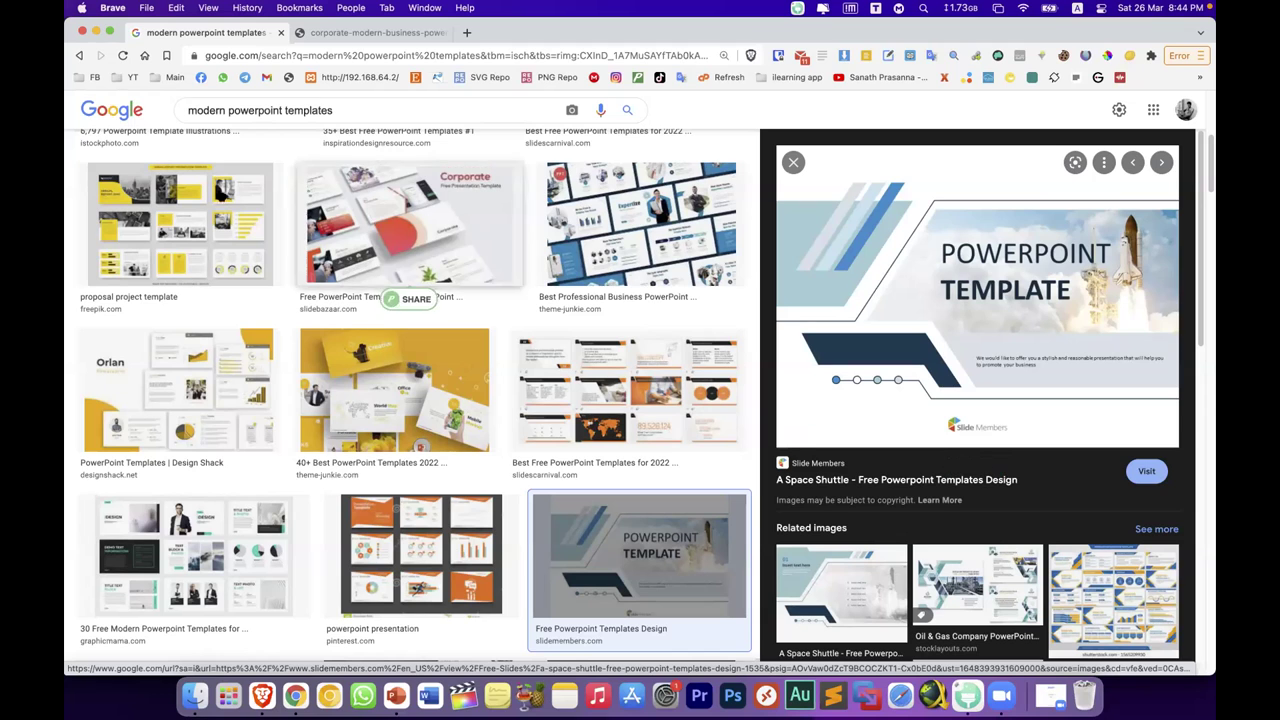
pyautogui.click(296, 682)
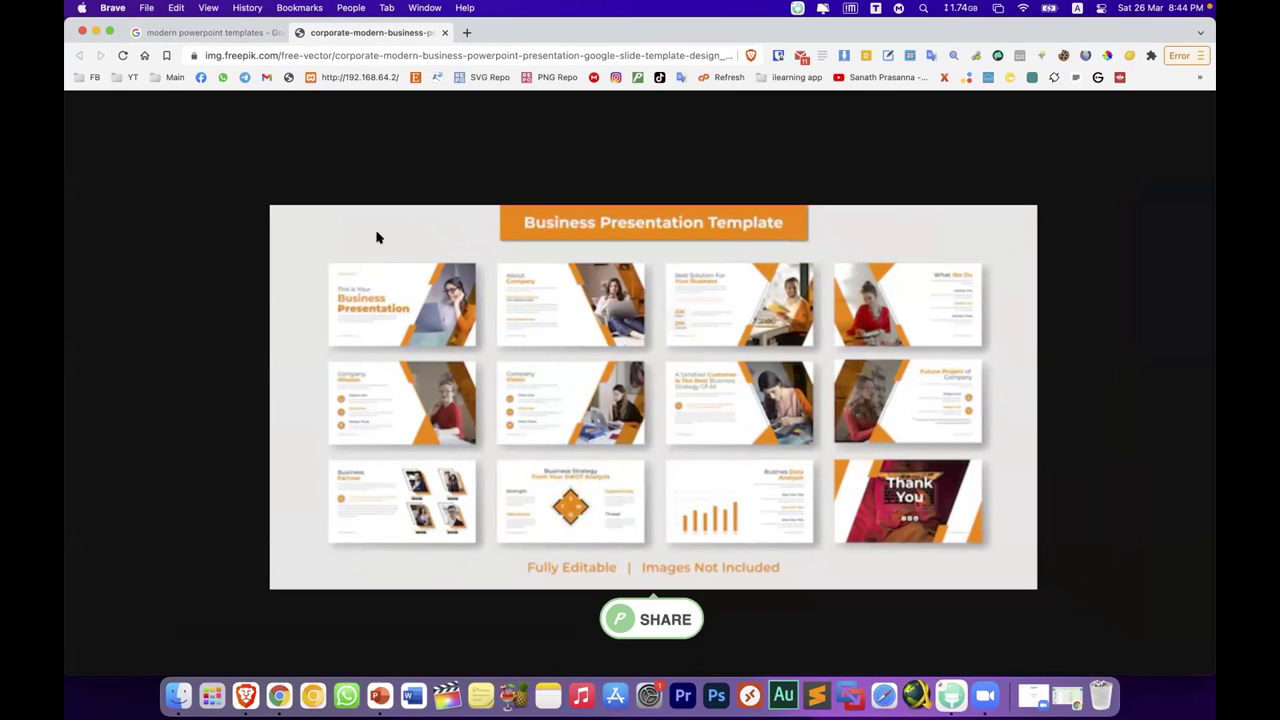
pyautogui.click(230, 32)
pyautogui.click(352, 33)
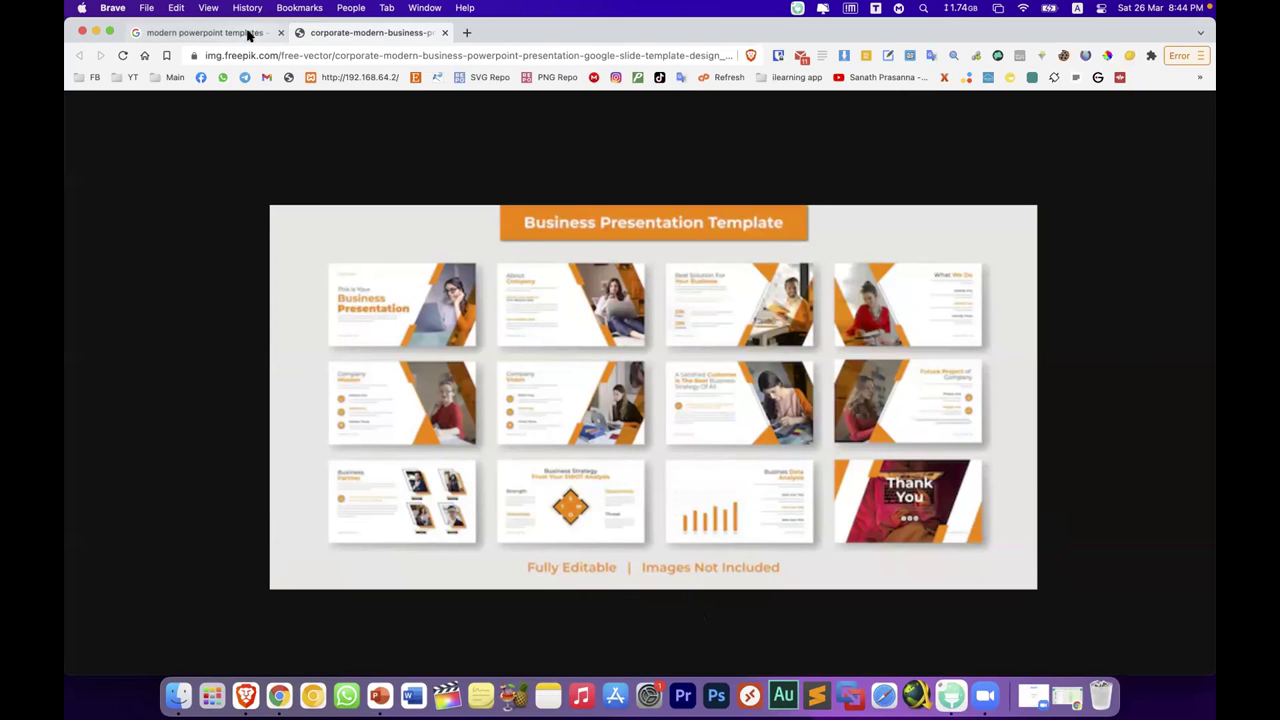
pyautogui.hotkey('ctrl', 'shift', 'Tab')
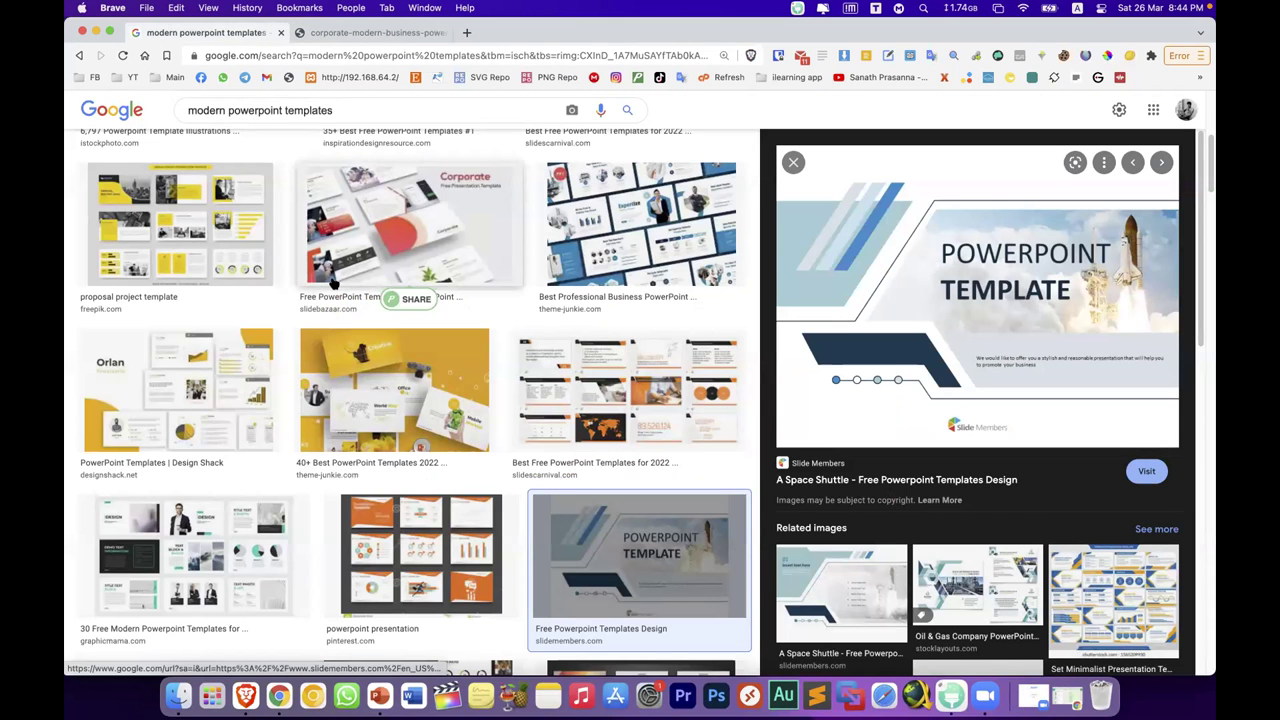
# Step: Open the yellow Freepik business presentation template image in a new tab
pyautogui.scroll(-2, 333, 284)
pyautogui.scroll(-4, 333, 284)
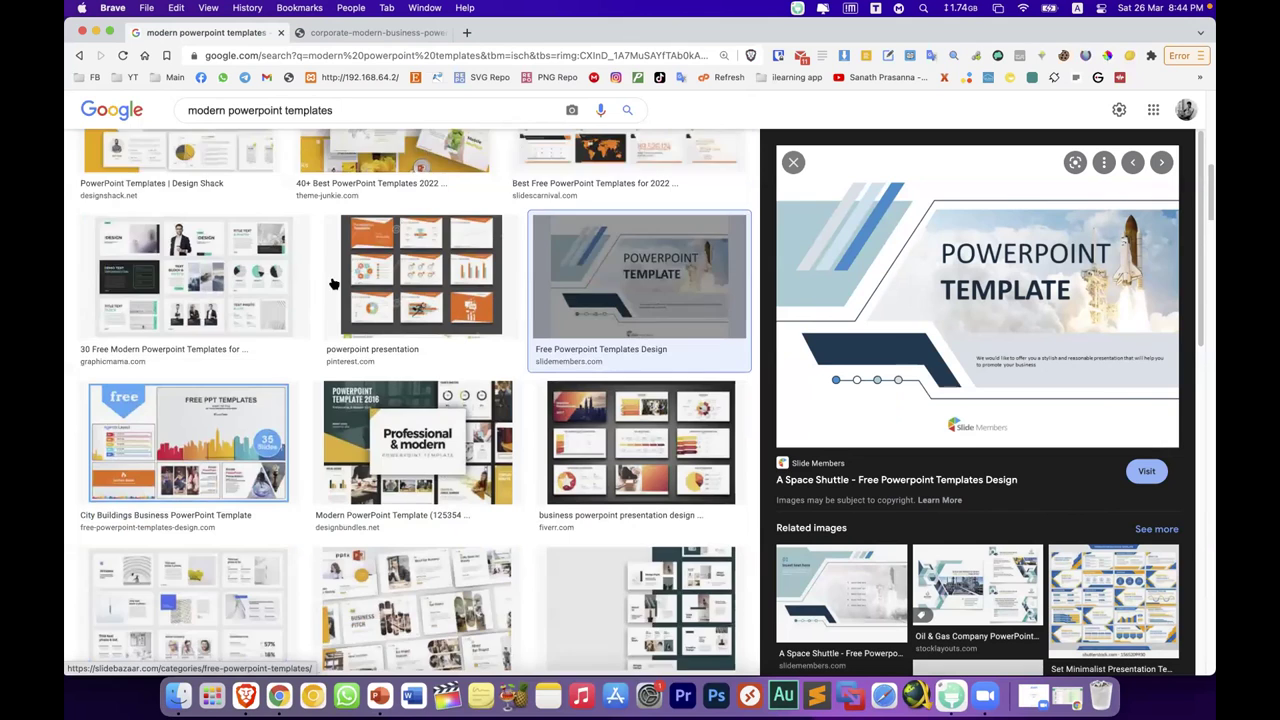
pyautogui.scroll(-3, 333, 284)
pyautogui.scroll(-4, 184, 320)
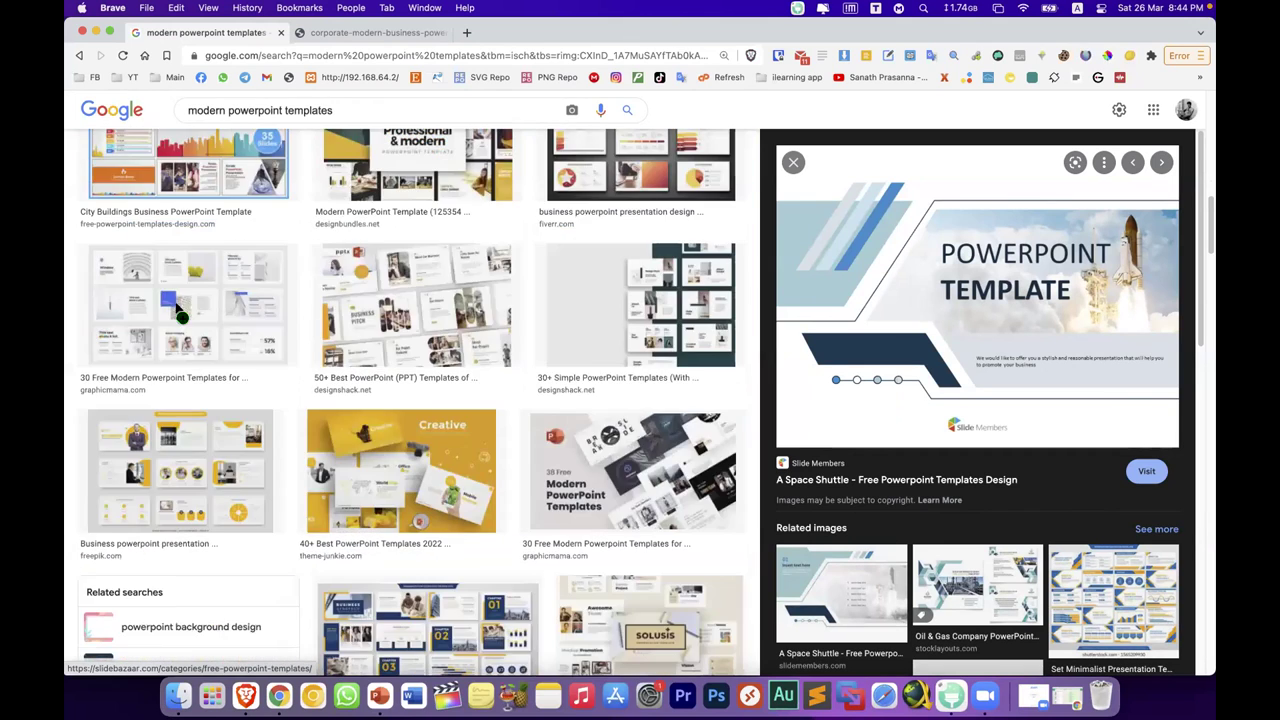
pyautogui.scroll(-1, 184, 320)
pyautogui.click(184, 327)
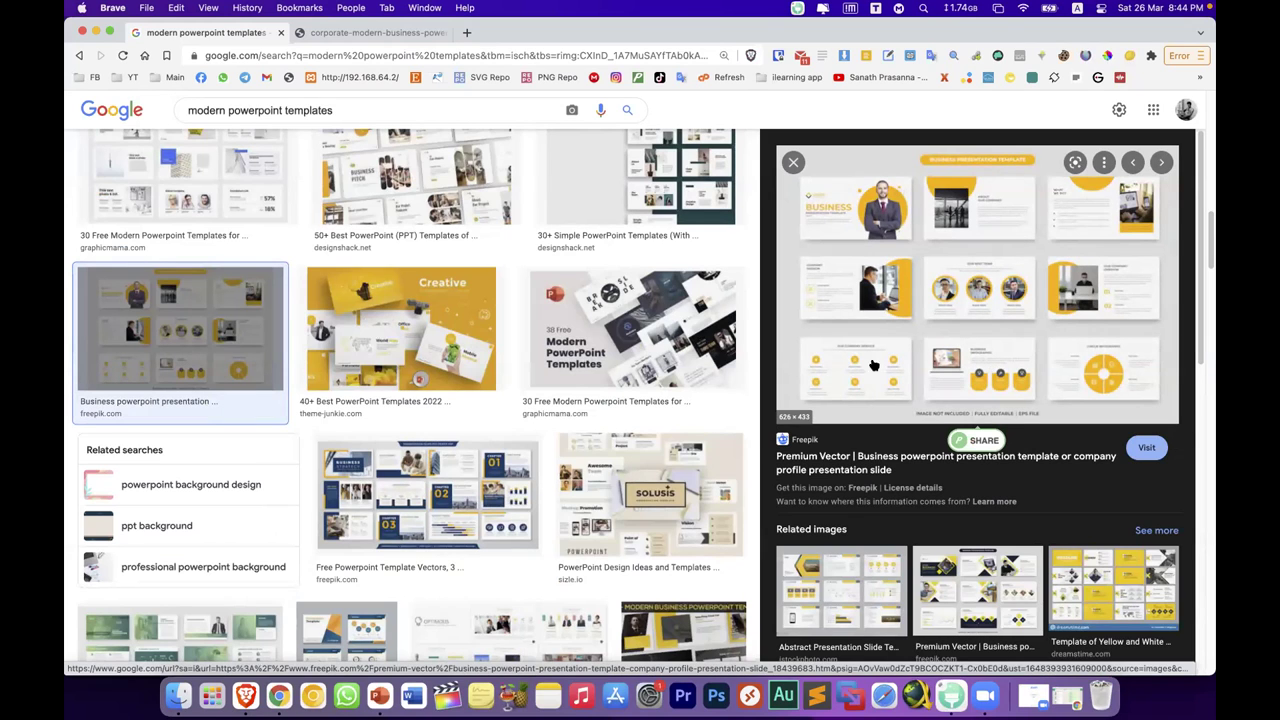
pyautogui.rightClick(889, 270)
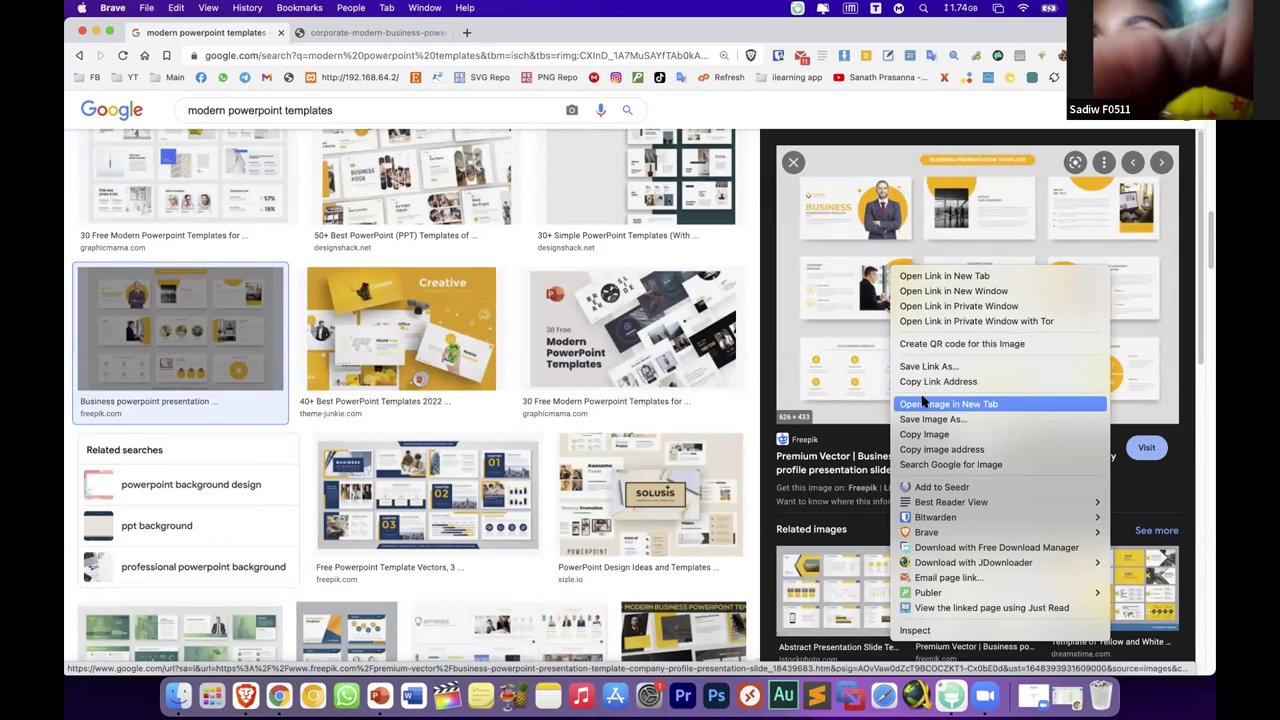
pyautogui.click(925, 404)
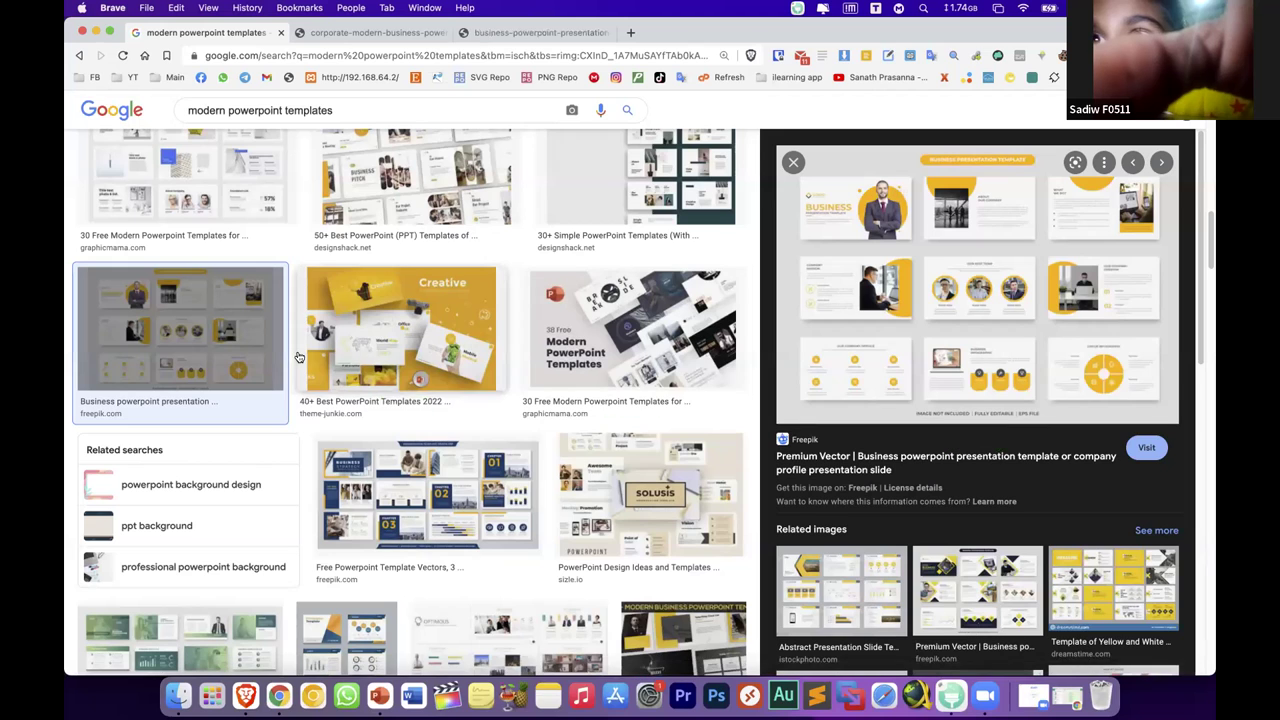
# Step: Open the navy business template and the minimal green template images in new tabs
pyautogui.scroll(-3, 404, 383)
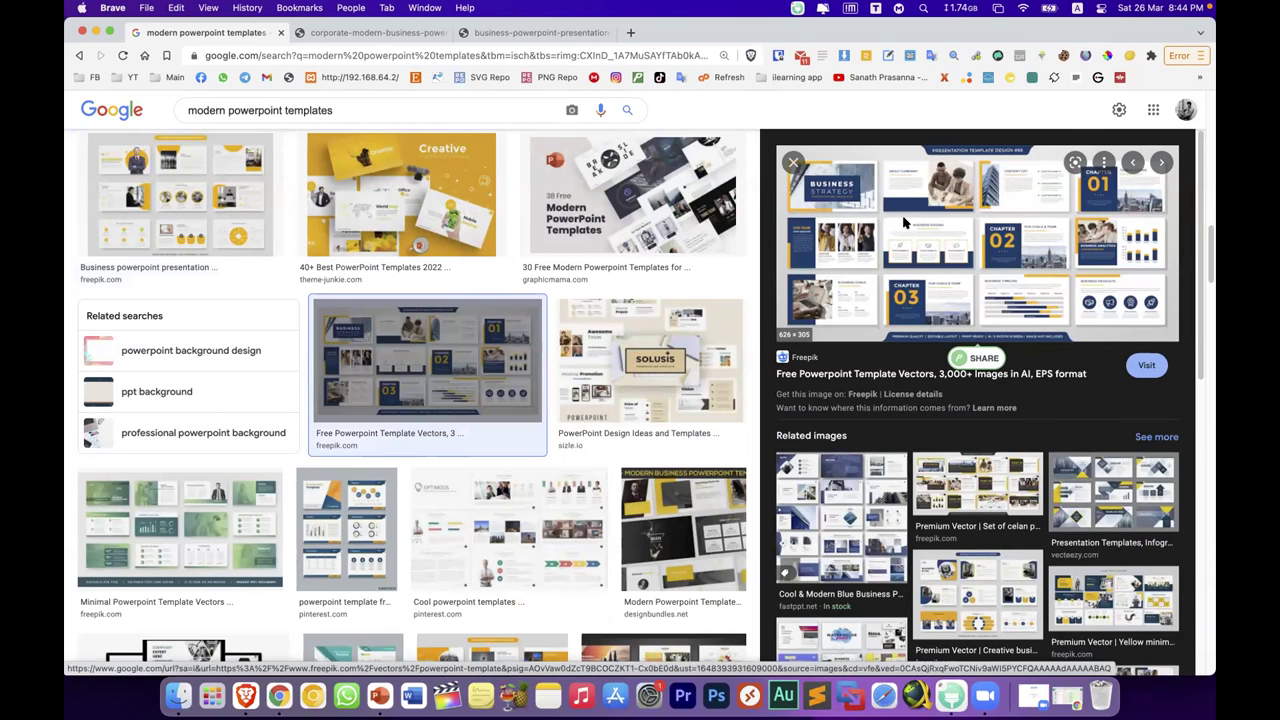
pyautogui.rightClick(924, 281)
pyautogui.click(925, 354)
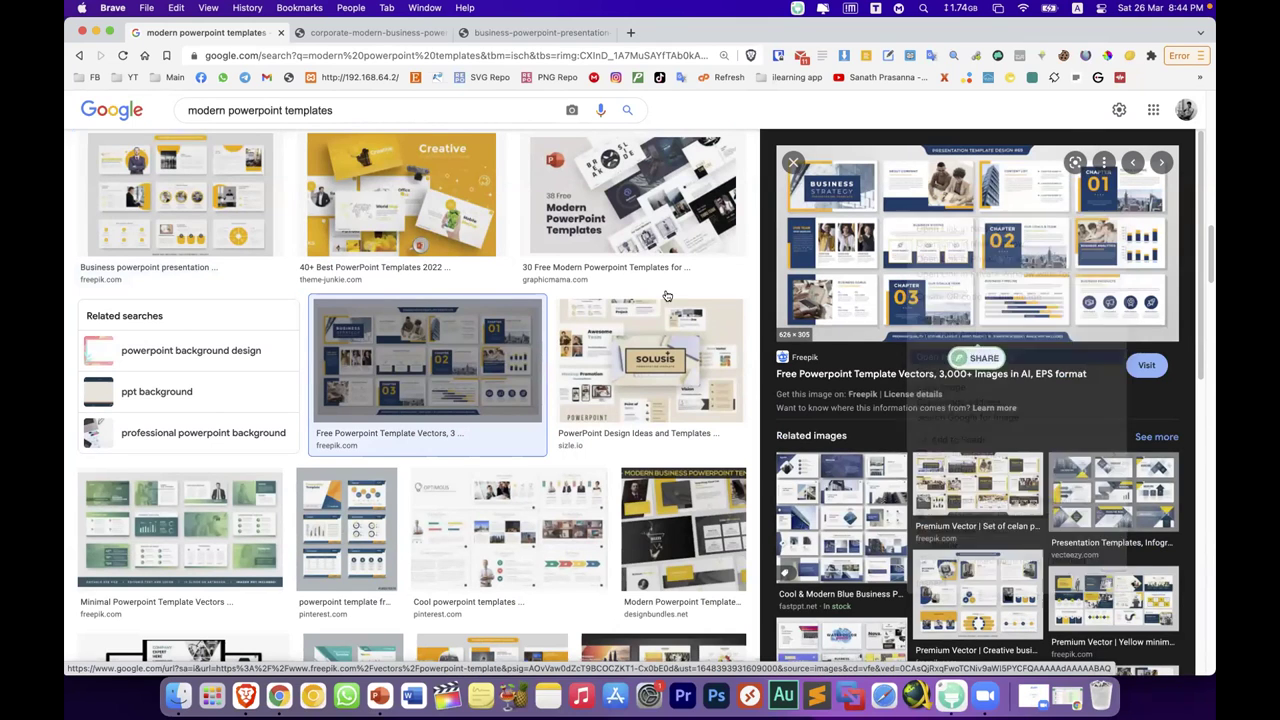
pyautogui.click(244, 509)
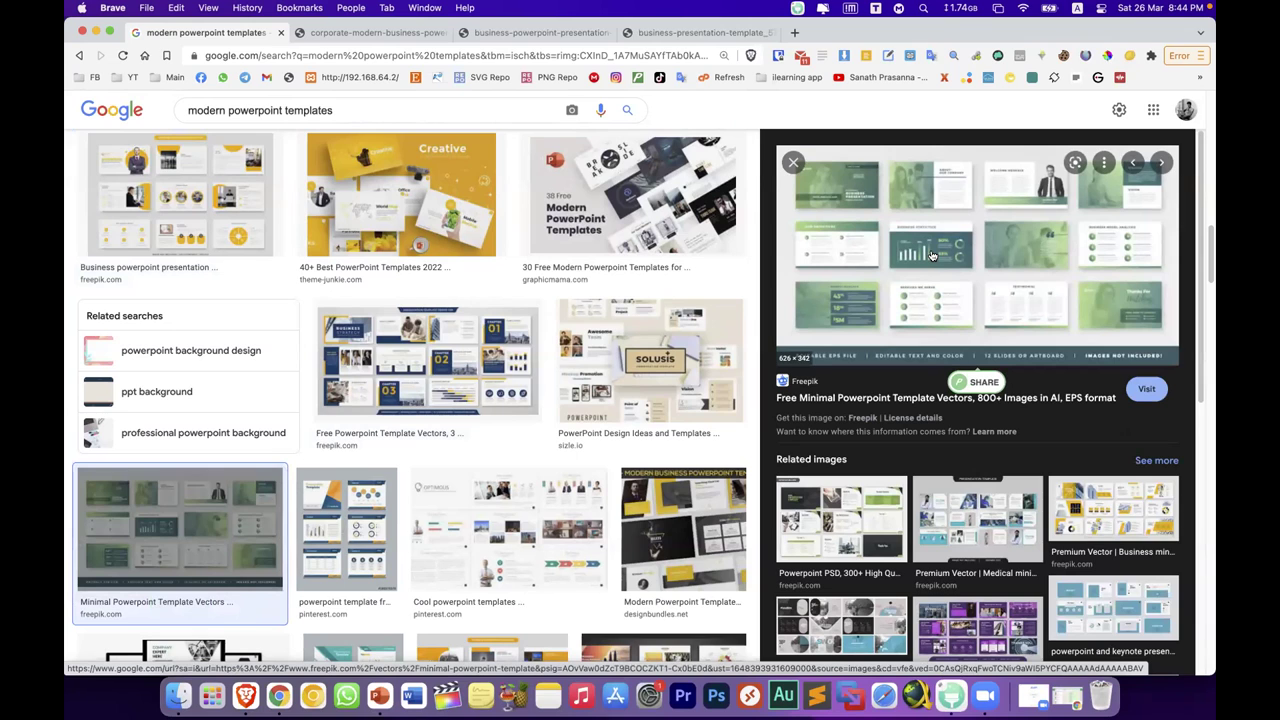
pyautogui.rightClick(955, 381)
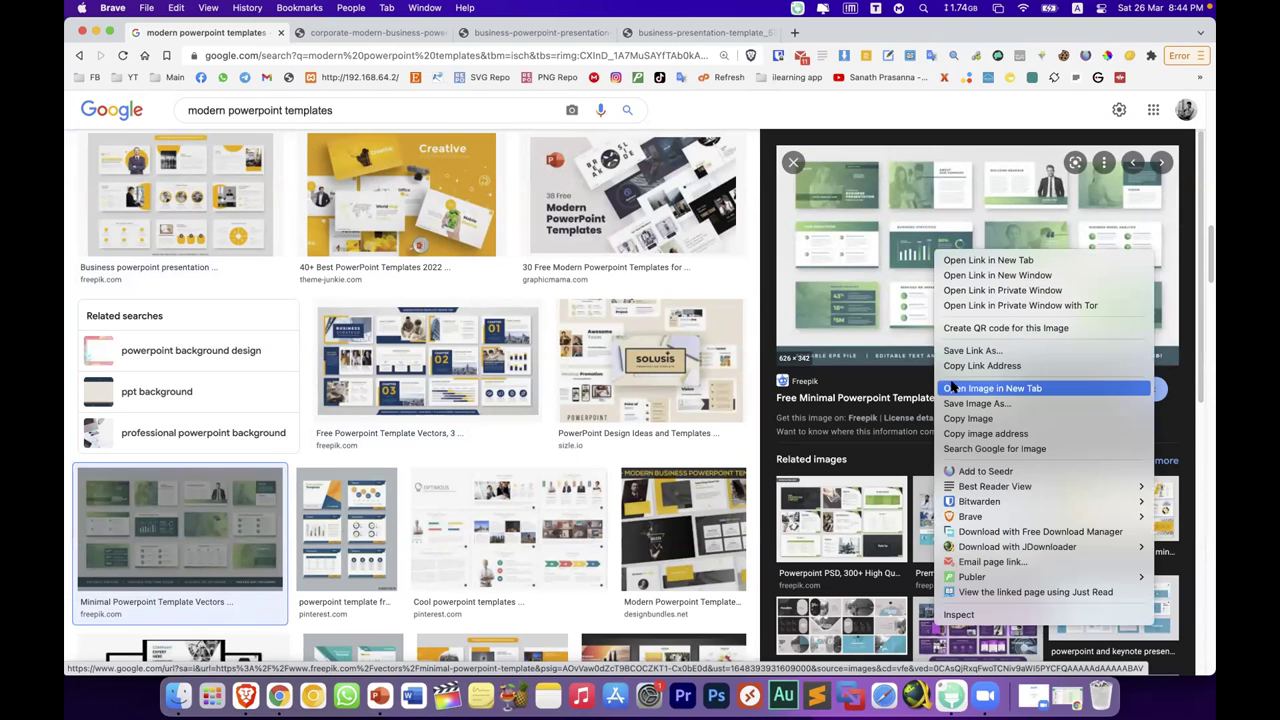
pyautogui.click(952, 387)
# Step: Look over the newly opened green and navy template tabs
pyautogui.click(825, 37)
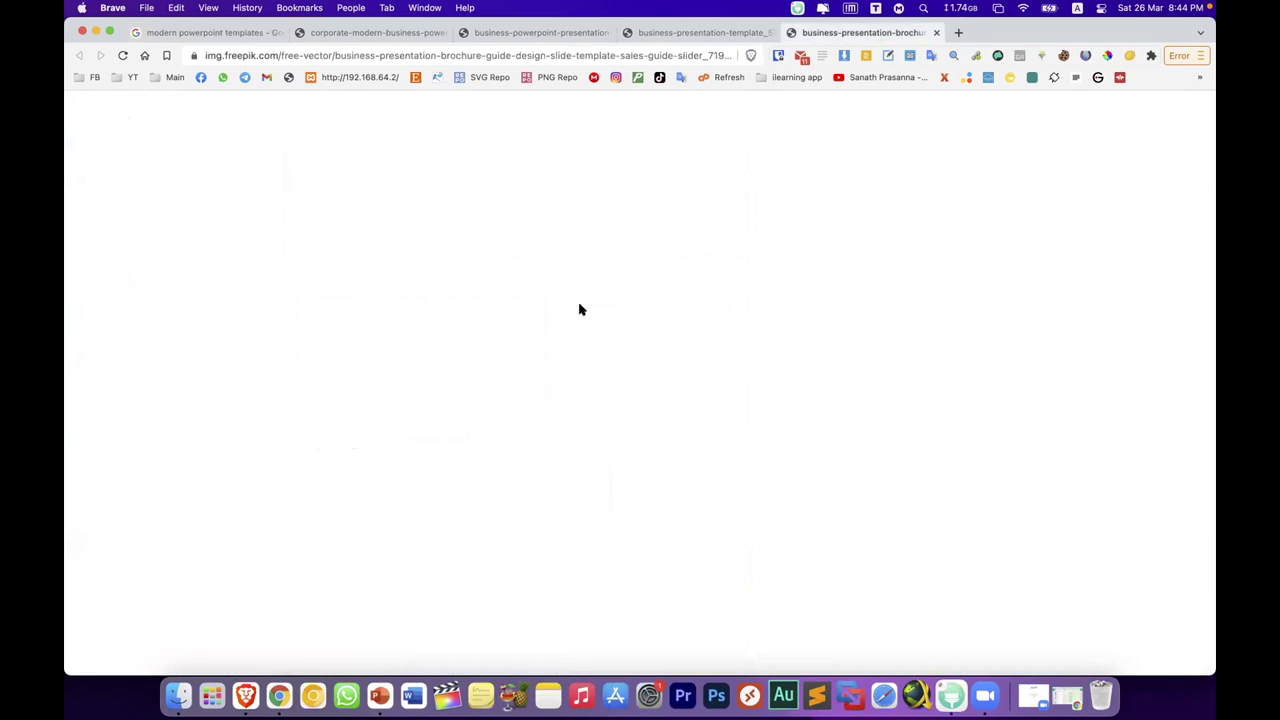
pyautogui.scroll(-2, 607, 325)
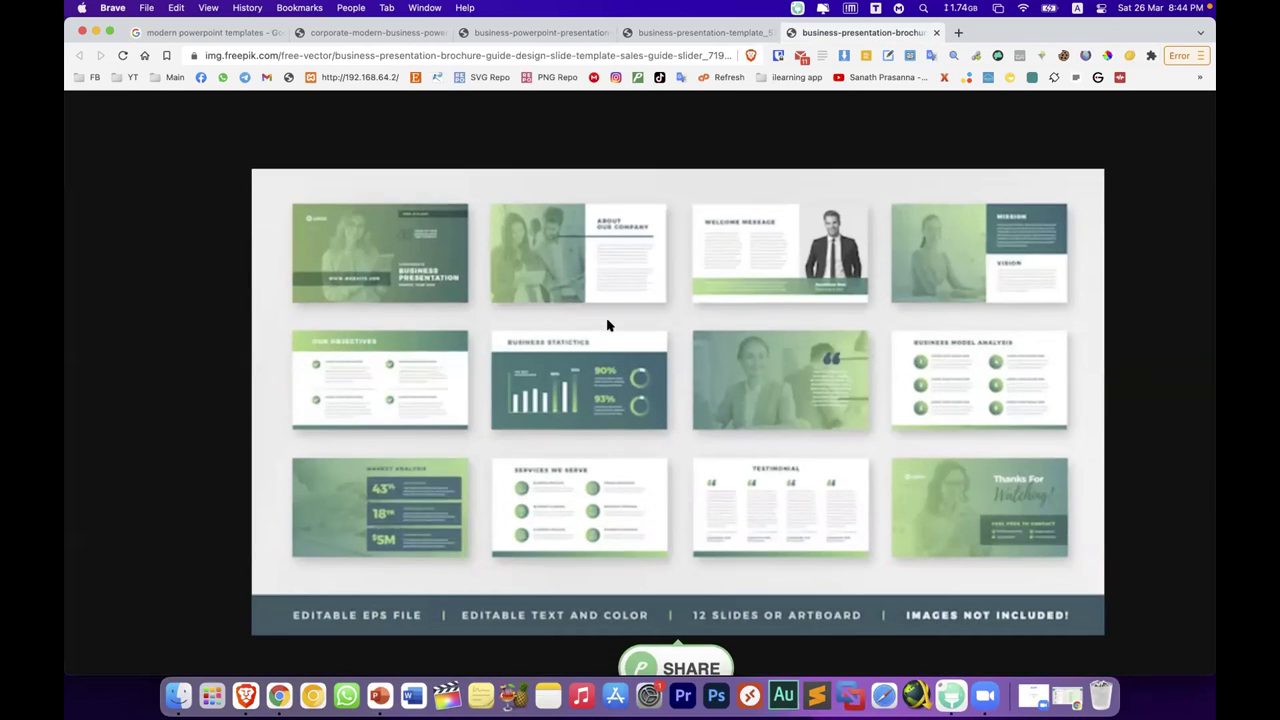
pyautogui.click(680, 33)
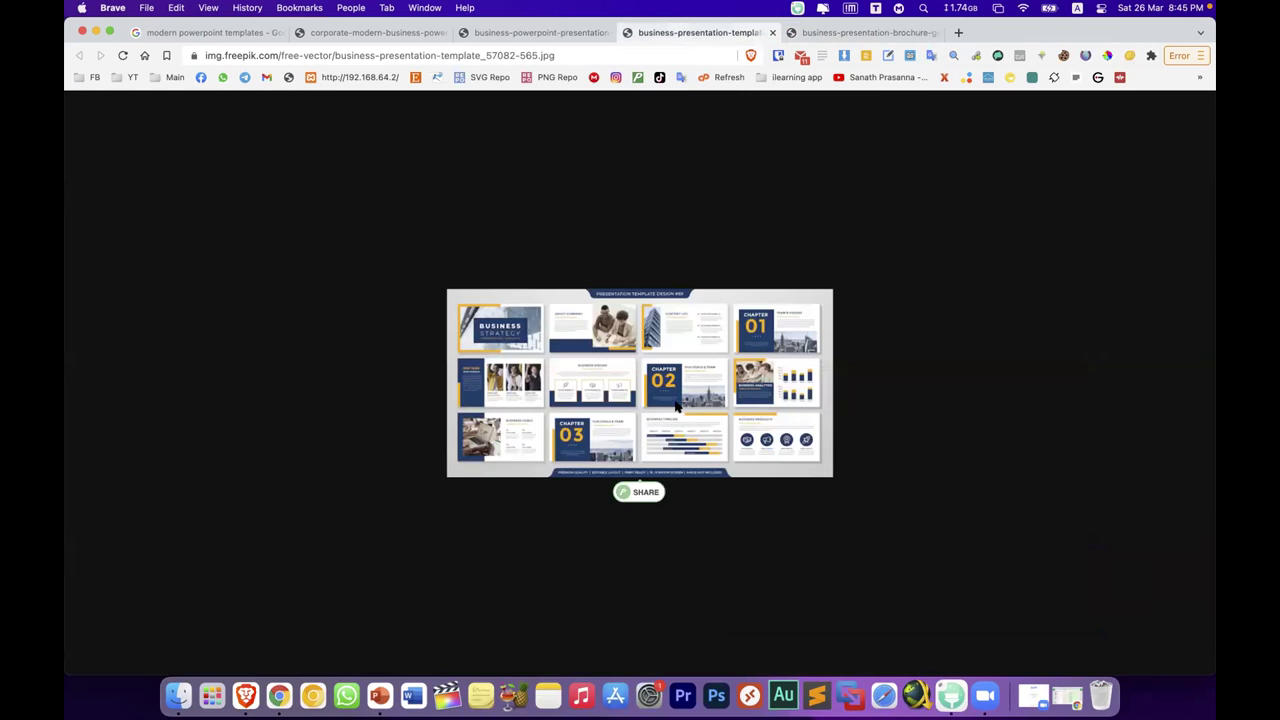
pyautogui.scroll(5, 676, 405)
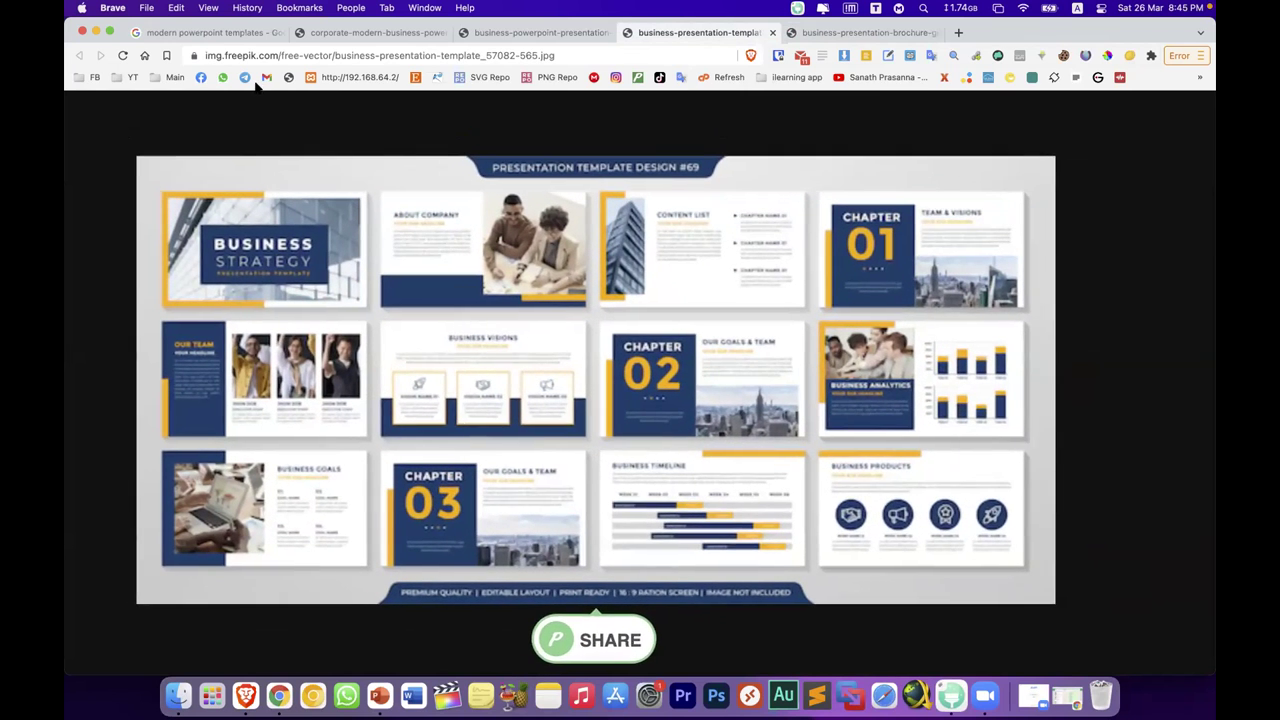
# Step: Back in the image results, preview Theme Junkie's yellow Creative template
pyautogui.press('super+1')
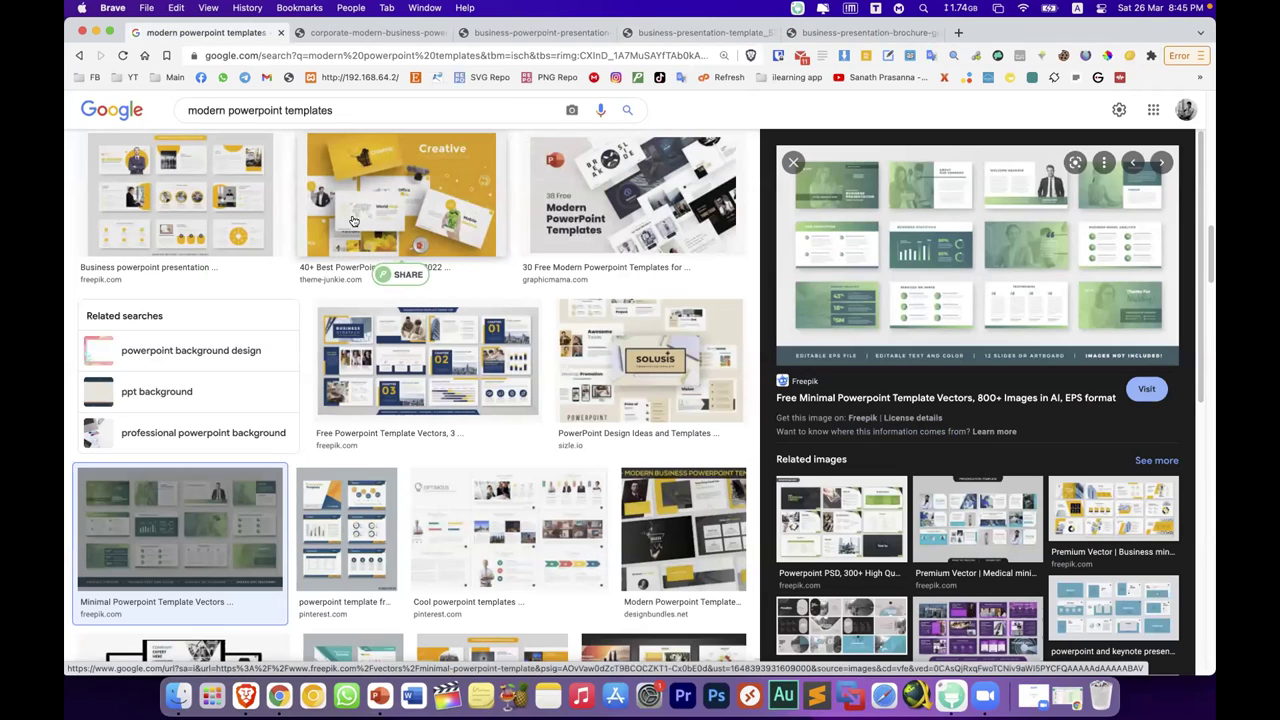
pyautogui.click(160, 218)
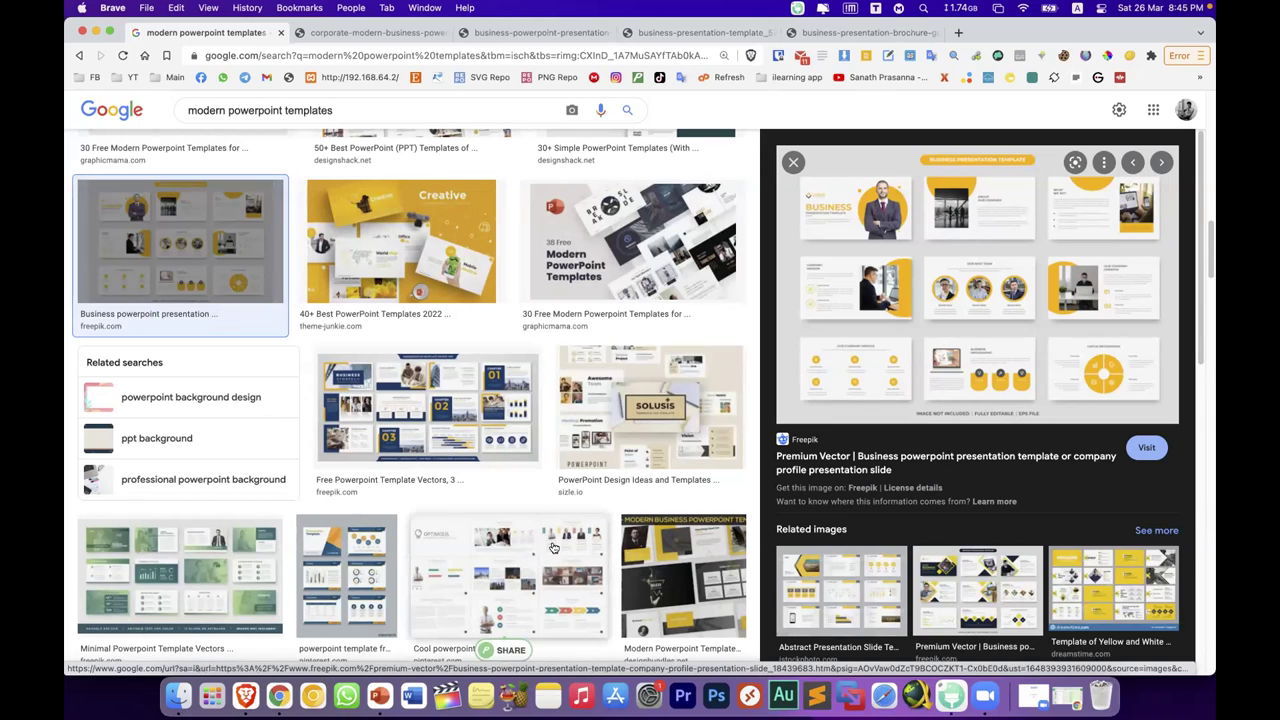
pyautogui.scroll(1, 488, 505)
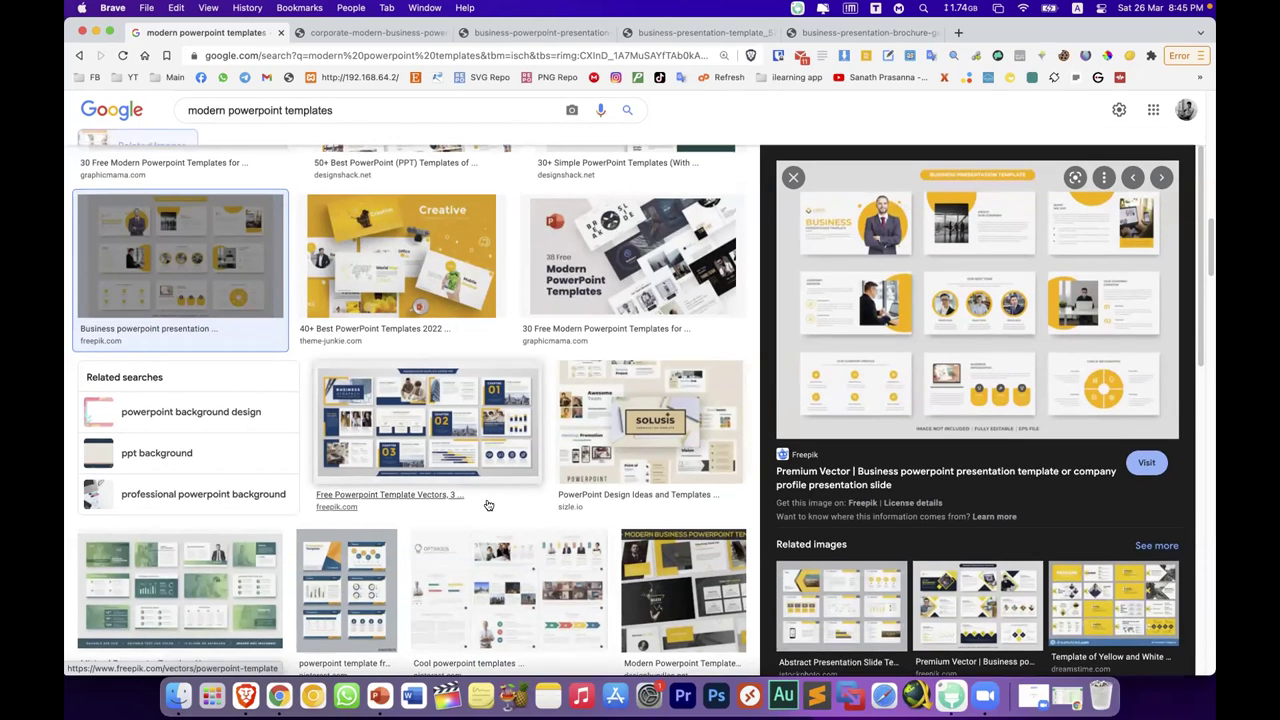
pyautogui.scroll(2, 488, 505)
pyautogui.click(420, 320)
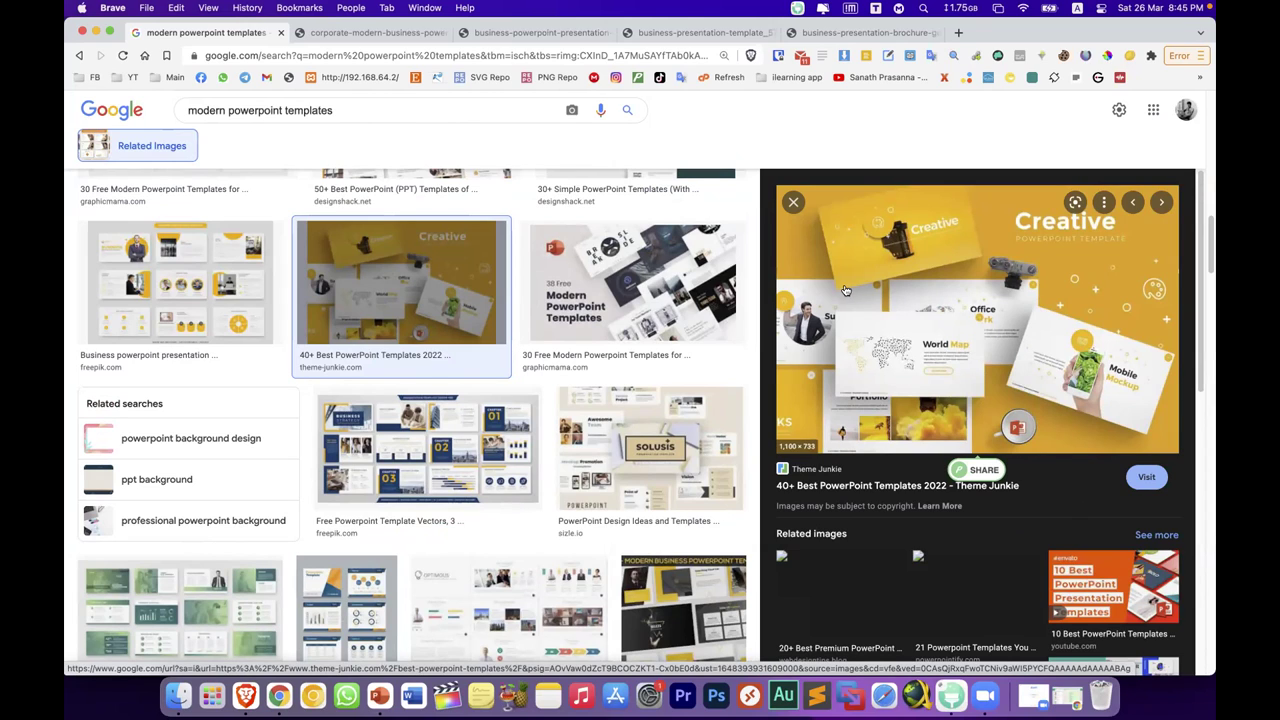
# Step: Review the orange, yellow, Design #69 and green template tabs, then open the Executive Presentation image
pyautogui.click(375, 33)
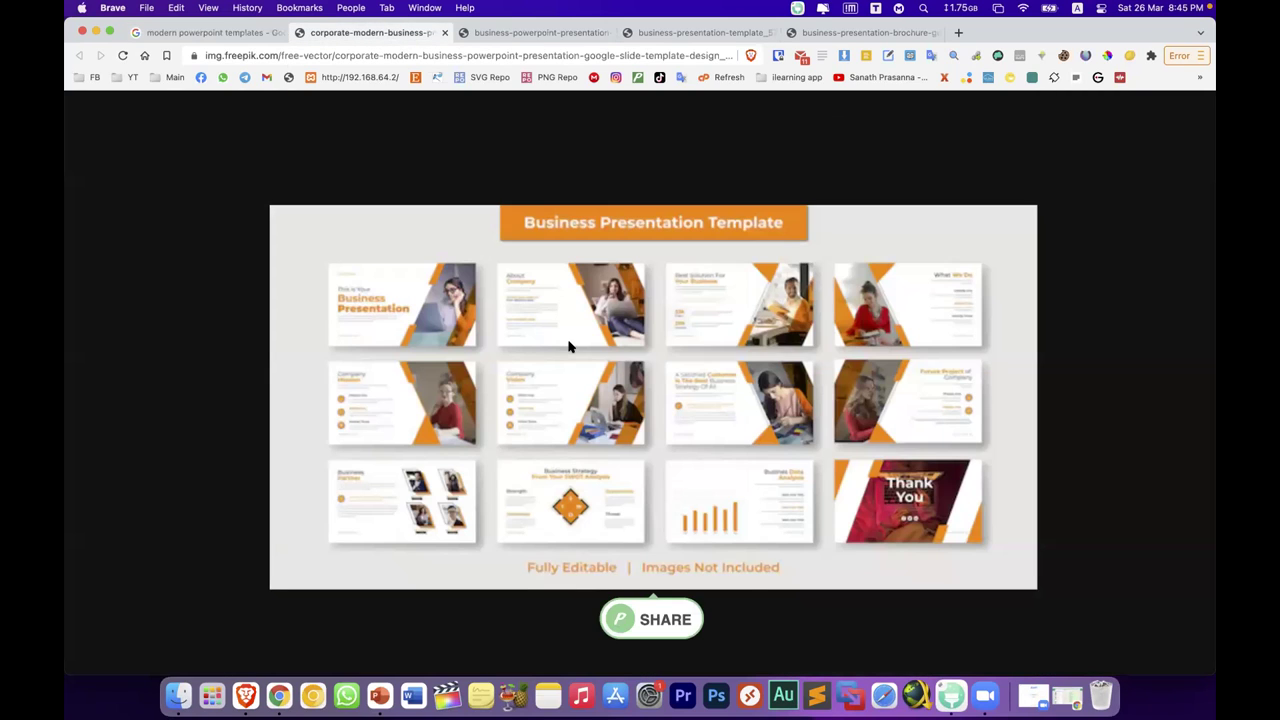
pyautogui.click(520, 34)
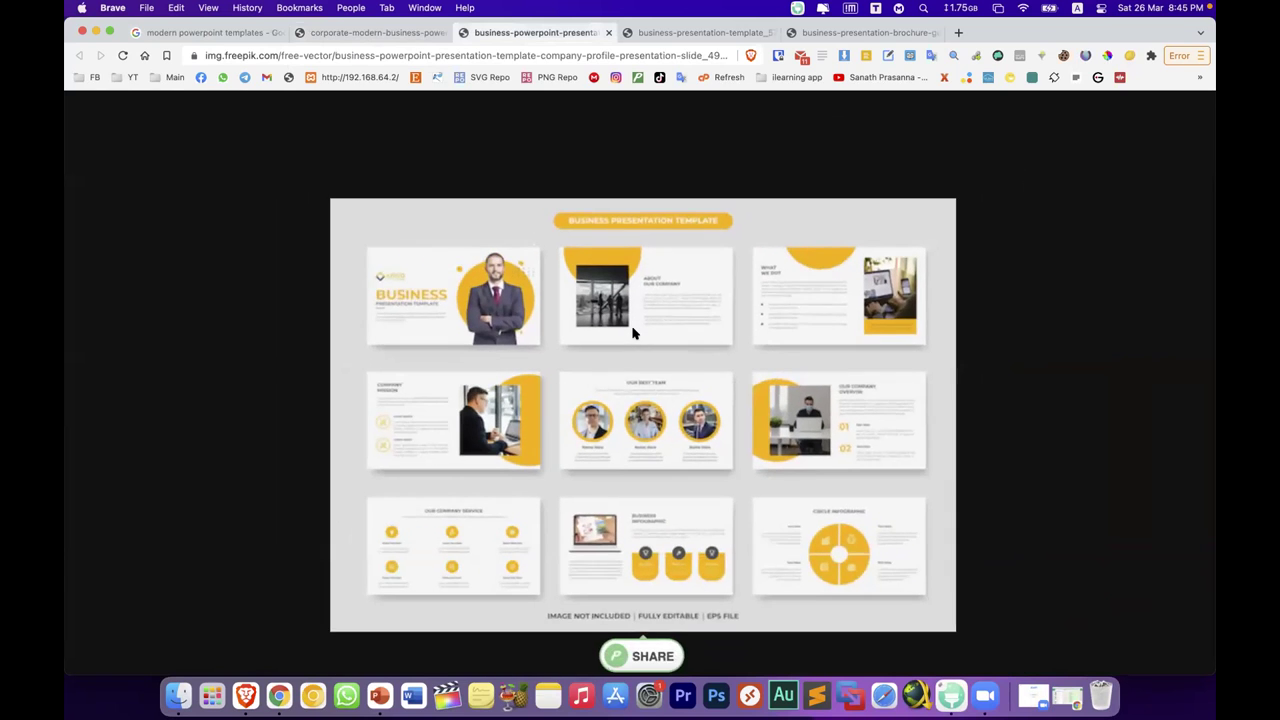
pyautogui.click(700, 32)
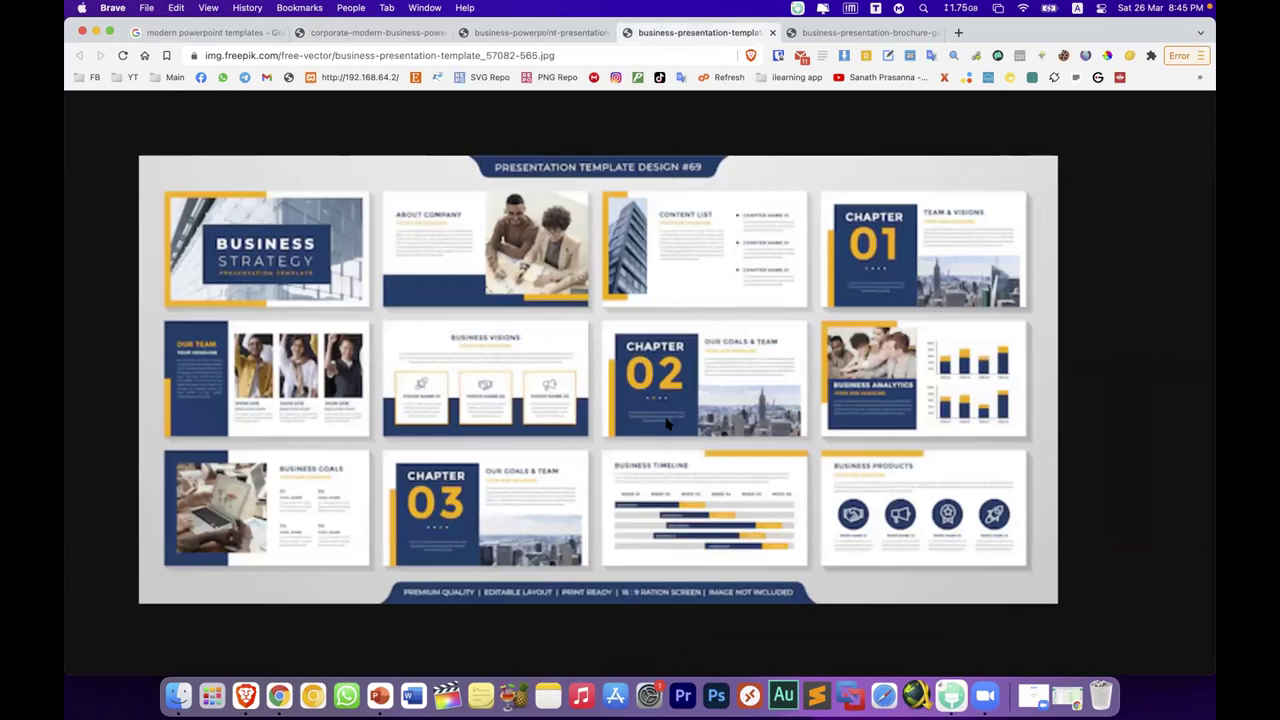
pyautogui.click(865, 32)
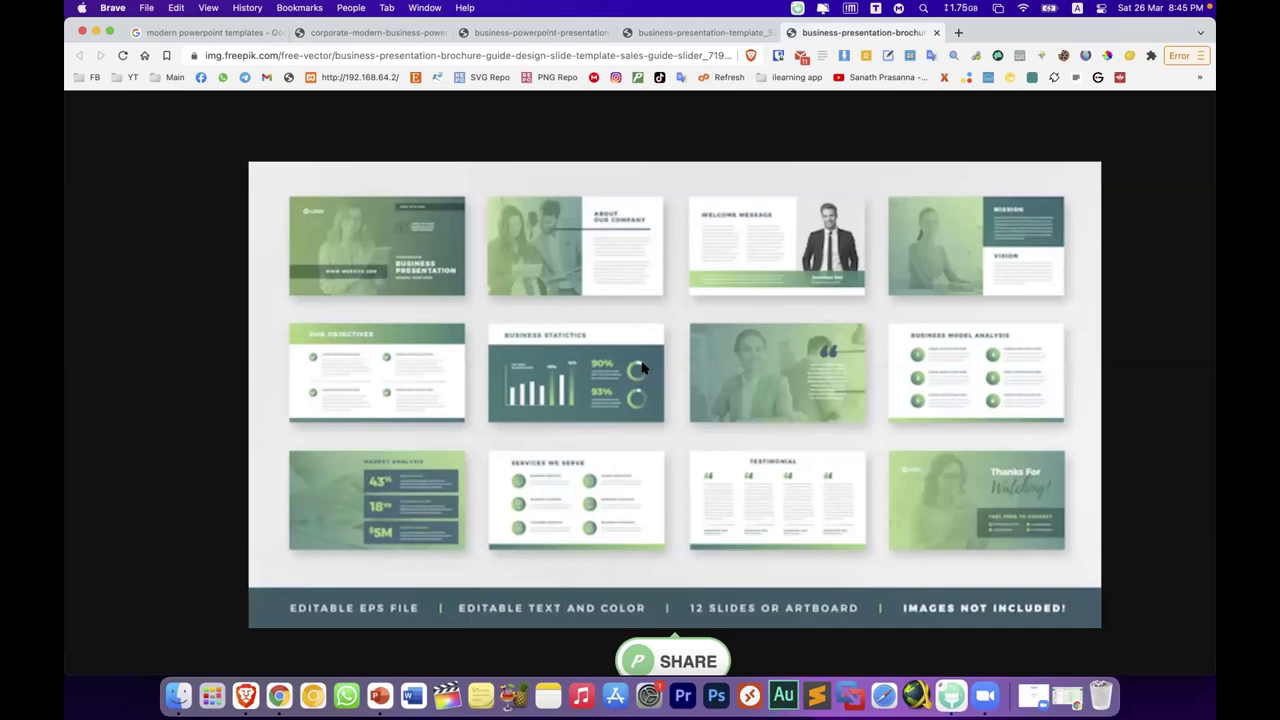
pyautogui.click(392, 34)
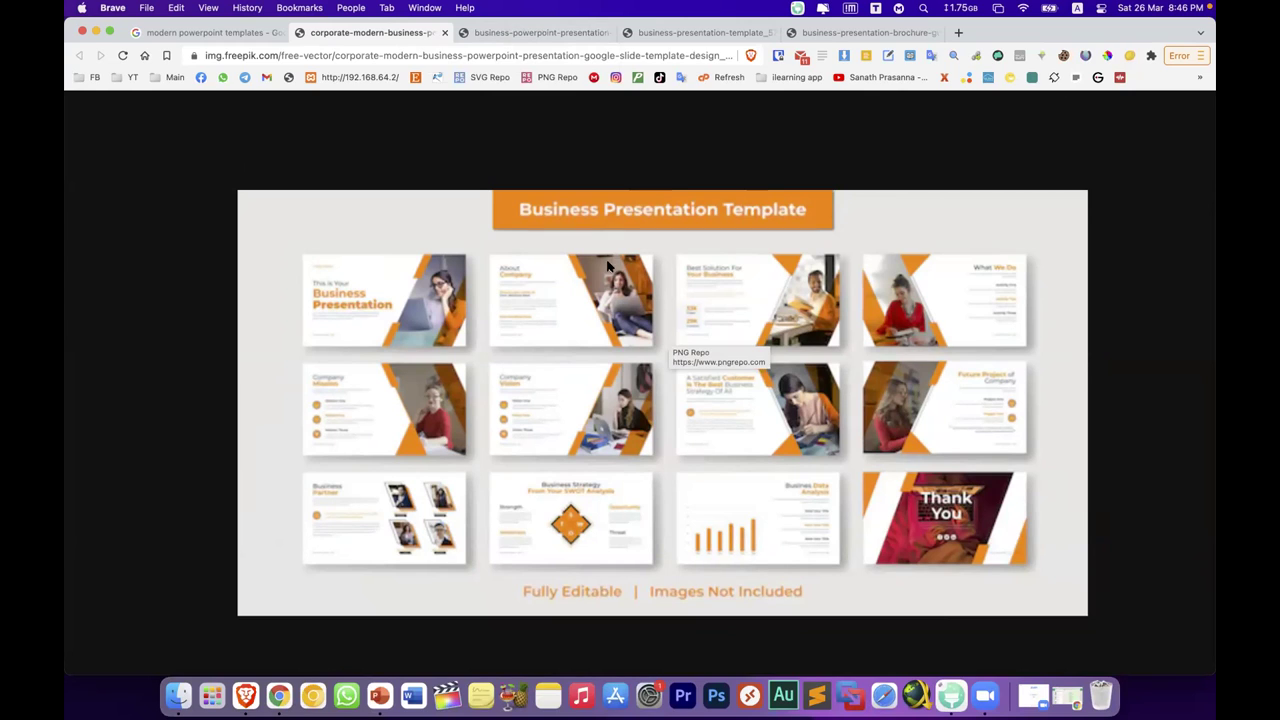
pyautogui.press('super+shift+t')
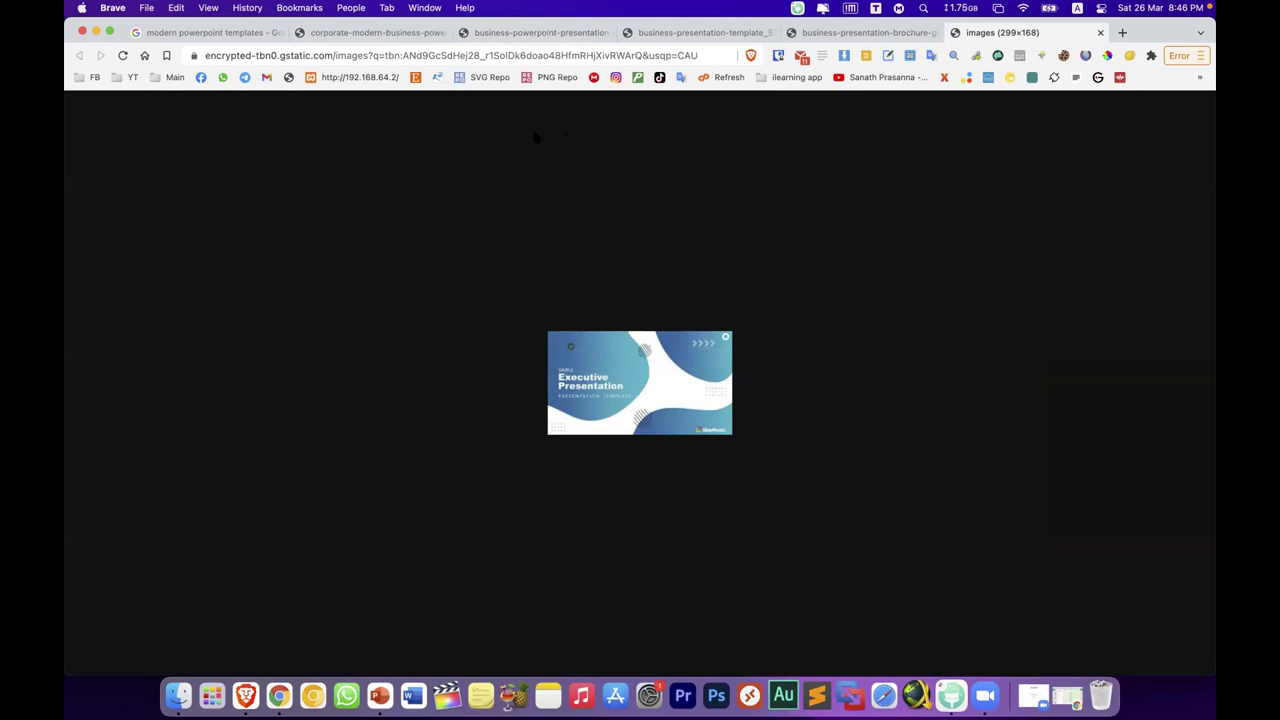
# Step: Zoom into the Executive Presentation image, then return to Freepik's orange Business Presentation Template tab
pyautogui.moveTo(677, 363)
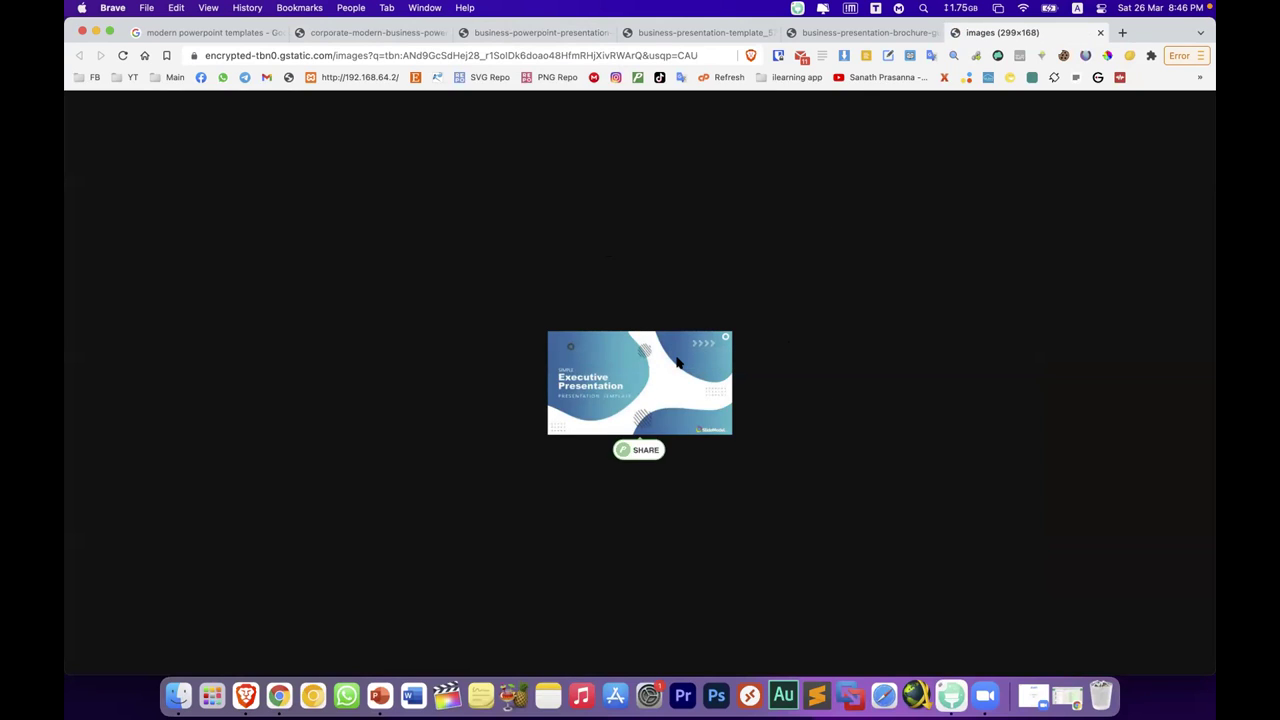
pyautogui.scroll(5, 677, 363)
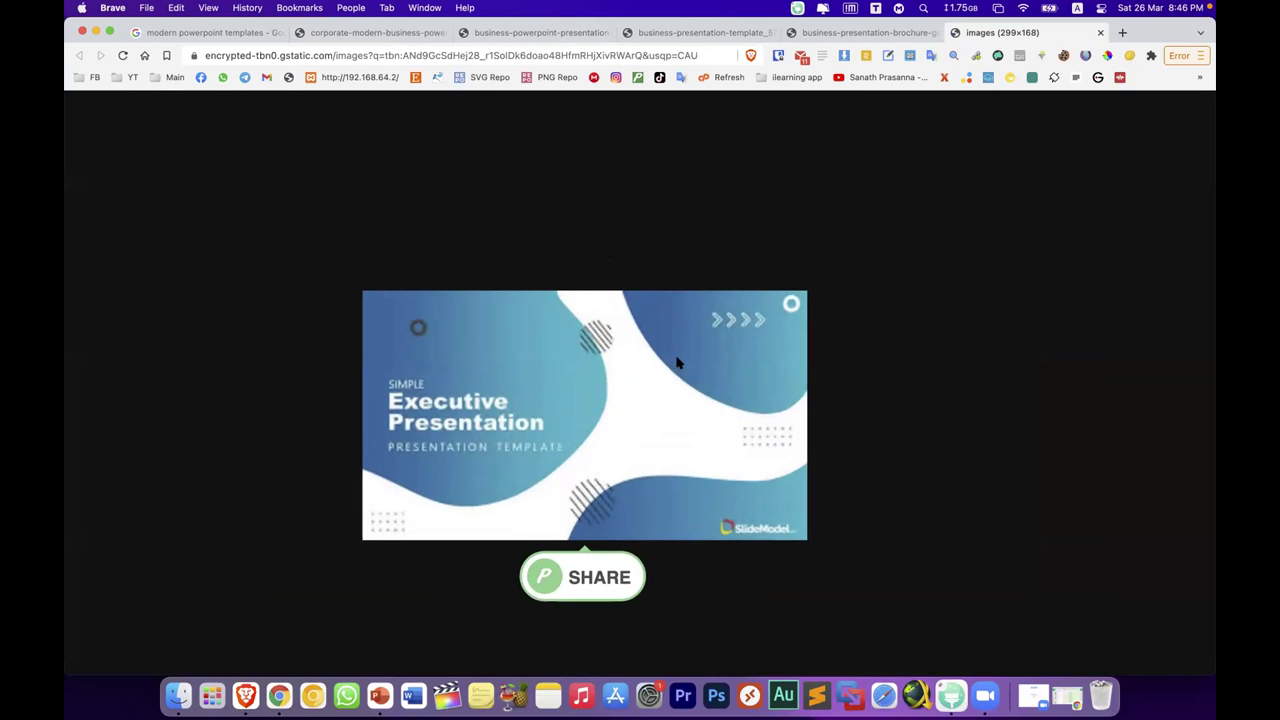
pyautogui.scroll(2, 670, 365)
pyautogui.scroll(-2, 663, 397)
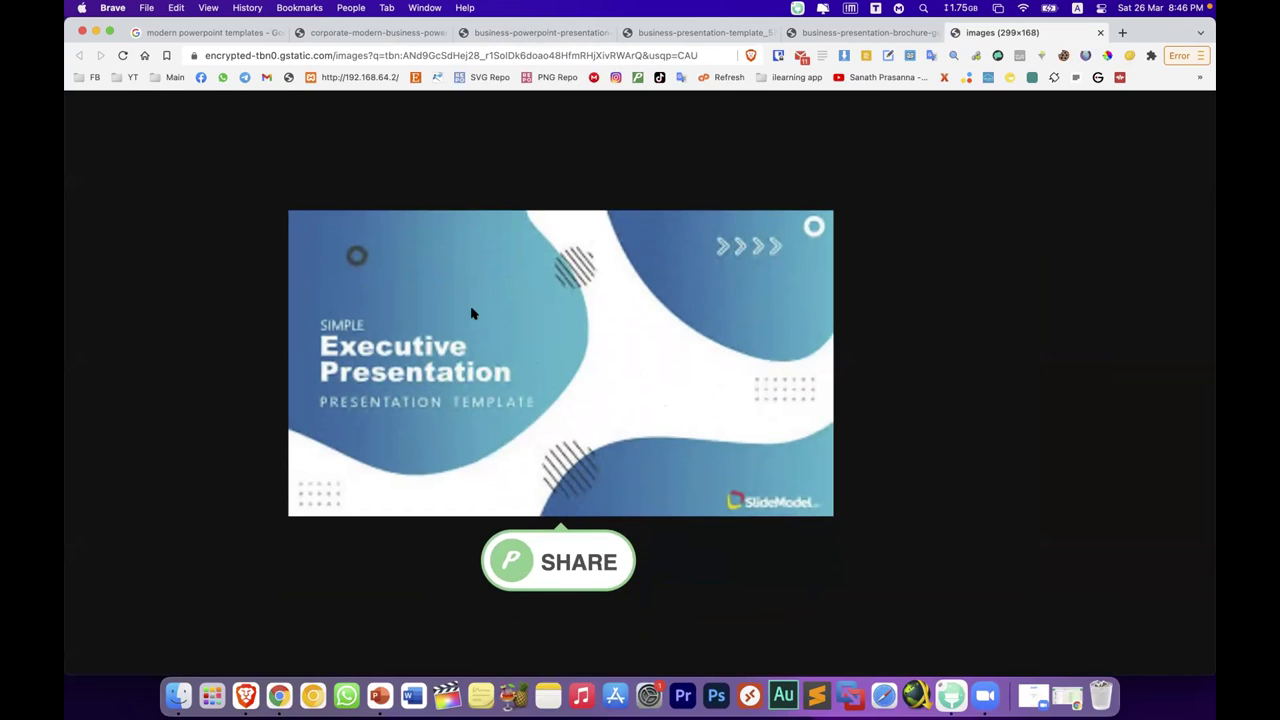
pyautogui.click(383, 33)
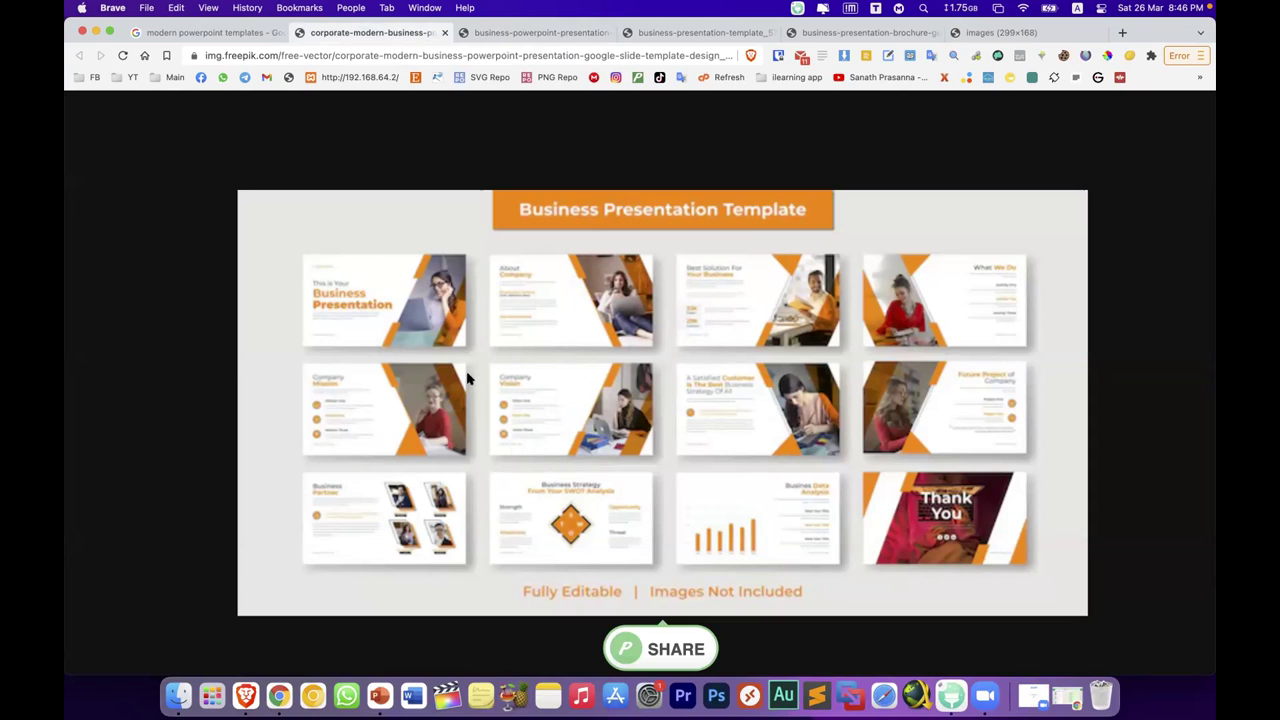
# Step: Compare the yellow, orange, blue Design #69 and green brochure template images
pyautogui.click(521, 35)
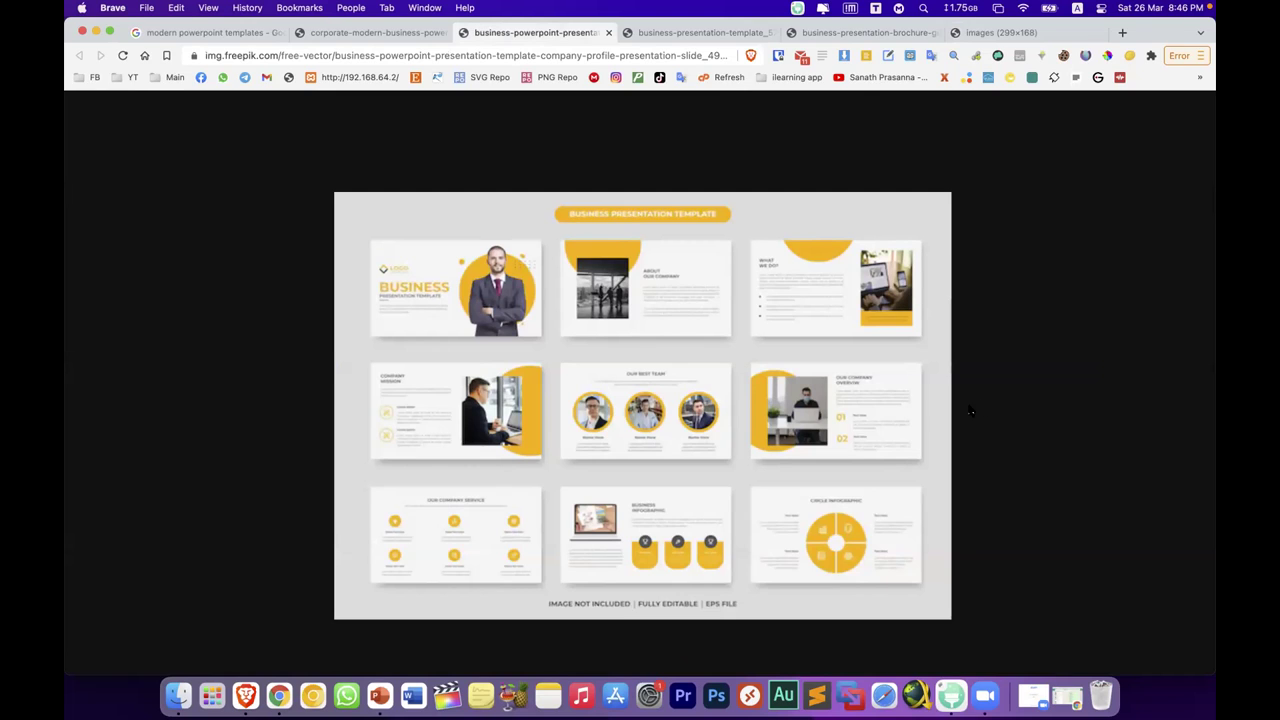
pyautogui.click(410, 36)
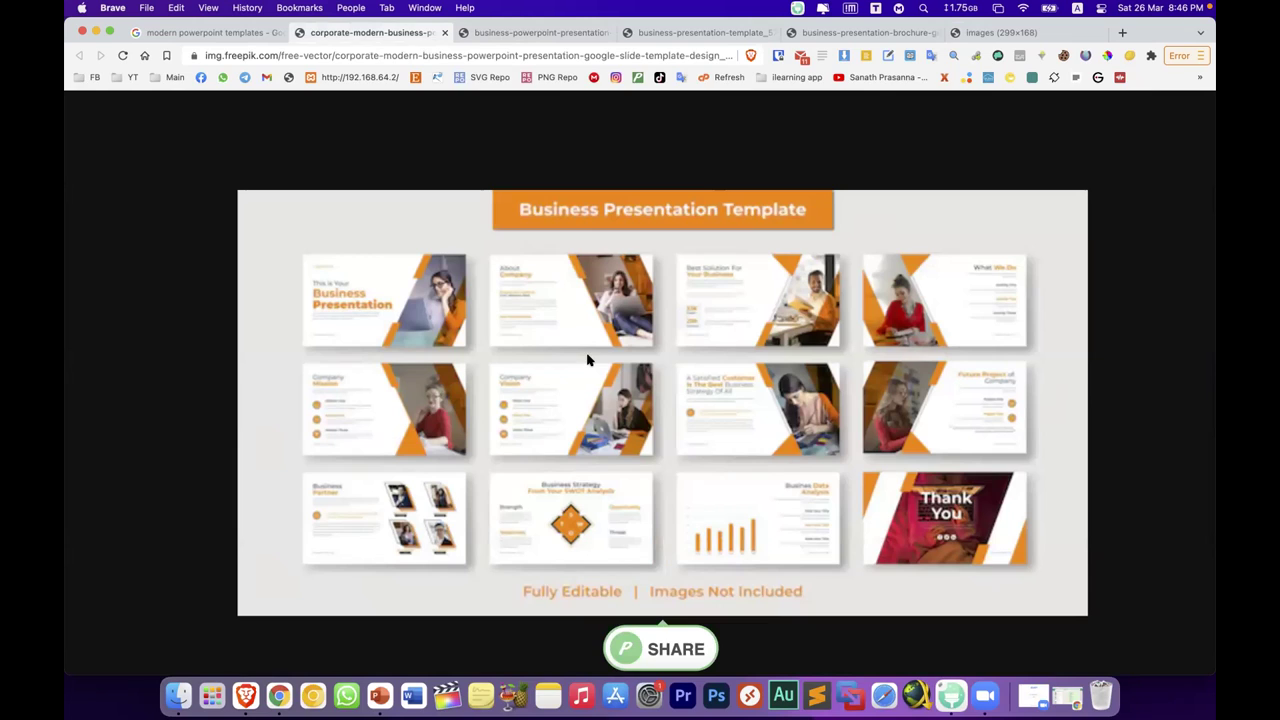
pyautogui.click(543, 35)
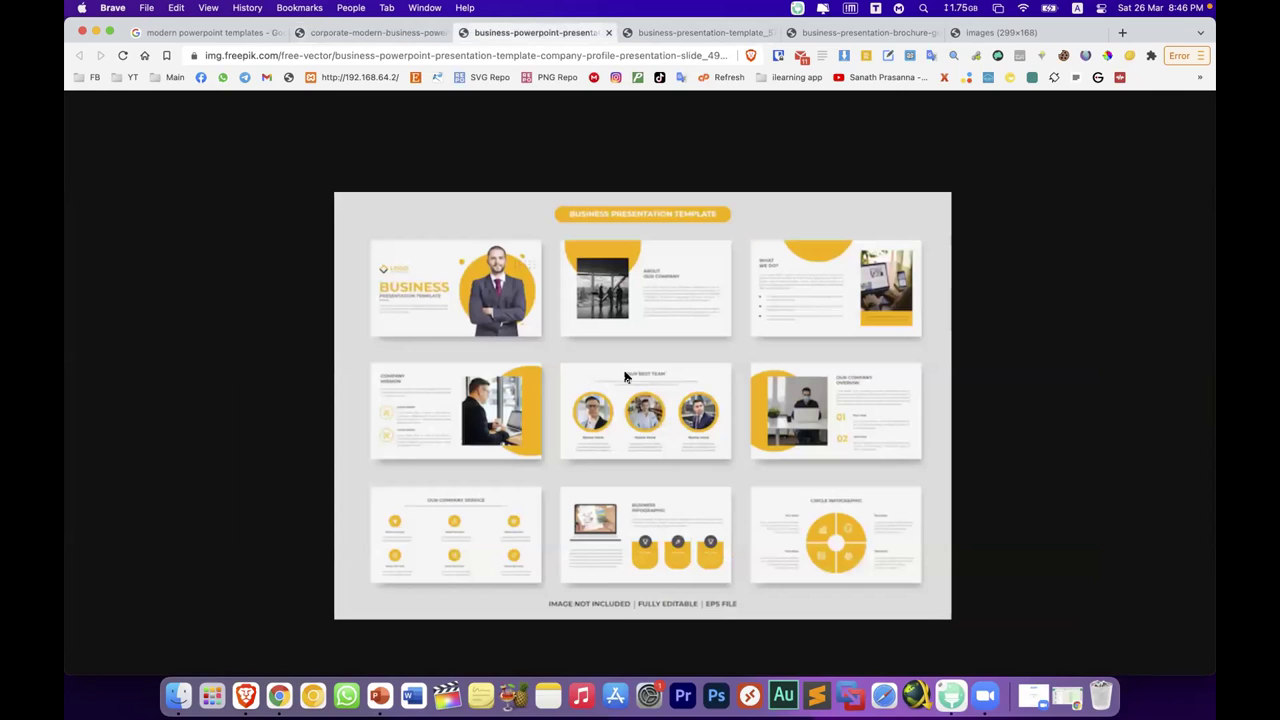
pyautogui.click(661, 37)
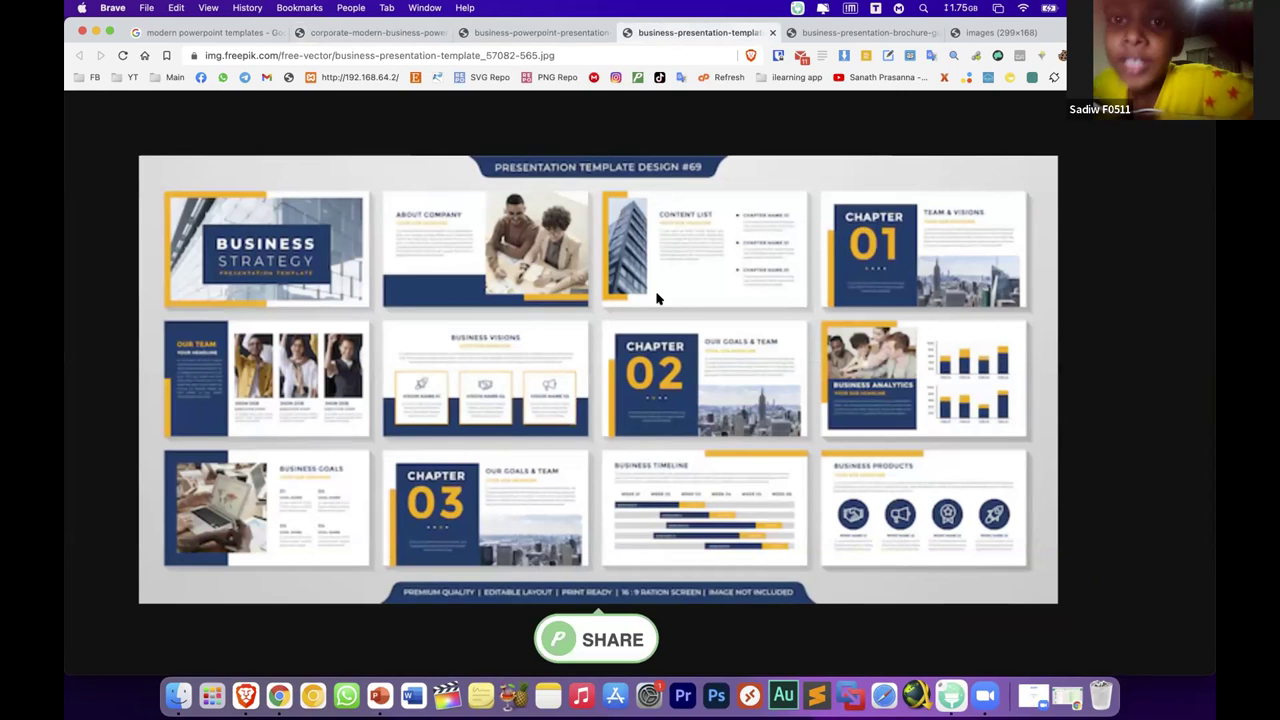
pyautogui.click(834, 35)
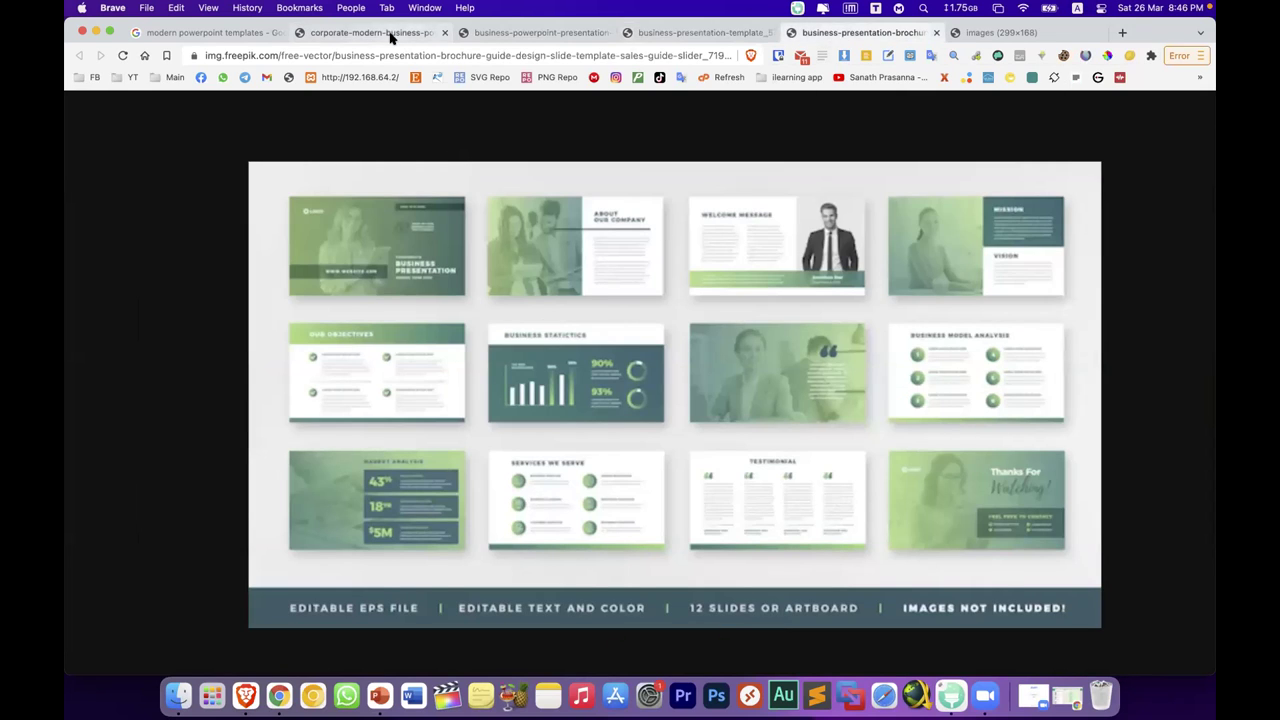
# Step: Copy the orange Business Presentation Template image and switch to PowerPoint
pyautogui.click(392, 37)
pyautogui.rightClick(615, 262)
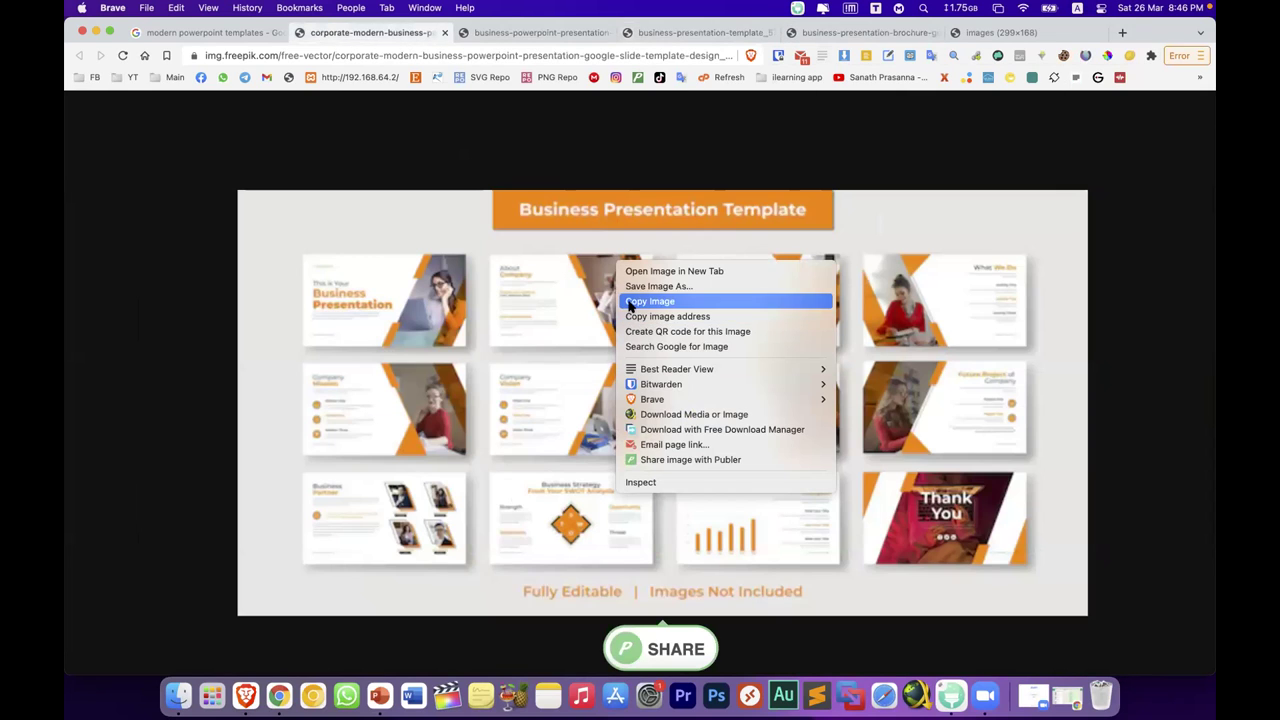
pyautogui.click(629, 303)
pyautogui.click(385, 703)
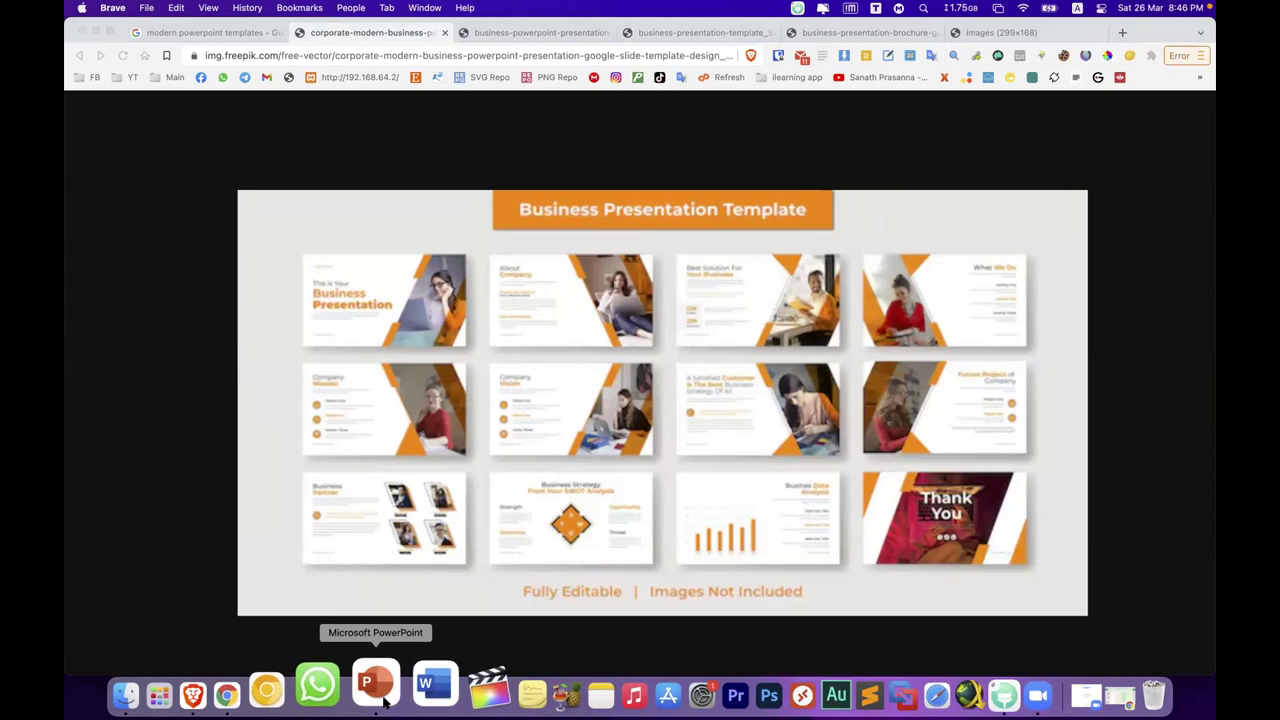
# Step: Delete the empty title and subtitle placeholders and paste the orange template image onto the slide
pyautogui.press('super+a')
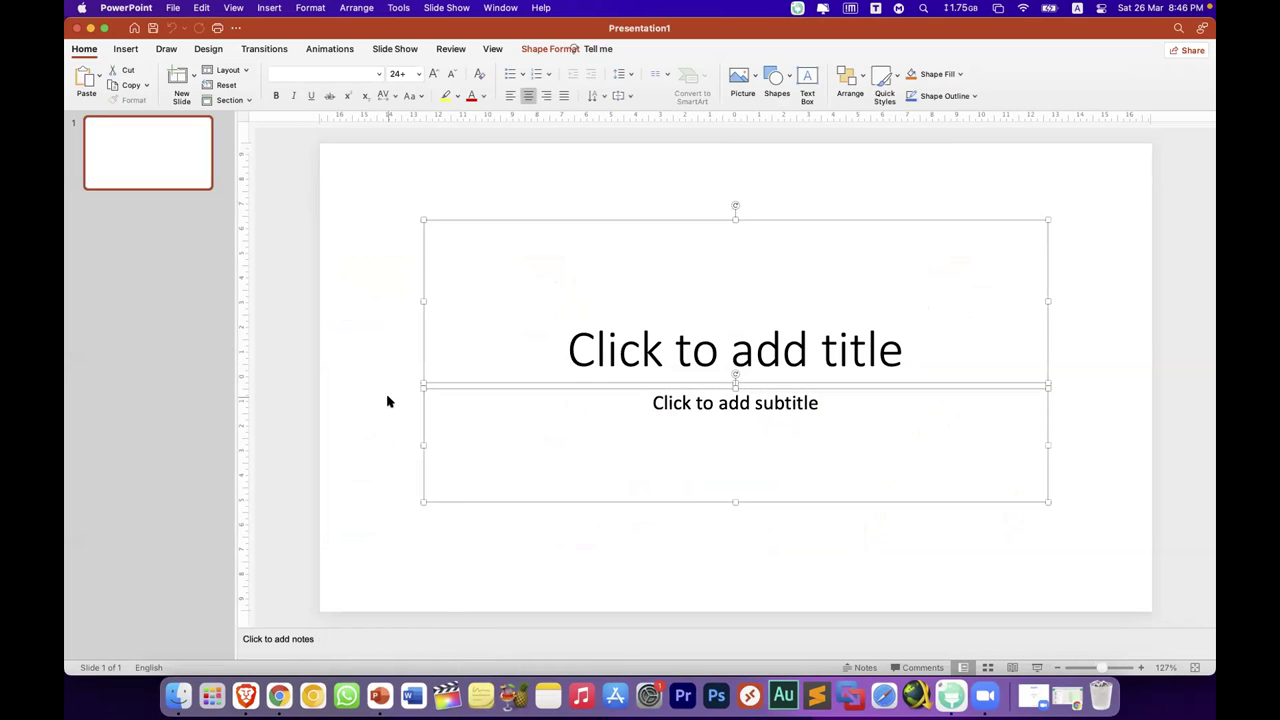
pyautogui.press('Delete')
pyautogui.rightClick(391, 313)
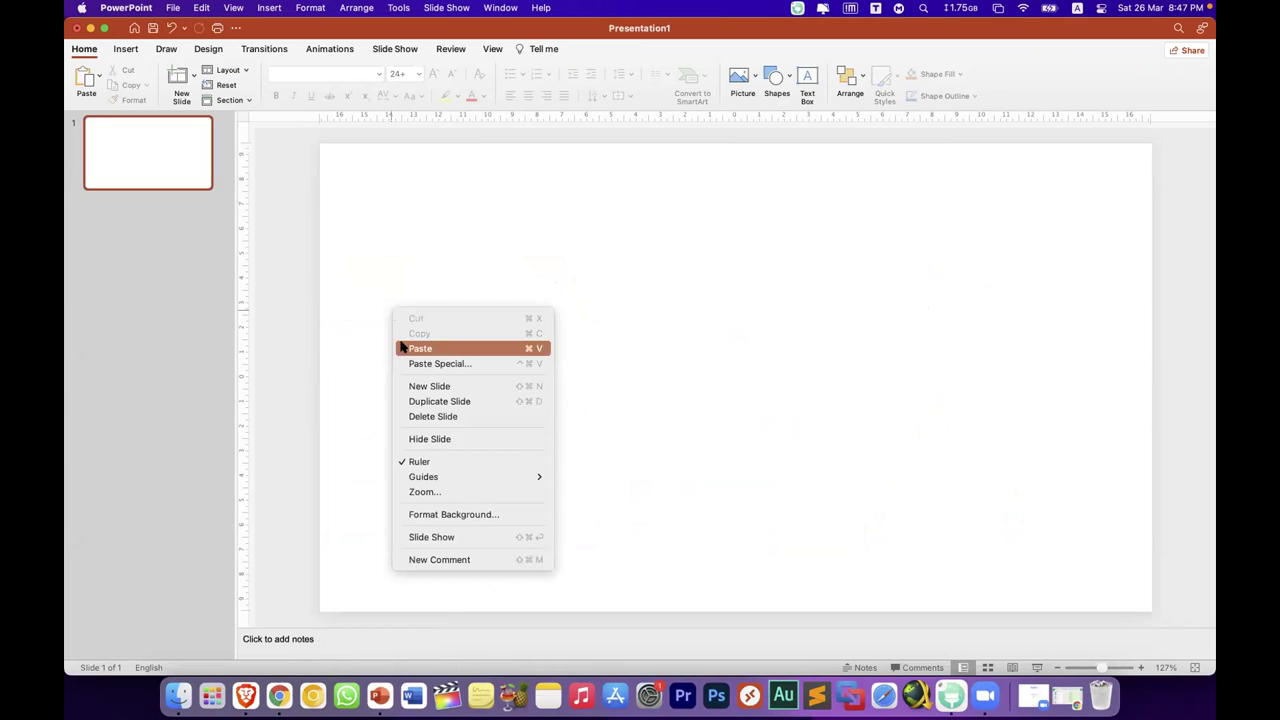
pyautogui.click(401, 343)
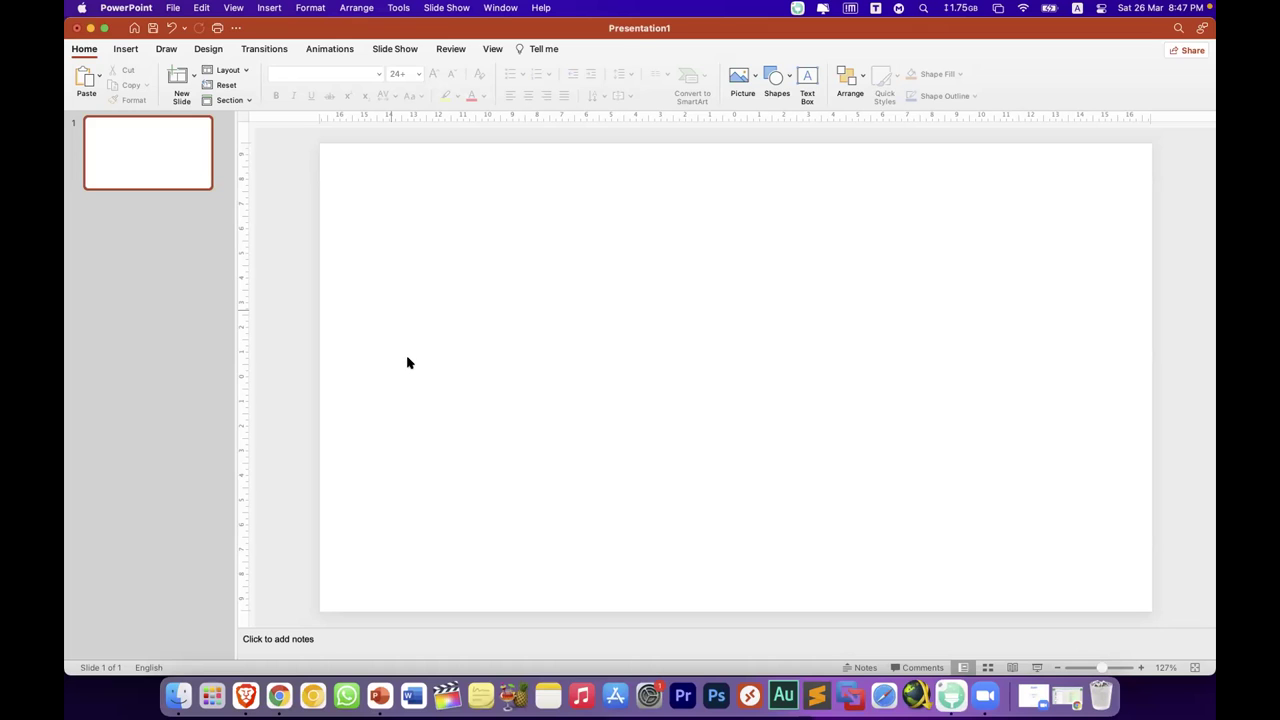
# Step: Reposition the template picture and enlarge it across most of the slide
pyautogui.moveTo(486, 309); pyautogui.dragTo(466, 286)
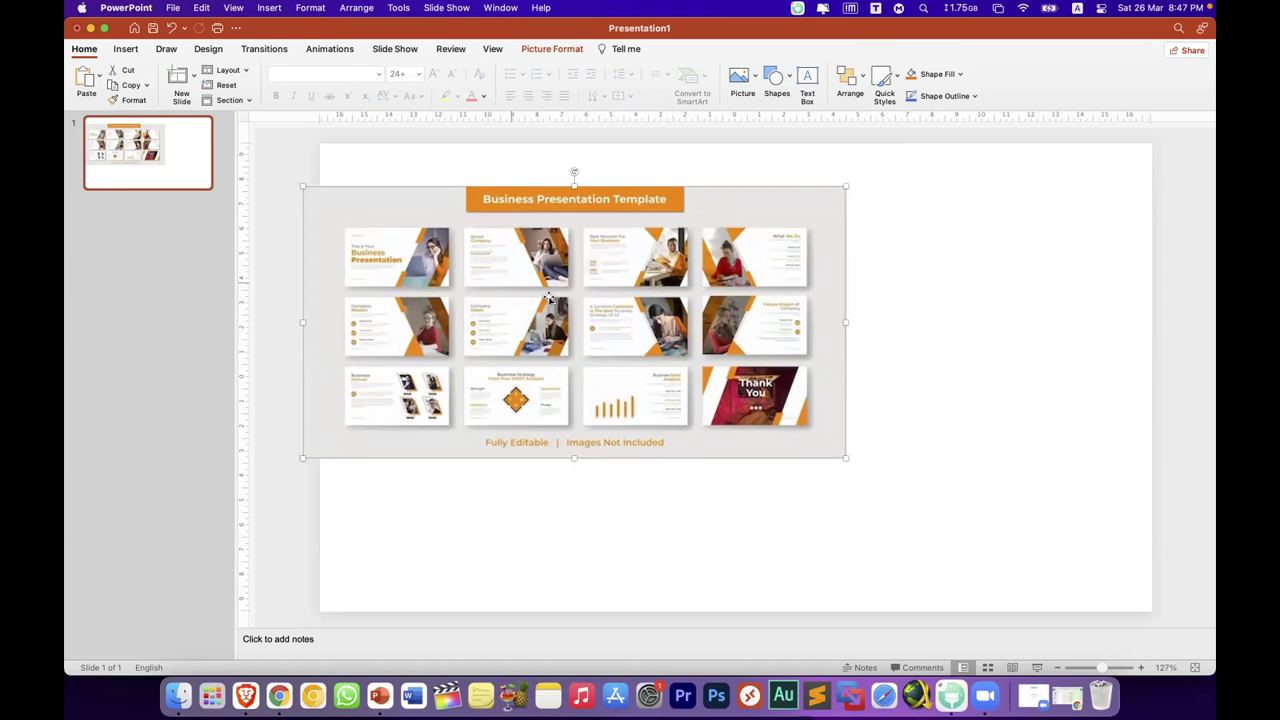
pyautogui.moveTo(756, 421); pyautogui.dragTo(748, 463)
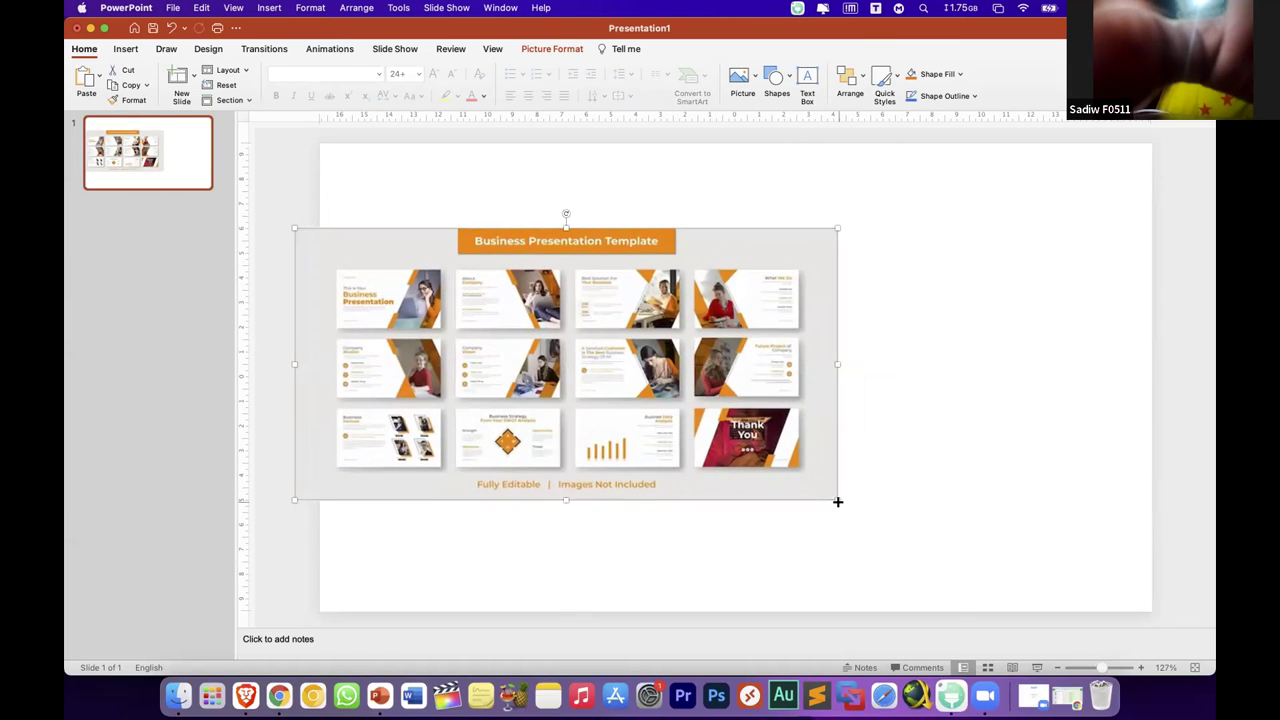
pyautogui.moveTo(838, 499); pyautogui.dragTo(1060, 611)
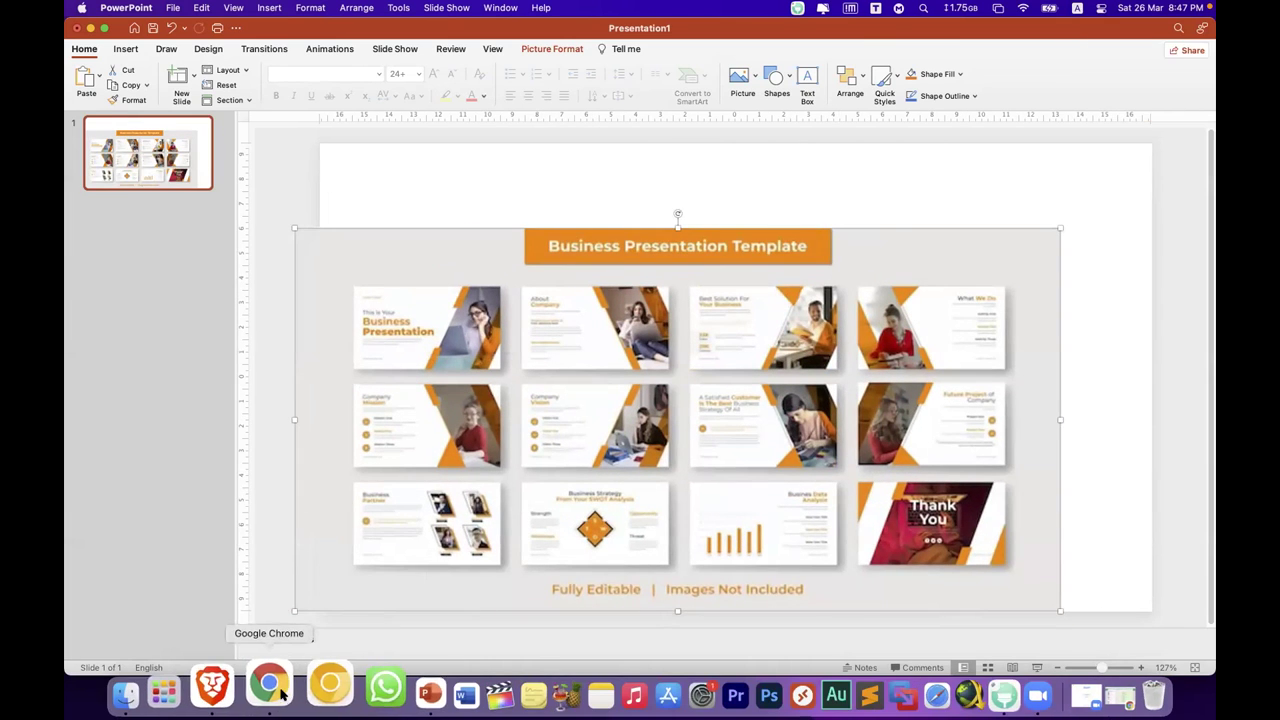
pyautogui.click(303, 625)
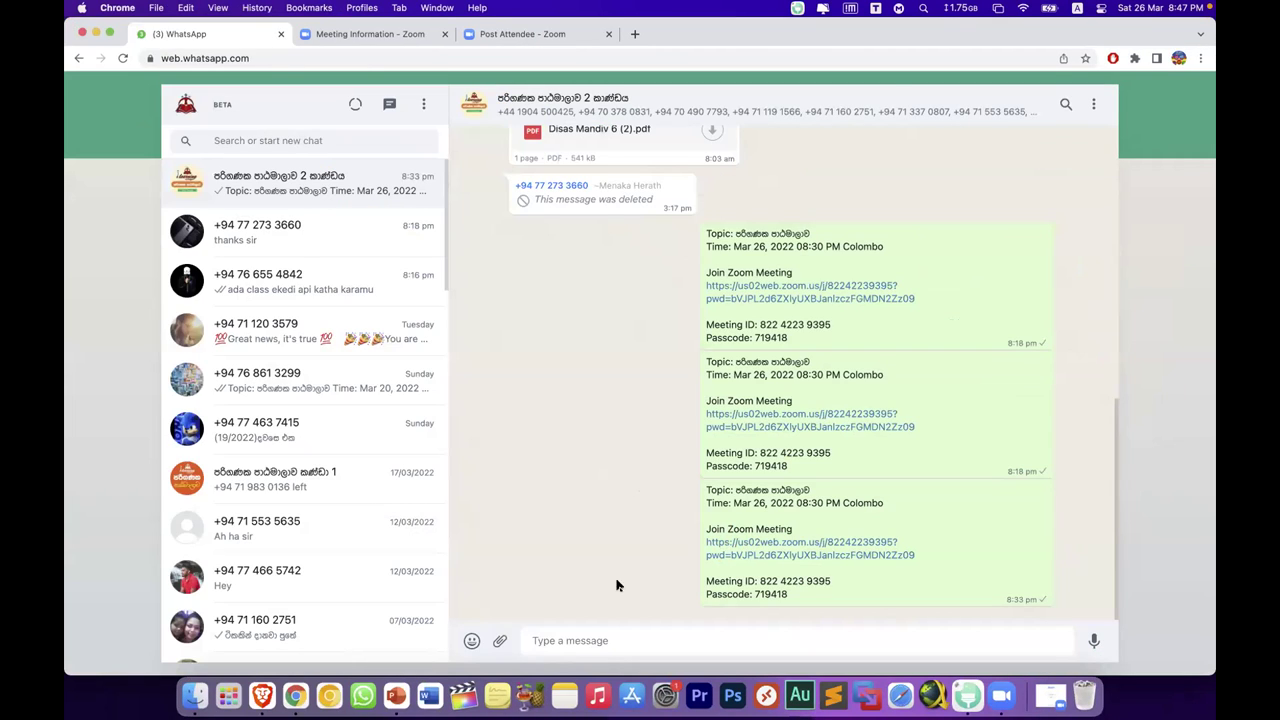
# Step: Paste and send the orange template image in the course group chat
pyautogui.press('super+v')
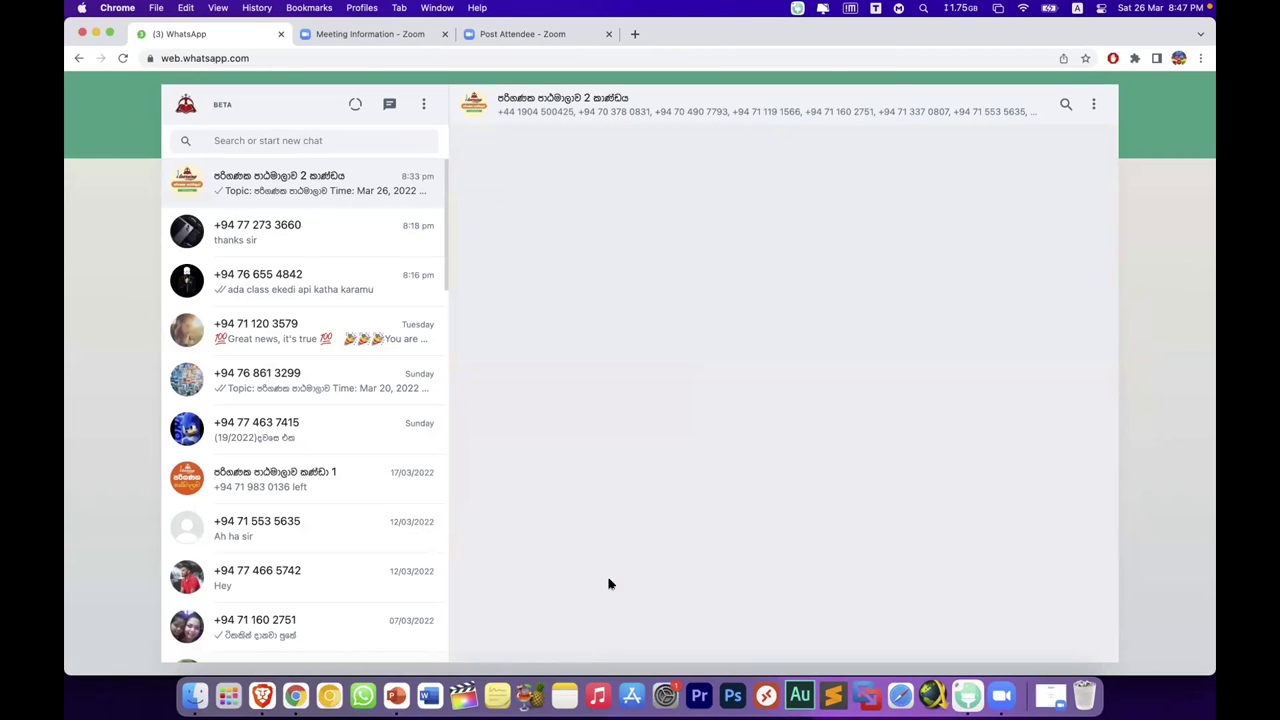
pyautogui.press('Return')
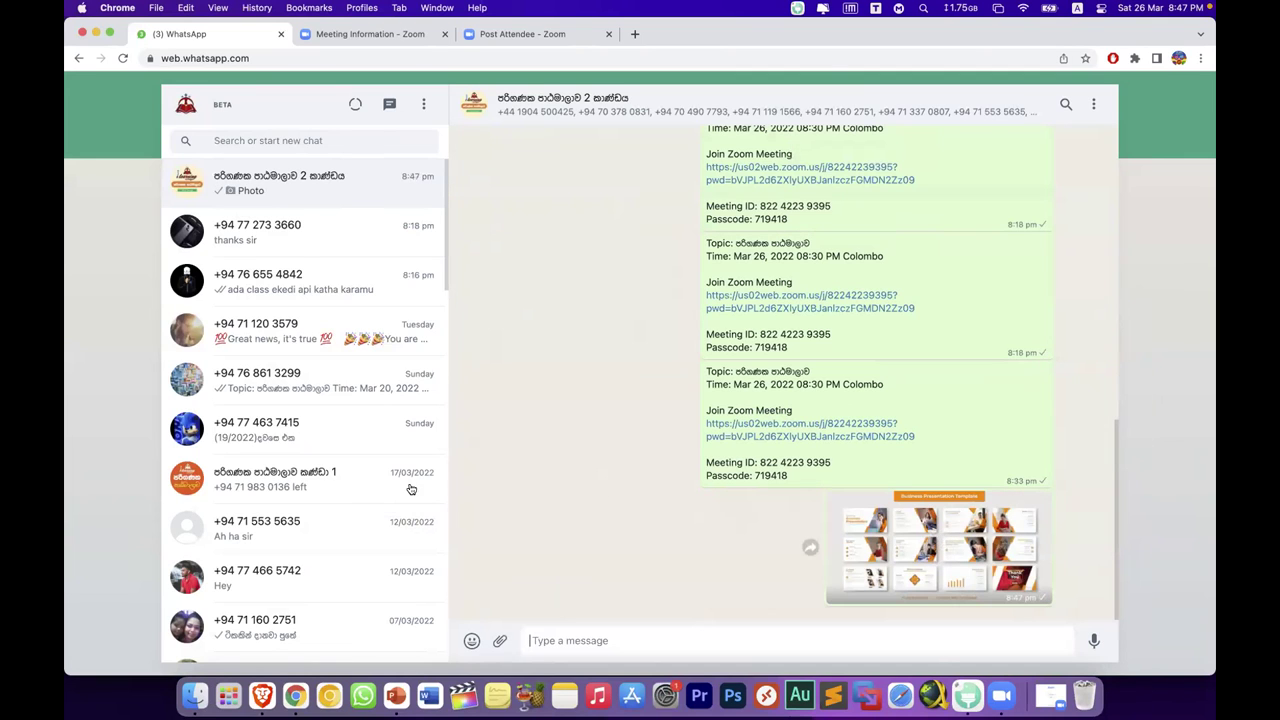
pyautogui.scroll(-2, 323, 570)
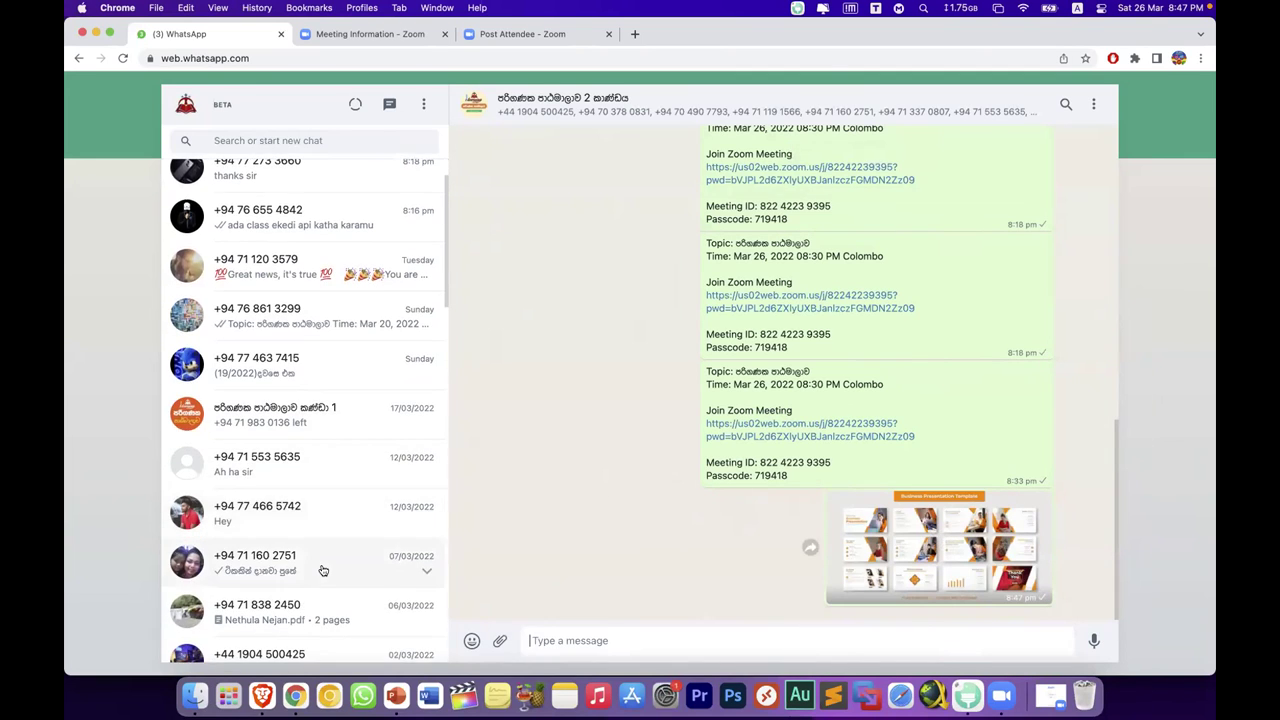
pyautogui.scroll(-3, 323, 570)
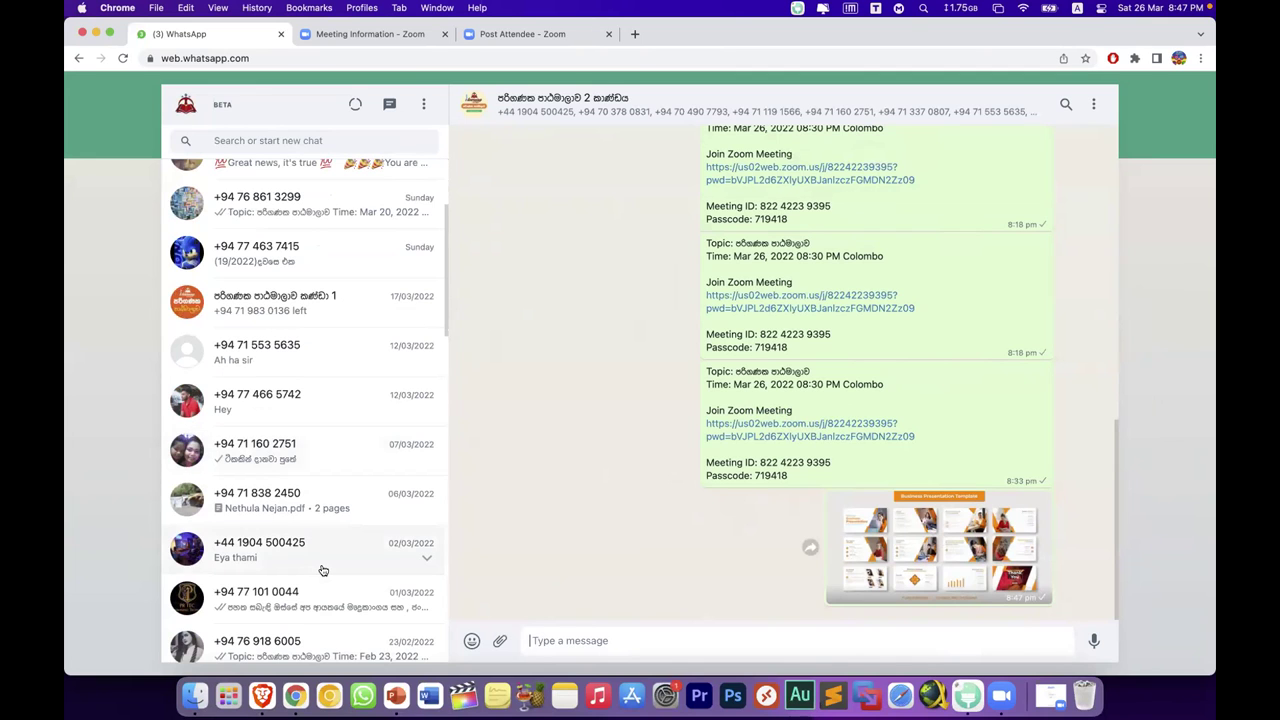
pyautogui.scroll(-5, 323, 570)
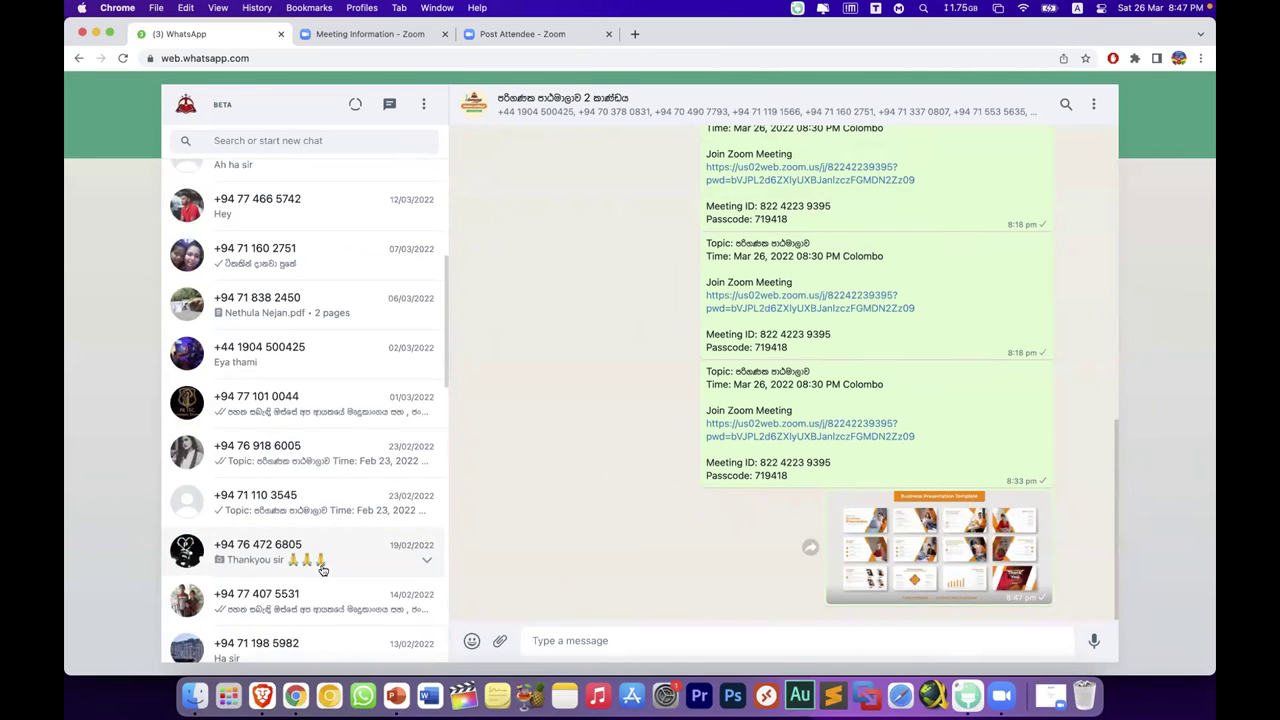
pyautogui.scroll(-8, 323, 570)
pyautogui.scroll(9, 323, 570)
pyautogui.scroll(7, 323, 570)
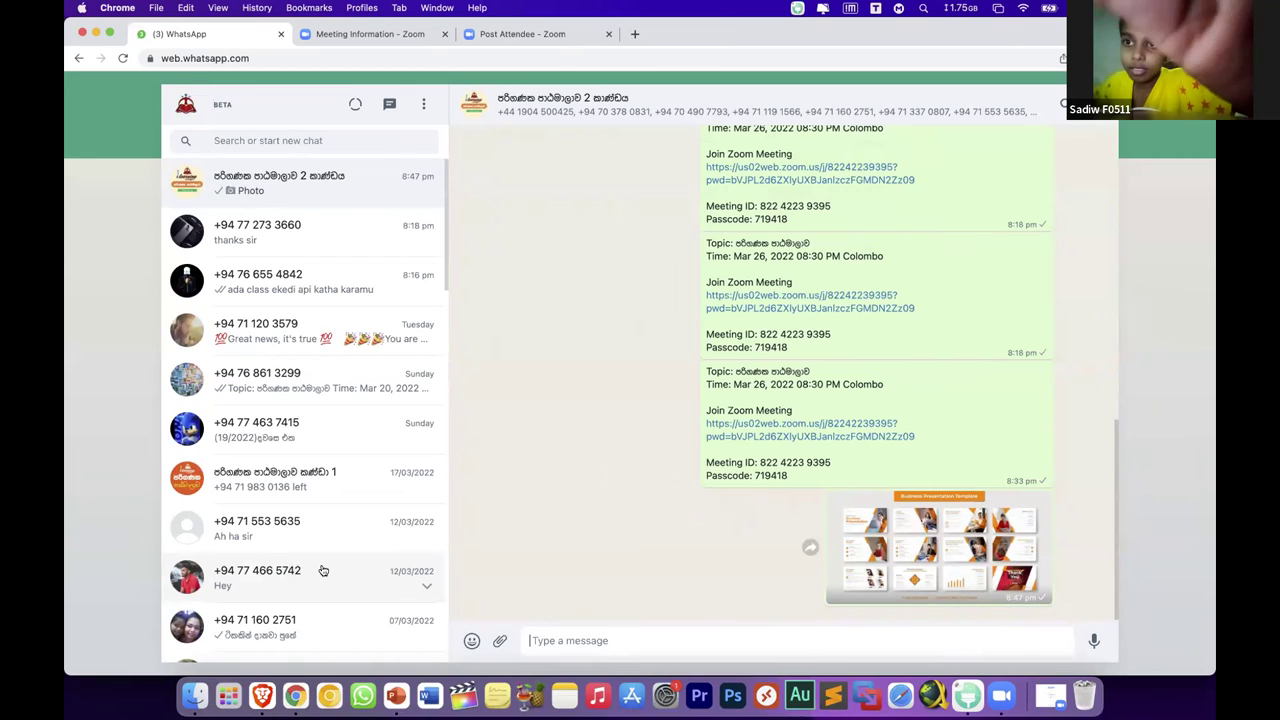
# Step: Send the same template image to another contact, then return to PowerPoint
pyautogui.click(328, 390)
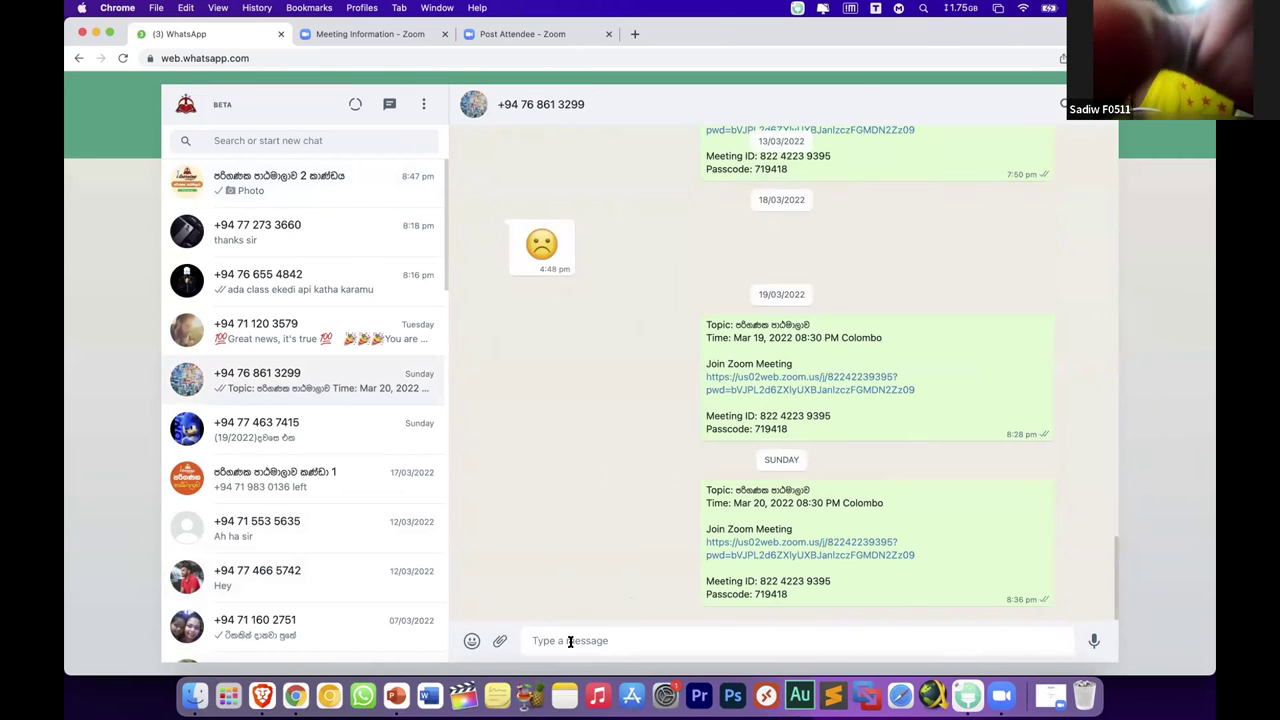
pyautogui.press('cmd+v')
pyautogui.press('Return')
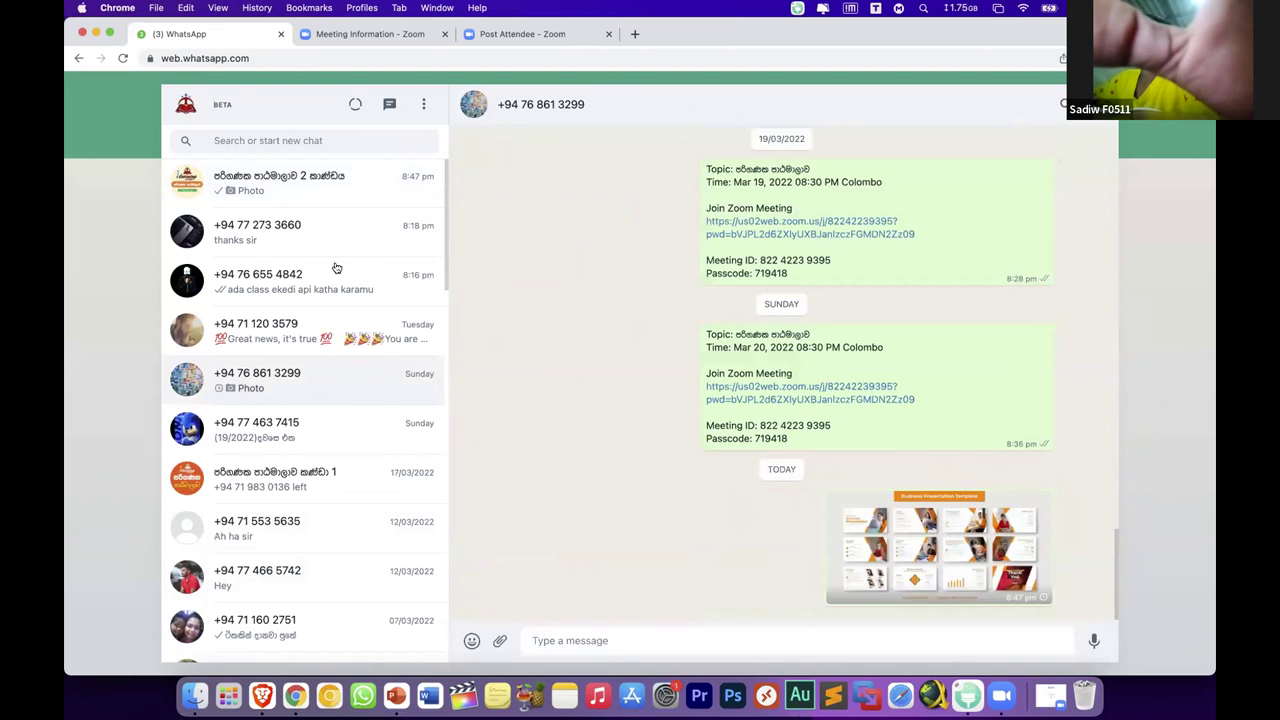
pyautogui.click(314, 225)
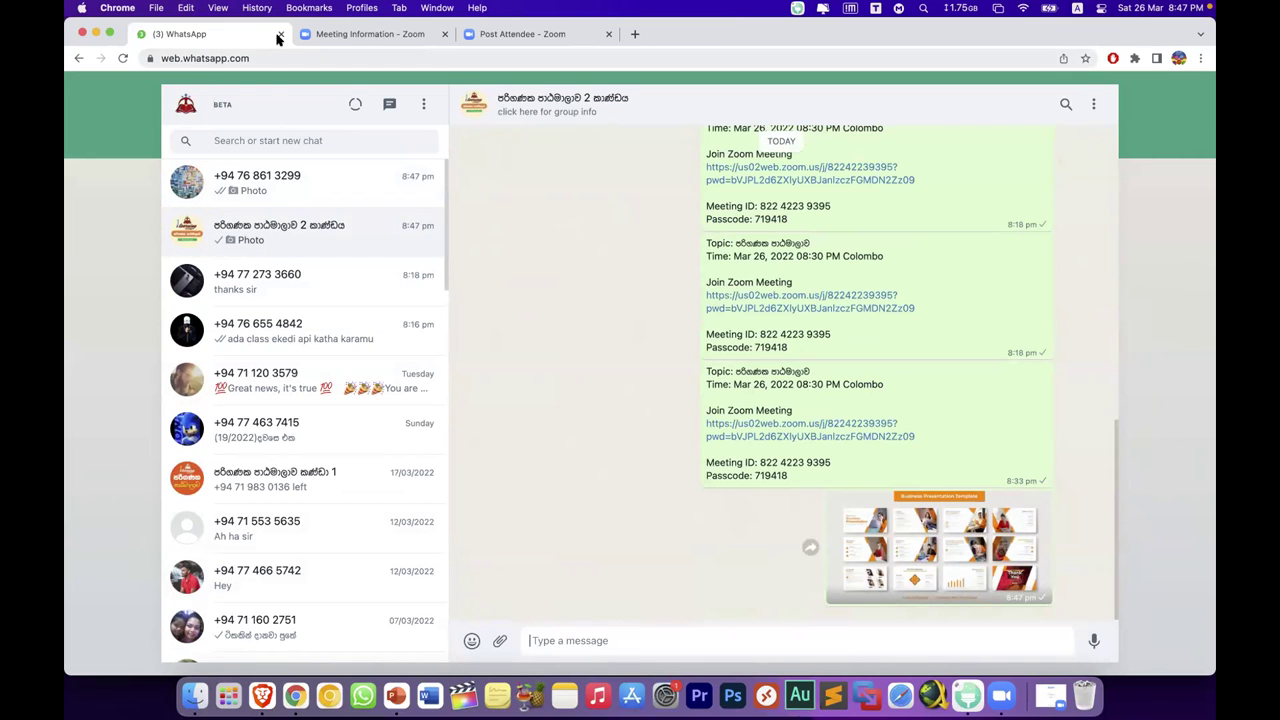
pyautogui.hotkey('ctrl', 'Tab')
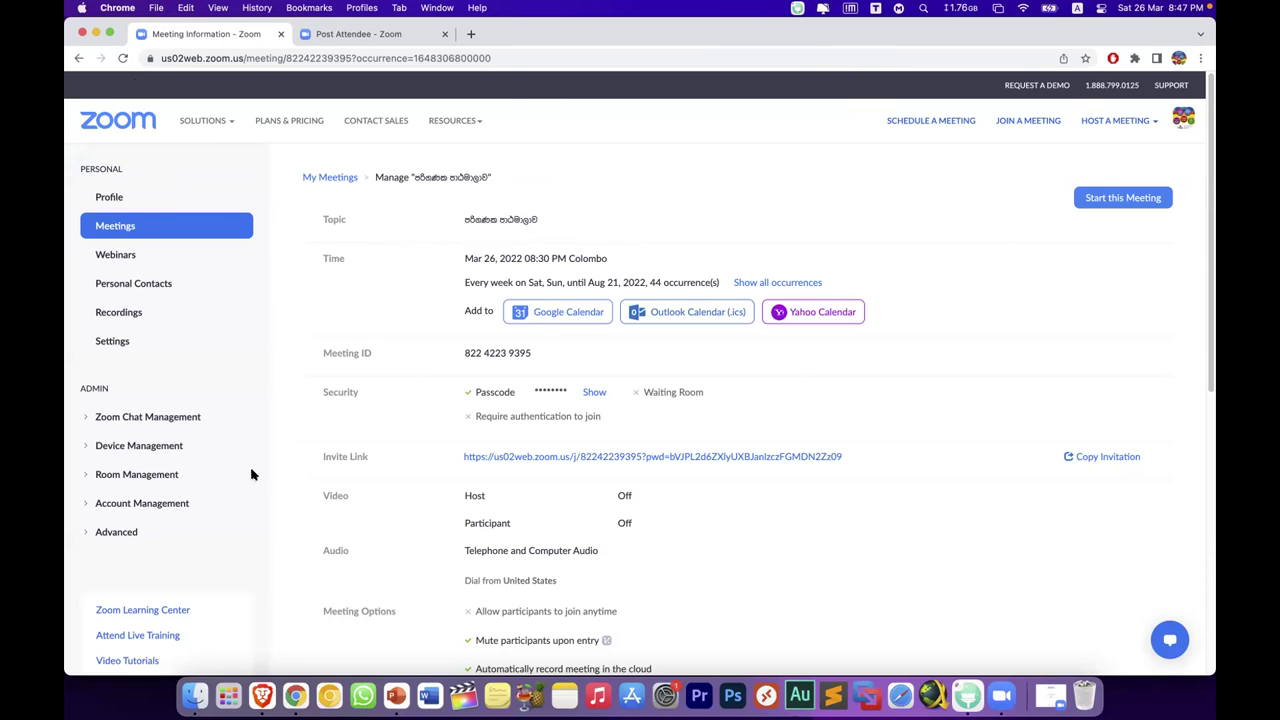
pyautogui.click(405, 692)
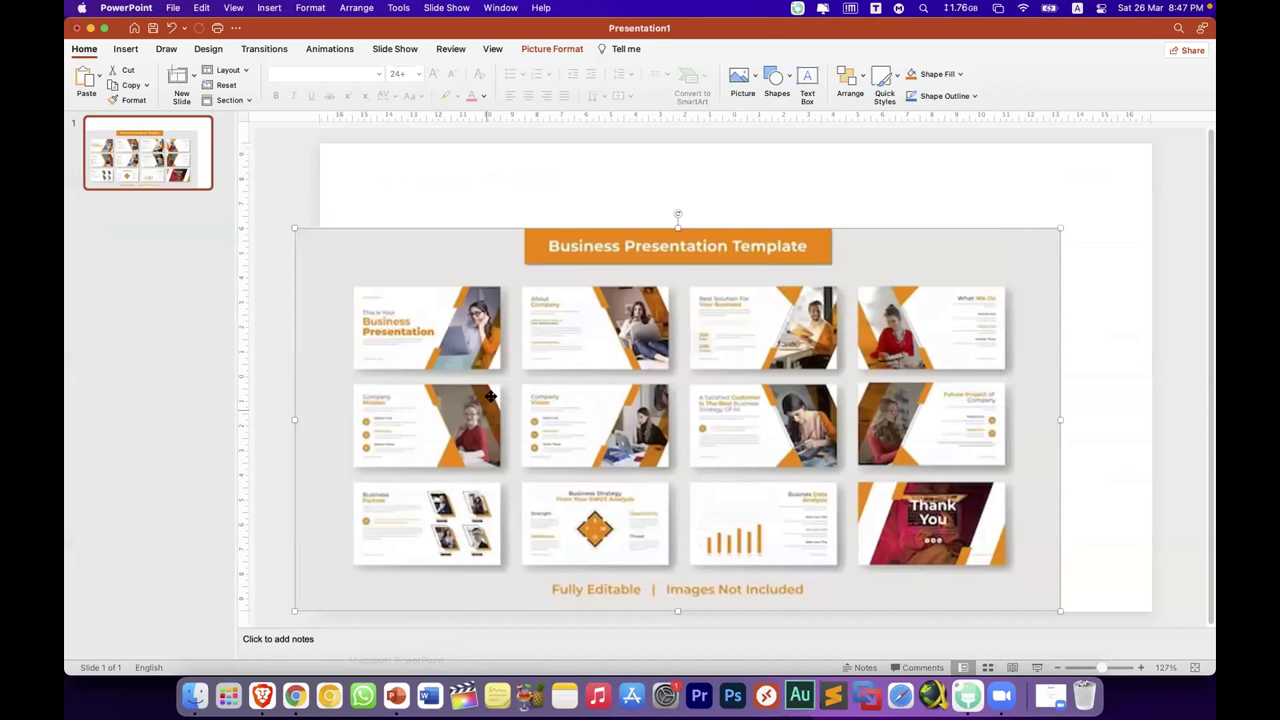
# Step: Nudge the collage picture into place and start cropping it with Picture Format's Crop tool
pyautogui.moveTo(607, 357); pyautogui.dragTo(561, 313)
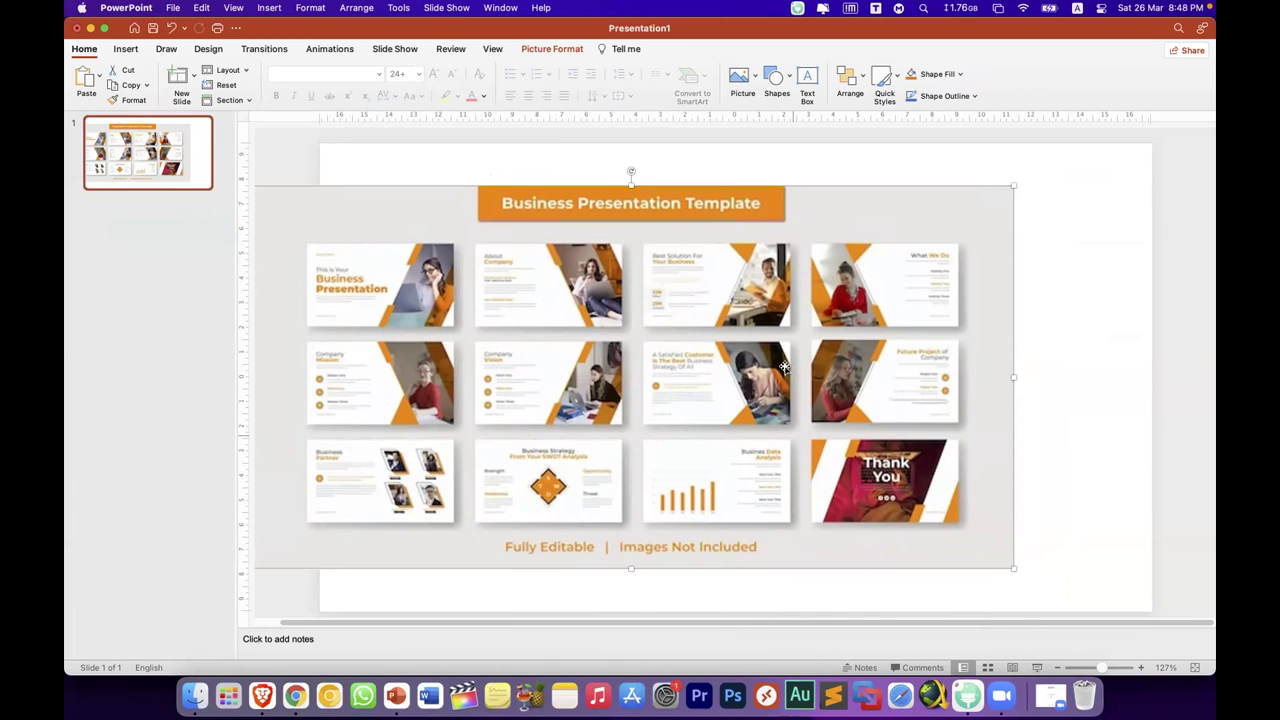
pyautogui.moveTo(786, 328); pyautogui.dragTo(794, 314)
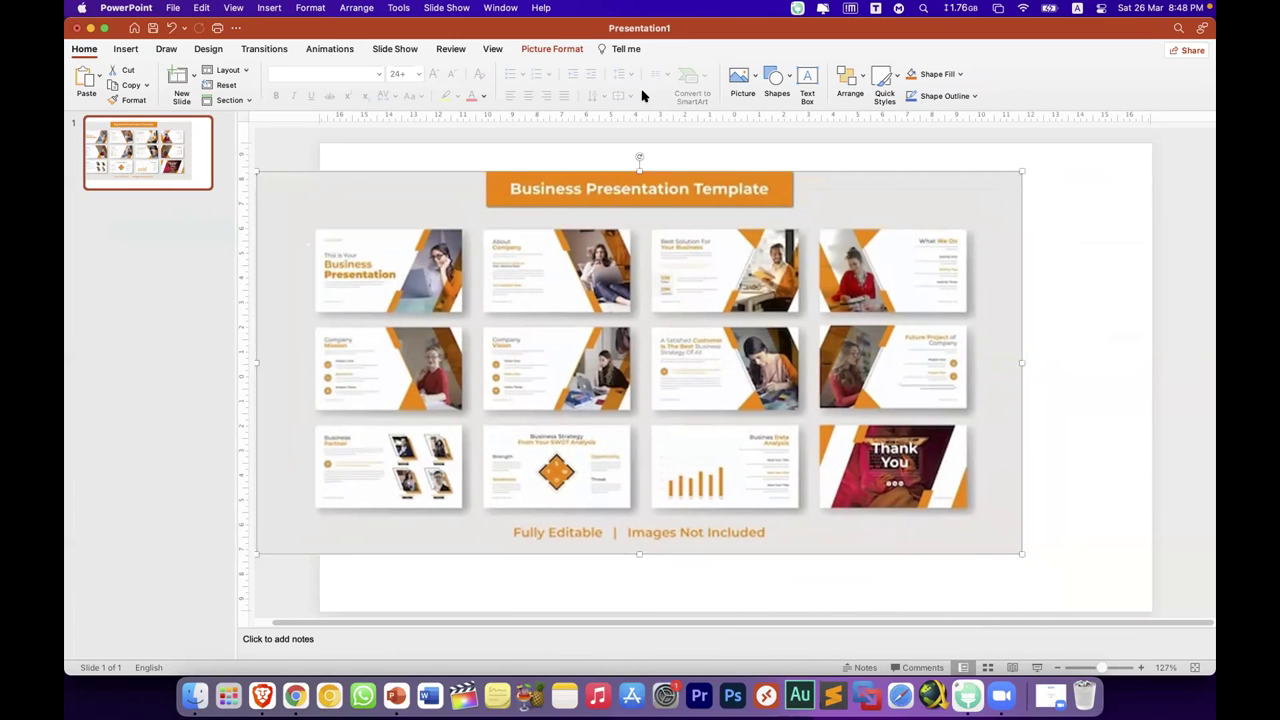
pyautogui.click(574, 55)
pyautogui.click(946, 78)
# Step: Crop the collage down to the first 'This is Your Business Presentation' thumbnail
pyautogui.moveTo(1013, 533); pyautogui.dragTo(462, 314)
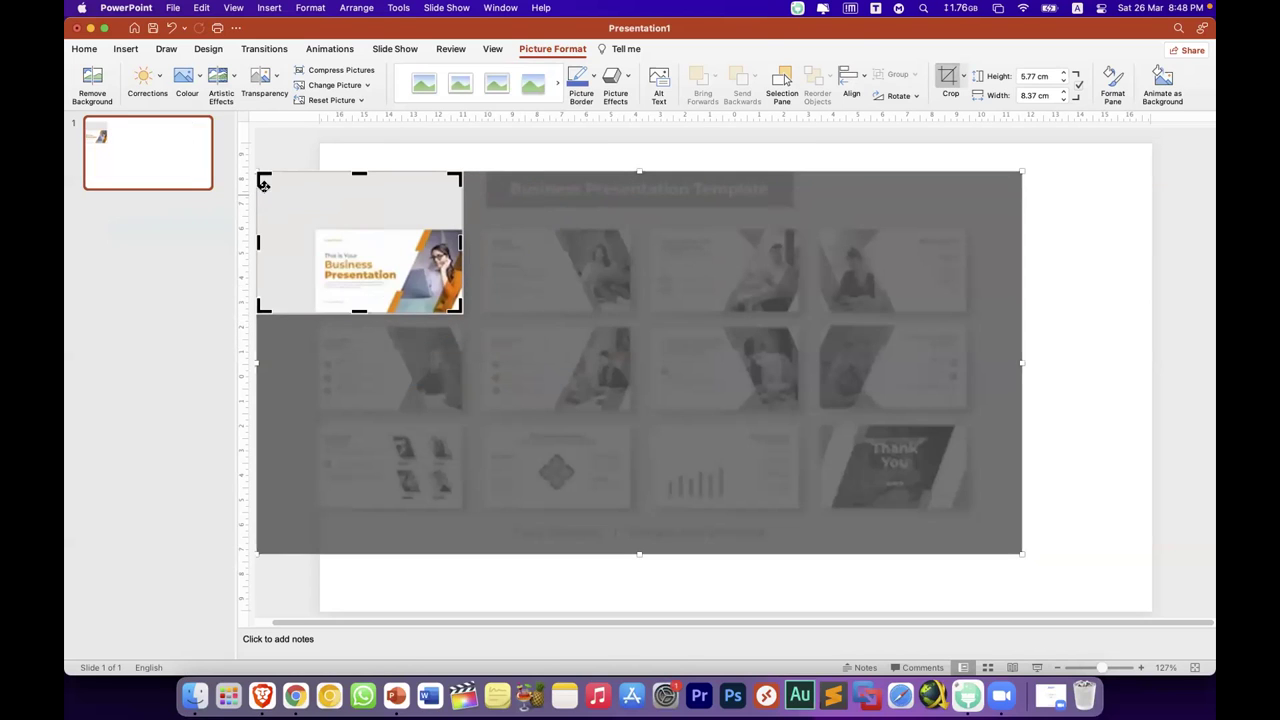
pyautogui.moveTo(264, 176); pyautogui.dragTo(318, 229)
pyautogui.click(382, 172)
# Step: Enlarge the cropped picture to 9.83 × 16.62 cm and reposition it on the slide
pyautogui.click(426, 299)
pyautogui.moveTo(460, 310); pyautogui.dragTo(725, 467)
pyautogui.moveTo(529, 361)
pyautogui.mouseDown()
pyautogui.moveTo(726, 435)
pyautogui.moveTo(749, 457)
pyautogui.mouseUp()
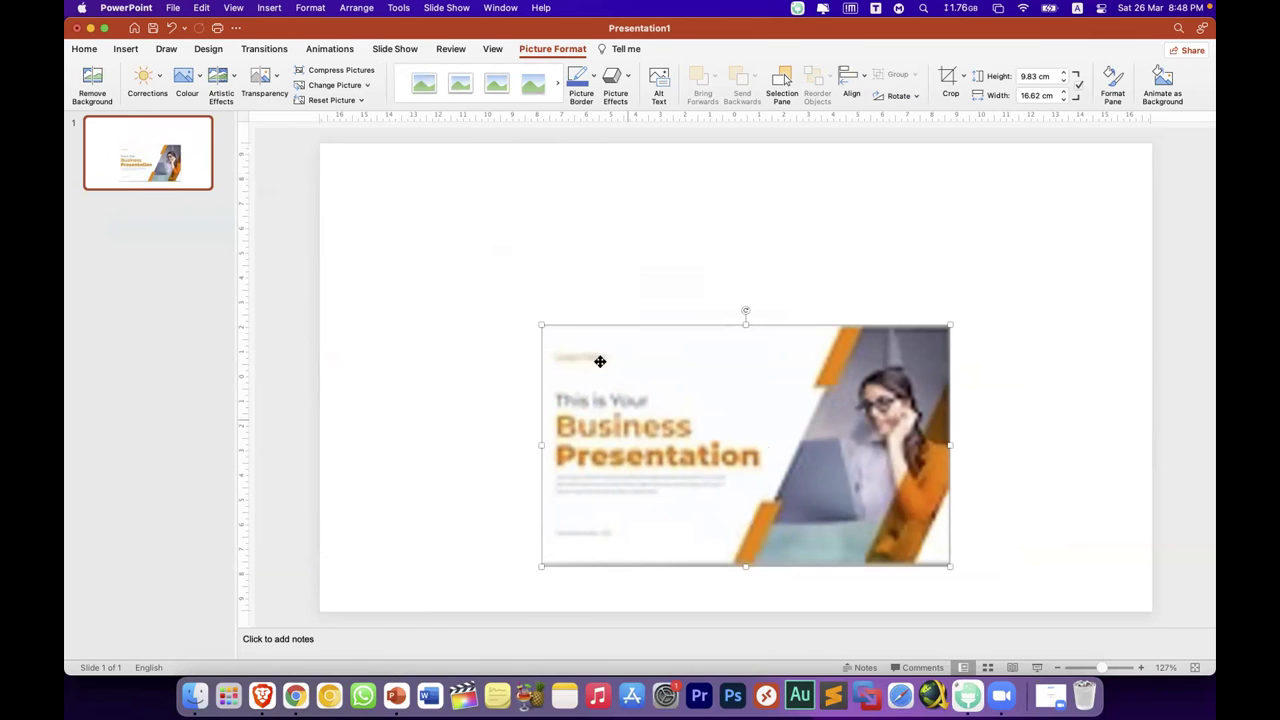
# Step: Shrink the reference picture to 5.95 × 10.06 cm and set it flush in the bottom-right corner
pyautogui.moveTo(727, 446); pyautogui.dragTo(661, 386)
pyautogui.moveTo(476, 505); pyautogui.dragTo(636, 410)
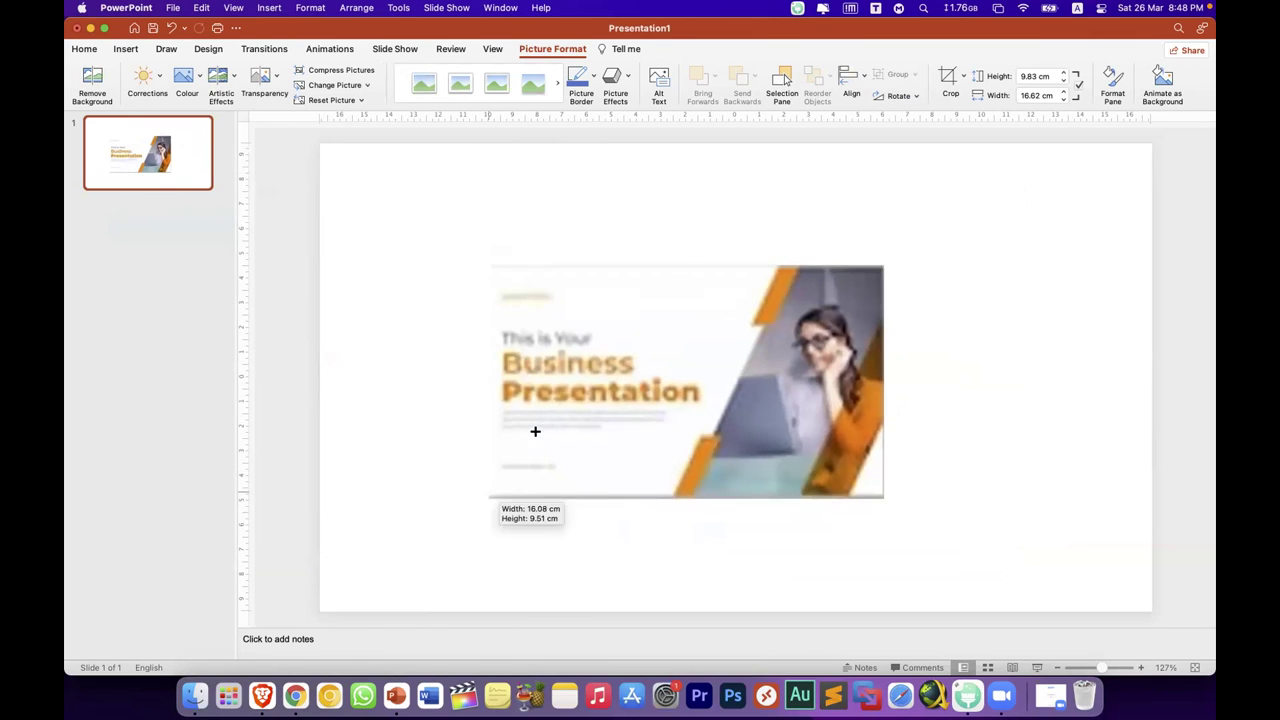
pyautogui.moveTo(757, 341); pyautogui.dragTo(602, 380)
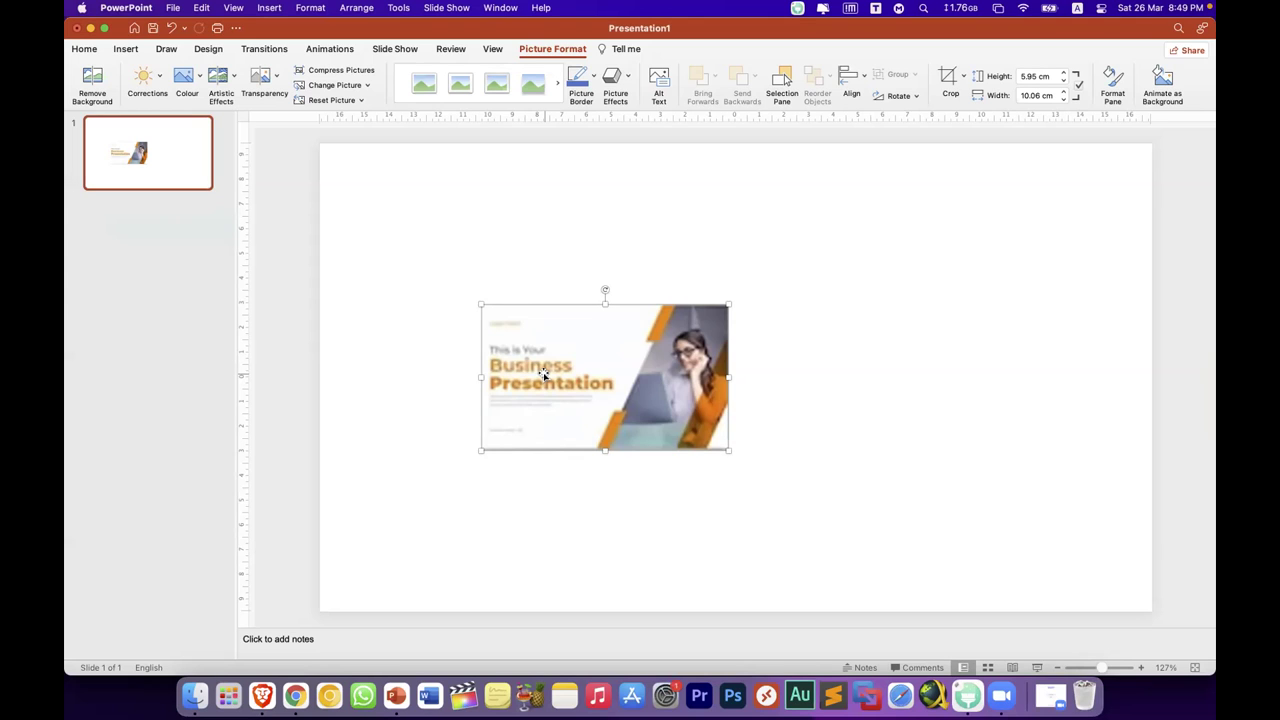
pyautogui.moveTo(544, 374); pyautogui.dragTo(953, 533)
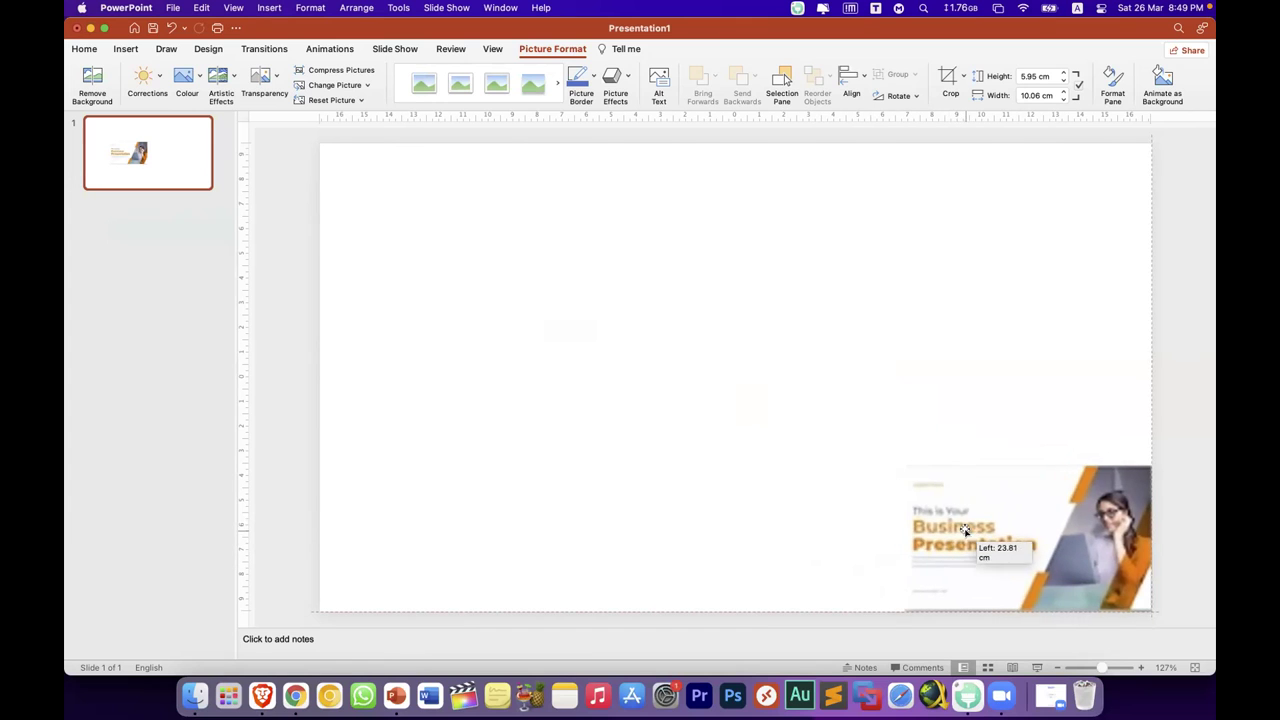
pyautogui.moveTo(953, 533); pyautogui.dragTo(972, 535)
pyautogui.click(324, 251)
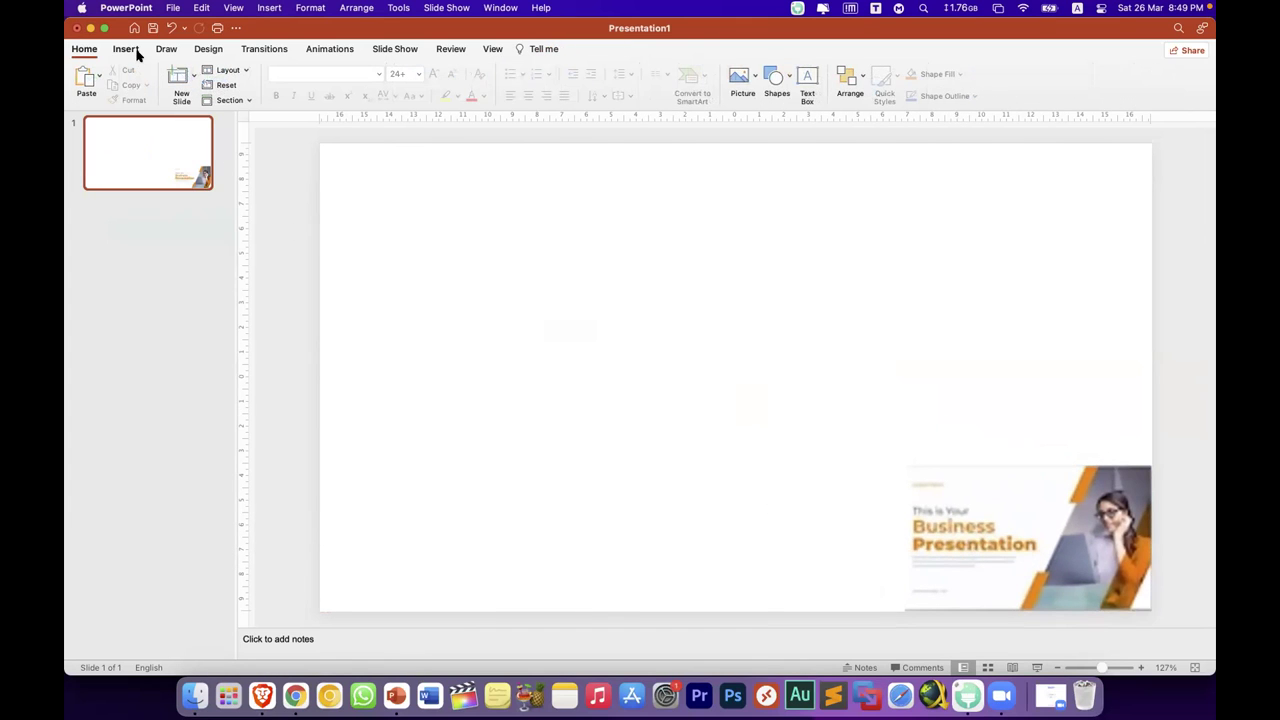
# Step: Draw an empty text box near the slide's upper left, then bring up the Brave template page
pyautogui.click(128, 50)
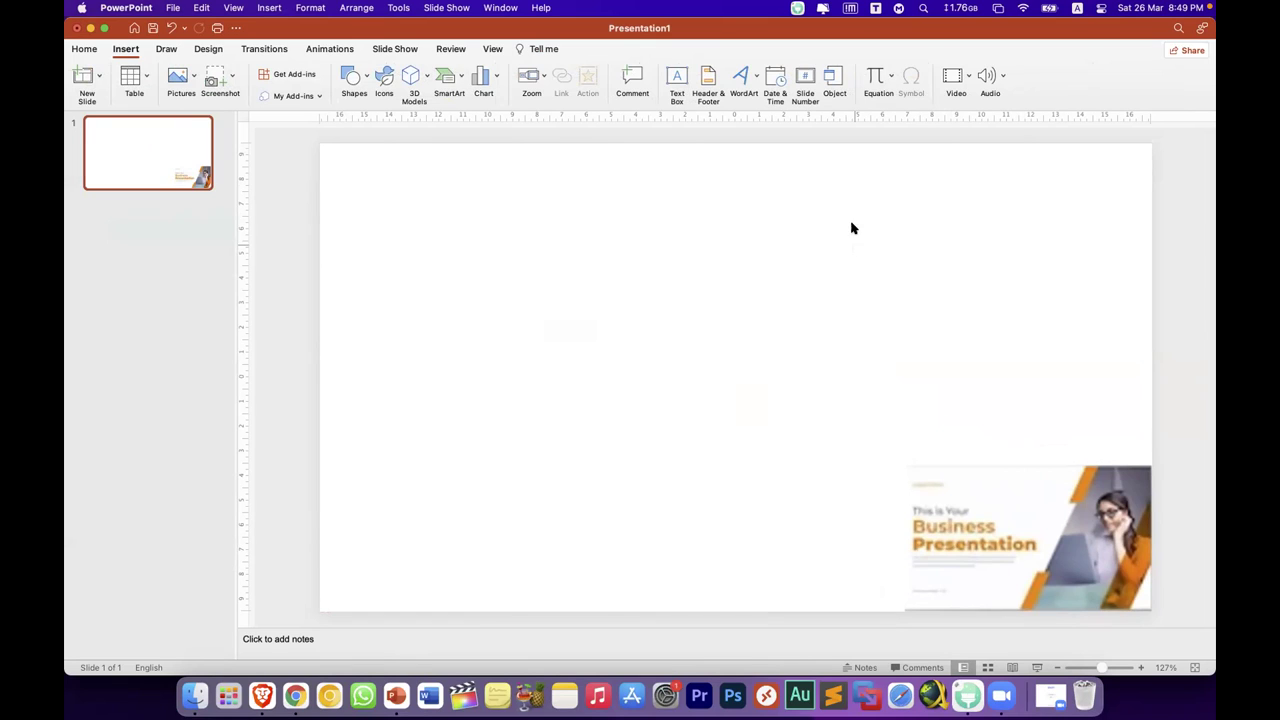
pyautogui.click(676, 78)
pyautogui.click(674, 78)
pyautogui.moveTo(354, 252); pyautogui.dragTo(424, 298)
pyautogui.click(677, 78)
pyautogui.moveTo(362, 275)
pyautogui.mouseDown()
pyautogui.moveTo(525, 327)
pyautogui.moveTo(613, 289)
pyautogui.mouseUp()
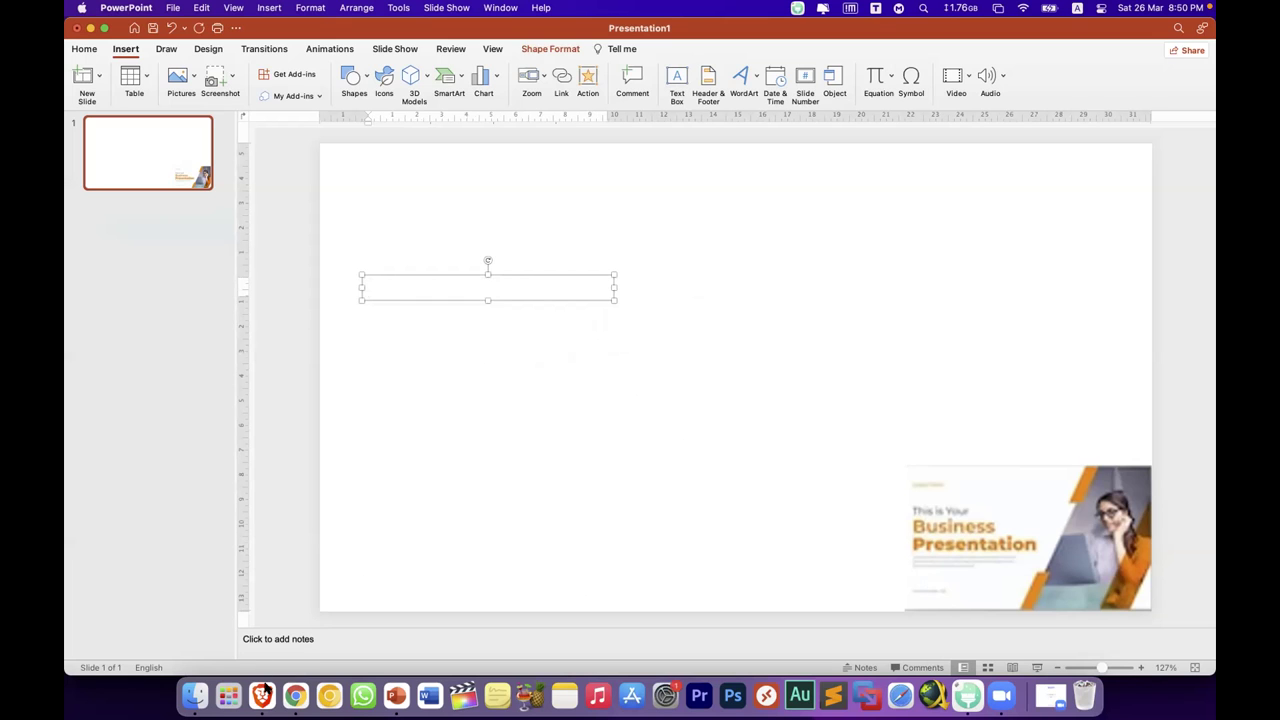
pyautogui.click(262, 685)
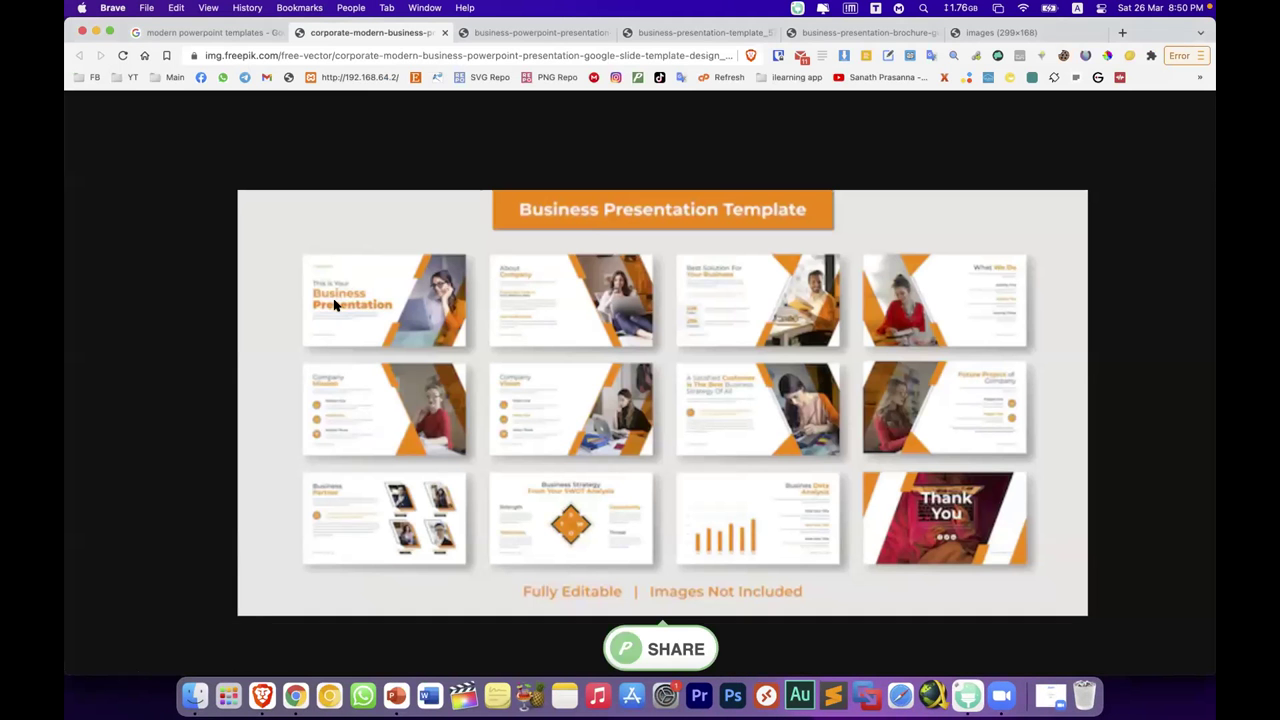
# Step: Return to the modern powerpoint templates results and revisit the Freepik business template page
pyautogui.click(242, 32)
pyautogui.scroll(5, 403, 323)
pyautogui.scroll(5, 420, 340)
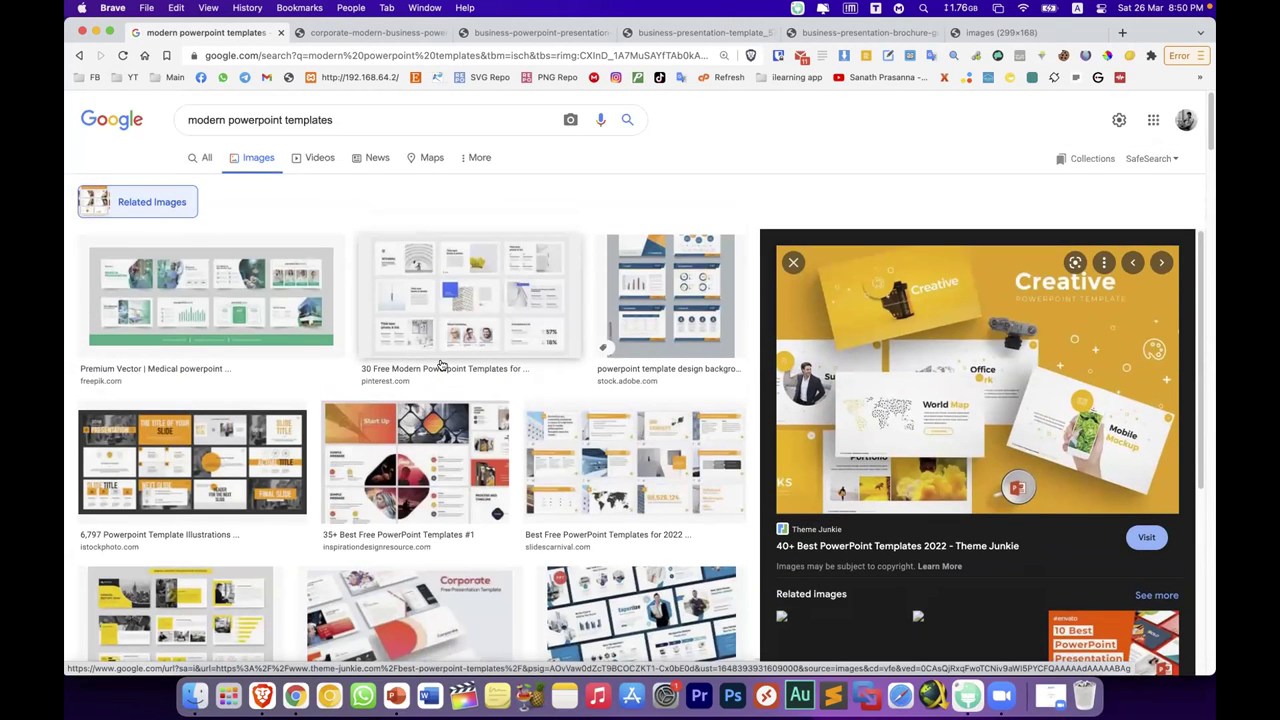
pyautogui.scroll(-4, 441, 365)
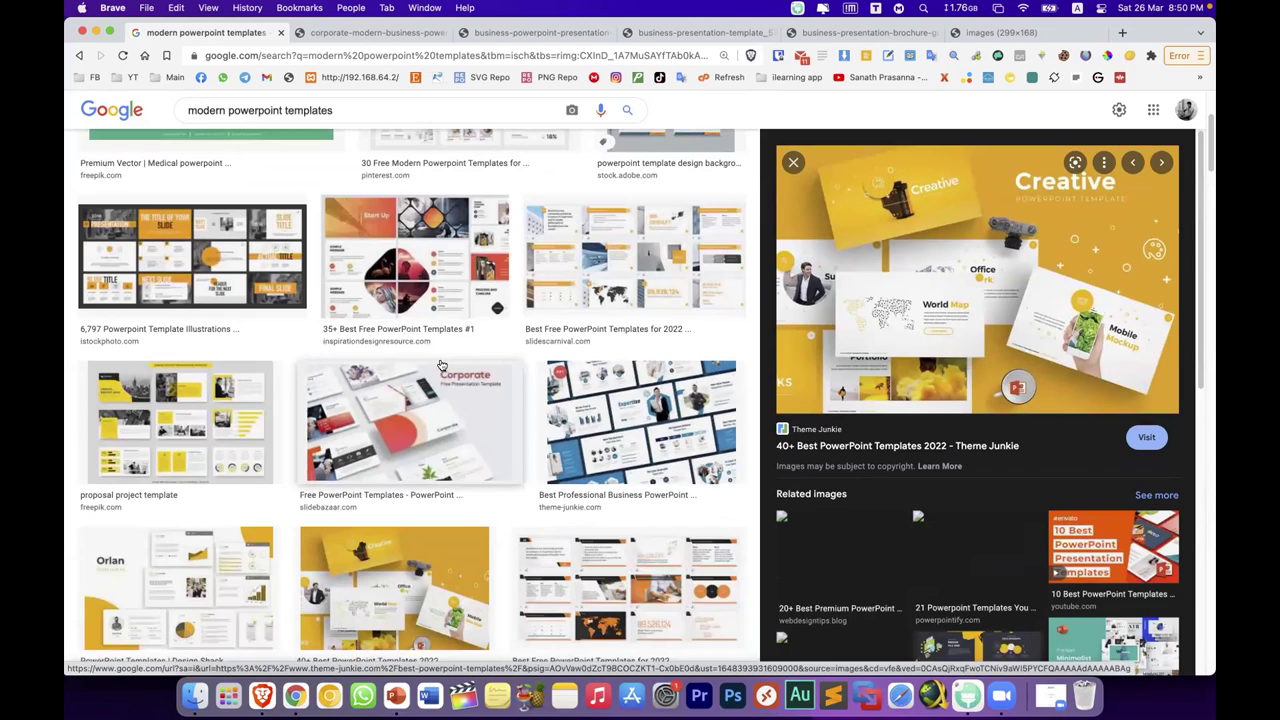
pyautogui.scroll(-1, 441, 365)
pyautogui.scroll(-3, 441, 365)
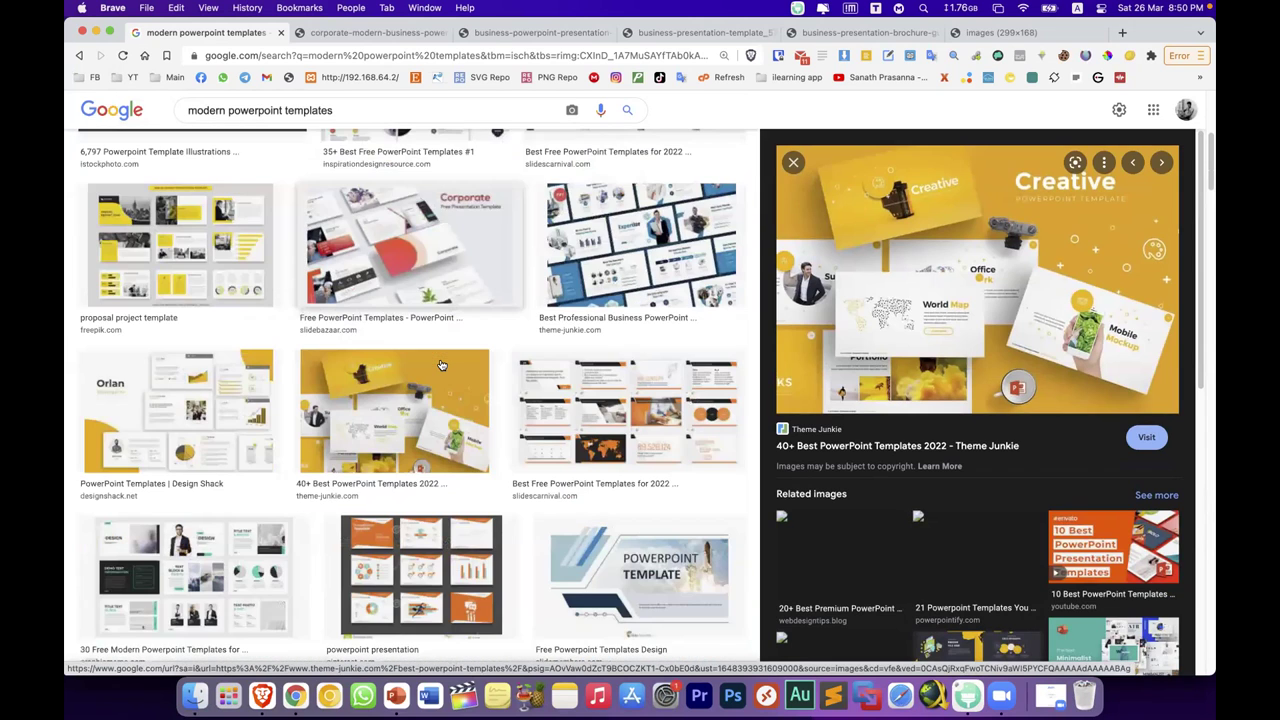
pyautogui.scroll(-3, 441, 365)
pyautogui.scroll(-3, 441, 365)
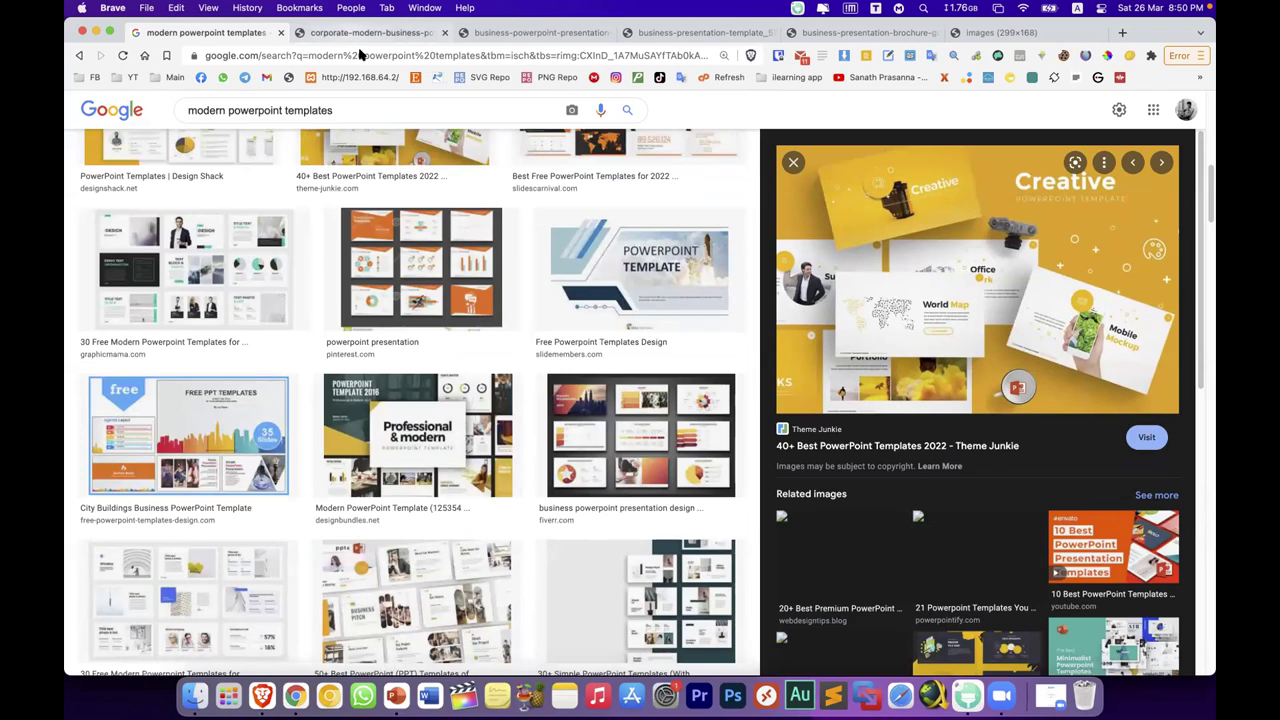
pyautogui.click(360, 40)
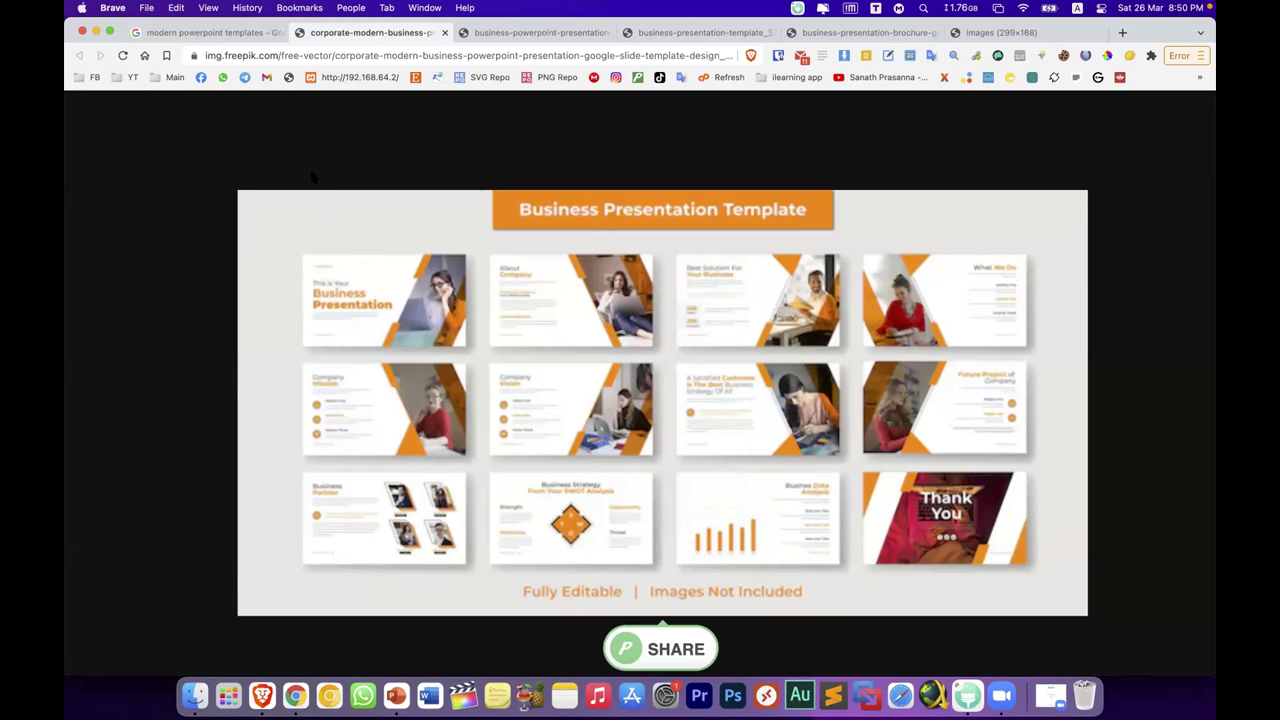
# Step: Go back to the Google Images results and scroll through more templates
pyautogui.press('super+alt+Left')
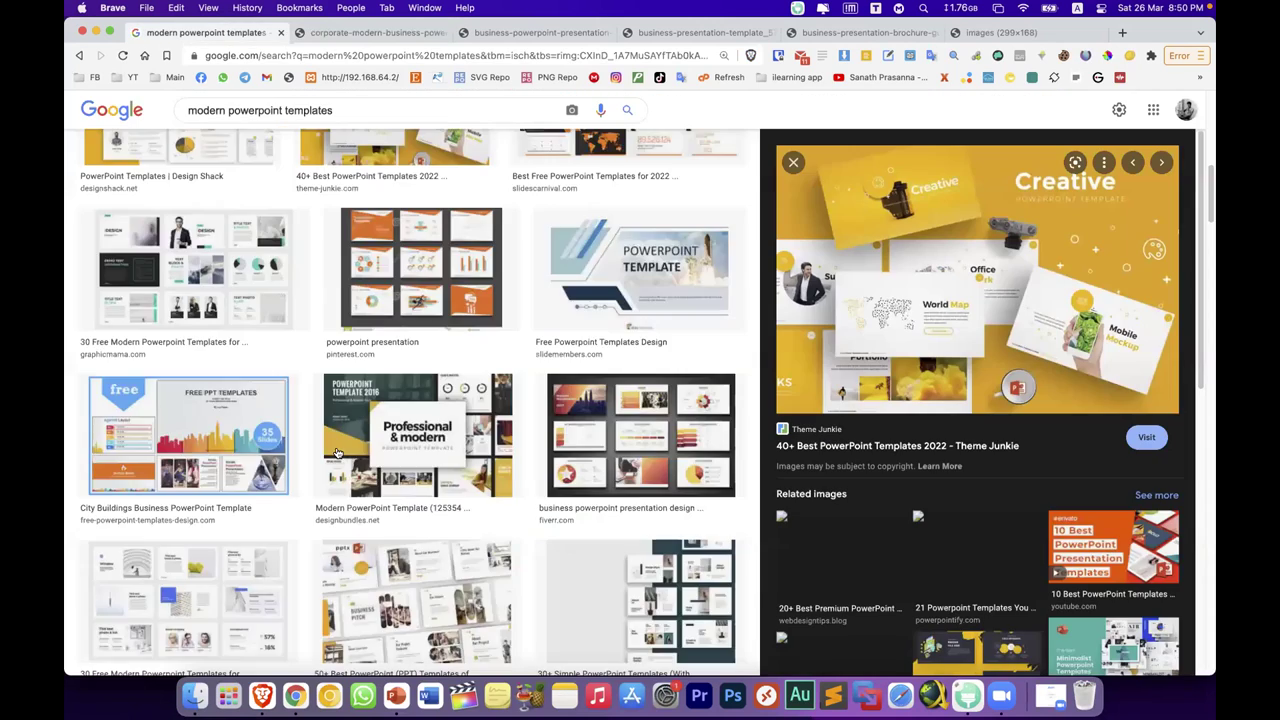
pyautogui.scroll(3, 336, 452)
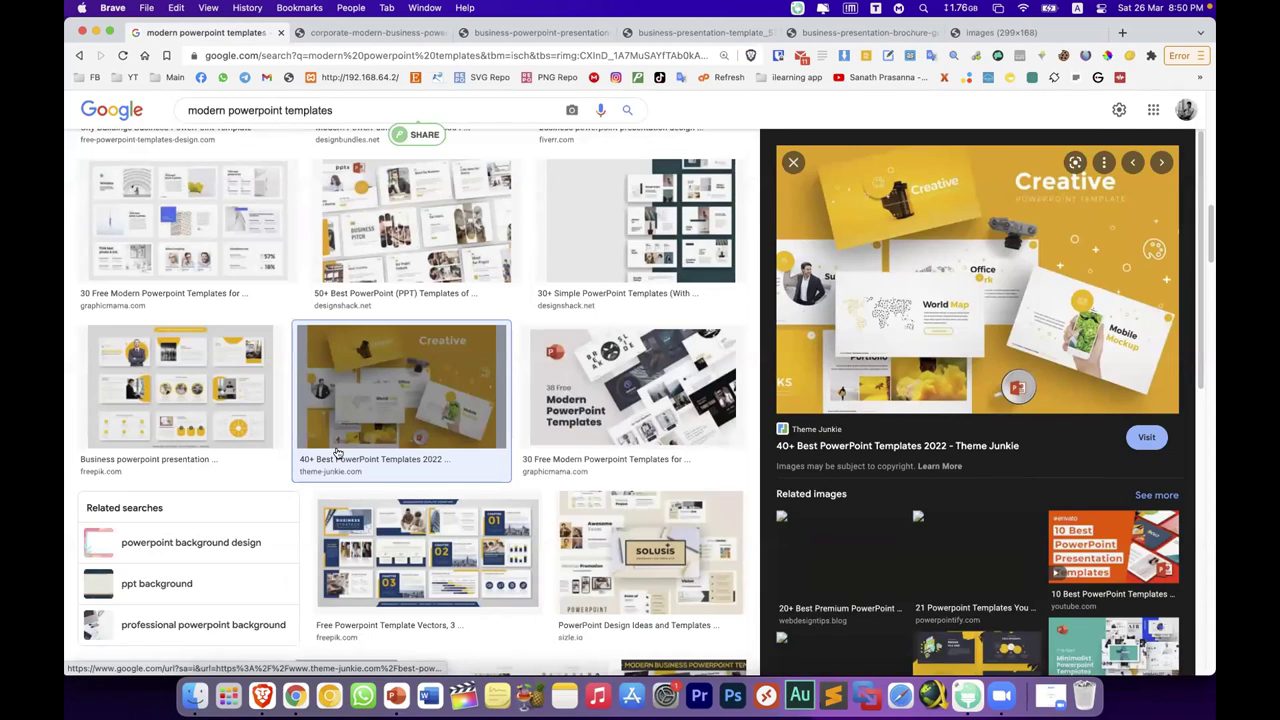
pyautogui.scroll(-5, 336, 452)
pyautogui.scroll(-3, 336, 452)
pyautogui.scroll(-3, 336, 452)
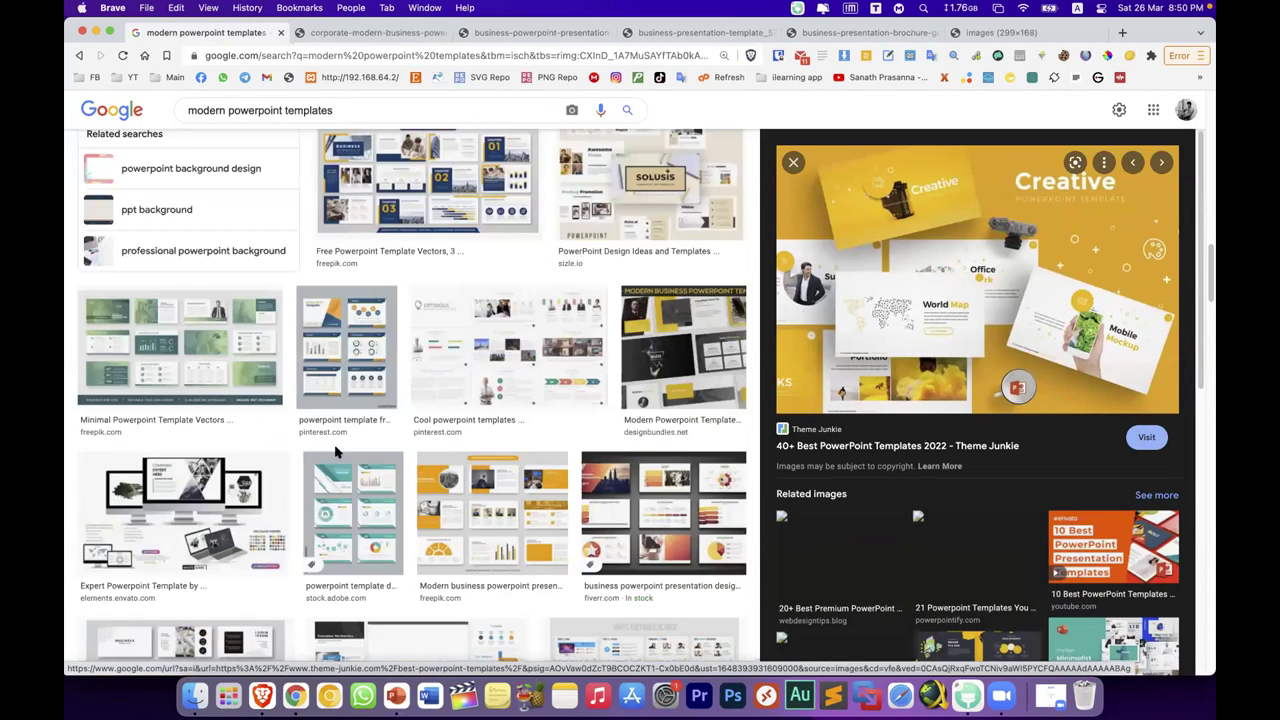
pyautogui.scroll(-2, 336, 452)
pyautogui.scroll(-3, 336, 452)
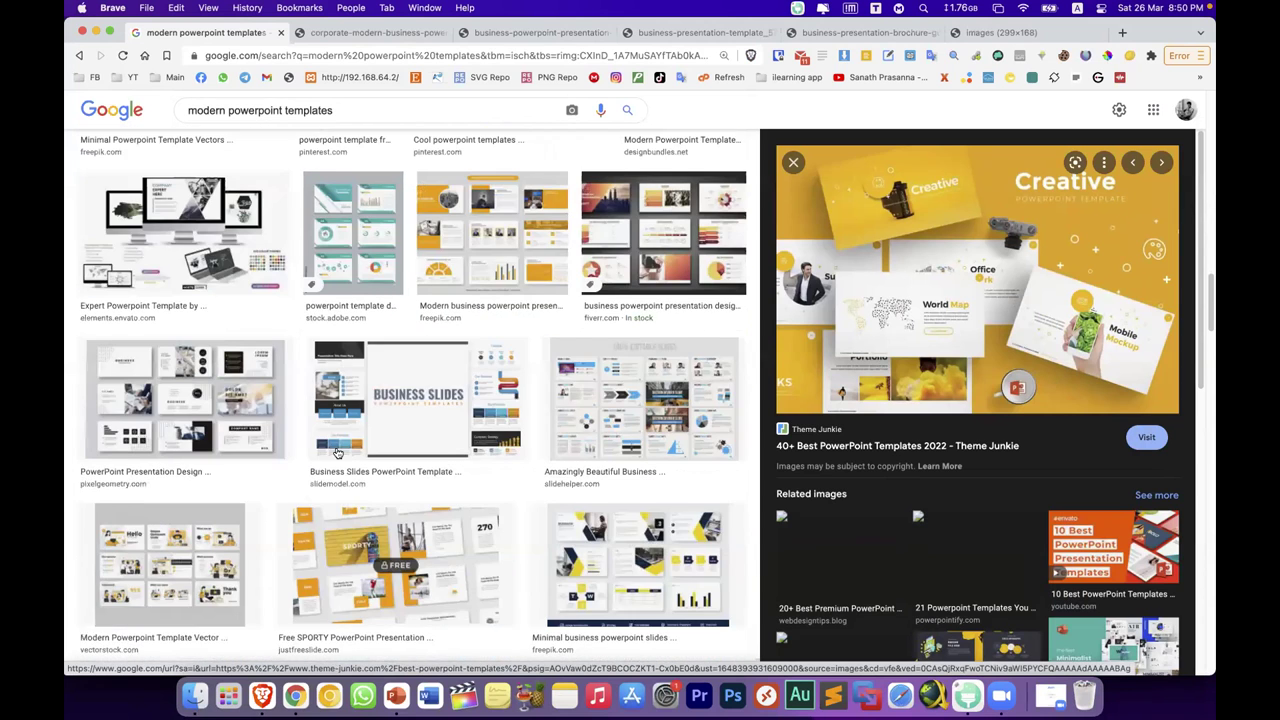
pyautogui.scroll(-3, 336, 452)
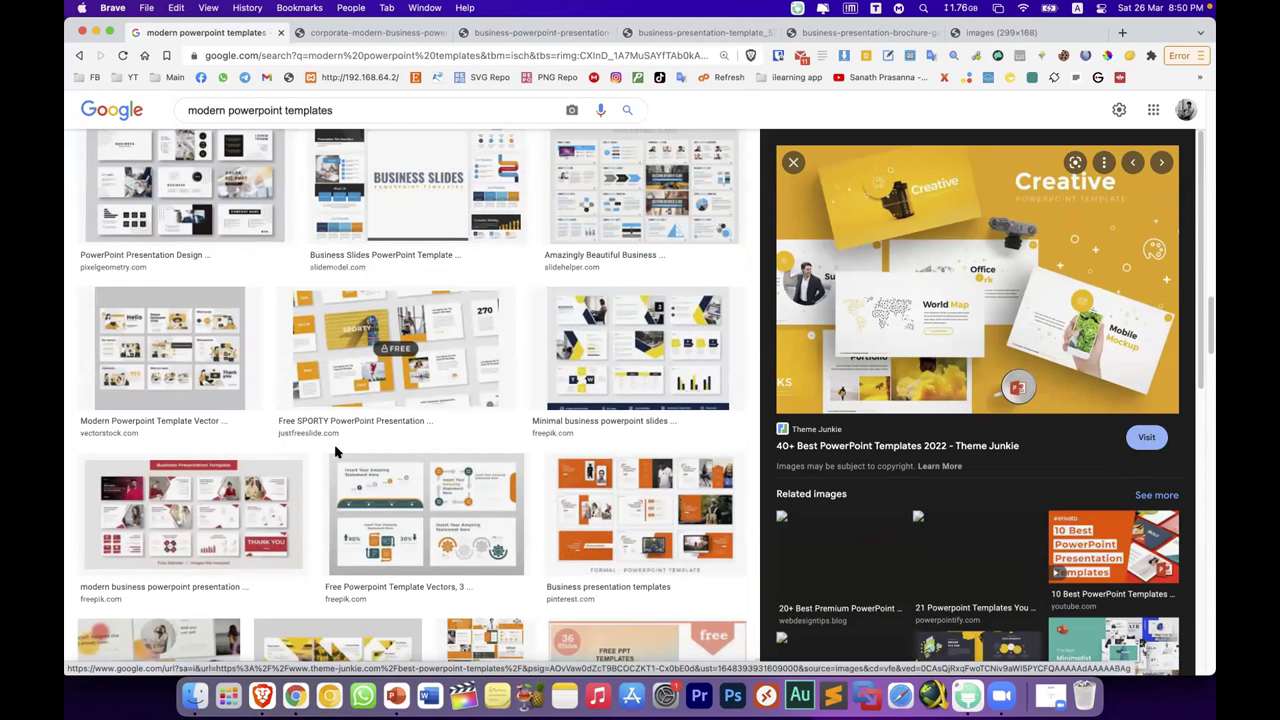
pyautogui.scroll(-3, 336, 452)
pyautogui.scroll(-3, 336, 452)
pyautogui.scroll(-3, 336, 452)
pyautogui.scroll(2, 343, 388)
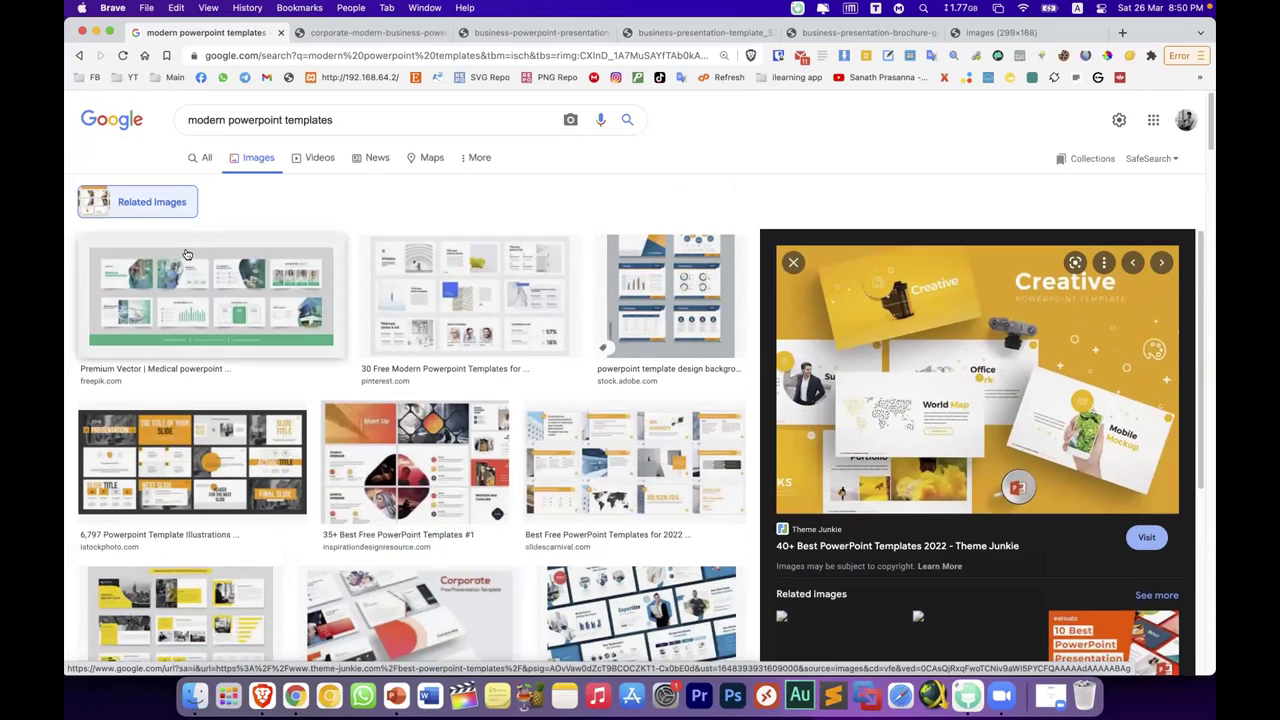
# Step: Step back through earlier previews and browse to Freepik's green minimal PowerPoint template
pyautogui.click(83, 57)
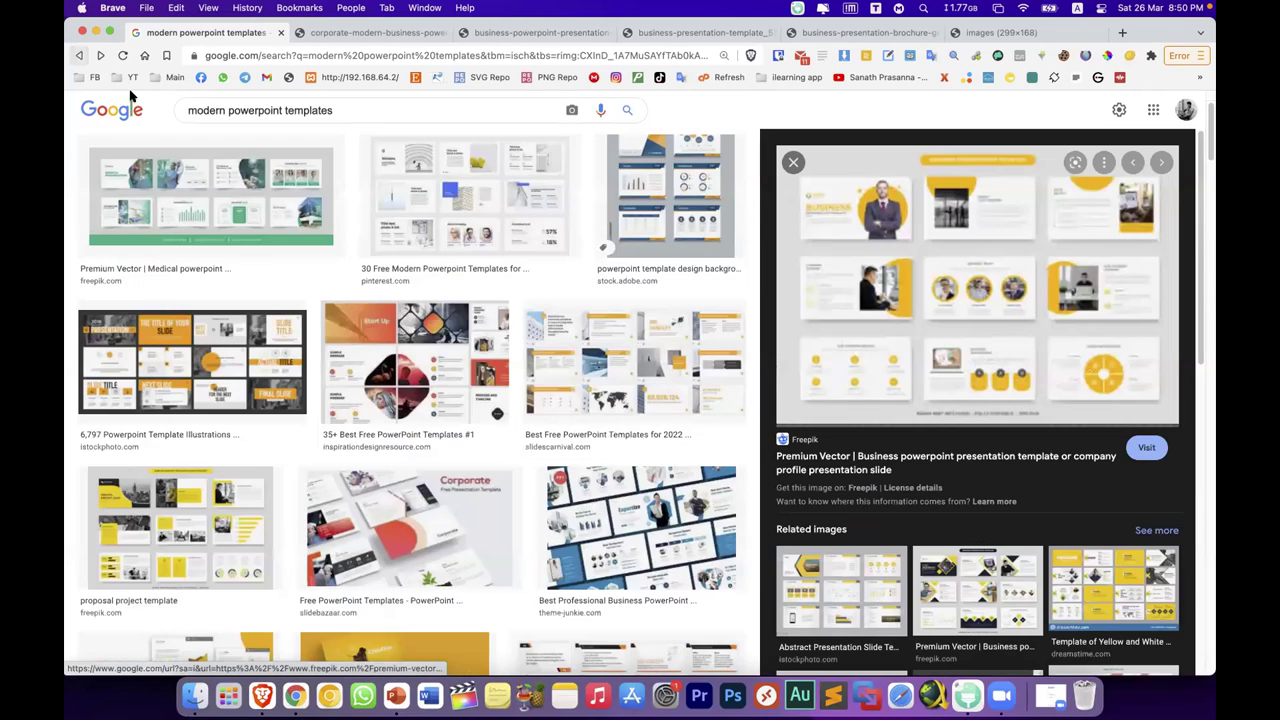
pyautogui.scroll(1, 361, 385)
pyautogui.scroll(4, 362, 384)
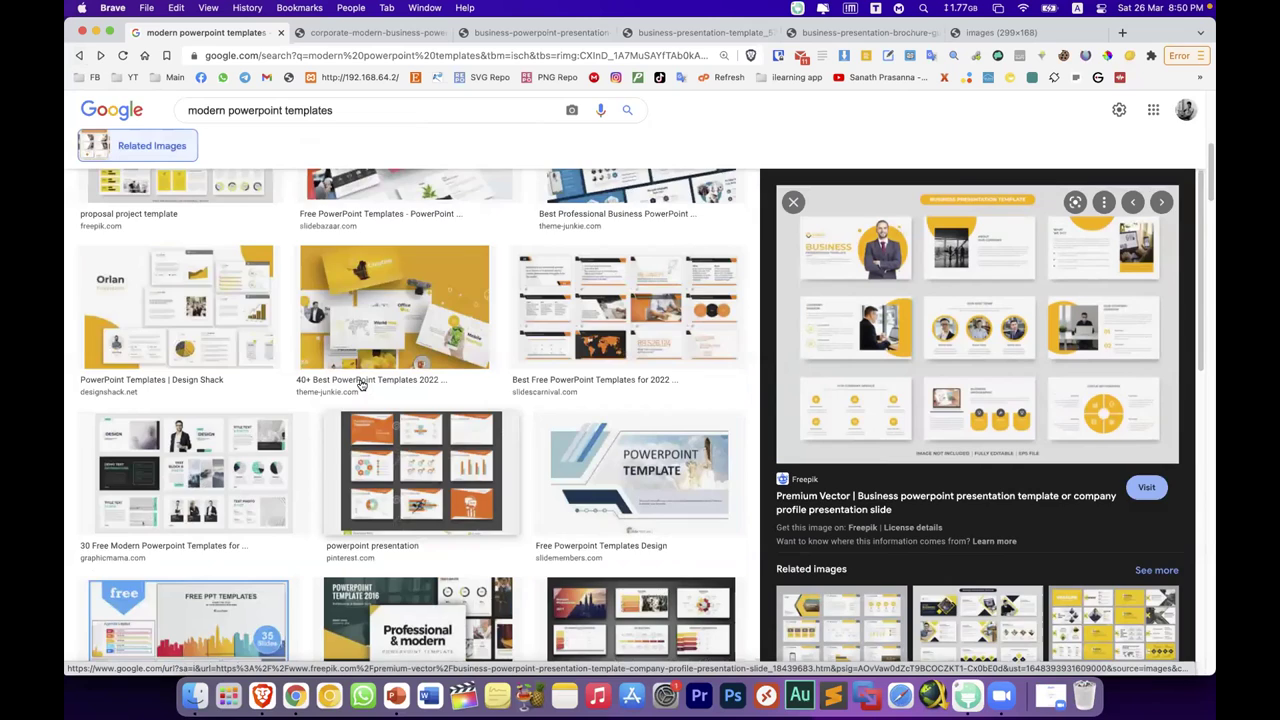
pyautogui.scroll(3, 362, 385)
pyautogui.click(82, 55)
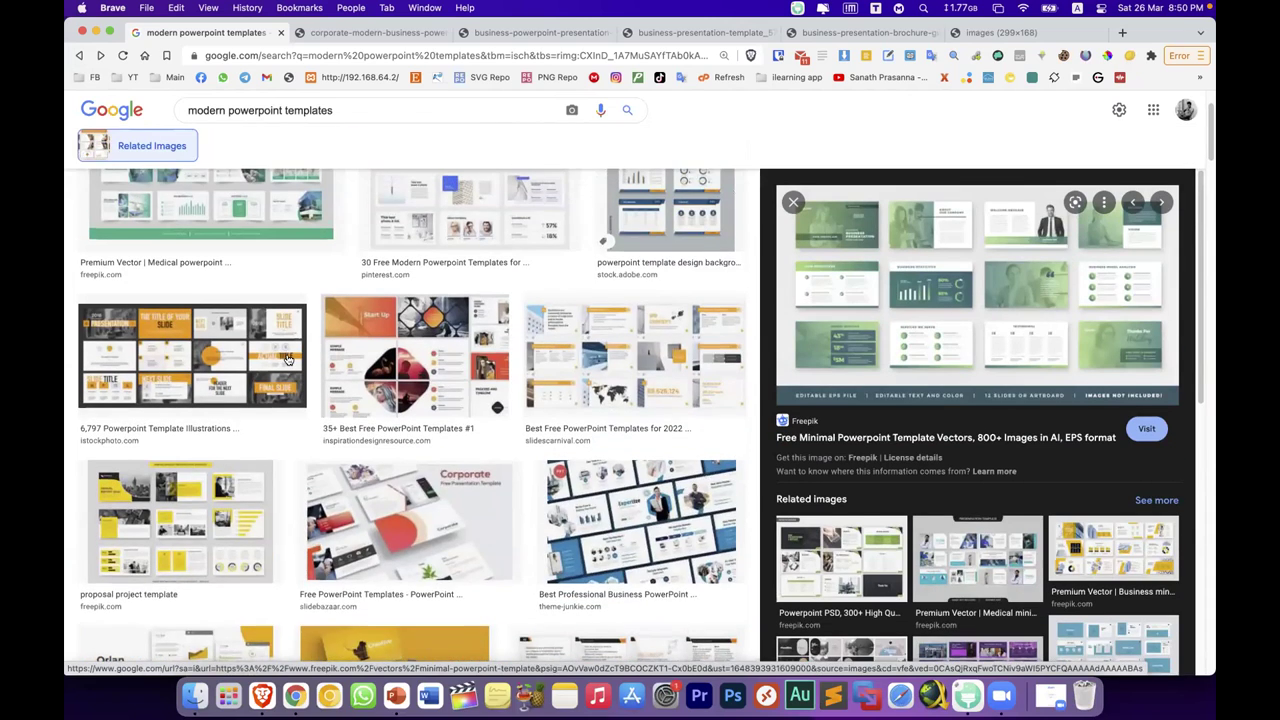
pyautogui.scroll(-2, 287, 358)
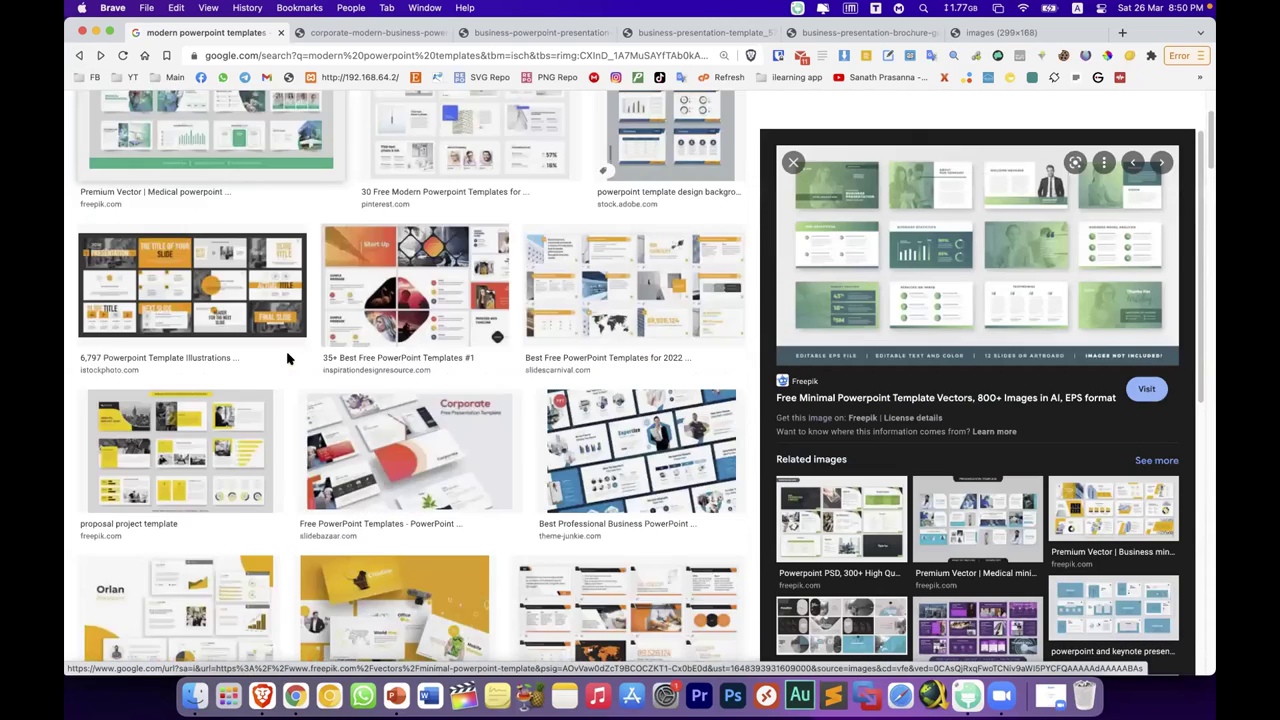
pyautogui.scroll(-3, 287, 358)
pyautogui.scroll(-4, 287, 358)
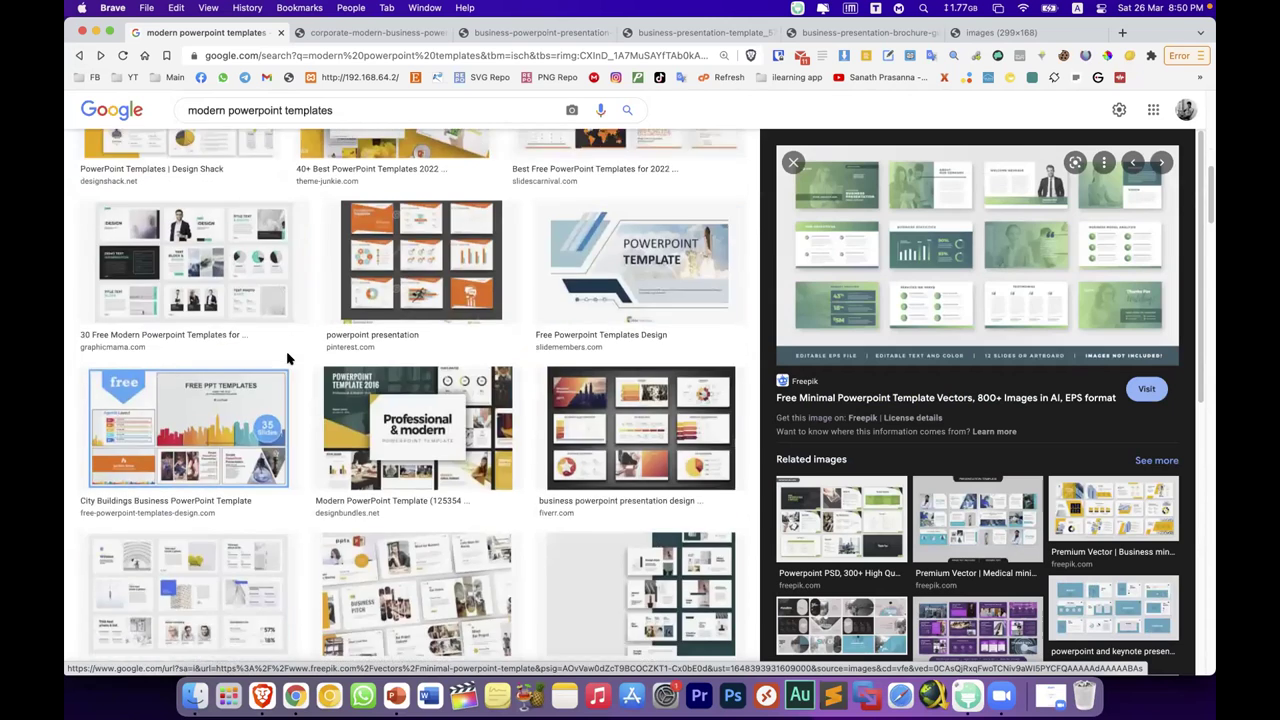
pyautogui.scroll(-5, 369, 419)
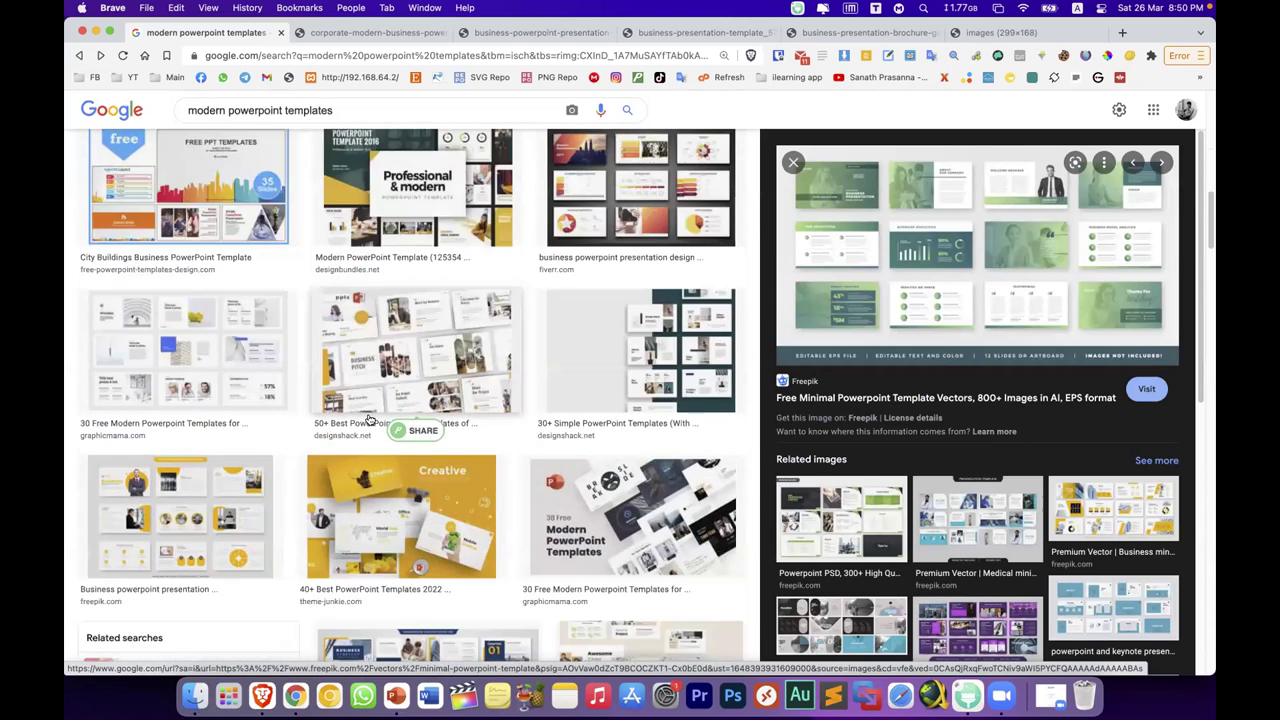
pyautogui.scroll(-3, 369, 419)
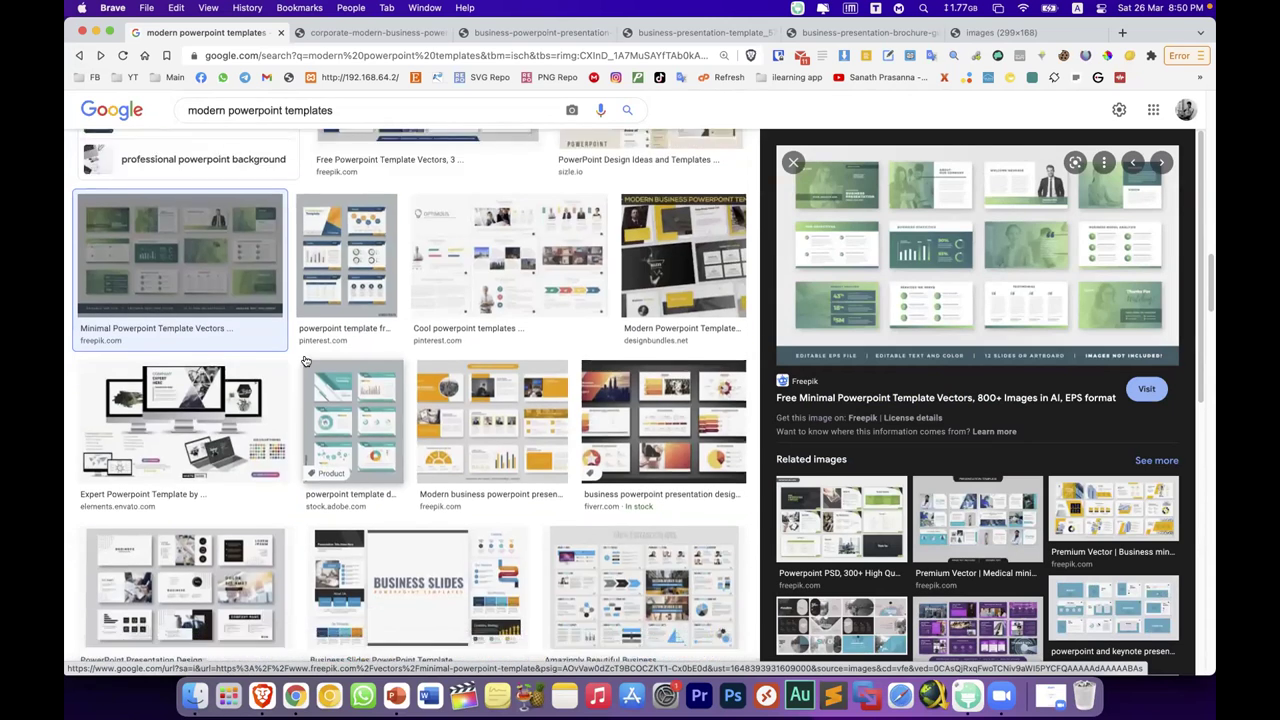
# Step: Step back and forward through earlier image previews to the Space Shuttle template
pyautogui.click(81, 56)
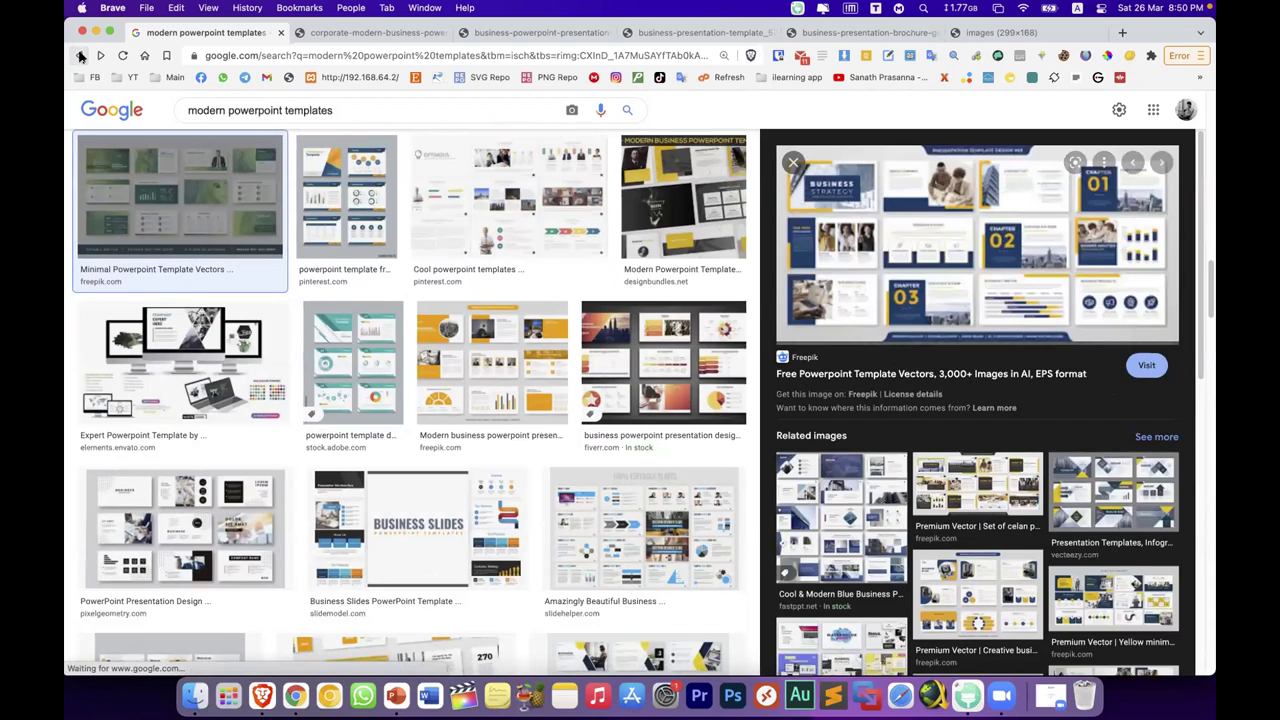
pyautogui.click(81, 56)
pyautogui.click(81, 56)
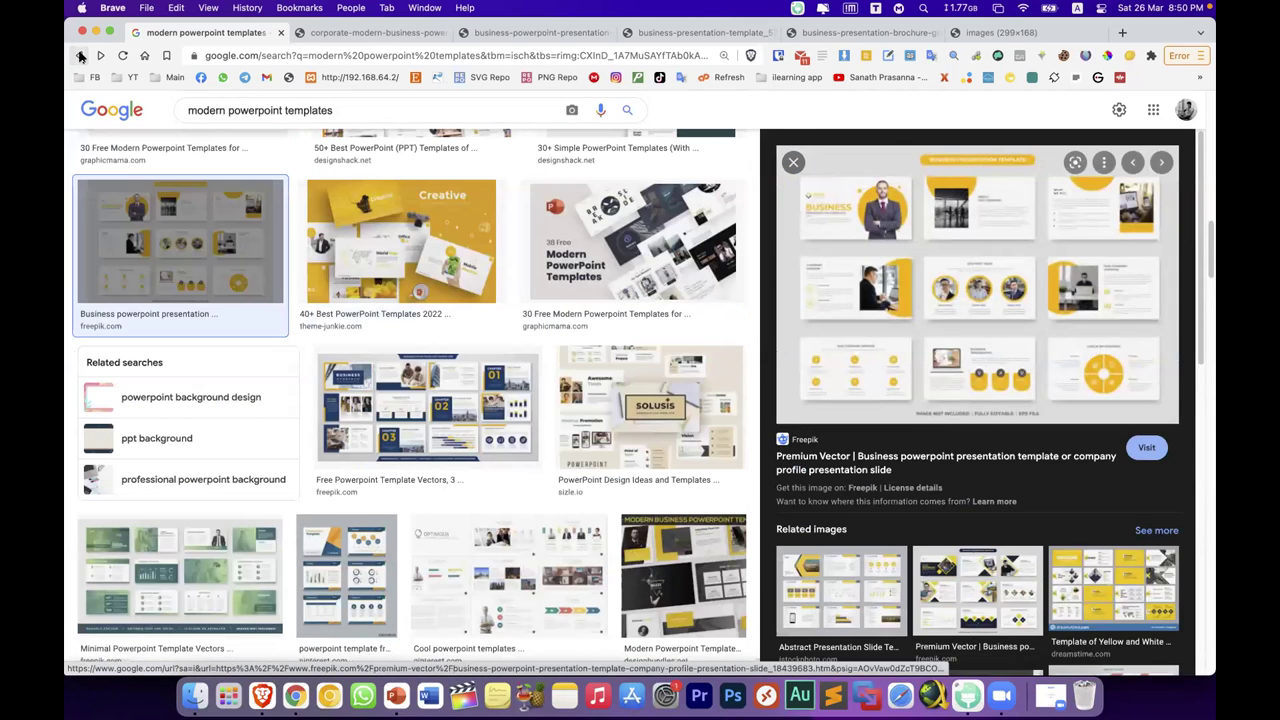
pyautogui.click(81, 56)
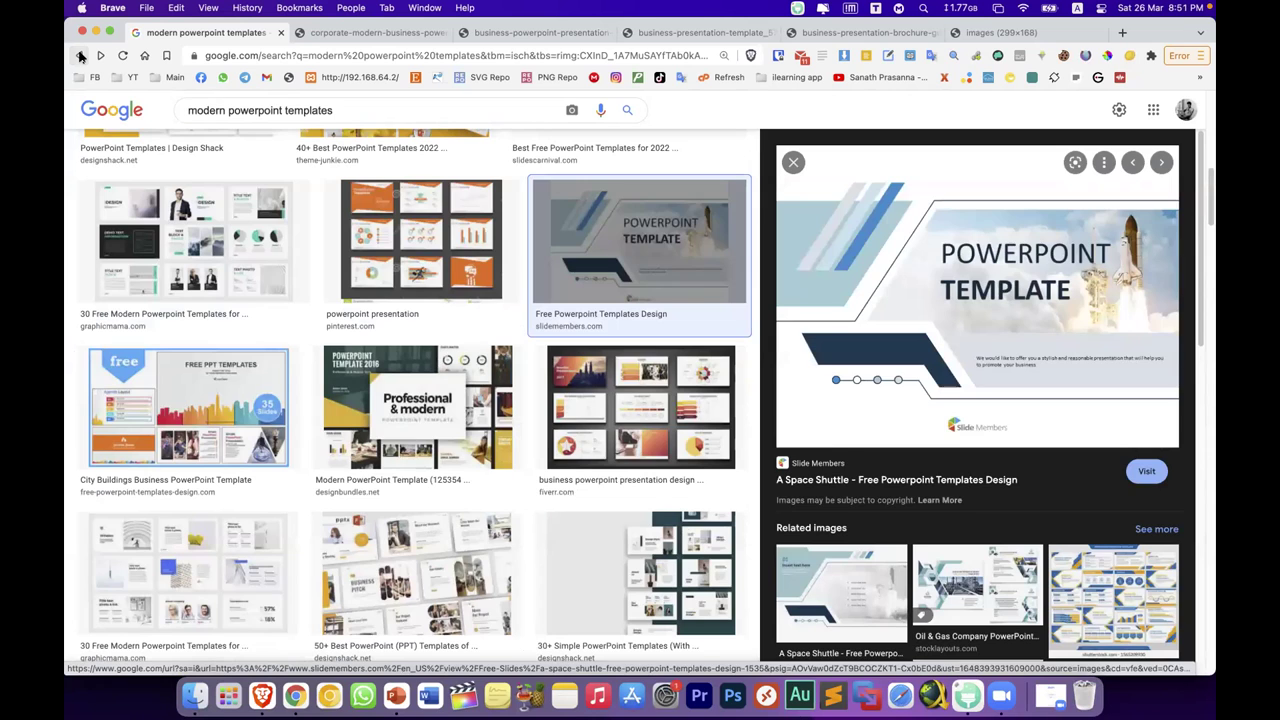
pyautogui.click(81, 56)
pyautogui.click(93, 58)
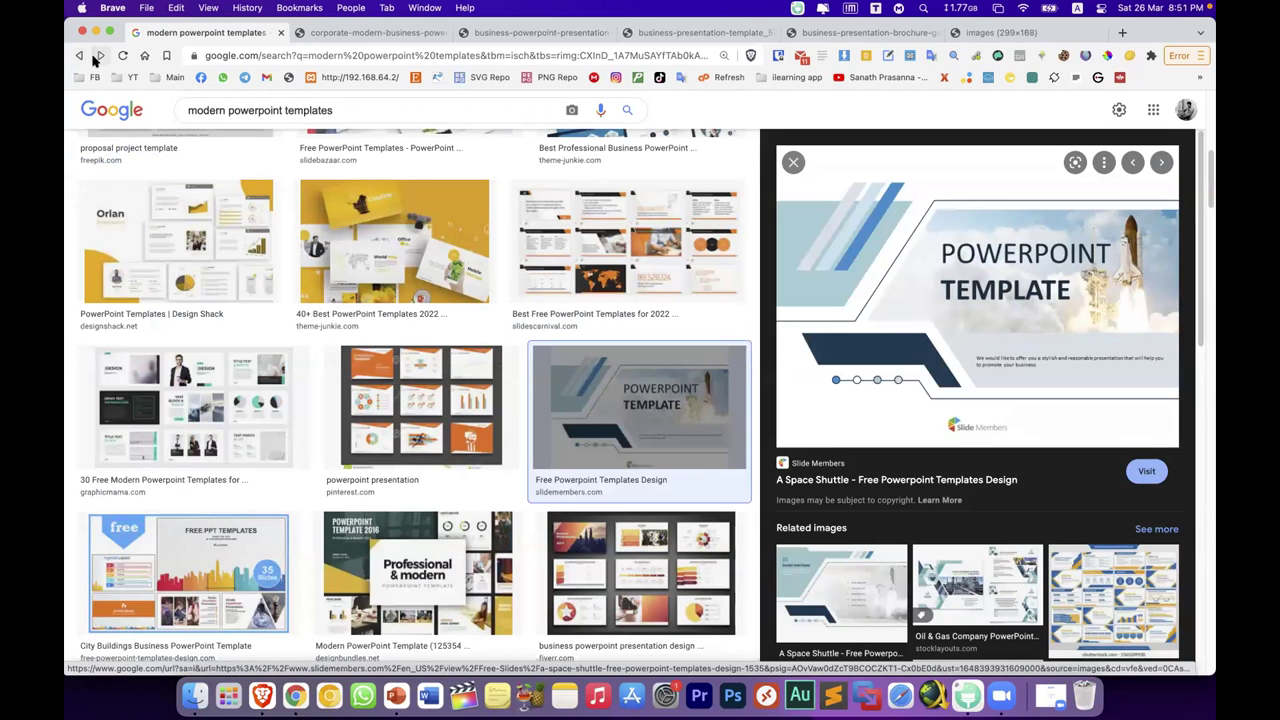
pyautogui.click(93, 58)
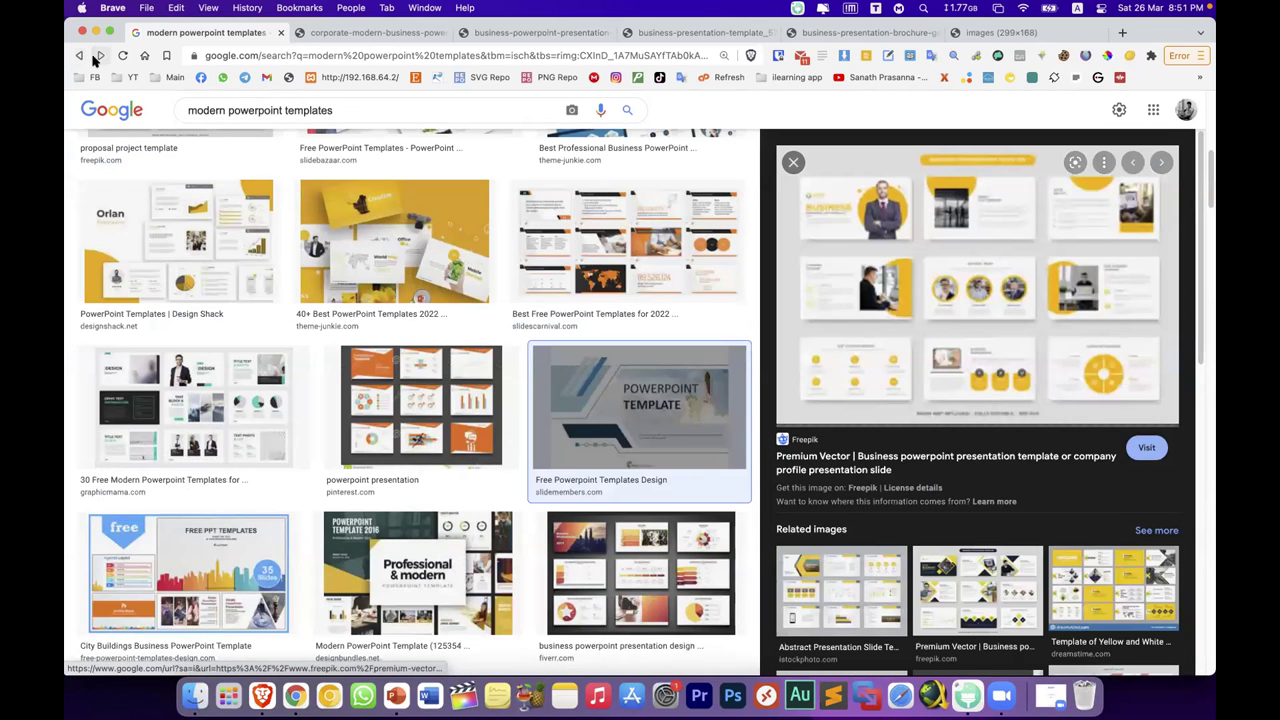
pyautogui.click(93, 58)
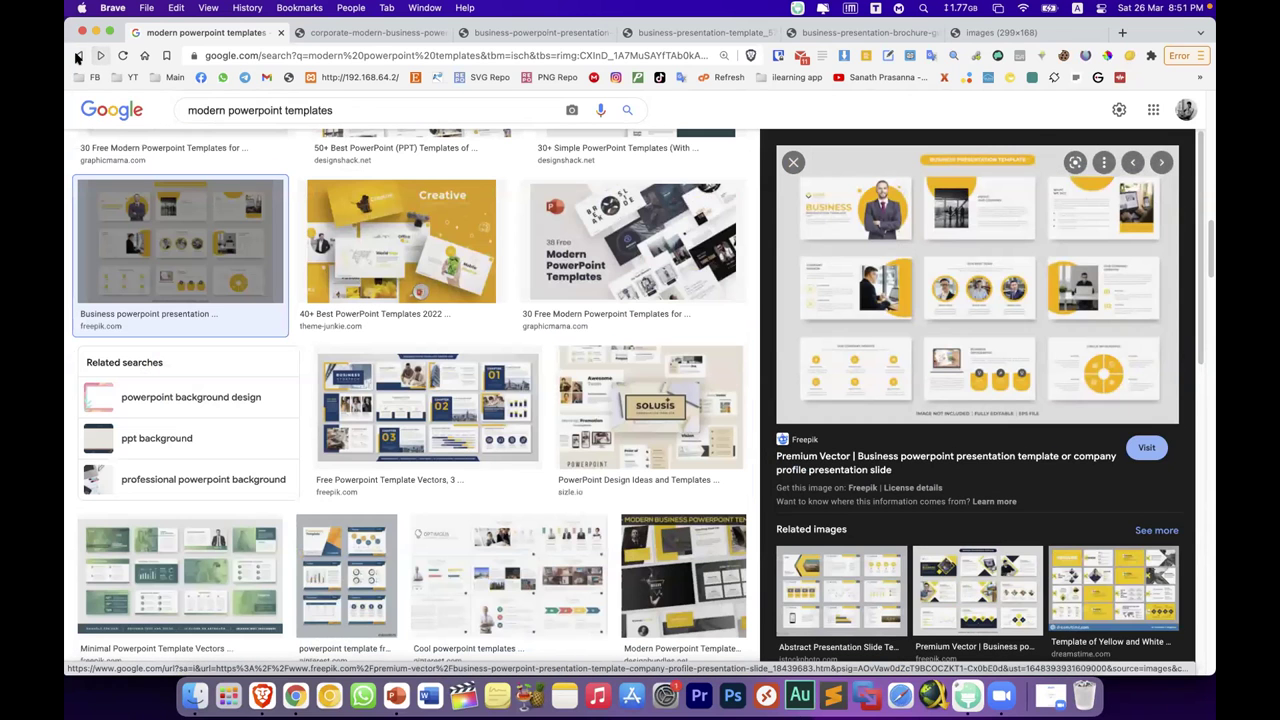
pyautogui.click(77, 57)
pyautogui.click(77, 57)
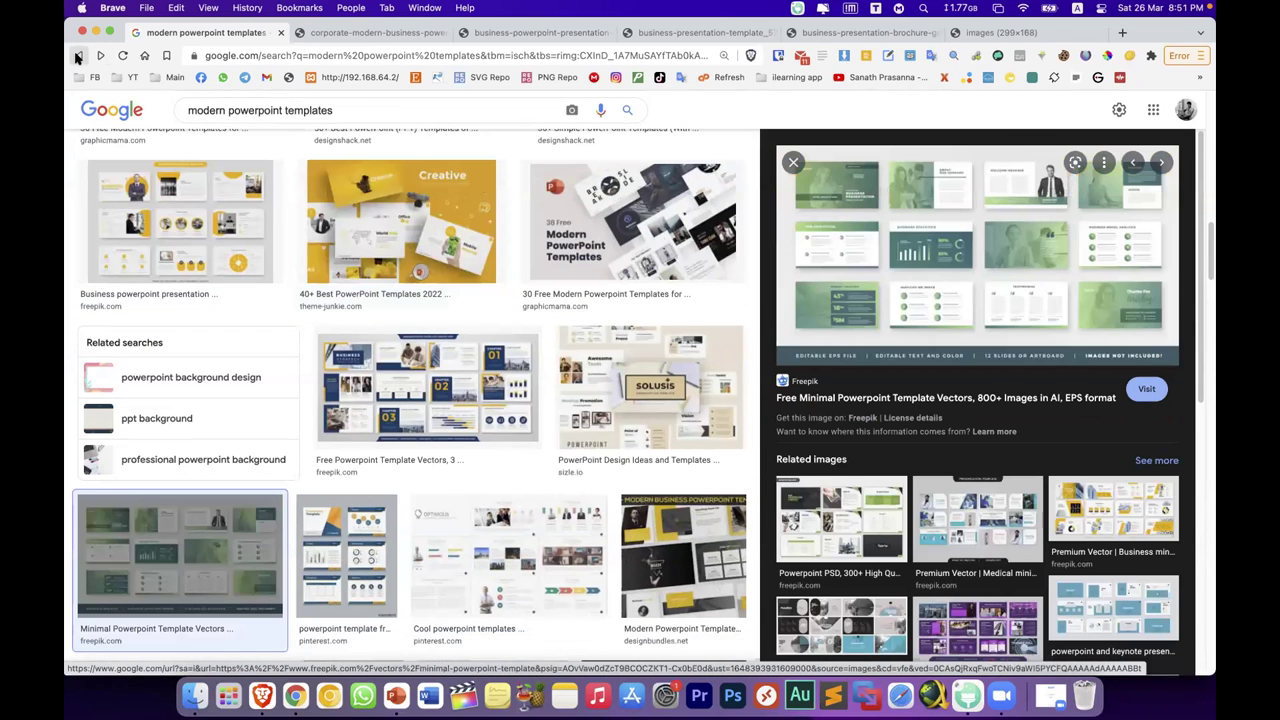
pyautogui.click(77, 57)
pyautogui.click(77, 57)
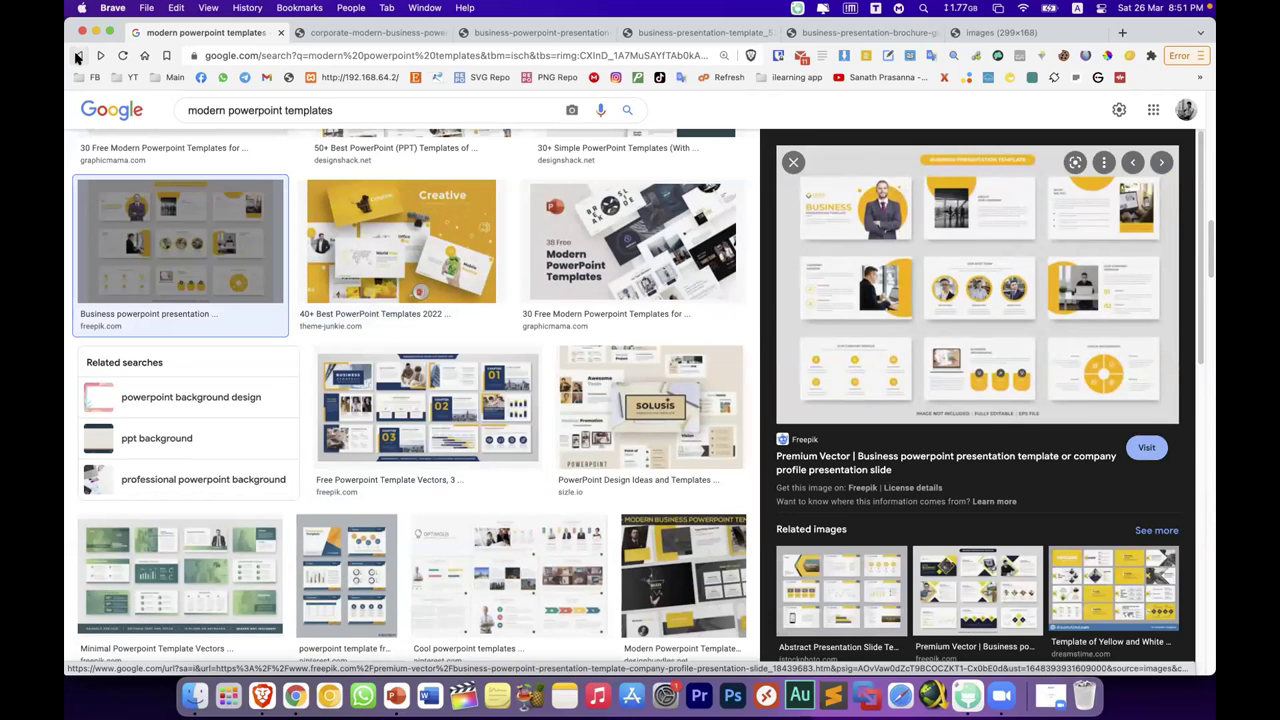
pyautogui.click(77, 57)
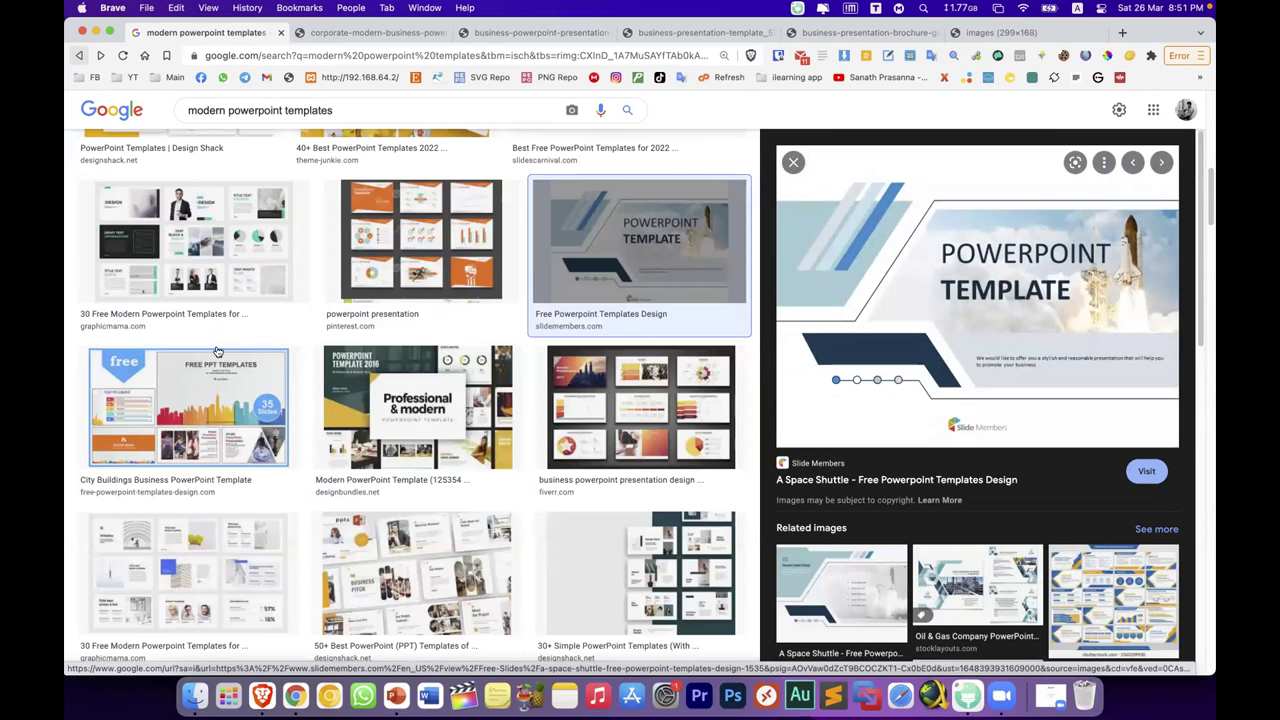
# Step: Browse the earlier results and visit the Freepik page for the orange corporate business template
pyautogui.scroll(5, 220, 360)
pyautogui.scroll(5, 225, 405)
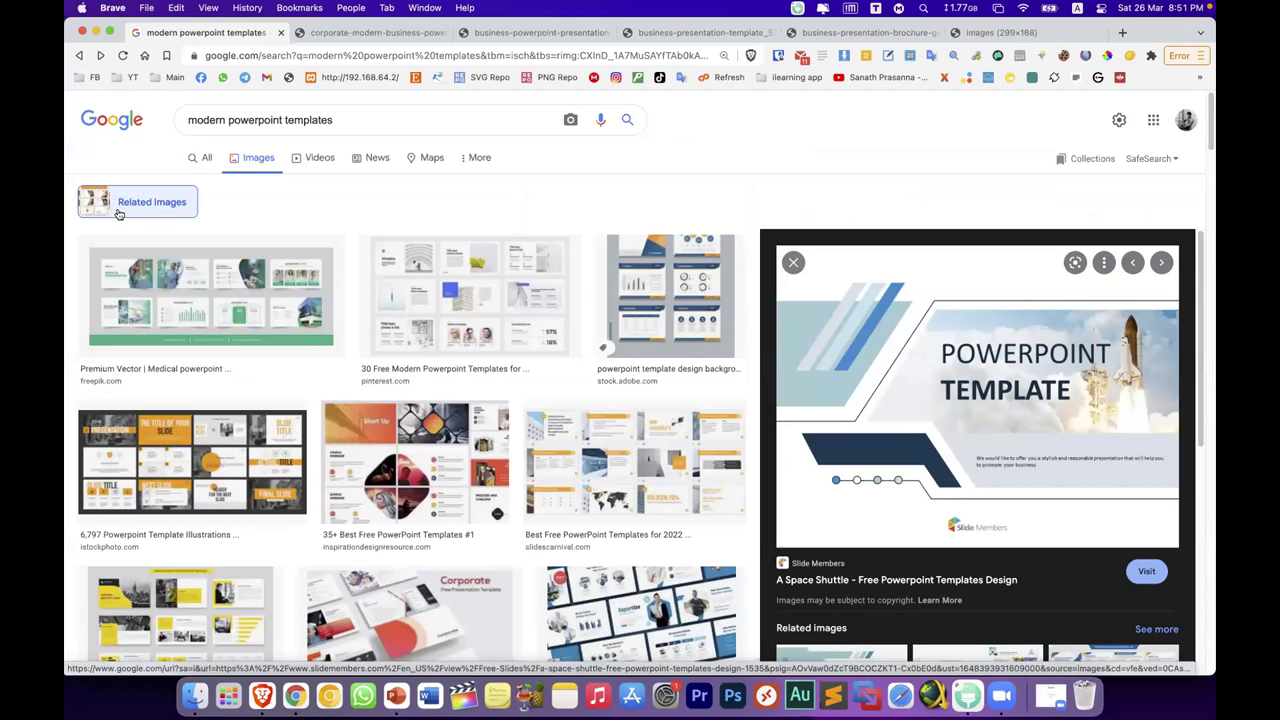
pyautogui.click(80, 55)
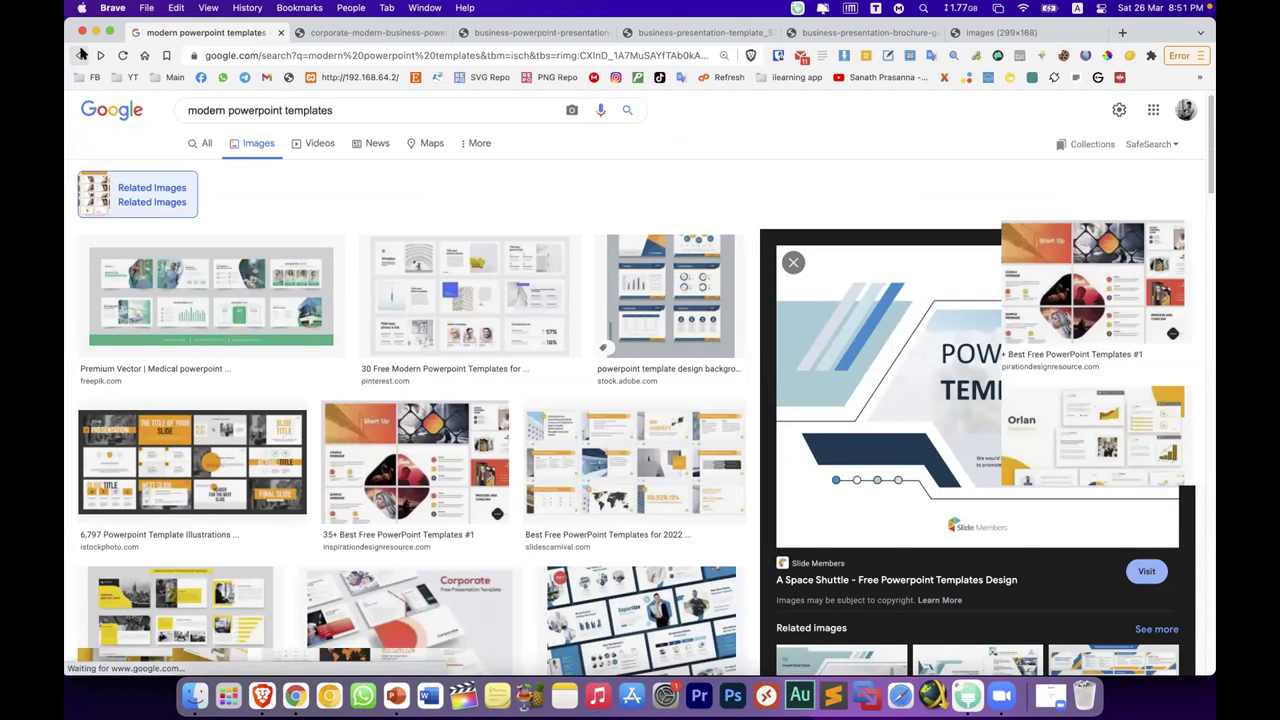
pyautogui.scroll(-1, 520, 443)
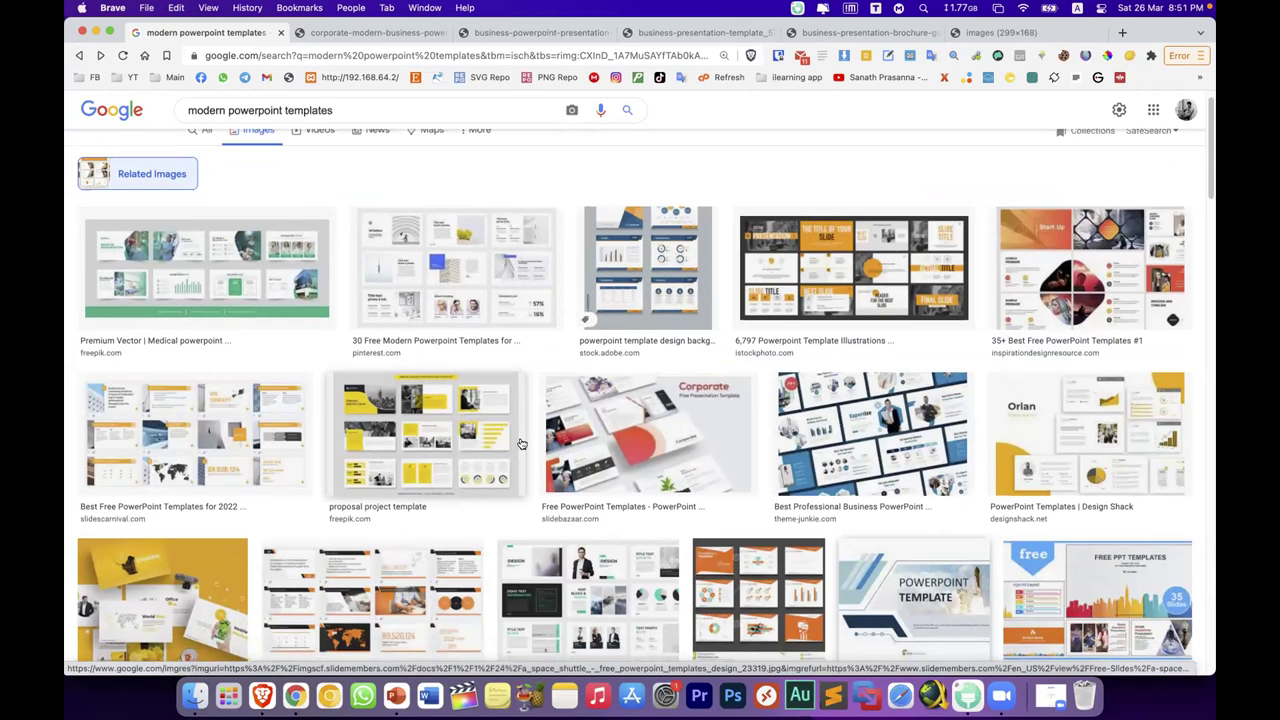
pyautogui.scroll(-4, 520, 443)
pyautogui.scroll(-3, 520, 443)
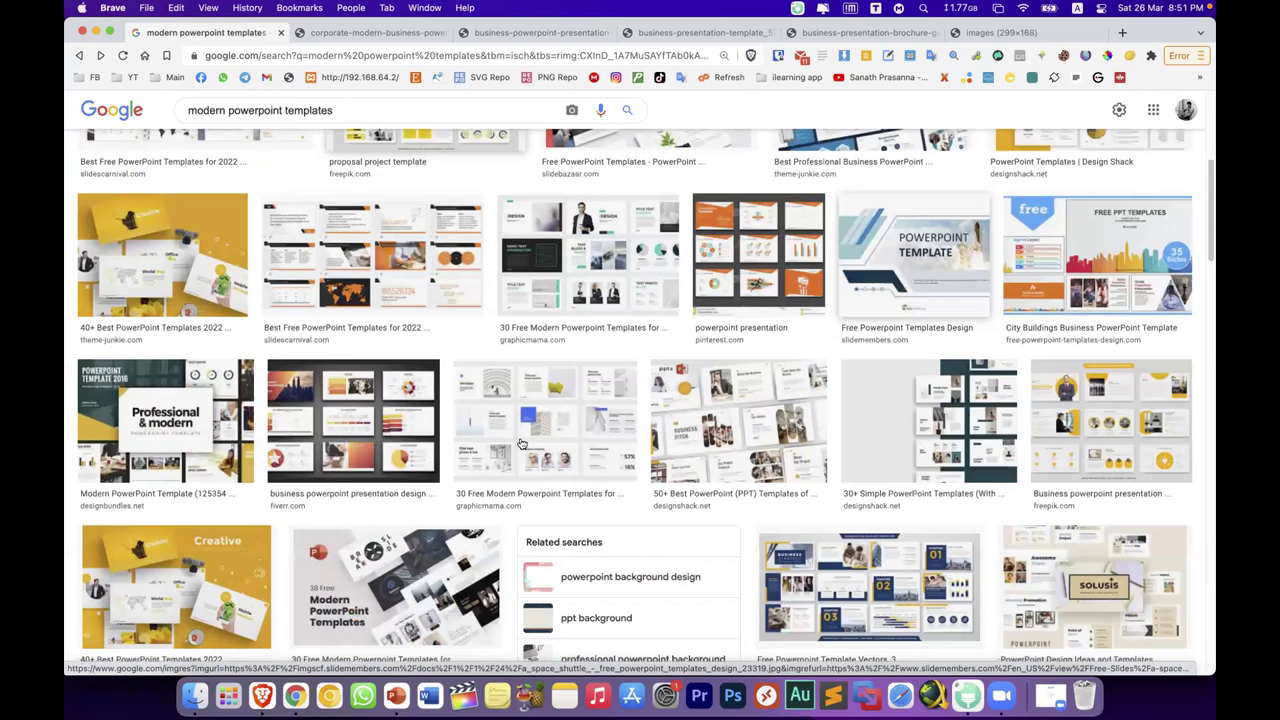
pyautogui.scroll(-7, 520, 443)
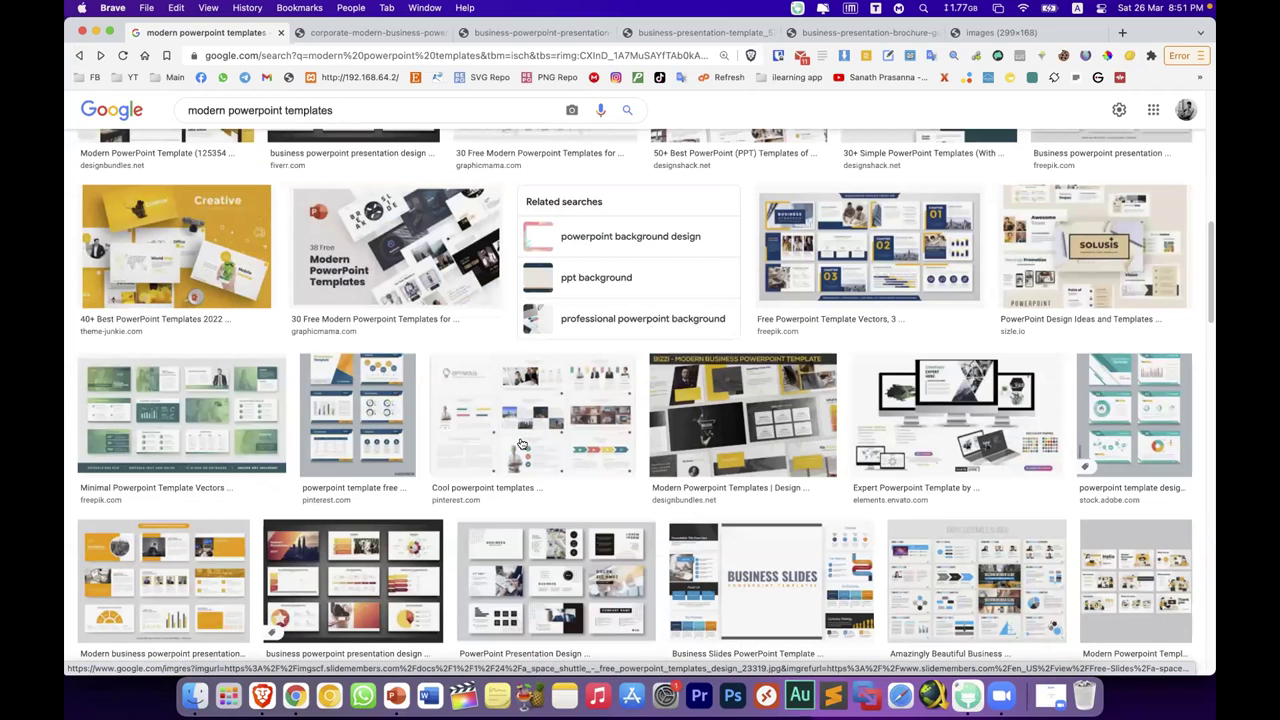
pyautogui.scroll(-4, 520, 443)
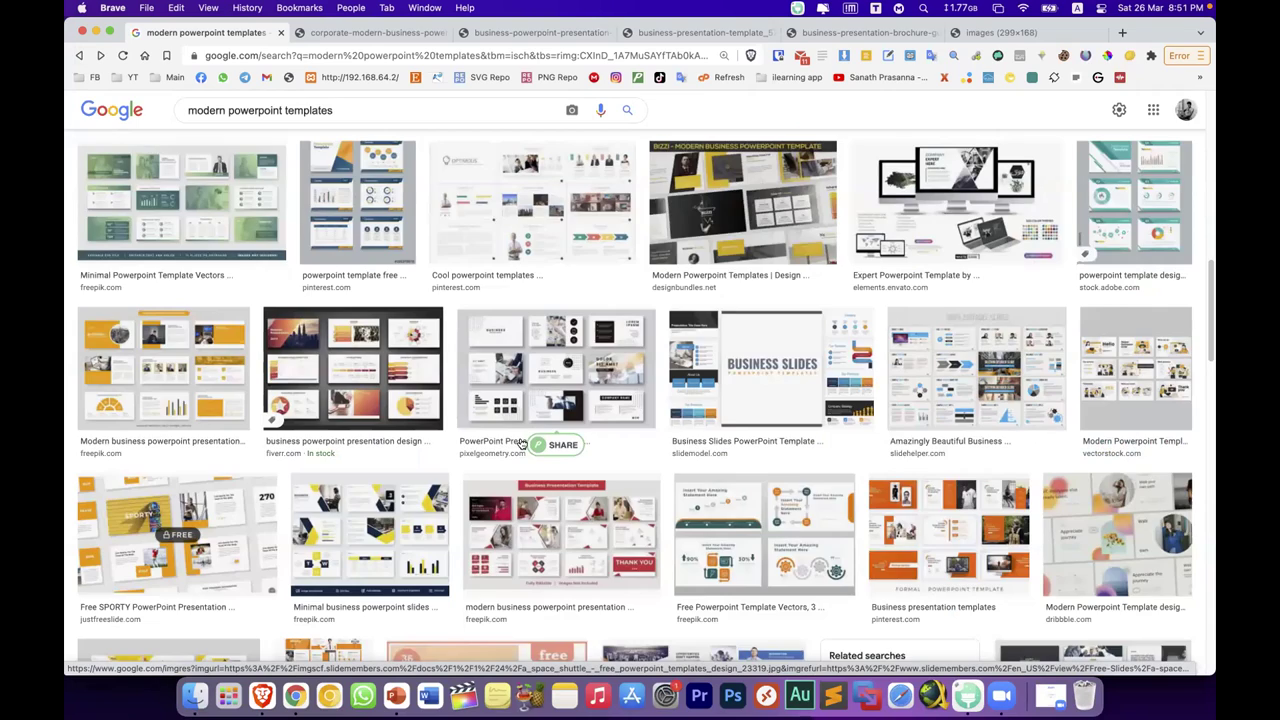
pyautogui.scroll(-4, 520, 443)
pyautogui.scroll(-9, 520, 443)
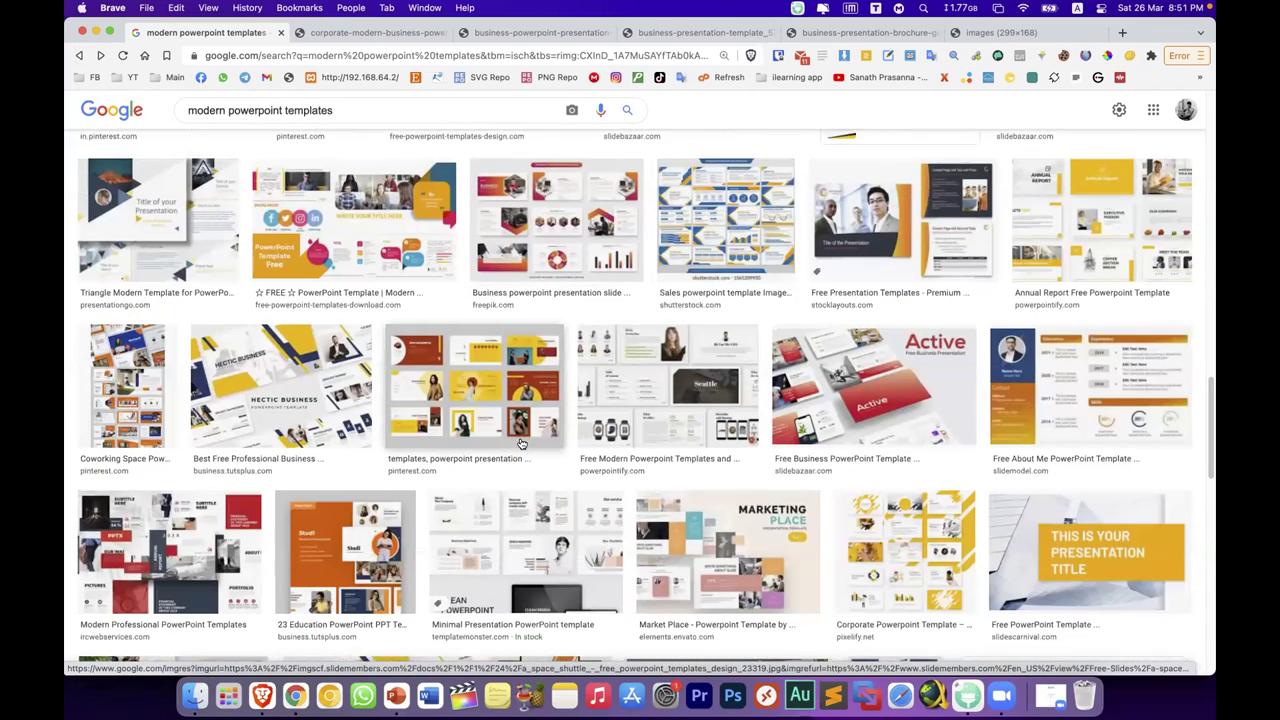
pyautogui.scroll(-3, 520, 443)
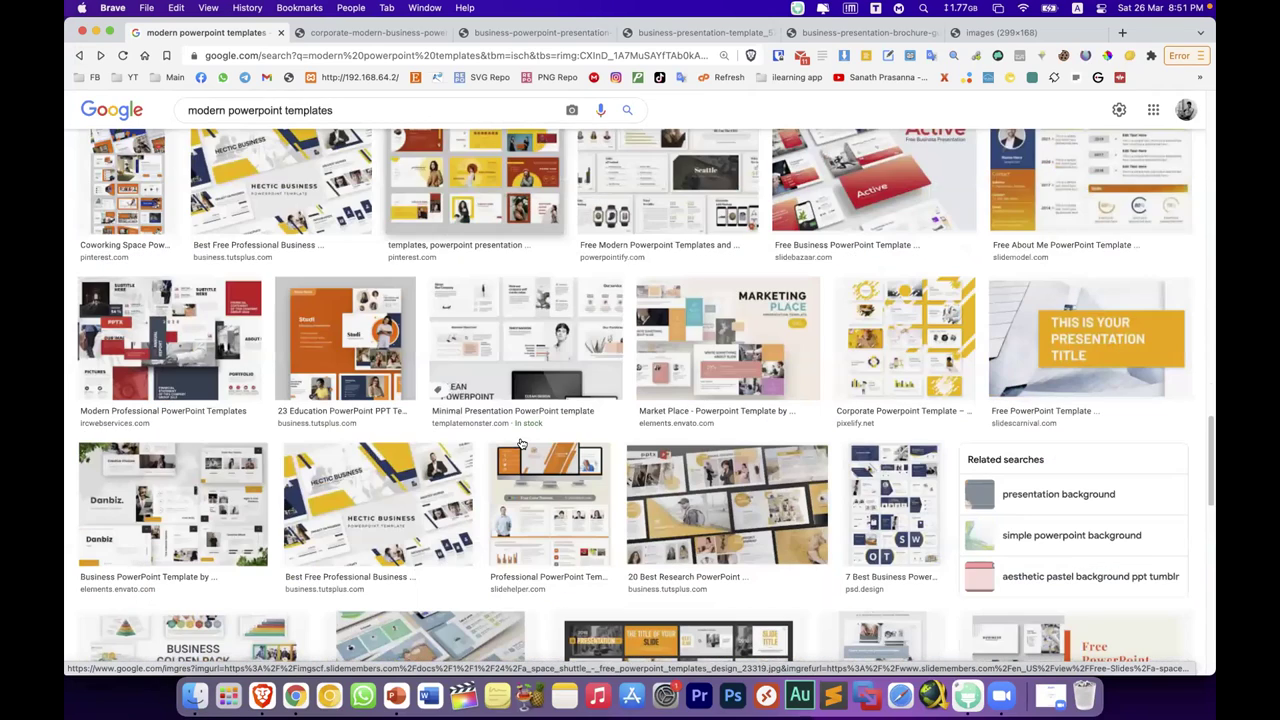
pyautogui.scroll(-2, 520, 443)
pyautogui.scroll(-5, 520, 443)
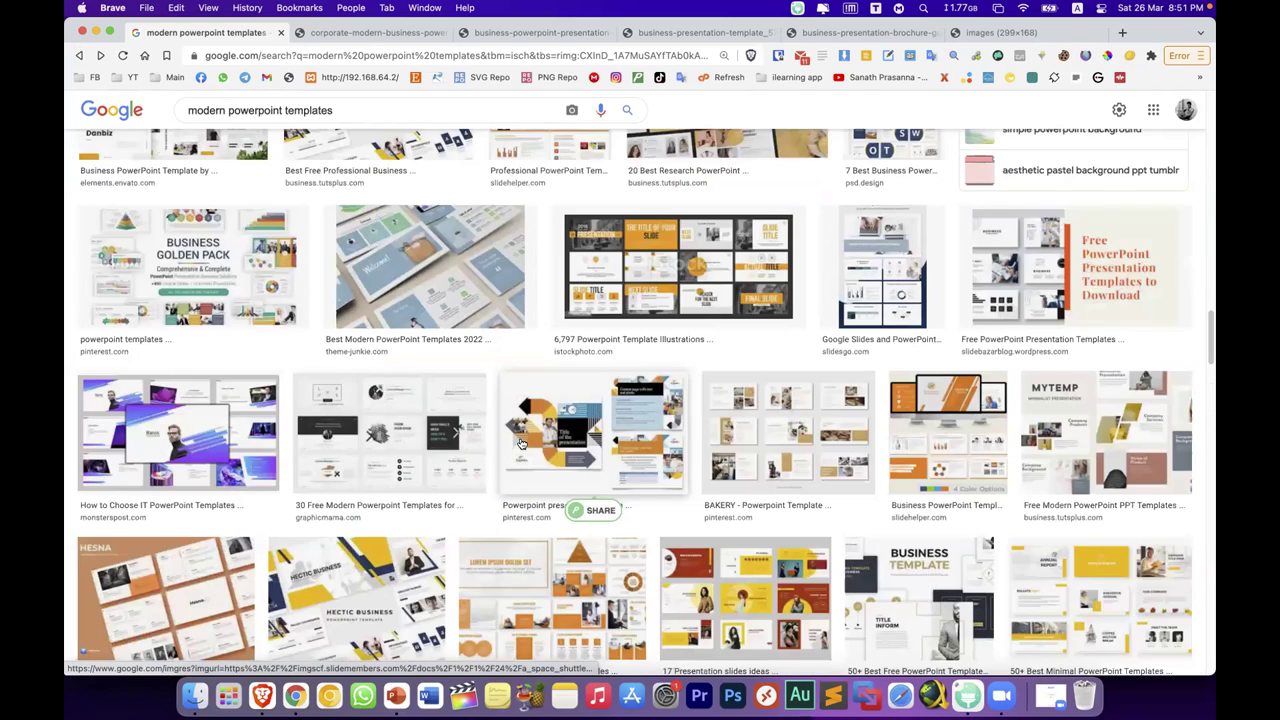
pyautogui.scroll(-4, 520, 443)
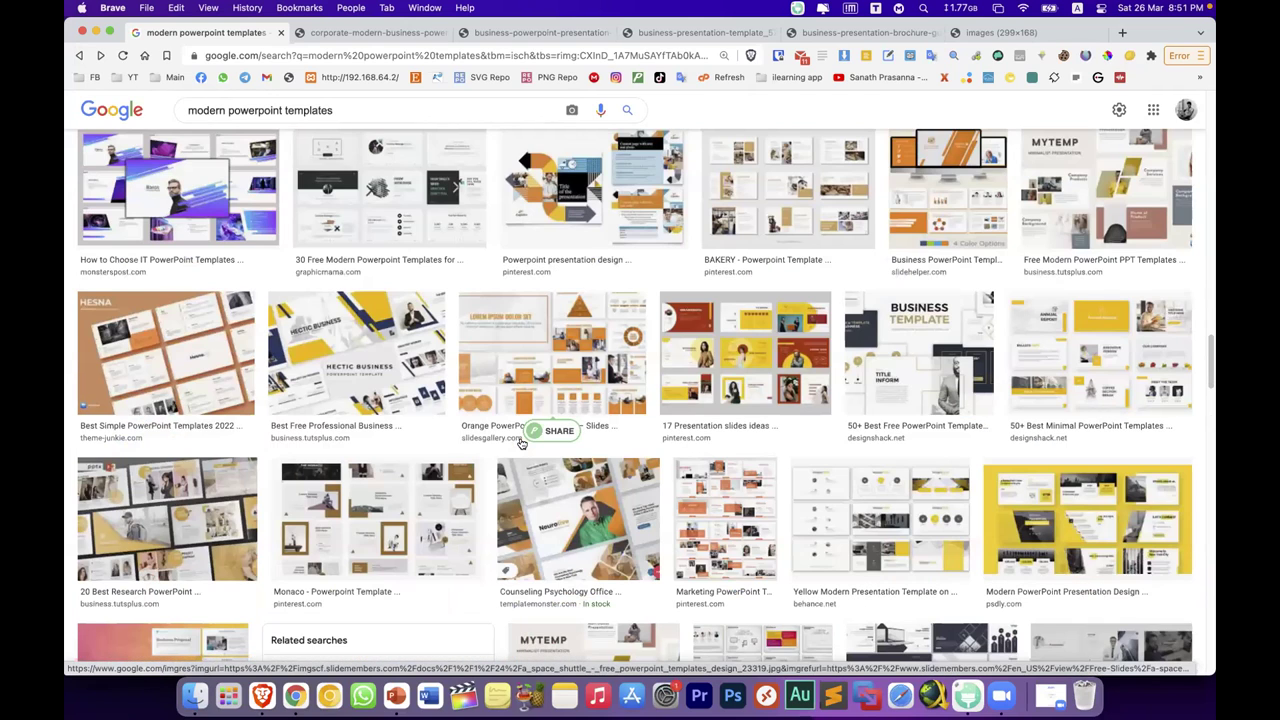
pyautogui.scroll(-4, 520, 443)
pyautogui.scroll(-8, 520, 443)
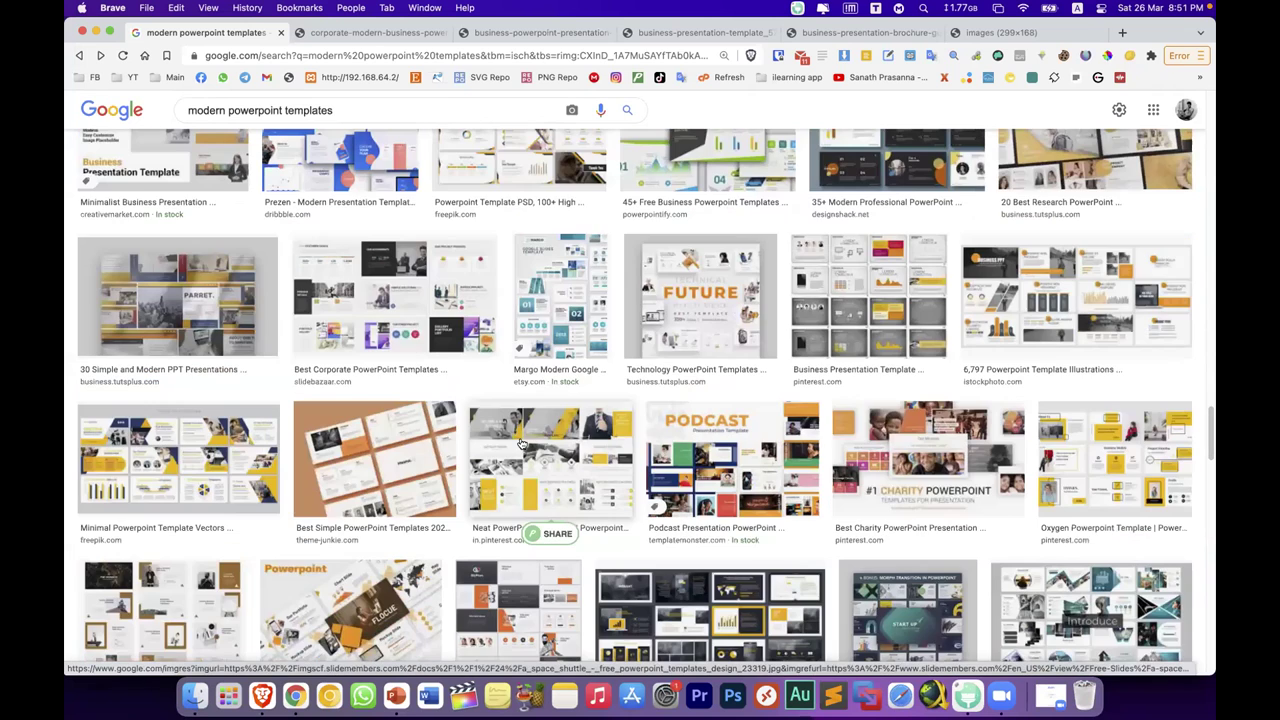
pyautogui.scroll(2, 520, 443)
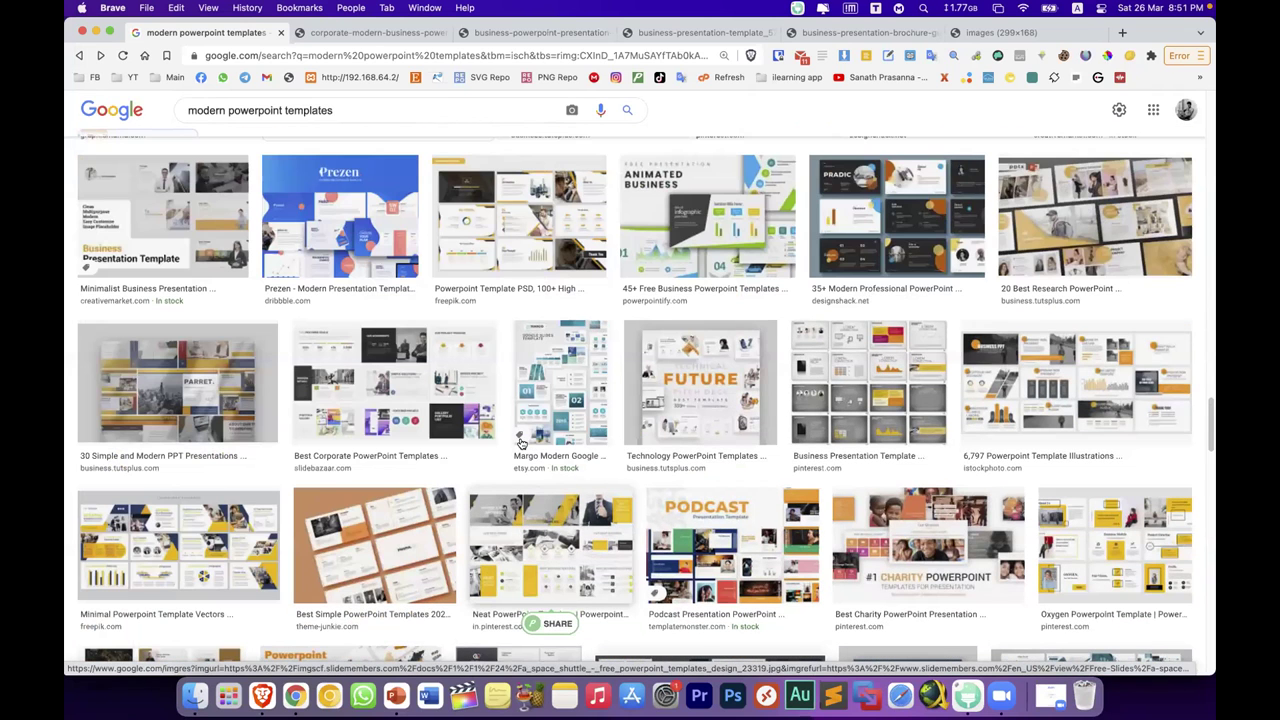
pyautogui.scroll(15, 520, 443)
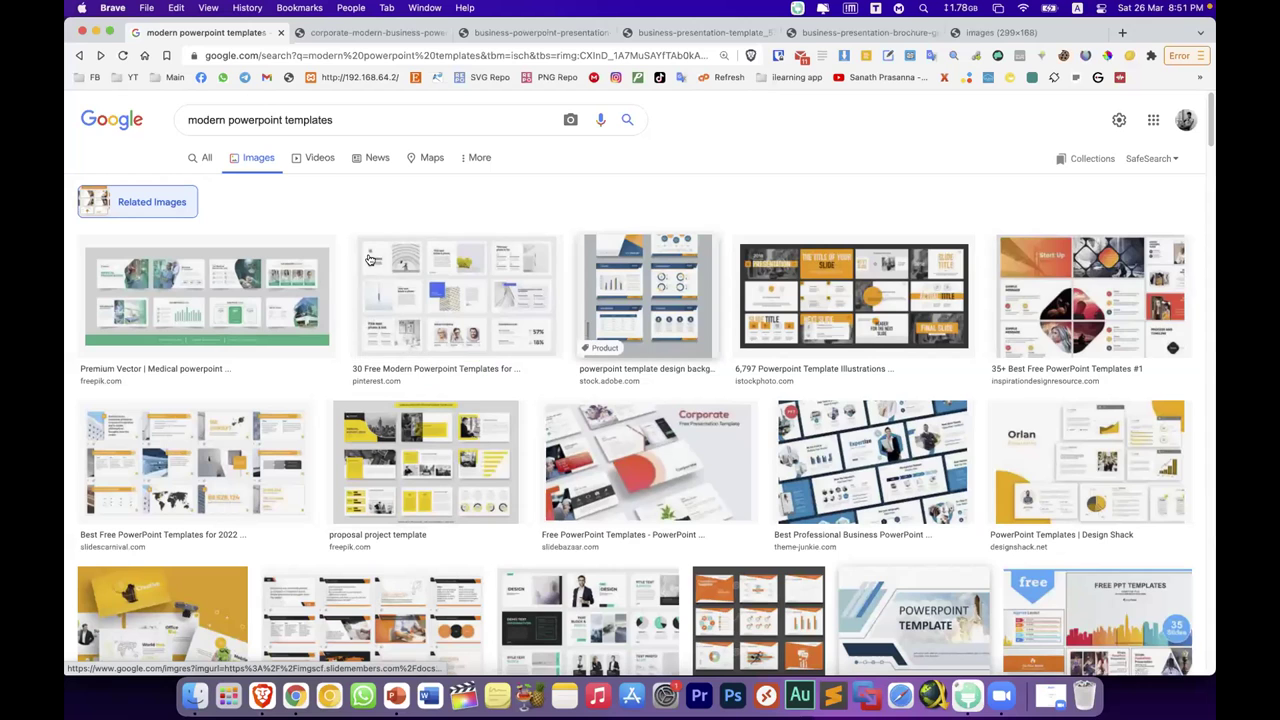
pyautogui.click(82, 55)
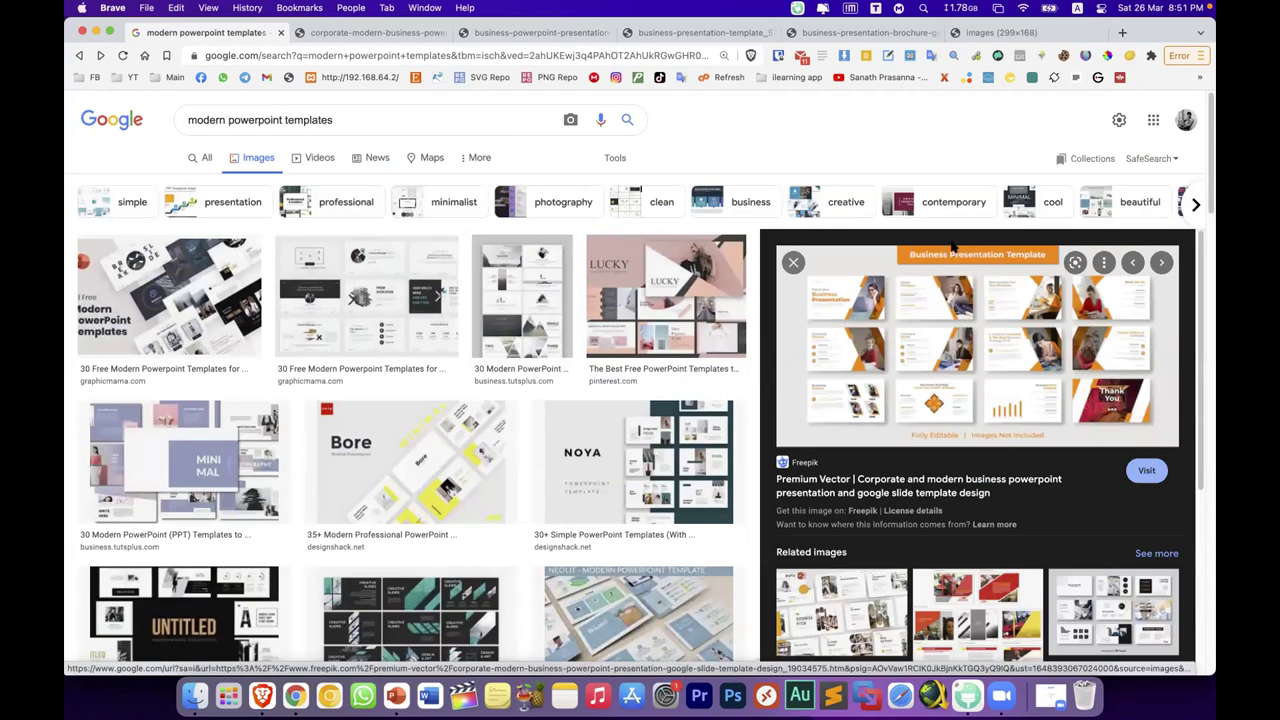
pyautogui.click(1148, 474)
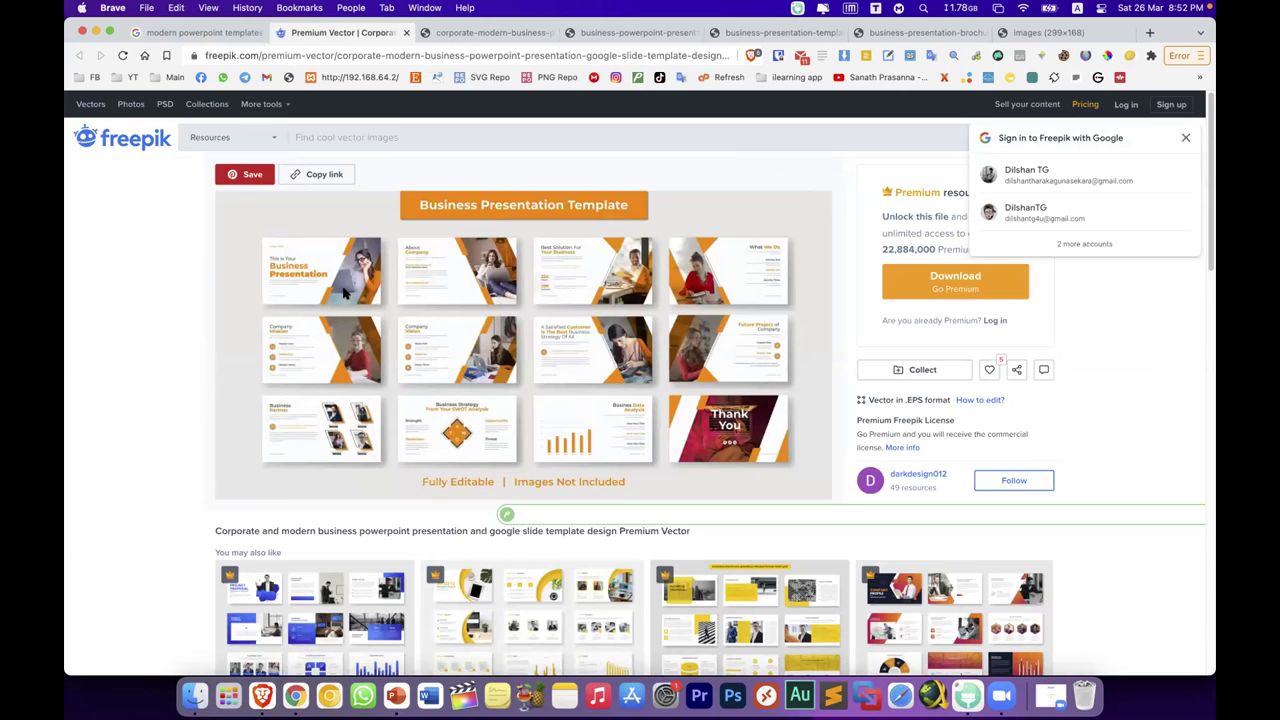
# Step: Open the full orange template image in a new tab
pyautogui.rightClick(348, 293)
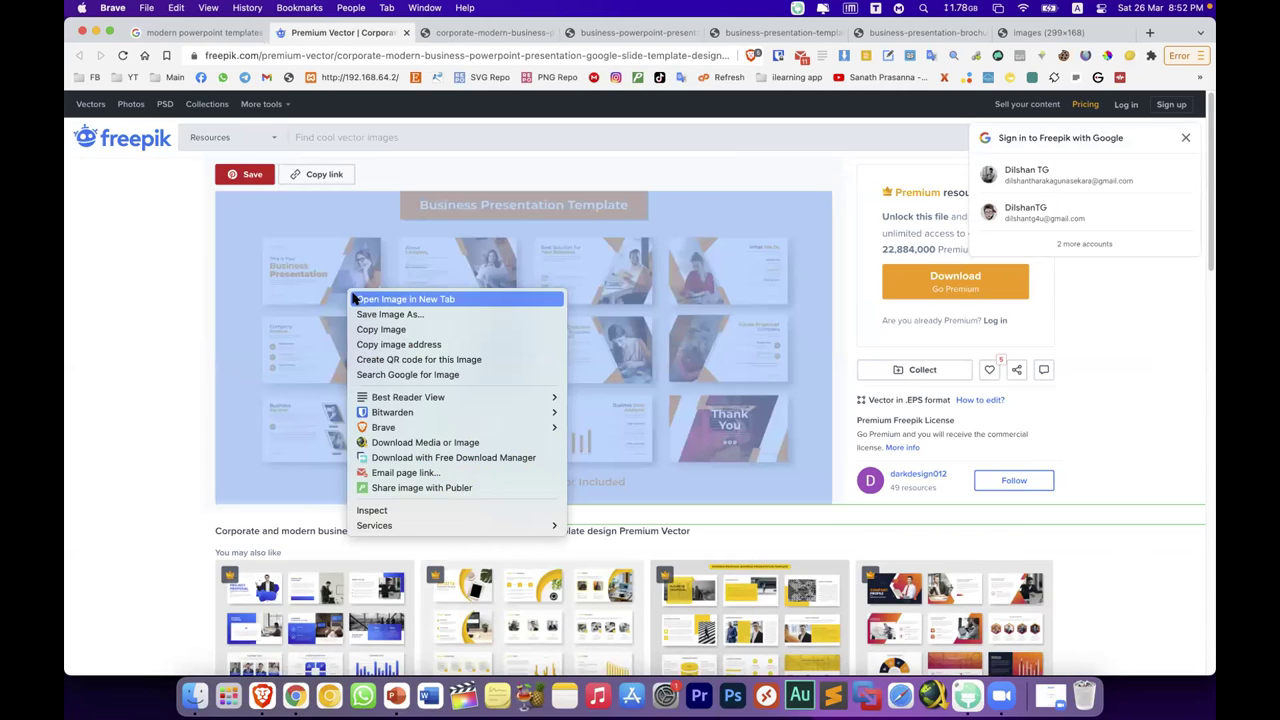
pyautogui.click(400, 299)
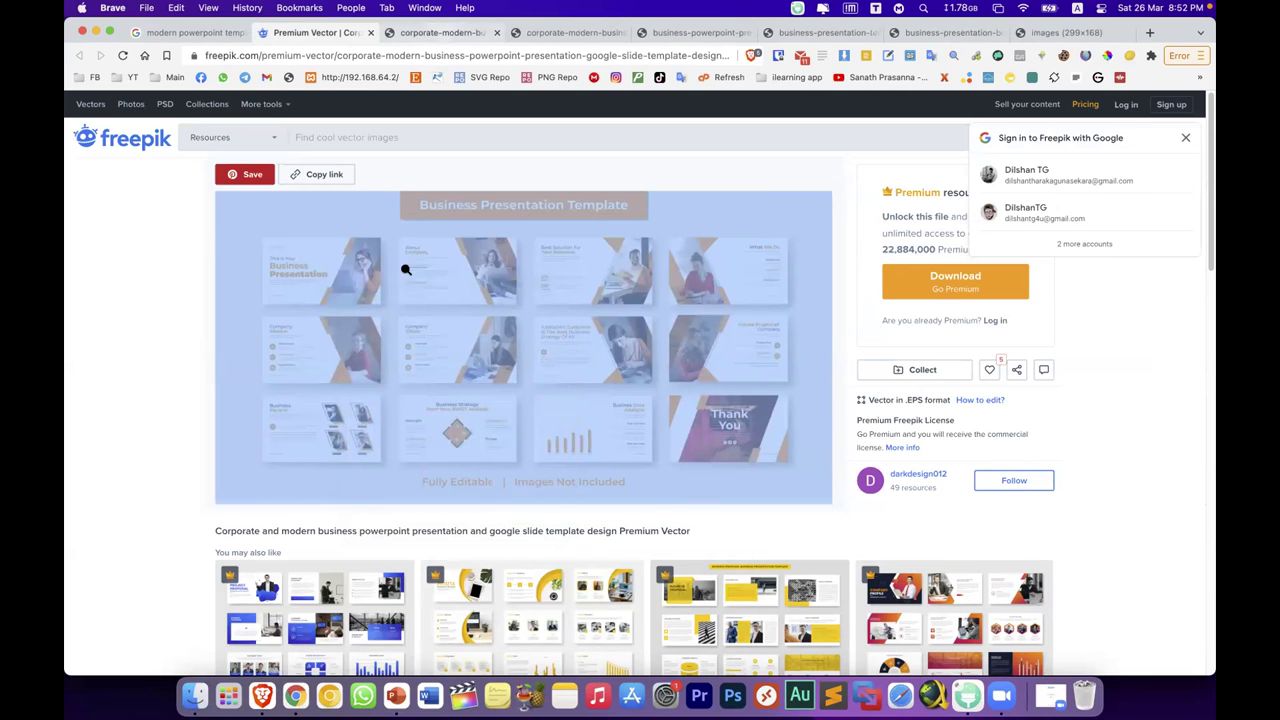
pyautogui.hotkey('ctrl', 'Tab')
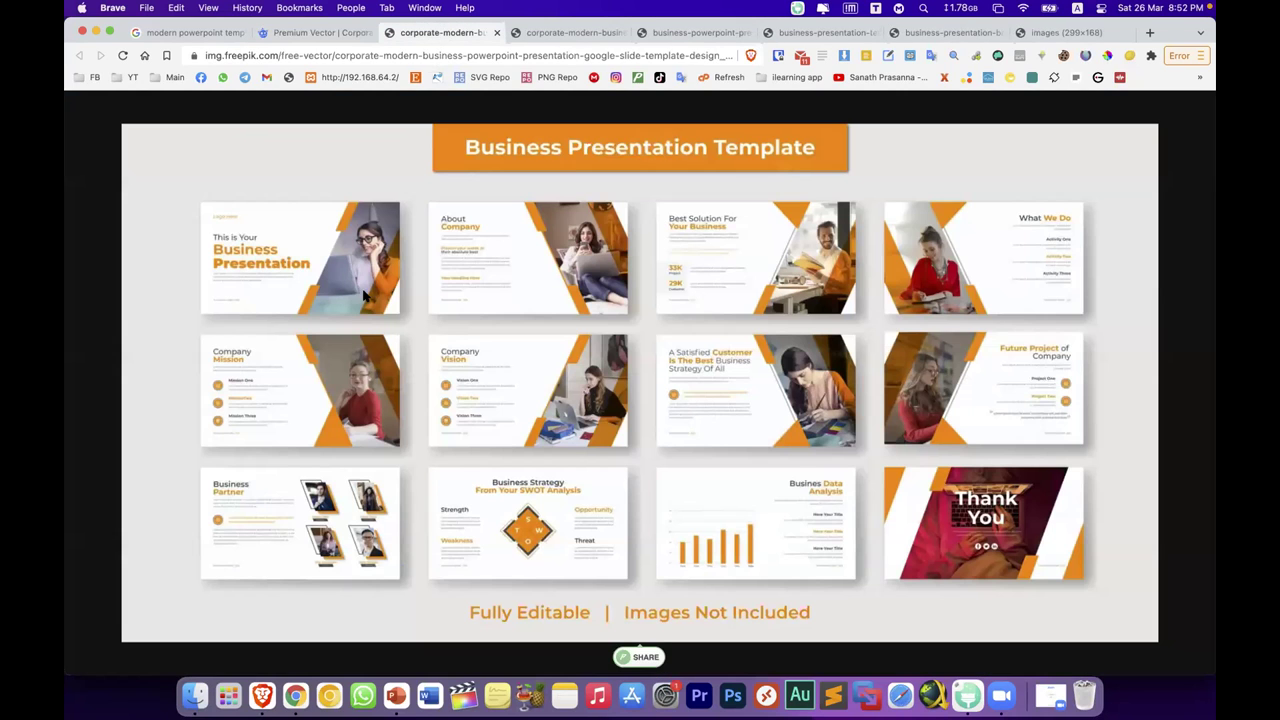
# Step: Copy the full template image and select the small corner picture back in PowerPoint
pyautogui.rightClick(350, 263)
pyautogui.click(385, 306)
pyautogui.click(400, 682)
pyautogui.click(909, 514)
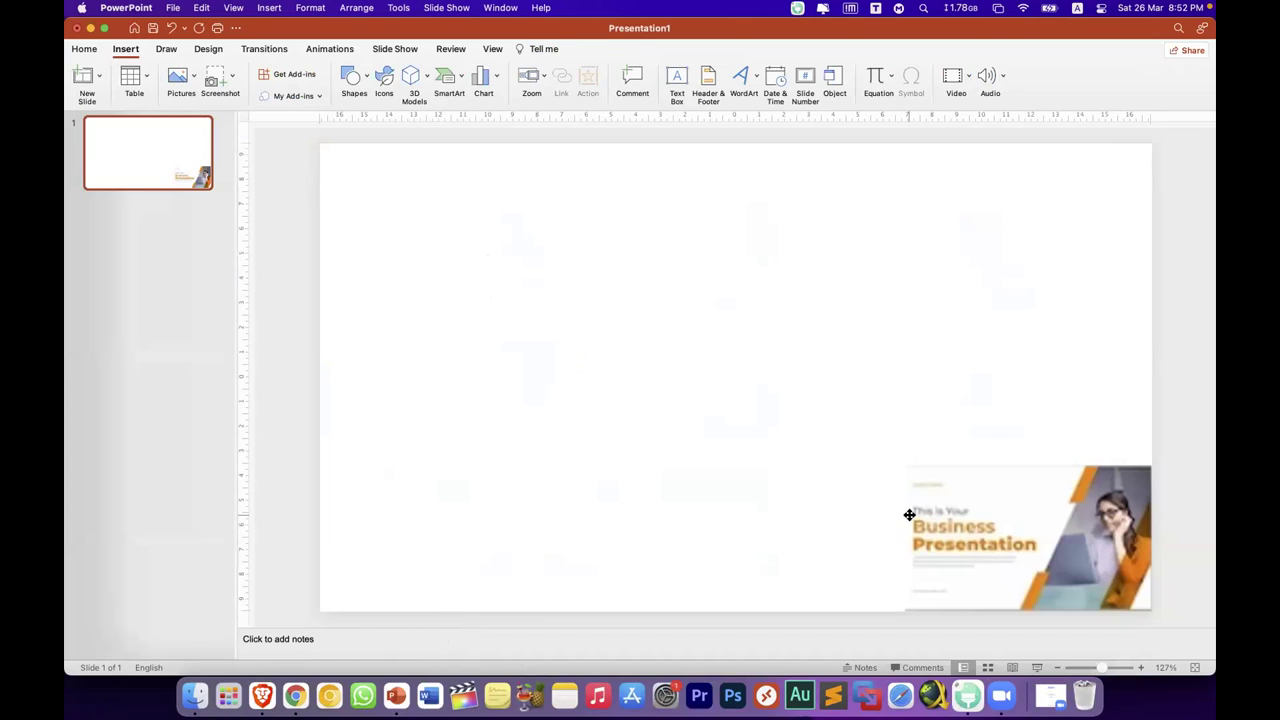
# Step: Paste the full orange template image onto the slide
pyautogui.moveTo(909, 514); pyautogui.dragTo(765, 519)
pyautogui.press('super+z')
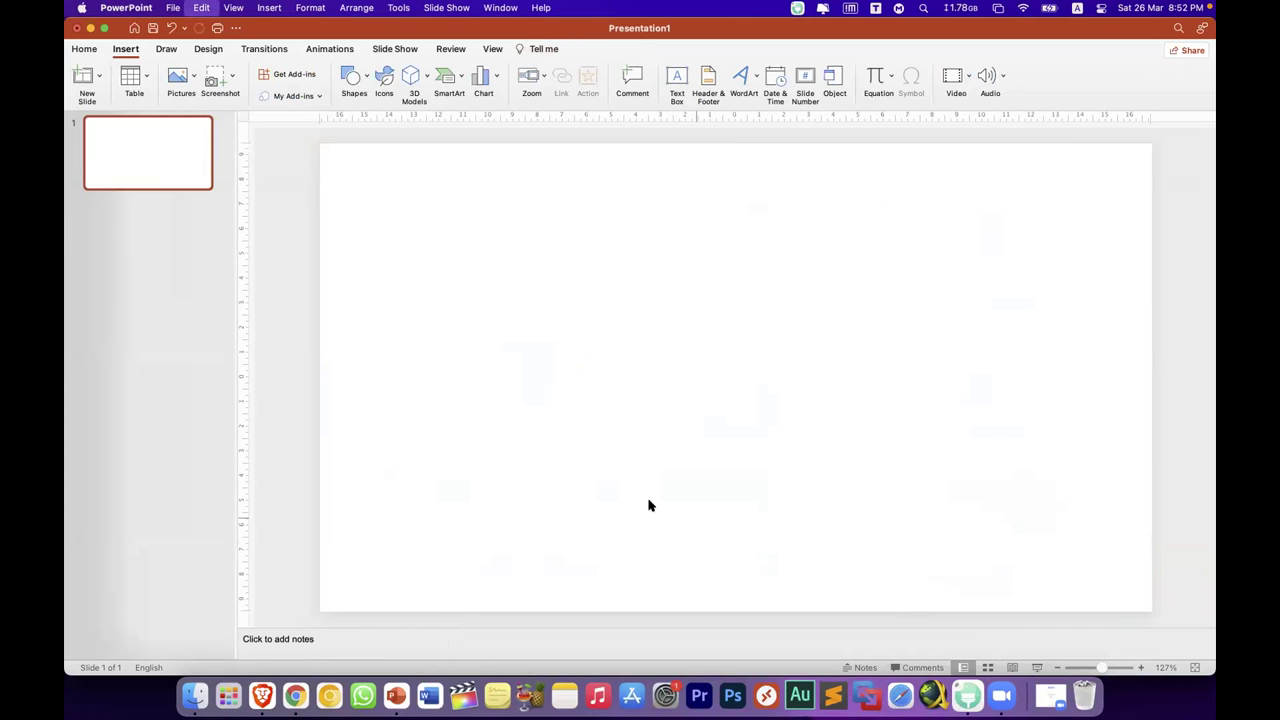
pyautogui.press('super+v')
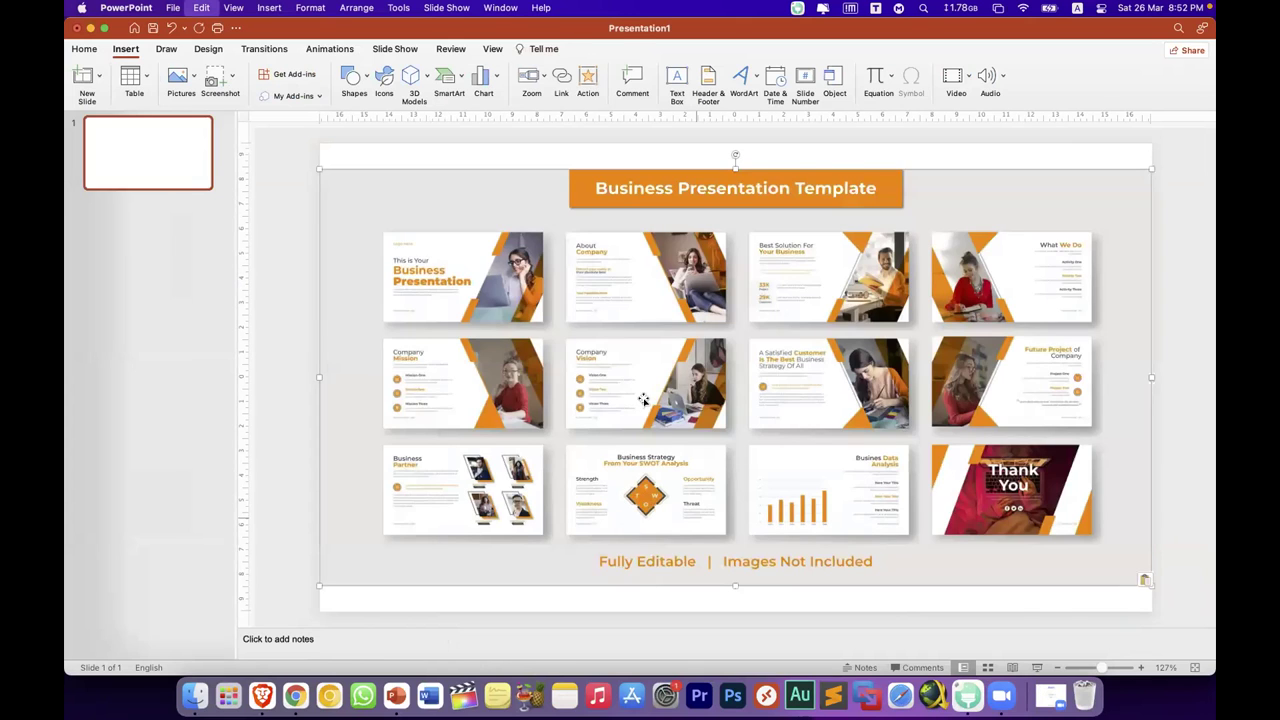
# Step: Crop the pasted picture down to its first 'Business Presentation' title slide
pyautogui.click(553, 50)
pyautogui.click(948, 78)
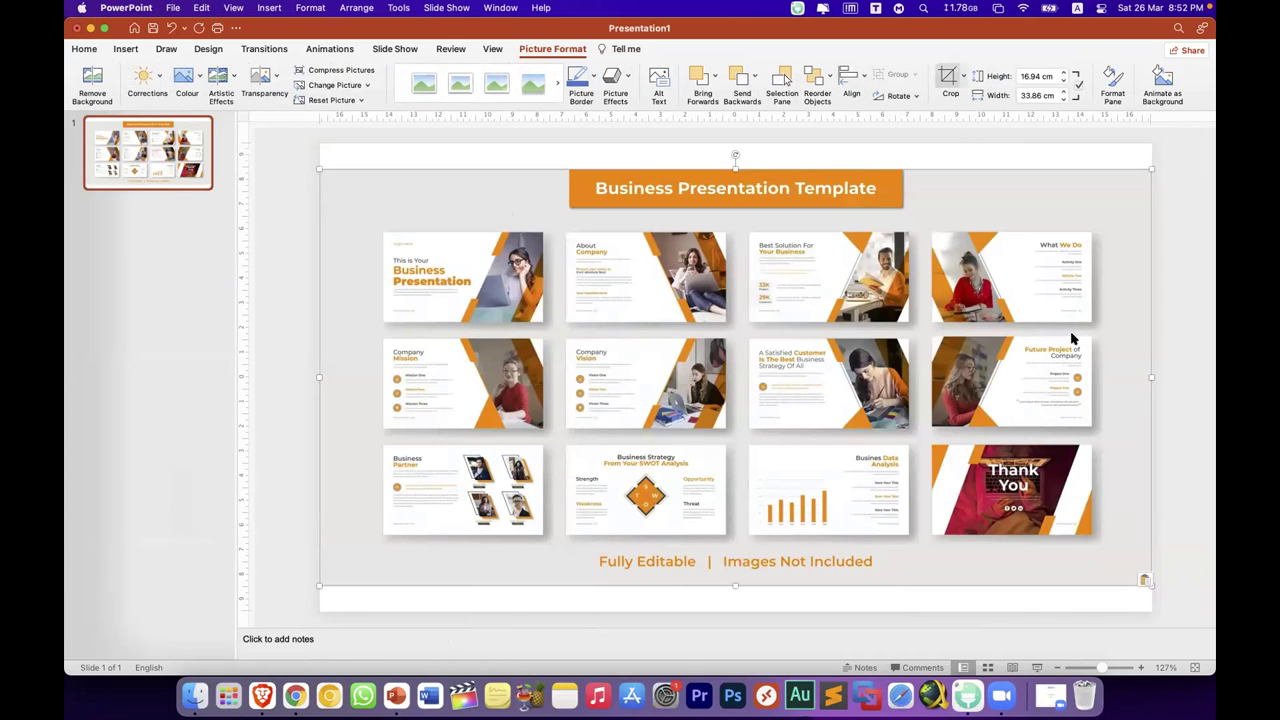
pyautogui.click(1145, 579)
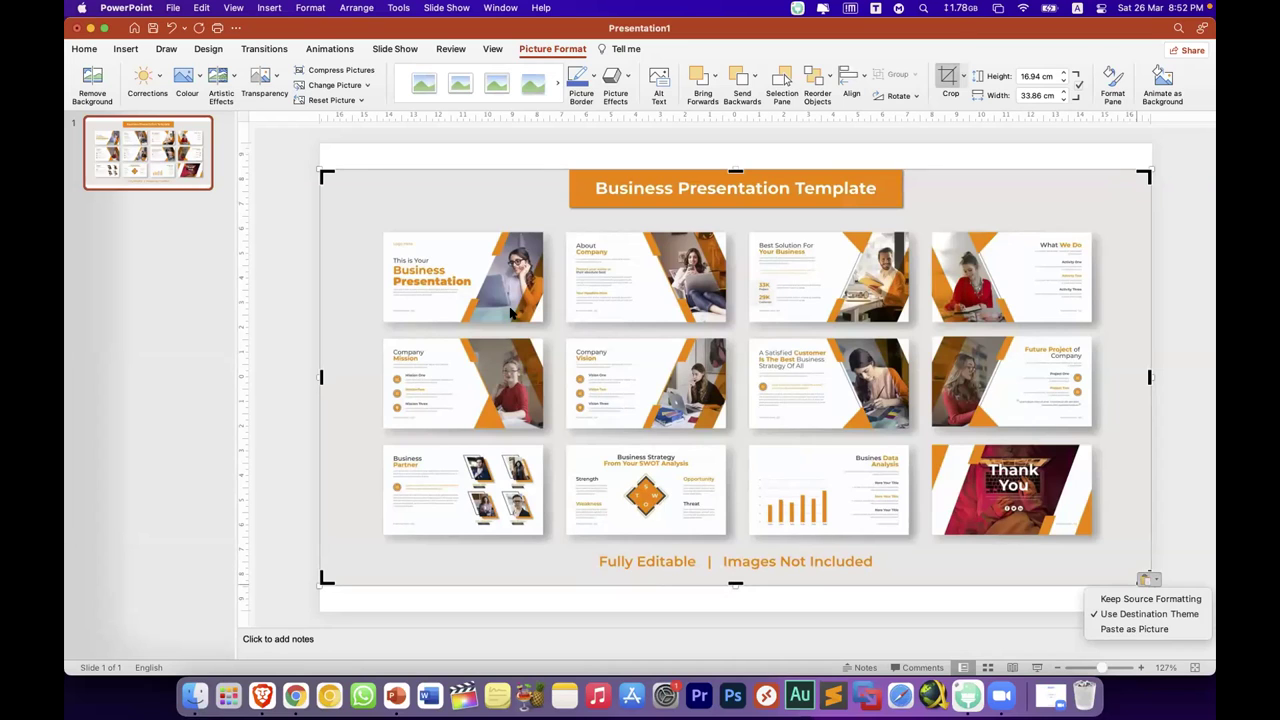
pyautogui.moveTo(327, 177); pyautogui.dragTo(366, 221)
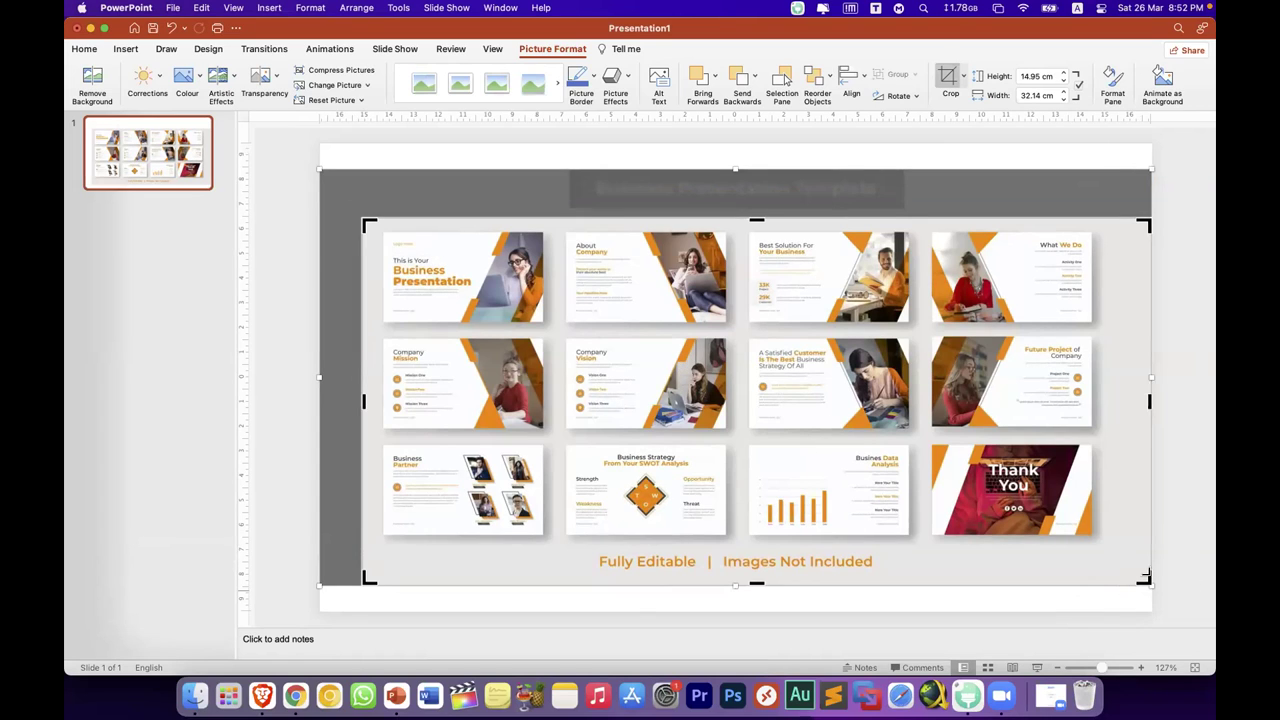
pyautogui.moveTo(1145, 578); pyautogui.dragTo(549, 327)
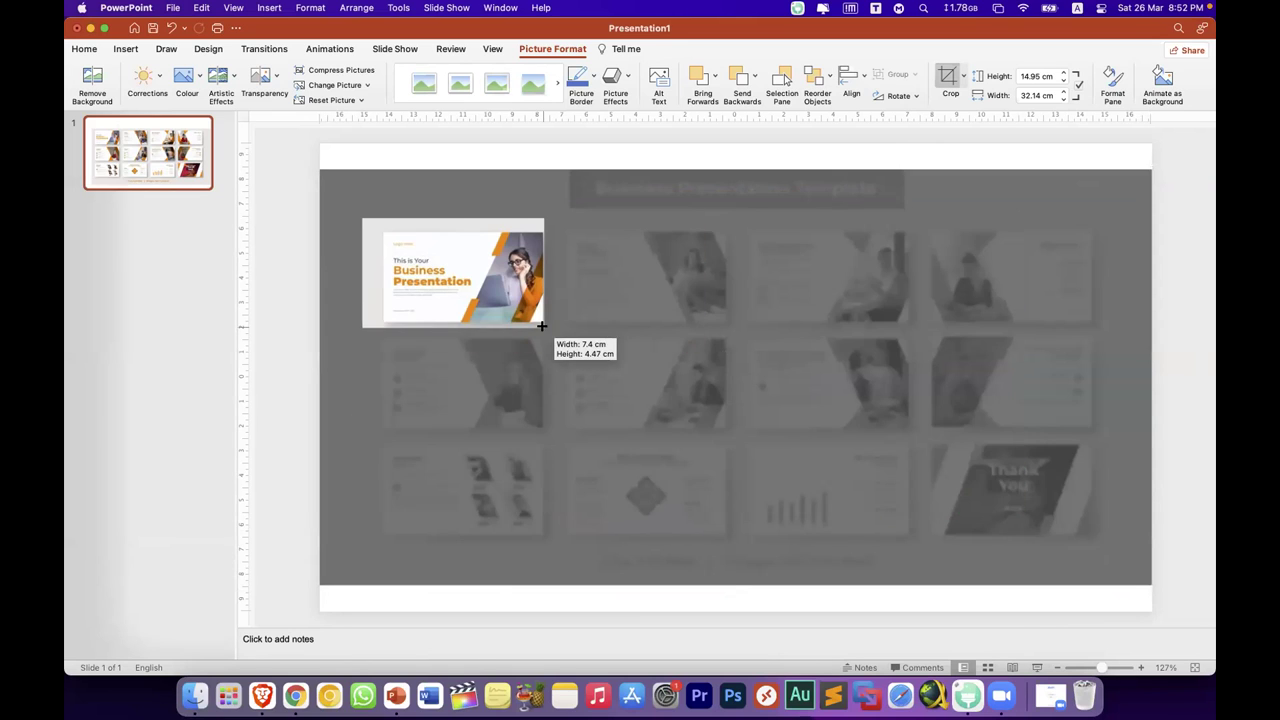
pyautogui.click(291, 287)
# Step: Move the cropped slide image to the lower-right corner and enlarge it
pyautogui.moveTo(452, 295); pyautogui.dragTo(1111, 601)
pyautogui.moveTo(964, 500); pyautogui.dragTo(837, 426)
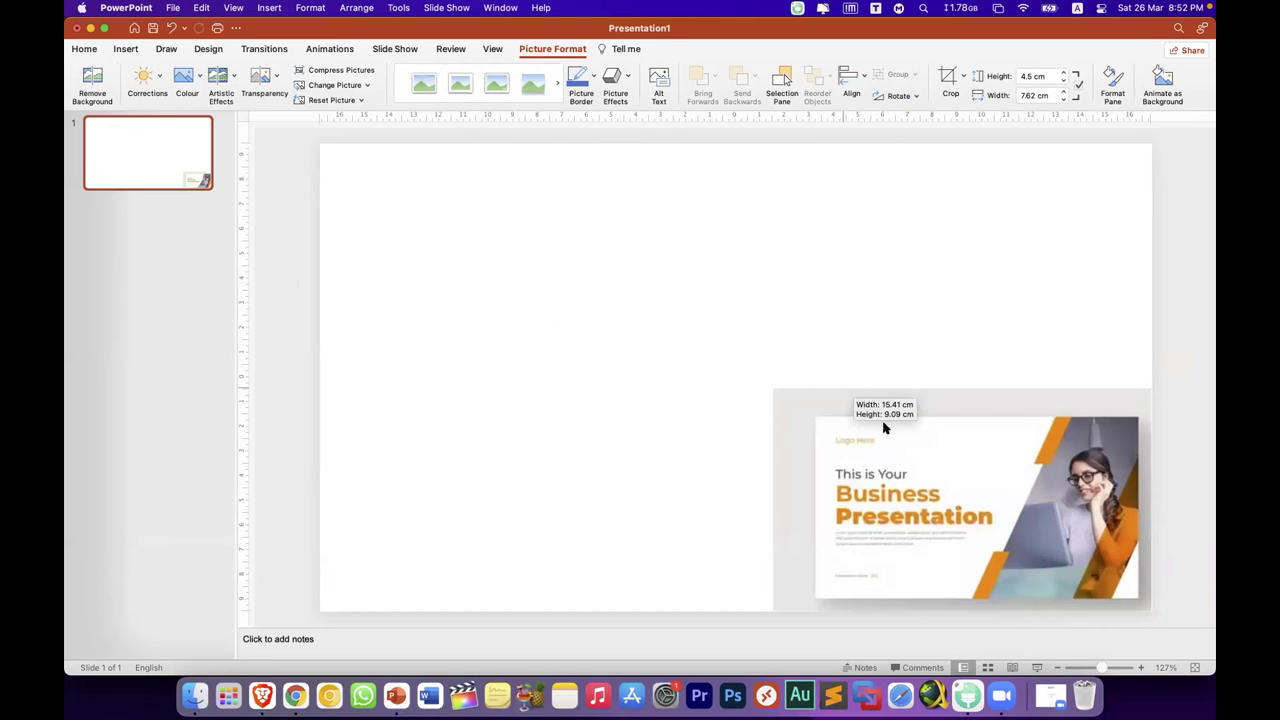
pyautogui.click(712, 477)
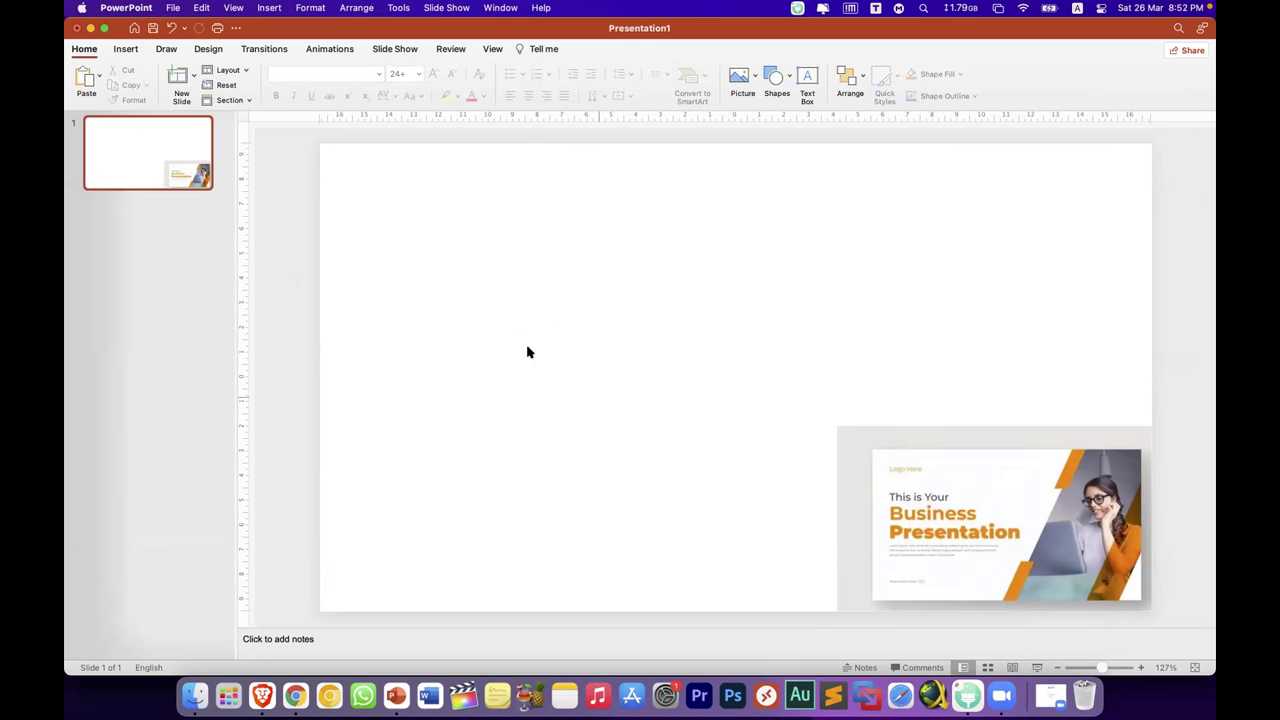
# Step: Add a text box reading 'This is Your' on the slide's left side
pyautogui.click(116, 50)
pyautogui.click(677, 78)
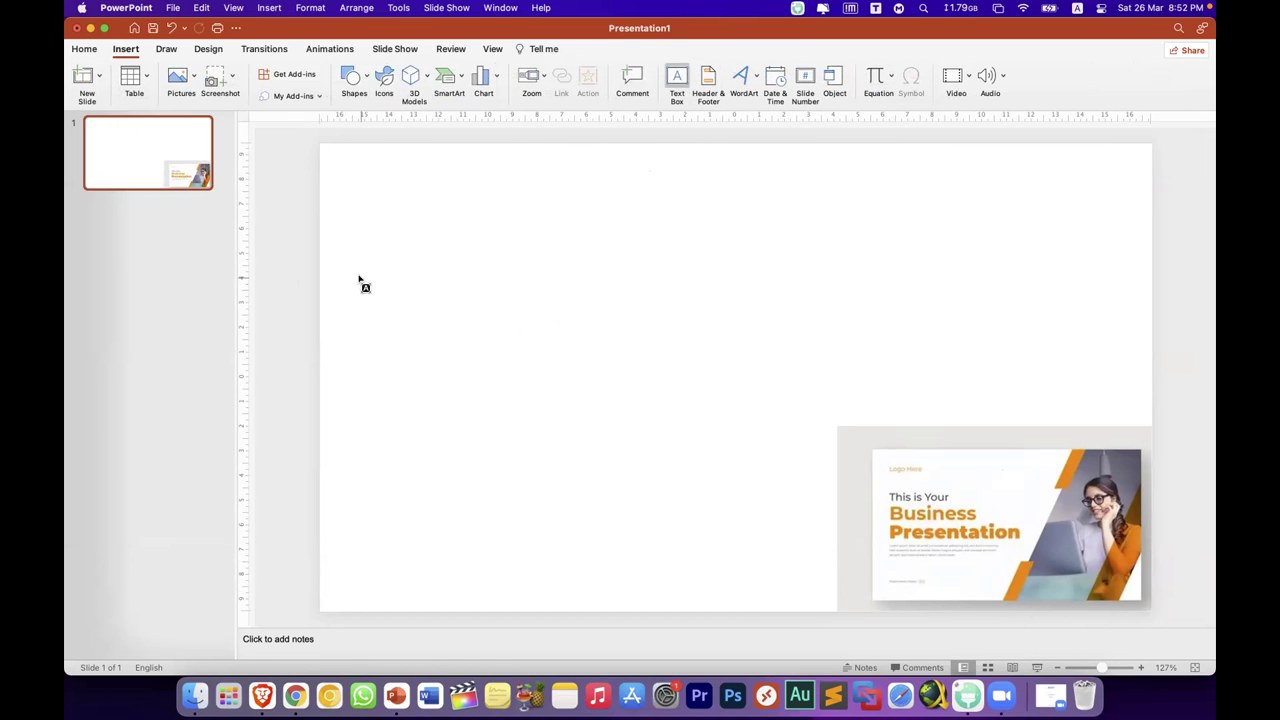
pyautogui.moveTo(360, 277); pyautogui.dragTo(600, 302)
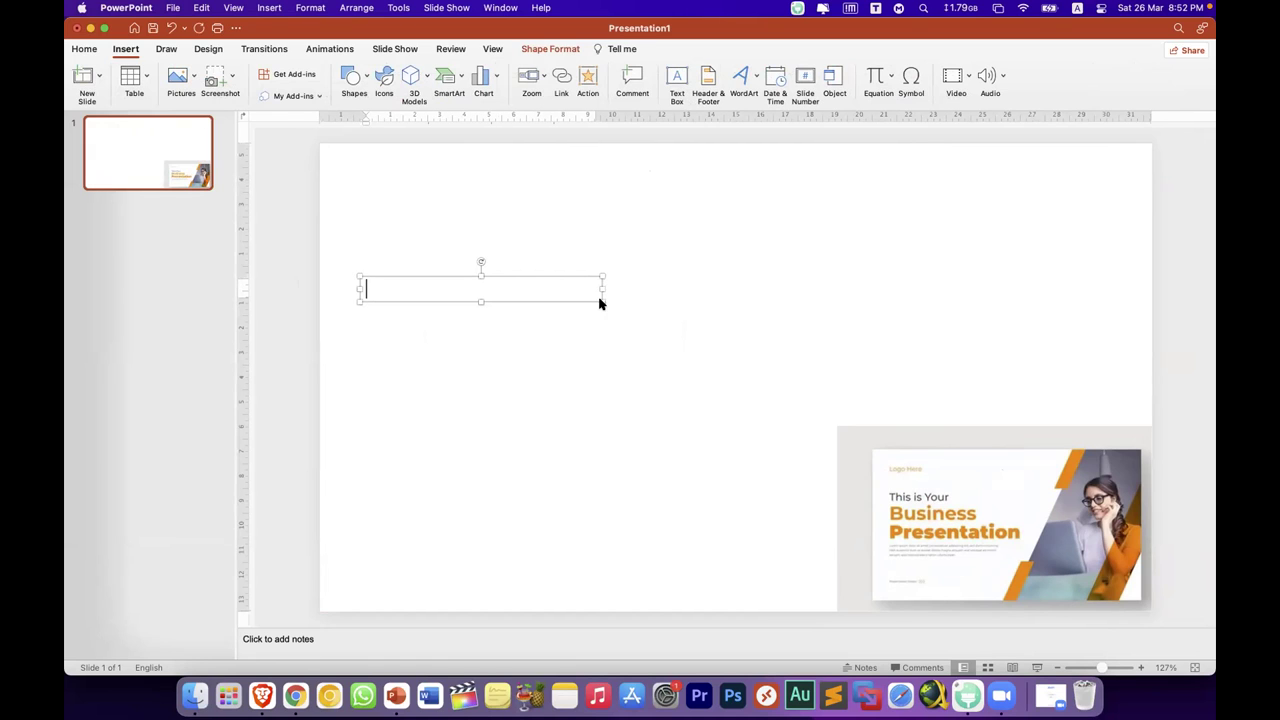
pyautogui.write('R')
pyautogui.write('Th')
pyautogui.write('s is Yo')
pyautogui.write('ur')
pyautogui.press('super+a')
pyautogui.click(594, 328)
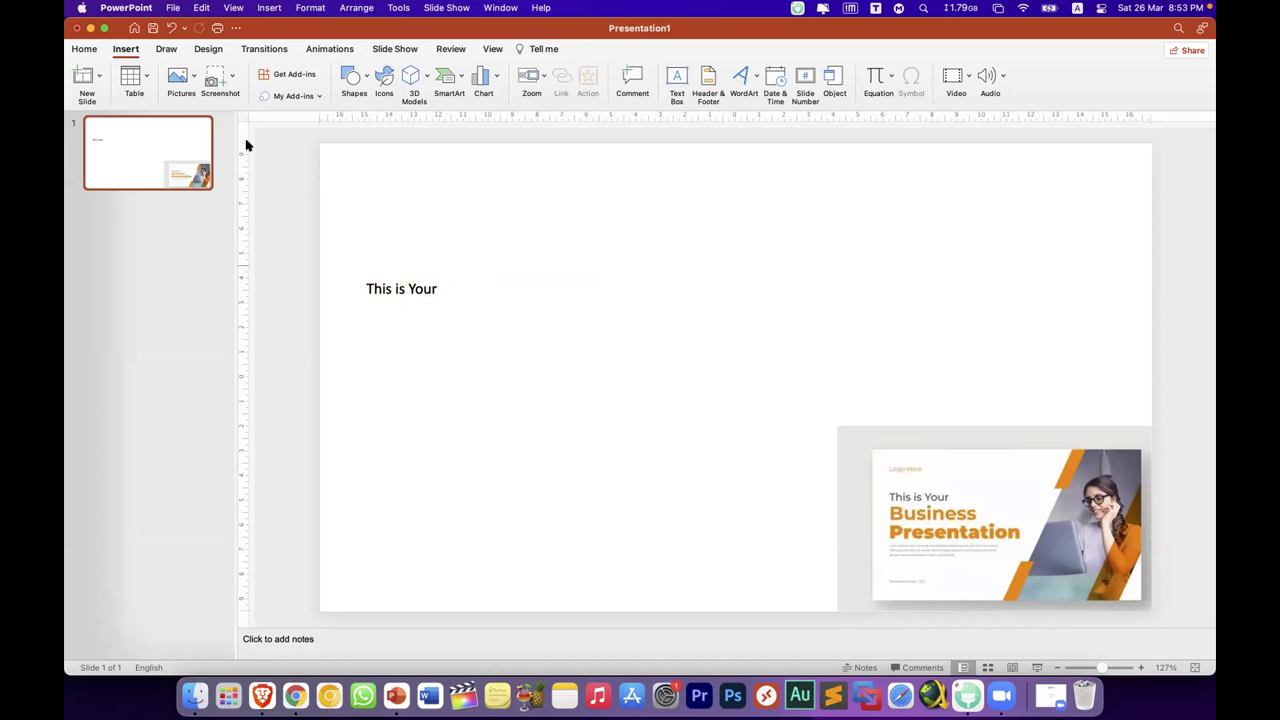
# Step: Add a second text box below with 'Business' and 'Presentation' on two lines
pyautogui.click(678, 78)
pyautogui.moveTo(368, 311)
pyautogui.mouseDown()
pyautogui.moveTo(546, 397)
pyautogui.moveTo(628, 392)
pyautogui.mouseUp()
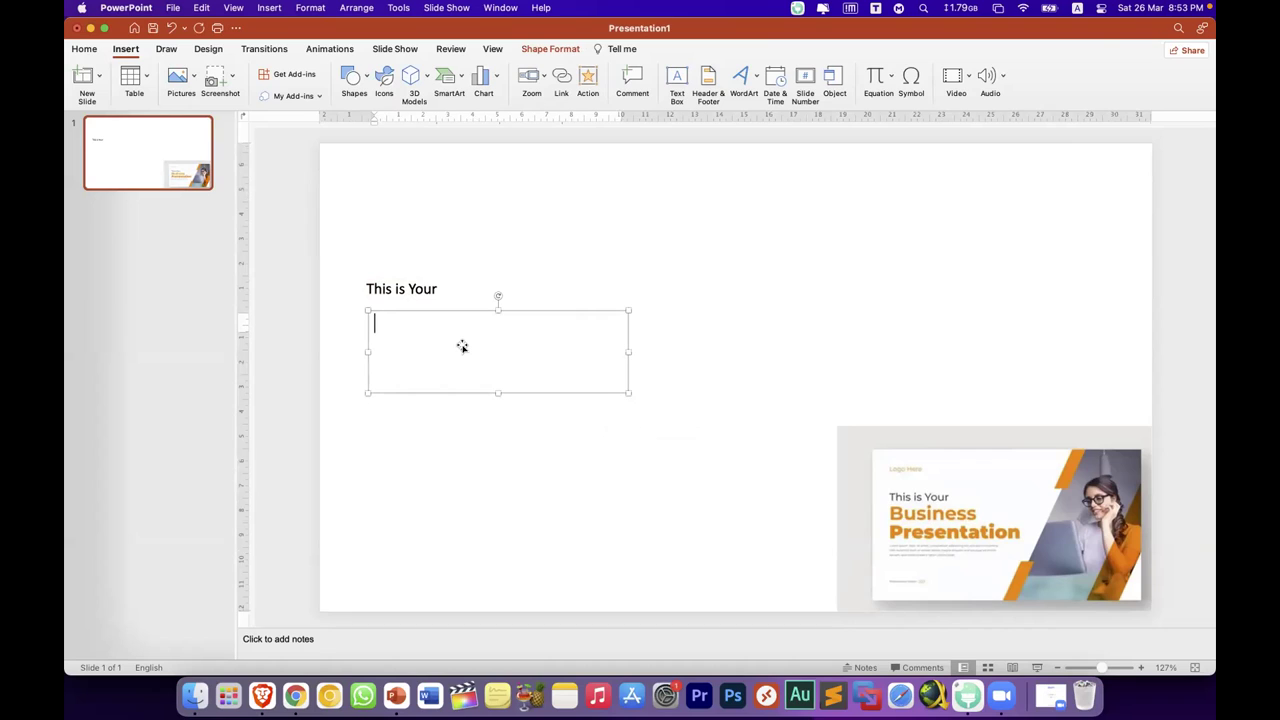
pyautogui.write('B')
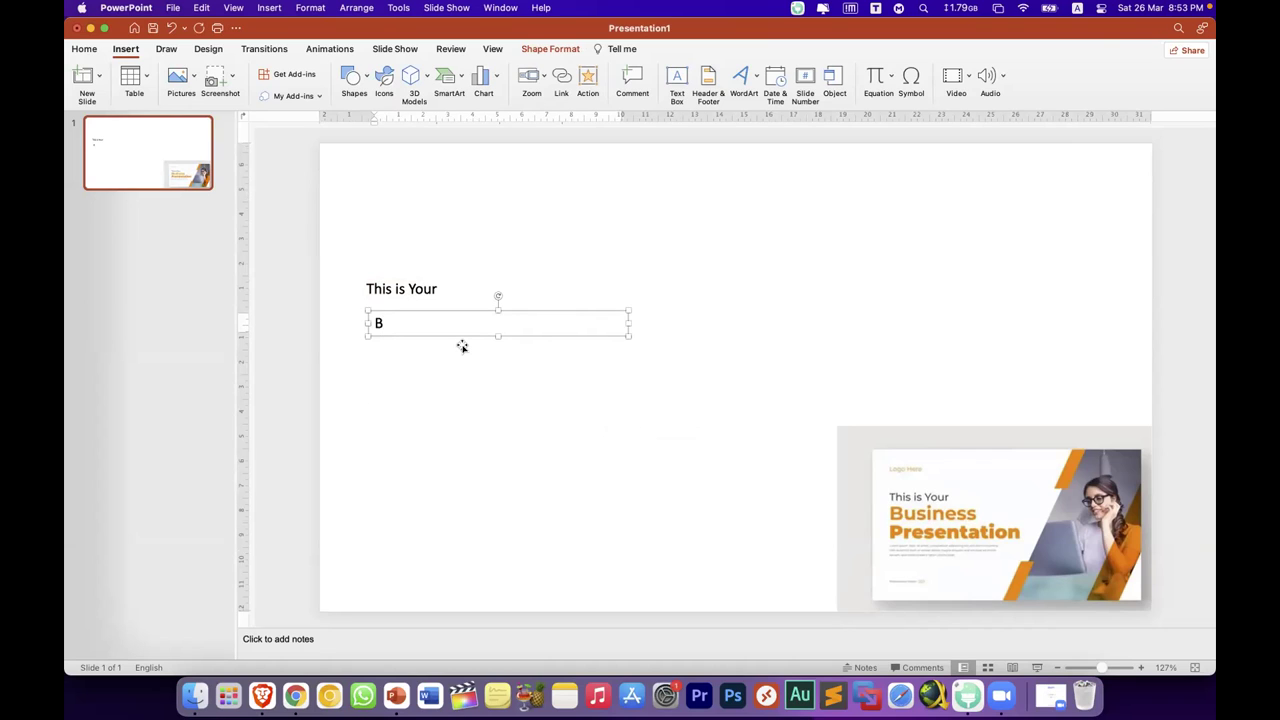
pyautogui.write('usiness')
pyautogui.press('Return')
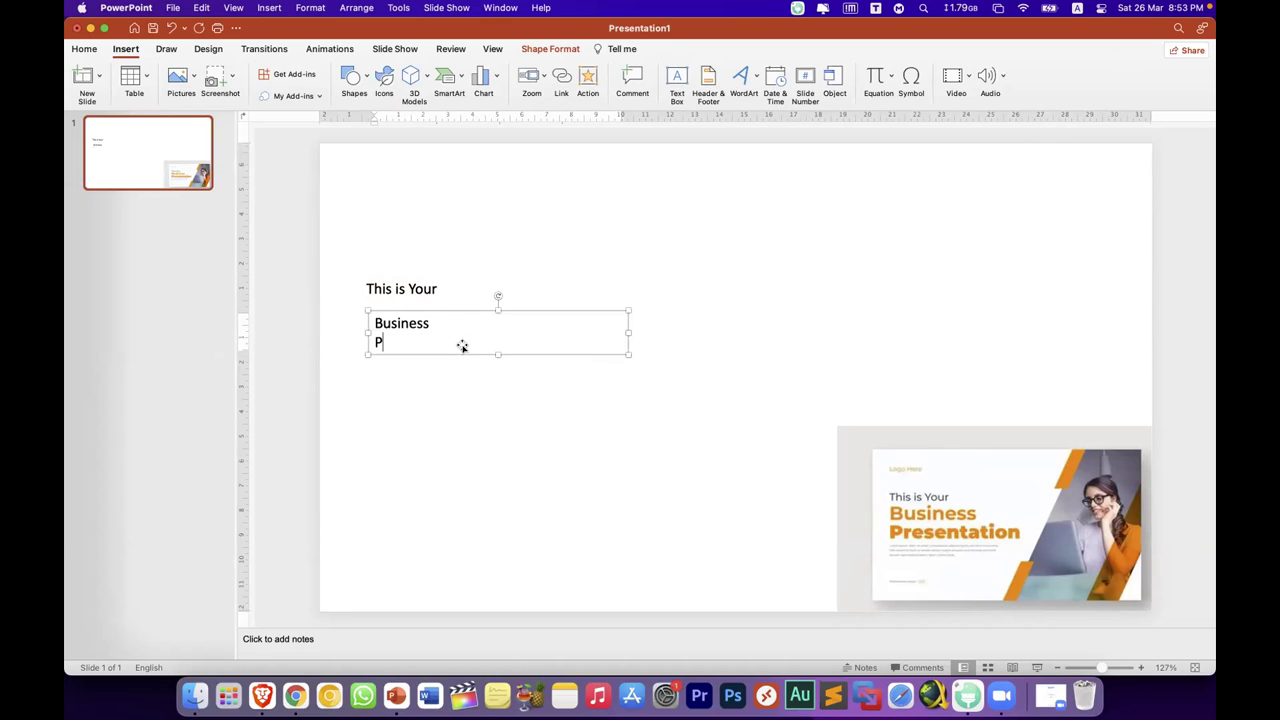
pyautogui.write('esen')
pyautogui.write('tat')
pyautogui.click(459, 350)
# Step: Search 'lorem' in Brave and copy the first lipsum.com paragraph for PowerPoint
pyautogui.click(434, 494)
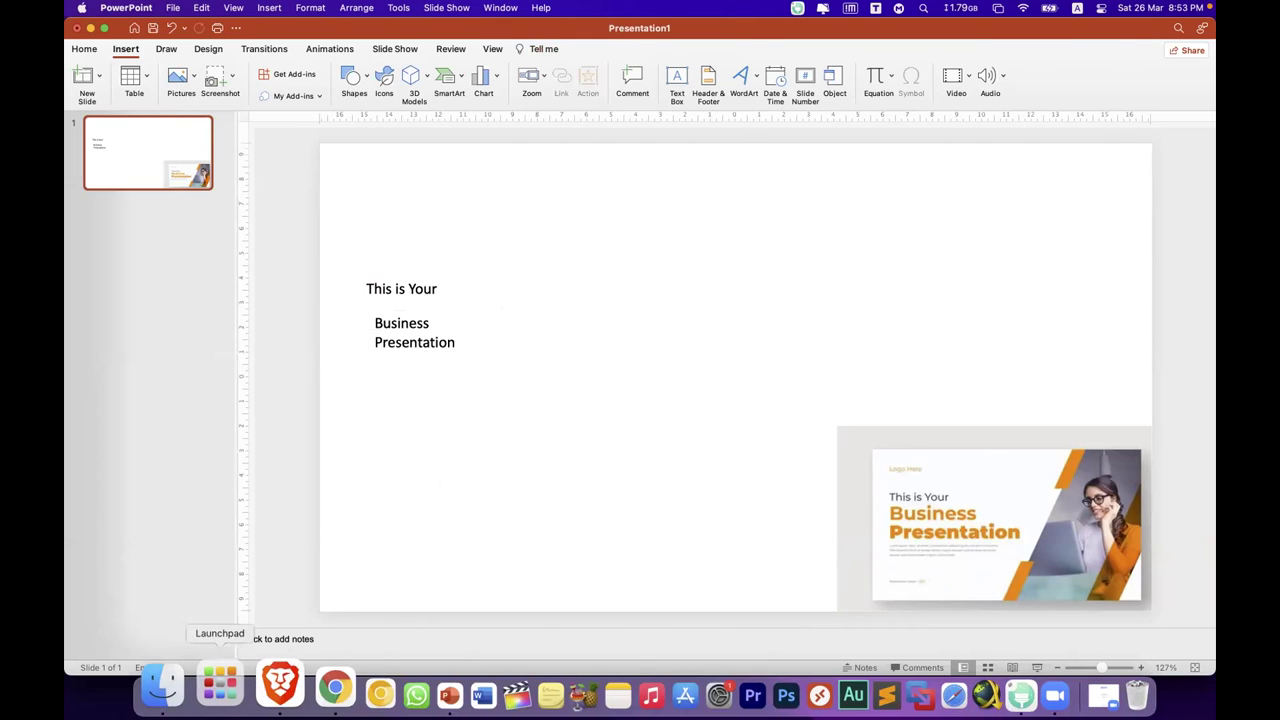
pyautogui.click(271, 683)
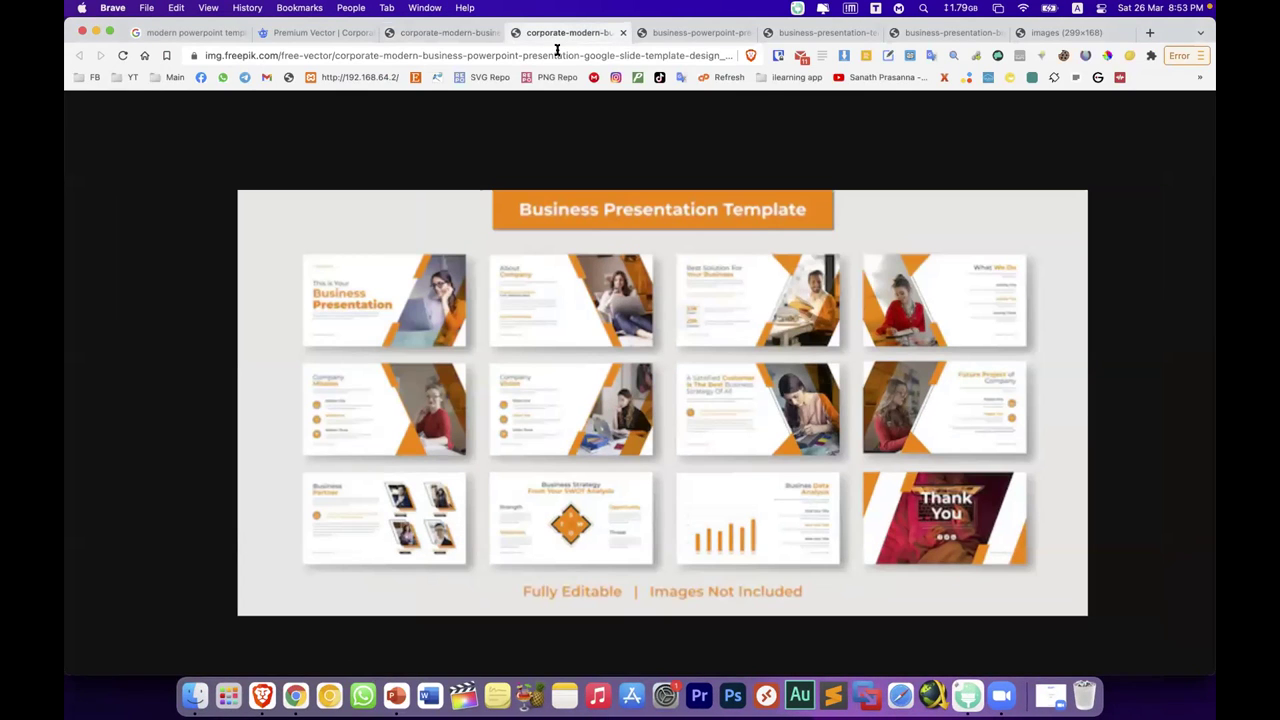
pyautogui.click(557, 53)
pyautogui.write('lorem')
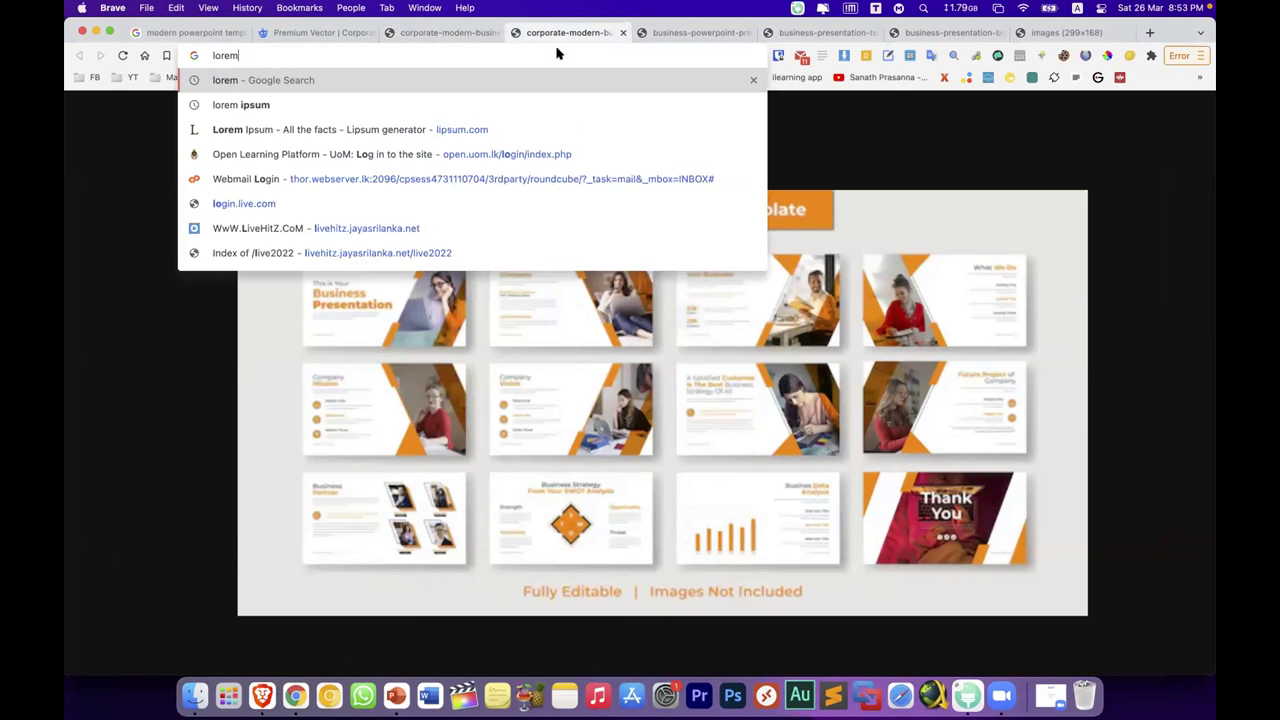
pyautogui.press('Return')
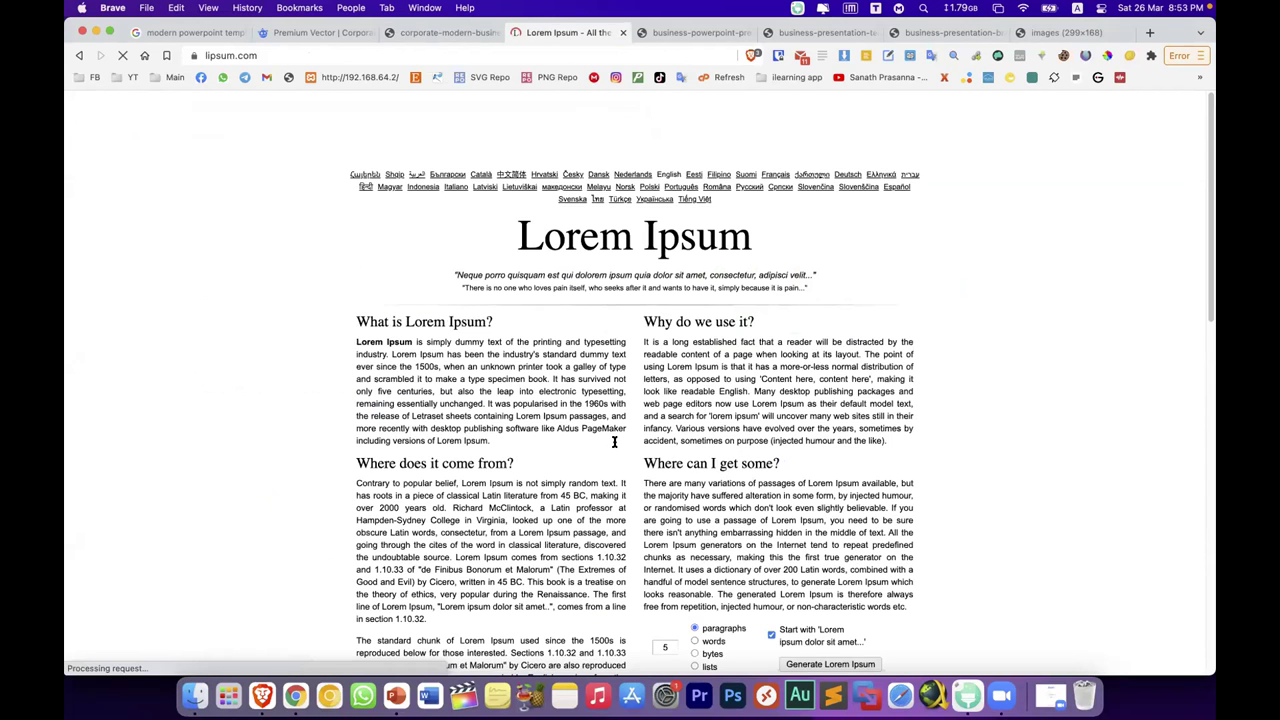
pyautogui.moveTo(622, 442); pyautogui.dragTo(355, 344)
pyautogui.press('super+c')
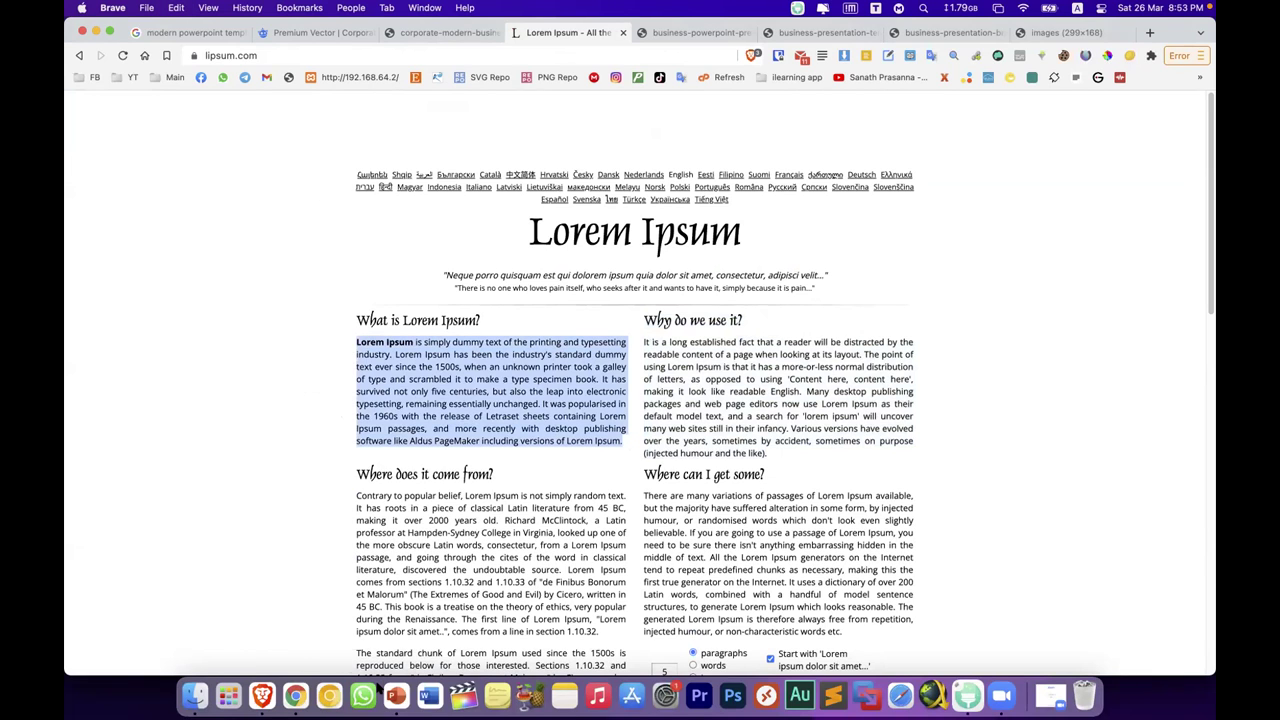
pyautogui.click(398, 690)
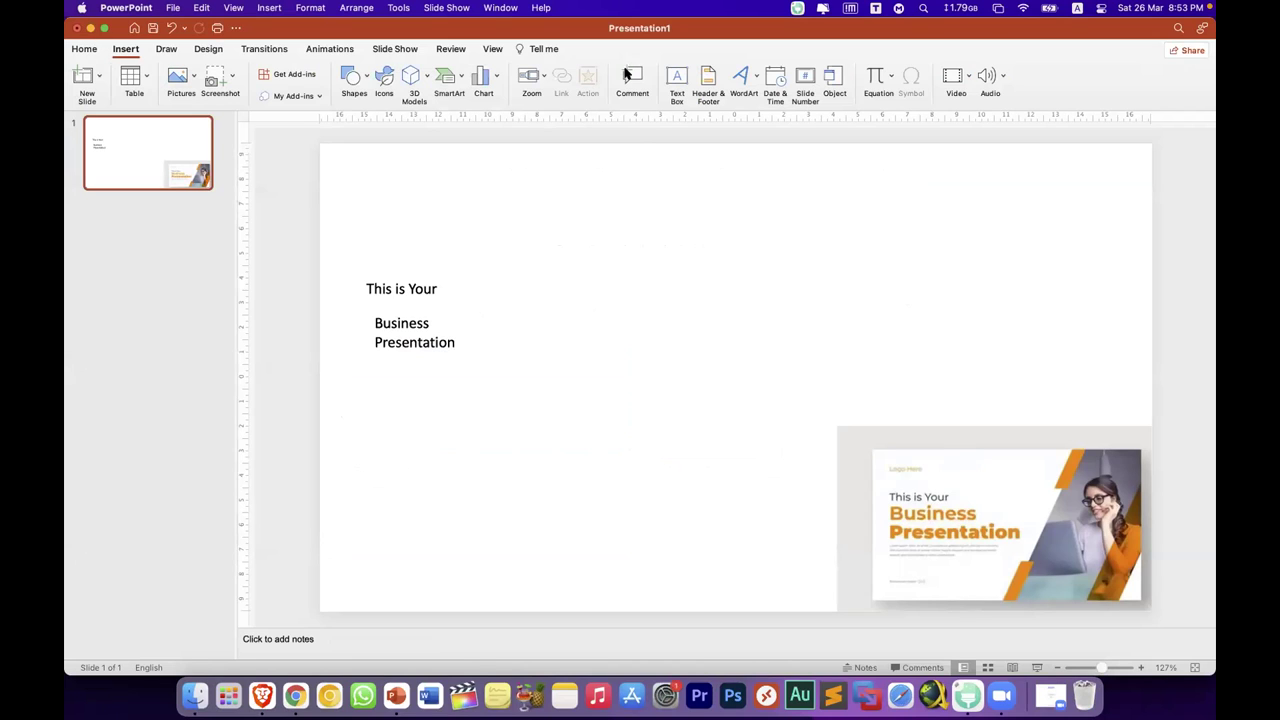
# Step: Paste the Lorem Ipsum paragraph into a widened text box below 'Business Presentation'
pyautogui.click(674, 76)
pyautogui.moveTo(384, 377); pyautogui.dragTo(706, 434)
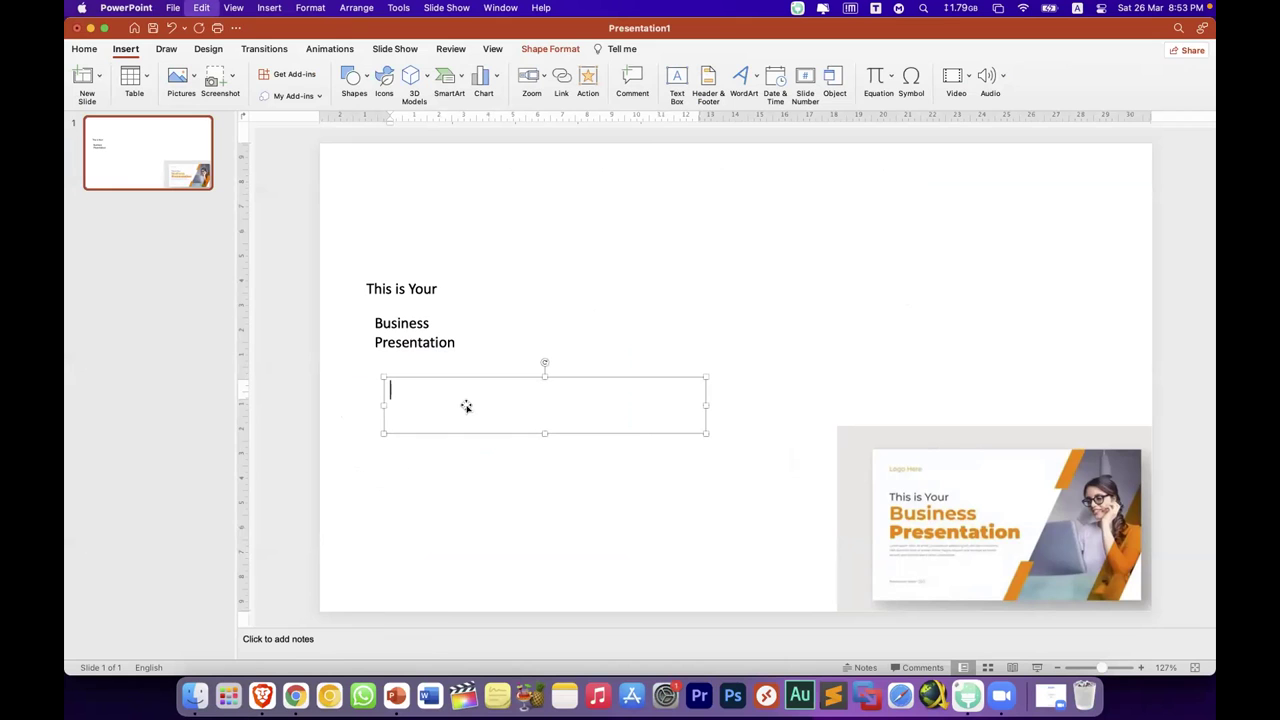
pyautogui.press('super+v')
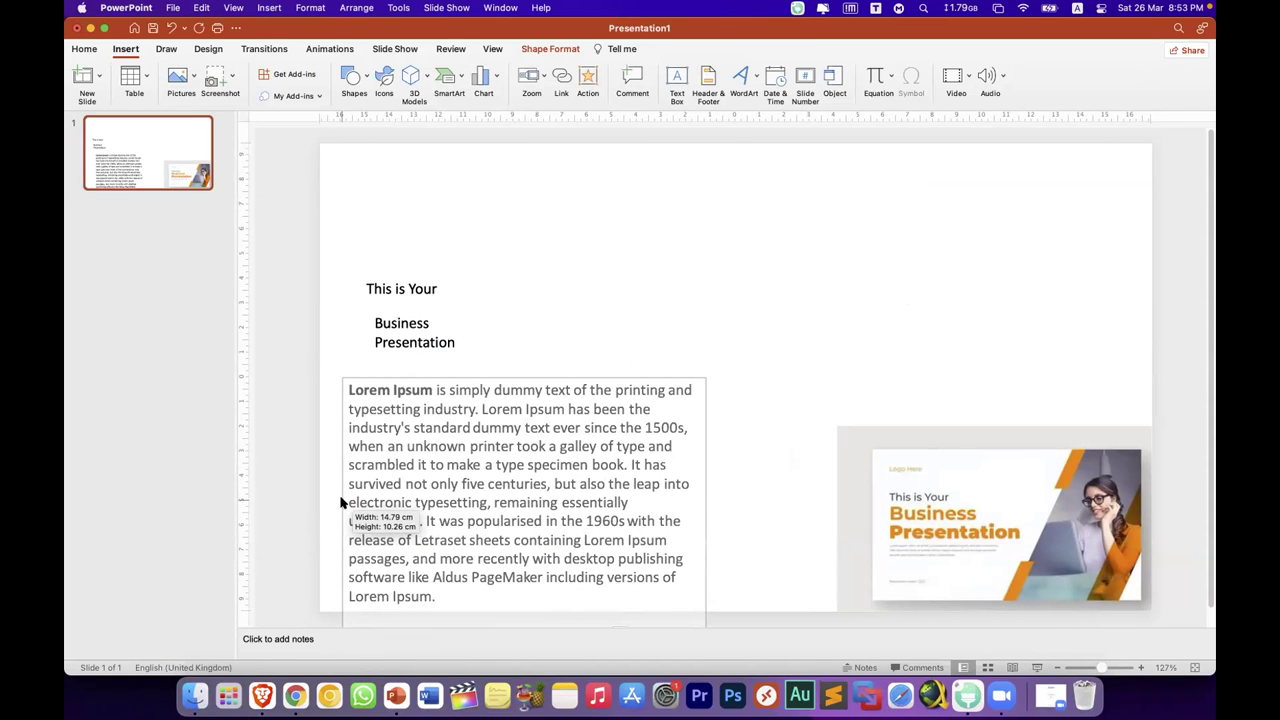
pyautogui.moveTo(375, 502); pyautogui.dragTo(342, 500)
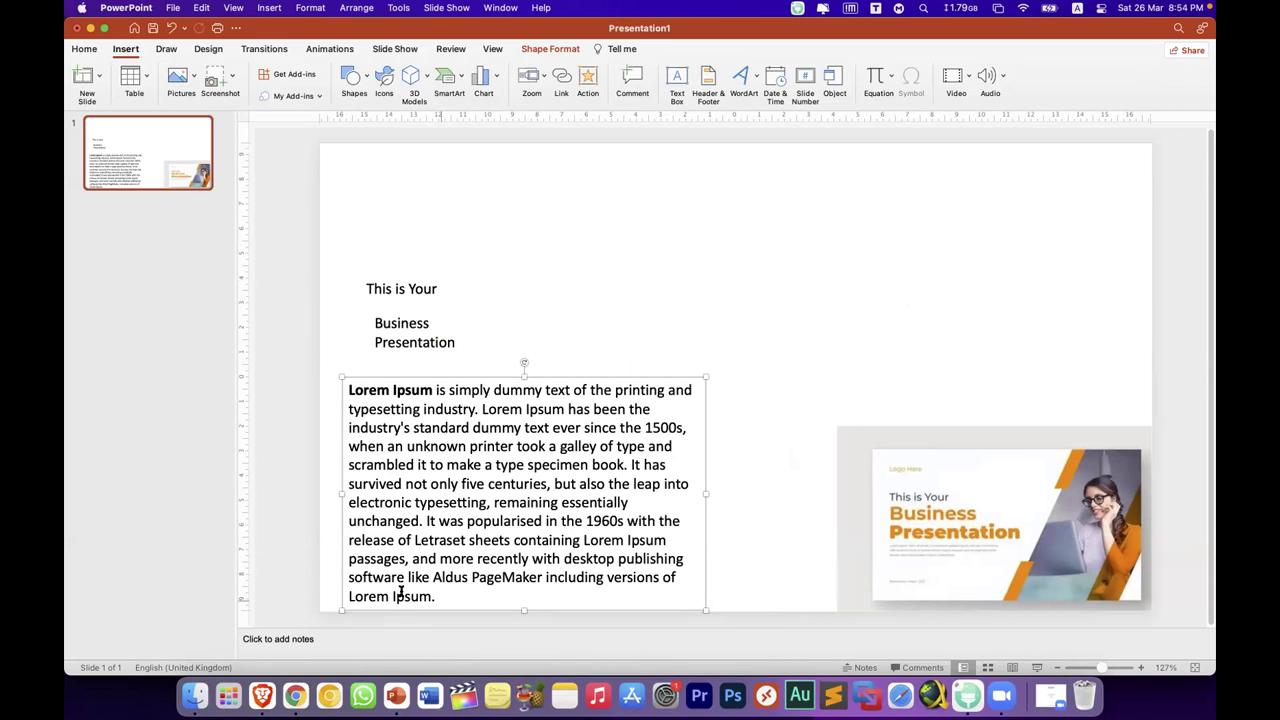
pyautogui.moveTo(436, 596); pyautogui.dragTo(347, 388)
pyautogui.press('BackSpace')
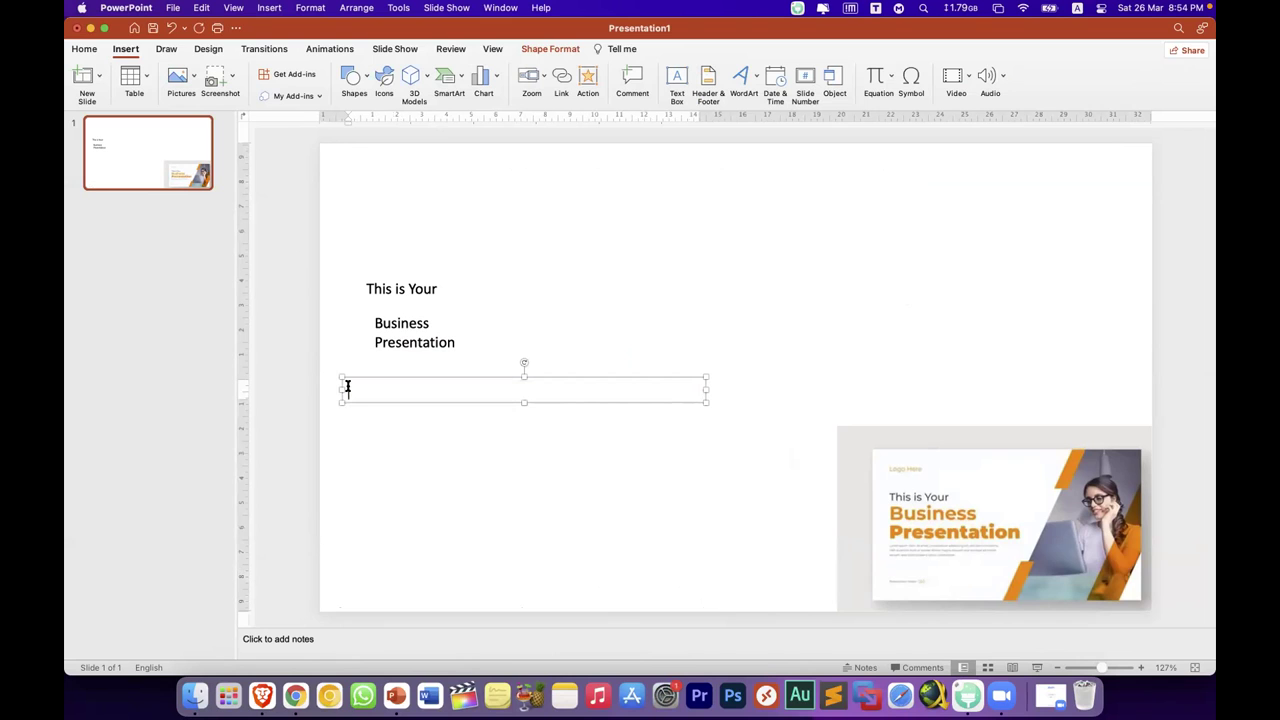
pyautogui.rightClick(347, 389)
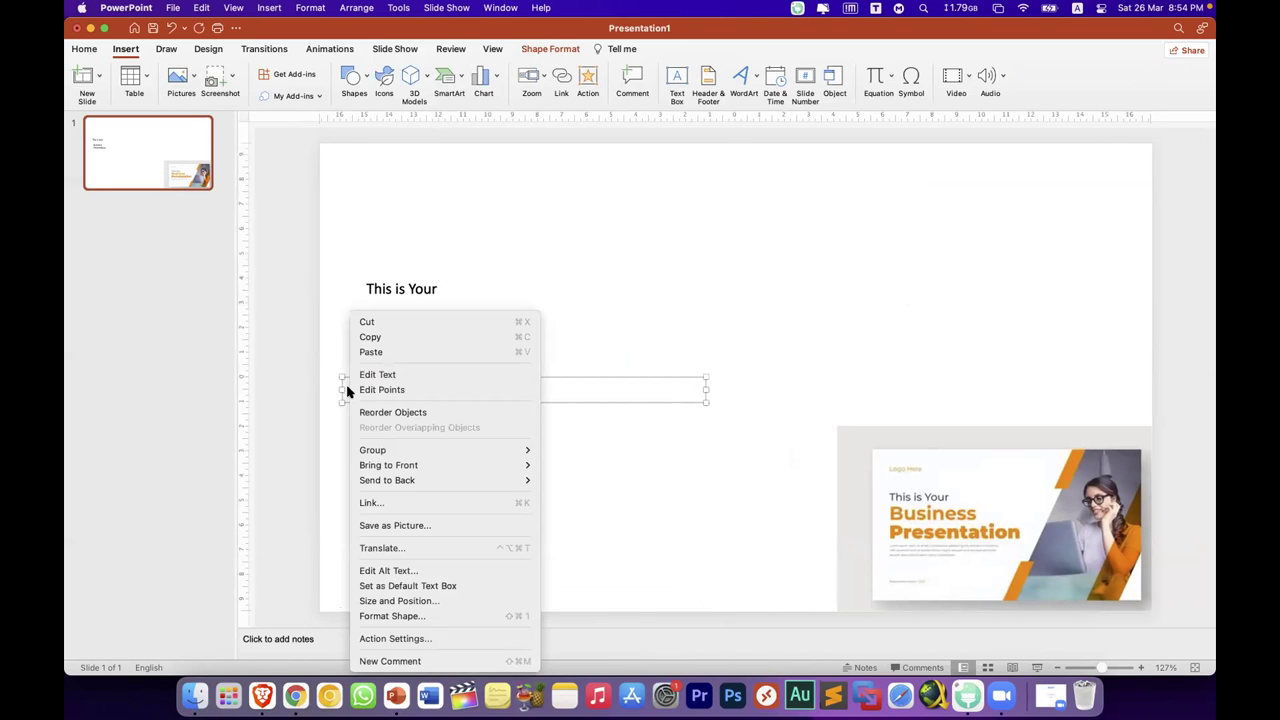
pyautogui.click(368, 352)
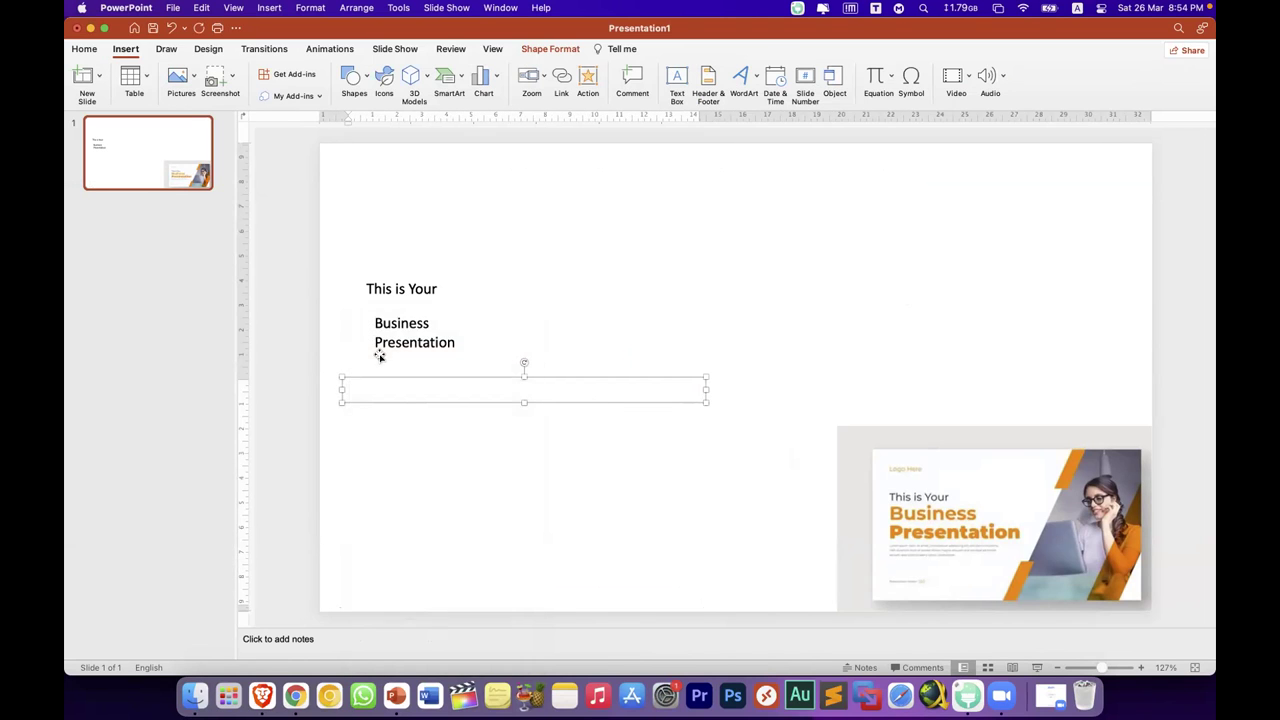
pyautogui.moveTo(466, 377); pyautogui.dragTo(479, 369)
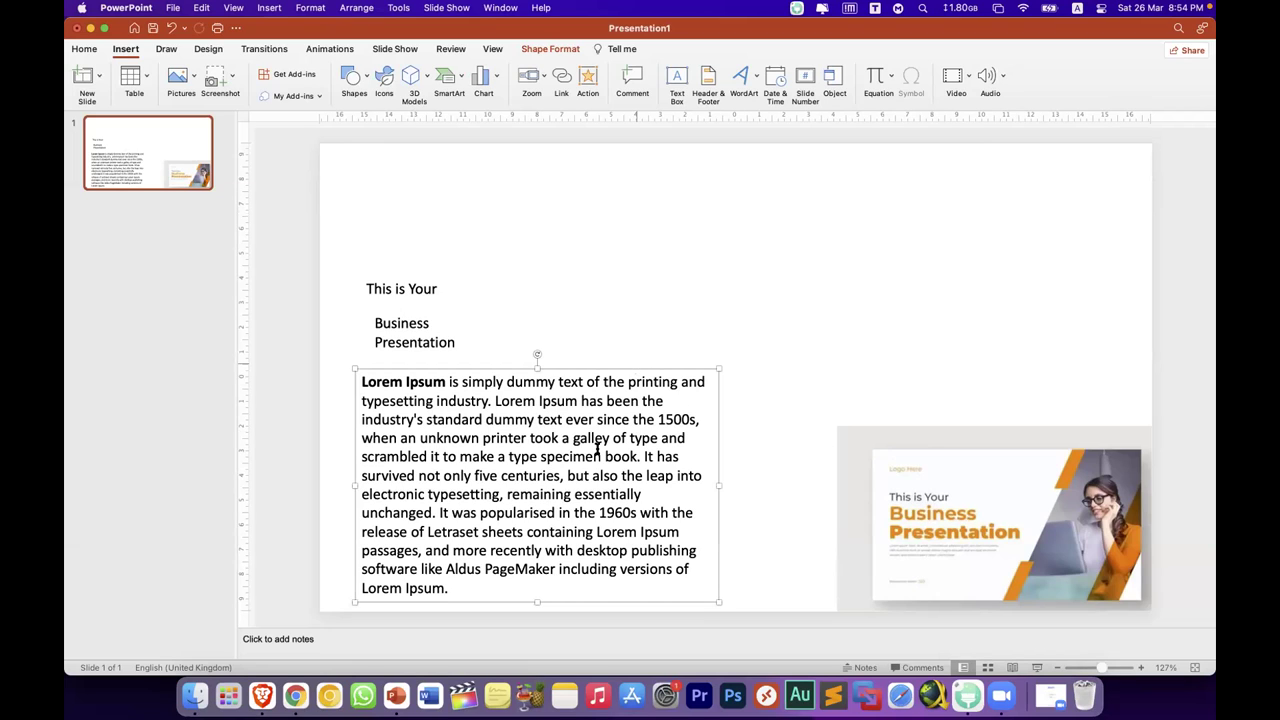
# Step: Enlarge the reference picture past the slide edge and select the 'This is Your' box
pyautogui.click(842, 430)
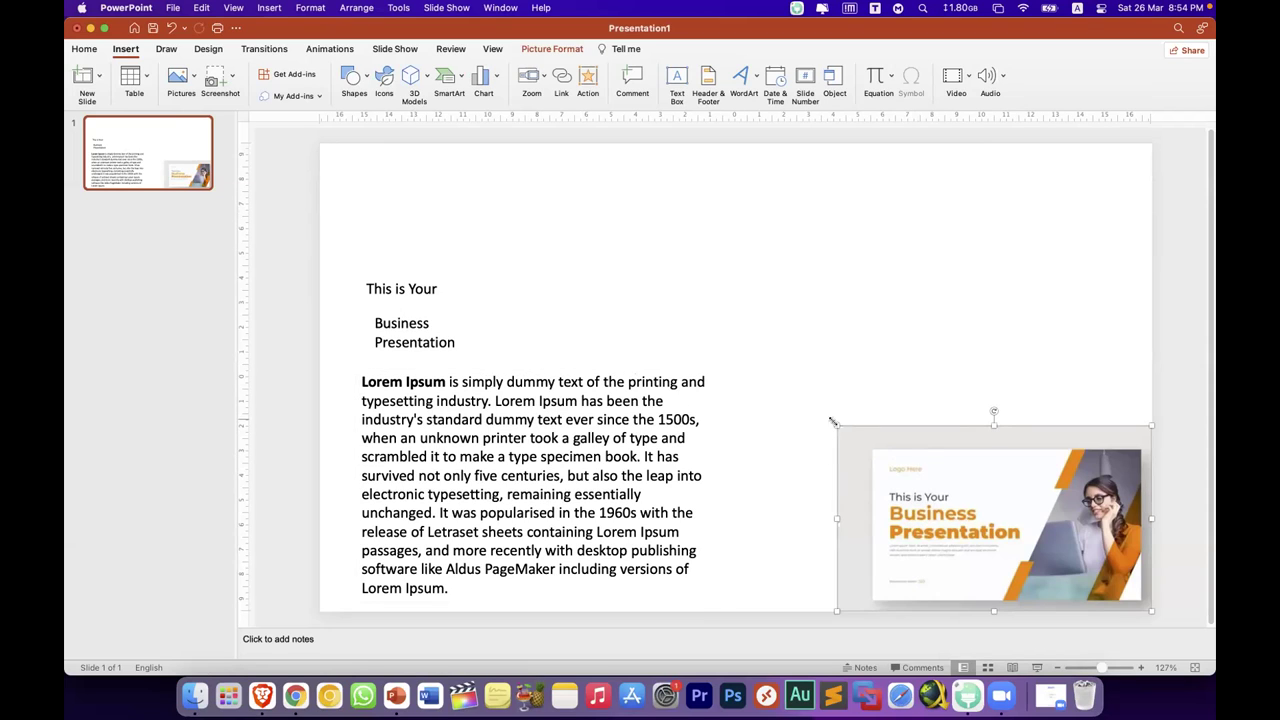
pyautogui.moveTo(837, 426); pyautogui.dragTo(922, 382)
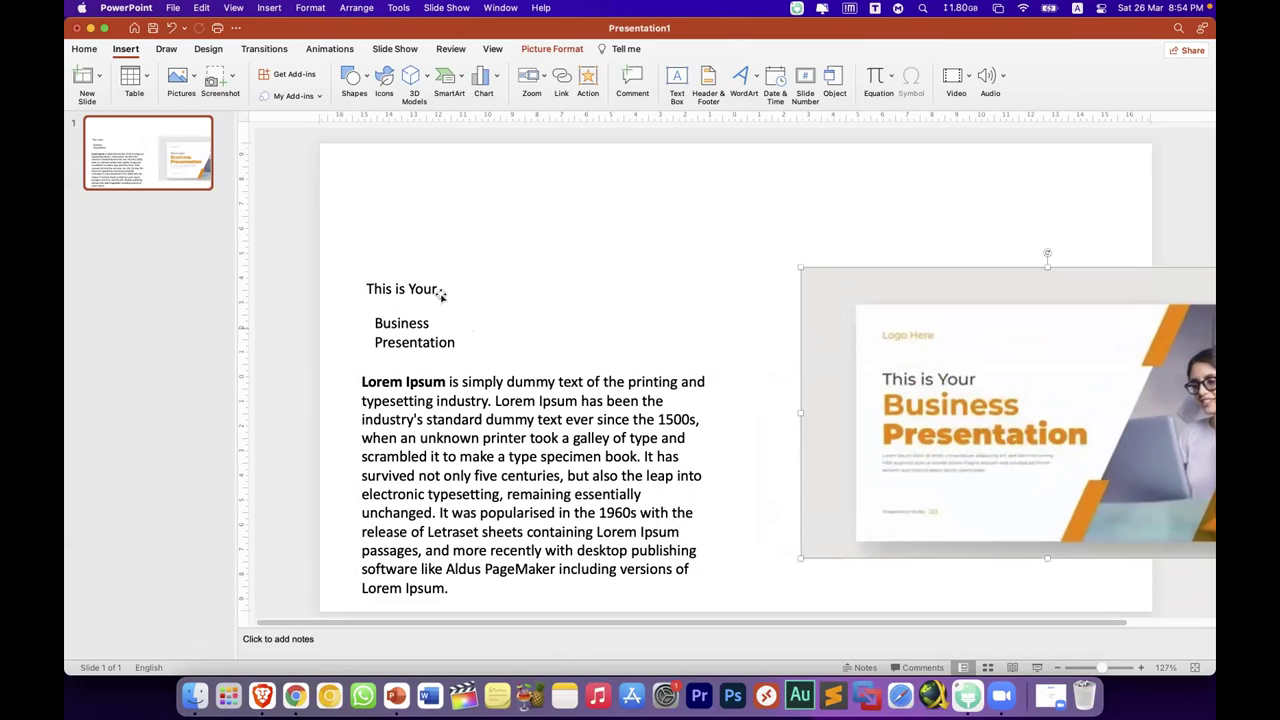
pyautogui.click(411, 280)
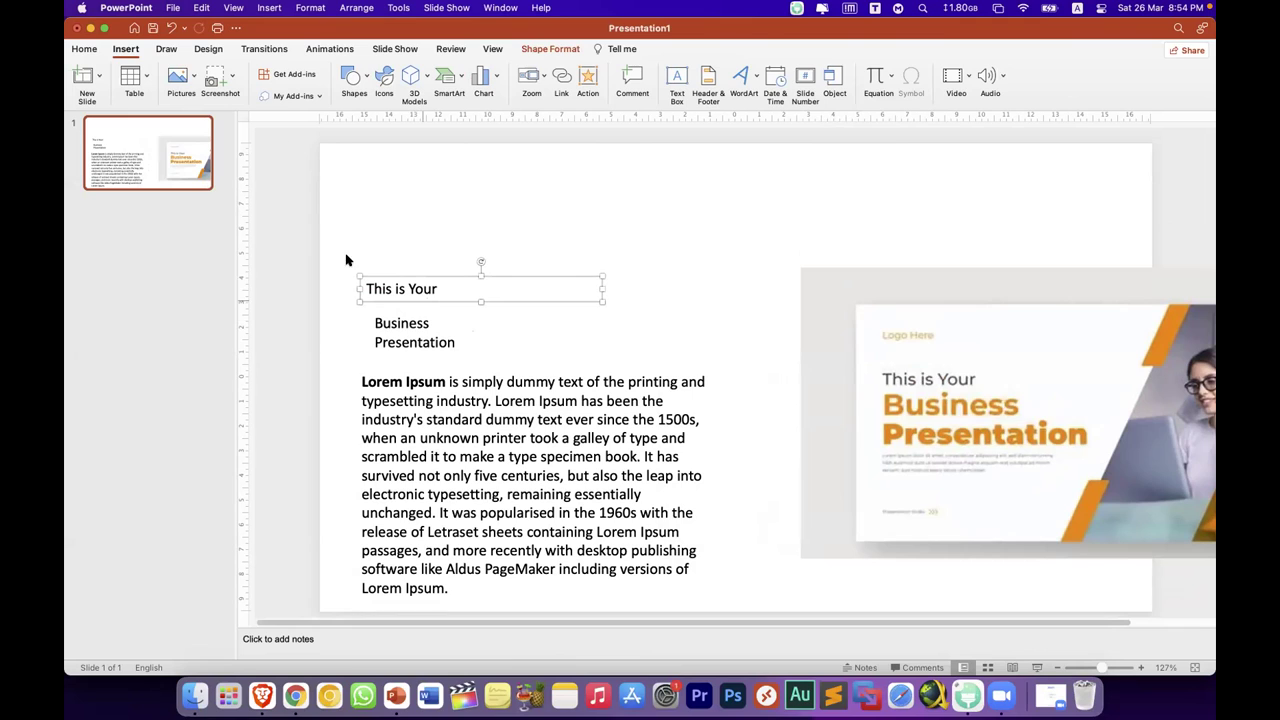
# Step: Enlarge 'This is Your' to 44 pt and move it up slightly
pyautogui.click(86, 49)
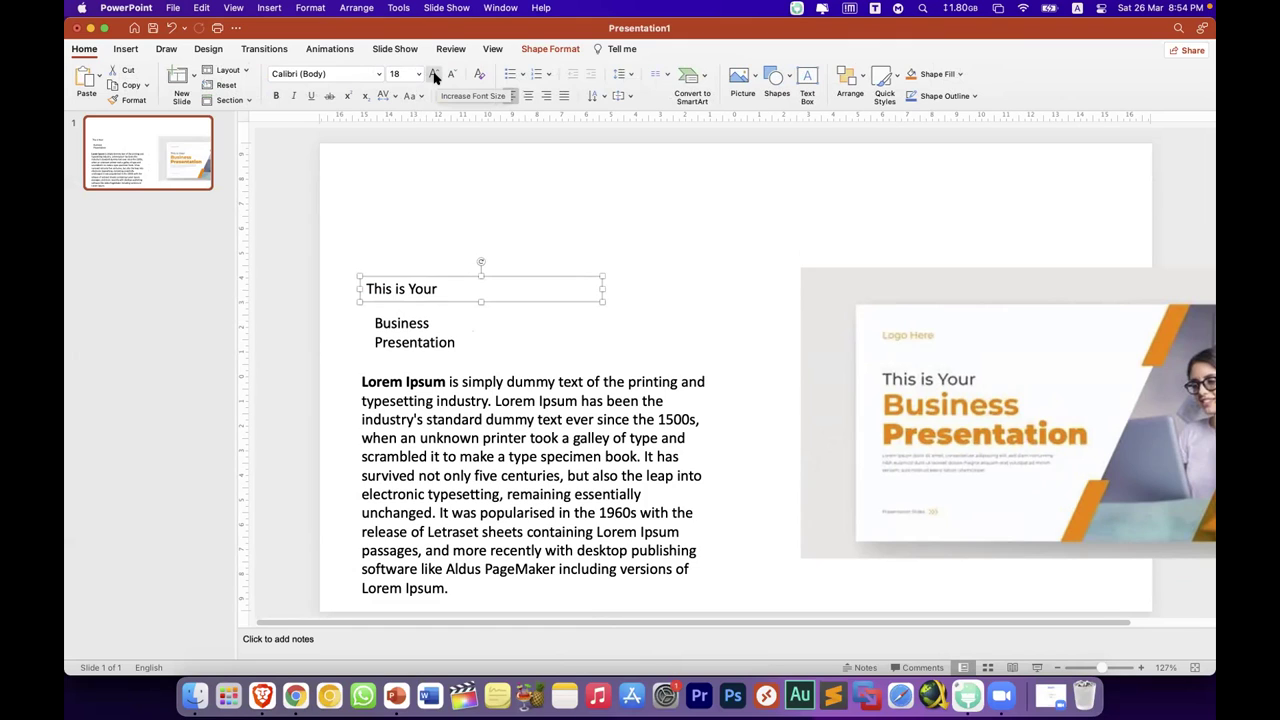
pyautogui.click(434, 76)
pyautogui.click(434, 76)
pyautogui.click(434, 76)
pyautogui.click(434, 76)
pyautogui.click(434, 76)
pyautogui.click(434, 76)
pyautogui.click(434, 76)
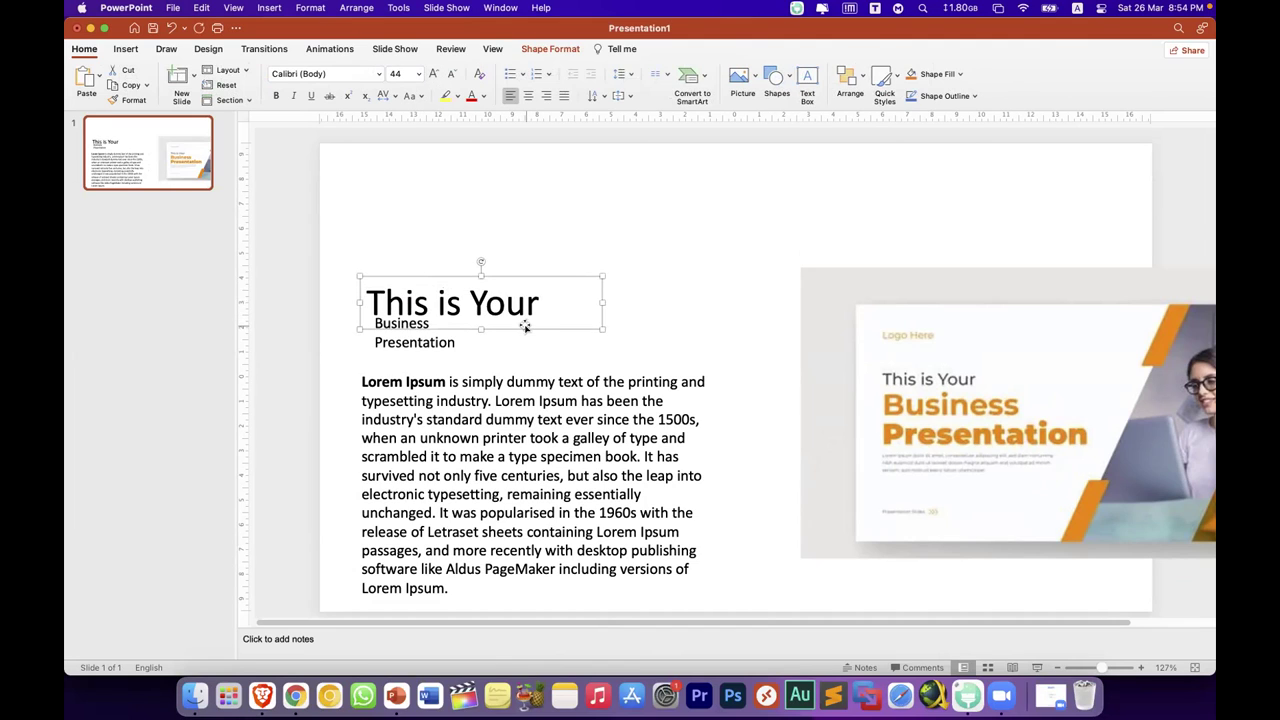
pyautogui.moveTo(525, 321); pyautogui.dragTo(527, 303)
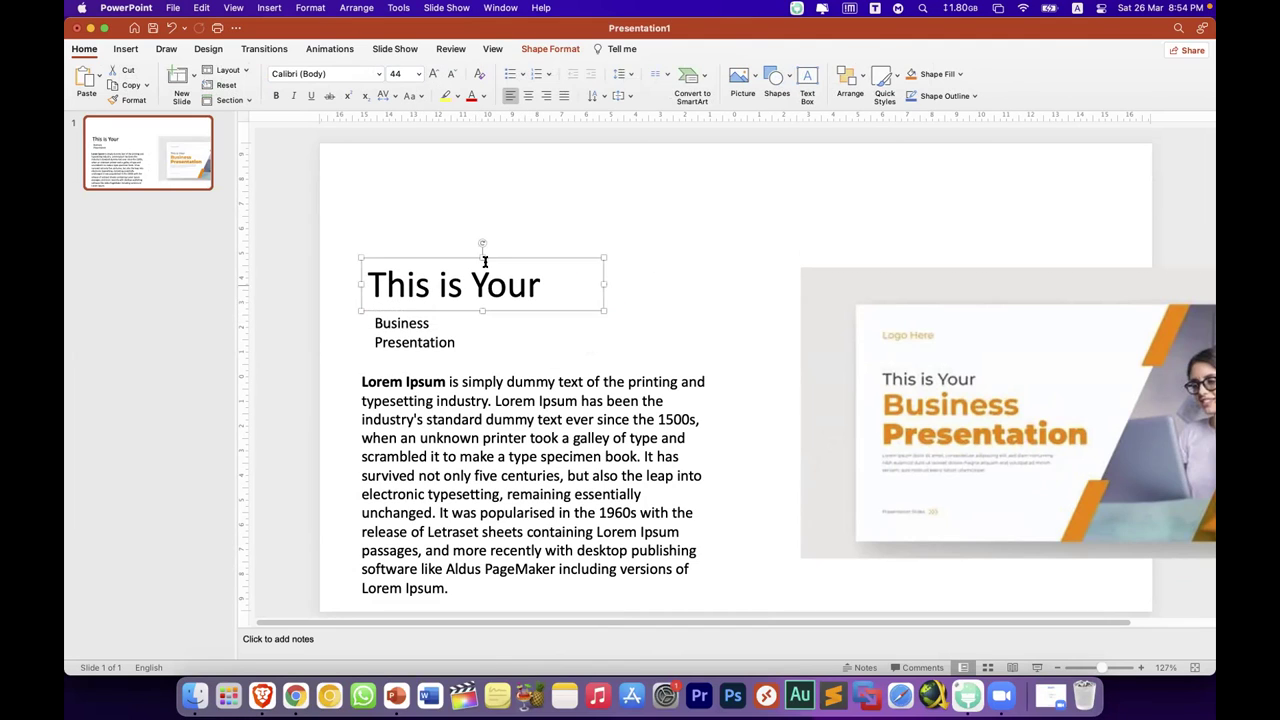
# Step: Set the 'This is Your' title in Gotham Light
pyautogui.click(380, 77)
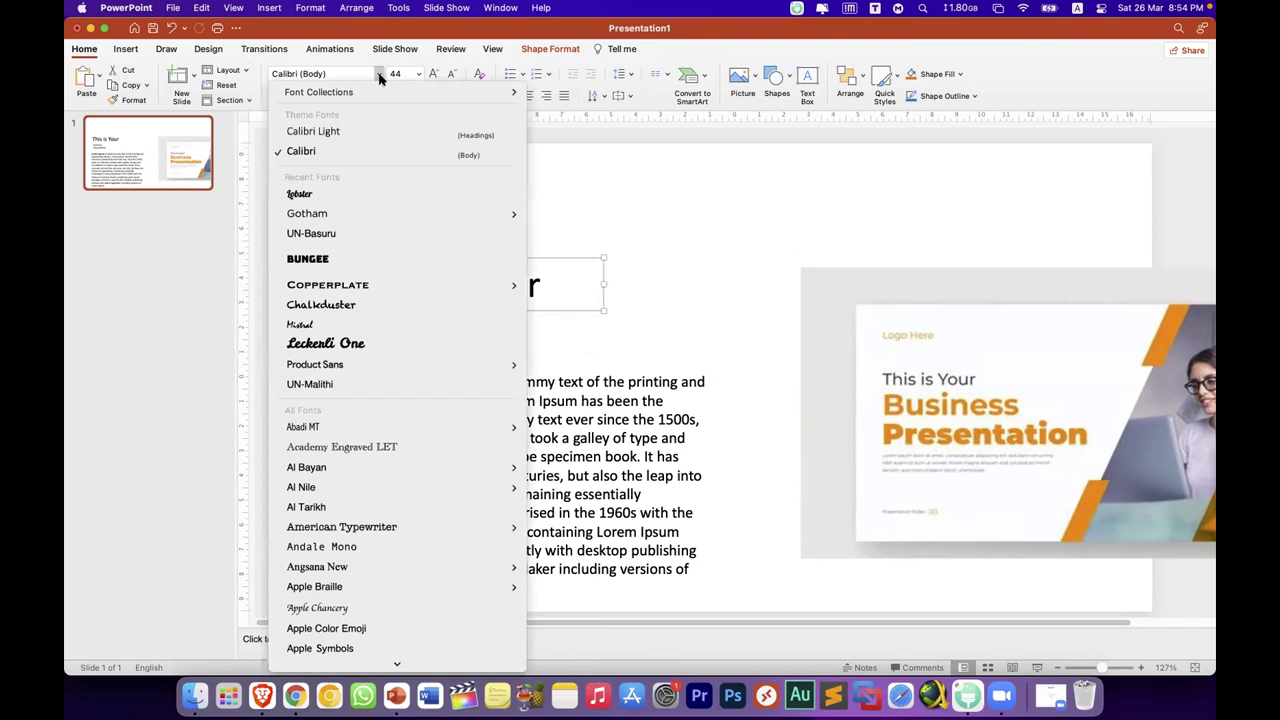
pyautogui.moveTo(507, 208)
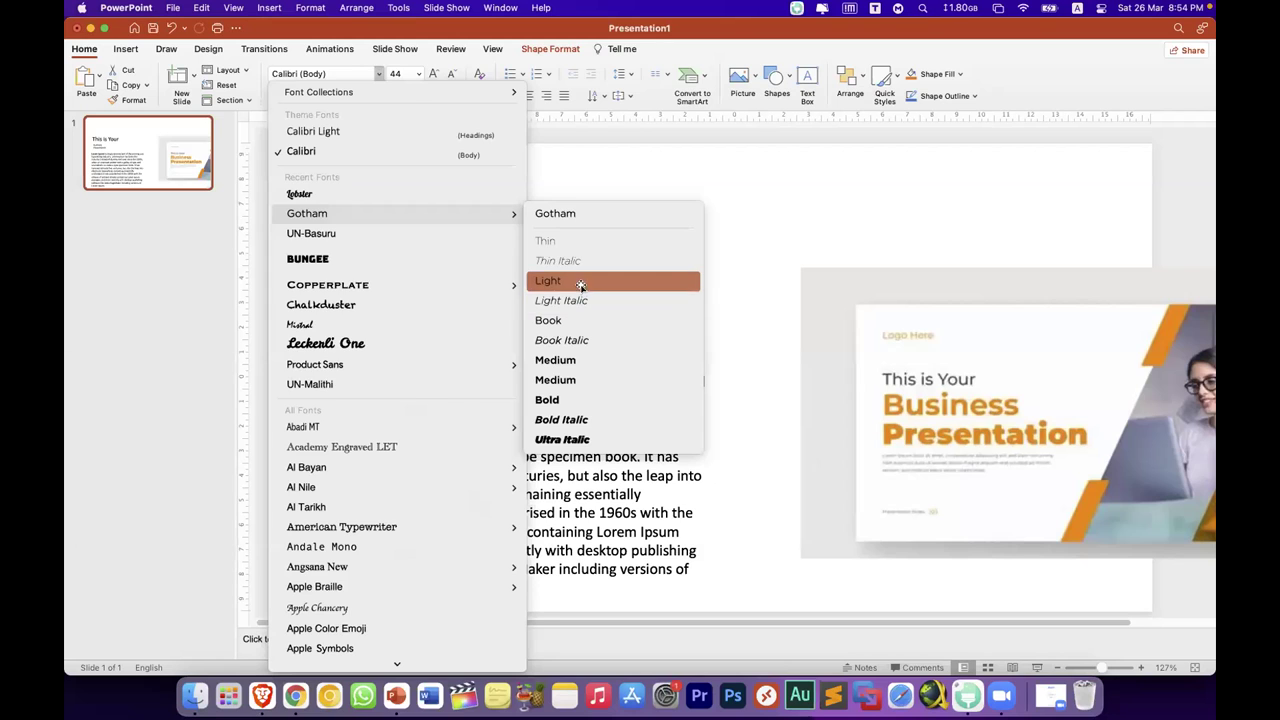
pyautogui.click(581, 284)
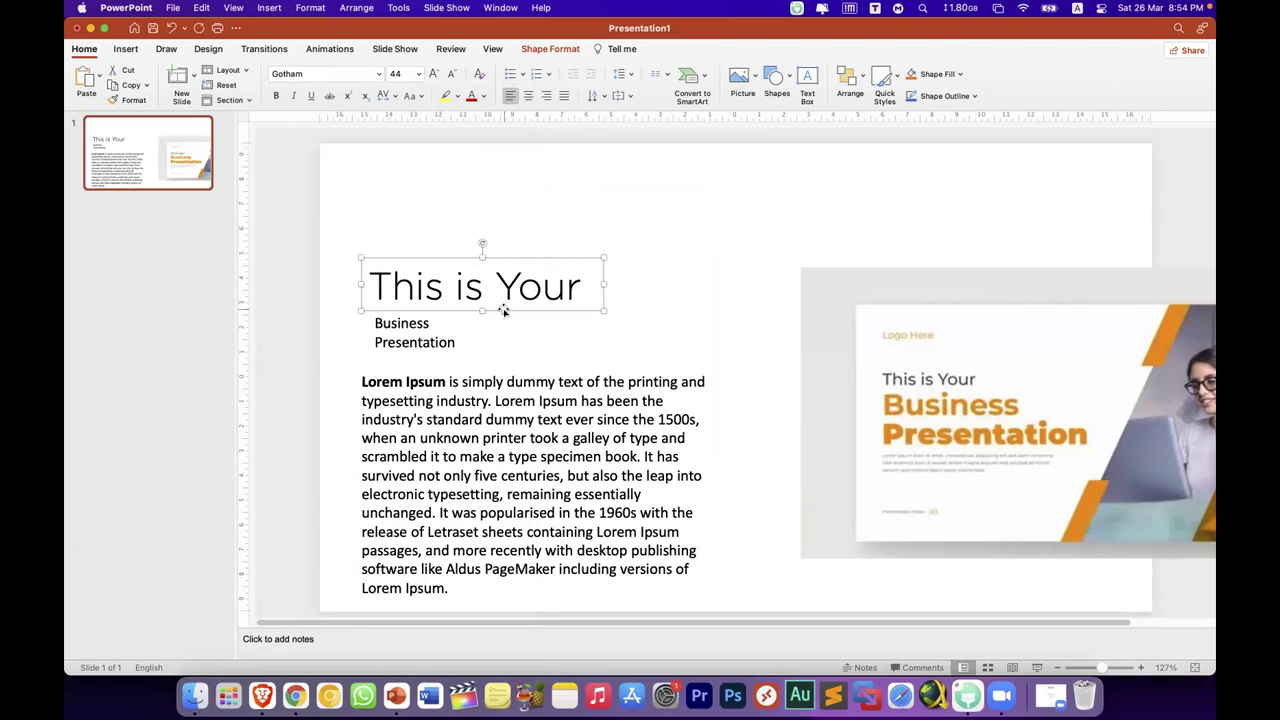
# Step: Colour the 'This is Your' title dark grey
pyautogui.click(483, 97)
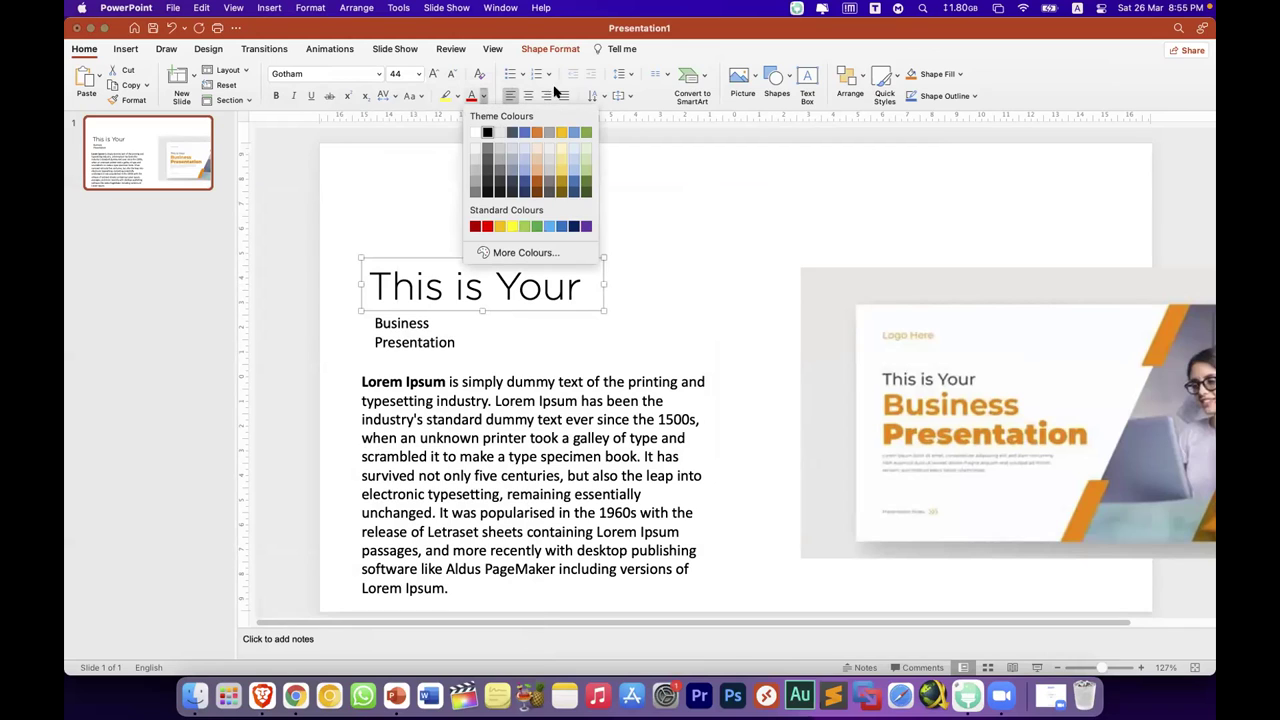
pyautogui.click(487, 180)
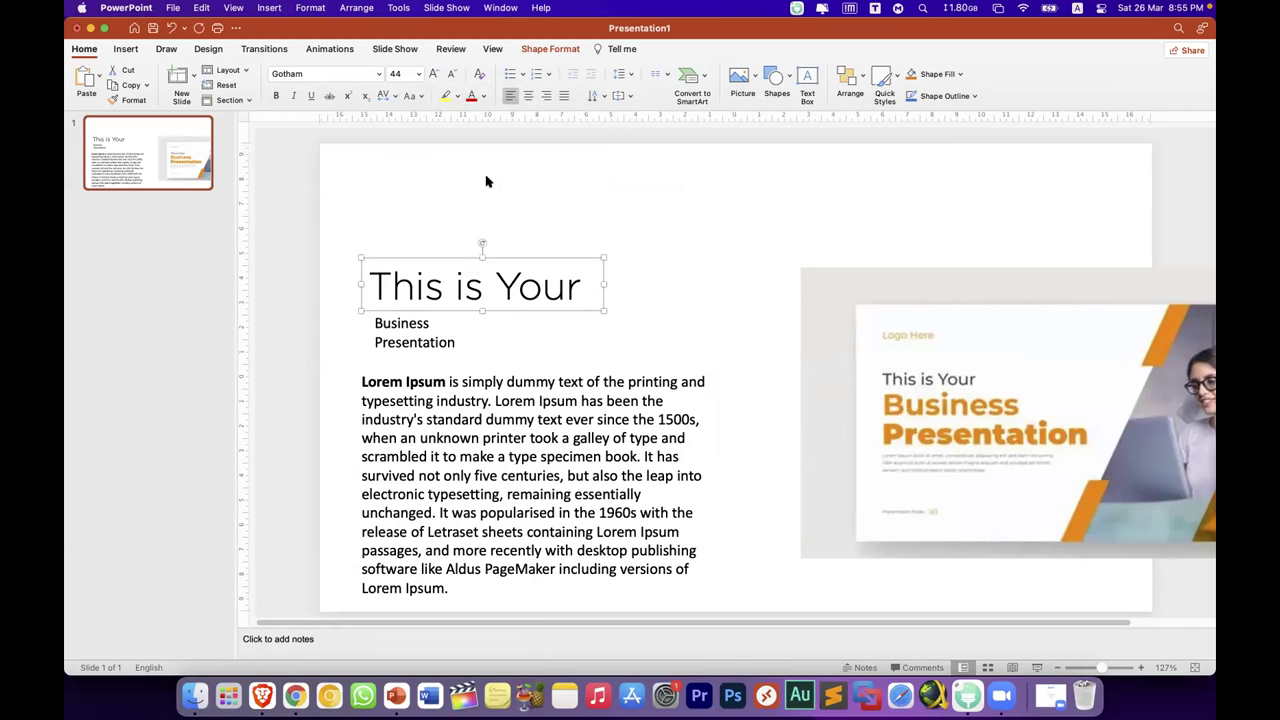
pyautogui.click(552, 205)
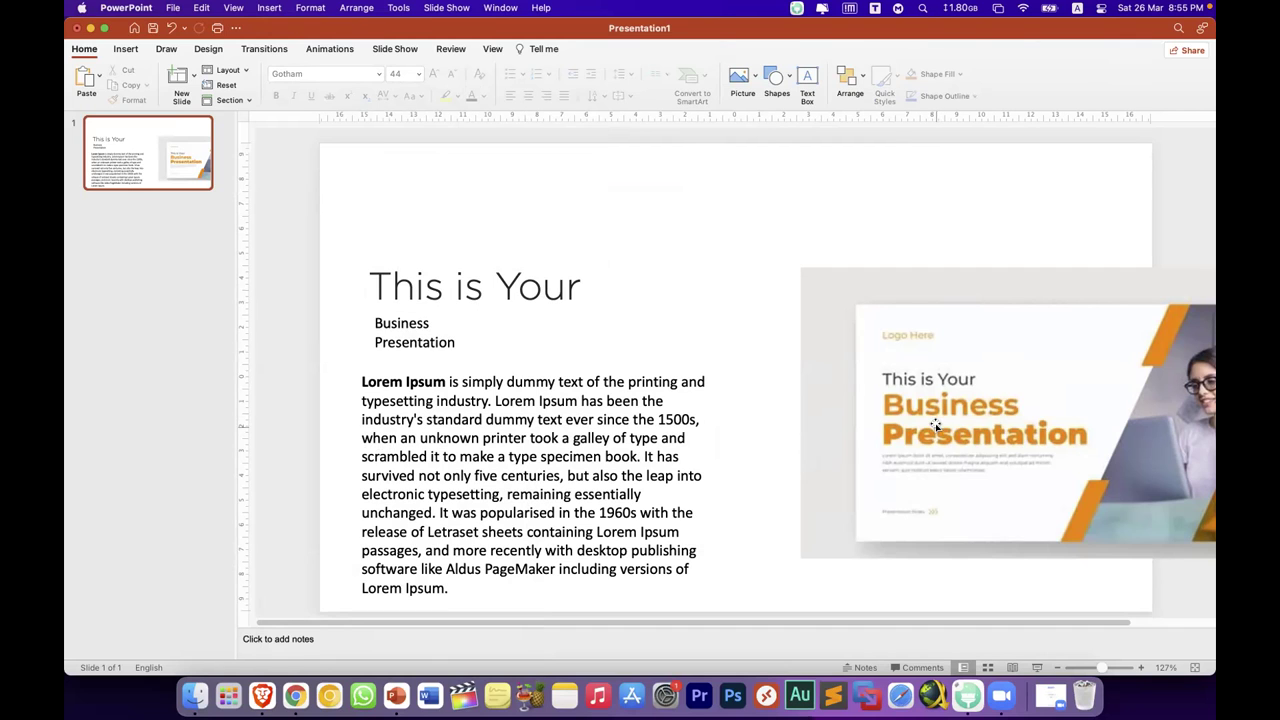
# Step: Move the Lorem Ipsum paragraph lower and select the 'Business Presentation' box
pyautogui.click(523, 375)
pyautogui.moveTo(523, 362)
pyautogui.mouseDown()
pyautogui.moveTo(507, 532)
pyautogui.moveTo(643, 566)
pyautogui.mouseUp()
pyautogui.click(409, 342)
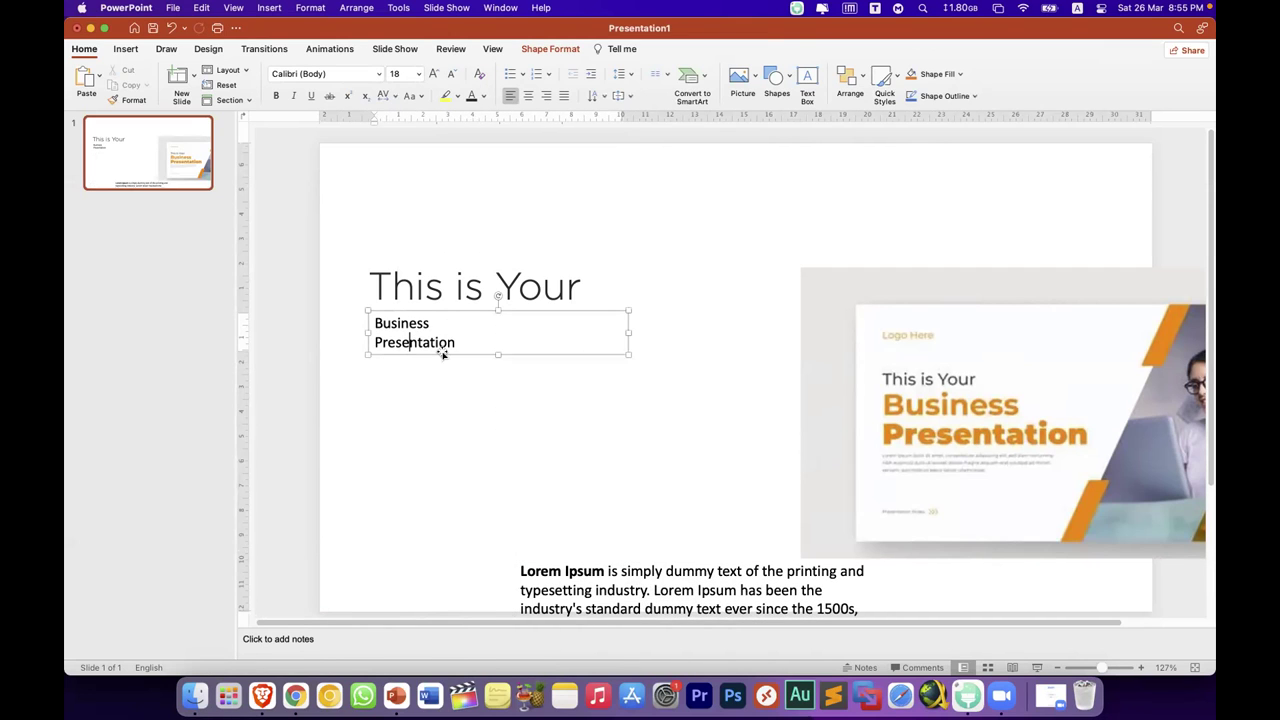
pyautogui.click(441, 355)
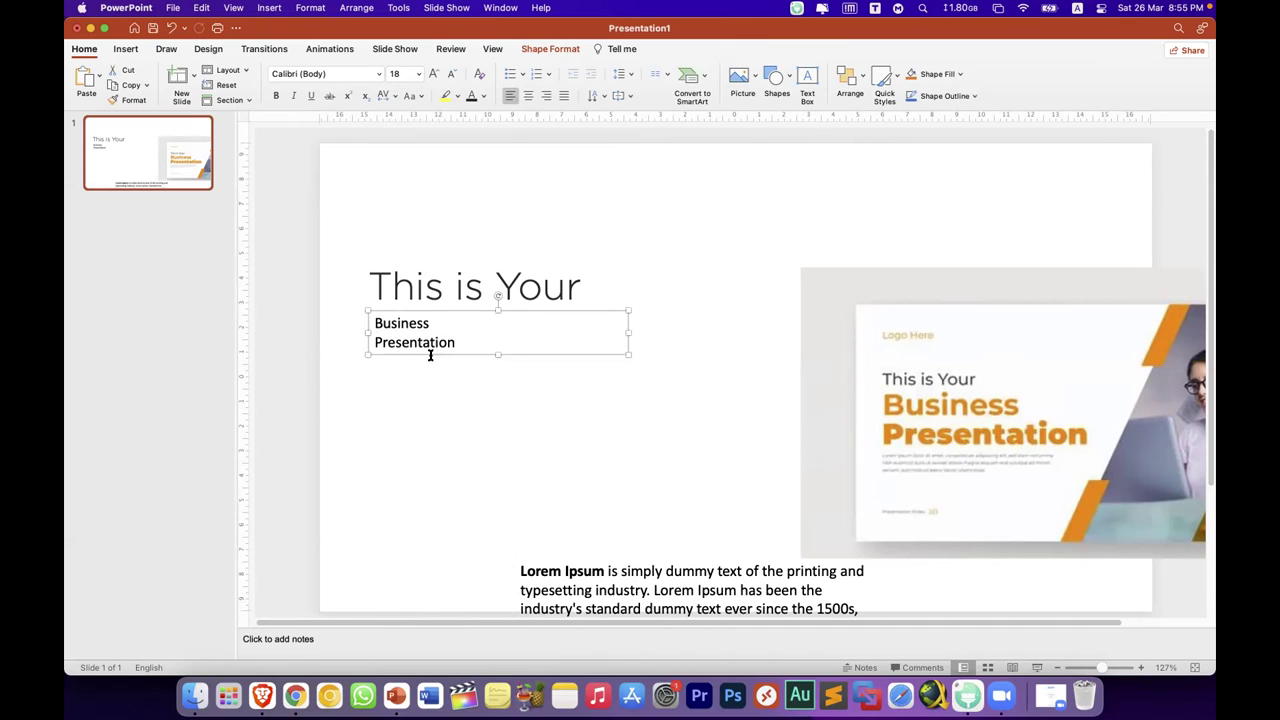
pyautogui.click(514, 363)
pyautogui.click(465, 344)
# Step: Enlarge 'Business Presentation' to 66 pt and widen its box so Presentation fits one line
pyautogui.click(432, 78)
pyautogui.click(432, 78)
pyautogui.click(432, 78)
pyautogui.click(432, 78)
pyautogui.click(432, 78)
pyautogui.click(432, 78)
pyautogui.click(432, 78)
pyautogui.click(432, 78)
pyautogui.click(432, 78)
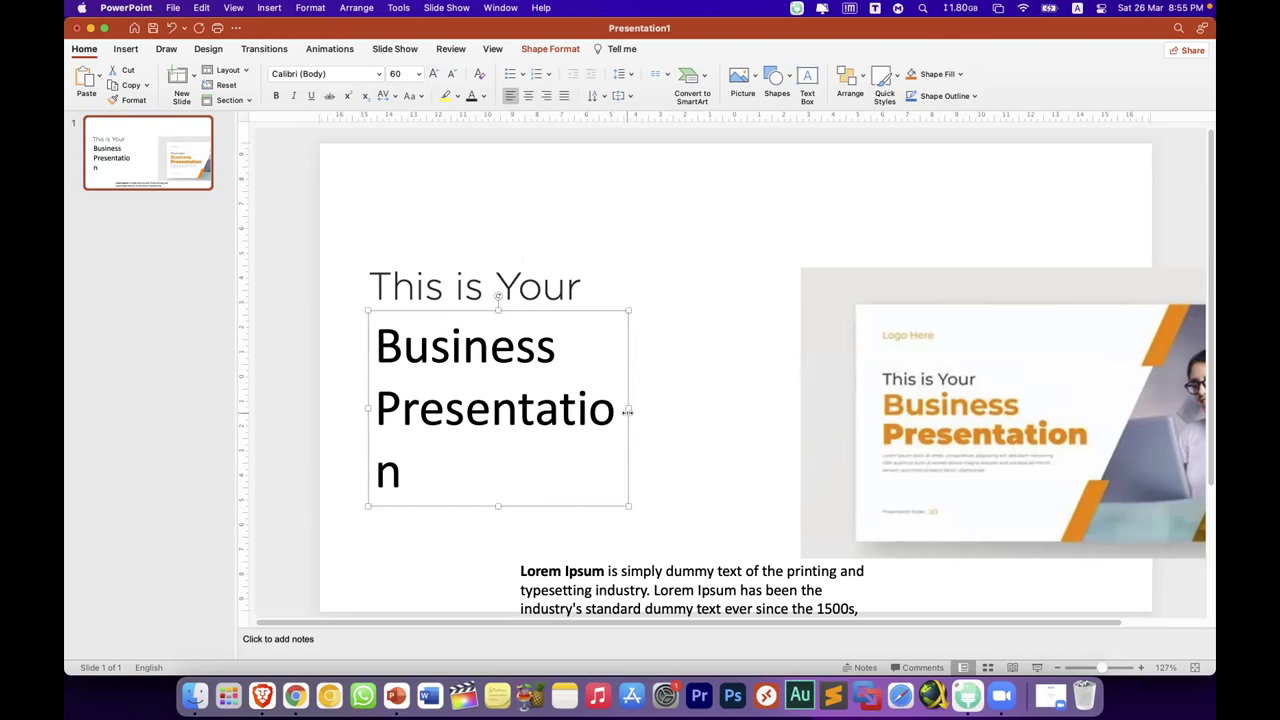
pyautogui.moveTo(629, 408); pyautogui.dragTo(720, 406)
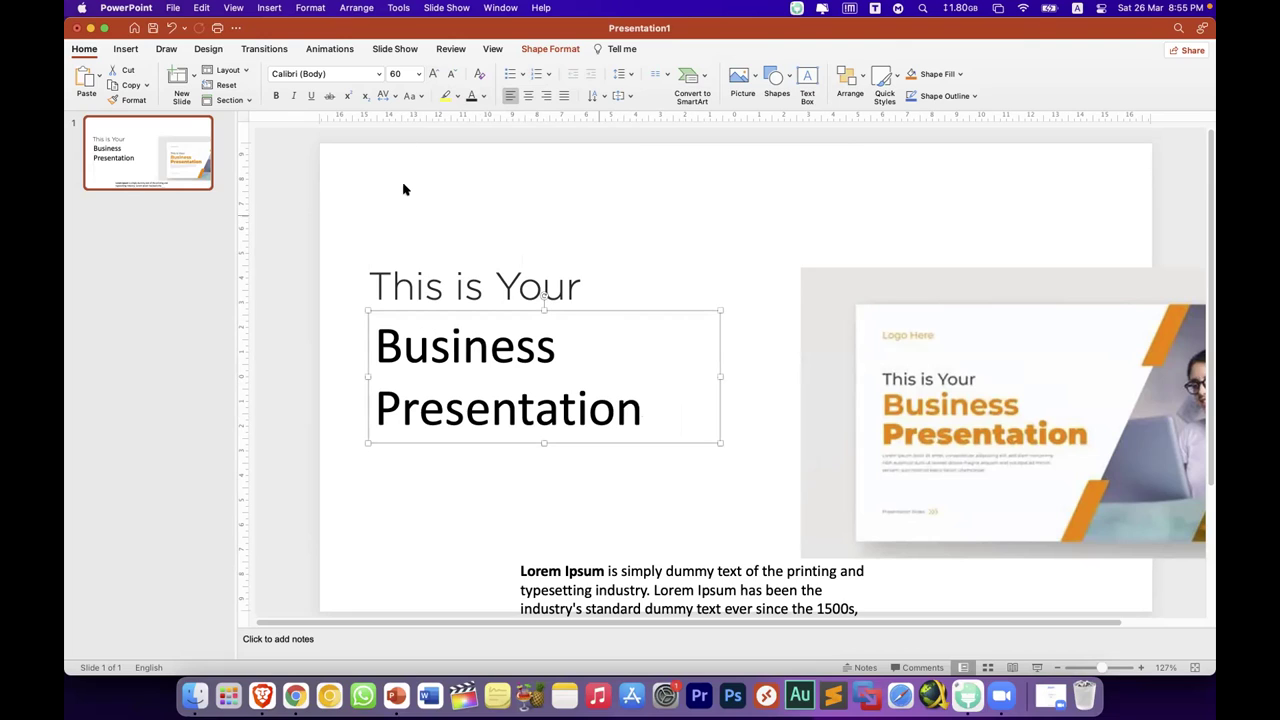
pyautogui.click(433, 77)
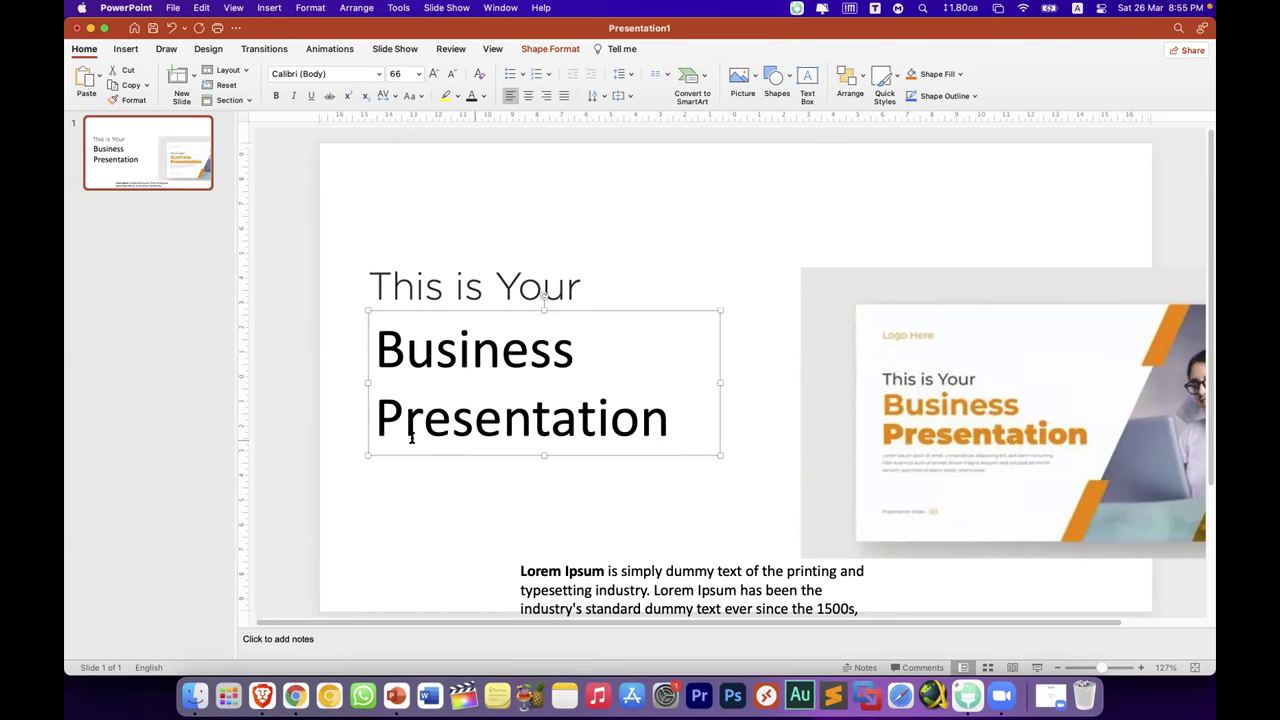
# Step: Set 'Business Presentation' in Gotham Bold, widen its box, and select the word Presentation
pyautogui.click(377, 74)
pyautogui.moveTo(432, 193)
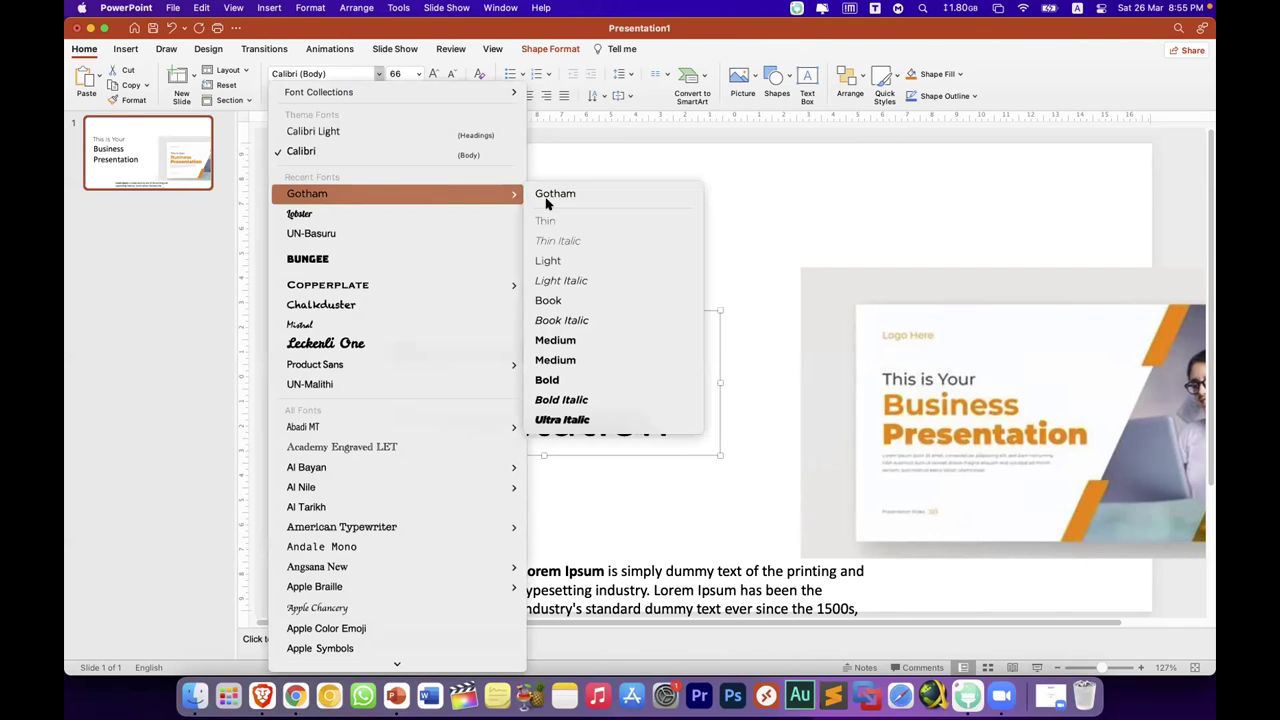
pyautogui.click(562, 379)
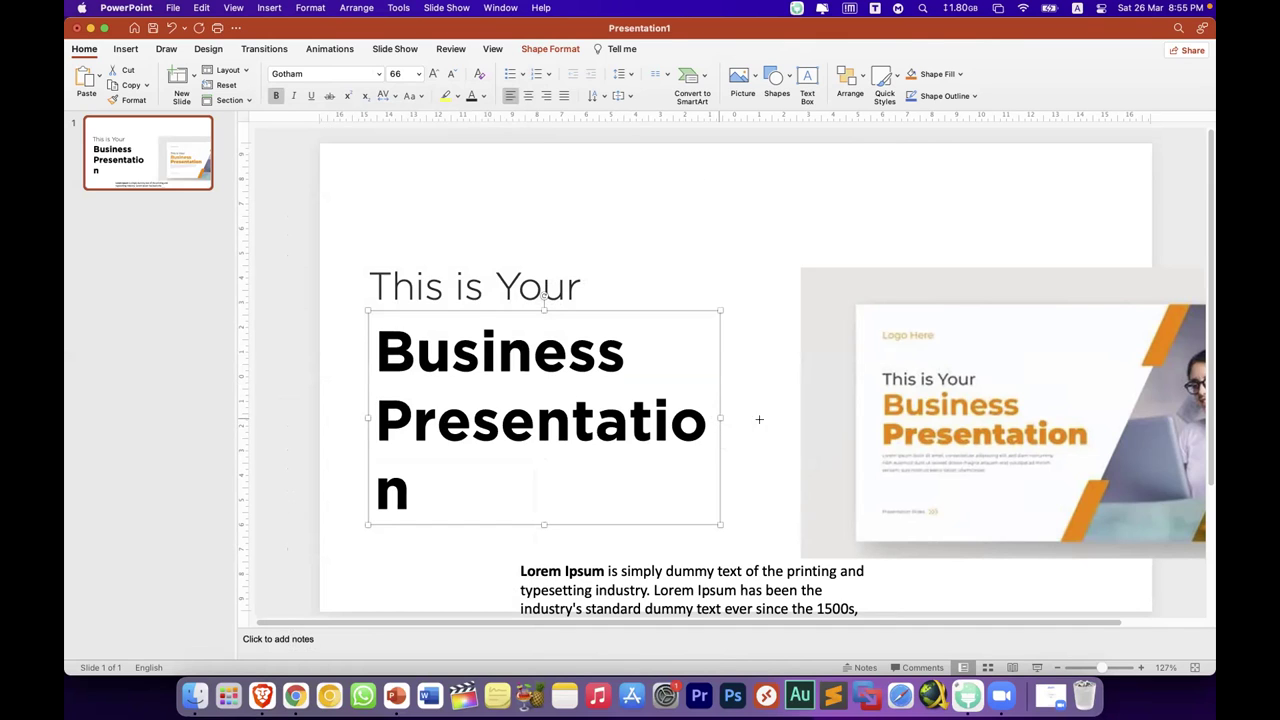
pyautogui.moveTo(759, 419); pyautogui.dragTo(761, 418)
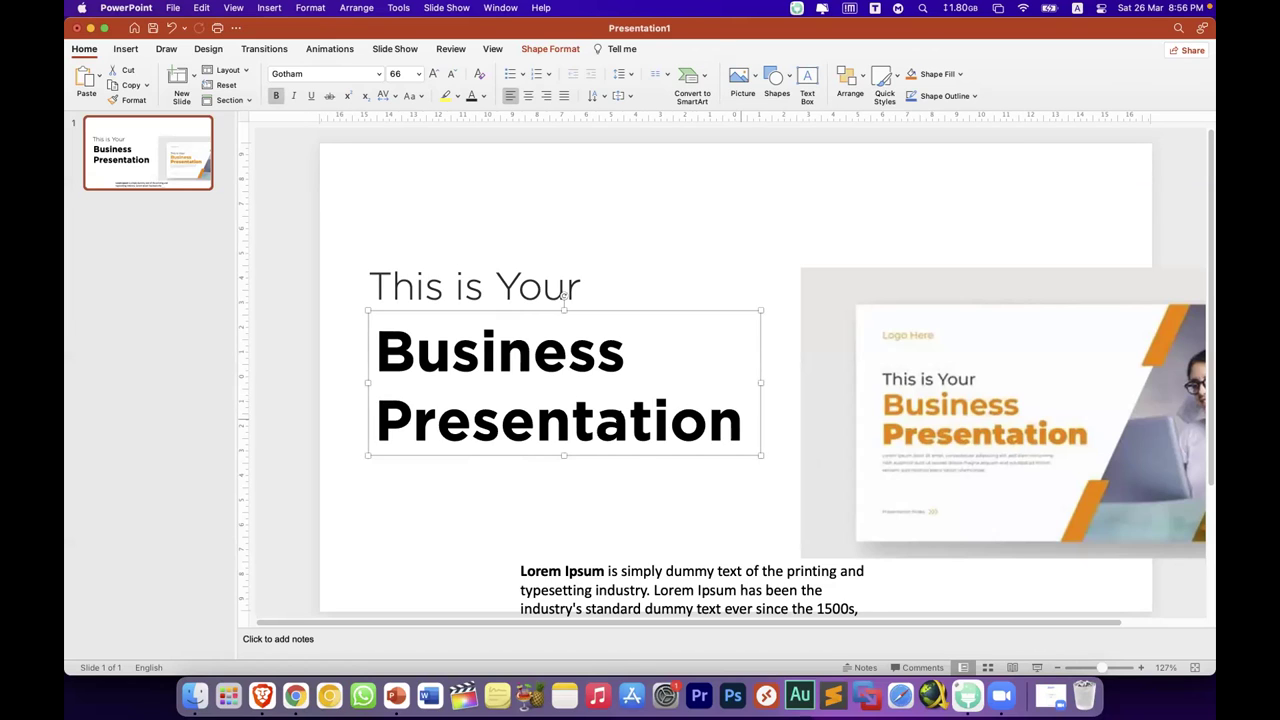
pyautogui.doubleClick(558, 420)
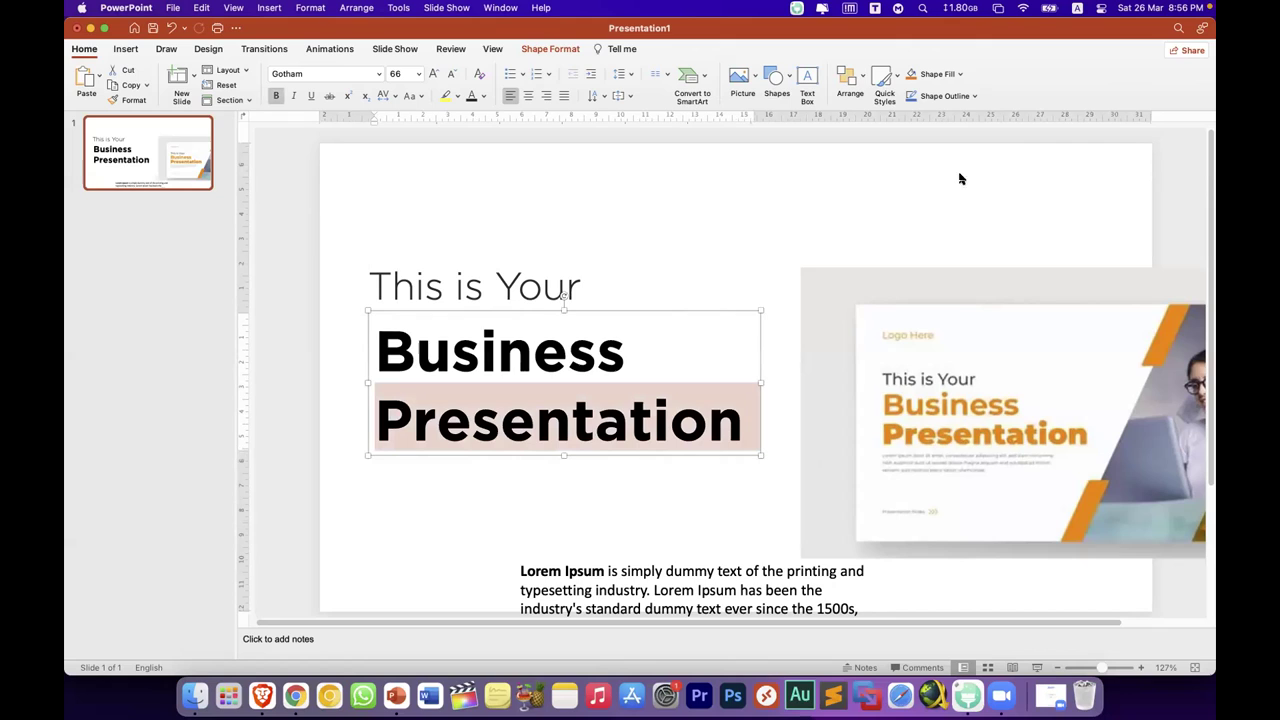
# Step: Set the Presentation paragraph's text alignment to Top in Line Spacing Options, then reselect it
pyautogui.click(630, 76)
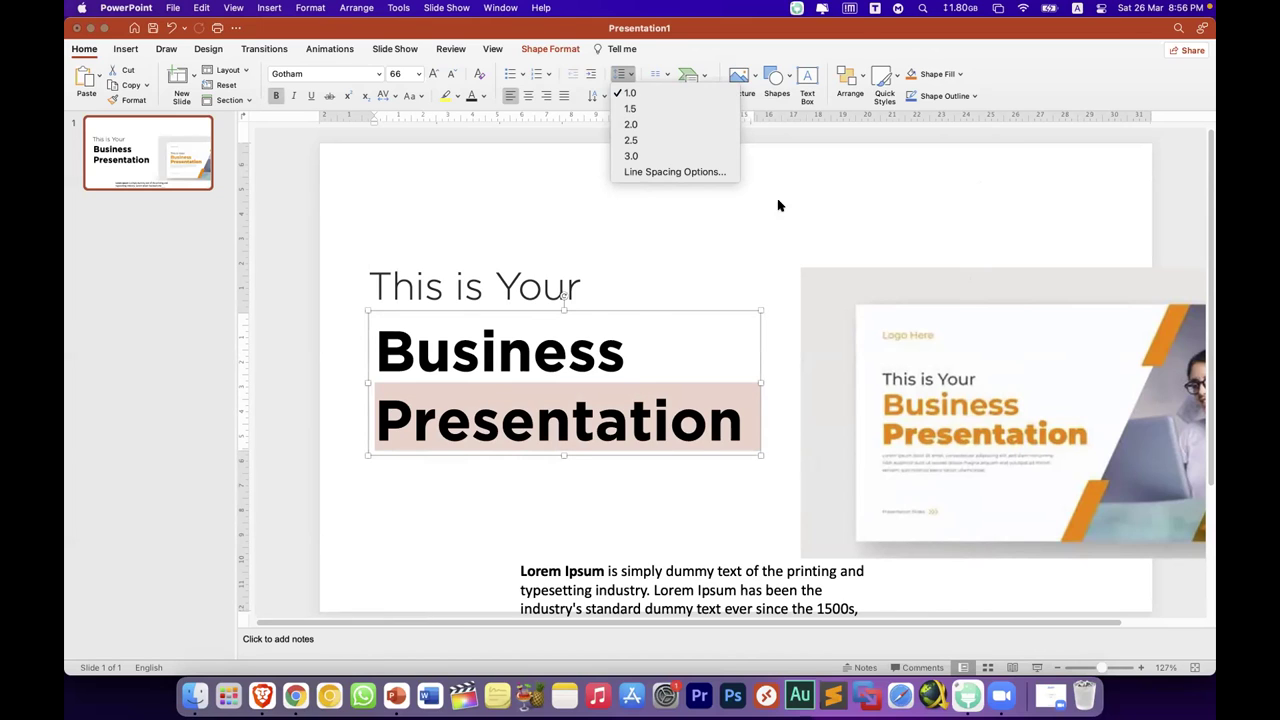
pyautogui.click(645, 172)
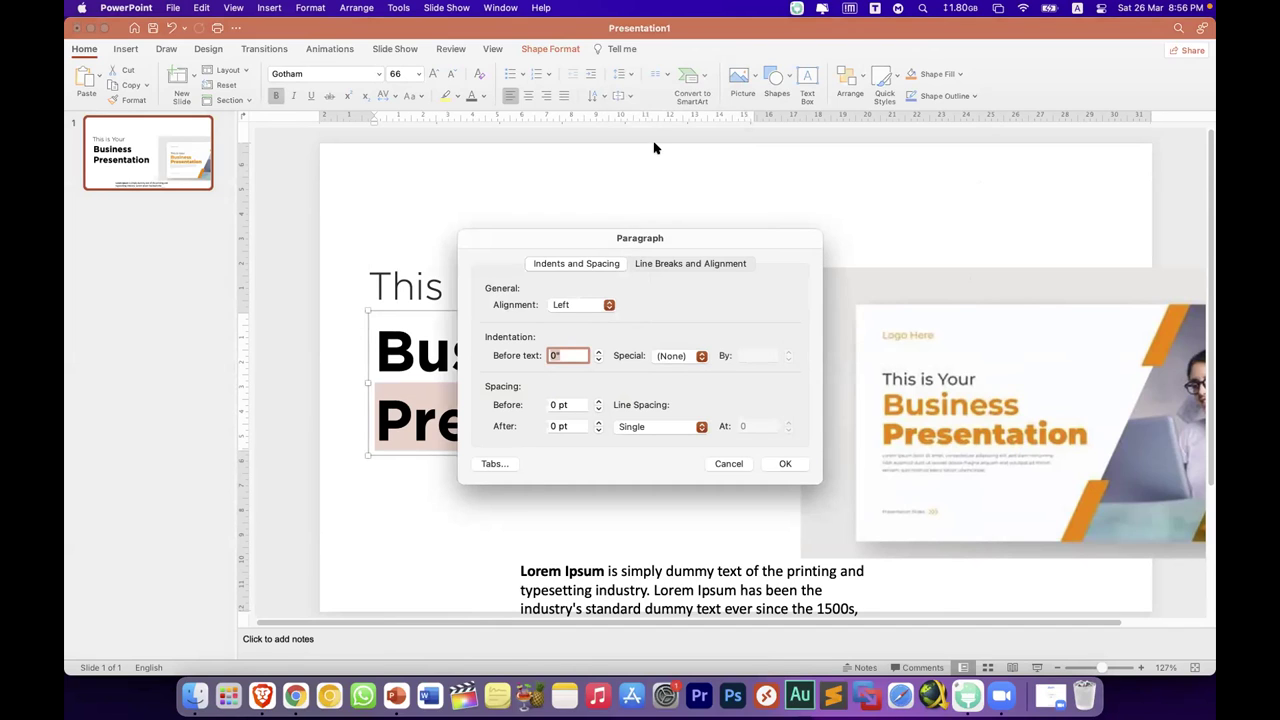
pyautogui.click(695, 264)
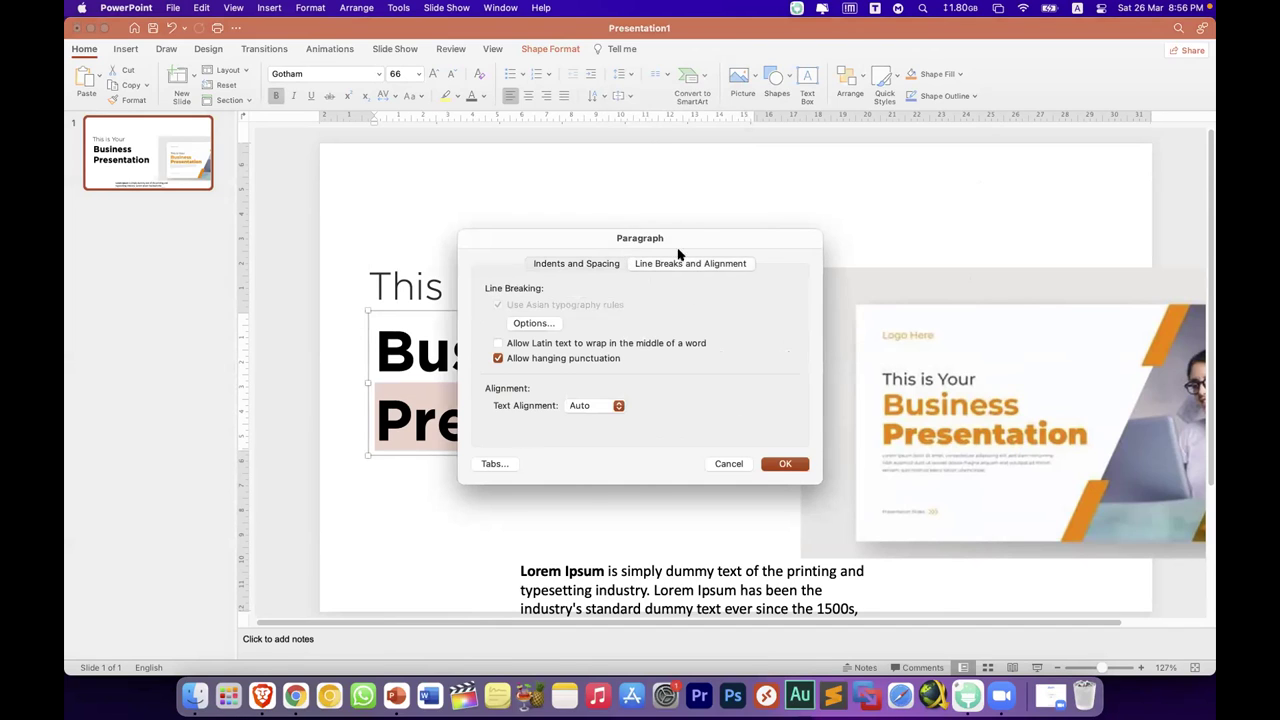
pyautogui.click(616, 408)
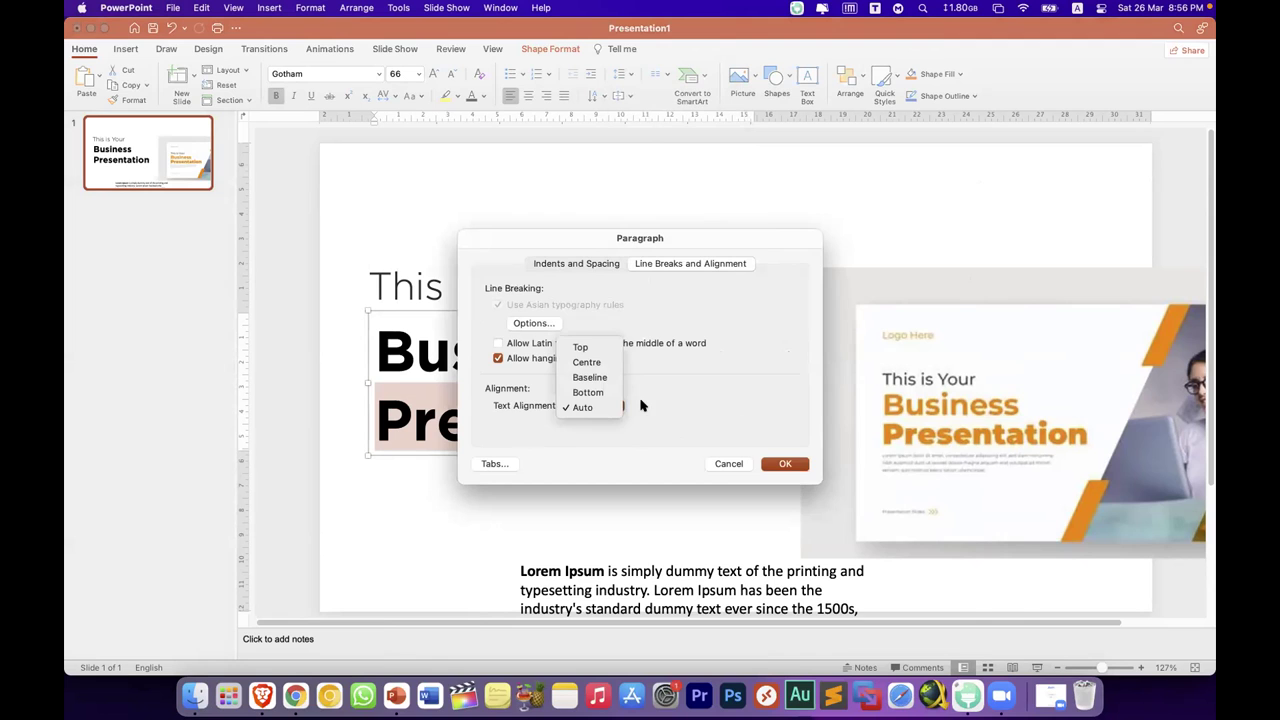
pyautogui.click(605, 347)
pyautogui.click(772, 465)
pyautogui.click(730, 480)
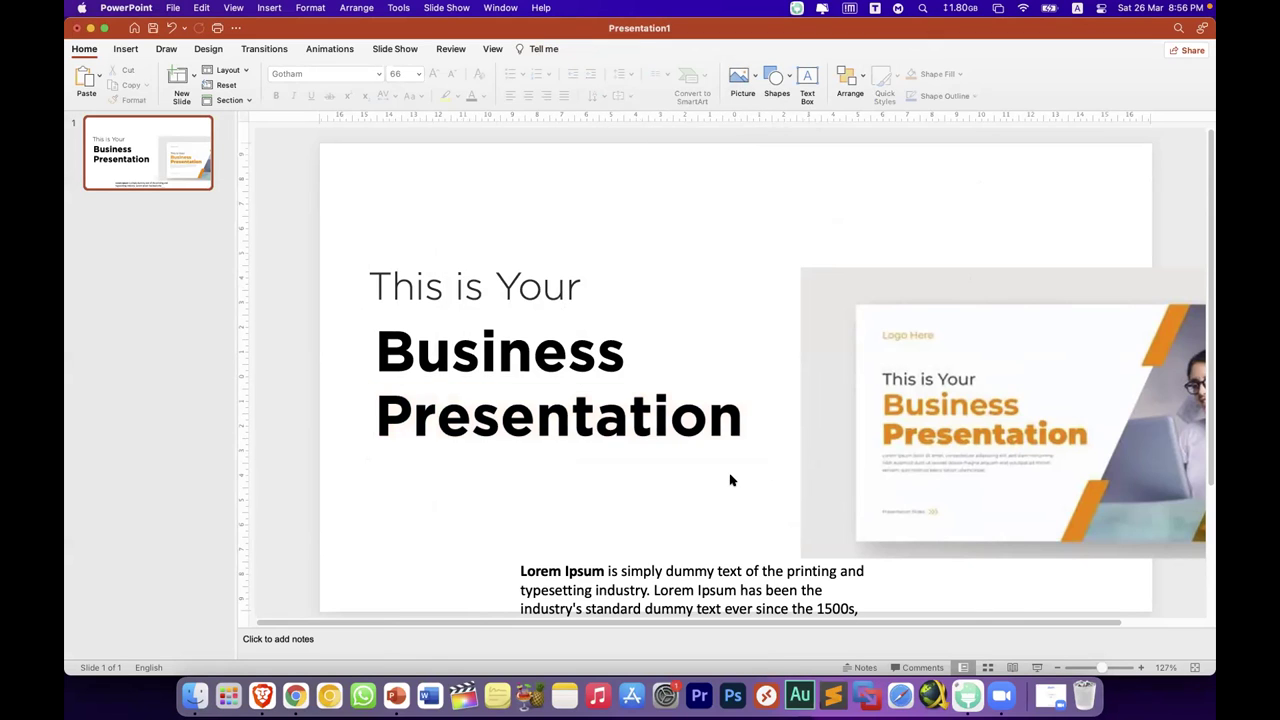
pyautogui.click(733, 435)
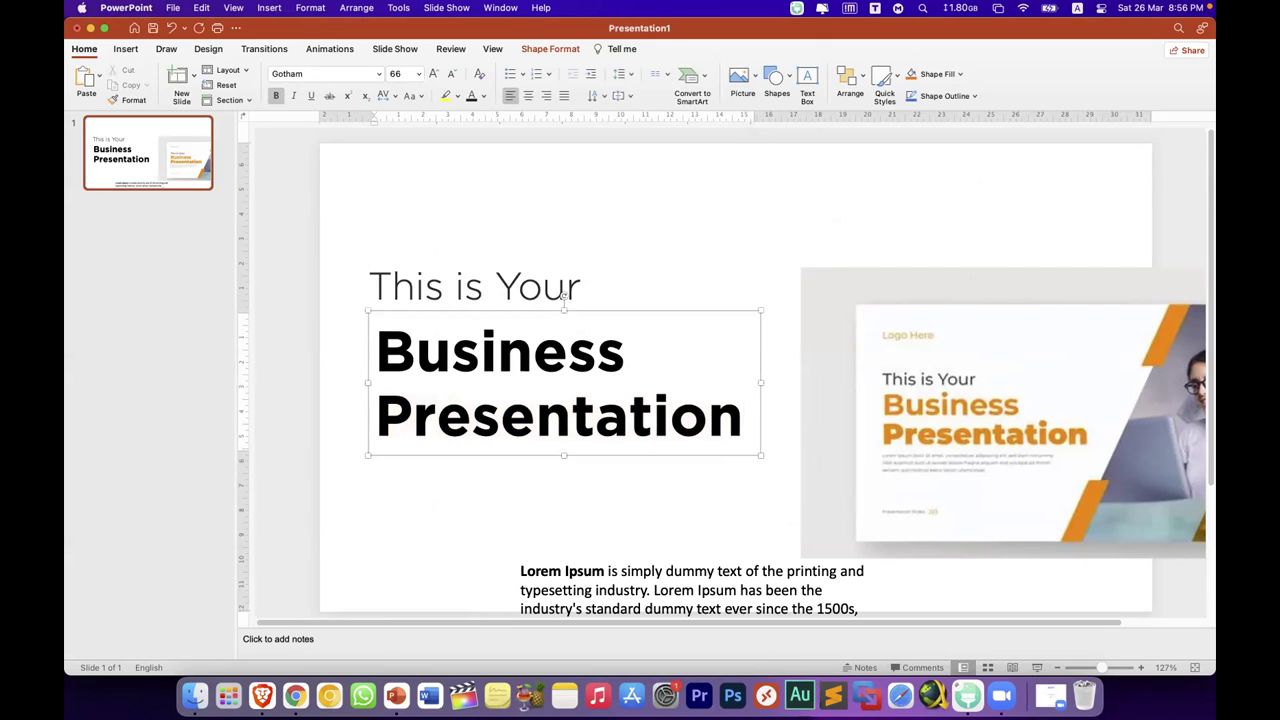
pyautogui.moveTo(741, 420); pyautogui.dragTo(450, 402)
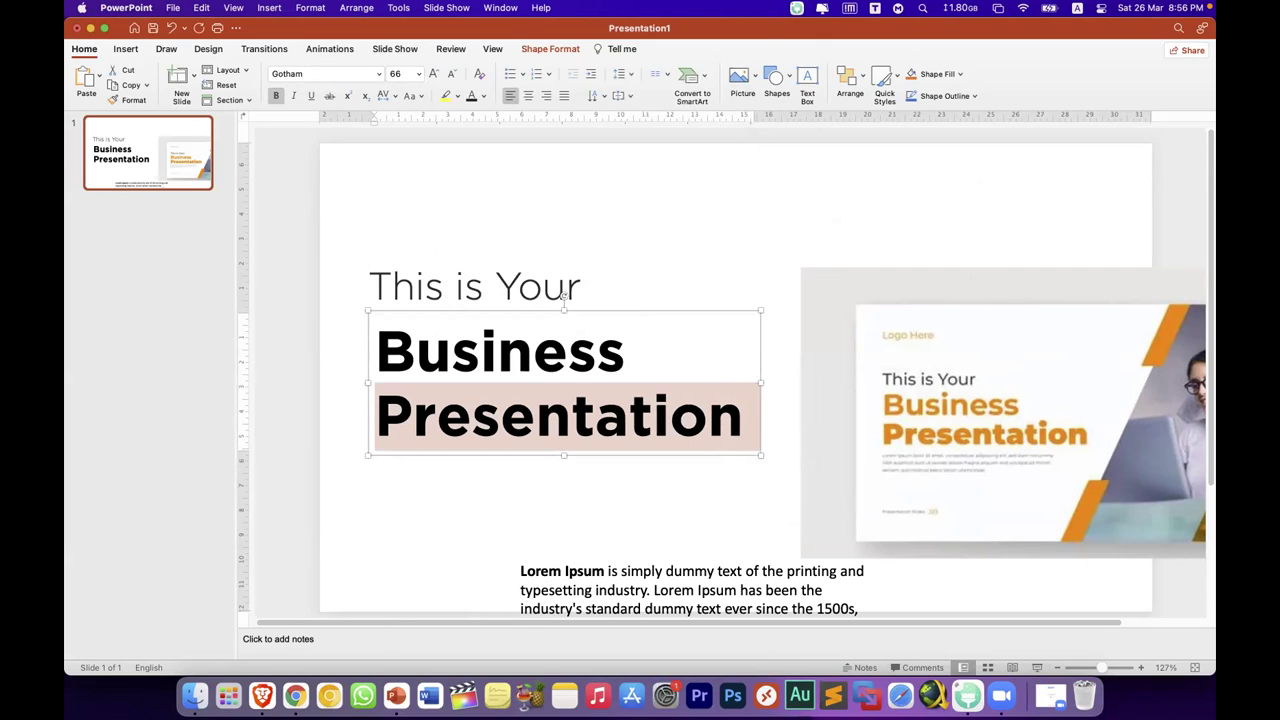
# Step: Cut 'Presentation' and paste it as its own text box under Business
pyautogui.rightClick(392, 392)
pyautogui.click(399, 398)
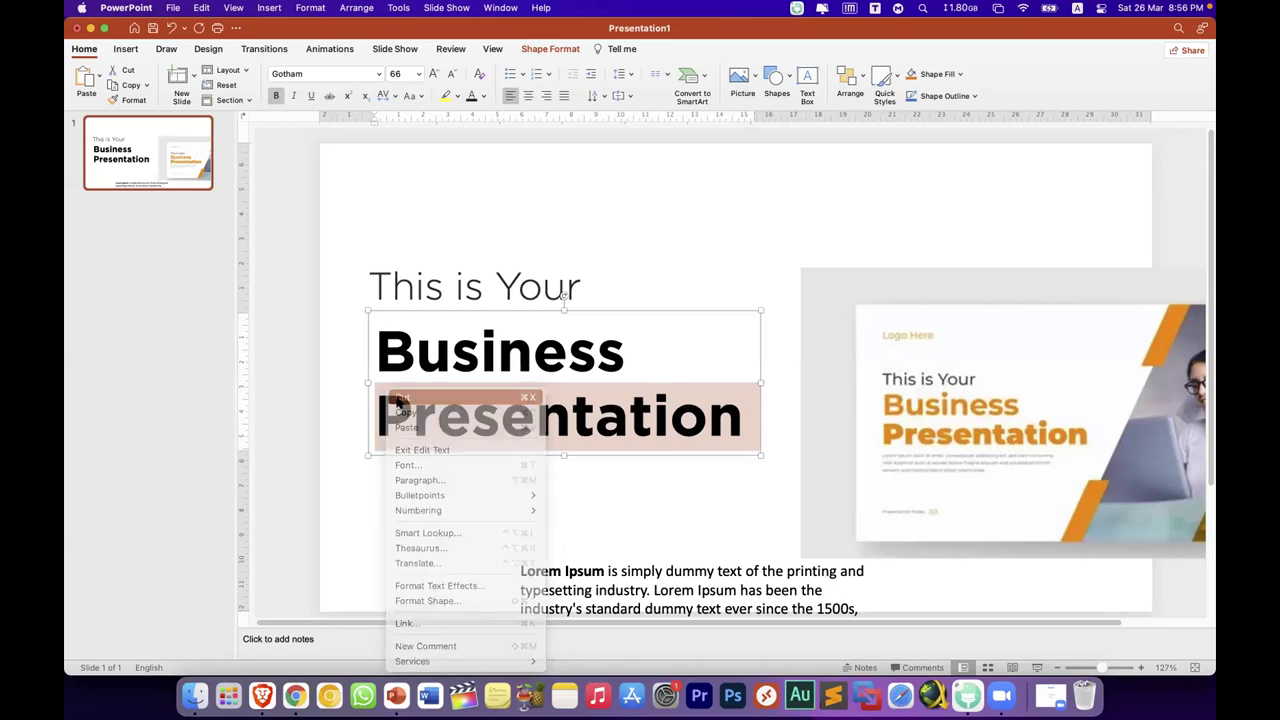
pyautogui.click(397, 402)
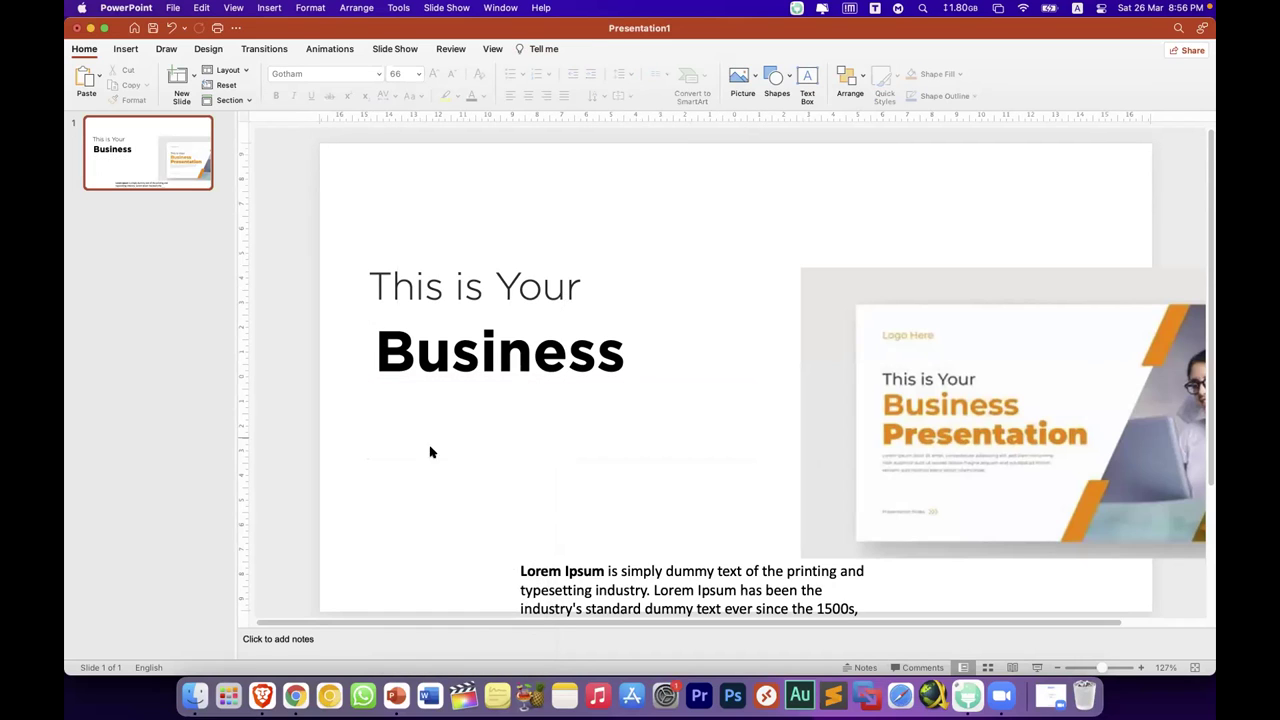
pyautogui.rightClick(754, 242)
pyautogui.click(766, 275)
pyautogui.moveTo(654, 453); pyautogui.dragTo(460, 385)
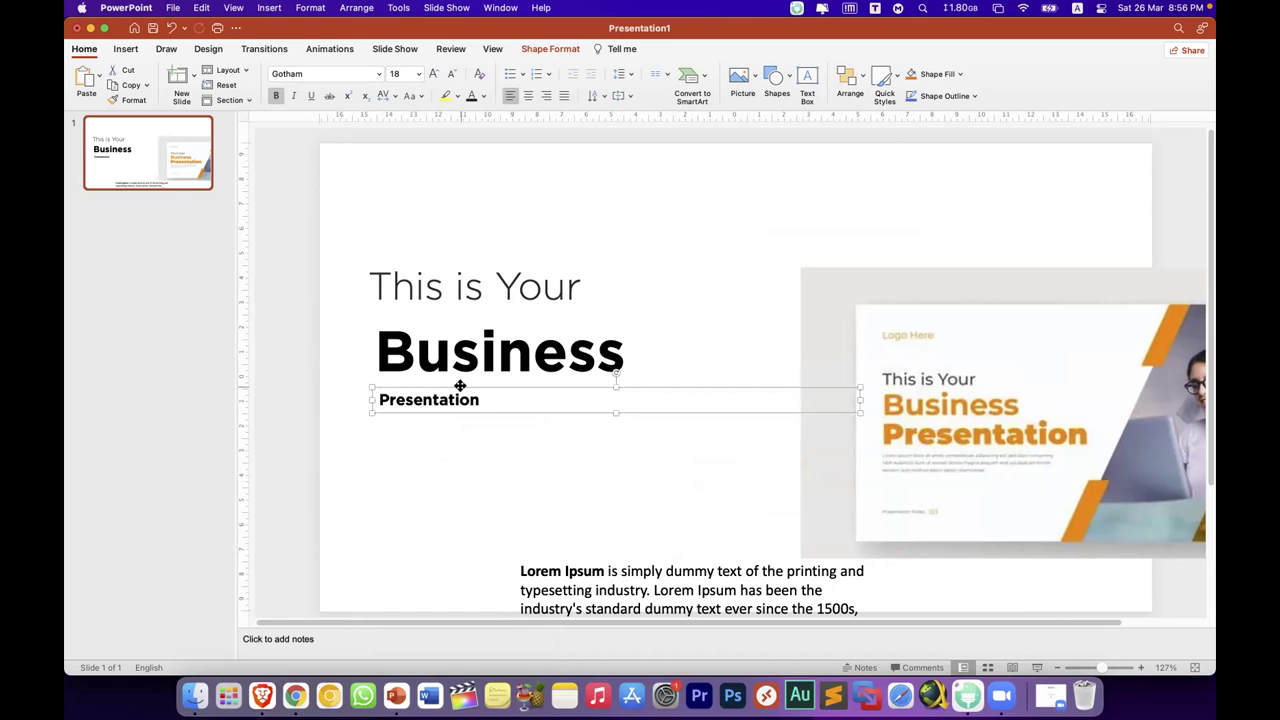
# Step: Set Presentation to 66 pt and settle it directly beneath Business
pyautogui.click(433, 74)
pyautogui.click(433, 74)
pyautogui.click(433, 74)
pyautogui.click(433, 74)
pyautogui.click(433, 74)
pyautogui.click(433, 74)
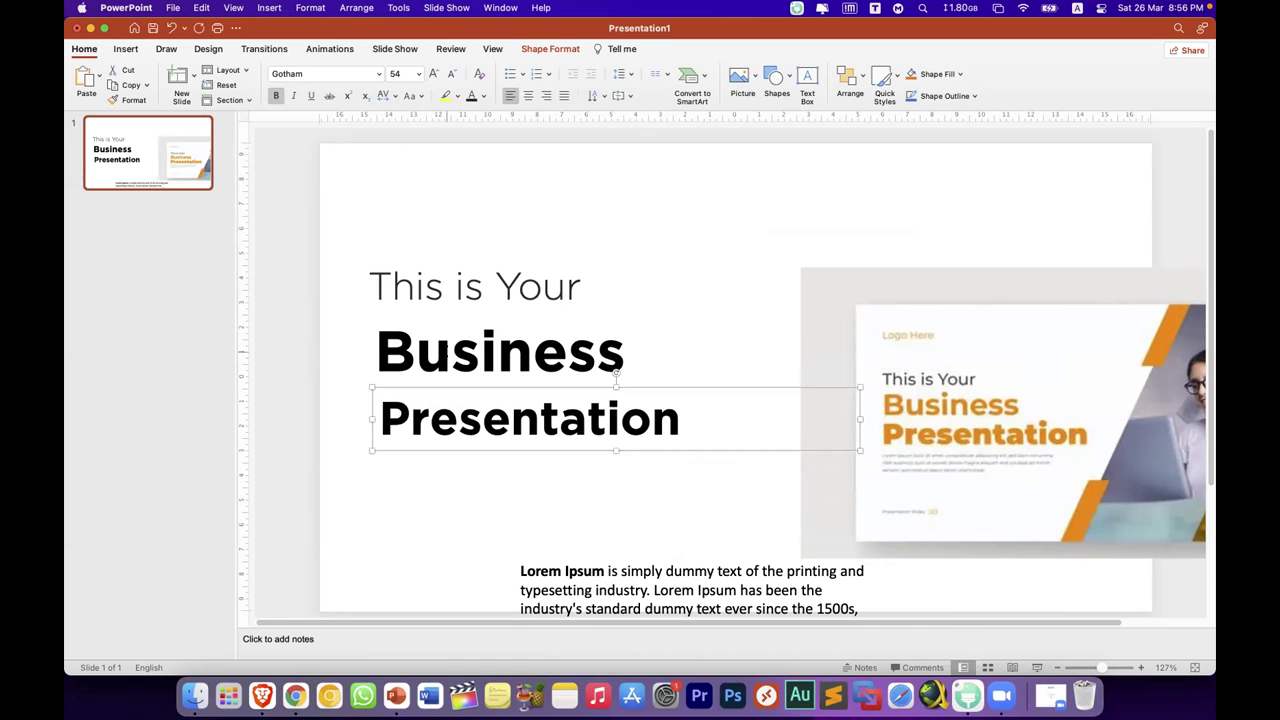
pyautogui.click(616, 372)
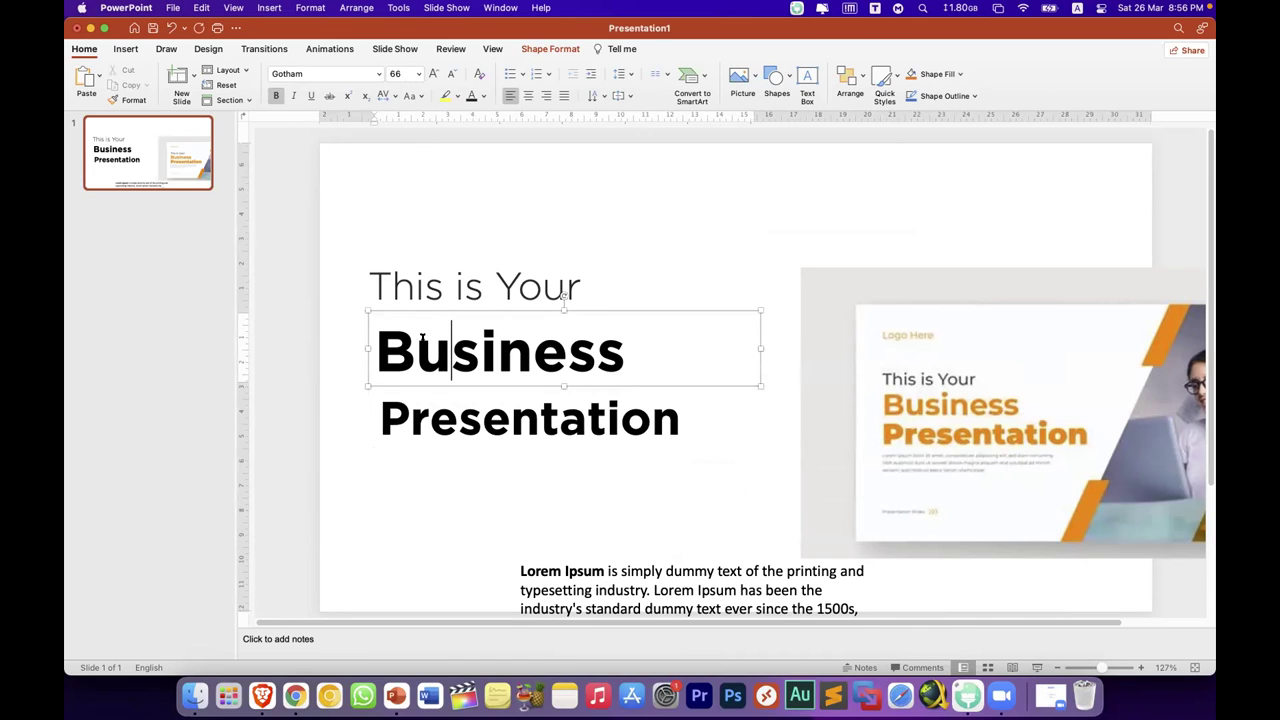
pyautogui.click(426, 412)
pyautogui.click(425, 450)
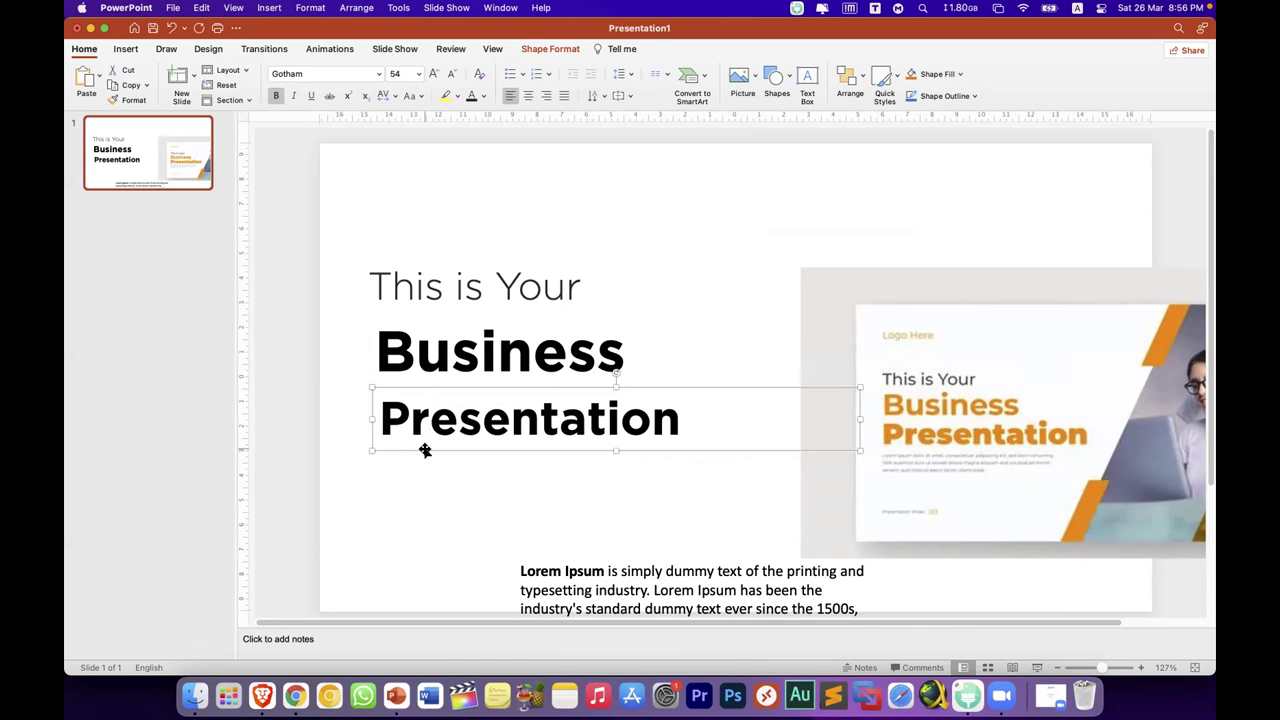
pyautogui.click(397, 78)
pyautogui.write('66')
pyautogui.press('Return')
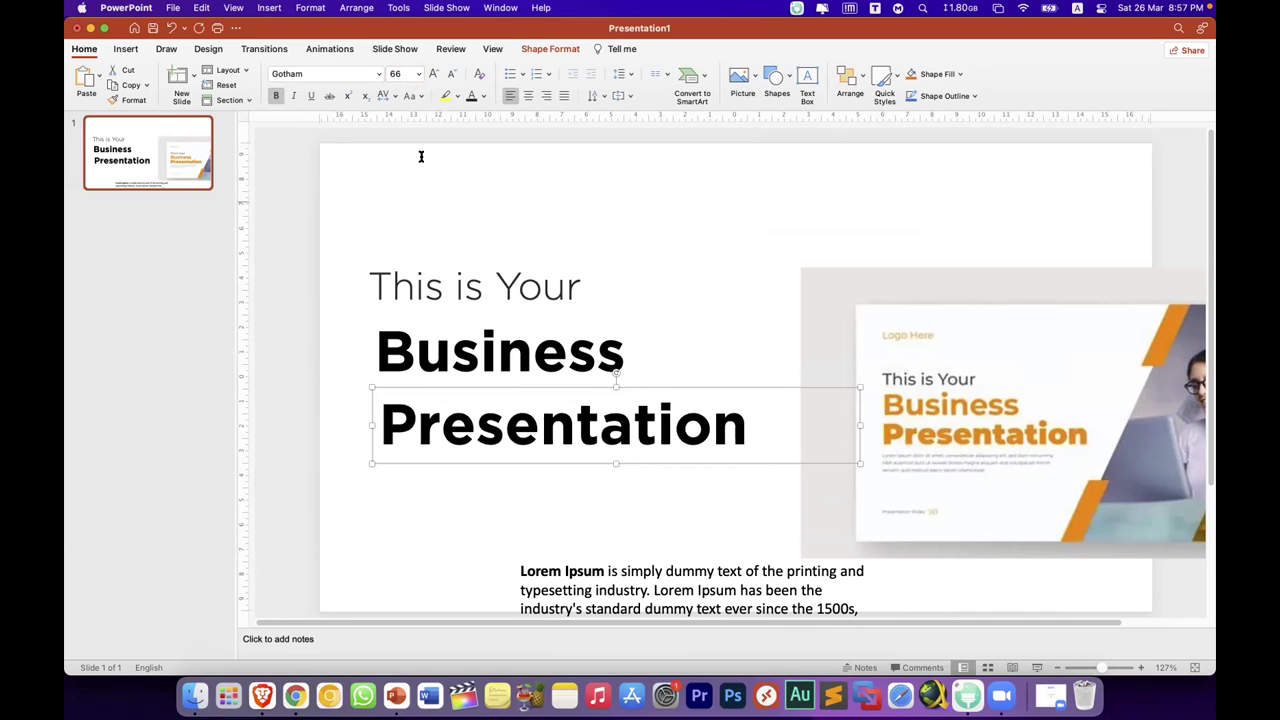
pyautogui.moveTo(528, 453); pyautogui.dragTo(528, 437)
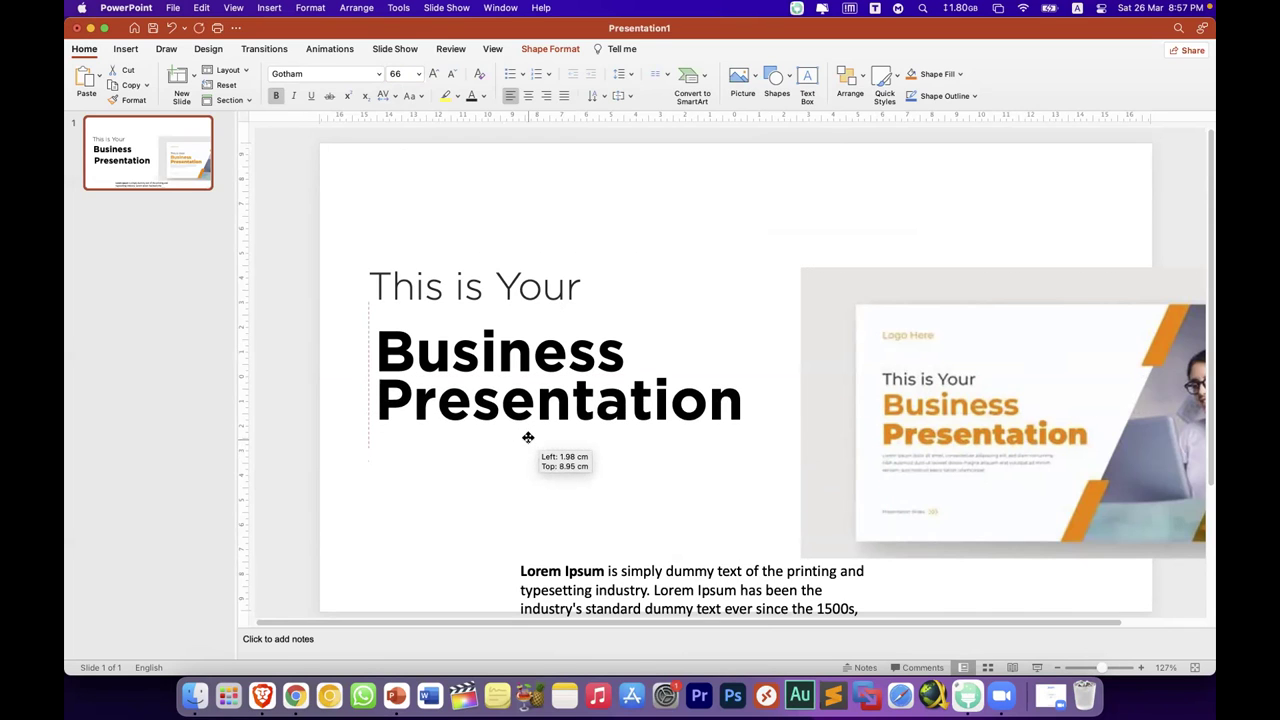
pyautogui.moveTo(528, 437); pyautogui.dragTo(528, 449)
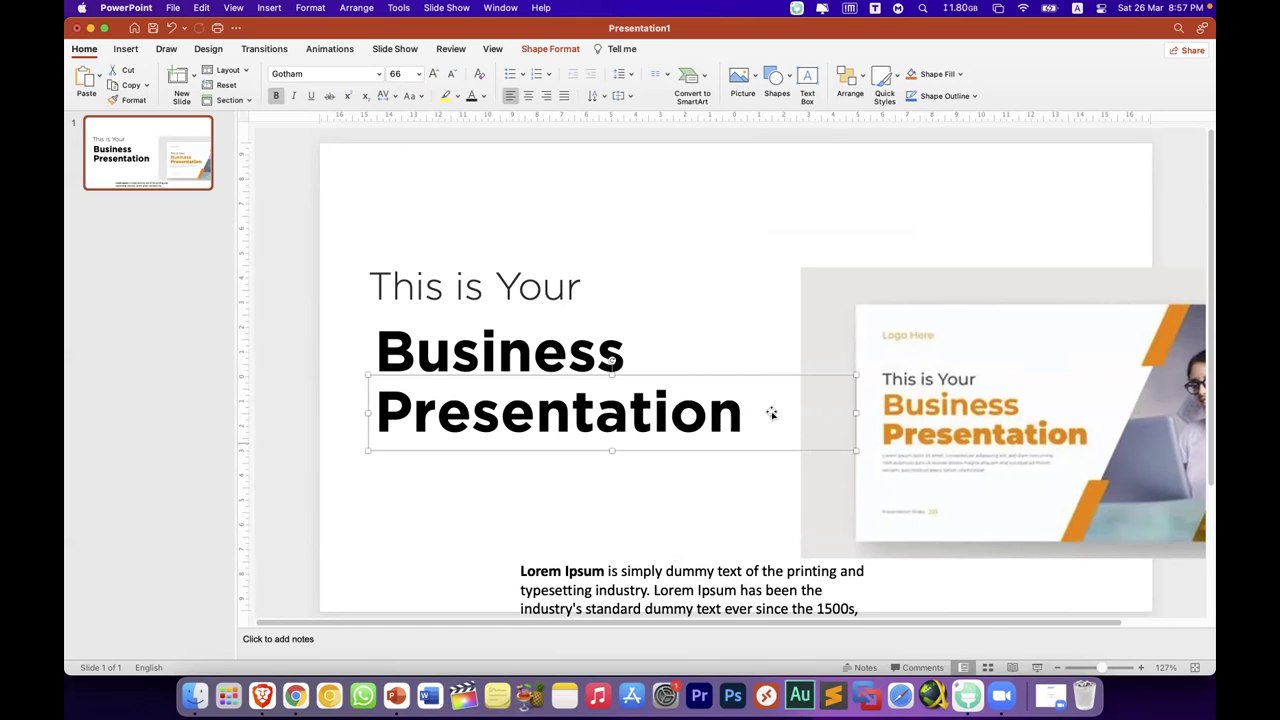
# Step: Set the Business heading in upright Gotham Medium
pyautogui.click(378, 74)
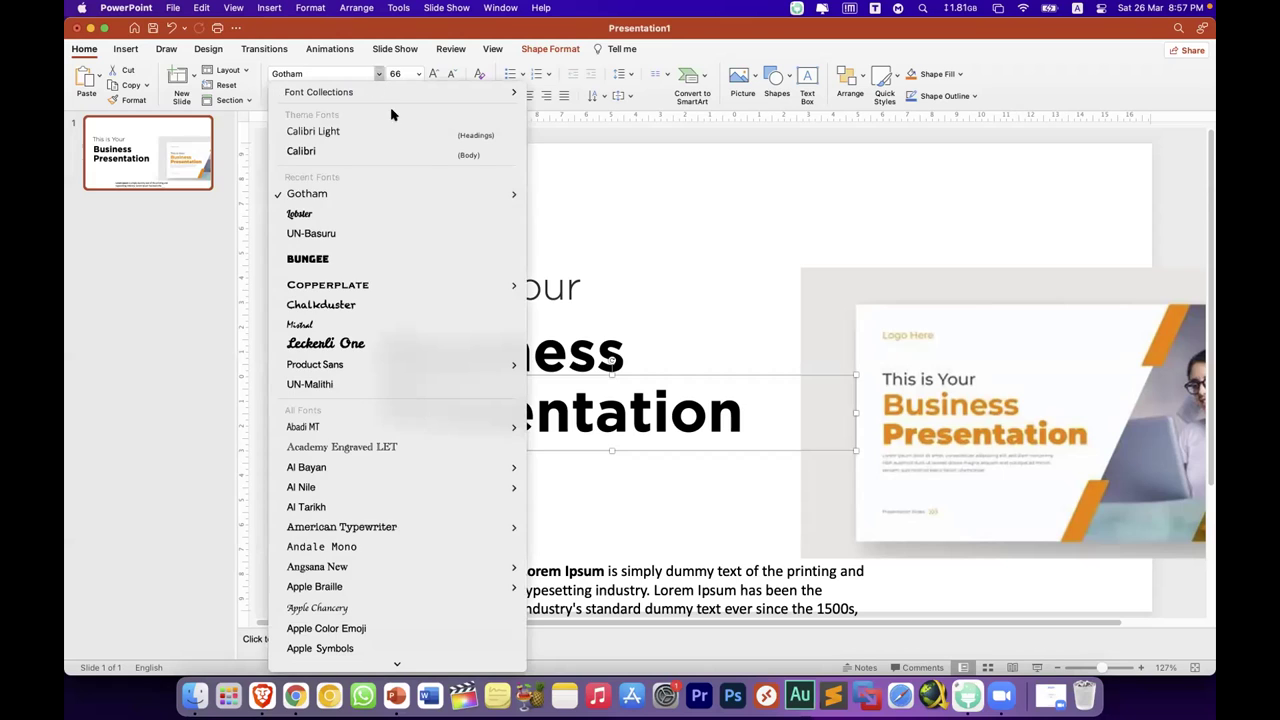
pyautogui.moveTo(484, 194)
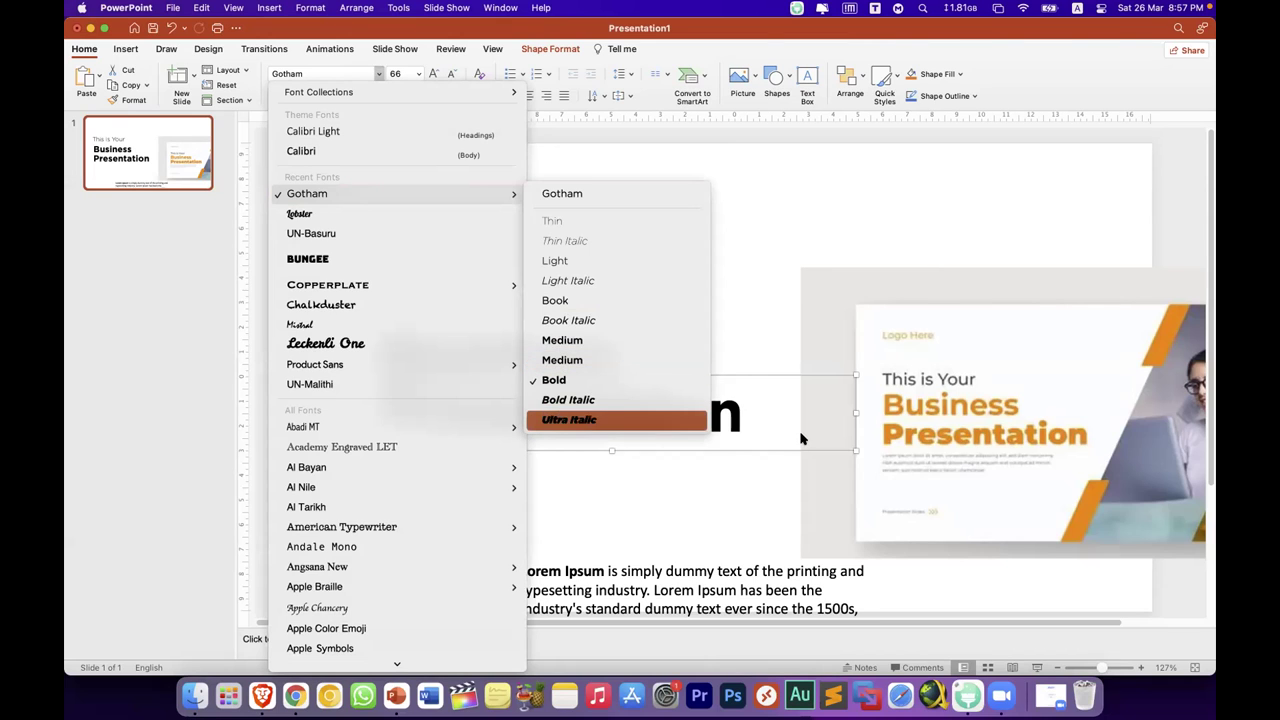
pyautogui.press('Escape')
pyautogui.click(564, 385)
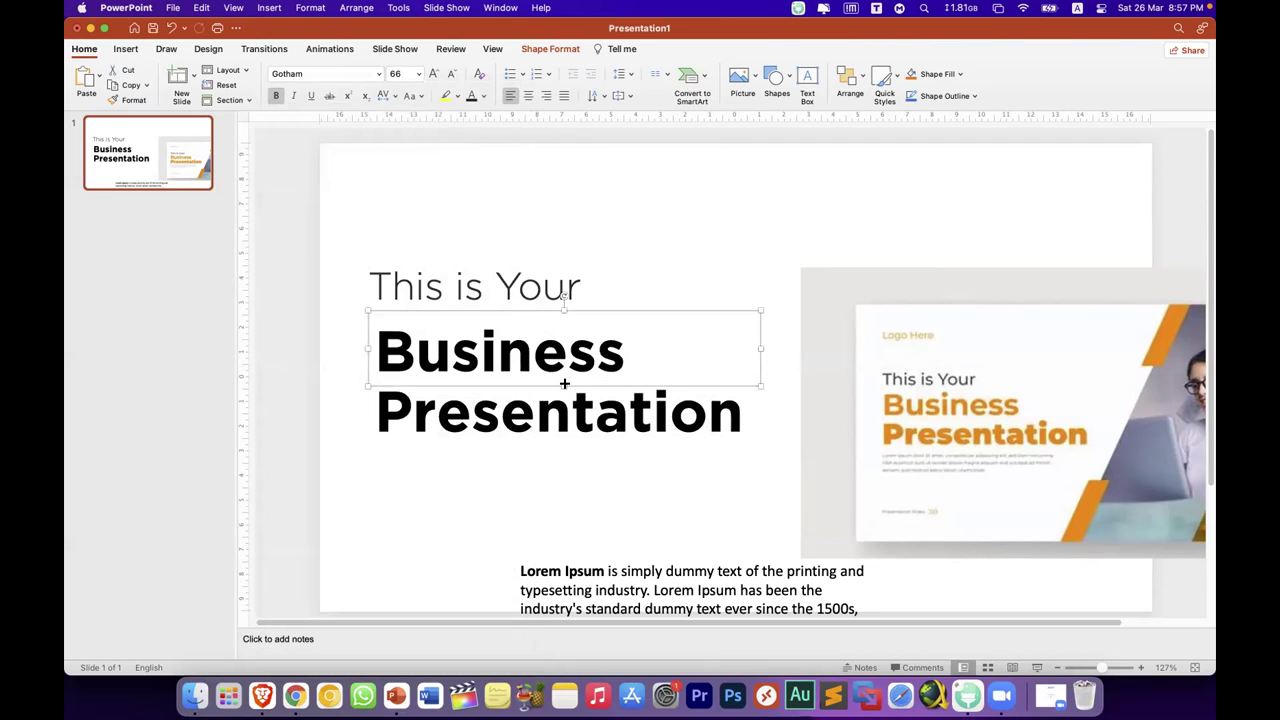
pyautogui.click(379, 74)
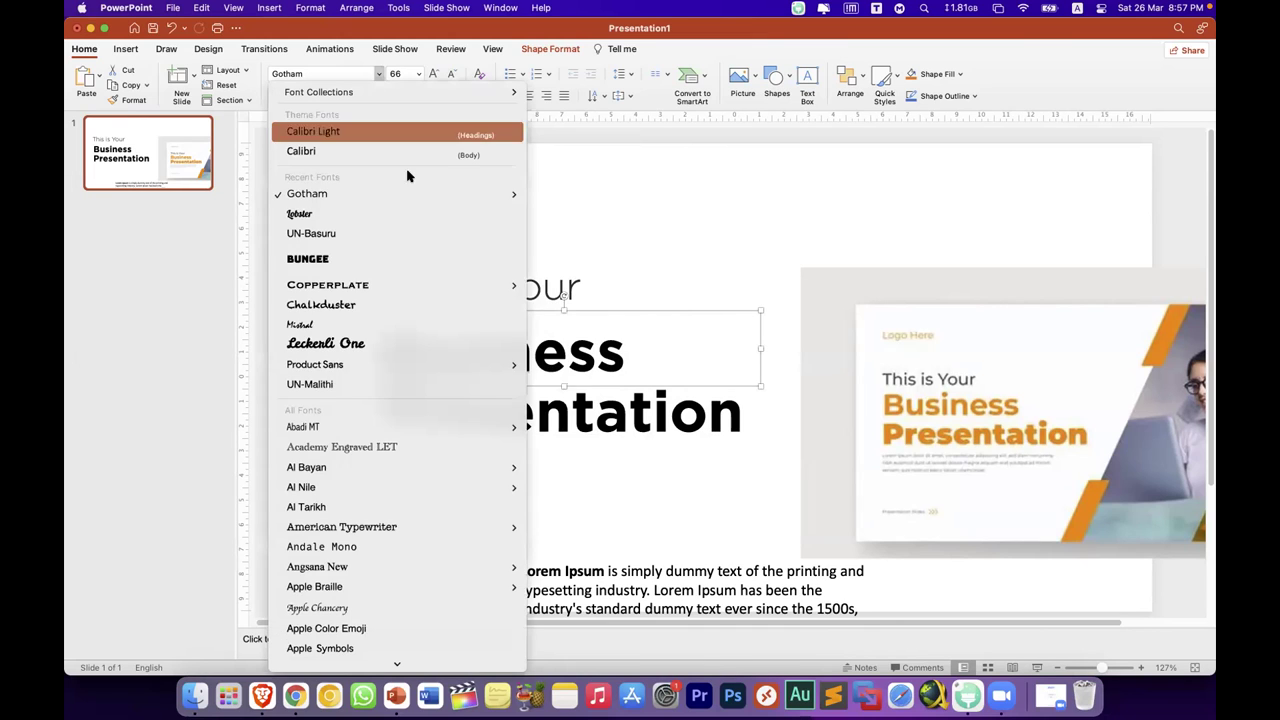
pyautogui.moveTo(416, 192)
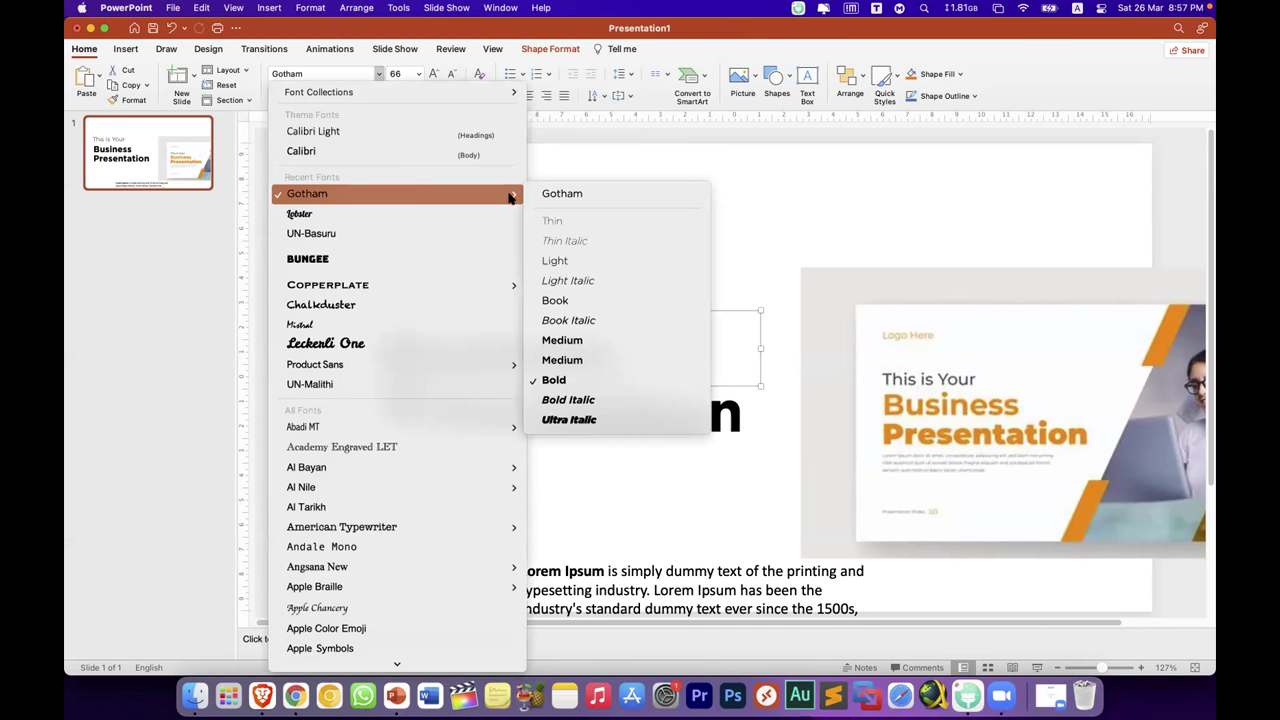
pyautogui.click(553, 359)
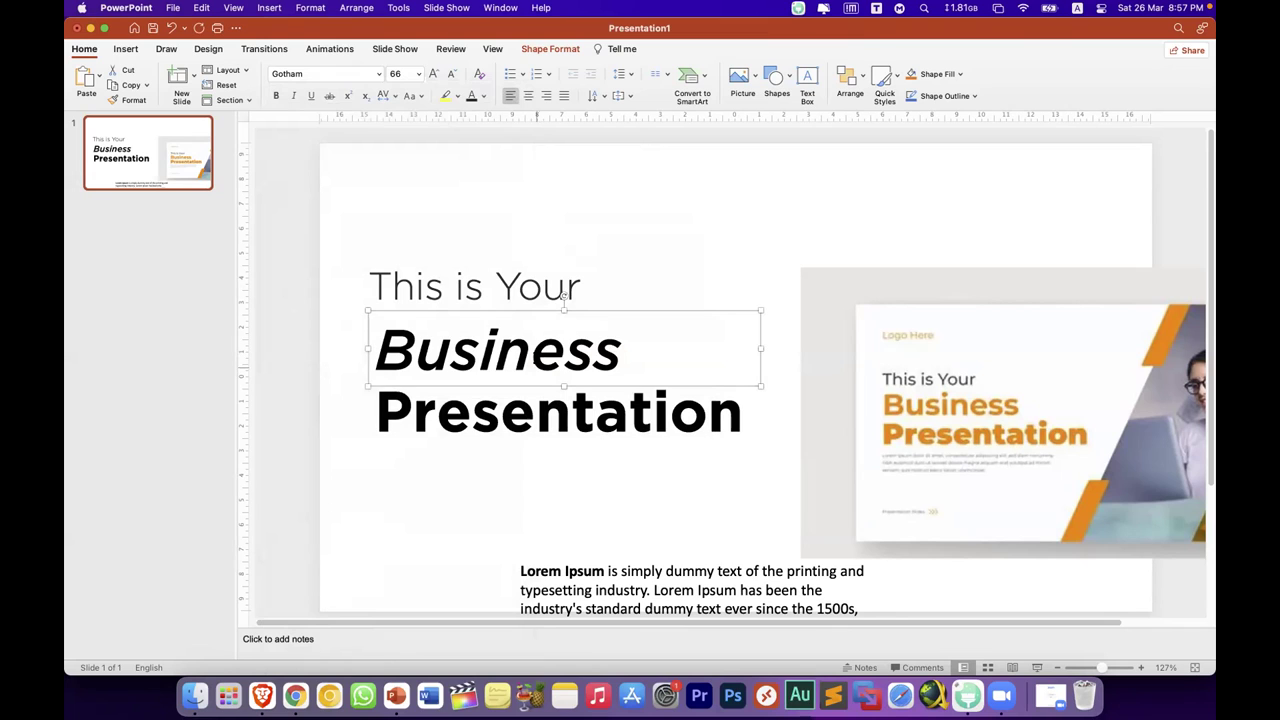
pyautogui.click(379, 74)
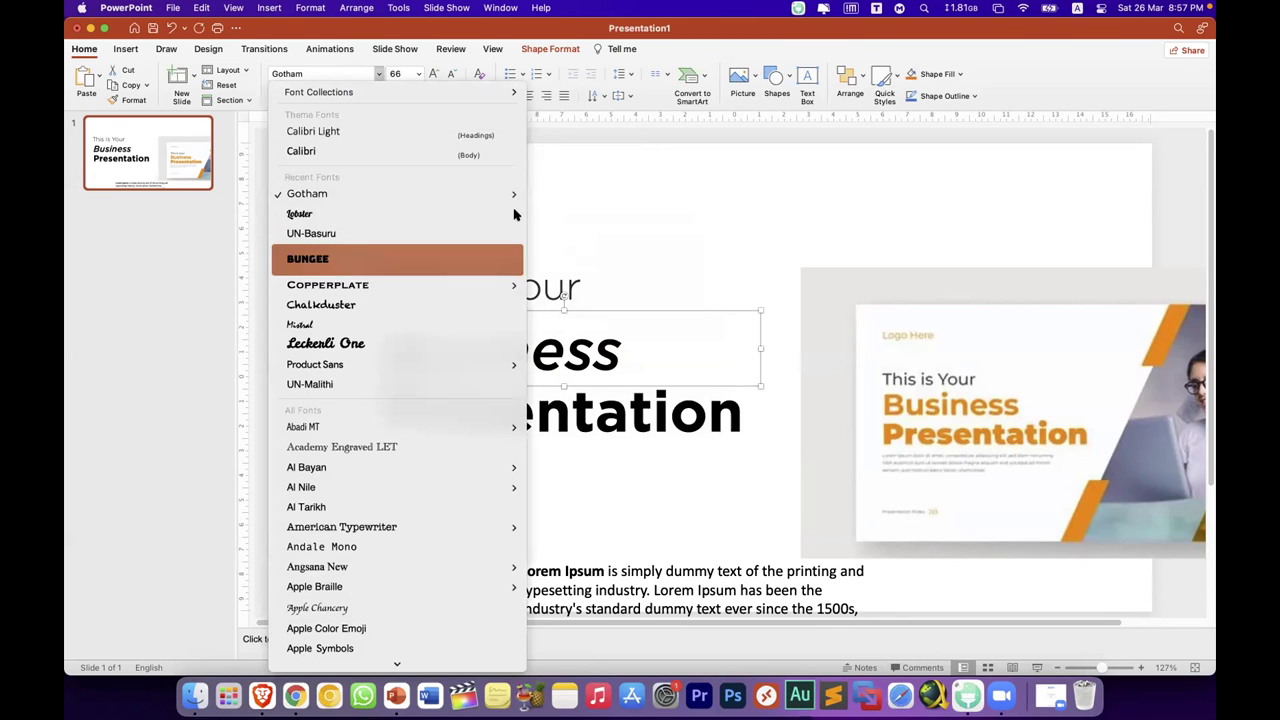
pyautogui.moveTo(514, 194)
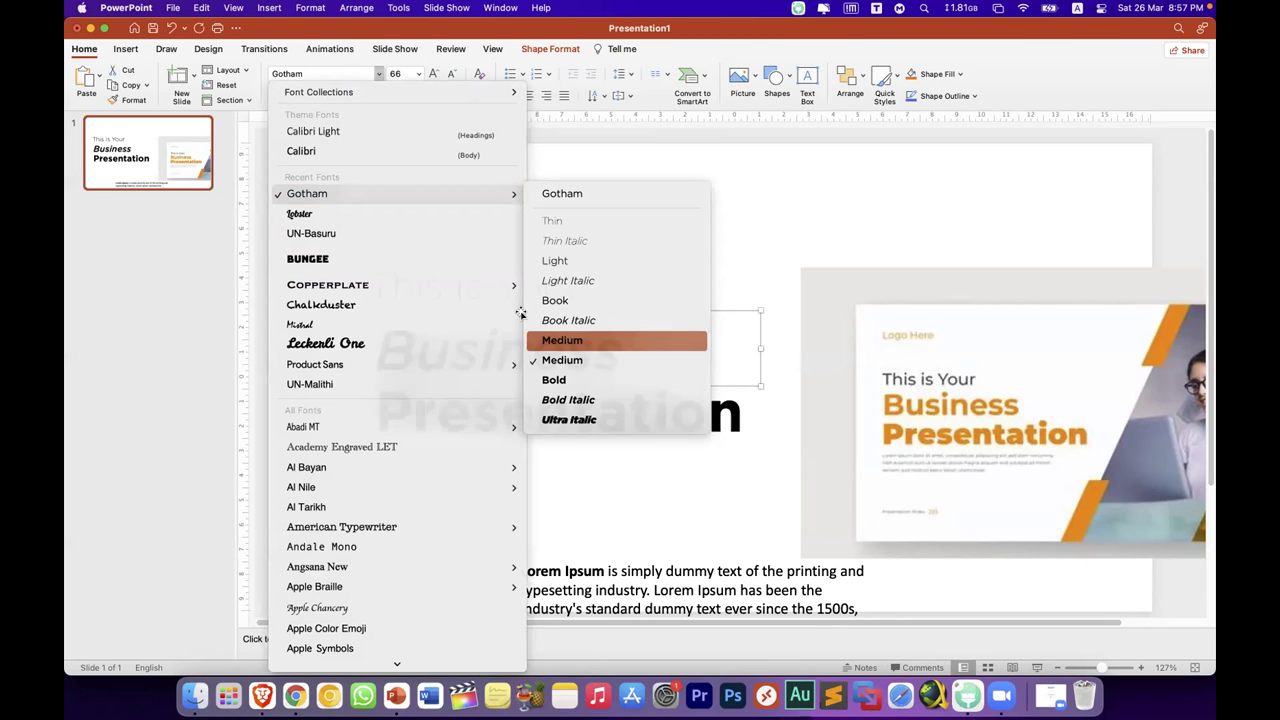
pyautogui.click(562, 340)
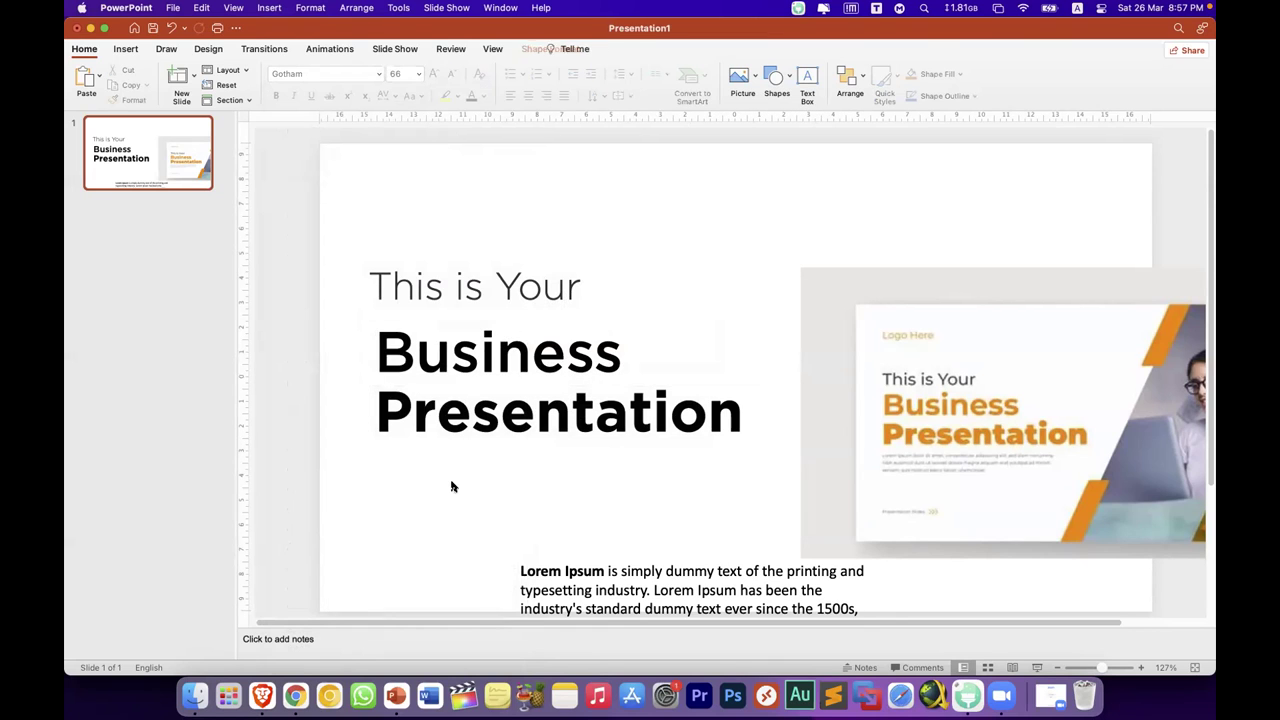
# Step: Nudge the Presentation line up slightly
pyautogui.click(537, 412)
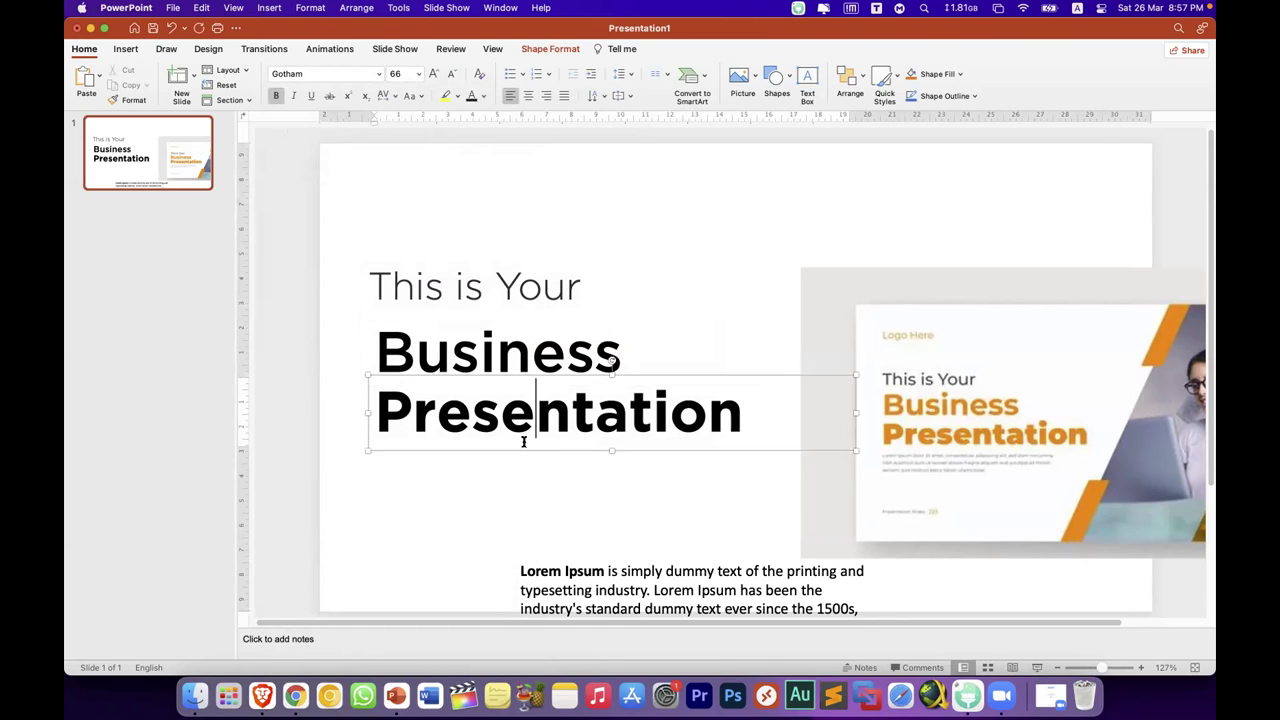
pyautogui.click(522, 448)
pyautogui.press('Up')
pyautogui.press('Up')
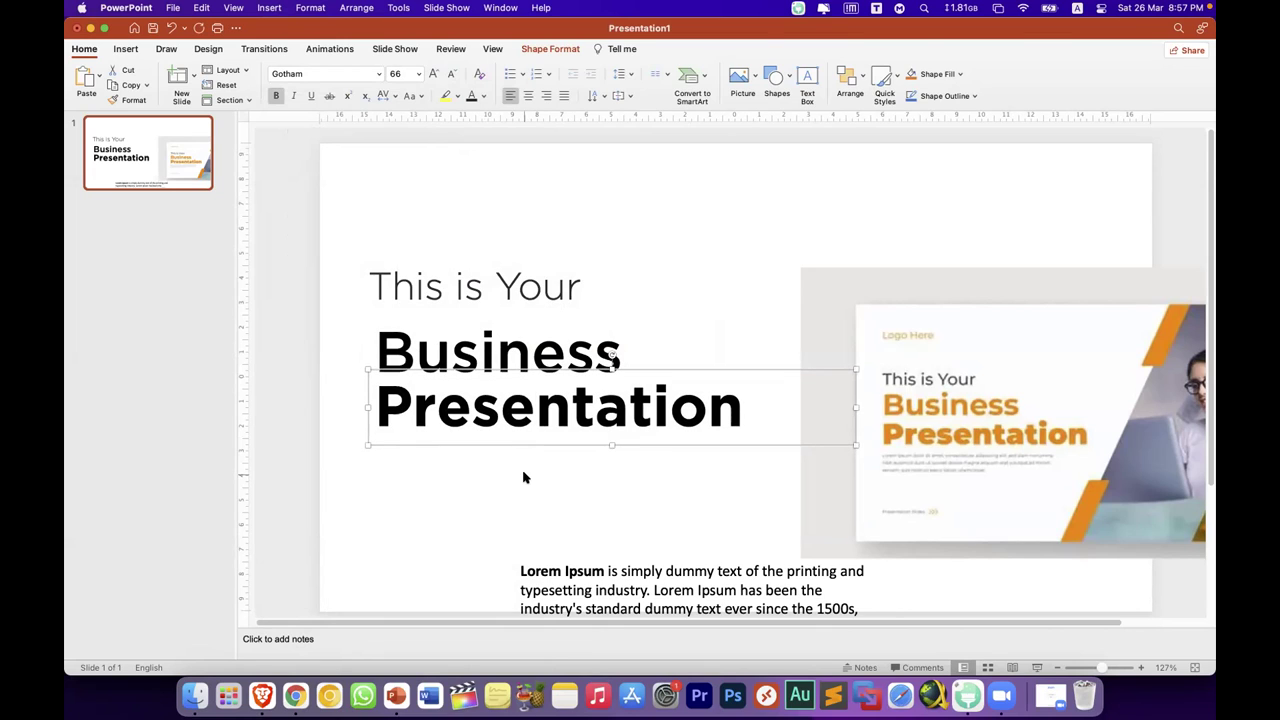
pyautogui.click(527, 478)
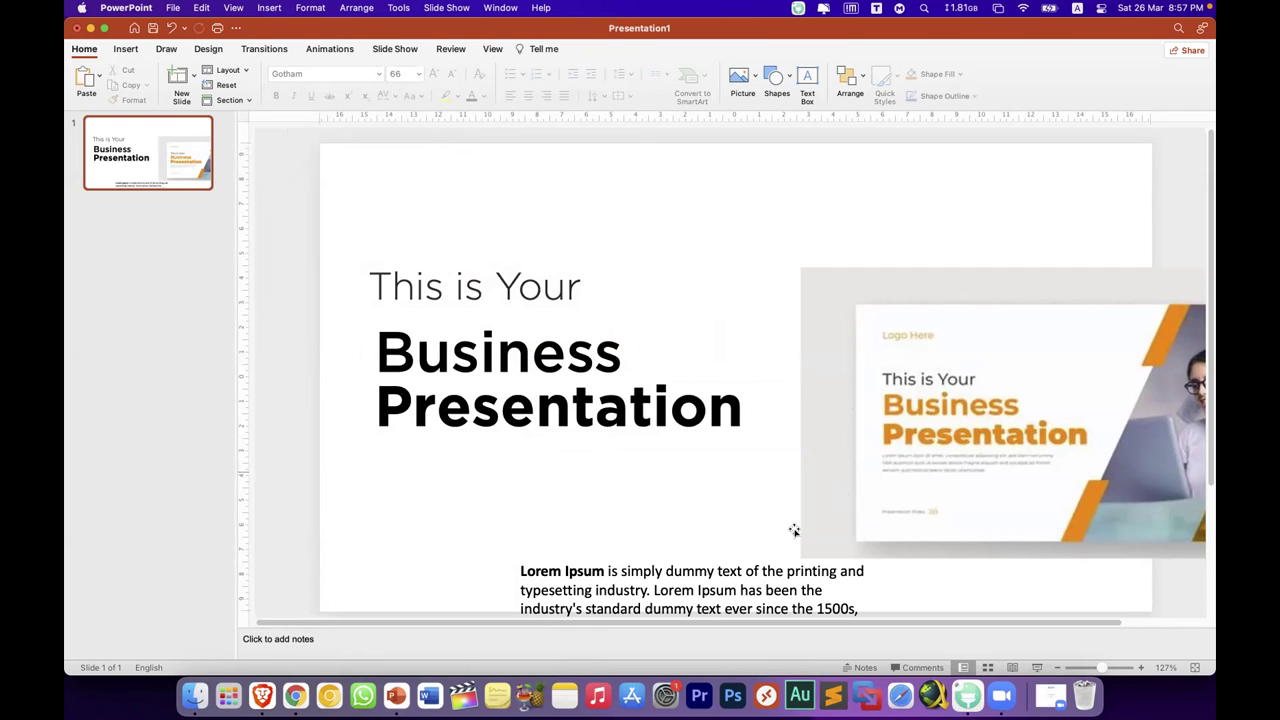
# Step: Move the Lorem Ipsum paragraph just below Presentation and shrink its text
pyautogui.click(757, 564)
pyautogui.moveTo(753, 561); pyautogui.dragTo(604, 450)
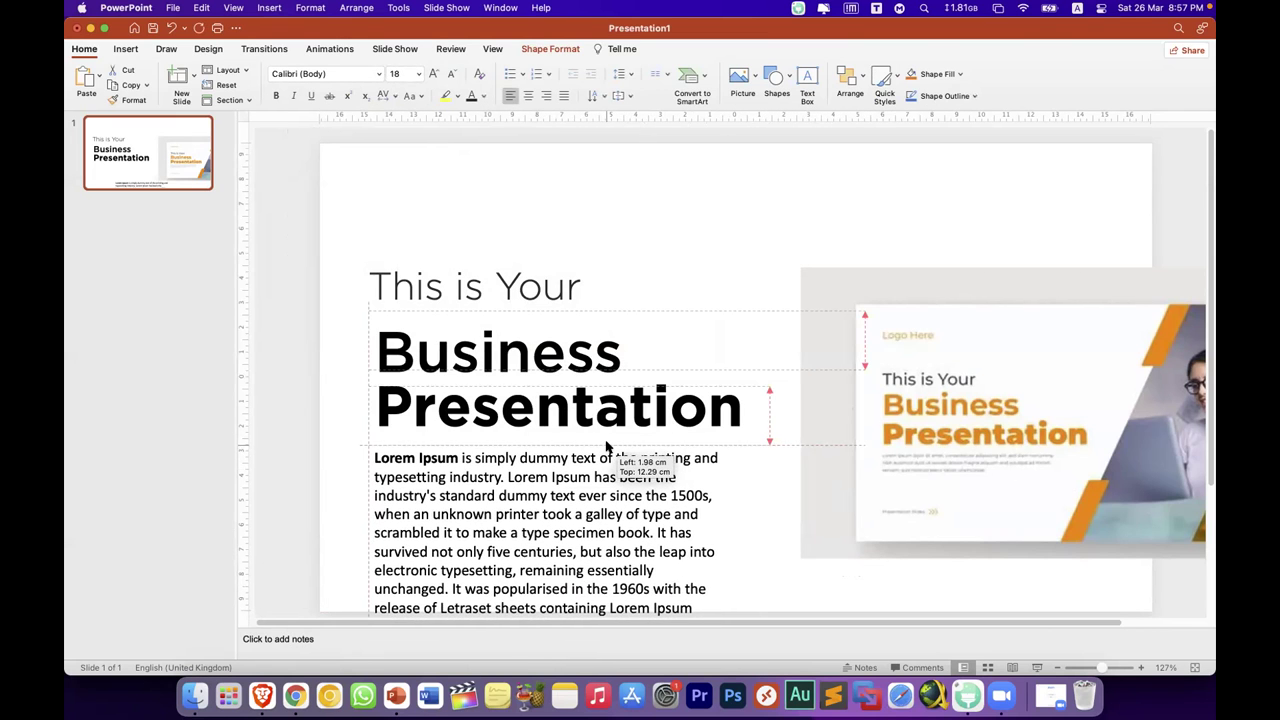
pyautogui.moveTo(604, 450); pyautogui.dragTo(604, 447)
pyautogui.click(451, 74)
pyautogui.click(451, 74)
pyautogui.click(451, 74)
pyautogui.click(451, 74)
pyautogui.click(451, 74)
# Step: Set the Lorem Ipsum paragraph to 10 pt
pyautogui.click(451, 74)
pyautogui.click(451, 74)
pyautogui.click(451, 74)
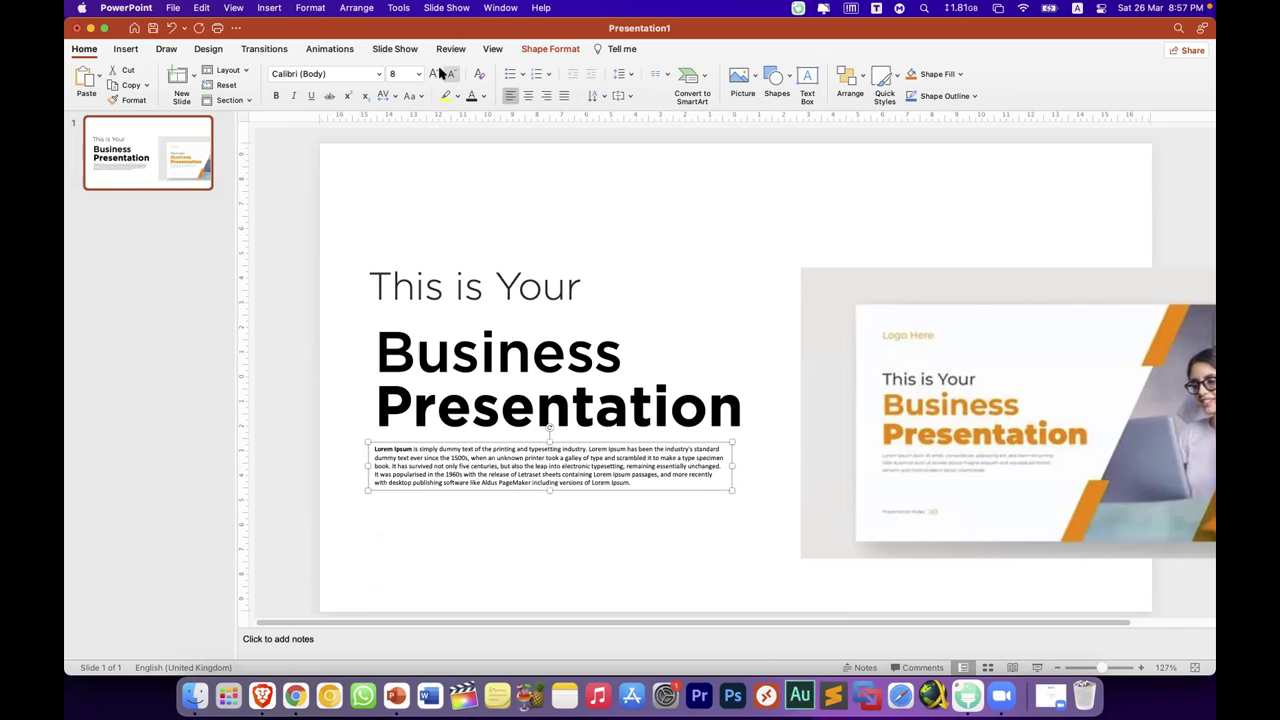
pyautogui.click(436, 74)
pyautogui.click(436, 74)
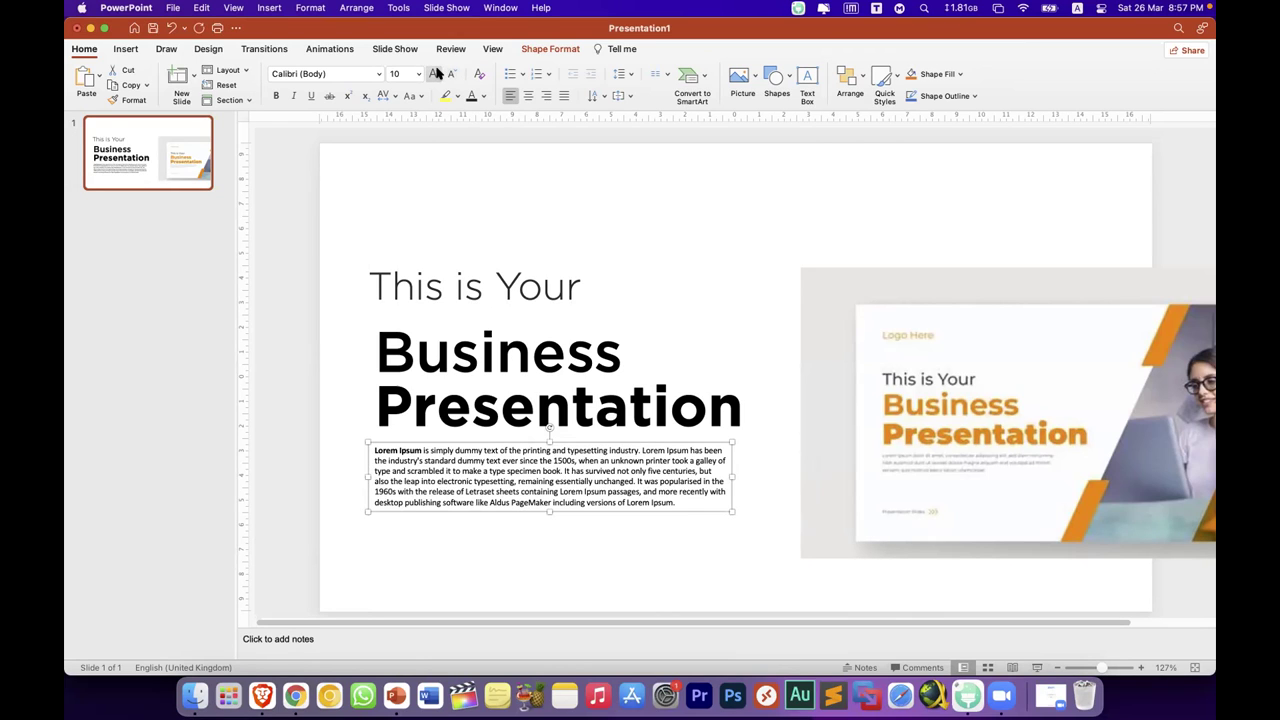
# Step: Colour the Lorem Ipsum paragraph grey
pyautogui.click(483, 96)
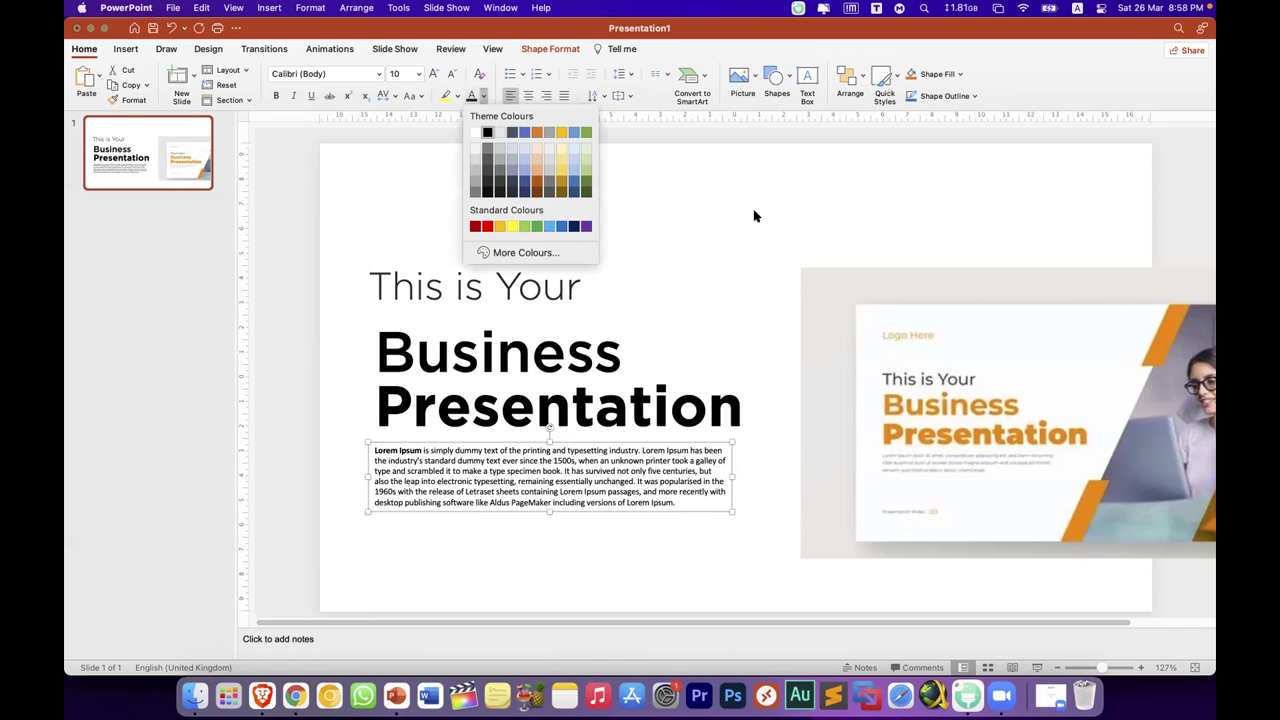
pyautogui.click(476, 192)
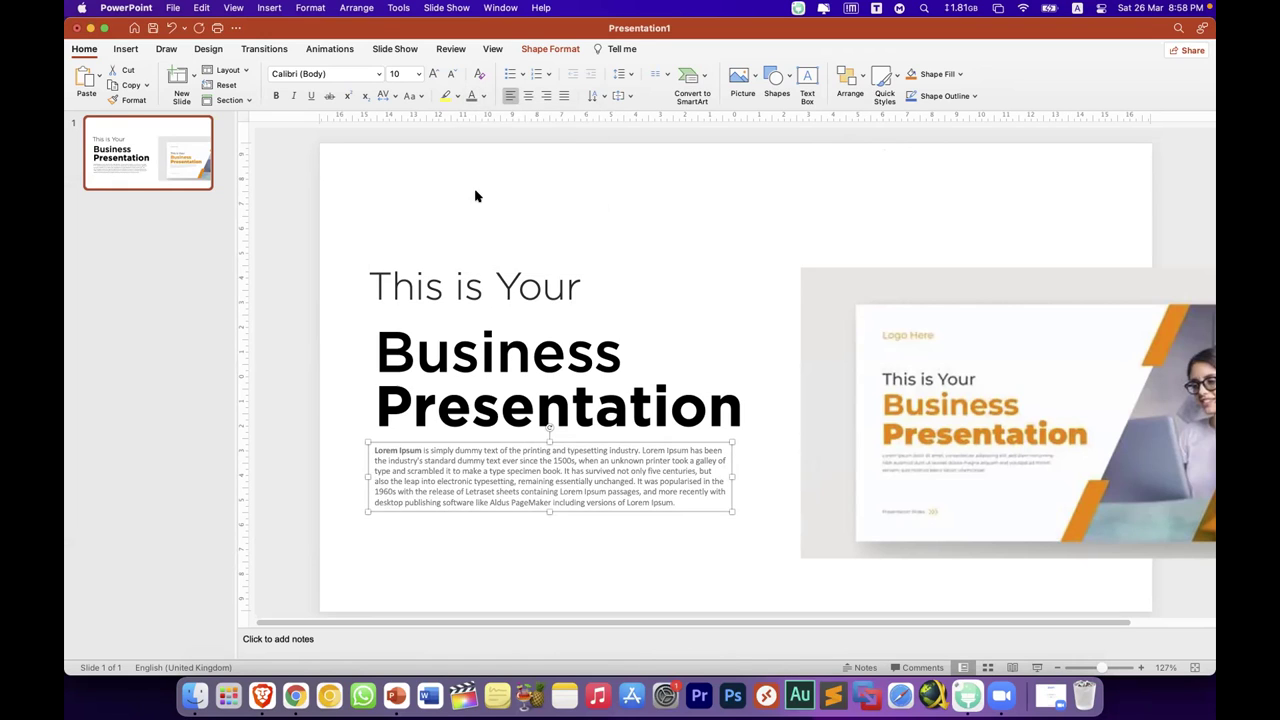
pyautogui.click(520, 566)
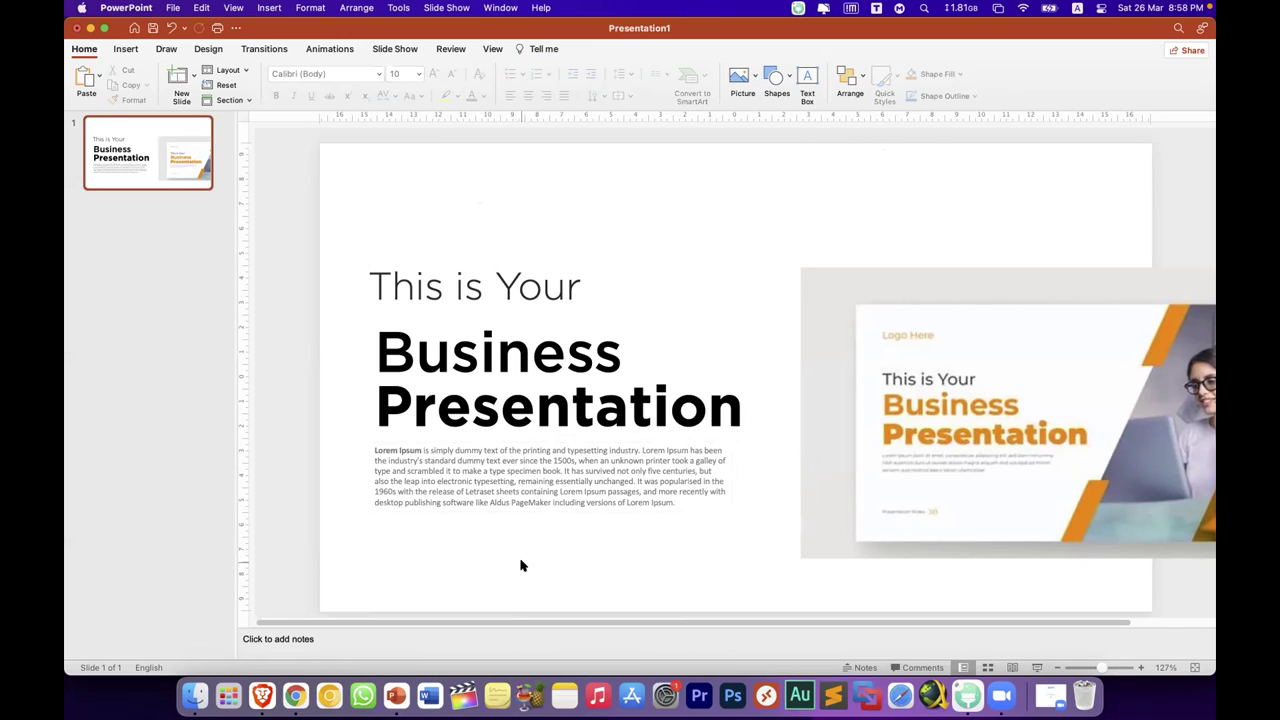
# Step: Colour the word Business orange, undoing an accidental move first
pyautogui.click(530, 352)
pyautogui.moveTo(632, 363); pyautogui.dragTo(584, 360)
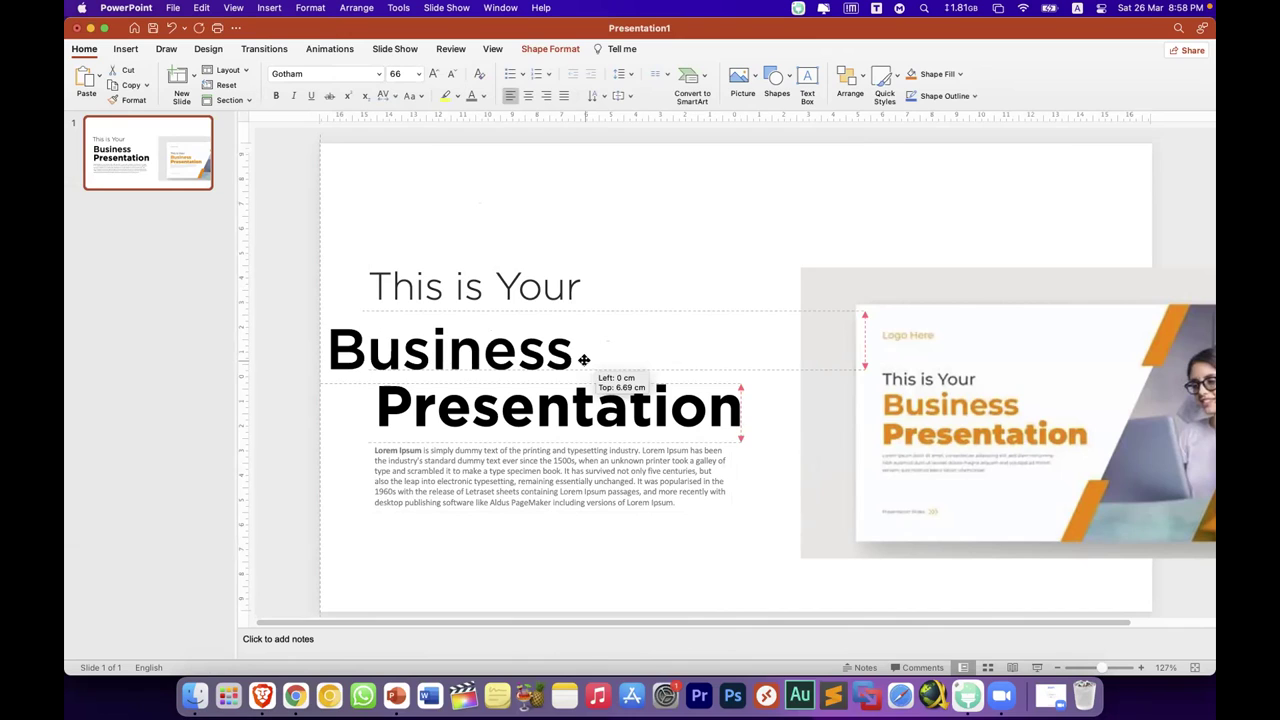
pyautogui.press('super+z')
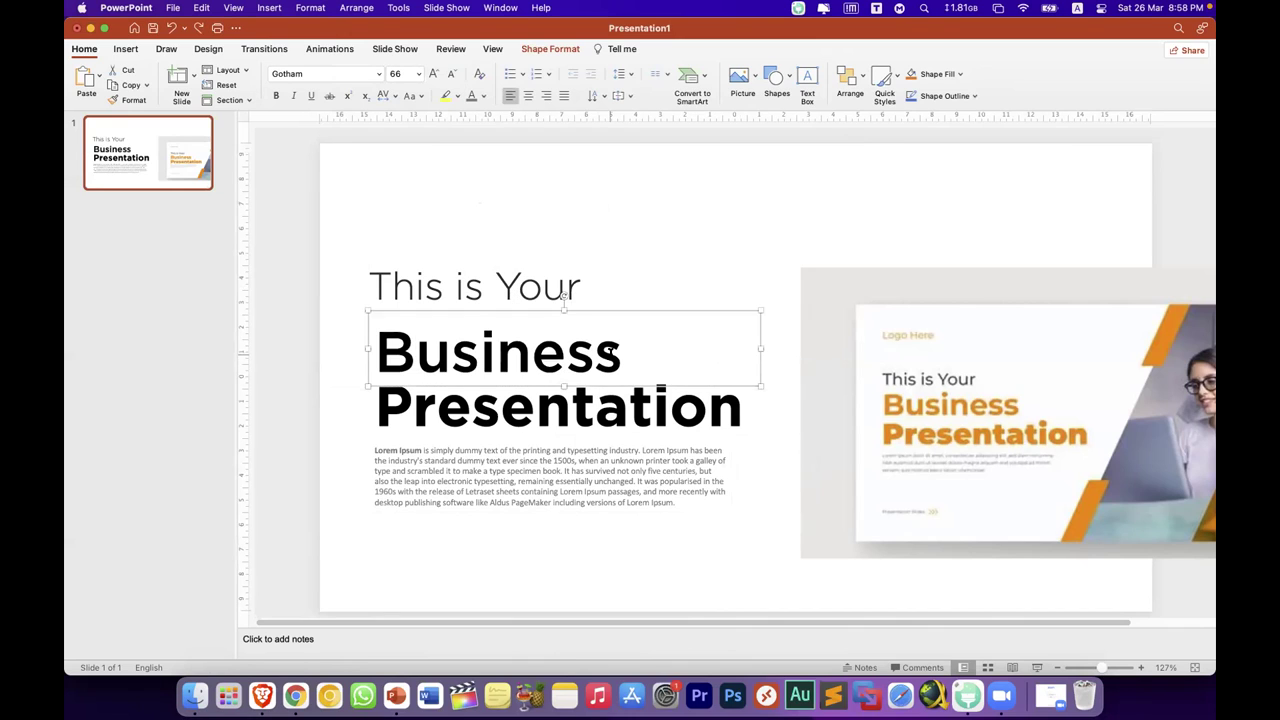
pyautogui.doubleClick(497, 352)
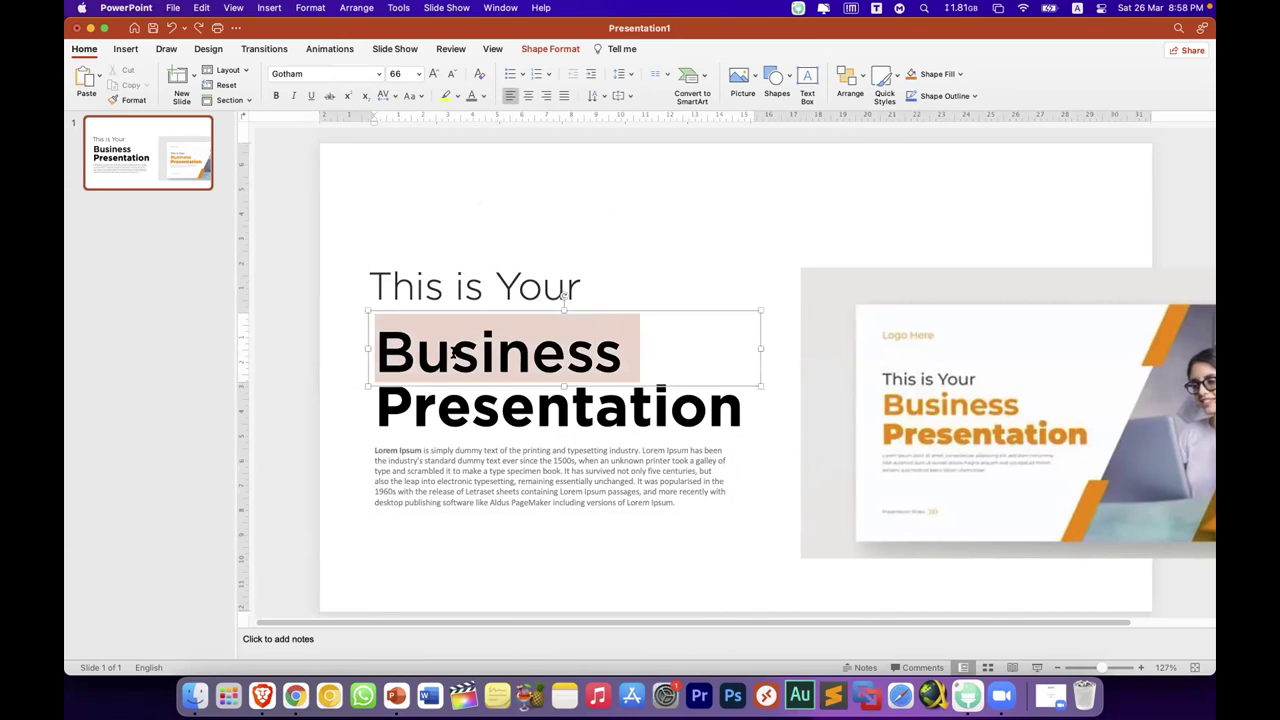
pyautogui.click(482, 96)
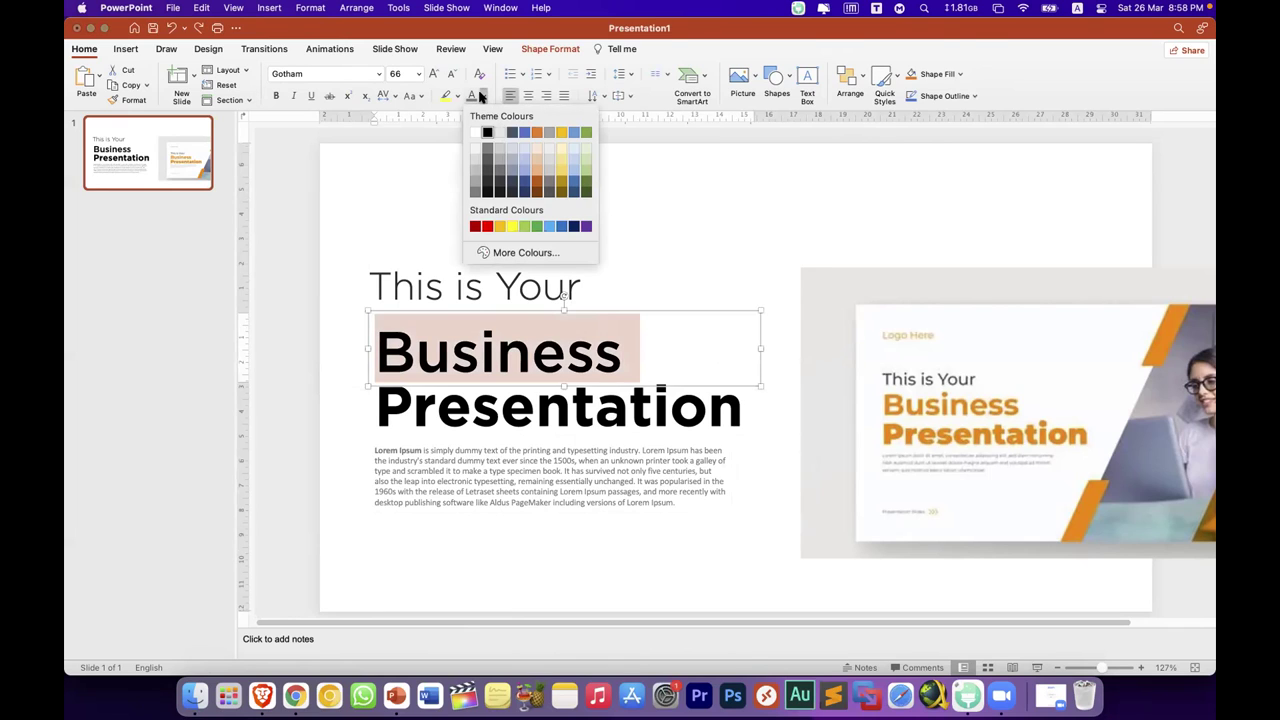
pyautogui.click(500, 226)
pyautogui.click(516, 226)
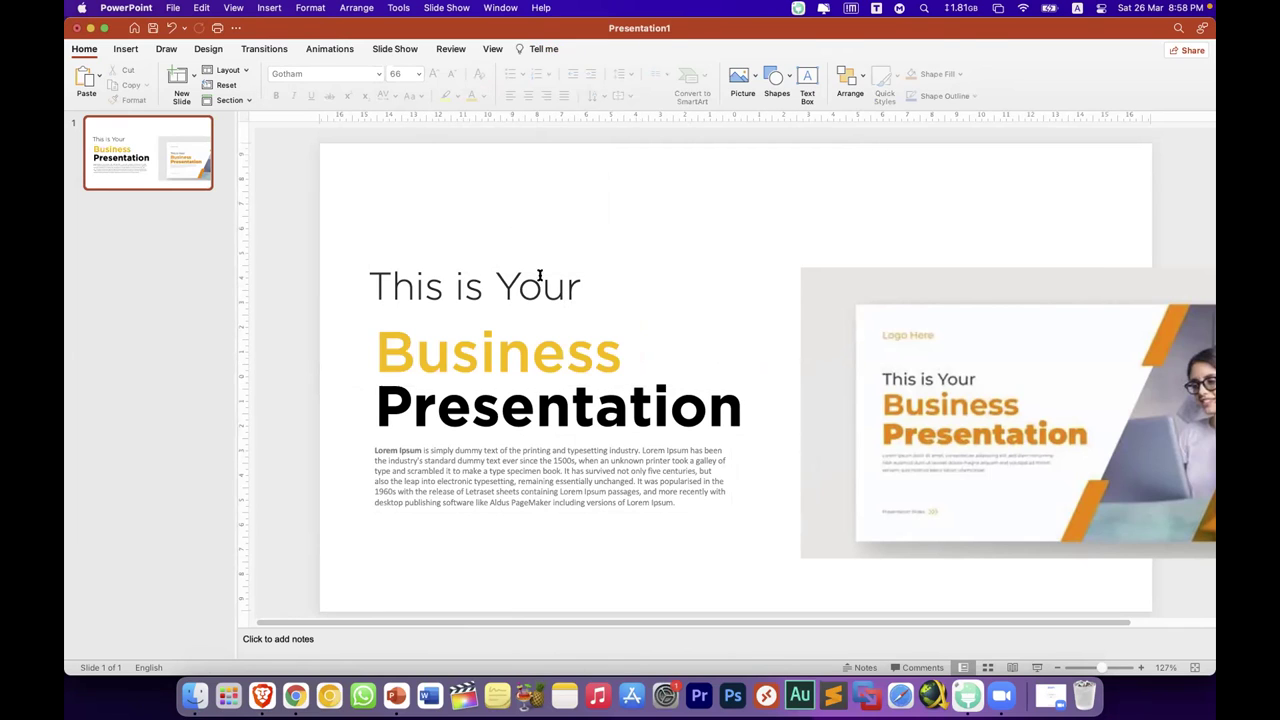
# Step: Give the Presentation text box the same heading colour
pyautogui.click(596, 405)
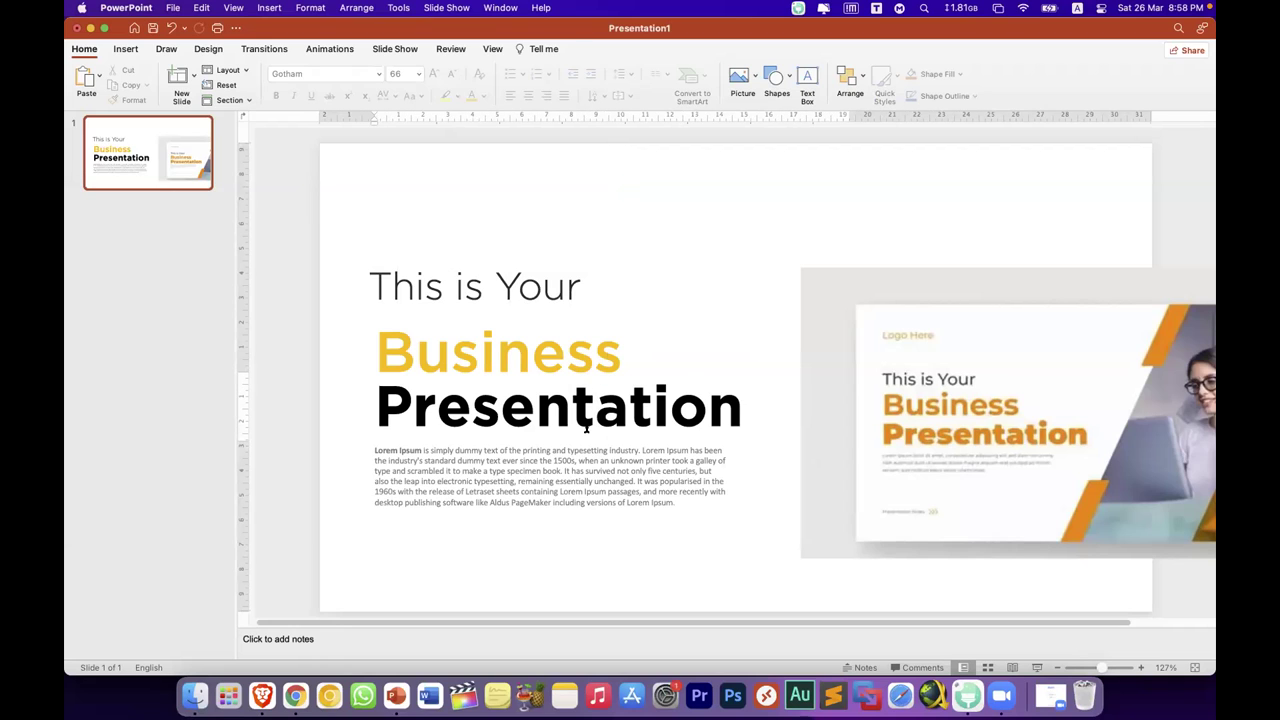
pyautogui.click(580, 443)
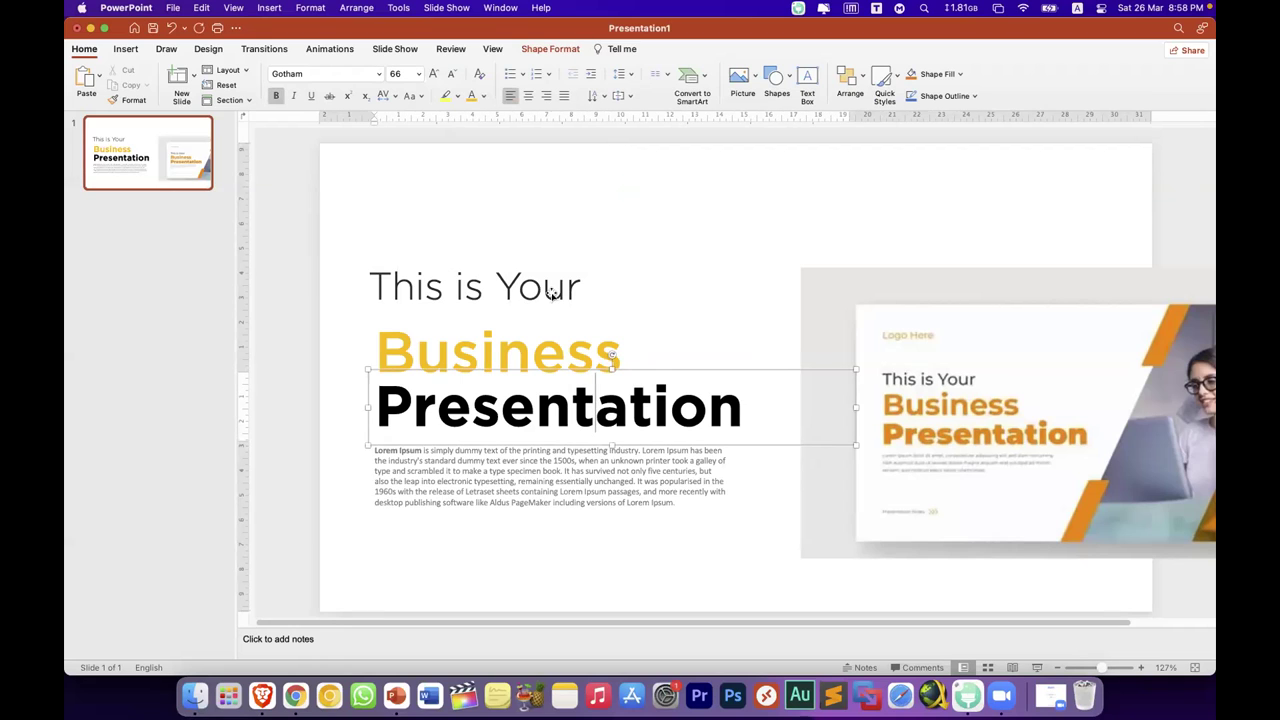
pyautogui.click(471, 97)
pyautogui.click(693, 289)
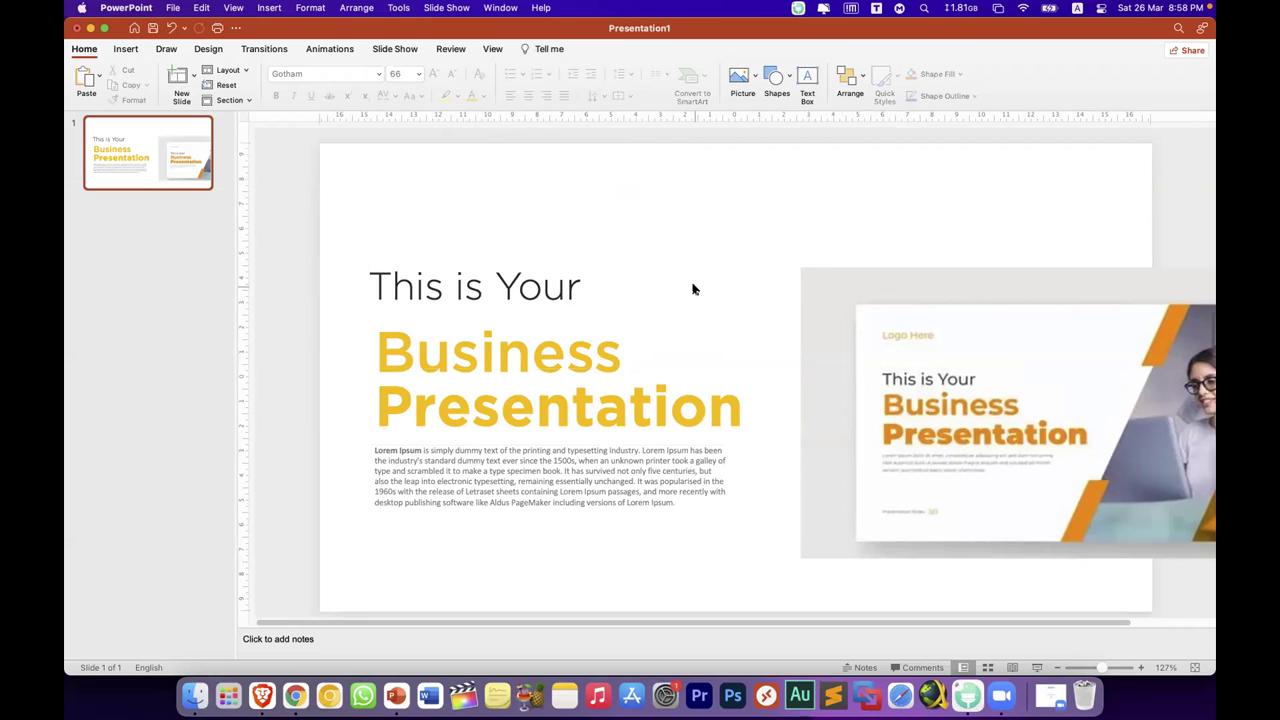
pyautogui.click(566, 360)
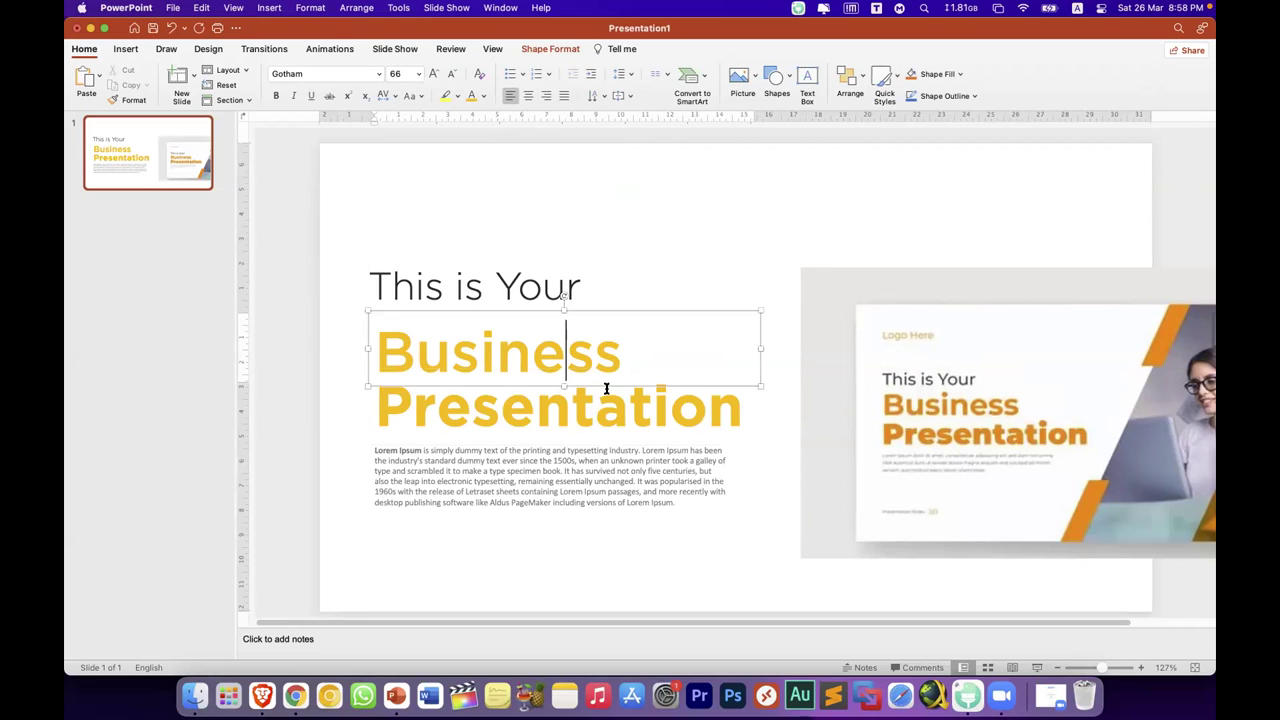
pyautogui.click(608, 385)
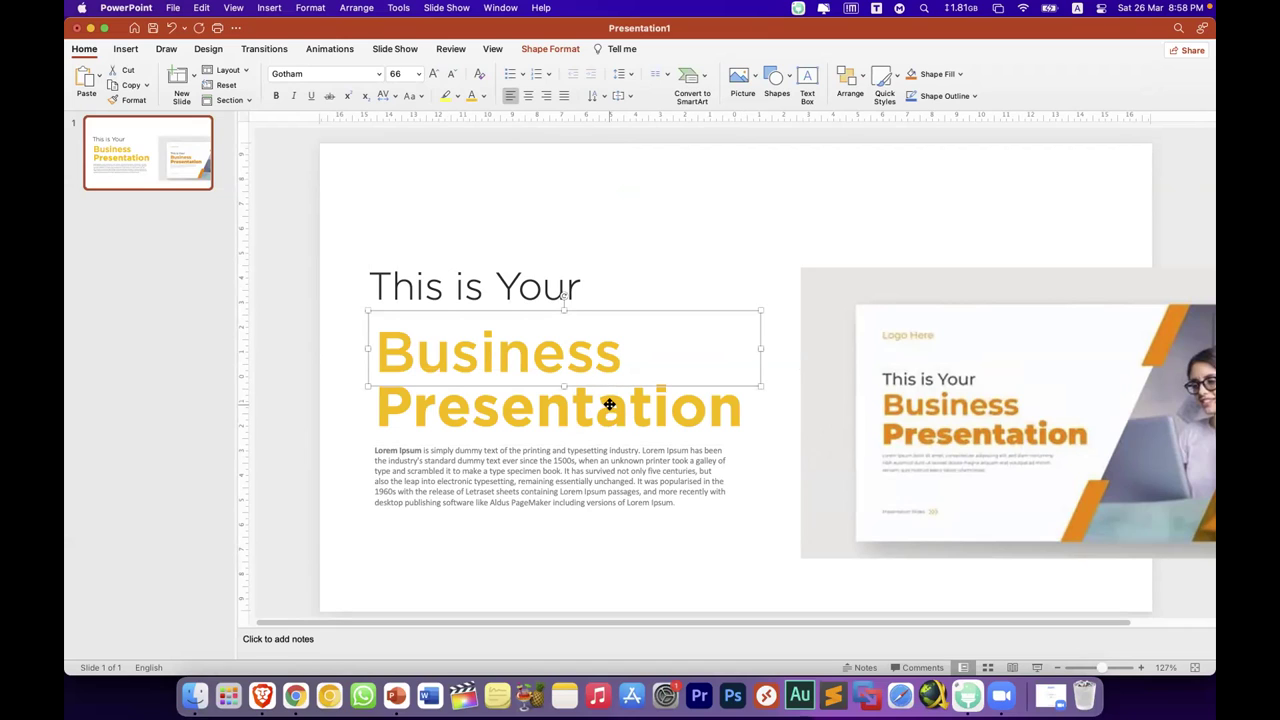
pyautogui.click(658, 286)
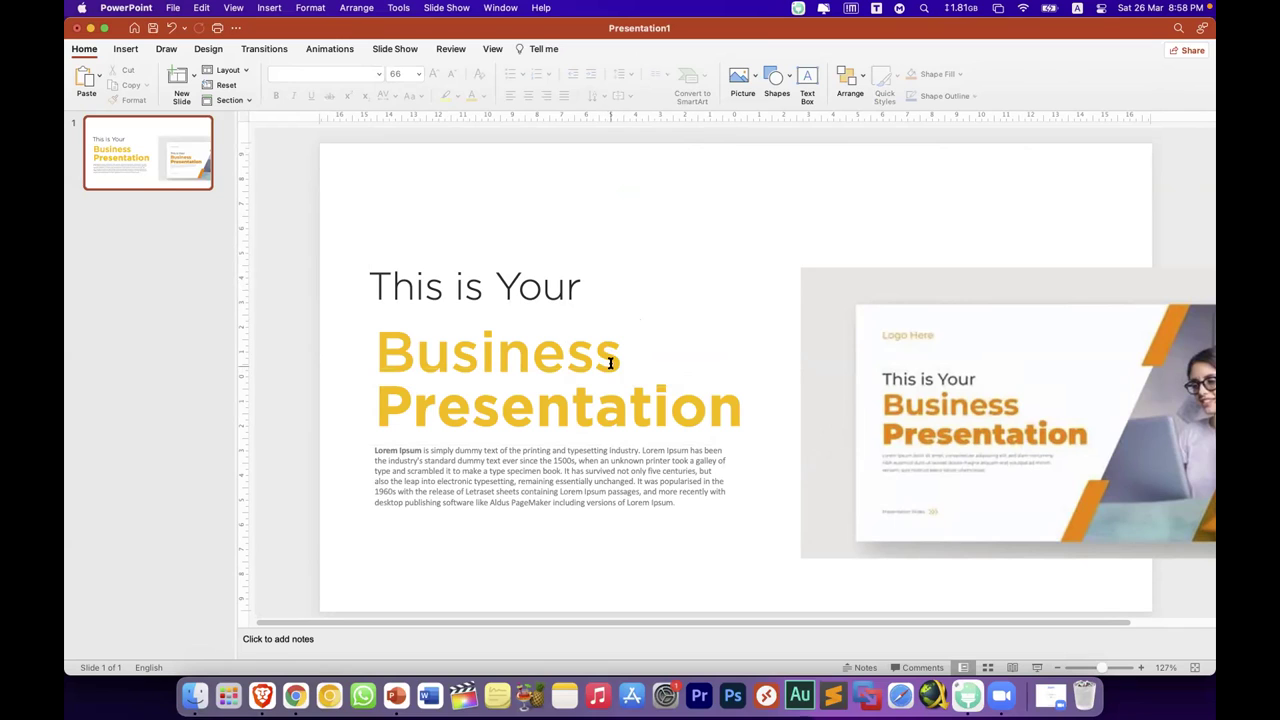
# Step: Select both heading boxes and make their text dark orange
pyautogui.click(612, 362)
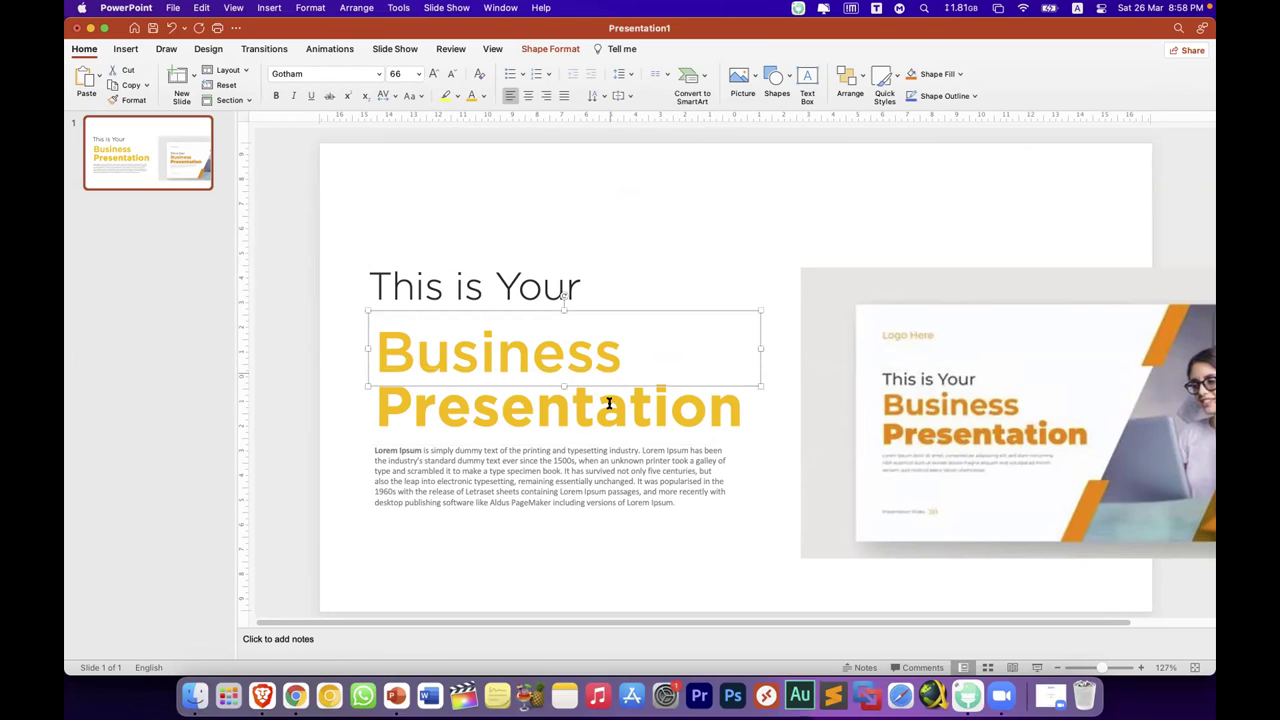
pyautogui.keyDown('shift'); pyautogui.click(609, 404); pyautogui.keyUp('shift')
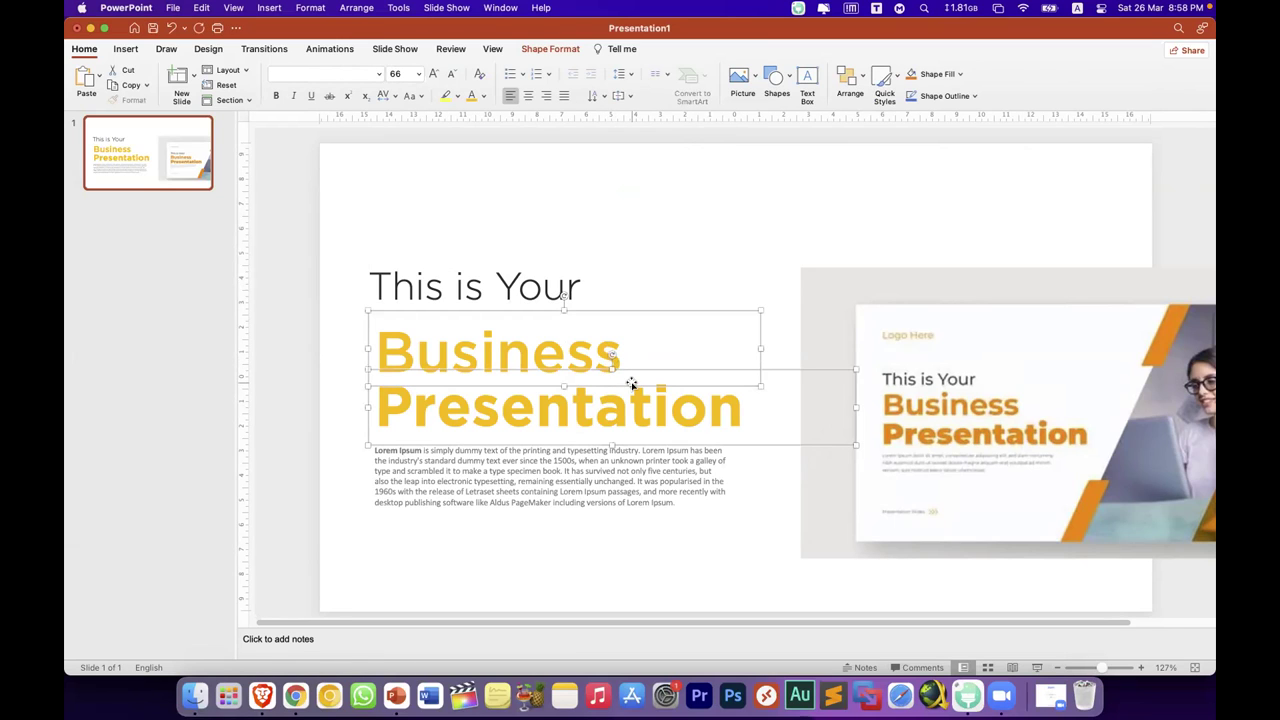
pyautogui.click(481, 94)
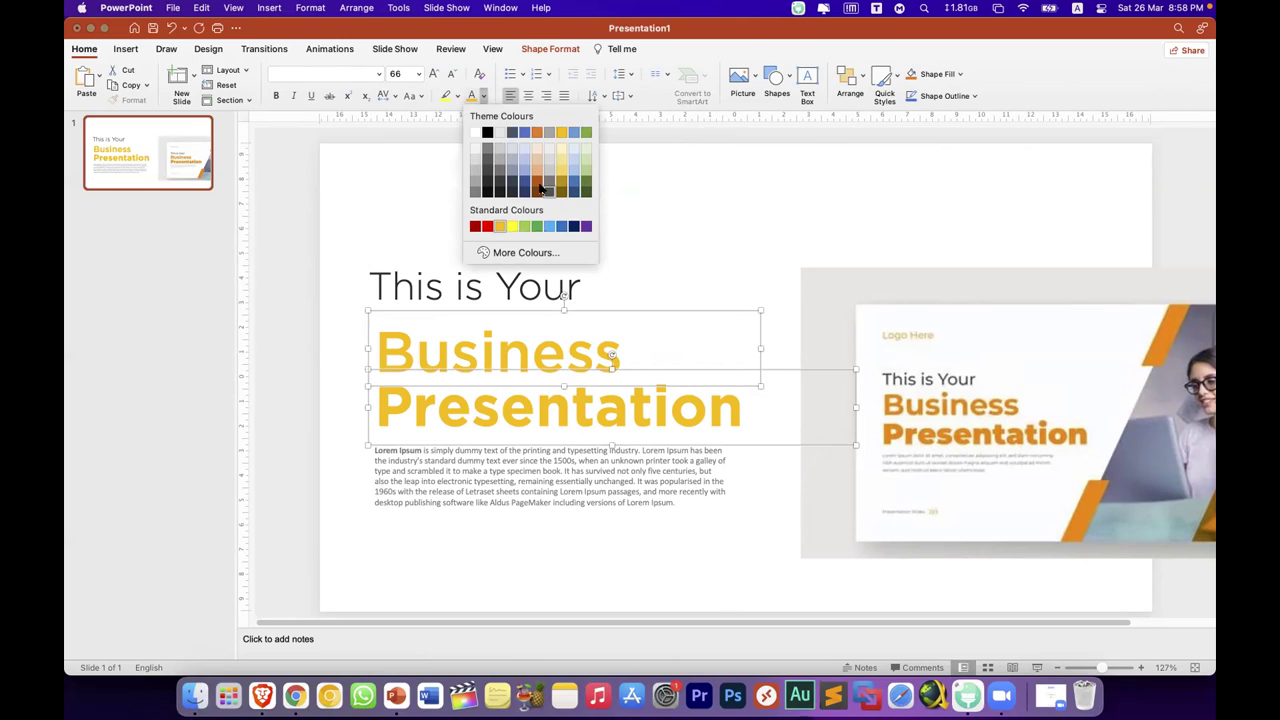
pyautogui.click(537, 185)
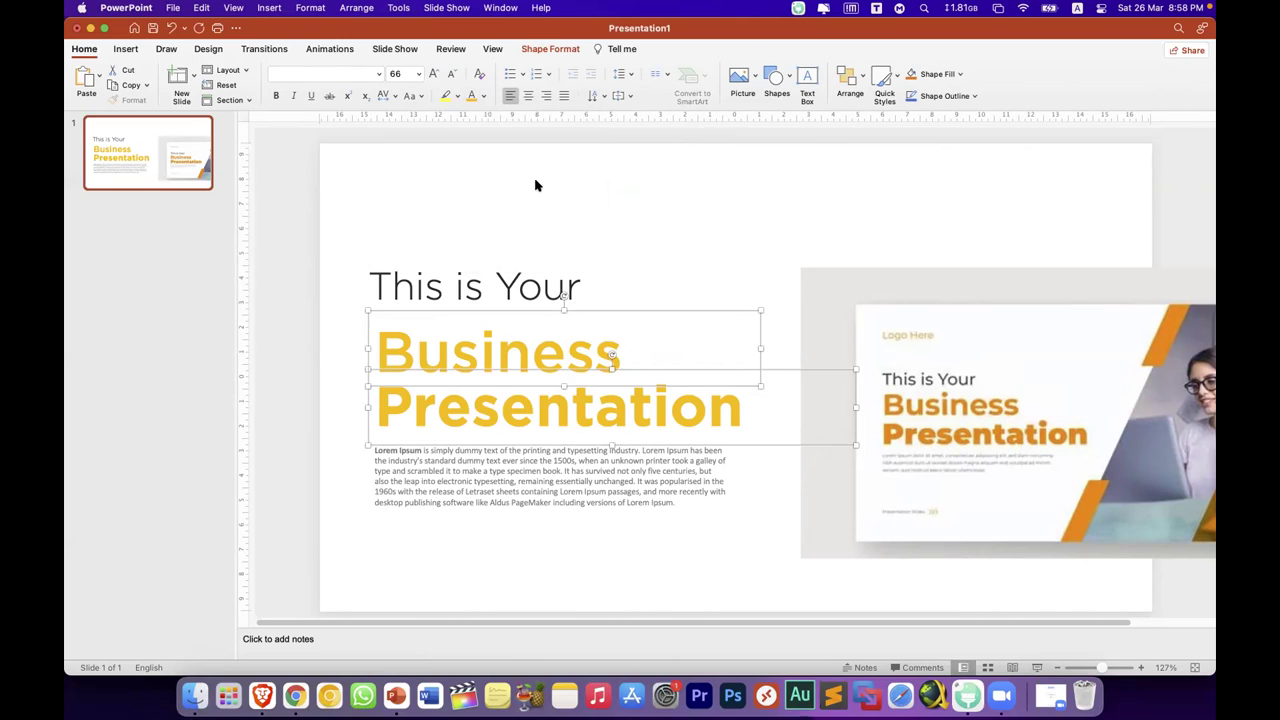
# Step: Apply the reference picture's orange to the heading using the More Colours eyedropper
pyautogui.click(484, 96)
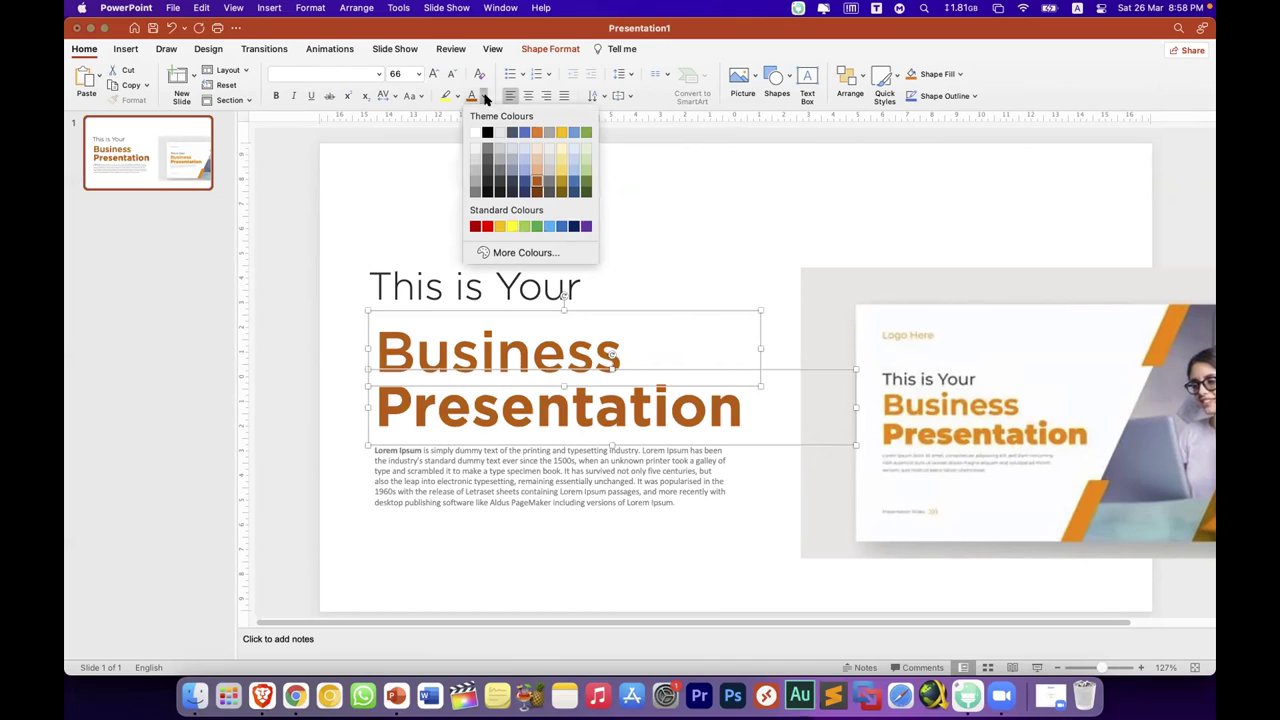
pyautogui.click(530, 253)
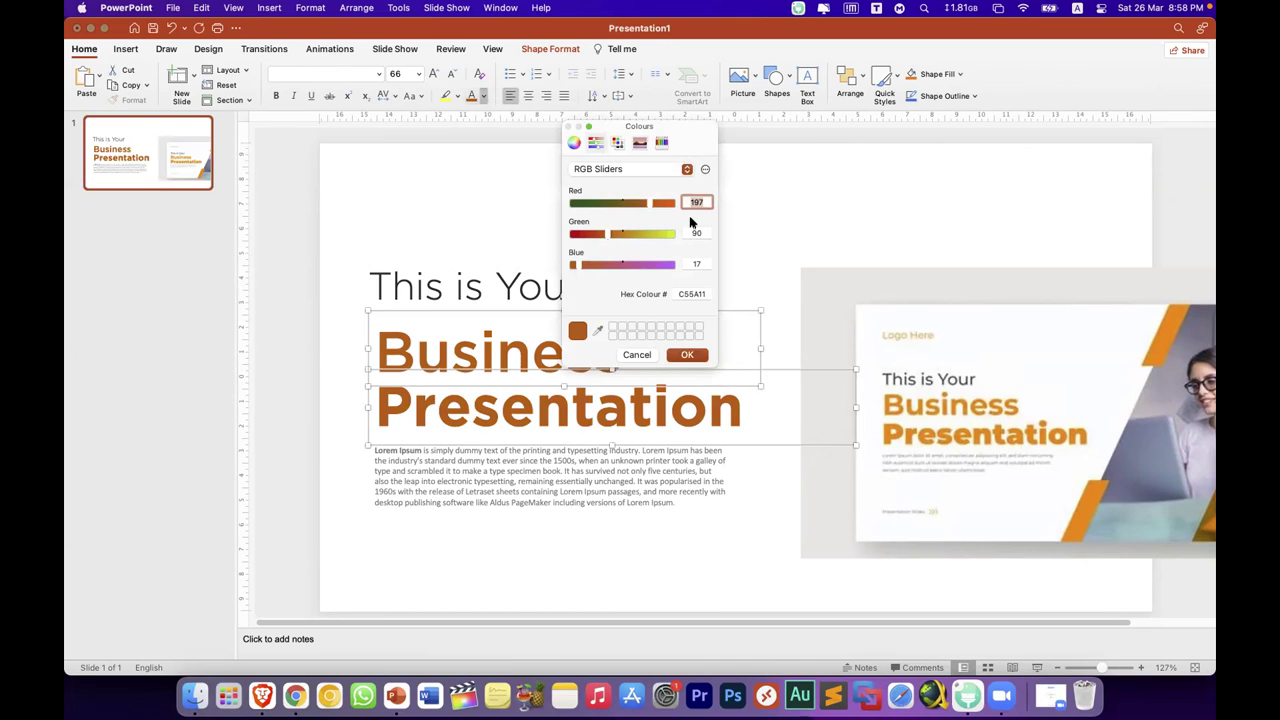
pyautogui.click(733, 139)
pyautogui.click(573, 142)
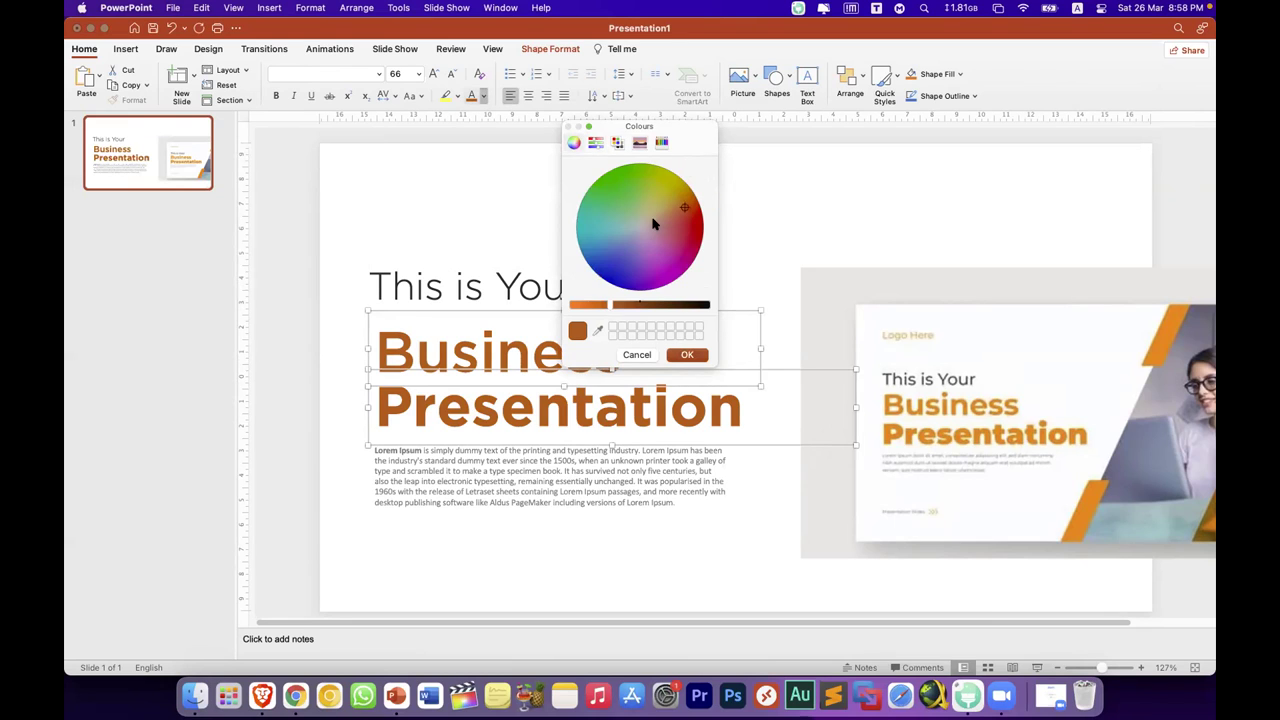
pyautogui.moveTo(683, 210)
pyautogui.mouseDown()
pyautogui.moveTo(656, 236)
pyautogui.moveTo(674, 211)
pyautogui.mouseUp()
pyautogui.click(597, 331)
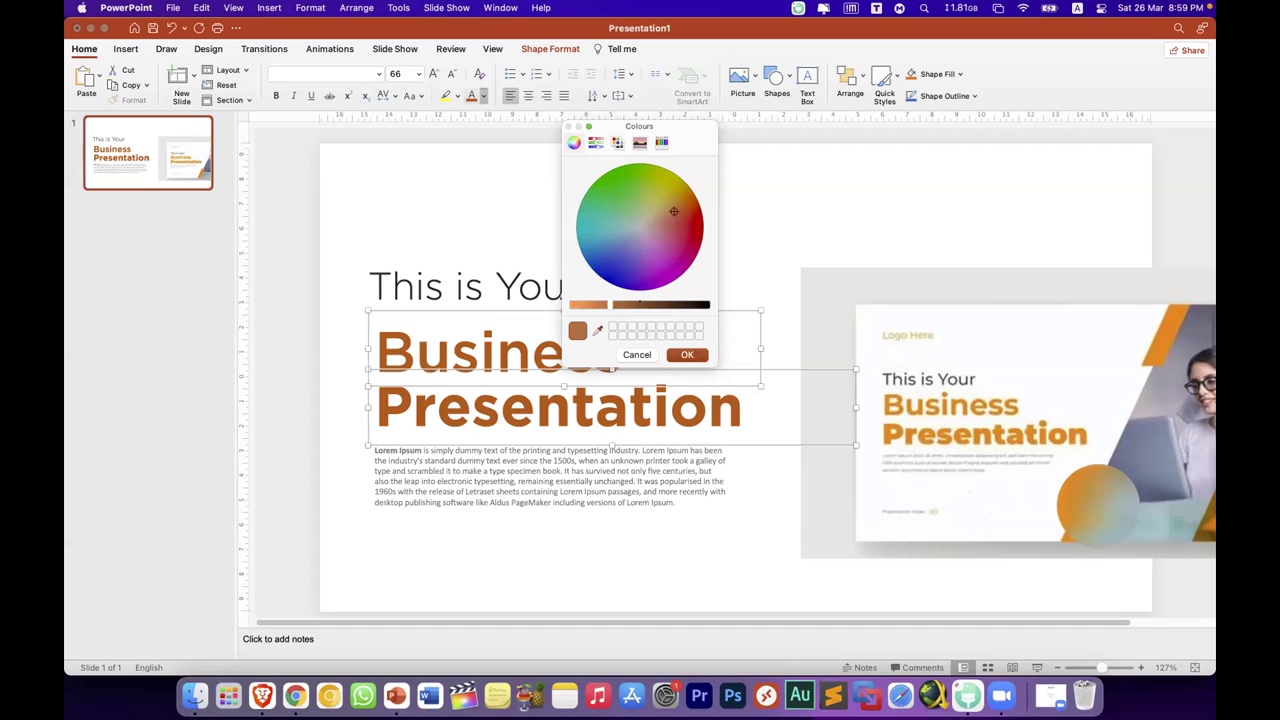
pyautogui.click(1093, 507)
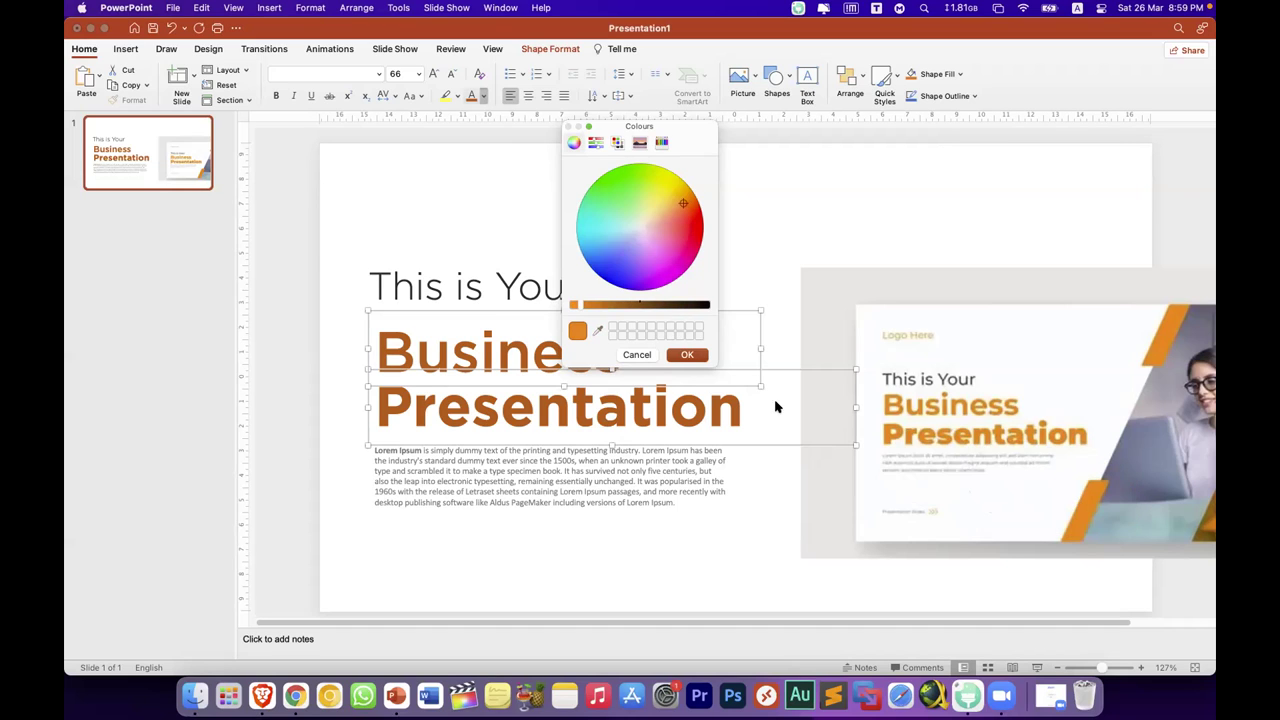
pyautogui.click(687, 355)
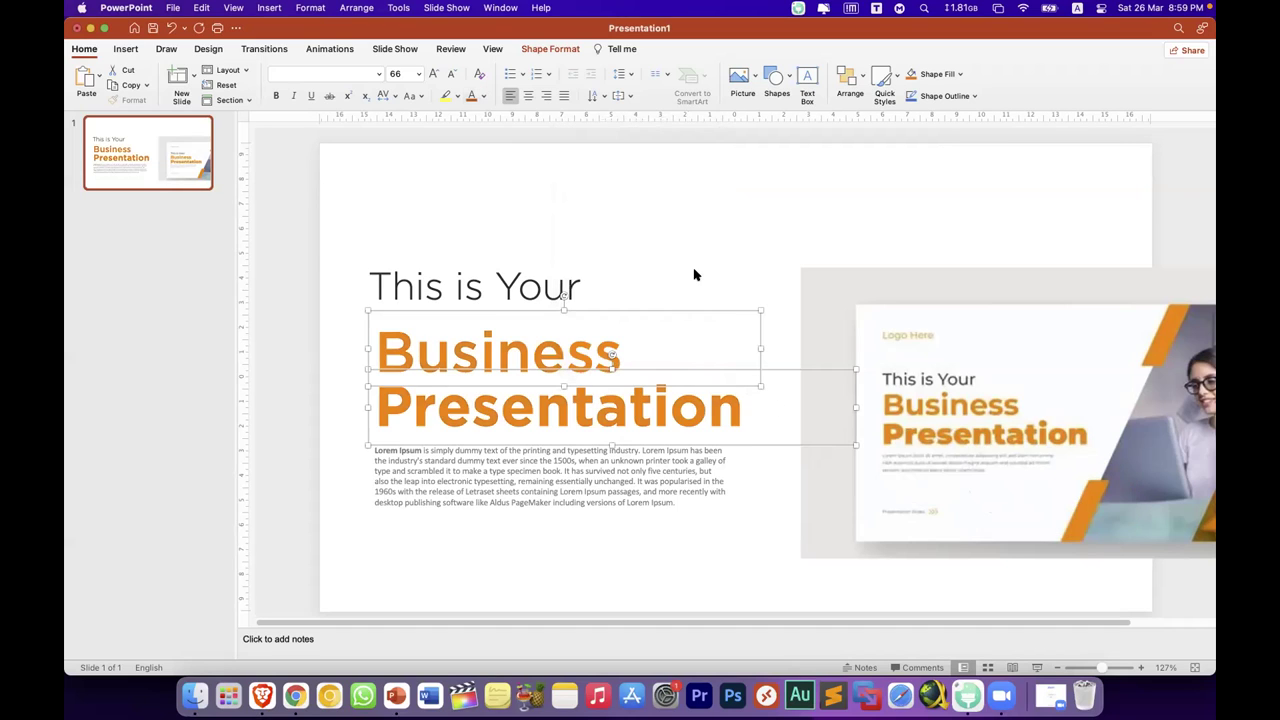
# Step: Move 'This is Your' slightly down and the reference picture higher on the slide
pyautogui.click(696, 263)
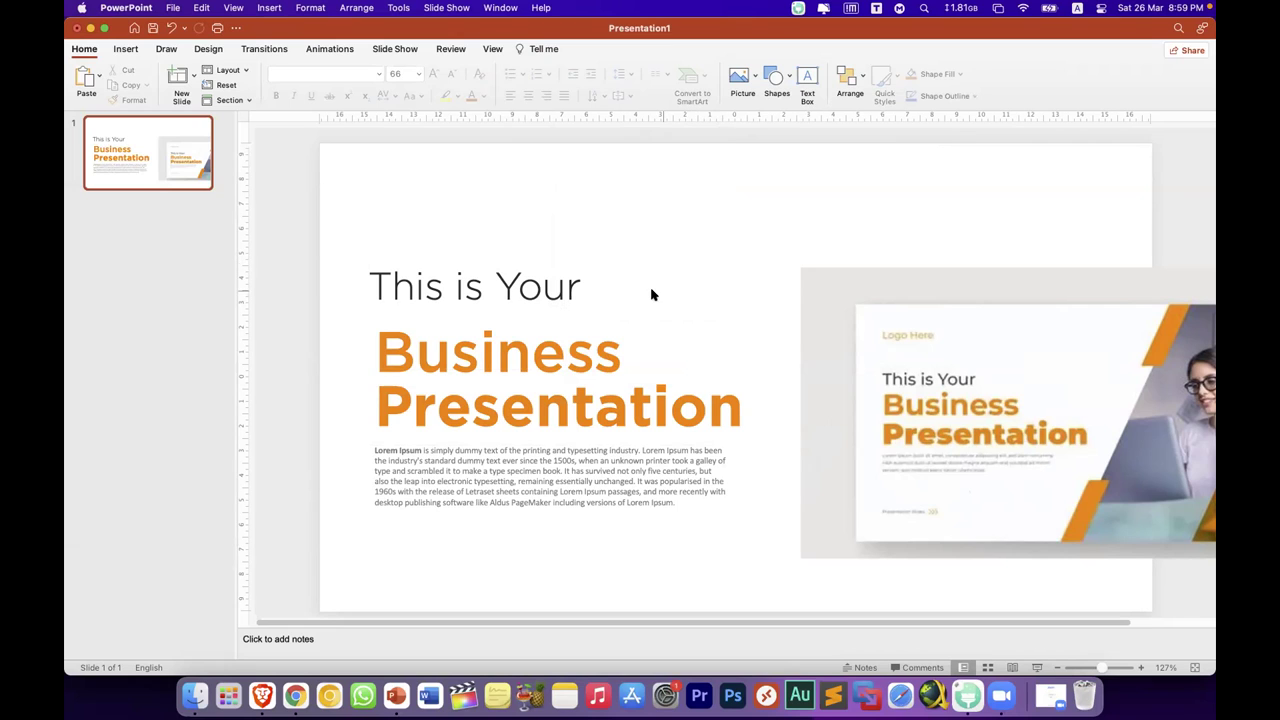
pyautogui.click(543, 287)
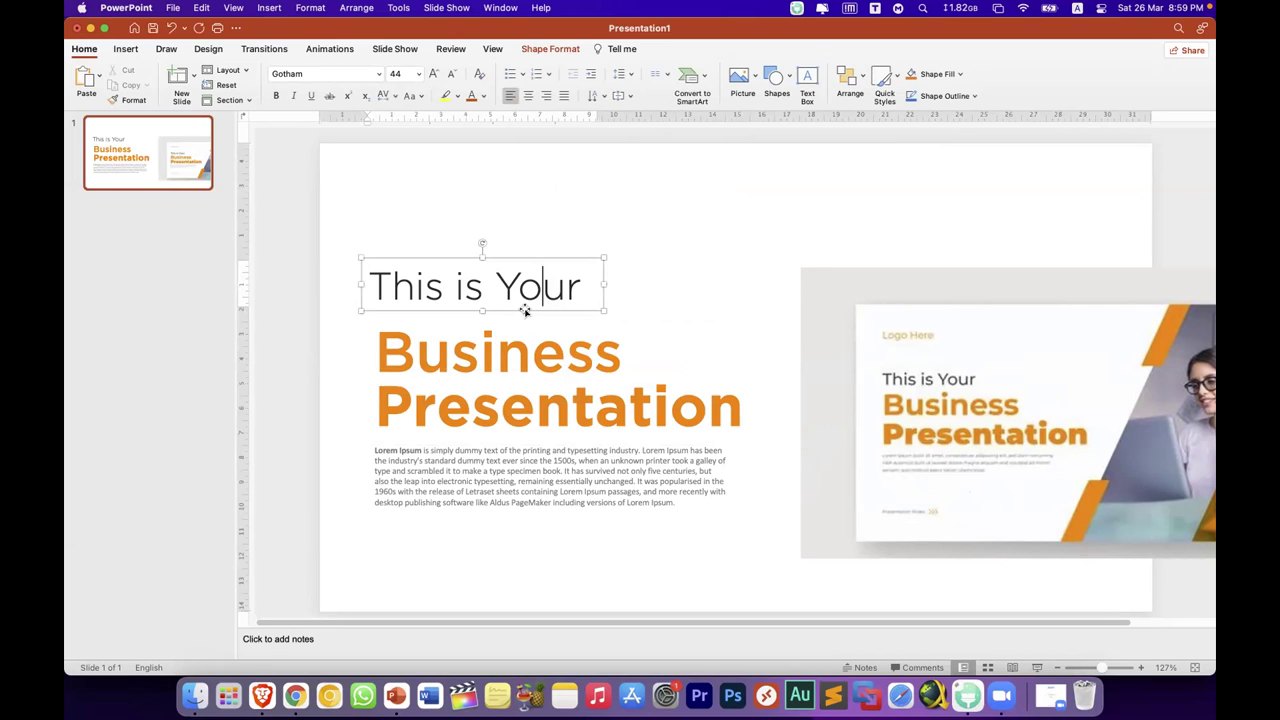
pyautogui.moveTo(525, 313); pyautogui.dragTo(525, 319)
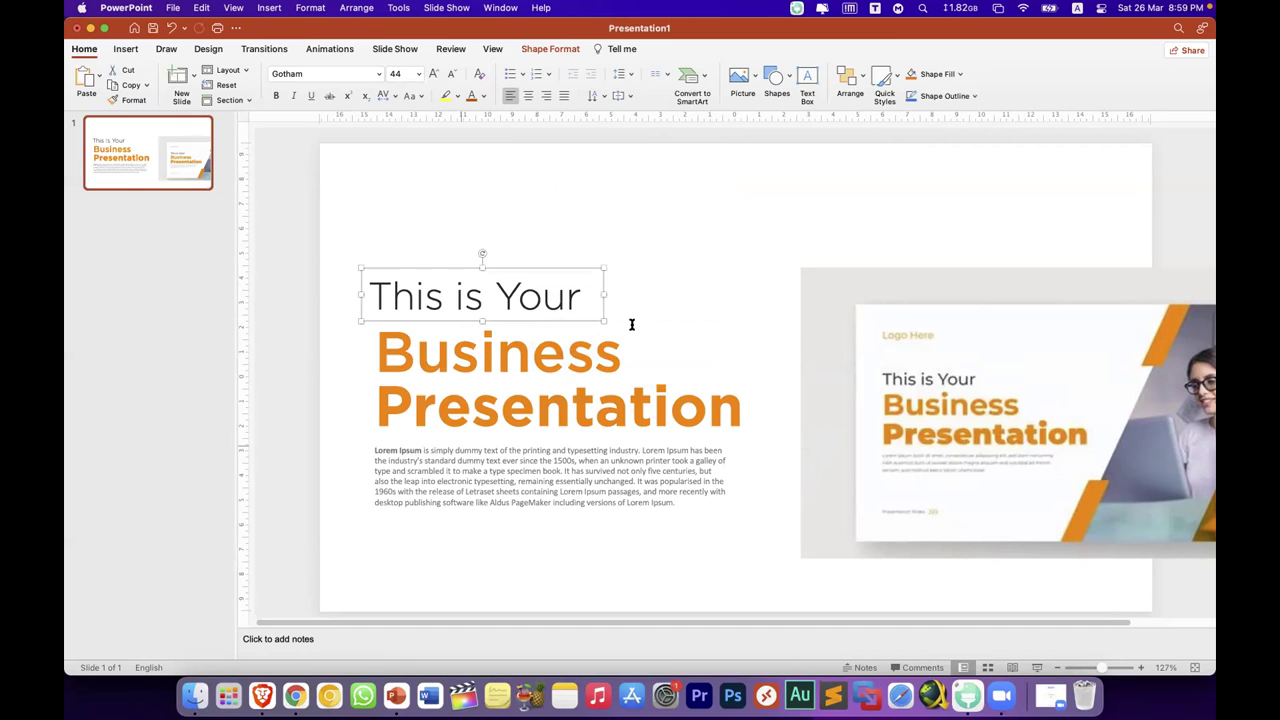
pyautogui.moveTo(920, 450); pyautogui.dragTo(912, 363)
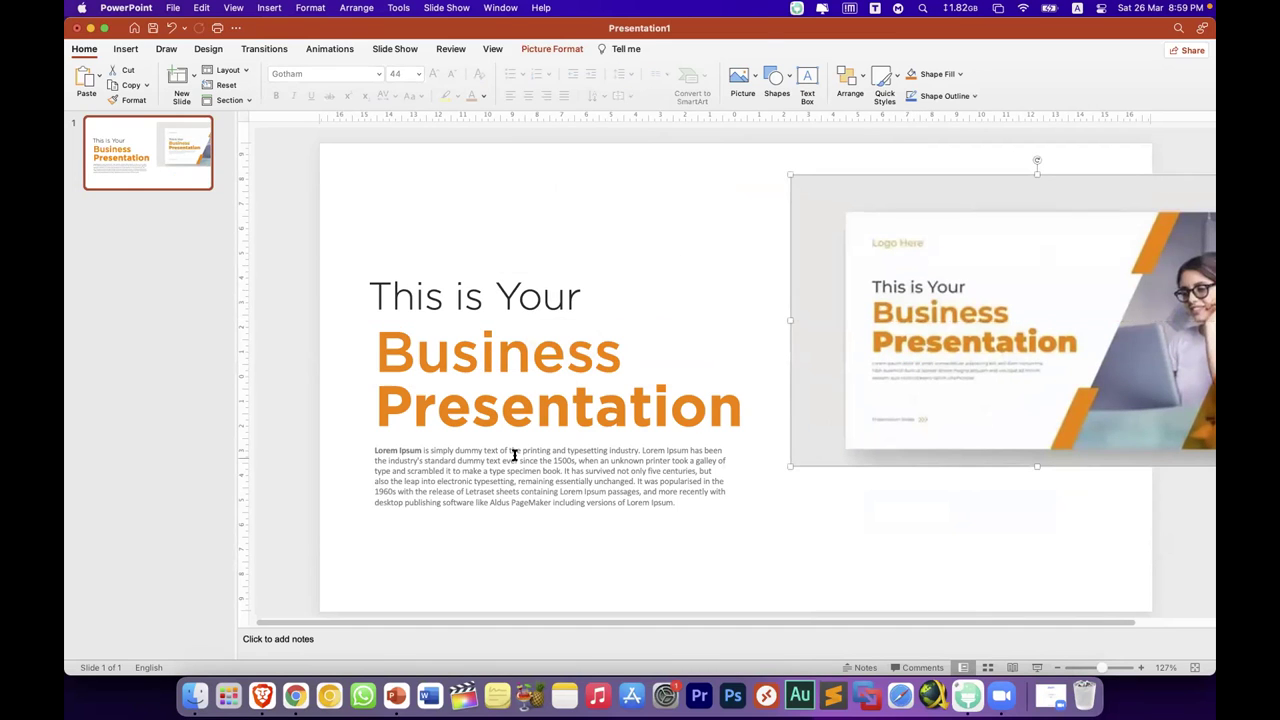
# Step: Select the left-side text boxes together, zoom out to the whole slide, and select the reference picture
pyautogui.moveTo(338, 238); pyautogui.dragTo(784, 556)
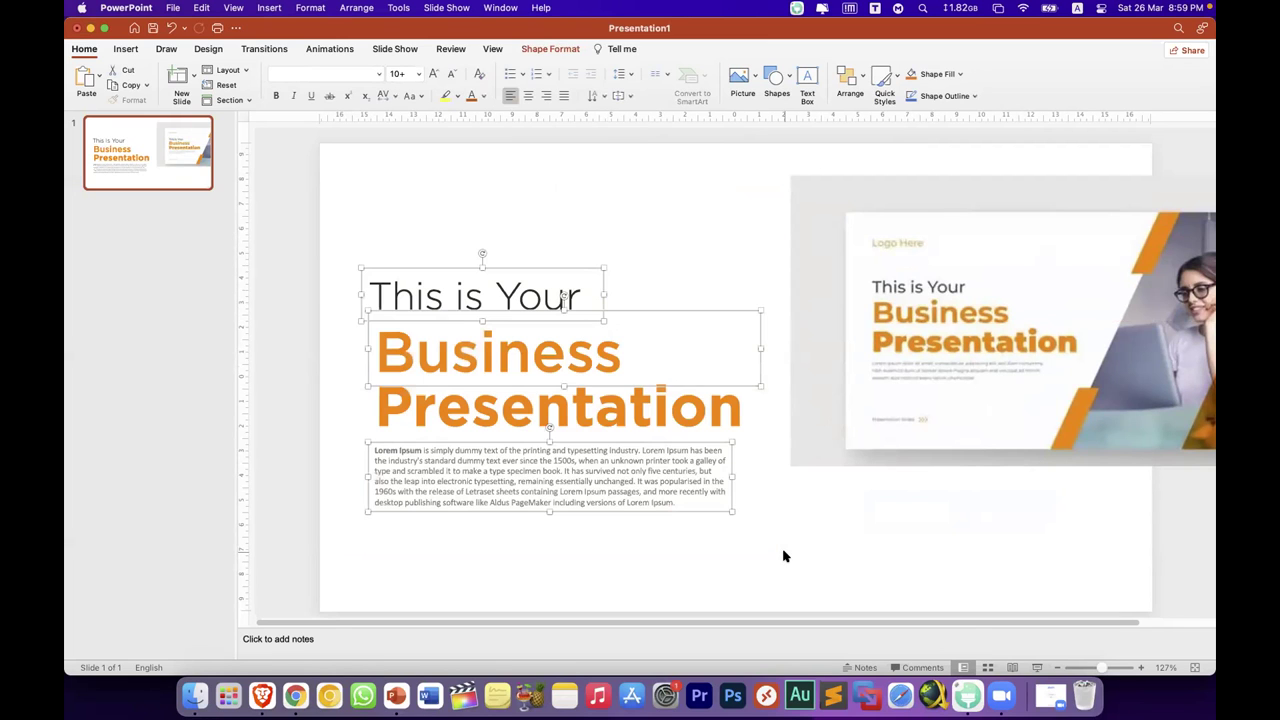
pyautogui.click(863, 569)
pyautogui.moveTo(935, 580)
pyautogui.mouseDown()
pyautogui.moveTo(387, 272)
pyautogui.moveTo(360, 234)
pyautogui.mouseUp()
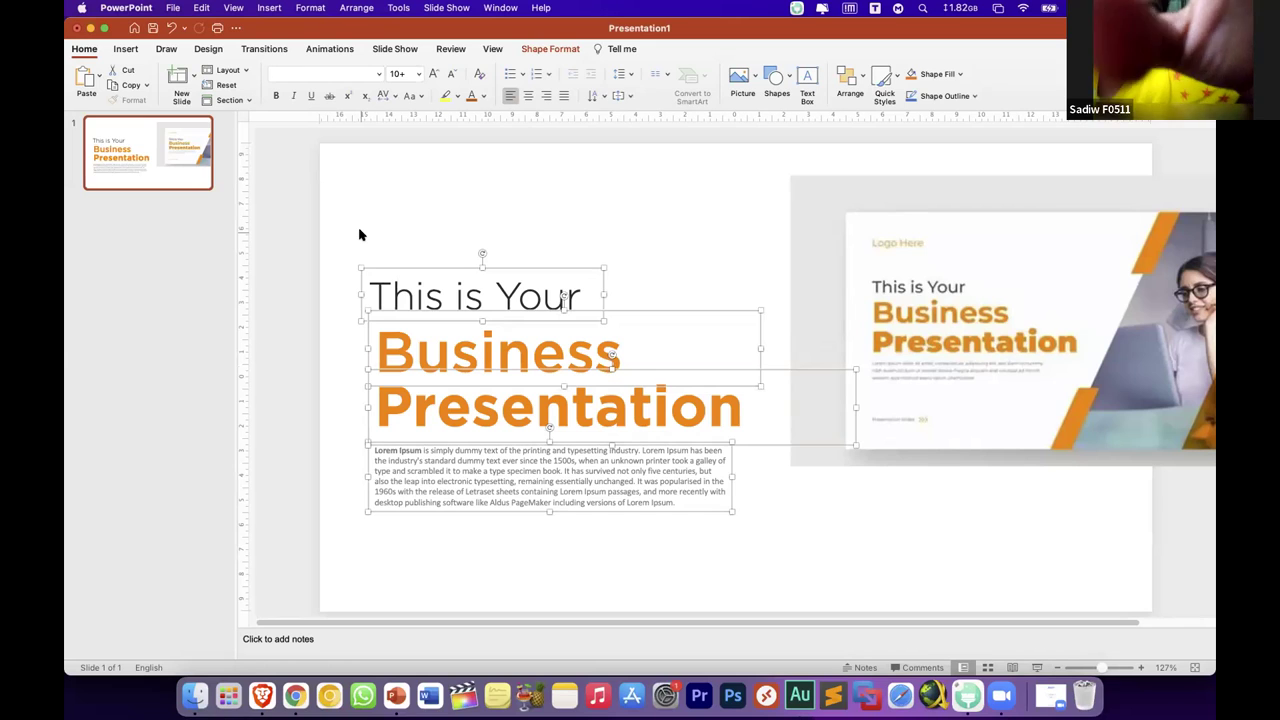
pyautogui.click(360, 234)
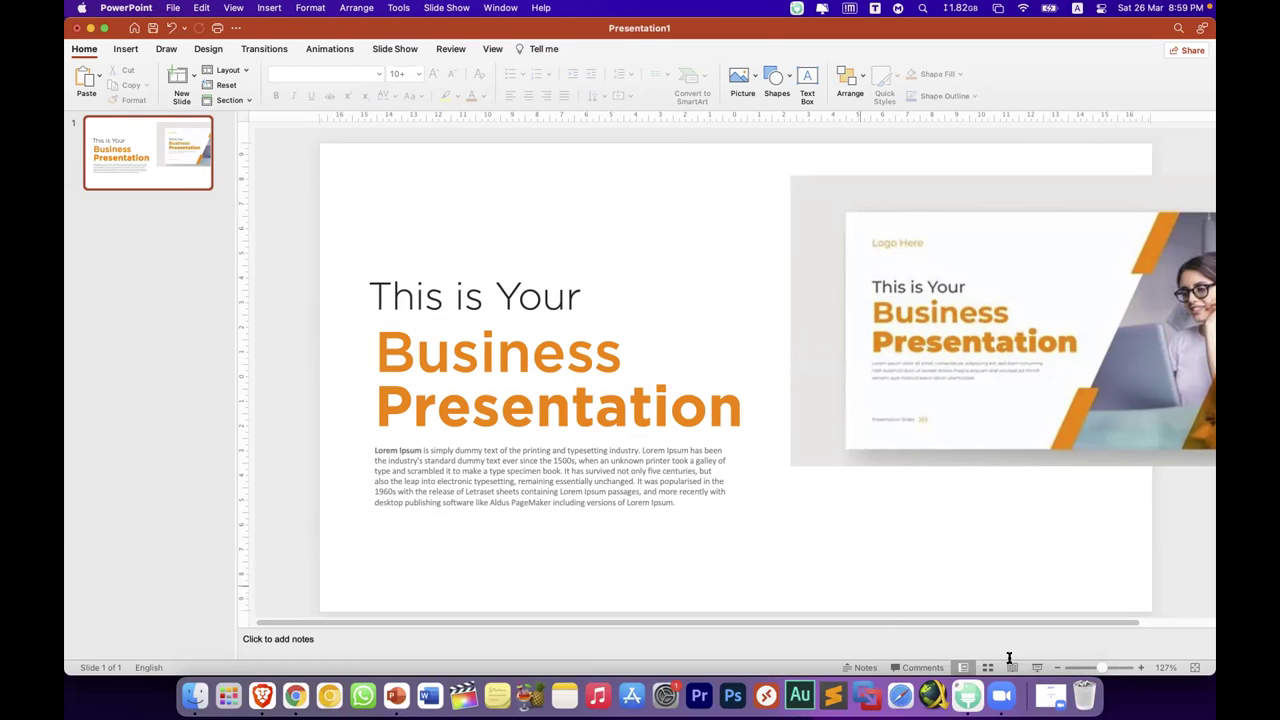
pyautogui.moveTo(1099, 670); pyautogui.dragTo(1095, 668)
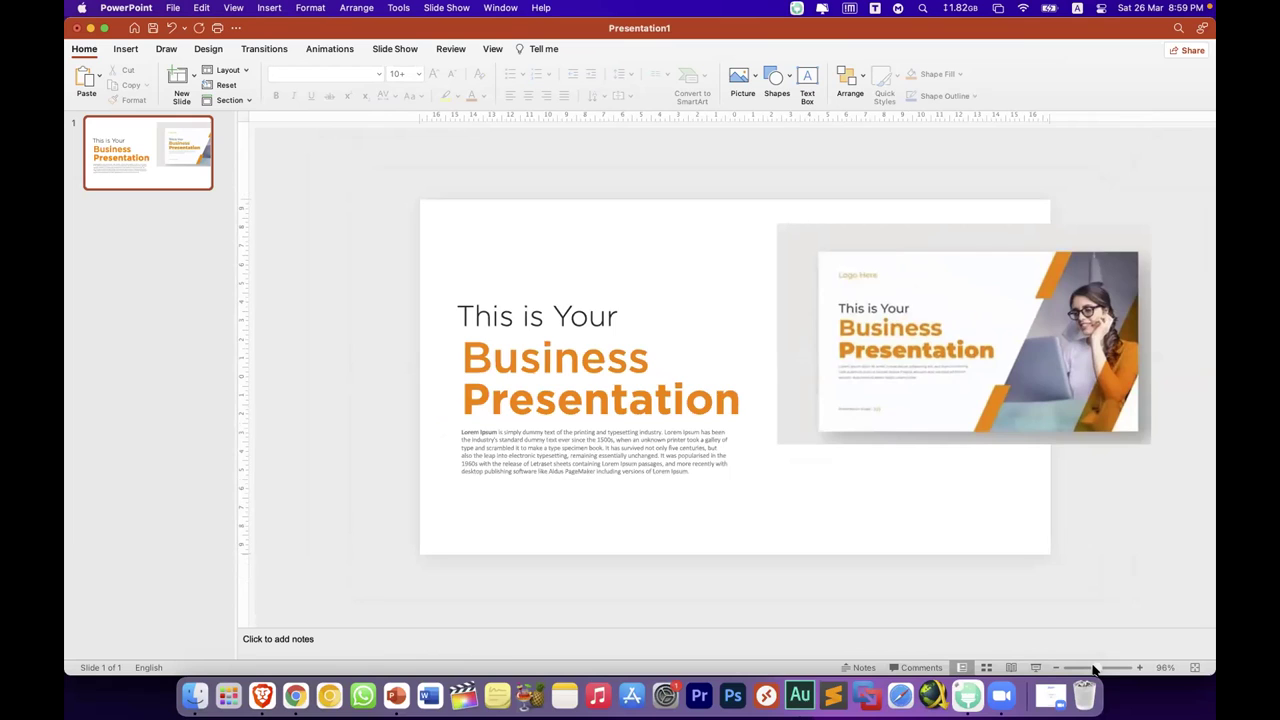
pyautogui.click(963, 370)
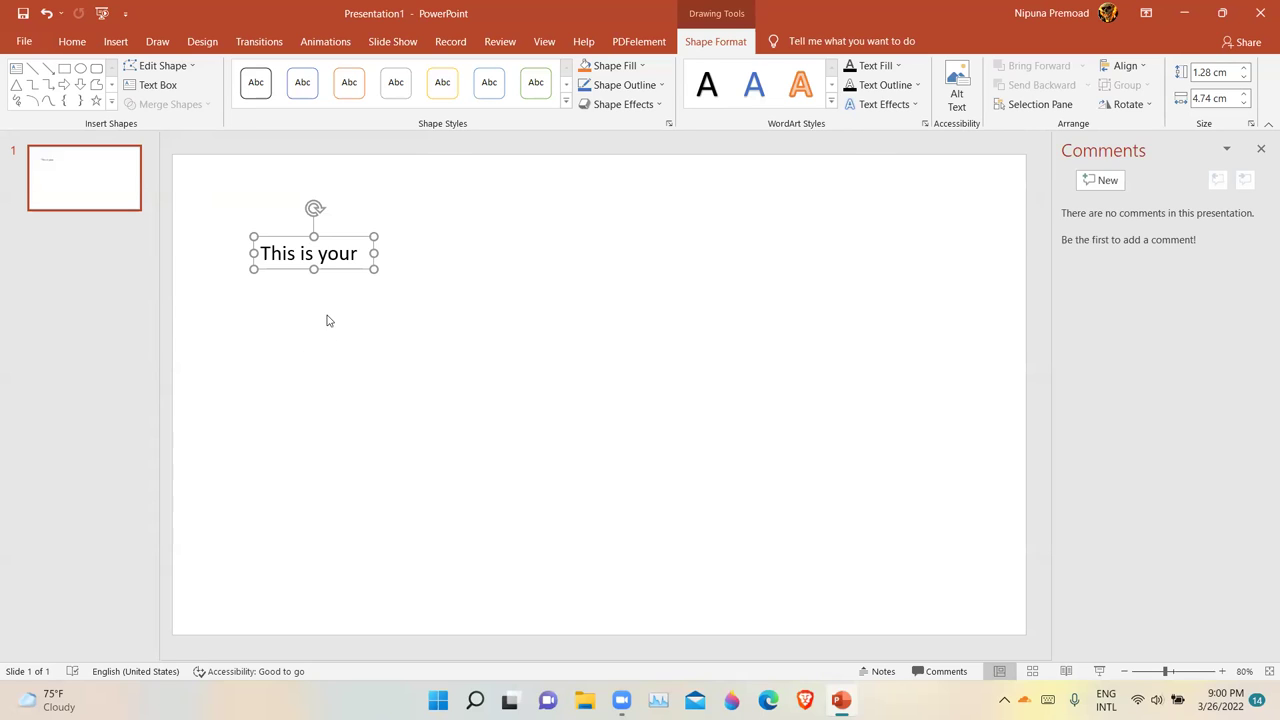
pyautogui.click(358, 252)
pyautogui.write('h')
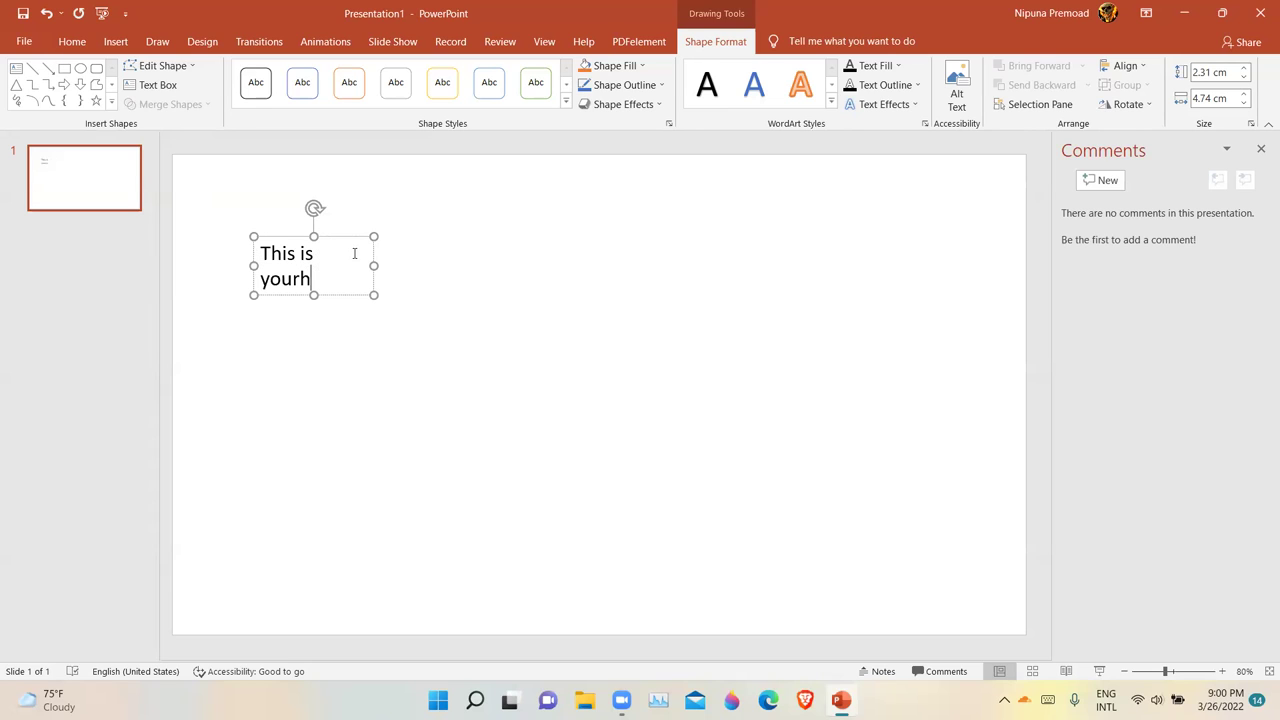
pyautogui.press('BackSpace')
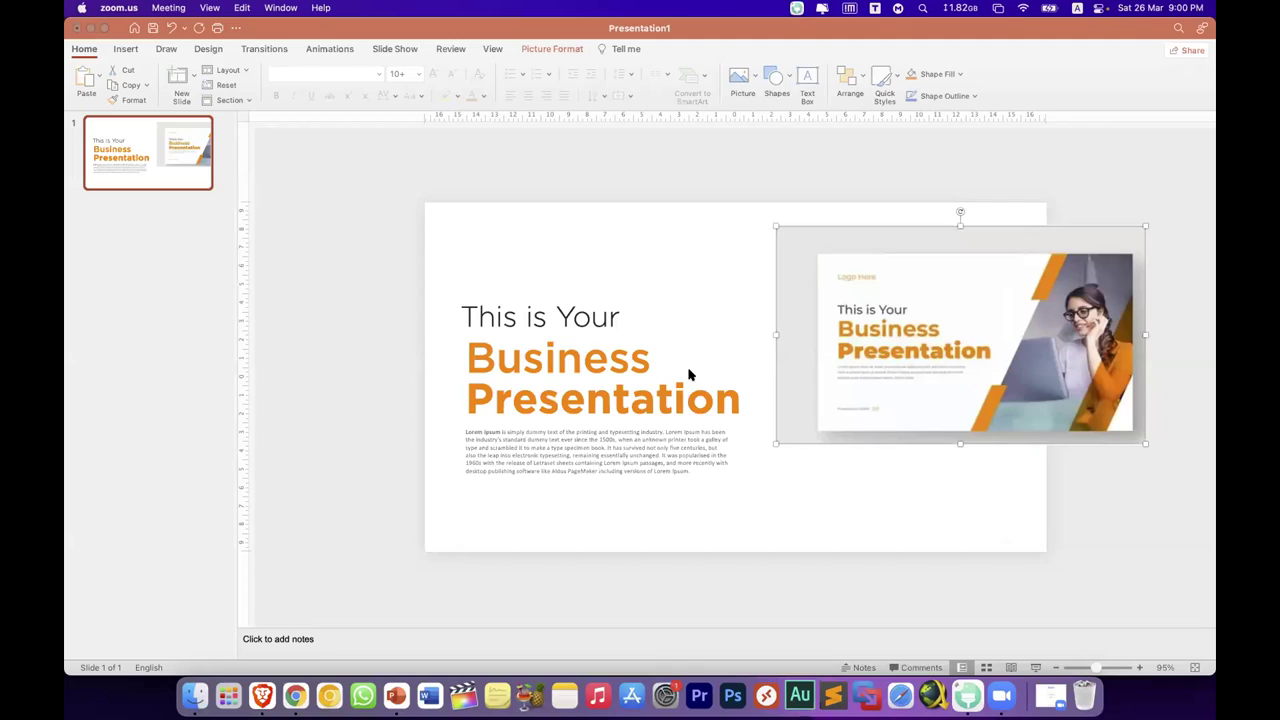
# Step: Shift the reference template picture right to about 23.82 cm, past the slide's right edge
pyautogui.moveTo(890, 388); pyautogui.dragTo(962, 416)
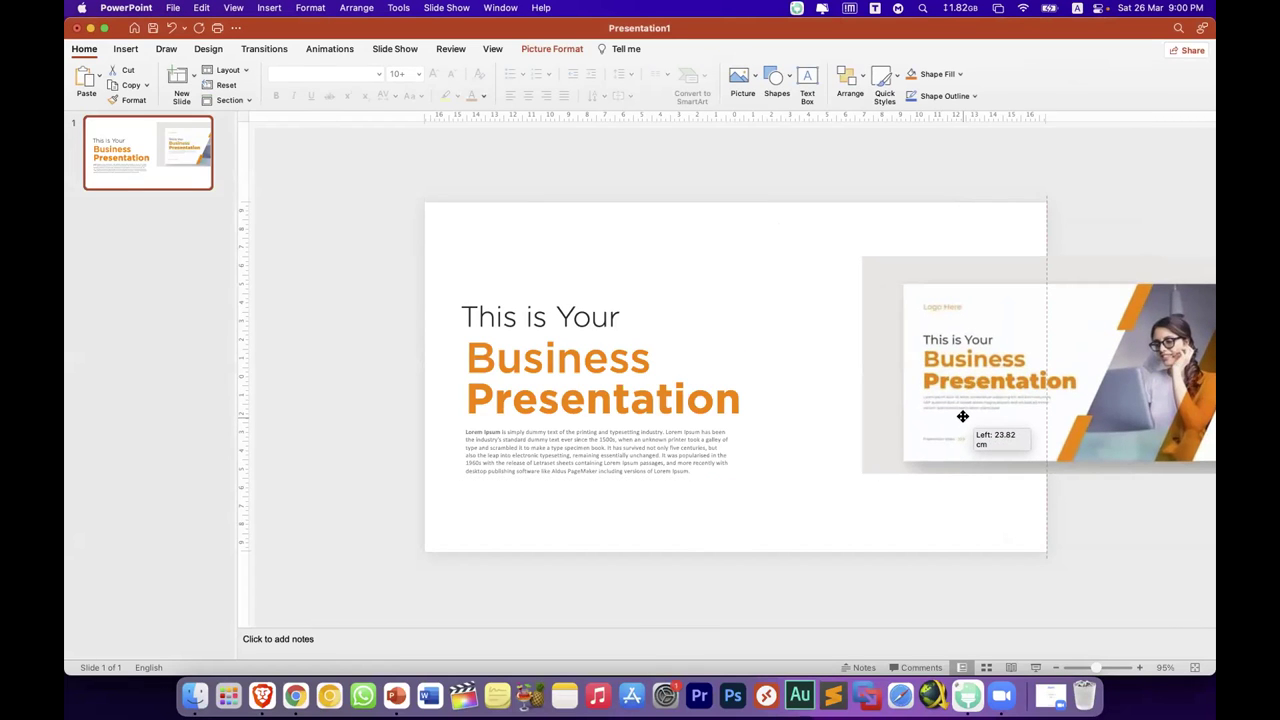
pyautogui.moveTo(962, 416); pyautogui.dragTo(962, 416)
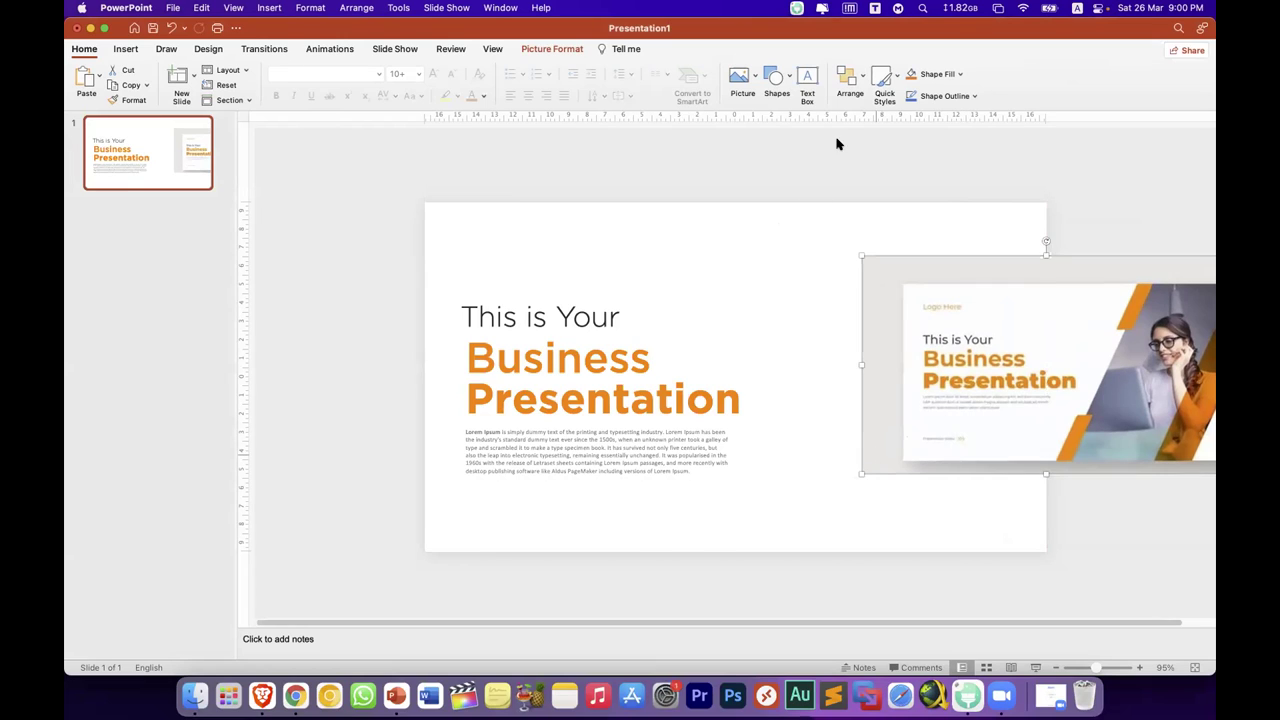
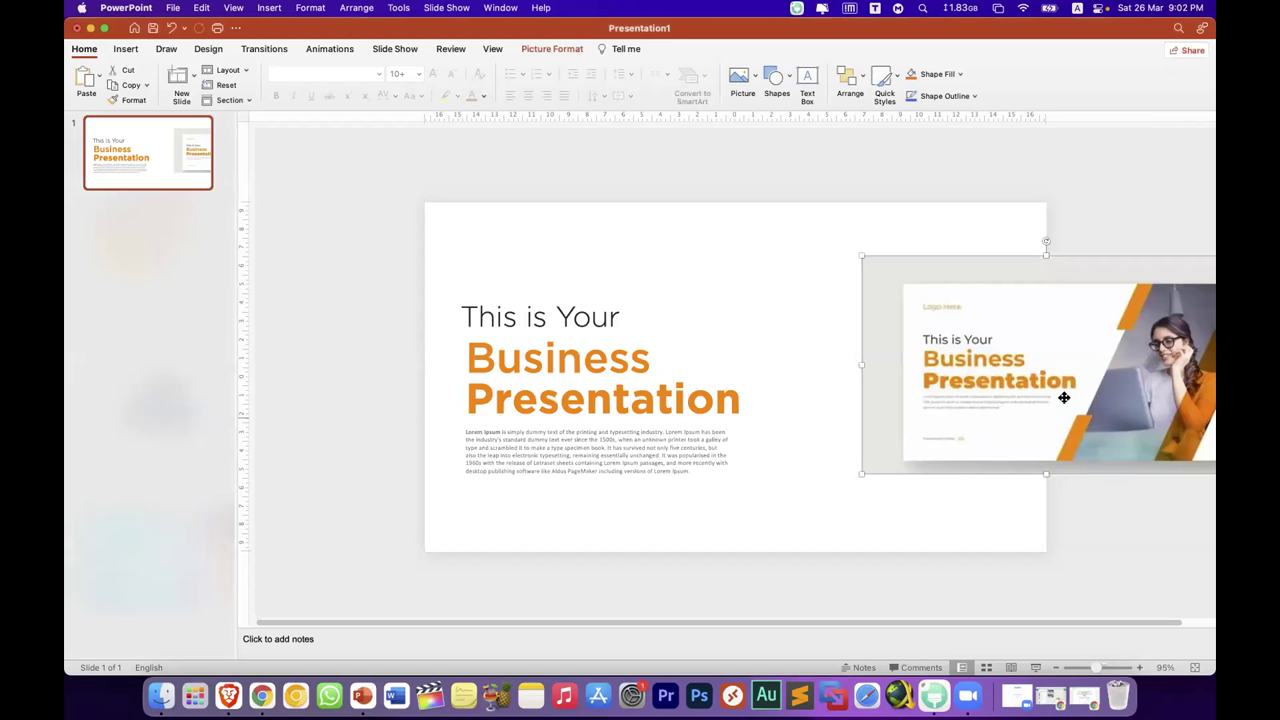
# Step: Shrink the reference design picture and park it above the slide's top-left corner
pyautogui.moveTo(1065, 397); pyautogui.dragTo(396, 297)
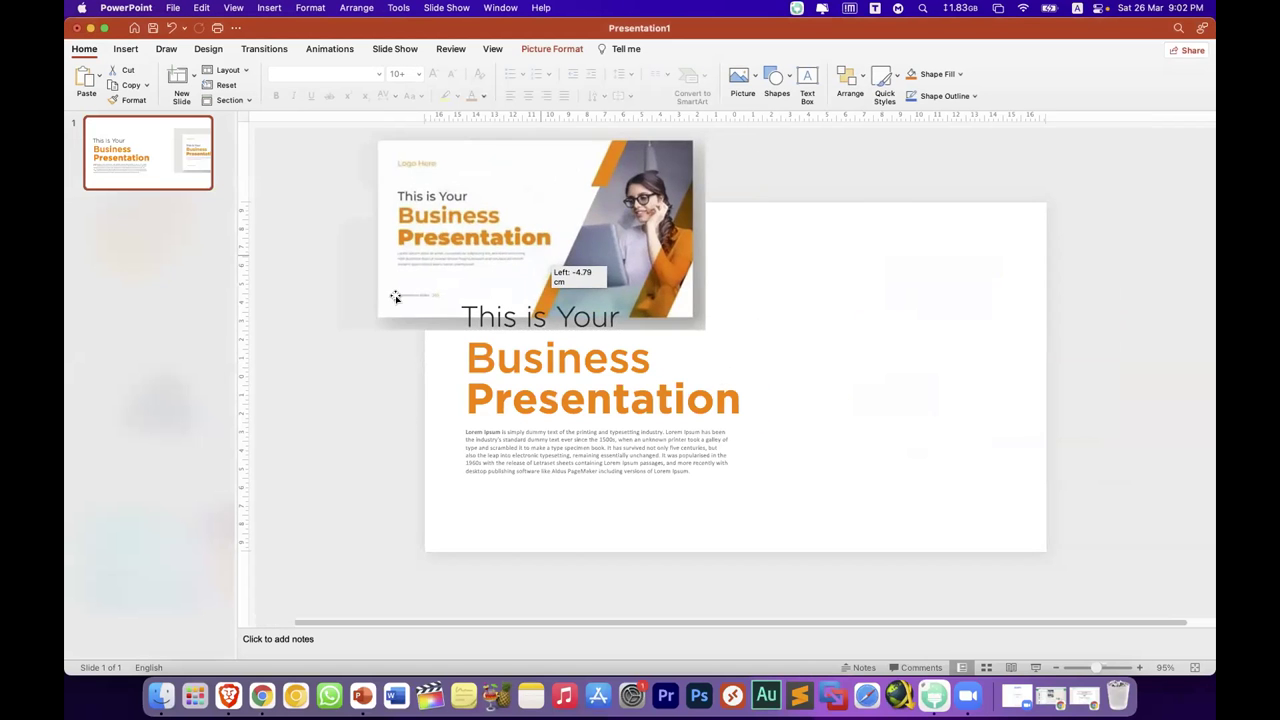
pyautogui.moveTo(337, 330); pyautogui.dragTo(466, 262)
pyautogui.moveTo(606, 164); pyautogui.dragTo(430, 193)
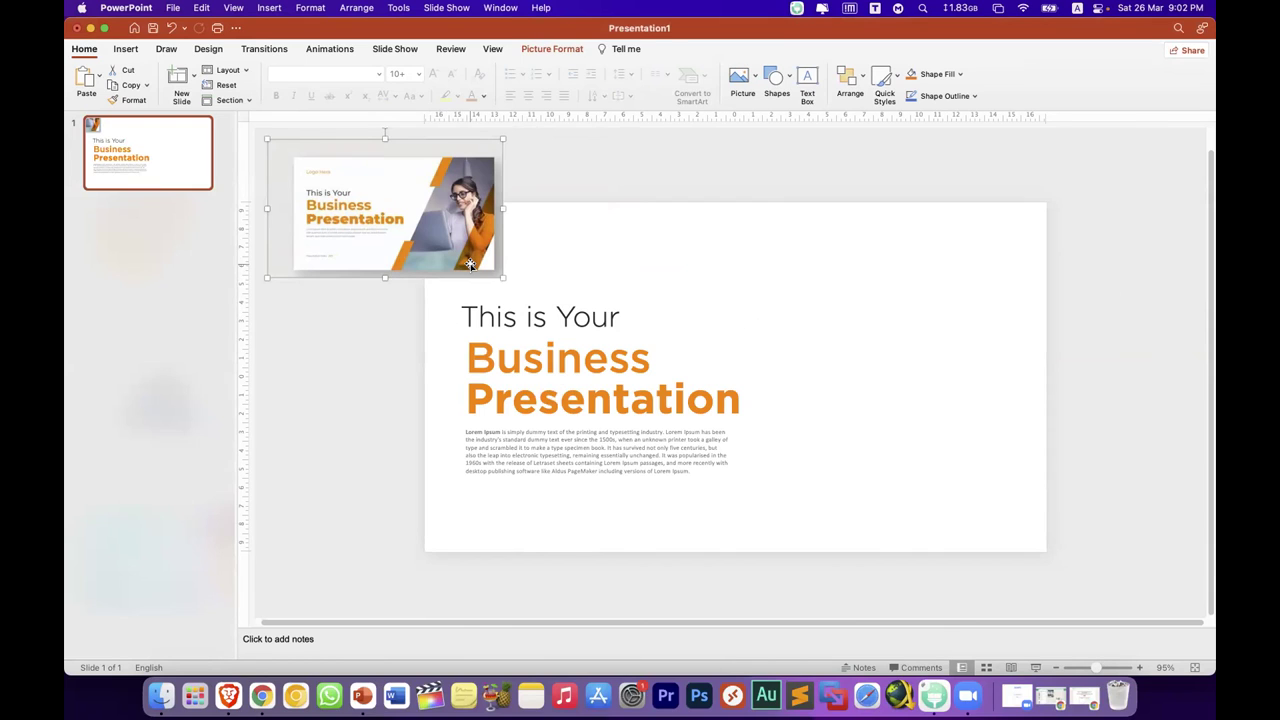
# Step: Paste onto the slide, then undo the accidentally pasted web address
pyautogui.click(900, 326)
pyautogui.rightClick(862, 305)
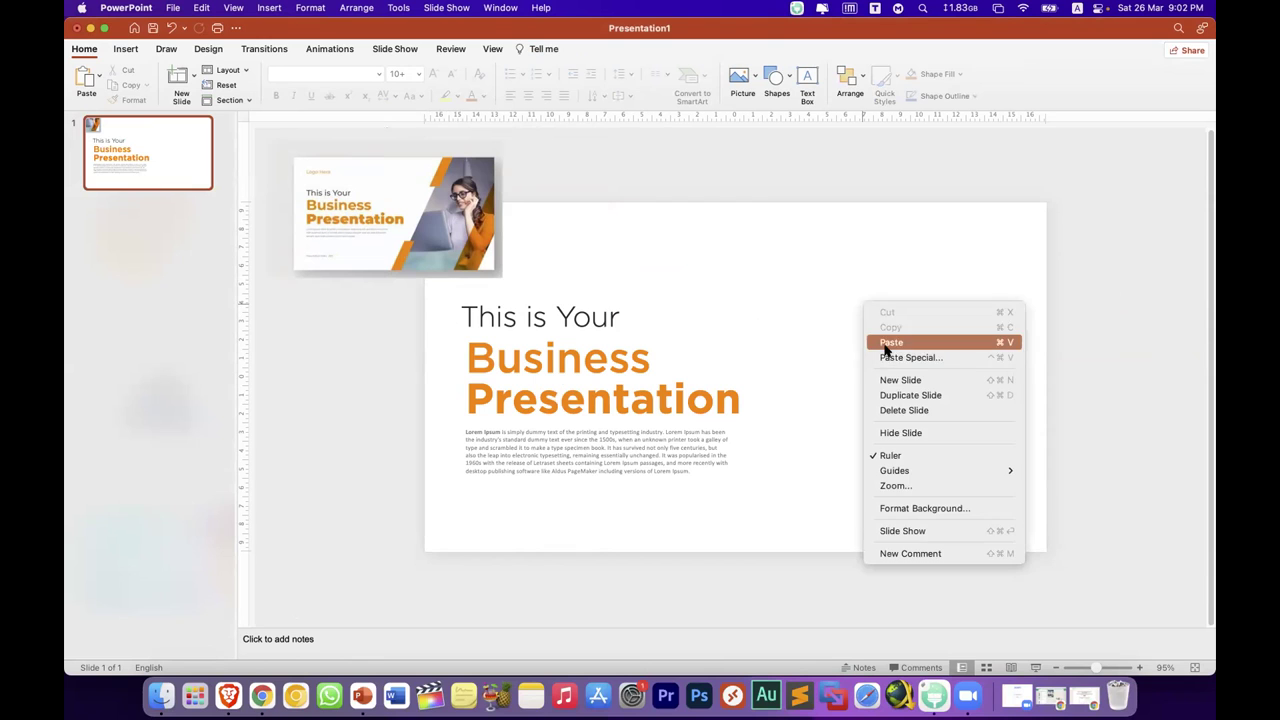
pyautogui.click(884, 348)
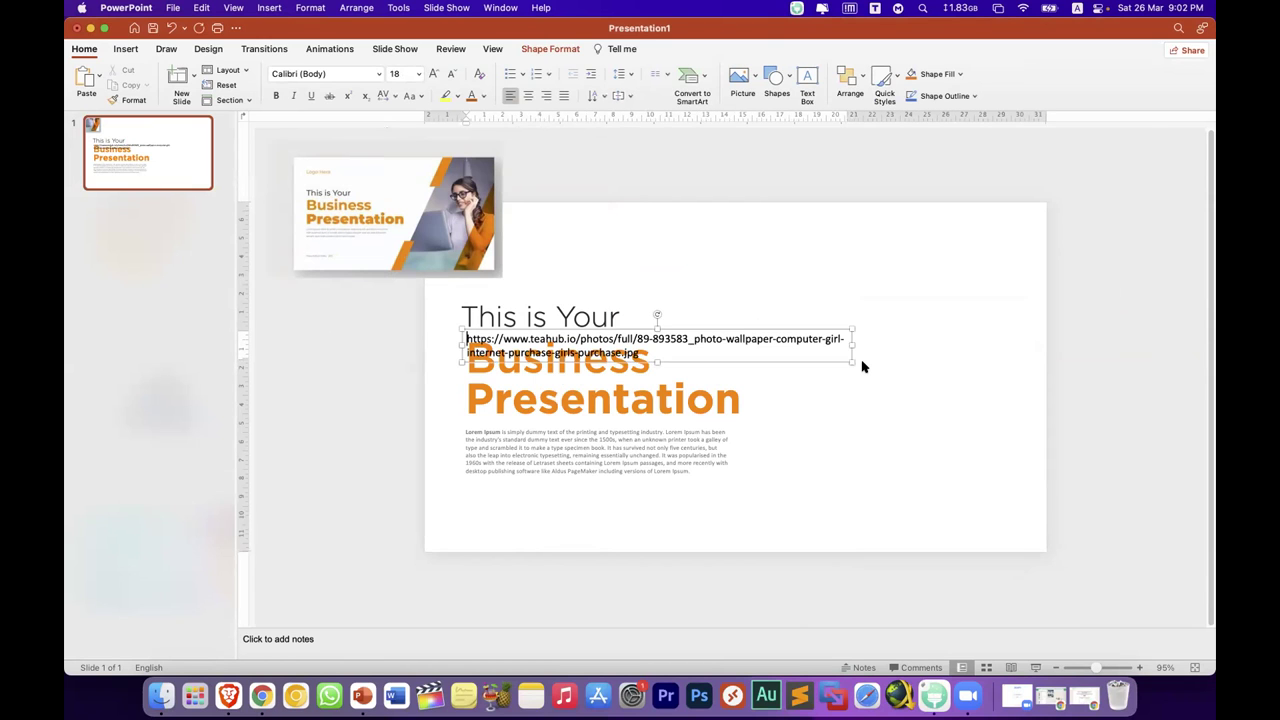
pyautogui.press('cmd+z')
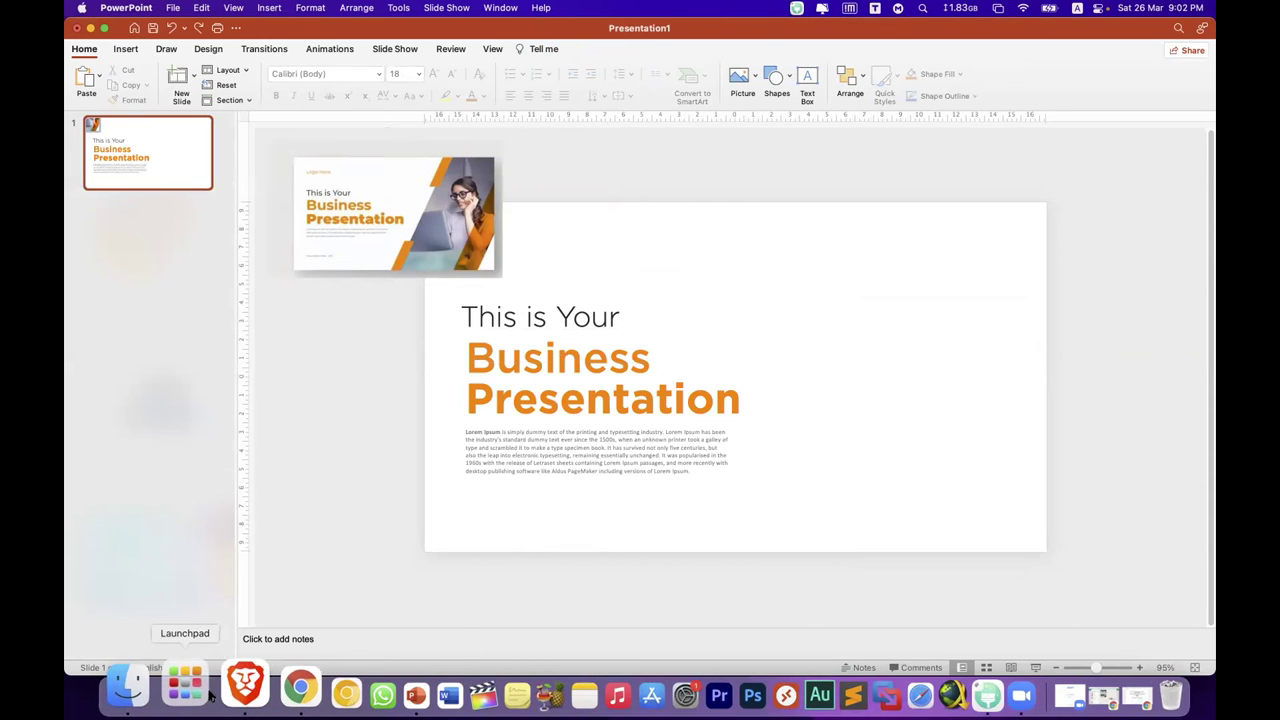
# Step: Copy the woman-at-laptop photo from Brave's Google image results and return to PowerPoint
pyautogui.click(245, 685)
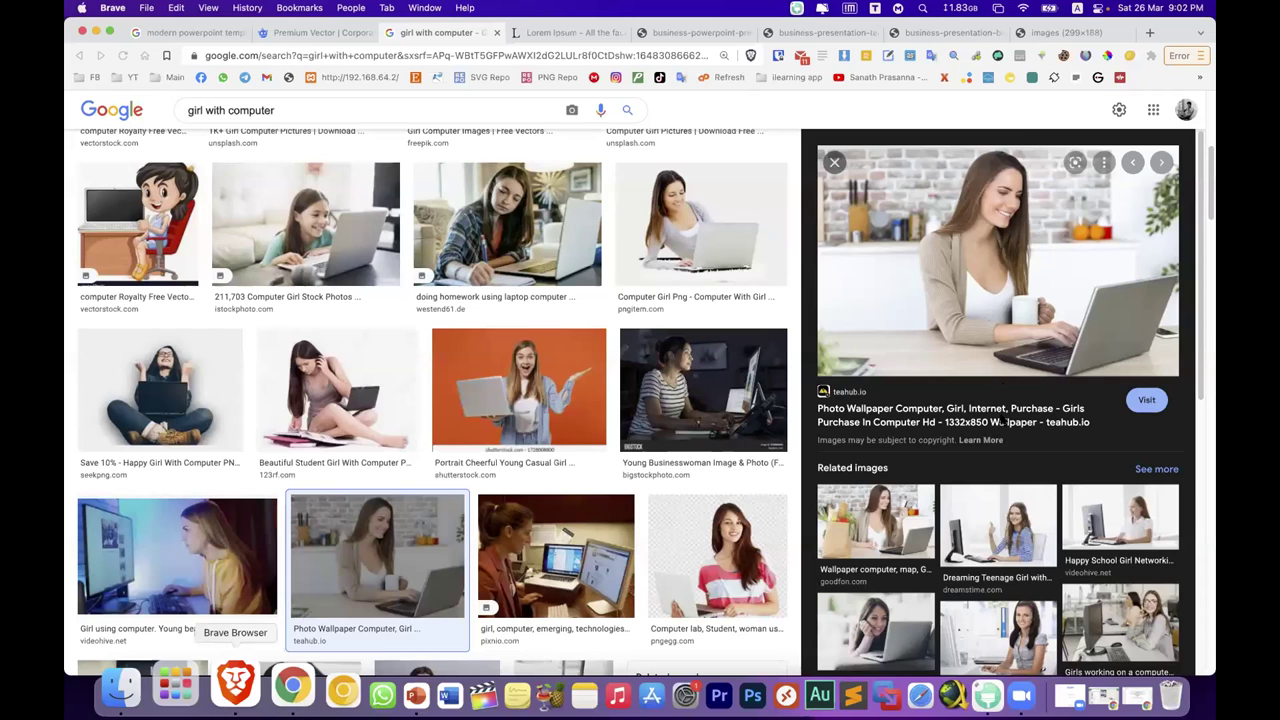
pyautogui.rightClick(985, 262)
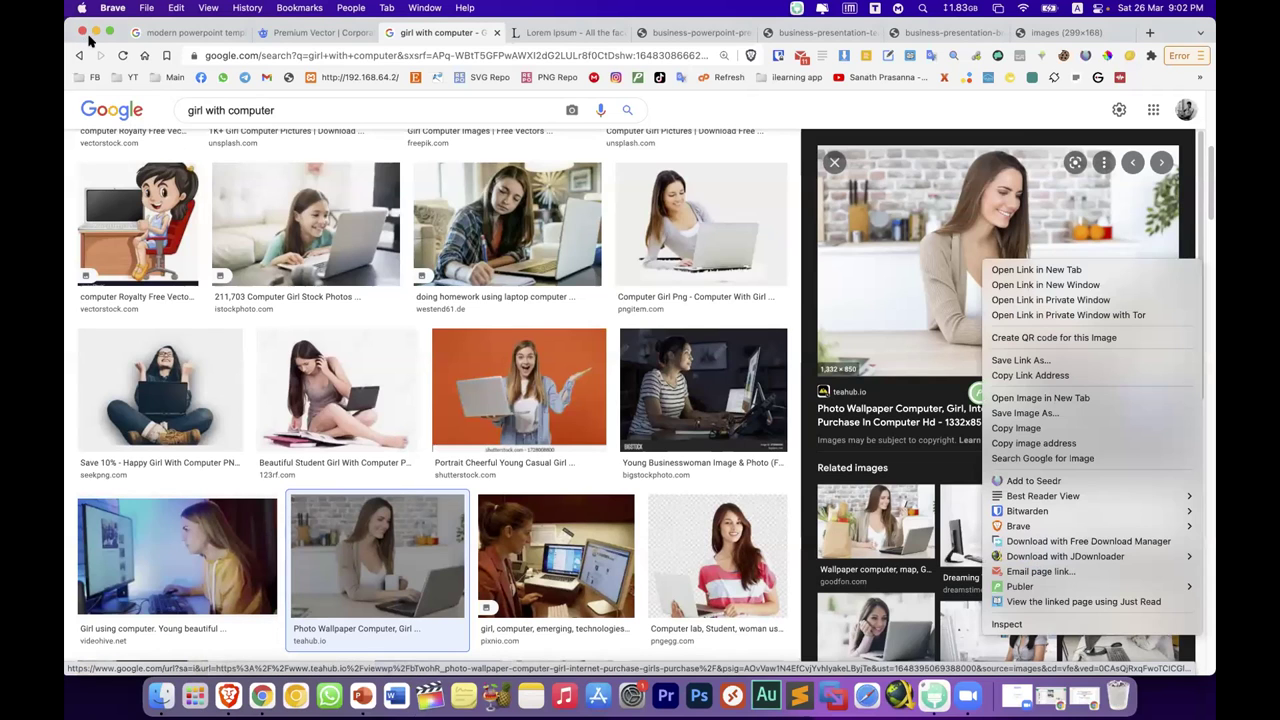
pyautogui.press('Escape')
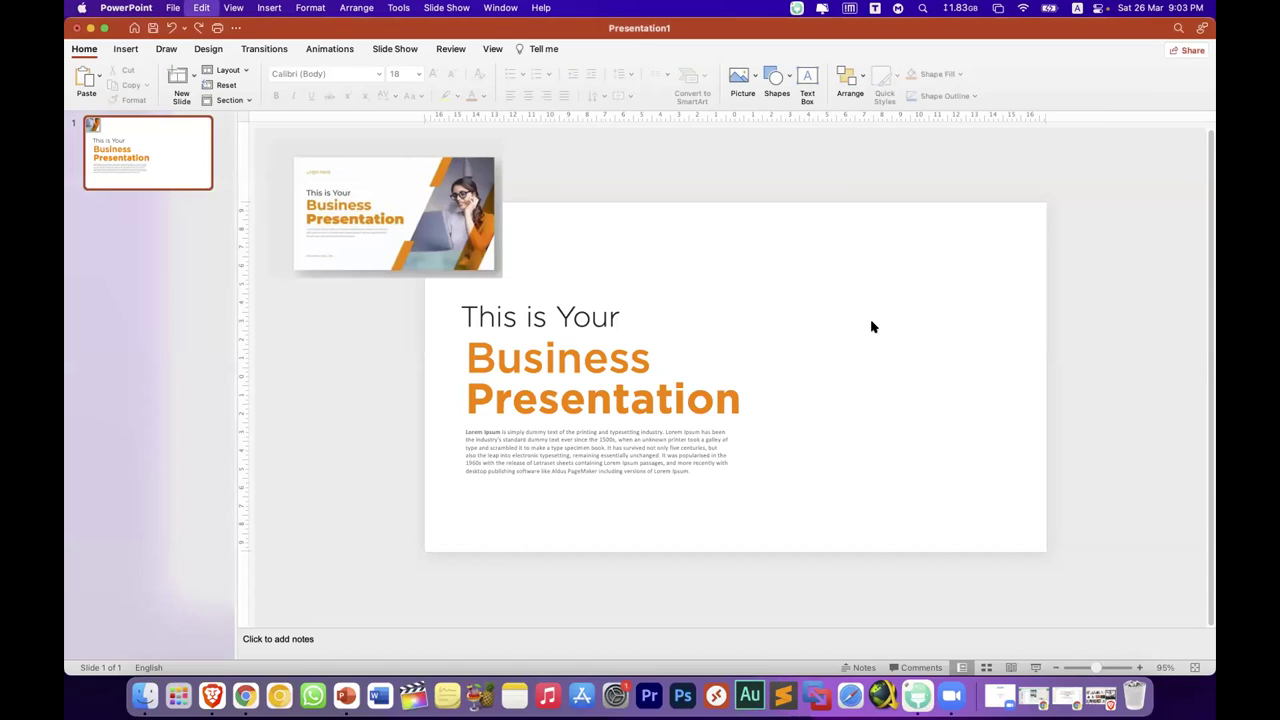
# Step: Paste the laptop photo and size it to 14.66 × 22.96 cm over the slide's right side
pyautogui.press('super+v')
pyautogui.moveTo(714, 399); pyautogui.dragTo(737, 368)
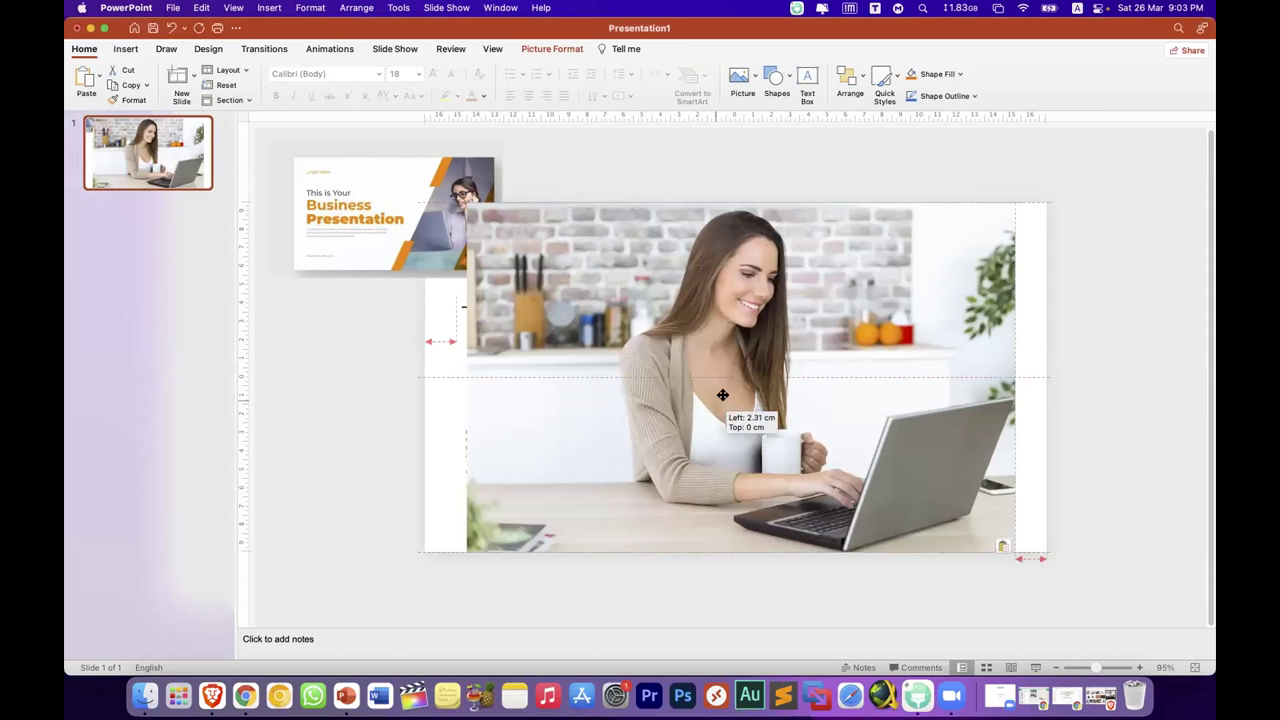
pyautogui.moveTo(484, 547)
pyautogui.mouseDown()
pyautogui.moveTo(741, 379)
pyautogui.moveTo(667, 436)
pyautogui.mouseUp()
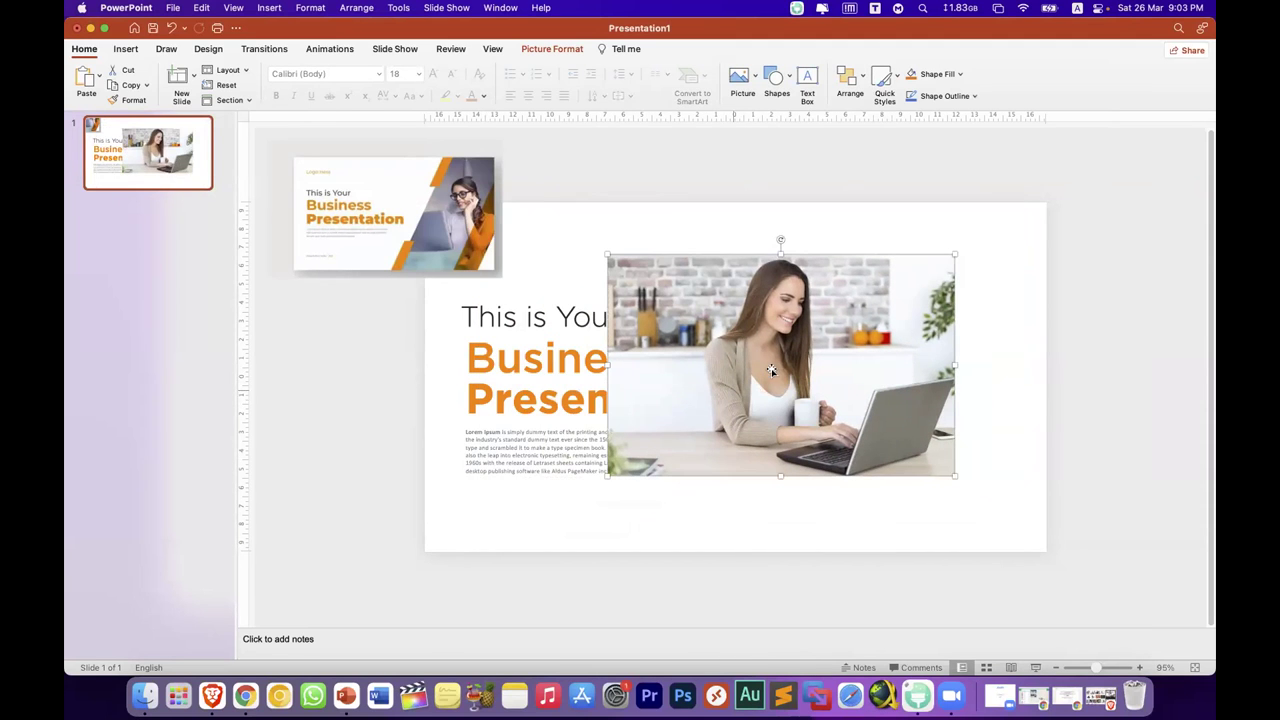
pyautogui.moveTo(952, 476); pyautogui.dragTo(1029, 526)
pyautogui.moveTo(895, 477); pyautogui.dragTo(836, 415)
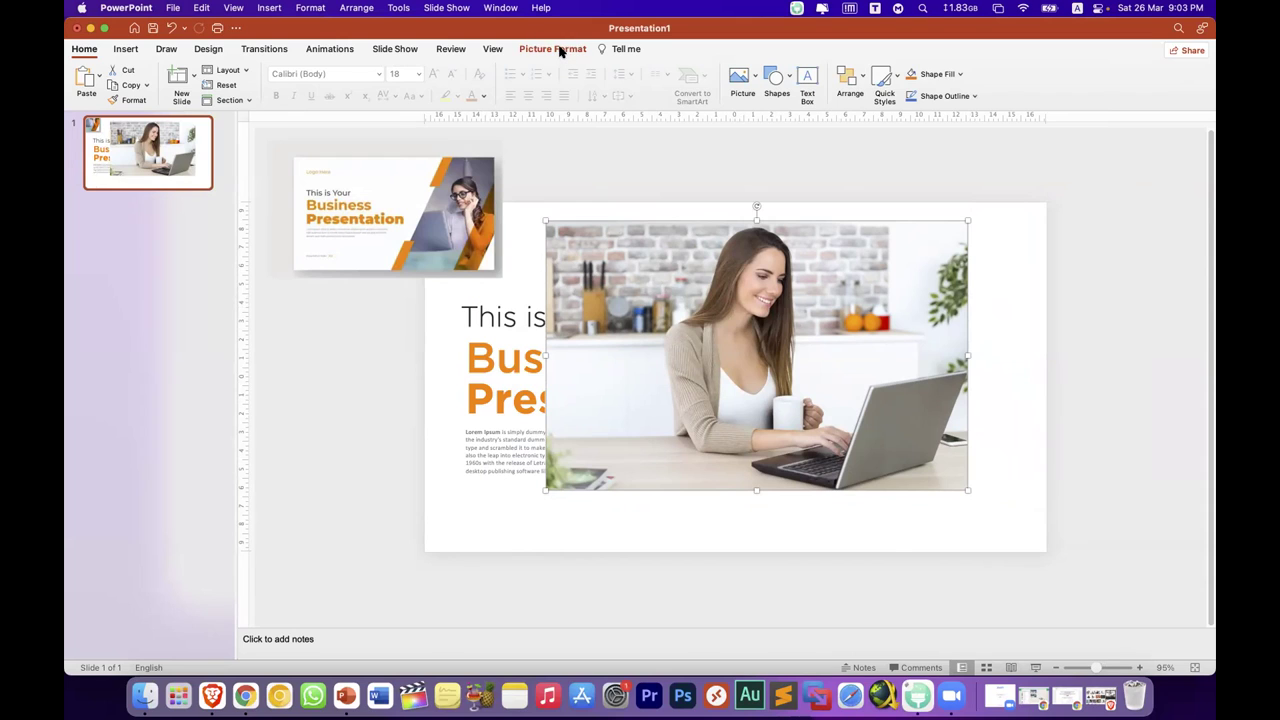
pyautogui.click(558, 50)
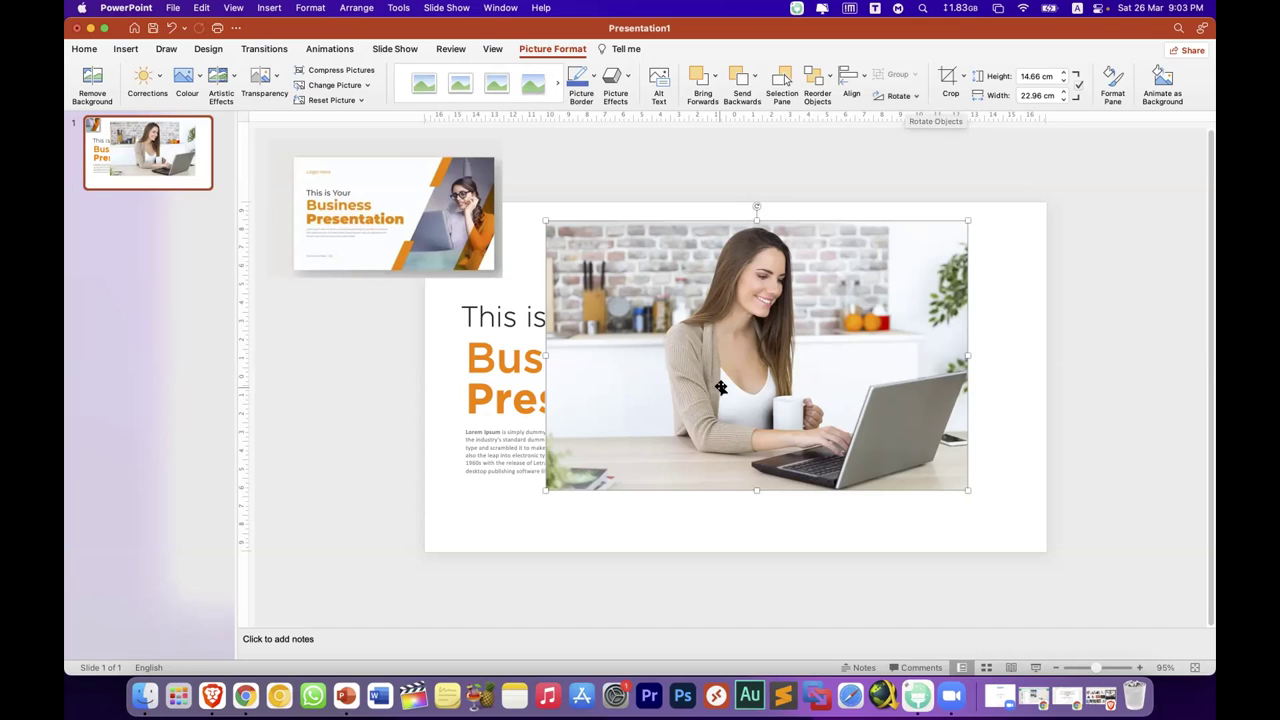
pyautogui.click(622, 684)
pyautogui.write('••••')
pyautogui.press('Return')
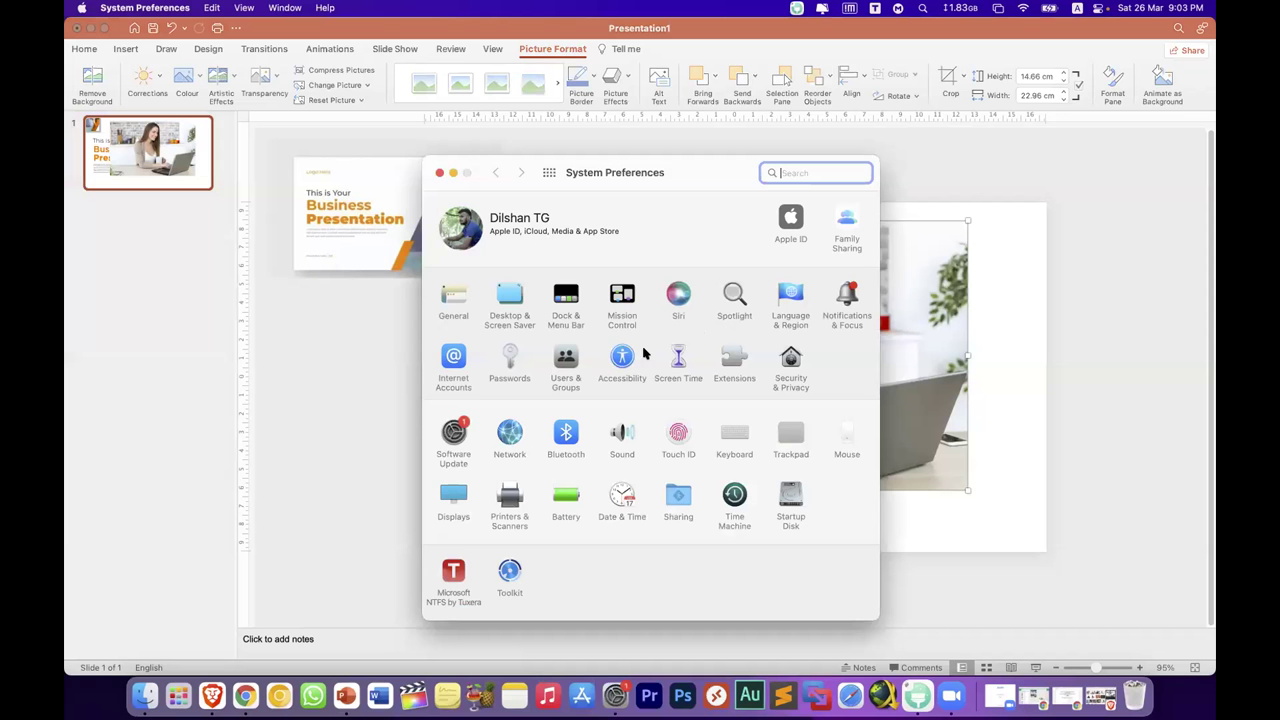
pyautogui.click(630, 359)
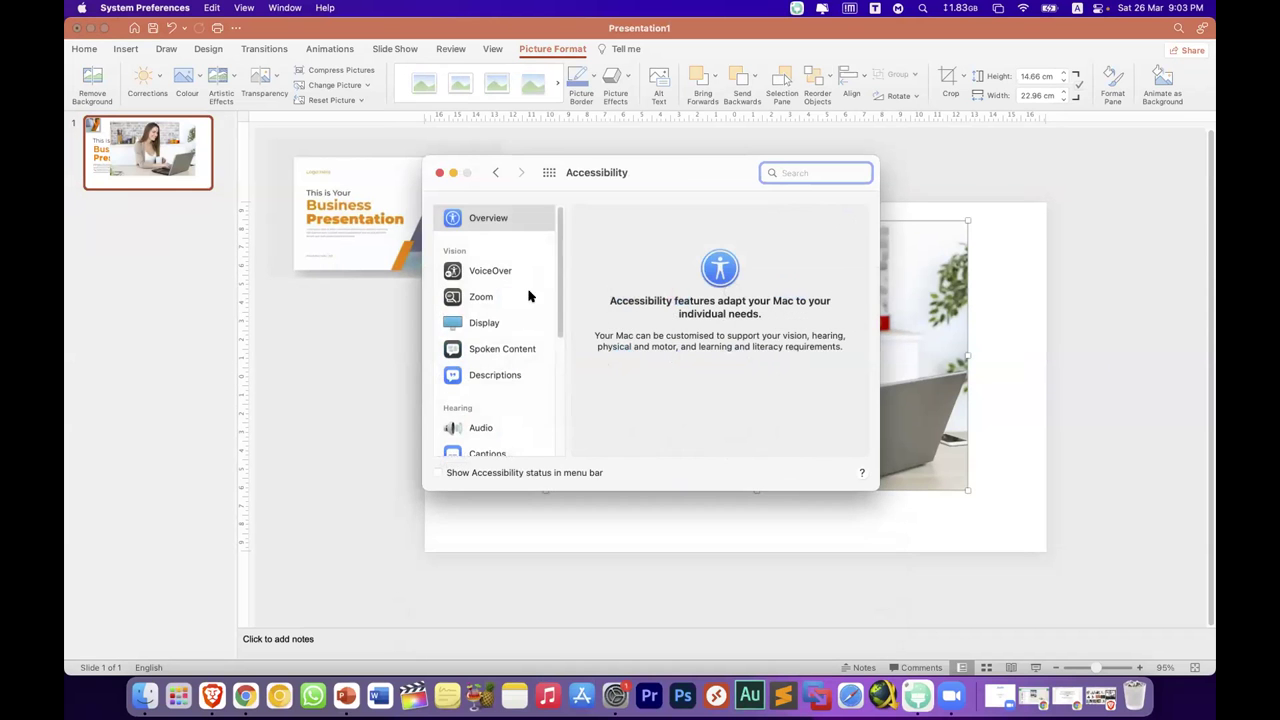
pyautogui.scroll(-5, 557, 260)
pyautogui.scroll(-3, 546, 400)
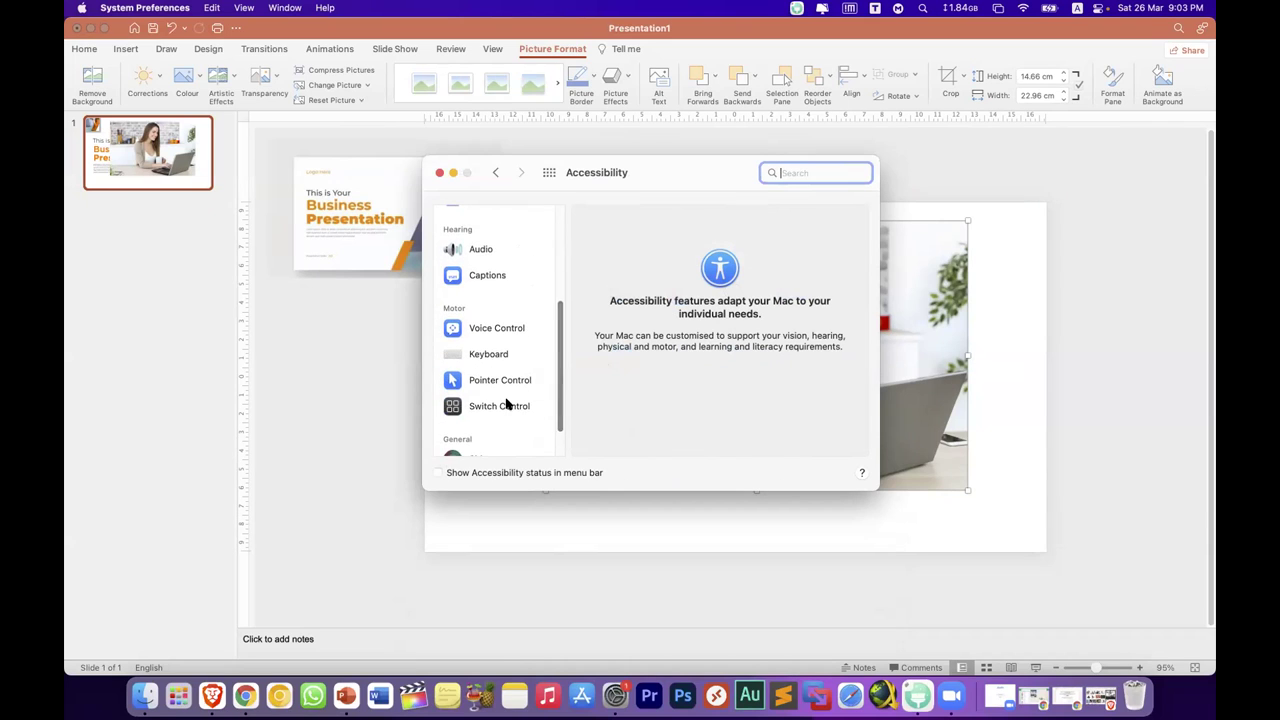
pyautogui.scroll(8, 546, 403)
pyautogui.scroll(-3, 496, 401)
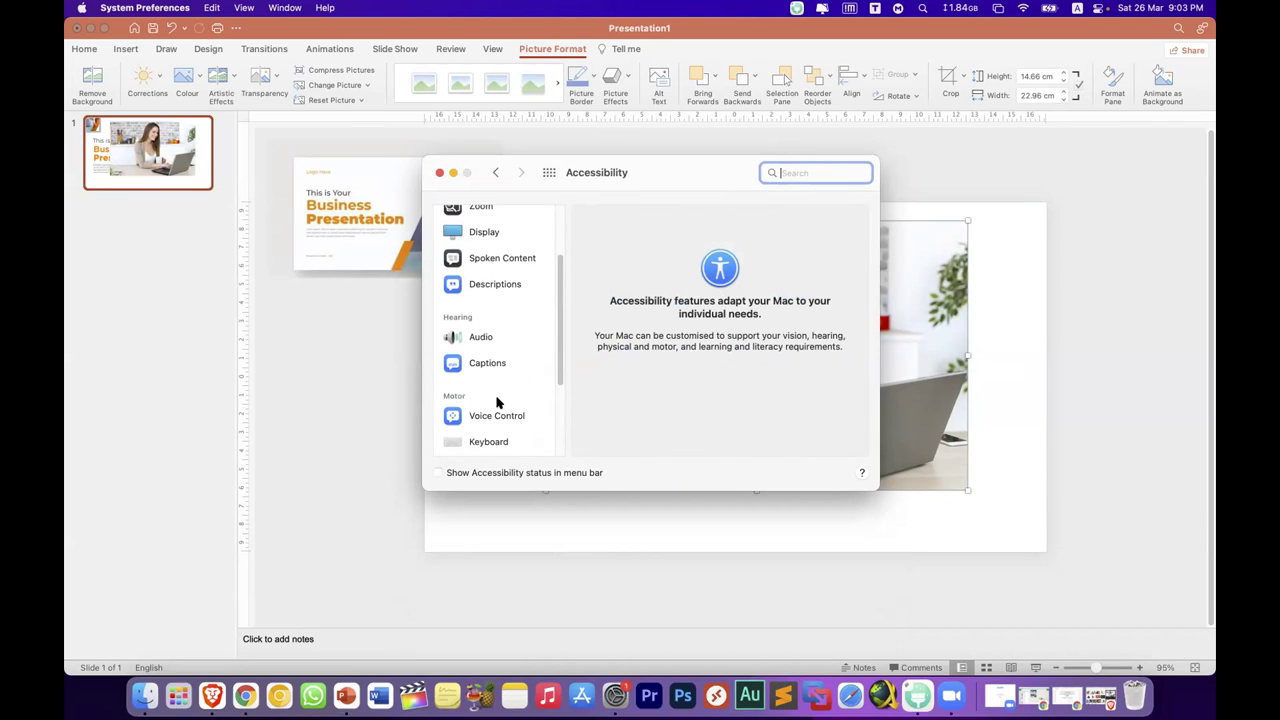
pyautogui.scroll(-4, 497, 401)
pyautogui.click(497, 337)
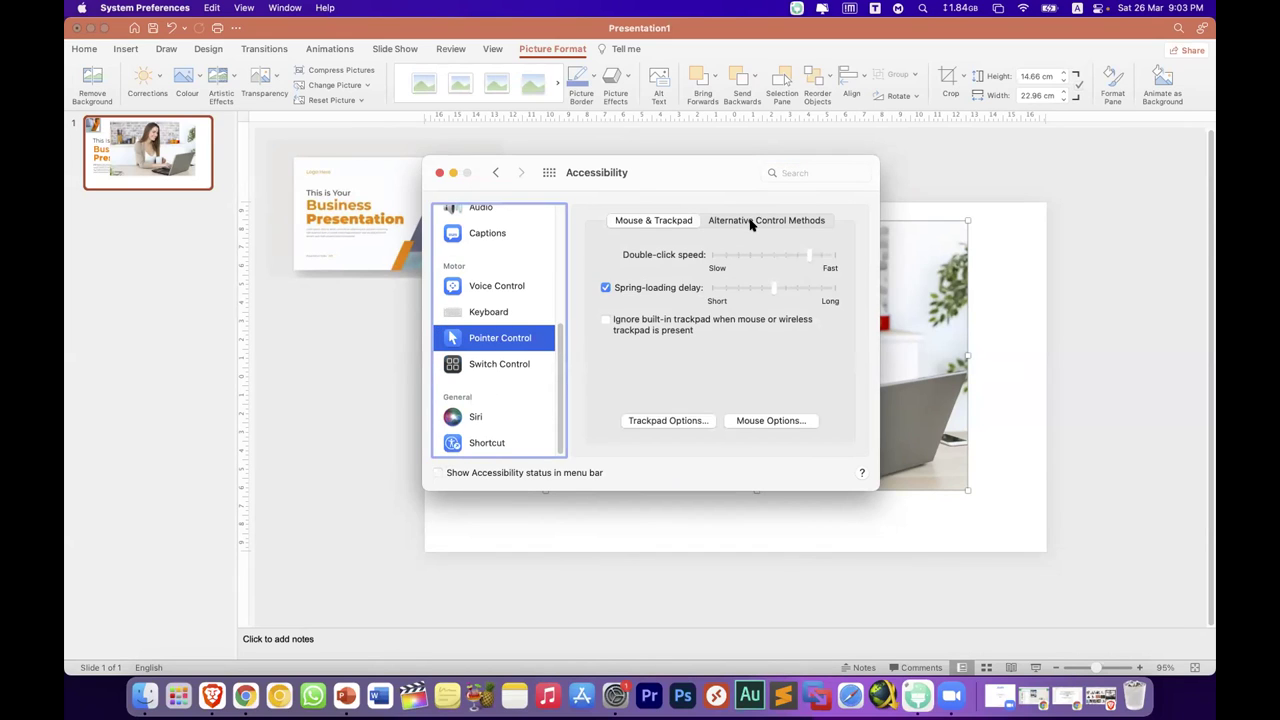
pyautogui.click(751, 222)
pyautogui.click(669, 222)
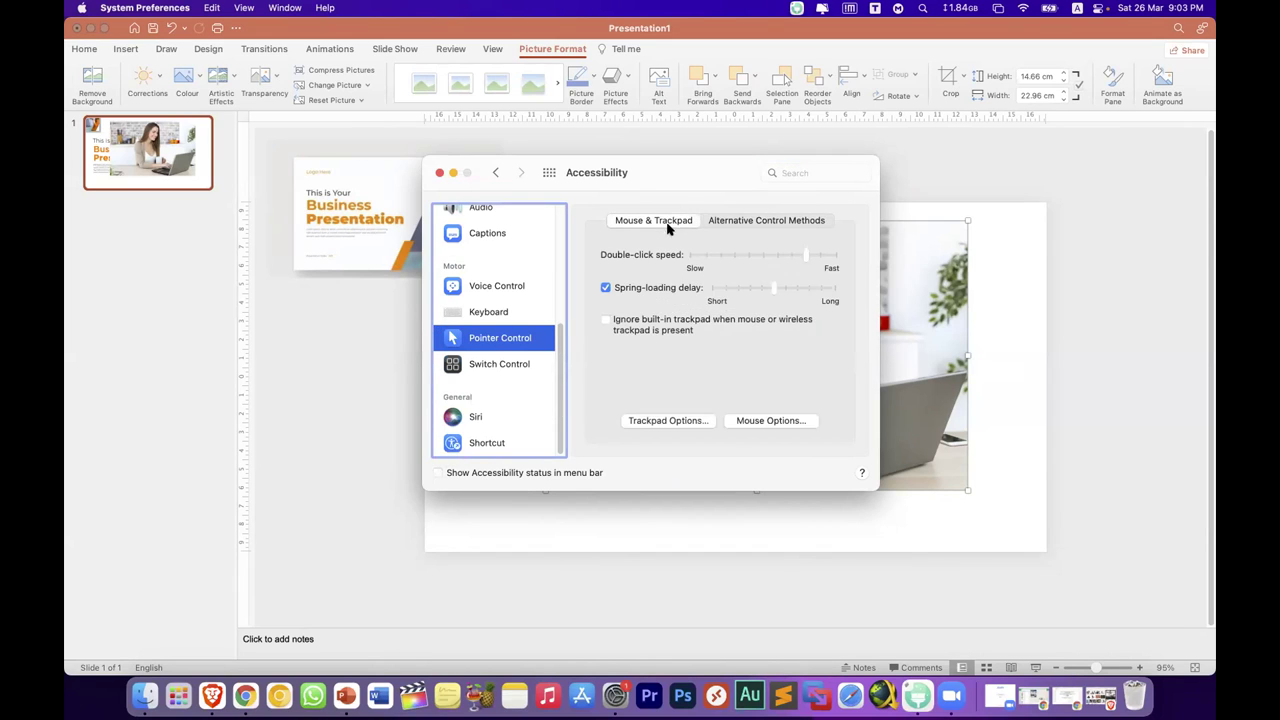
pyautogui.click(745, 420)
pyautogui.click(674, 354)
pyautogui.click(510, 366)
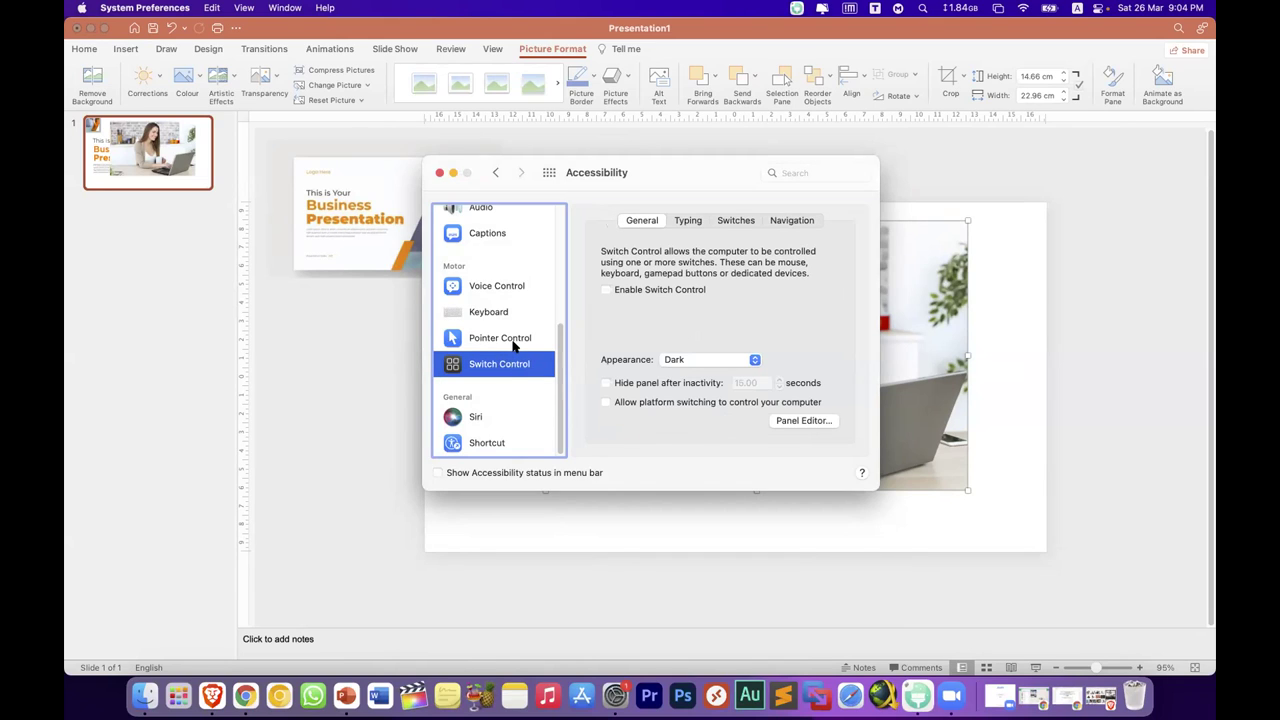
pyautogui.click(515, 345)
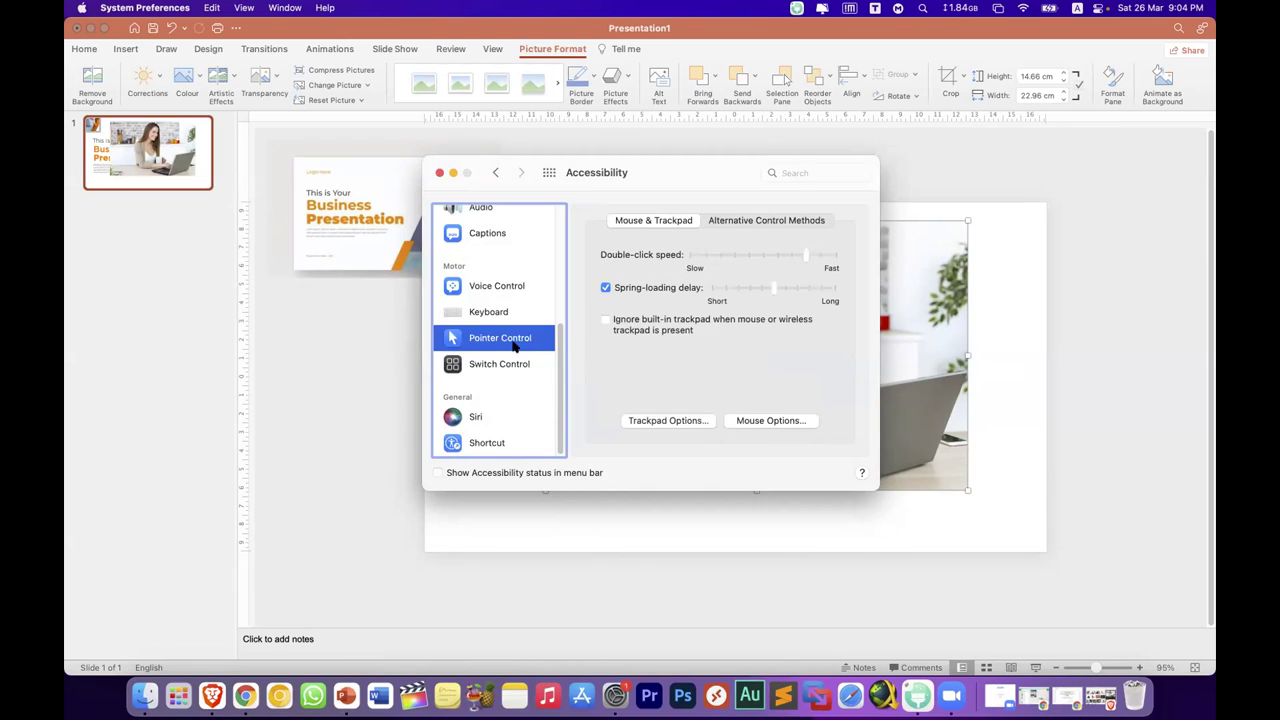
pyautogui.click(760, 221)
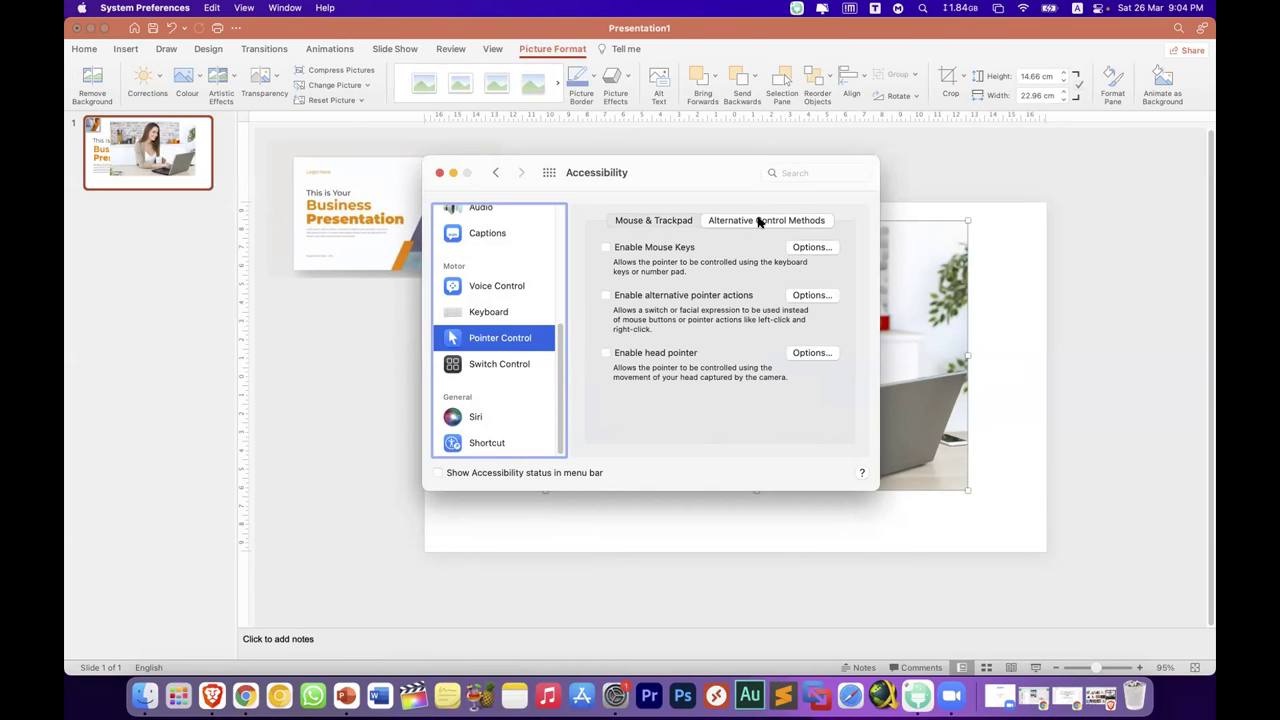
pyautogui.click(801, 293)
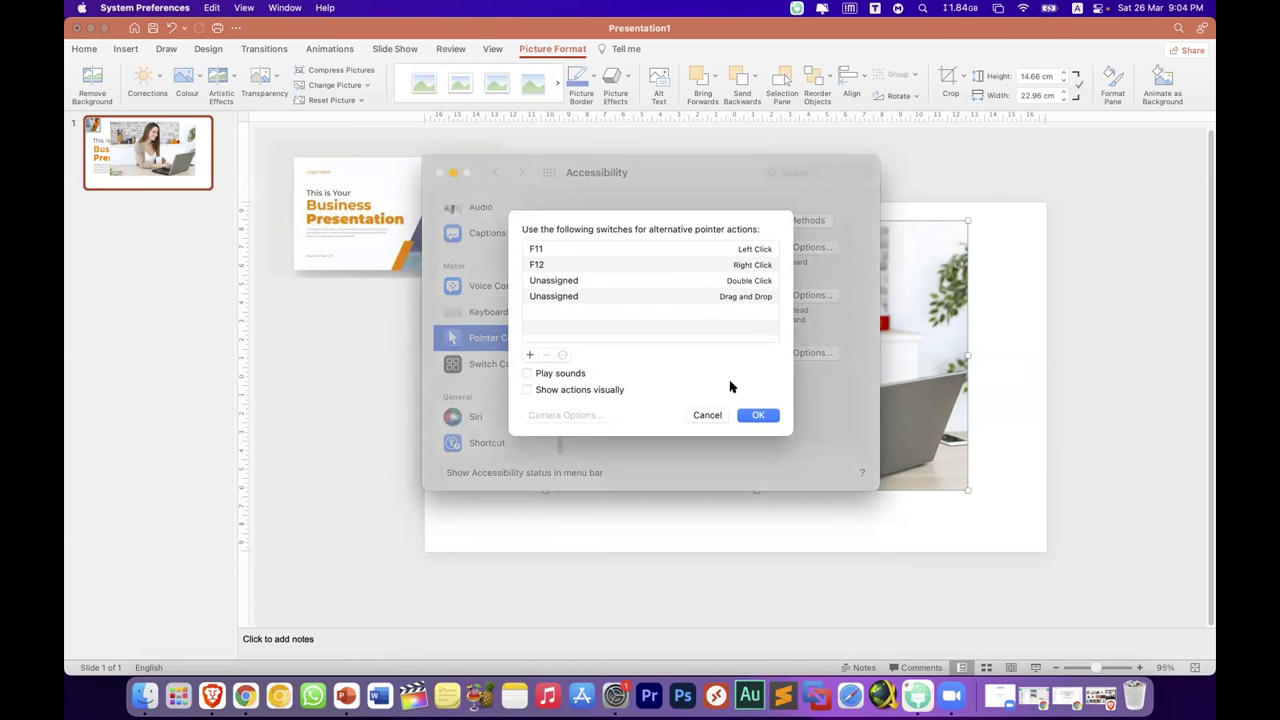
pyautogui.click(707, 414)
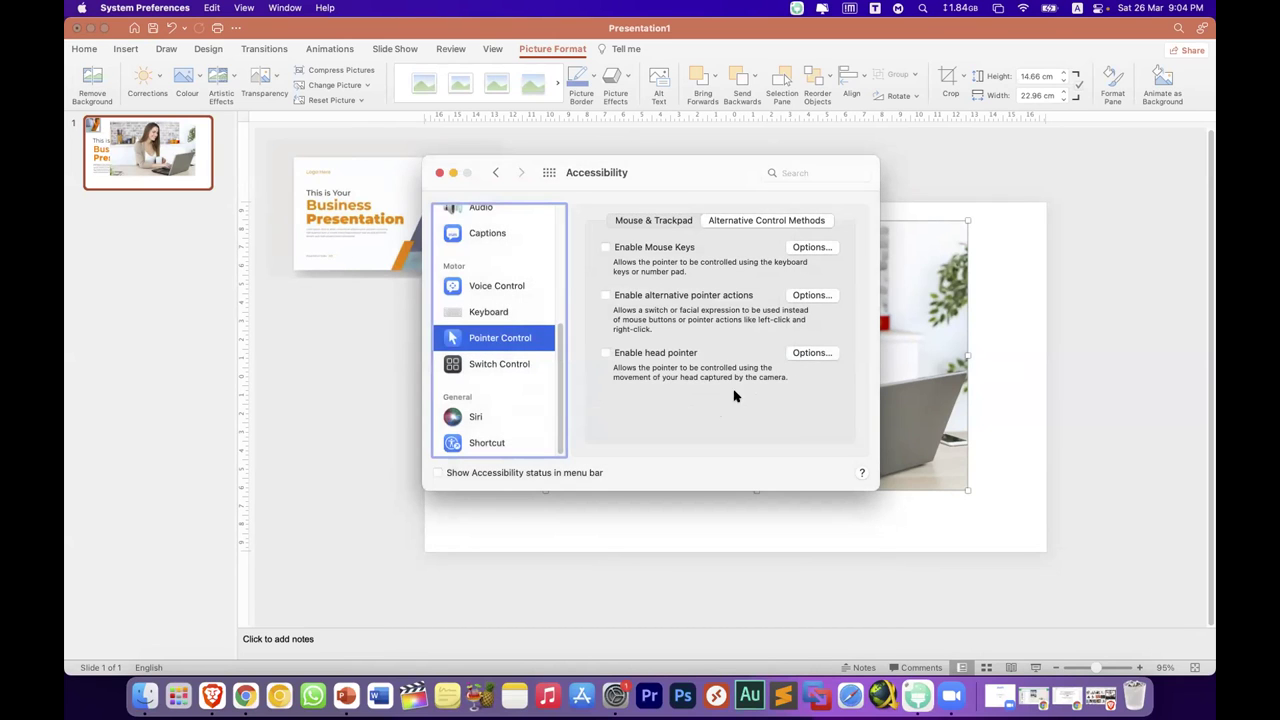
pyautogui.click(791, 353)
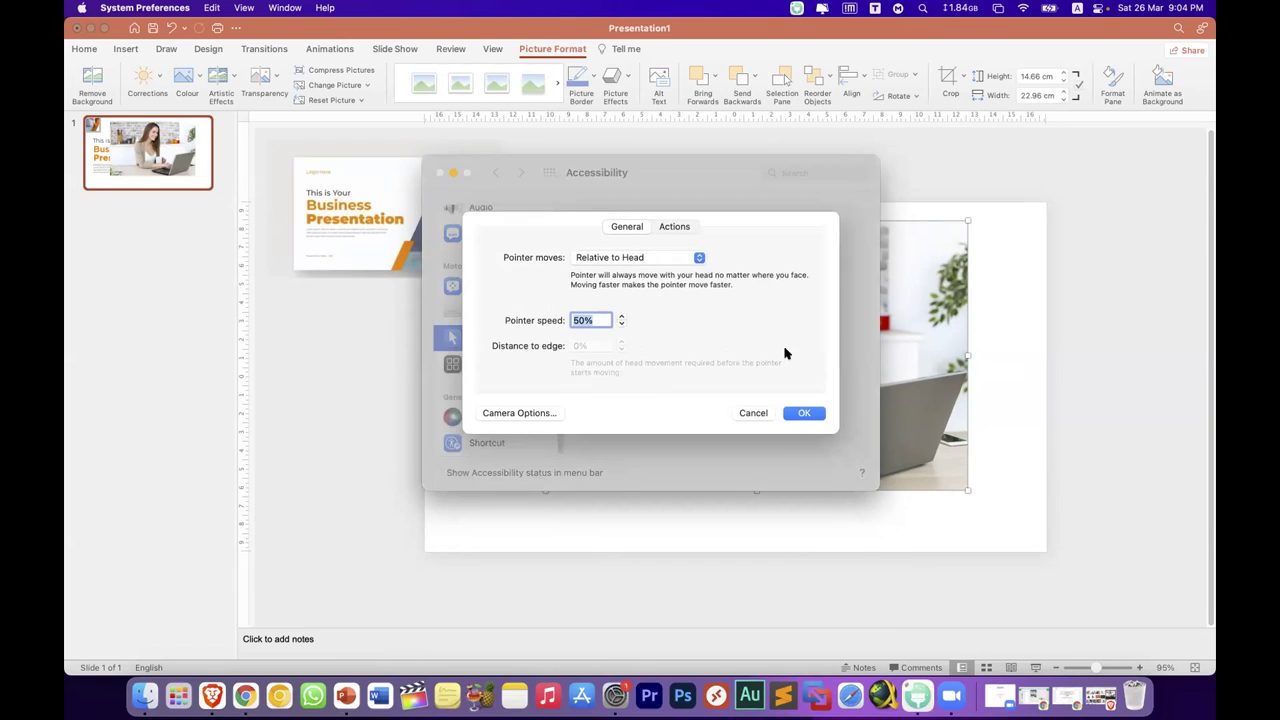
pyautogui.click(640, 259)
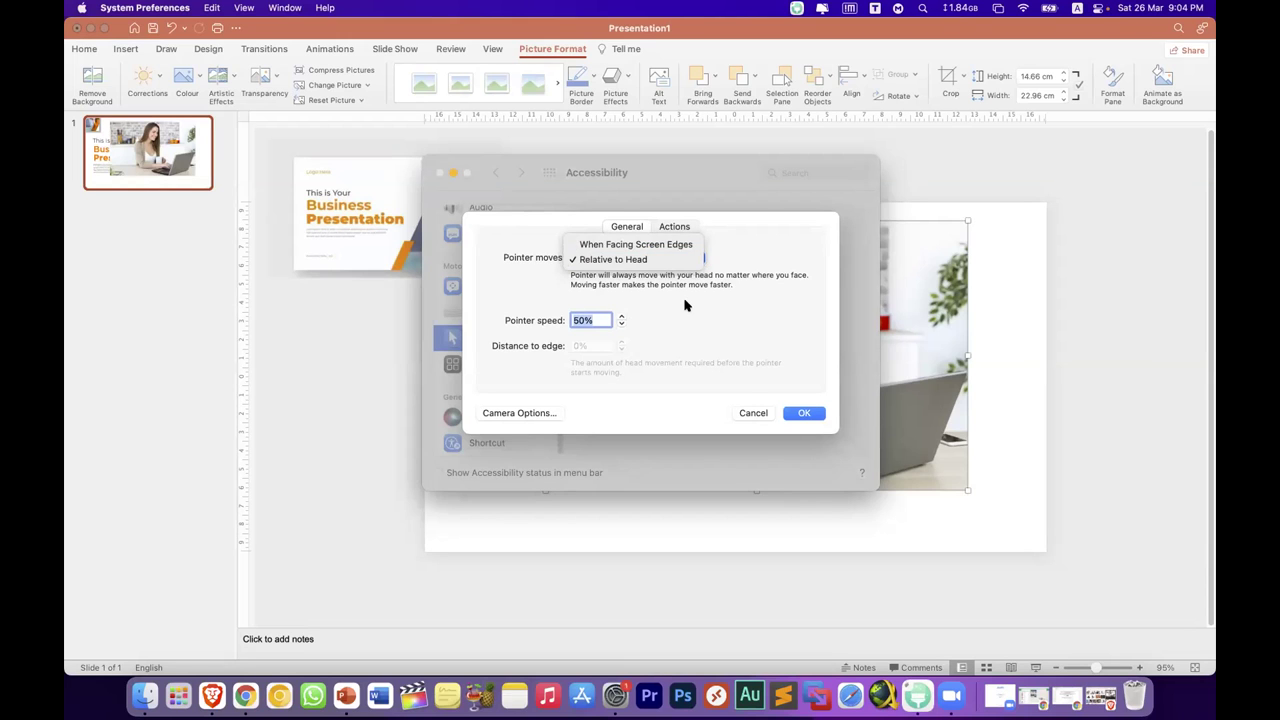
pyautogui.click(764, 416)
pyautogui.click(764, 416)
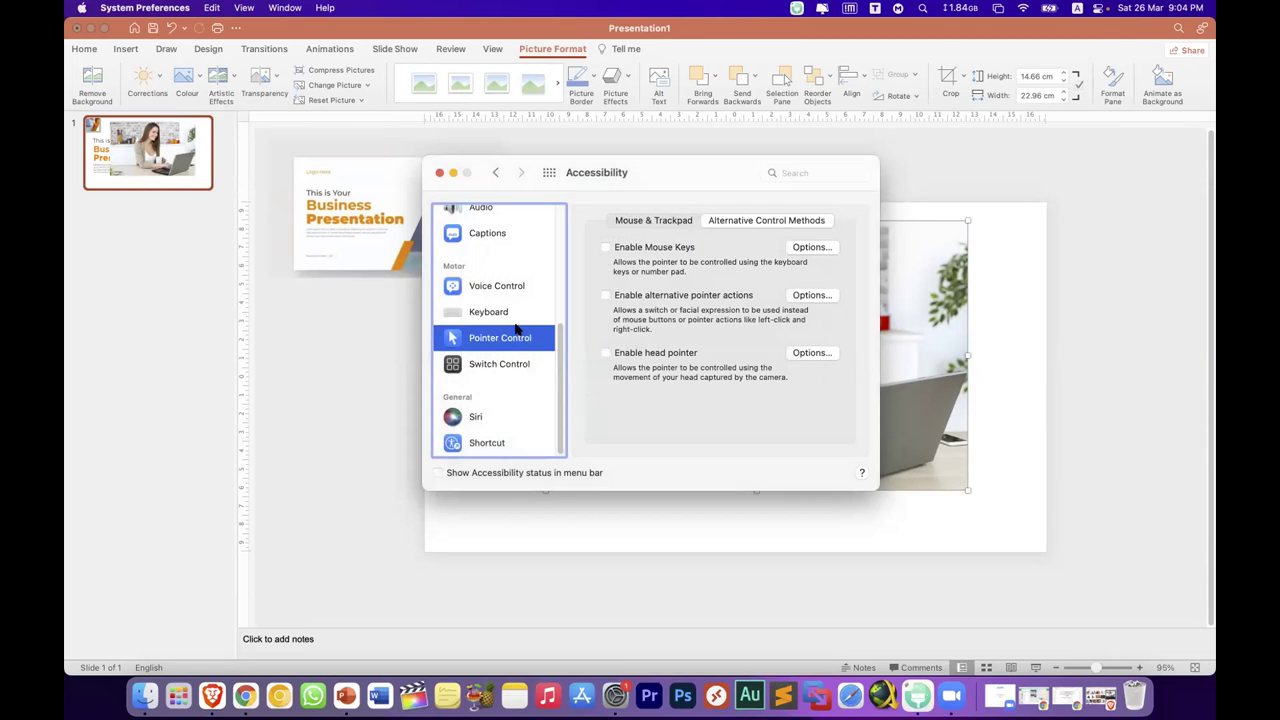
pyautogui.scroll(2, 516, 330)
pyautogui.scroll(4, 516, 330)
pyautogui.click(513, 327)
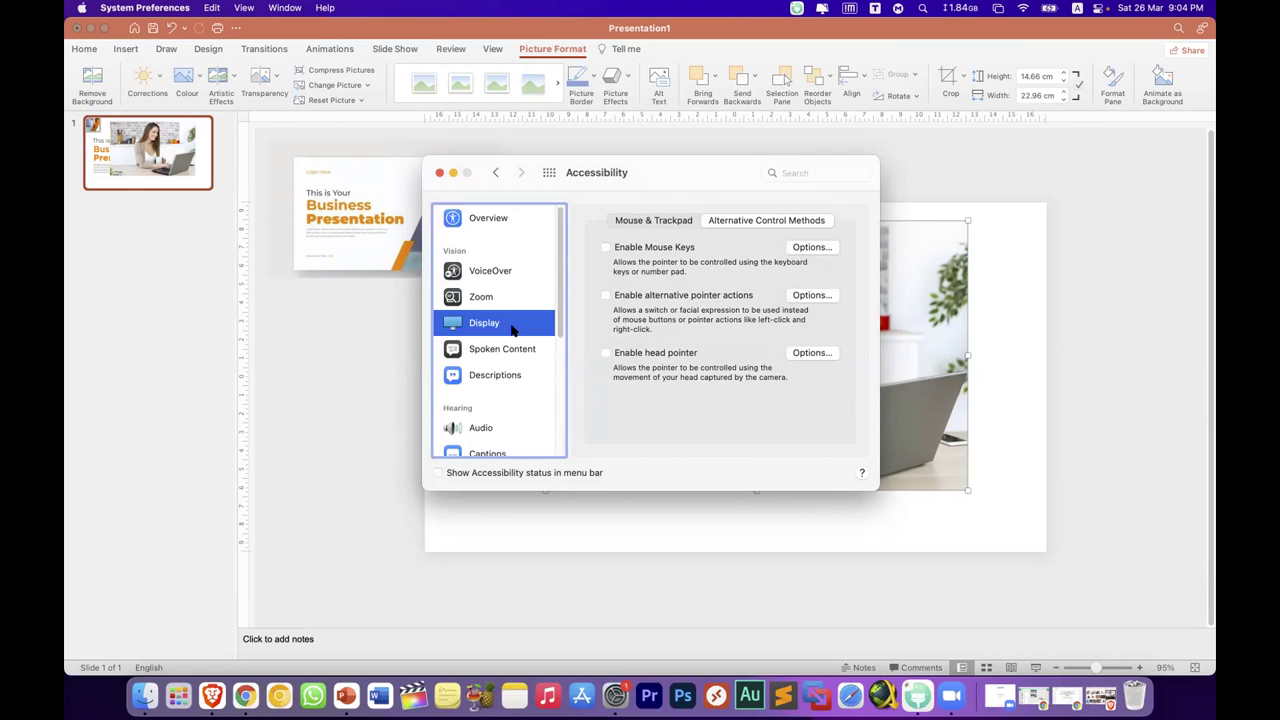
pyautogui.click(509, 300)
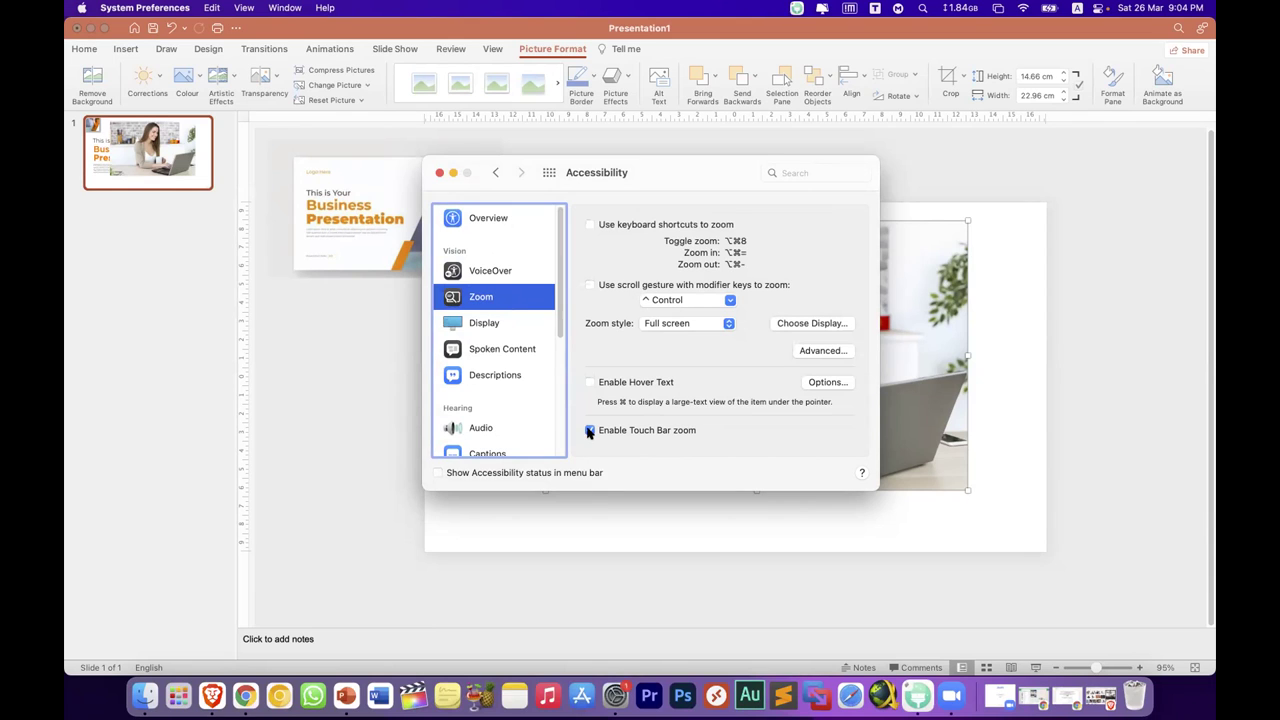
pyautogui.click(440, 174)
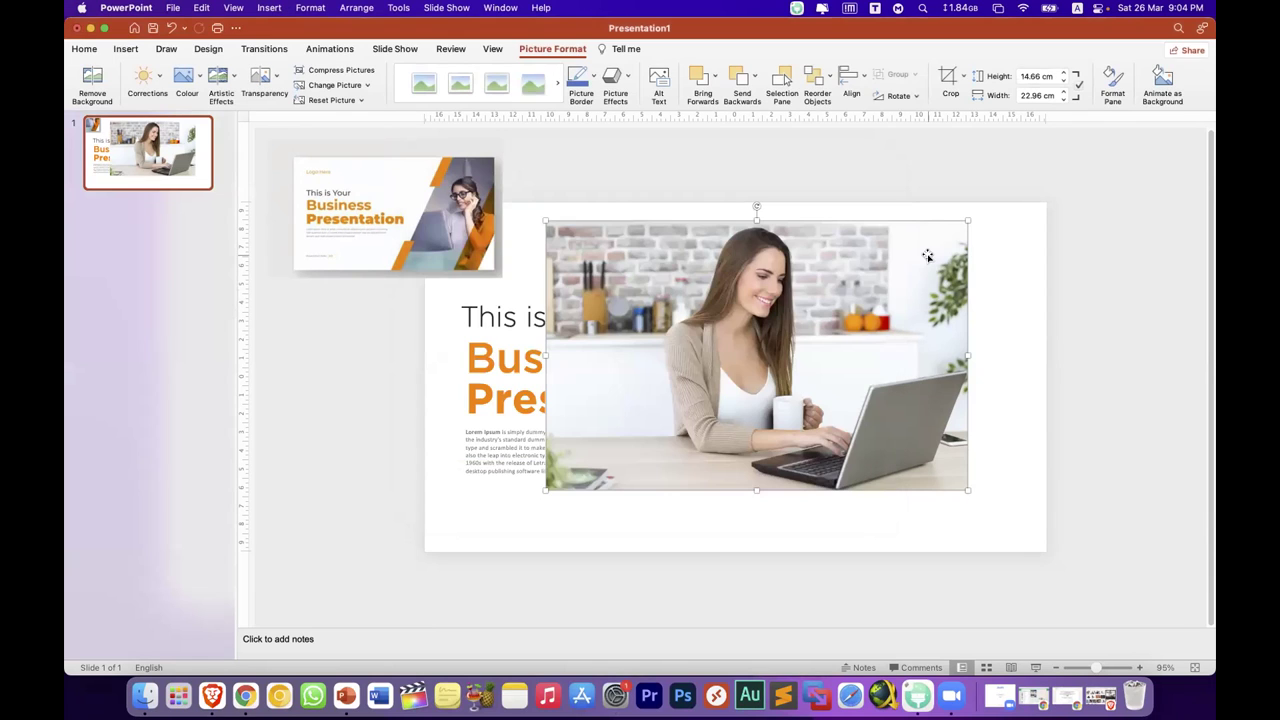
# Step: Deselect the woman-at-laptop photo, leaving it over the slide's right side
pyautogui.scroll(-3, 928, 256)
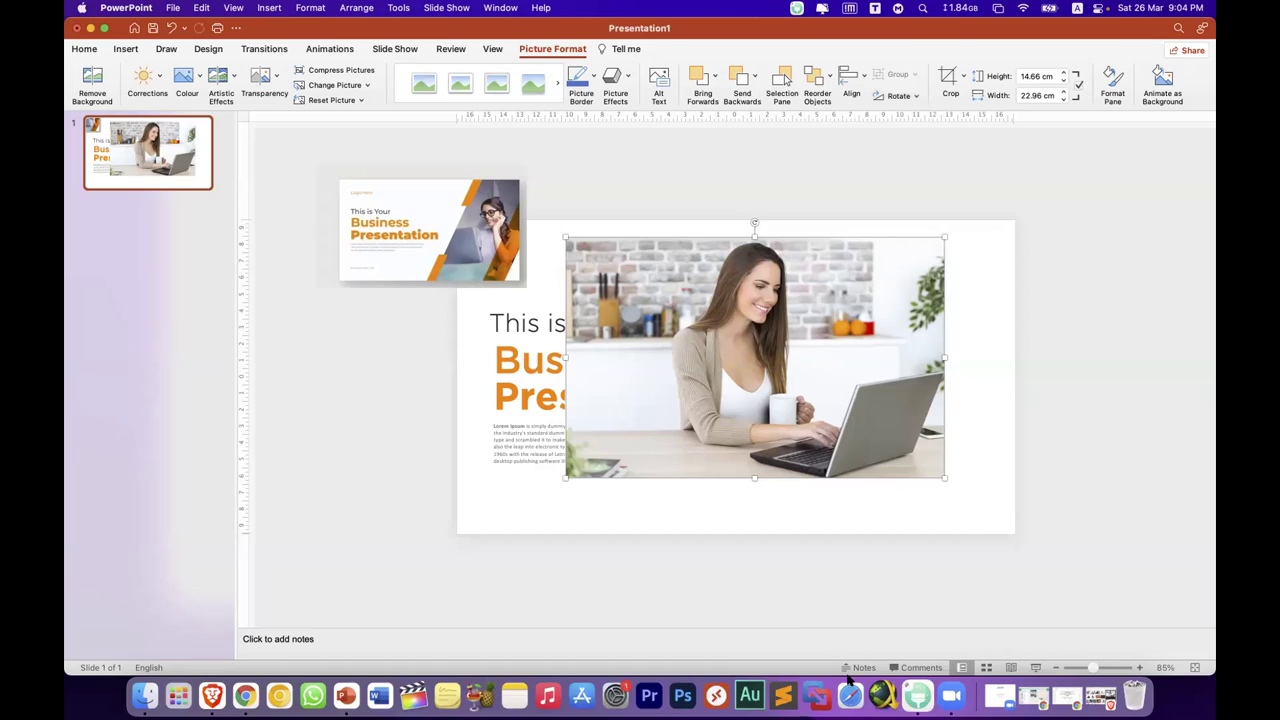
pyautogui.click(867, 557)
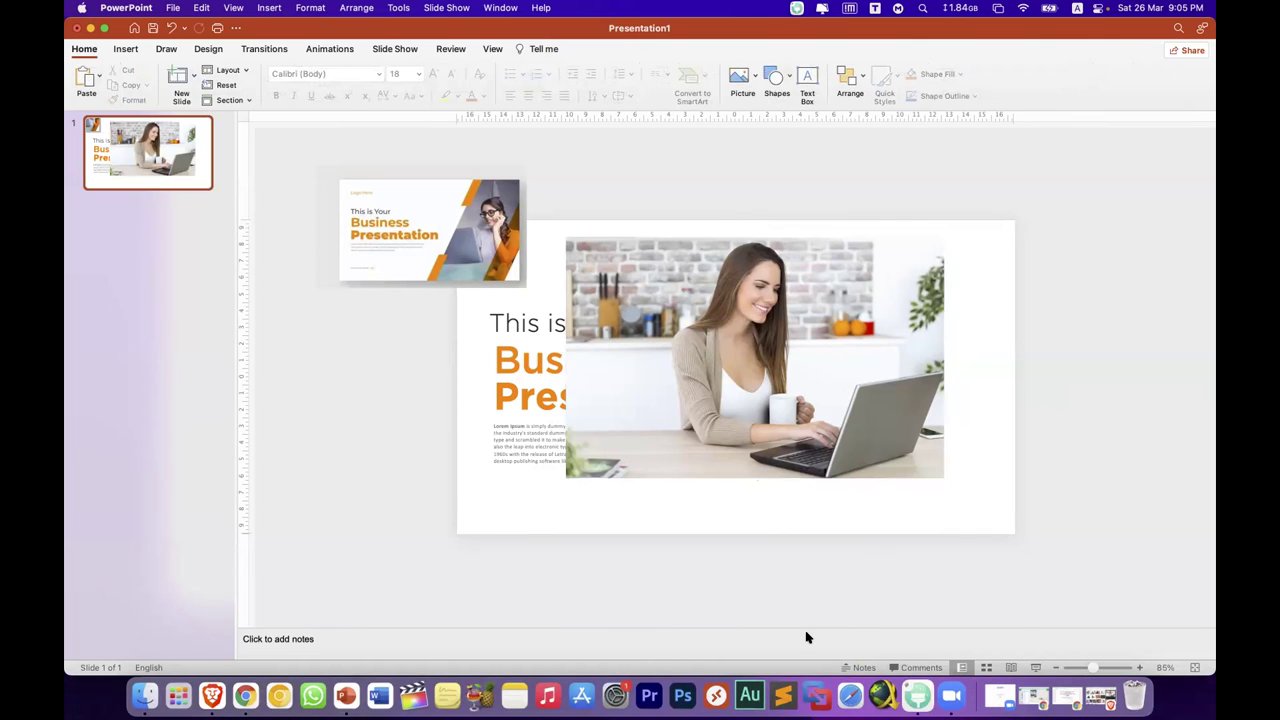
# Step: Unlock System Preferences with the account password and open Accessibility's Pointer Control settings
pyautogui.click(615, 695)
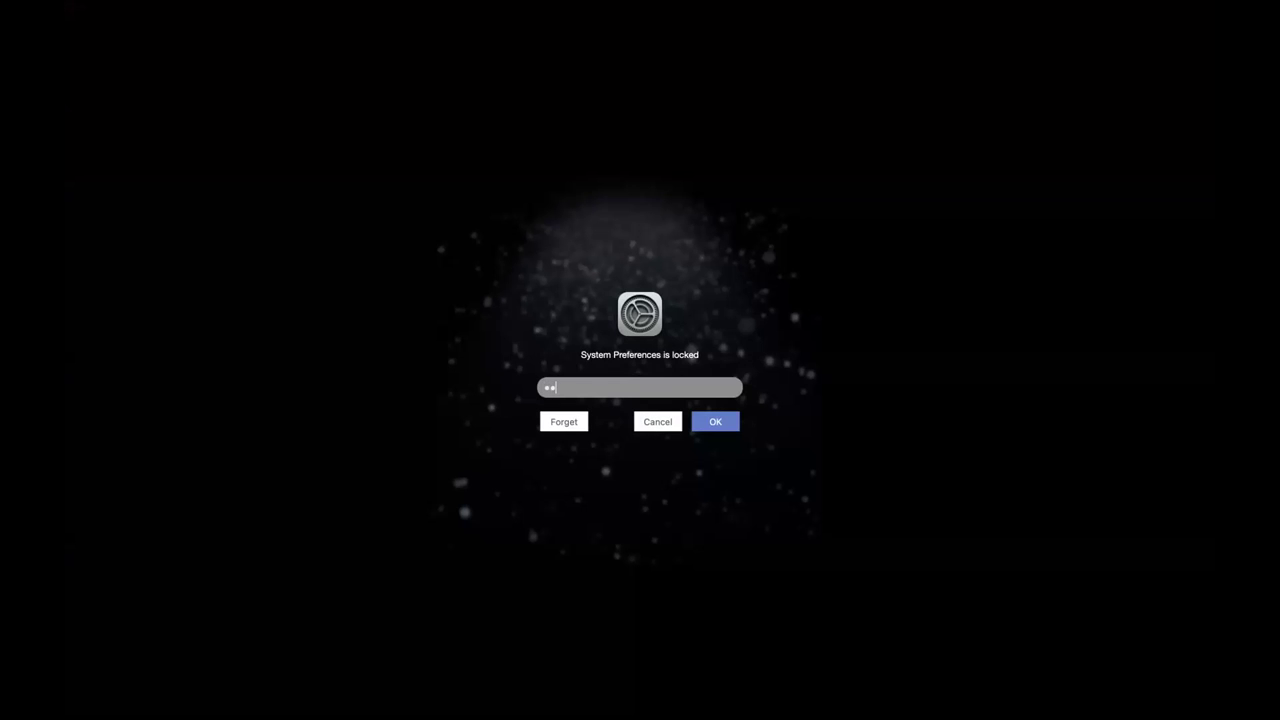
pyautogui.press('Return')
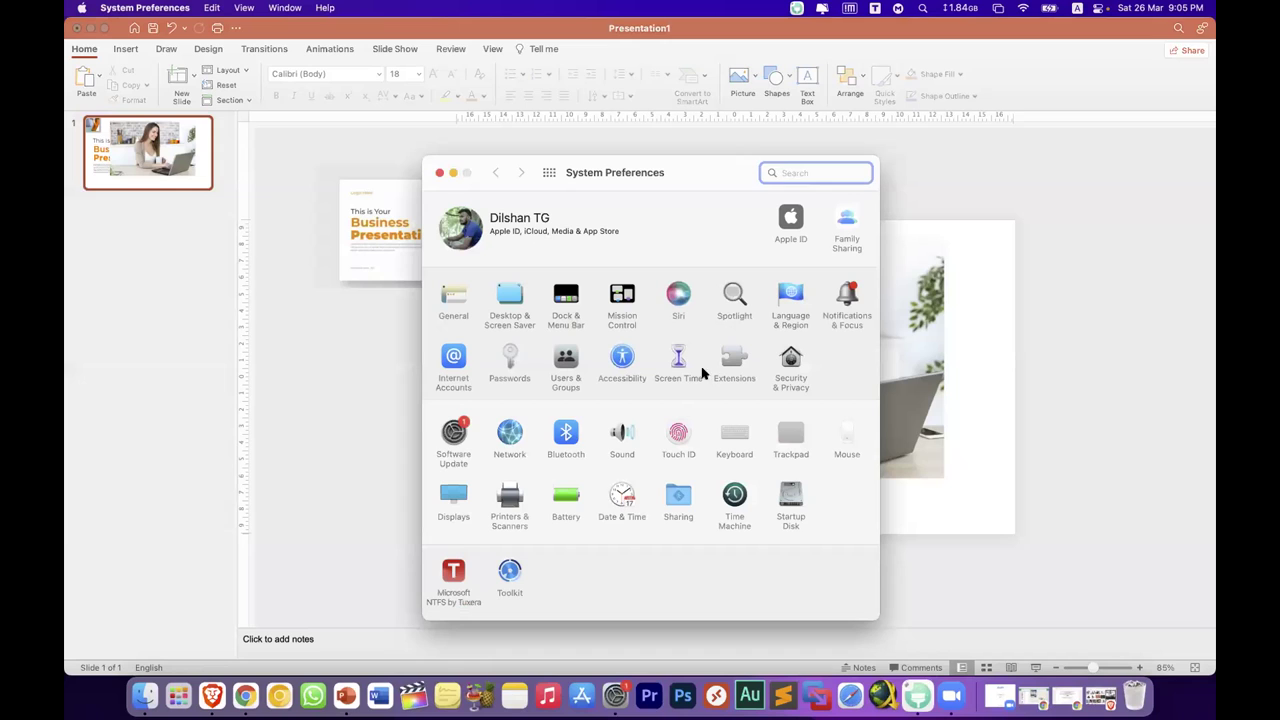
pyautogui.click(624, 357)
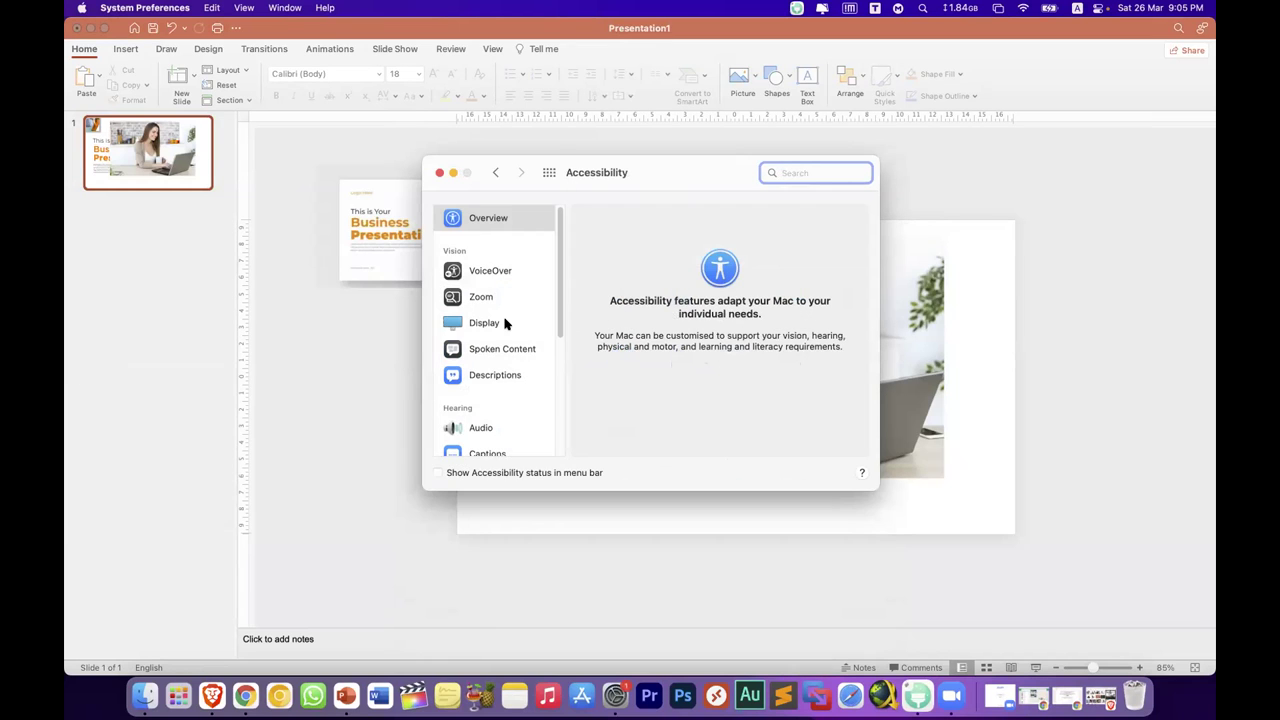
pyautogui.scroll(-5, 506, 323)
pyautogui.click(497, 337)
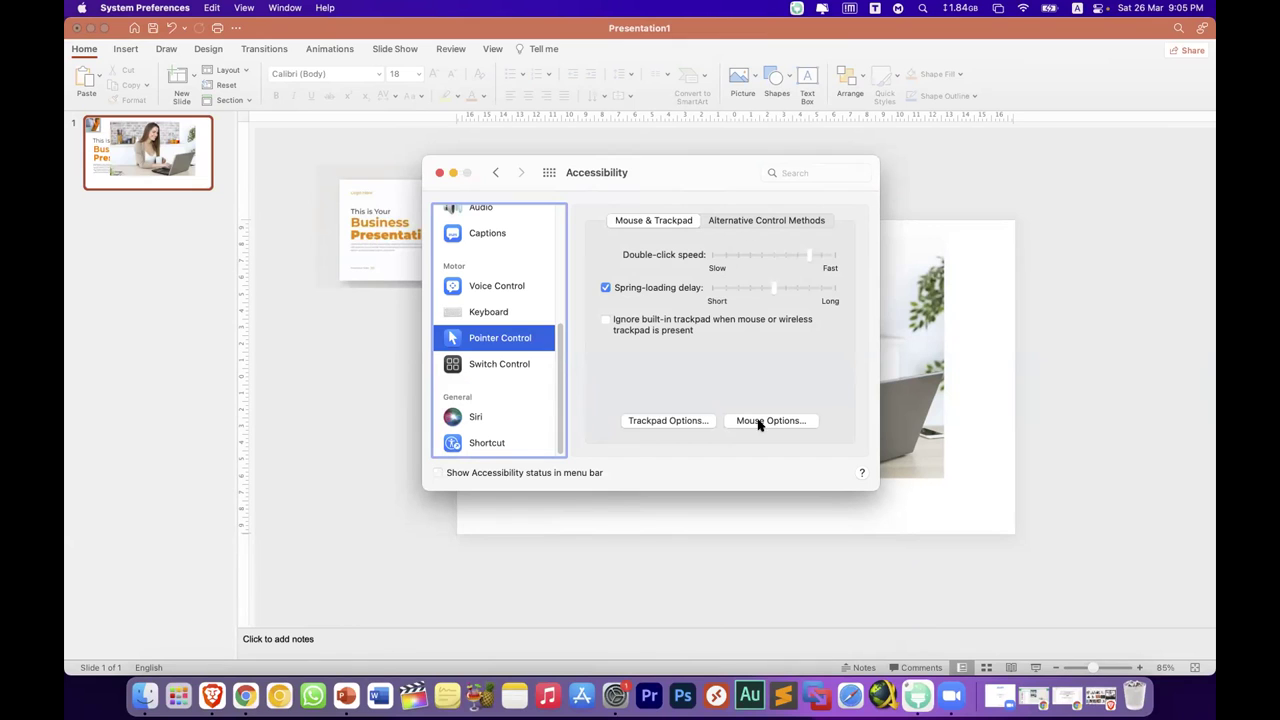
# Step: Inspect the Trackpad, Mouse, Mouse Keys and alternative pointer actions options, cancelling each unchanged
pyautogui.click(704, 423)
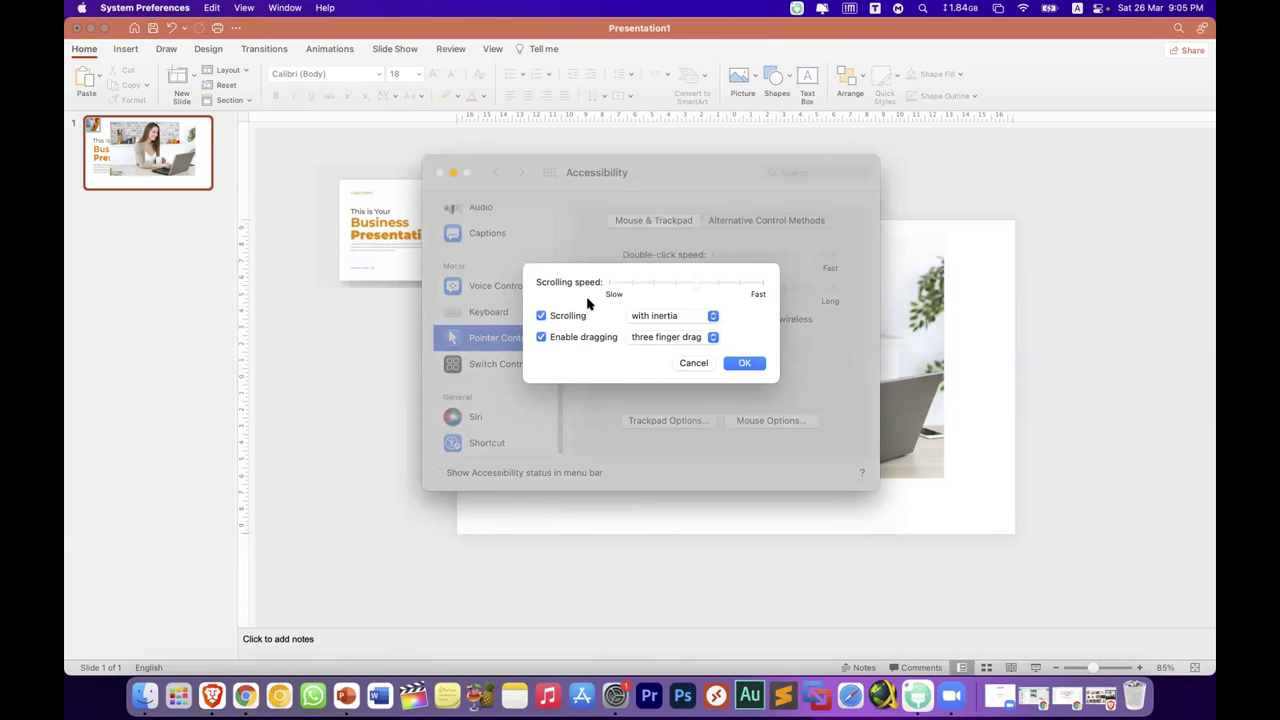
pyautogui.click(686, 363)
pyautogui.click(742, 421)
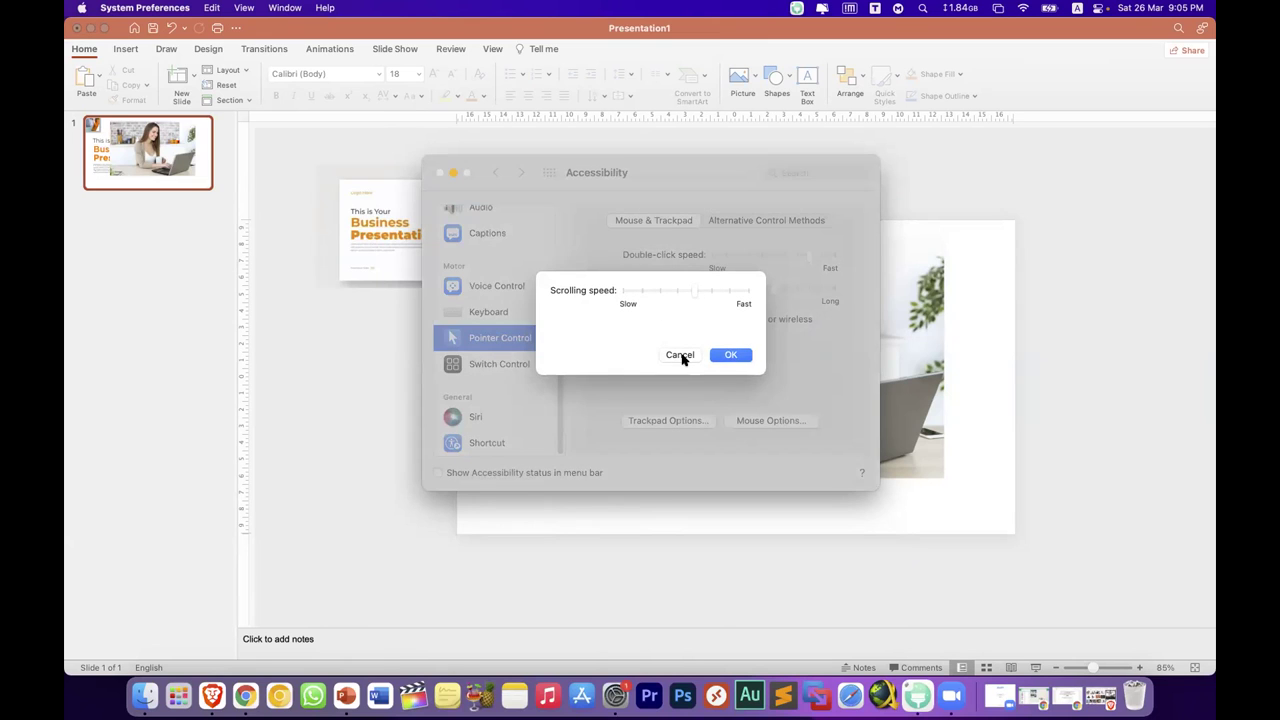
pyautogui.click(683, 355)
pyautogui.click(737, 220)
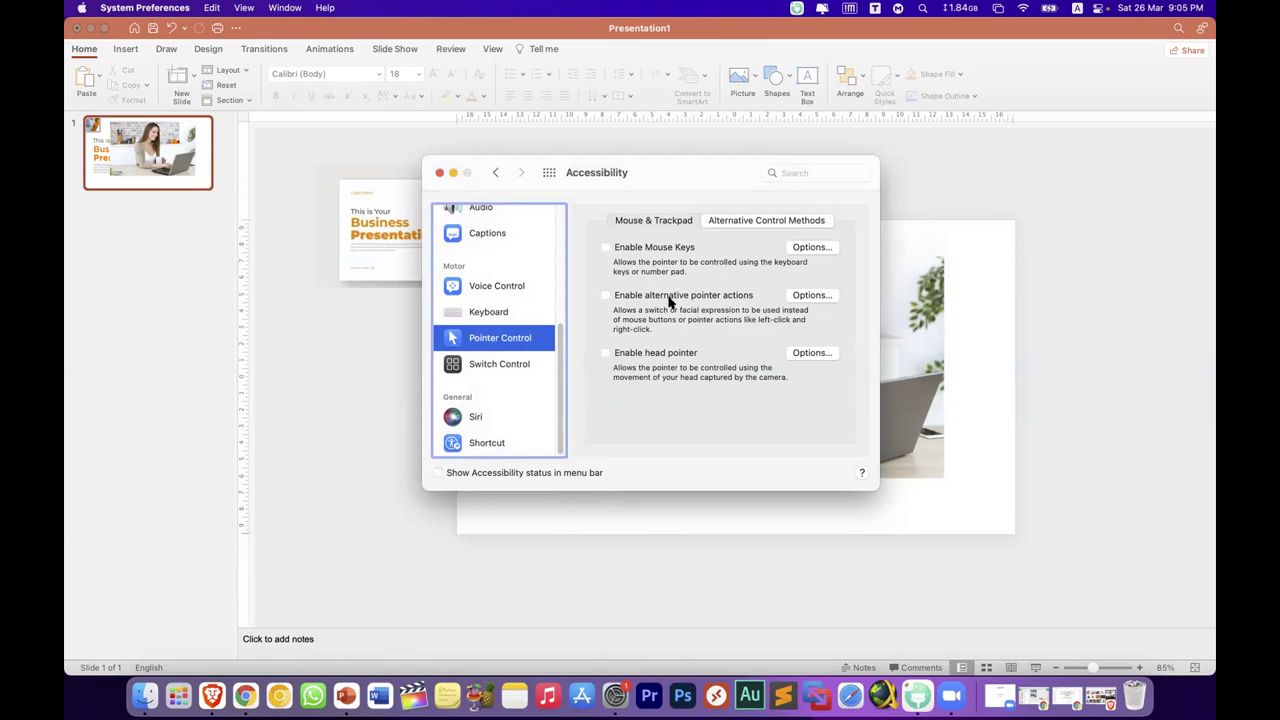
pyautogui.click(812, 248)
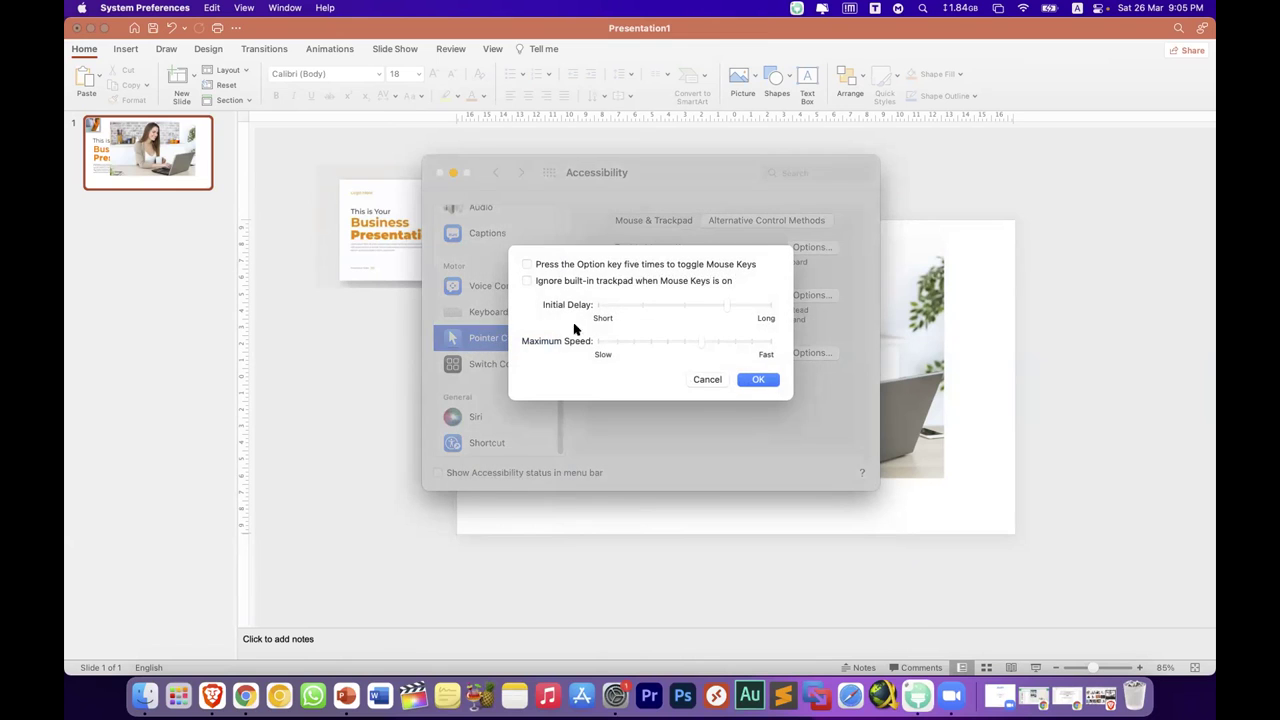
pyautogui.click(700, 379)
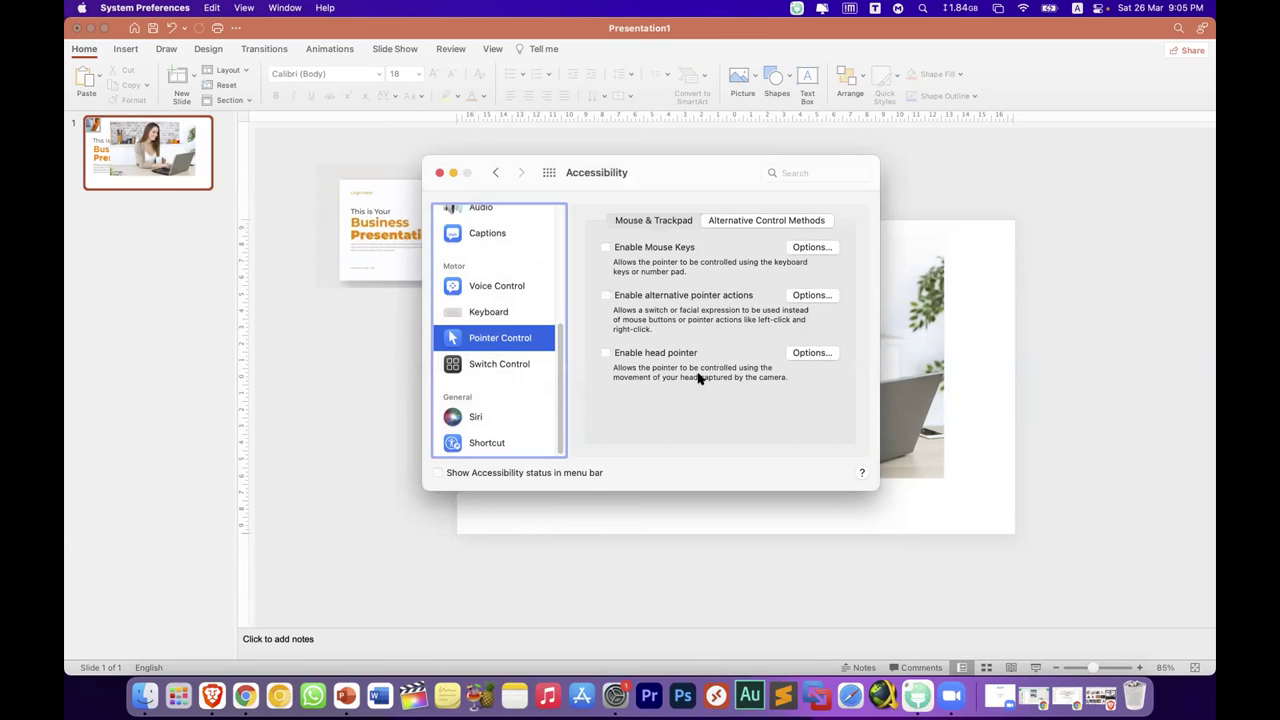
pyautogui.click(808, 296)
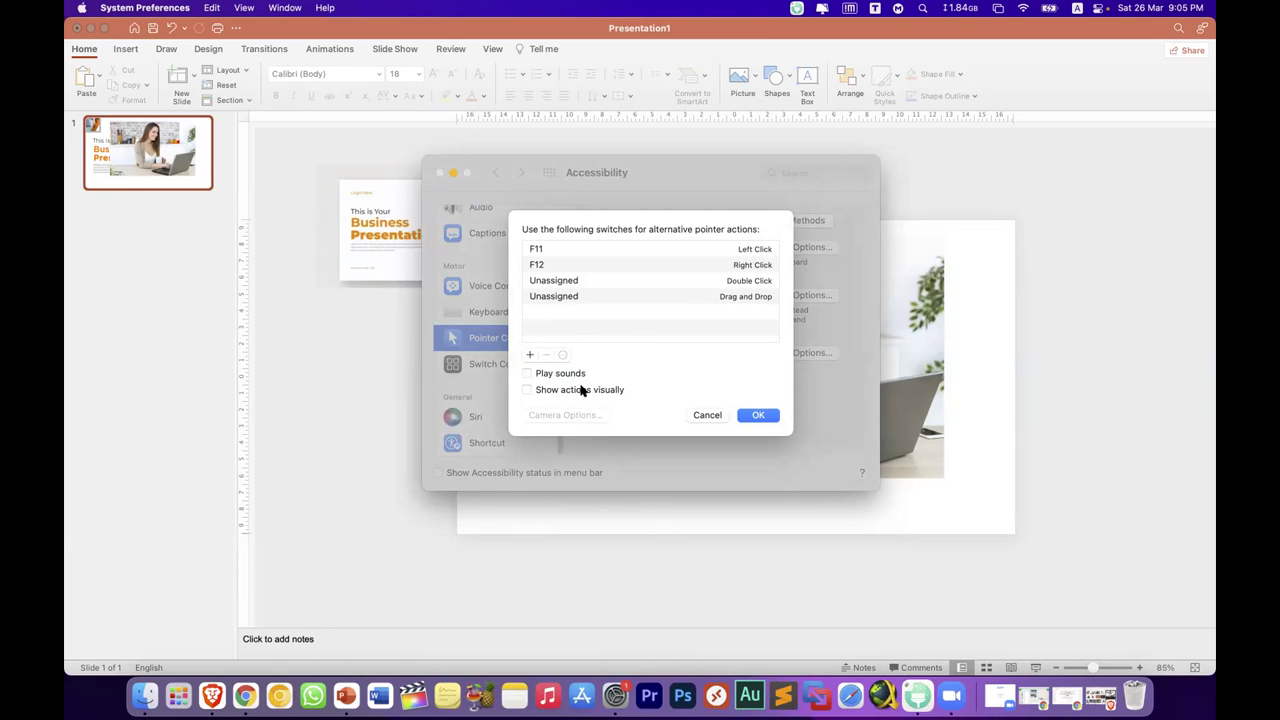
pyautogui.click(703, 414)
# Step: Recheck the Mouse and Trackpad options unchanged, then move the Accessibility window down-left
pyautogui.click(655, 222)
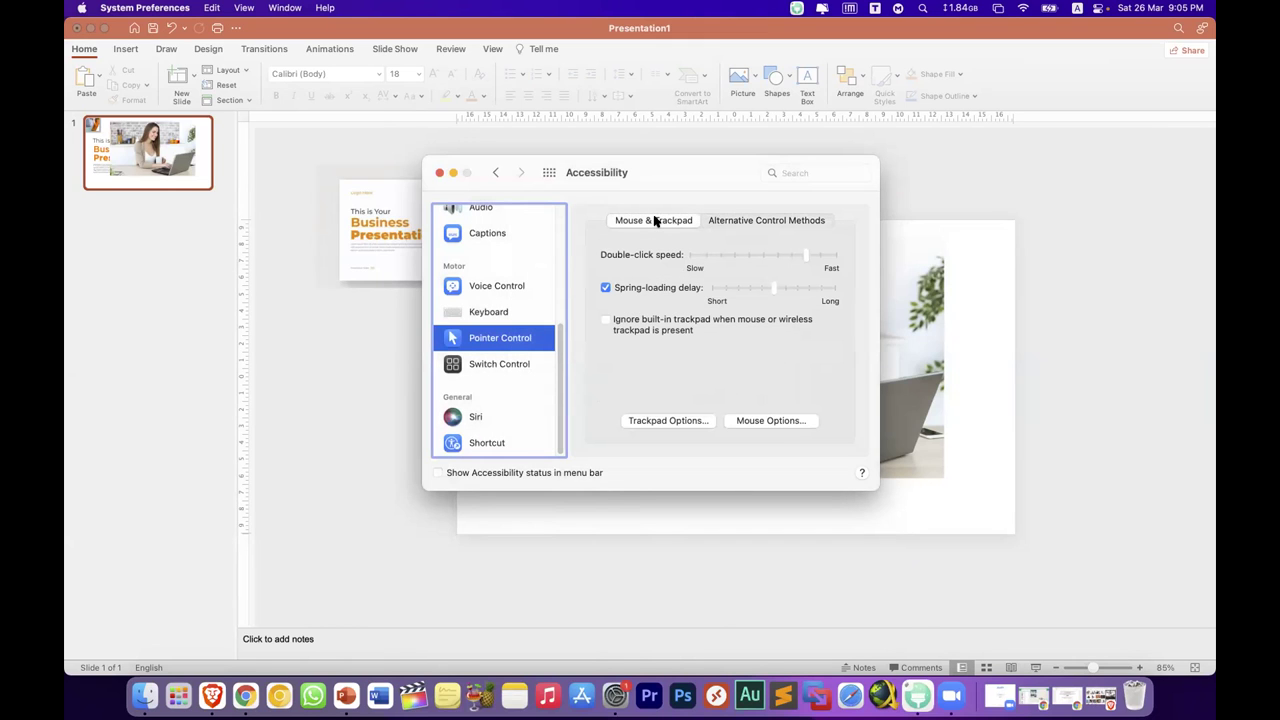
pyautogui.click(752, 424)
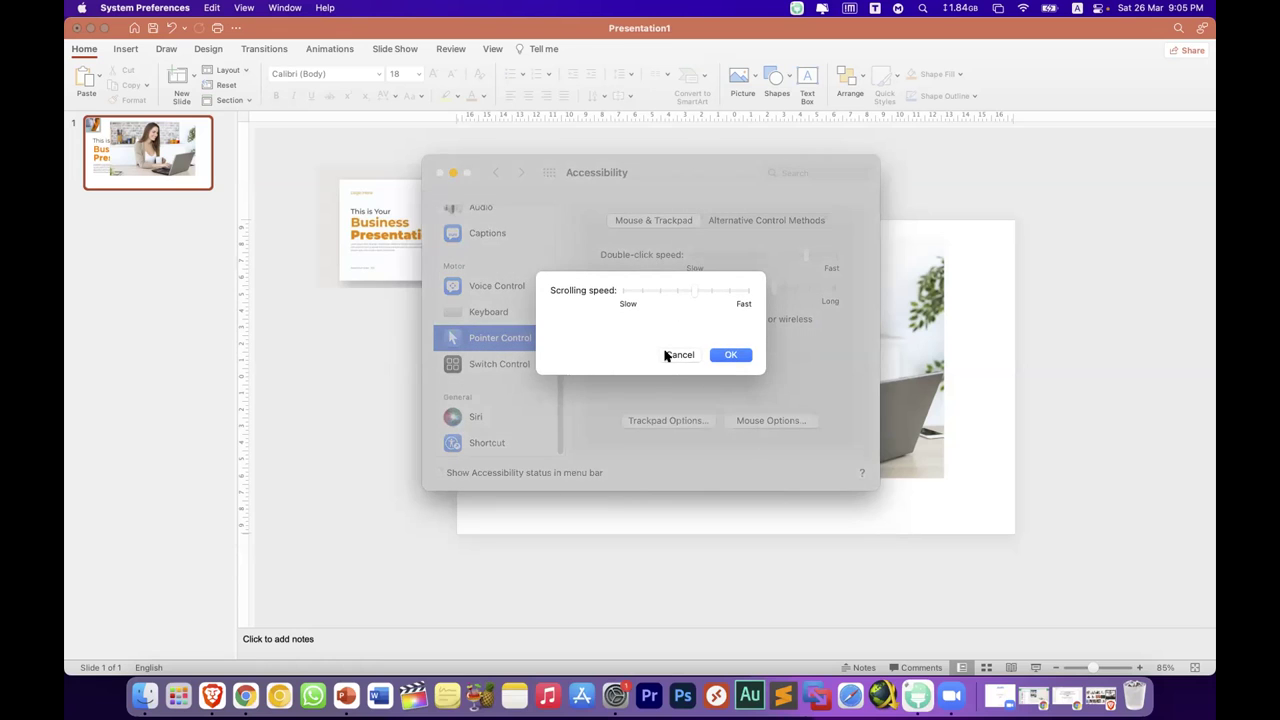
pyautogui.click(679, 355)
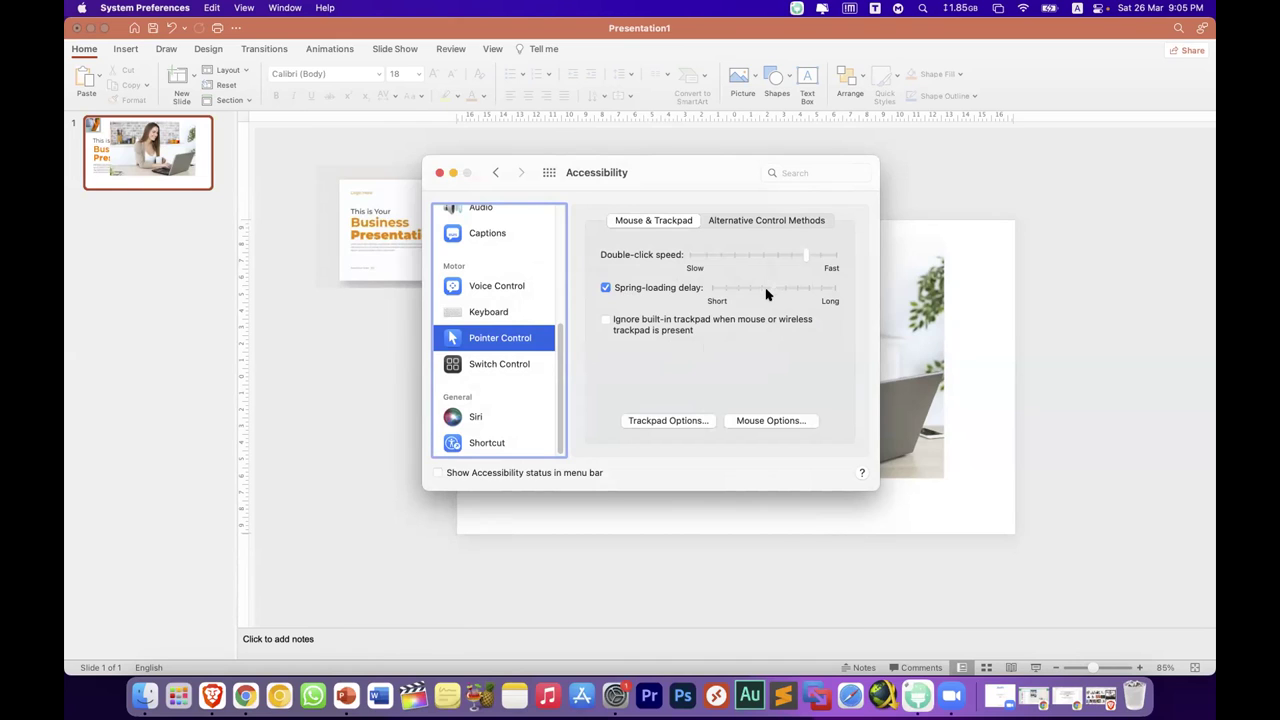
pyautogui.click(641, 419)
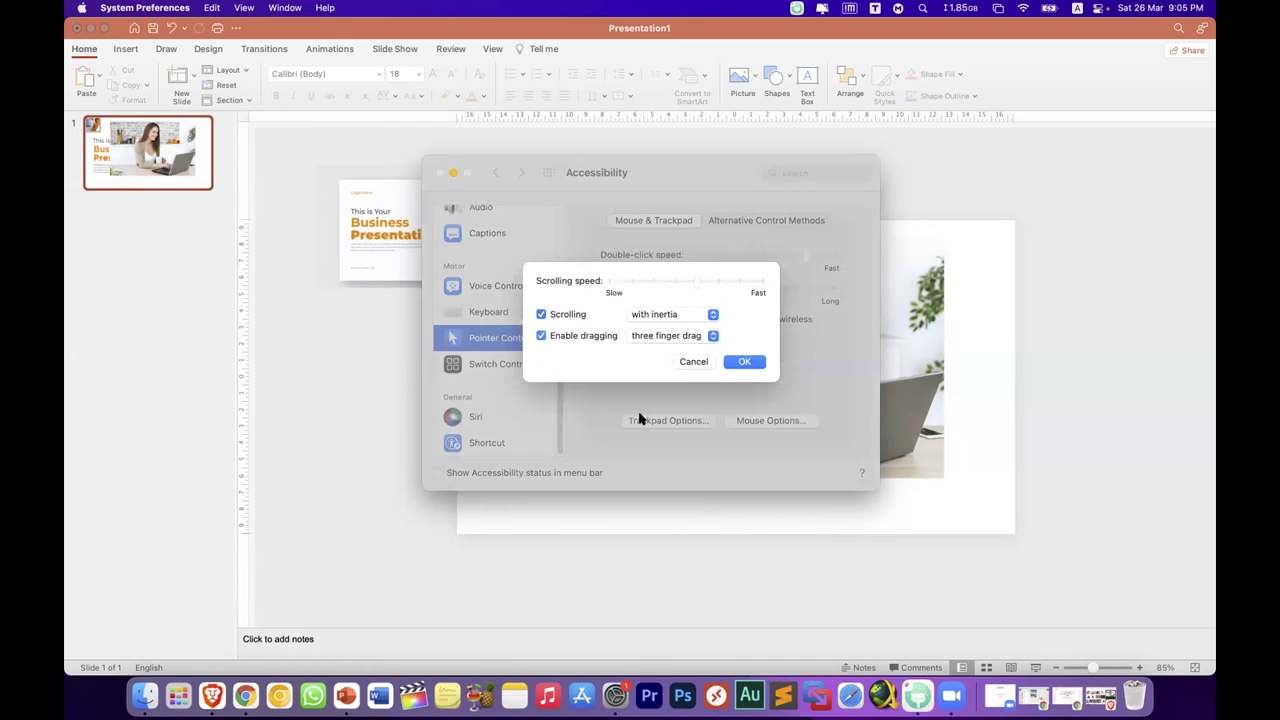
pyautogui.click(698, 362)
pyautogui.moveTo(663, 183); pyautogui.dragTo(640, 234)
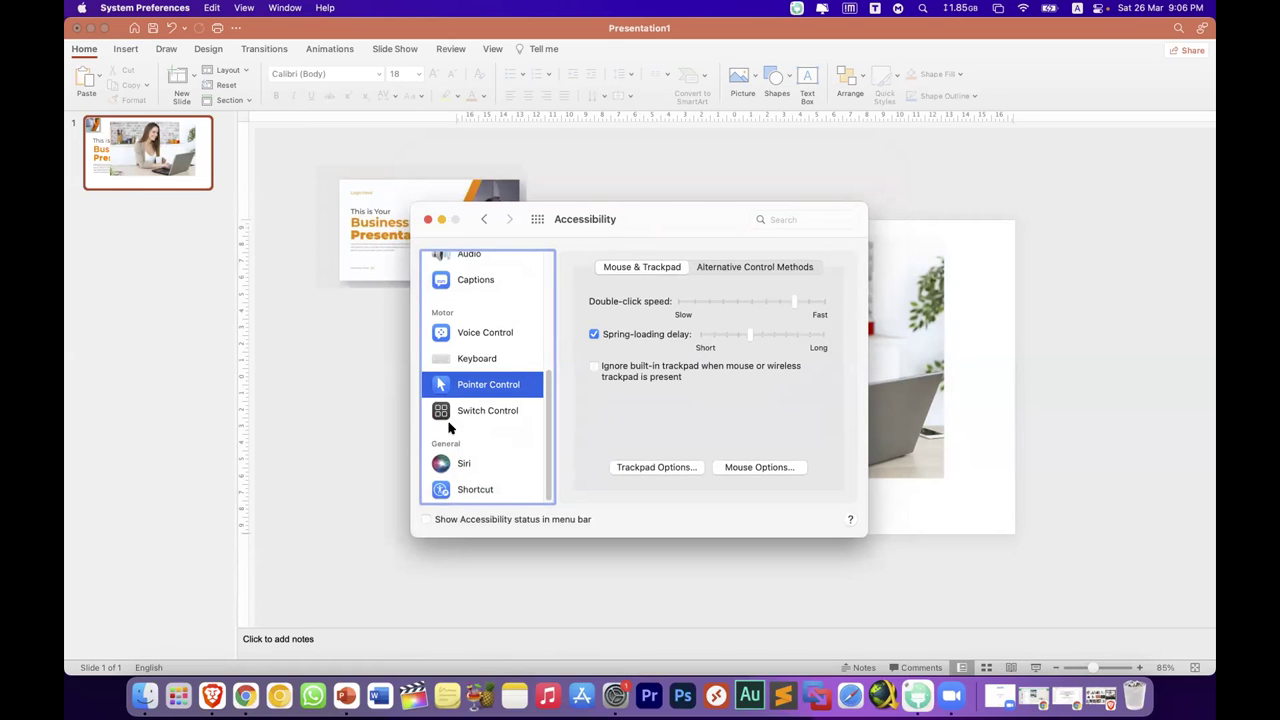
# Step: Set the Display > Pointer size slider to Large and minimize the Accessibility window
pyautogui.scroll(5, 450, 427)
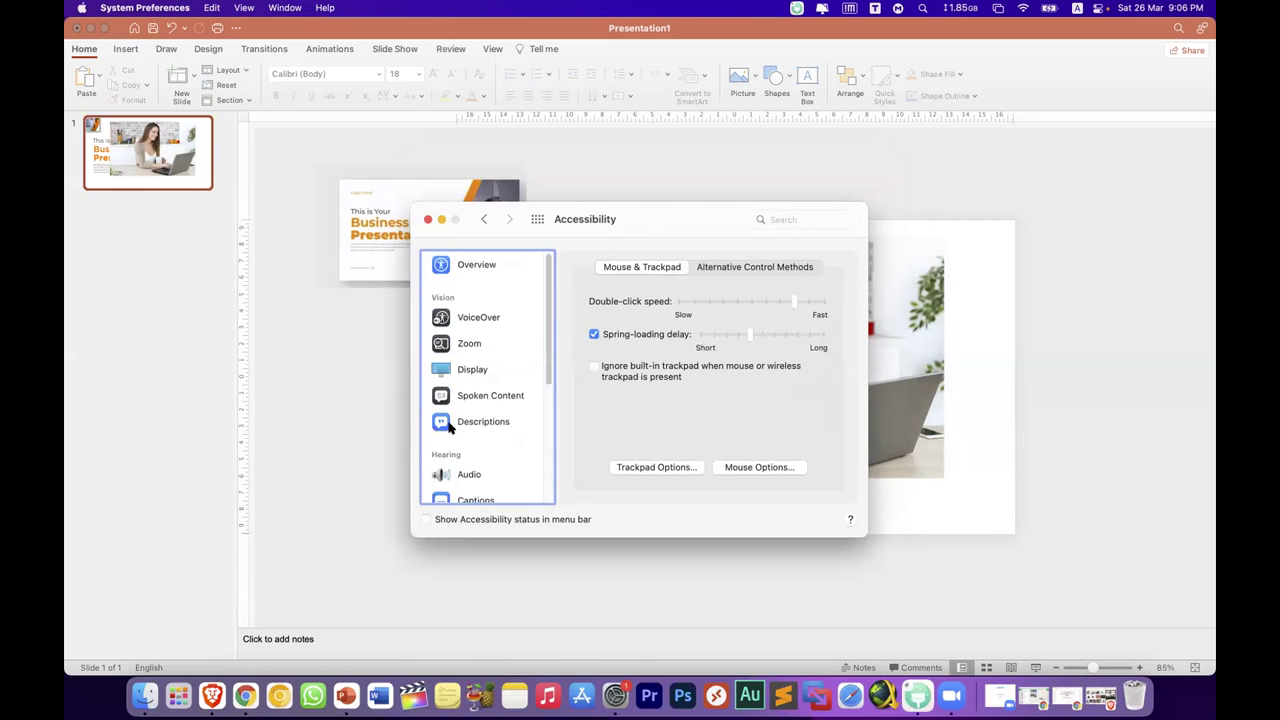
pyautogui.click(494, 398)
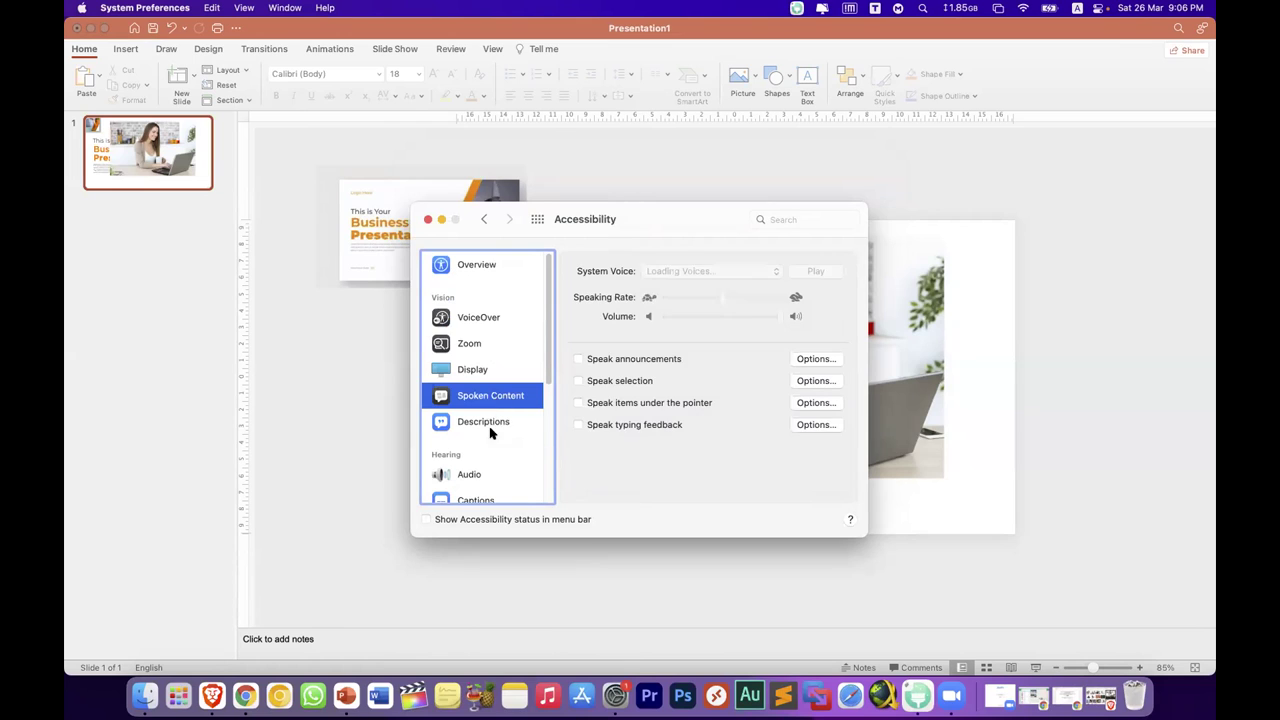
pyautogui.scroll(-3, 488, 450)
pyautogui.scroll(-2, 485, 455)
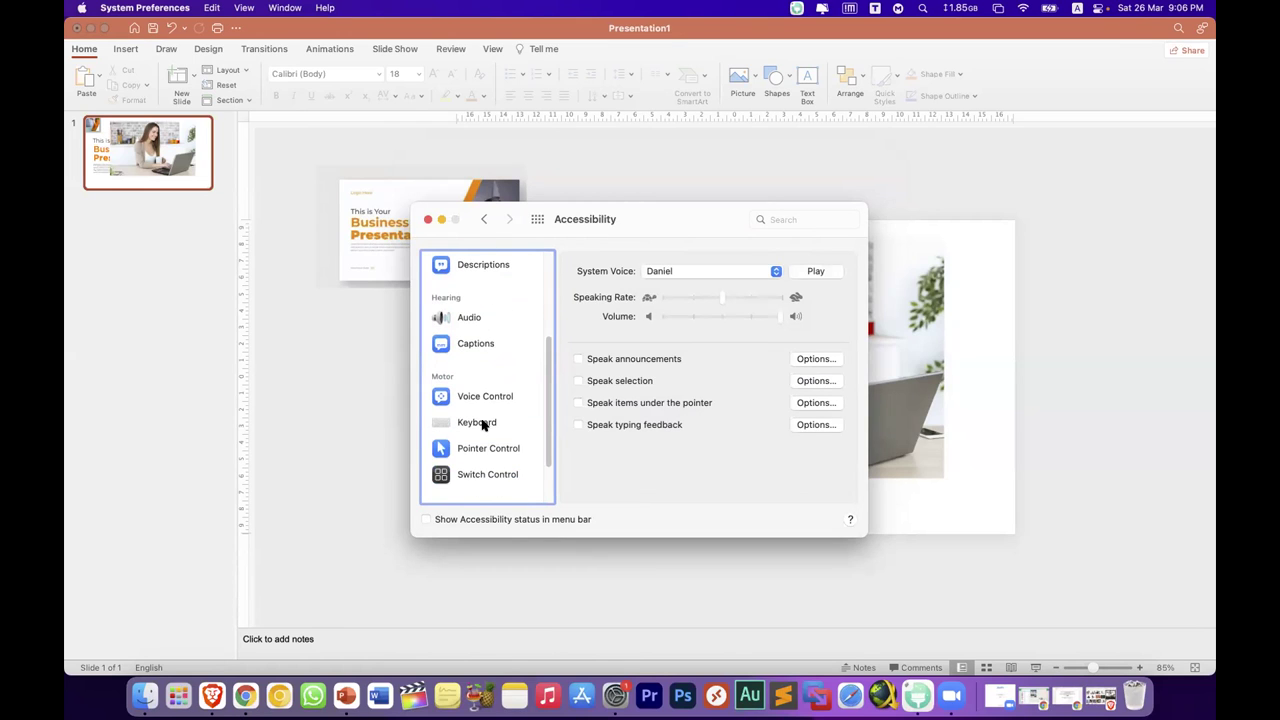
pyautogui.scroll(5, 484, 408)
pyautogui.click(469, 372)
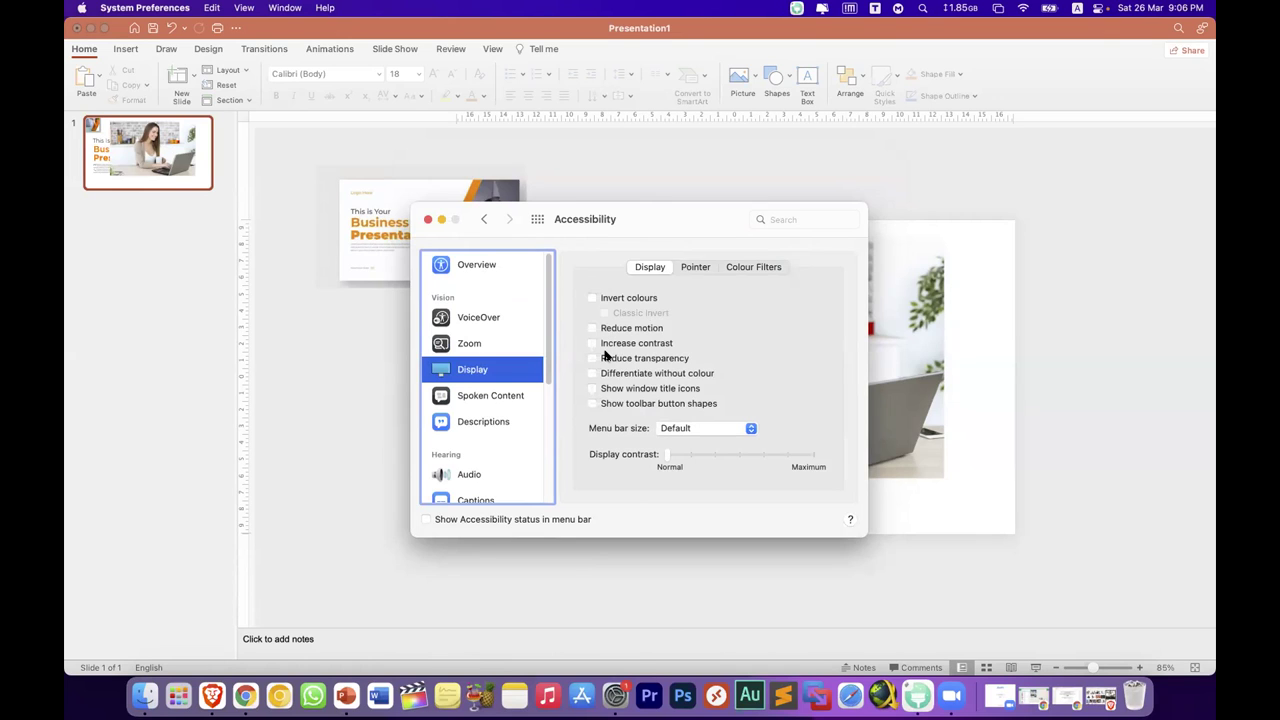
pyautogui.click(696, 267)
pyautogui.moveTo(662, 342); pyautogui.dragTo(812, 345)
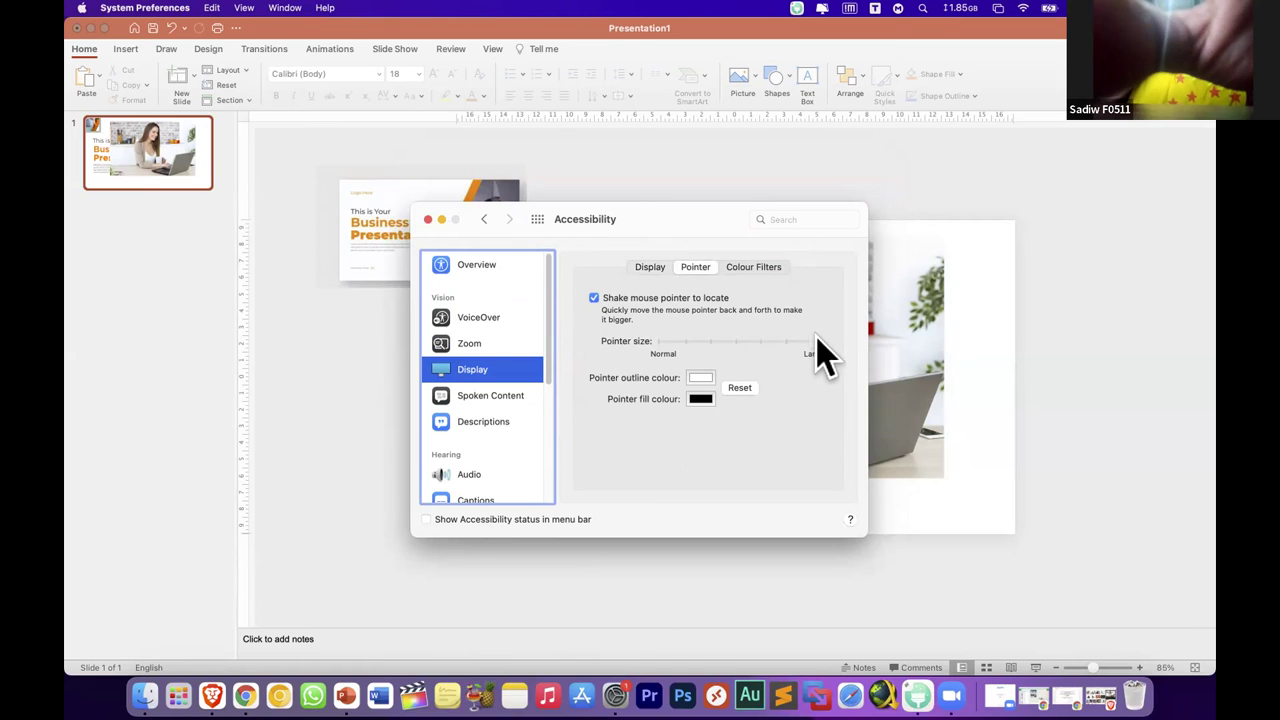
pyautogui.moveTo(662, 213); pyautogui.dragTo(710, 219)
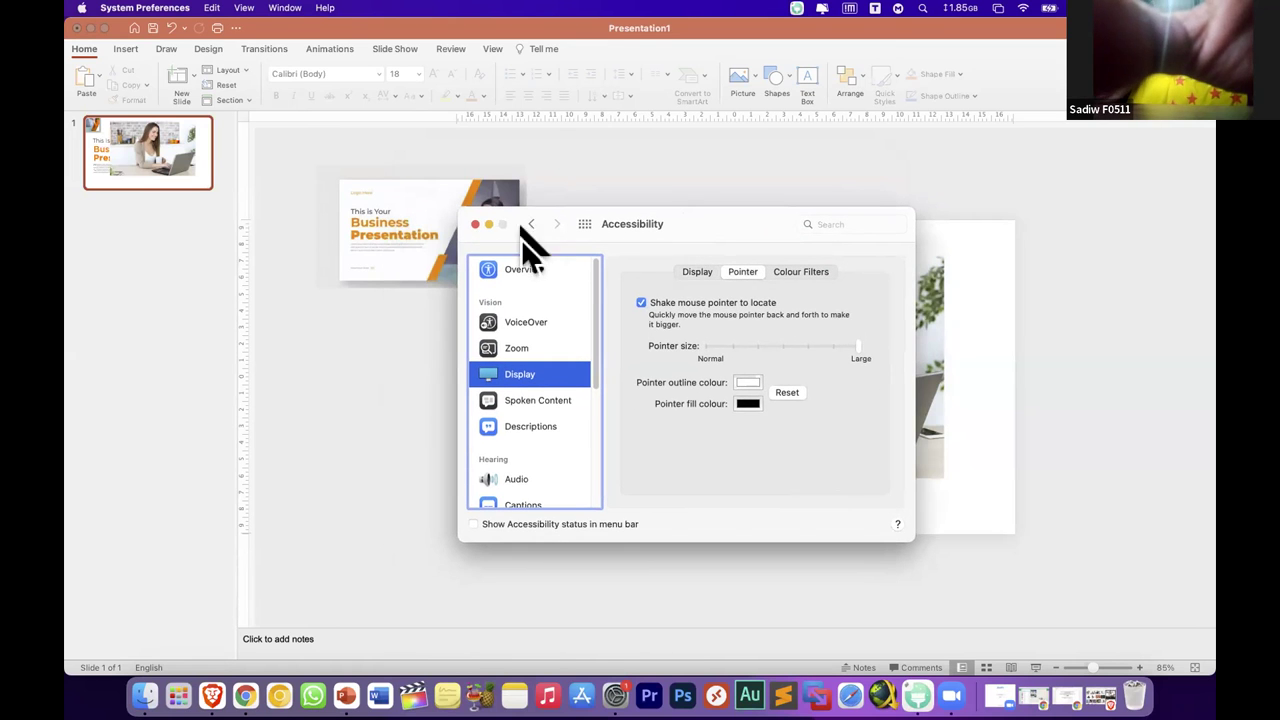
pyautogui.click(487, 224)
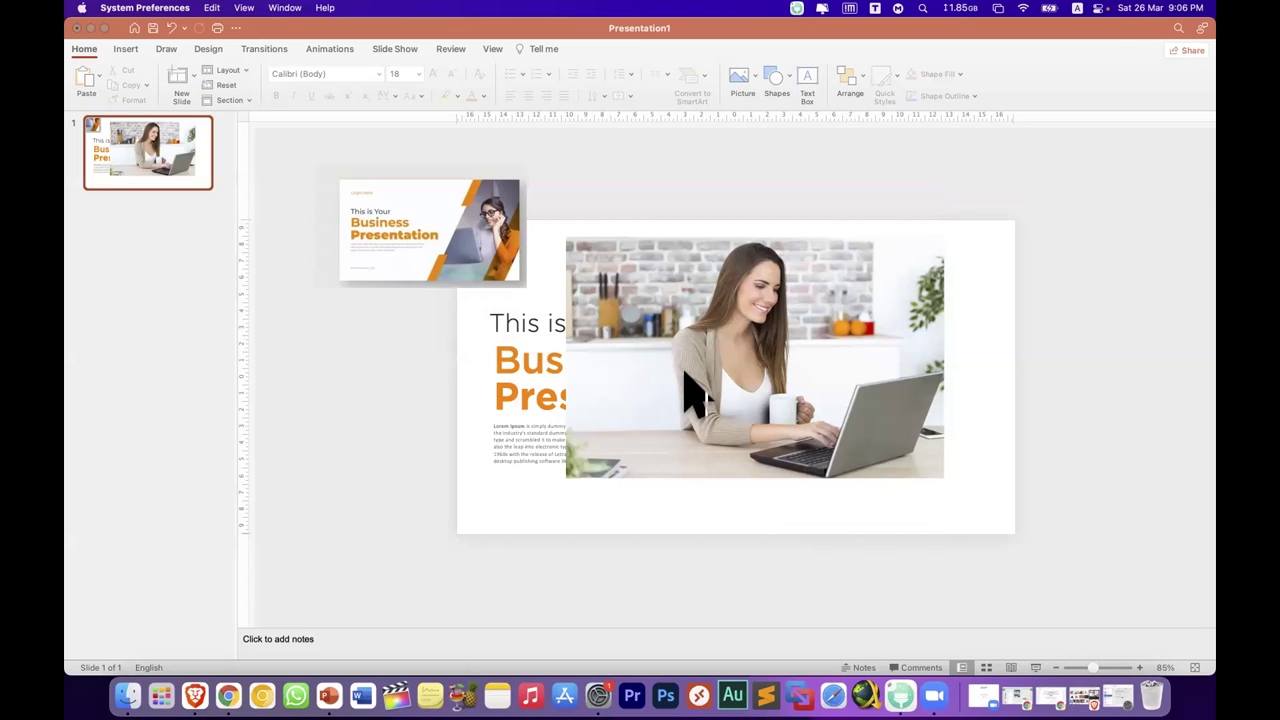
# Step: Flip the woman-at-laptop photo horizontally, undoing an accidental vertical flip first
pyautogui.click(449, 251)
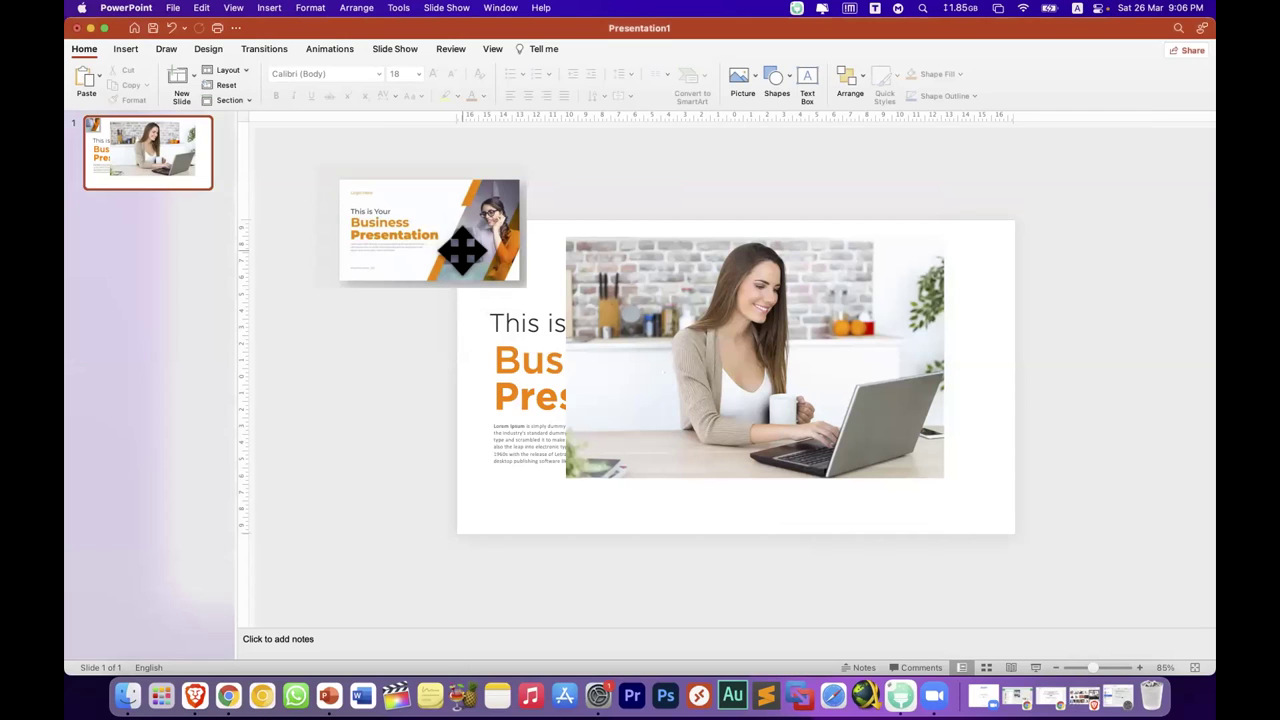
pyautogui.click(740, 355)
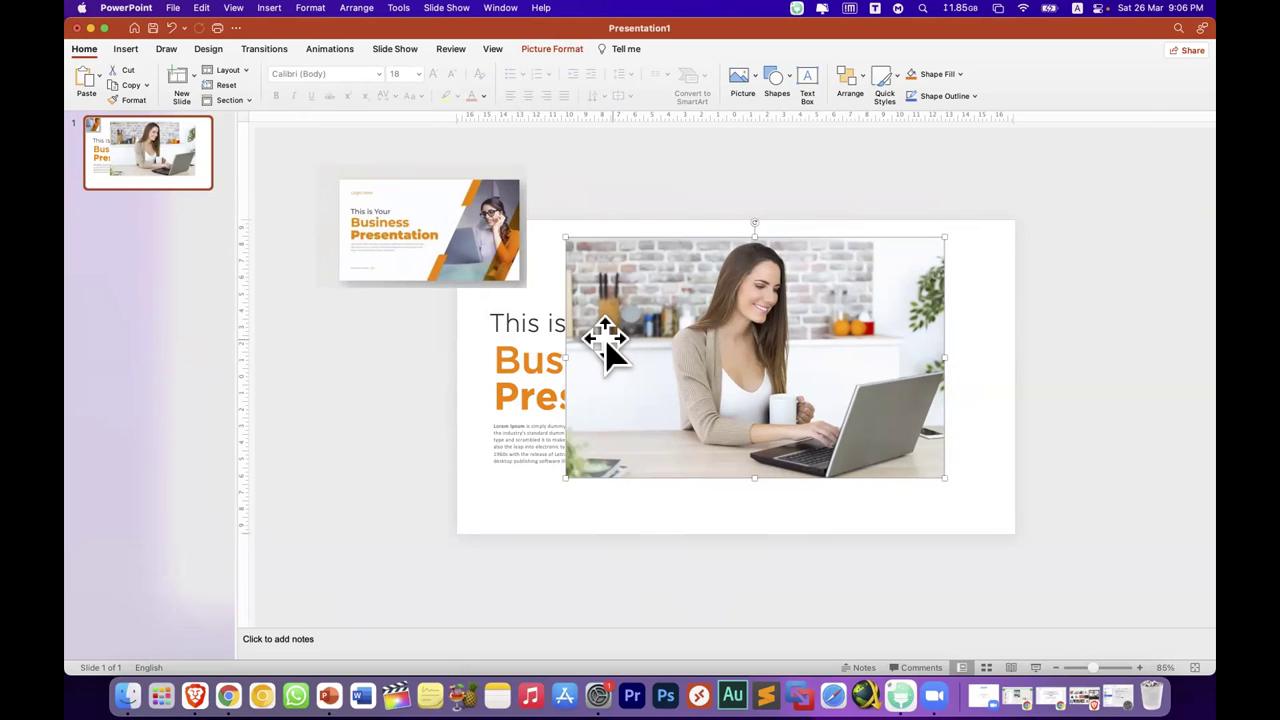
pyautogui.click(551, 46)
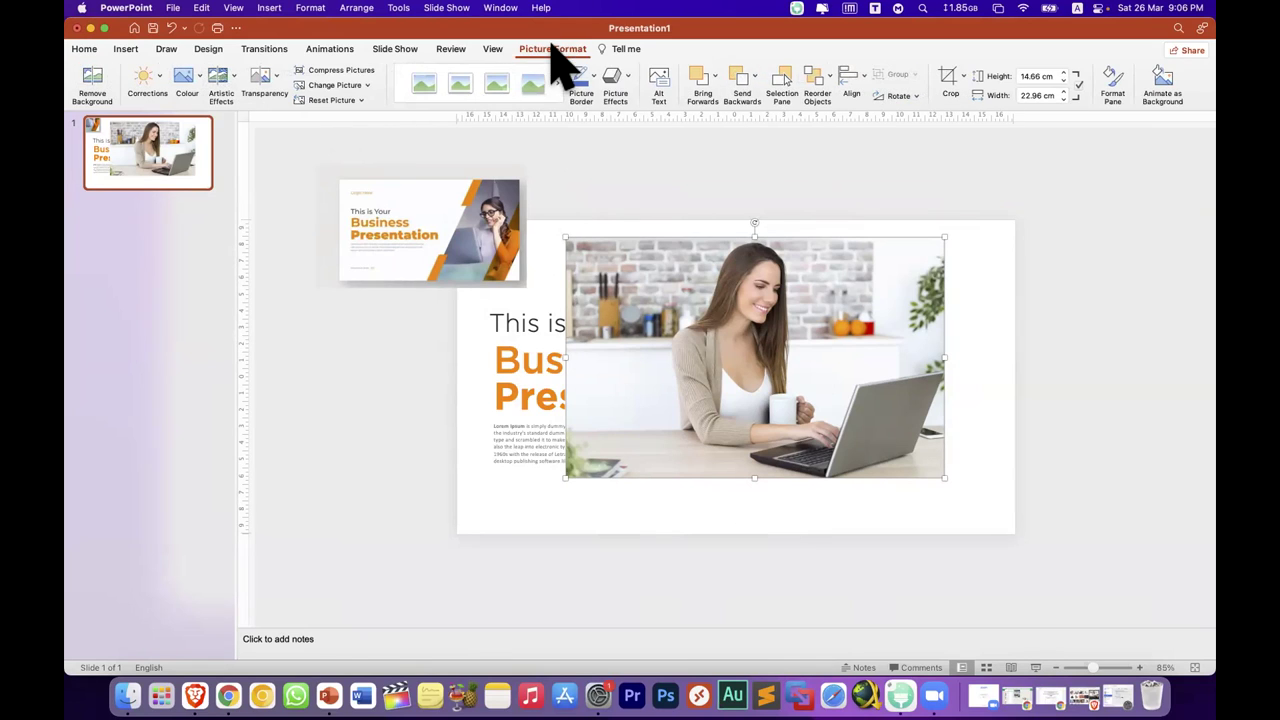
pyautogui.click(912, 95)
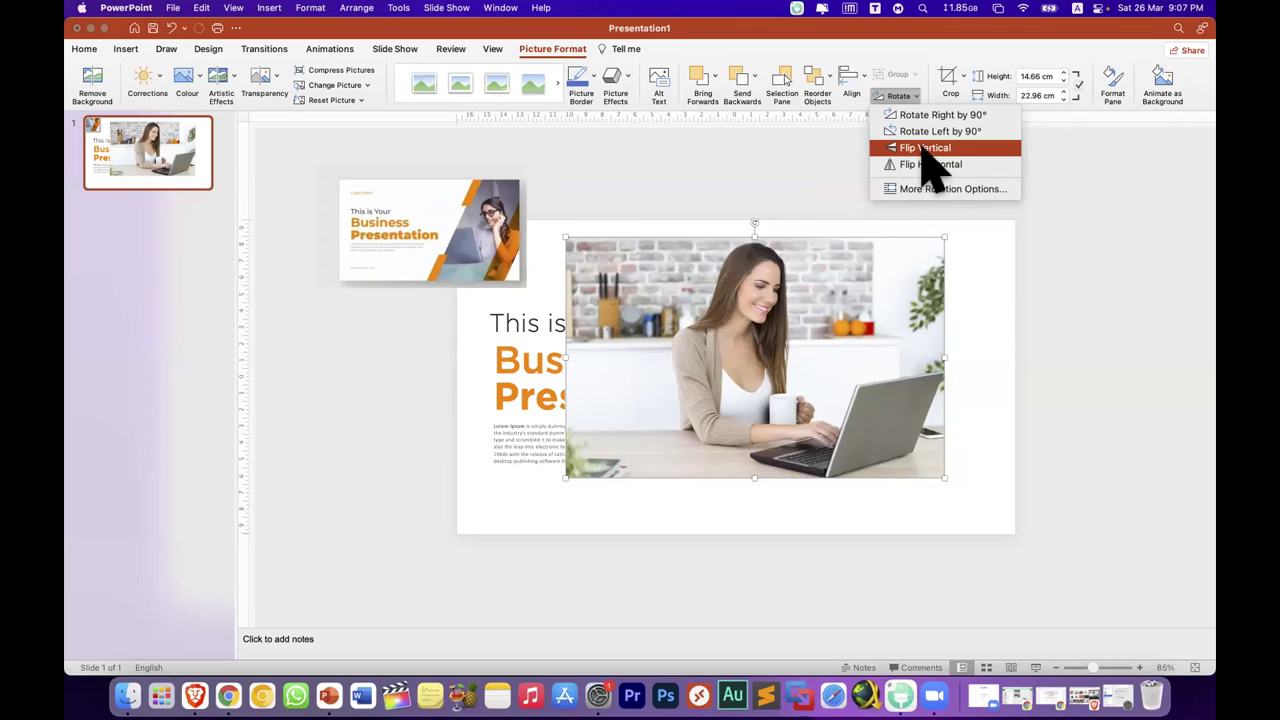
pyautogui.click(930, 170)
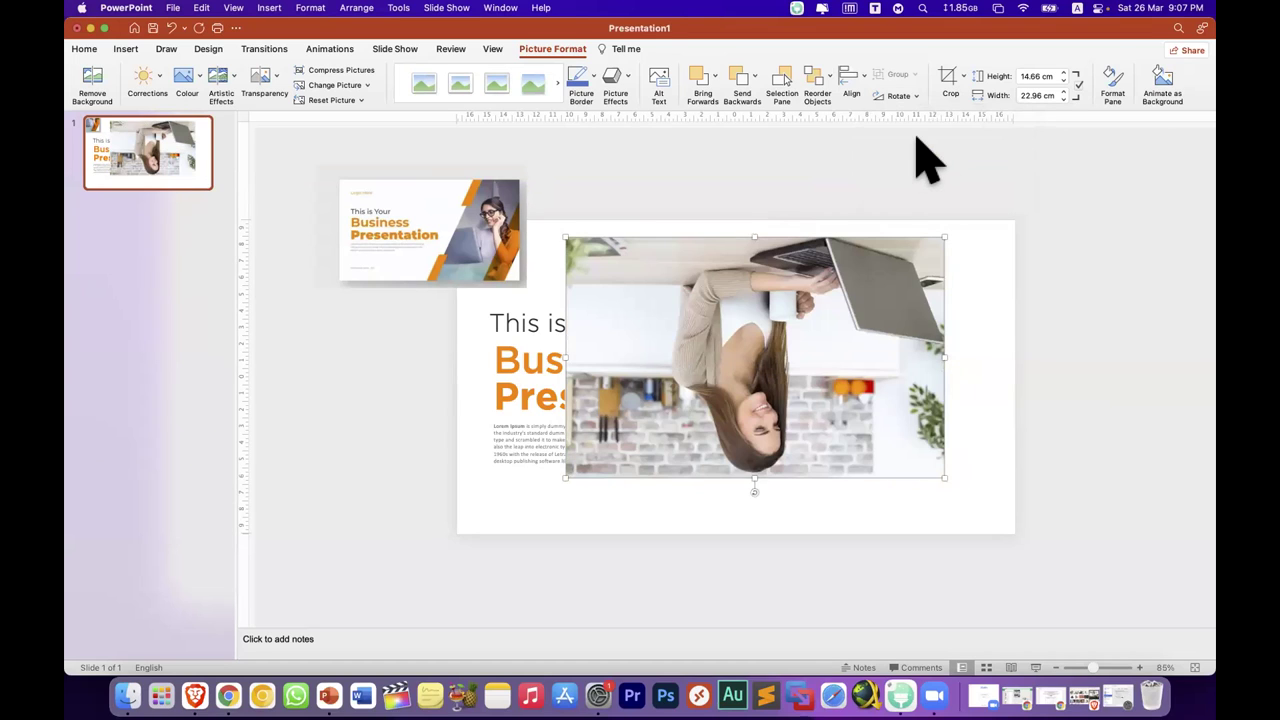
pyautogui.press('super+z')
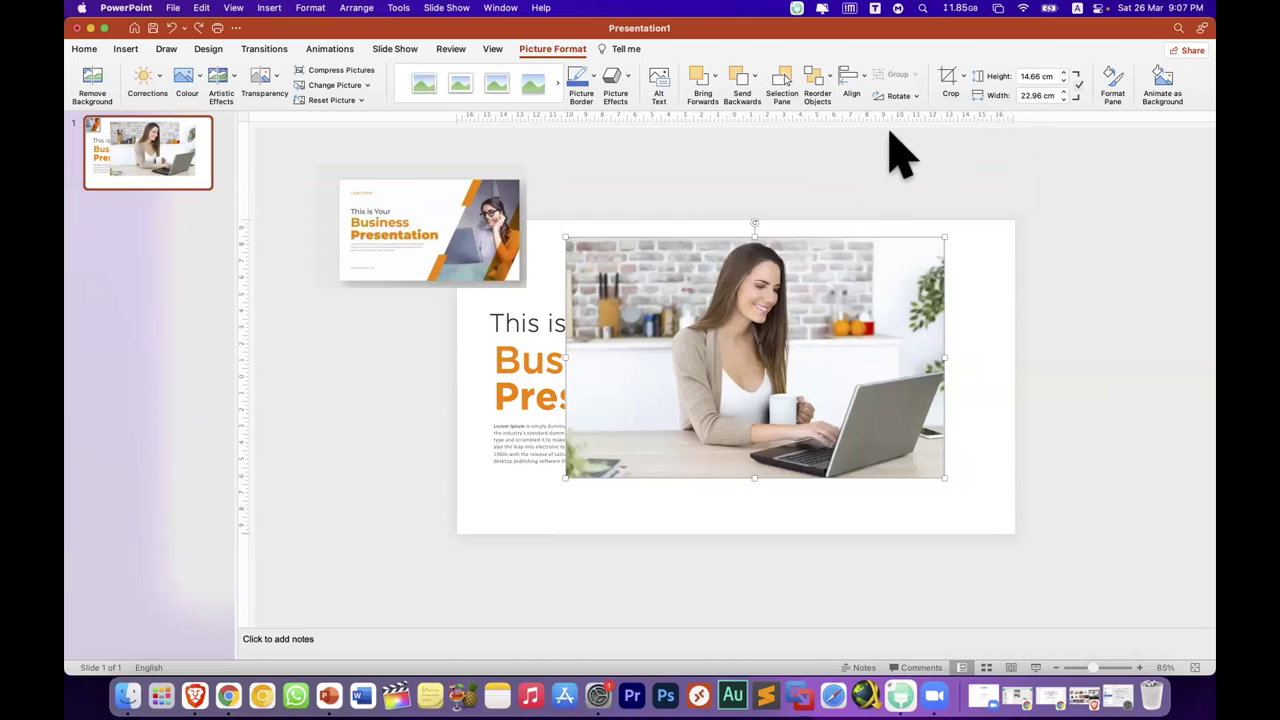
pyautogui.click(898, 96)
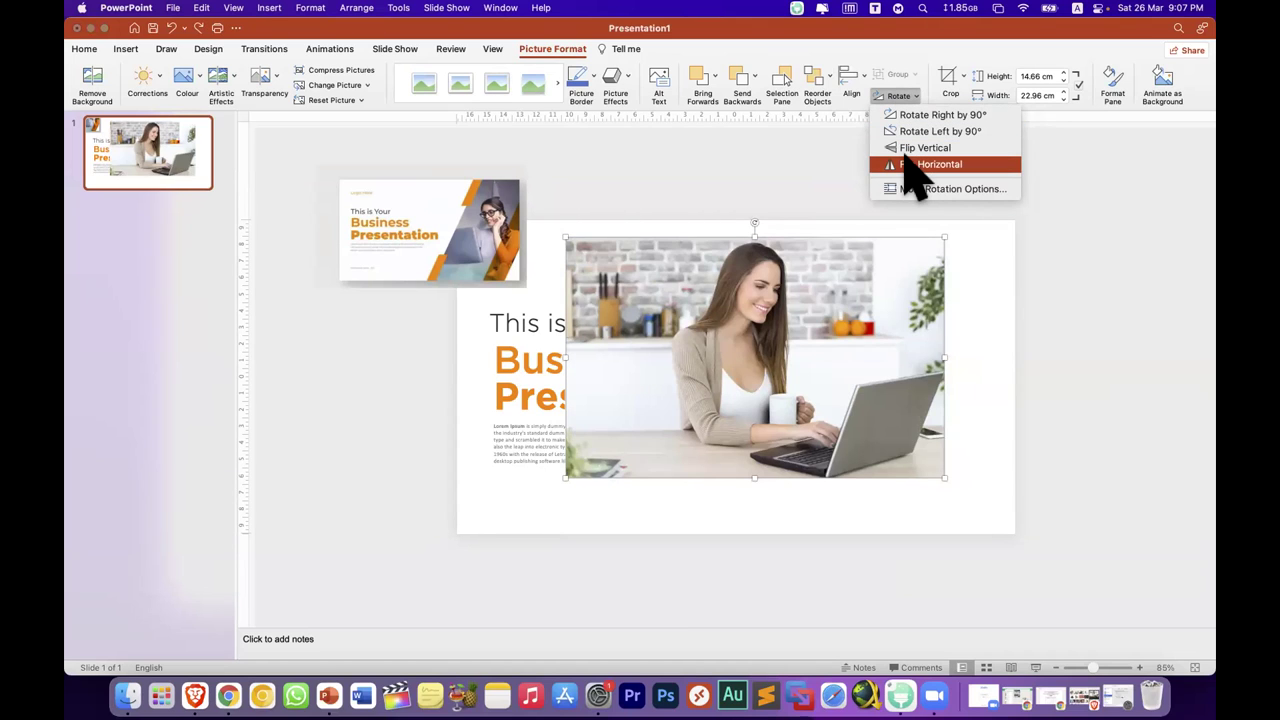
pyautogui.click(913, 166)
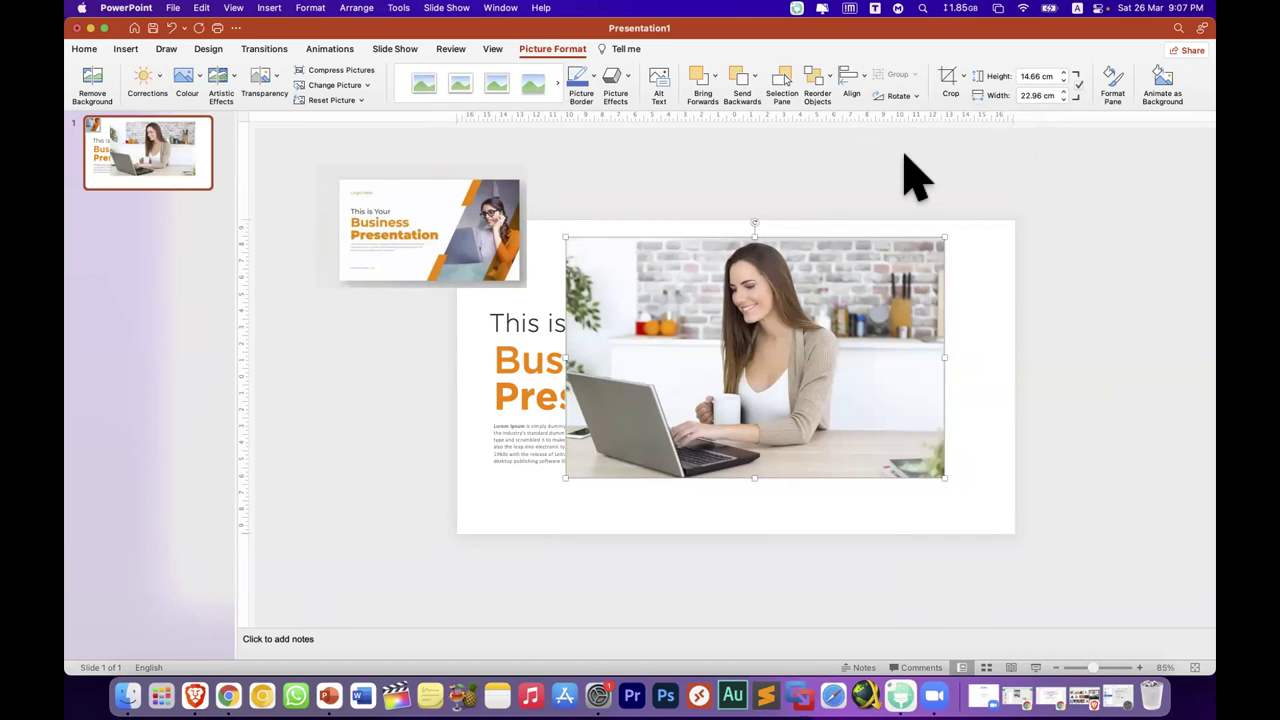
# Step: Shift the photo up and right, then select the title text box
pyautogui.moveTo(800, 318); pyautogui.dragTo(1028, 252)
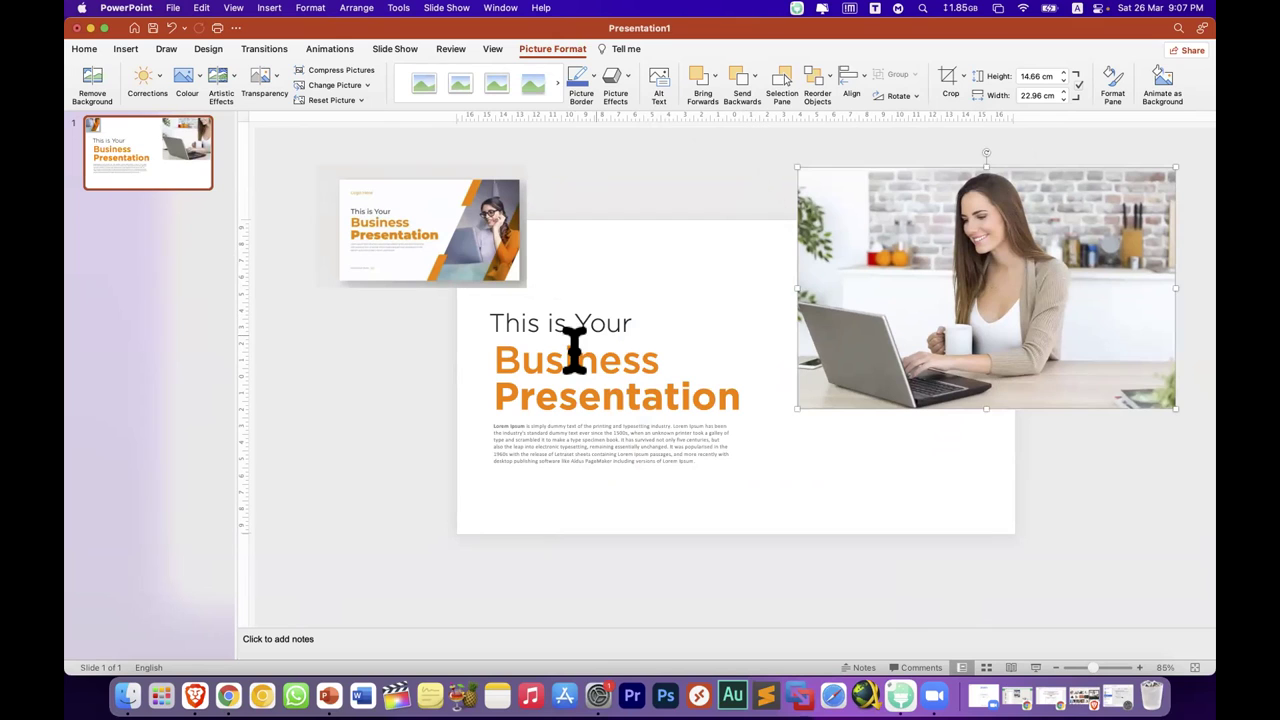
pyautogui.click(573, 350)
pyautogui.click(557, 378)
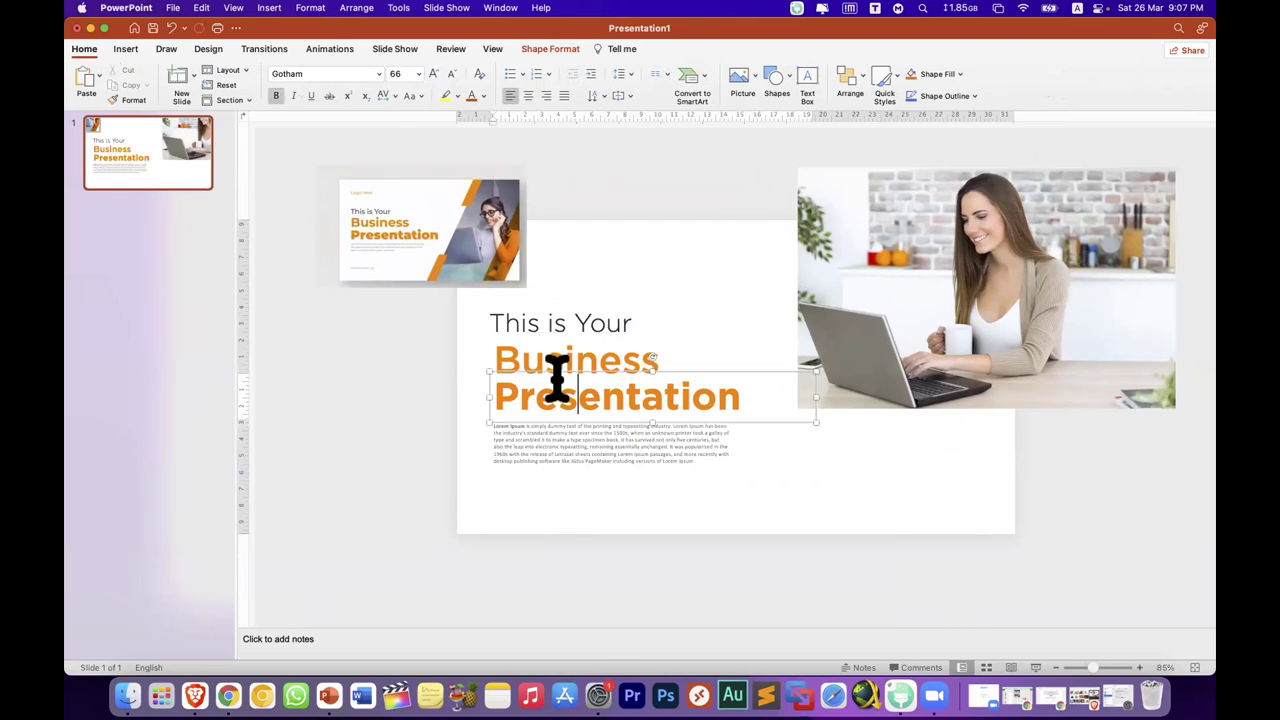
pyautogui.click(485, 405)
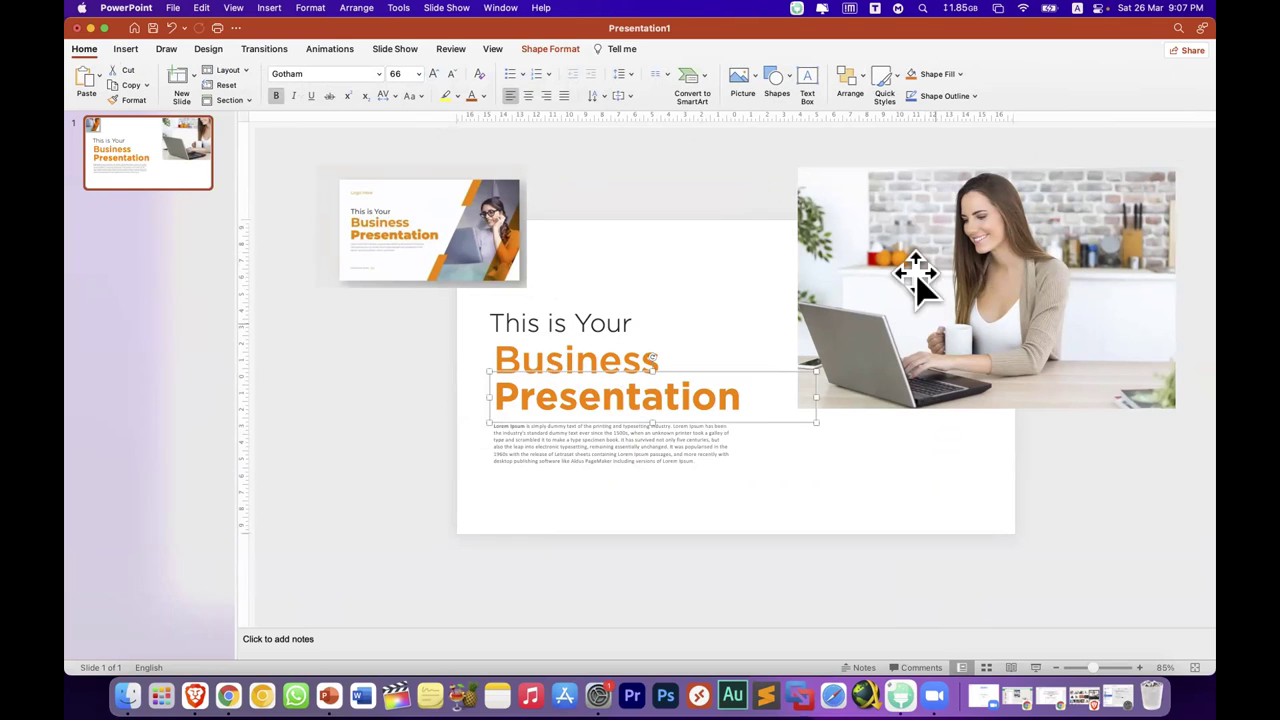
# Step: Move the photo left over the title, undo and redo it, and nudge it into place
pyautogui.moveTo(957, 286)
pyautogui.mouseDown()
pyautogui.moveTo(863, 355)
pyautogui.moveTo(781, 366)
pyautogui.mouseUp()
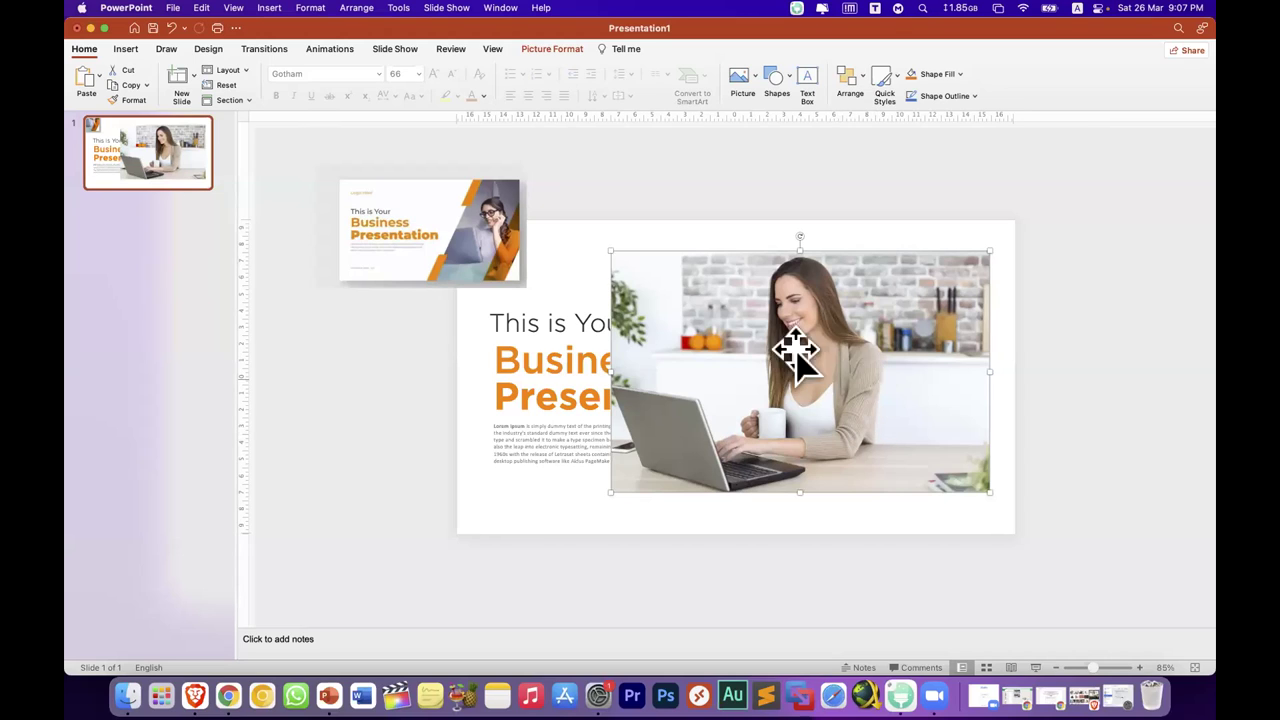
pyautogui.press('super+z')
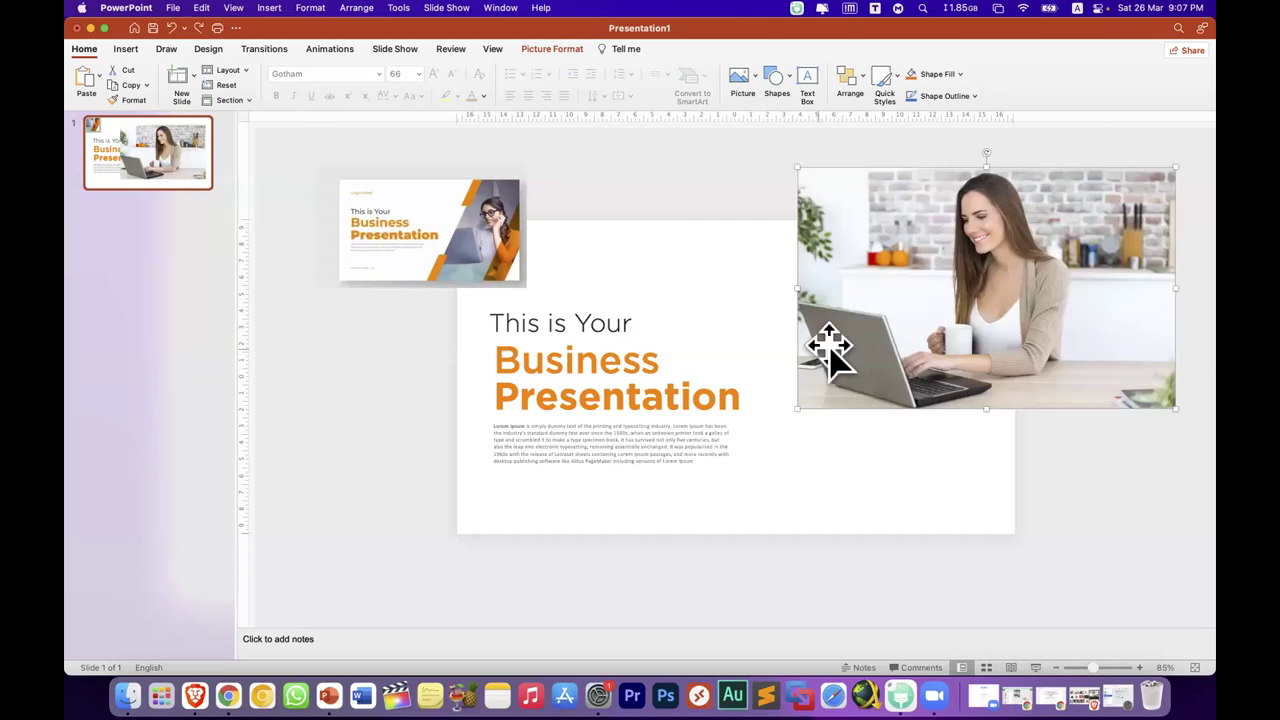
pyautogui.press('super+z')
pyautogui.moveTo(743, 357)
pyautogui.mouseDown()
pyautogui.moveTo(740, 376)
pyautogui.moveTo(785, 382)
pyautogui.mouseUp()
# Step: Flip the photo horizontally again and drag it into the slide's top-right corner
pyautogui.click(563, 50)
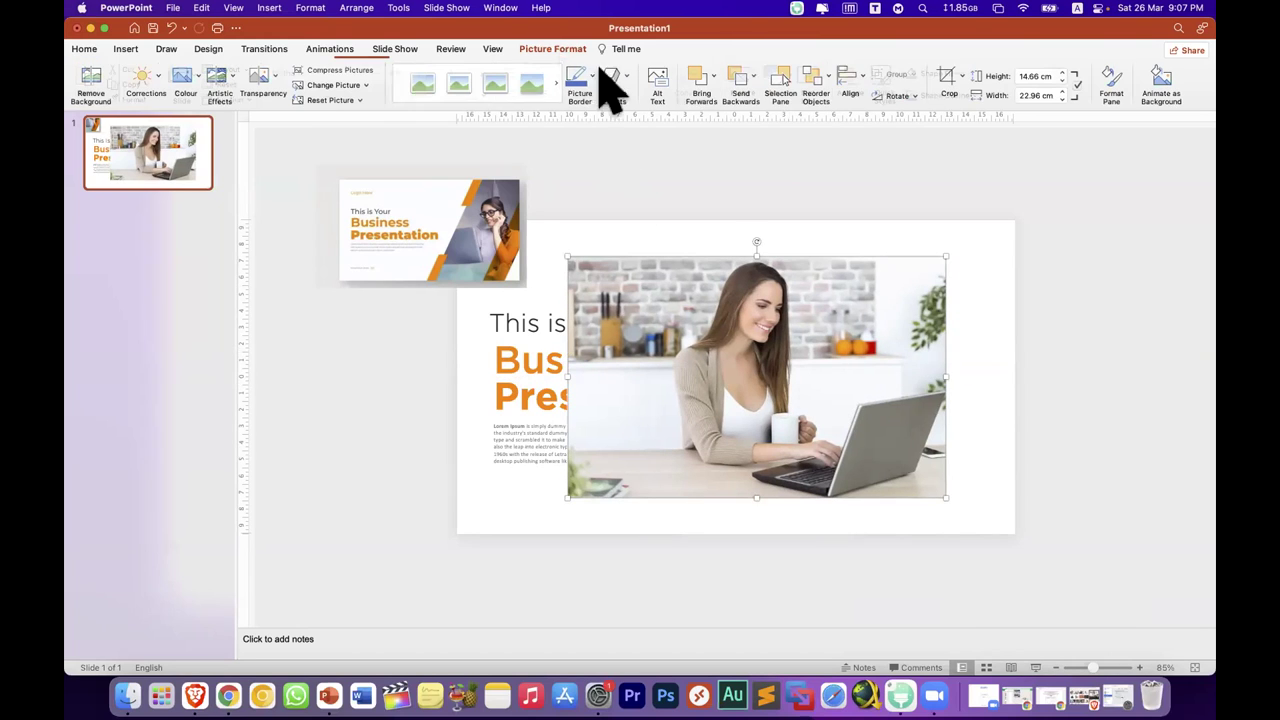
pyautogui.click(894, 96)
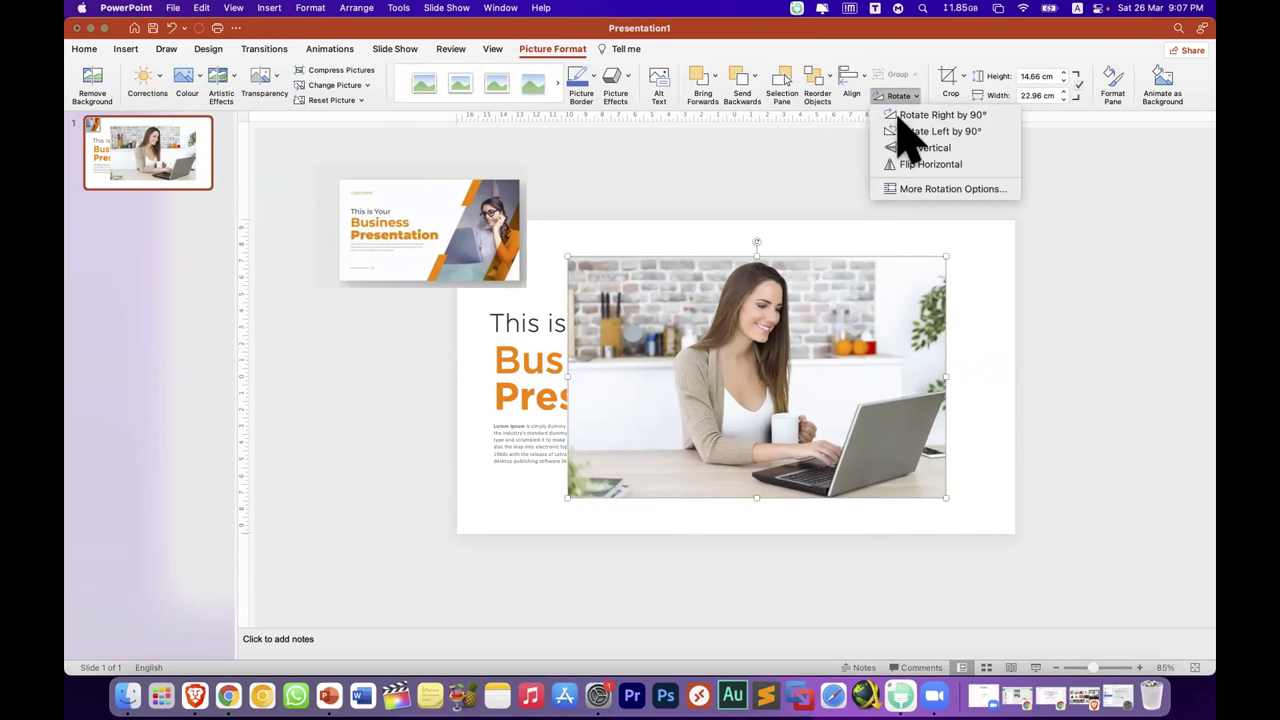
pyautogui.click(906, 163)
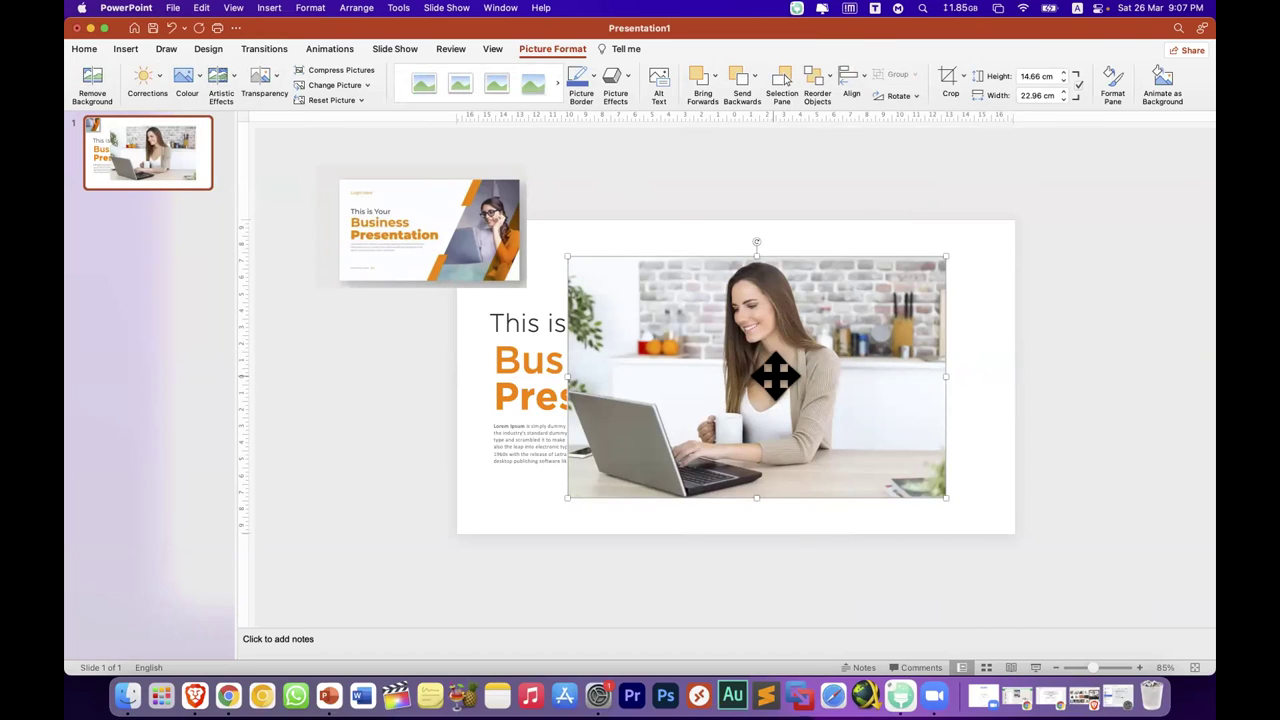
pyautogui.moveTo(775, 376); pyautogui.dragTo(833, 352)
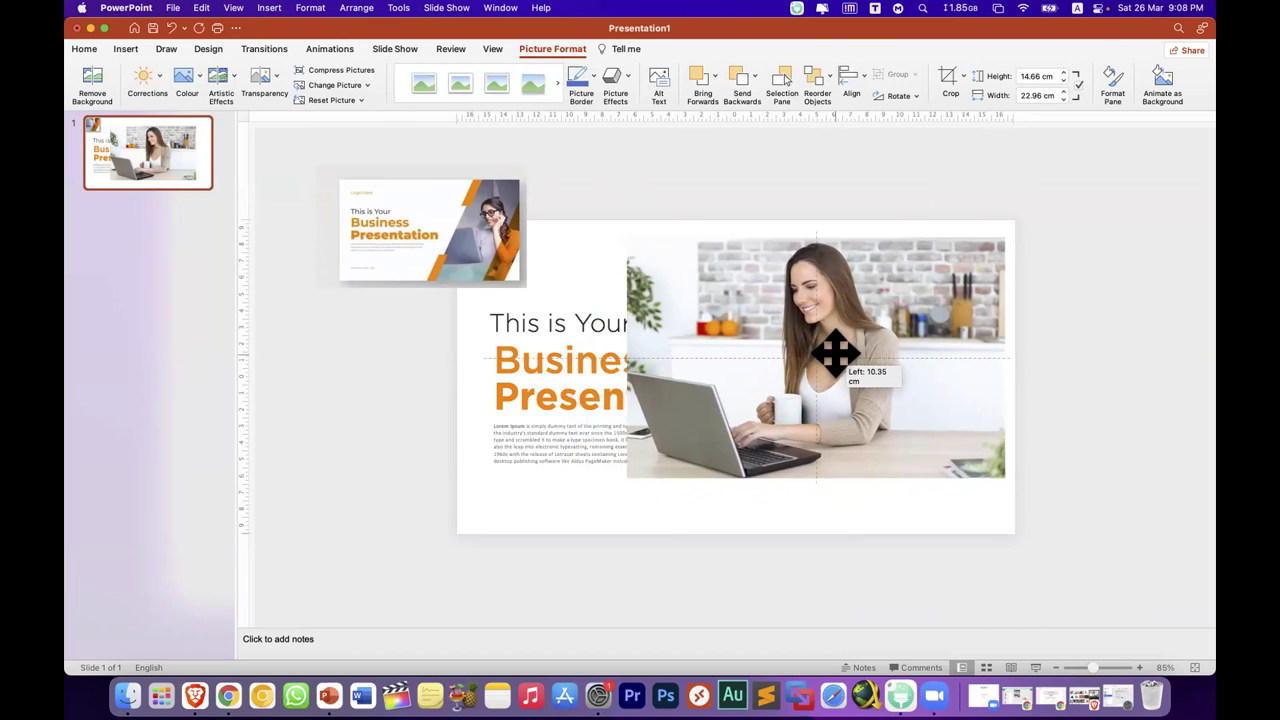
pyautogui.moveTo(835, 352); pyautogui.dragTo(843, 340)
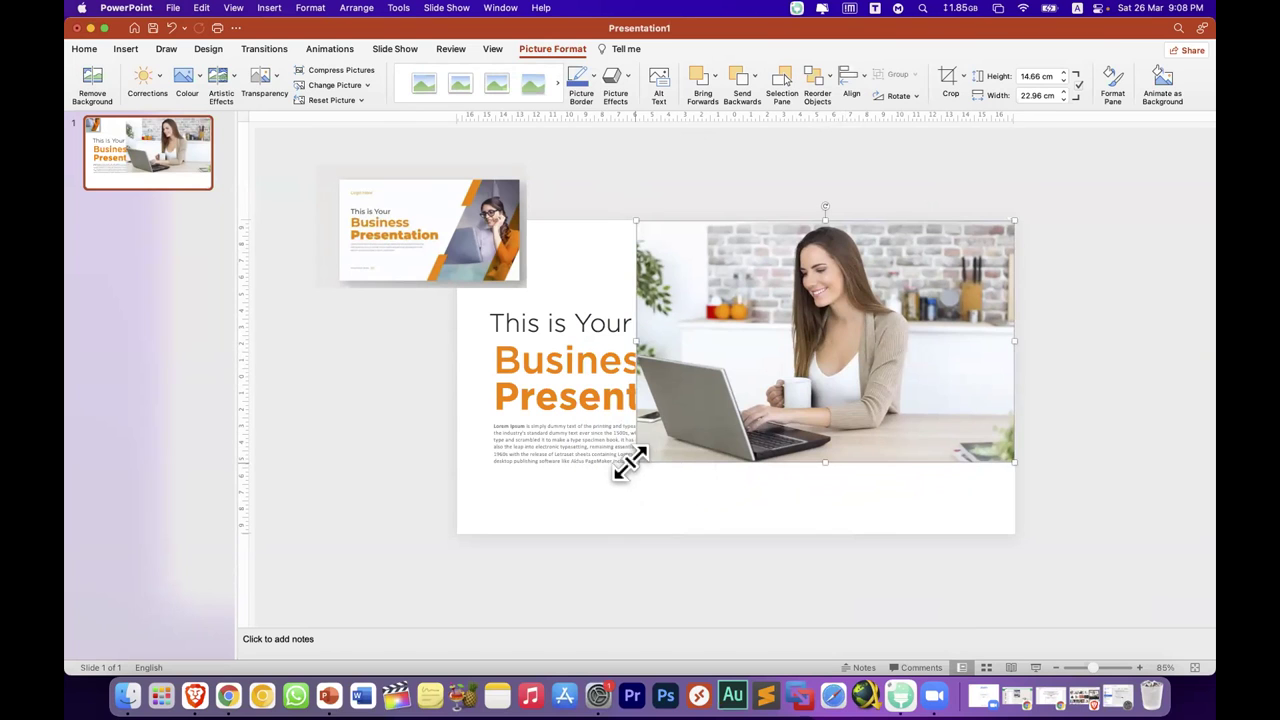
# Step: Enlarge the photo to 19.02 cm tall and crop its right side down to 21.34 cm wide
pyautogui.moveTo(623, 474); pyautogui.dragTo(559, 528)
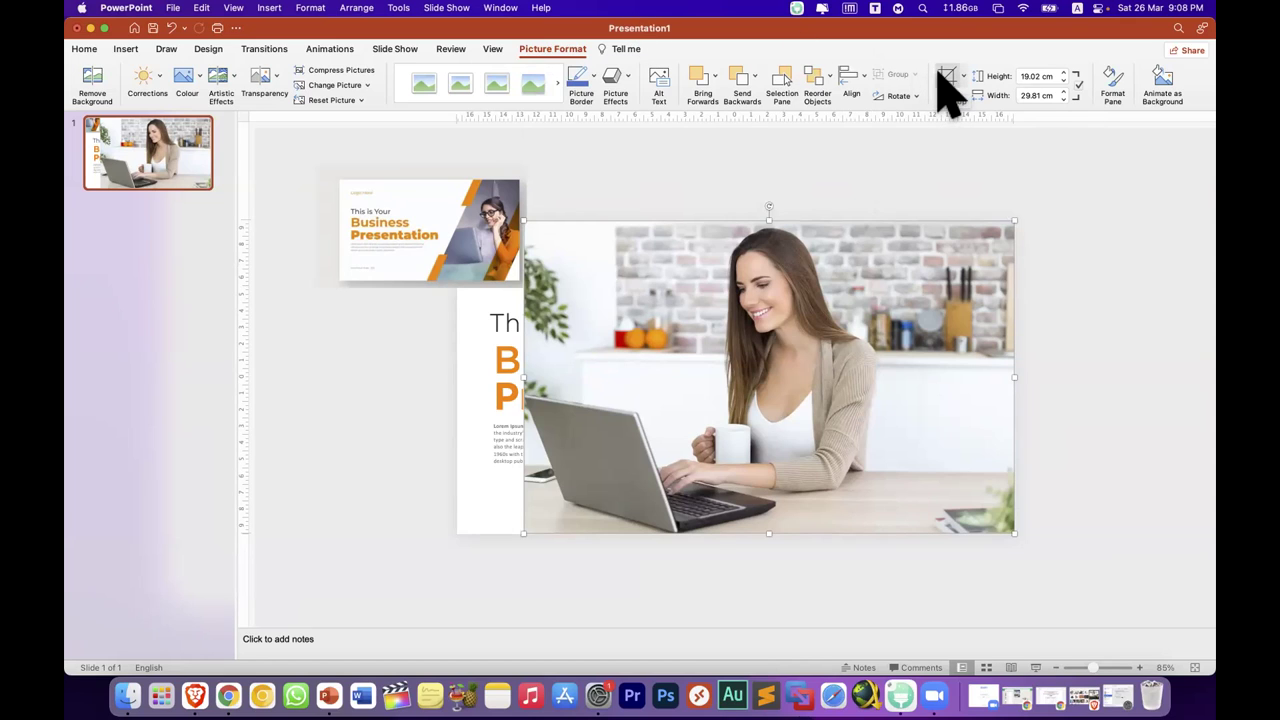
pyautogui.click(944, 78)
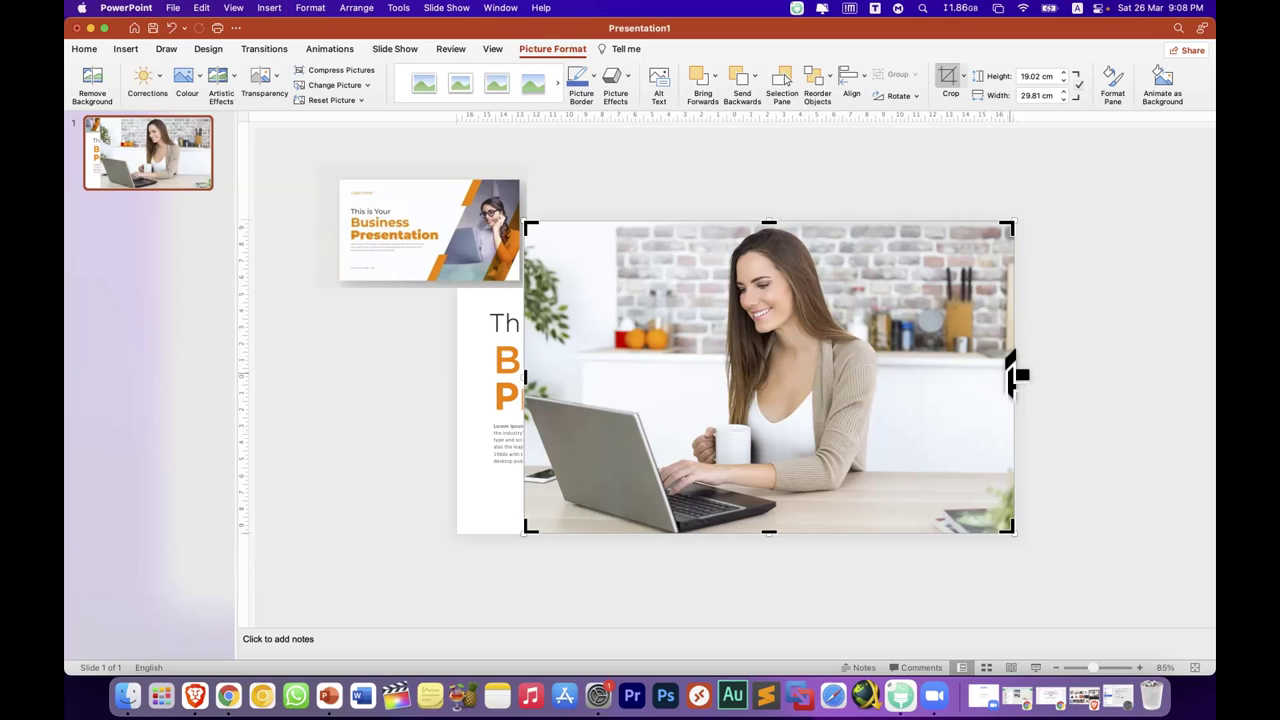
pyautogui.moveTo(1015, 375); pyautogui.dragTo(878, 378)
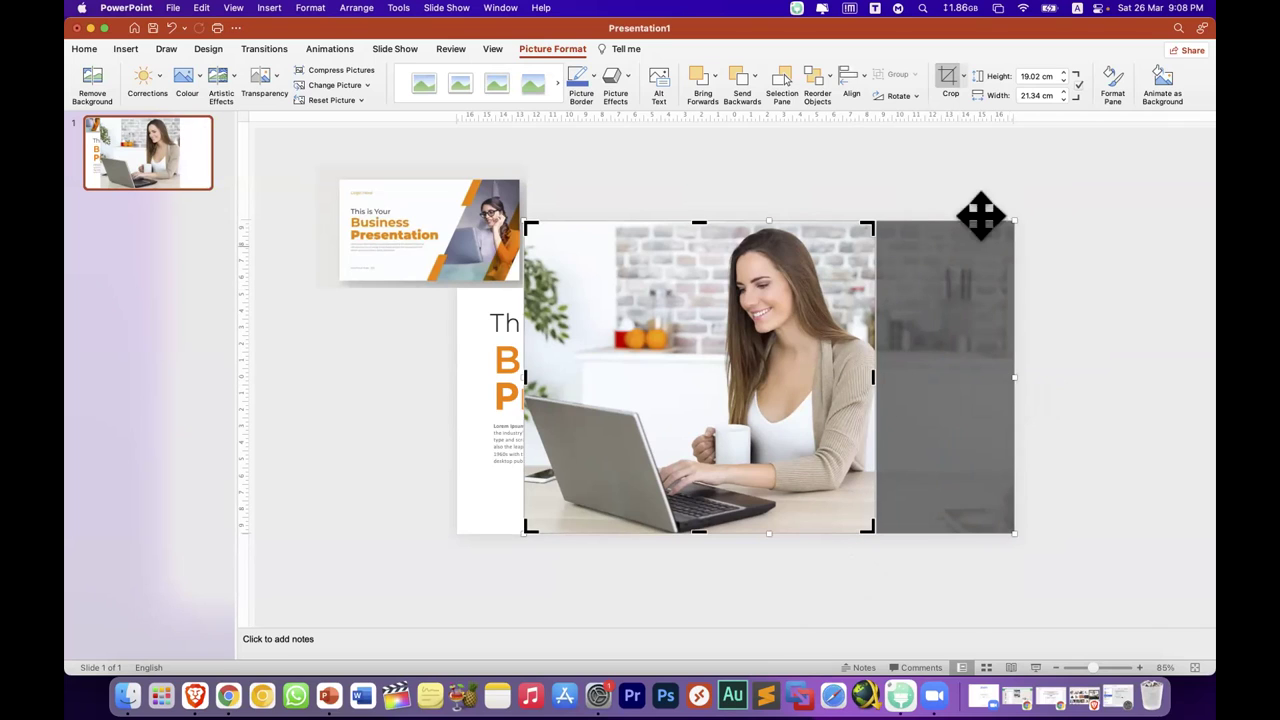
pyautogui.click(947, 82)
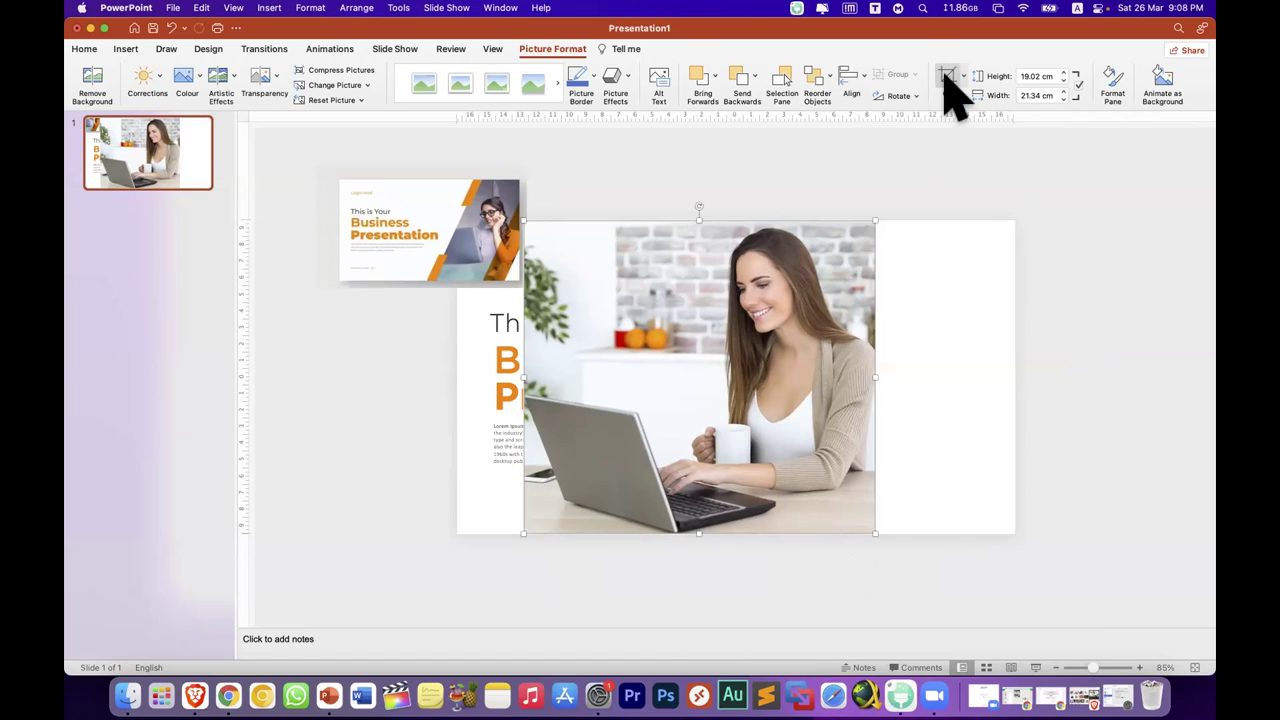
pyautogui.click(935, 315)
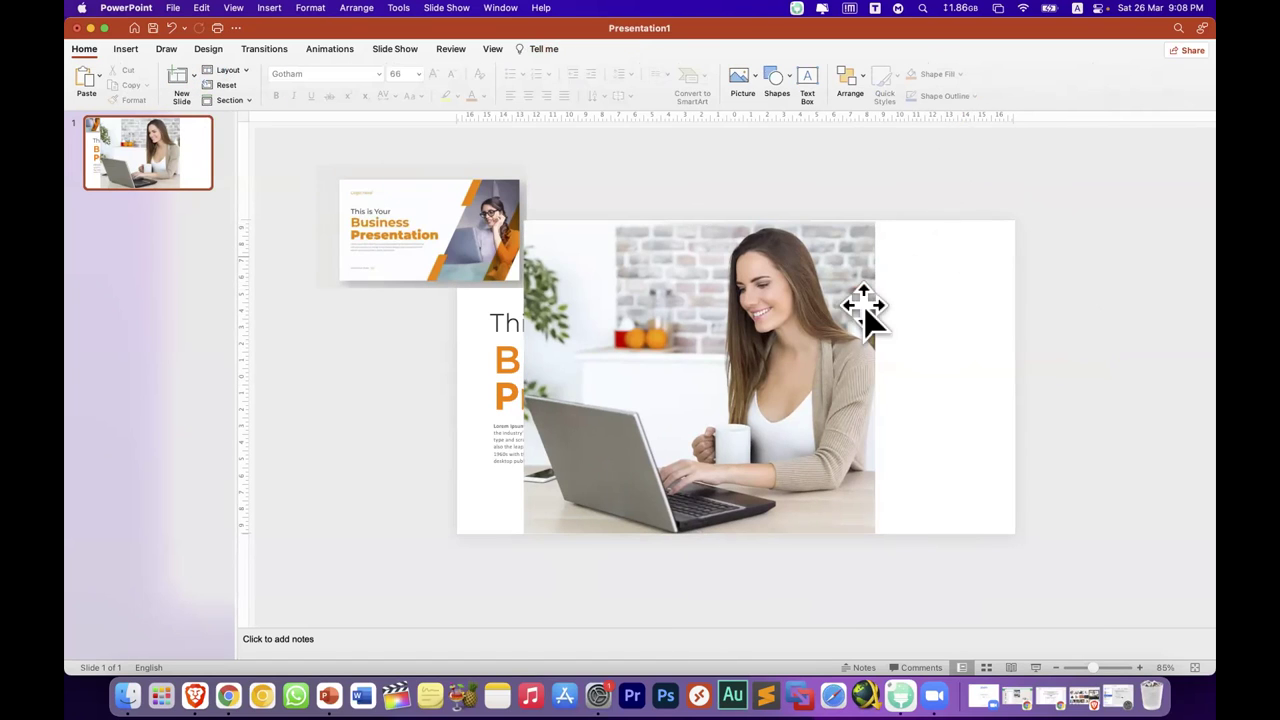
# Step: Move the laptop photo to the slide's right edge and crop its left side to 15.97 cm wide
pyautogui.moveTo(812, 445); pyautogui.dragTo(911, 434)
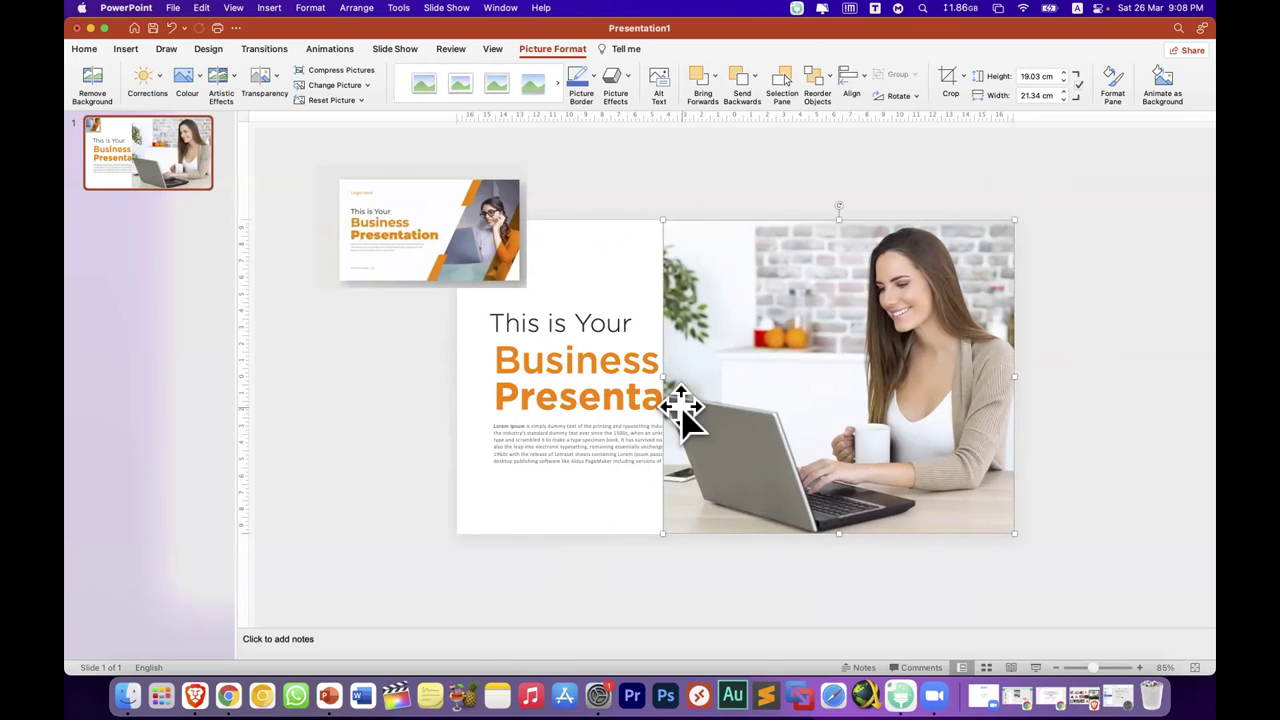
pyautogui.click(945, 80)
pyautogui.moveTo(658, 375)
pyautogui.mouseDown()
pyautogui.moveTo(765, 378)
pyautogui.moveTo(742, 378)
pyautogui.mouseUp()
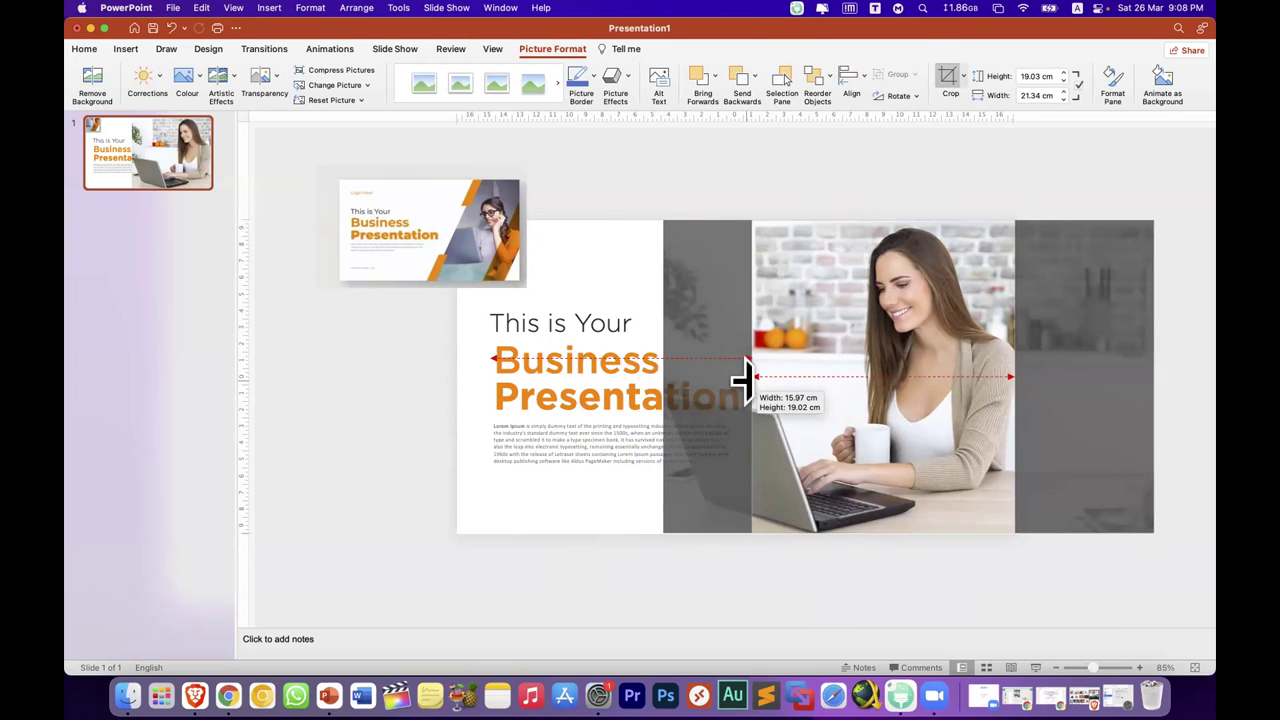
pyautogui.moveTo(742, 378); pyautogui.dragTo(743, 378)
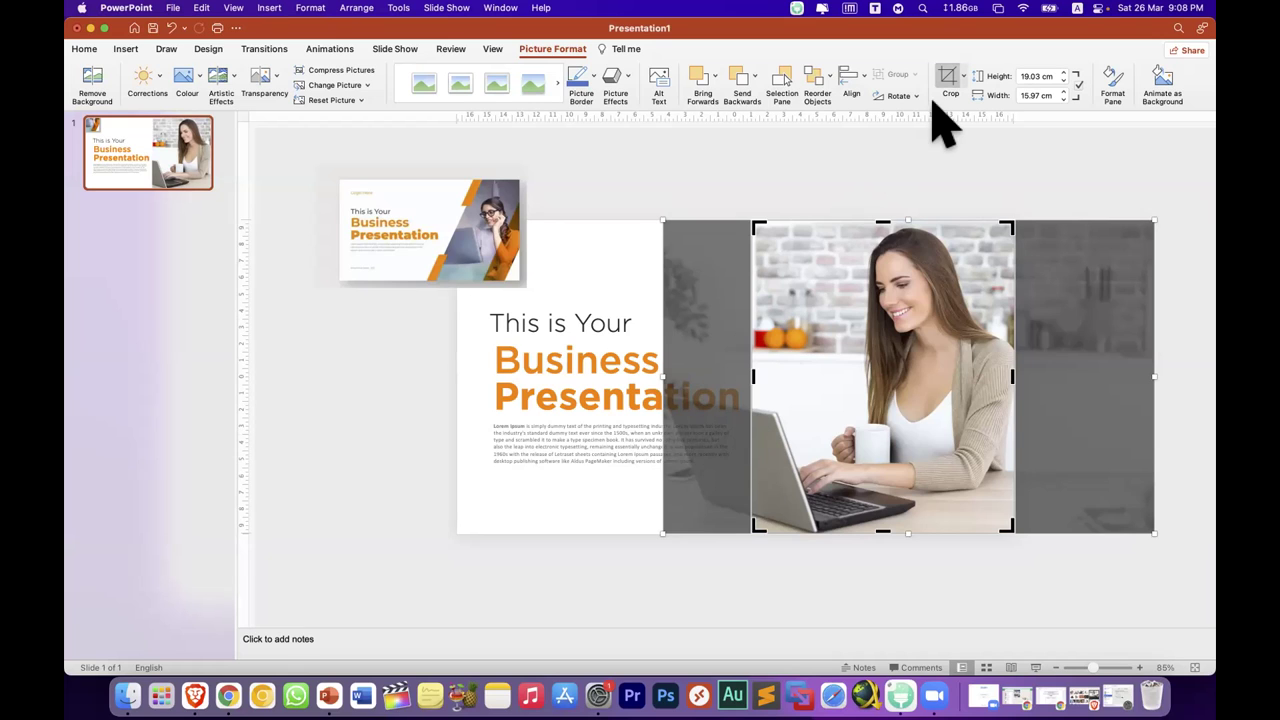
pyautogui.click(537, 575)
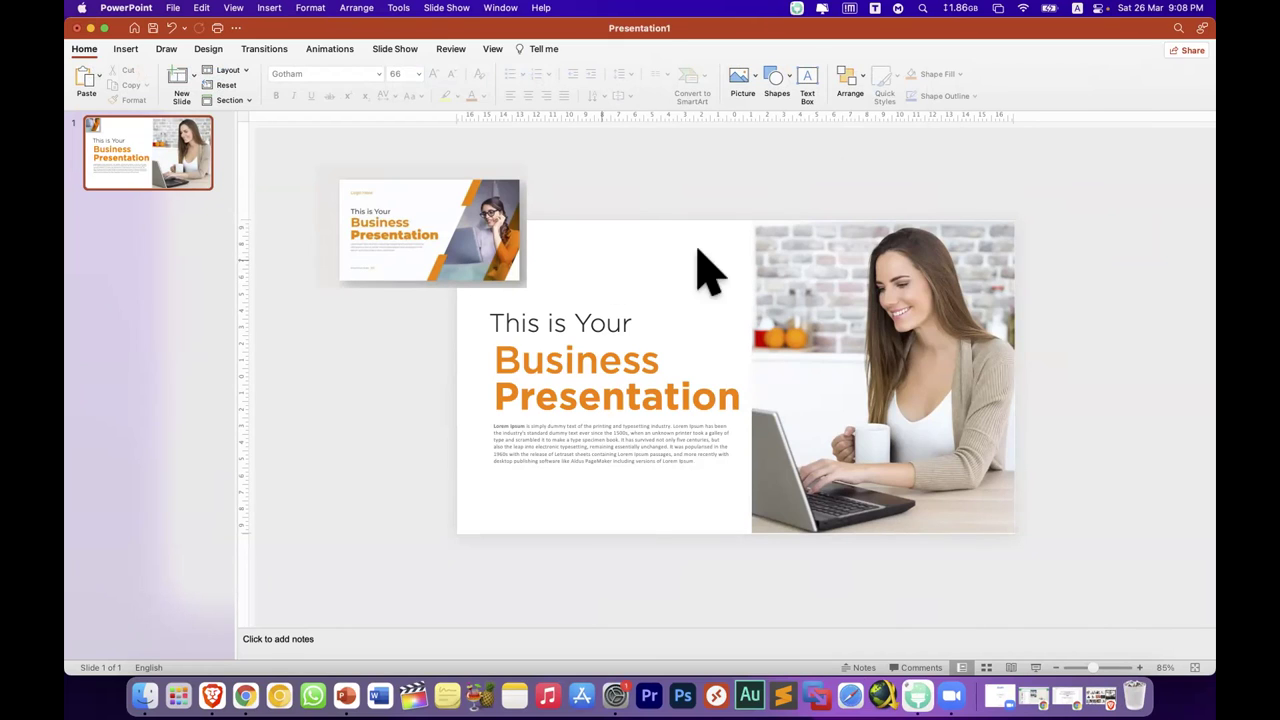
# Step: Drag the small reference design image from above the slide to just below its bottom-left corner
pyautogui.click(488, 270)
pyautogui.moveTo(481, 299); pyautogui.dragTo(463, 386)
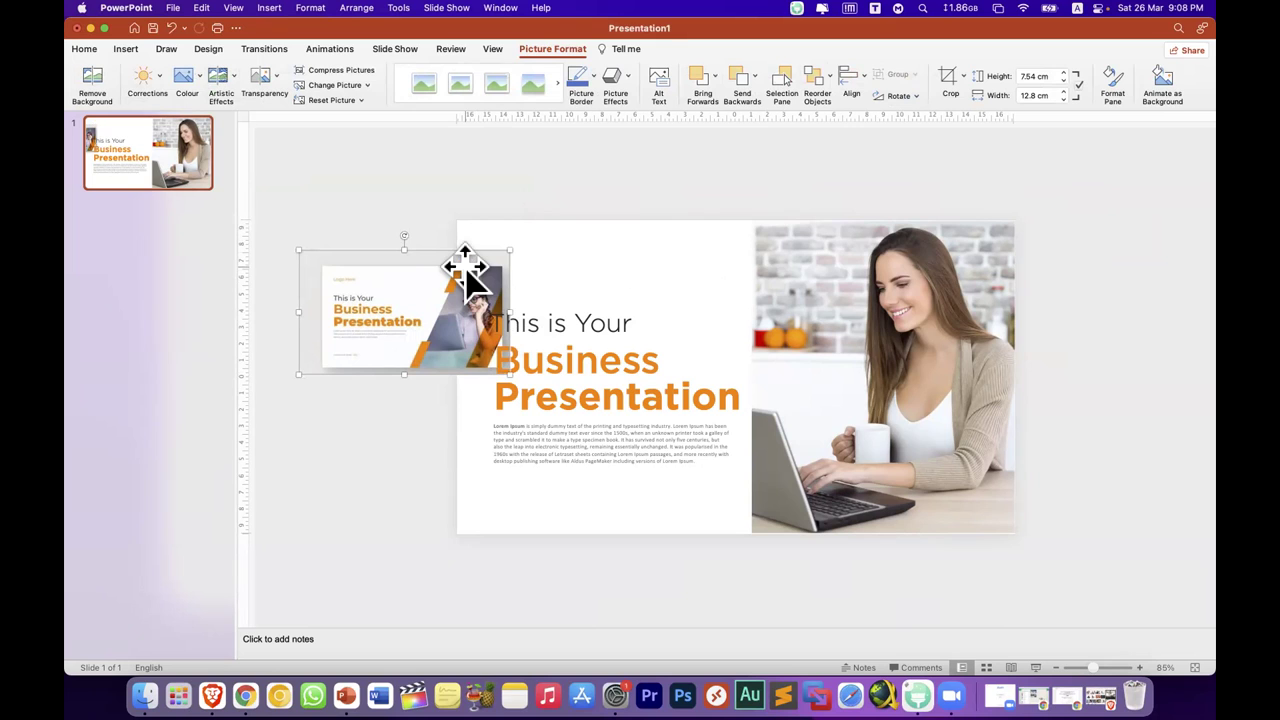
pyautogui.moveTo(396, 322)
pyautogui.mouseDown()
pyautogui.moveTo(728, 600)
pyautogui.moveTo(367, 547)
pyautogui.mouseUp()
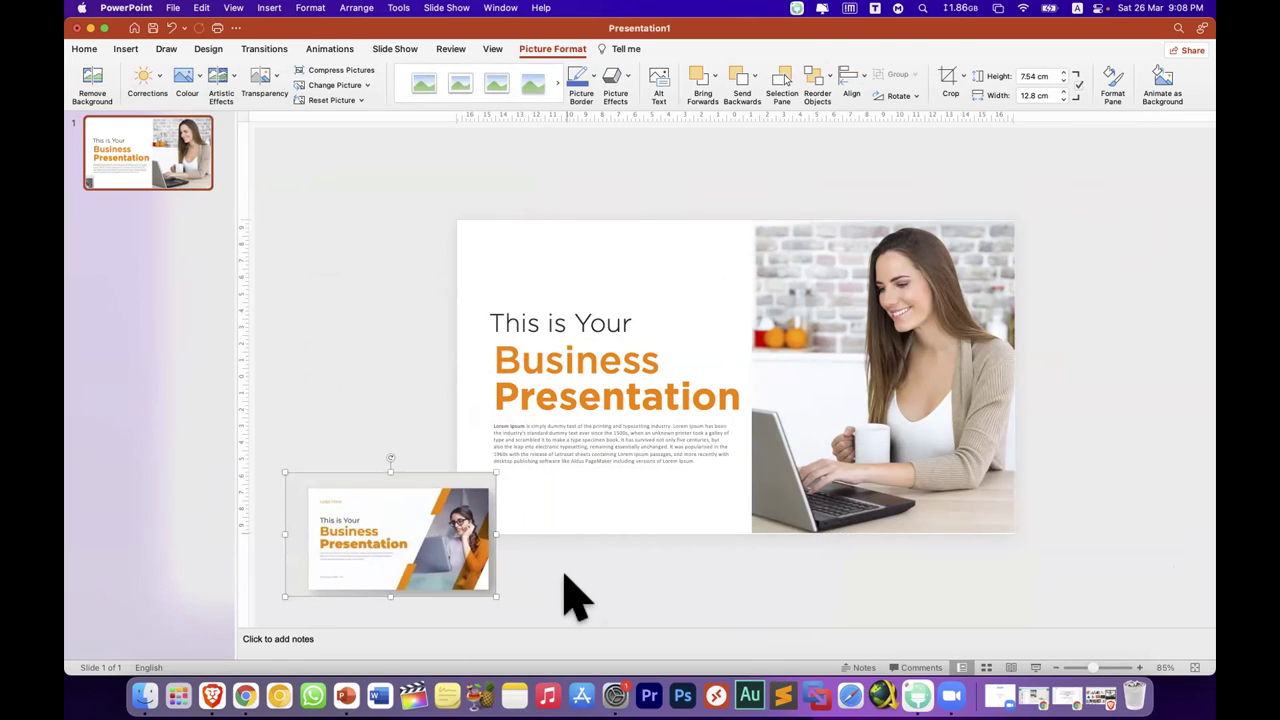
pyautogui.click(564, 577)
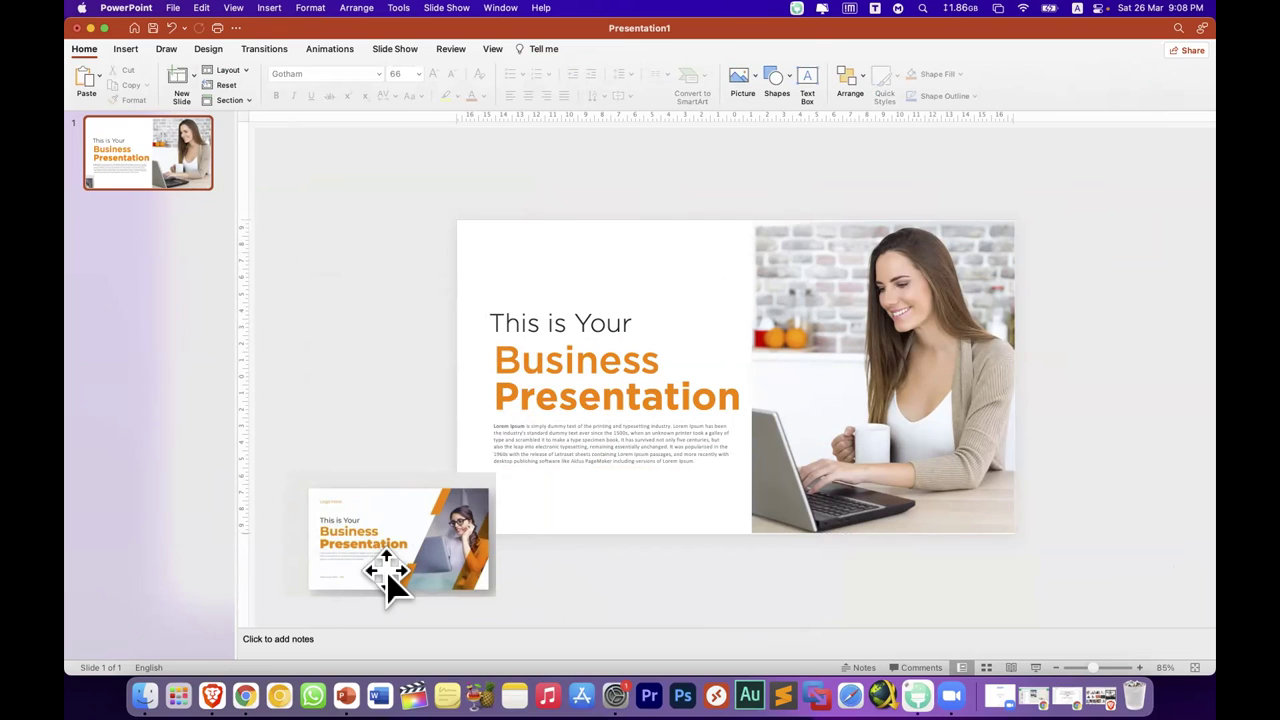
pyautogui.click(127, 49)
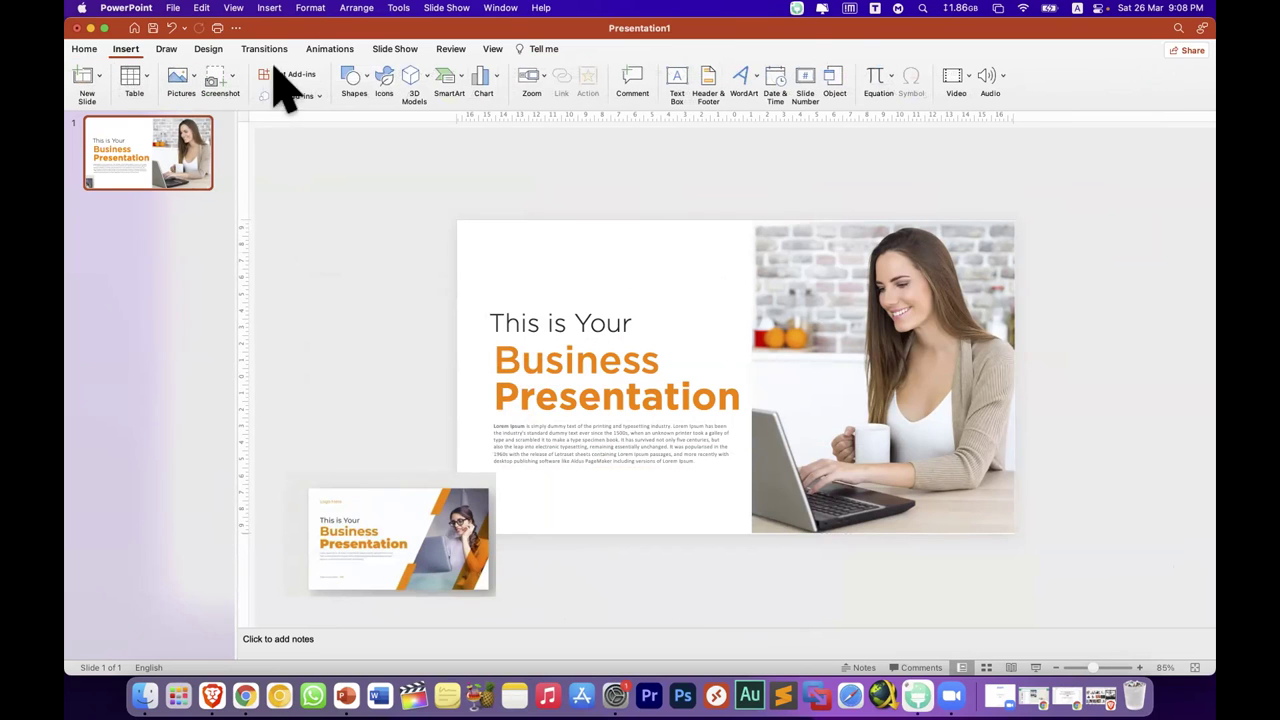
# Step: Draw a blue trapezoid, flip it upside down, and stretch it to the full slide height (19.02 × 18.69 cm)
pyautogui.click(356, 80)
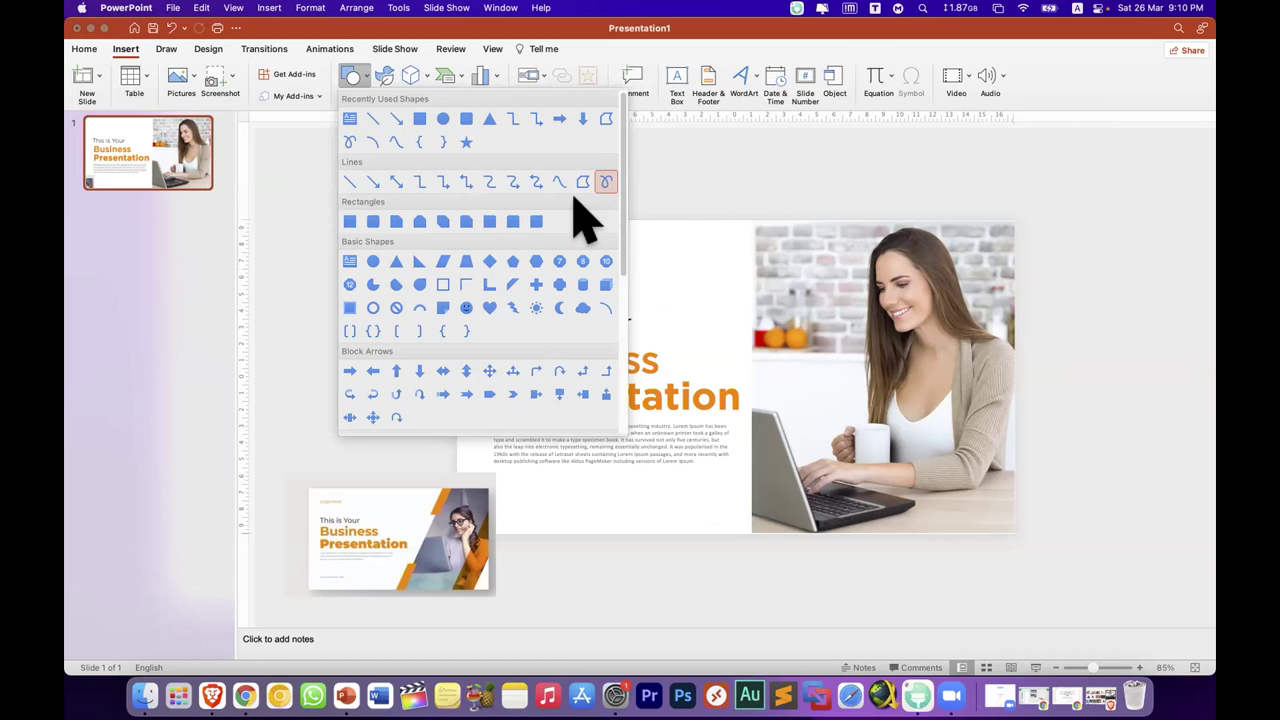
pyautogui.press('Escape')
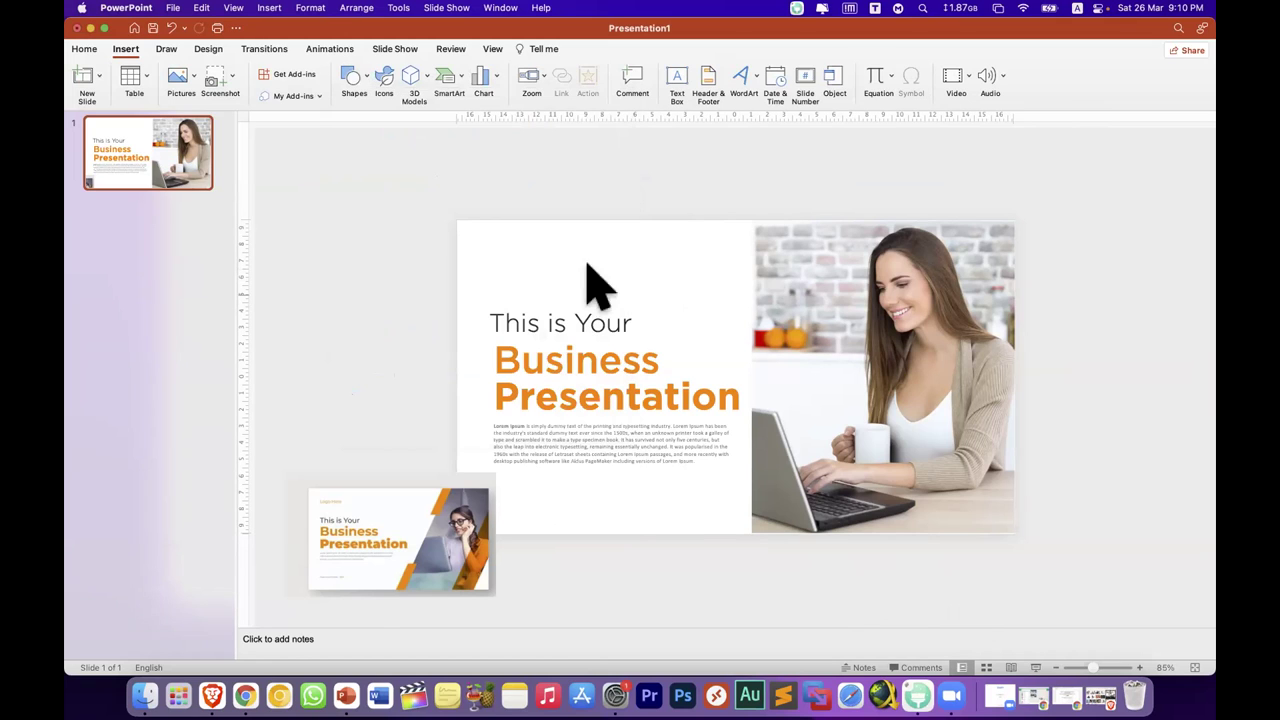
pyautogui.moveTo(543, 256)
pyautogui.mouseDown()
pyautogui.moveTo(797, 531)
pyautogui.moveTo(842, 542)
pyautogui.mouseUp()
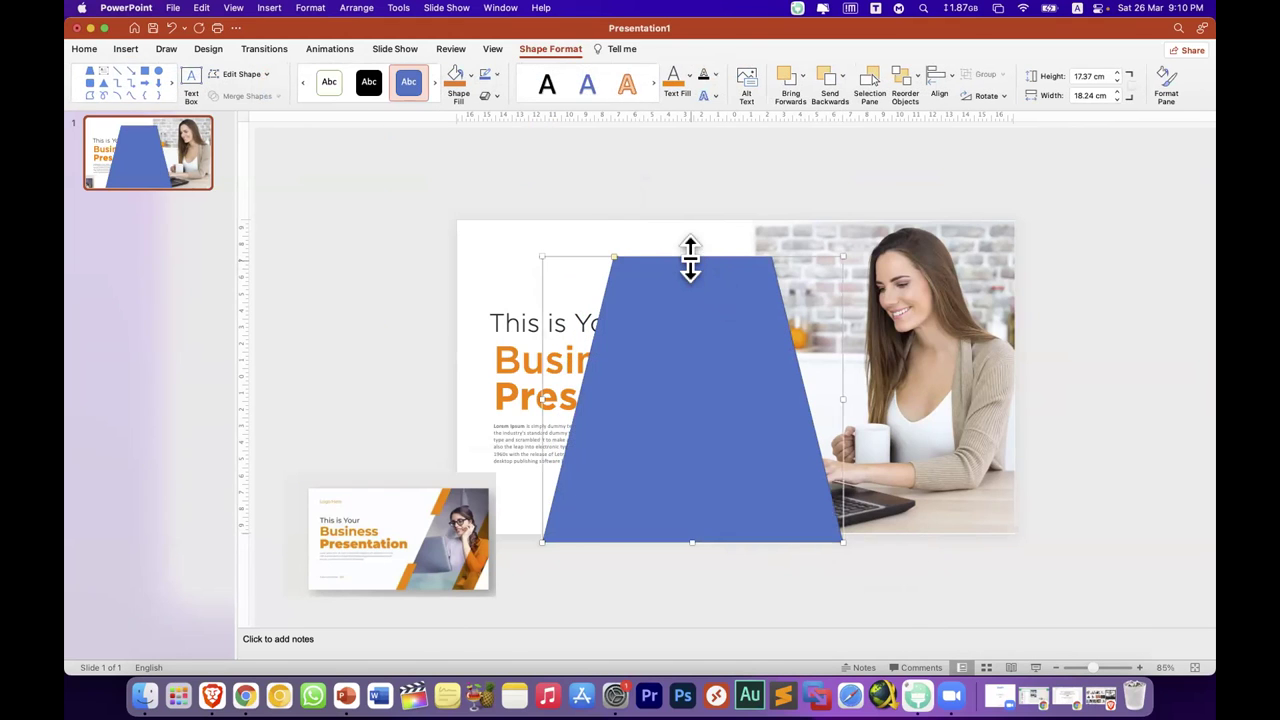
pyautogui.moveTo(689, 243)
pyautogui.mouseDown()
pyautogui.moveTo(692, 547)
pyautogui.moveTo(690, 492)
pyautogui.mouseUp()
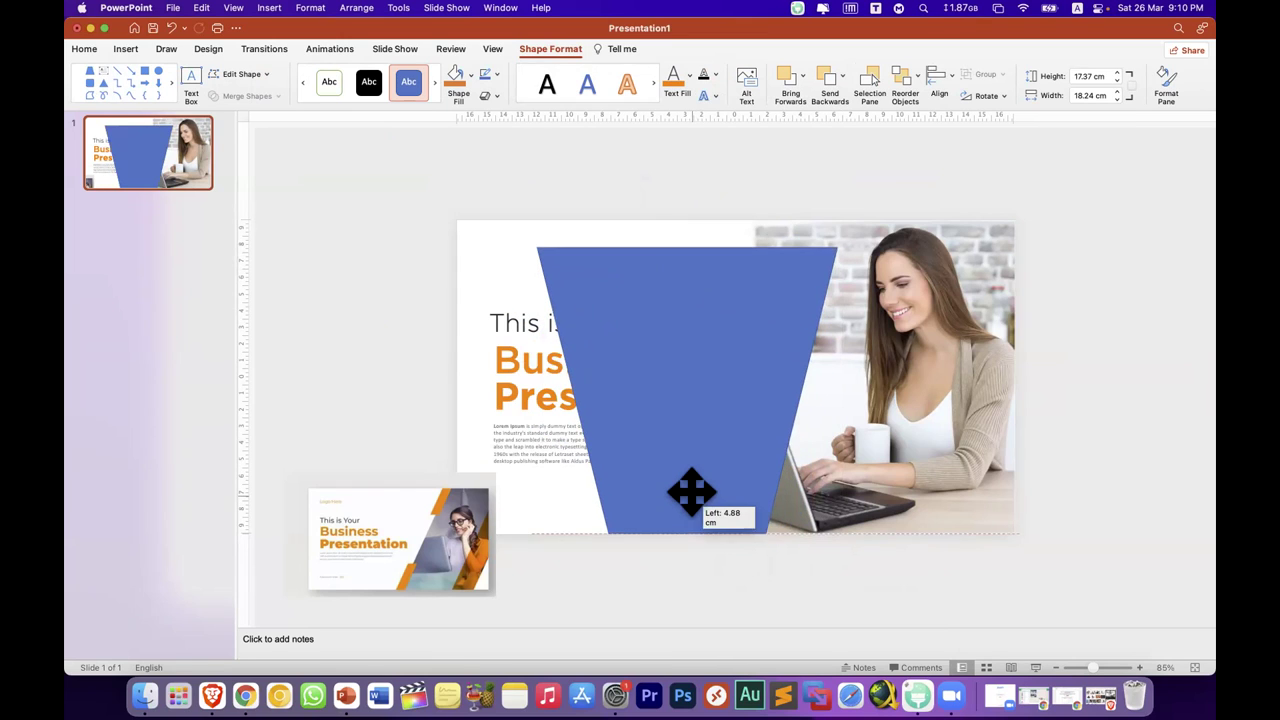
pyautogui.moveTo(688, 240); pyautogui.dragTo(688, 218)
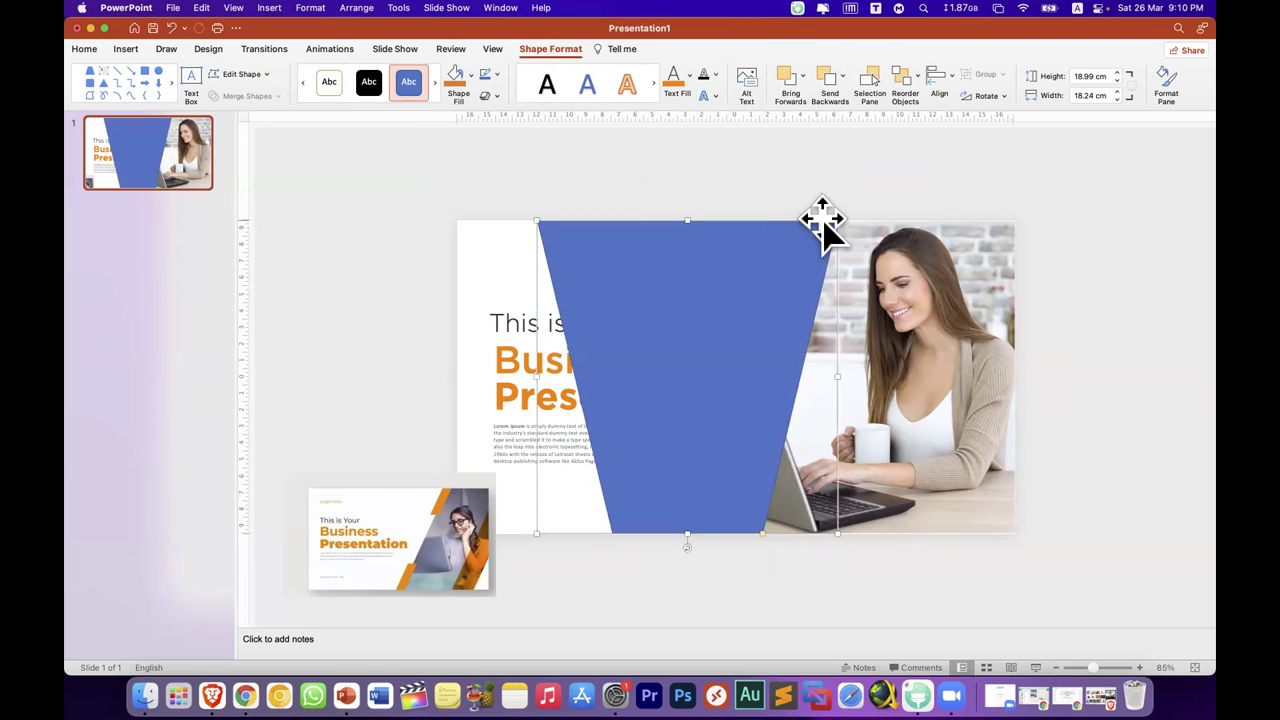
pyautogui.moveTo(846, 214); pyautogui.dragTo(843, 218)
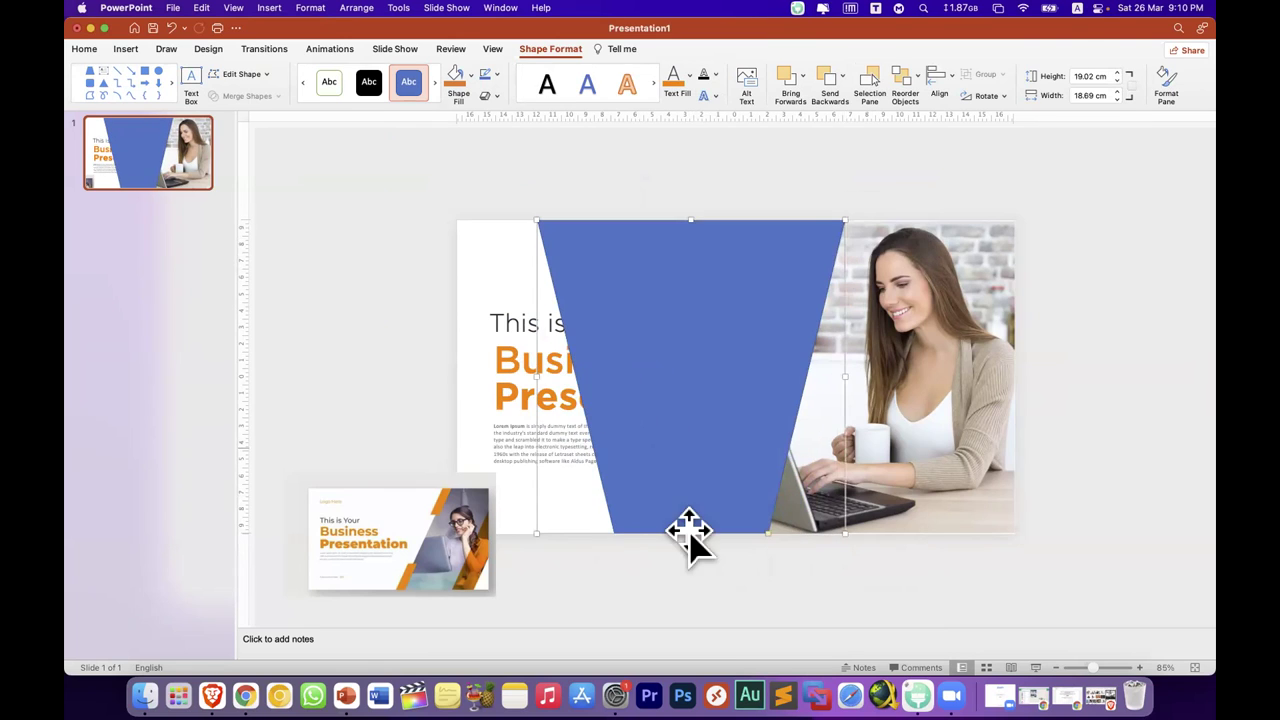
# Step: Select the blue trapezoid and the photo together and apply Merge Shapes > Fragment
pyautogui.click(748, 528)
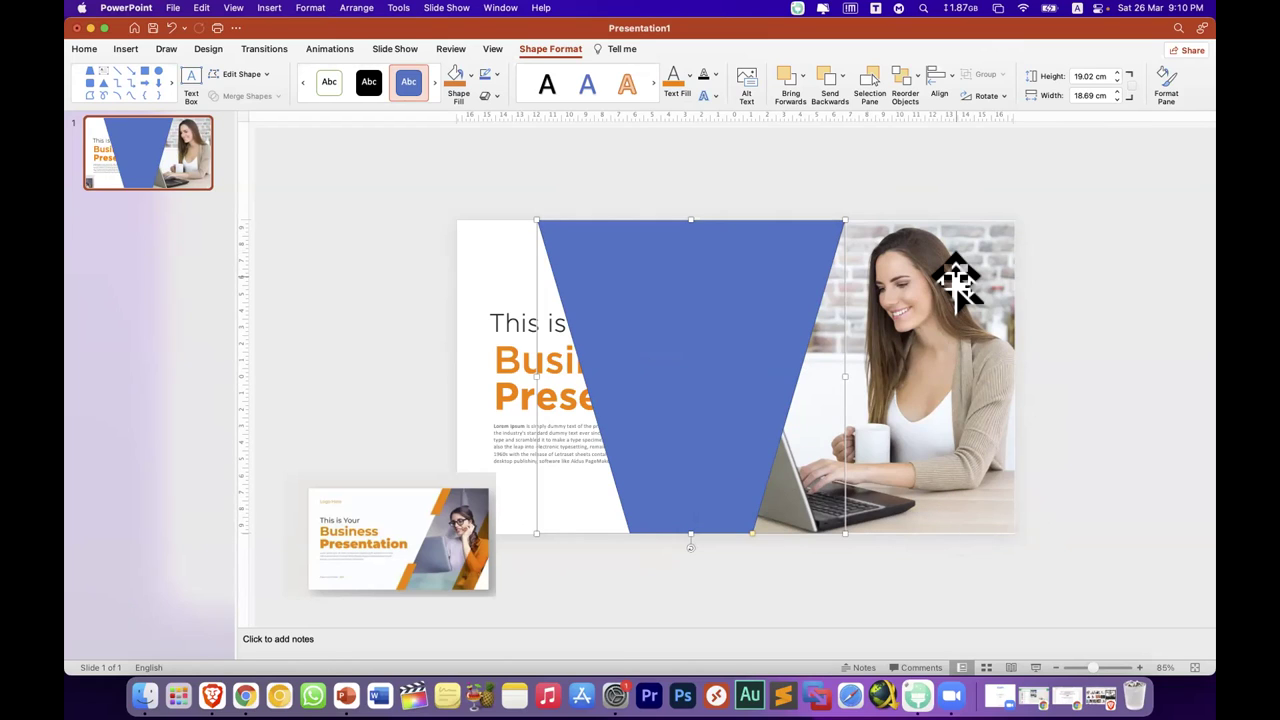
pyautogui.click(1069, 274)
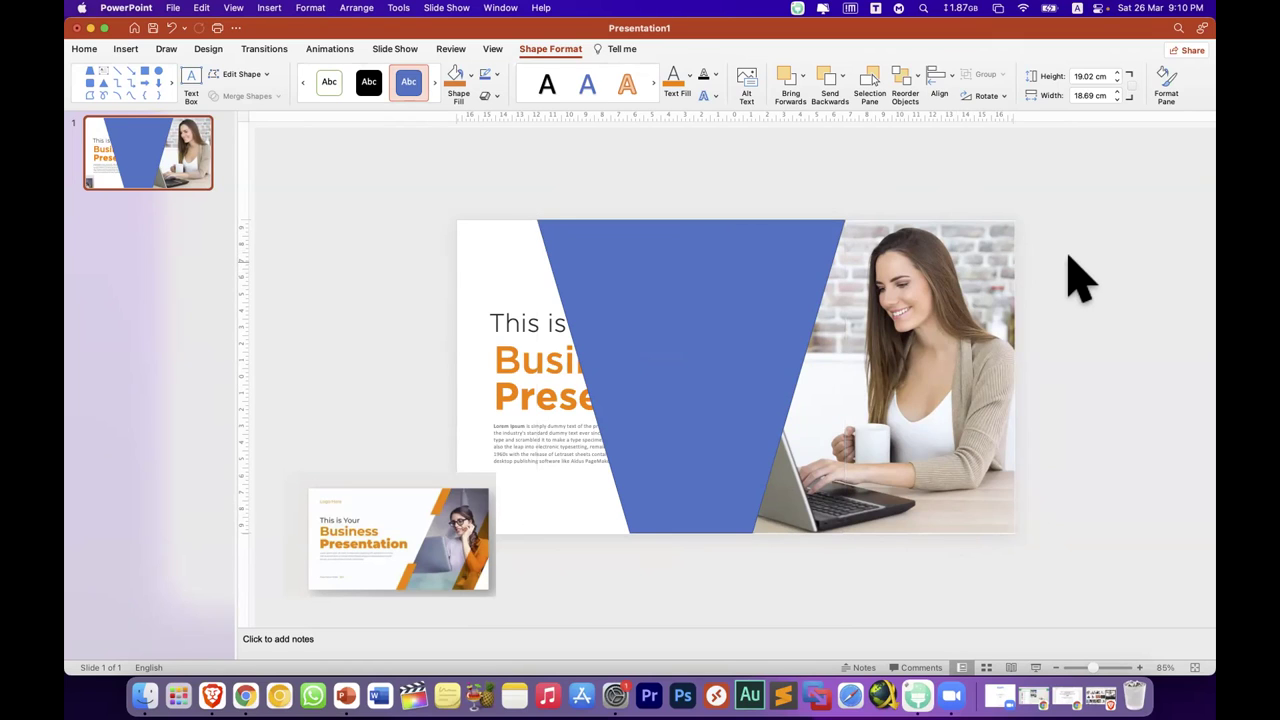
pyautogui.click(716, 310)
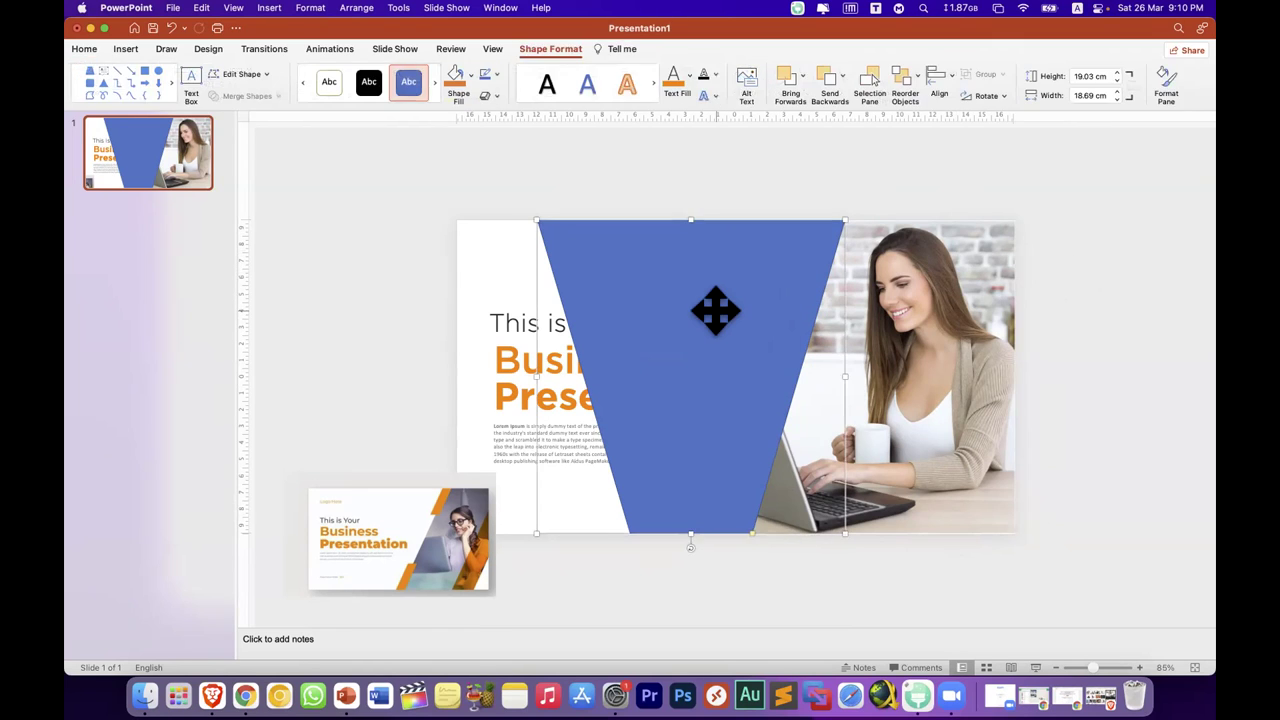
pyautogui.keyDown('shift'); pyautogui.click(911, 337); pyautogui.keyUp('shift')
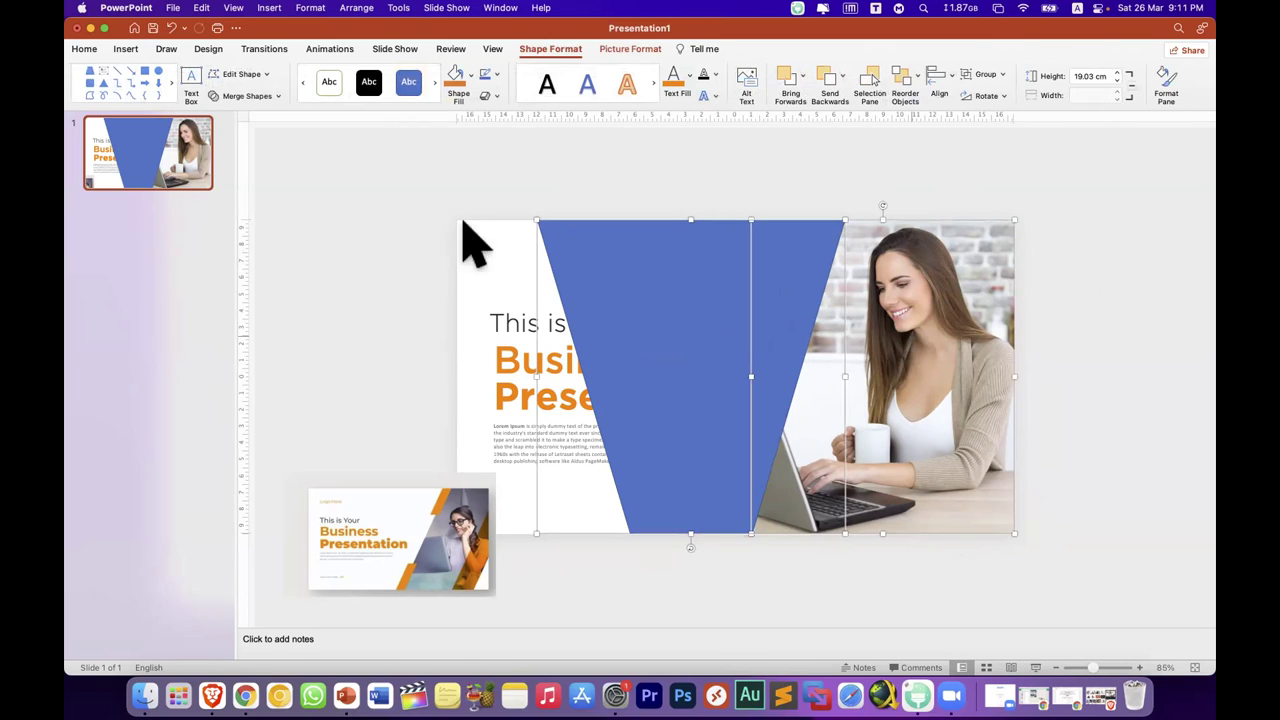
pyautogui.click(274, 96)
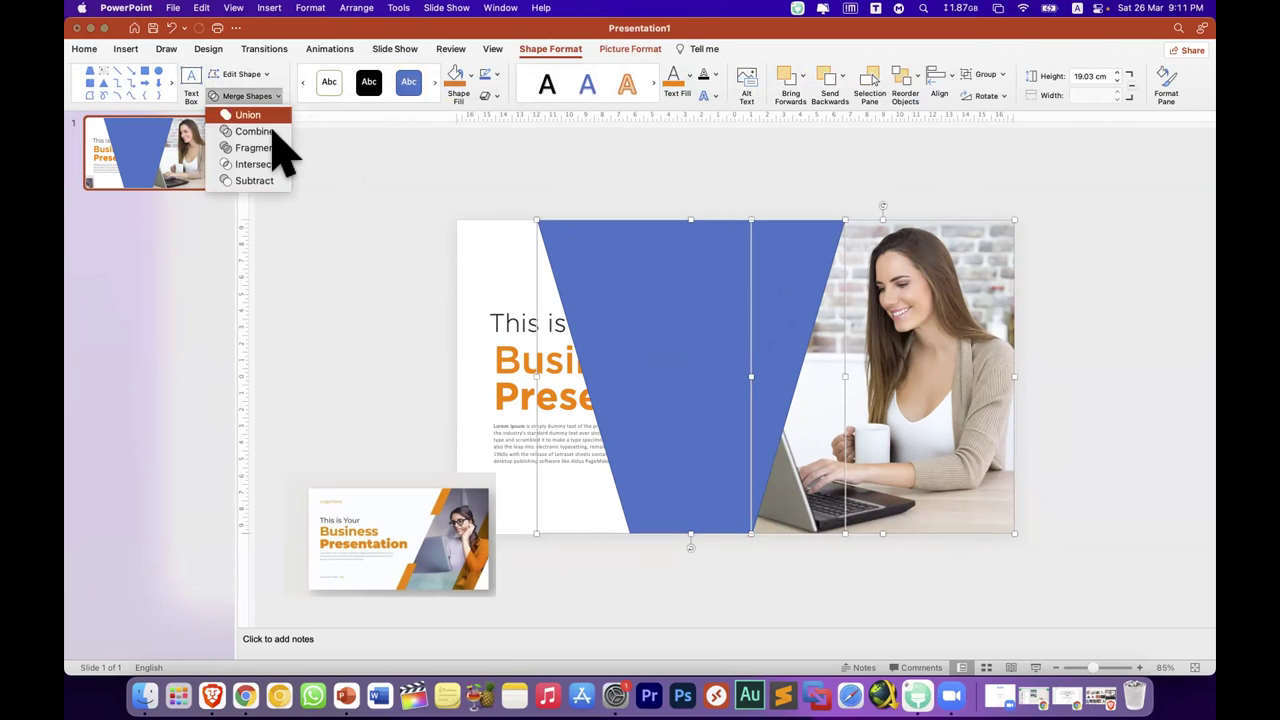
pyautogui.click(277, 148)
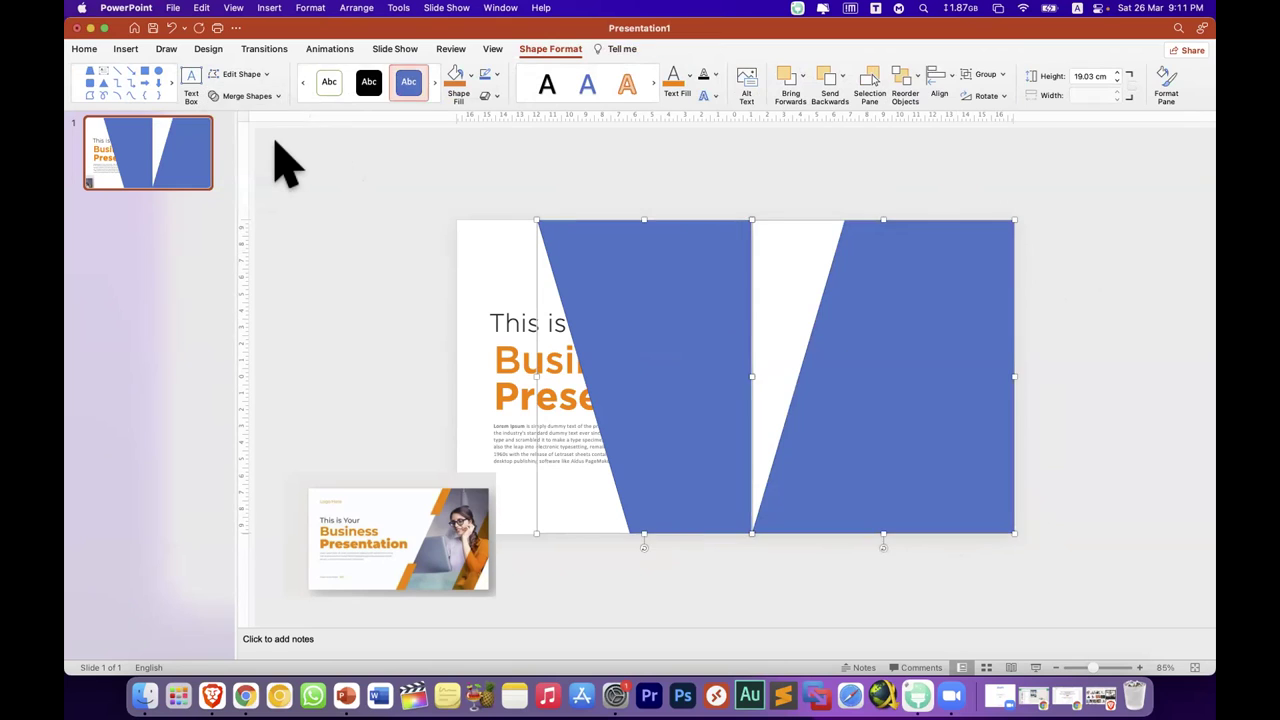
pyautogui.click(277, 145)
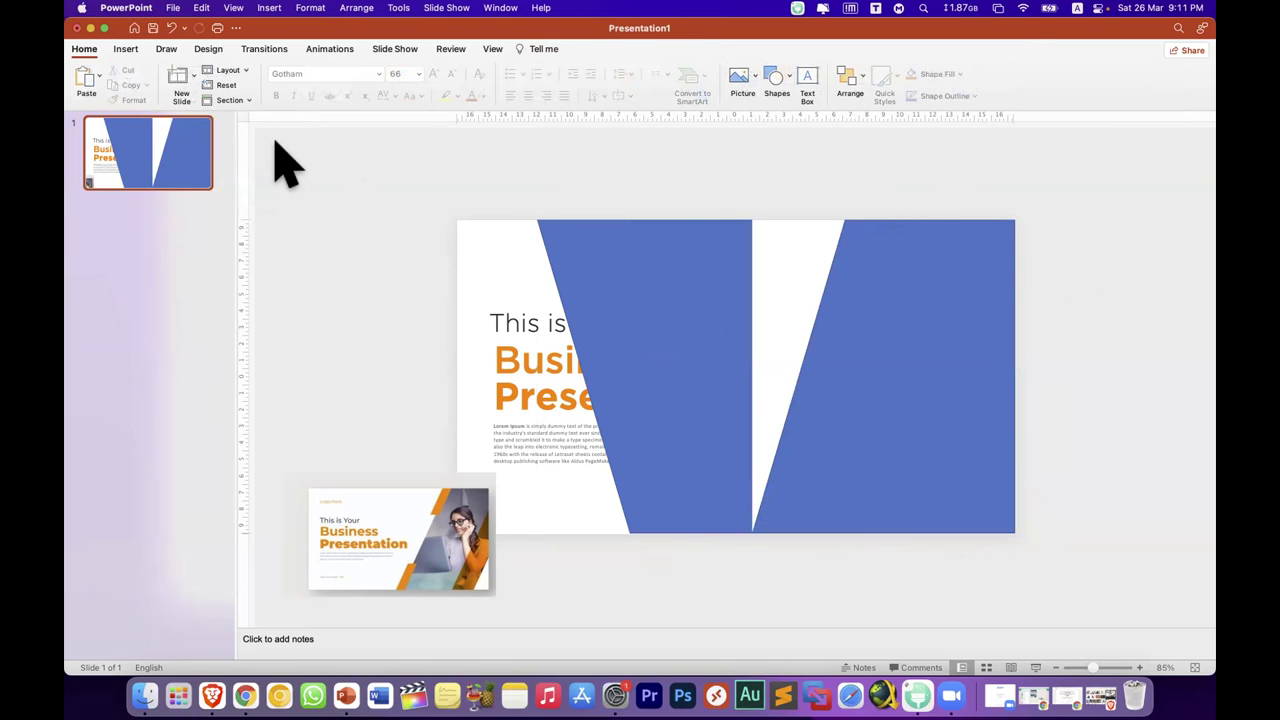
# Step: Undo the Fragment operation to restore the separate photo and trapezoid
pyautogui.press('super+z')
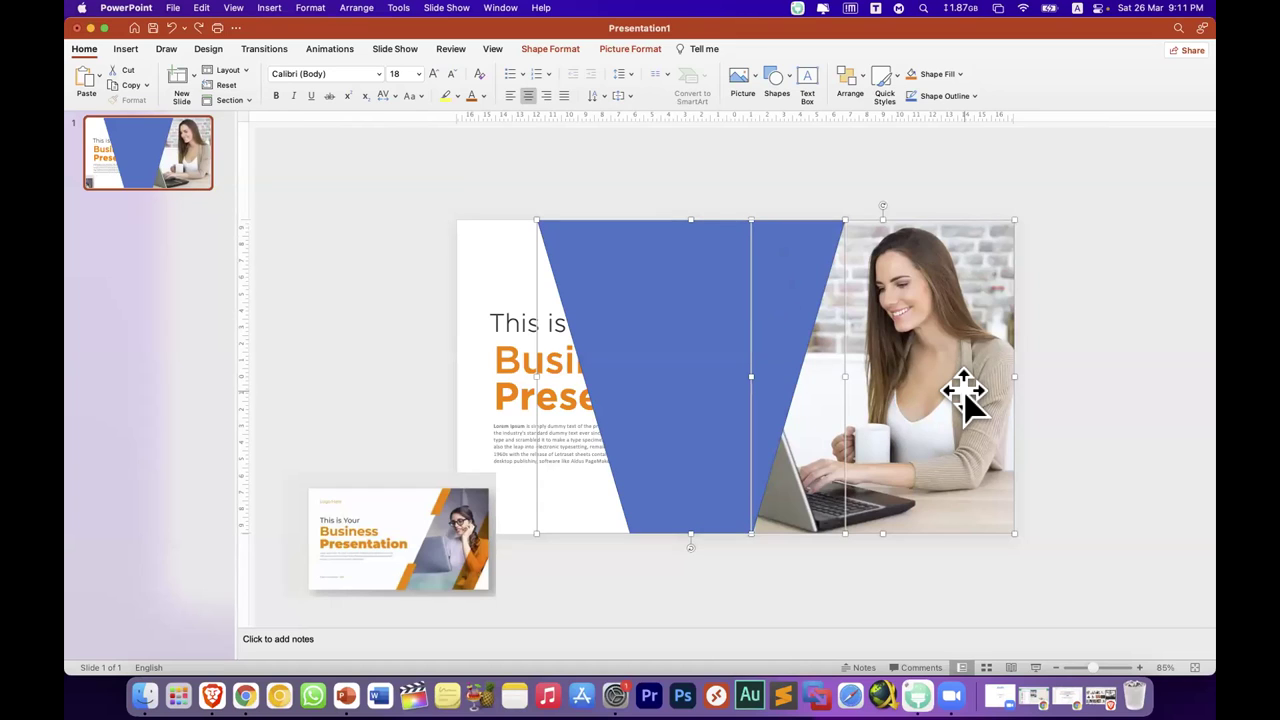
pyautogui.click(1084, 284)
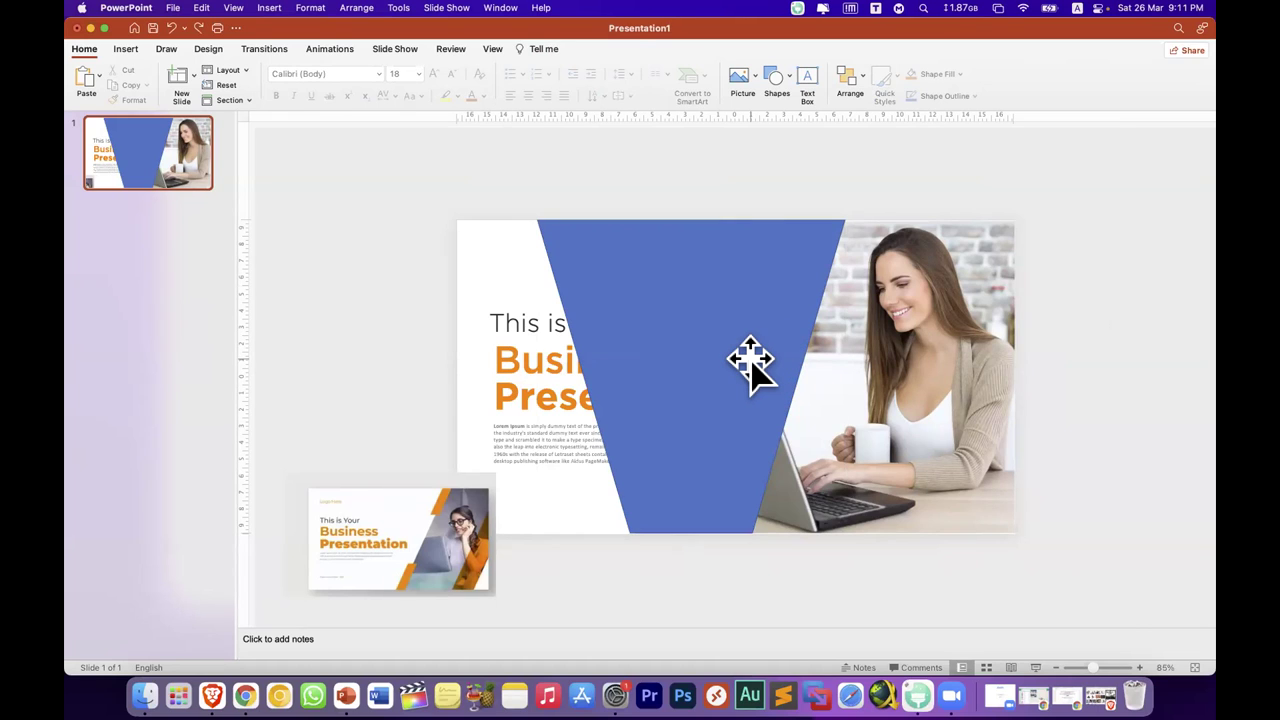
pyautogui.click(871, 460)
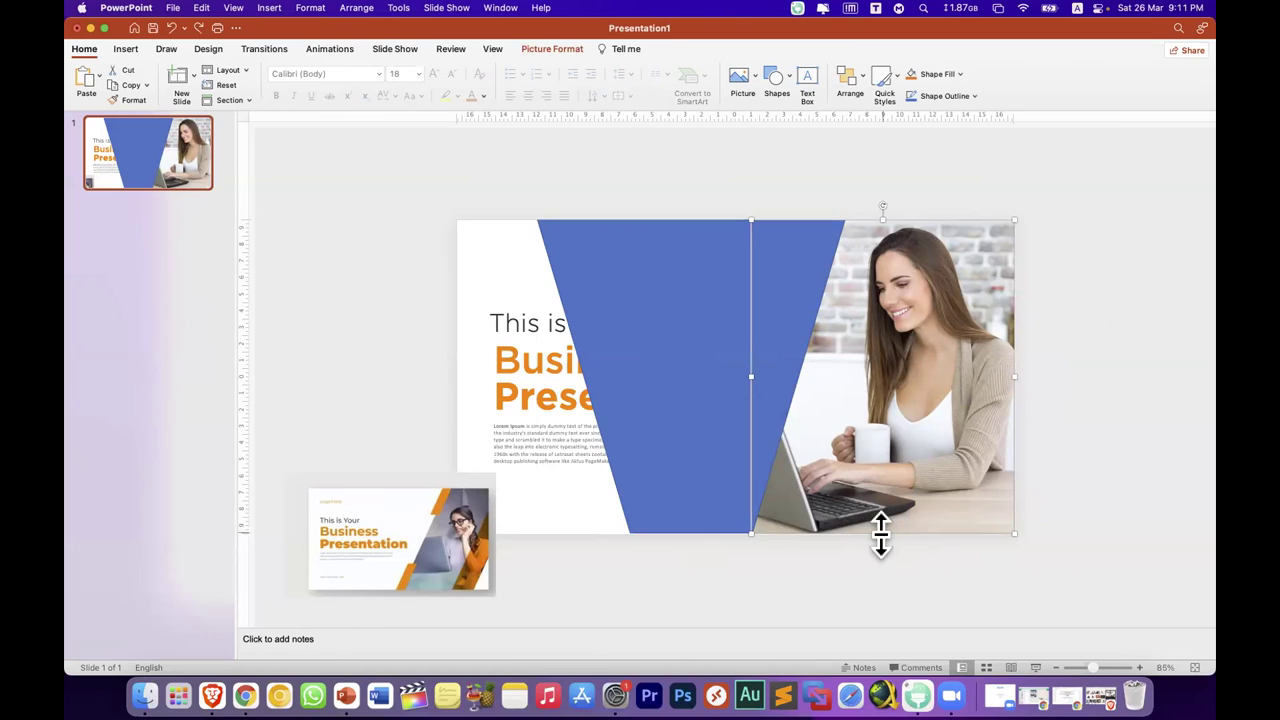
# Step: Send the blue trapezoid to the back, then send the photo to the back behind it
pyautogui.click(709, 449)
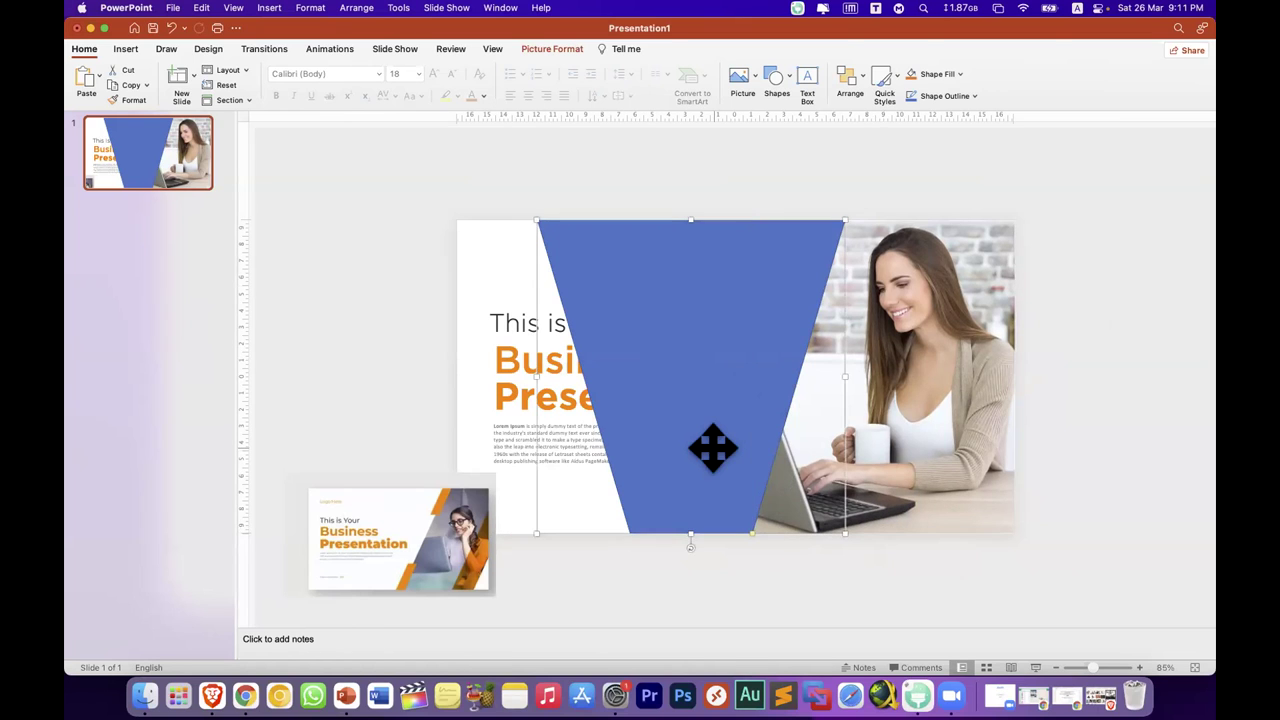
pyautogui.rightClick(706, 443)
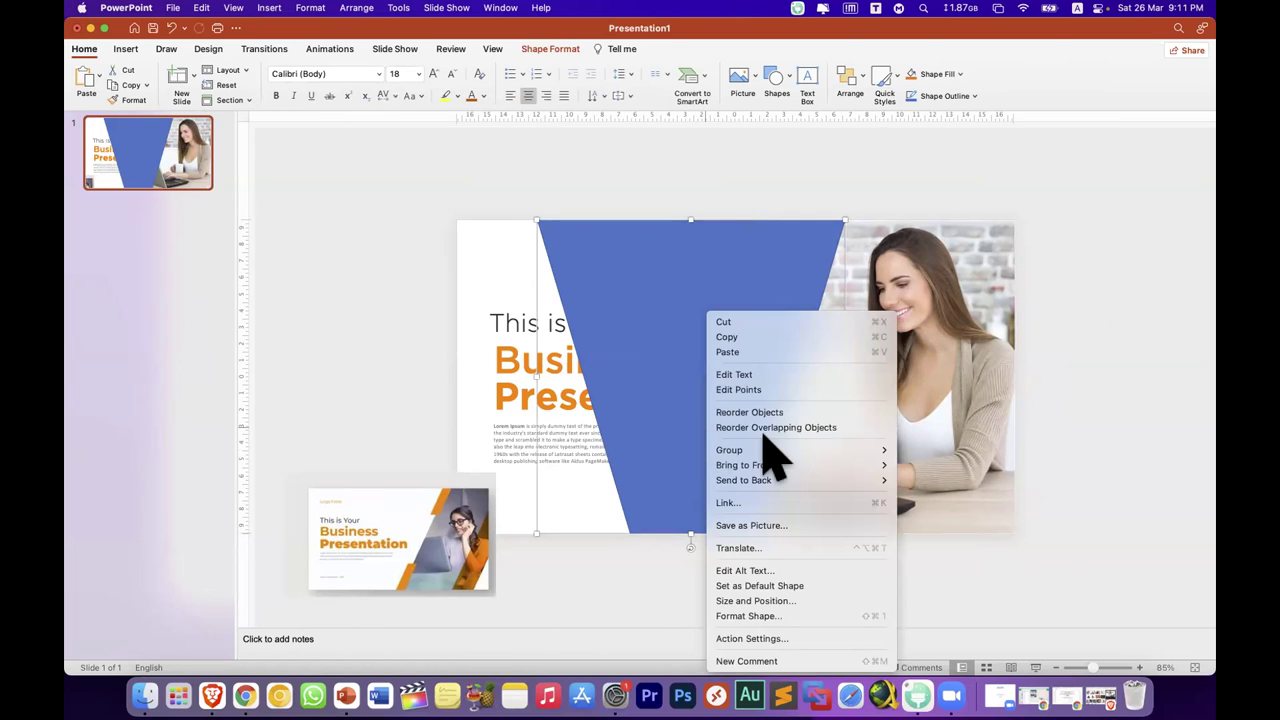
pyautogui.moveTo(880, 482)
pyautogui.click(925, 478)
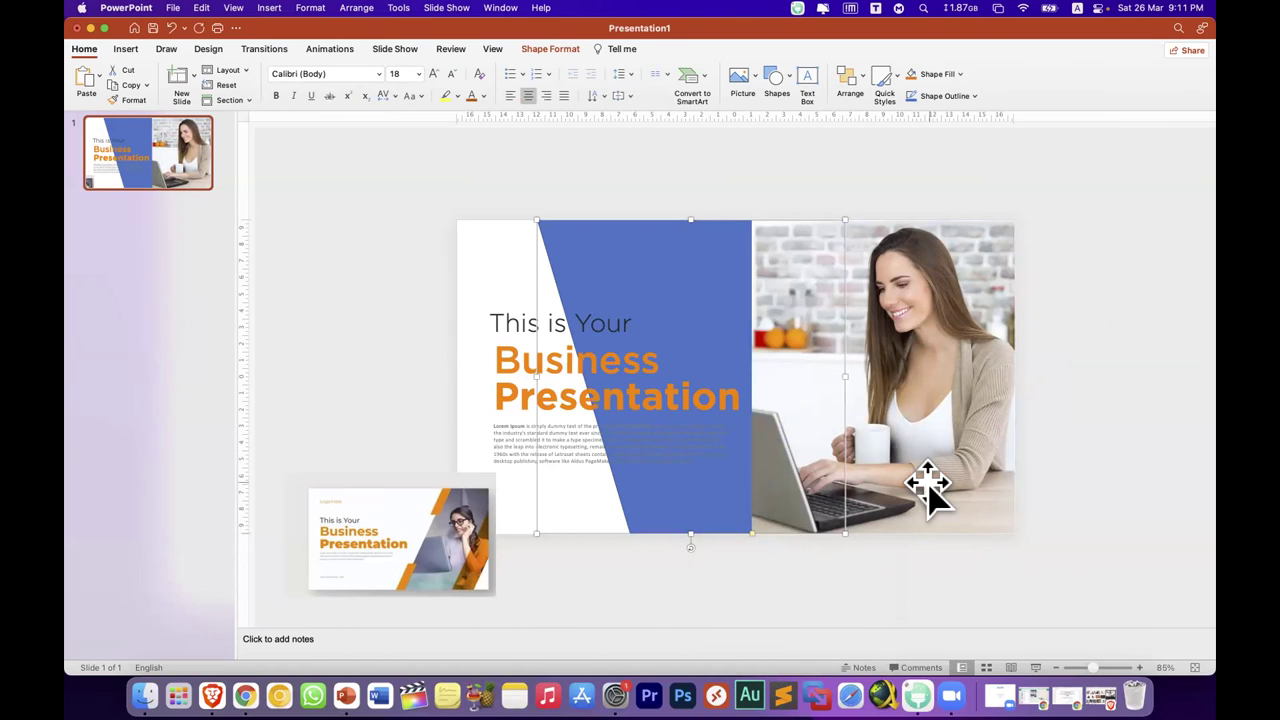
pyautogui.rightClick(896, 312)
pyautogui.moveTo(1040, 465)
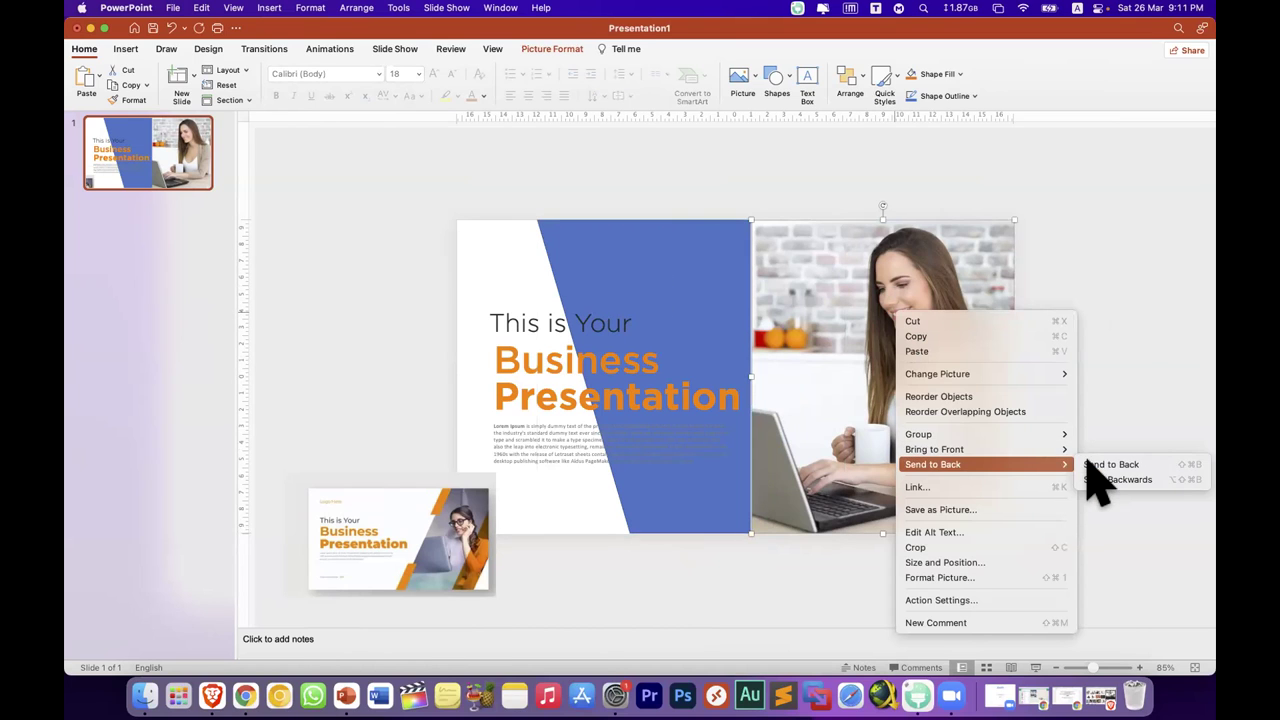
pyautogui.click(1097, 465)
pyautogui.click(1098, 435)
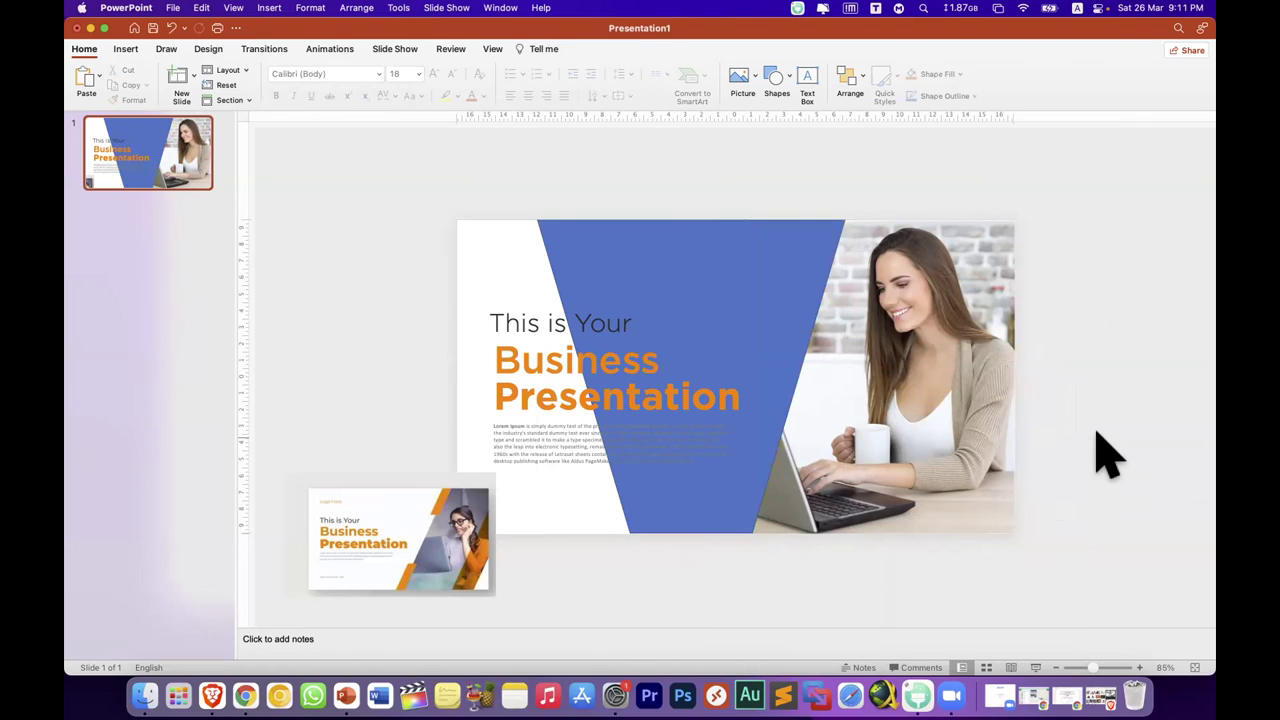
pyautogui.click(714, 245)
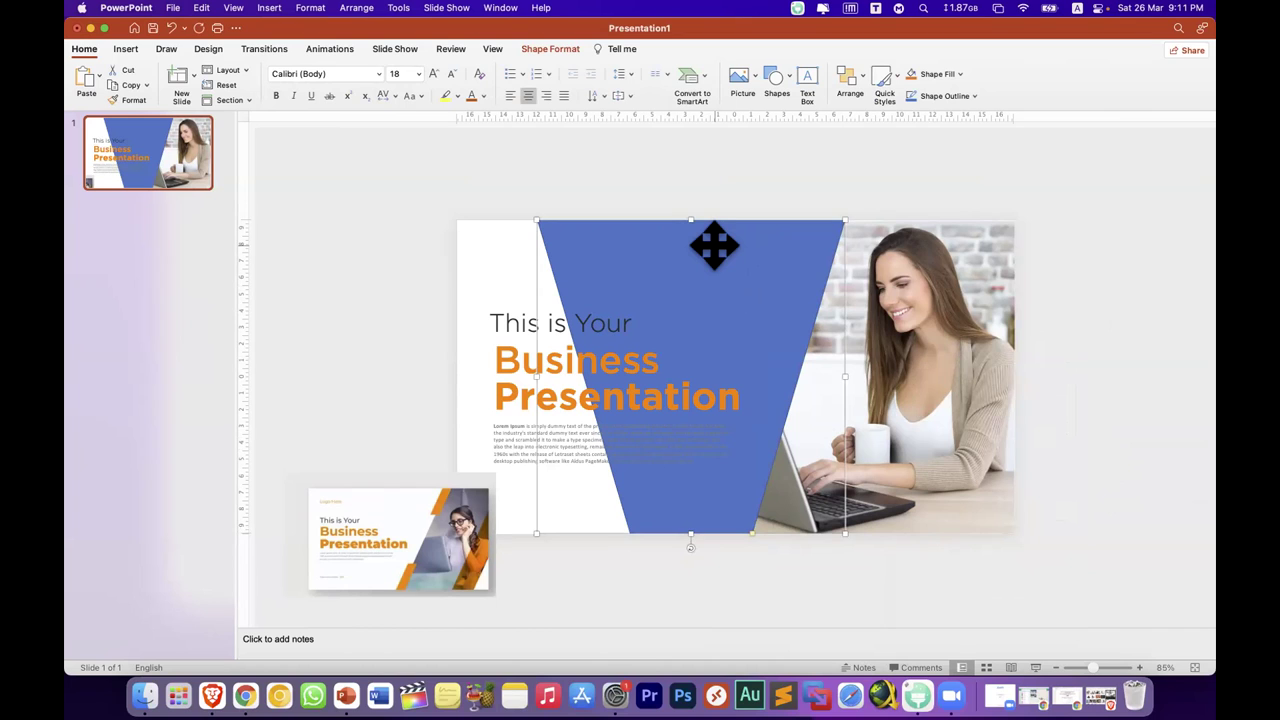
# Step: Fill the trapezoid with white
pyautogui.click(556, 49)
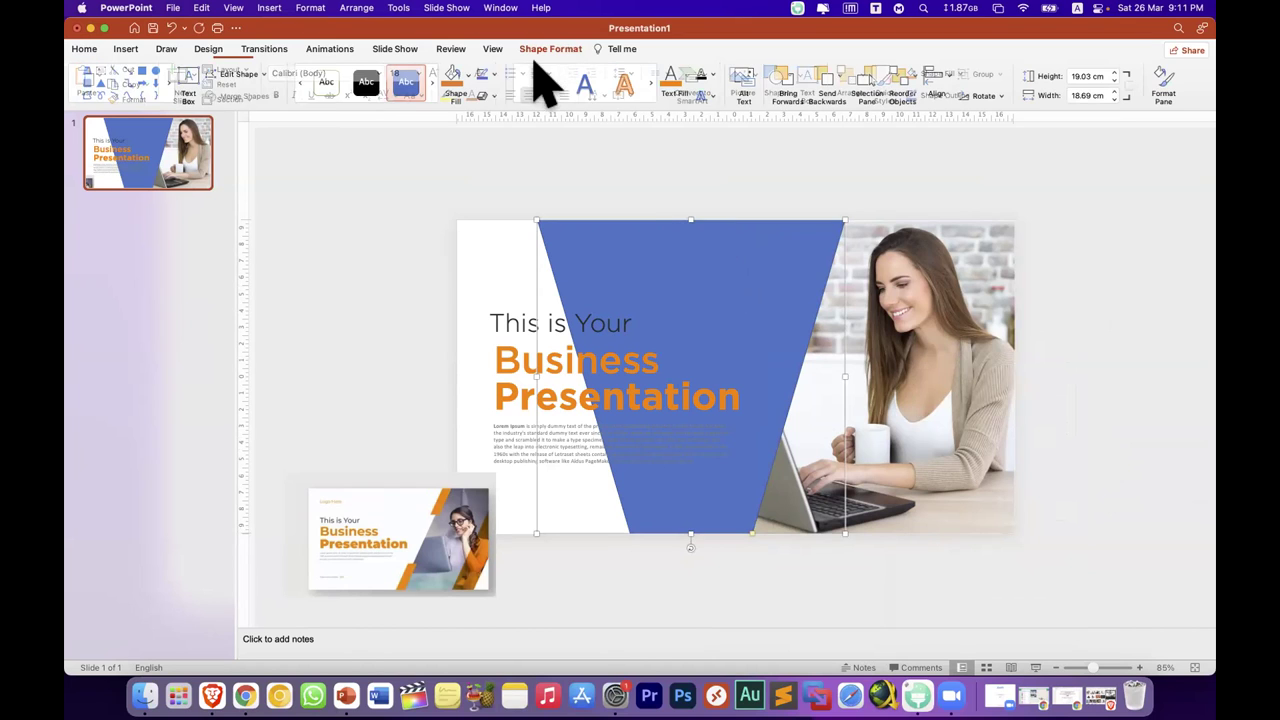
pyautogui.click(496, 76)
pyautogui.click(488, 84)
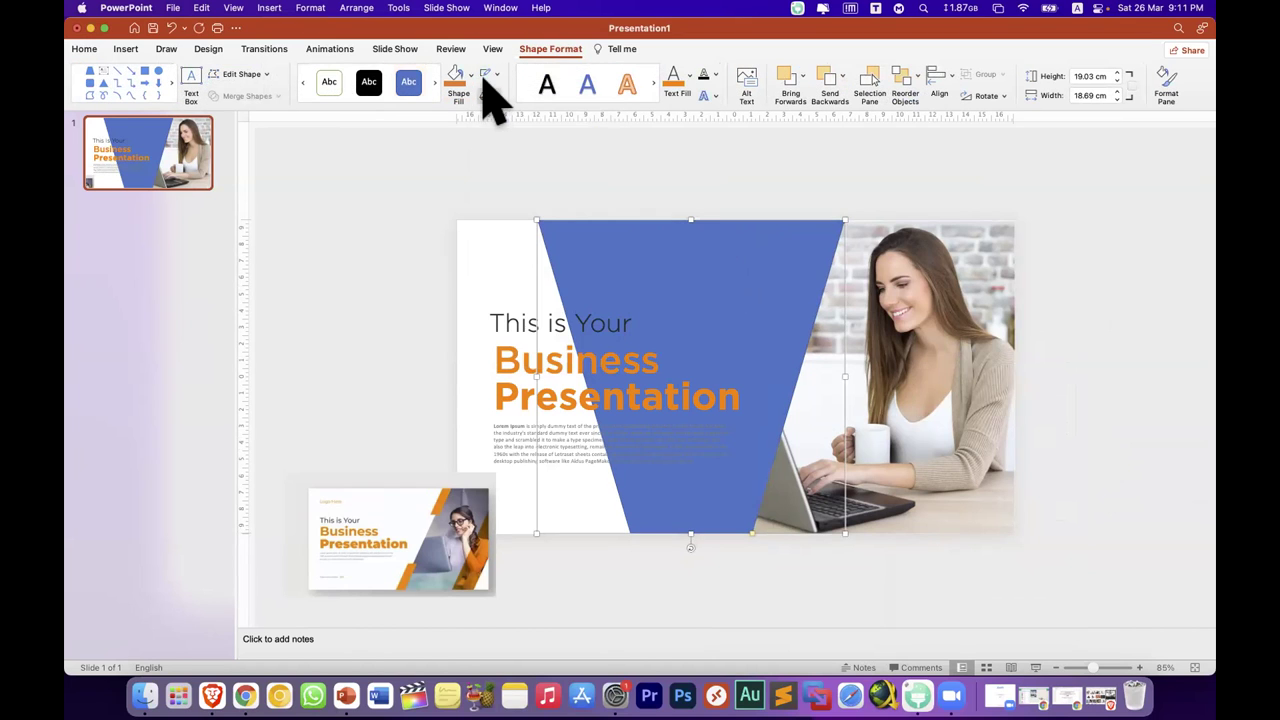
pyautogui.click(470, 76)
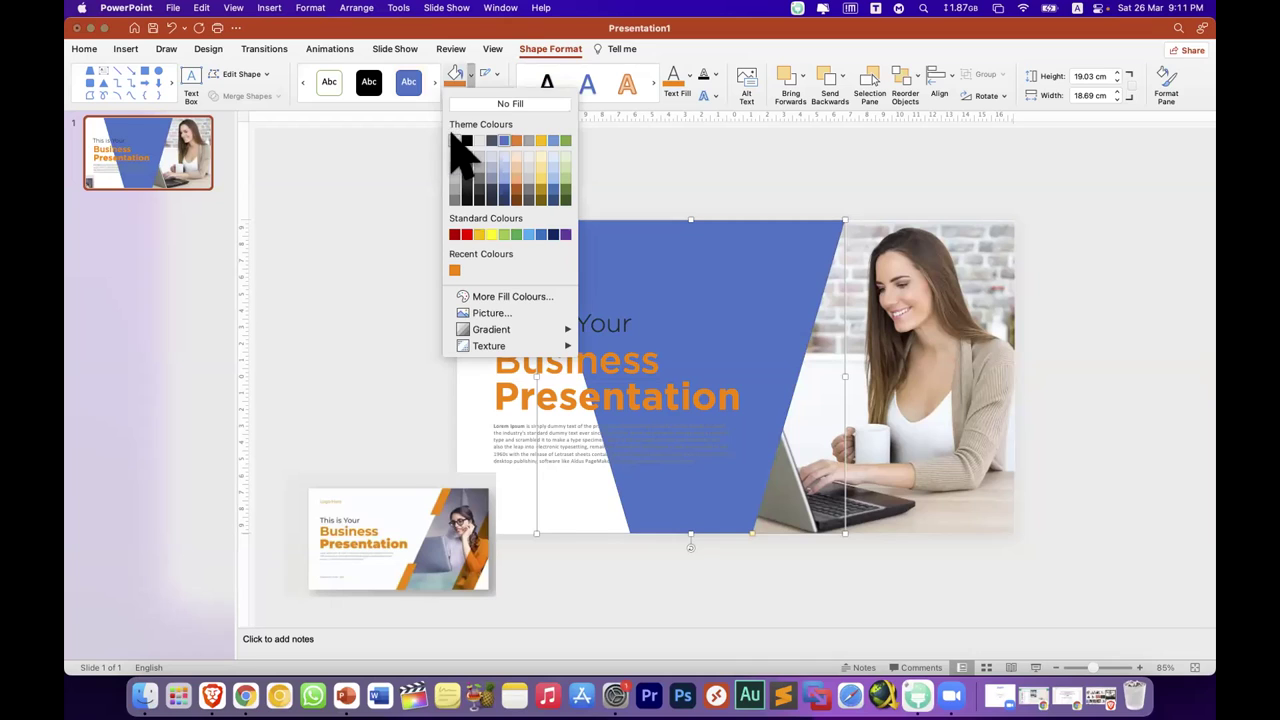
pyautogui.click(454, 140)
pyautogui.click(350, 215)
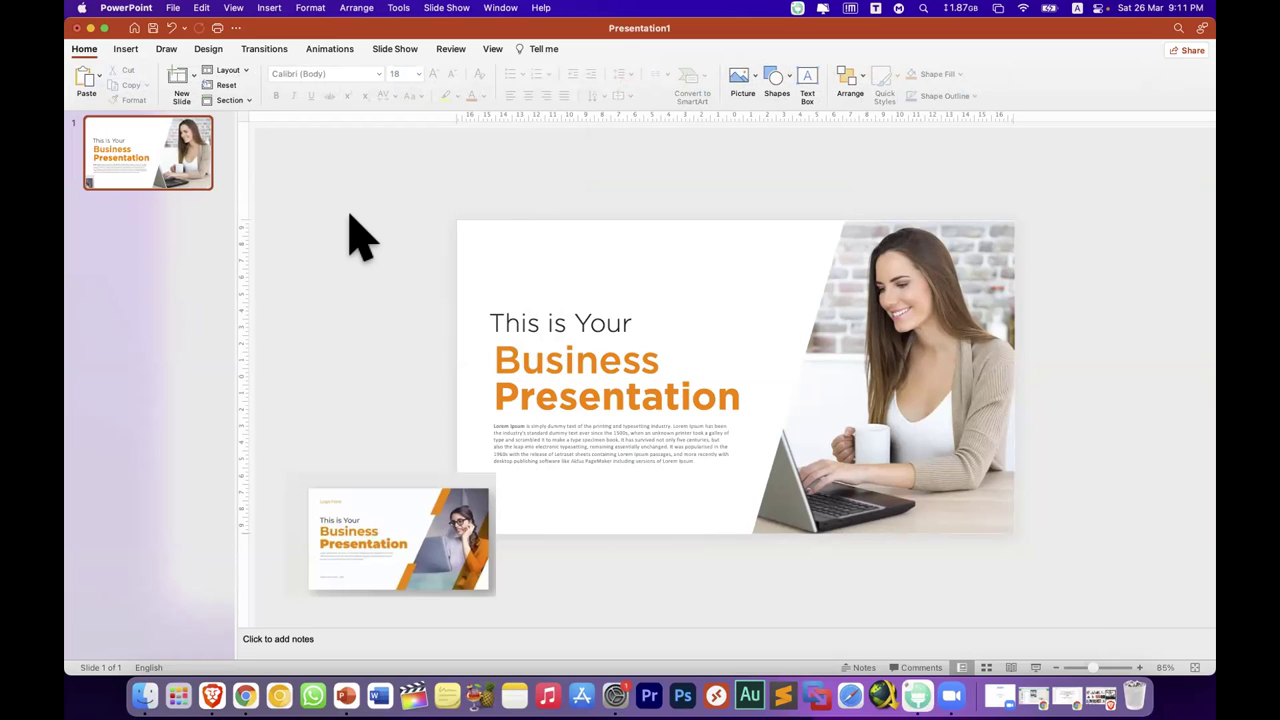
# Step: Delete the white trapezoid and select the photo
pyautogui.moveTo(758, 270)
pyautogui.mouseDown()
pyautogui.moveTo(831, 237)
pyautogui.moveTo(751, 285)
pyautogui.mouseUp()
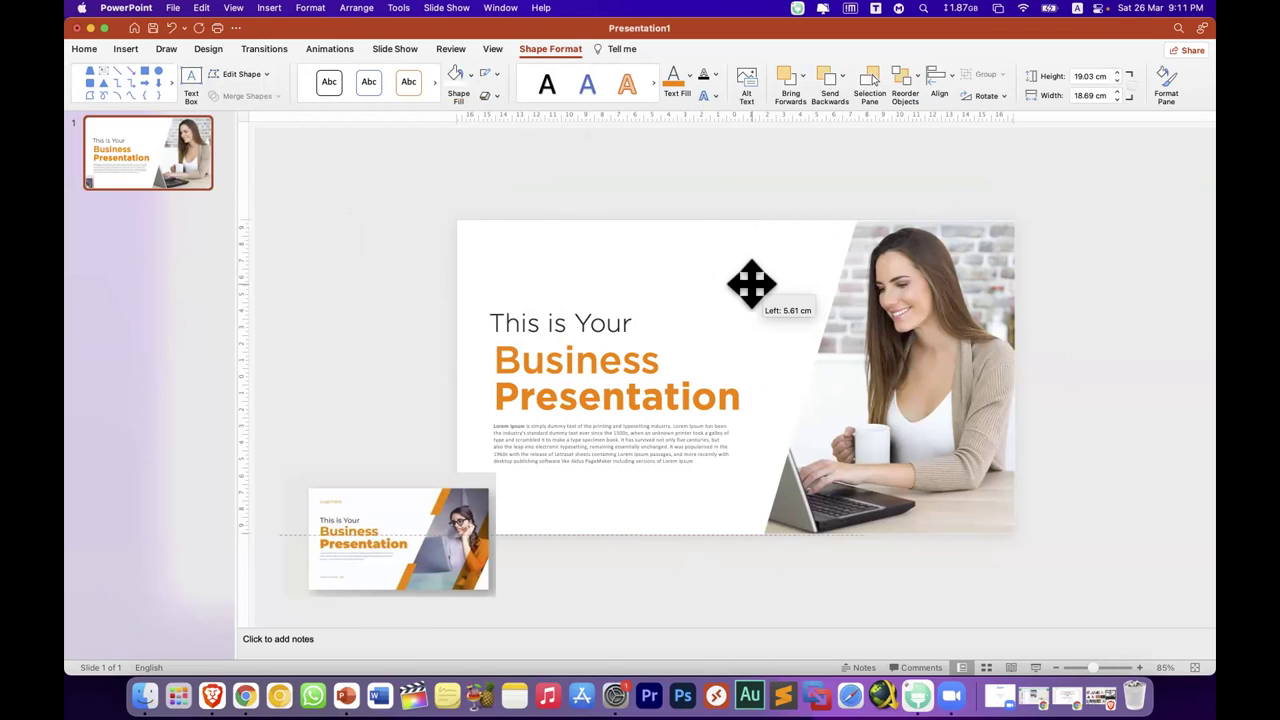
pyautogui.moveTo(751, 285); pyautogui.dragTo(751, 285)
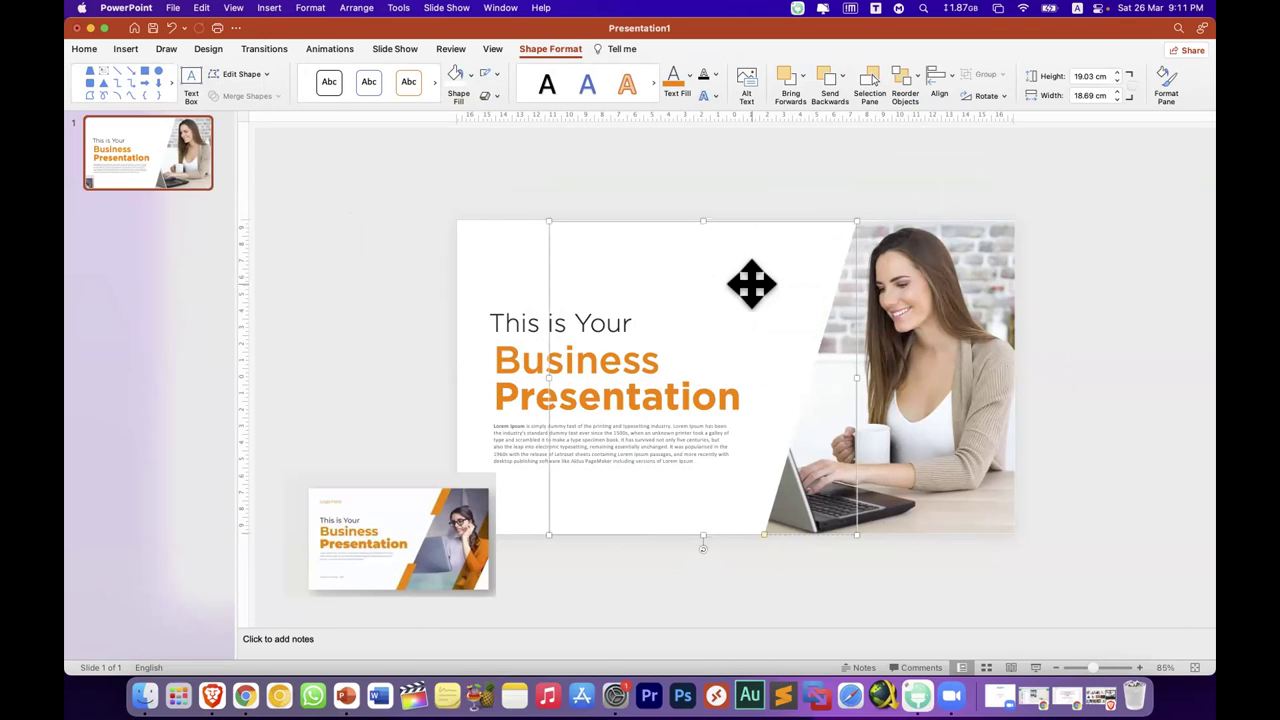
pyautogui.press('Delete')
pyautogui.click(800, 288)
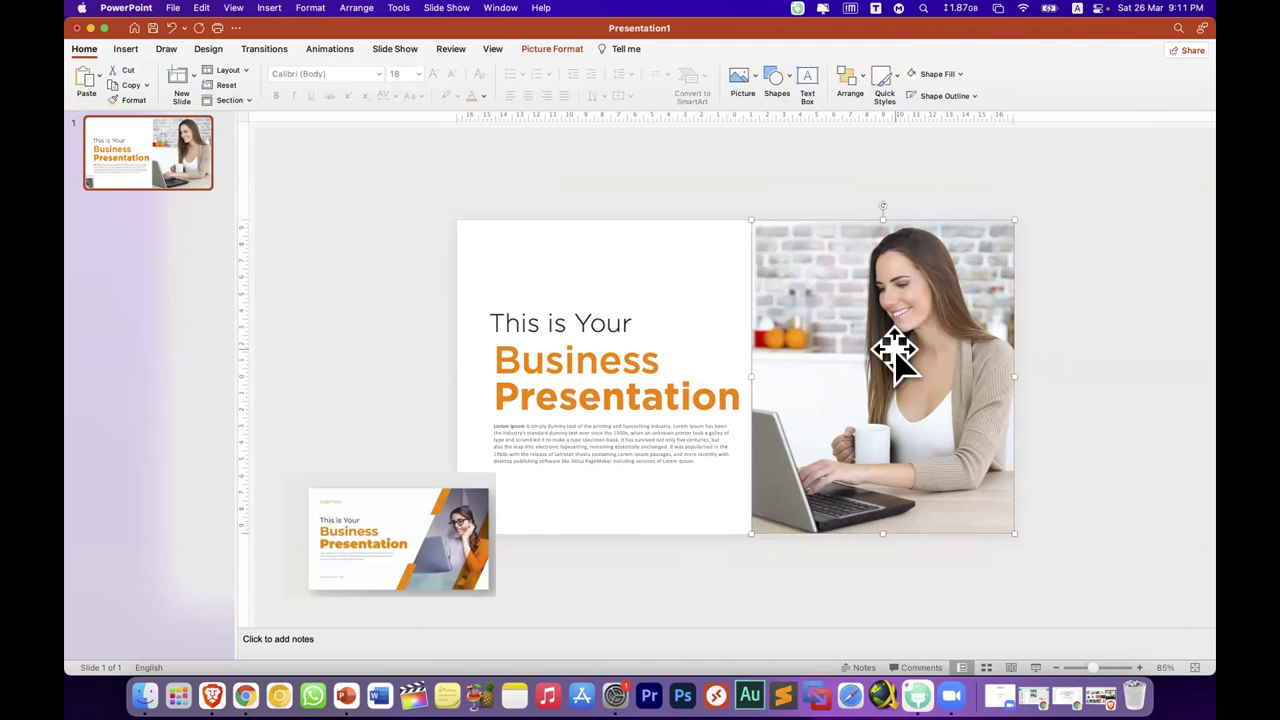
pyautogui.click(560, 50)
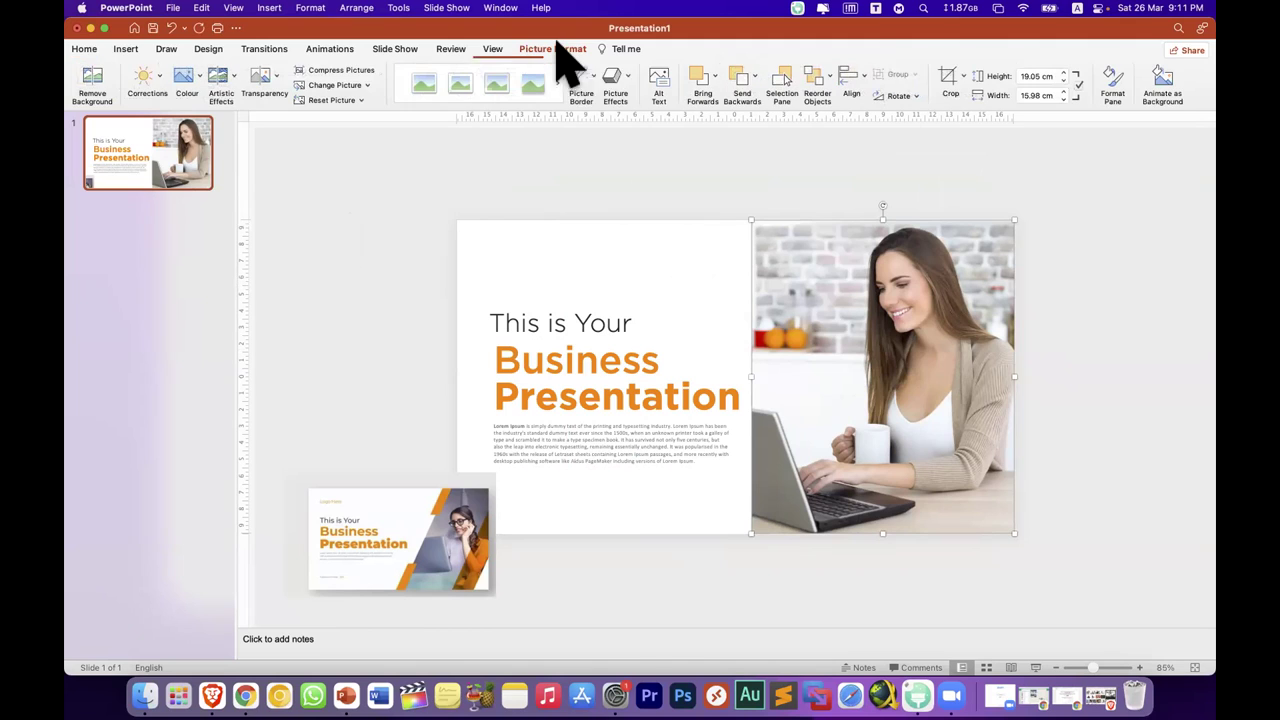
pyautogui.click(962, 75)
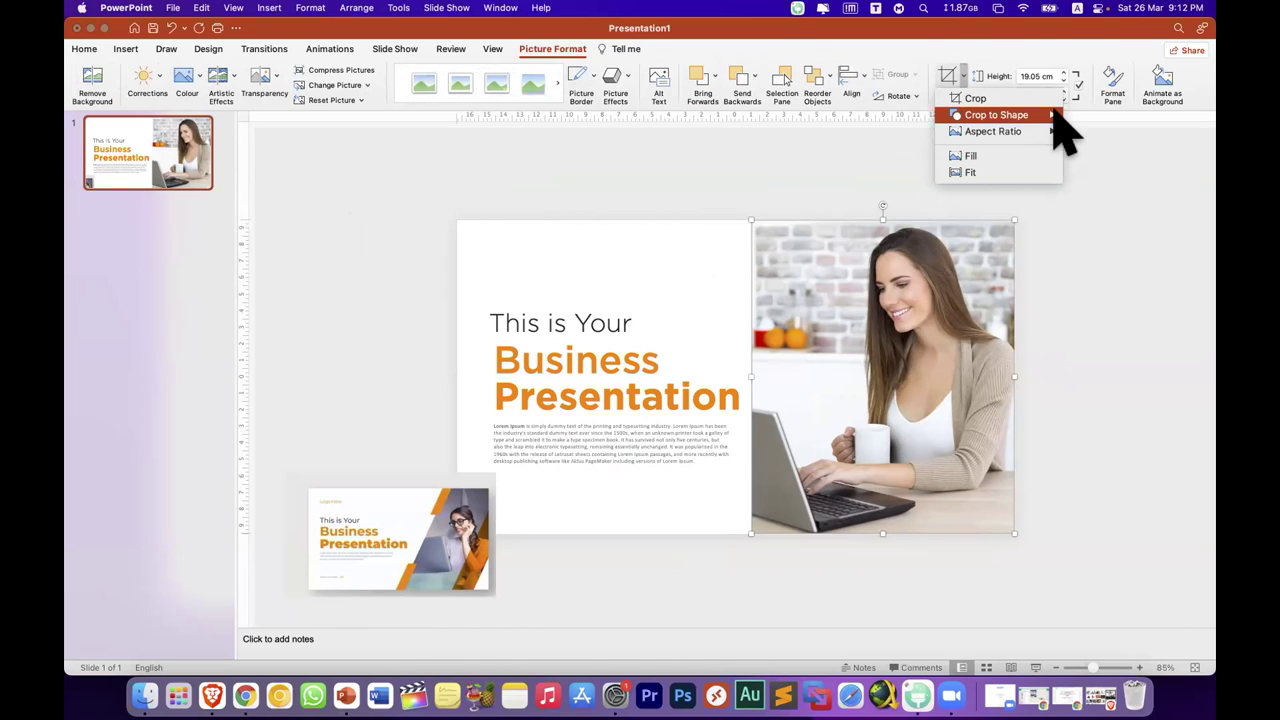
pyautogui.moveTo(1060, 120)
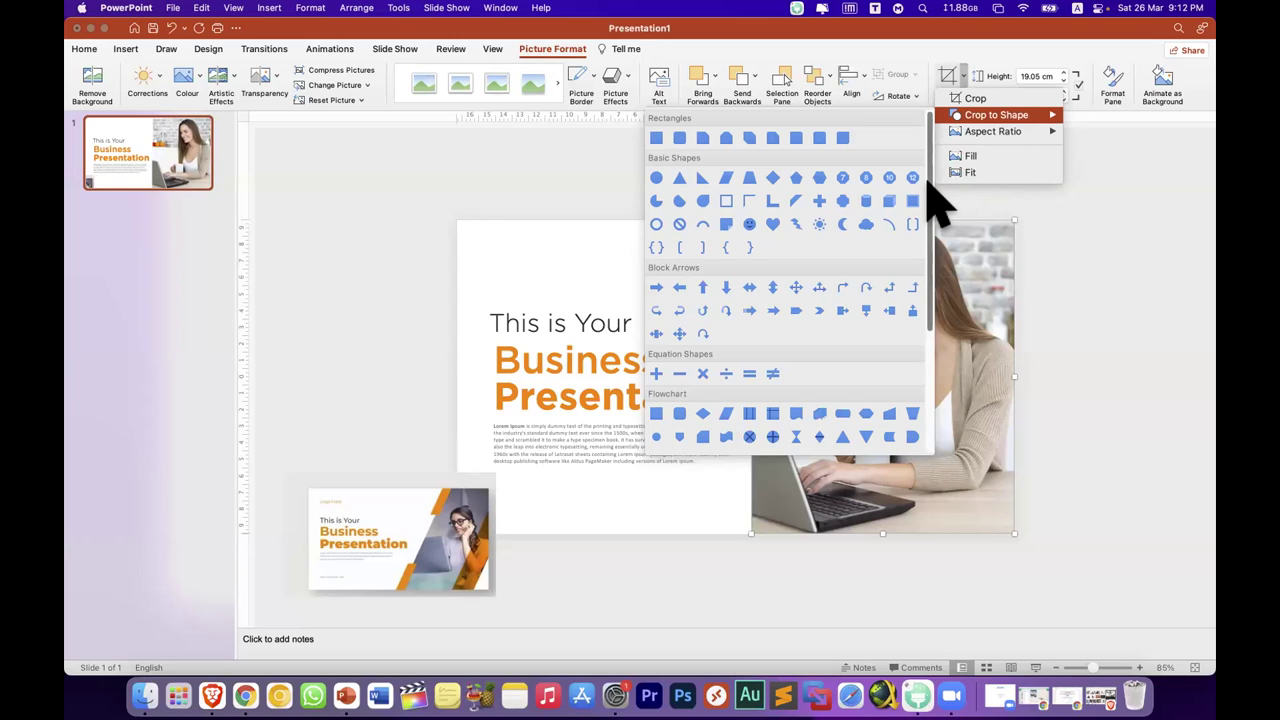
pyautogui.scroll(-2, 933, 212)
pyautogui.moveTo(931, 212); pyautogui.dragTo(931, 305)
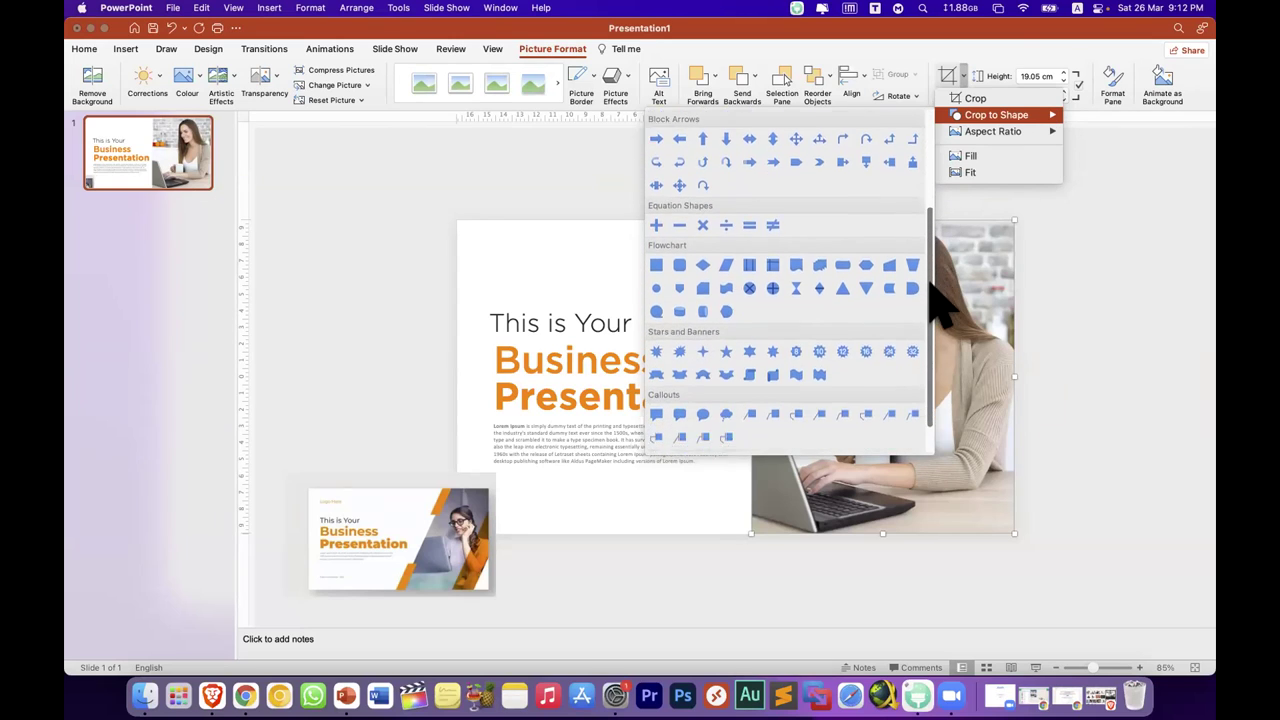
pyautogui.moveTo(932, 305); pyautogui.dragTo(932, 290)
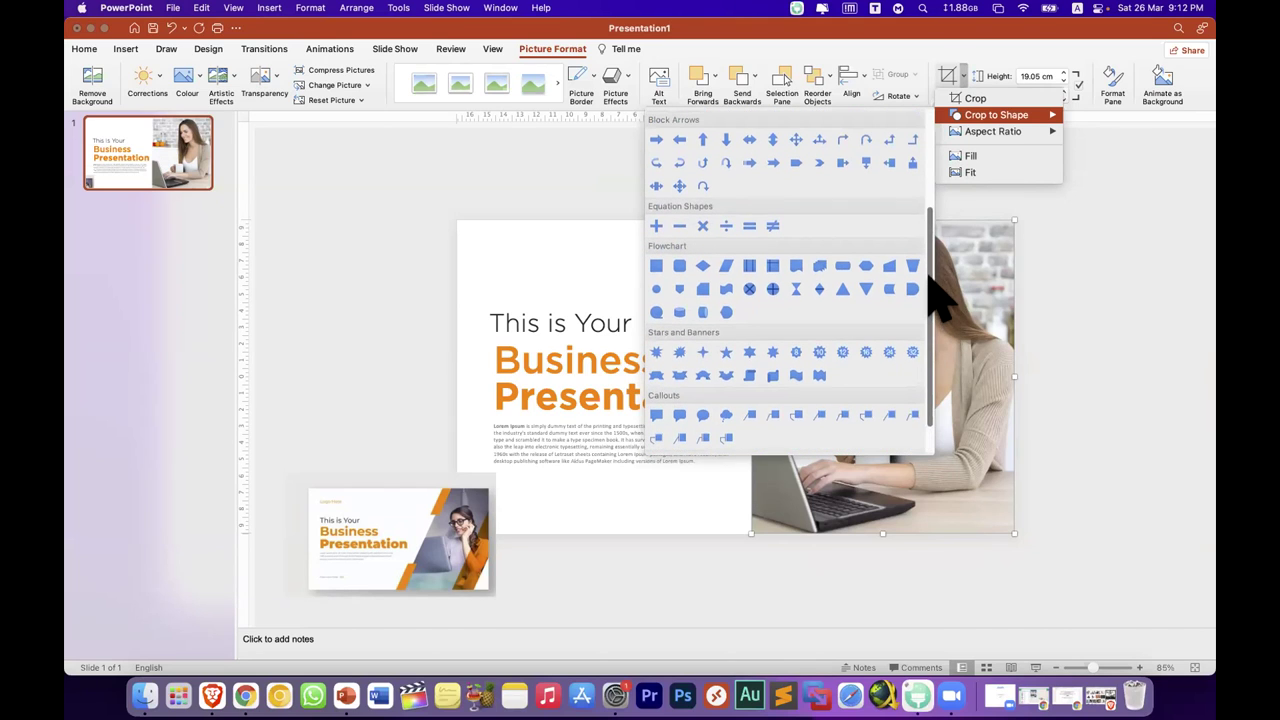
pyautogui.click(703, 292)
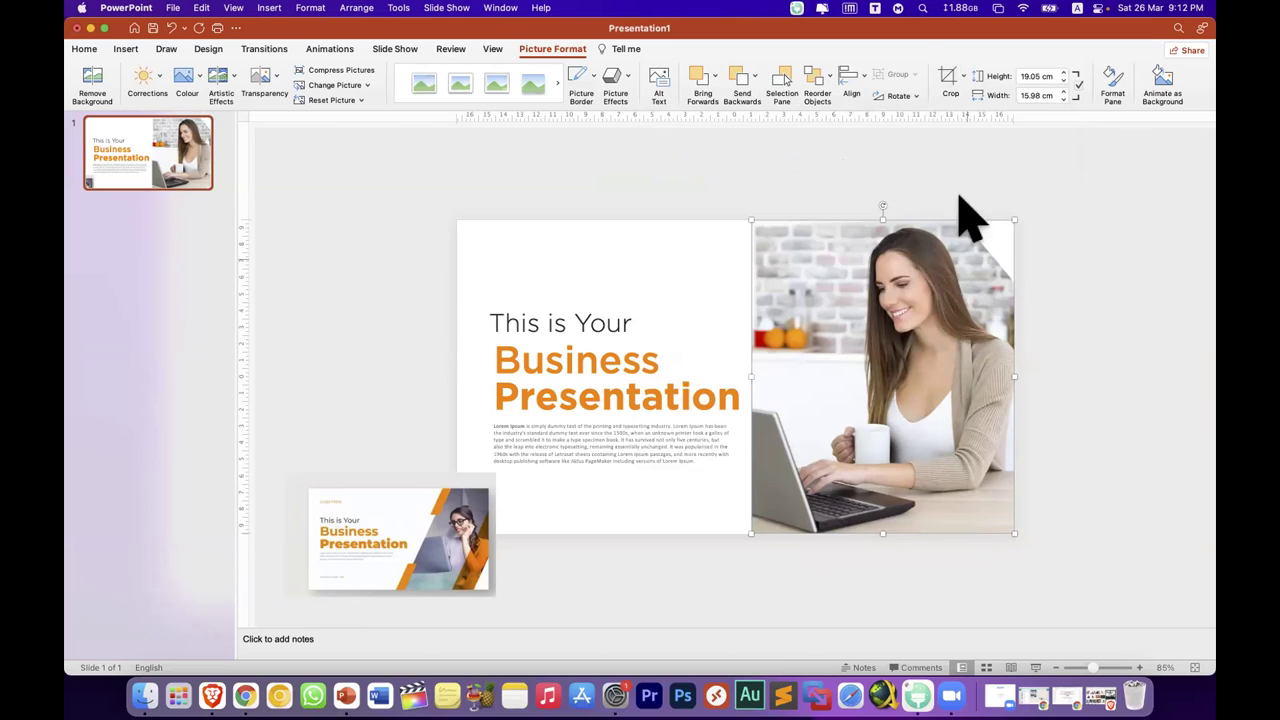
pyautogui.click(945, 75)
pyautogui.click(948, 80)
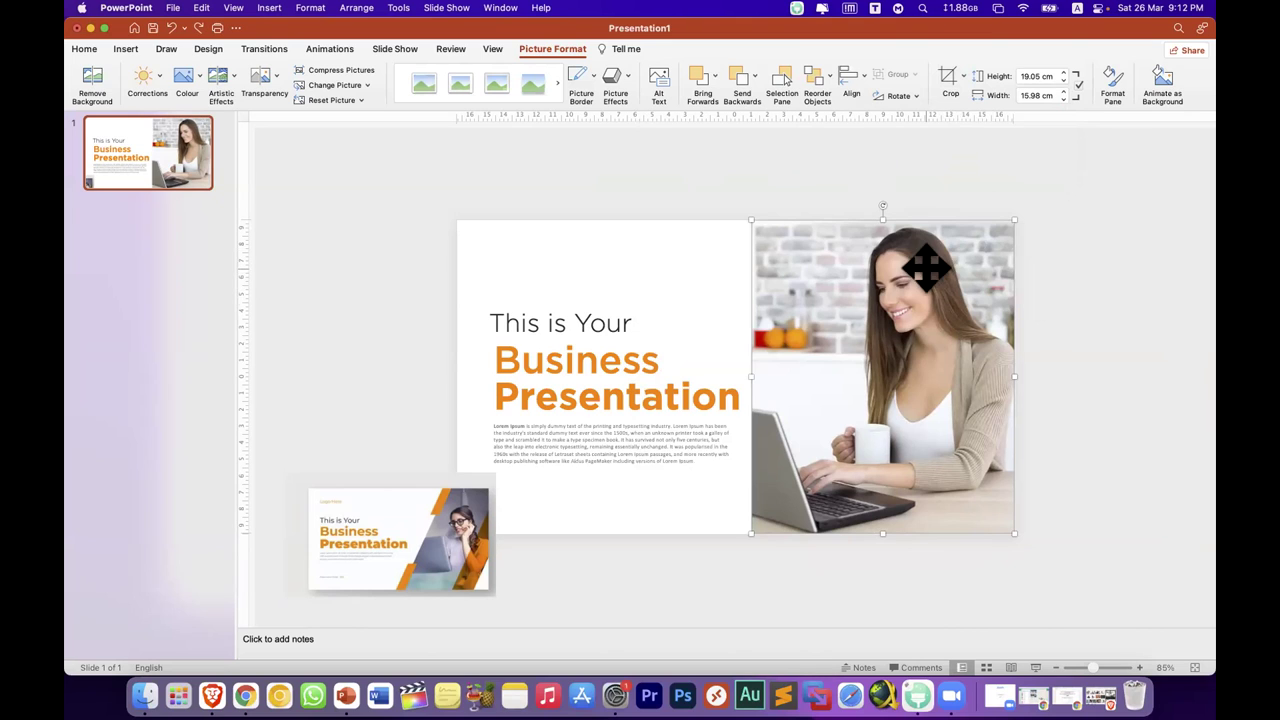
pyautogui.click(963, 80)
pyautogui.moveTo(1003, 131)
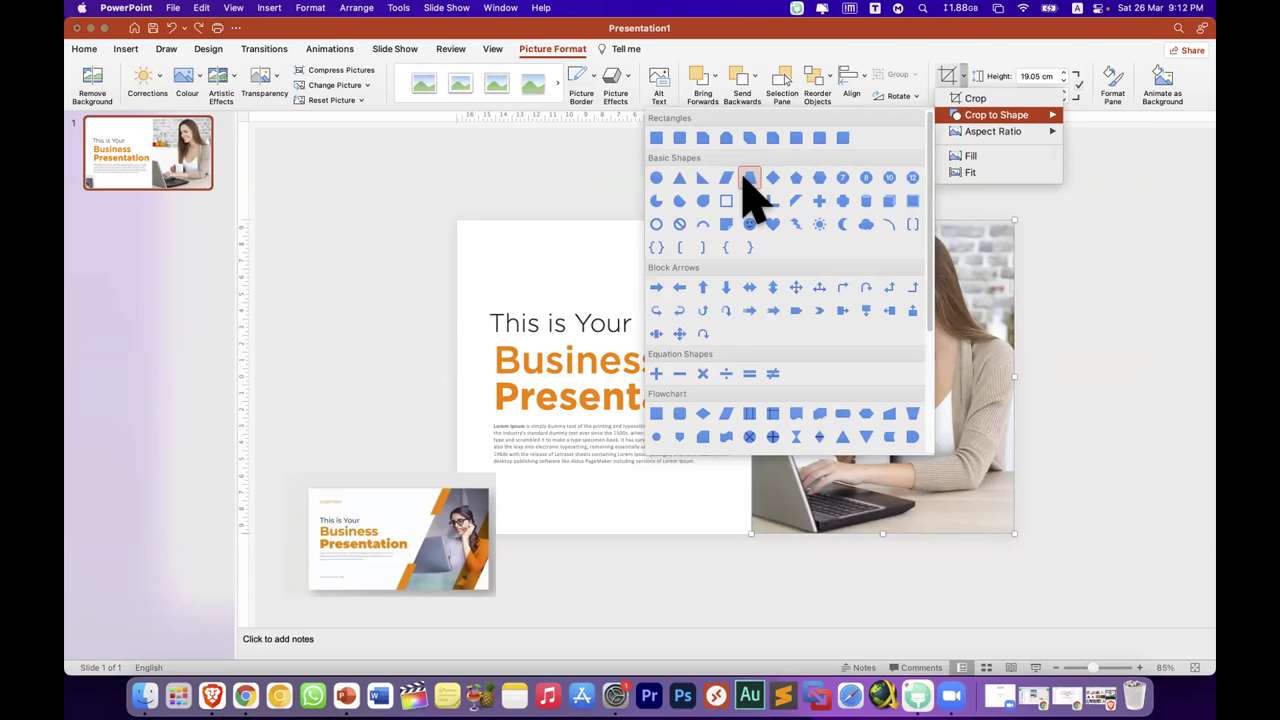
pyautogui.click(726, 178)
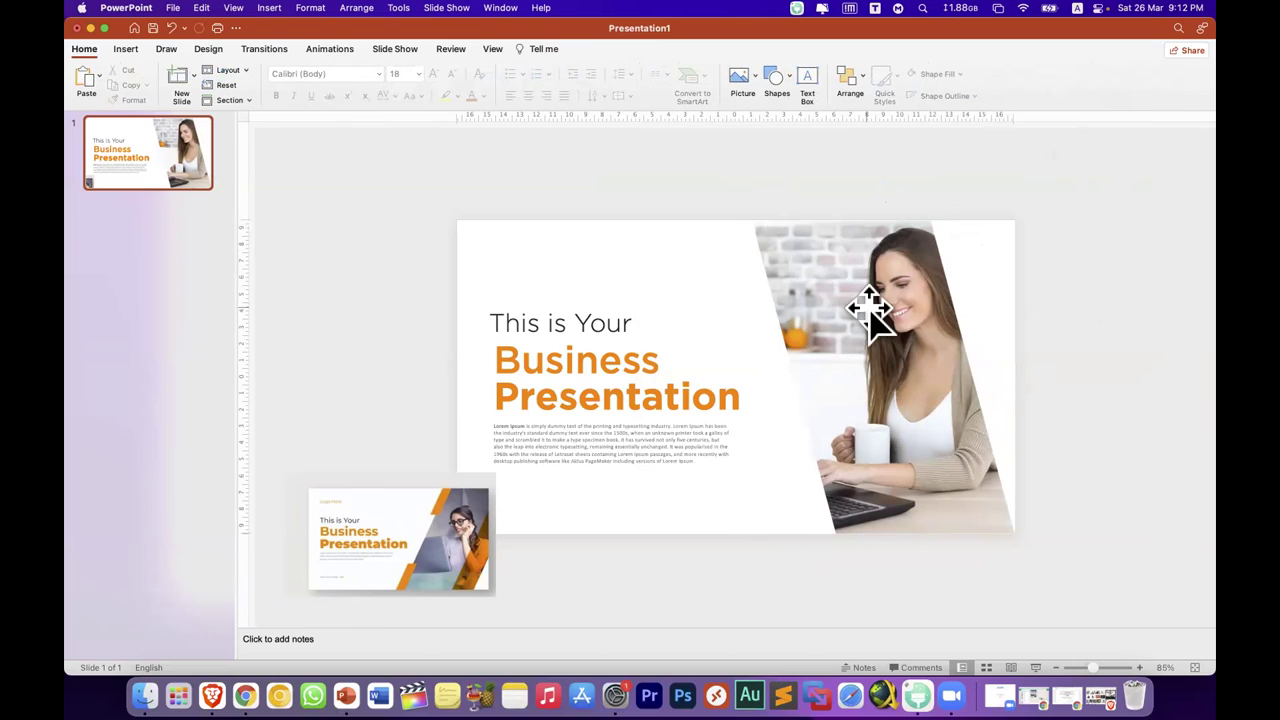
pyautogui.press('super+z')
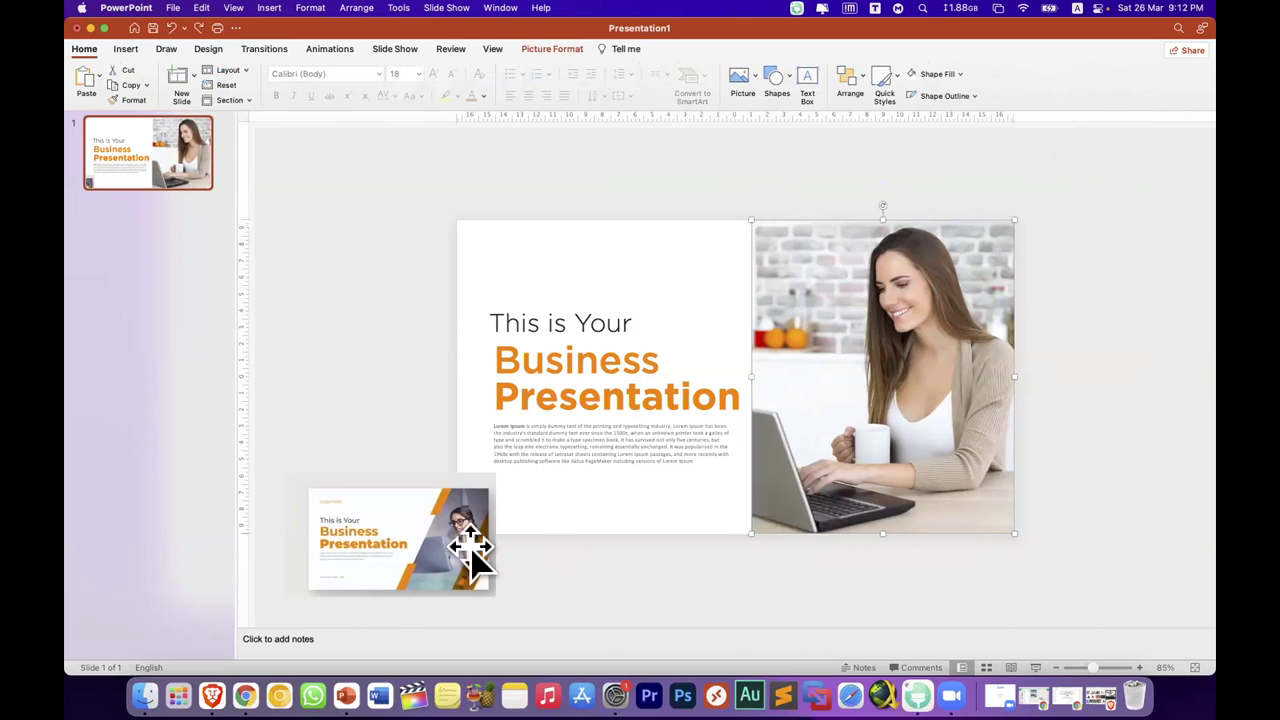
# Step: Draw a large blue trapezium over the photo's left side, stretched to the full 19.05 cm slide height
pyautogui.click(651, 541)
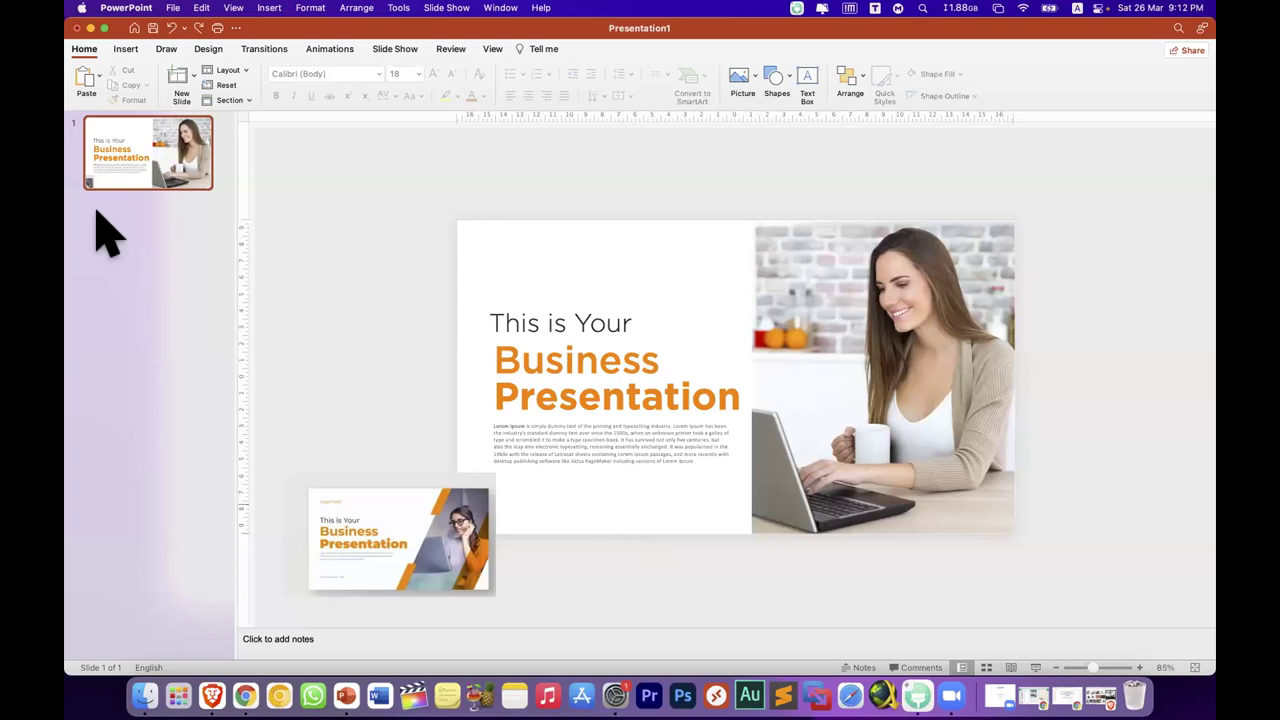
pyautogui.click(126, 47)
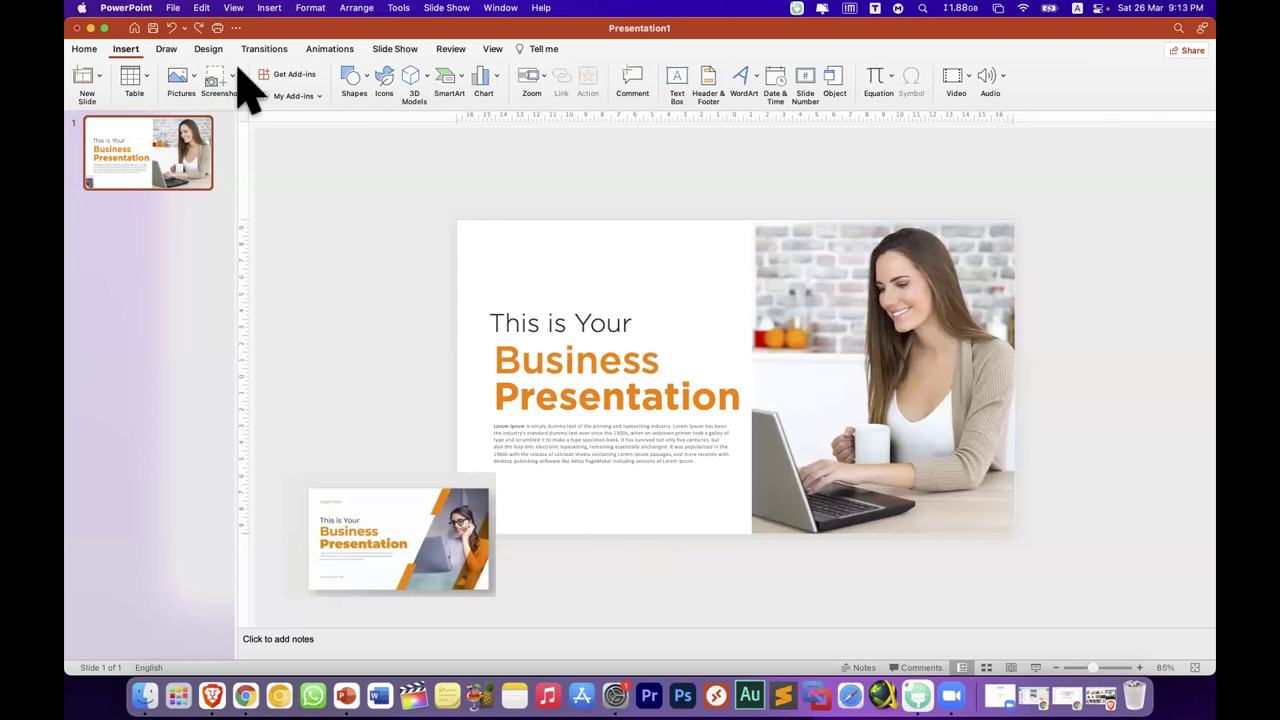
pyautogui.click(352, 80)
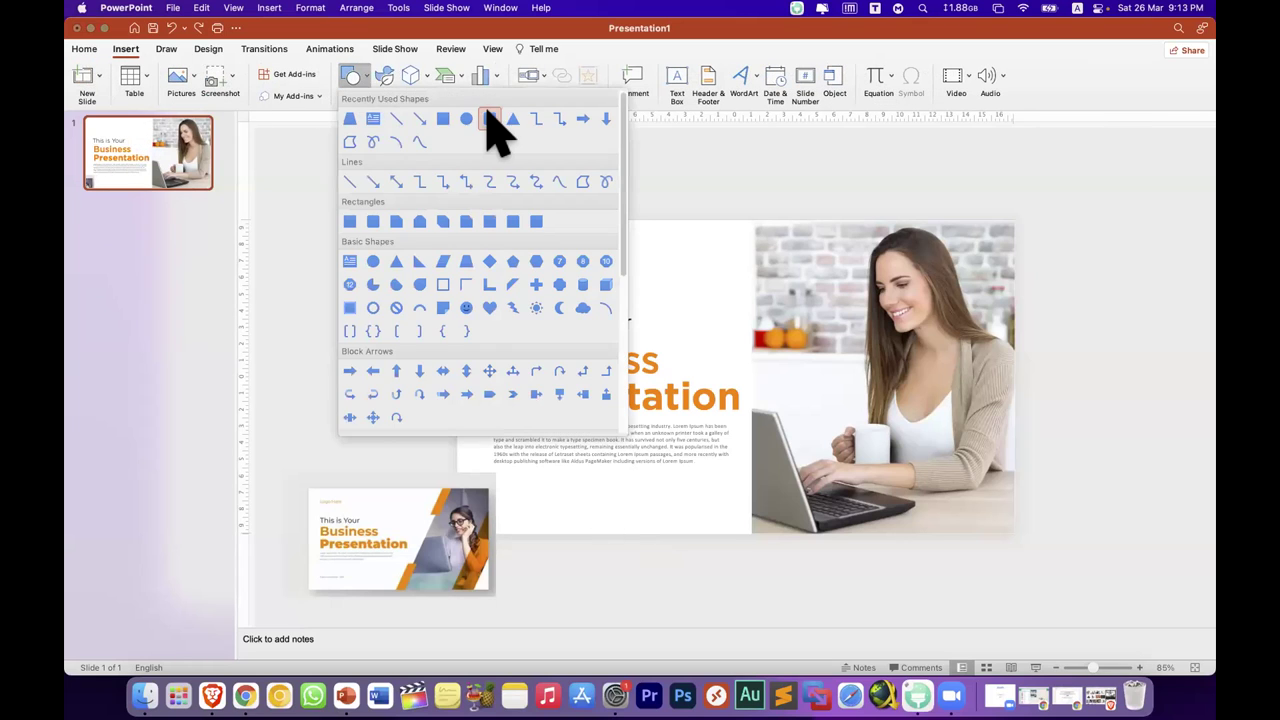
pyautogui.click(348, 119)
pyautogui.moveTo(653, 229); pyautogui.dragTo(686, 270)
pyautogui.moveTo(760, 367); pyautogui.dragTo(868, 535)
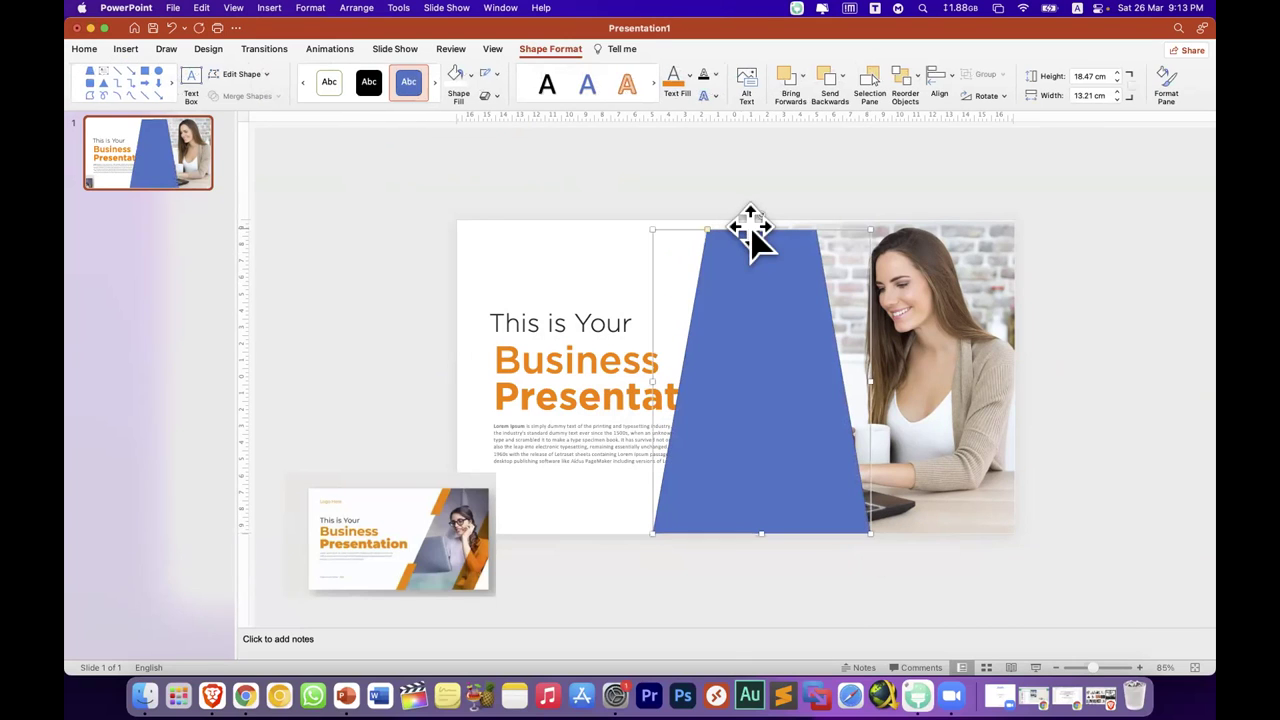
pyautogui.moveTo(760, 229); pyautogui.dragTo(762, 218)
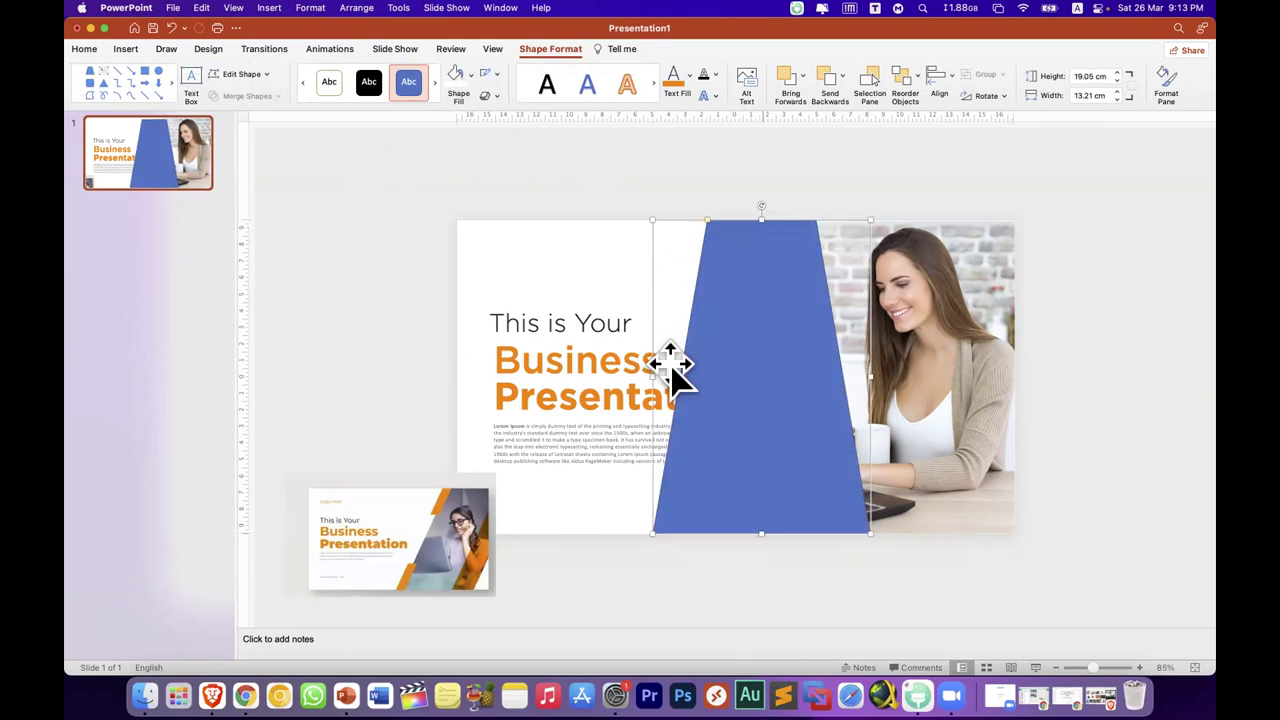
# Step: Widen the trapezium, rotate it 180°, and narrow its bottom edge toward a triangle
pyautogui.moveTo(652, 377); pyautogui.dragTo(588, 375)
pyautogui.moveTo(726, 203); pyautogui.dragTo(752, 200)
pyautogui.moveTo(879, 393); pyautogui.dragTo(724, 525)
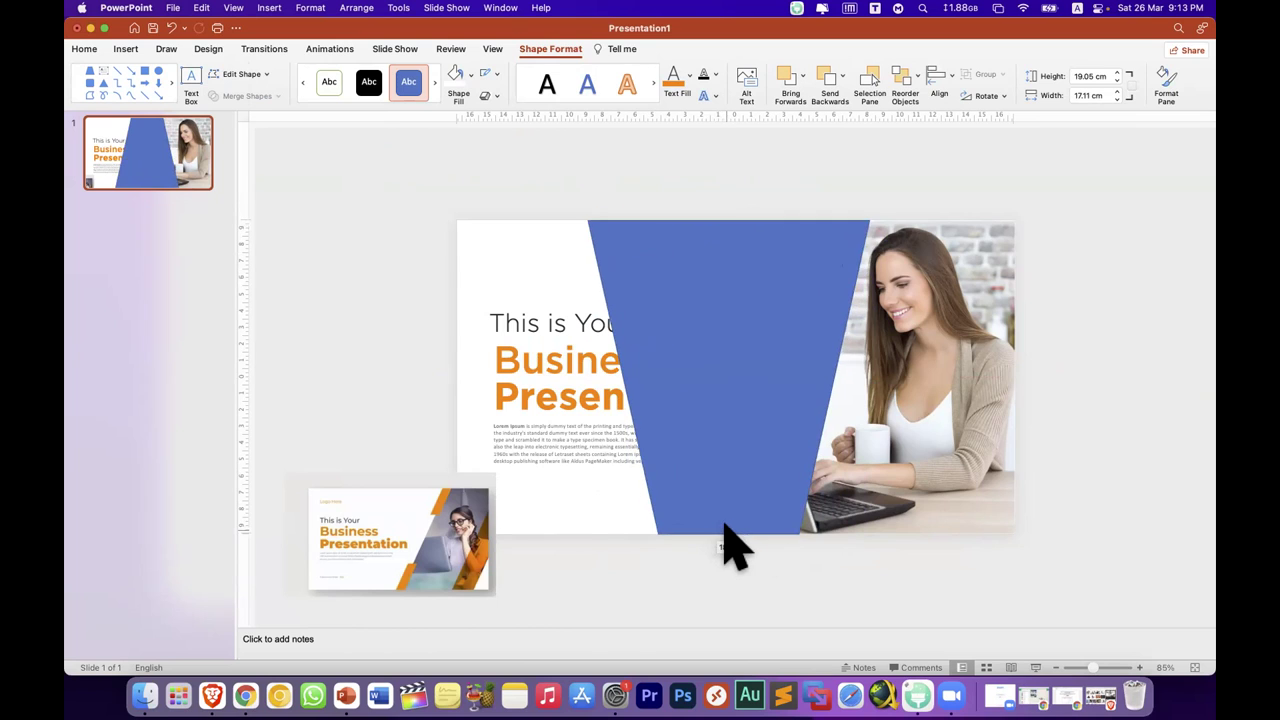
pyautogui.moveTo(754, 457)
pyautogui.mouseDown()
pyautogui.moveTo(709, 468)
pyautogui.moveTo(748, 471)
pyautogui.mouseUp()
pyautogui.moveTo(766, 548)
pyautogui.mouseDown()
pyautogui.moveTo(752, 550)
pyautogui.moveTo(752, 536)
pyautogui.mouseUp()
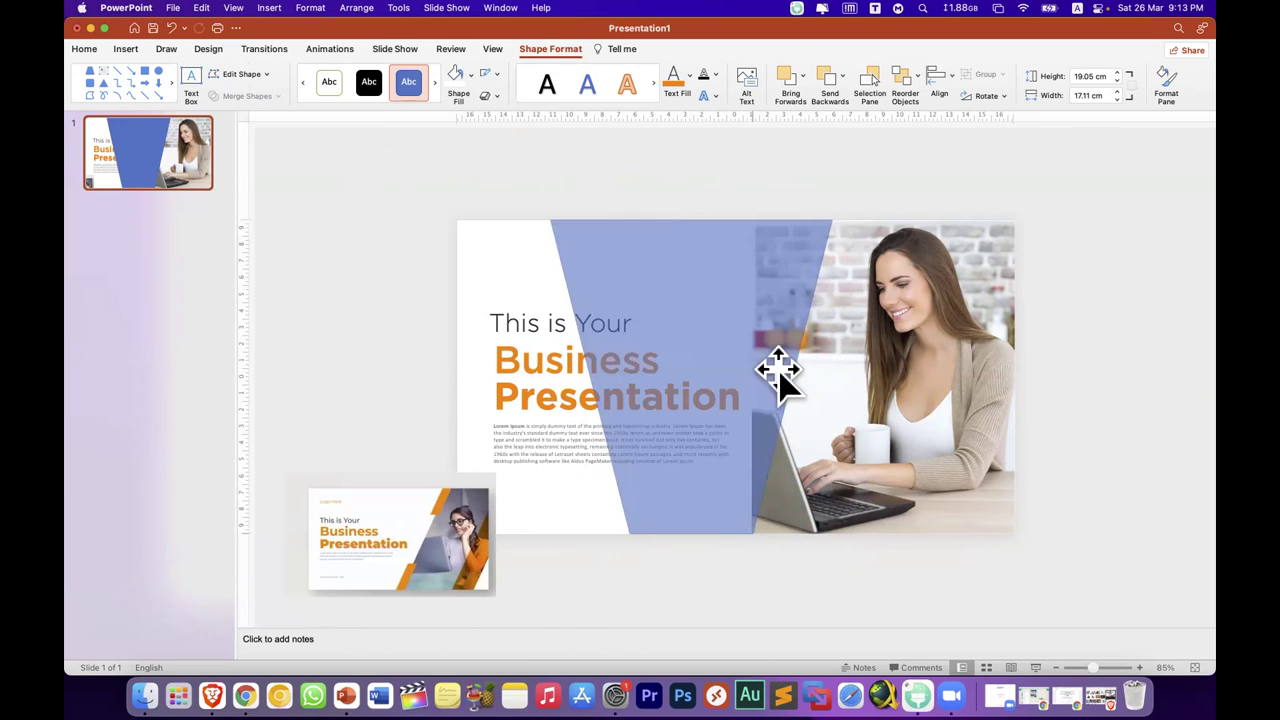
pyautogui.moveTo(830, 215); pyautogui.dragTo(870, 218)
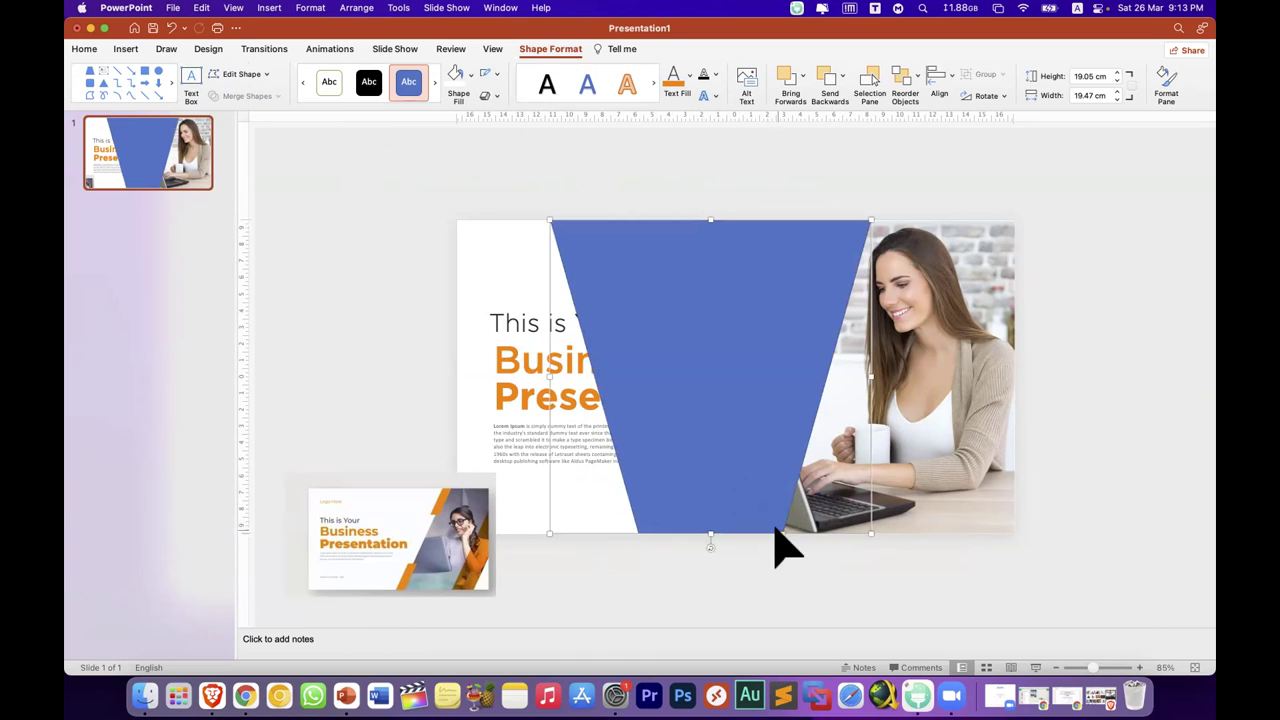
pyautogui.moveTo(777, 533); pyautogui.dragTo(753, 534)
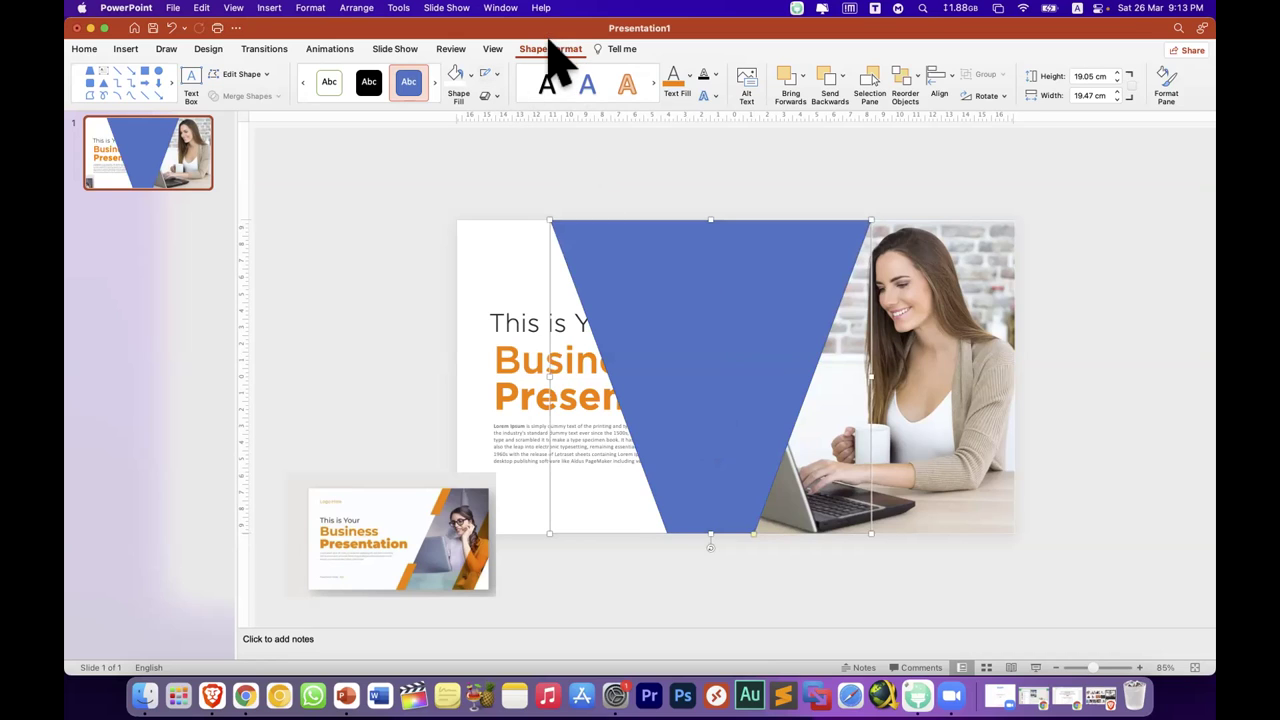
# Step: Make the trapezium white with no outline and send it to the back
pyautogui.click(497, 74)
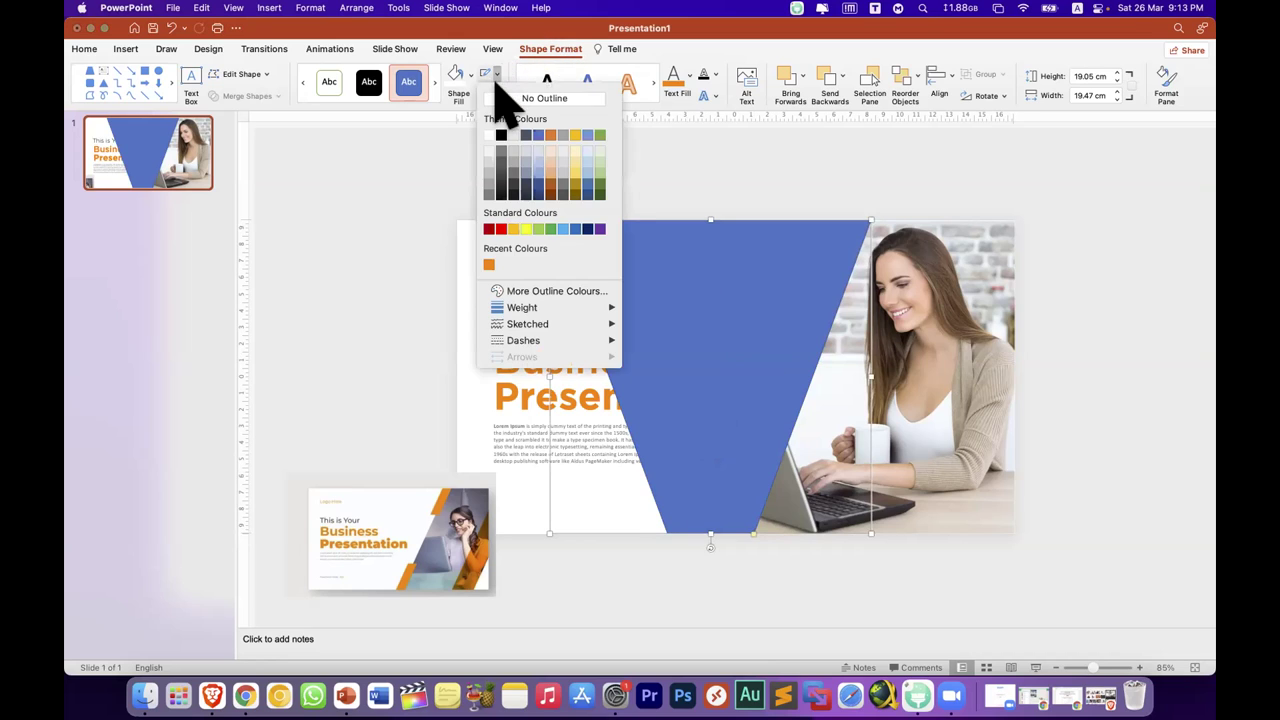
pyautogui.click(500, 97)
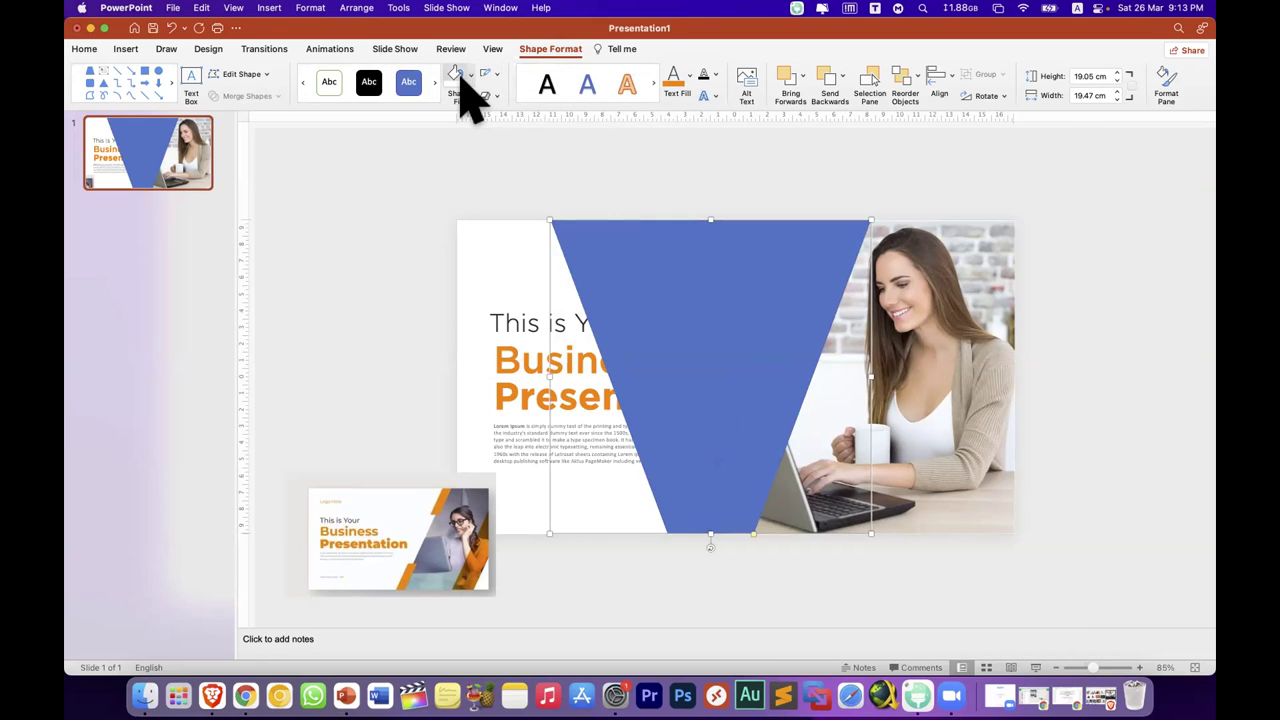
pyautogui.click(455, 75)
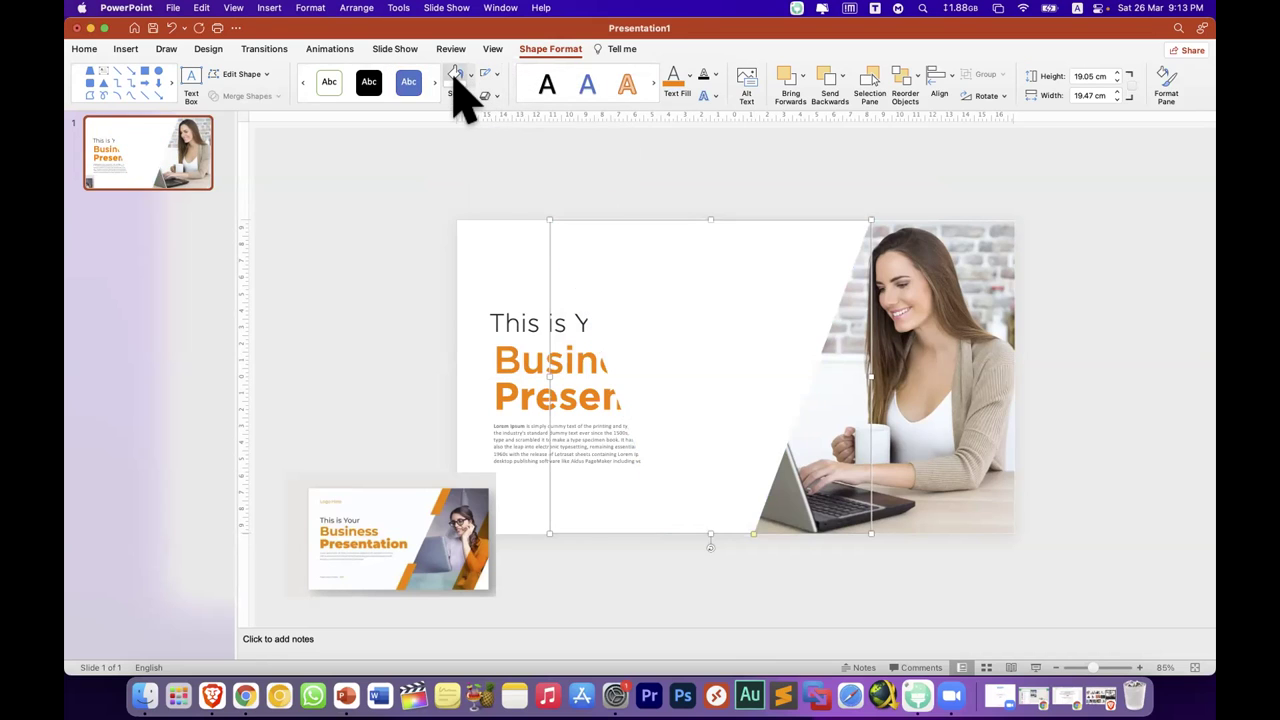
pyautogui.rightClick(708, 340)
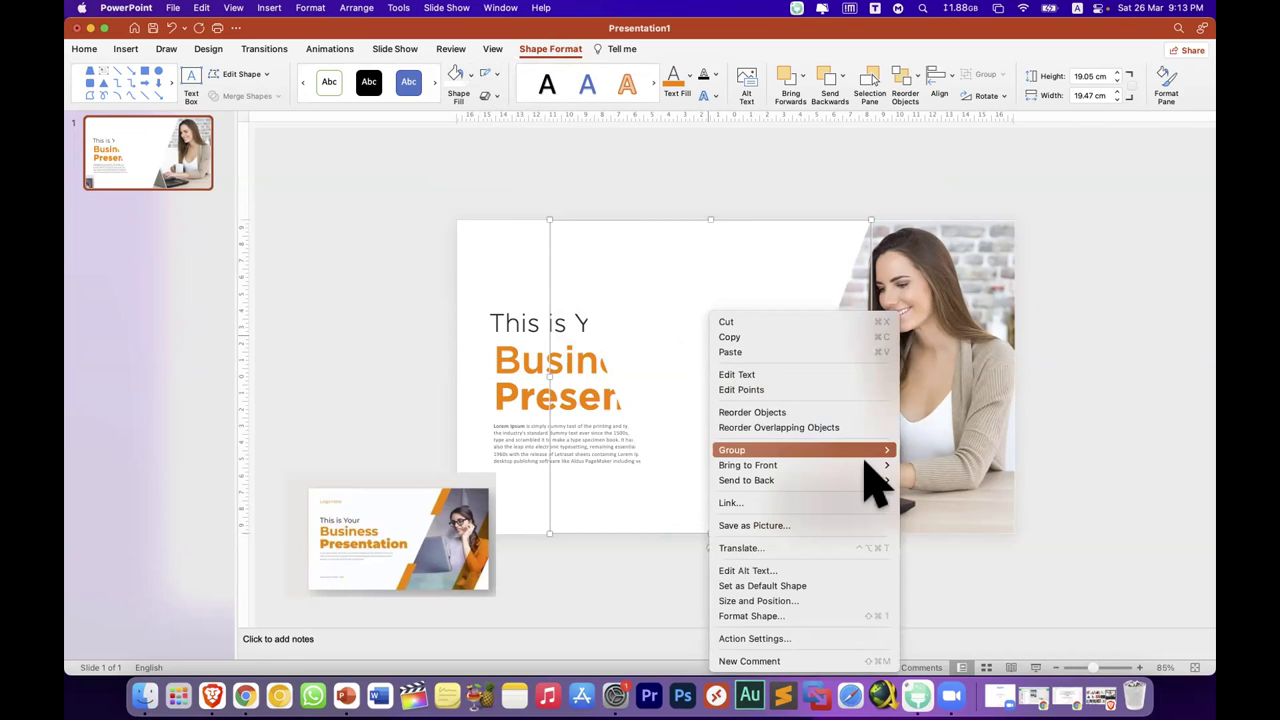
pyautogui.click(906, 480)
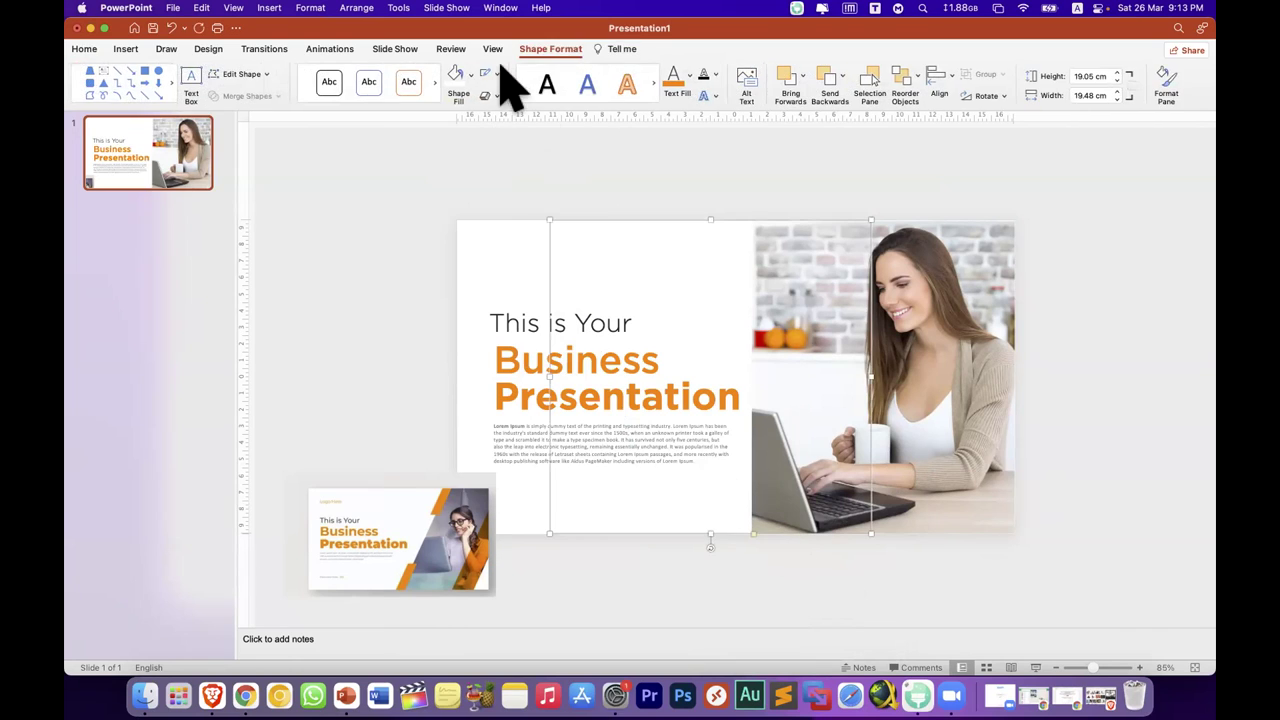
# Step: Give the white shape a black outline, shift it slightly, and adjust the photo's position and width
pyautogui.click(496, 74)
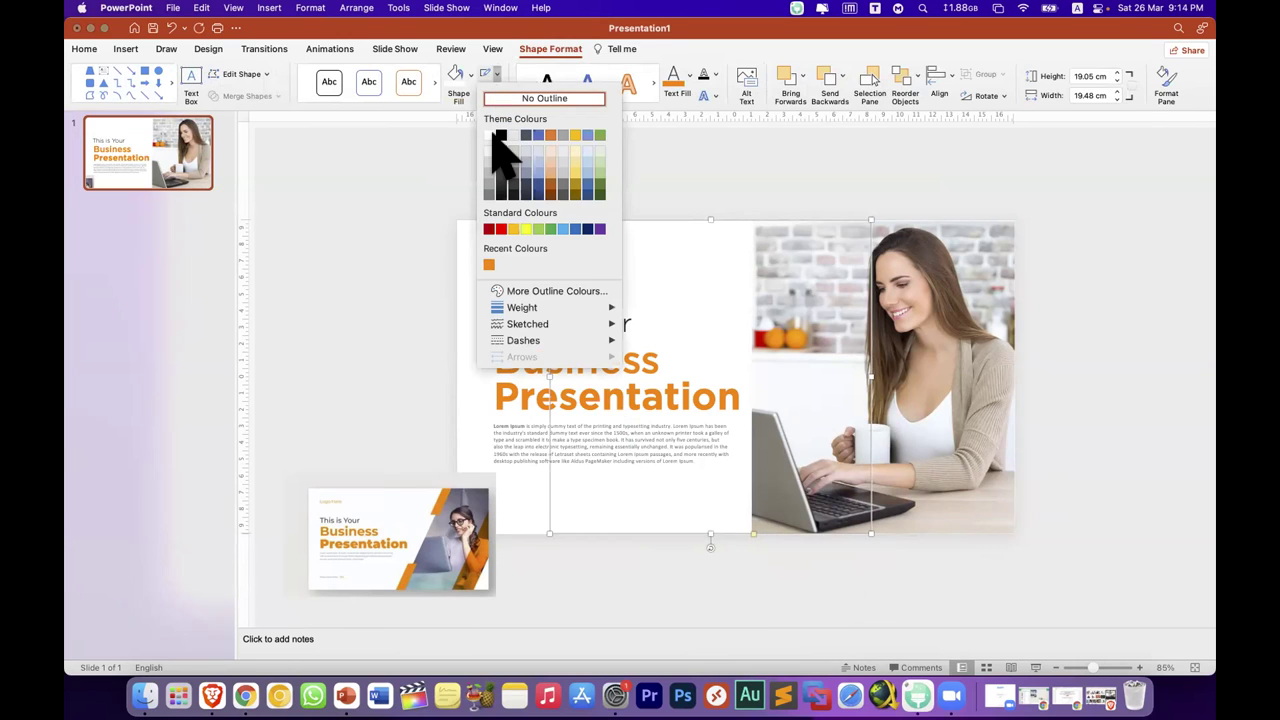
pyautogui.click(497, 135)
pyautogui.click(423, 171)
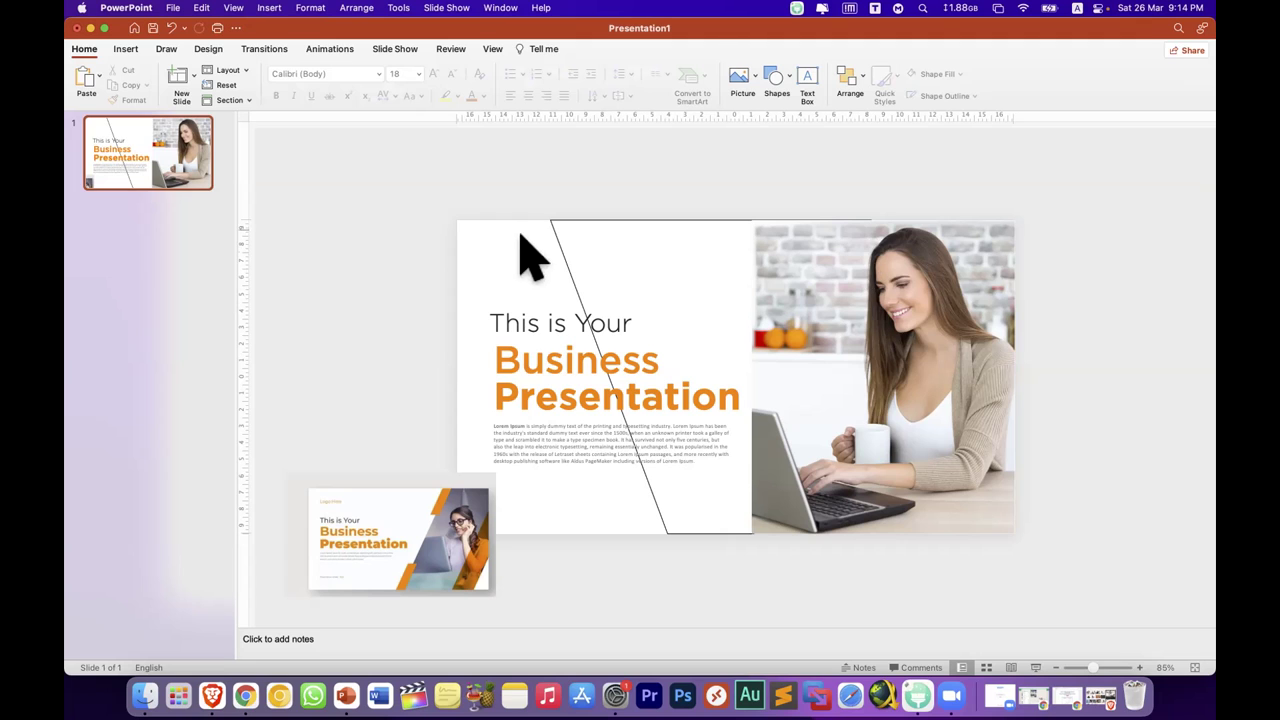
pyautogui.moveTo(560, 206); pyautogui.dragTo(557, 243)
pyautogui.moveTo(943, 363)
pyautogui.mouseDown()
pyautogui.moveTo(980, 482)
pyautogui.moveTo(929, 352)
pyautogui.mouseUp()
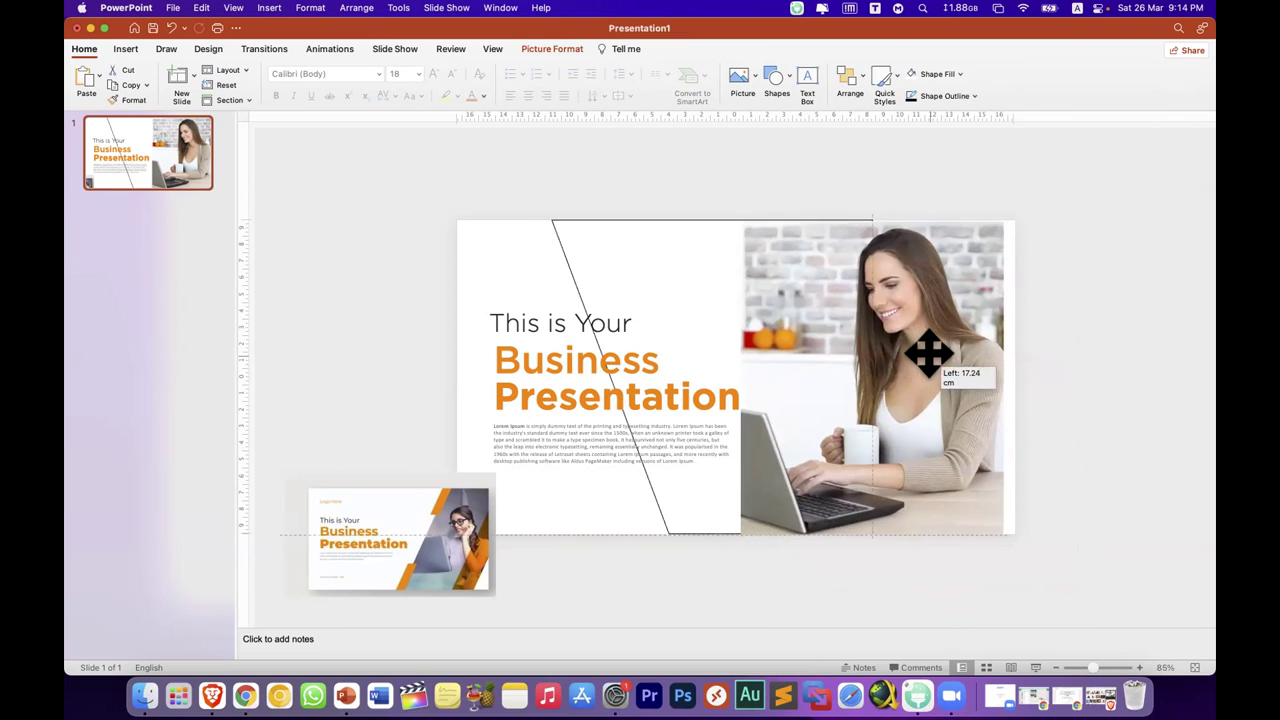
pyautogui.moveTo(929, 352); pyautogui.dragTo(941, 353)
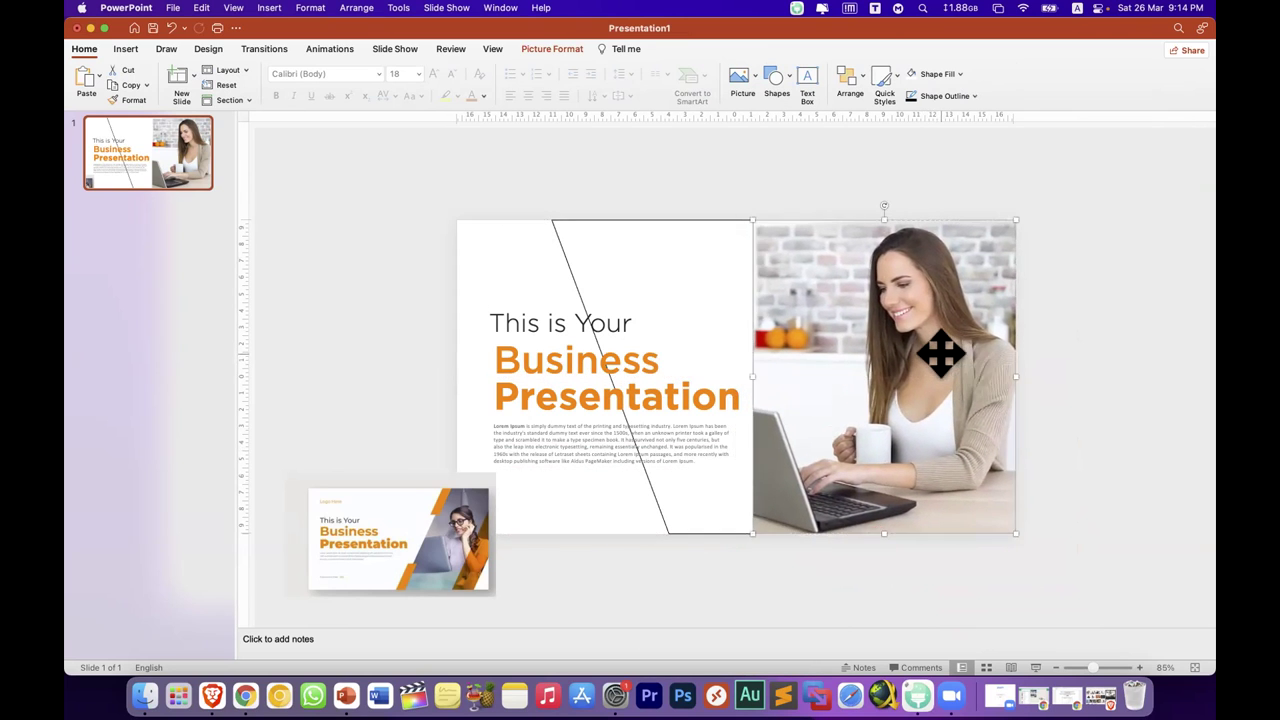
pyautogui.moveTo(1016, 376); pyautogui.dragTo(1014, 373)
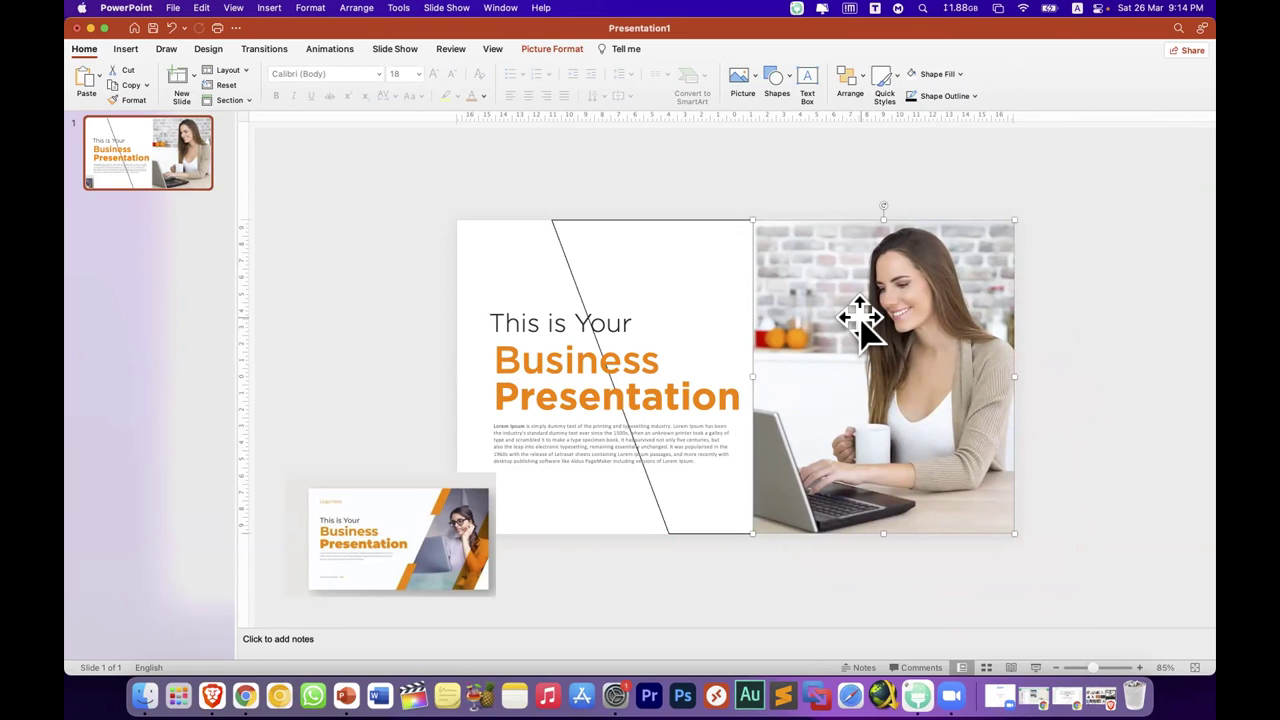
# Step: Send the photo behind the white trapezium and remove the trapezium's outline
pyautogui.rightClick(860, 313)
pyautogui.moveTo(990, 469)
pyautogui.click(1078, 470)
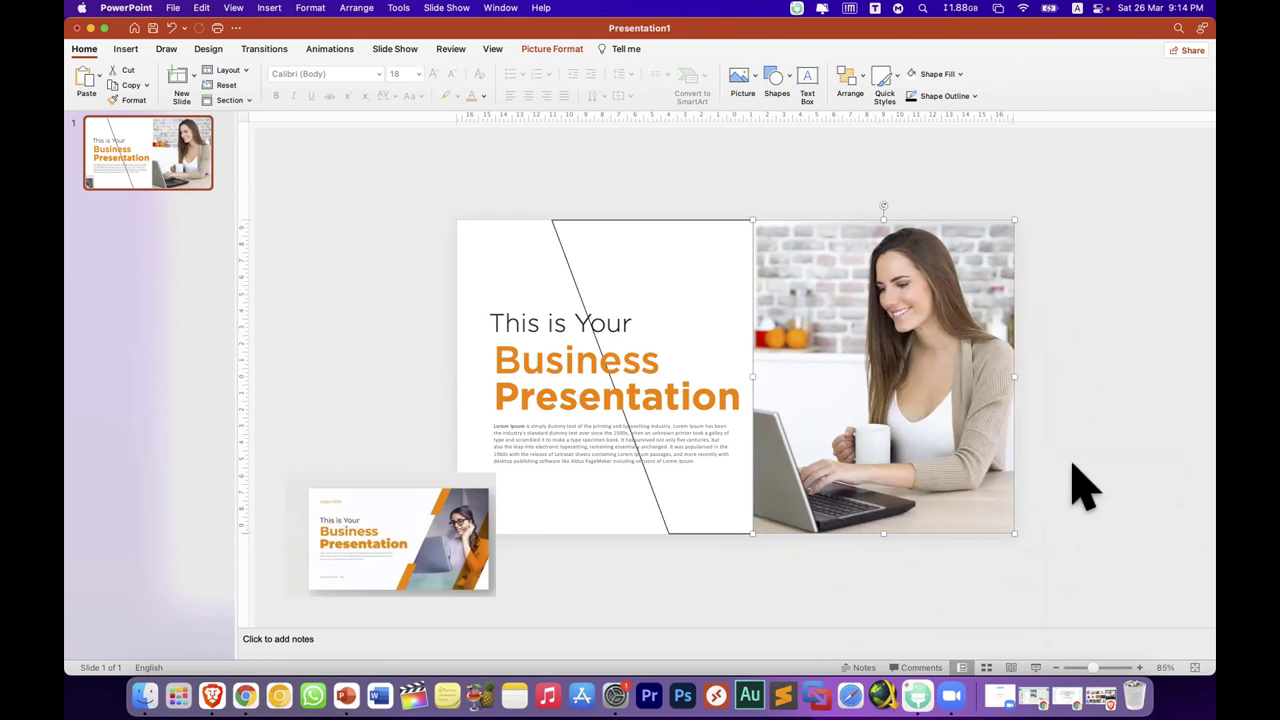
pyautogui.click(790, 255)
pyautogui.click(394, 214)
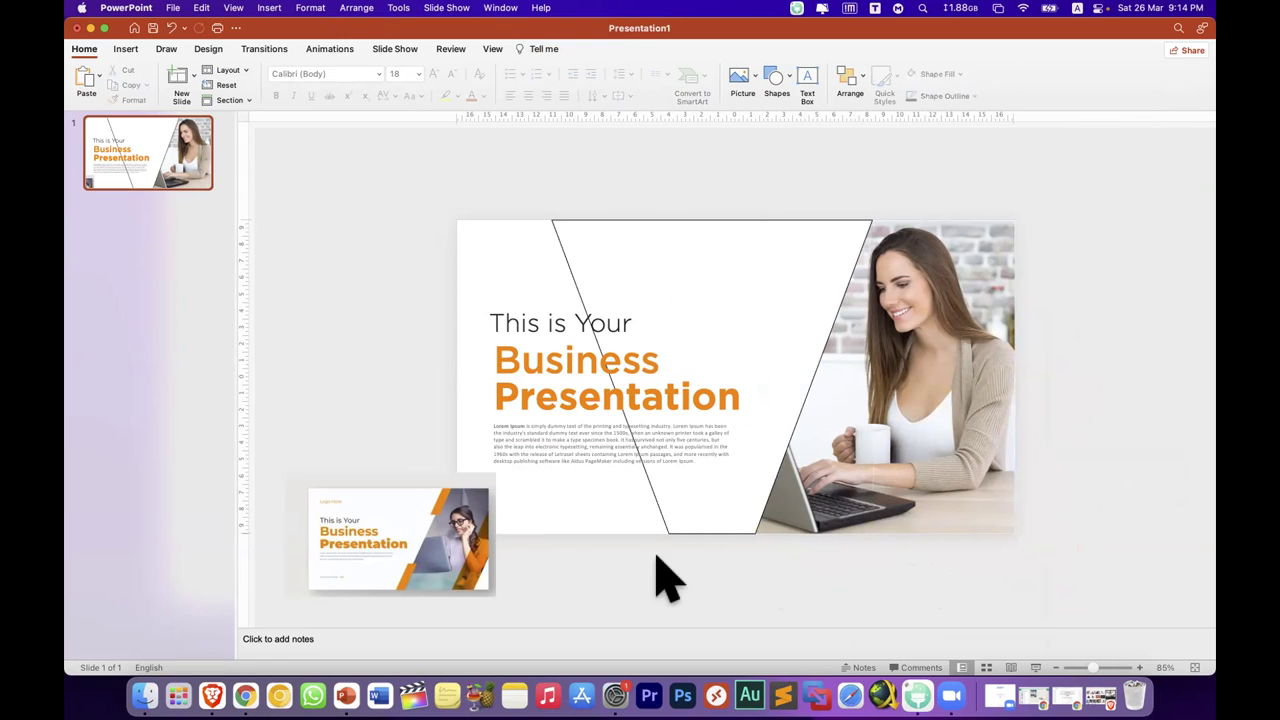
pyautogui.click(683, 249)
pyautogui.click(556, 46)
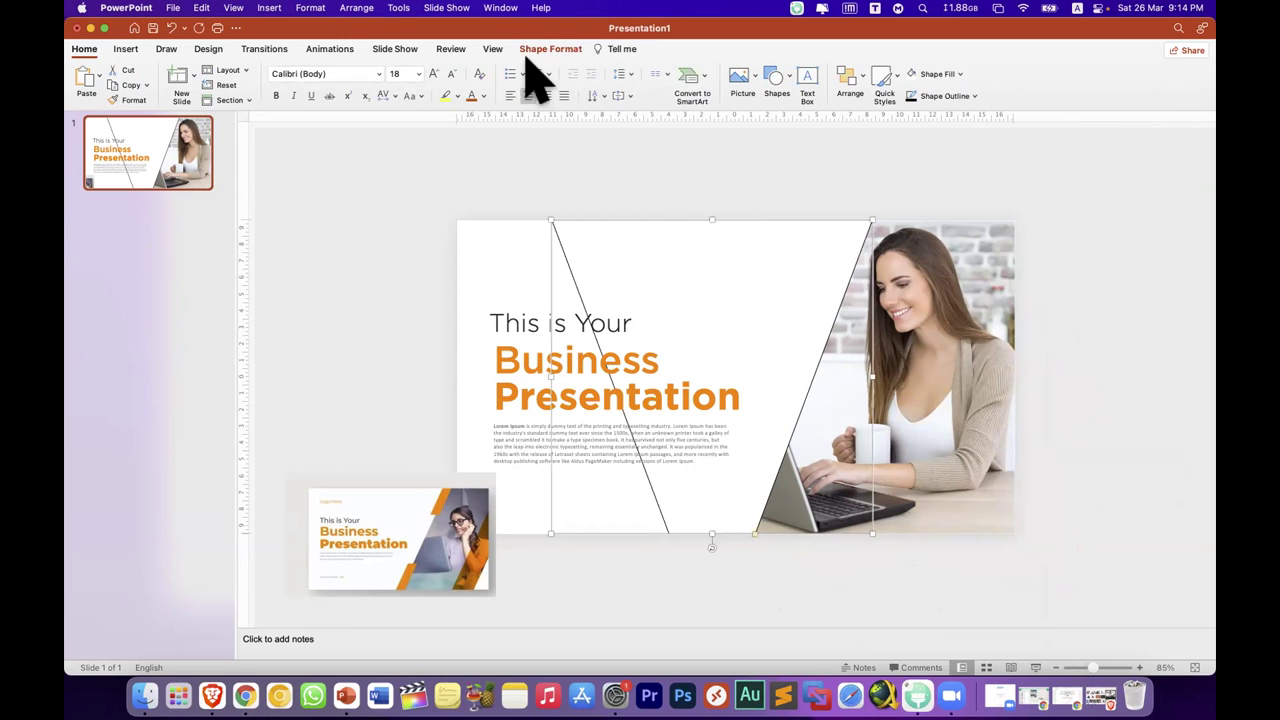
pyautogui.click(494, 77)
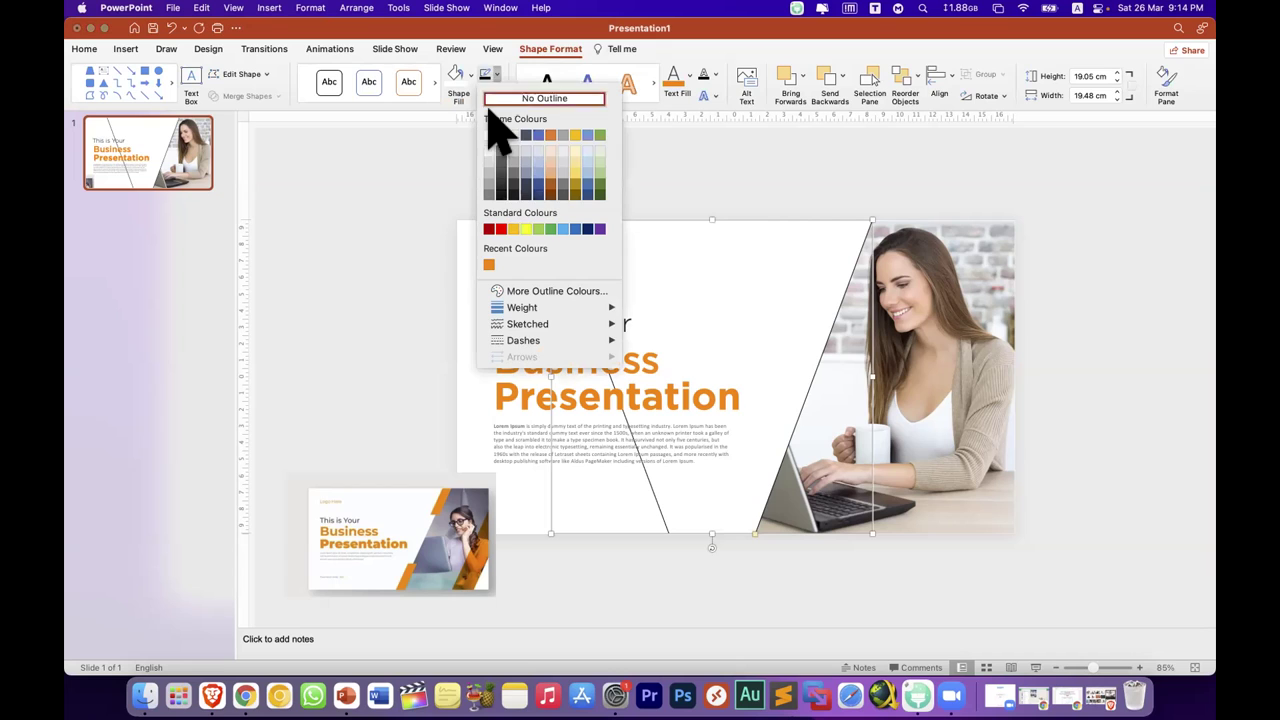
pyautogui.click(524, 97)
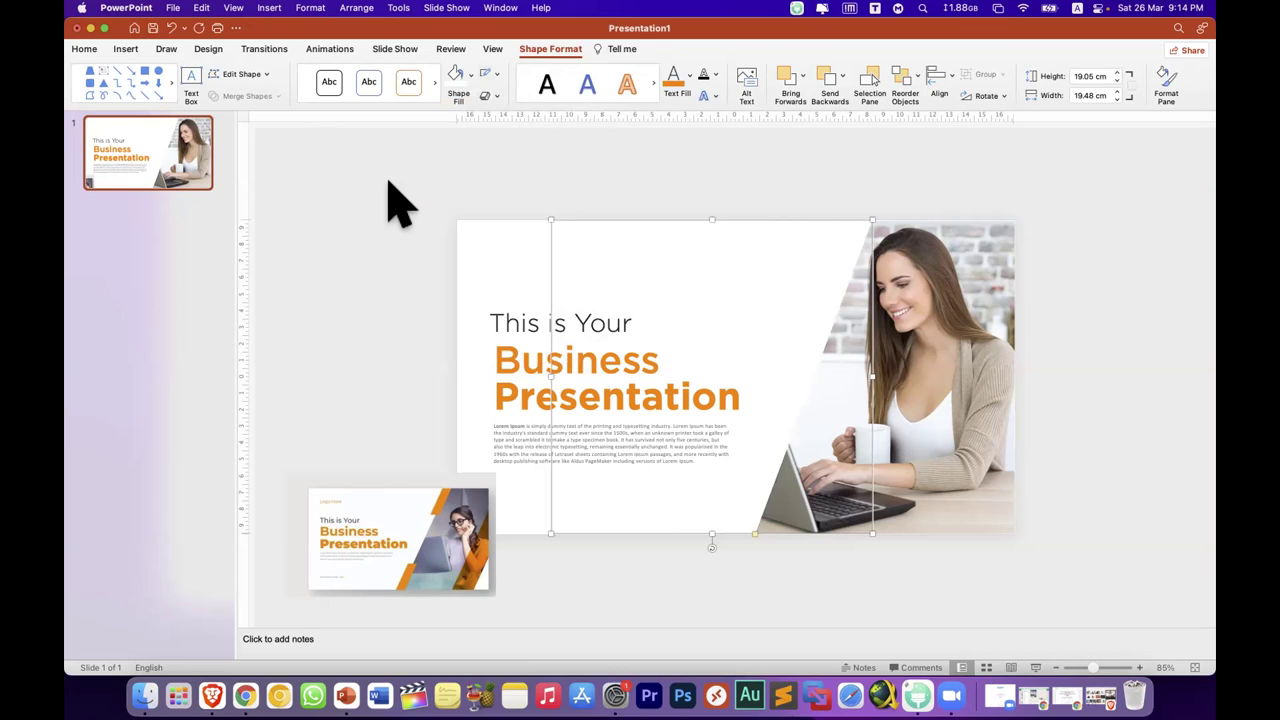
pyautogui.click(389, 181)
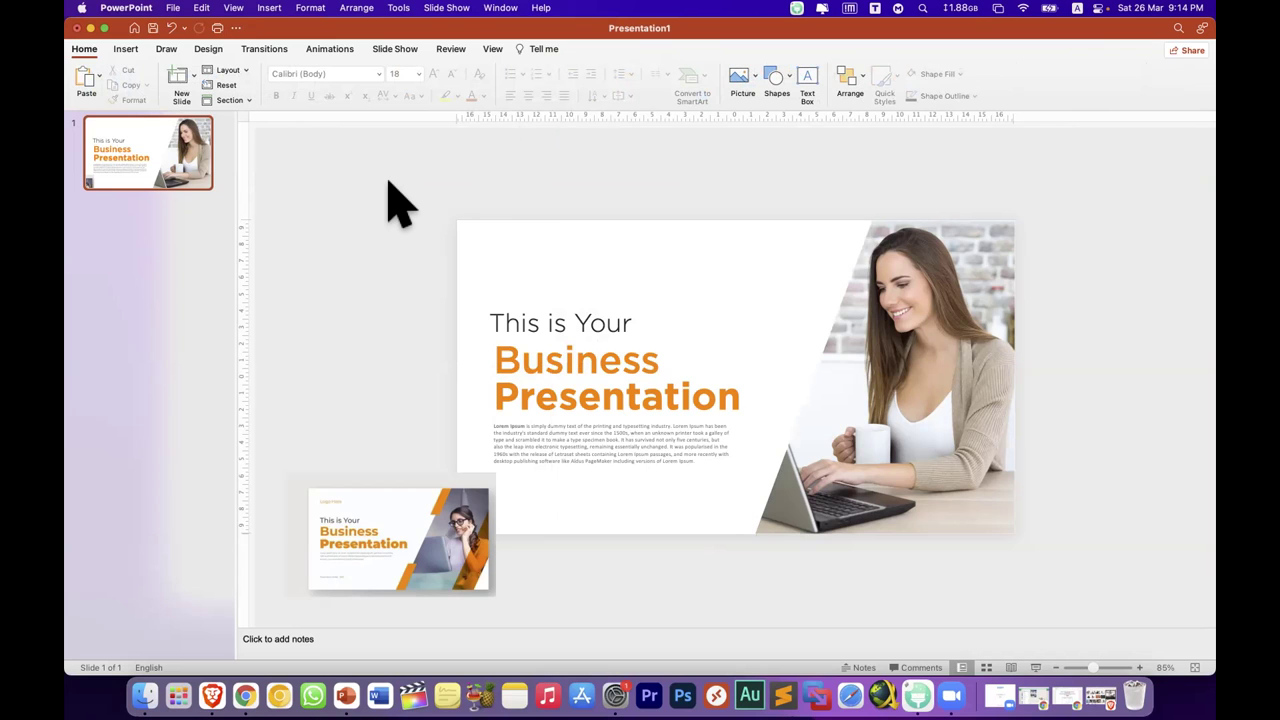
# Step: Move the floating reference thumbnail up-left and enlarge it
pyautogui.click(471, 557)
pyautogui.moveTo(471, 557)
pyautogui.mouseDown()
pyautogui.moveTo(374, 287)
pyautogui.moveTo(584, 428)
pyautogui.mouseUp()
pyautogui.moveTo(371, 297)
pyautogui.mouseDown()
pyautogui.moveTo(285, 262)
pyautogui.moveTo(300, 271)
pyautogui.mouseUp()
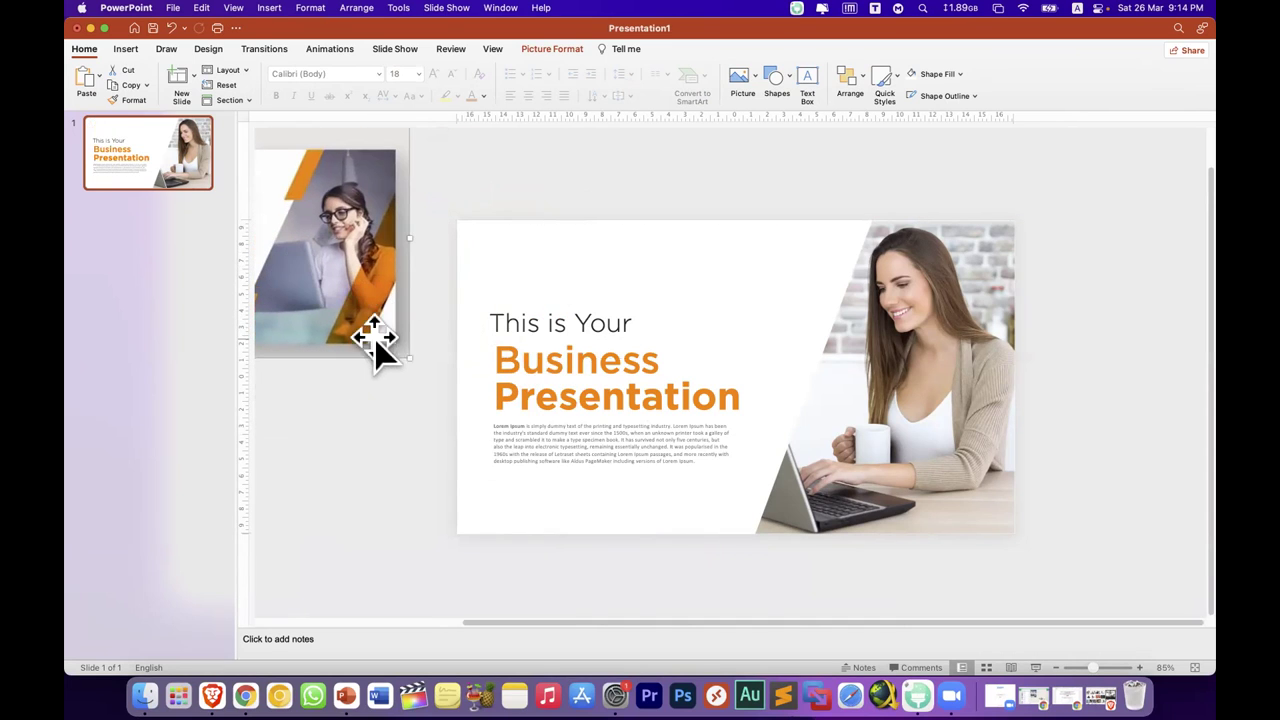
# Step: Draw a small parallelogram over the photo's bottom-right corner, sized to about 7.68 × 2.91 cm
pyautogui.click(112, 48)
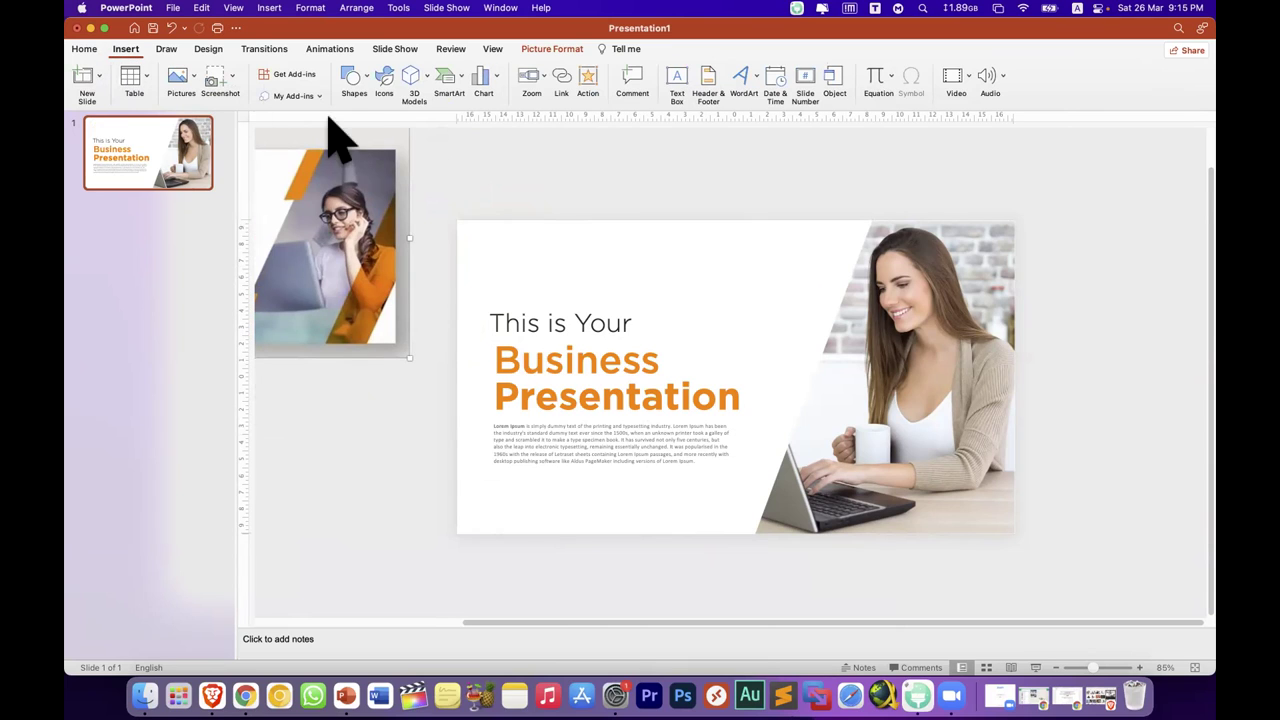
pyautogui.click(352, 85)
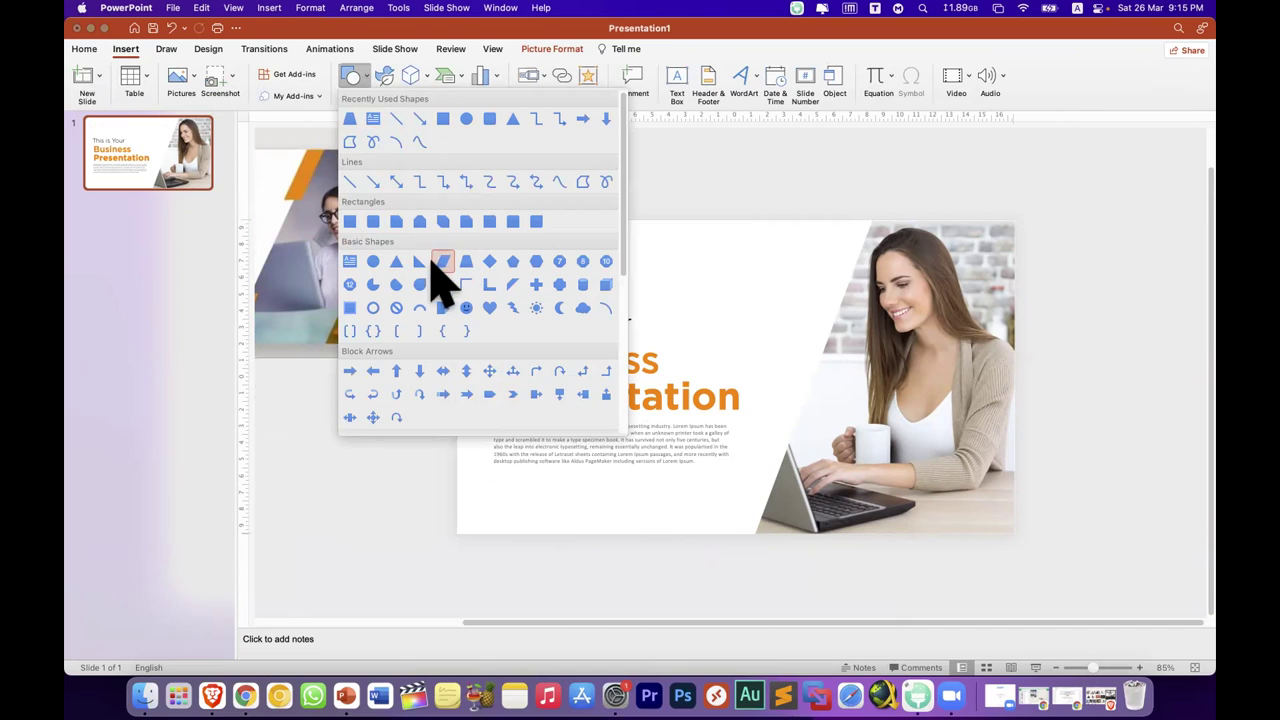
pyautogui.click(443, 261)
pyautogui.moveTo(966, 445)
pyautogui.mouseDown()
pyautogui.moveTo(940, 541)
pyautogui.moveTo(941, 505)
pyautogui.mouseUp()
pyautogui.moveTo(940, 432)
pyautogui.mouseDown()
pyautogui.moveTo(1010, 447)
pyautogui.moveTo(1023, 466)
pyautogui.mouseUp()
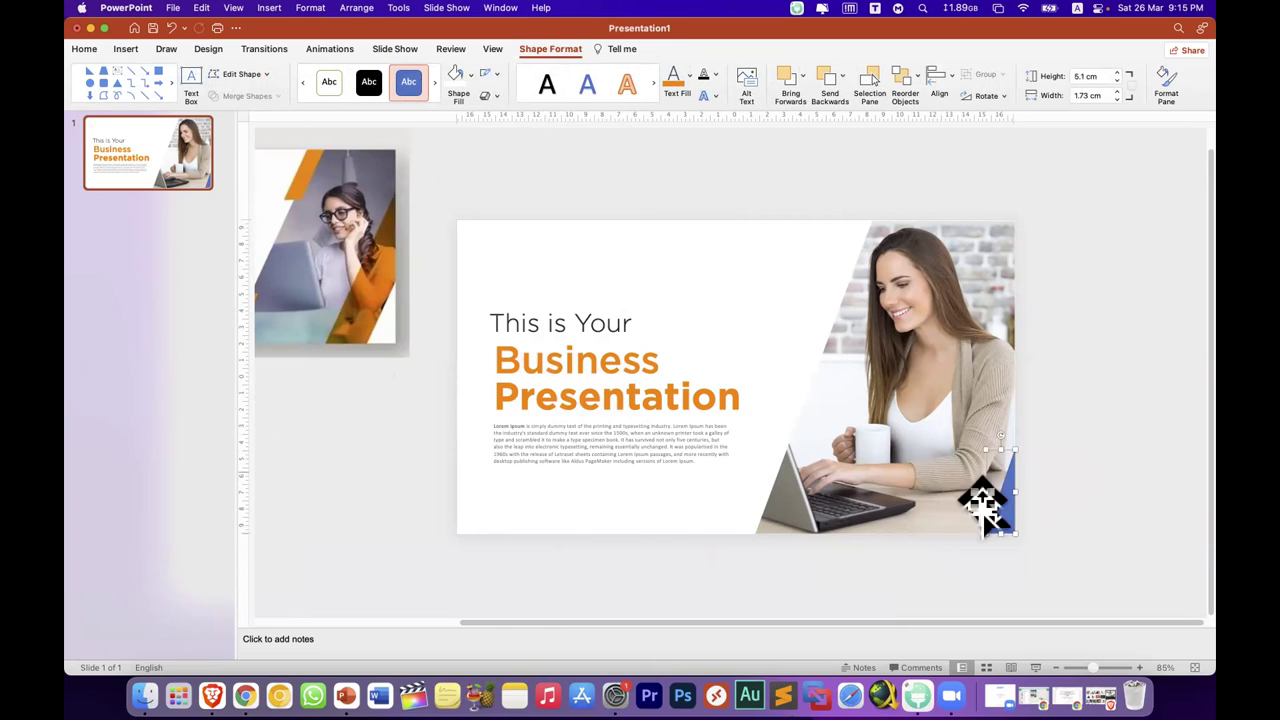
pyautogui.moveTo(970, 533); pyautogui.dragTo(965, 532)
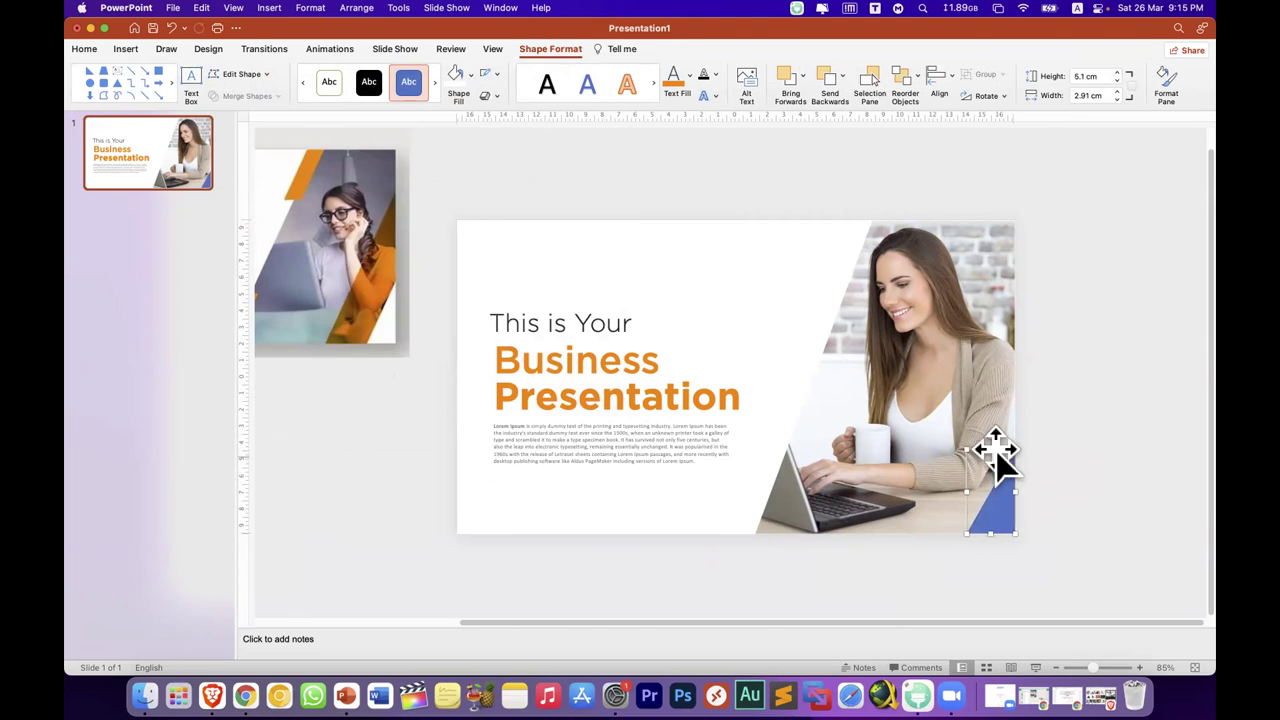
pyautogui.moveTo(990, 455)
pyautogui.mouseDown()
pyautogui.moveTo(1006, 457)
pyautogui.moveTo(1013, 404)
pyautogui.mouseUp()
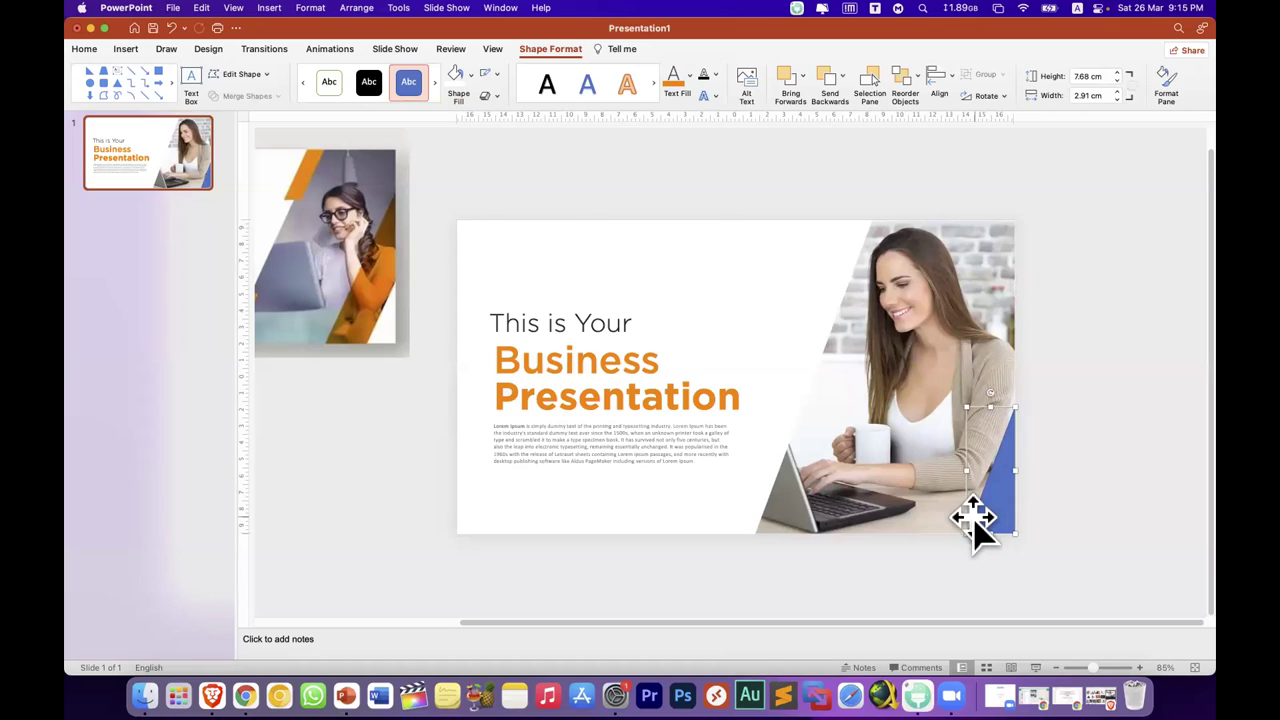
# Step: Give the small triangle no outline and a white fill
pyautogui.click(496, 75)
pyautogui.click(491, 102)
pyautogui.click(470, 74)
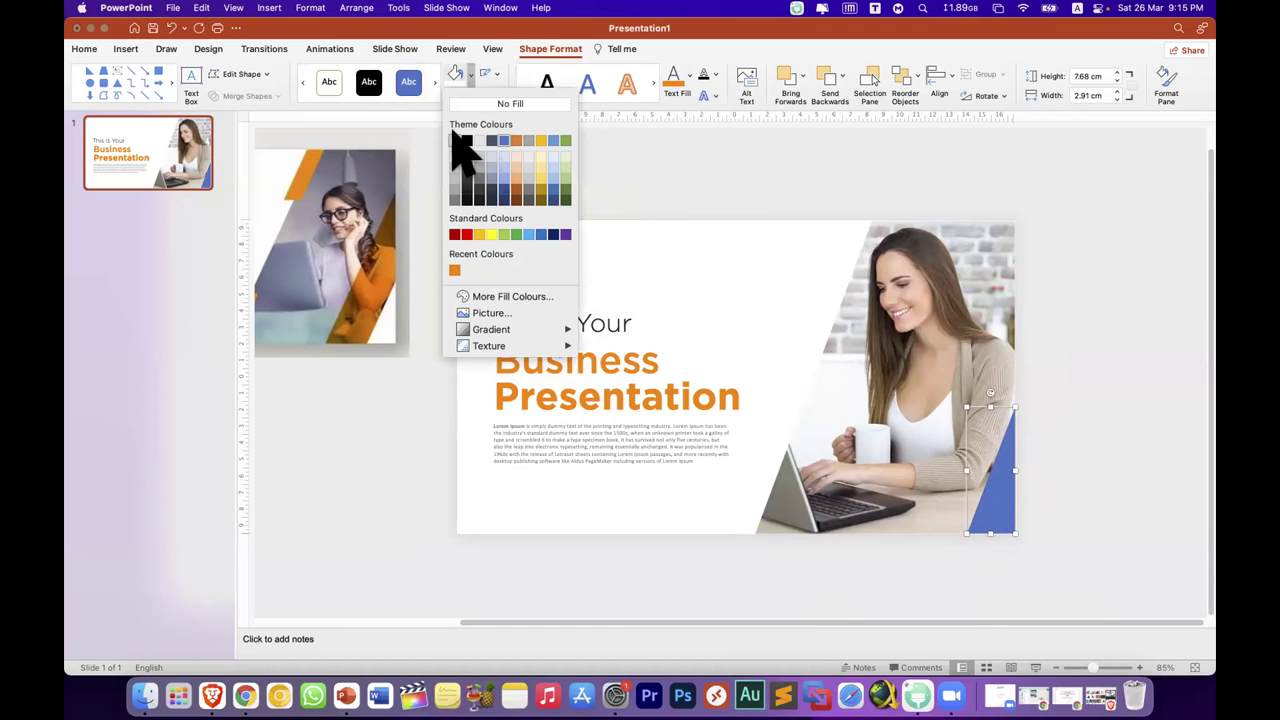
pyautogui.click(456, 141)
pyautogui.click(1092, 368)
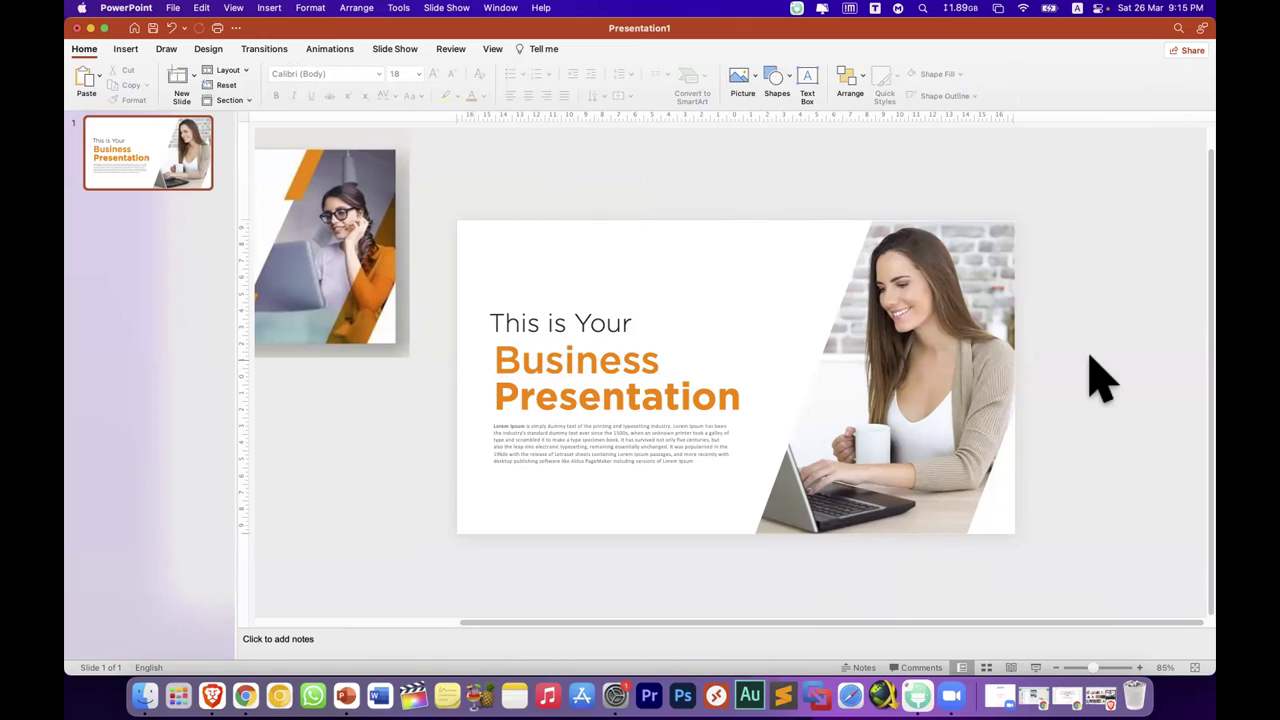
# Step: Move the reference picture aside and draw a tall narrow blue rectangle onto the photo
pyautogui.moveTo(337, 294); pyautogui.dragTo(386, 294)
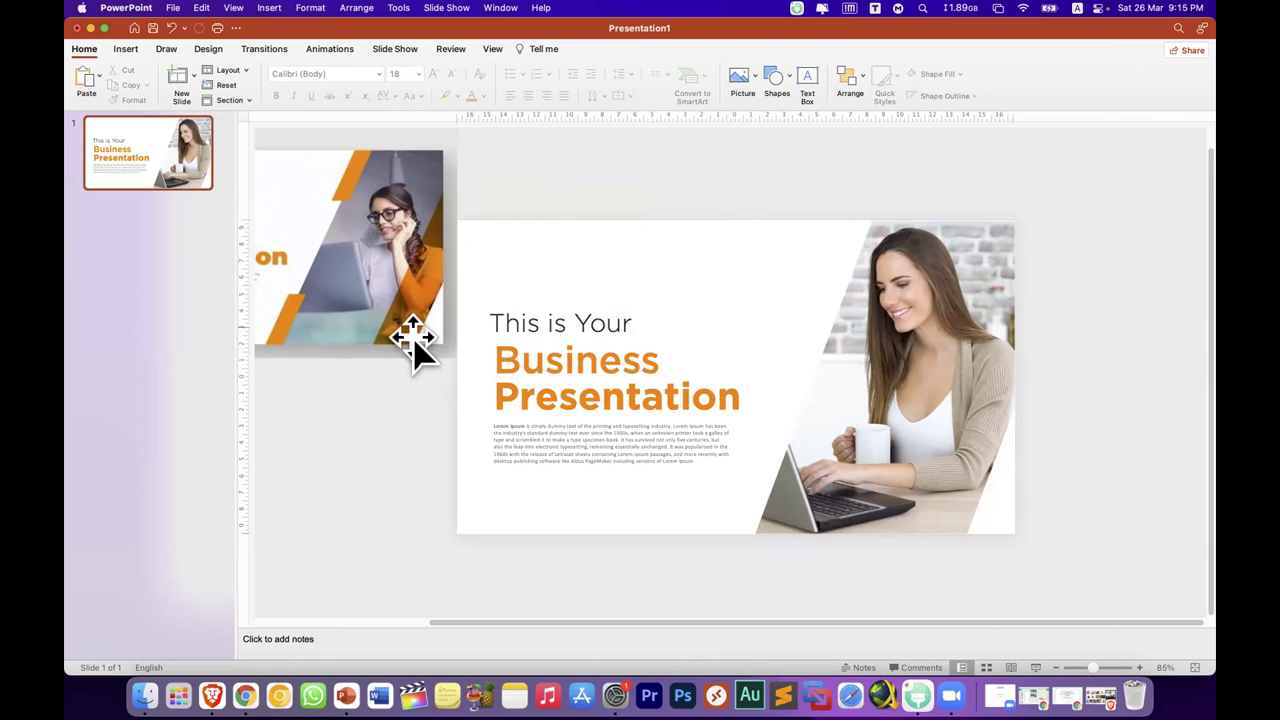
pyautogui.click(126, 50)
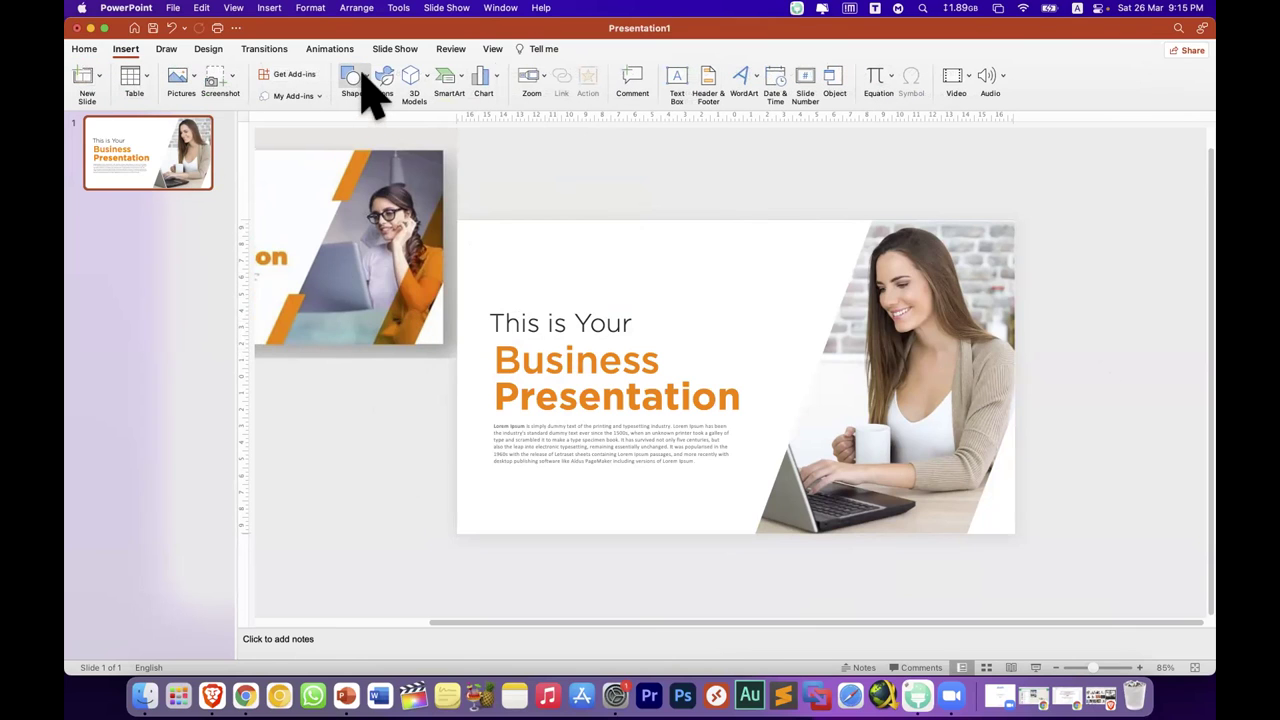
pyautogui.click(370, 95)
pyautogui.click(460, 120)
pyautogui.moveTo(758, 291); pyautogui.dragTo(805, 566)
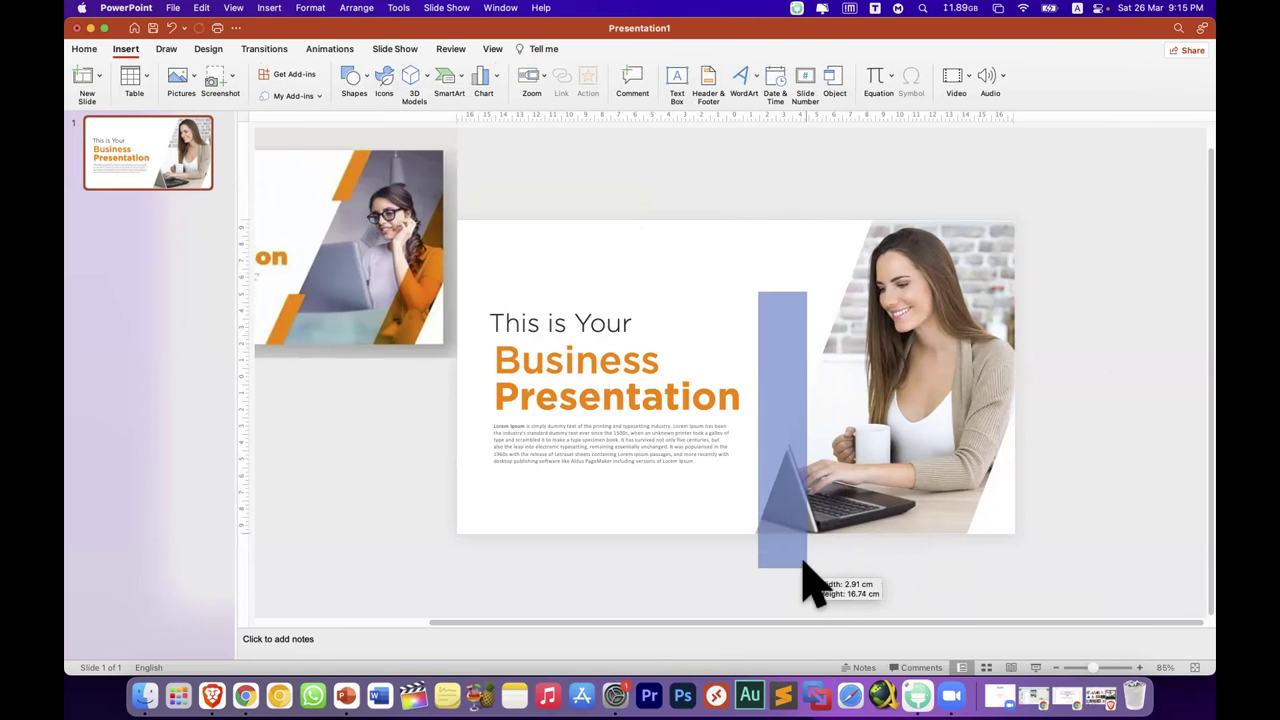
pyautogui.moveTo(794, 477); pyautogui.dragTo(943, 428)
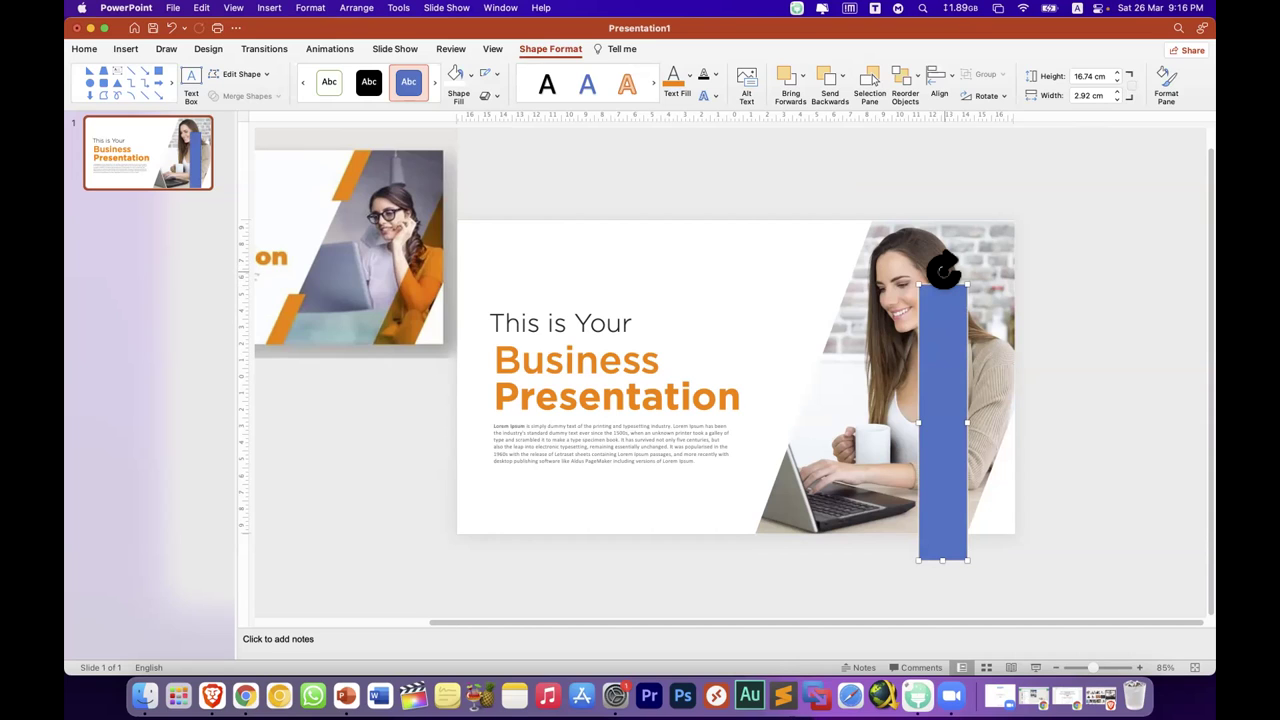
# Step: Tilt the blue bar about 17° and place it along the photo's right edge
pyautogui.moveTo(951, 270); pyautogui.dragTo(1003, 268)
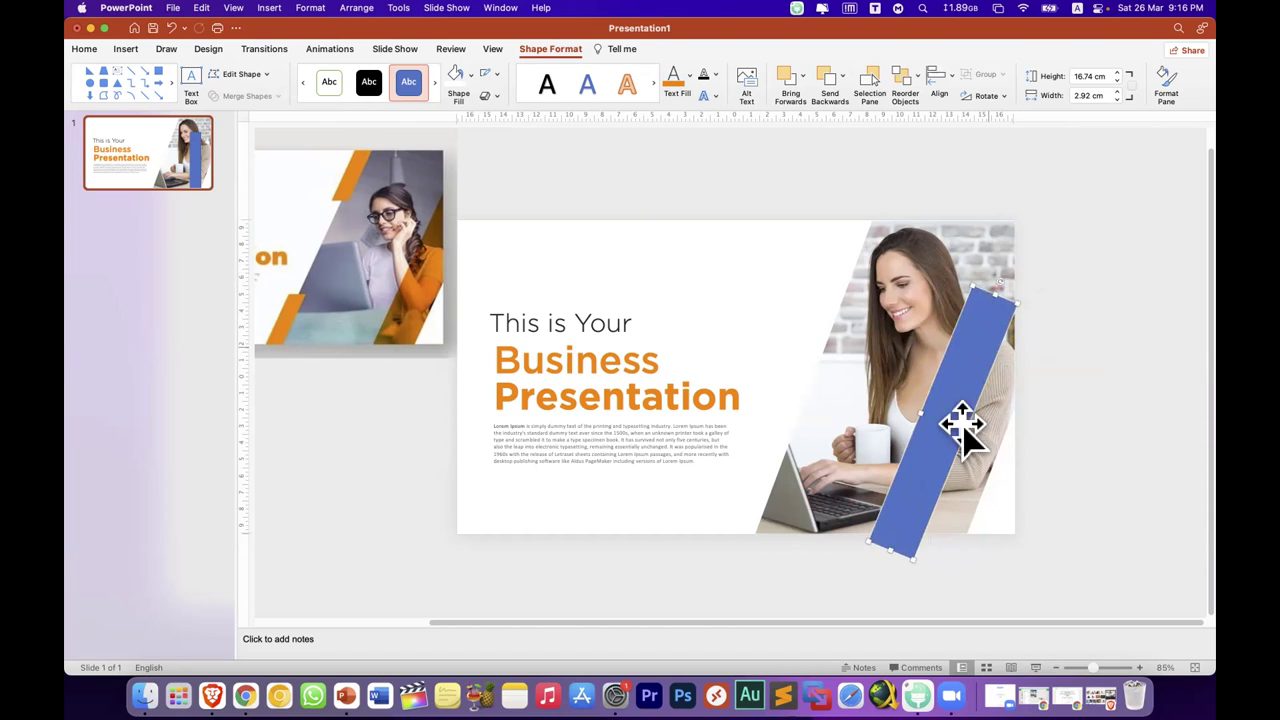
pyautogui.moveTo(964, 425); pyautogui.dragTo(988, 450)
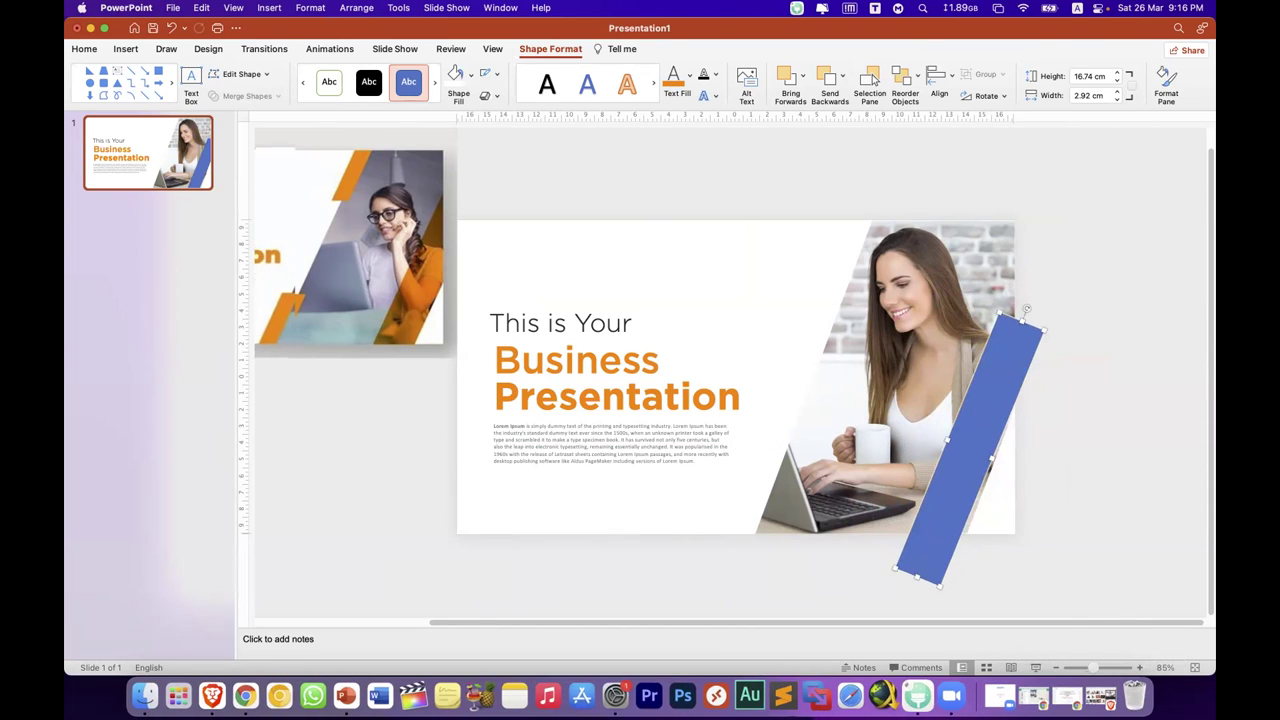
pyautogui.scroll(5, 1040, 380)
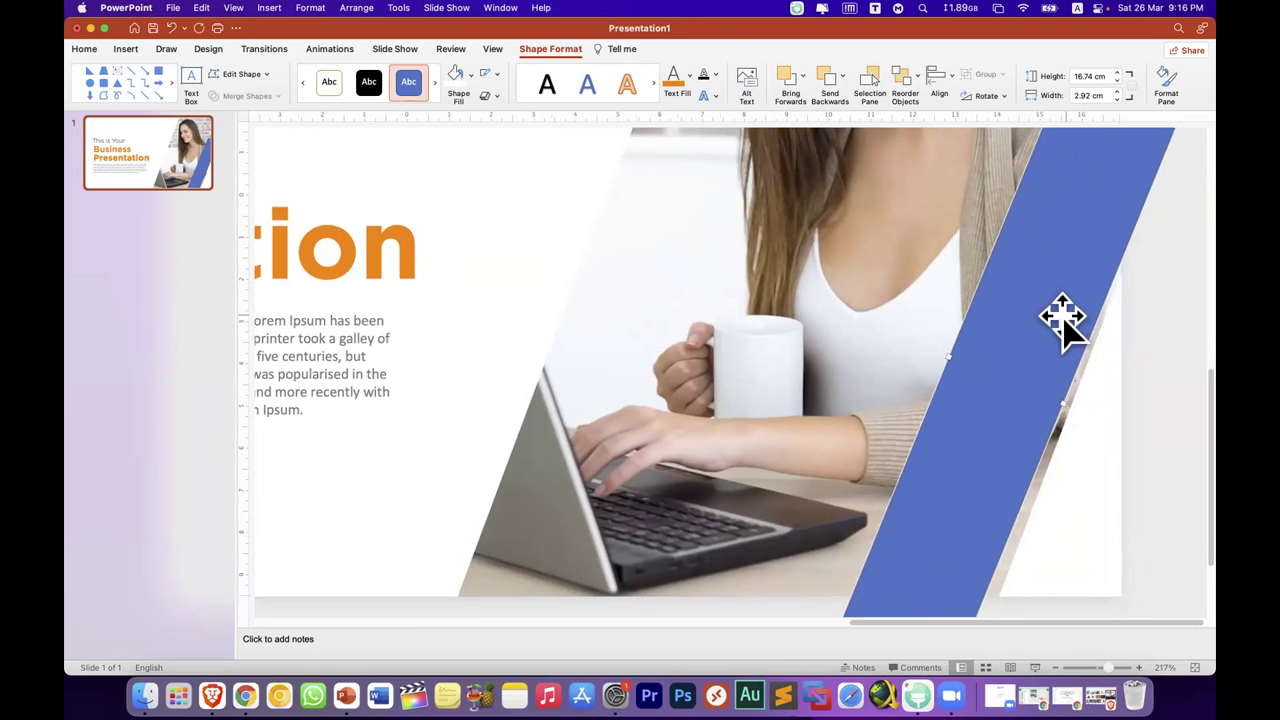
pyautogui.scroll(5, 1063, 330)
pyautogui.scroll(-4, 1089, 380)
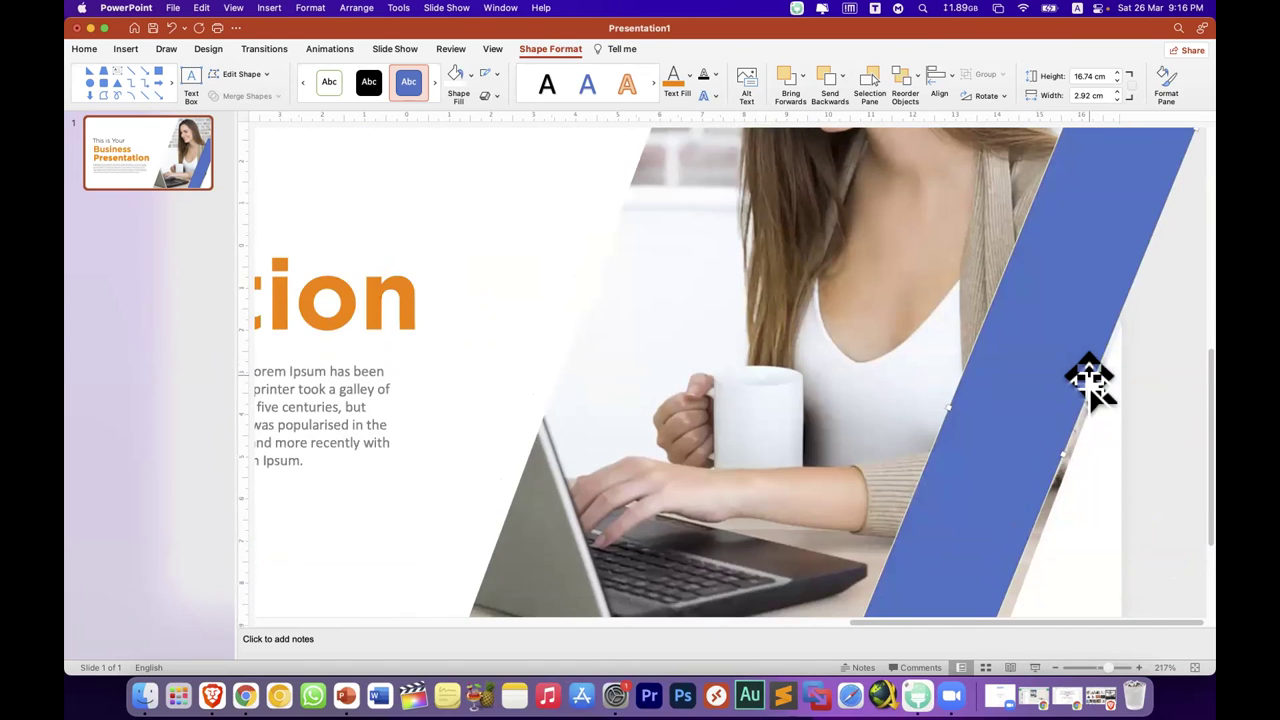
pyautogui.scroll(3, 1129, 263)
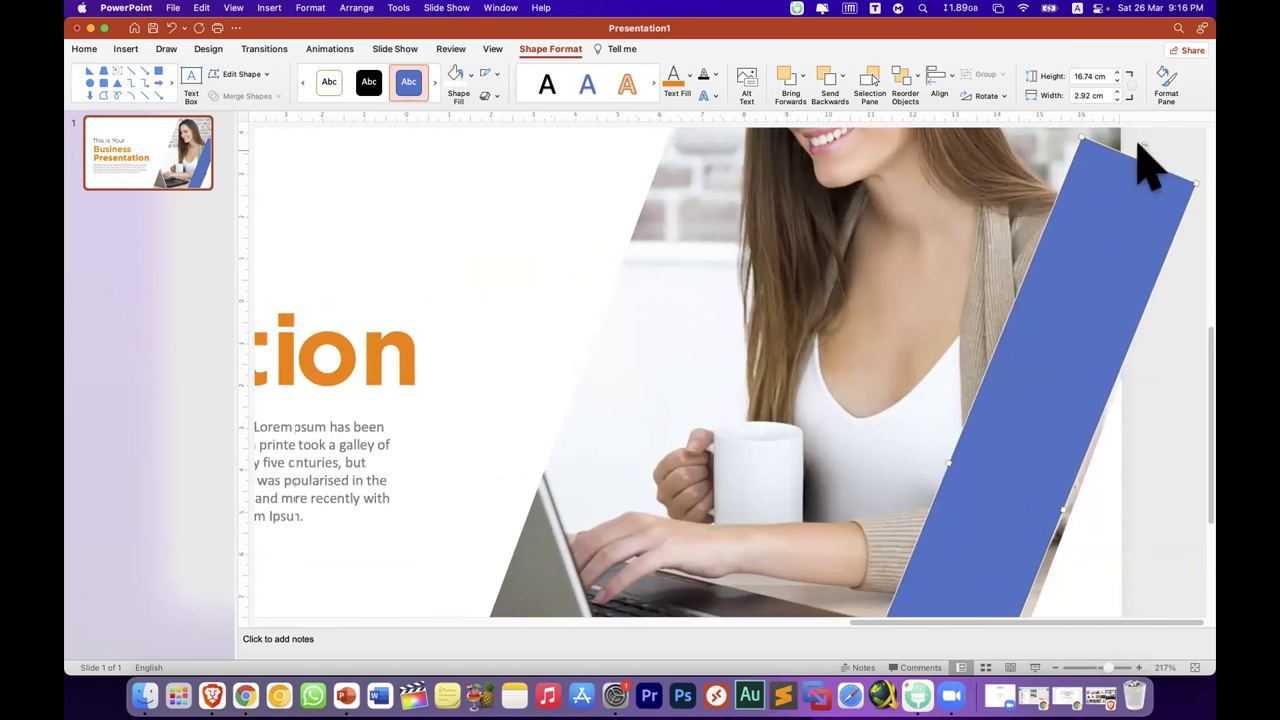
pyautogui.hscroll(-2, 1143, 166)
pyautogui.moveTo(1057, 400); pyautogui.dragTo(1070, 396)
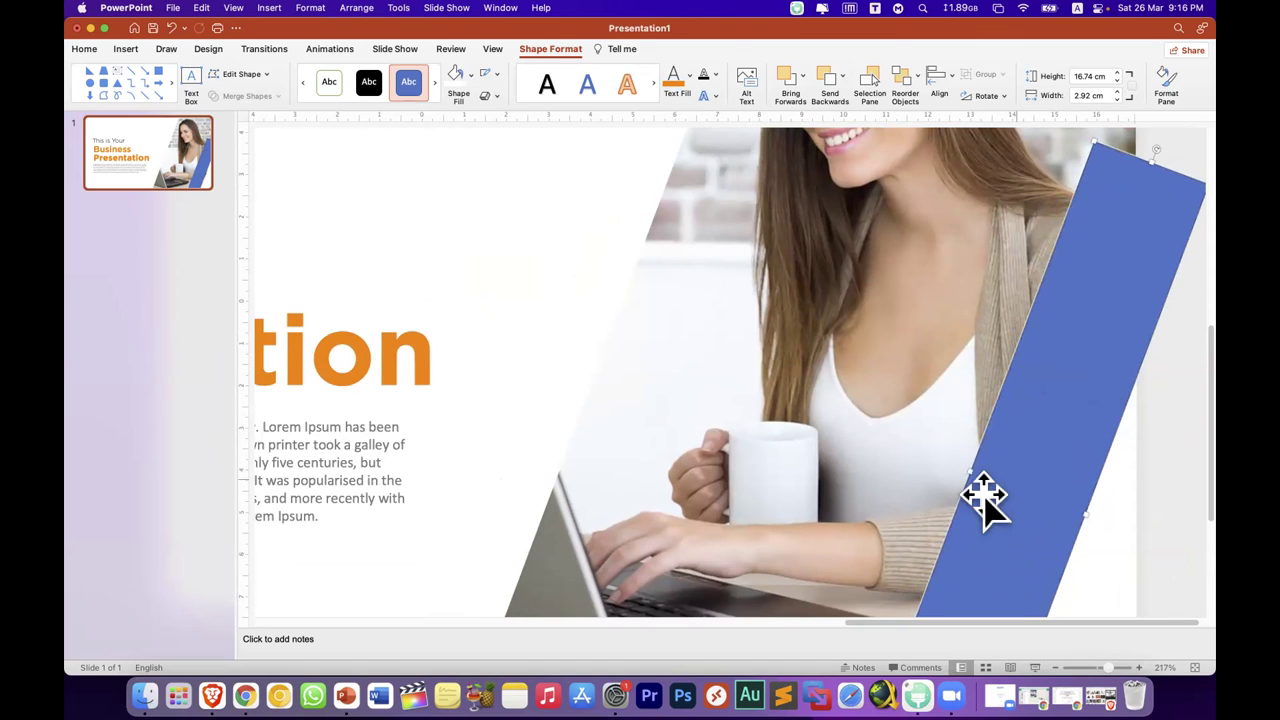
# Step: Narrow the blue band and lengthen it past the slide's bottom edge, then zoom out
pyautogui.moveTo(977, 475); pyautogui.dragTo(1002, 485)
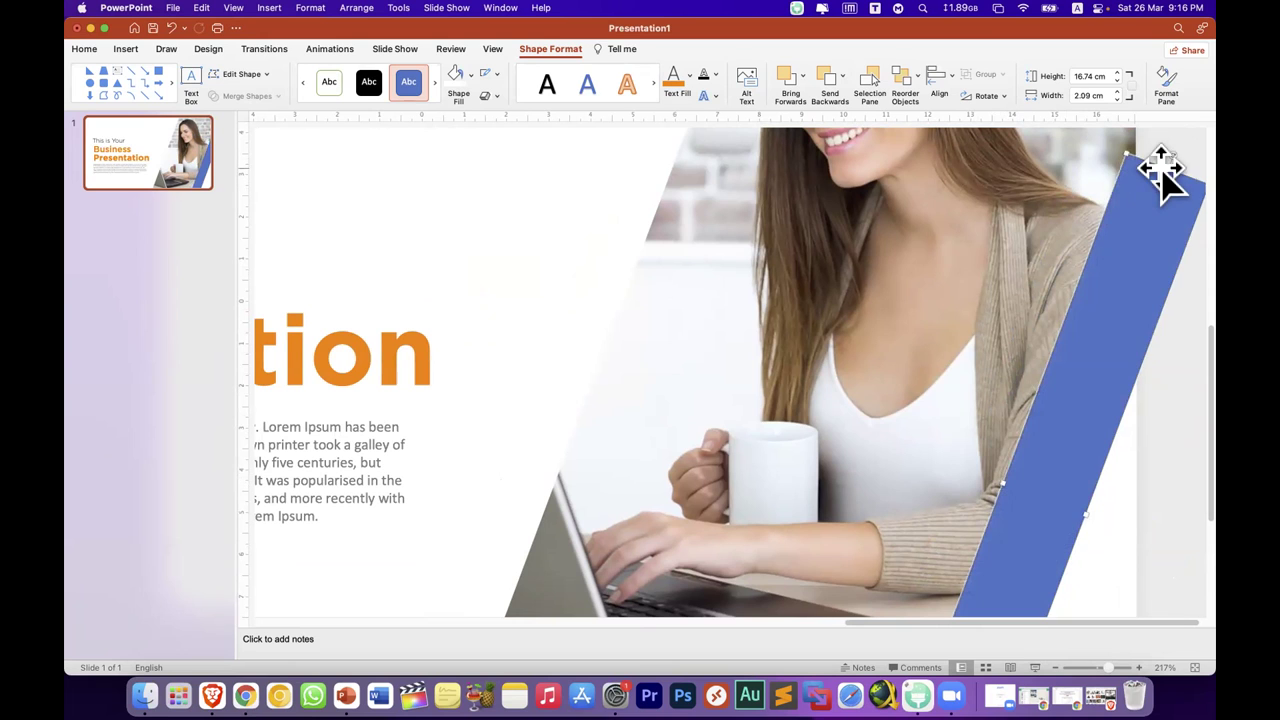
pyautogui.moveTo(1165, 170)
pyautogui.mouseDown()
pyautogui.moveTo(1185, 155)
pyautogui.moveTo(1181, 131)
pyautogui.mouseUp()
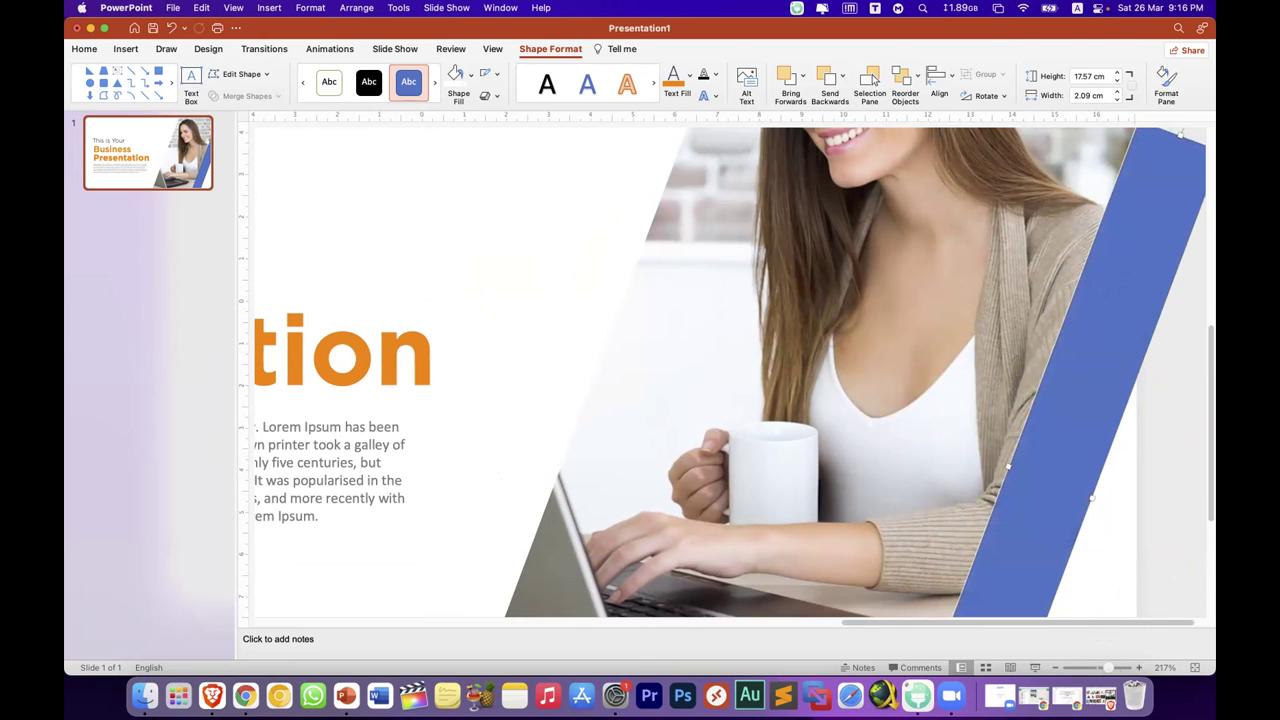
pyautogui.scroll(-5, 1090, 400)
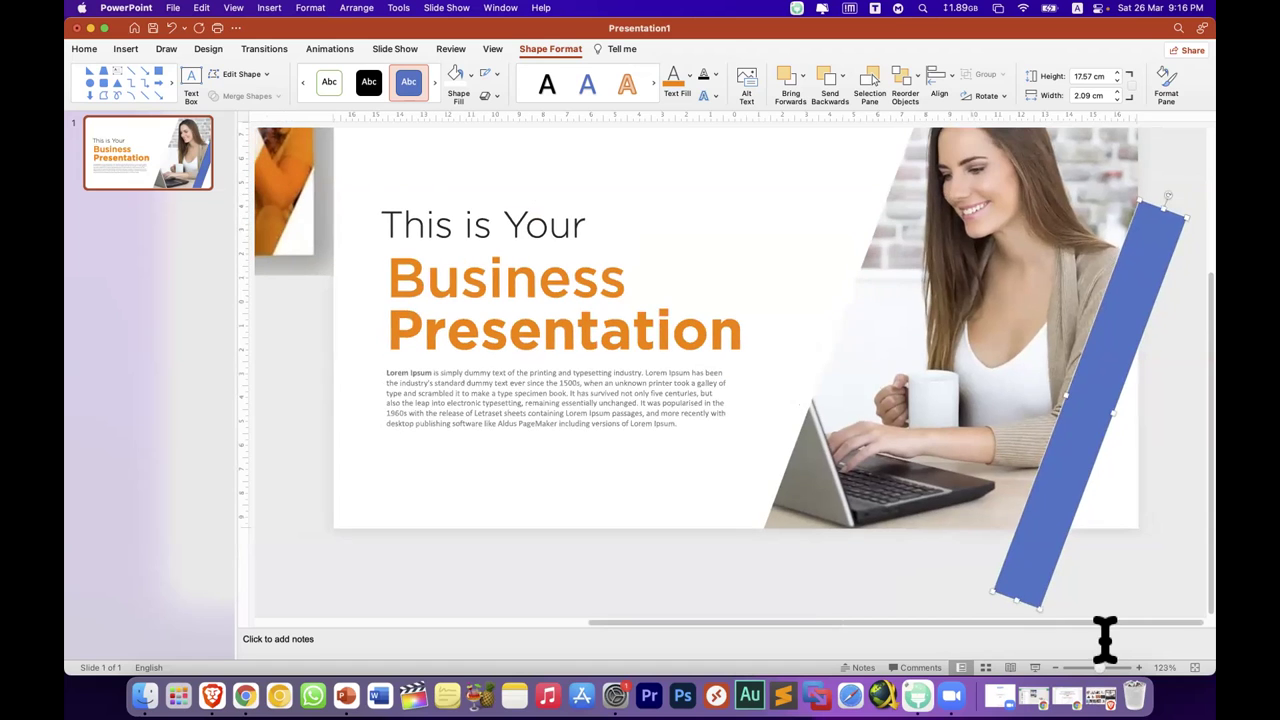
pyautogui.click(945, 585)
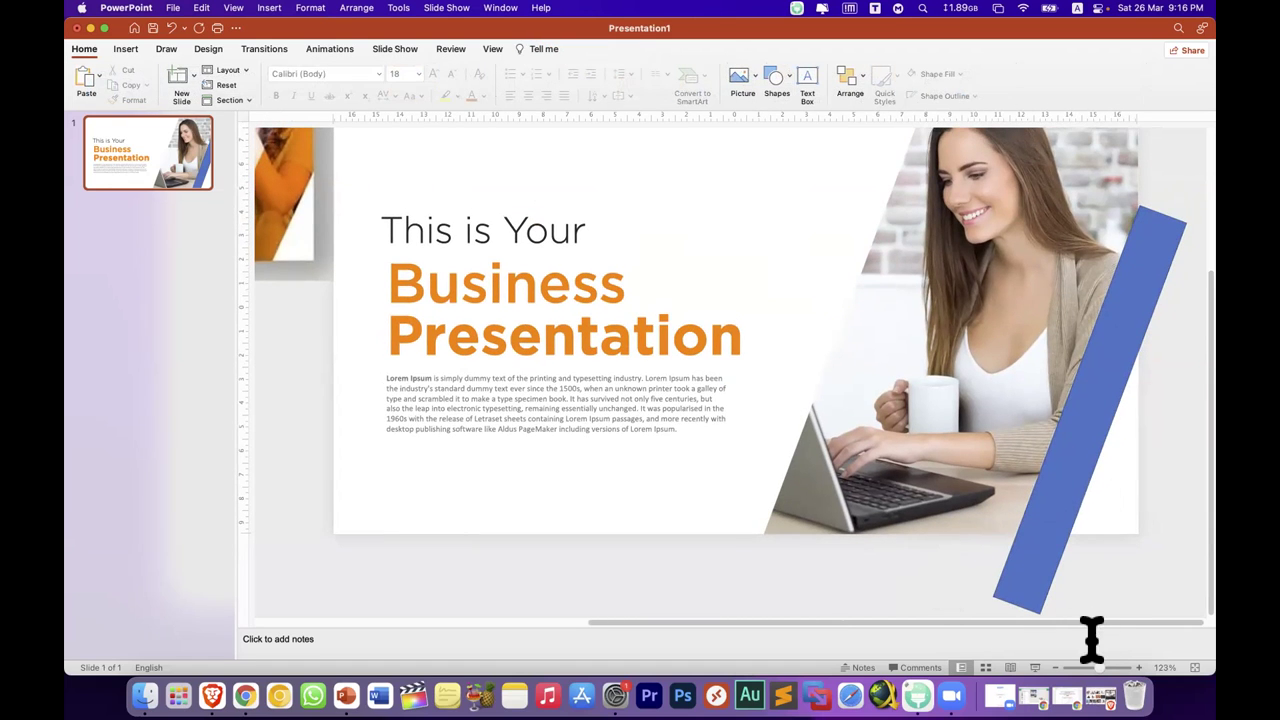
pyautogui.moveTo(1098, 667); pyautogui.dragTo(1087, 667)
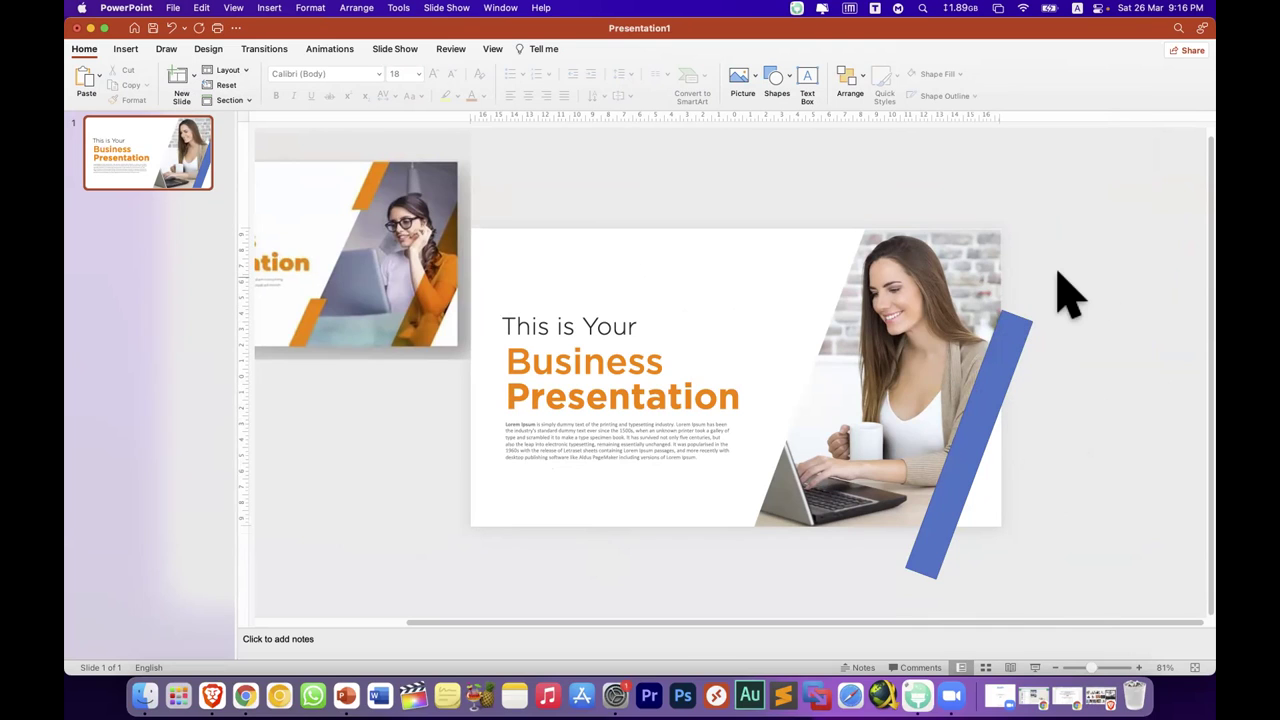
# Step: Draw a rectangle just right of the slide, over the top of the diagonal band
pyautogui.click(127, 49)
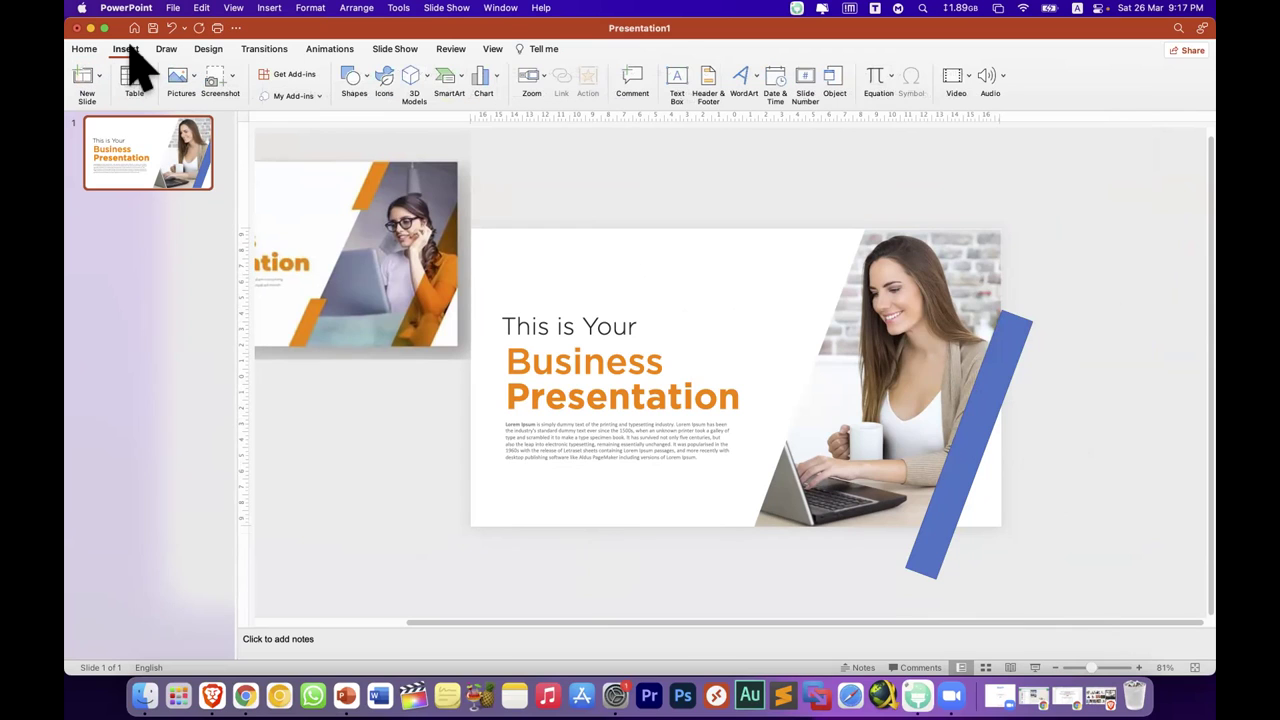
pyautogui.click(366, 78)
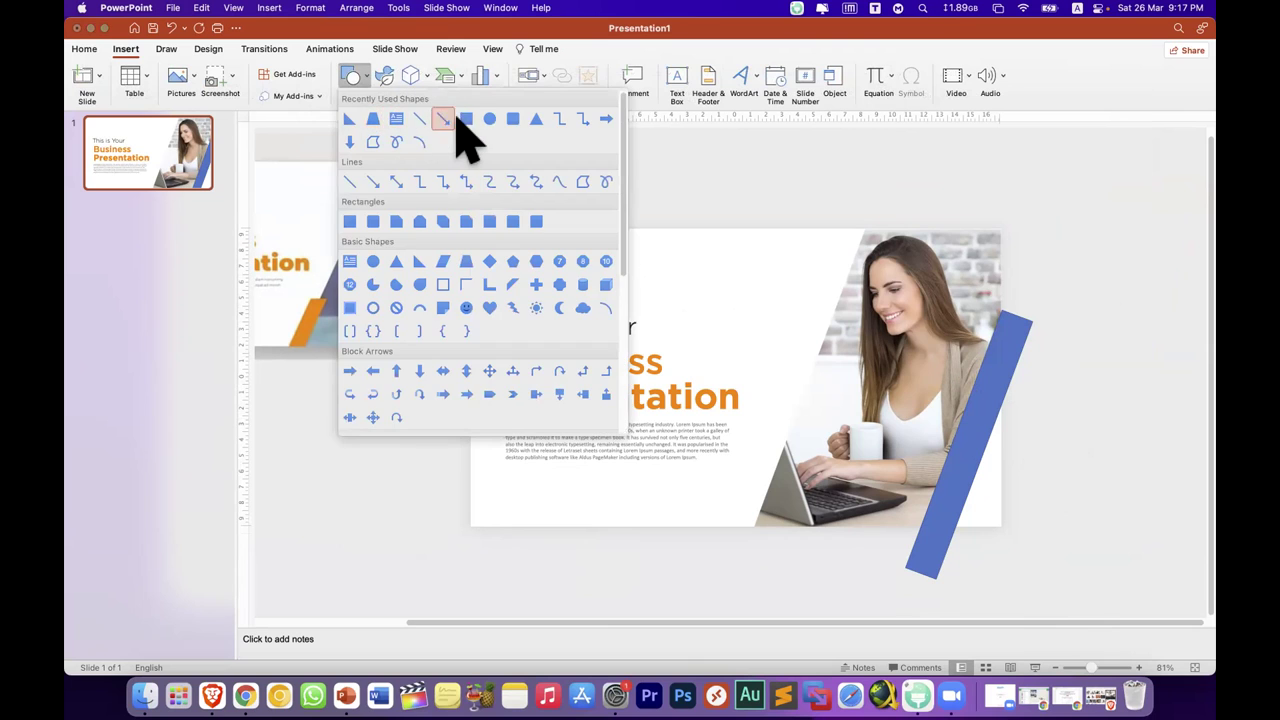
pyautogui.click(1055, 318)
pyautogui.moveTo(1098, 246); pyautogui.dragTo(1010, 424)
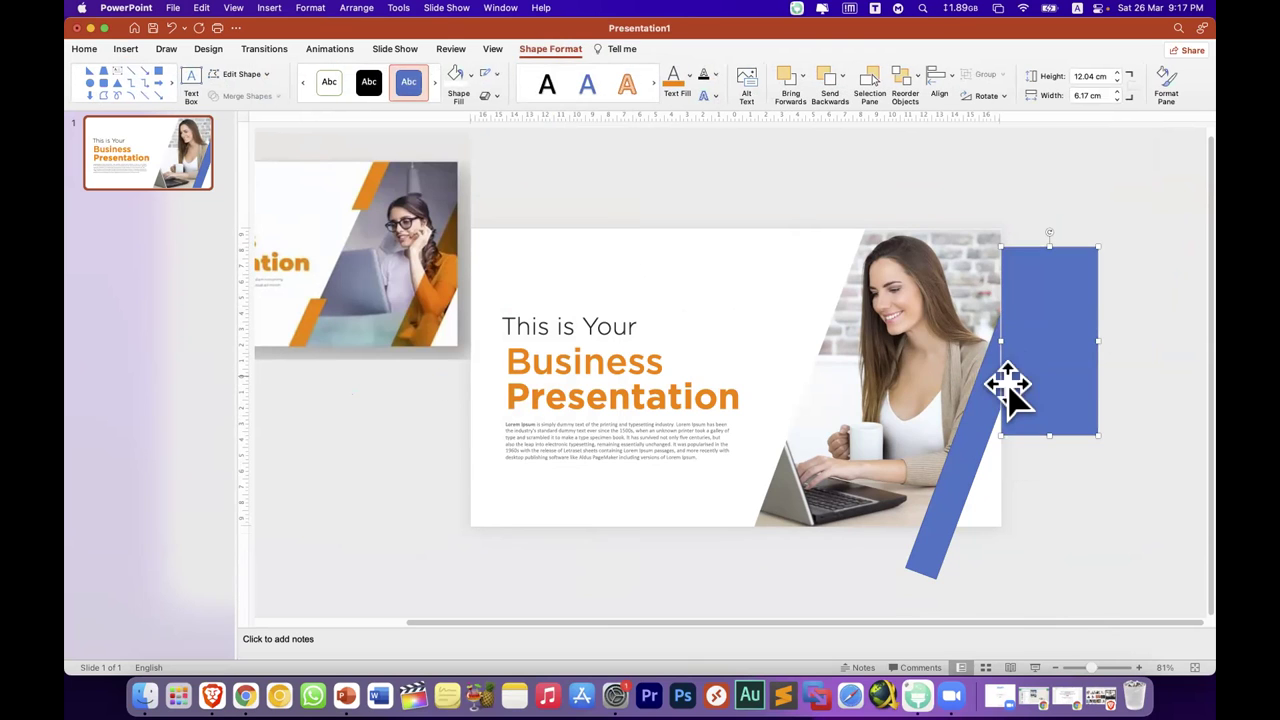
# Step: Draw a downward triangle below the slide, capping the band's lower end
pyautogui.click(127, 47)
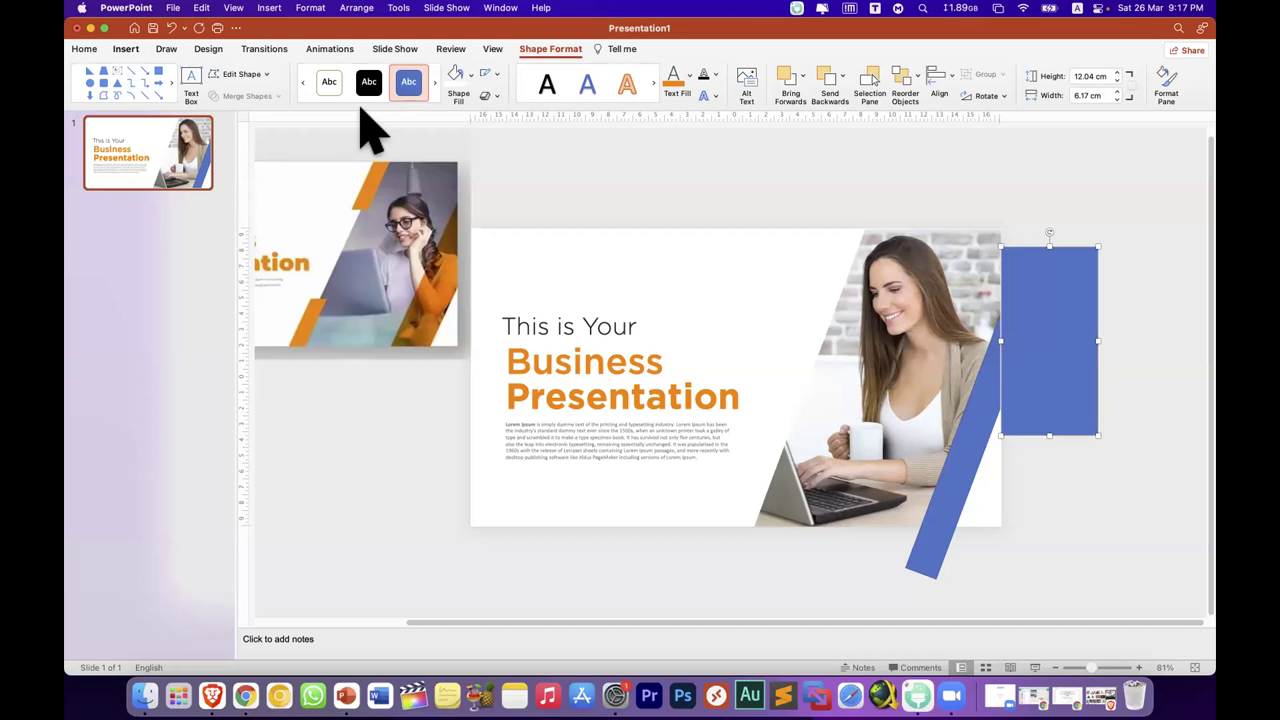
pyautogui.click(356, 77)
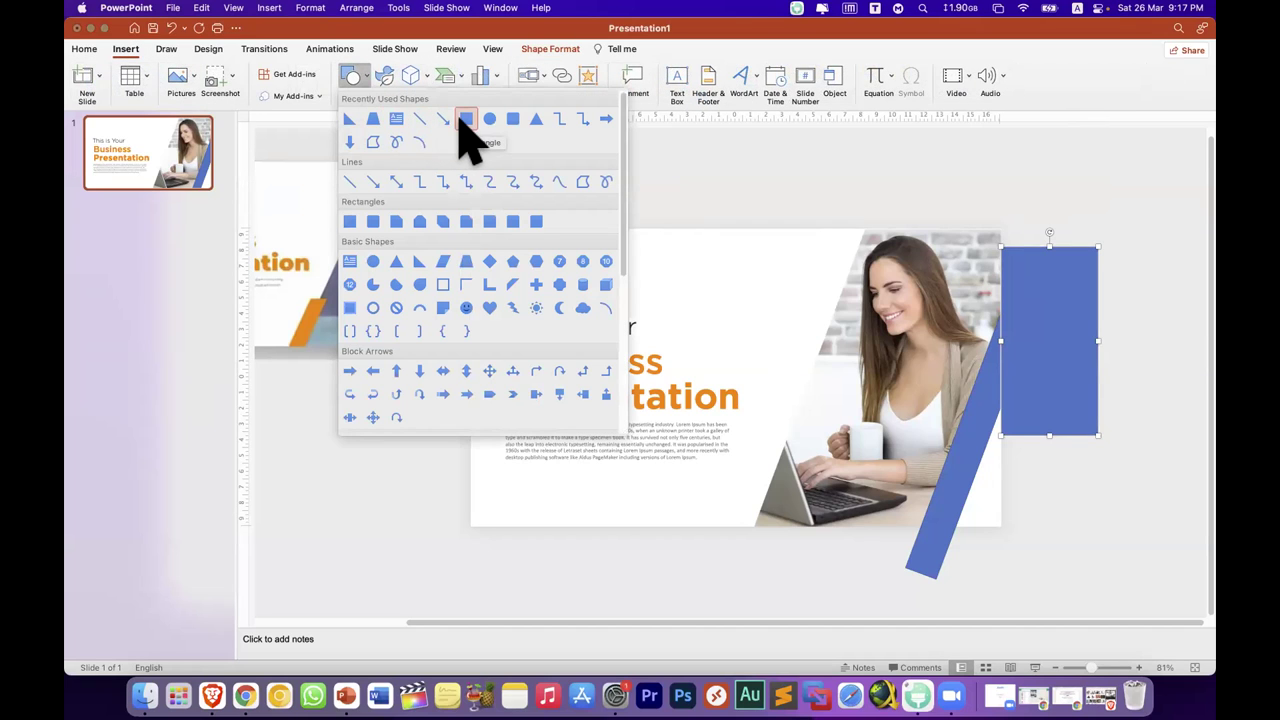
pyautogui.click(532, 124)
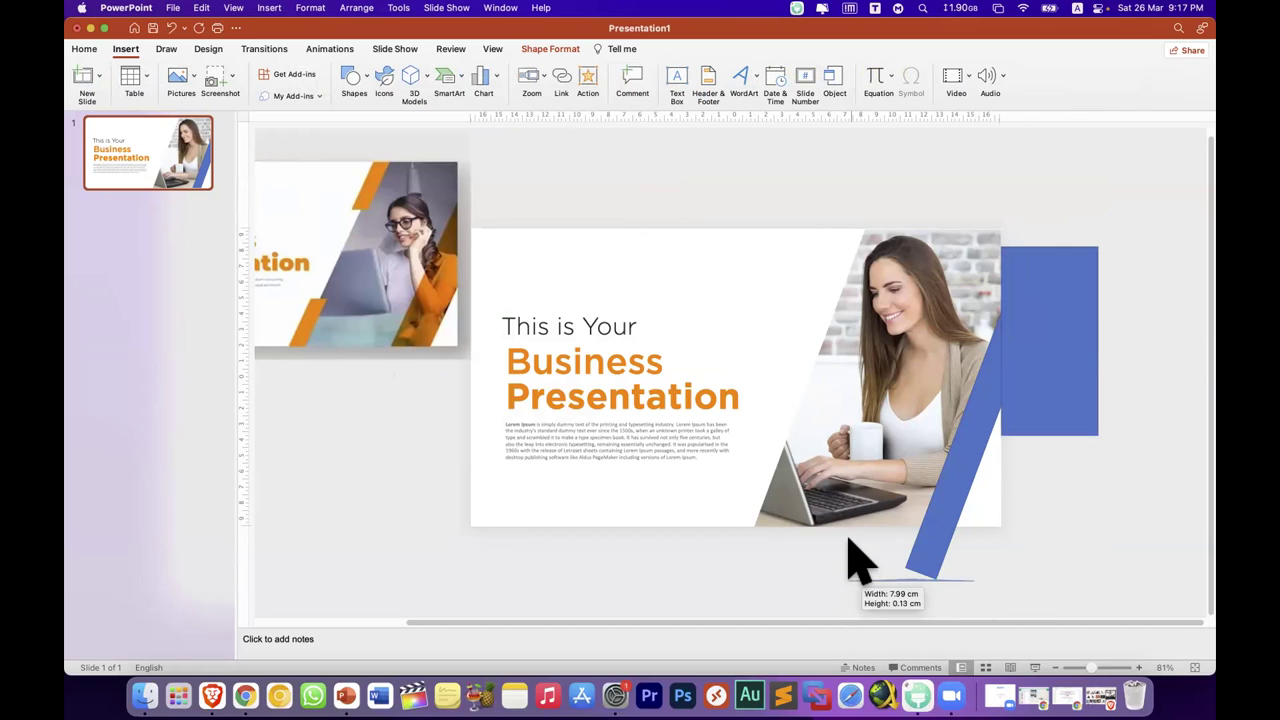
pyautogui.moveTo(856, 578)
pyautogui.mouseDown()
pyautogui.moveTo(930, 470)
pyautogui.moveTo(934, 591)
pyautogui.mouseUp()
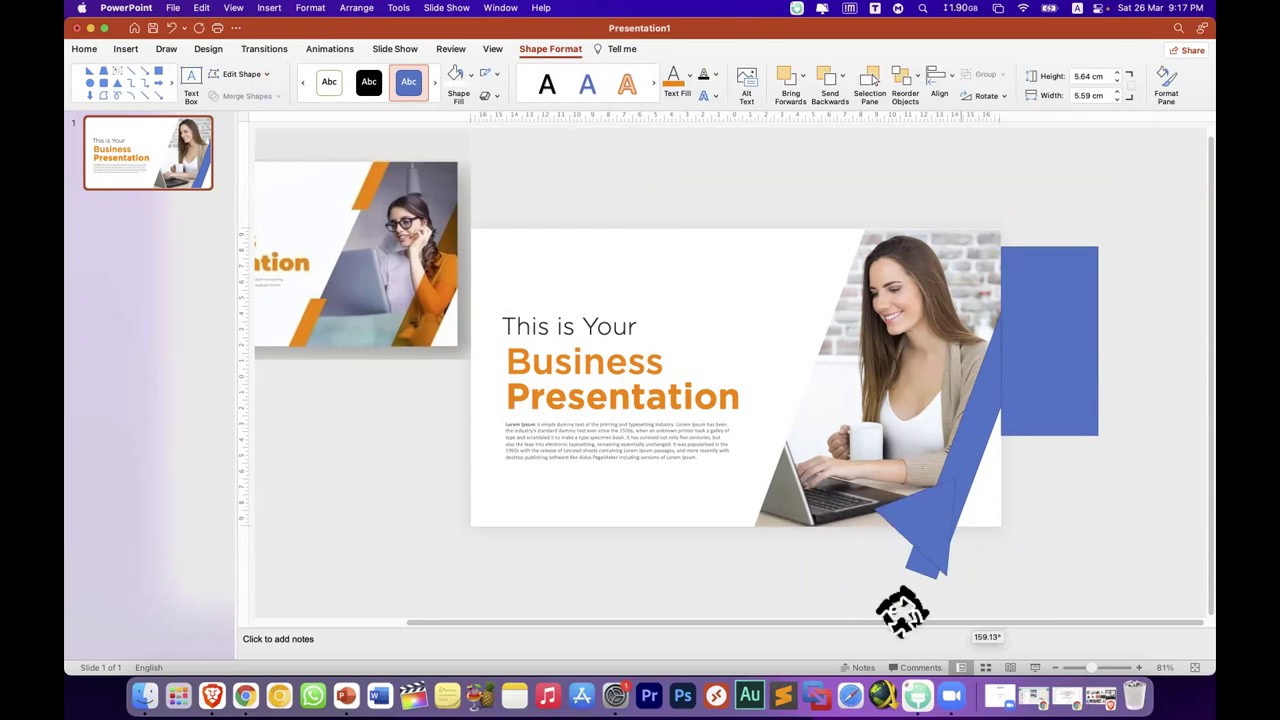
pyautogui.moveTo(928, 517); pyautogui.dragTo(928, 552)
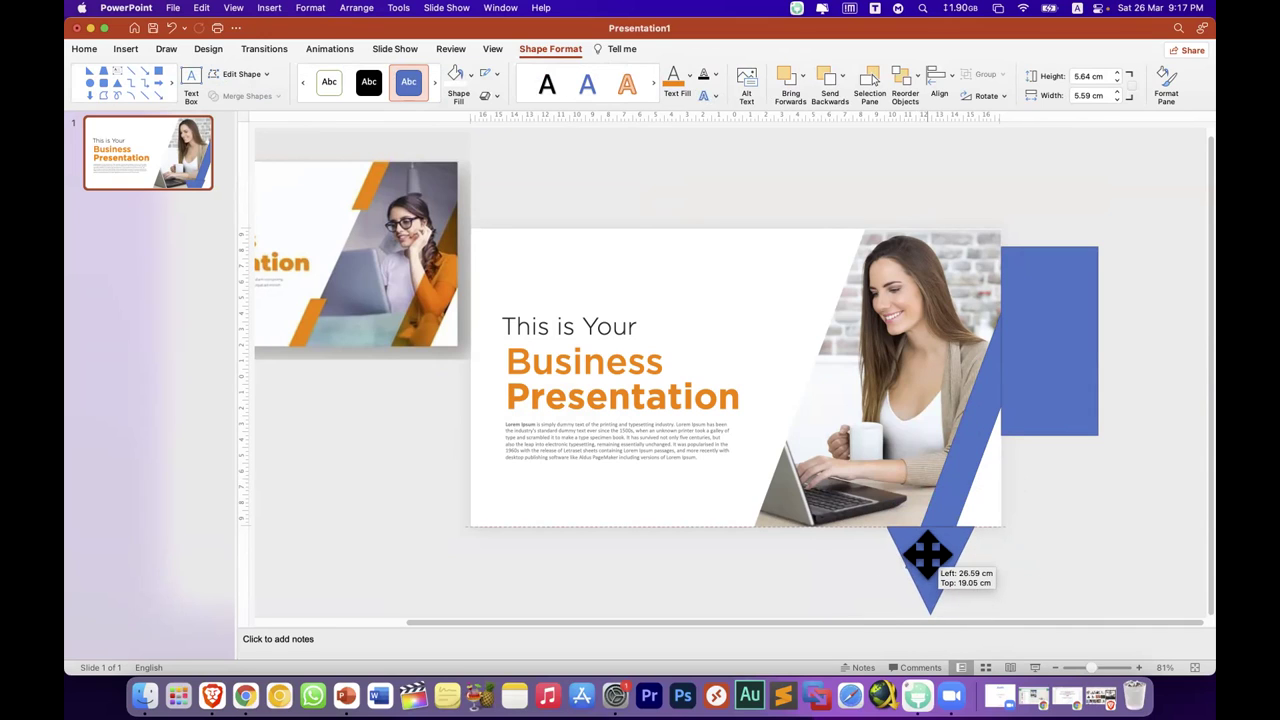
pyautogui.moveTo(928, 552); pyautogui.dragTo(870, 573)
pyautogui.click(1034, 586)
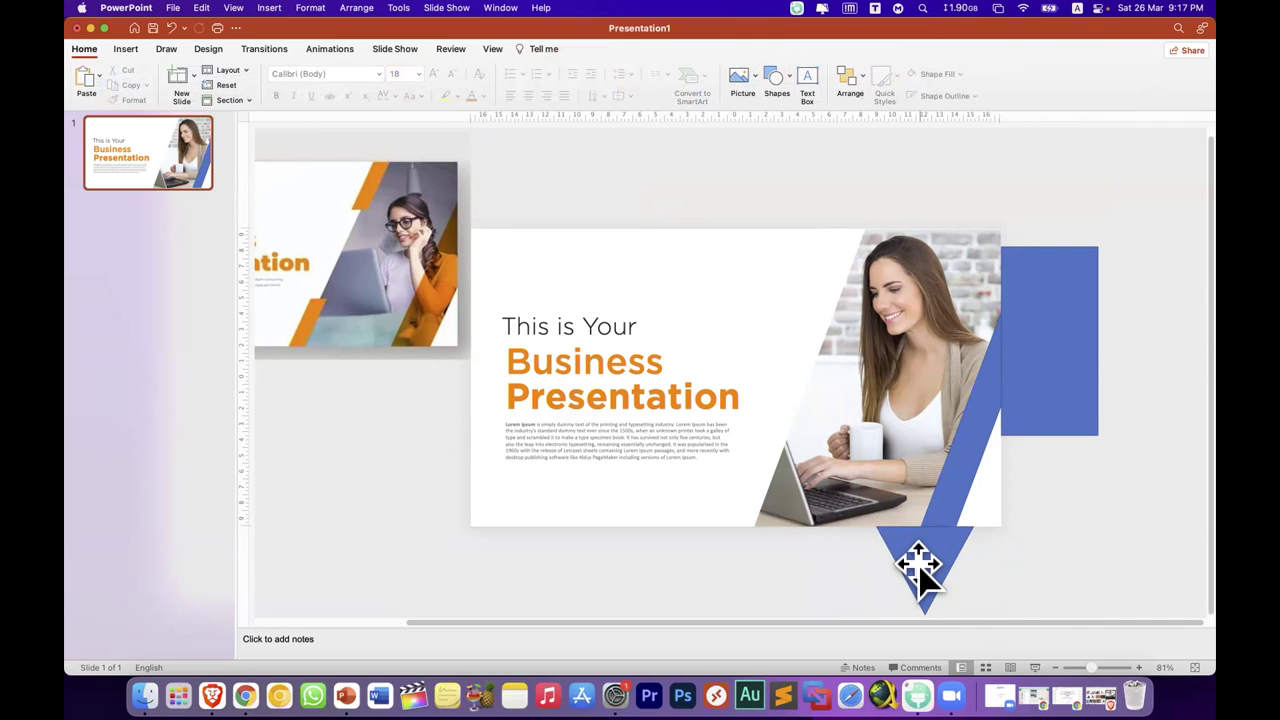
# Step: Select the triangle, the diagonal band and the rectangle together
pyautogui.click(958, 530)
pyautogui.keyDown('shift'); pyautogui.click(951, 491); pyautogui.keyUp('shift')
pyautogui.keyDown('shift'); pyautogui.click(1038, 396); pyautogui.keyUp('shift')
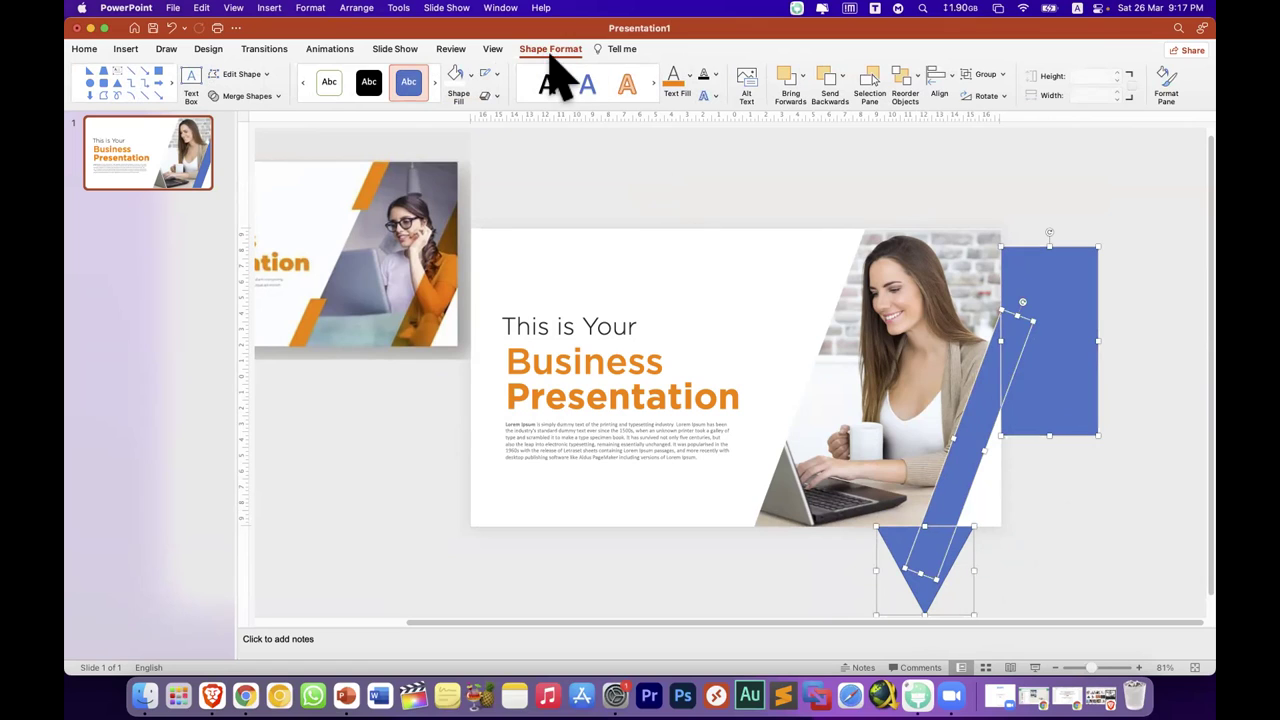
# Step: Fragment the overlapping shapes with Merge Shapes
pyautogui.click(276, 94)
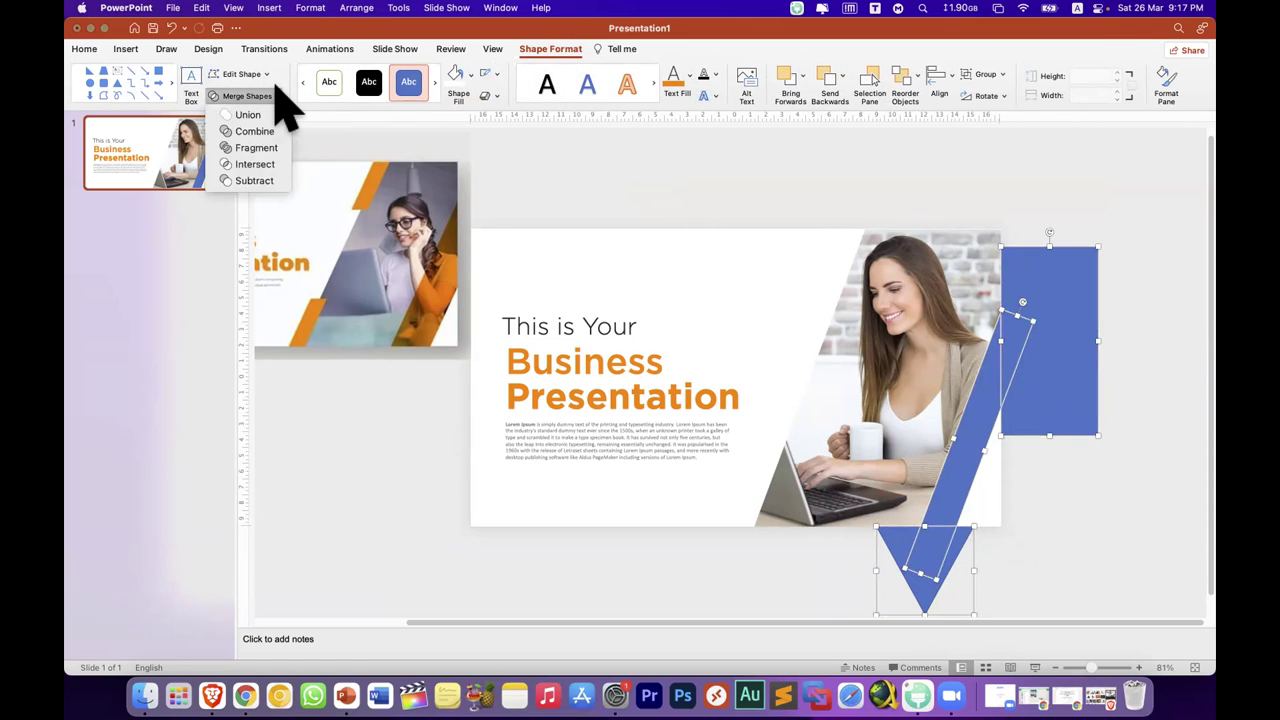
pyautogui.click(250, 148)
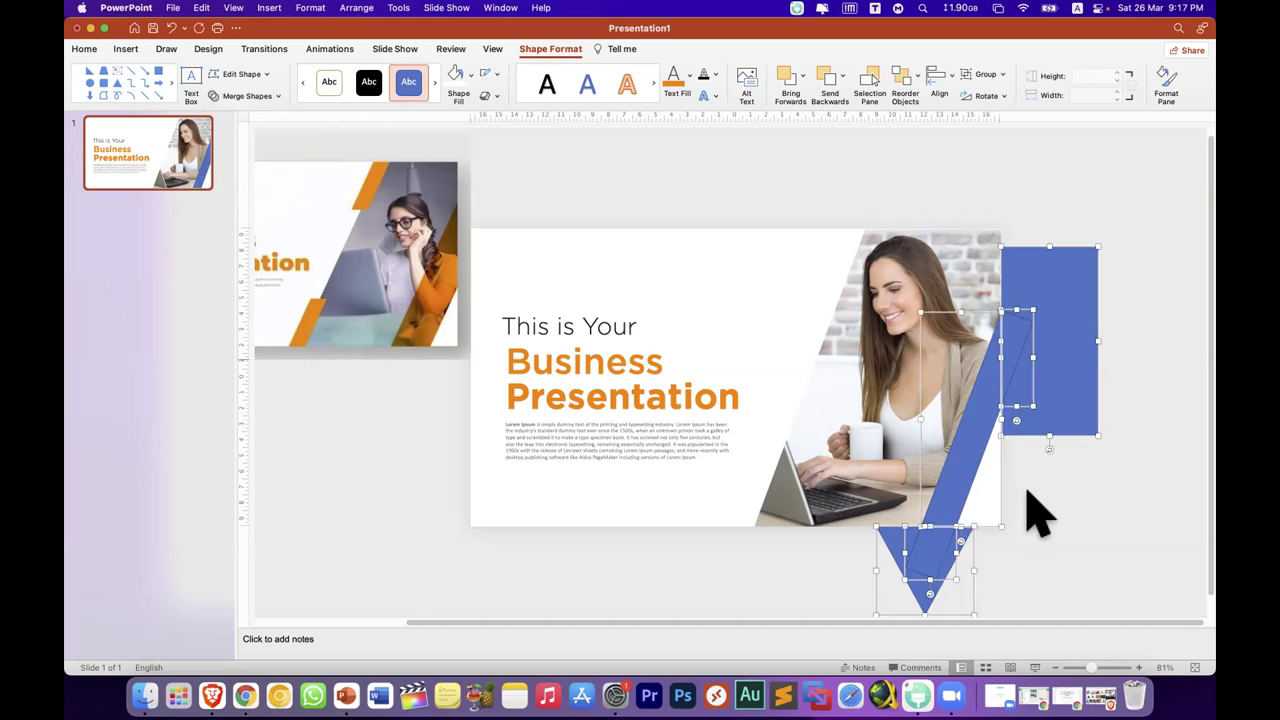
pyautogui.click(1030, 510)
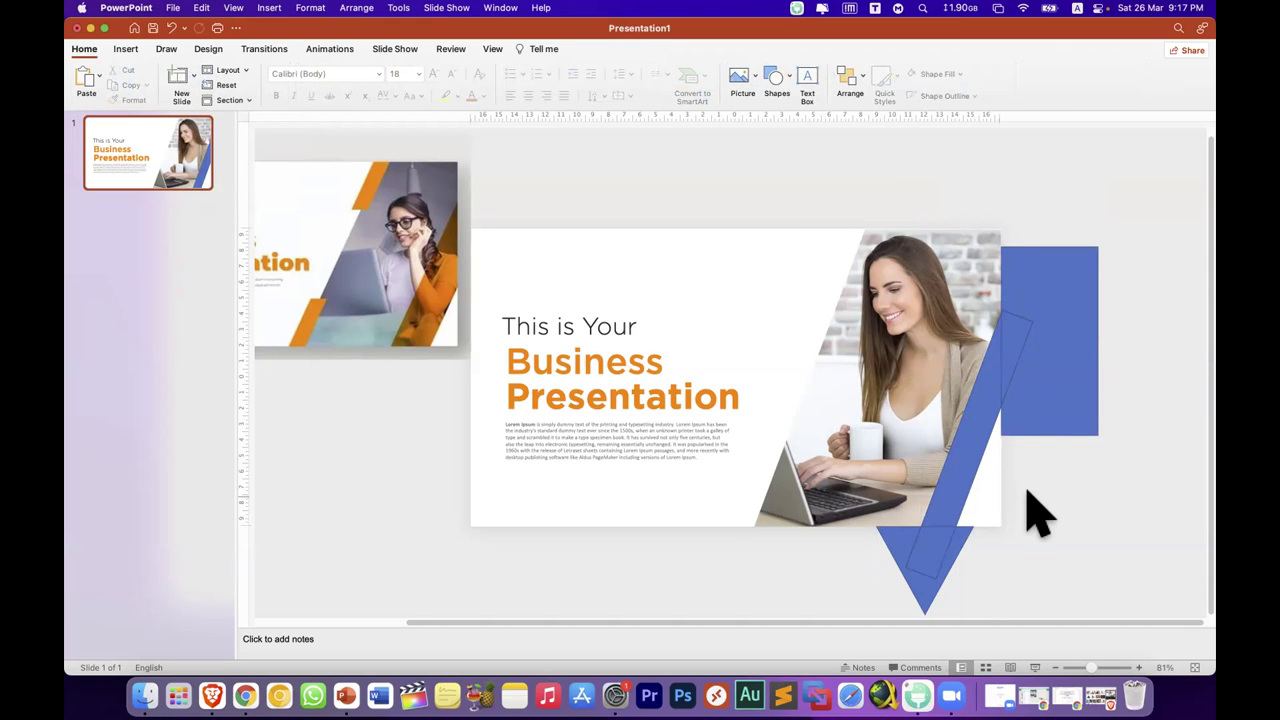
# Step: Delete the rectangle piece, the overhanging strip and the V-shaped piece outside the slide
pyautogui.click(1041, 412)
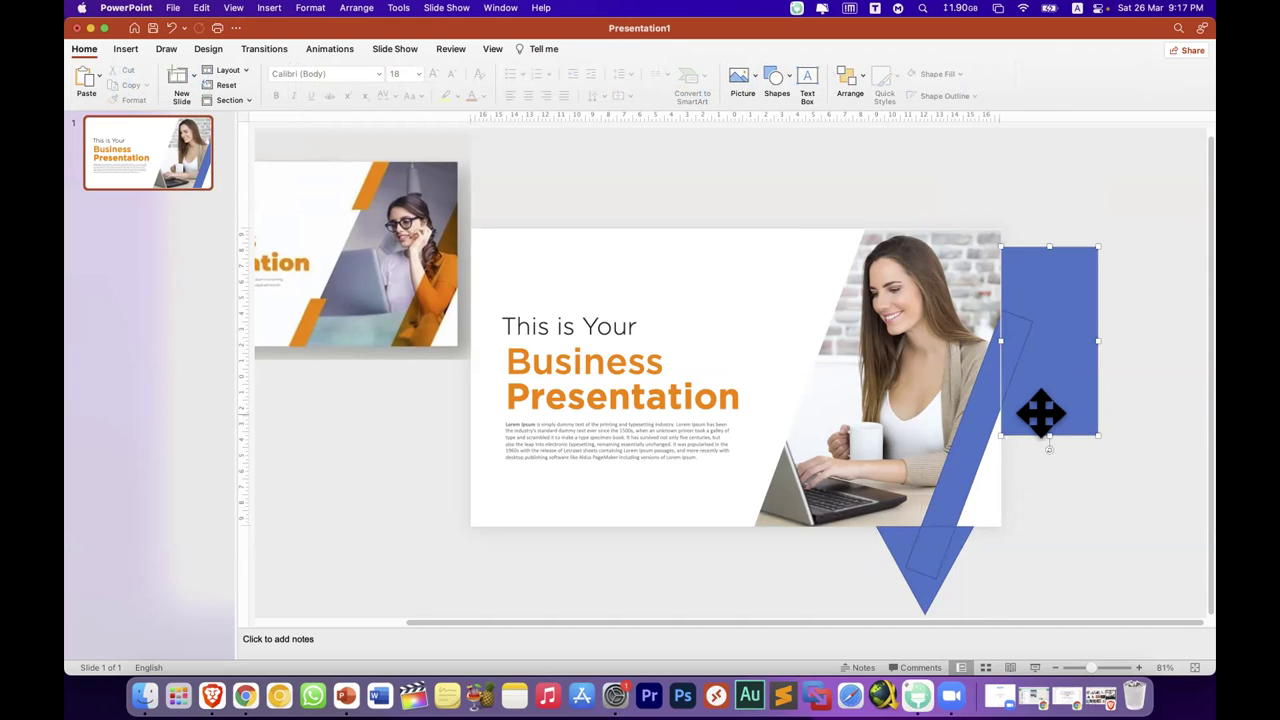
pyautogui.press('Delete')
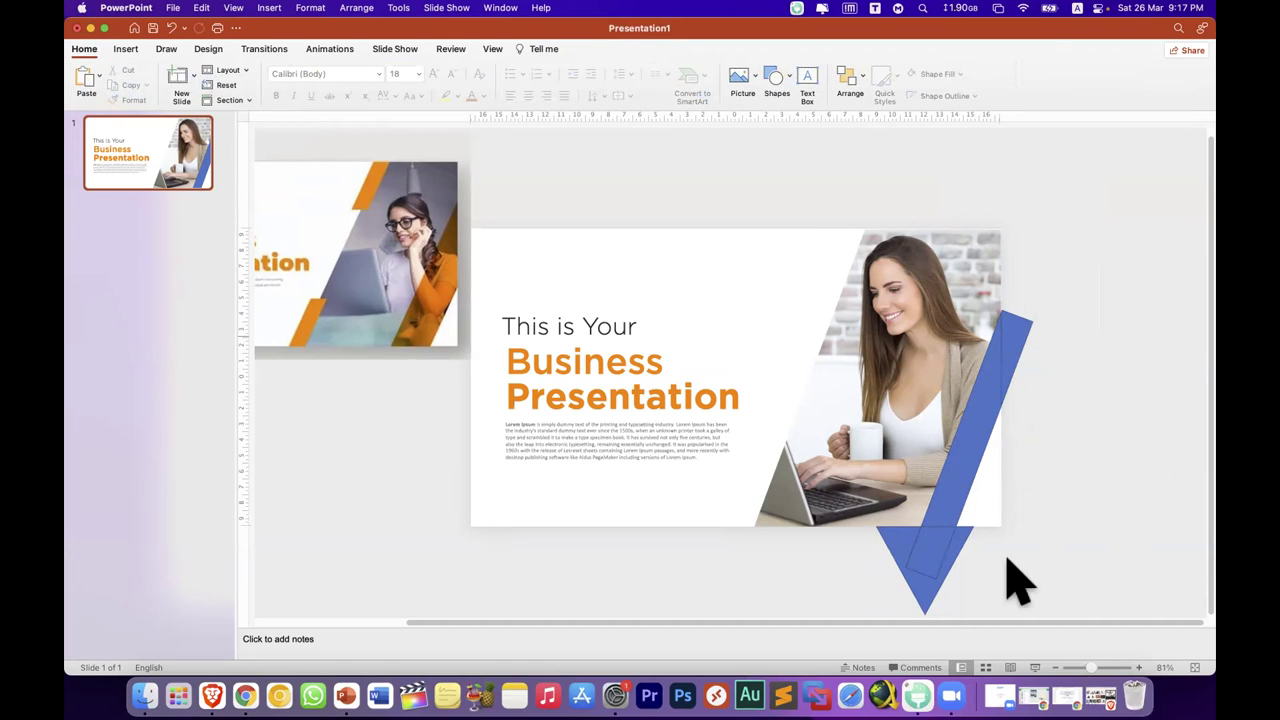
pyautogui.click(935, 615)
pyautogui.press('Delete')
pyautogui.click(892, 562)
pyautogui.press('Delete')
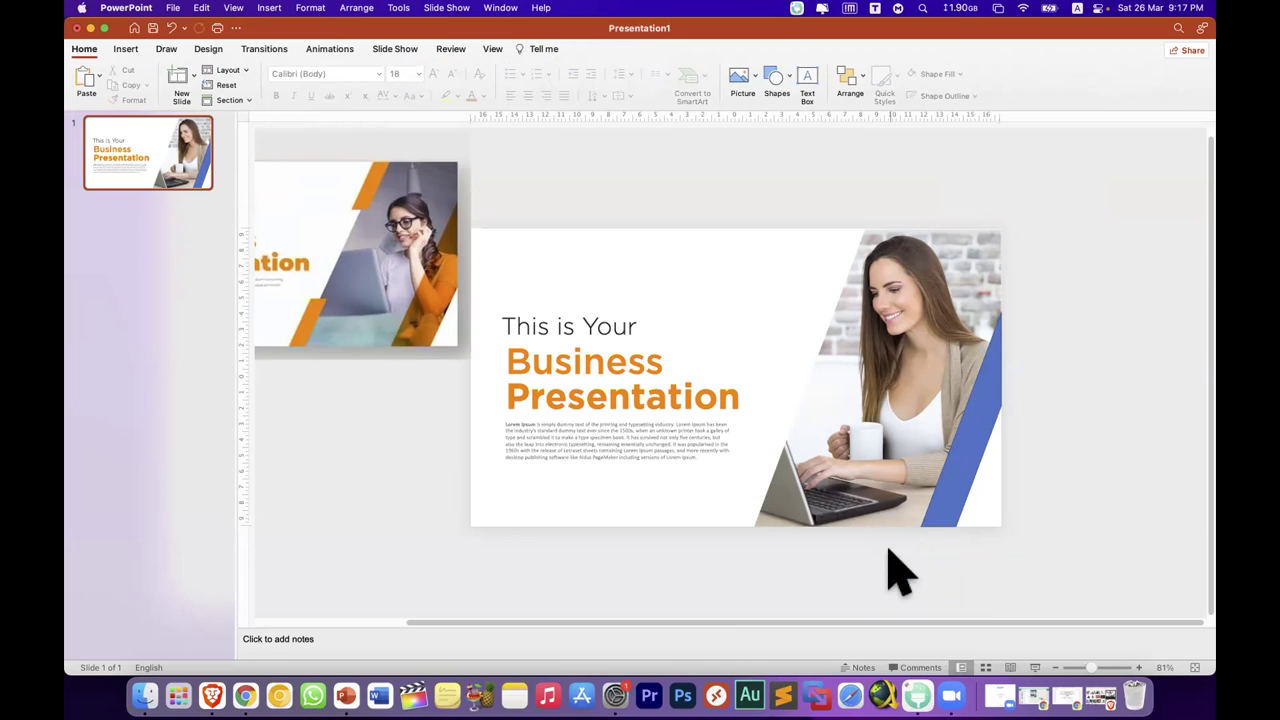
# Step: Fill the diagonal band with the recent orange and set its outline to No Outline
pyautogui.click(960, 446)
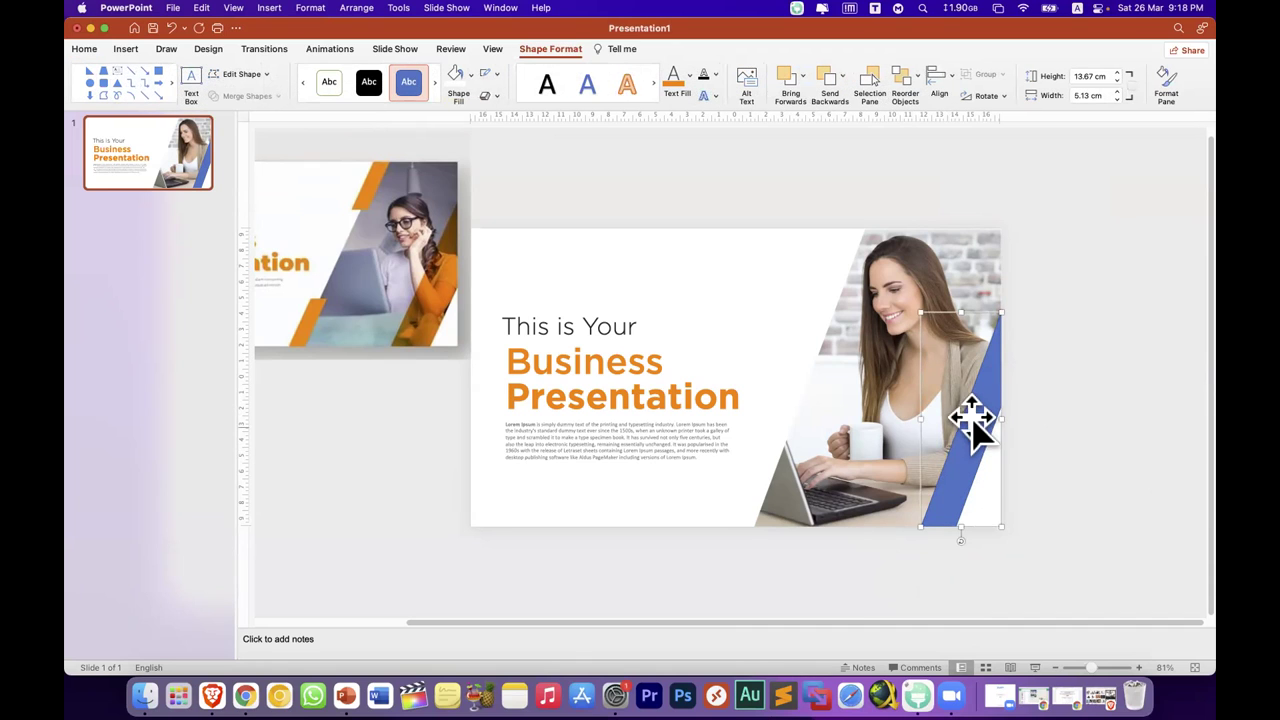
pyautogui.click(467, 73)
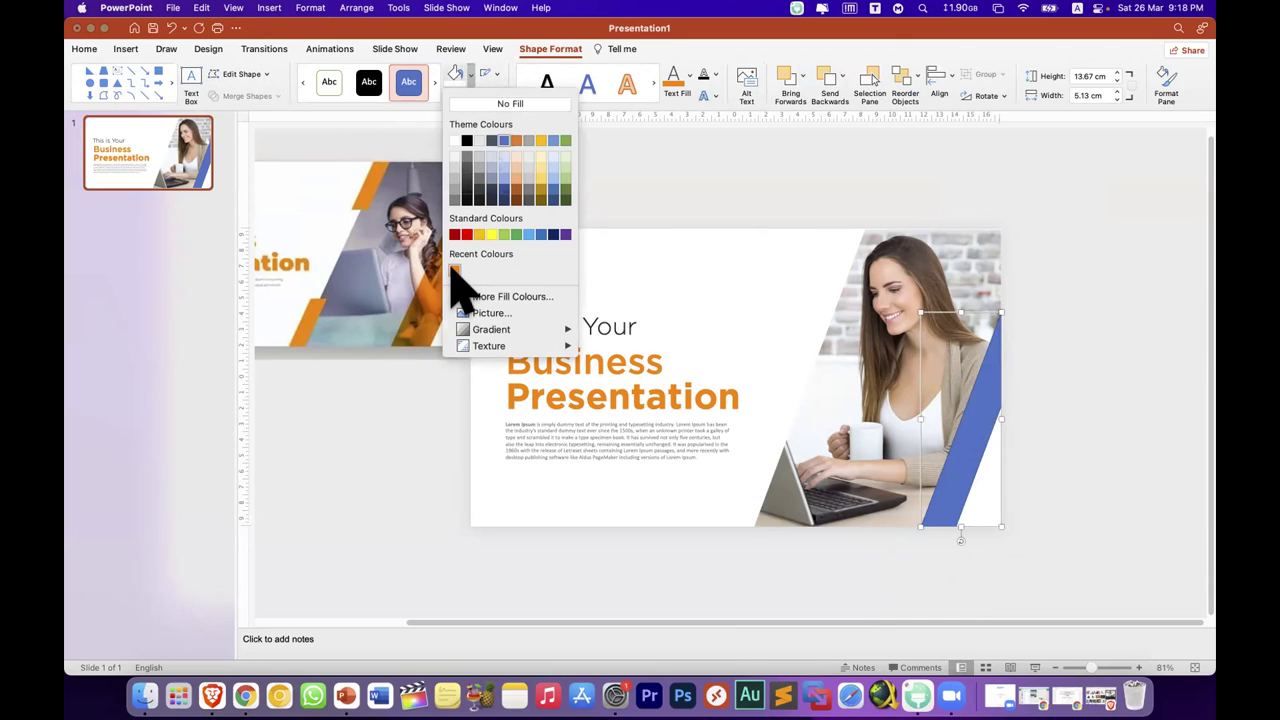
pyautogui.click(455, 272)
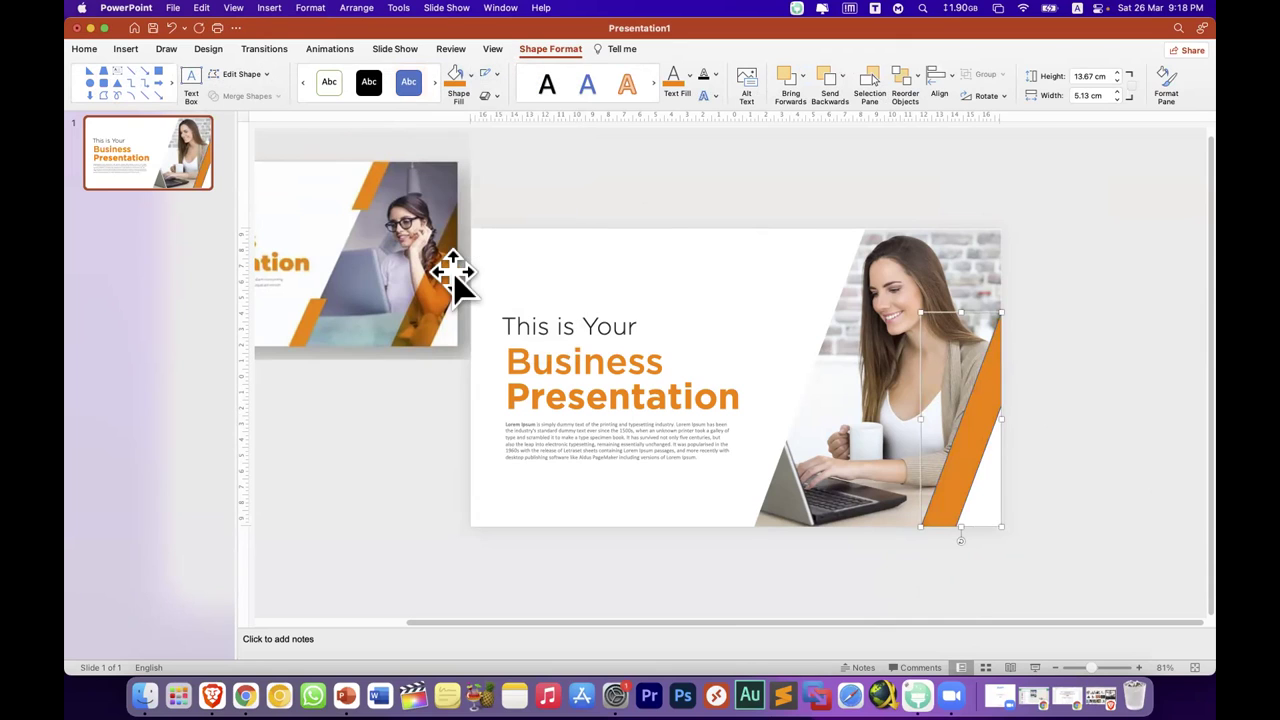
pyautogui.click(496, 76)
pyautogui.click(510, 98)
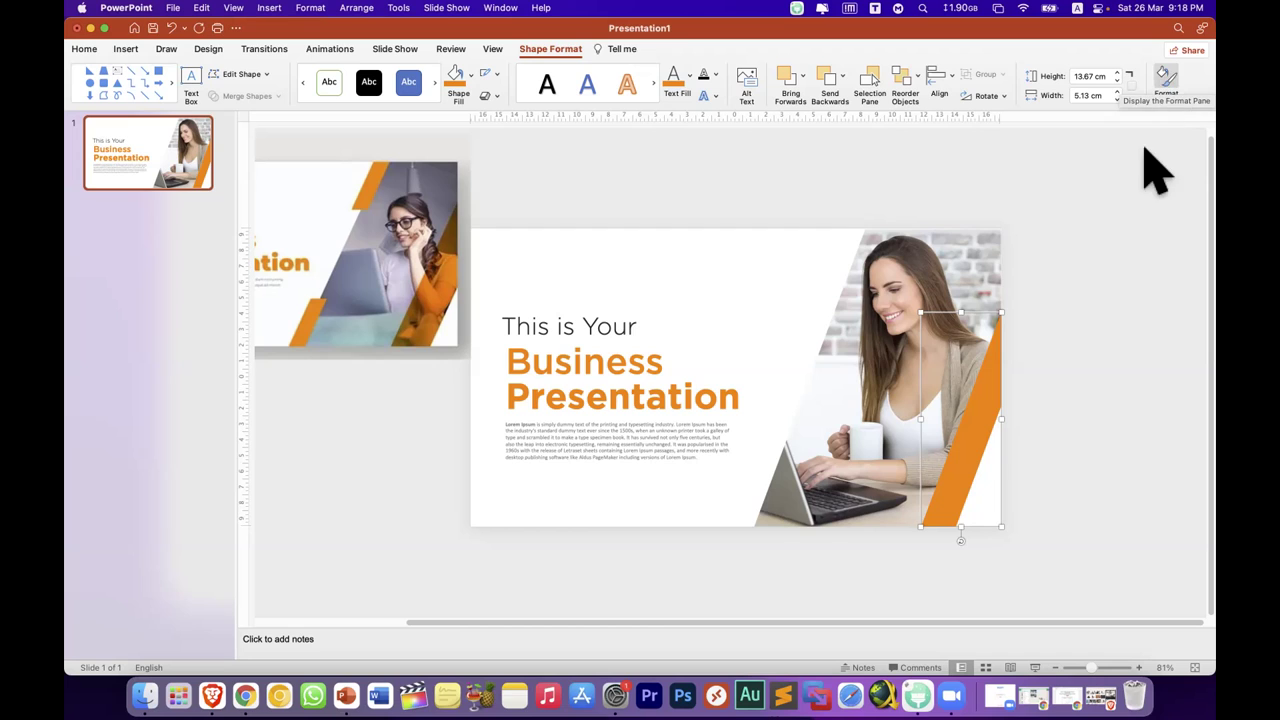
# Step: Set the orange band's fill transparency to about 17% in the Format Pane
pyautogui.click(1164, 76)
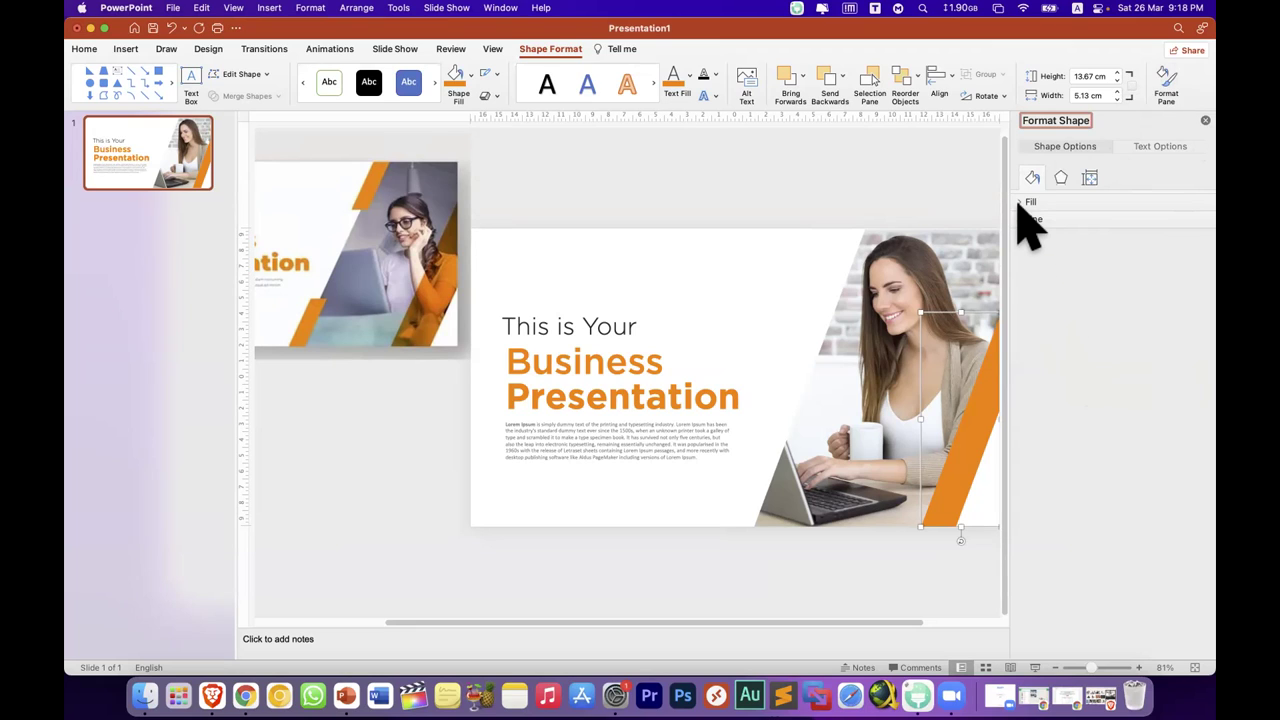
pyautogui.click(1086, 178)
pyautogui.click(1022, 202)
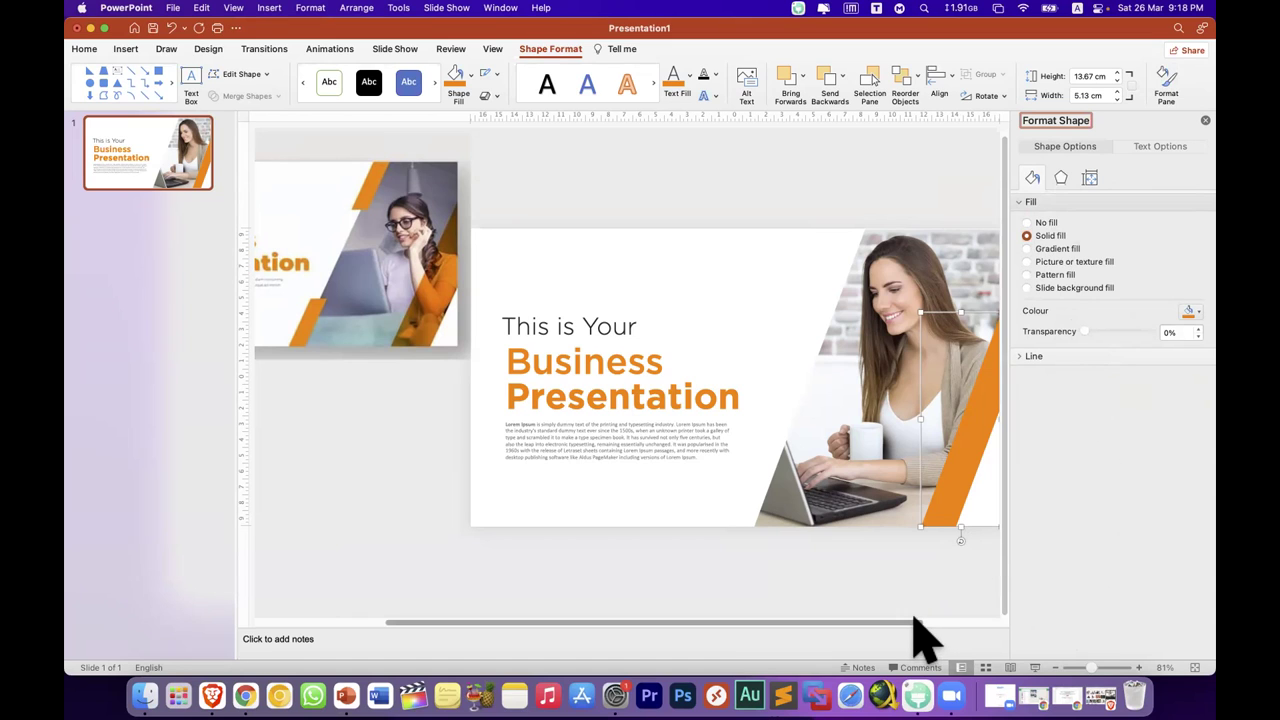
pyautogui.moveTo(914, 622); pyautogui.dragTo(1028, 494)
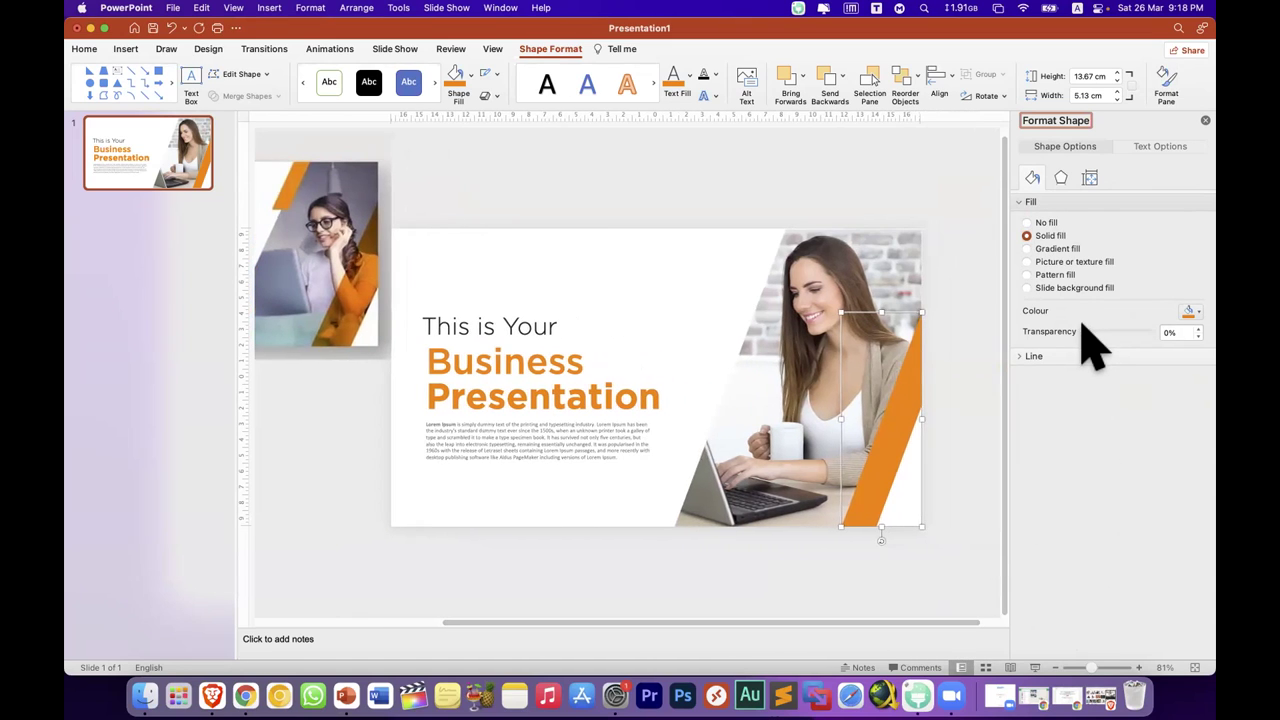
pyautogui.moveTo(1082, 331); pyautogui.dragTo(1108, 331)
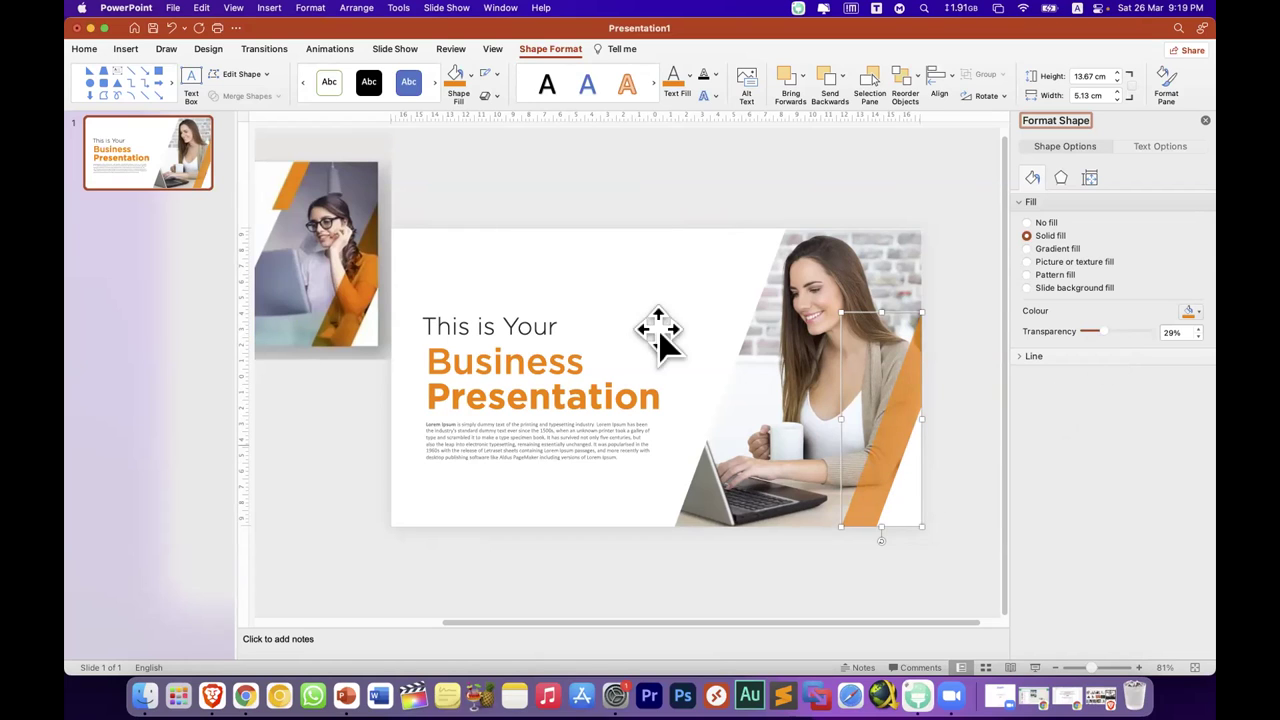
pyautogui.click(470, 78)
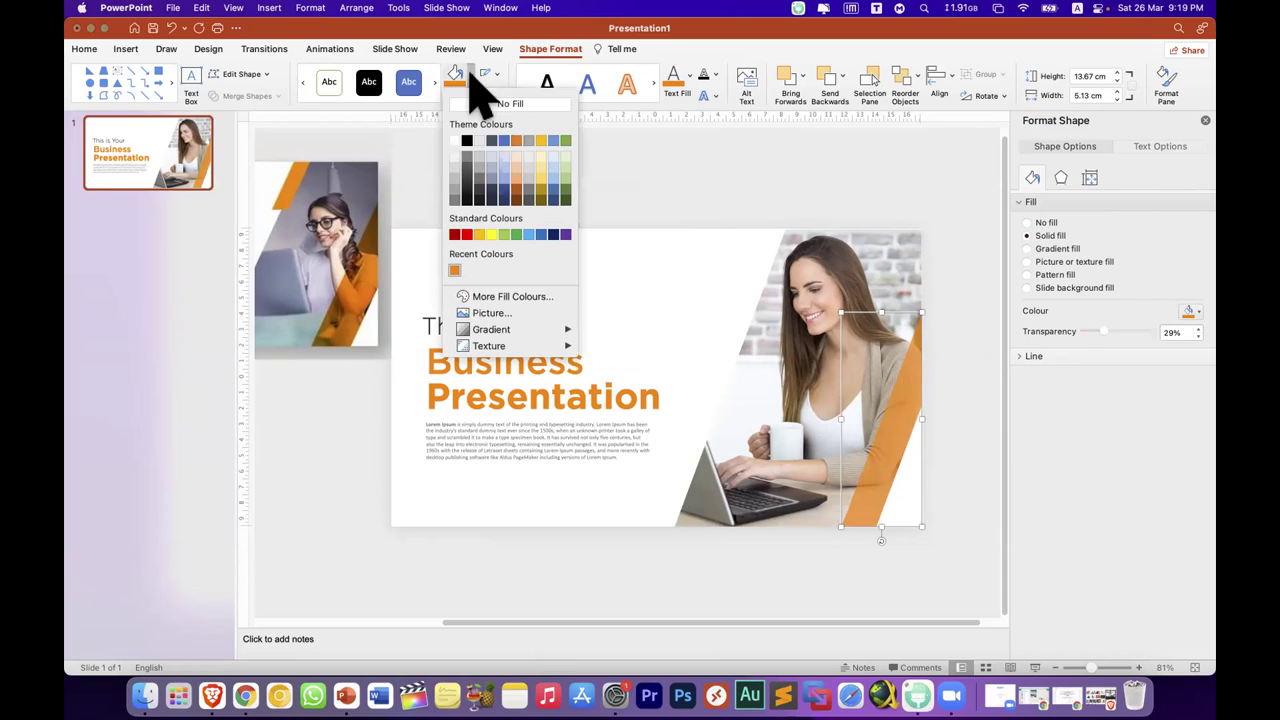
pyautogui.click(490, 296)
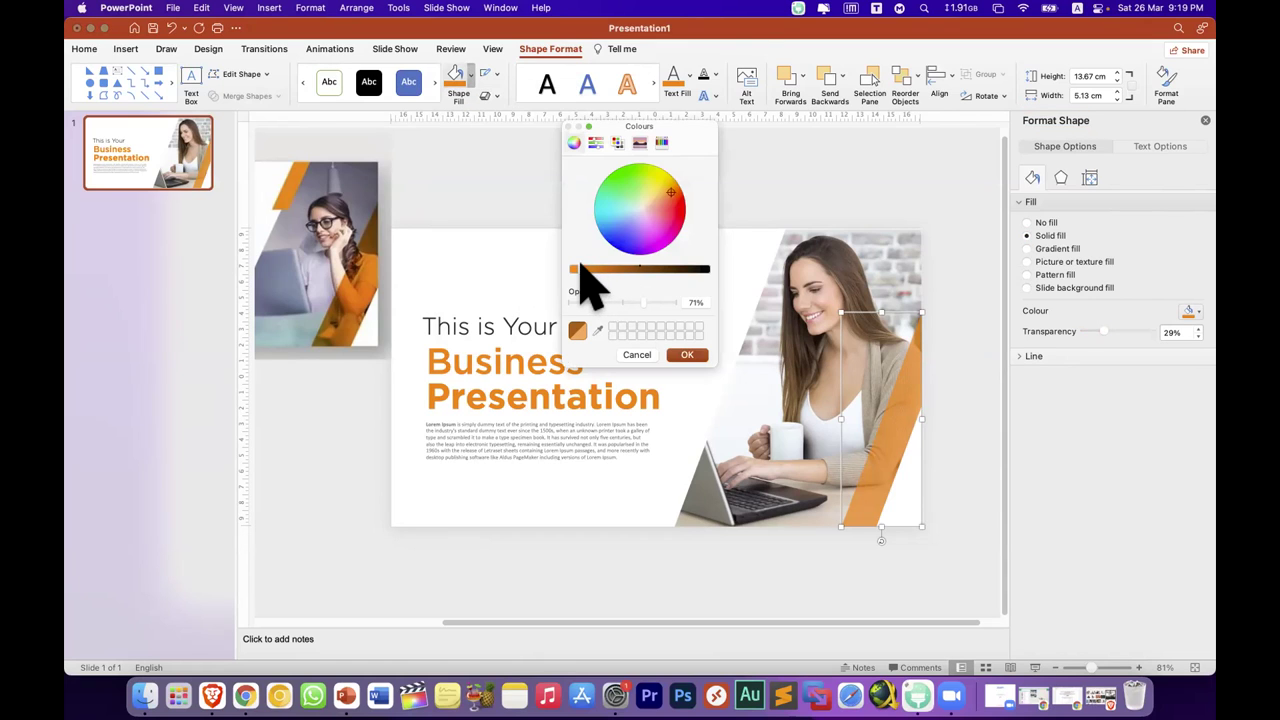
pyautogui.moveTo(580, 266); pyautogui.dragTo(595, 268)
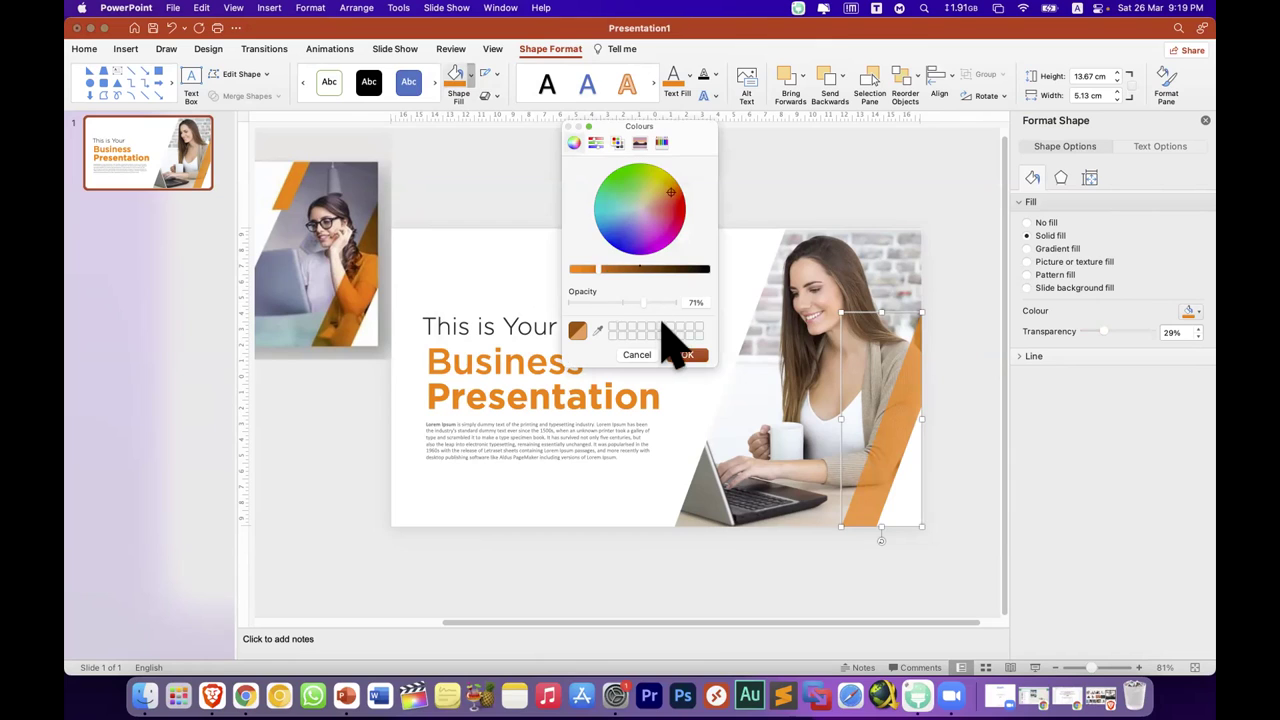
pyautogui.click(684, 354)
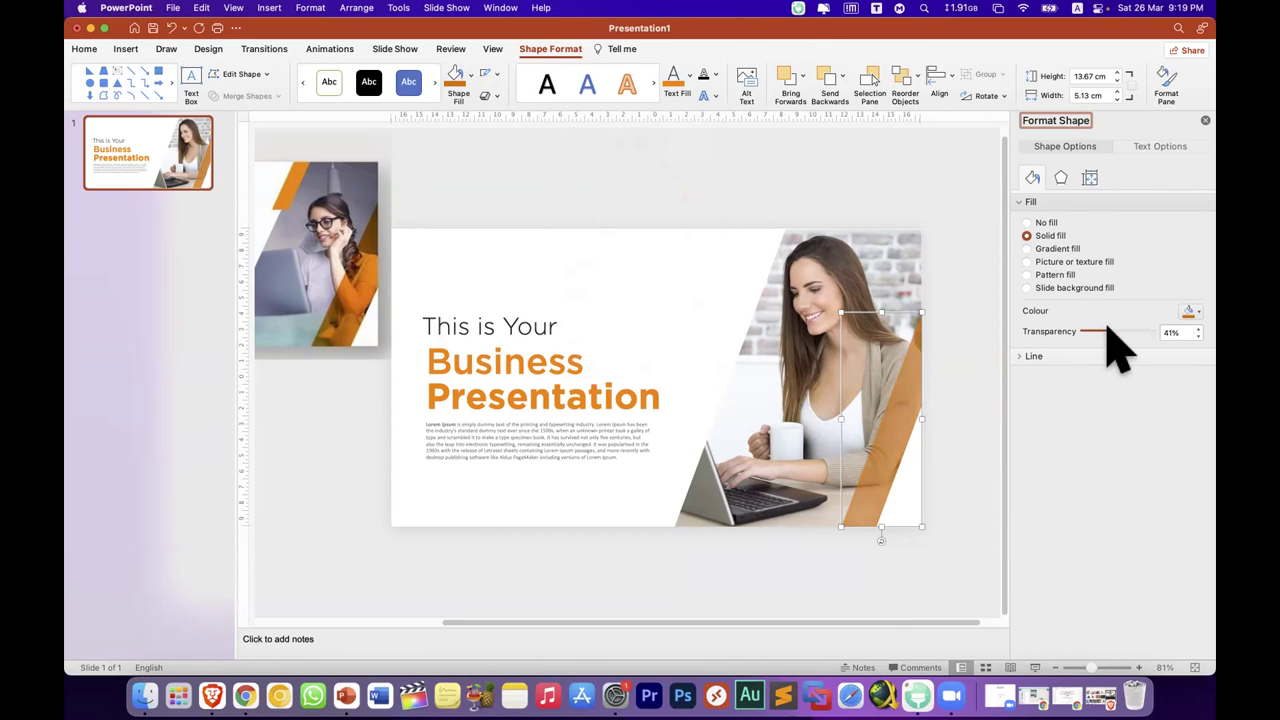
pyautogui.moveTo(1092, 331); pyautogui.dragTo(1090, 331)
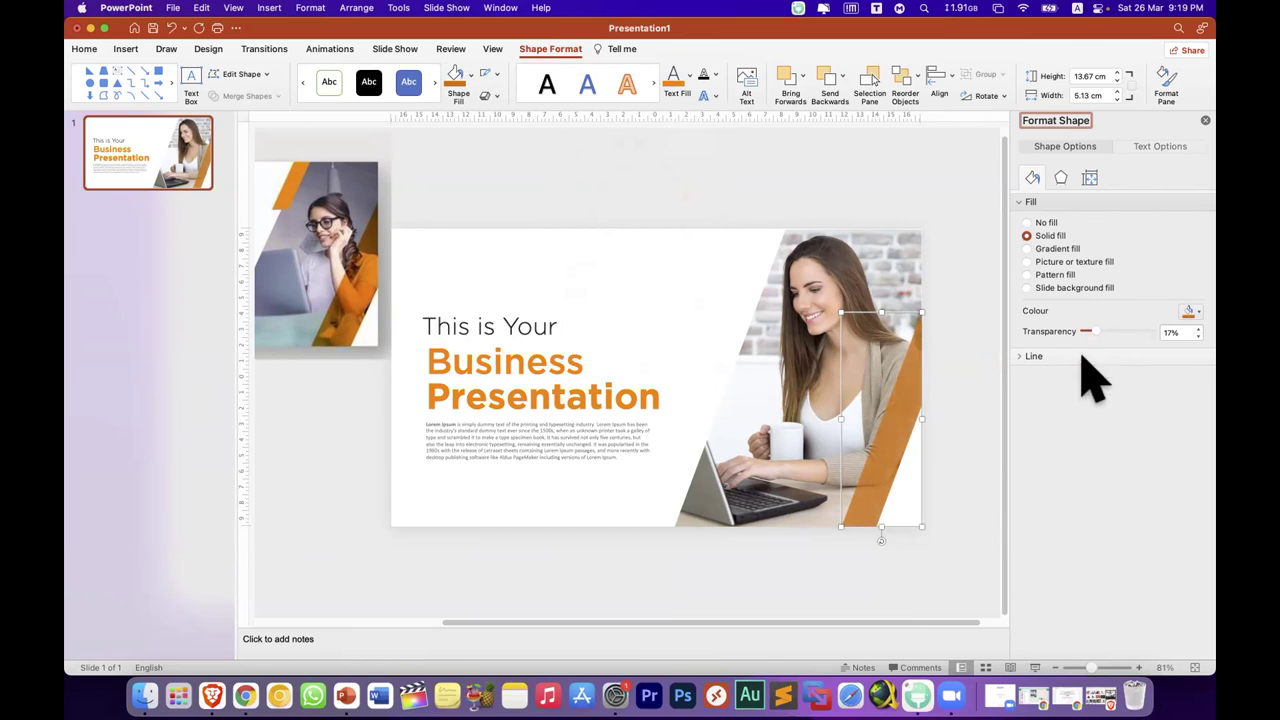
# Step: Draw a blue parallelogram near the photo's top left and tilt it
pyautogui.click(960, 530)
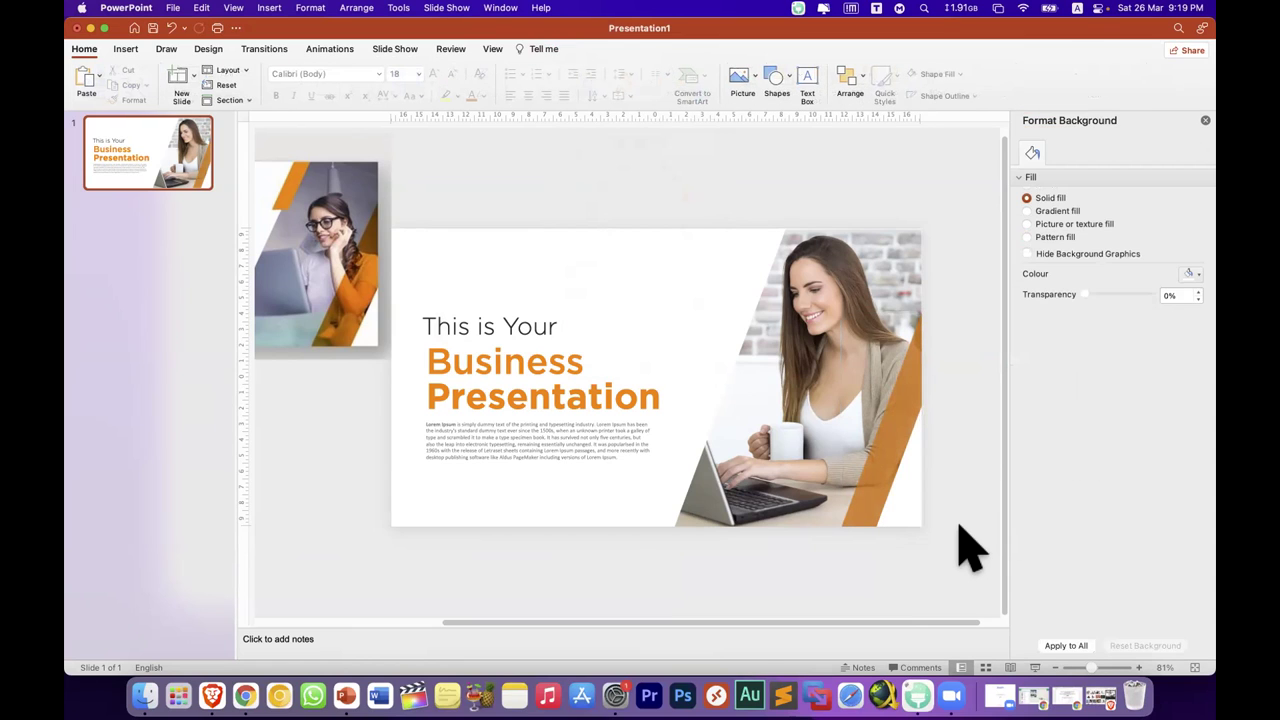
pyautogui.click(1204, 119)
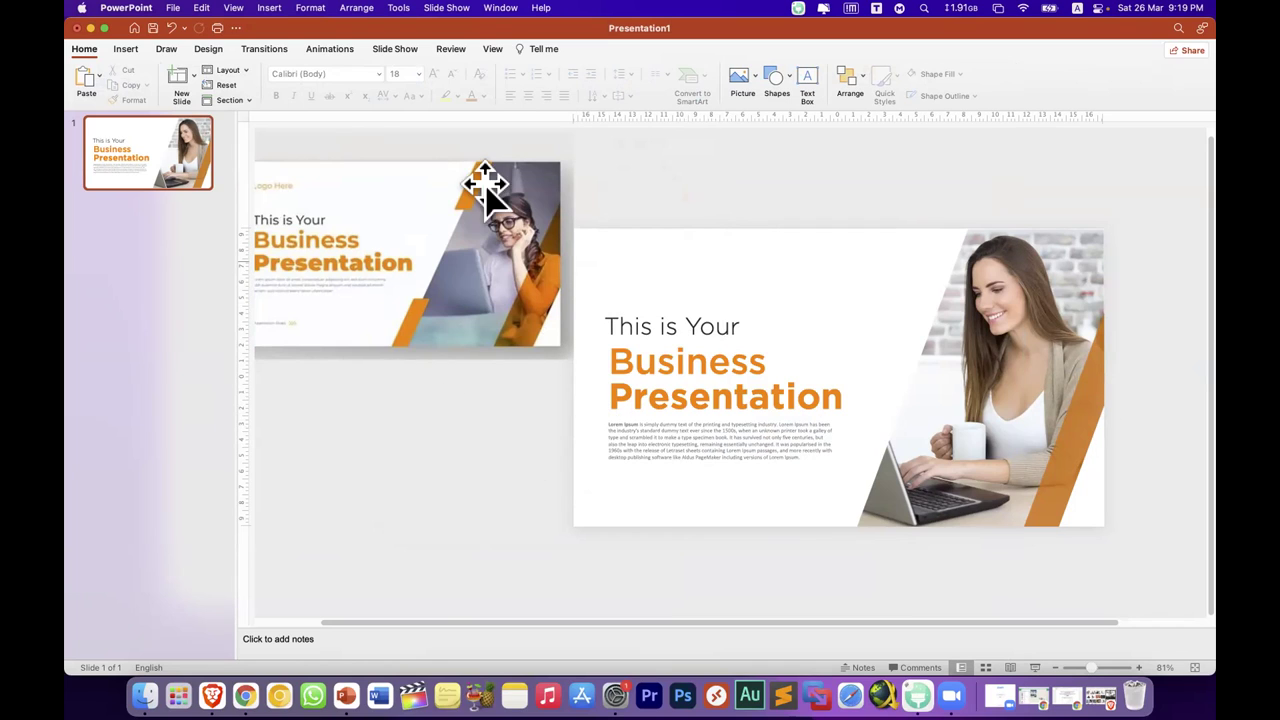
pyautogui.click(125, 49)
pyautogui.click(352, 80)
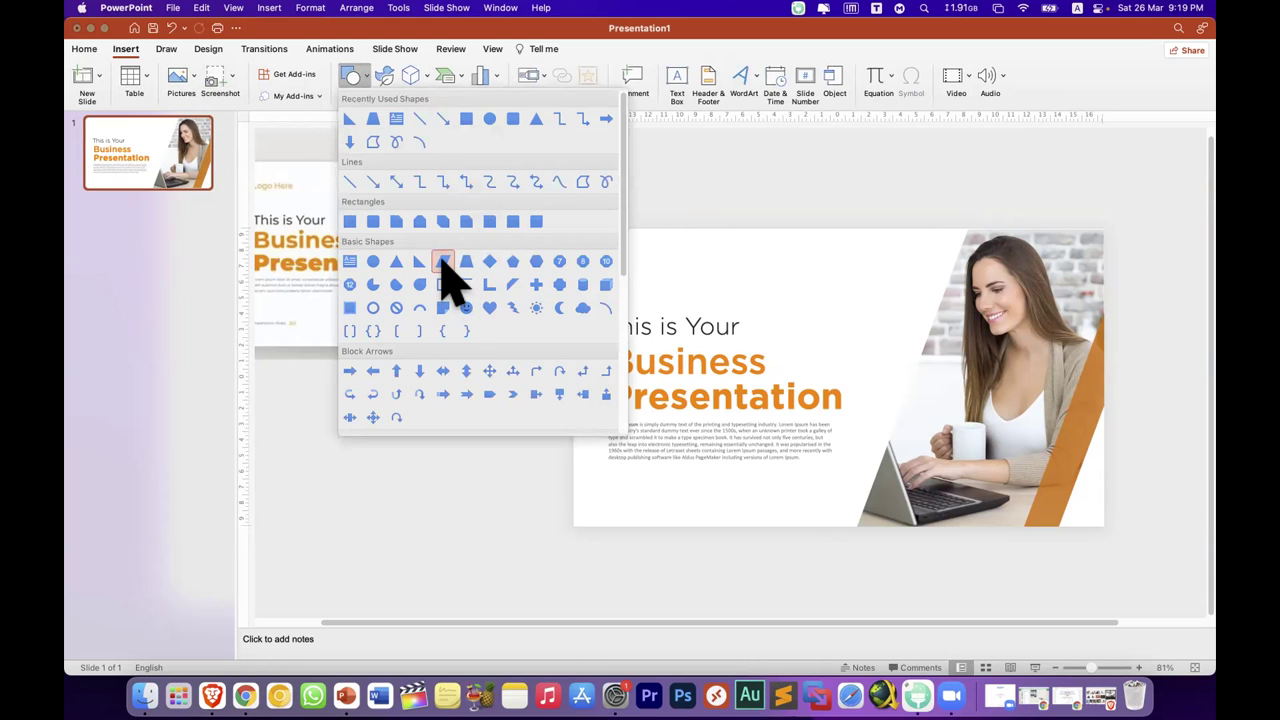
pyautogui.click(443, 263)
pyautogui.moveTo(924, 252); pyautogui.dragTo(859, 388)
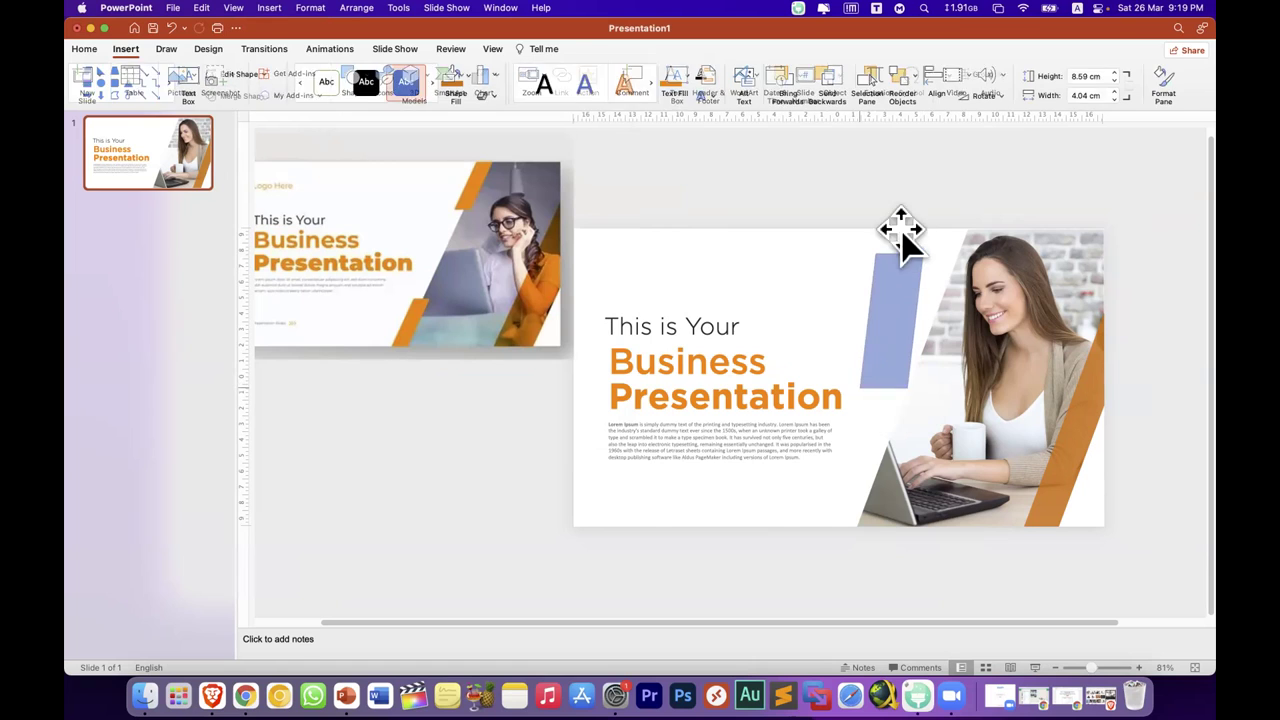
pyautogui.moveTo(891, 237); pyautogui.dragTo(908, 236)
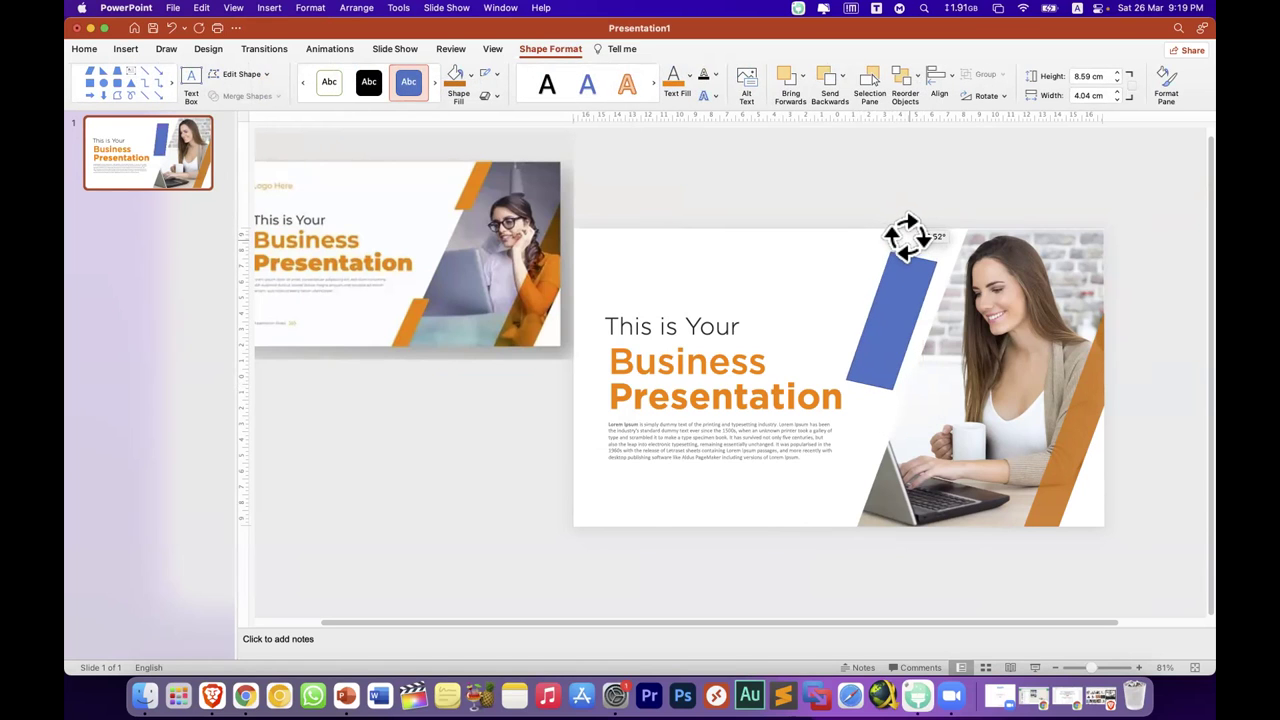
pyautogui.moveTo(892, 290); pyautogui.dragTo(945, 263)
pyautogui.moveTo(946, 199); pyautogui.dragTo(963, 212)
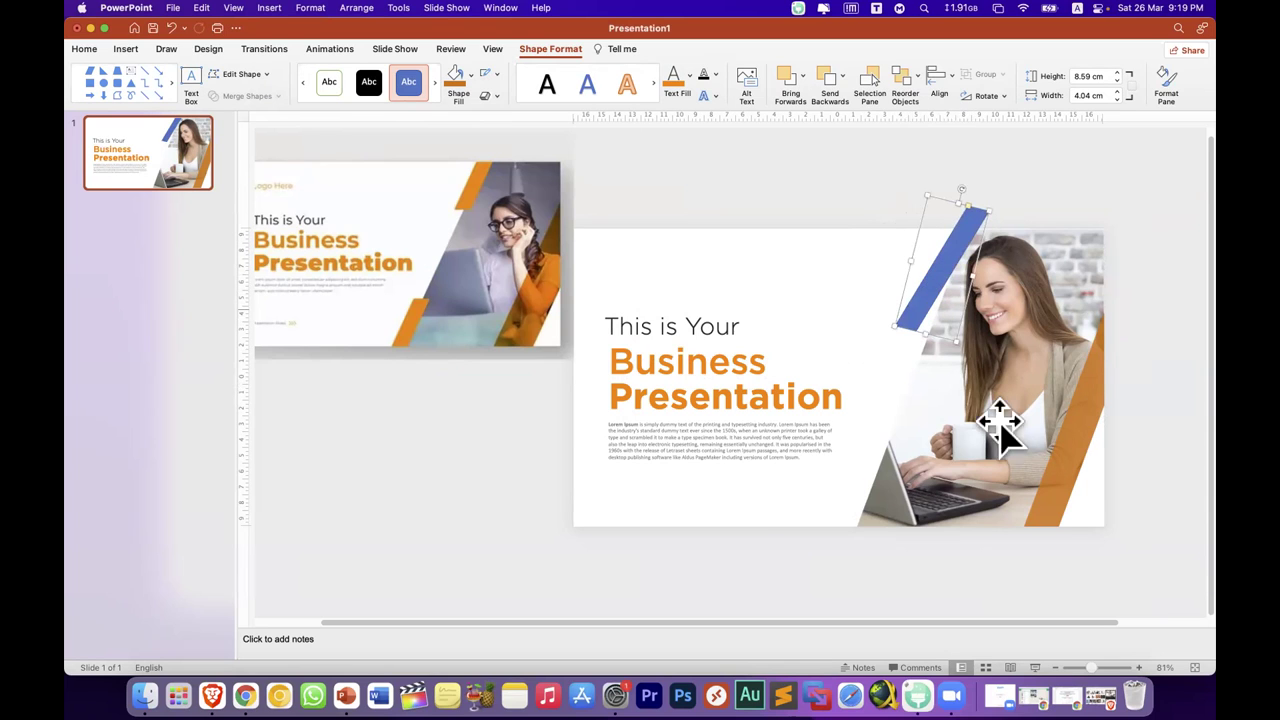
# Step: Adjust its angle across the slide's top edge and place a copy at the bottom edge
pyautogui.scroll(5, 960, 230)
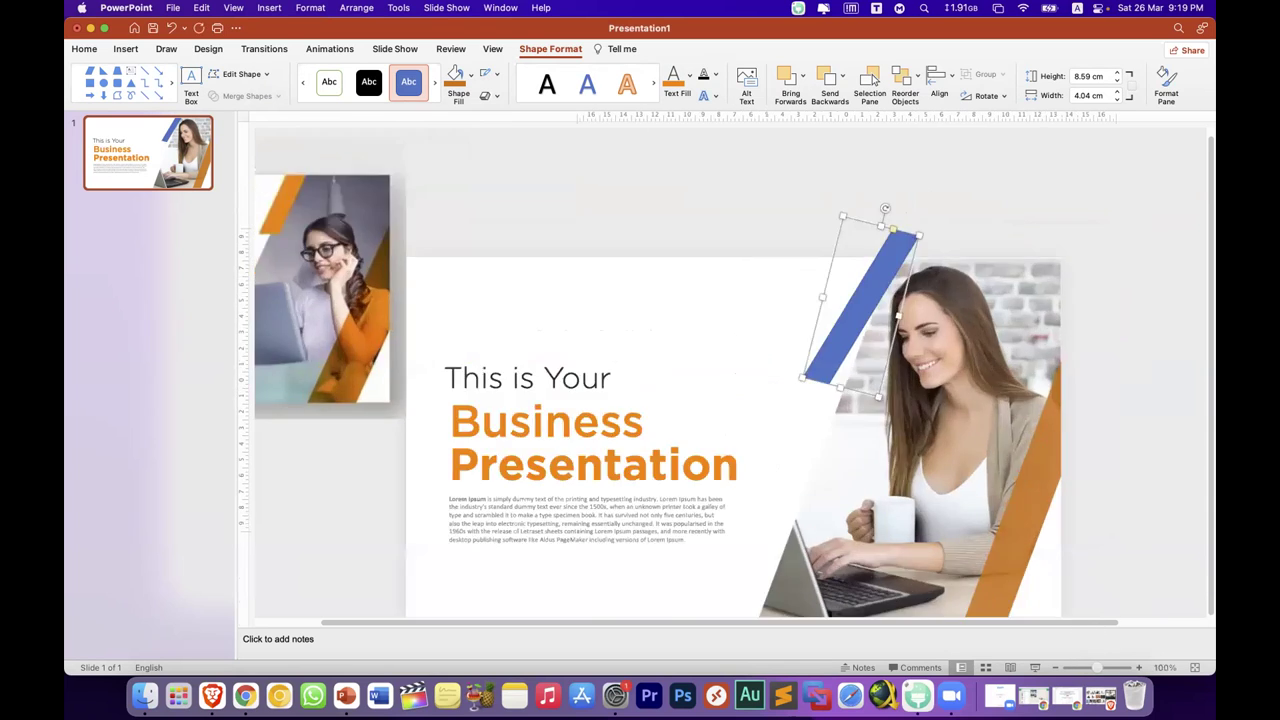
pyautogui.moveTo(929, 233); pyautogui.dragTo(904, 241)
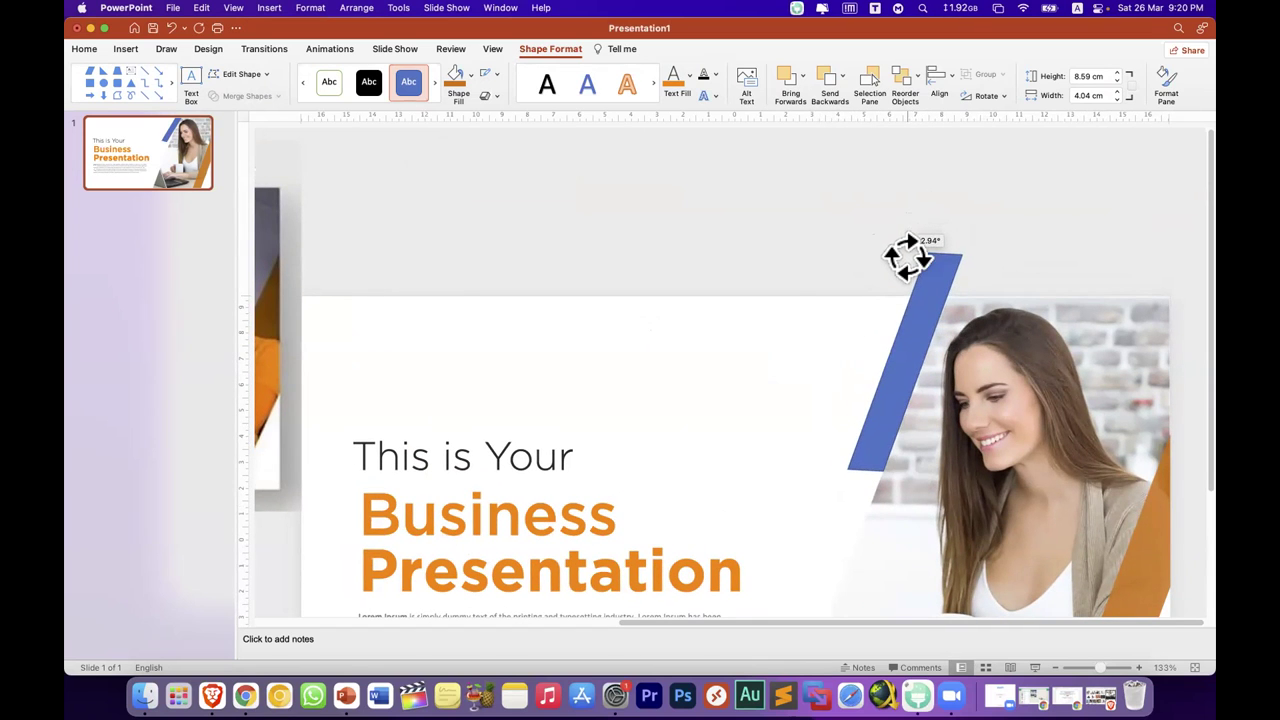
pyautogui.moveTo(910, 384); pyautogui.dragTo(917, 369)
pyautogui.scroll(-2, 935, 390)
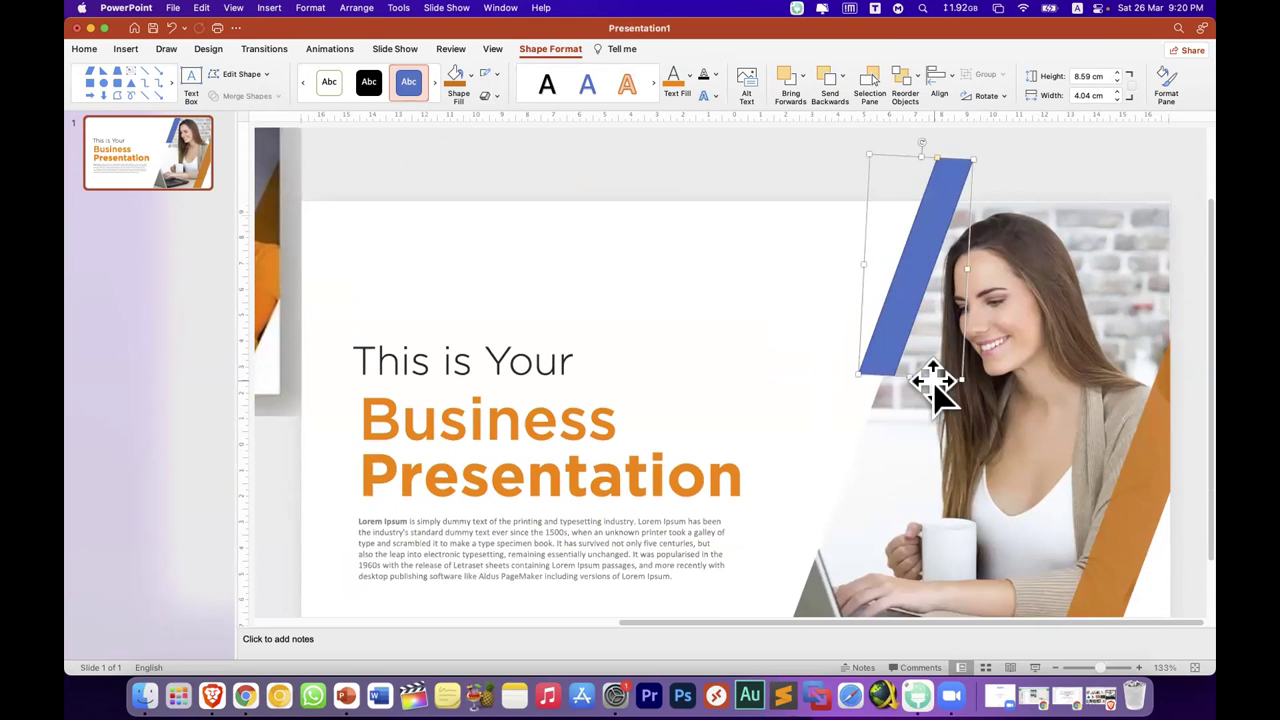
pyautogui.scroll(-2, 1131, 614)
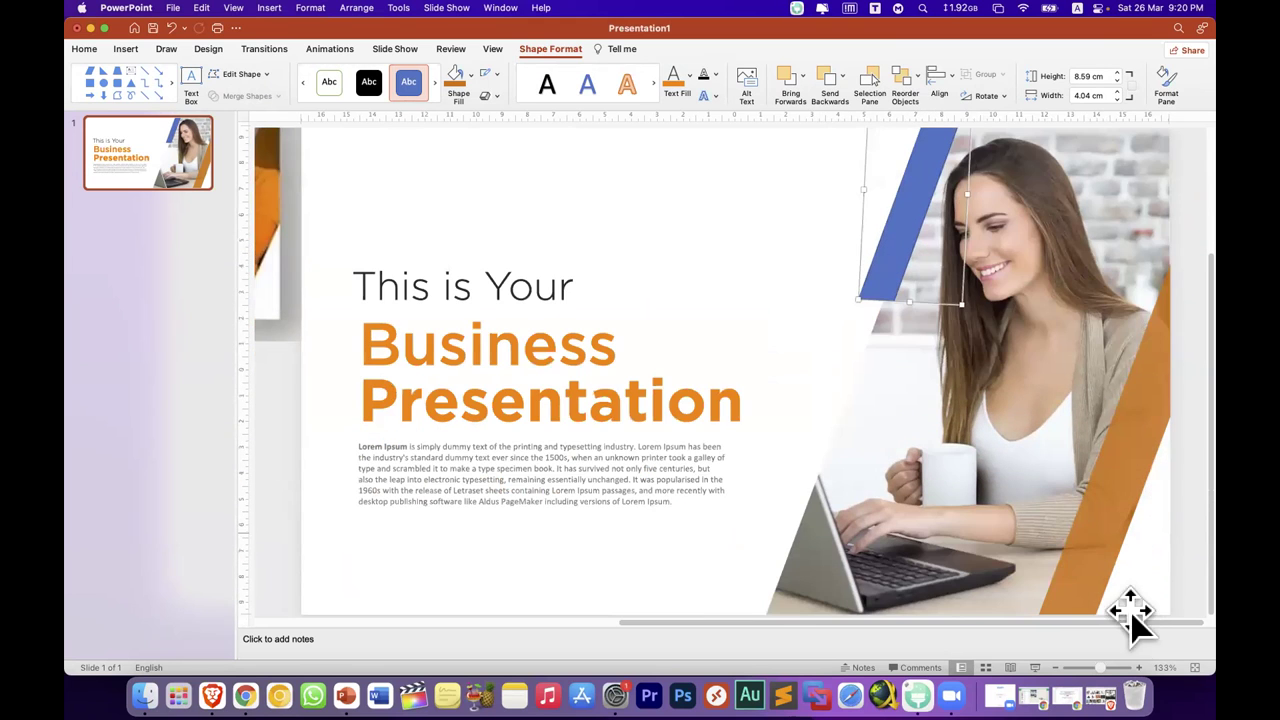
pyautogui.click(1090, 667)
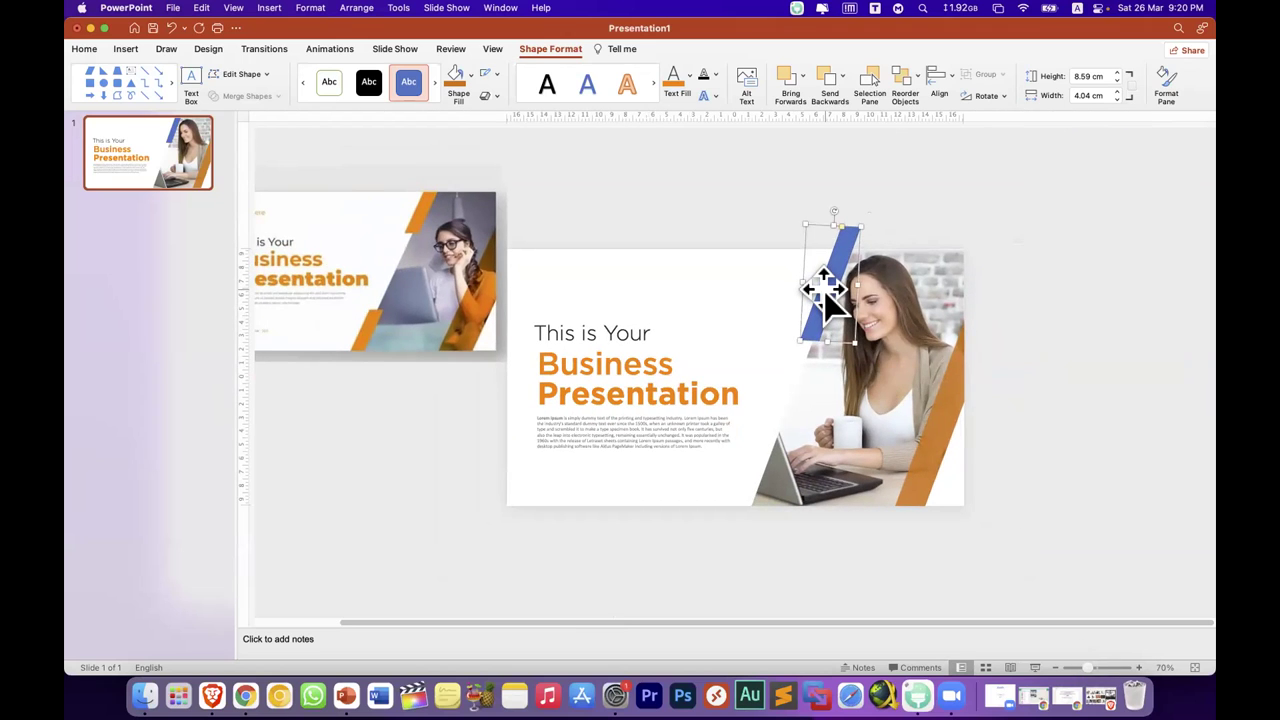
pyautogui.moveTo(826, 296)
pyautogui.mouseDown()
pyautogui.moveTo(758, 515)
pyautogui.moveTo(745, 512)
pyautogui.mouseUp()
pyautogui.click(760, 254)
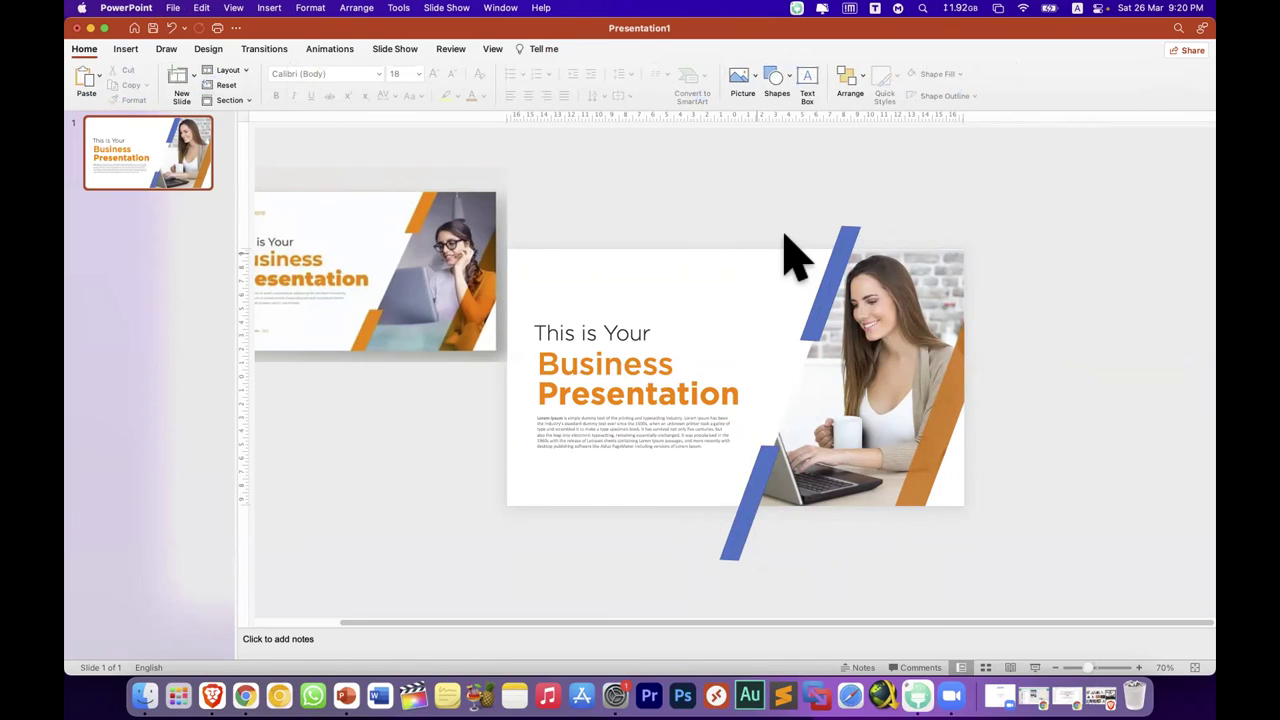
# Step: Draw a rectangle over the upper band's top and copy it below the slide
pyautogui.click(125, 48)
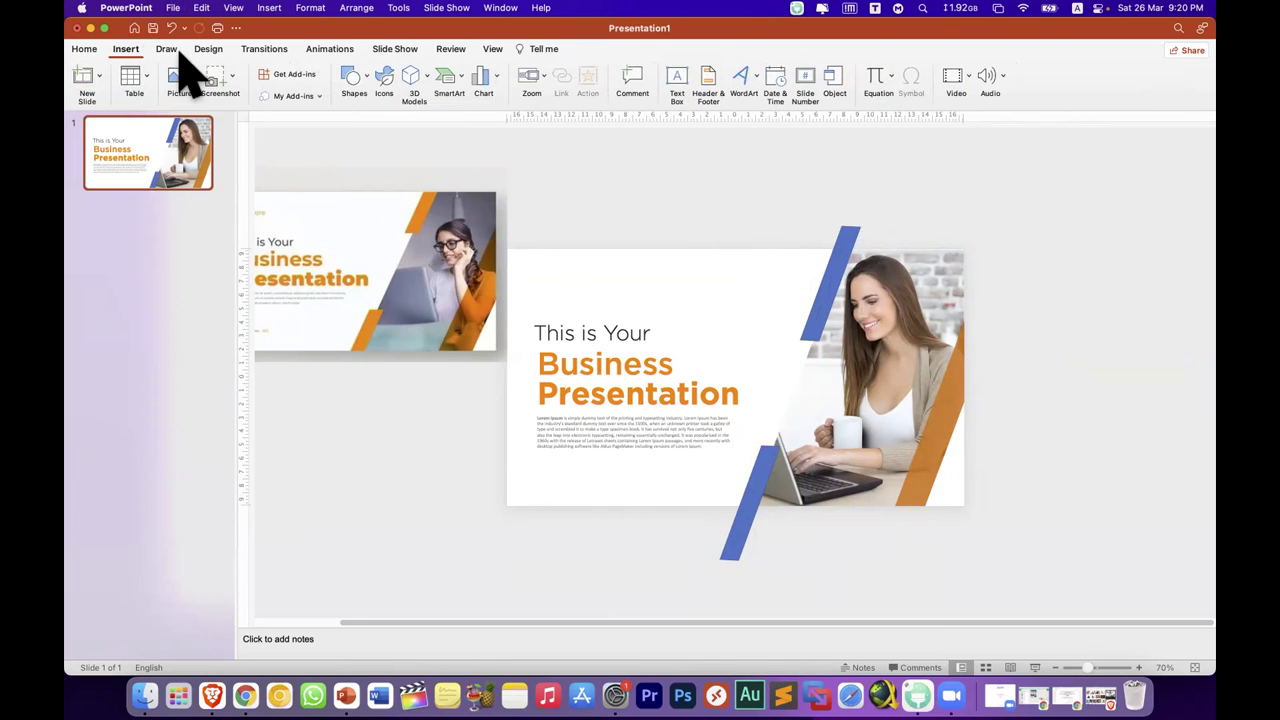
pyautogui.click(355, 80)
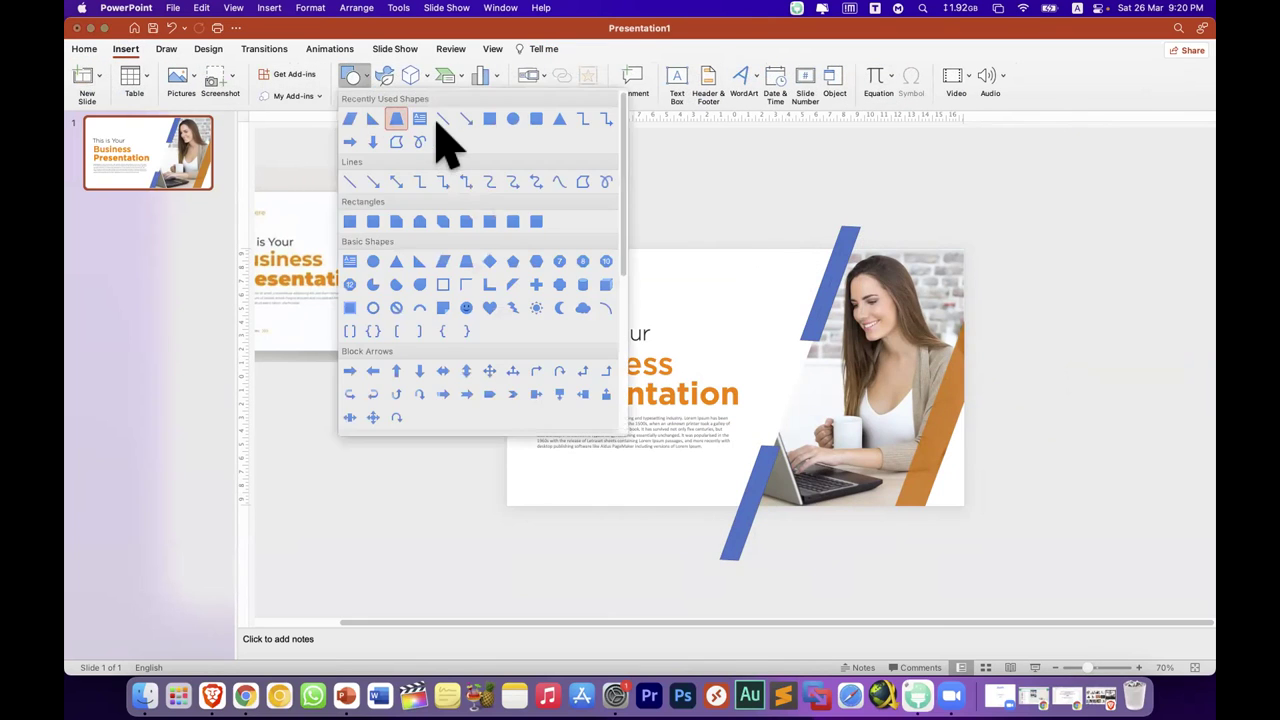
pyautogui.click(488, 121)
pyautogui.moveTo(742, 183); pyautogui.dragTo(907, 249)
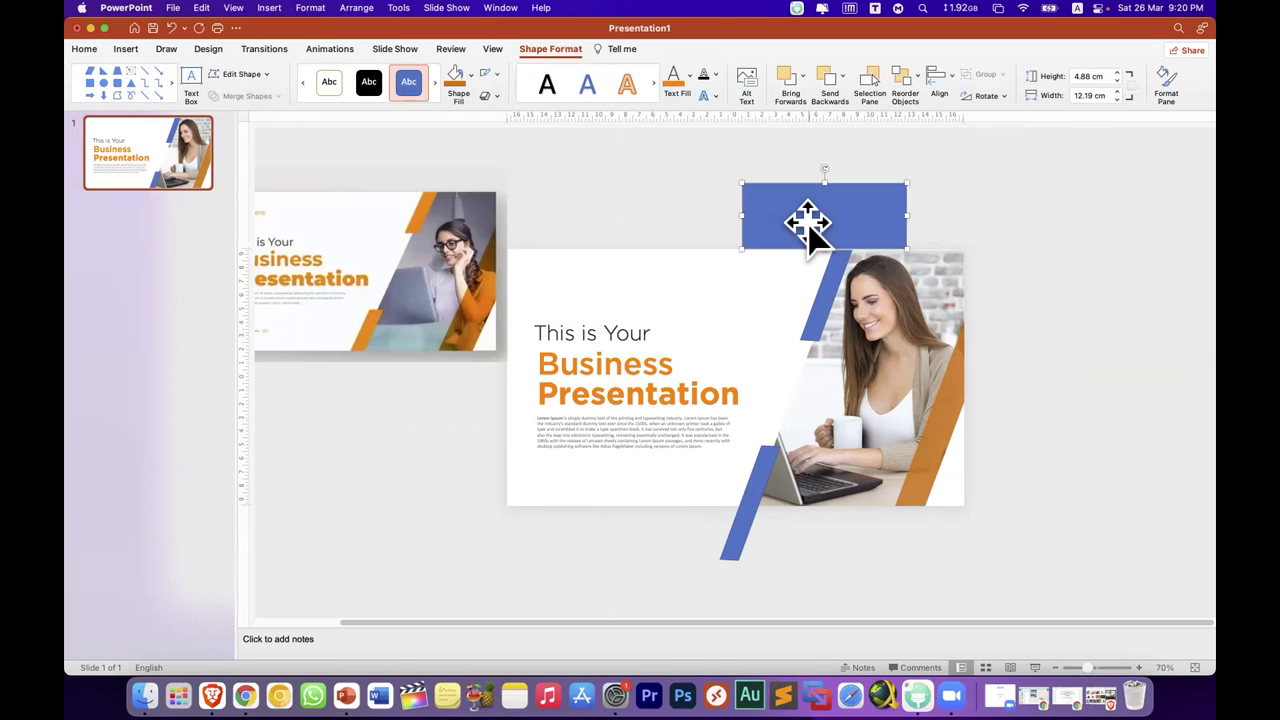
pyautogui.moveTo(808, 222)
pyautogui.mouseDown()
pyautogui.moveTo(740, 570)
pyautogui.moveTo(739, 548)
pyautogui.mouseUp()
# Step: Fragment the upper band with its rectangle and delete the pieces above the slide
pyautogui.click(836, 283)
pyautogui.keyDown('shift'); pyautogui.click(857, 220); pyautogui.keyUp('shift')
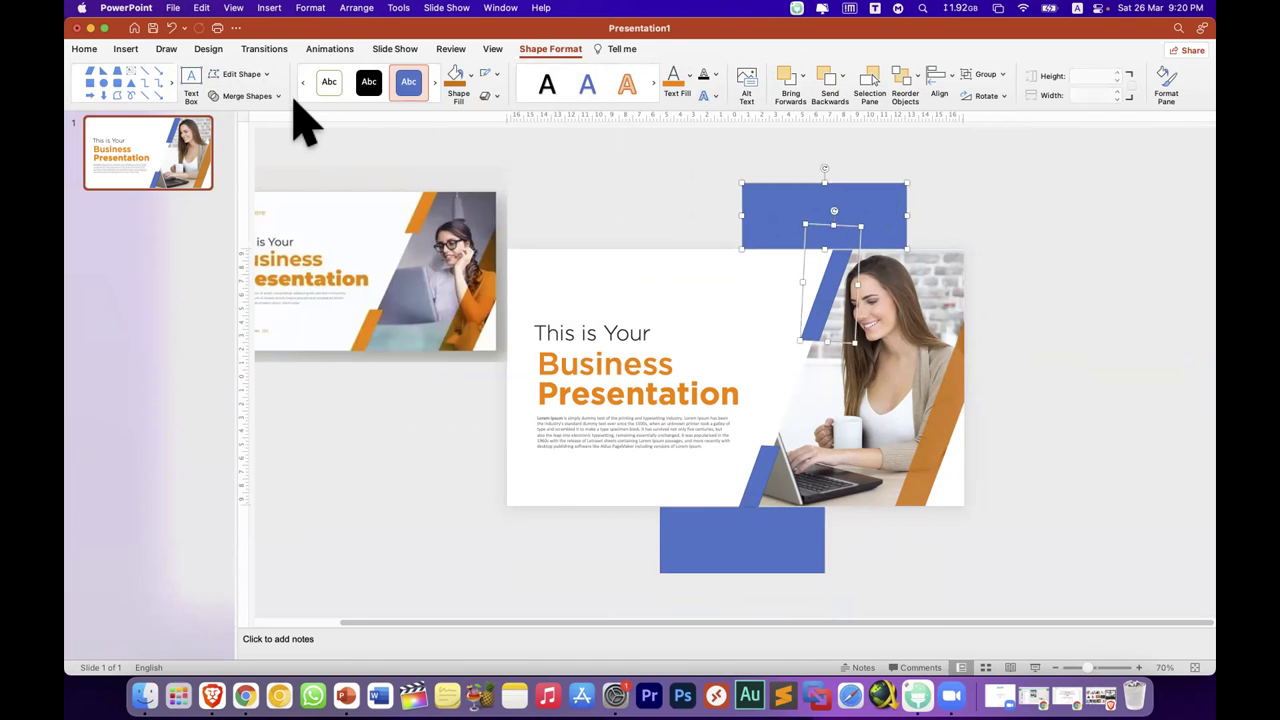
pyautogui.click(270, 96)
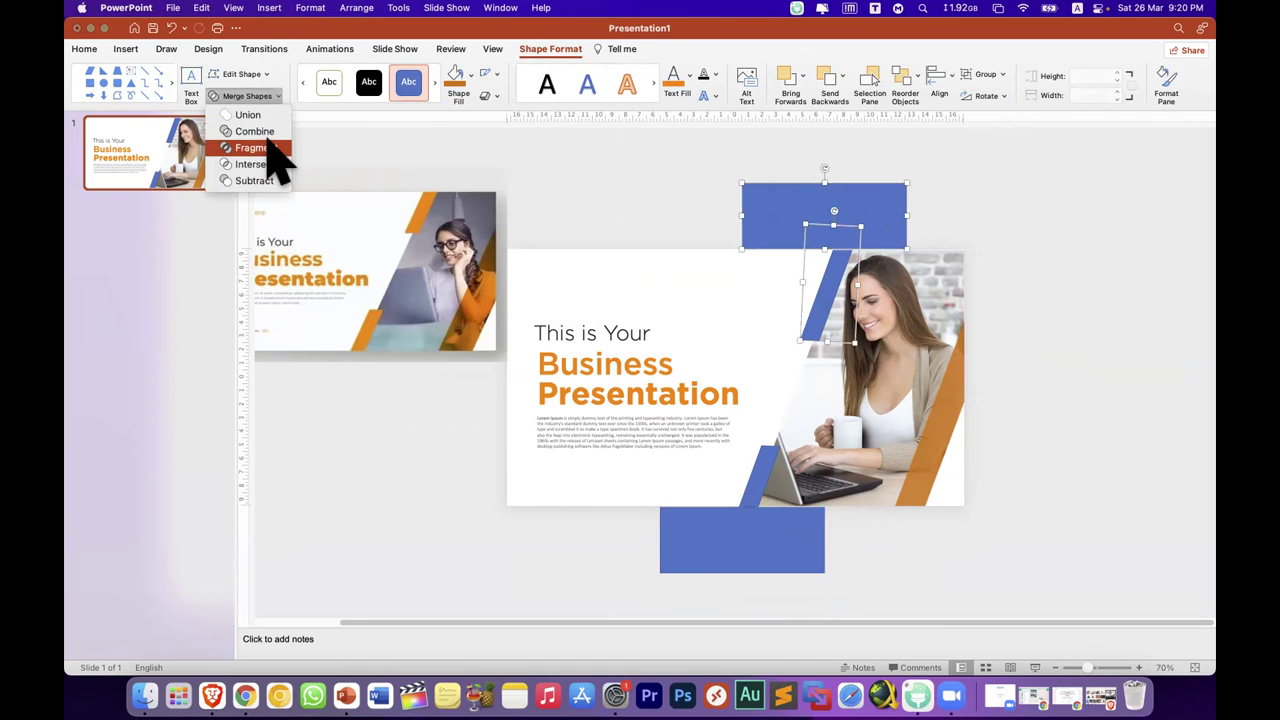
pyautogui.click(275, 149)
pyautogui.click(811, 194)
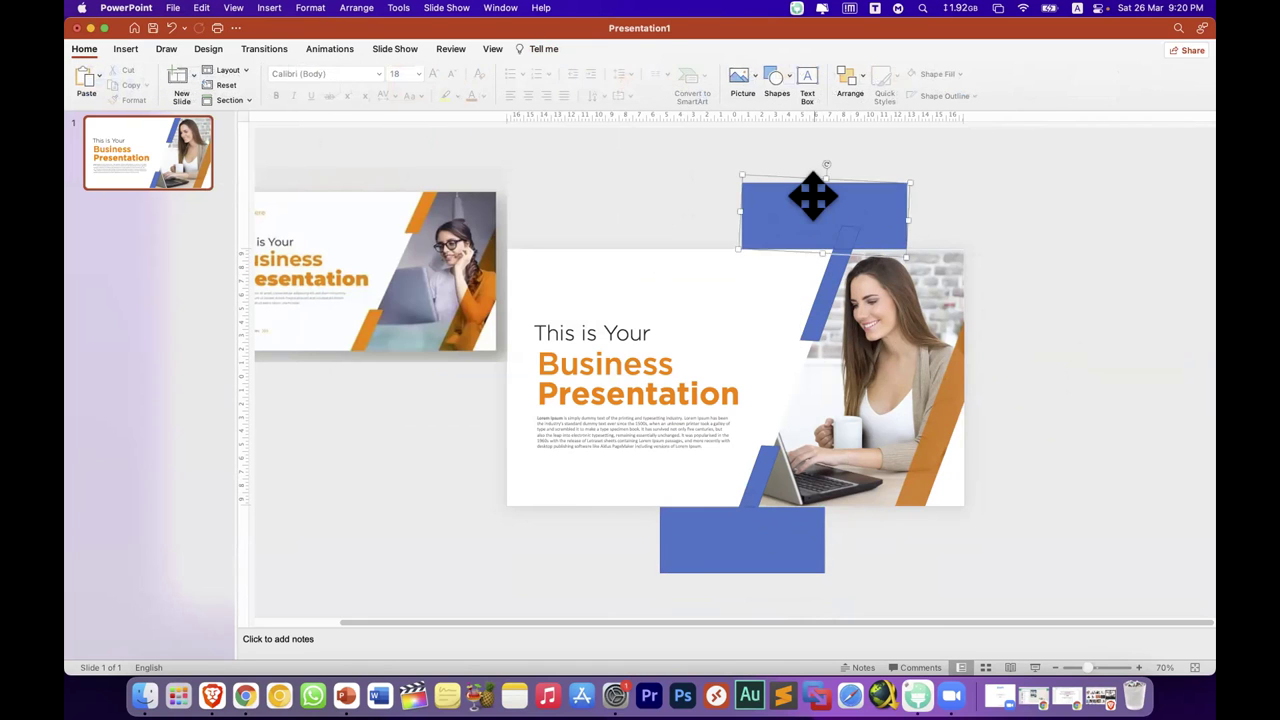
pyautogui.press('Delete')
pyautogui.click(840, 229)
pyautogui.press('Delete')
# Step: Fragment the lower band with its rectangle, delete the pieces below the slide, and select both bands
pyautogui.click(776, 548)
pyautogui.keyDown('shift'); pyautogui.click(763, 488); pyautogui.keyUp('shift')
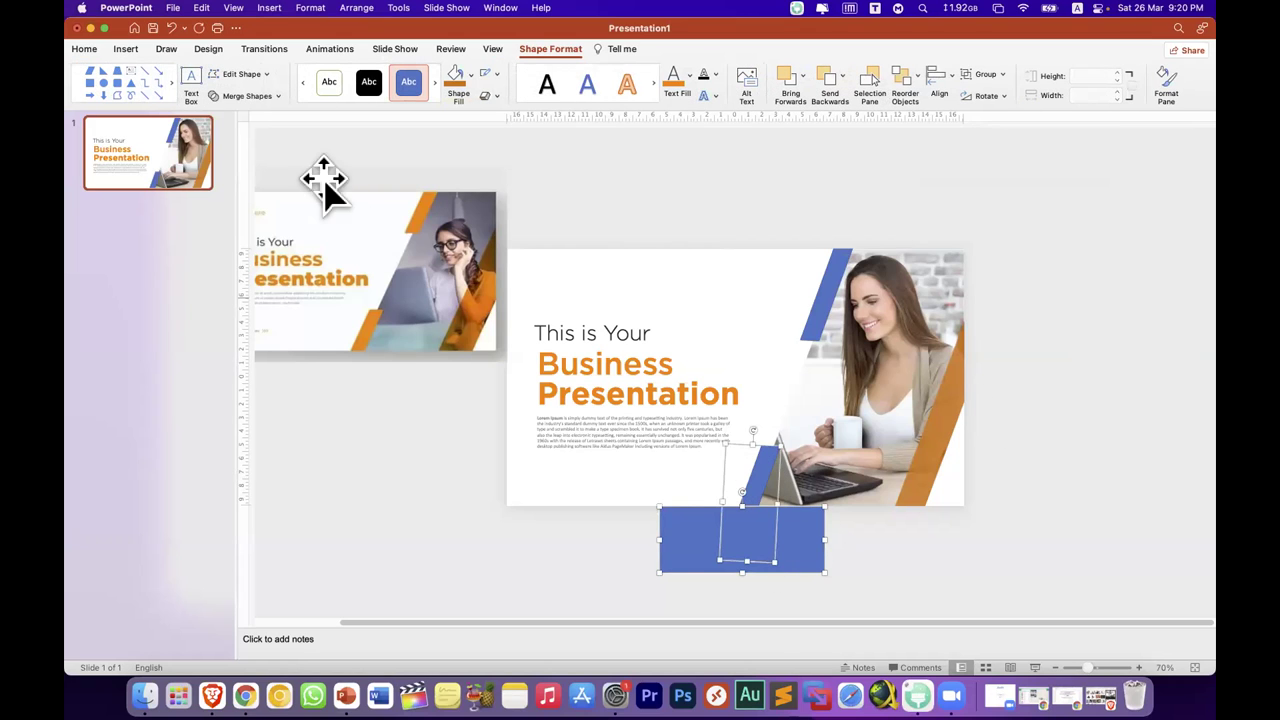
pyautogui.click(266, 100)
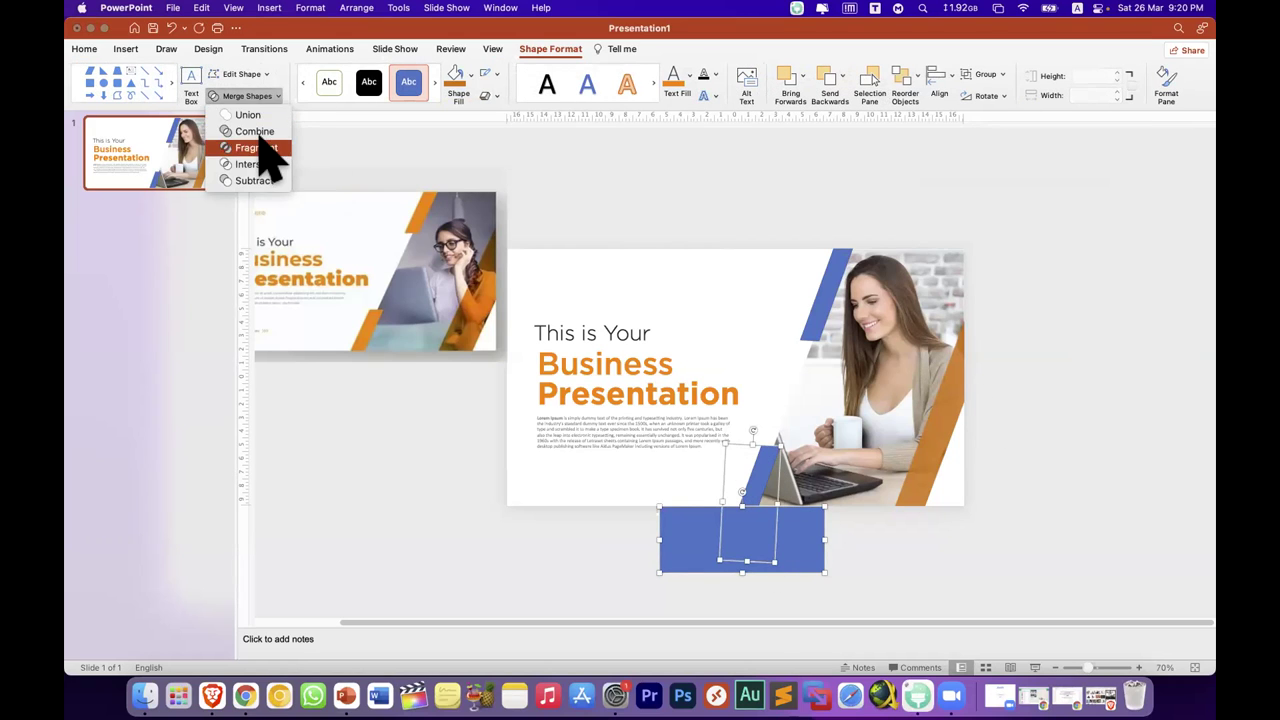
pyautogui.click(260, 147)
pyautogui.click(900, 550)
pyautogui.click(723, 543)
pyautogui.press('Delete')
pyautogui.click(728, 537)
pyautogui.click(737, 543)
pyautogui.press('Delete')
pyautogui.click(755, 487)
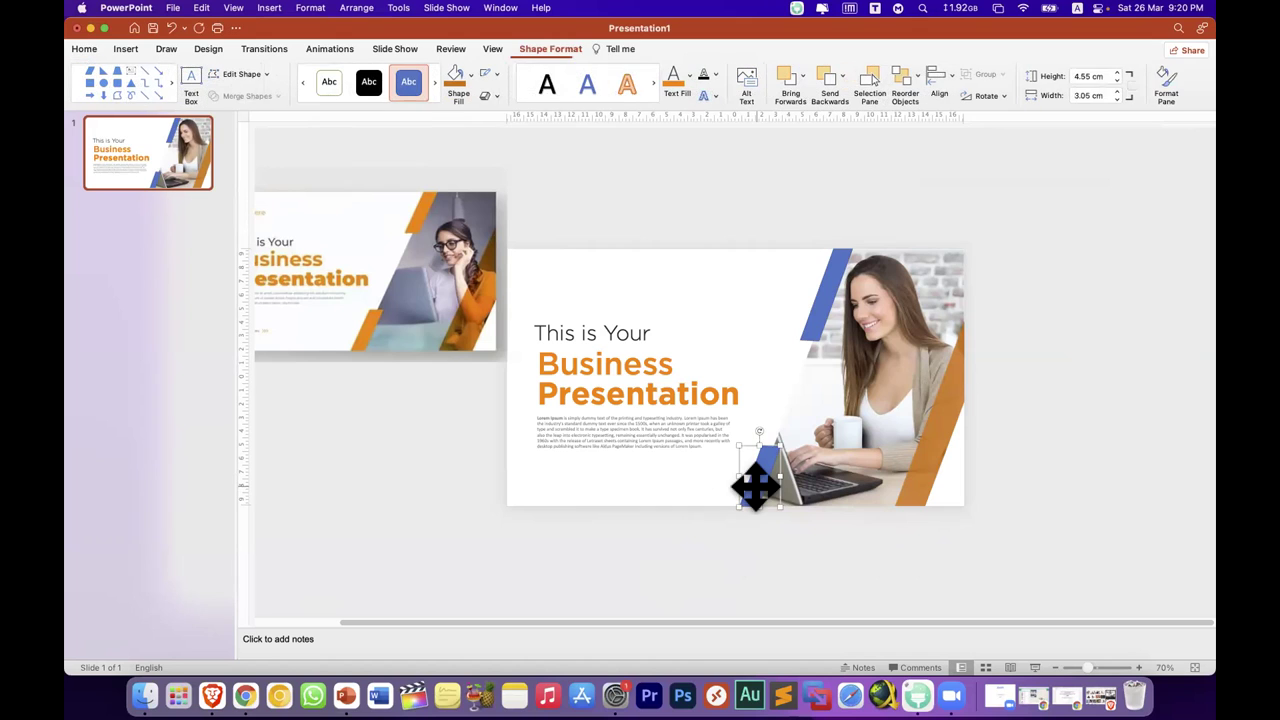
pyautogui.keyDown('shift'); pyautogui.click(813, 333); pyautogui.keyUp('shift')
# Step: Fill both trimmed bands with the recent orange
pyautogui.click(457, 80)
pyautogui.click(492, 75)
pyautogui.click(488, 97)
pyautogui.click(471, 77)
pyautogui.click(460, 270)
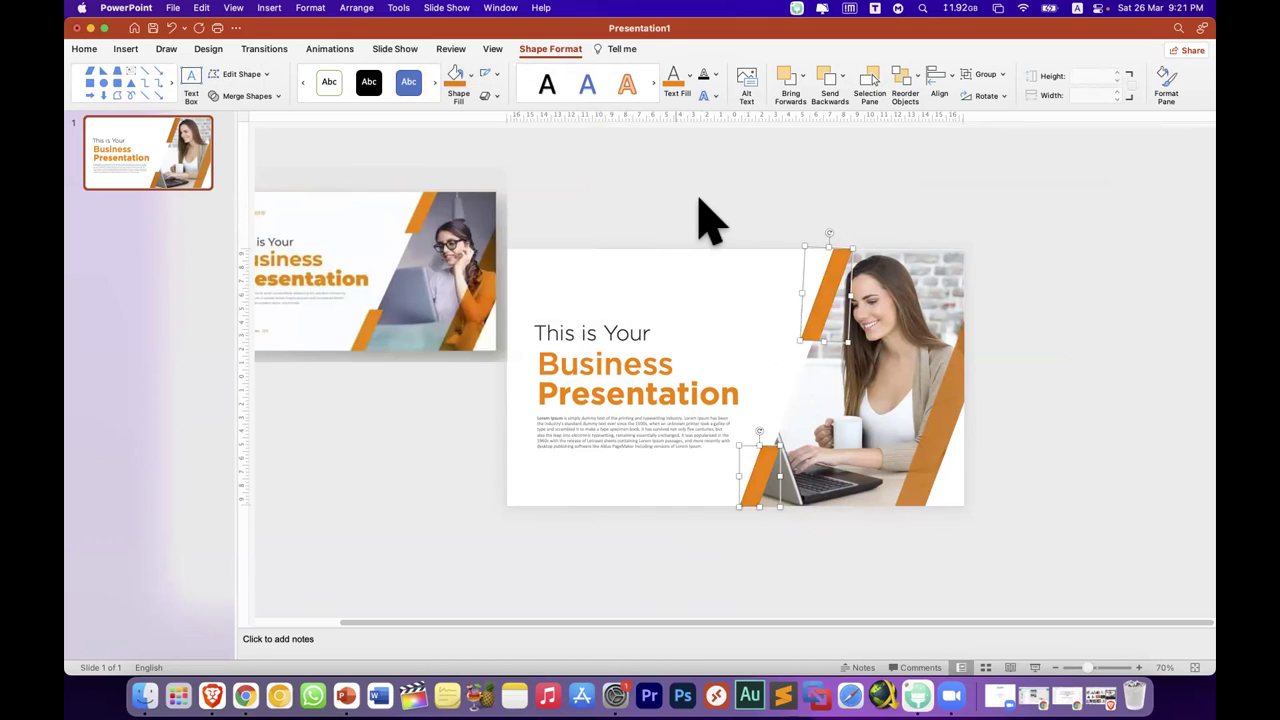
pyautogui.click(703, 215)
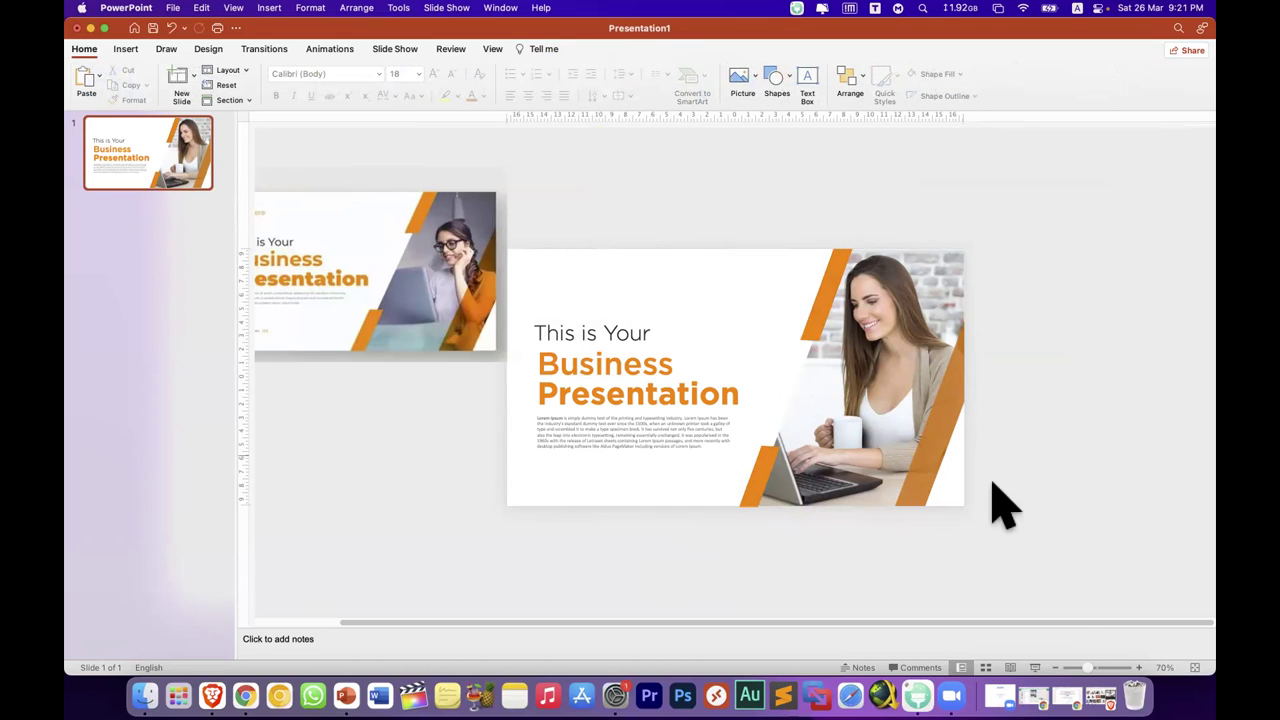
# Step: Move the reference picture above the slide and enlarge it to about 37.9 × 22.35 cm
pyautogui.scroll(-5, 680, 414)
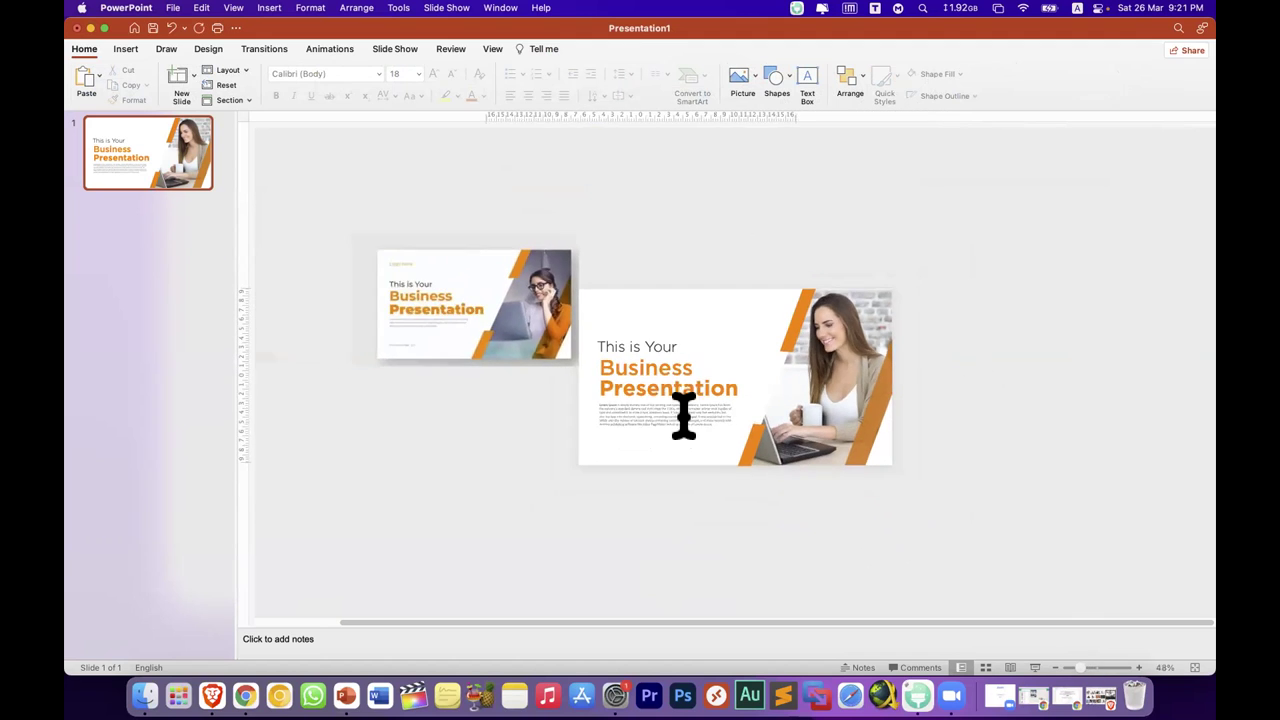
pyautogui.moveTo(486, 323)
pyautogui.mouseDown()
pyautogui.moveTo(592, 231)
pyautogui.moveTo(655, 225)
pyautogui.mouseUp()
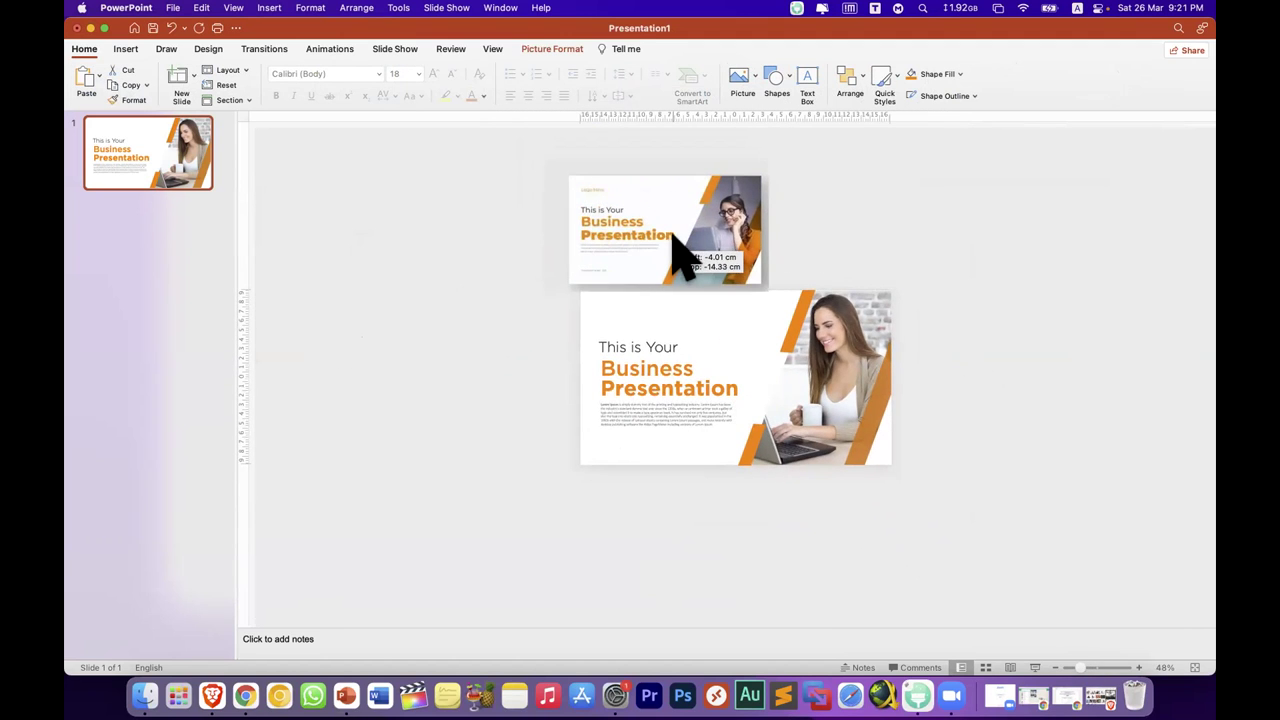
pyautogui.moveTo(769, 158); pyautogui.dragTo(896, 112)
pyautogui.click(1058, 372)
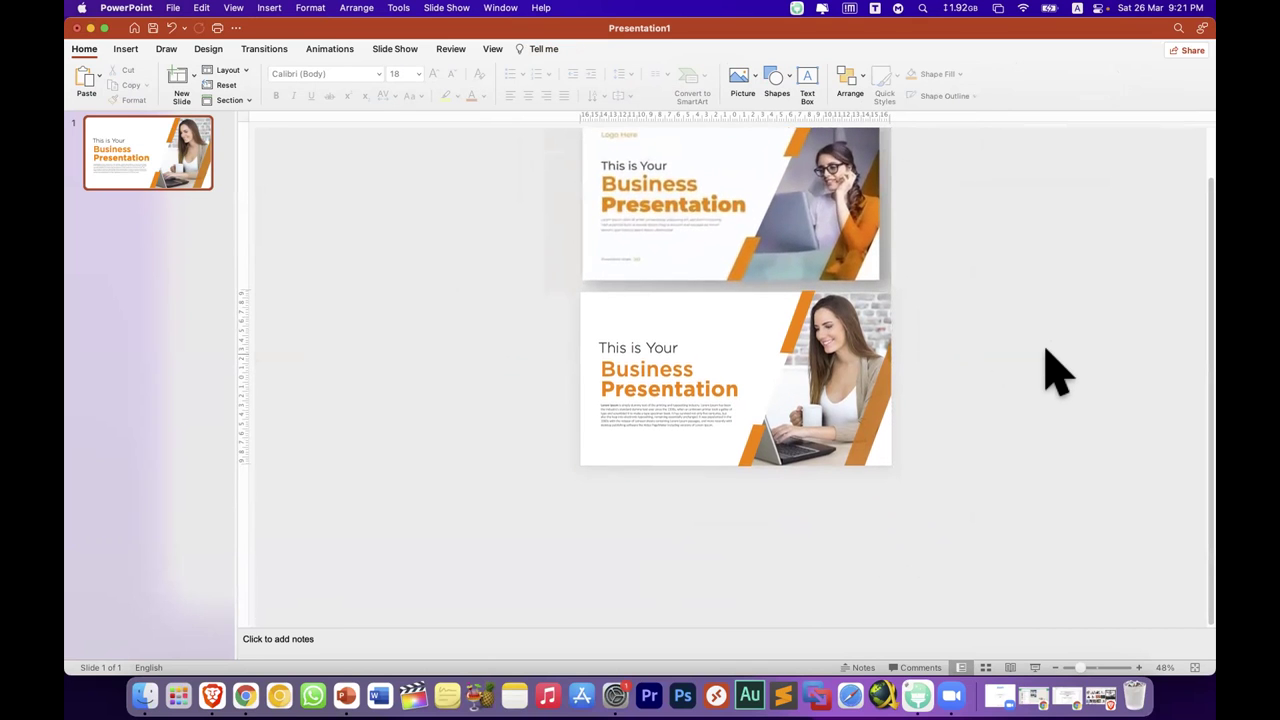
pyautogui.scroll(2, 1058, 372)
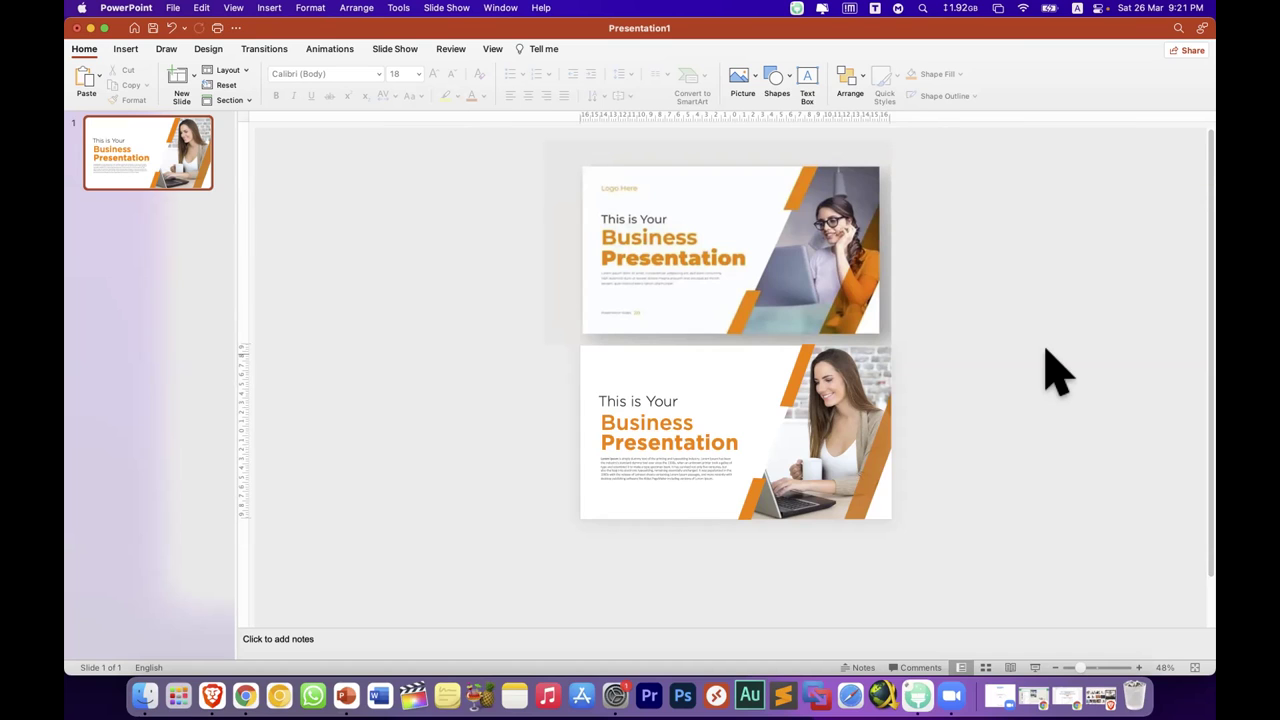
pyautogui.click(871, 466)
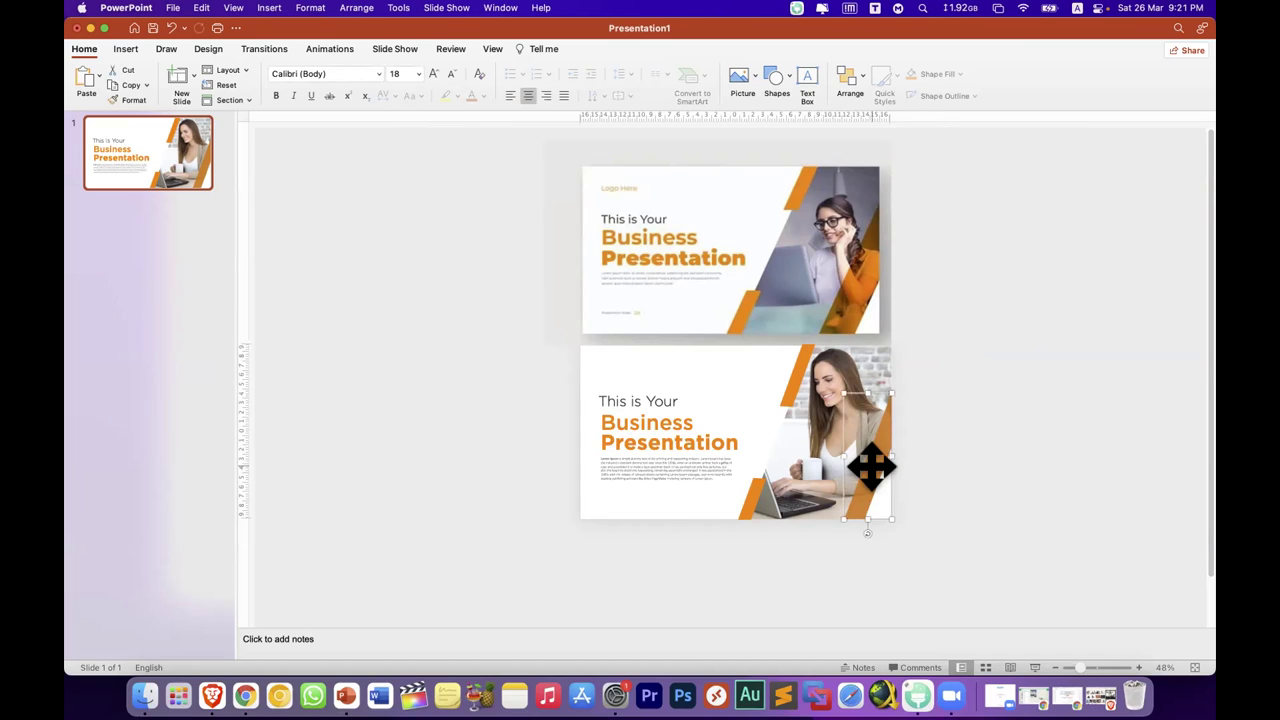
pyautogui.moveTo(846, 455); pyautogui.dragTo(830, 455)
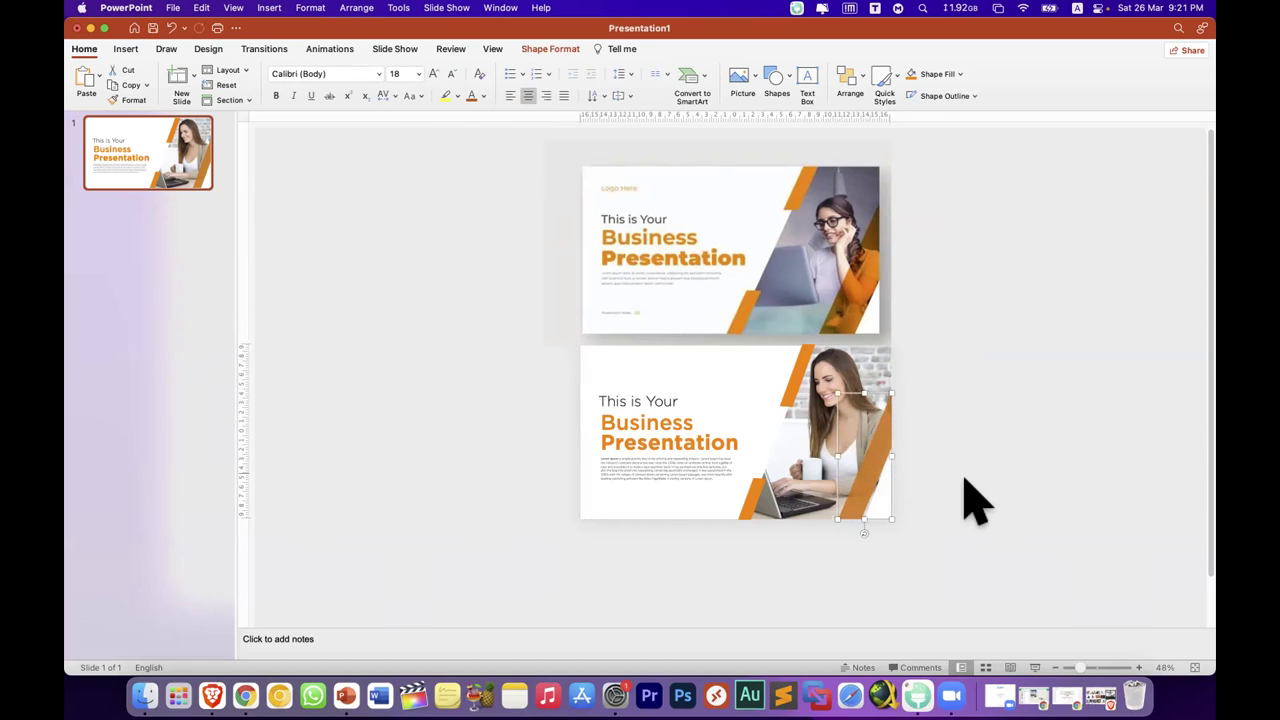
pyautogui.click(877, 470)
pyautogui.click(1013, 455)
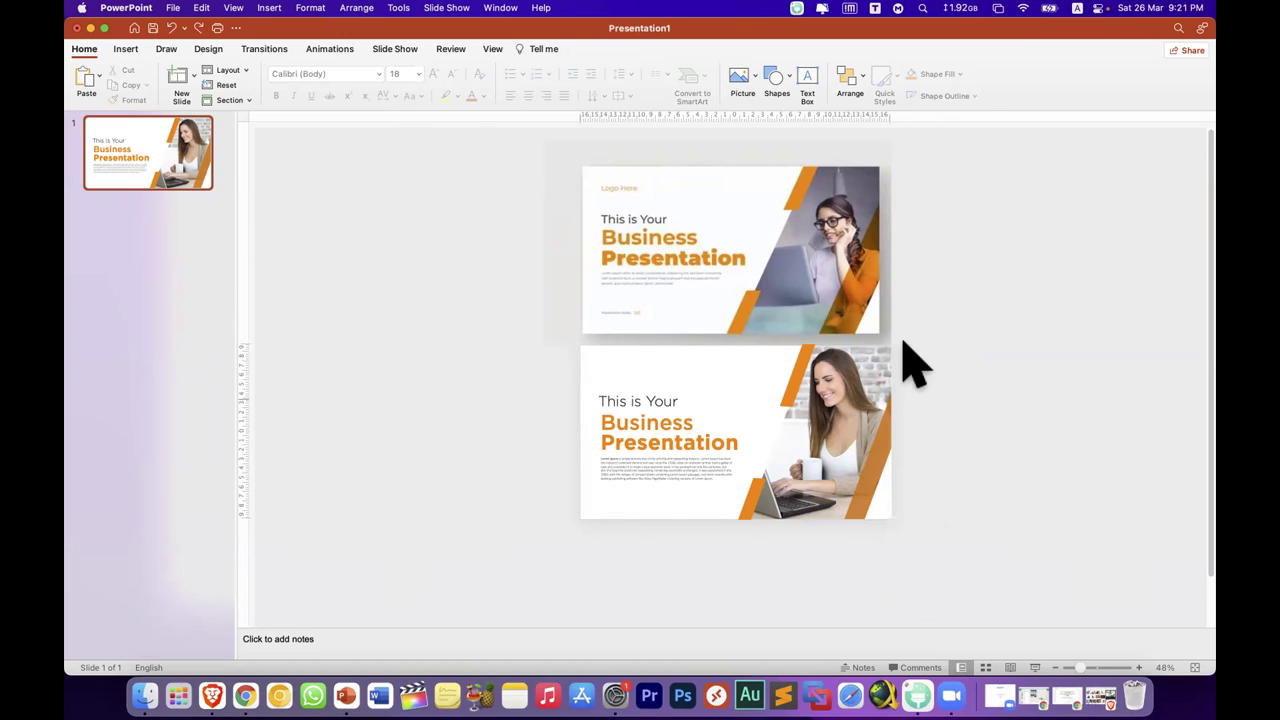
pyautogui.click(689, 263)
pyautogui.click(973, 416)
pyautogui.scroll(10, 800, 610)
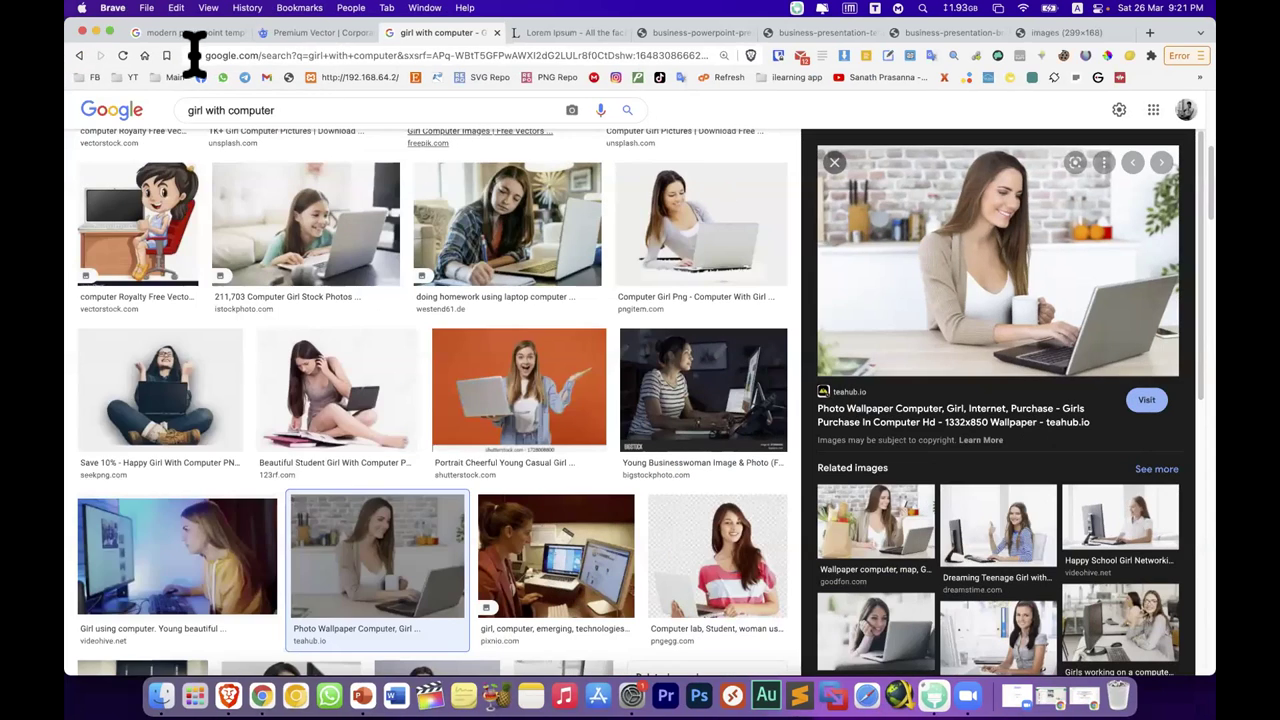
# Step: Switch to the Lorem Ipsum tab and clear the address bar for a new address
pyautogui.hotkey('ctrl', 'Tab')
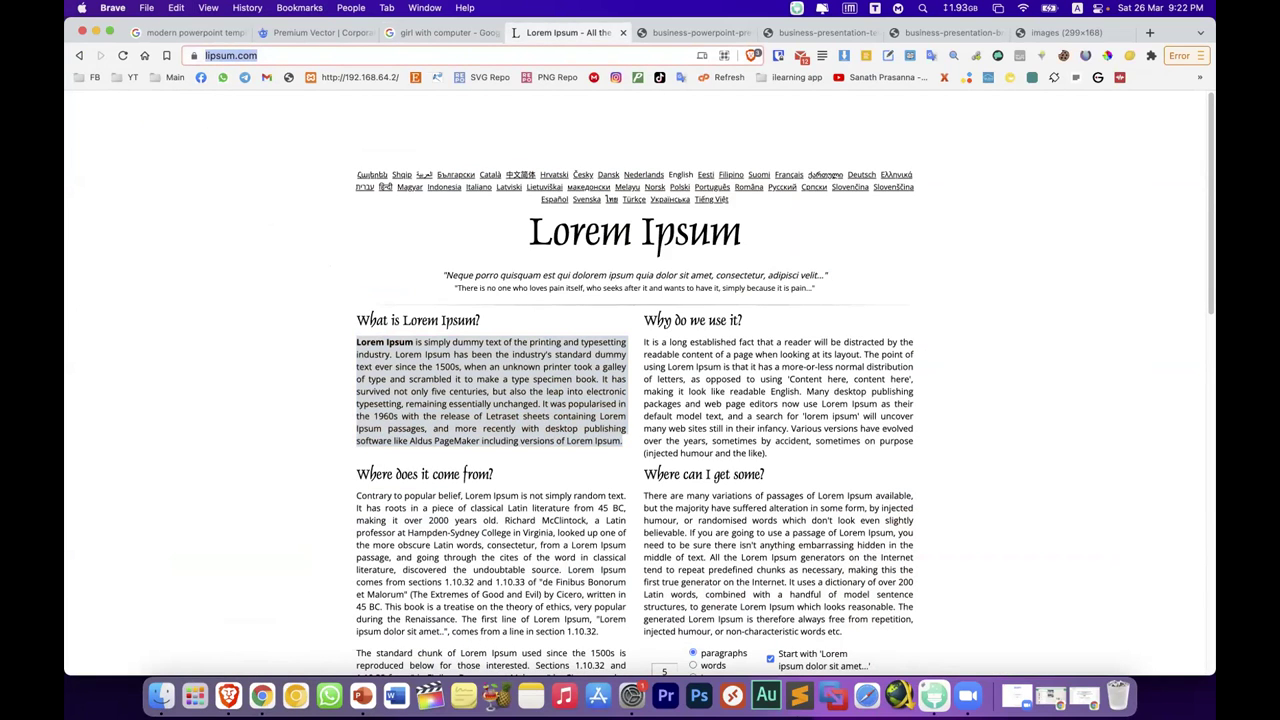
pyautogui.click(372, 57)
pyautogui.press('BackSpace')
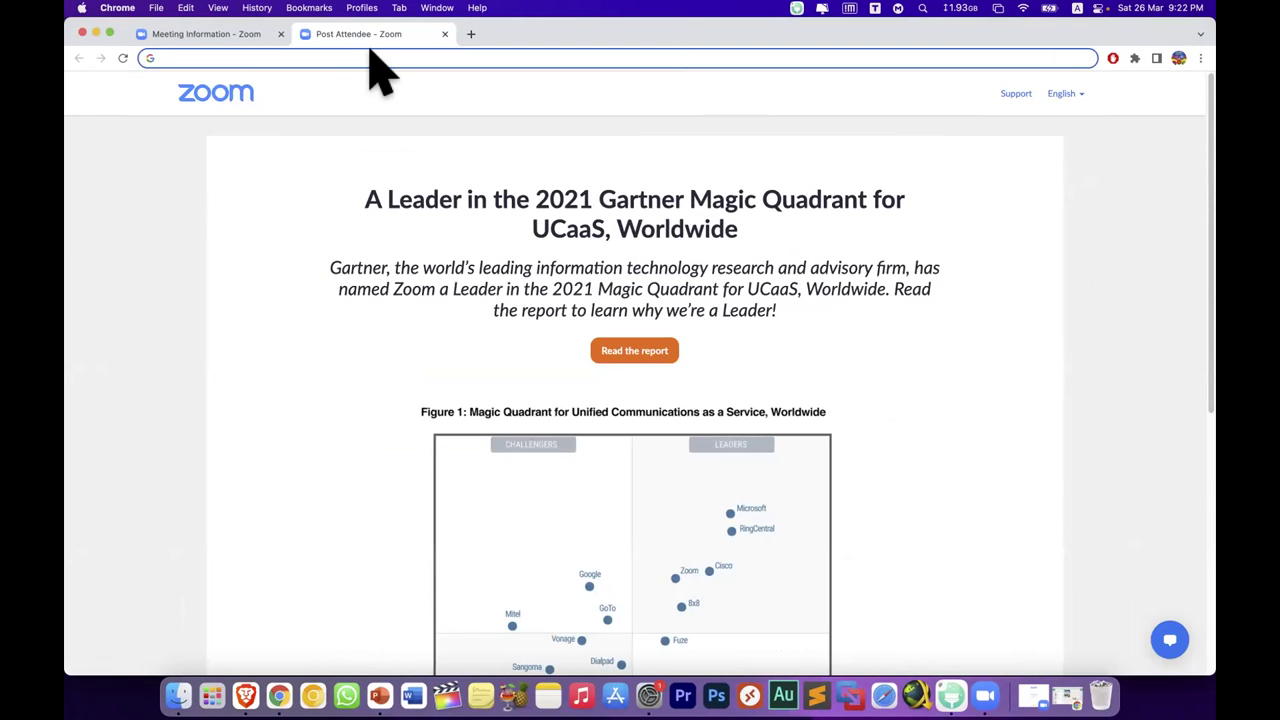
# Step: Open WhatsApp Web and send the lipsum.com link to the group chat
pyautogui.write('we')
pyautogui.press('Return')
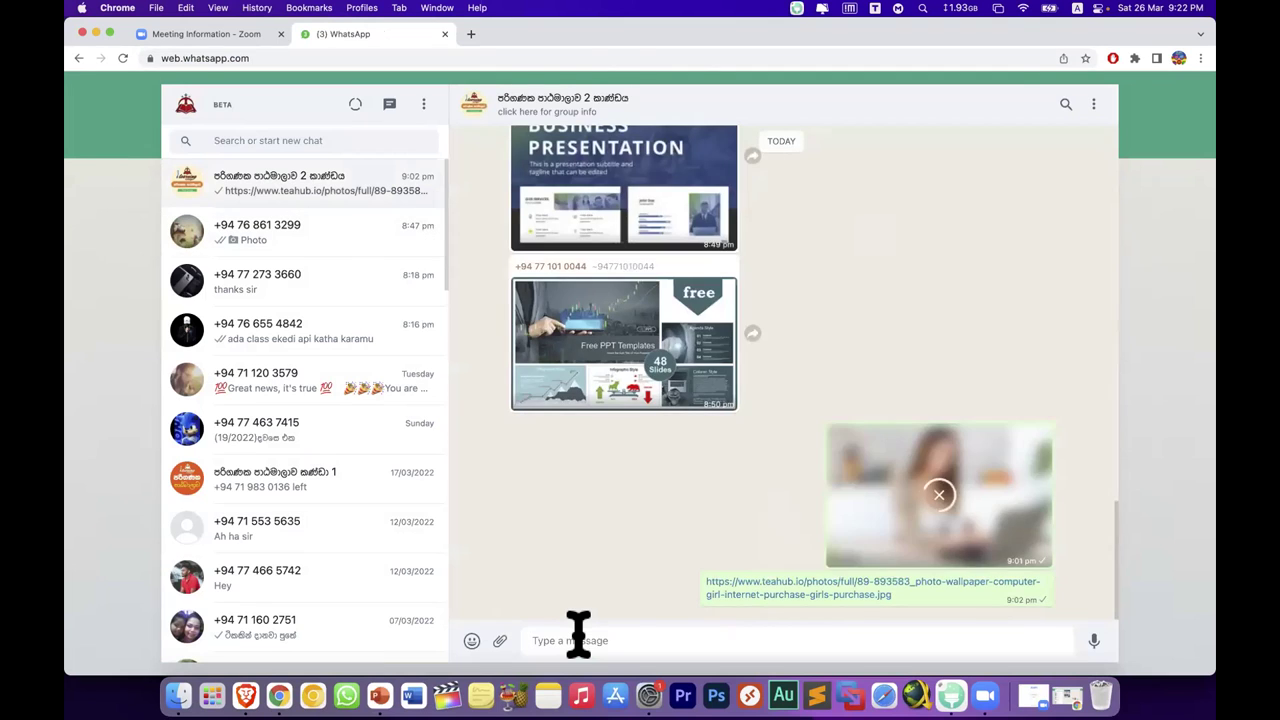
pyautogui.write('https://www.lipsum.com/')
pyautogui.press('Return')
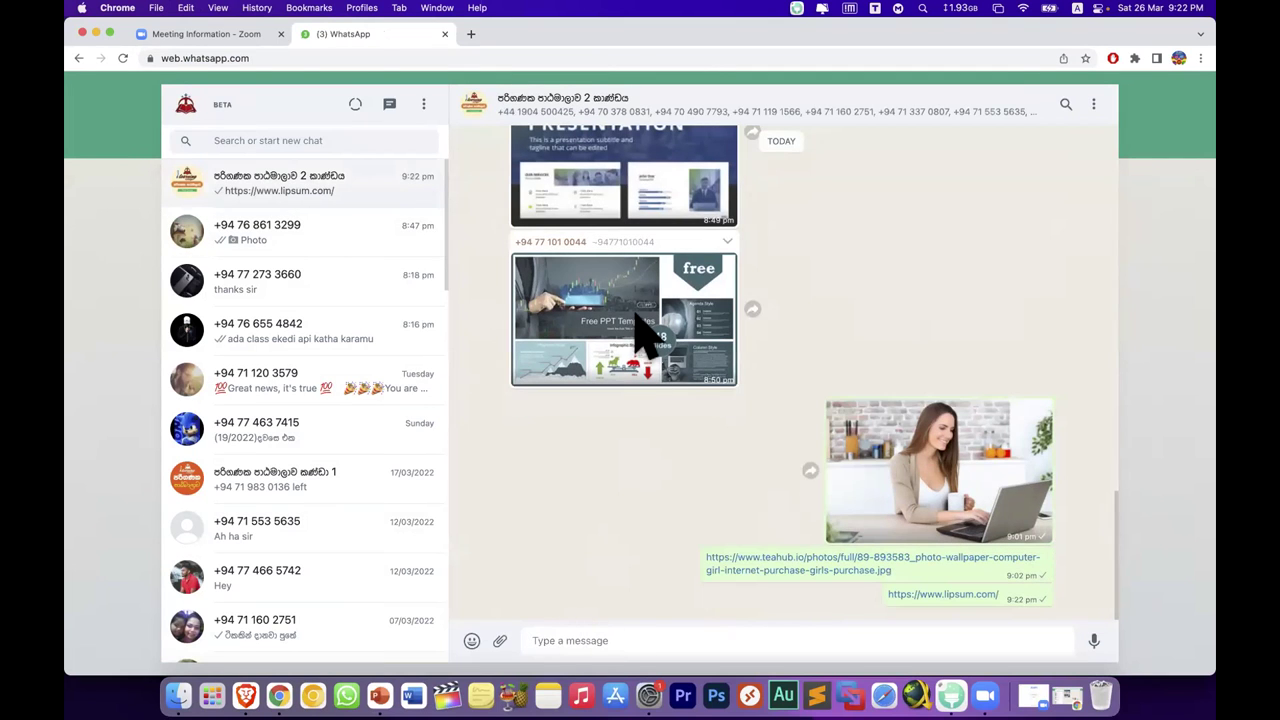
# Step: Send 'sample text - ' followed by the link, then minimise the window
pyautogui.write('sample text -')
pyautogui.write('https://www.lipsum.com/')
pyautogui.press('Return')
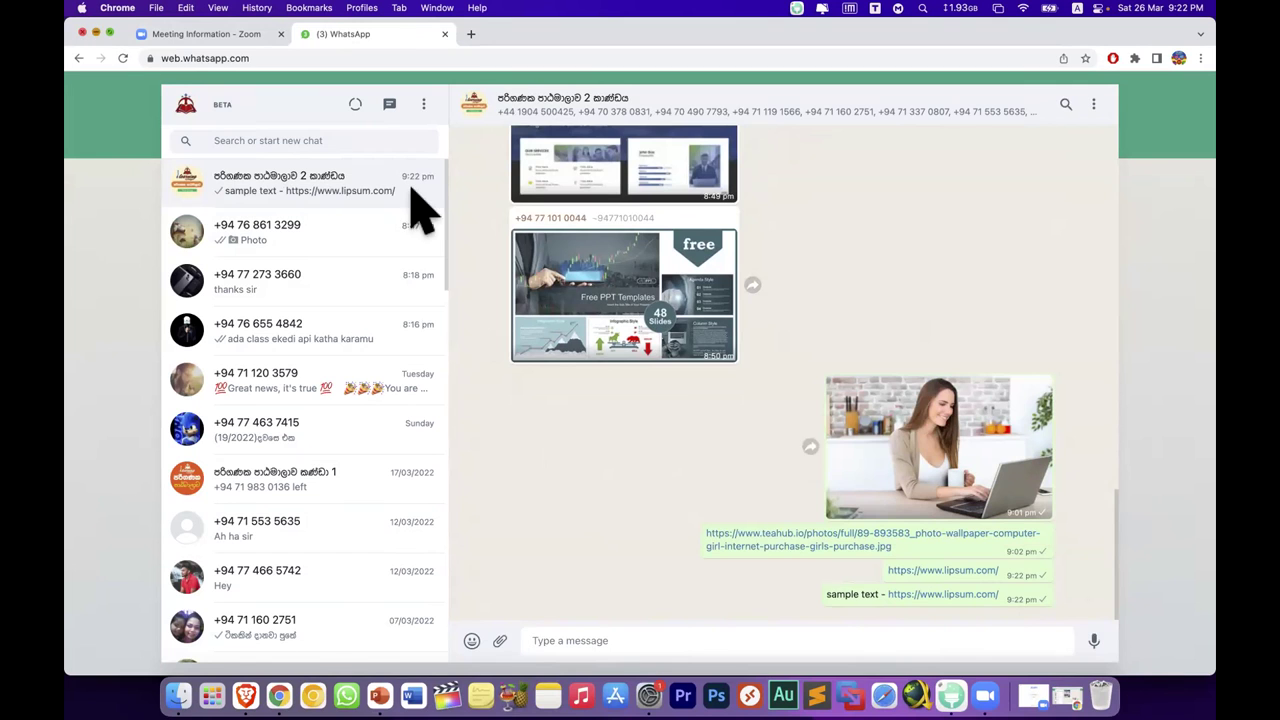
pyautogui.press('super+m')
pyautogui.click(967, 695)
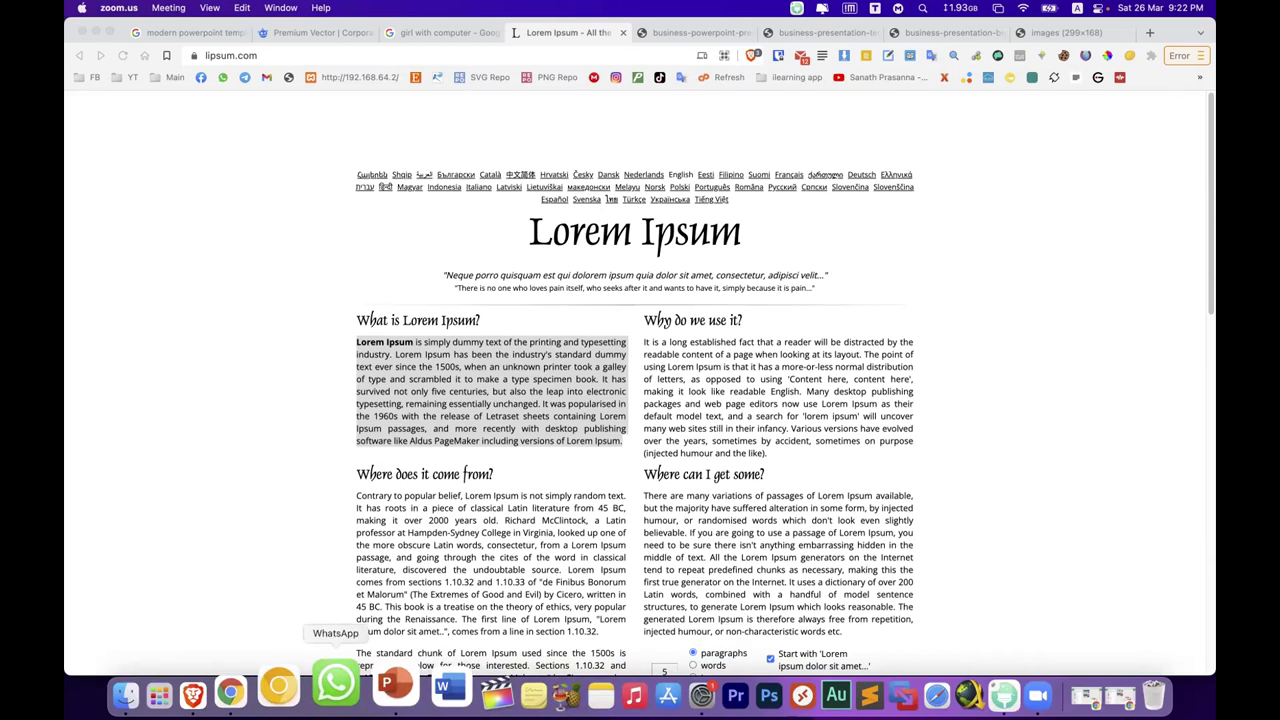
# Step: Return to PowerPoint, show Zoom's floating meeting controls, and deselect the picture below the slide
pyautogui.click(385, 688)
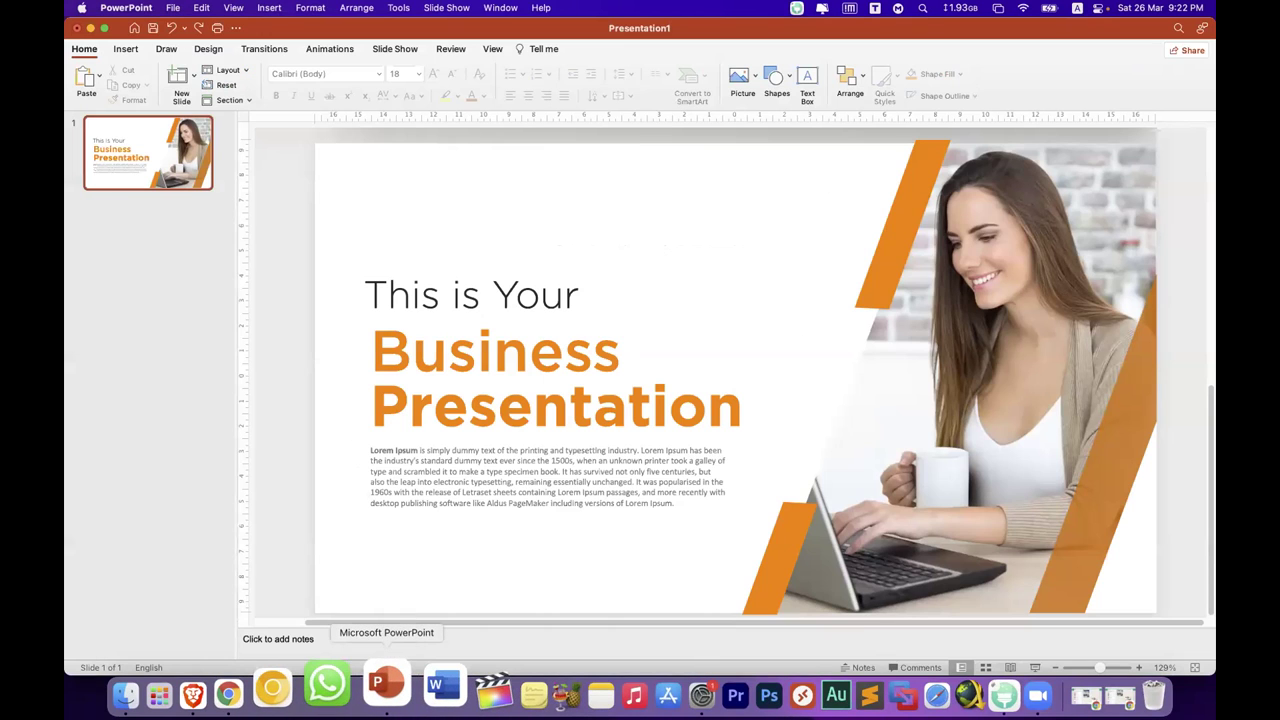
pyautogui.click(168, 8)
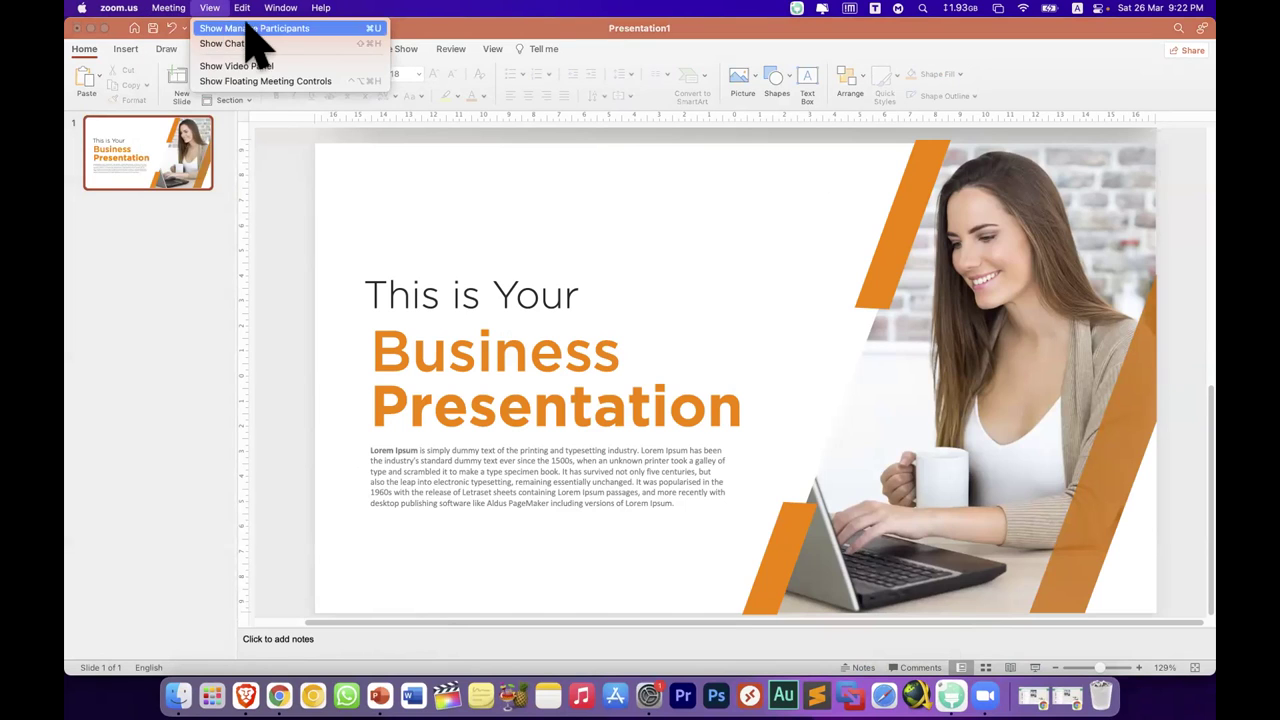
pyautogui.click(265, 81)
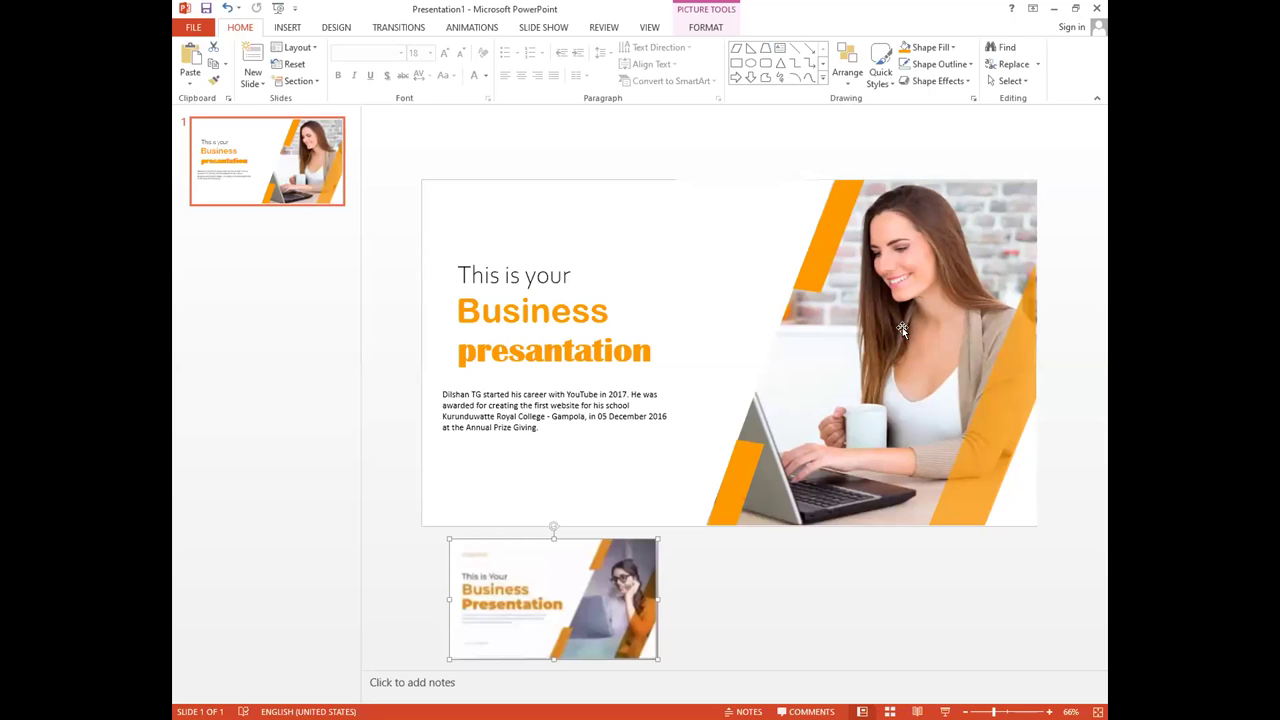
pyautogui.click(910, 630)
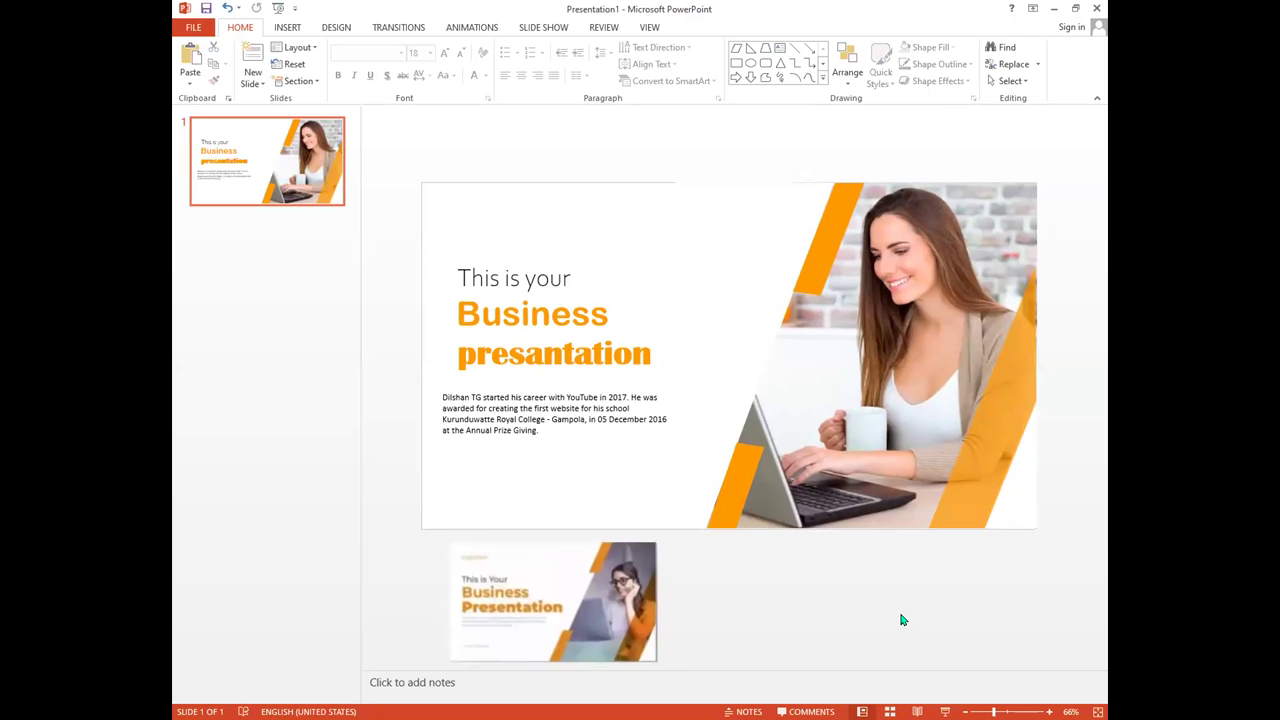
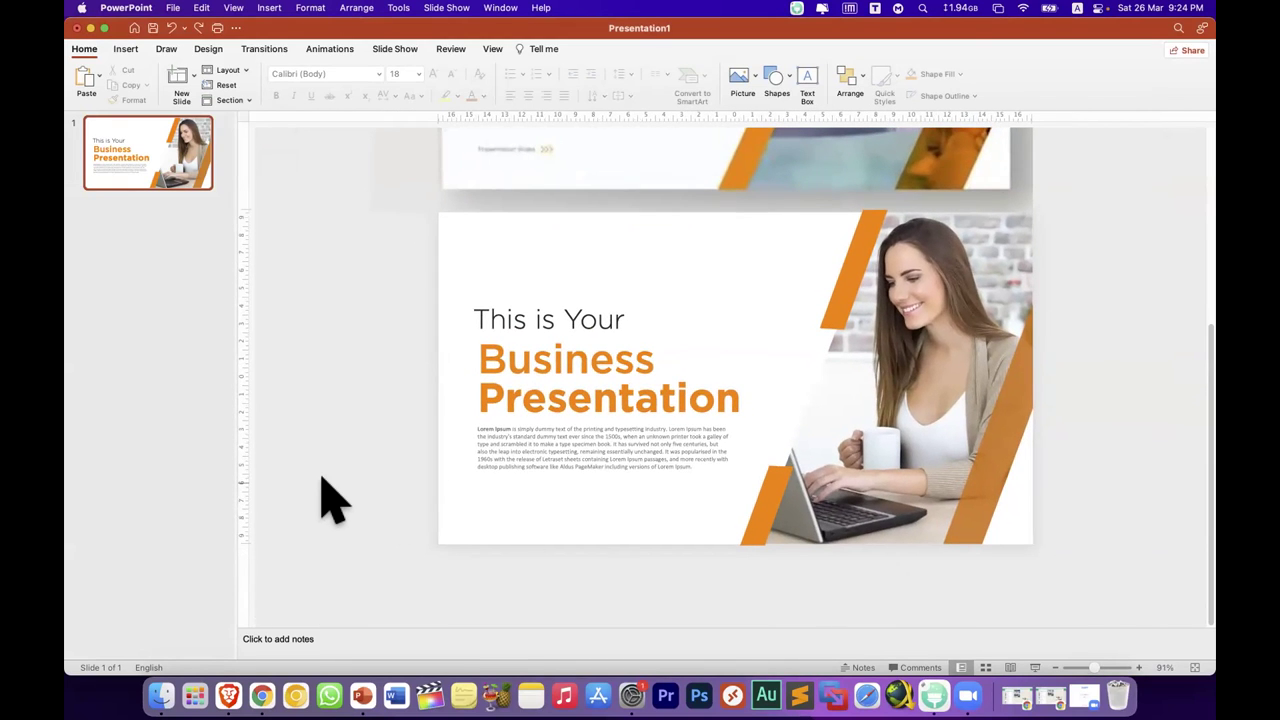
# Step: Screenshot the finished title slide and select the orange stripe at the photo's right edge
pyautogui.press('super+shift+4')
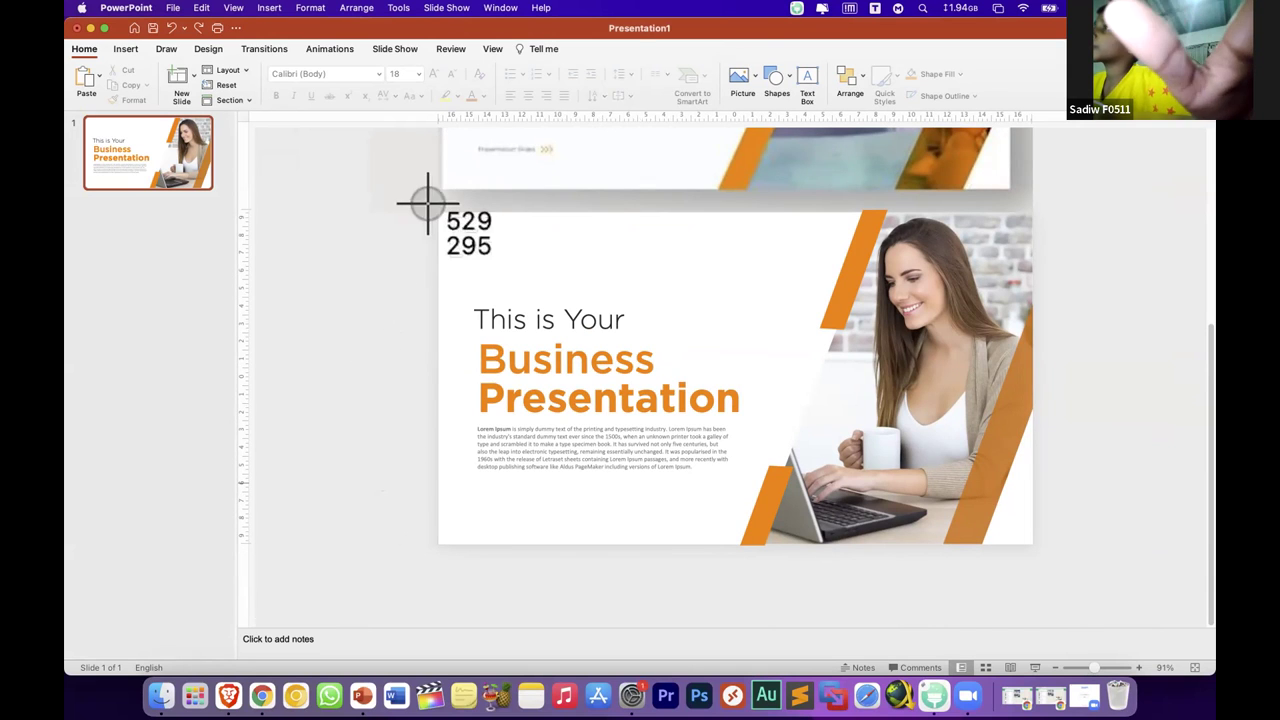
pyautogui.moveTo(436, 212)
pyautogui.mouseDown()
pyautogui.moveTo(978, 546)
pyautogui.moveTo(1033, 547)
pyautogui.mouseUp()
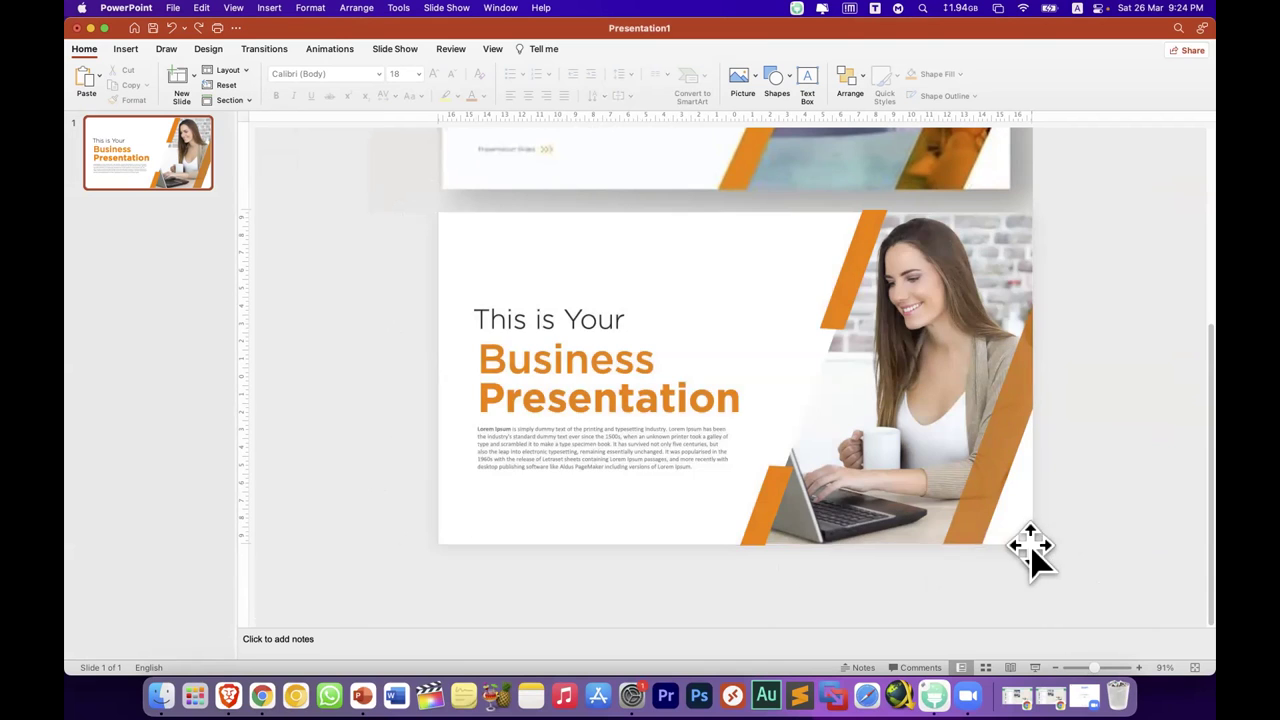
pyautogui.click(677, 398)
pyautogui.click(838, 300)
pyautogui.click(985, 470)
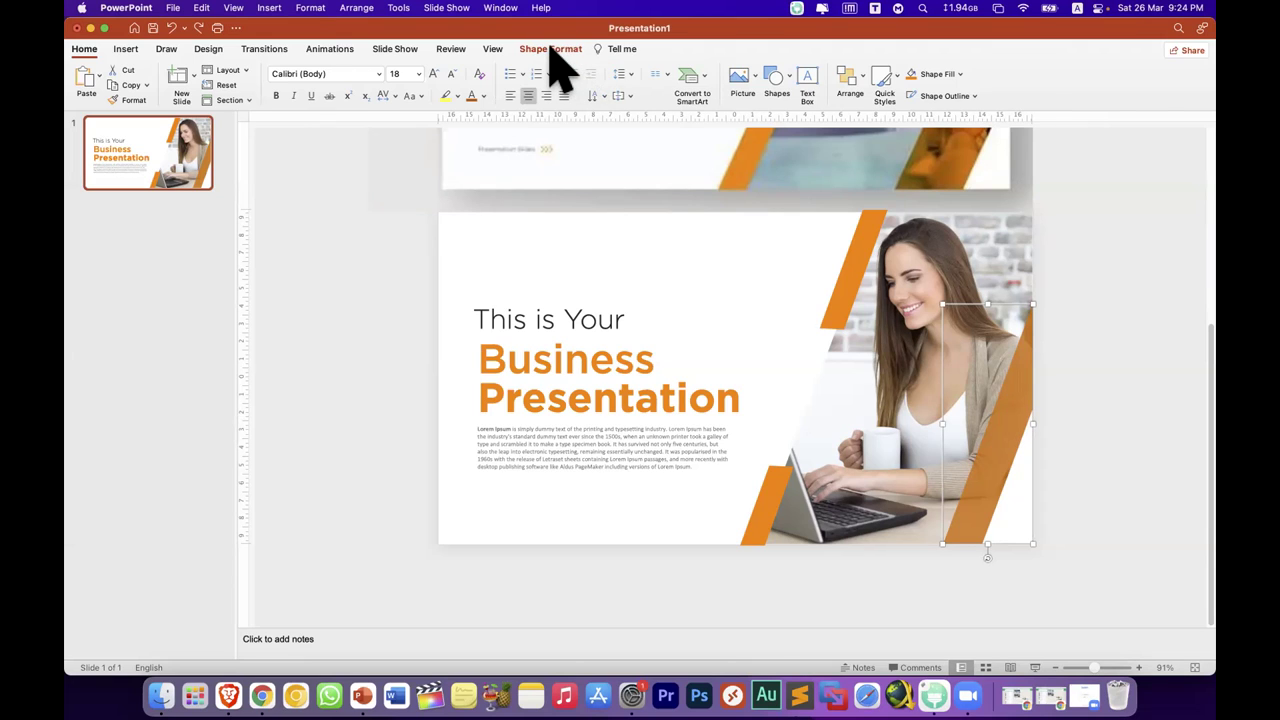
# Step: Give the right-edge orange stripe a 21% fill transparency in Format Shape, then close the pane
pyautogui.click(550, 50)
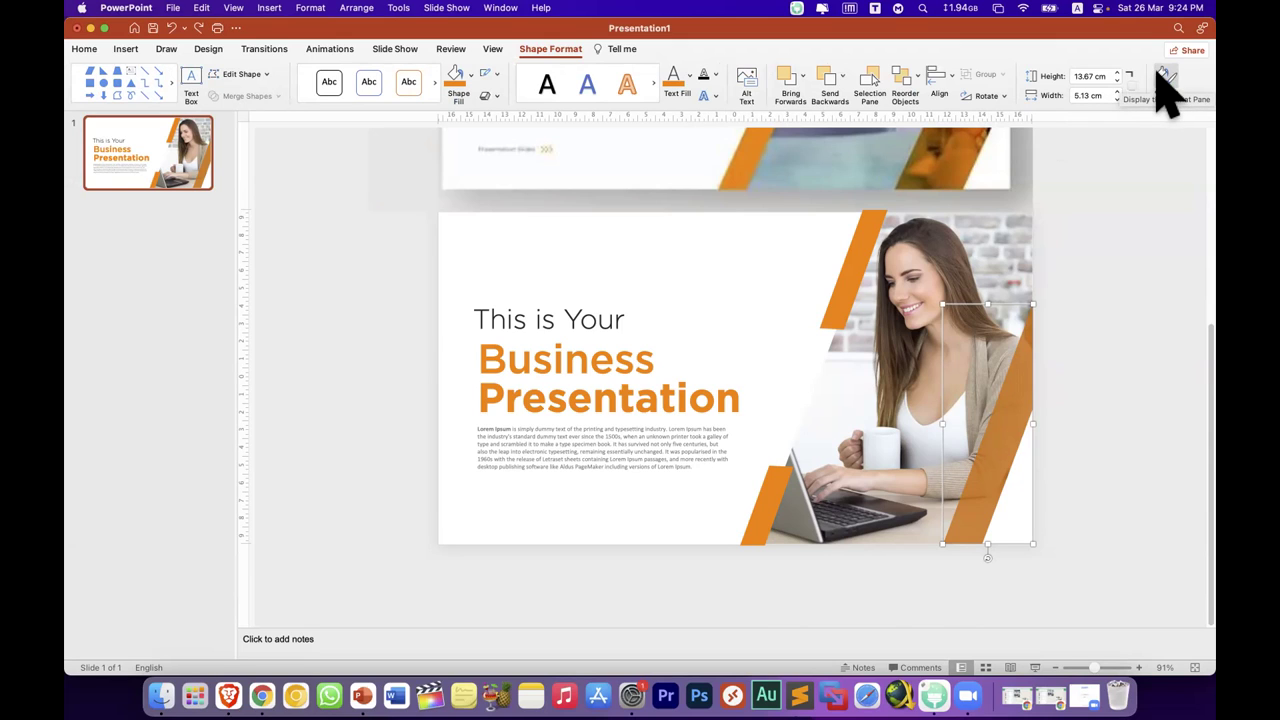
pyautogui.rightClick(1000, 471)
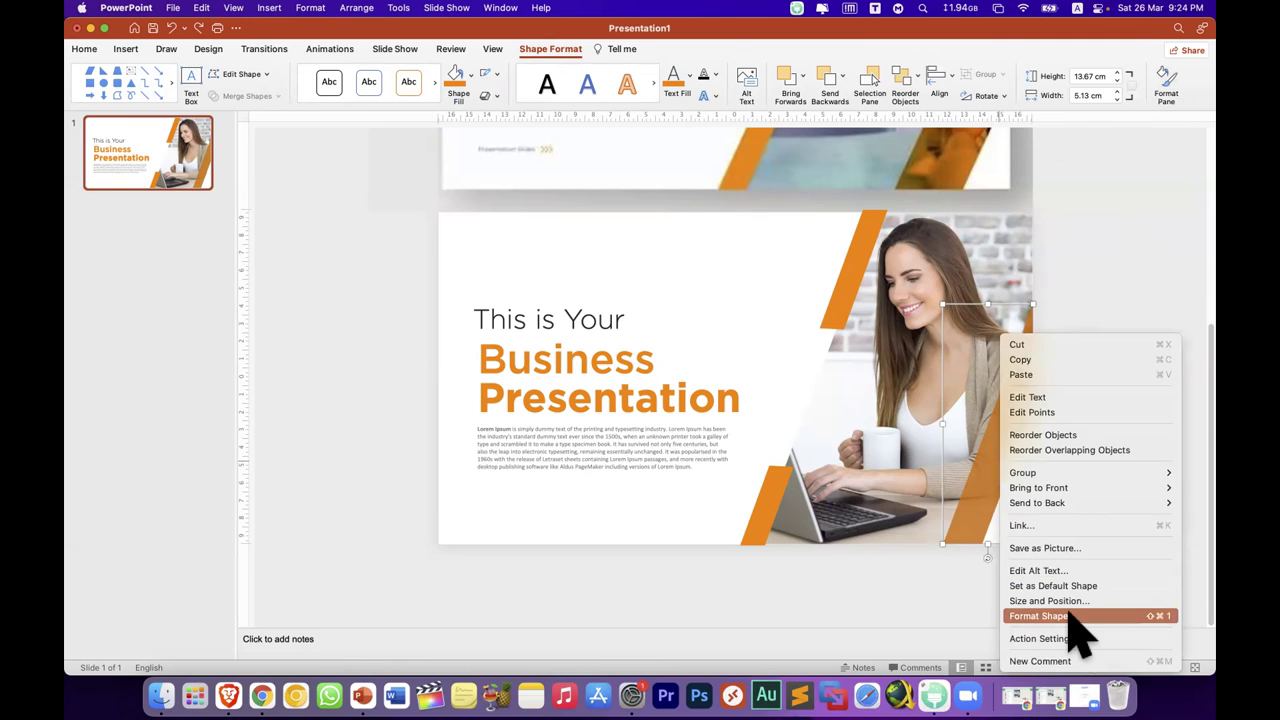
pyautogui.click(1069, 615)
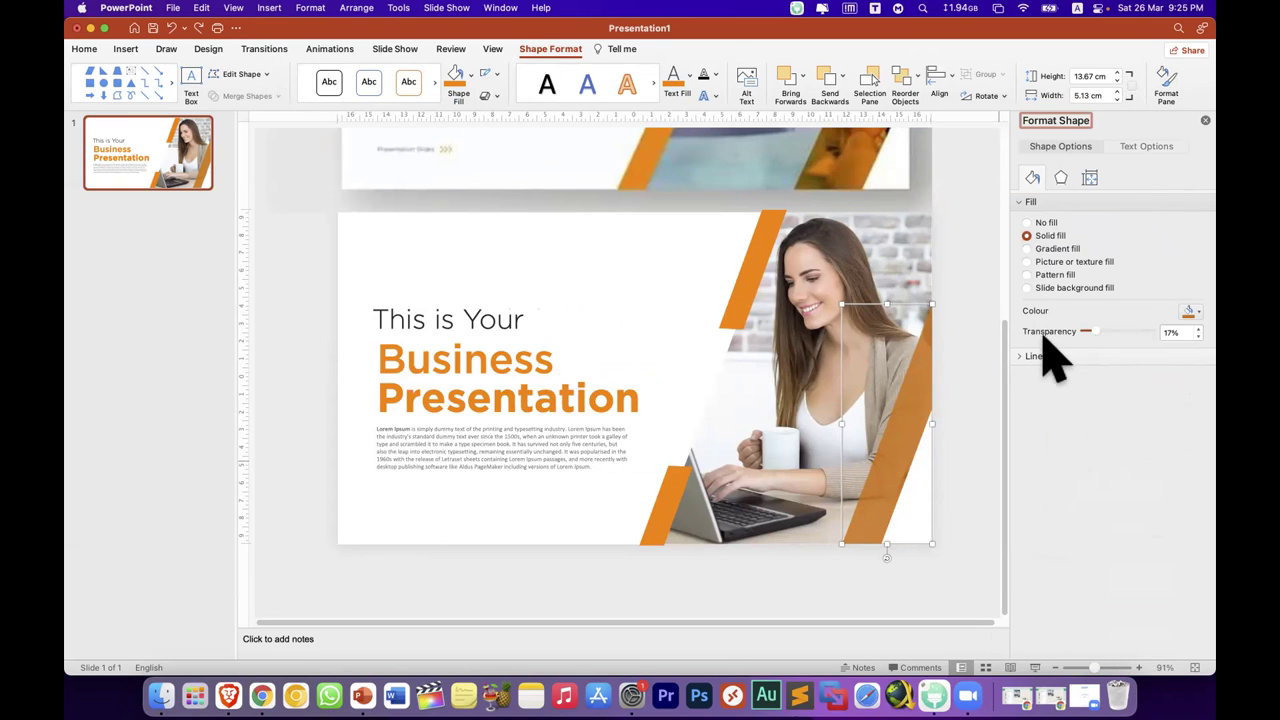
pyautogui.moveTo(1096, 331)
pyautogui.mouseDown()
pyautogui.moveTo(1110, 331)
pyautogui.moveTo(1088, 331)
pyautogui.mouseUp()
pyautogui.moveTo(1088, 333); pyautogui.dragTo(1098, 335)
pyautogui.click(1205, 120)
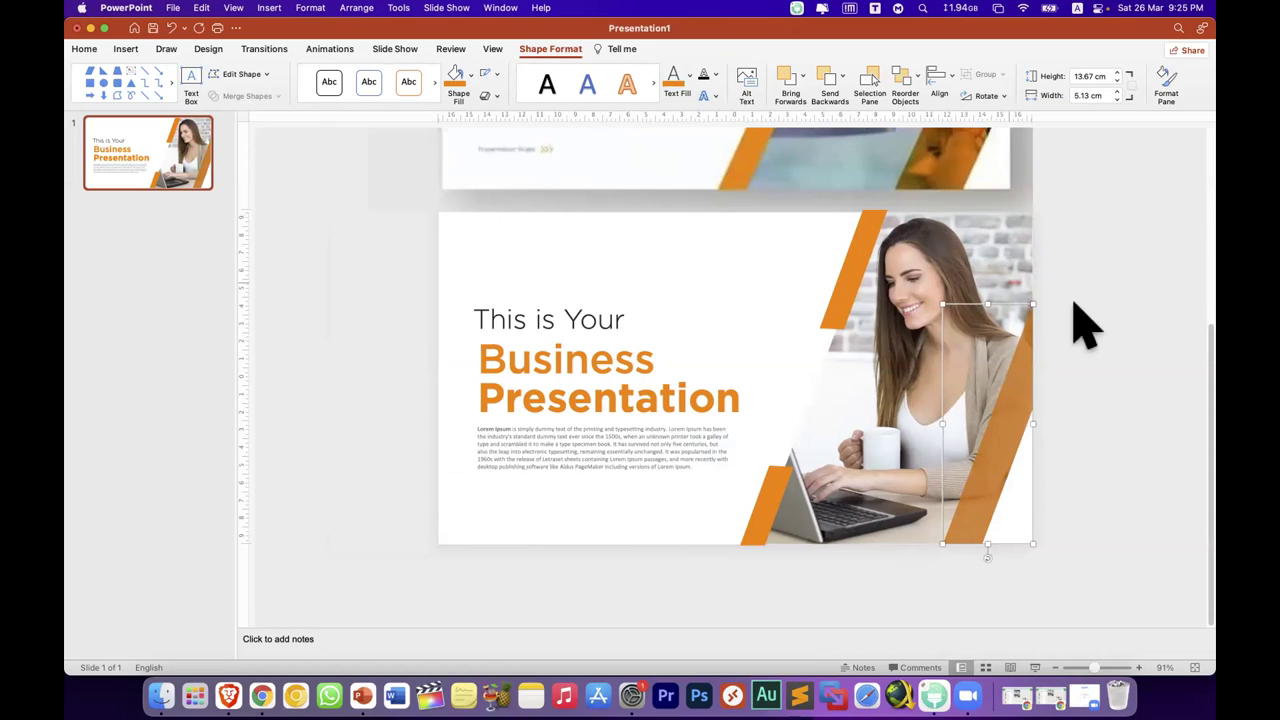
pyautogui.click(1105, 330)
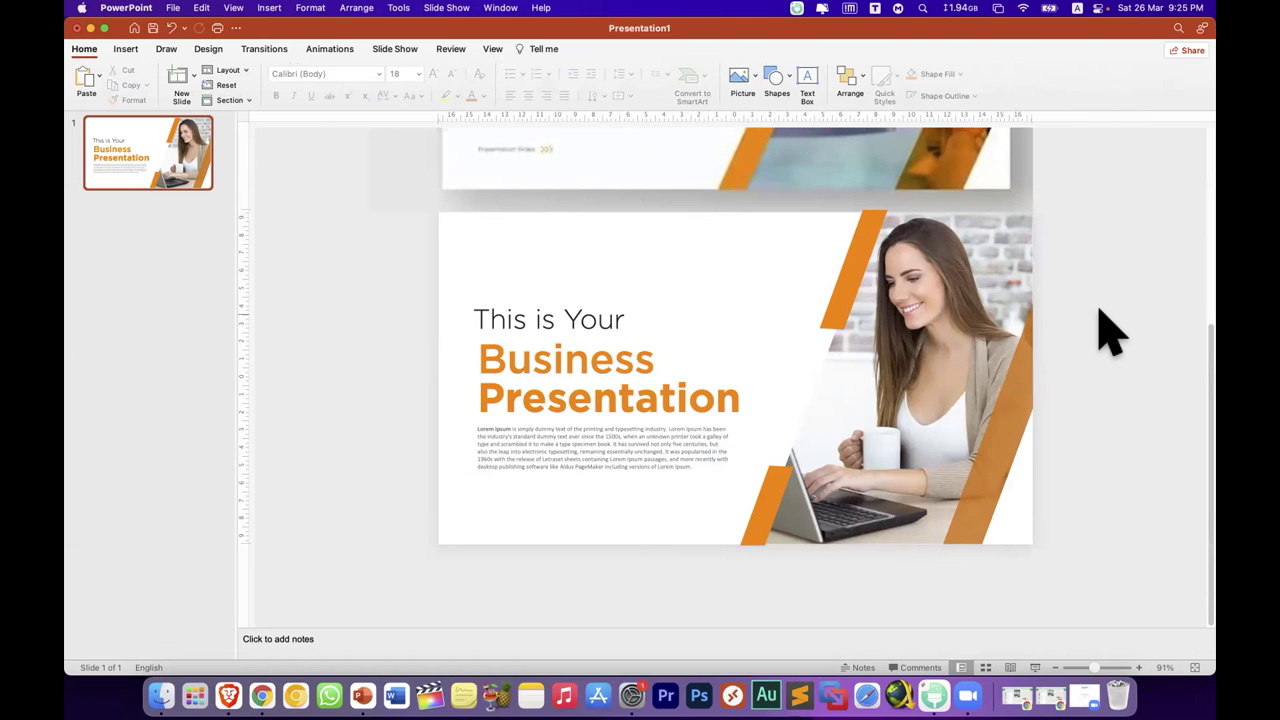
# Step: Bring the reference template picture down beside the slide and shrink it
pyautogui.moveTo(729, 177); pyautogui.dragTo(697, 241)
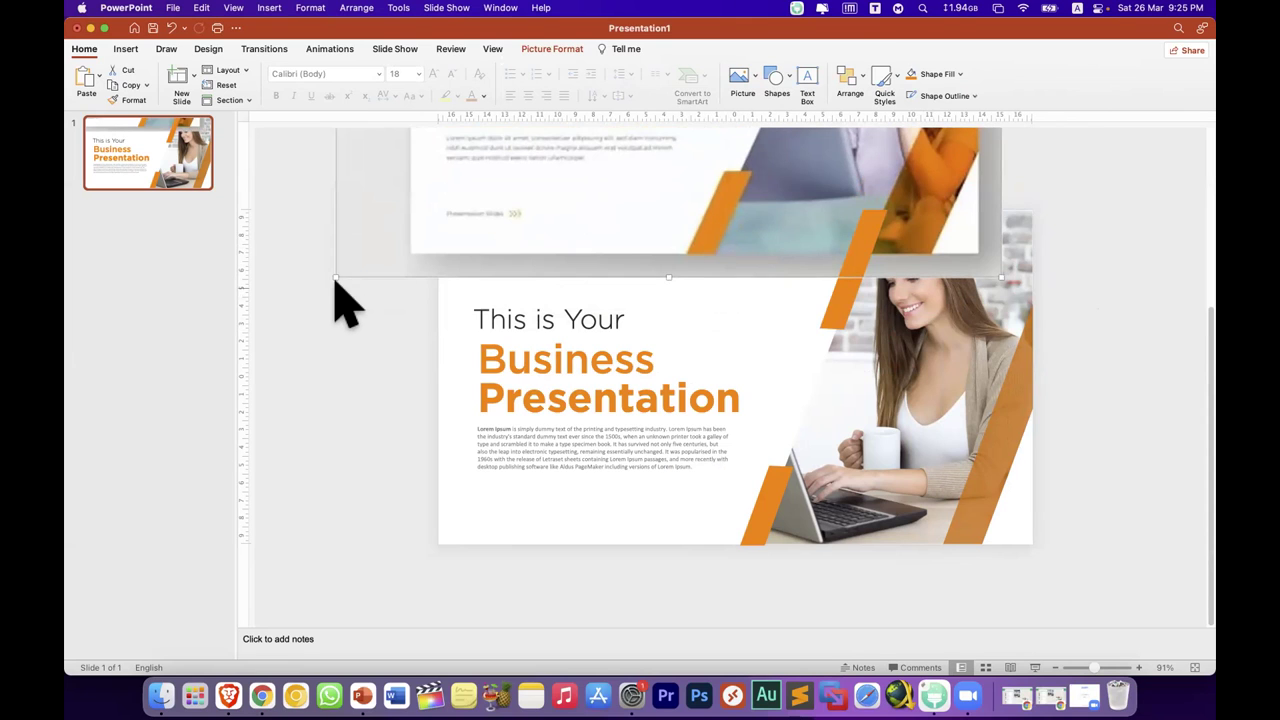
pyautogui.moveTo(335, 278)
pyautogui.mouseDown()
pyautogui.moveTo(645, 181)
pyautogui.moveTo(680, 157)
pyautogui.moveTo(517, 309)
pyautogui.mouseUp()
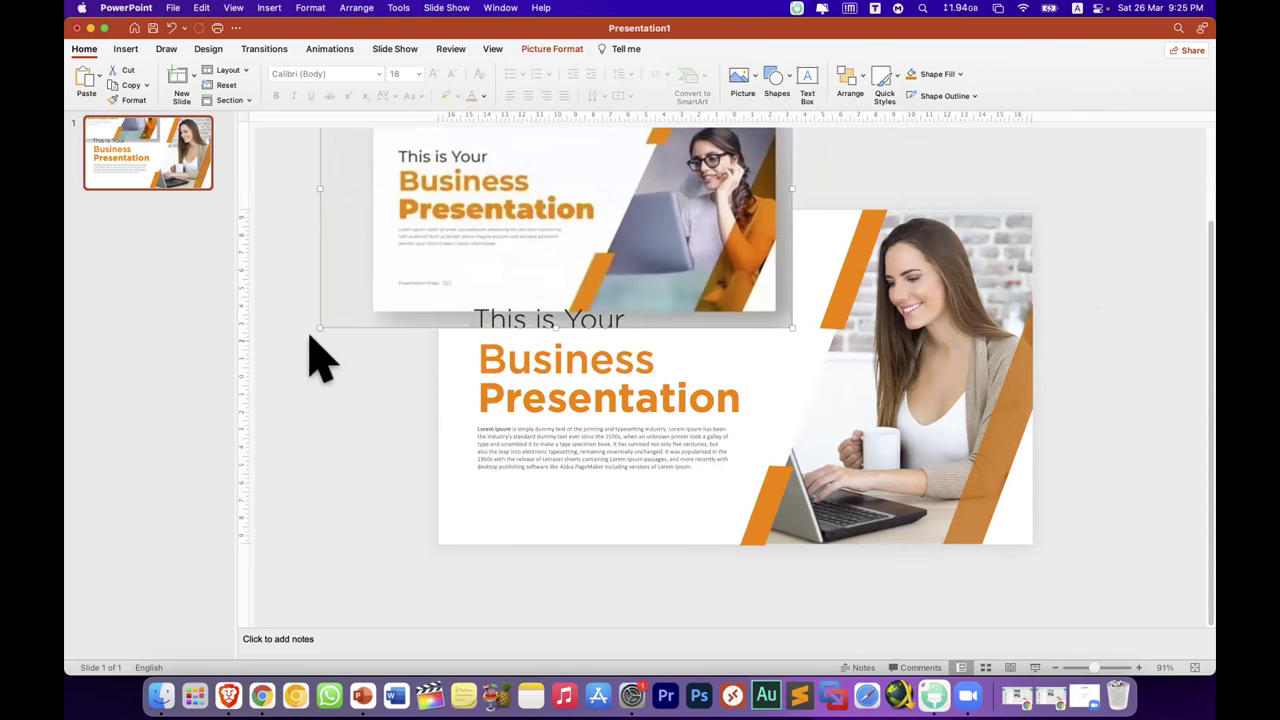
pyautogui.moveTo(319, 327)
pyautogui.mouseDown()
pyautogui.moveTo(604, 211)
pyautogui.moveTo(392, 254)
pyautogui.mouseUp()
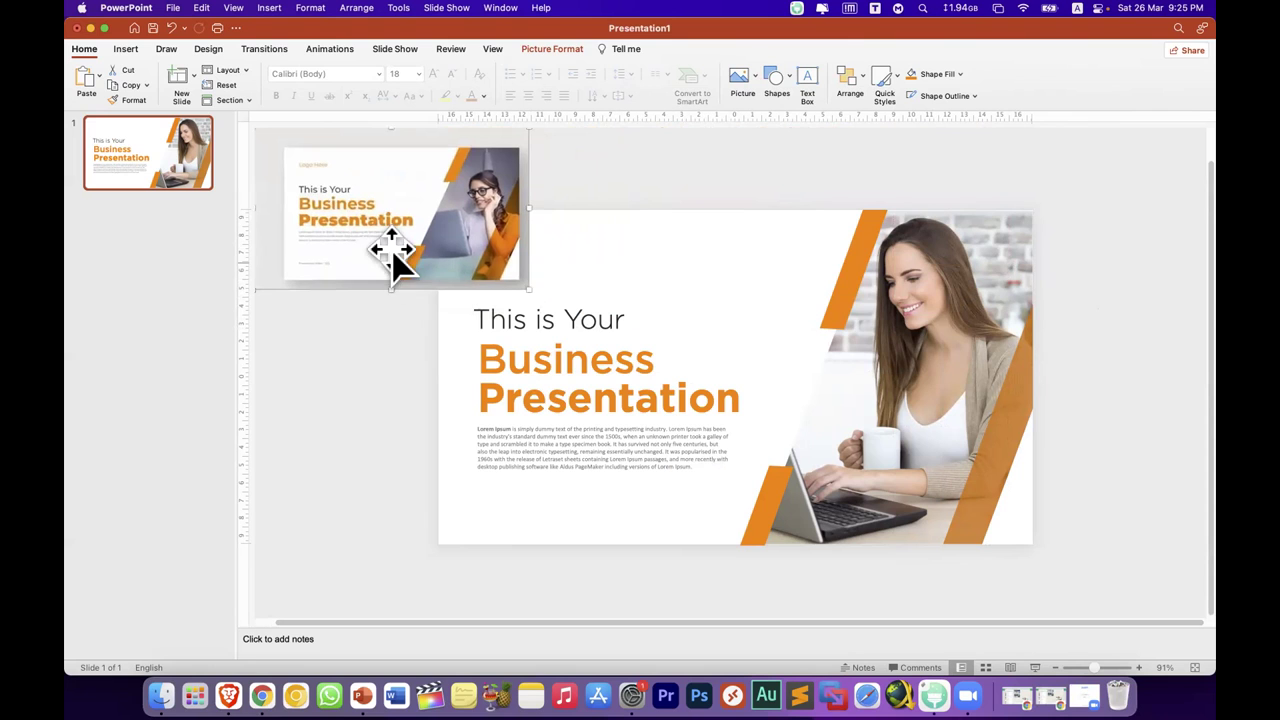
pyautogui.click(1083, 667)
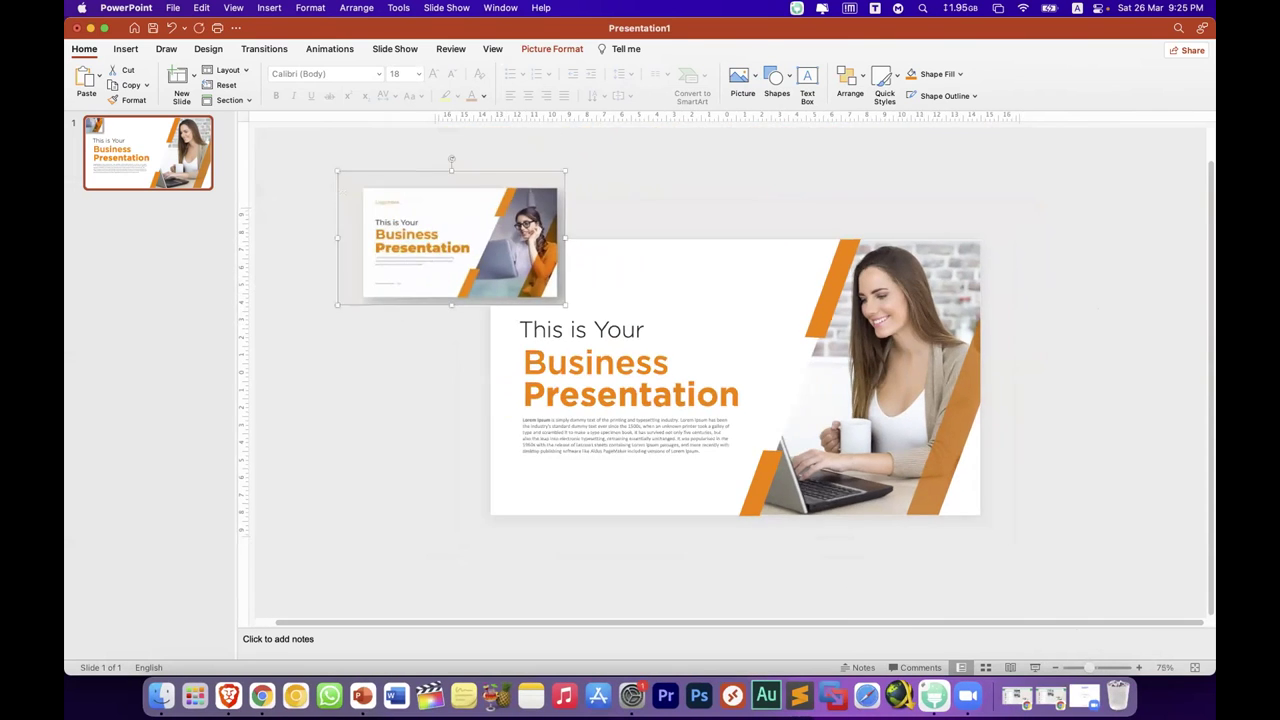
pyautogui.moveTo(469, 280); pyautogui.dragTo(385, 237)
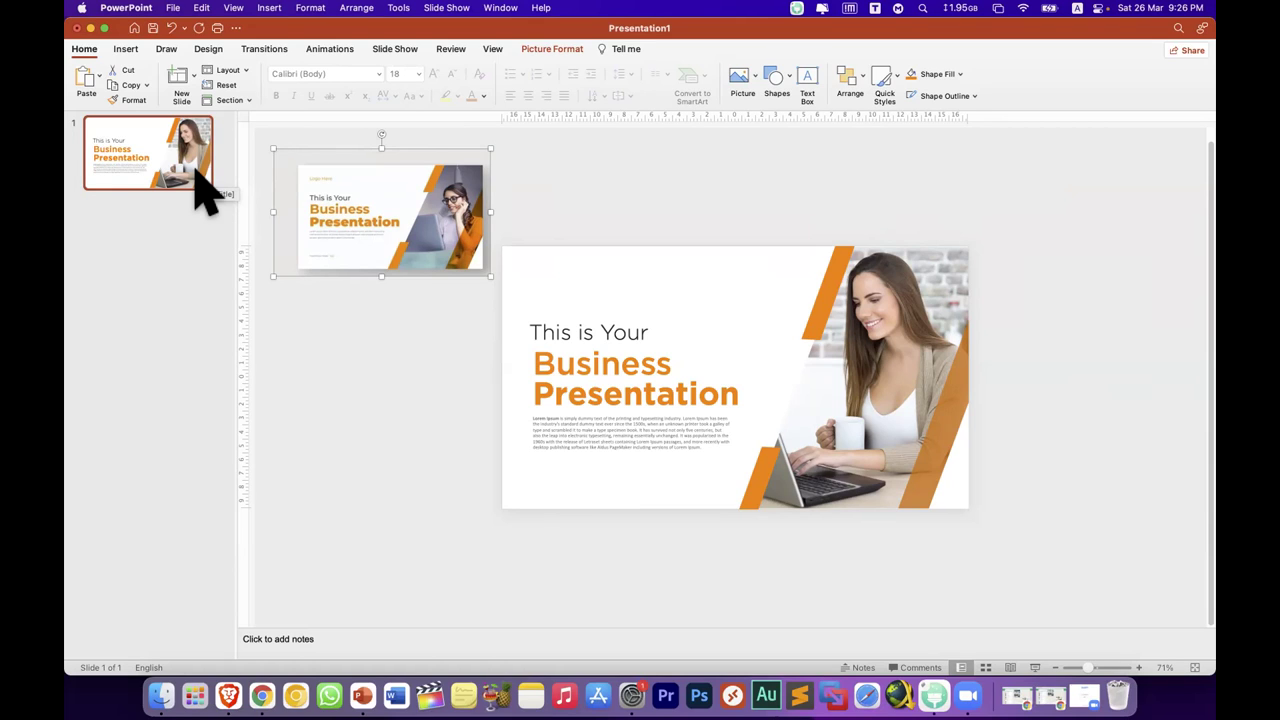
# Step: Park the small reference picture at the slide's top-left and add a blank second slide
pyautogui.moveTo(354, 217); pyautogui.dragTo(404, 259)
pyautogui.moveTo(488, 302)
pyautogui.mouseDown()
pyautogui.moveTo(468, 290)
pyautogui.moveTo(495, 305)
pyautogui.mouseUp()
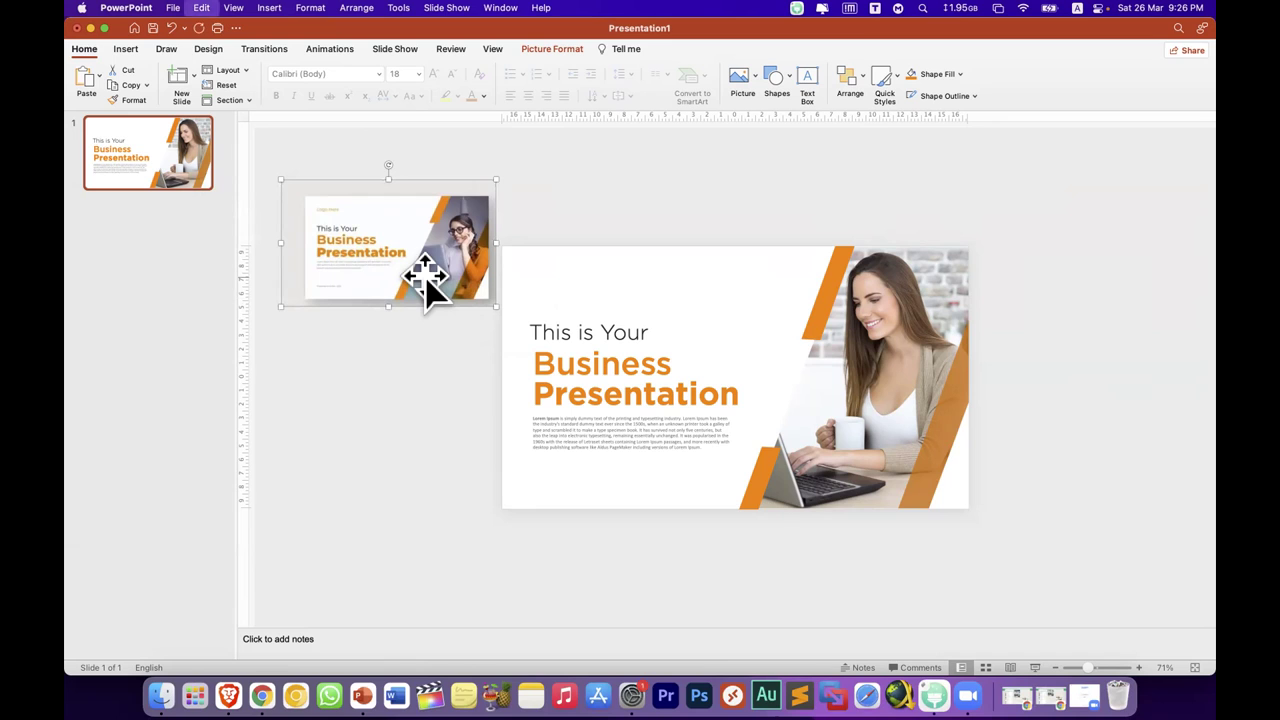
pyautogui.moveTo(380, 214); pyautogui.dragTo(787, 332)
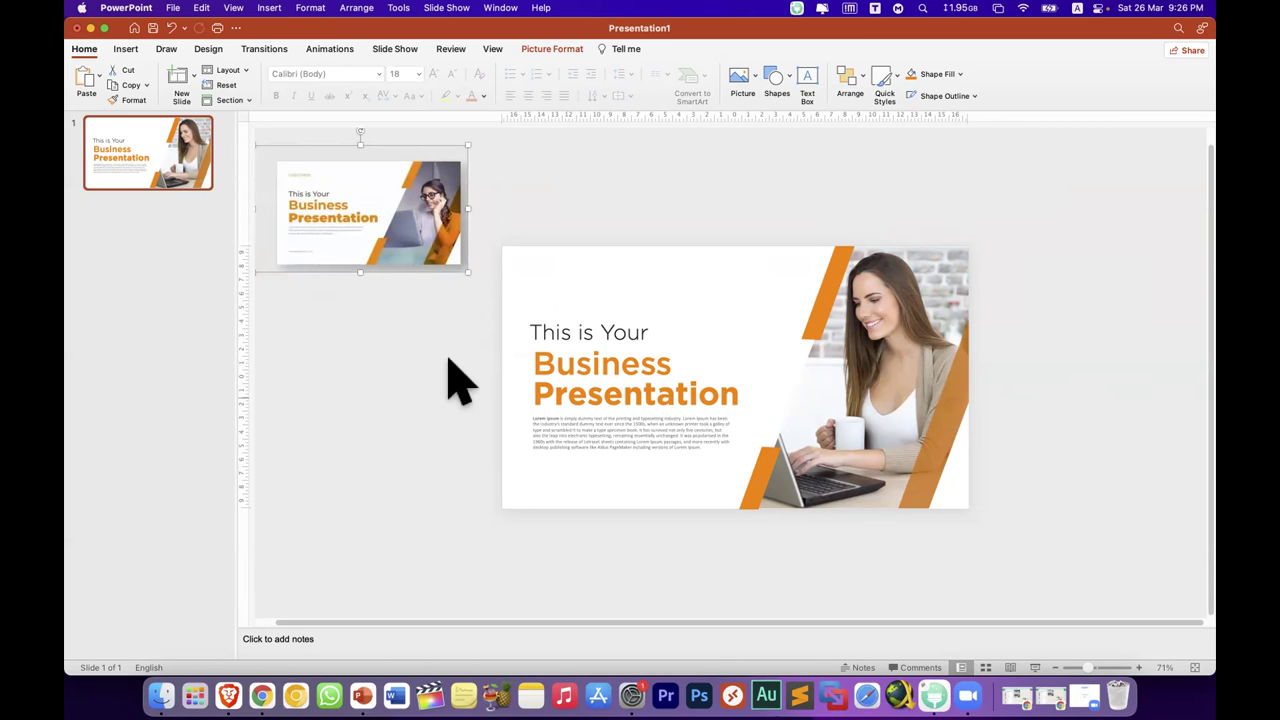
pyautogui.click(153, 155)
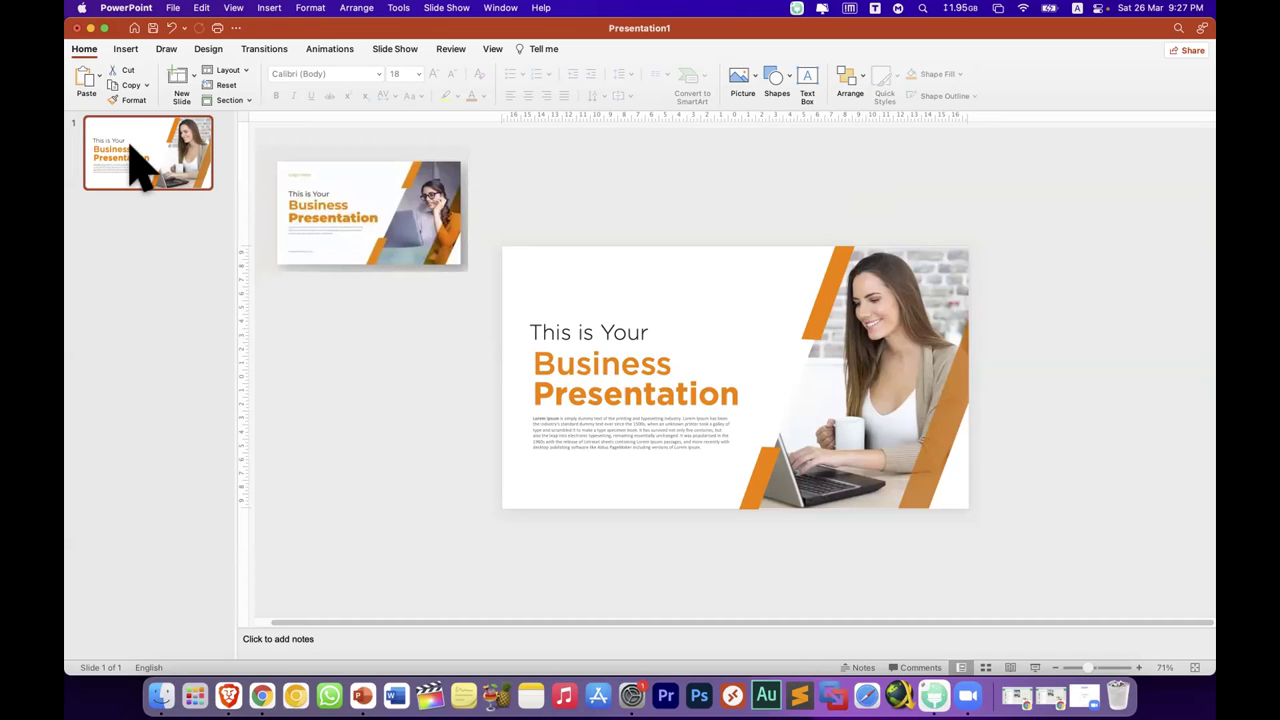
pyautogui.click(177, 76)
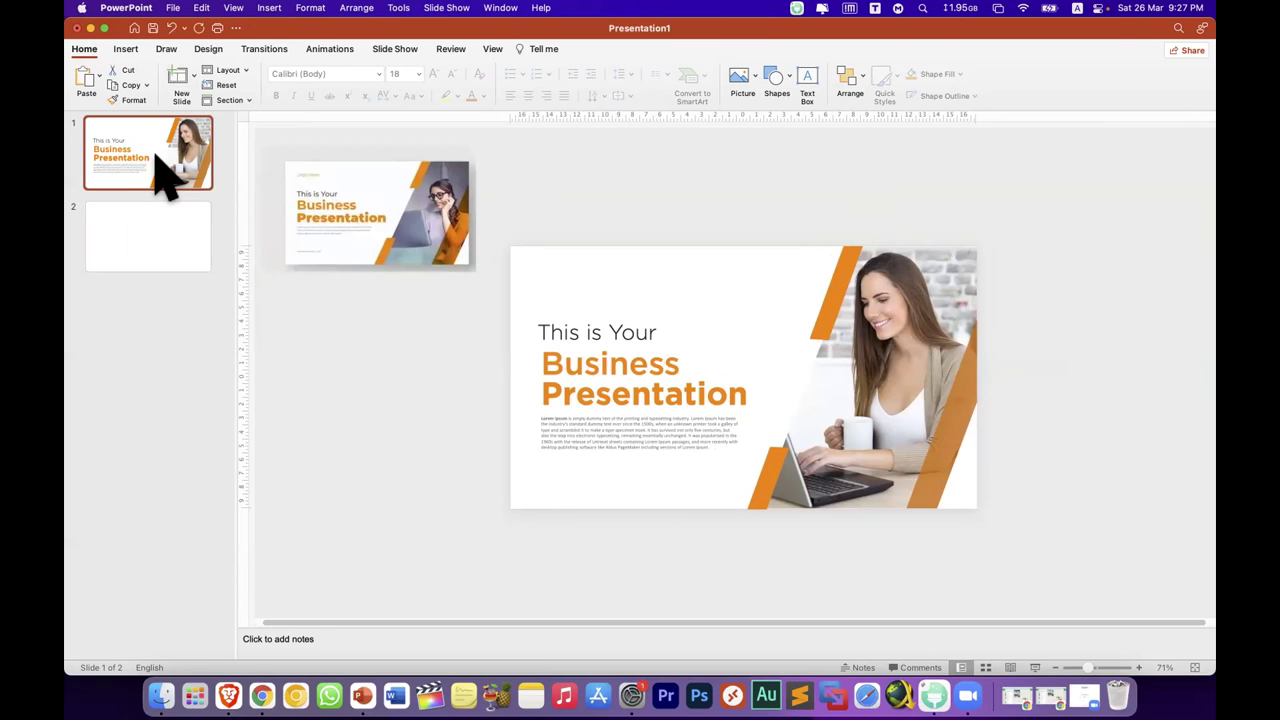
# Step: Undo the extra third slide and delete both title and body placeholders from slide 2
pyautogui.press('super+z')
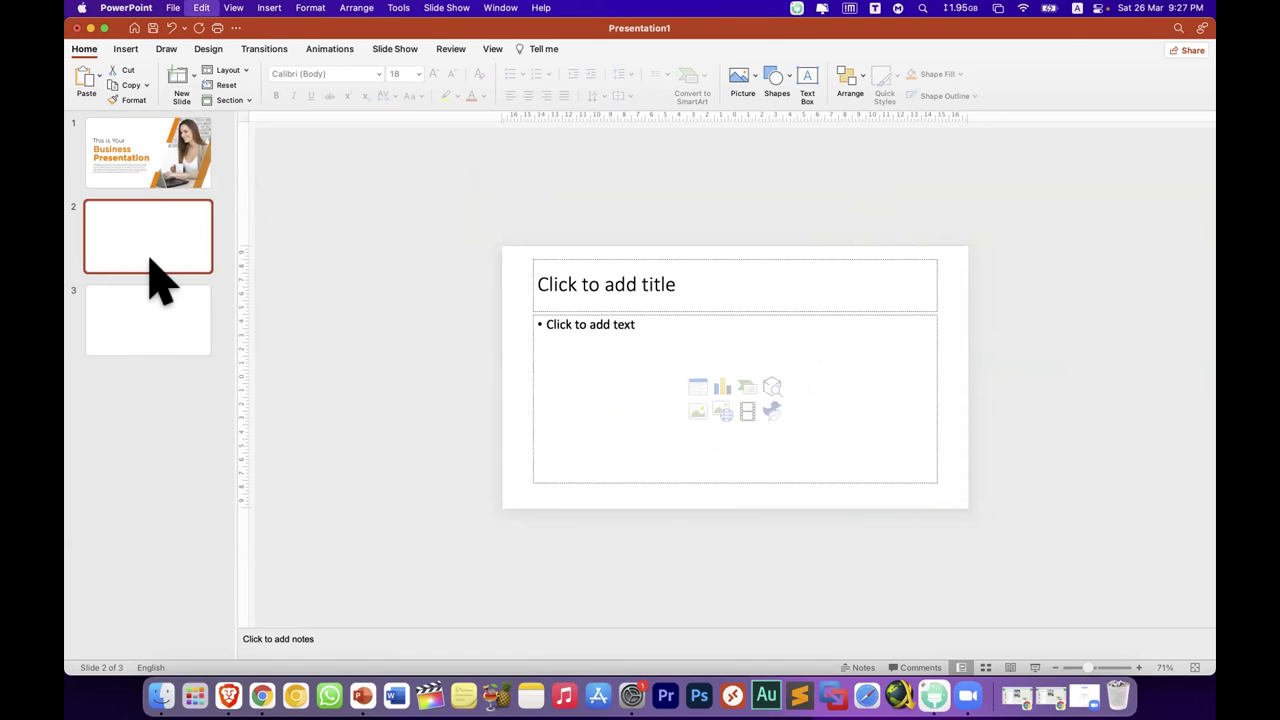
pyautogui.click(168, 250)
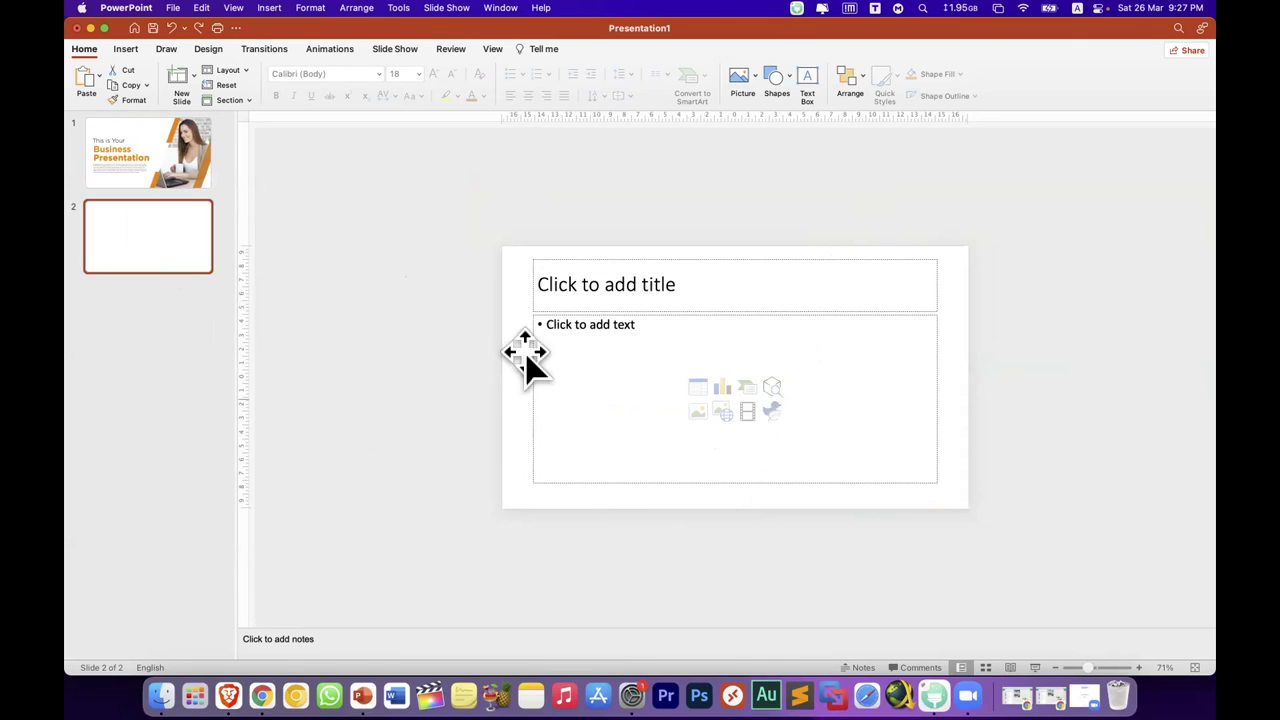
pyautogui.click(935, 370)
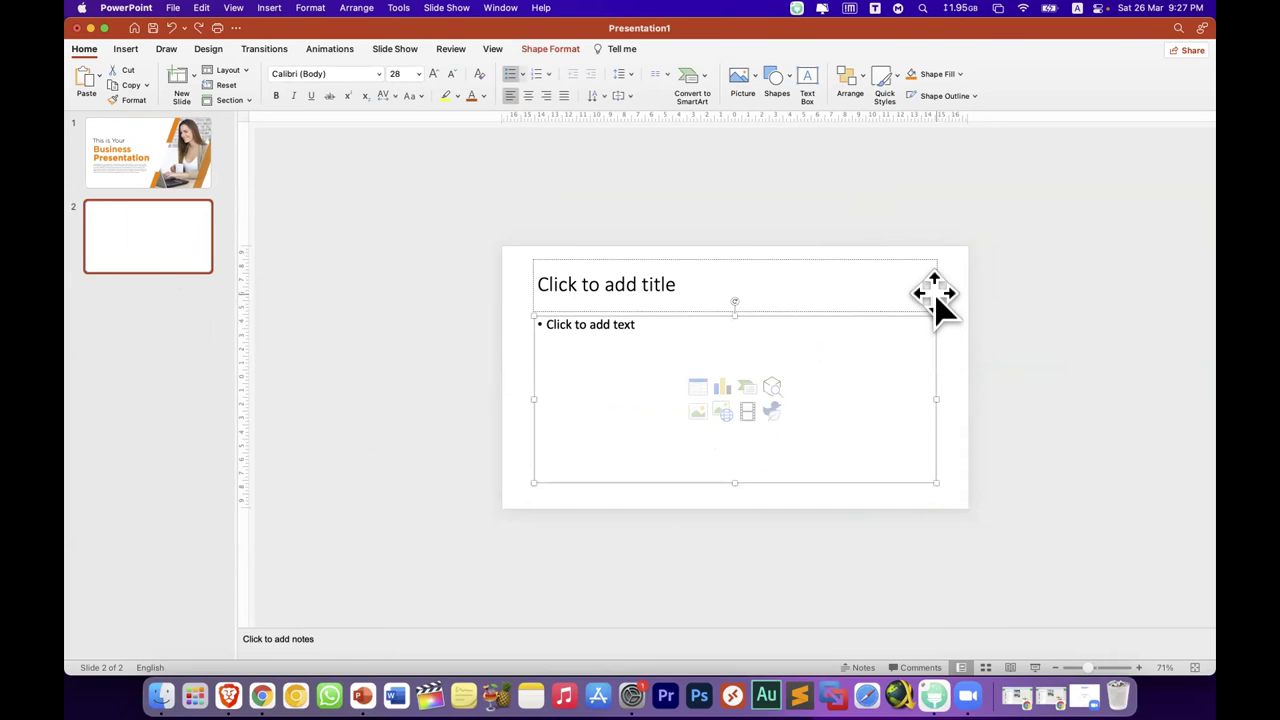
pyautogui.keyDown('shift'); pyautogui.click(935, 293); pyautogui.keyUp('shift')
pyautogui.click(952, 428)
pyautogui.click(937, 428)
pyautogui.keyDown('shift'); pyautogui.click(936, 281); pyautogui.keyUp('shift')
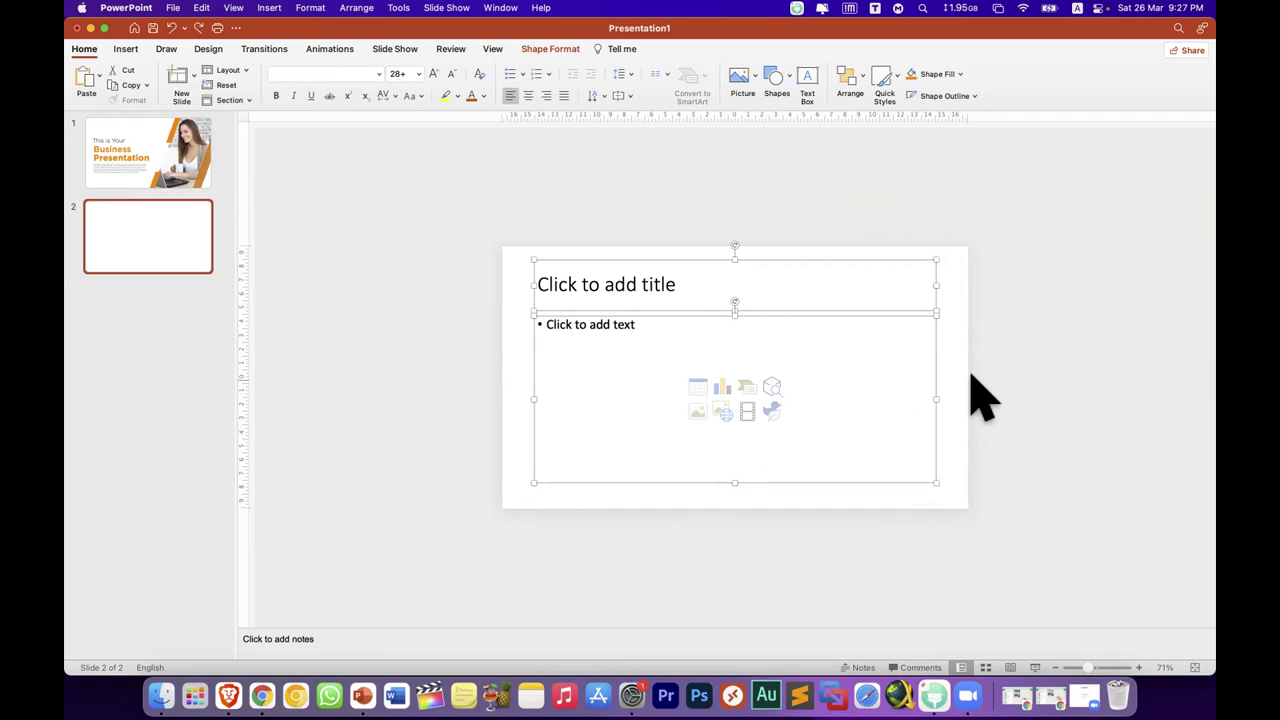
pyautogui.click(971, 375)
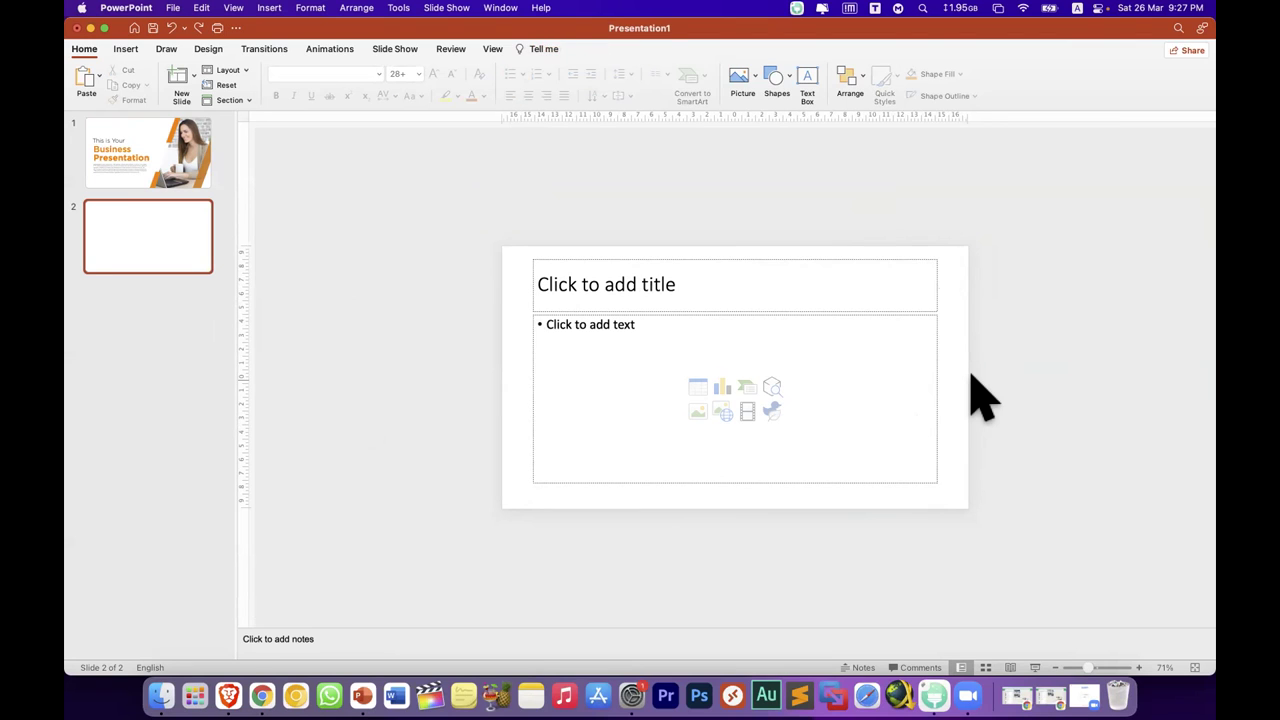
pyautogui.press('super+a')
pyautogui.press('BackSpace')
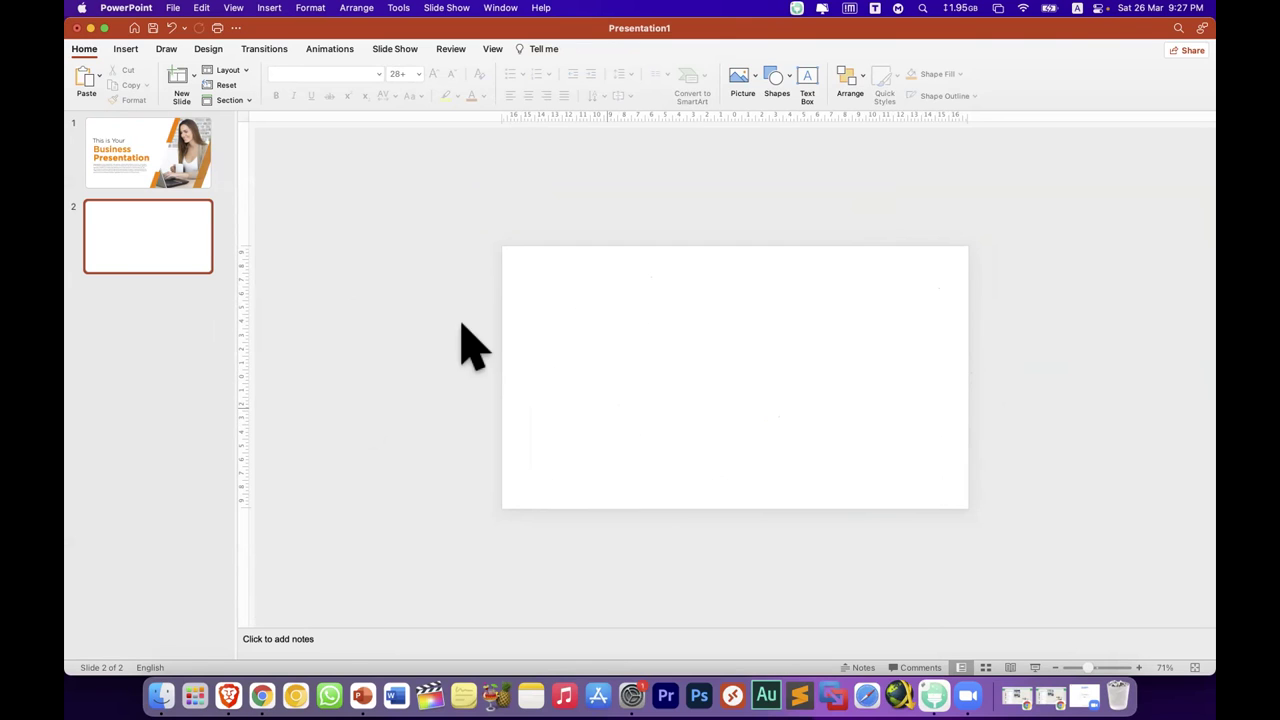
# Step: Paste the reference template picture and crop it to the About Company slide
pyautogui.press('super+v')
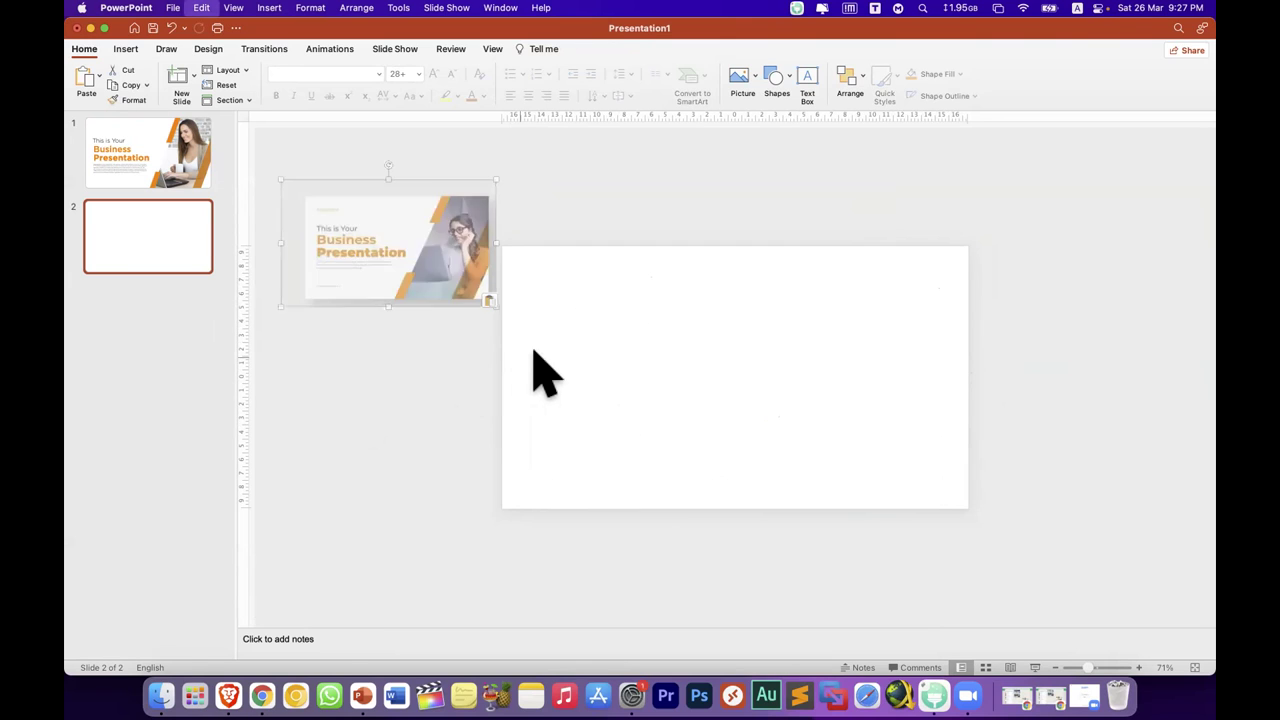
pyautogui.click(128, 48)
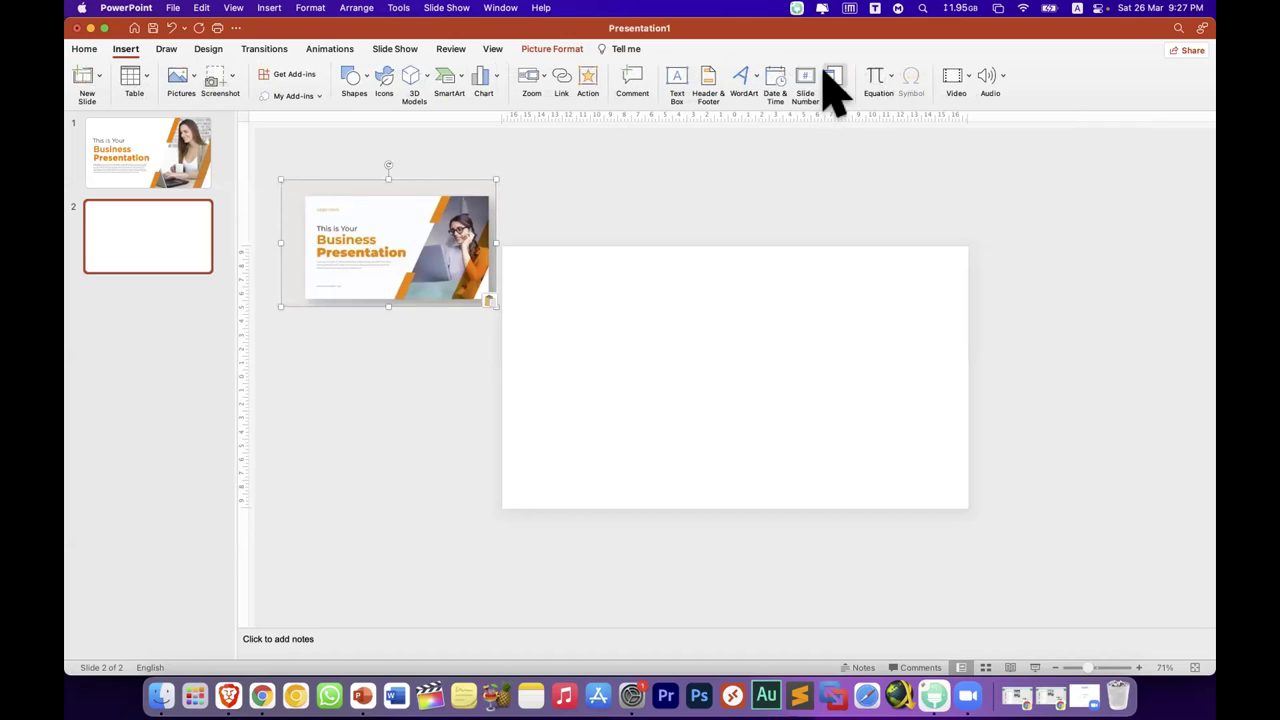
pyautogui.click(550, 49)
pyautogui.click(947, 80)
pyautogui.moveTo(623, 277)
pyautogui.mouseDown()
pyautogui.moveTo(437, 288)
pyautogui.moveTo(478, 294)
pyautogui.mouseUp()
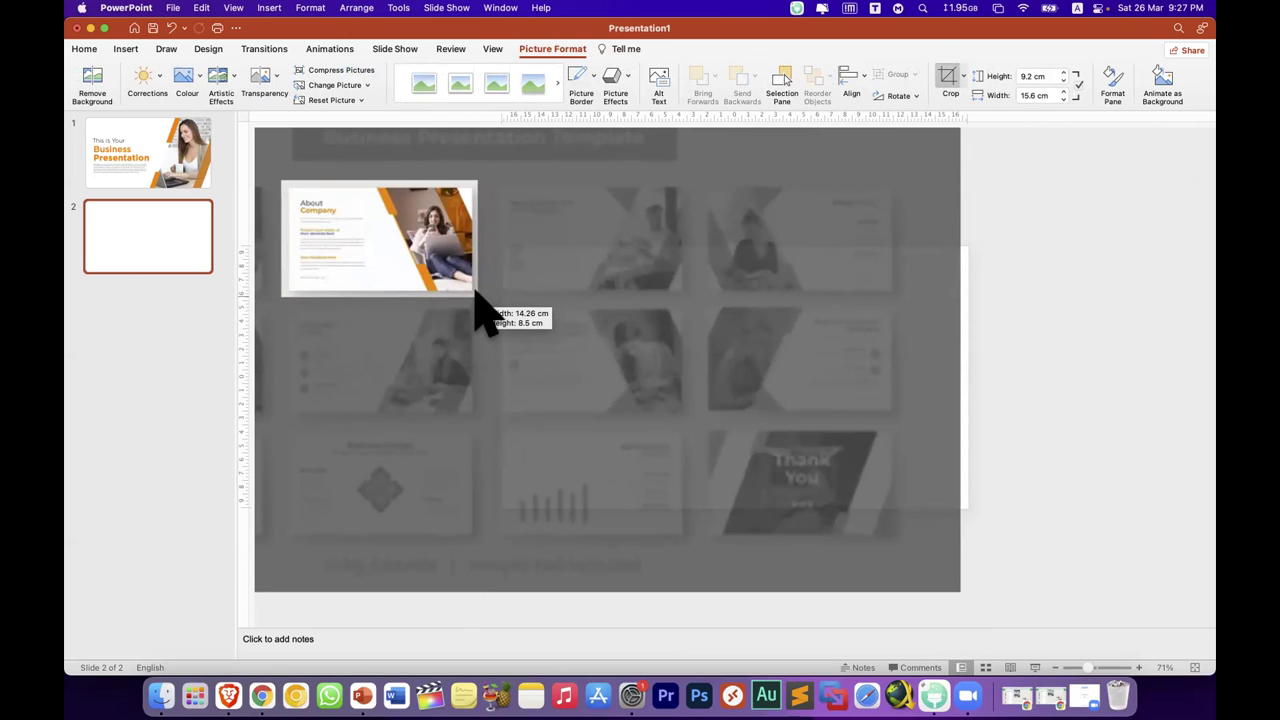
pyautogui.moveTo(478, 296); pyautogui.dragTo(476, 293)
pyautogui.click(1085, 352)
# Step: Enlarge the cropped About Company picture and move it down beside slide 2
pyautogui.click(357, 251)
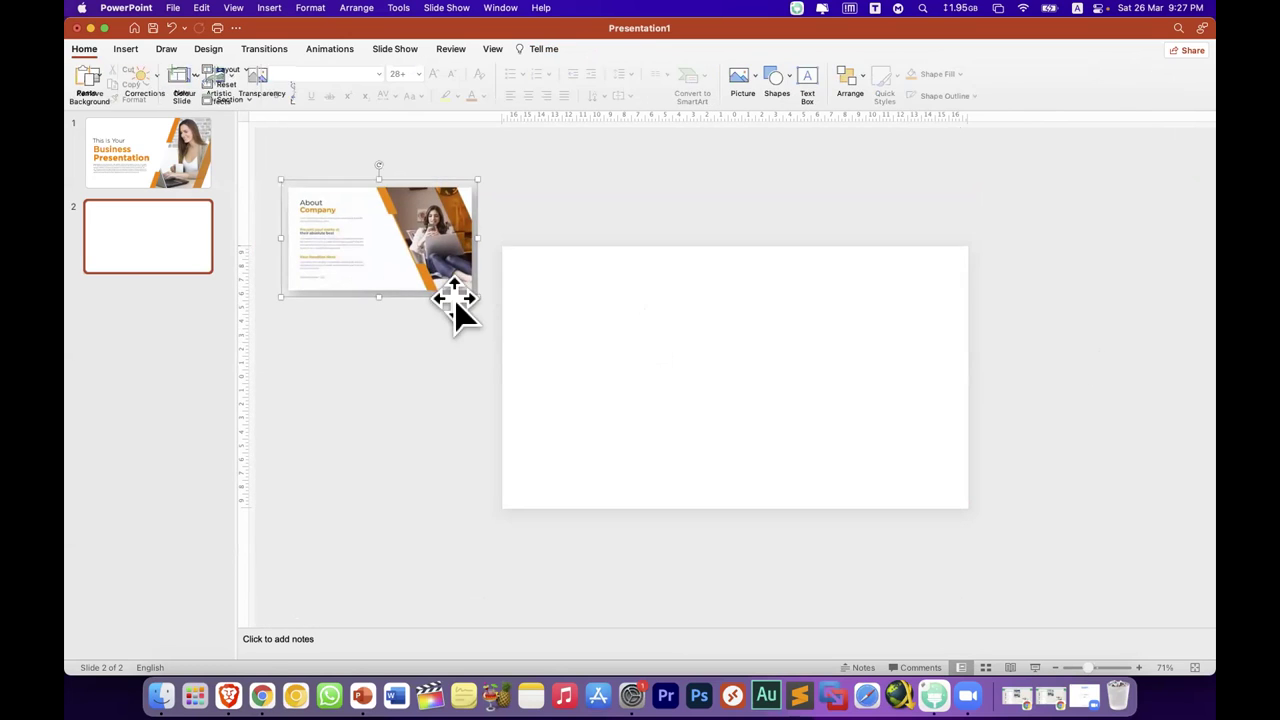
pyautogui.moveTo(478, 298); pyautogui.dragTo(474, 309)
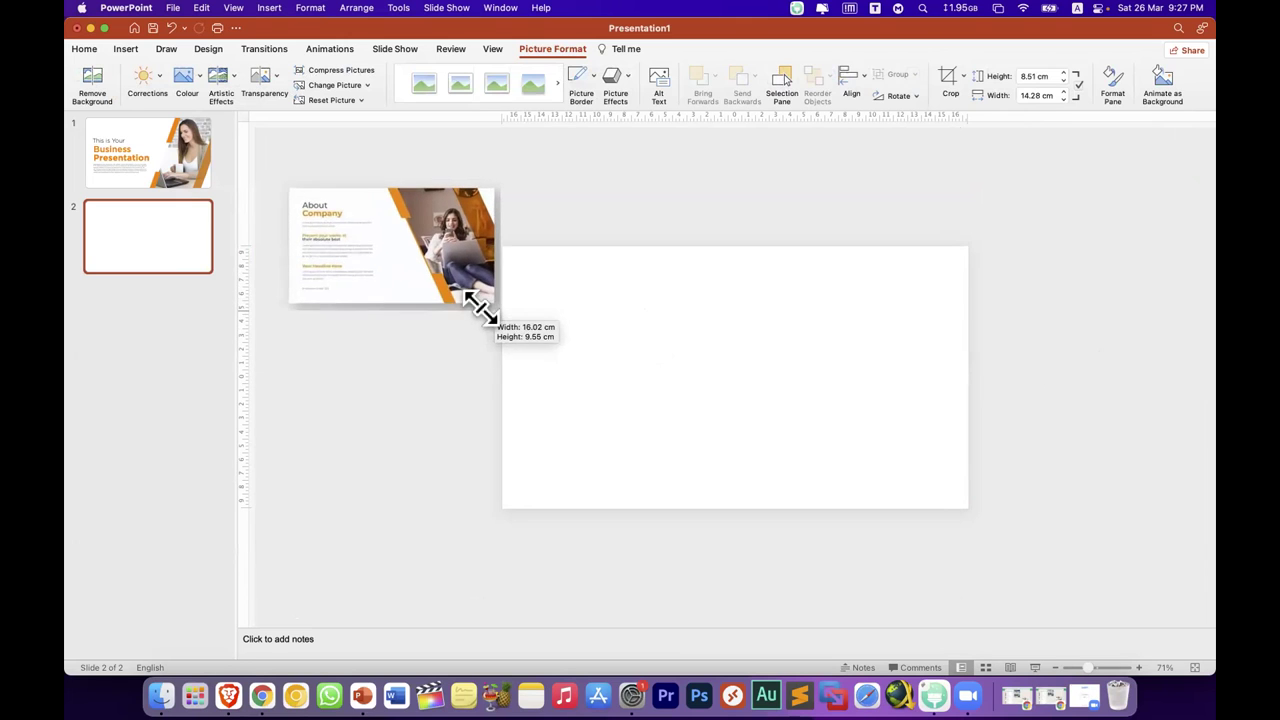
pyautogui.click(420, 466)
pyautogui.moveTo(389, 246); pyautogui.dragTo(394, 302)
pyautogui.click(345, 440)
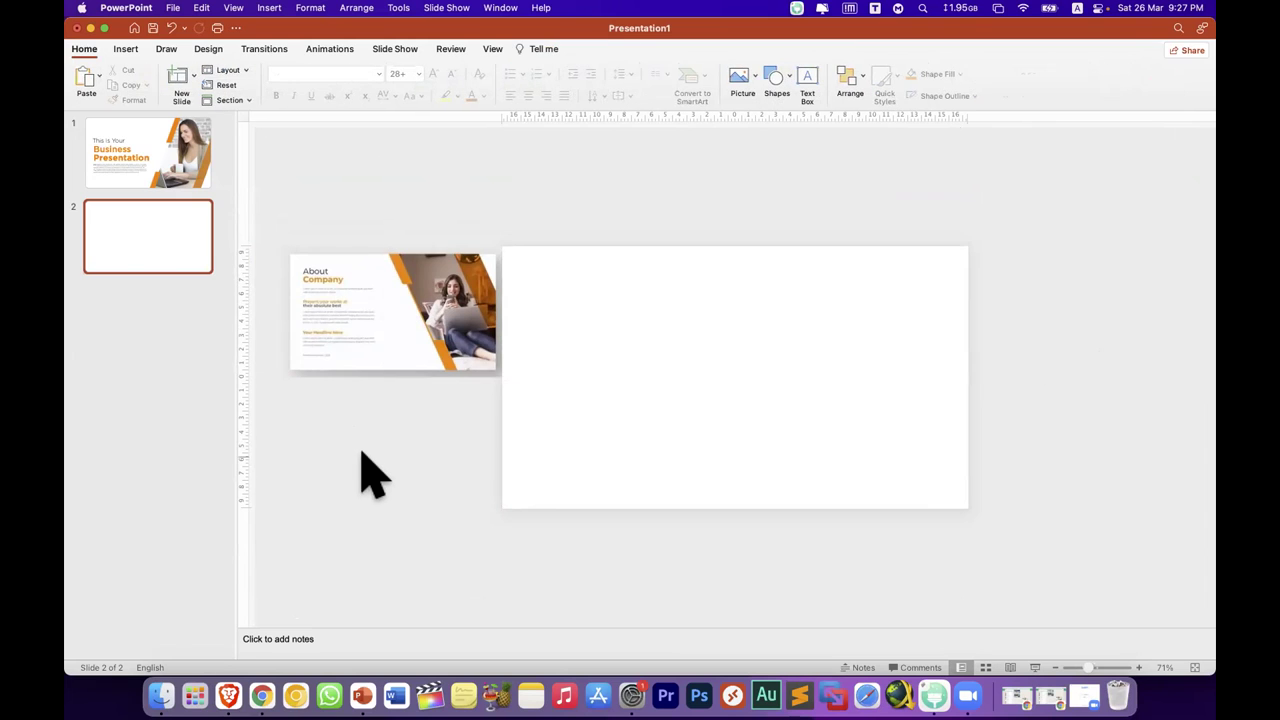
pyautogui.scroll(3, 365, 470)
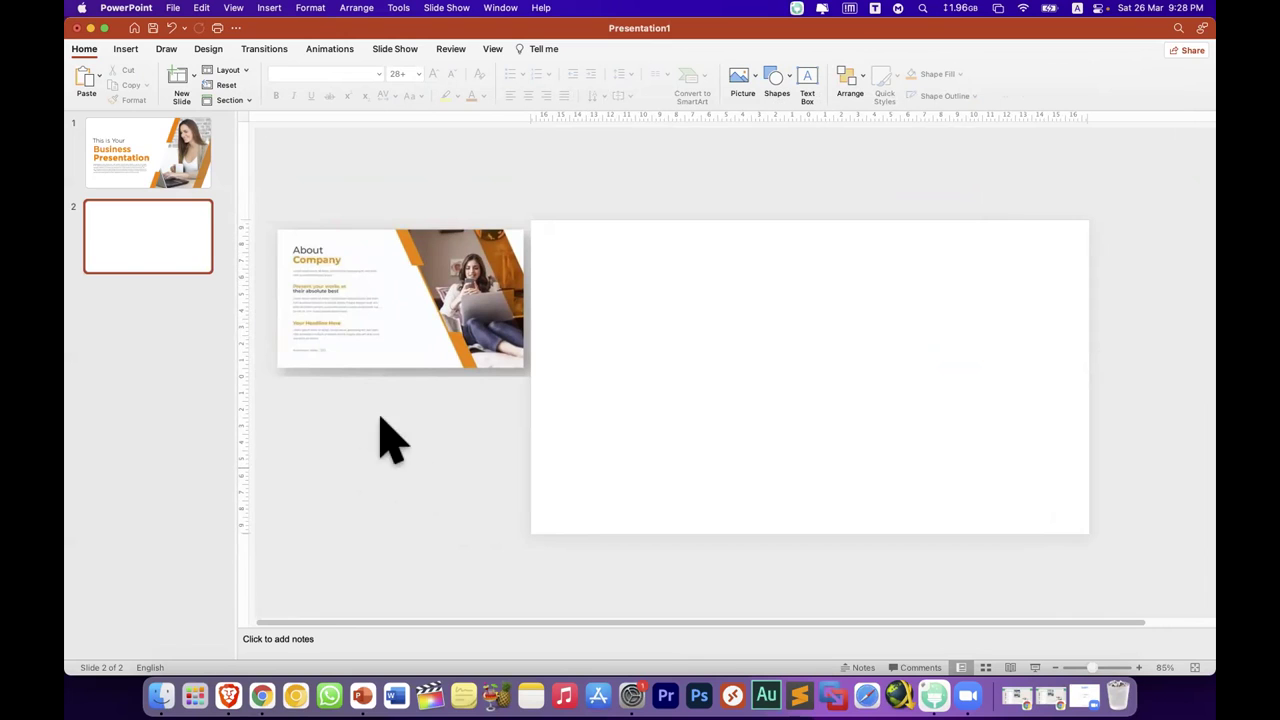
pyautogui.click(125, 48)
# Step: Add 'About' and 'Company' text boxes on slide 2, fixing the Company typo
pyautogui.click(677, 82)
pyautogui.moveTo(545, 262); pyautogui.dragTo(659, 278)
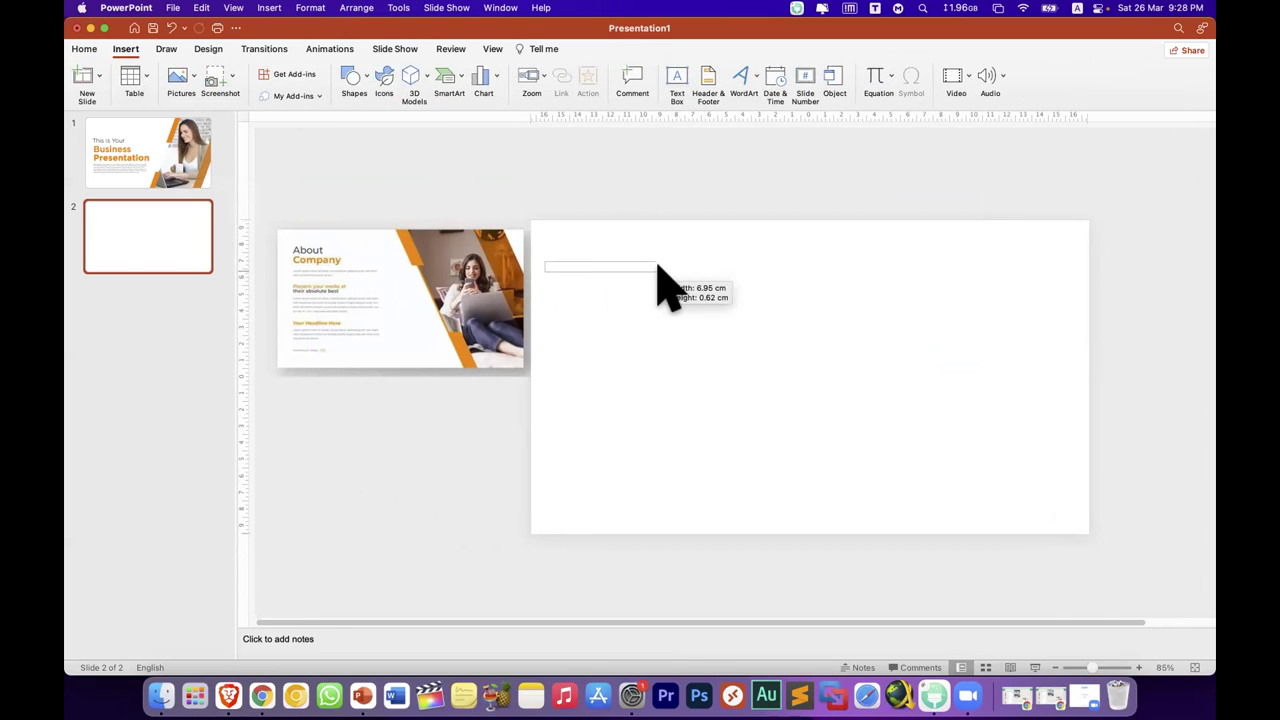
pyautogui.write('About')
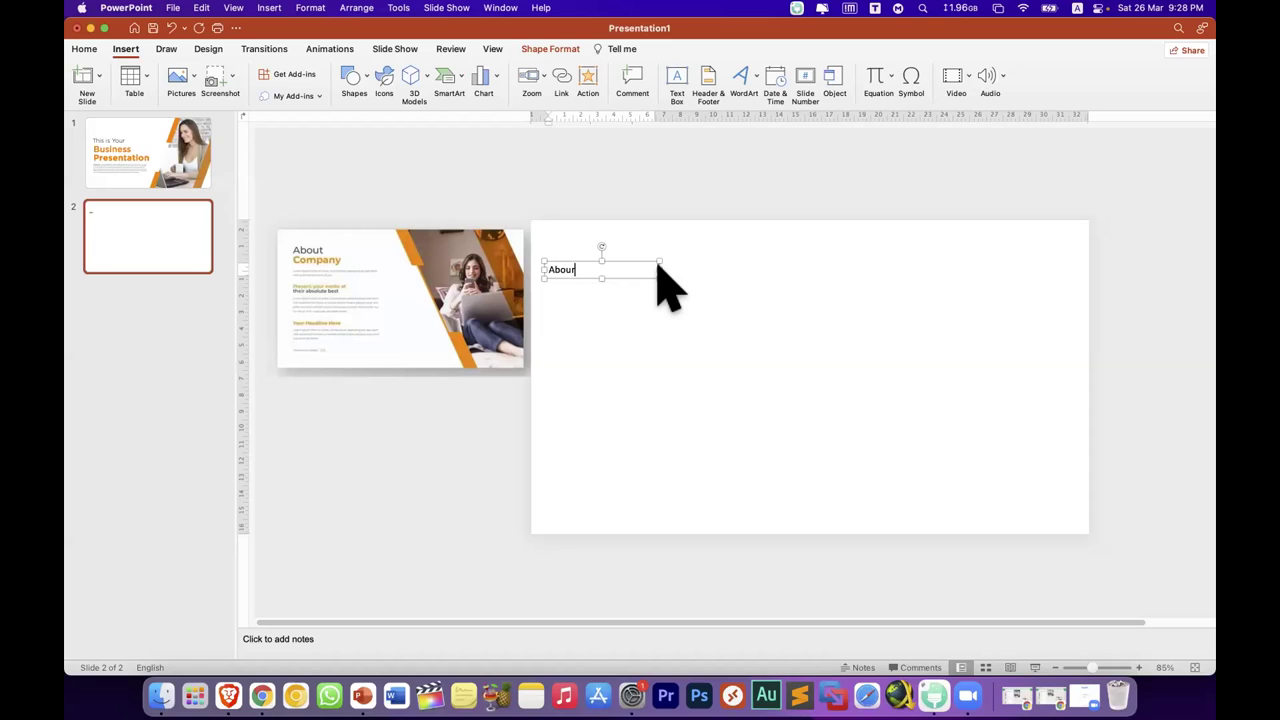
pyautogui.click(672, 88)
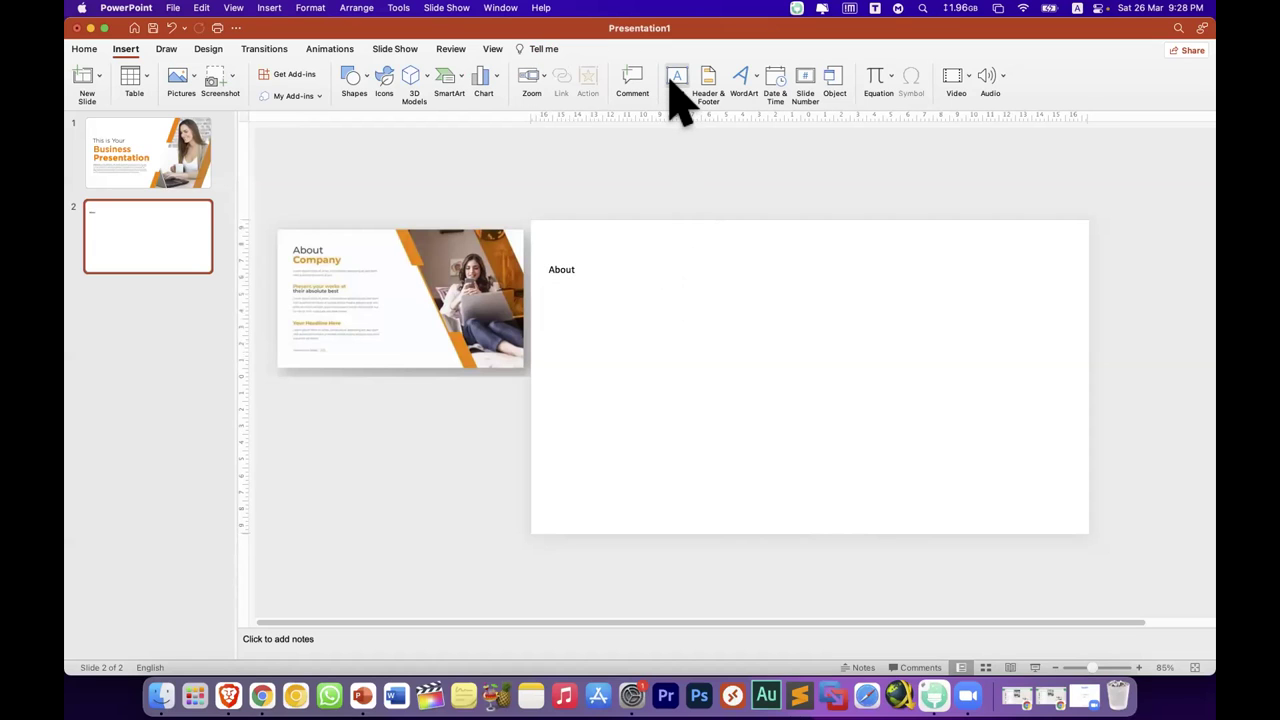
pyautogui.moveTo(551, 284); pyautogui.dragTo(612, 300)
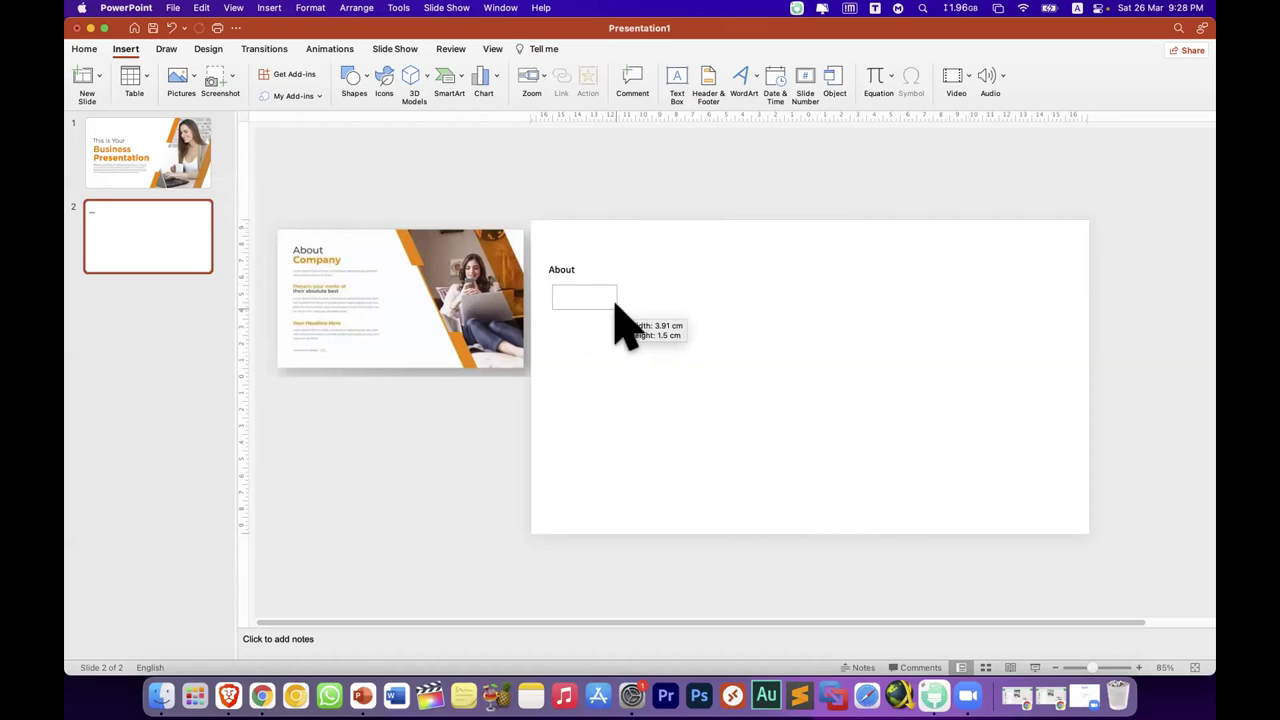
pyautogui.write('Compnay')
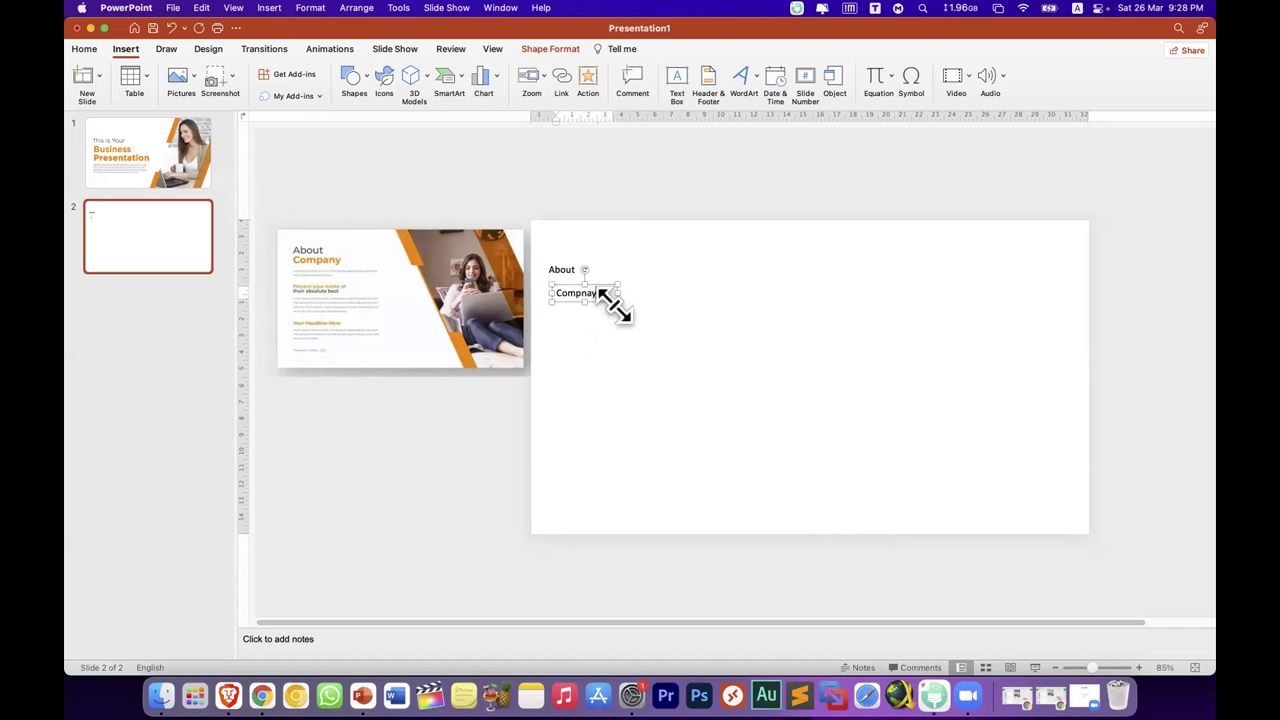
pyautogui.press('BackSpace')
pyautogui.press('BackSpace')
pyautogui.press('BackSpace')
pyautogui.write('any')
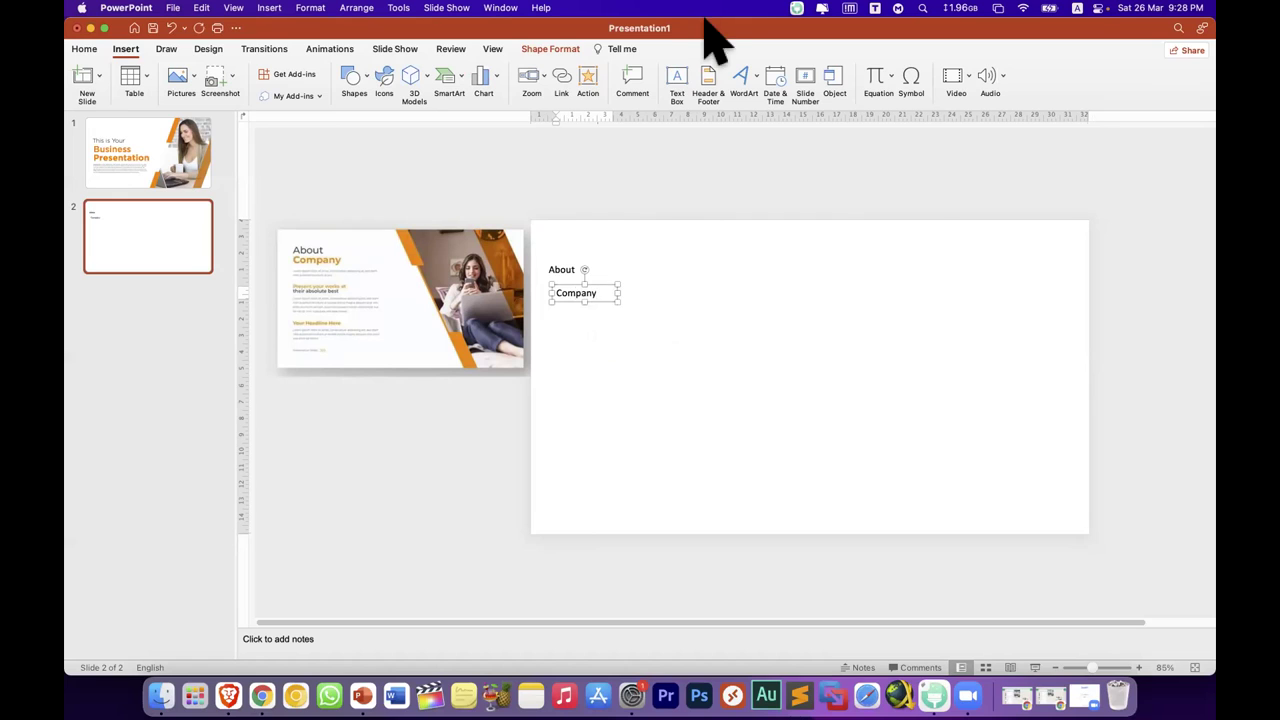
# Step: Add a placeholder text line and a 'Present Your works at' text box below it
pyautogui.click(678, 82)
pyautogui.moveTo(551, 314); pyautogui.dragTo(731, 330)
pyautogui.write('cbdjbcjdbcjbdjcbjdbcjdbcjdbcjdbc')
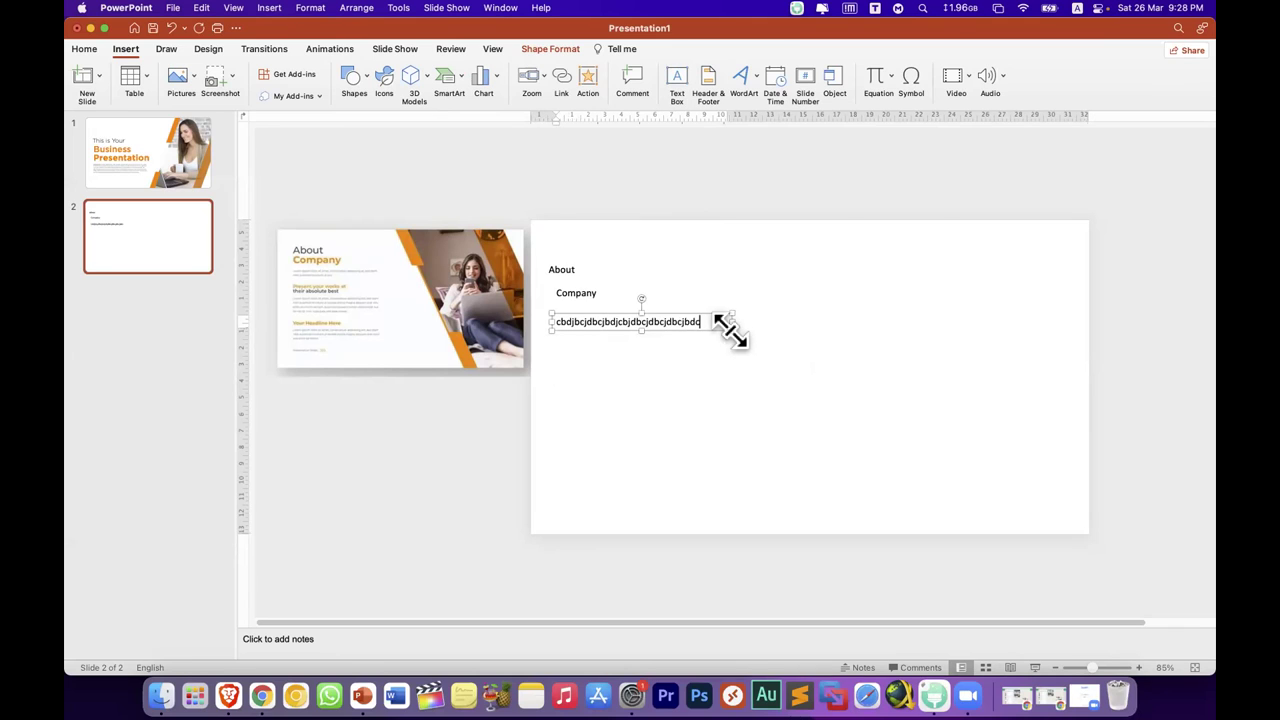
pyautogui.click(722, 402)
pyautogui.click(672, 84)
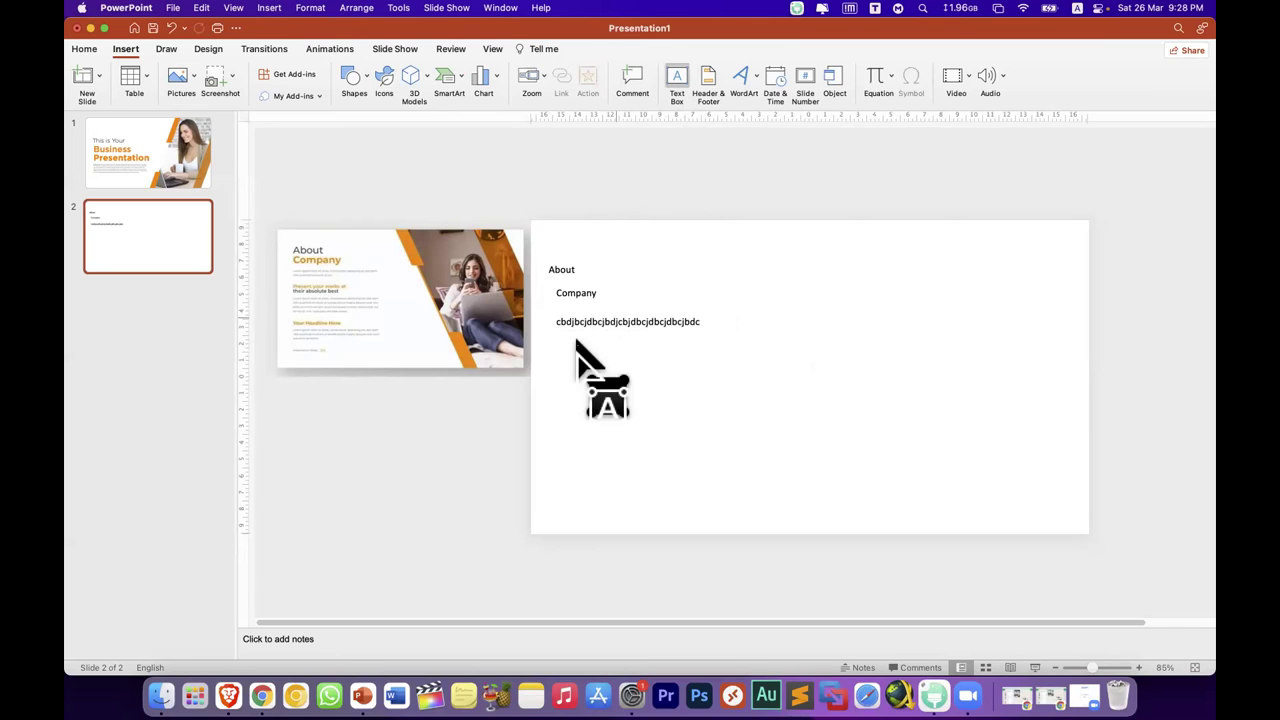
pyautogui.moveTo(552, 345); pyautogui.dragTo(729, 350)
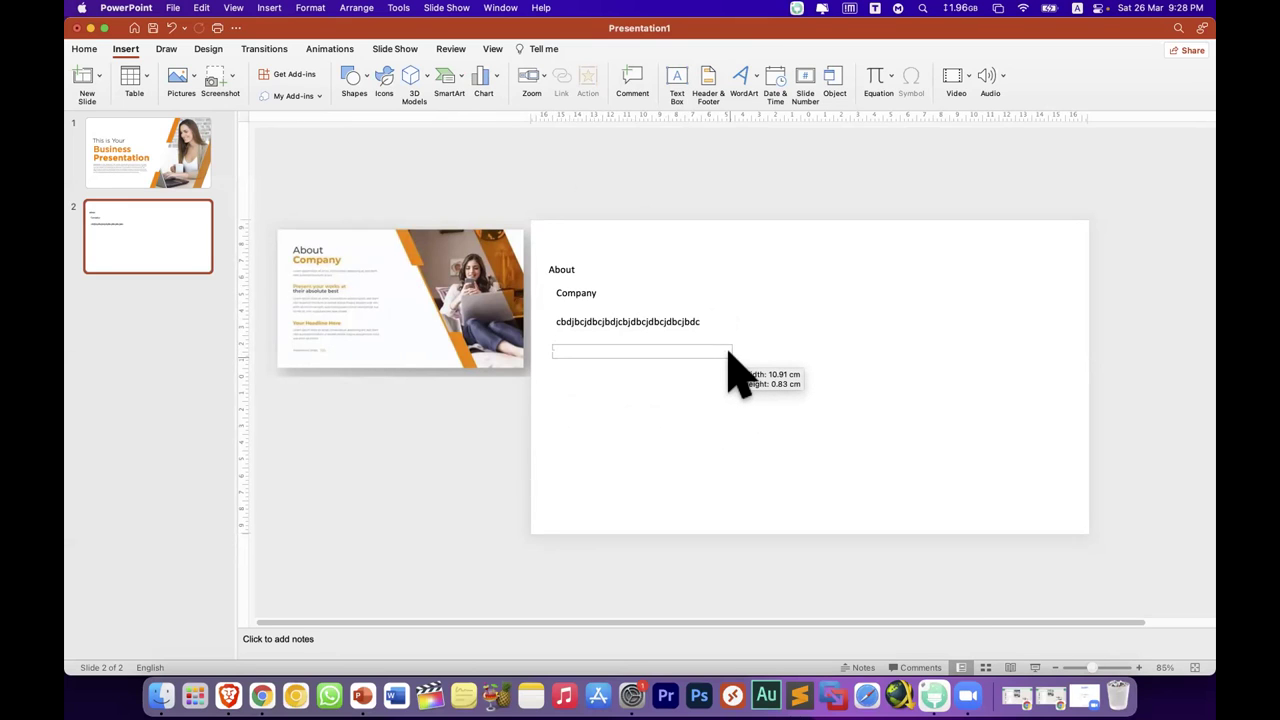
pyautogui.moveTo(729, 351); pyautogui.dragTo(729, 351)
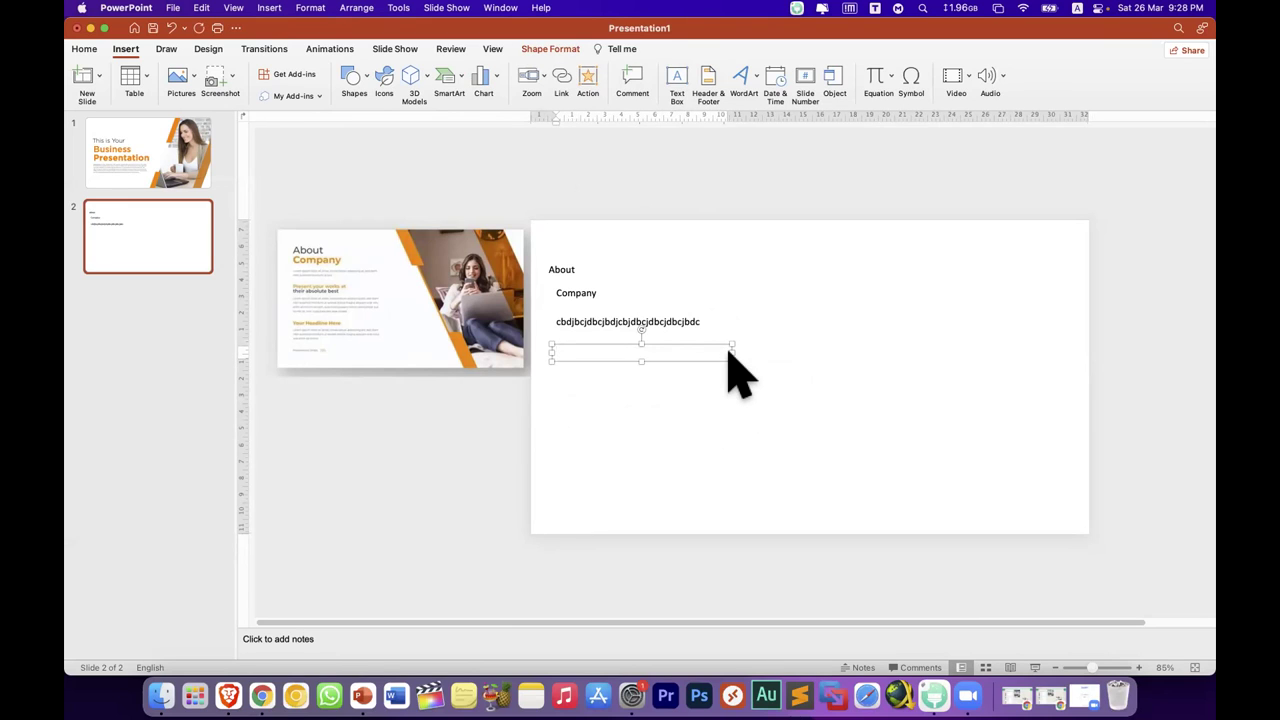
pyautogui.write('Present Y')
pyautogui.write('our')
pyautogui.write(' works ')
pyautogui.write('at')
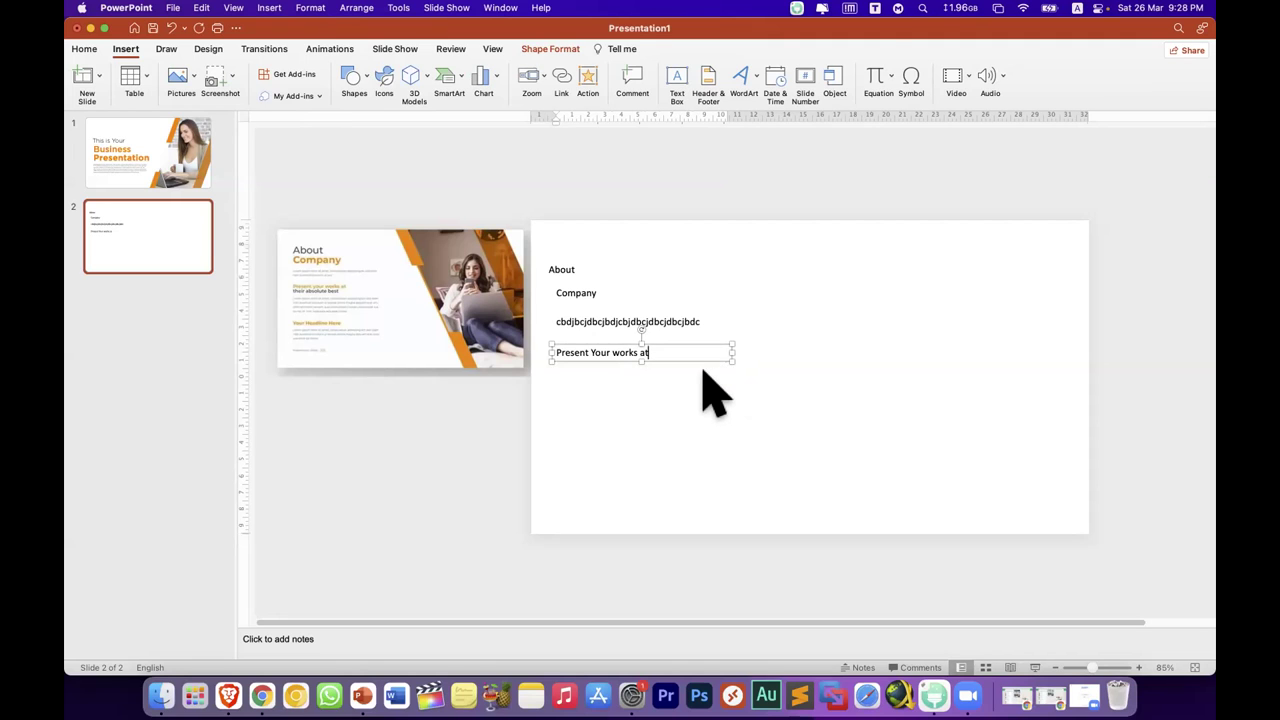
# Step: Add a 'Their absolute best' text line below 'Present Your works at'
pyautogui.click(679, 75)
pyautogui.moveTo(558, 370); pyautogui.dragTo(709, 389)
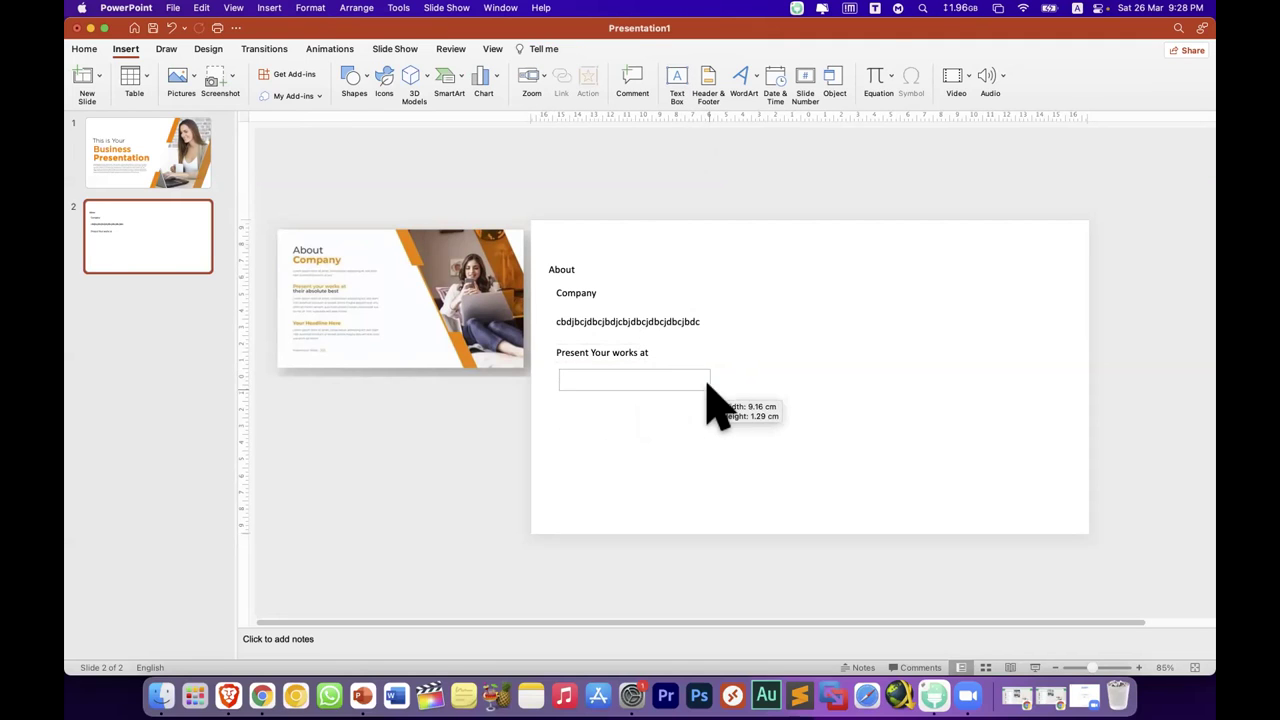
pyautogui.write('their a')
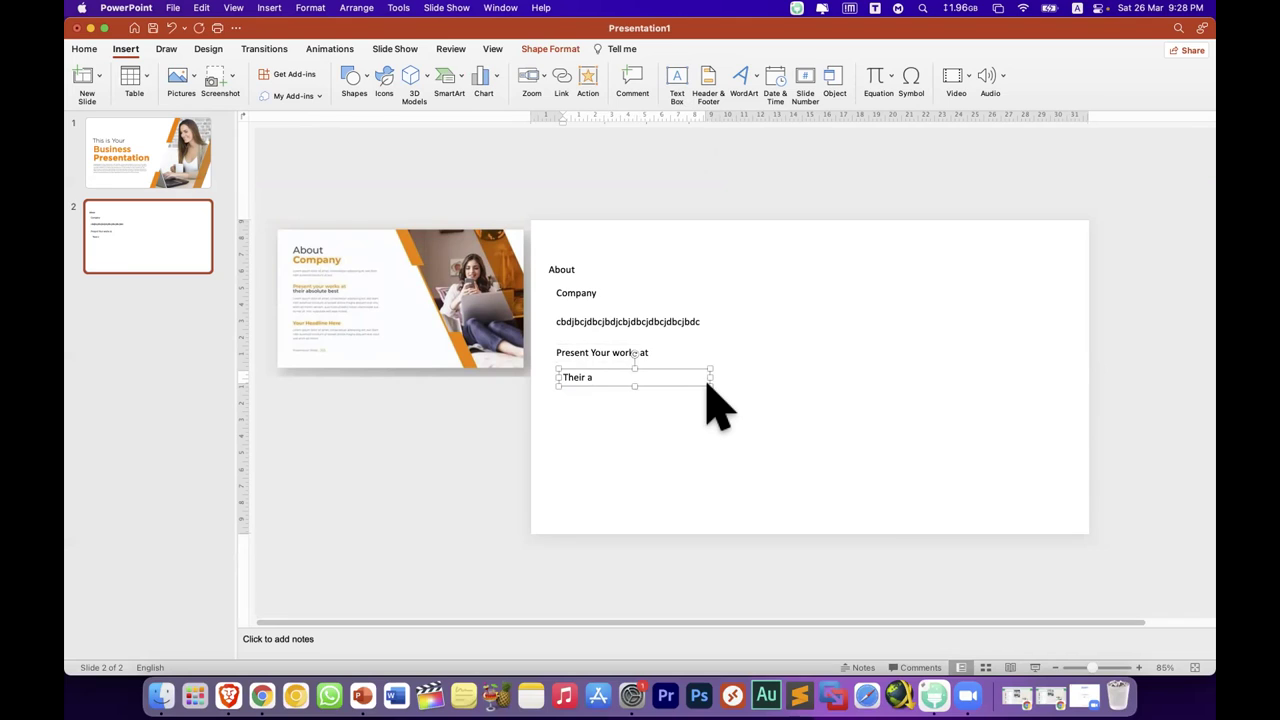
pyautogui.write('bsolut')
pyautogui.write('e best')
pyautogui.click(706, 380)
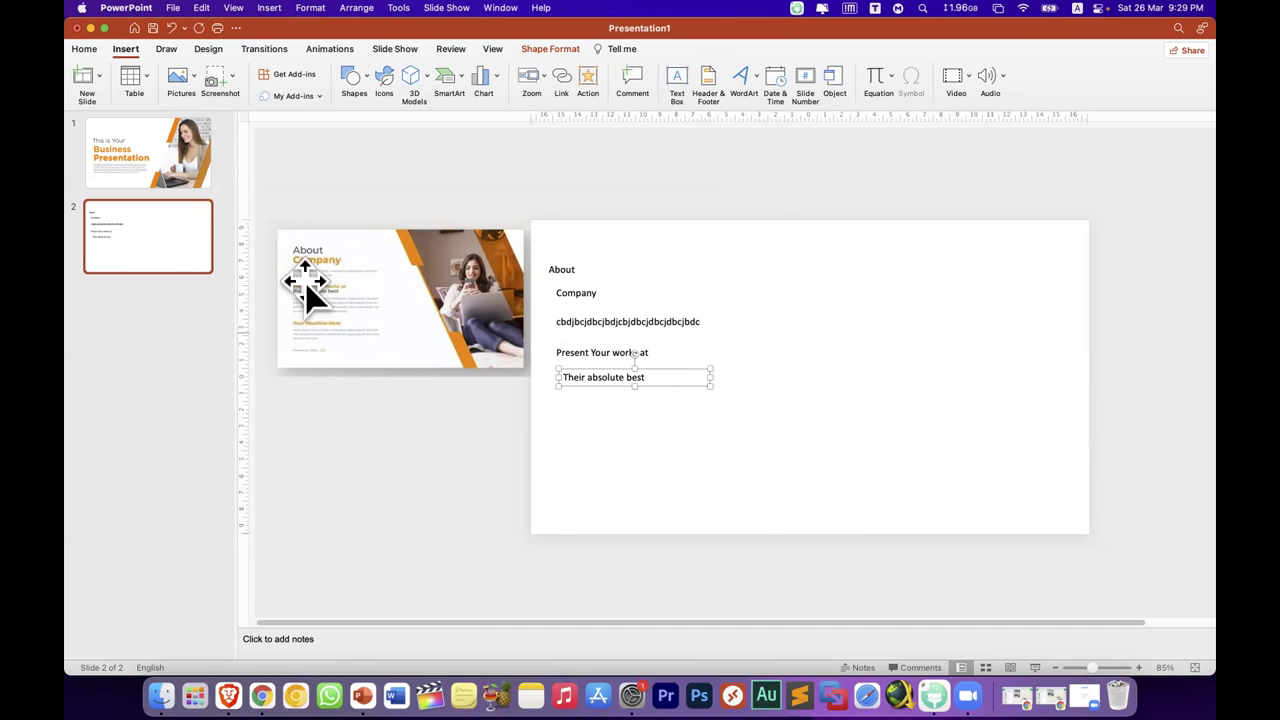
# Step: Copy the selected Lorem Ipsum text from the web page in Brave
pyautogui.press('pageup')
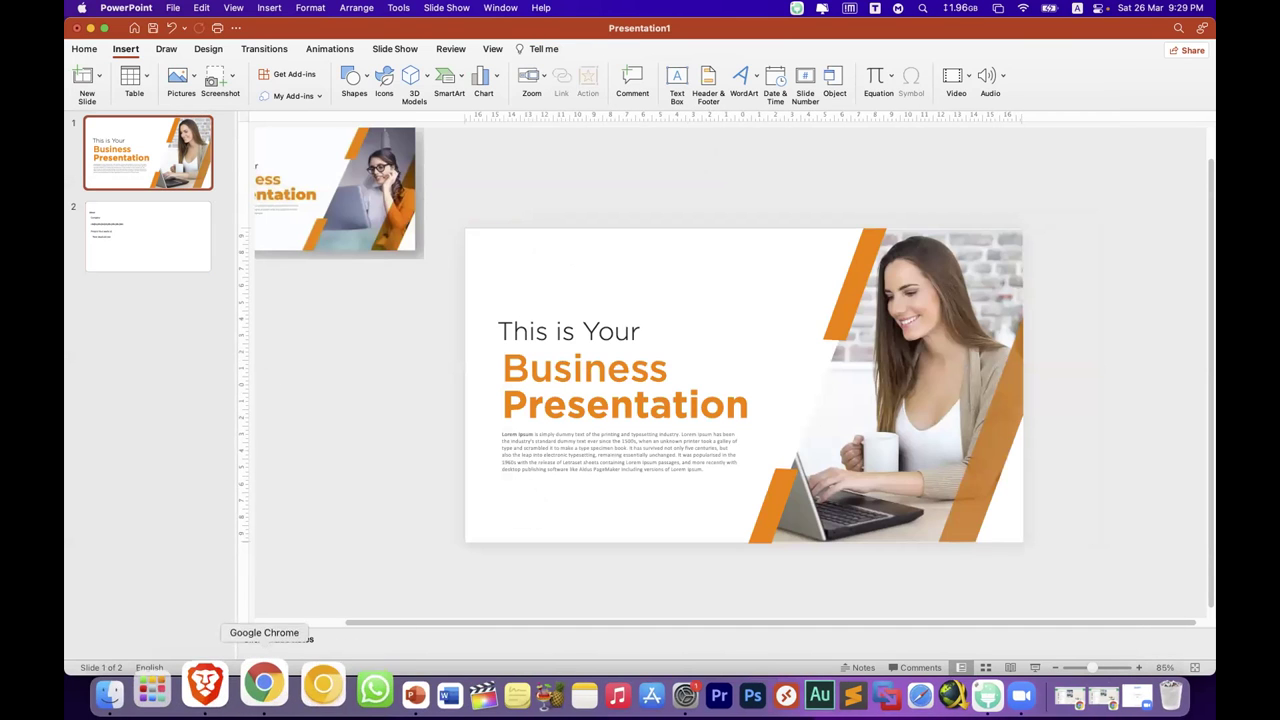
pyautogui.click(222, 683)
pyautogui.rightClick(477, 387)
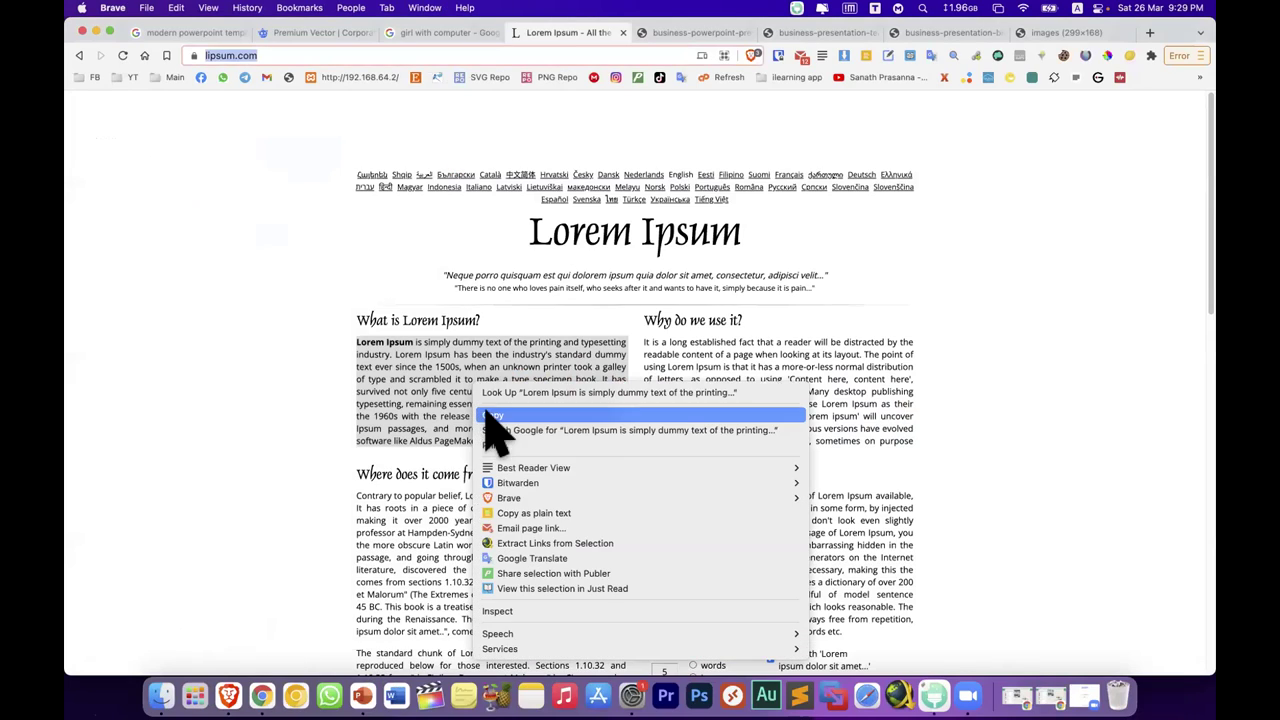
pyautogui.click(492, 414)
# Step: Place the reference image on the right side of slide 2
pyautogui.click(362, 695)
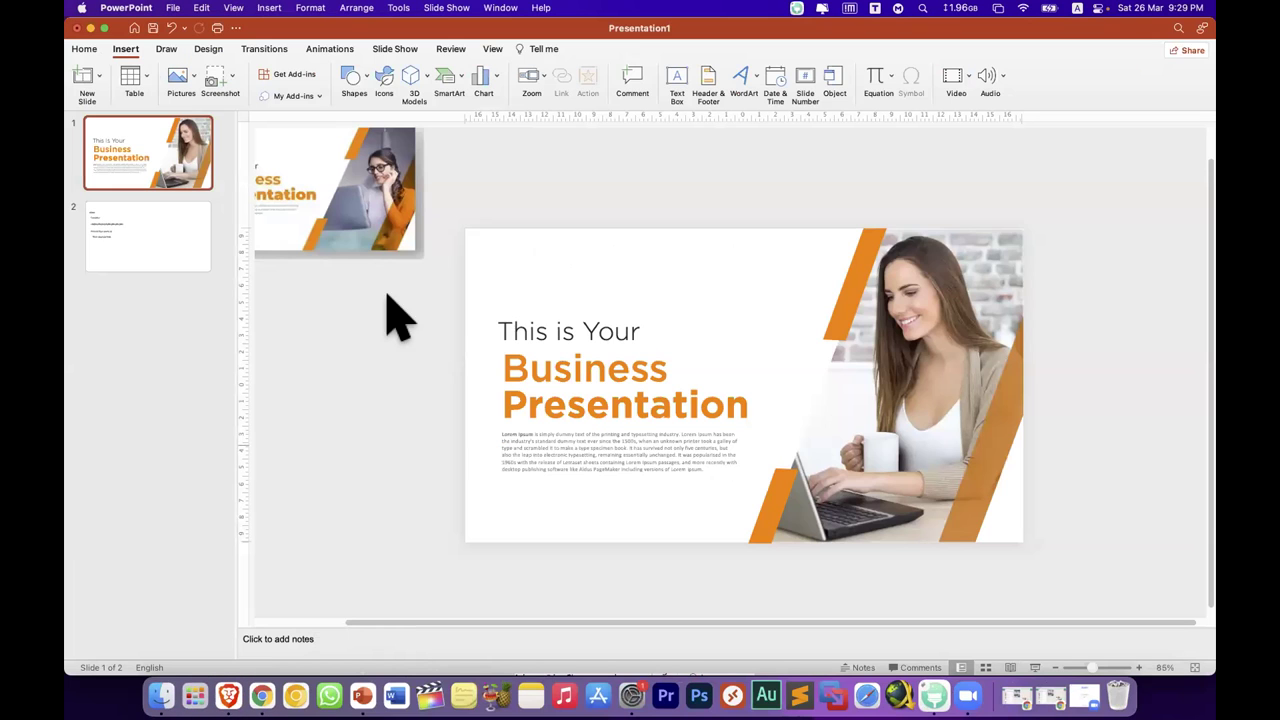
pyautogui.moveTo(350, 245)
pyautogui.mouseDown()
pyautogui.moveTo(290, 330)
pyautogui.moveTo(900, 337)
pyautogui.moveTo(905, 352)
pyautogui.mouseUp()
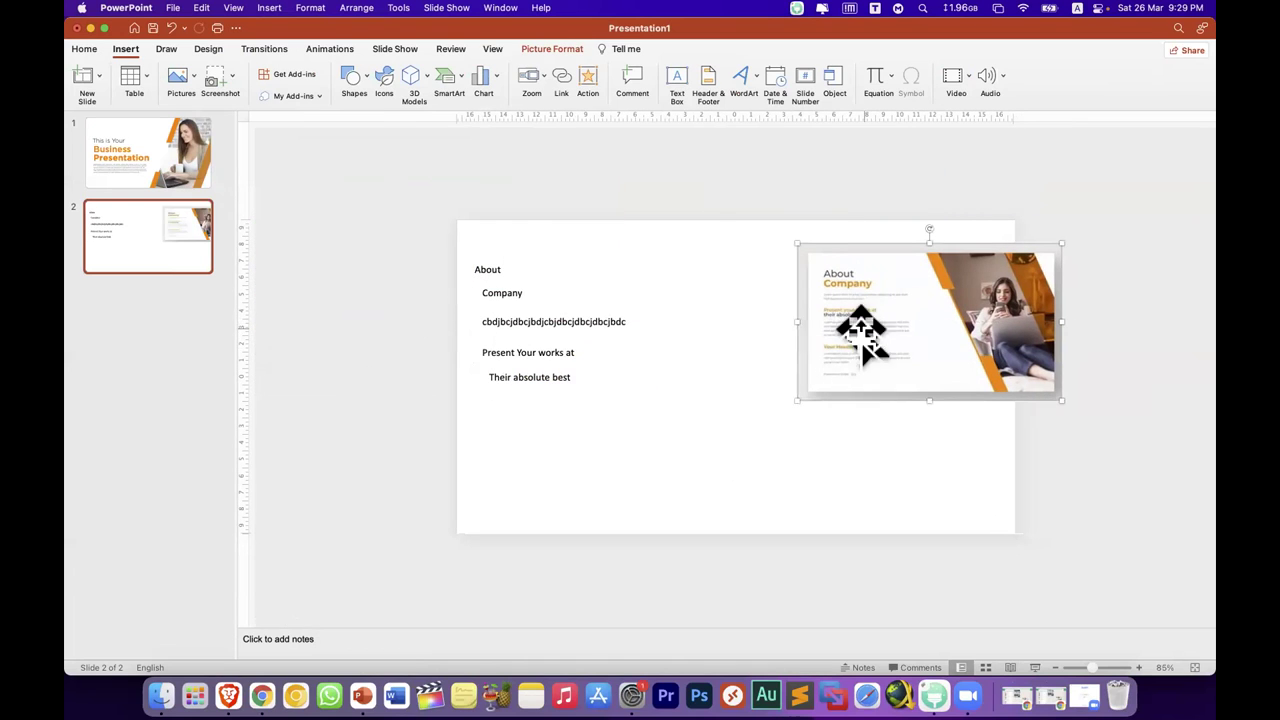
pyautogui.click(700, 475)
# Step: Paste the Lorem Ipsum paragraph below 'Their absolute best' and shrink it to 10 pt
pyautogui.press('super+v')
pyautogui.moveTo(677, 451)
pyautogui.mouseDown()
pyautogui.moveTo(600, 527)
pyautogui.moveTo(537, 530)
pyautogui.mouseUp()
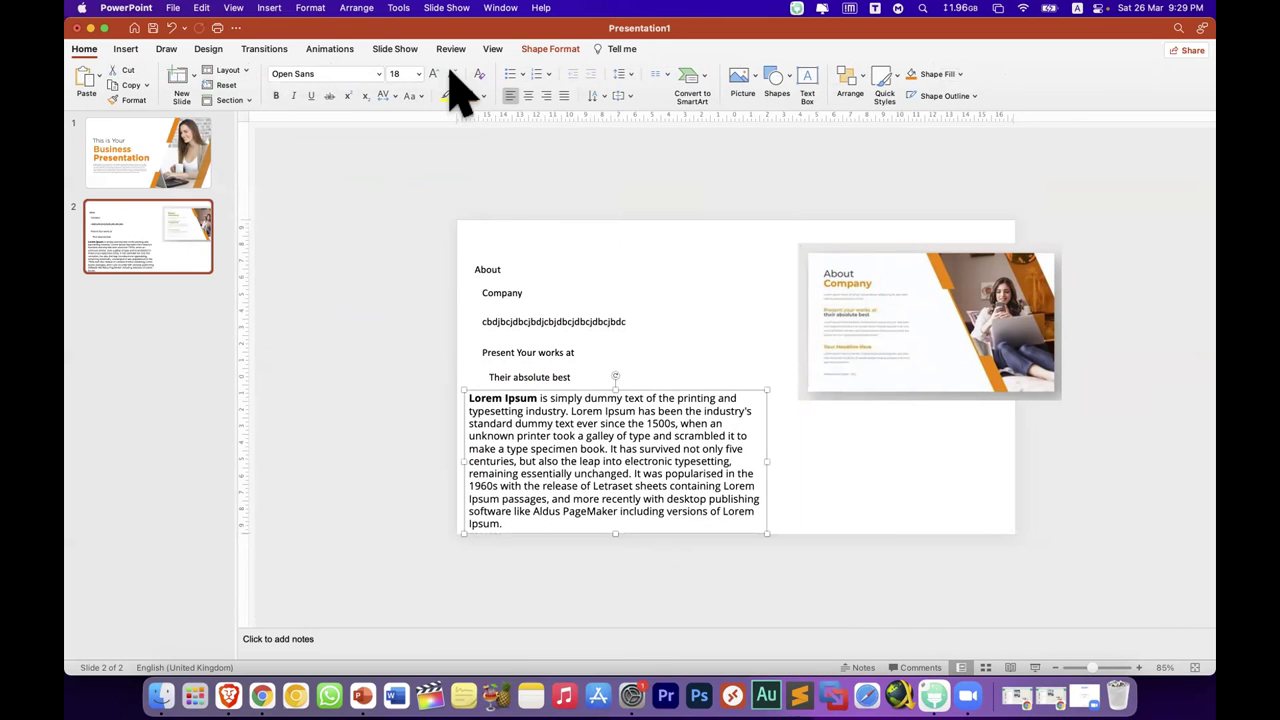
pyautogui.click(451, 74)
pyautogui.click(451, 74)
pyautogui.click(451, 74)
pyautogui.click(451, 74)
pyautogui.click(451, 74)
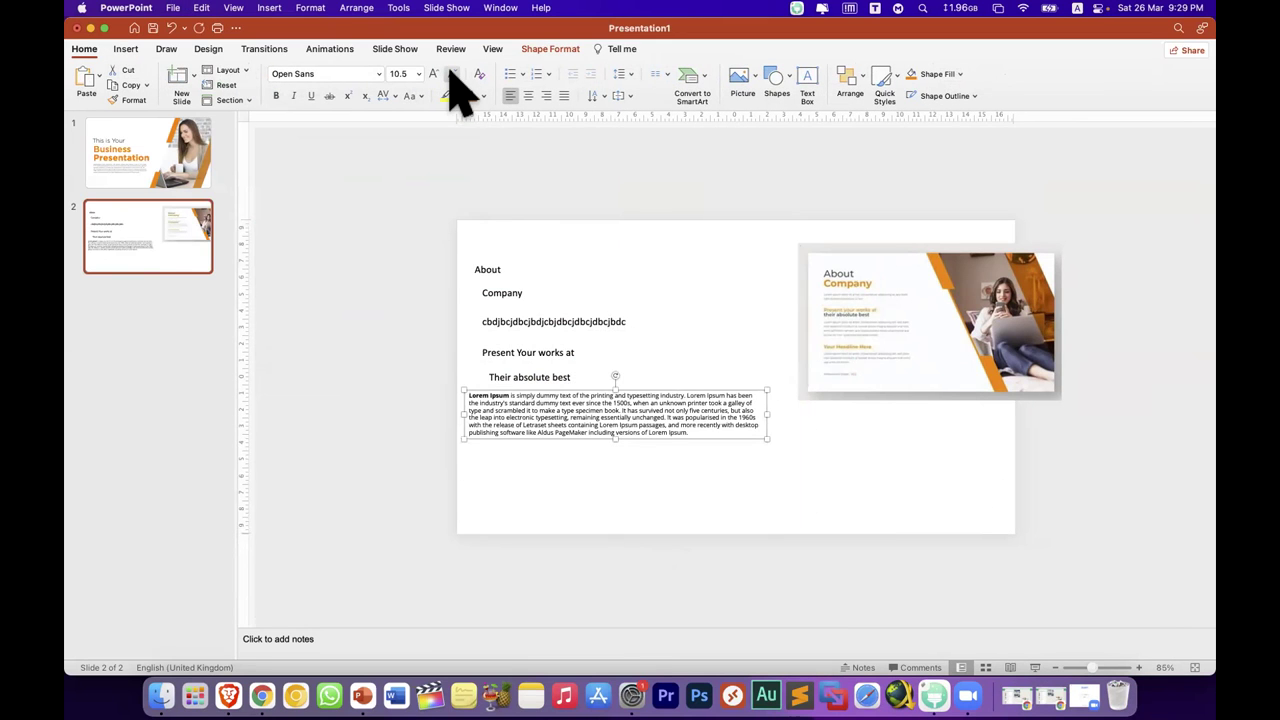
pyautogui.click(451, 74)
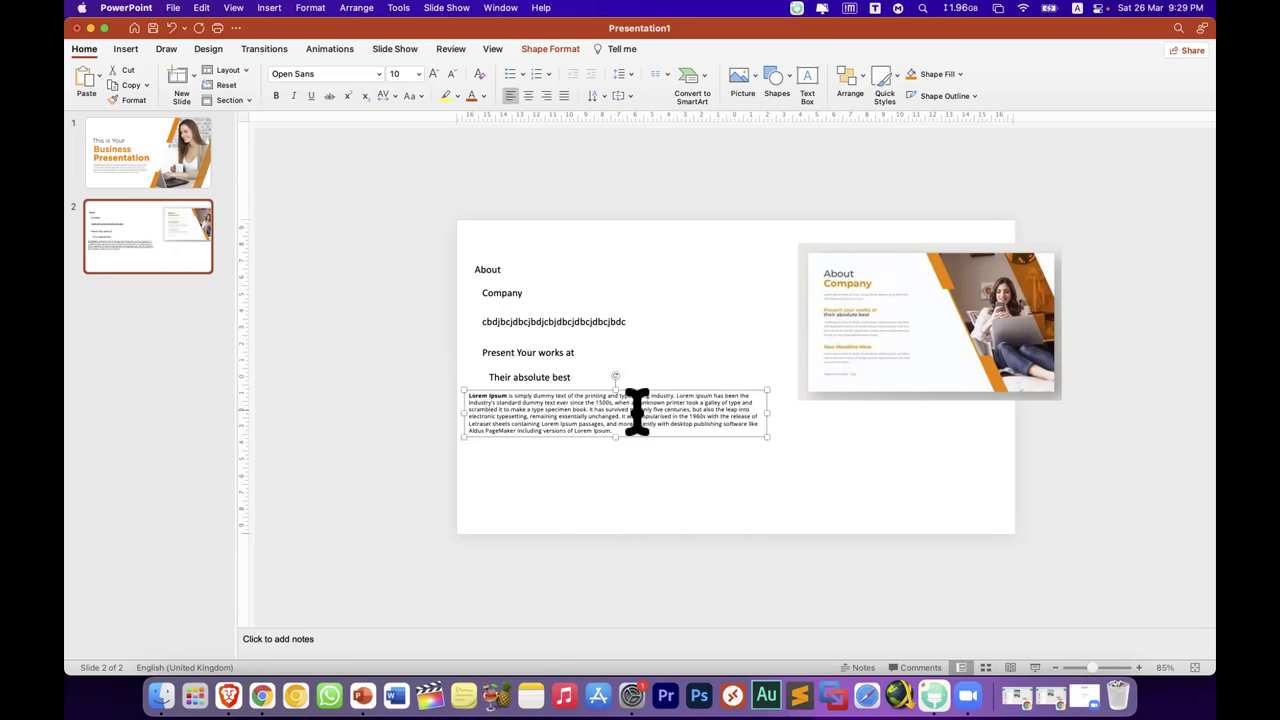
pyautogui.click(537, 509)
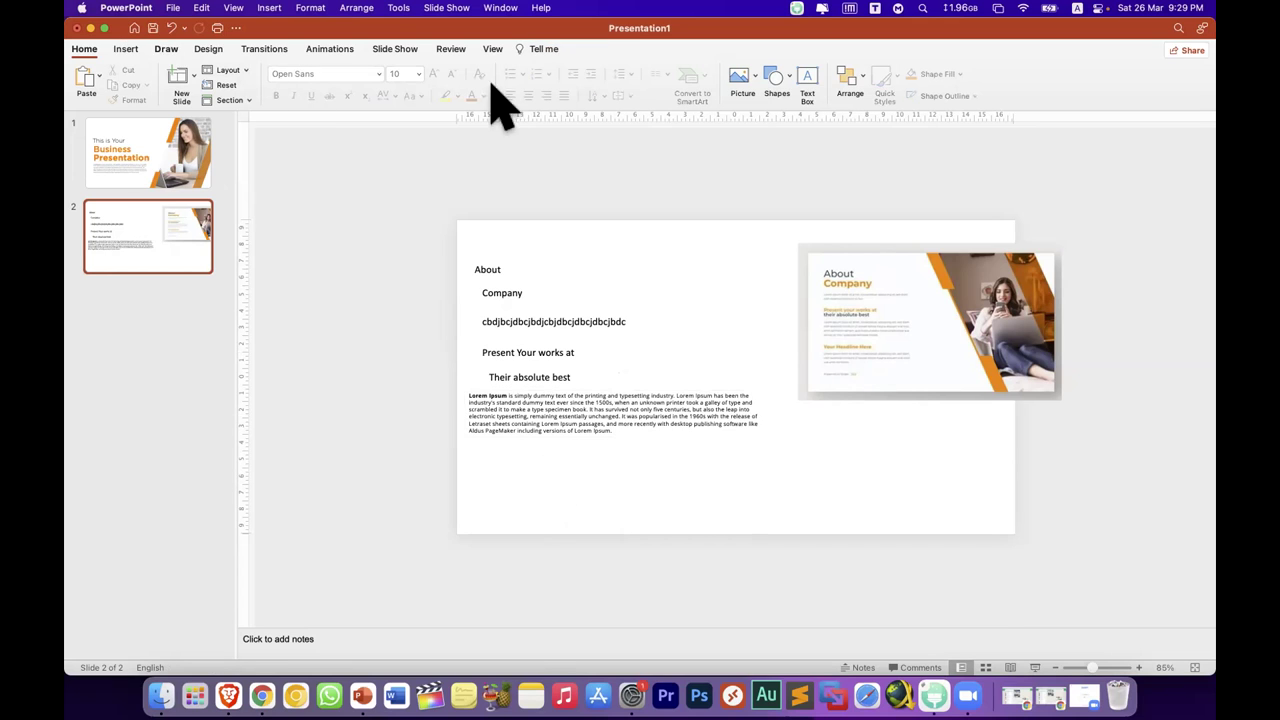
pyautogui.click(674, 84)
# Step: Add a 'Your Headline here' heading and copy the Lorem Ipsum paragraph beneath it
pyautogui.moveTo(484, 453); pyautogui.dragTo(684, 471)
pyautogui.write('Your')
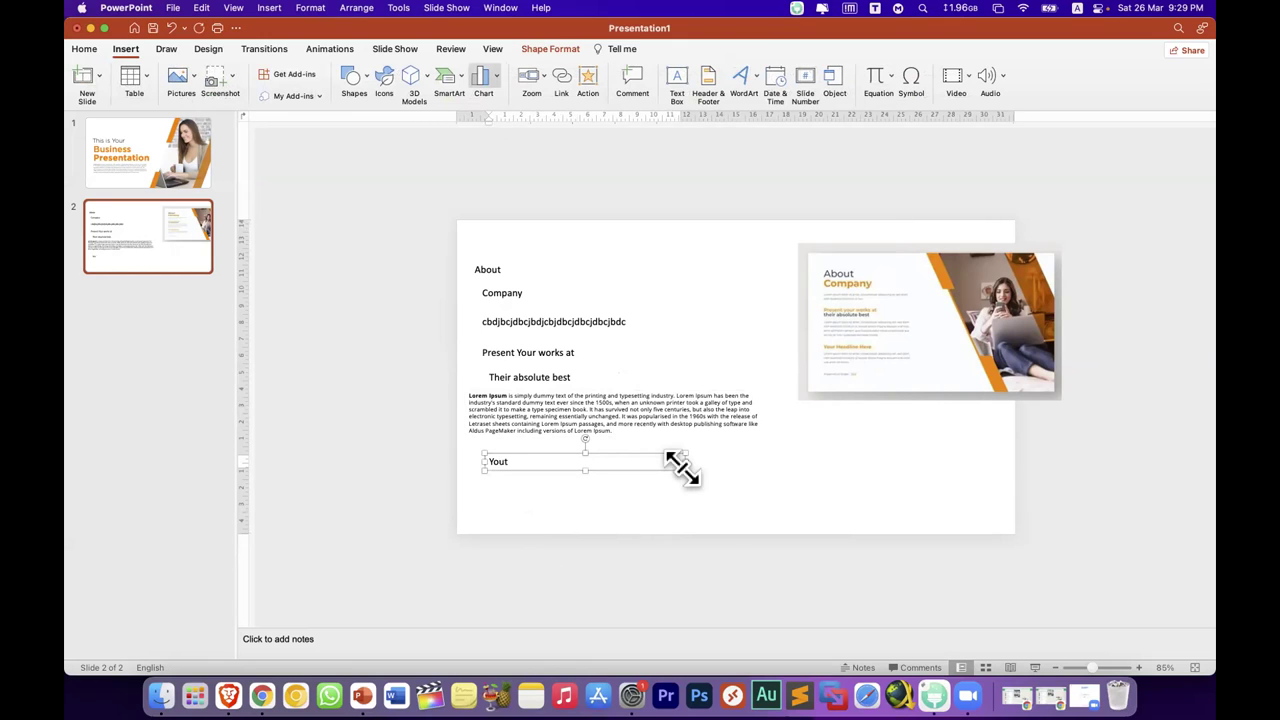
pyautogui.press('BackSpace')
pyautogui.write('r')
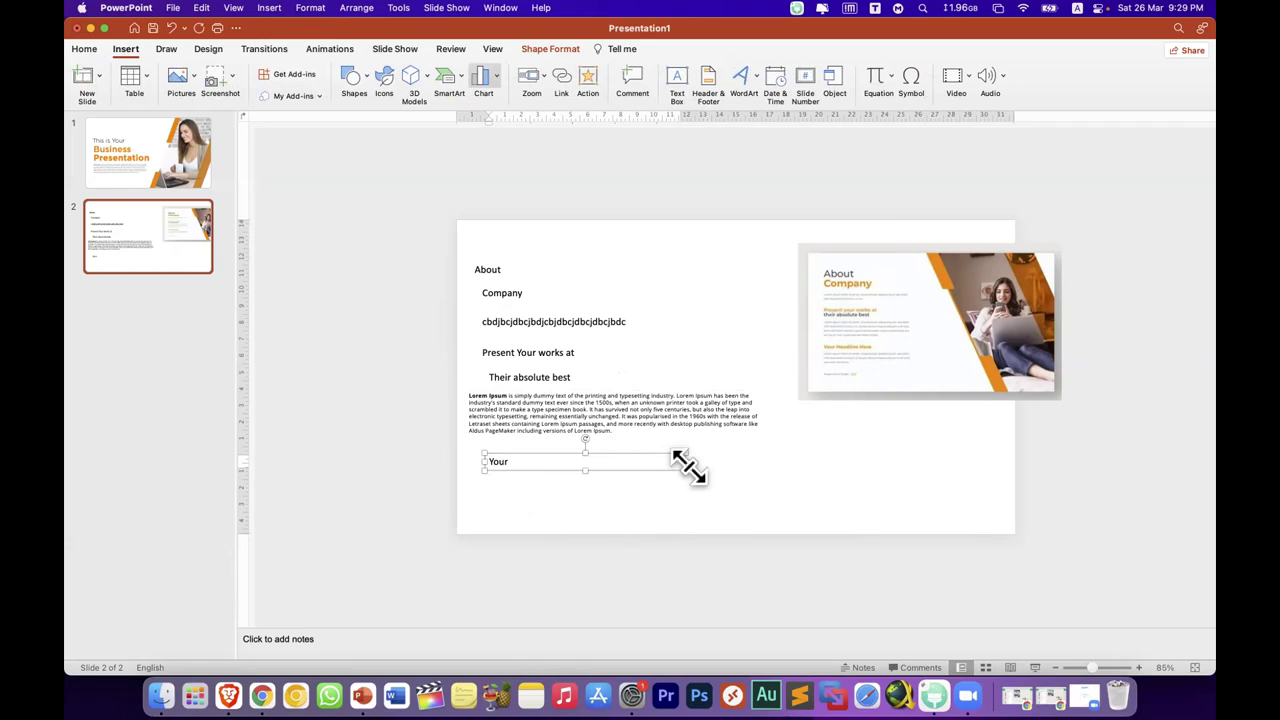
pyautogui.write(' Headline here')
pyautogui.click(705, 458)
pyautogui.click(701, 432)
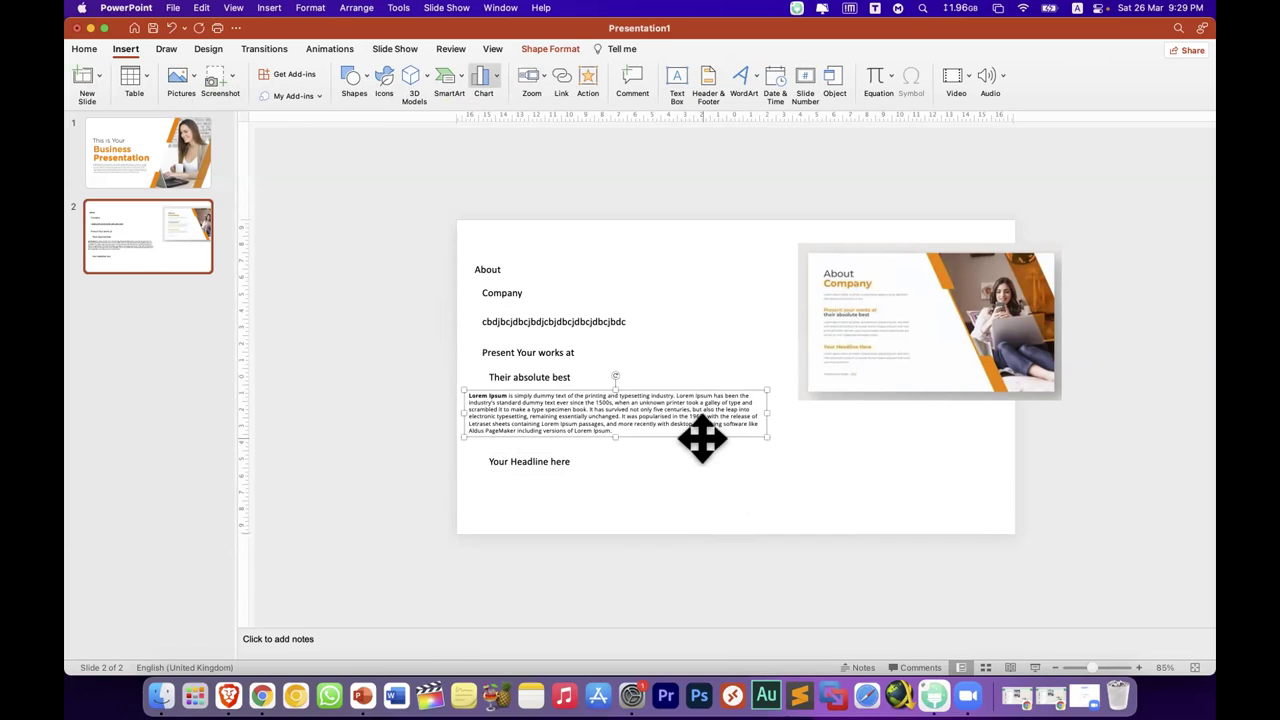
pyautogui.moveTo(717, 436)
pyautogui.mouseDown()
pyautogui.moveTo(727, 518)
pyautogui.moveTo(714, 526)
pyautogui.mouseUp()
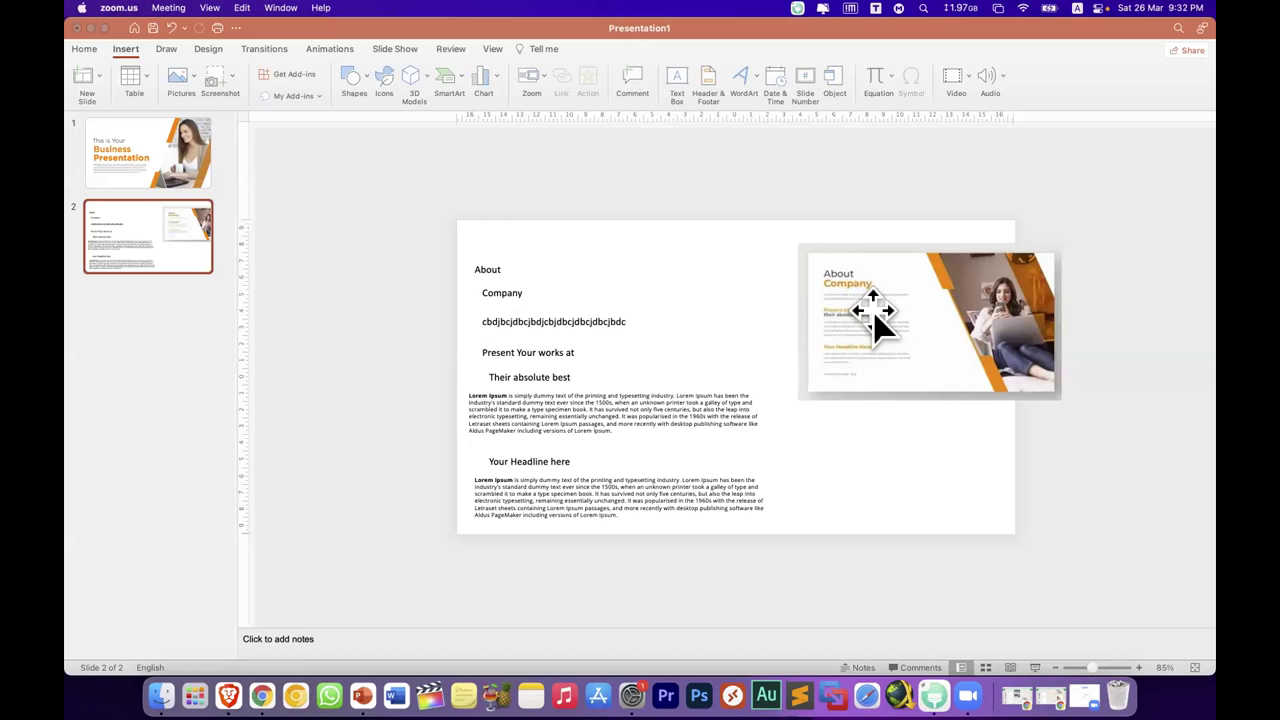
# Step: Move the reference image past the slide edge and set About to 48 pt Gotham Light
pyautogui.moveTo(873, 320)
pyautogui.mouseDown()
pyautogui.moveTo(705, 231)
pyautogui.moveTo(933, 342)
pyautogui.mouseUp()
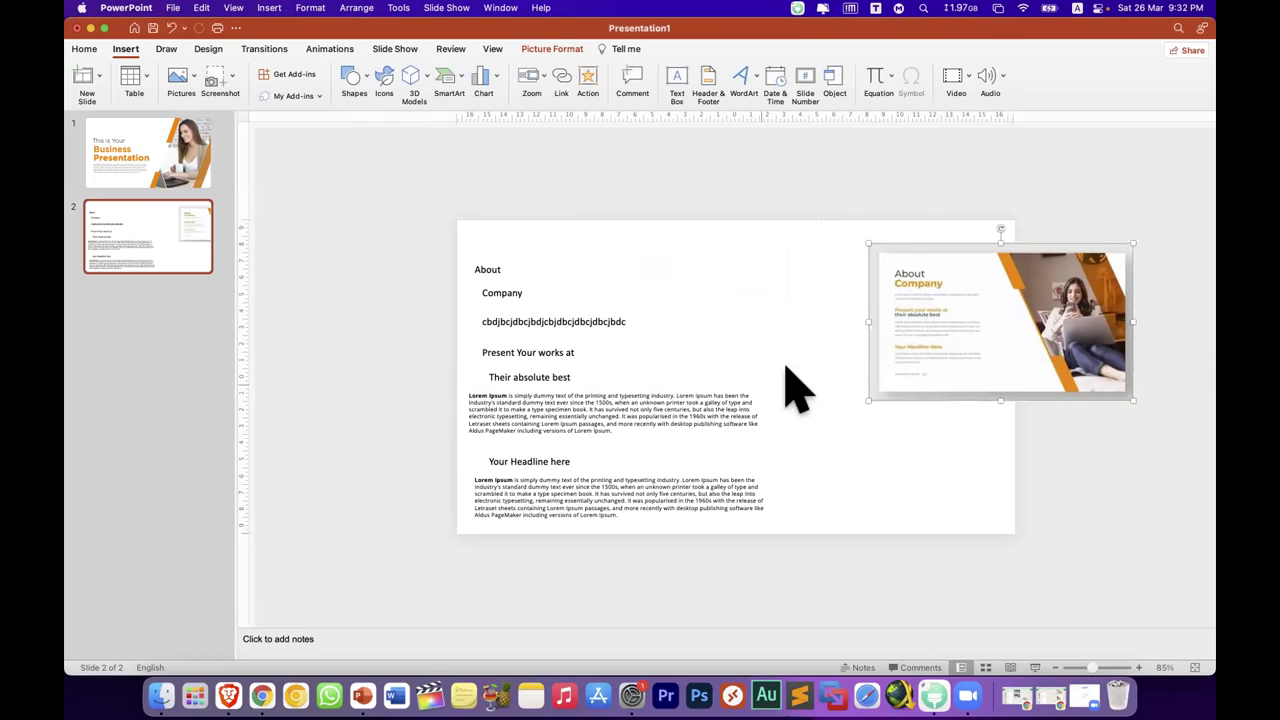
pyautogui.click(517, 278)
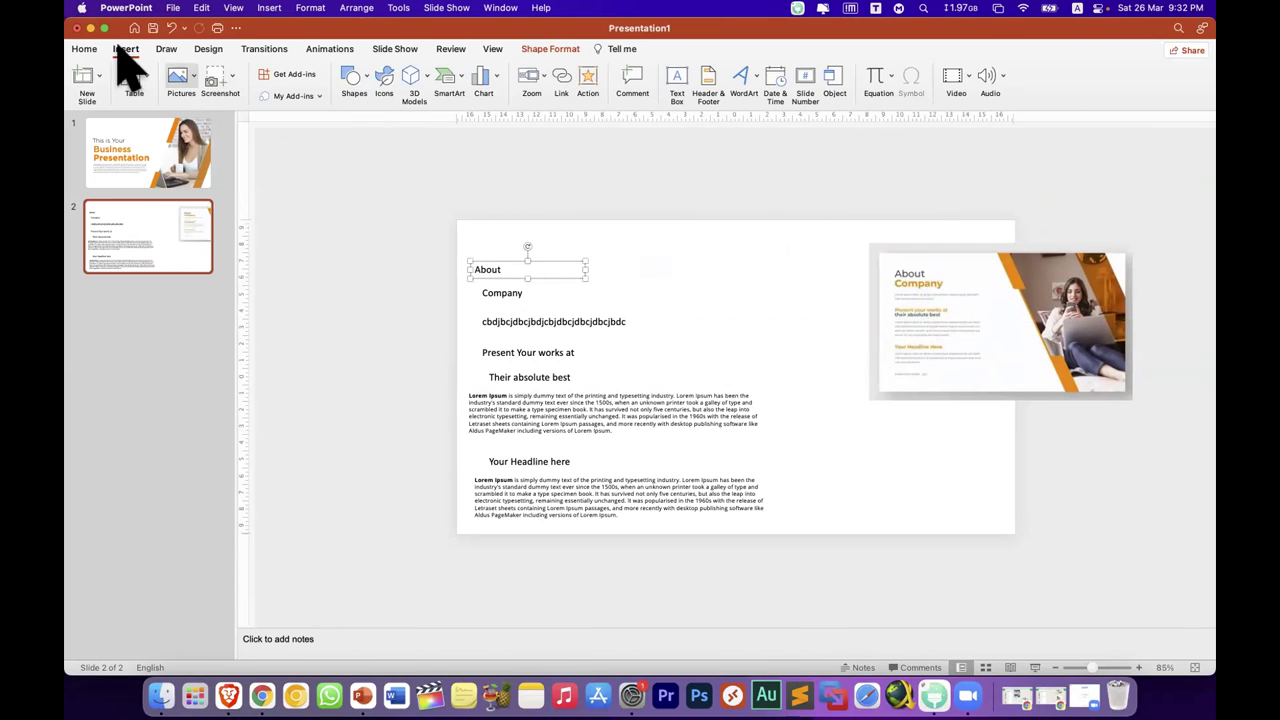
pyautogui.click(85, 49)
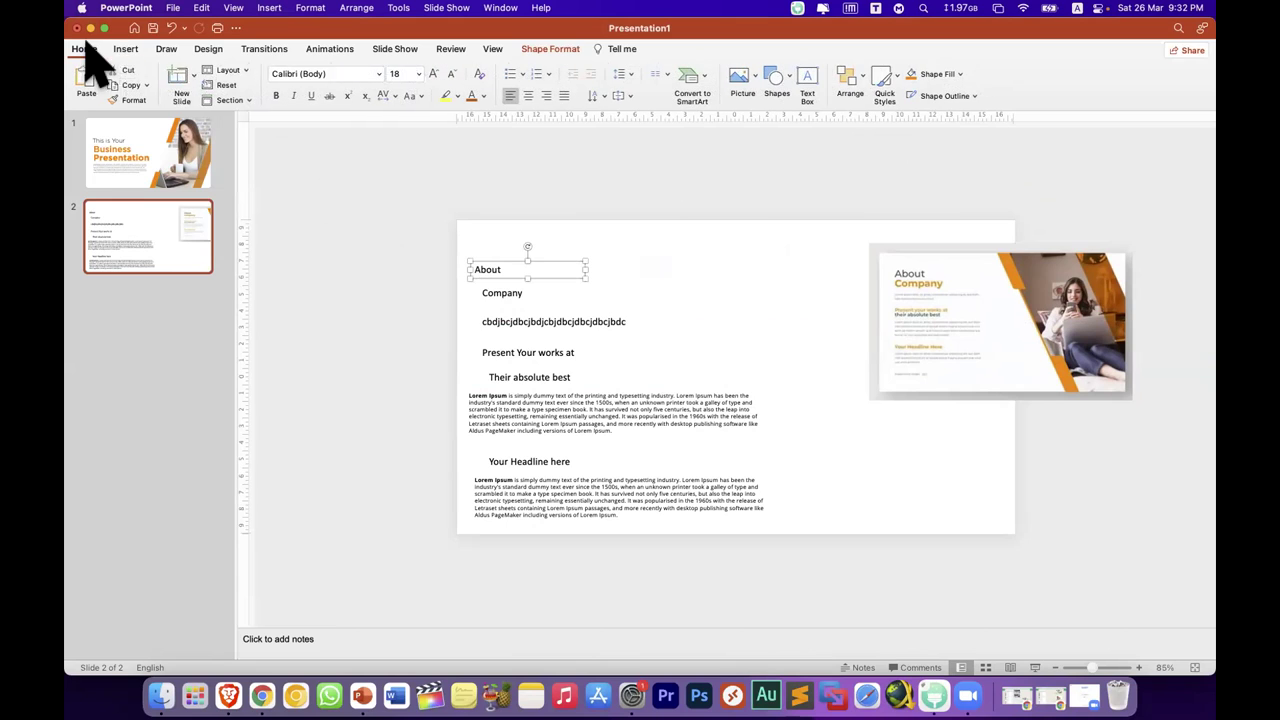
pyautogui.click(432, 72)
pyautogui.click(432, 72)
pyautogui.click(432, 72)
pyautogui.click(432, 72)
pyautogui.click(432, 72)
pyautogui.click(432, 72)
pyautogui.moveTo(563, 297); pyautogui.dragTo(560, 280)
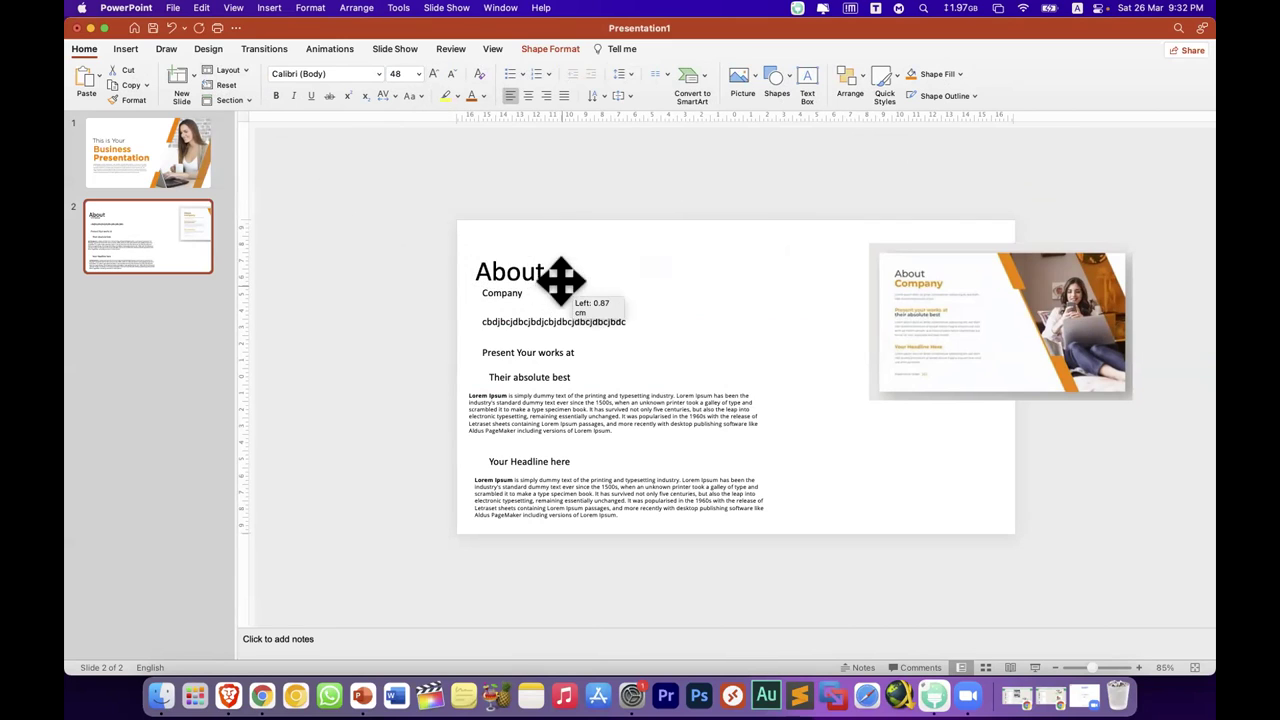
pyautogui.click(379, 73)
pyautogui.moveTo(477, 194)
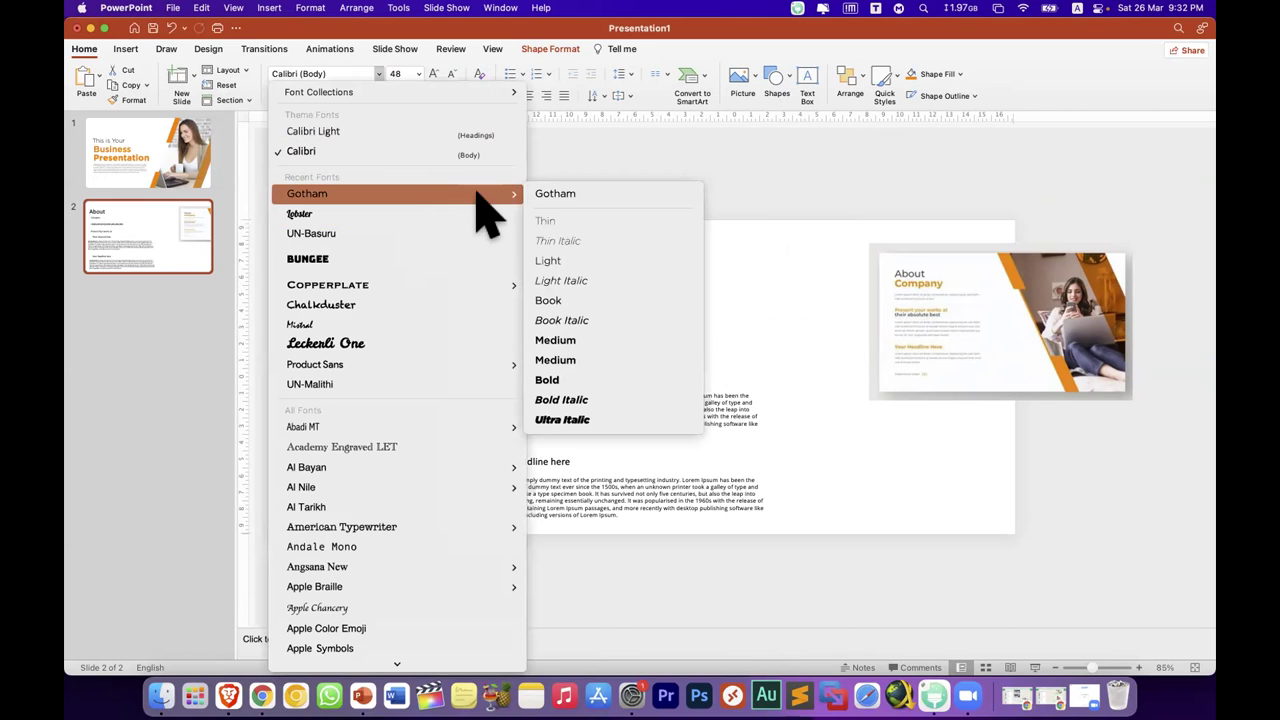
pyautogui.click(568, 260)
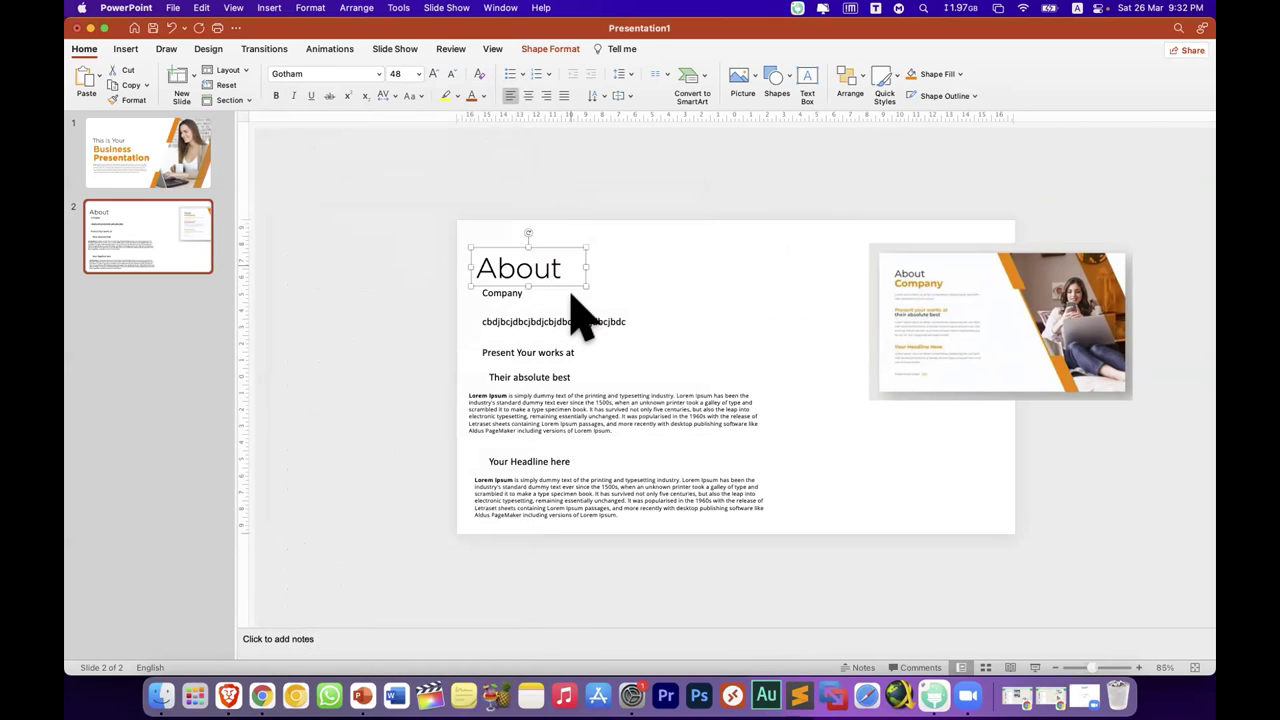
# Step: Enlarge the Company text, widen its box to one line and apply Gotham Medium
pyautogui.click(505, 293)
pyautogui.moveTo(515, 303); pyautogui.dragTo(514, 300)
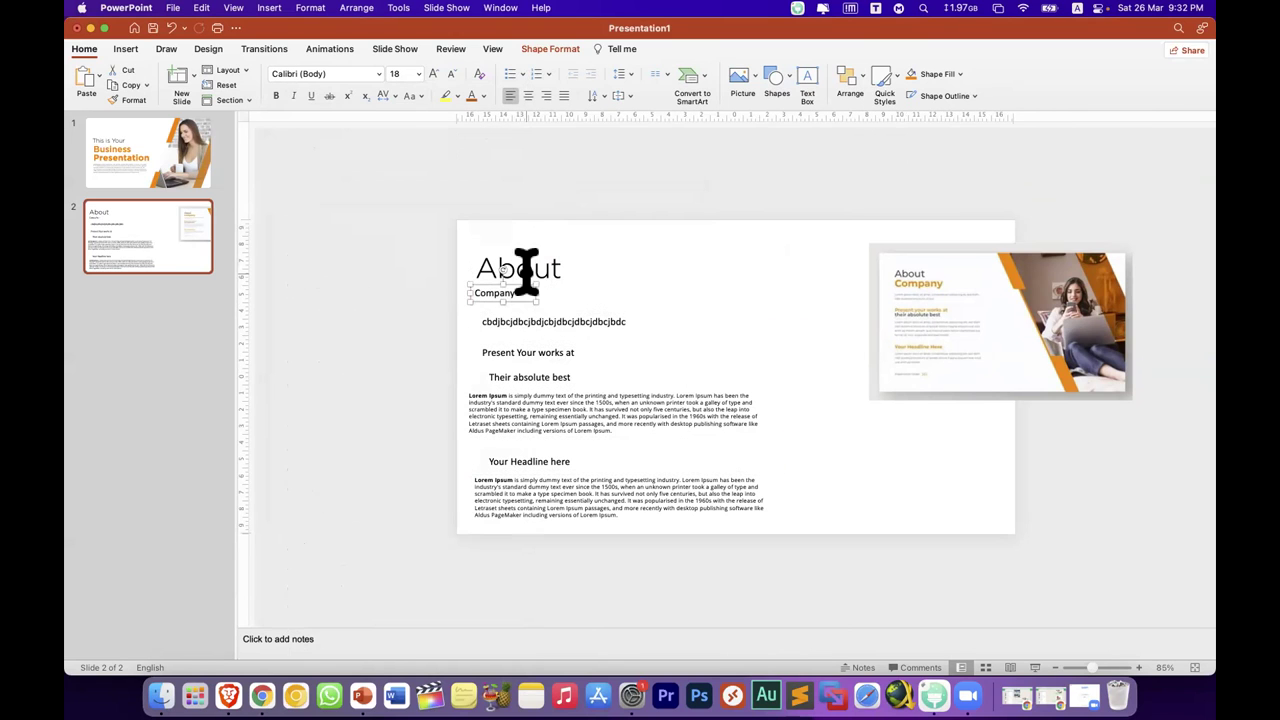
pyautogui.click(433, 73)
pyautogui.click(433, 73)
pyautogui.click(433, 73)
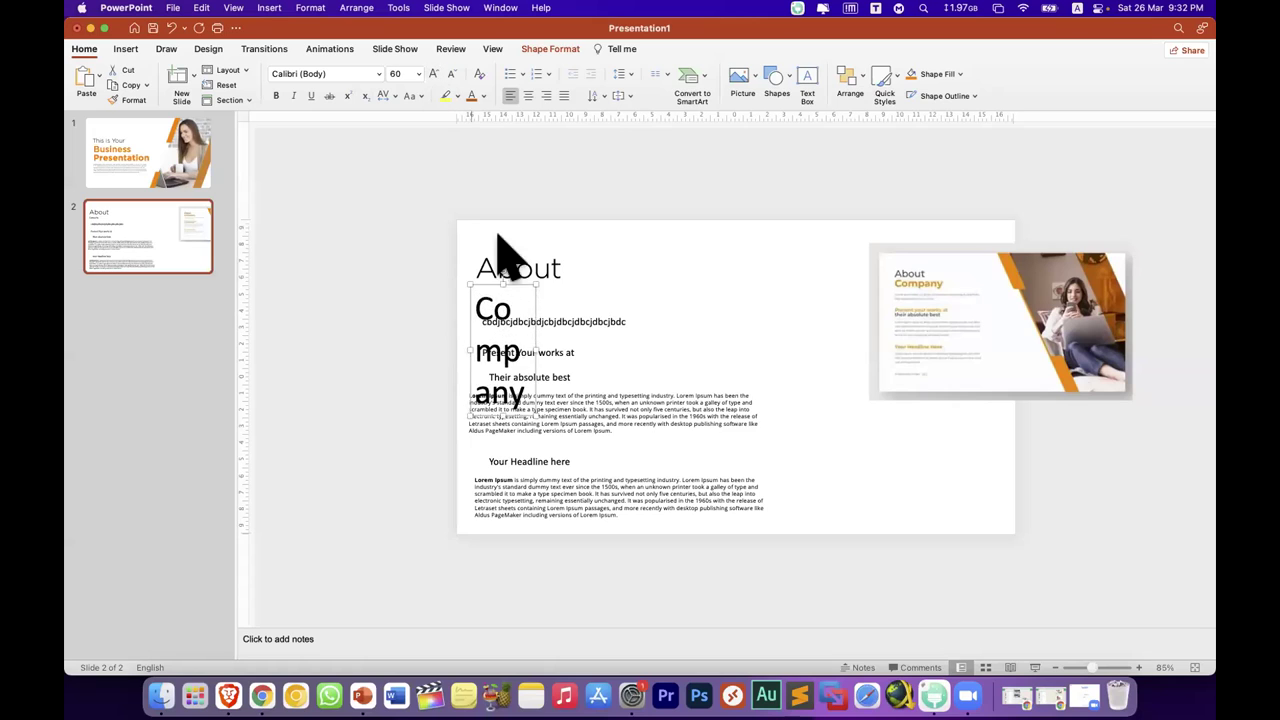
pyautogui.moveTo(536, 350); pyautogui.dragTo(692, 350)
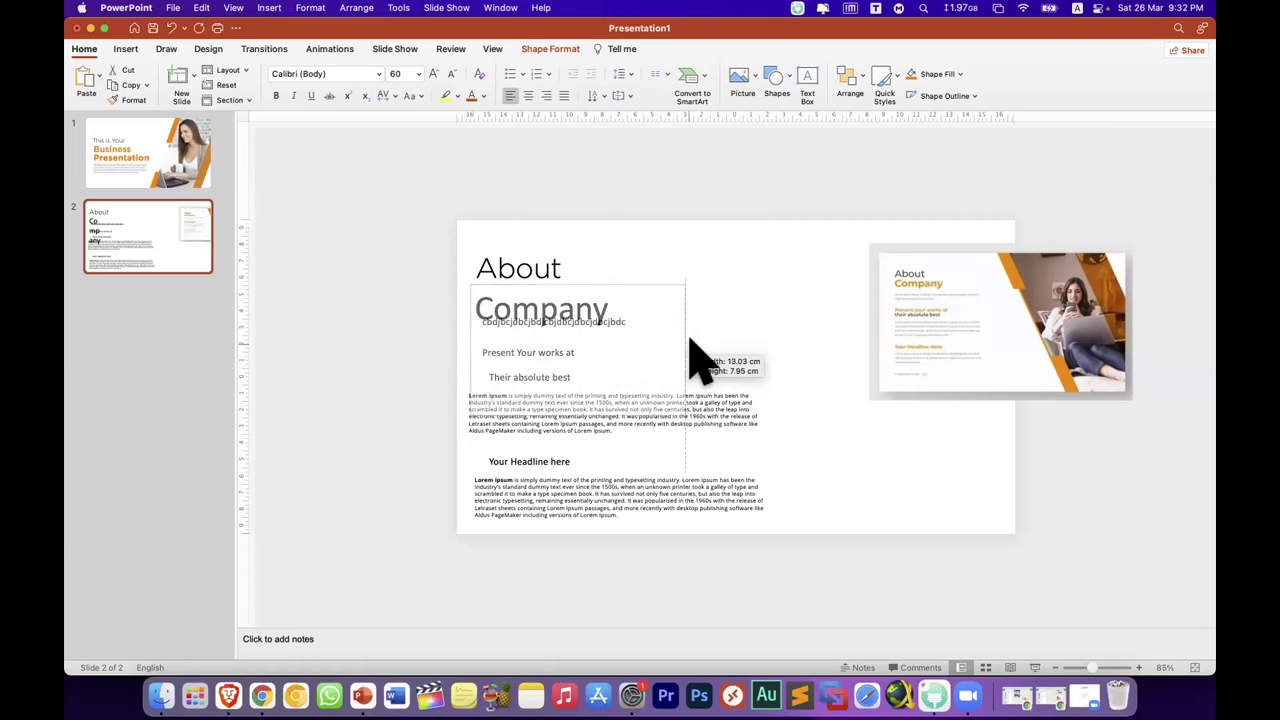
pyautogui.click(379, 74)
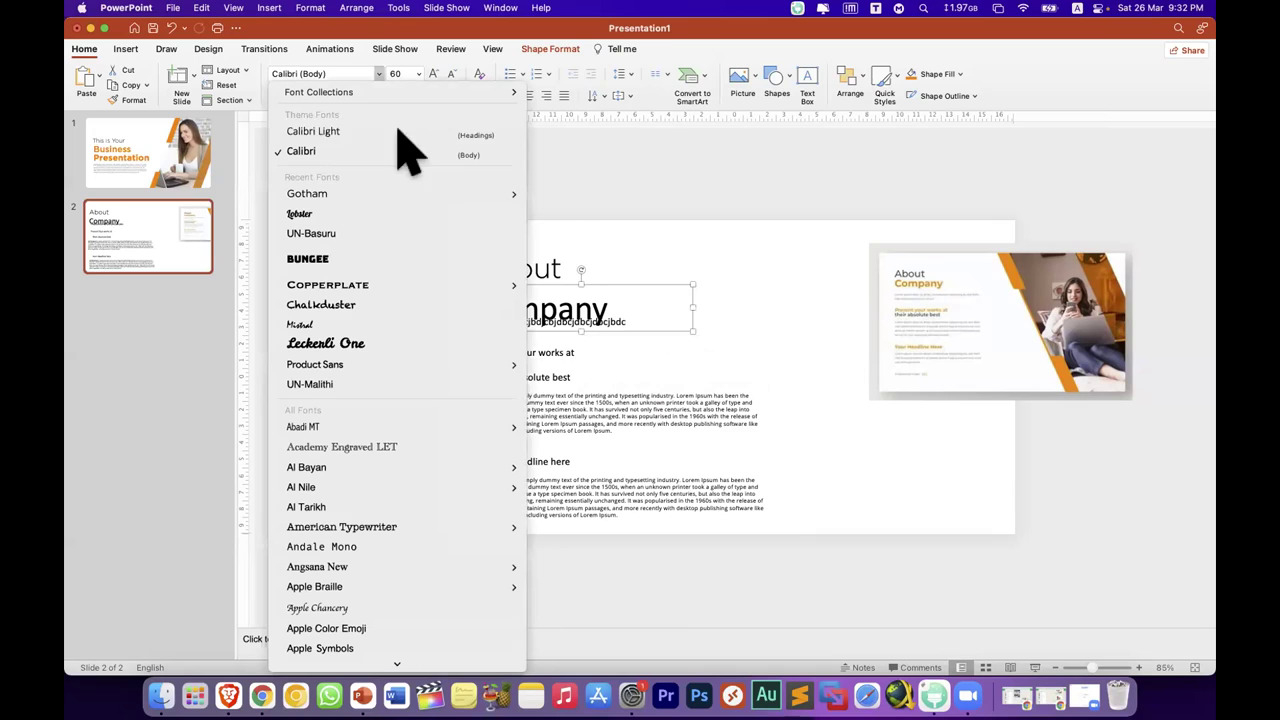
pyautogui.moveTo(495, 194)
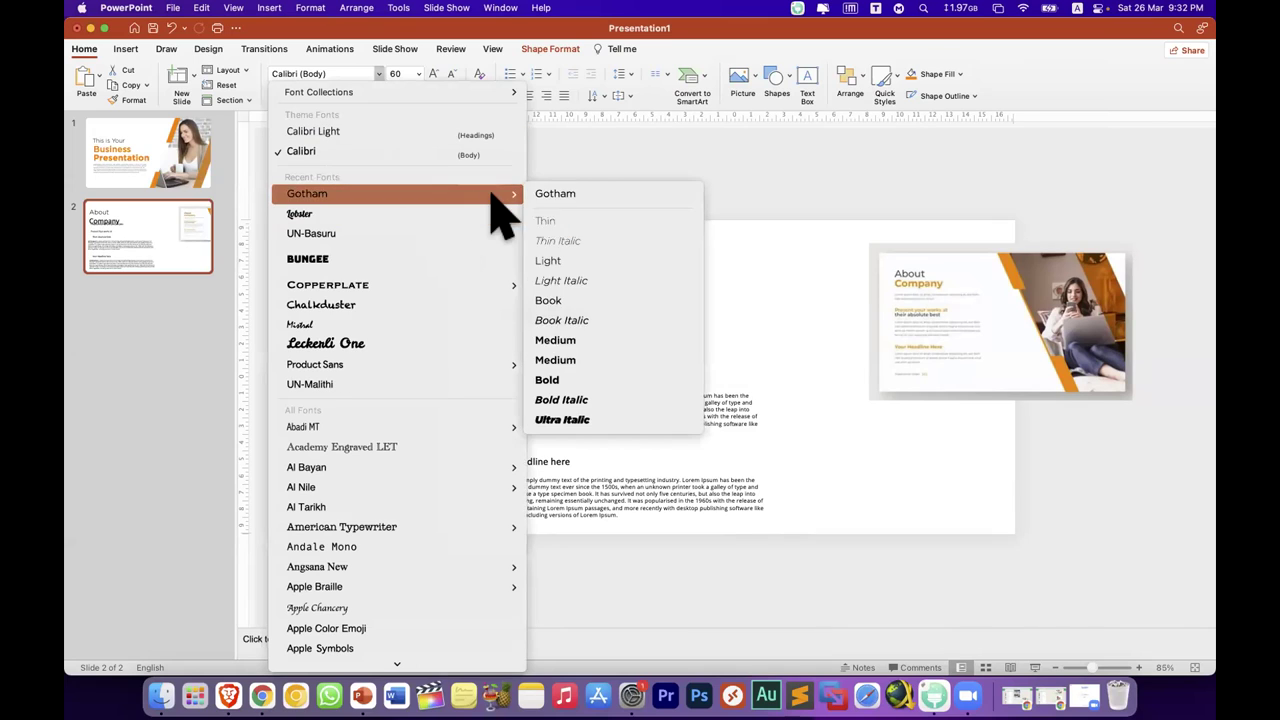
pyautogui.click(556, 341)
# Step: Make Company 54 pt orange and align it left directly under About
pyautogui.moveTo(646, 337); pyautogui.dragTo(647, 378)
pyautogui.moveTo(626, 294); pyautogui.dragTo(623, 314)
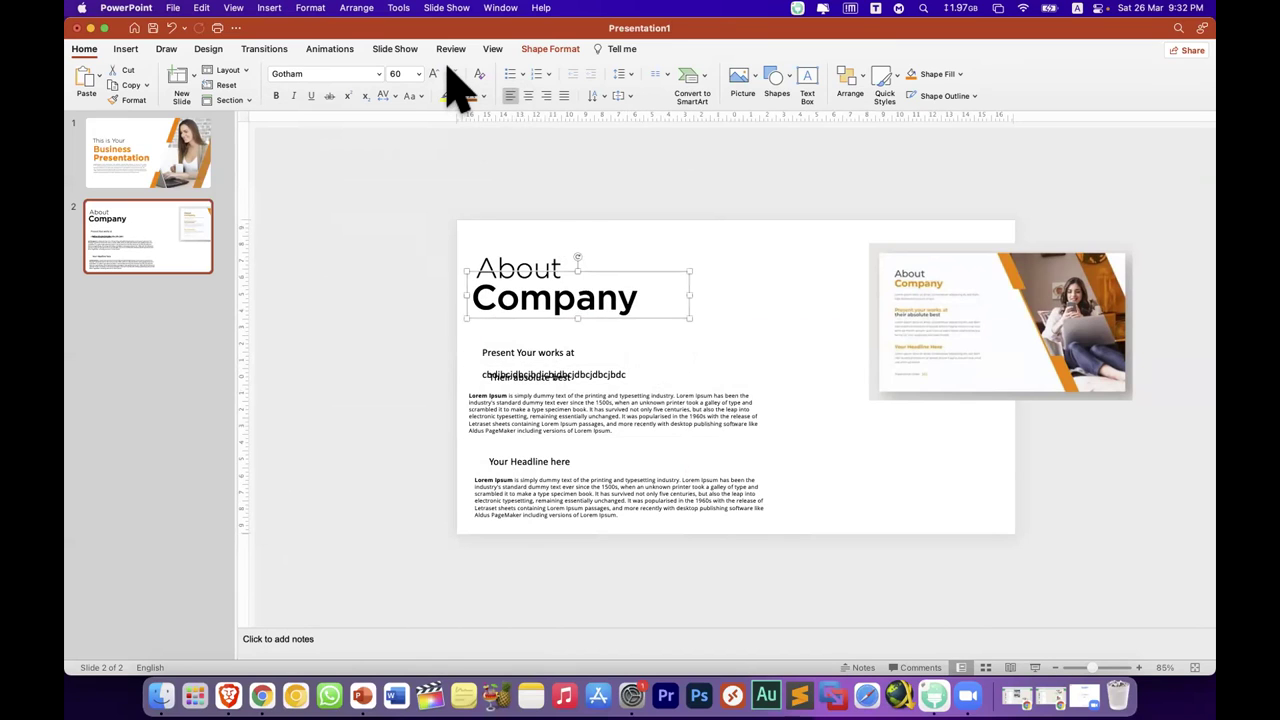
pyautogui.click(451, 73)
pyautogui.click(471, 96)
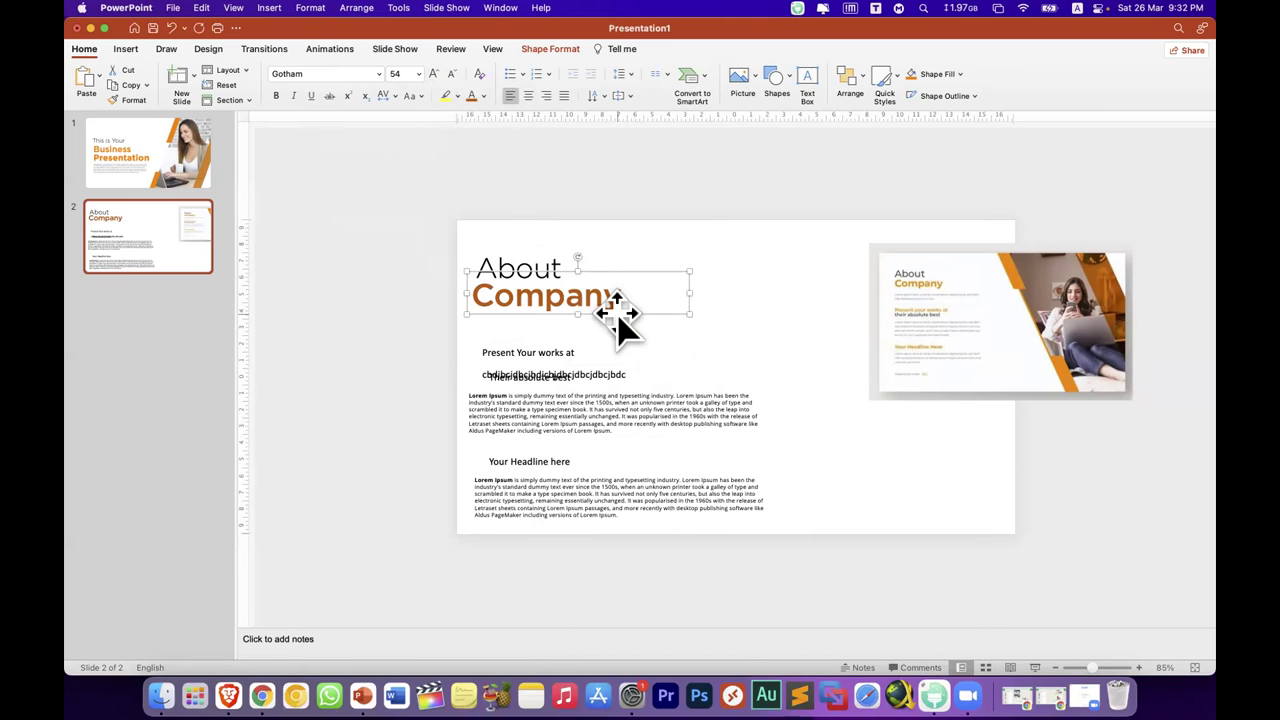
pyautogui.click(483, 96)
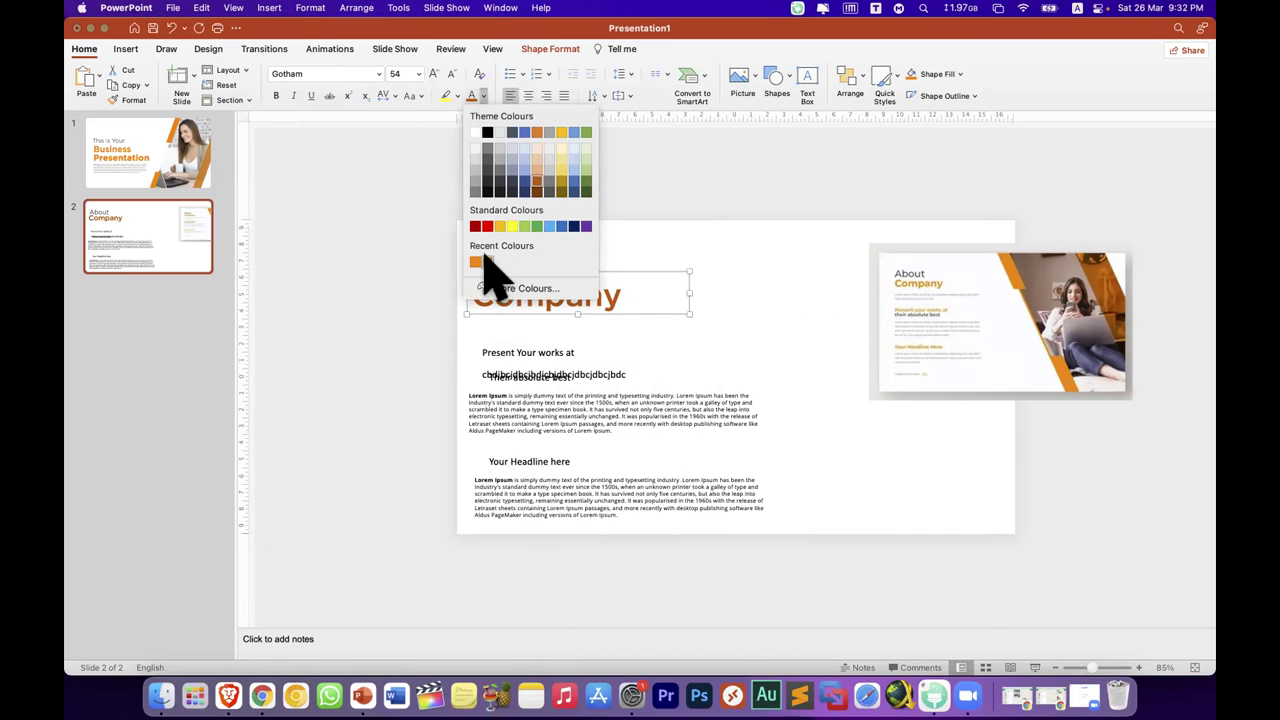
pyautogui.click(477, 261)
pyautogui.moveTo(609, 313); pyautogui.dragTo(607, 314)
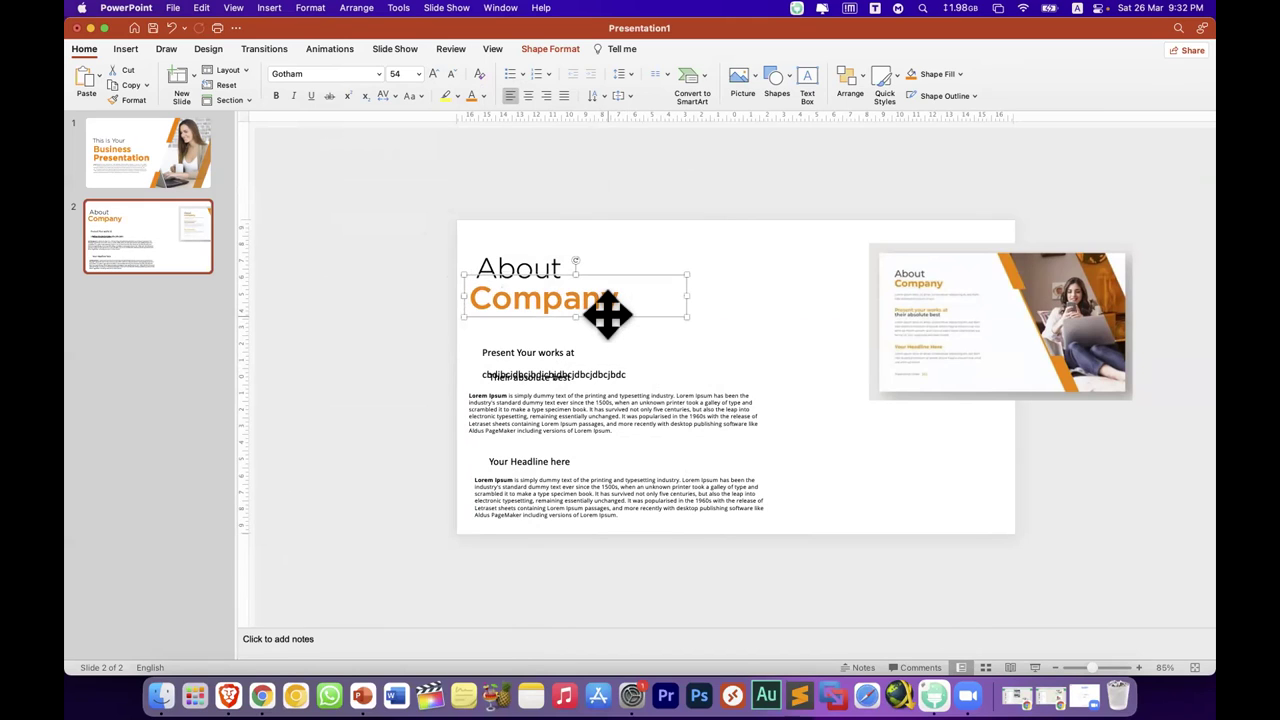
# Step: Move the cbdbc placeholder text out of the way to the slide's bottom right
pyautogui.click(423, 343)
pyautogui.click(593, 368)
pyautogui.moveTo(593, 368); pyautogui.dragTo(603, 341)
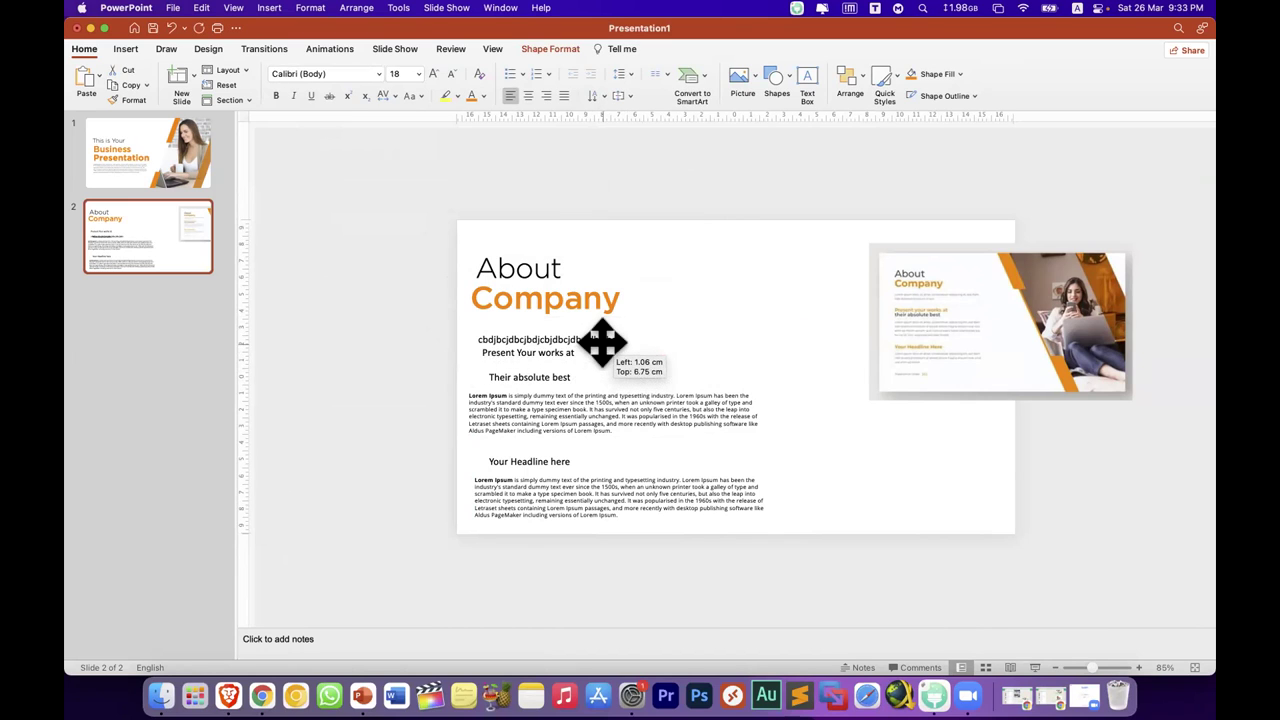
pyautogui.moveTo(603, 341); pyautogui.dragTo(827, 380)
pyautogui.moveTo(950, 505); pyautogui.dragTo(960, 520)
# Step: Move the first Lorem Ipsum paragraph up under Company and trim it to three lines
pyautogui.click(680, 412)
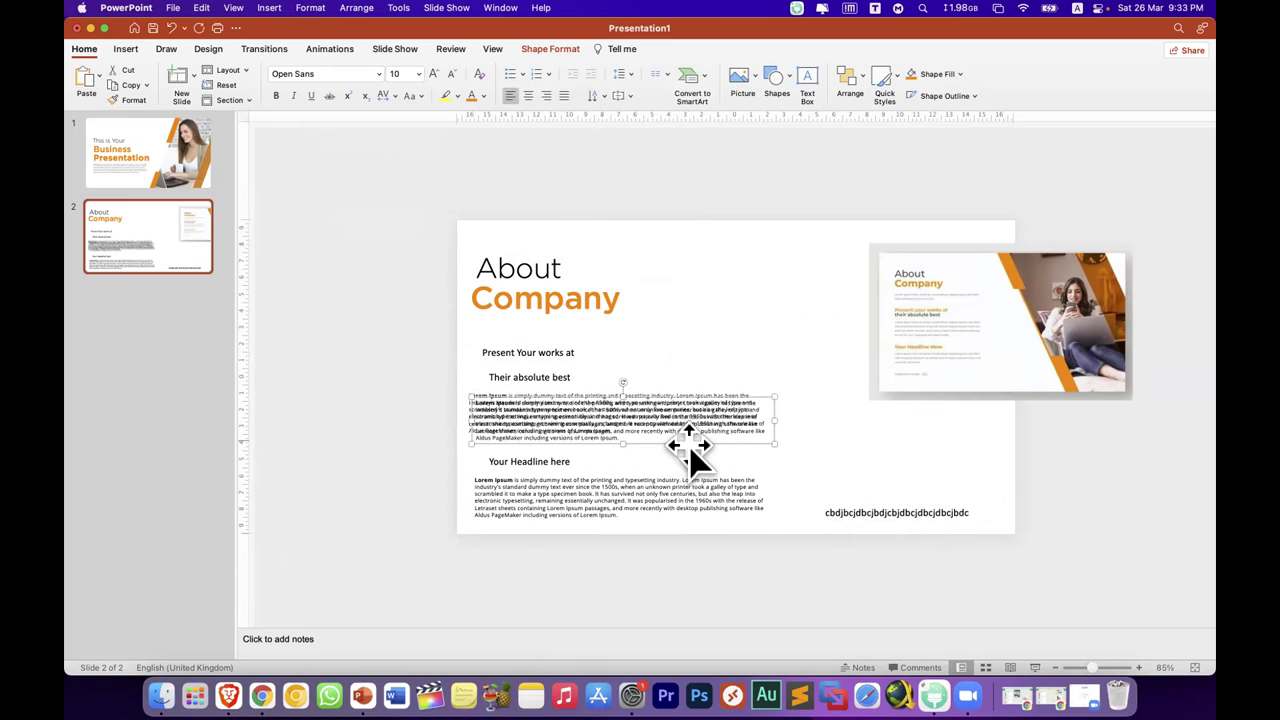
pyautogui.moveTo(690, 450)
pyautogui.mouseDown()
pyautogui.moveTo(689, 352)
pyautogui.moveTo(601, 355)
pyautogui.mouseUp()
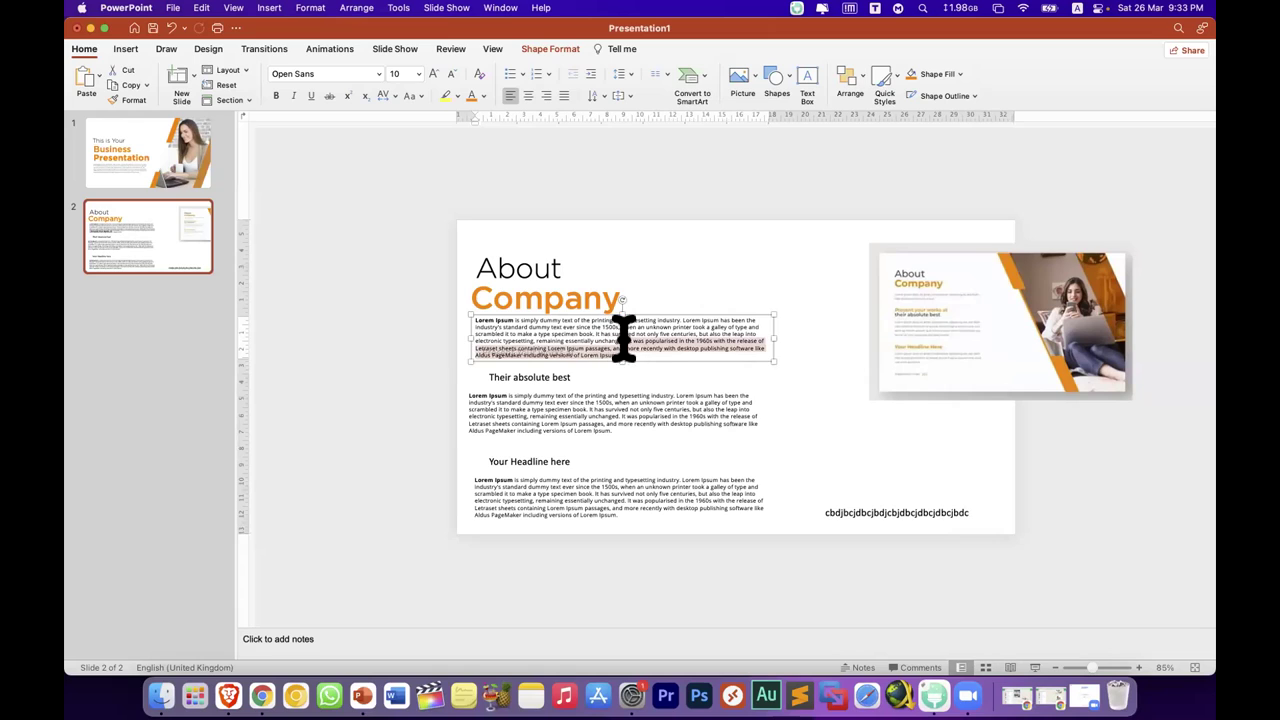
pyautogui.press('BackSpace')
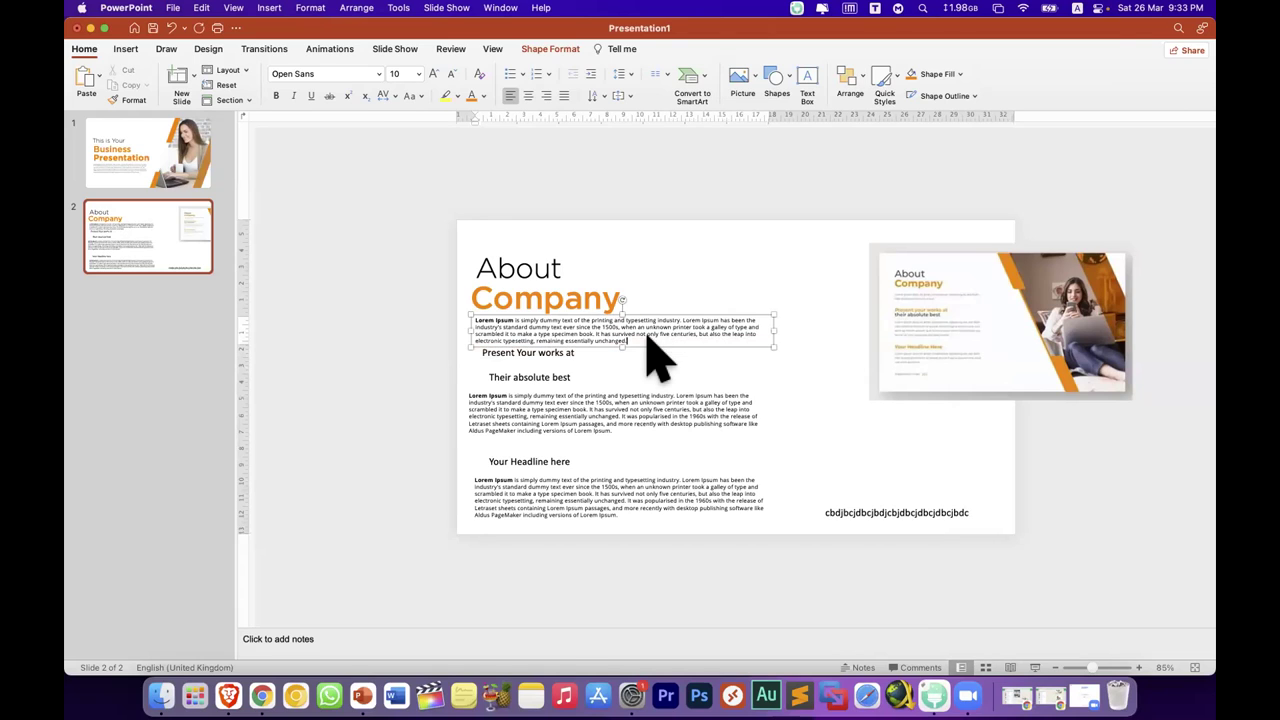
pyautogui.moveTo(632, 338); pyautogui.dragTo(595, 334)
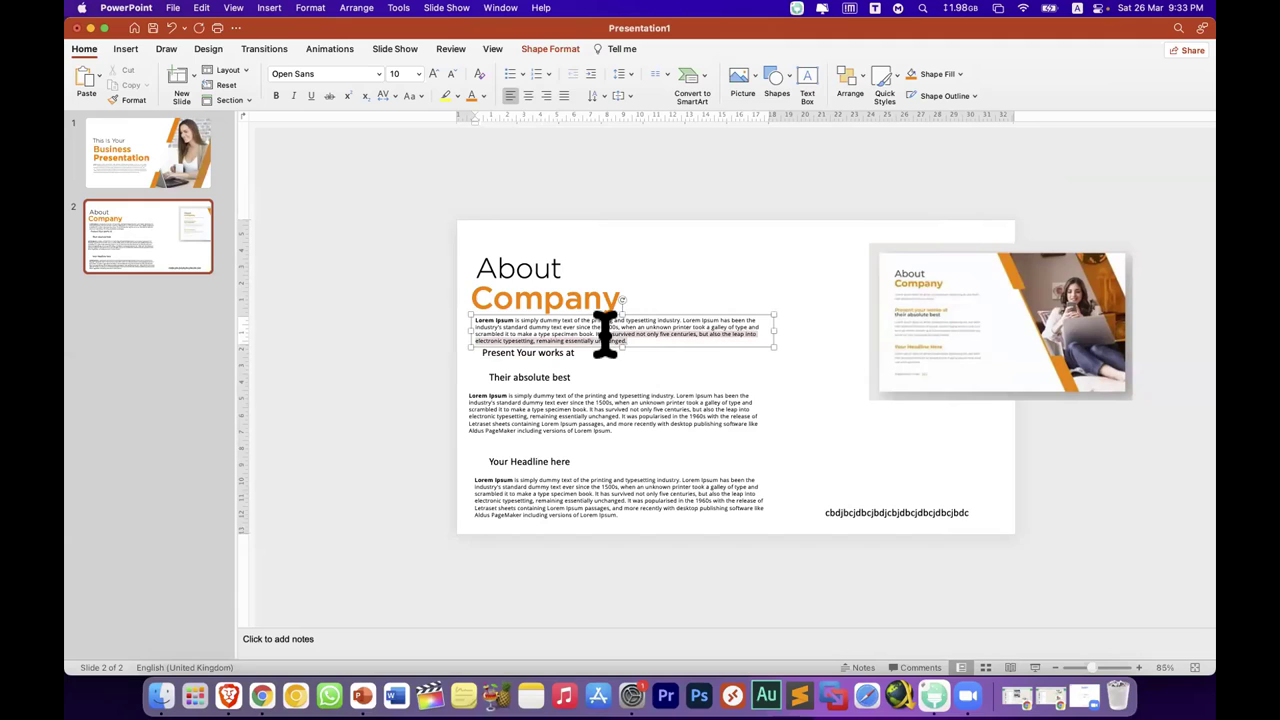
pyautogui.press('BackSpace')
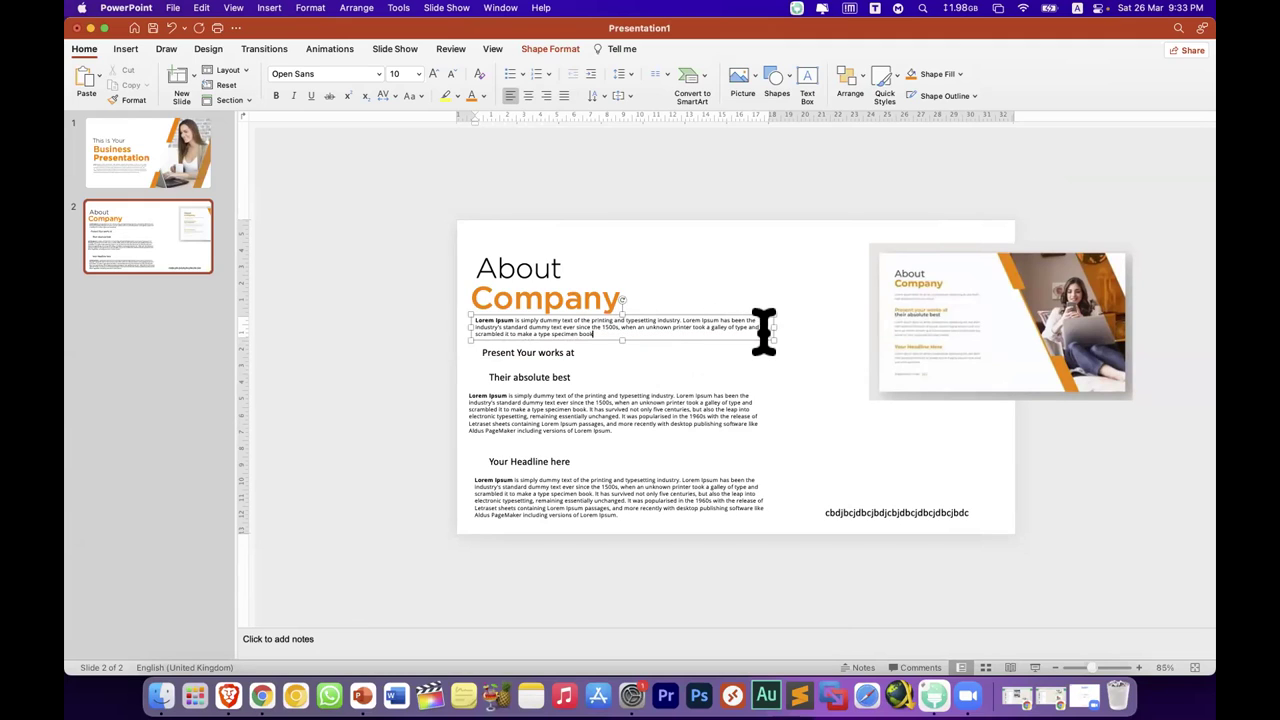
# Step: Enlarge 'Present Your works at', make it orange Gotham Medium, and widen it to one line
pyautogui.click(552, 360)
pyautogui.click(434, 74)
pyautogui.click(434, 74)
pyautogui.click(434, 74)
pyautogui.click(434, 74)
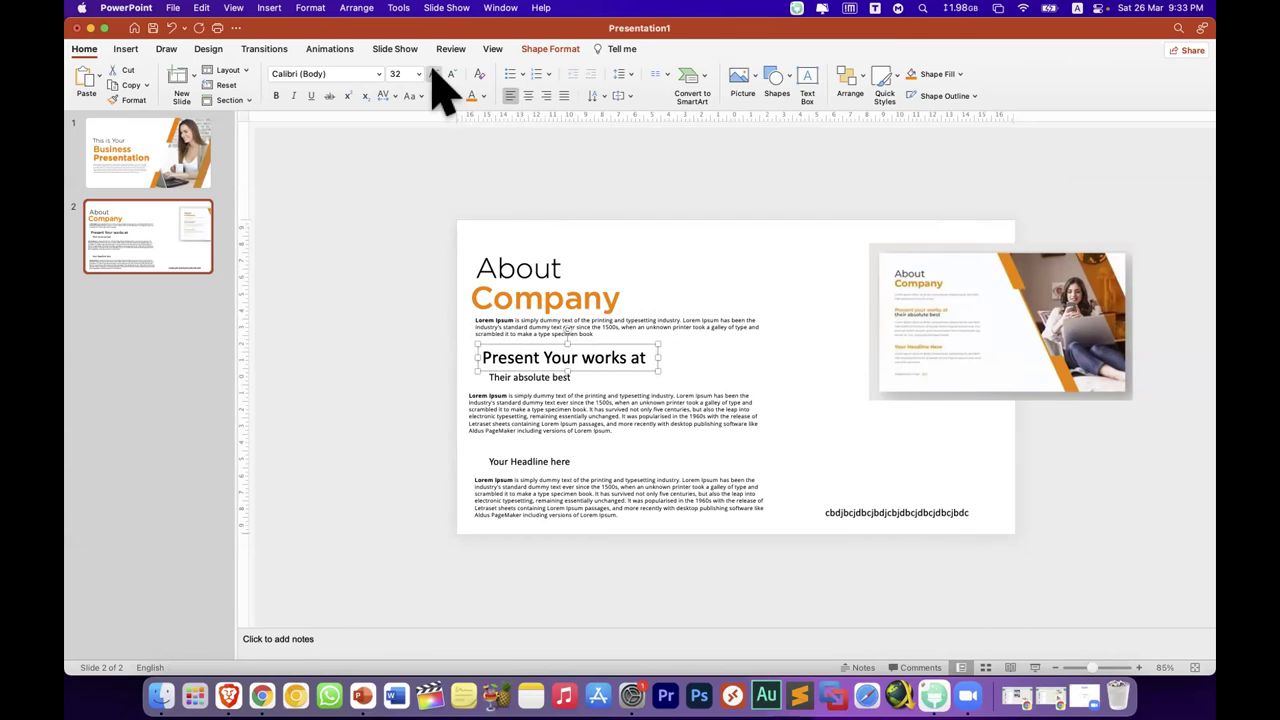
pyautogui.click(466, 97)
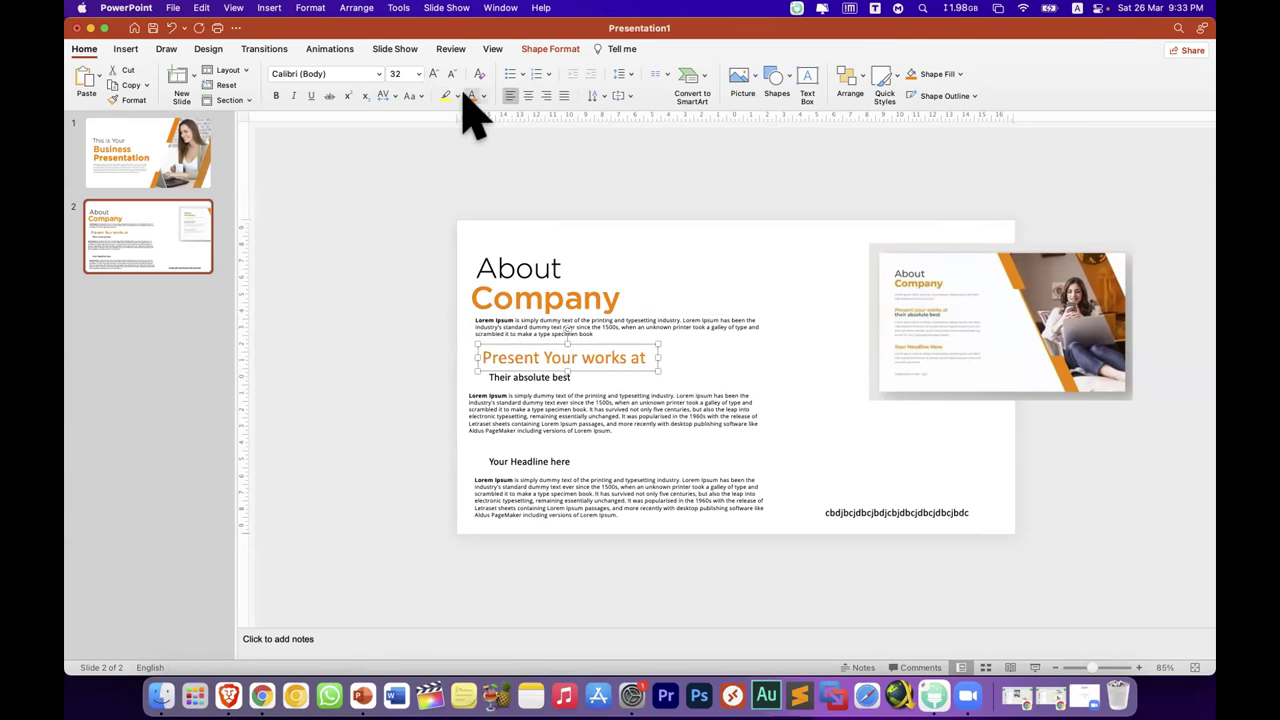
pyautogui.click(376, 74)
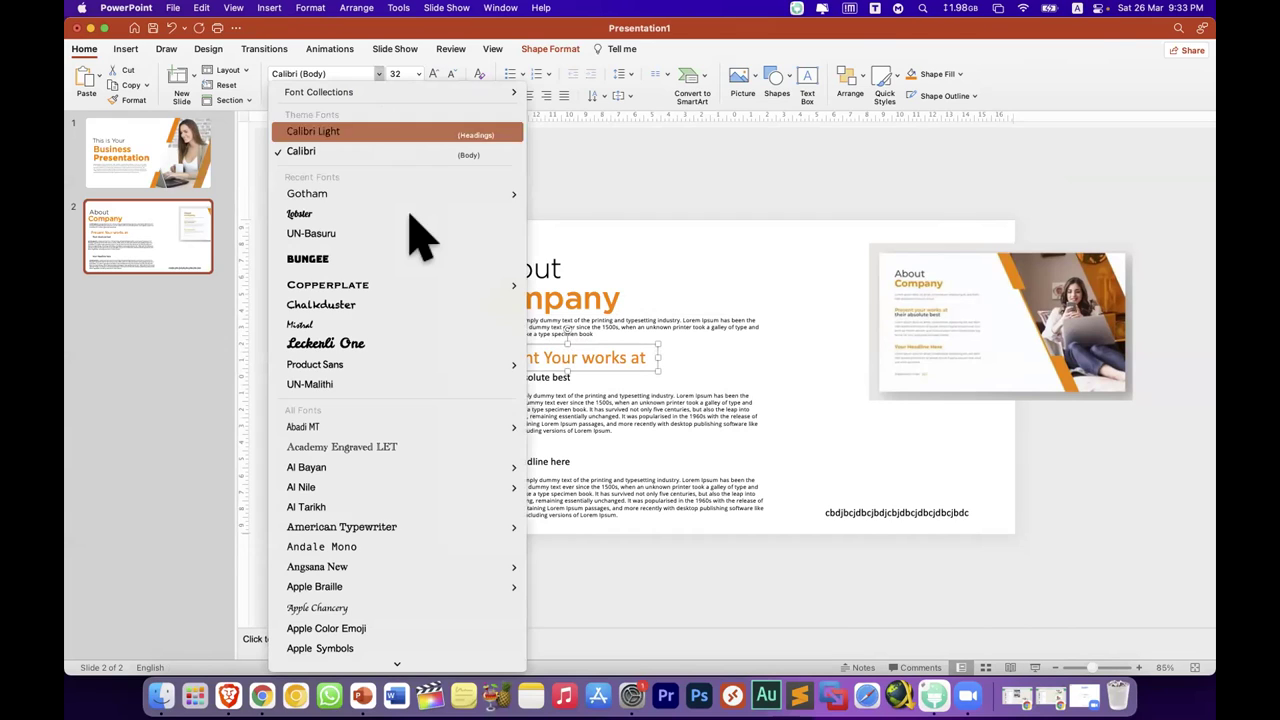
pyautogui.moveTo(449, 194)
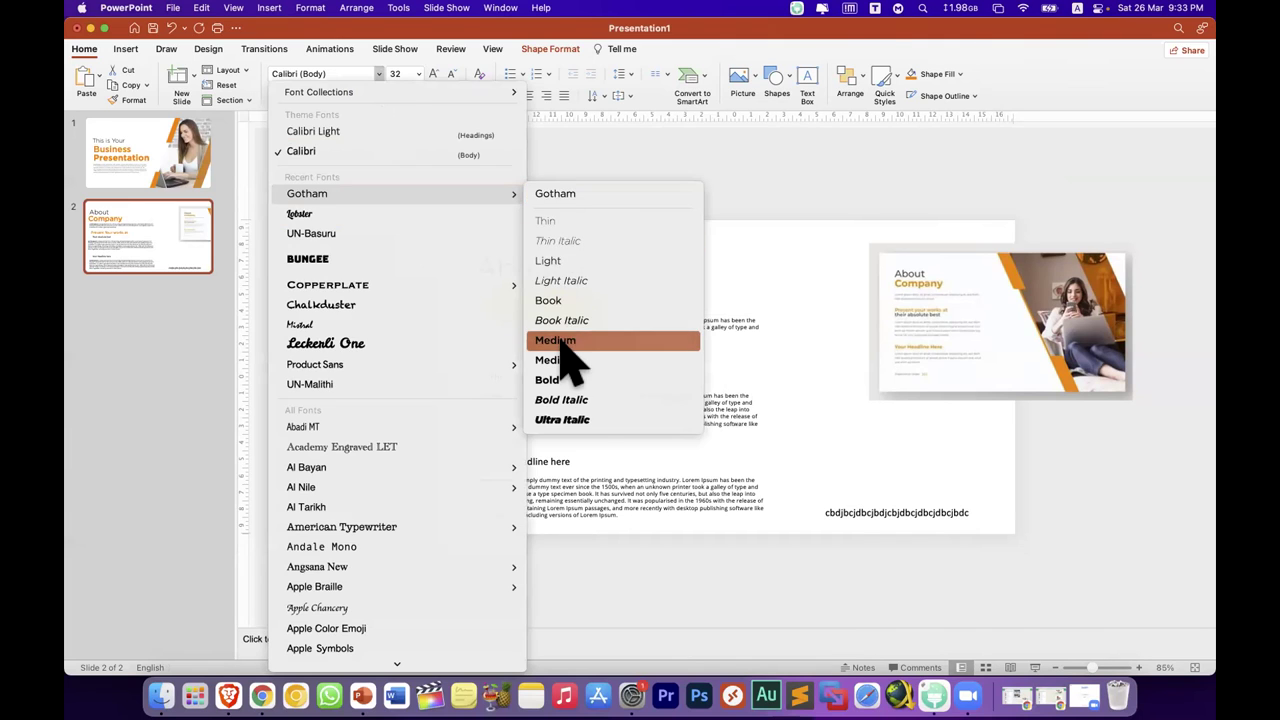
pyautogui.click(566, 342)
pyautogui.moveTo(653, 367)
pyautogui.mouseDown()
pyautogui.moveTo(708, 370)
pyautogui.moveTo(693, 367)
pyautogui.mouseUp()
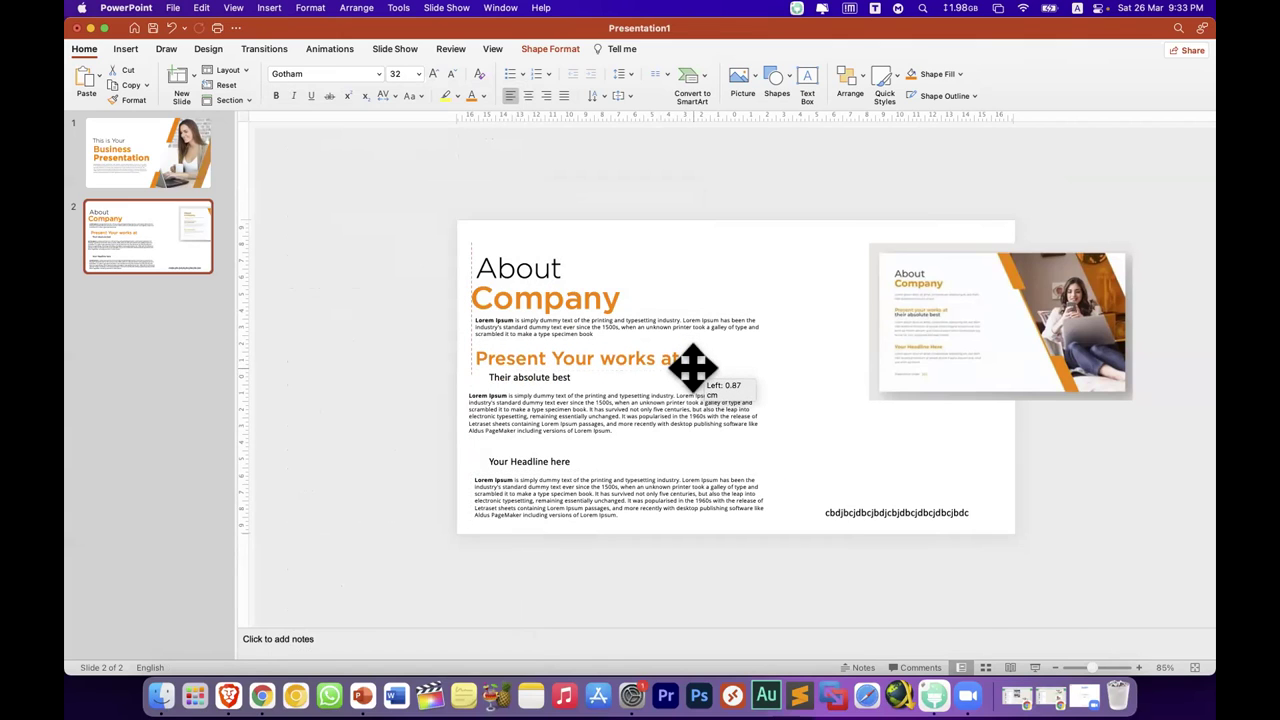
# Step: Enlarge 'Their absolute best', set it in Gotham, and shift and widen its box
pyautogui.click(565, 377)
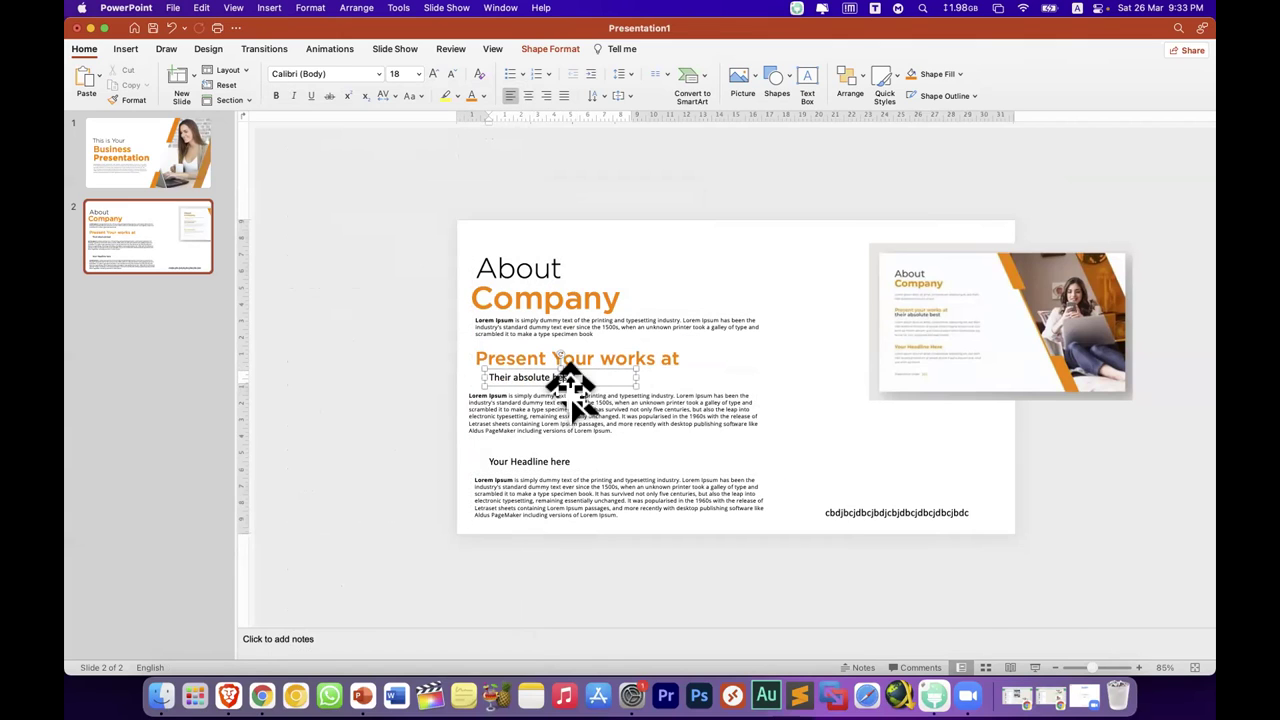
pyautogui.moveTo(560, 385); pyautogui.dragTo(547, 386)
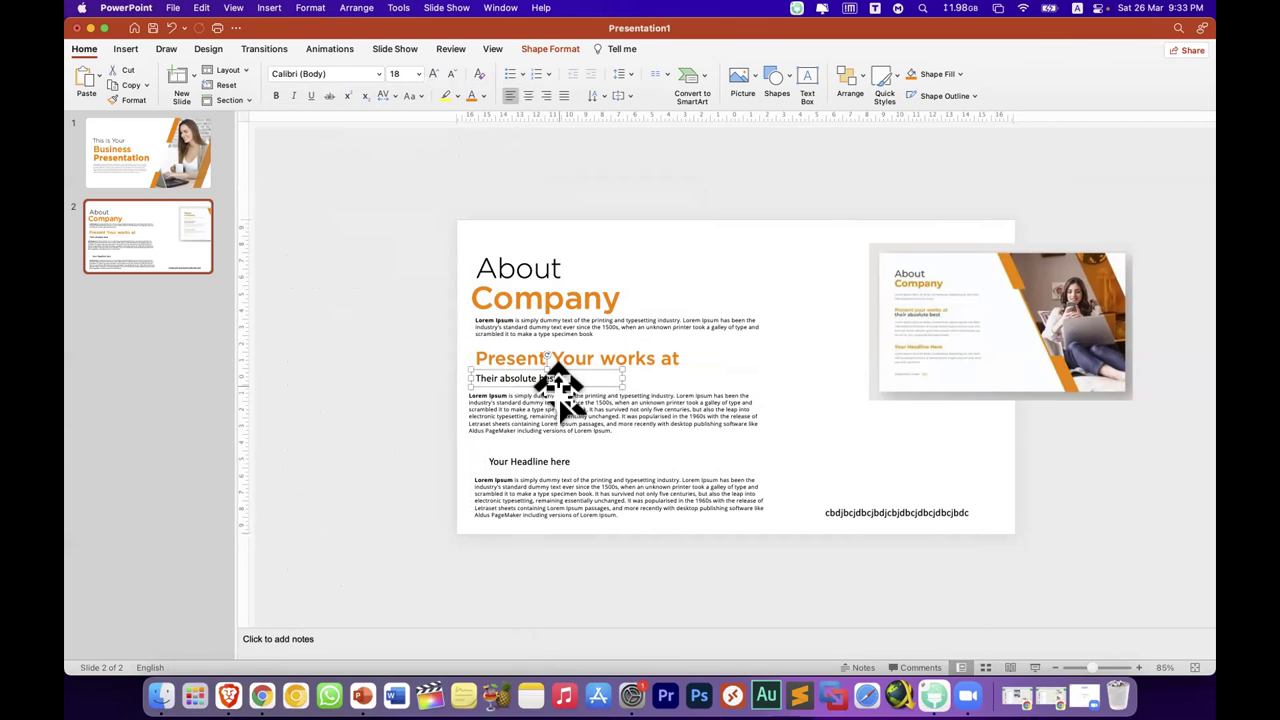
pyautogui.click(433, 74)
pyautogui.click(433, 74)
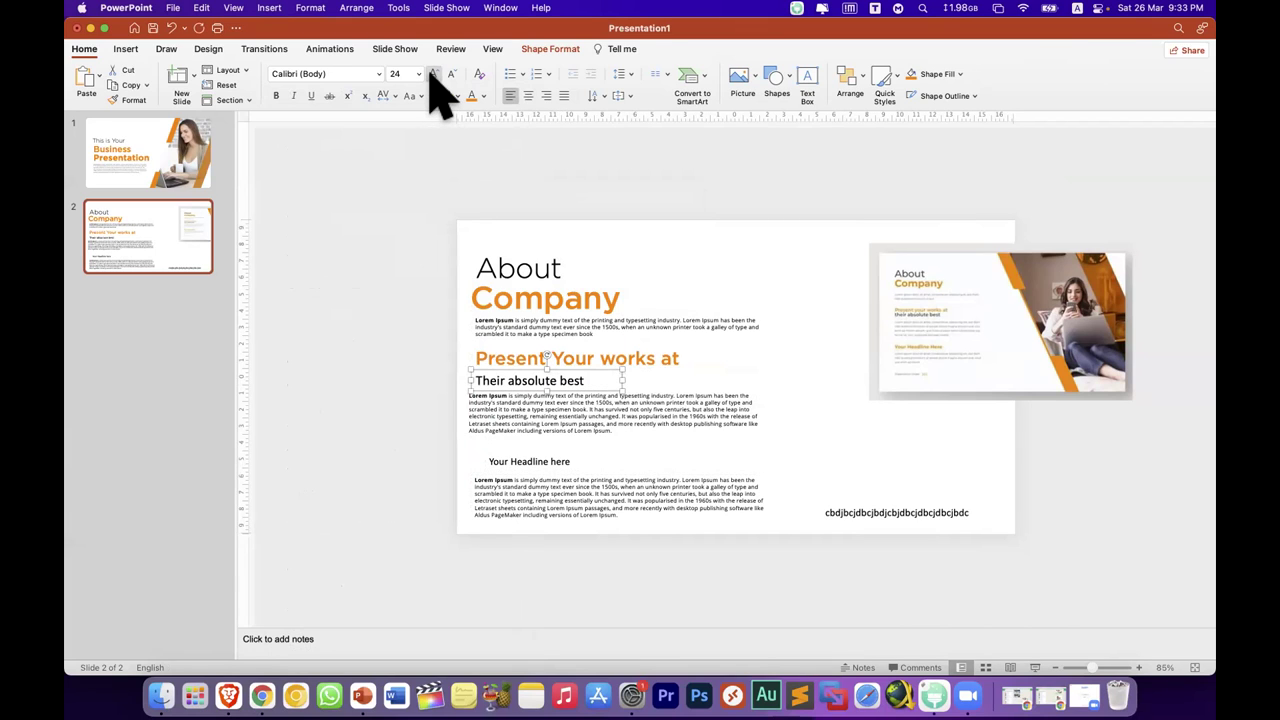
pyautogui.click(378, 74)
pyautogui.moveTo(500, 193)
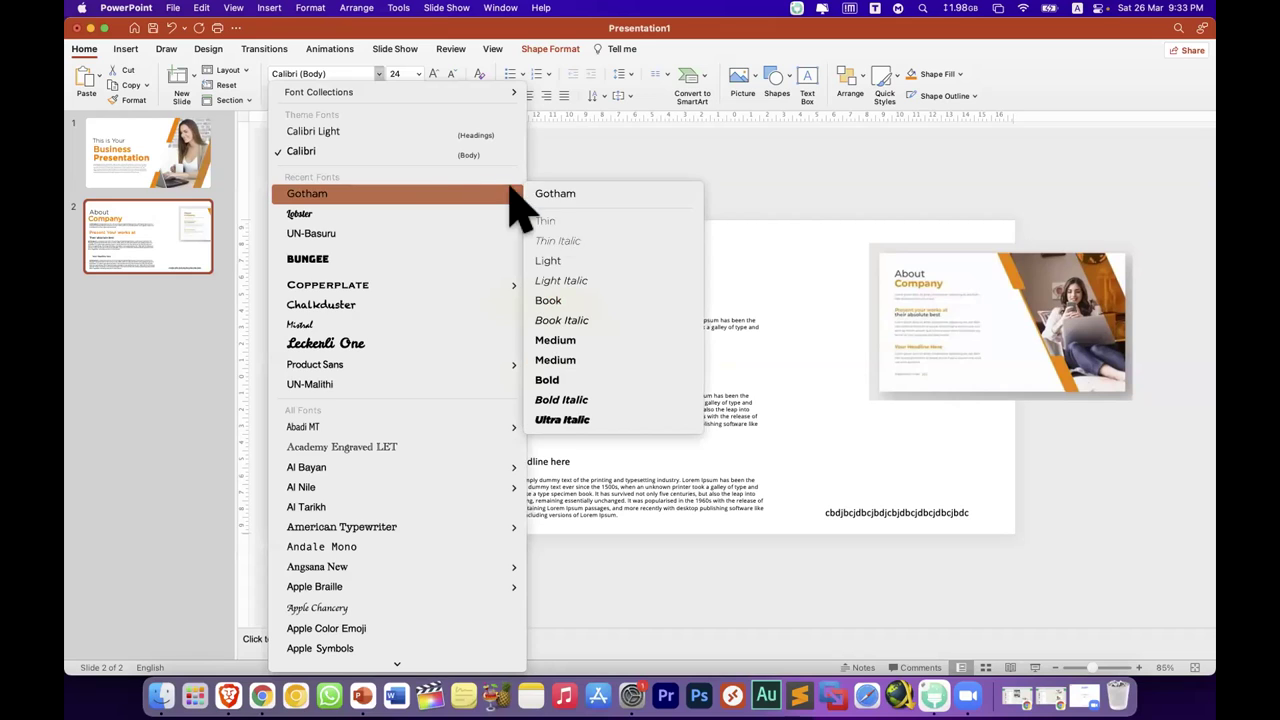
pyautogui.click(575, 340)
pyautogui.moveTo(634, 380)
pyautogui.mouseDown()
pyautogui.moveTo(610, 410)
pyautogui.moveTo(613, 445)
pyautogui.moveTo(646, 444)
pyautogui.mouseUp()
# Step: Align the body paragraphs, 'Their absolute best' and 'Your Headline here' under their headings and left margin
pyautogui.click(608, 422)
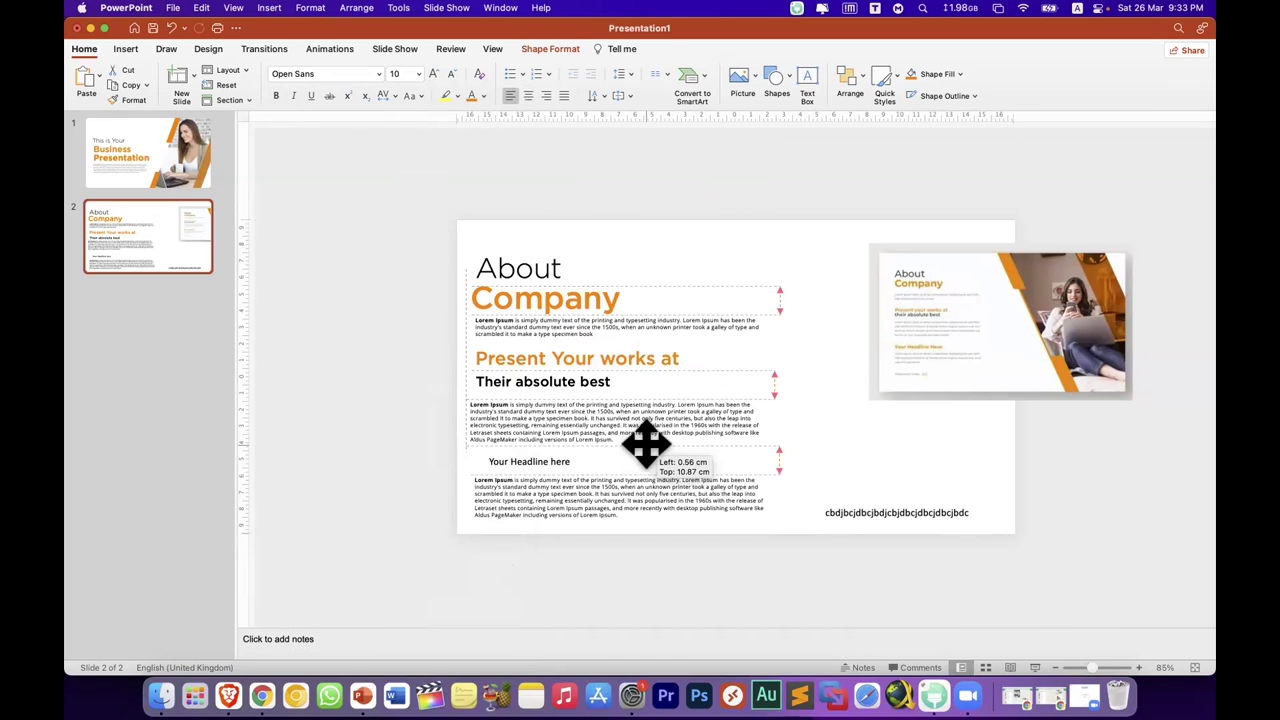
pyautogui.click(625, 330)
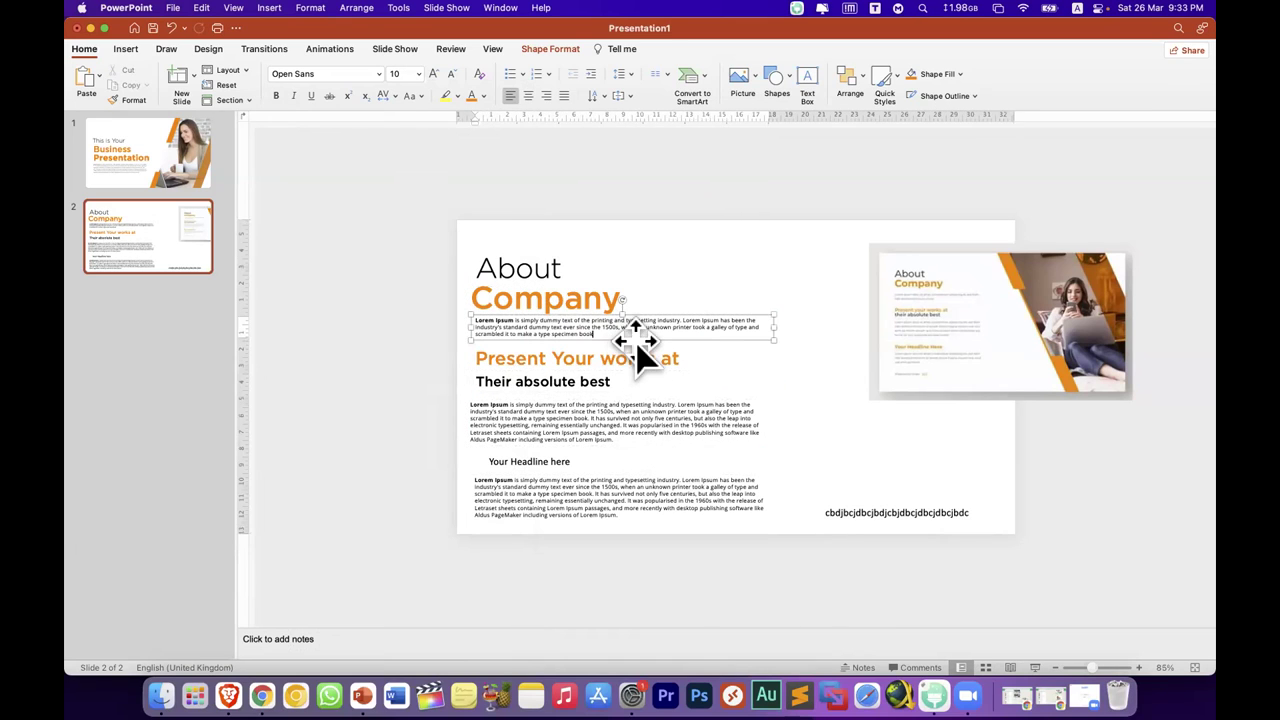
pyautogui.moveTo(640, 340); pyautogui.dragTo(640, 345)
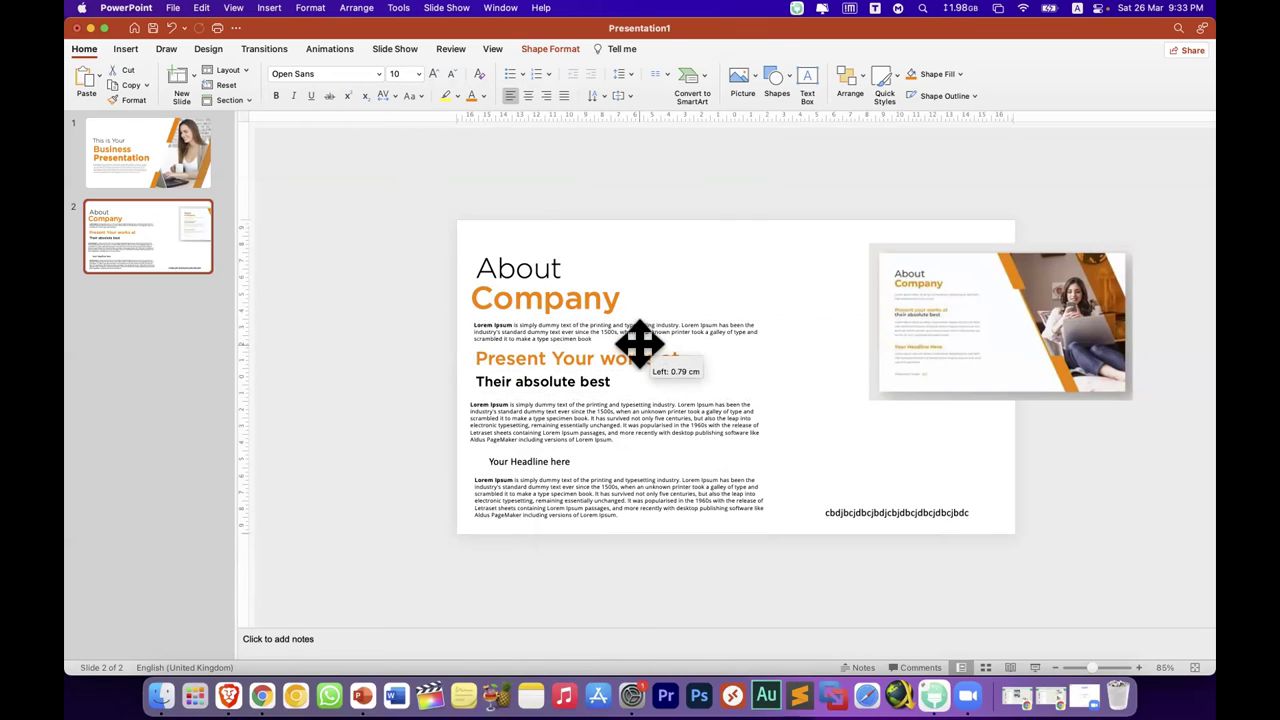
pyautogui.moveTo(640, 343); pyautogui.dragTo(640, 333)
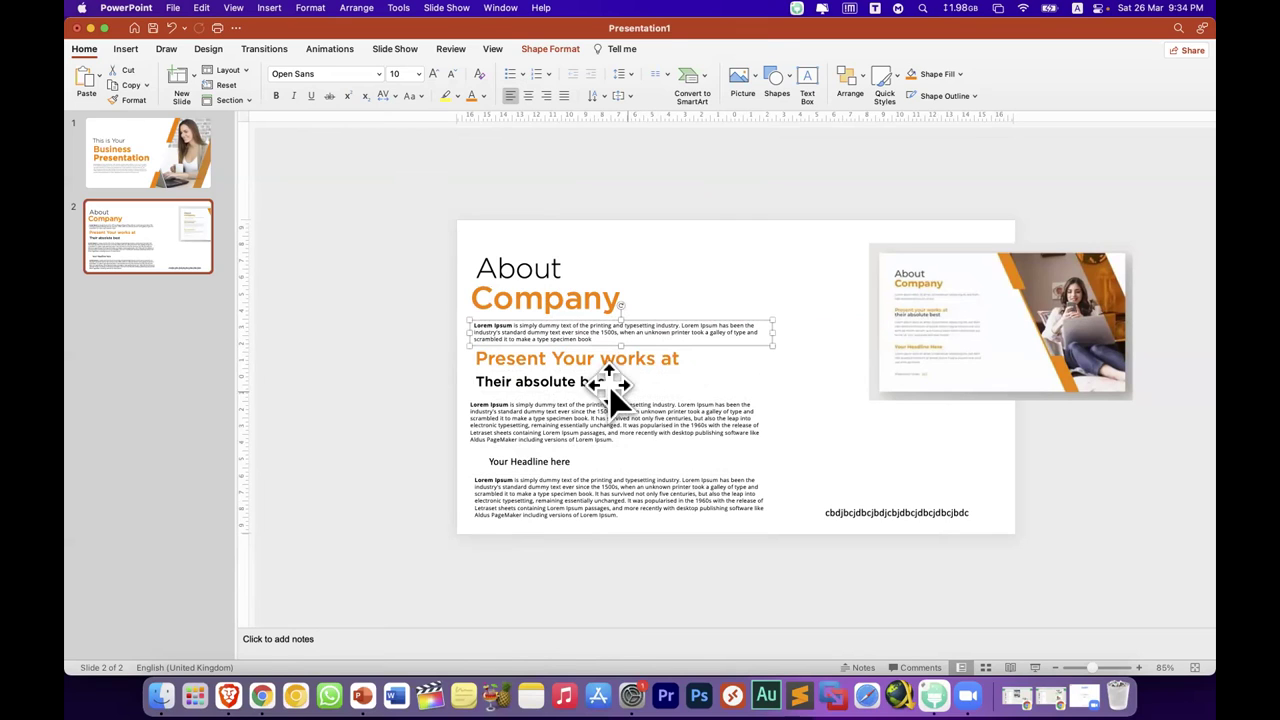
pyautogui.moveTo(611, 389); pyautogui.dragTo(609, 383)
pyautogui.moveTo(597, 444); pyautogui.dragTo(597, 437)
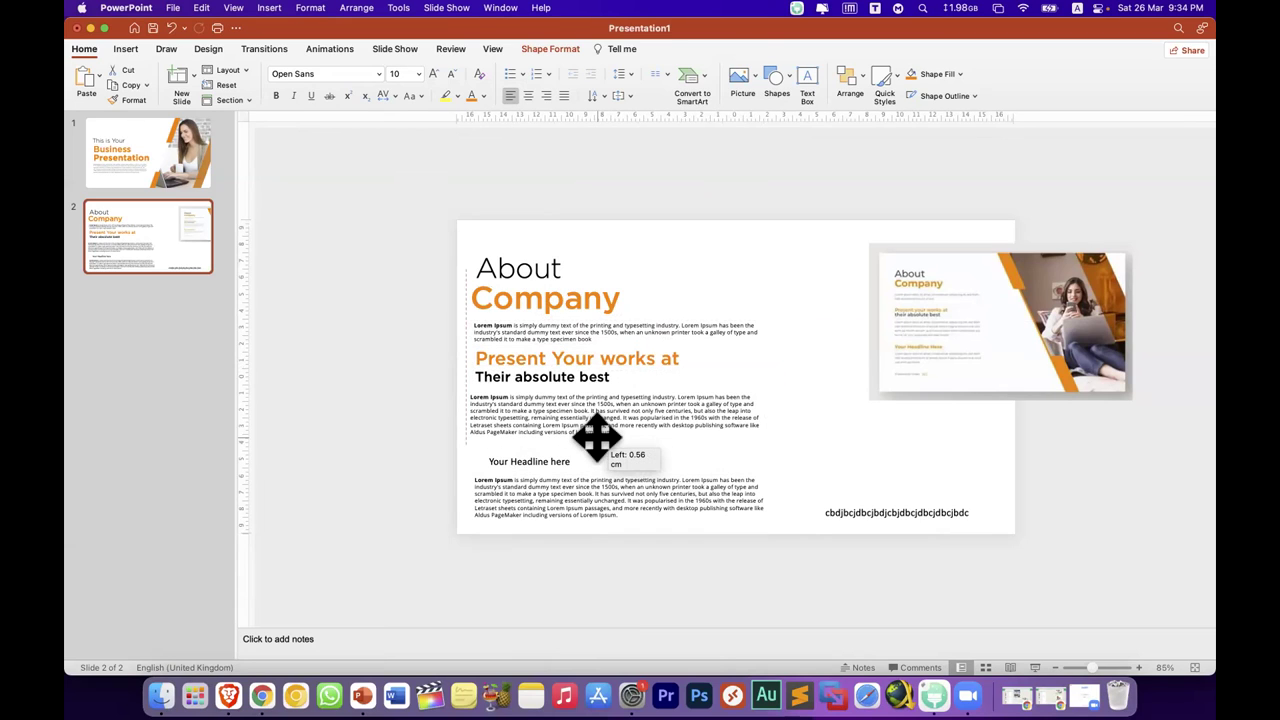
pyautogui.moveTo(597, 437); pyautogui.dragTo(557, 457)
# Step: Enlarge 'Your Headline here' and set it in orange Gotham Medium
pyautogui.click(434, 73)
pyautogui.click(434, 73)
pyautogui.click(434, 73)
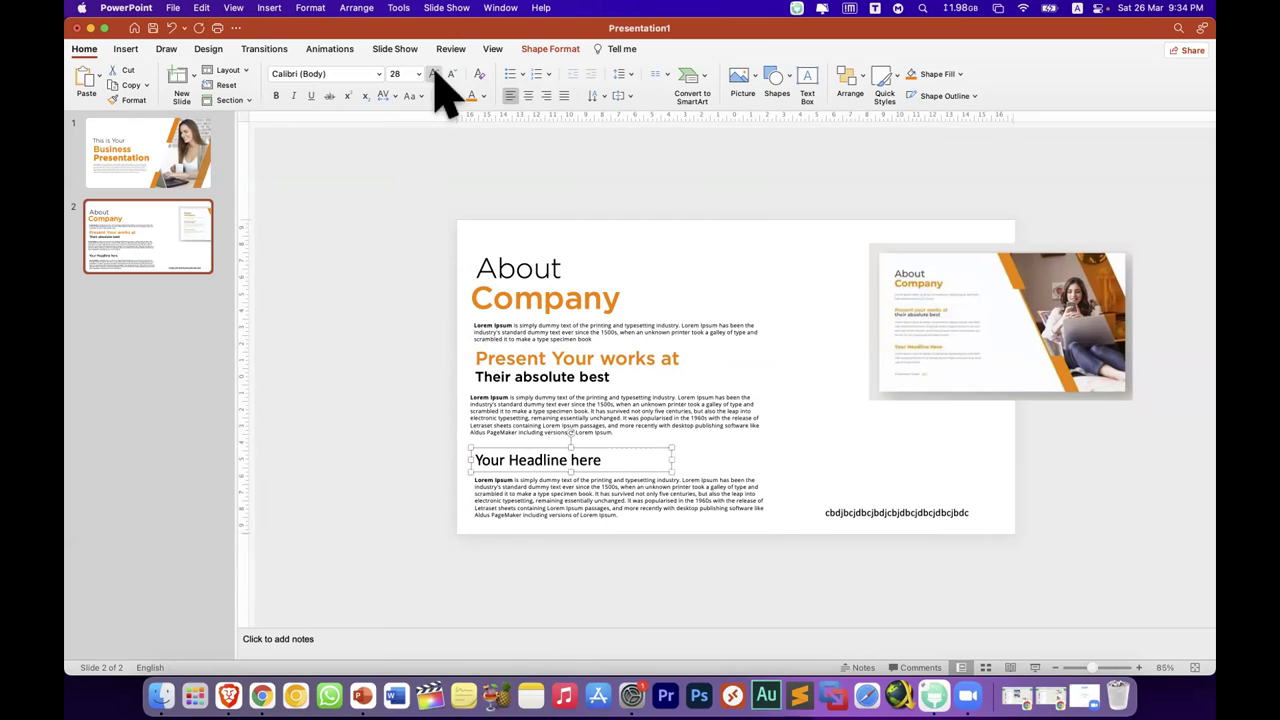
pyautogui.moveTo(443, 193)
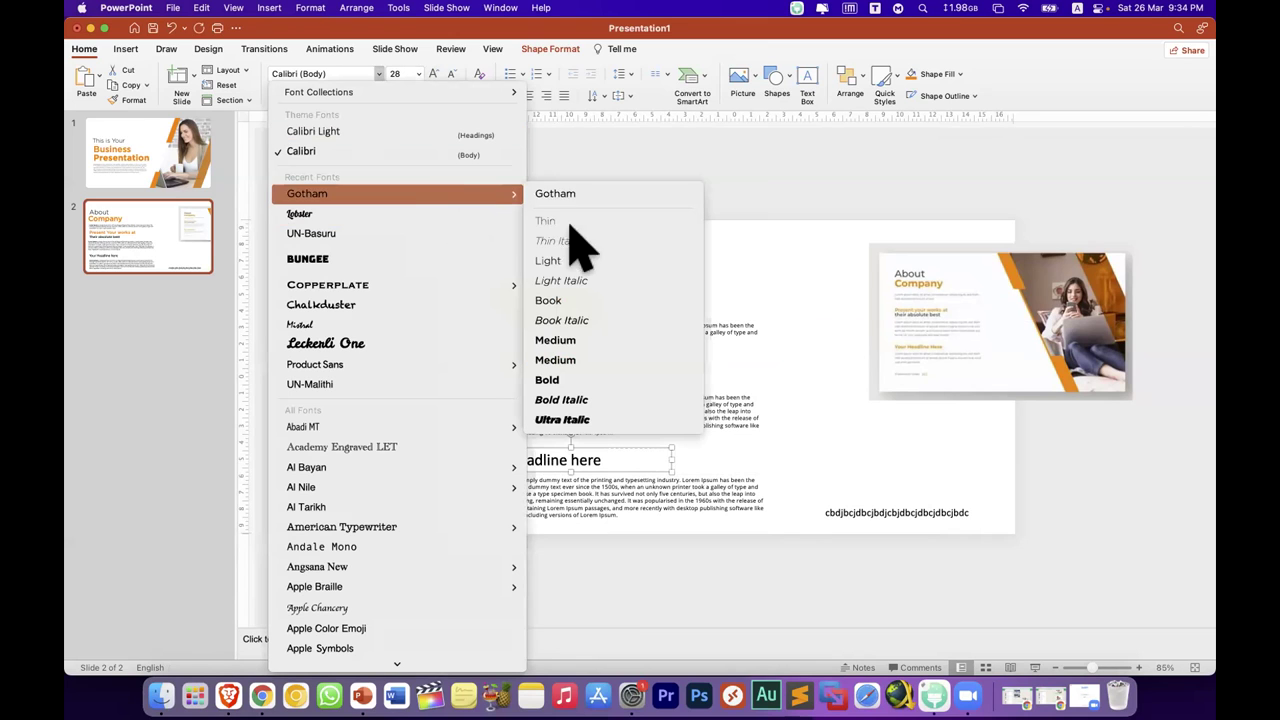
pyautogui.click(560, 340)
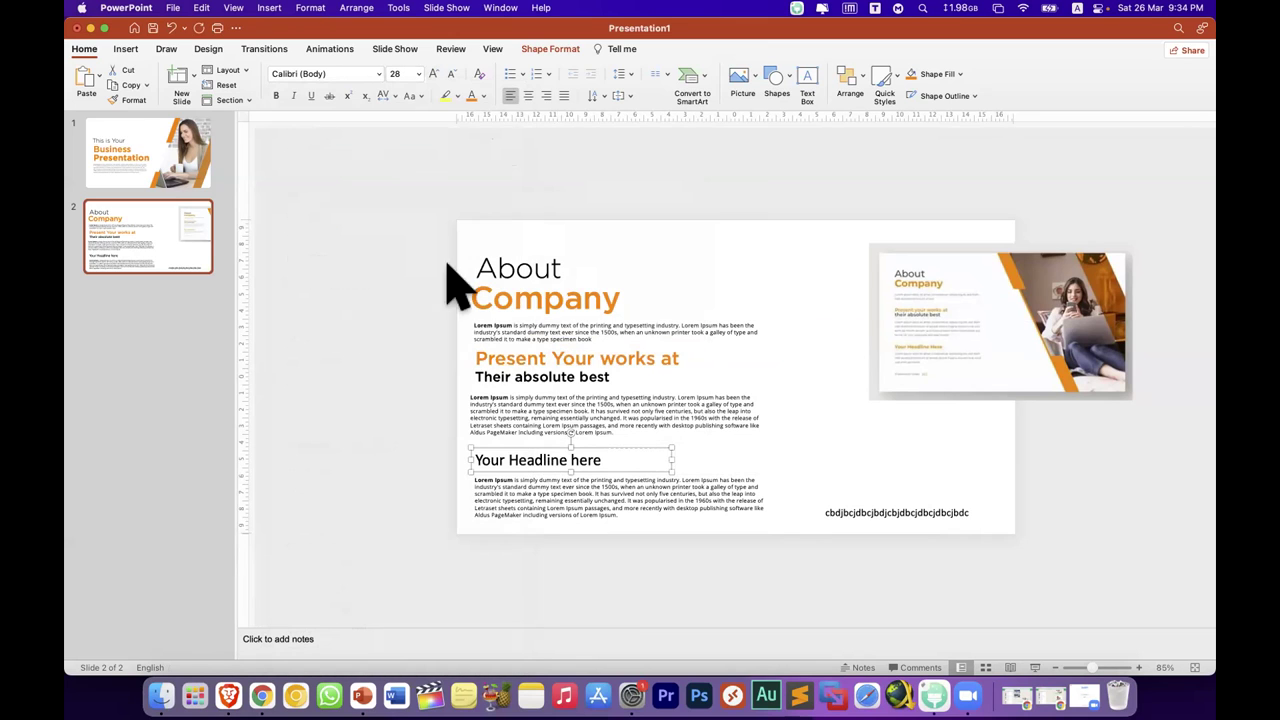
pyautogui.click(471, 96)
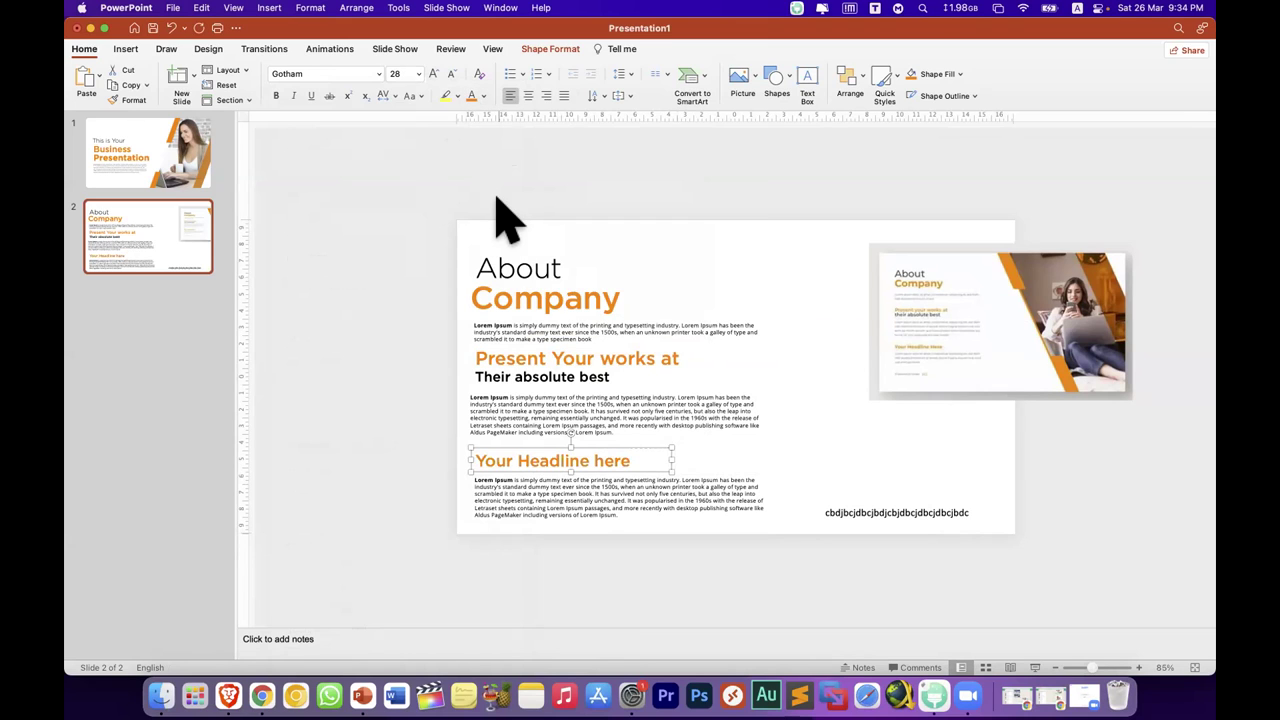
# Step: Nudge the headline and the paragraph beneath it up slightly
pyautogui.click(591, 461)
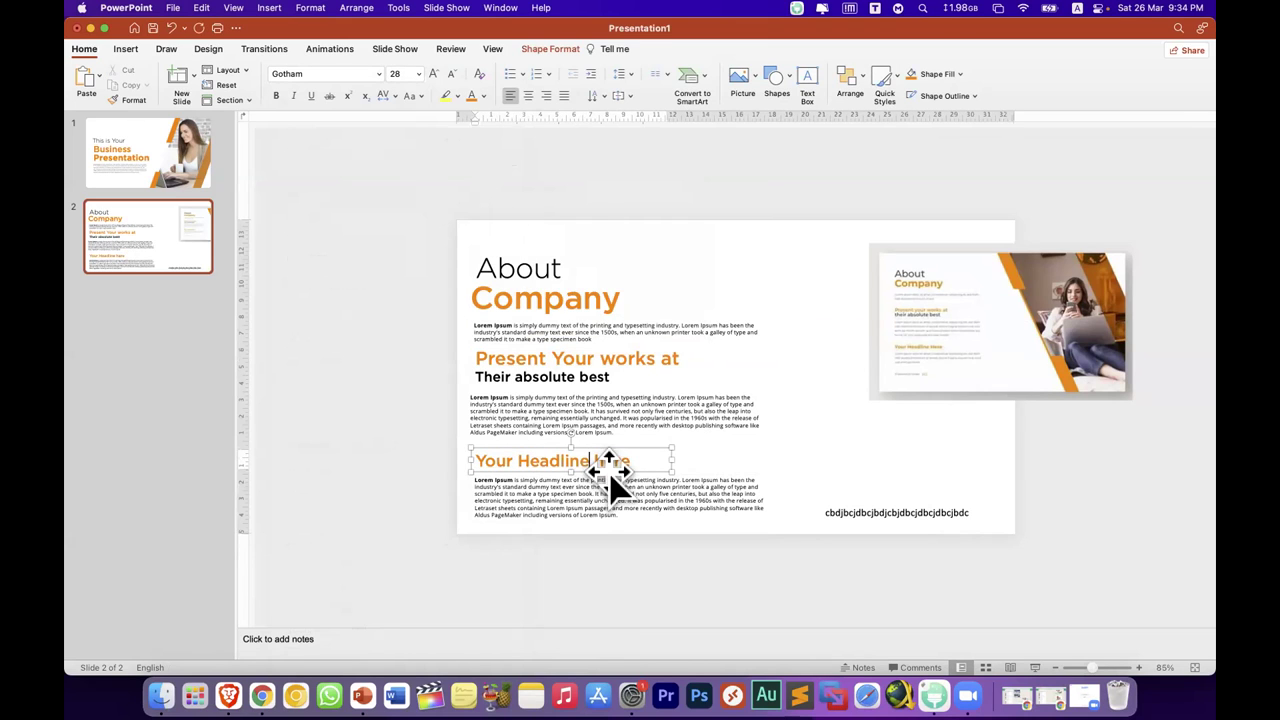
pyautogui.moveTo(609, 470); pyautogui.dragTo(609, 464)
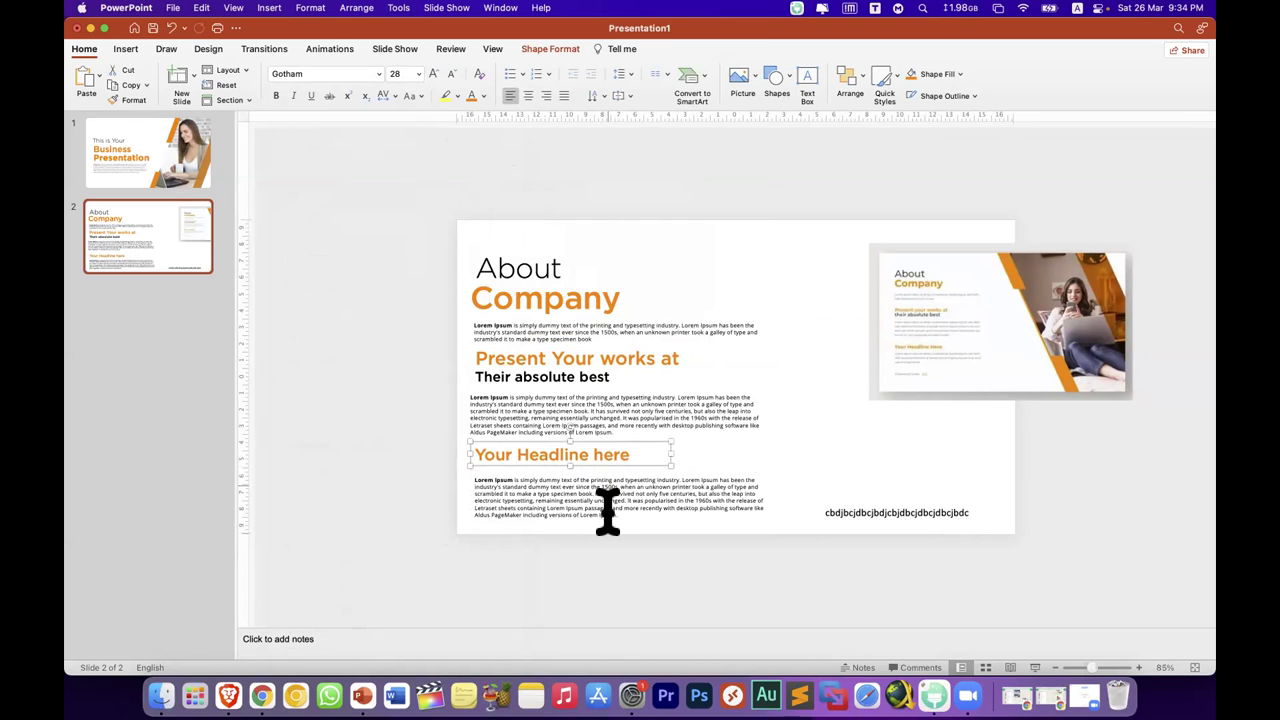
pyautogui.click(607, 511)
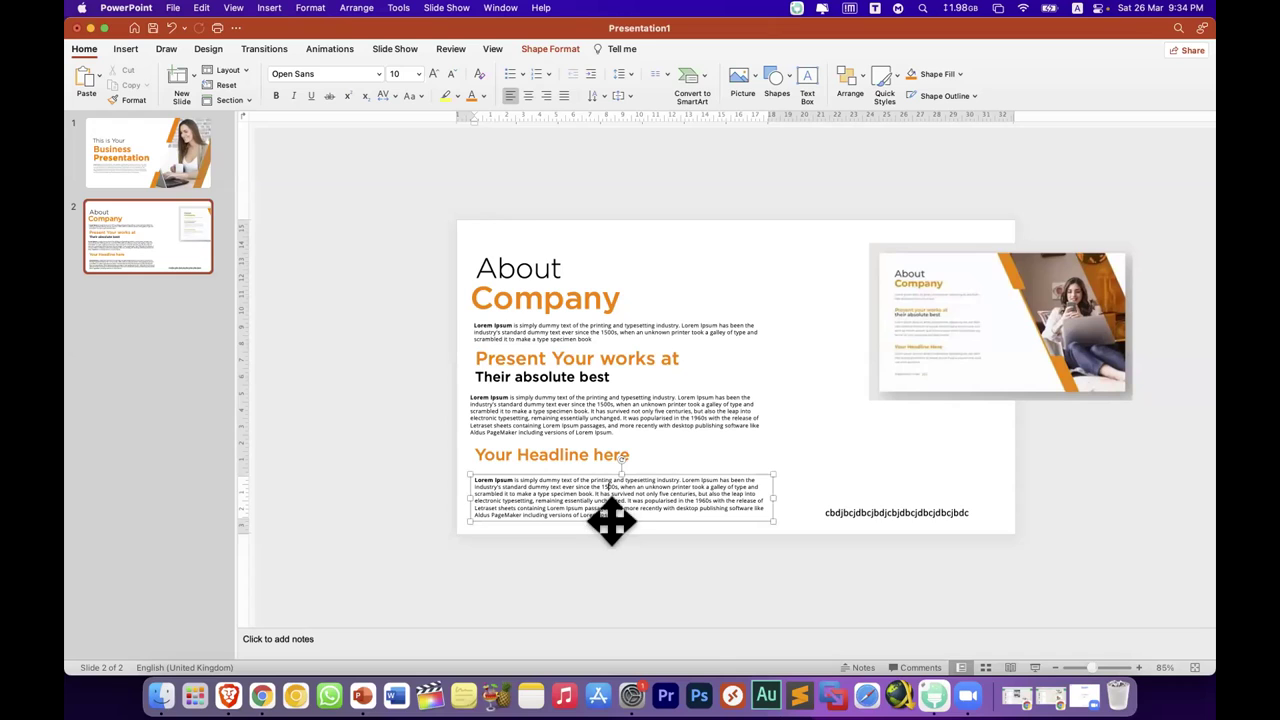
pyautogui.moveTo(611, 520); pyautogui.dragTo(611, 515)
# Step: Make the three Lorem Ipsum body paragraphs grey
pyautogui.keyDown('shift'); pyautogui.click(639, 410); pyautogui.keyUp('shift')
pyautogui.keyDown('shift'); pyautogui.click(663, 325); pyautogui.keyUp('shift')
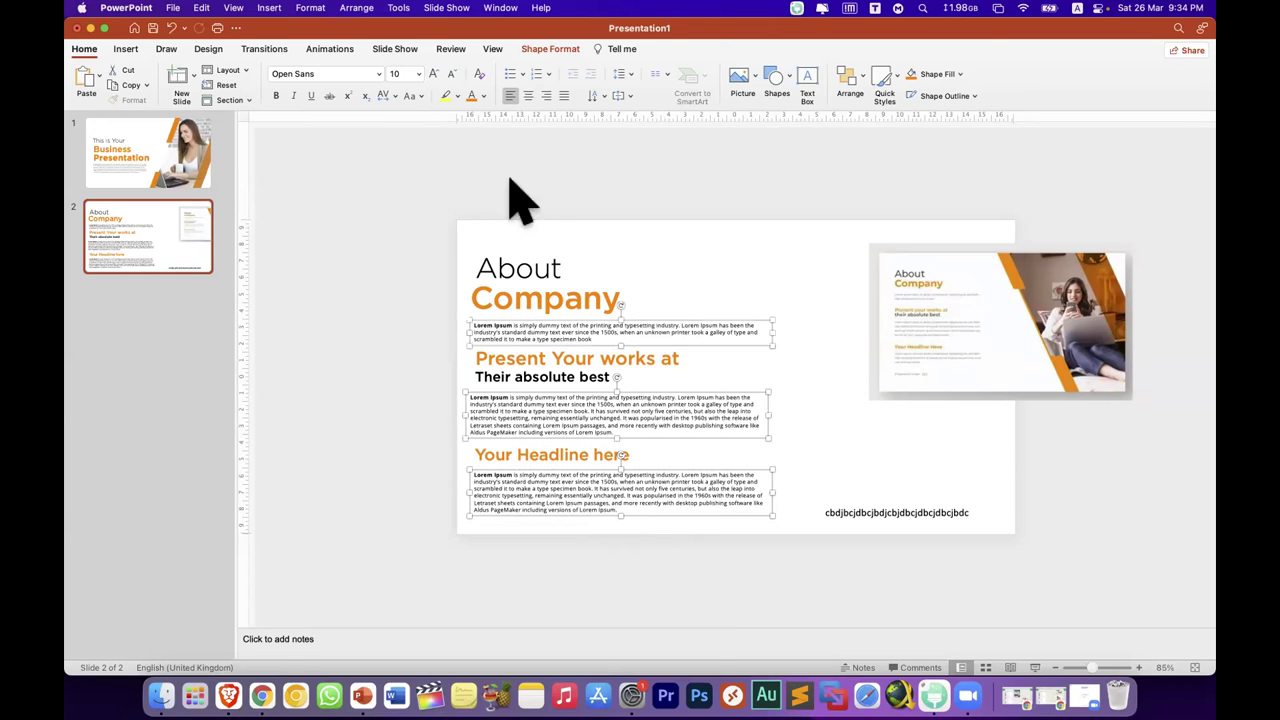
pyautogui.click(484, 96)
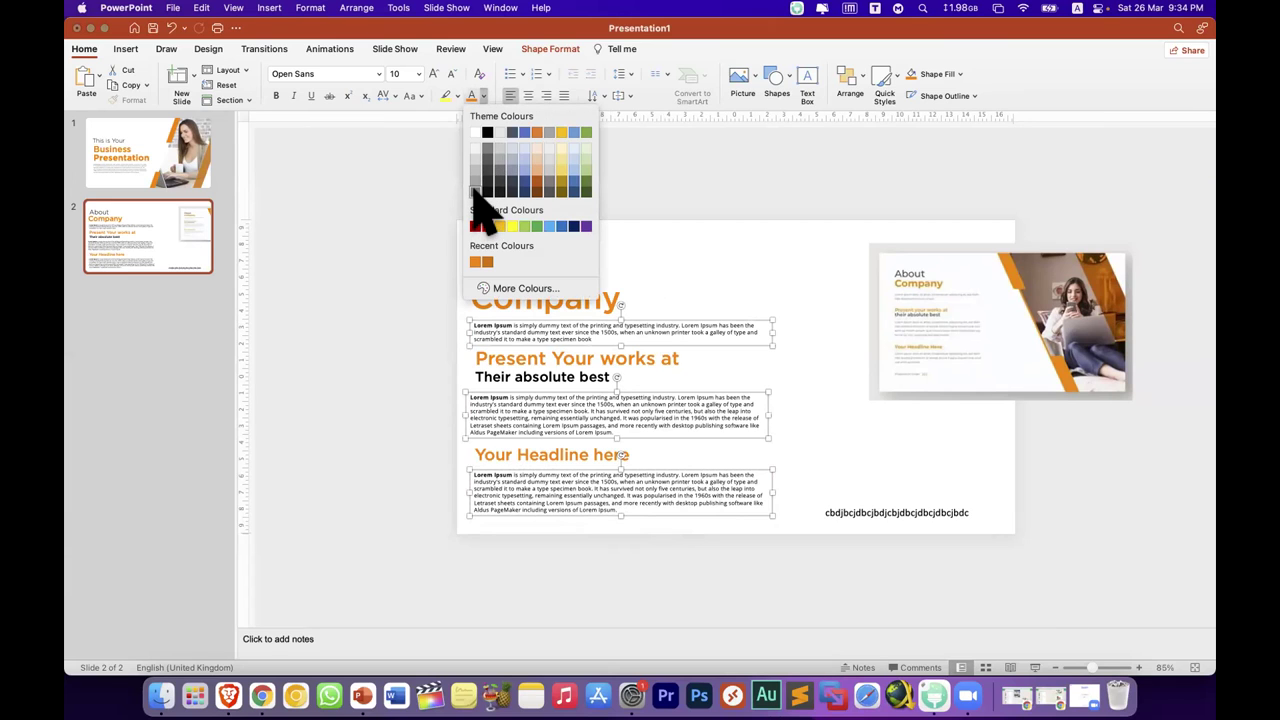
pyautogui.click(476, 196)
pyautogui.click(350, 360)
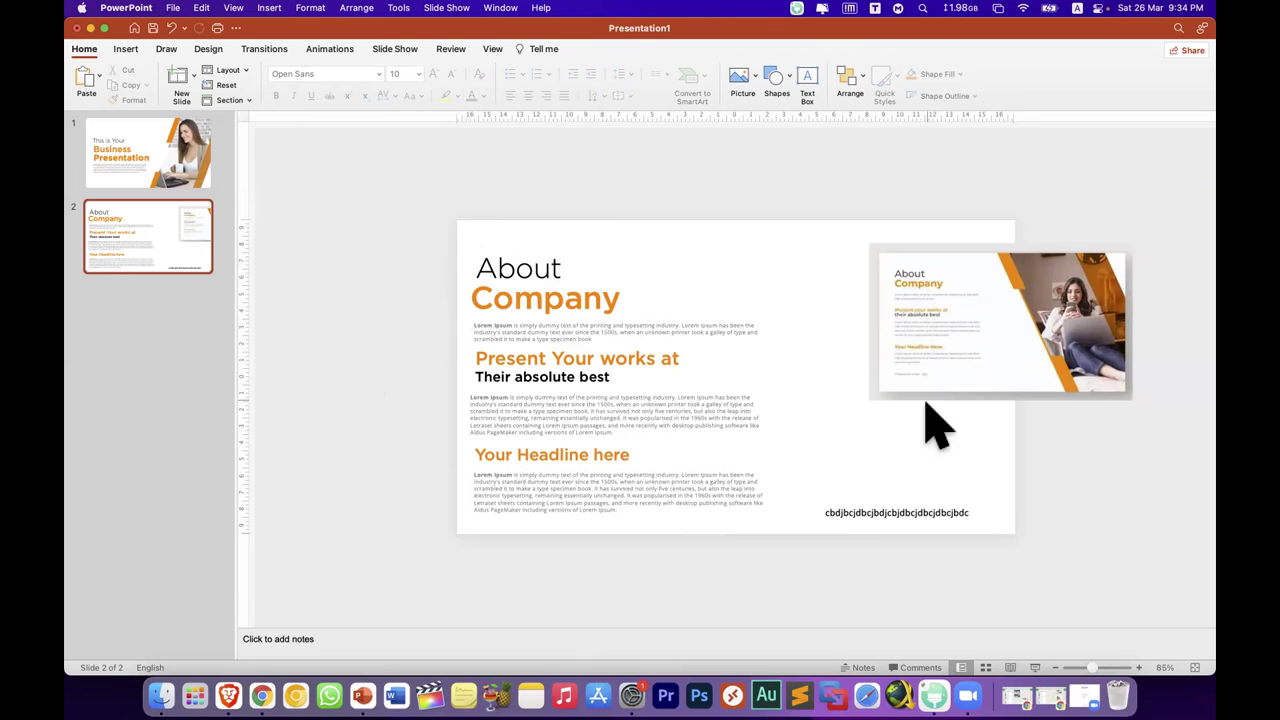
# Step: Move the reference image to the upper left, shrink it, and delete the cbdbc text line
pyautogui.moveTo(931, 349); pyautogui.dragTo(964, 263)
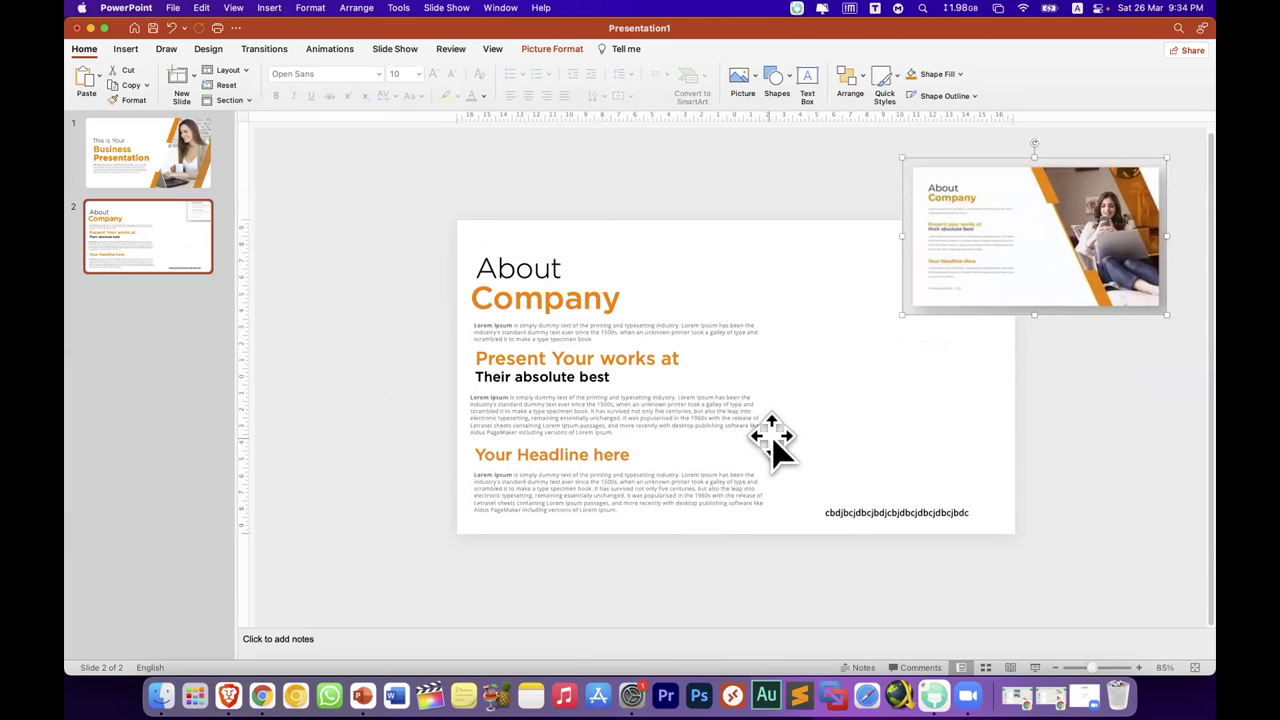
pyautogui.press('super+z')
pyautogui.press('super+z')
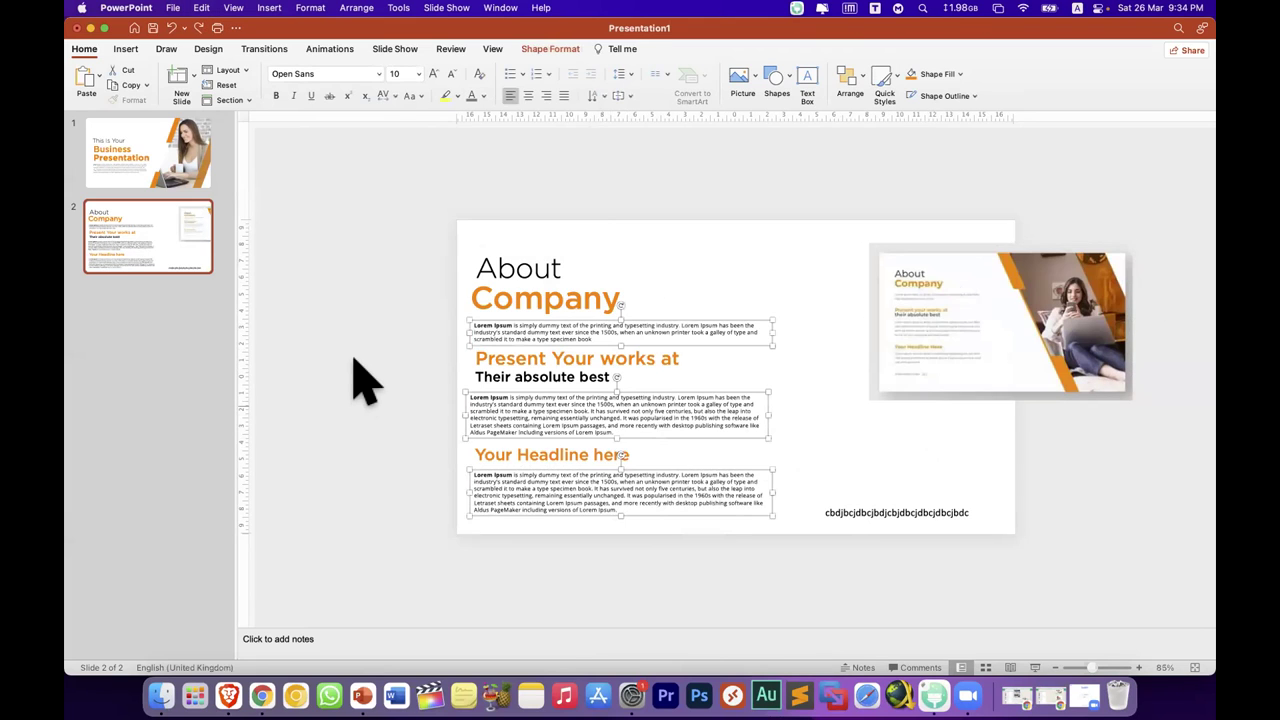
pyautogui.click(354, 360)
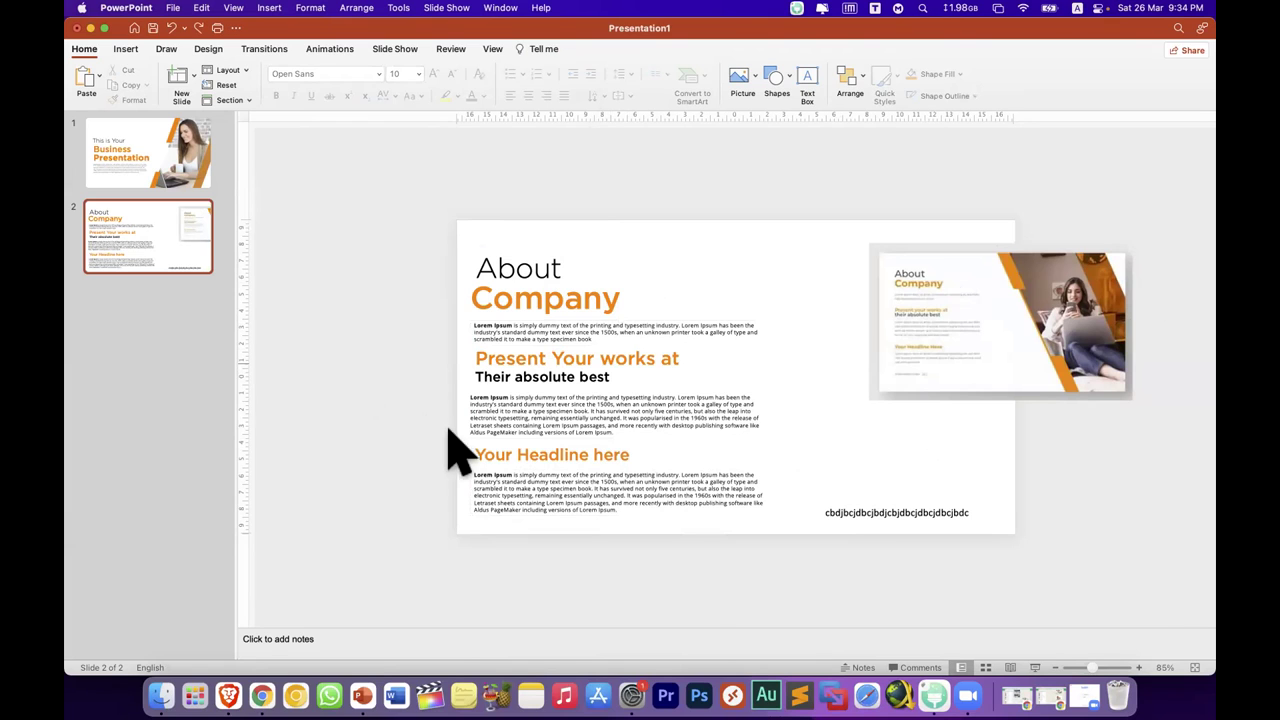
pyautogui.click(1012, 320)
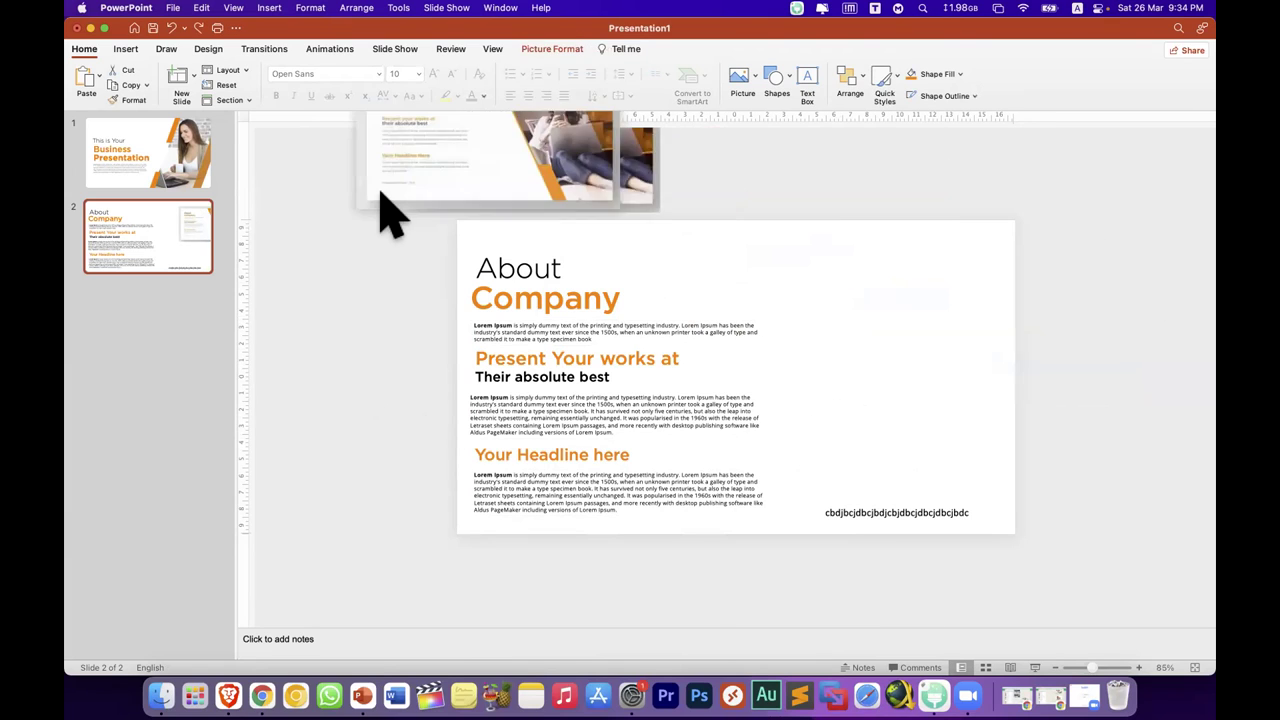
pyautogui.moveTo(619, 137); pyautogui.dragTo(391, 223)
pyautogui.moveTo(493, 290)
pyautogui.mouseDown()
pyautogui.moveTo(434, 250)
pyautogui.moveTo(408, 265)
pyautogui.mouseUp()
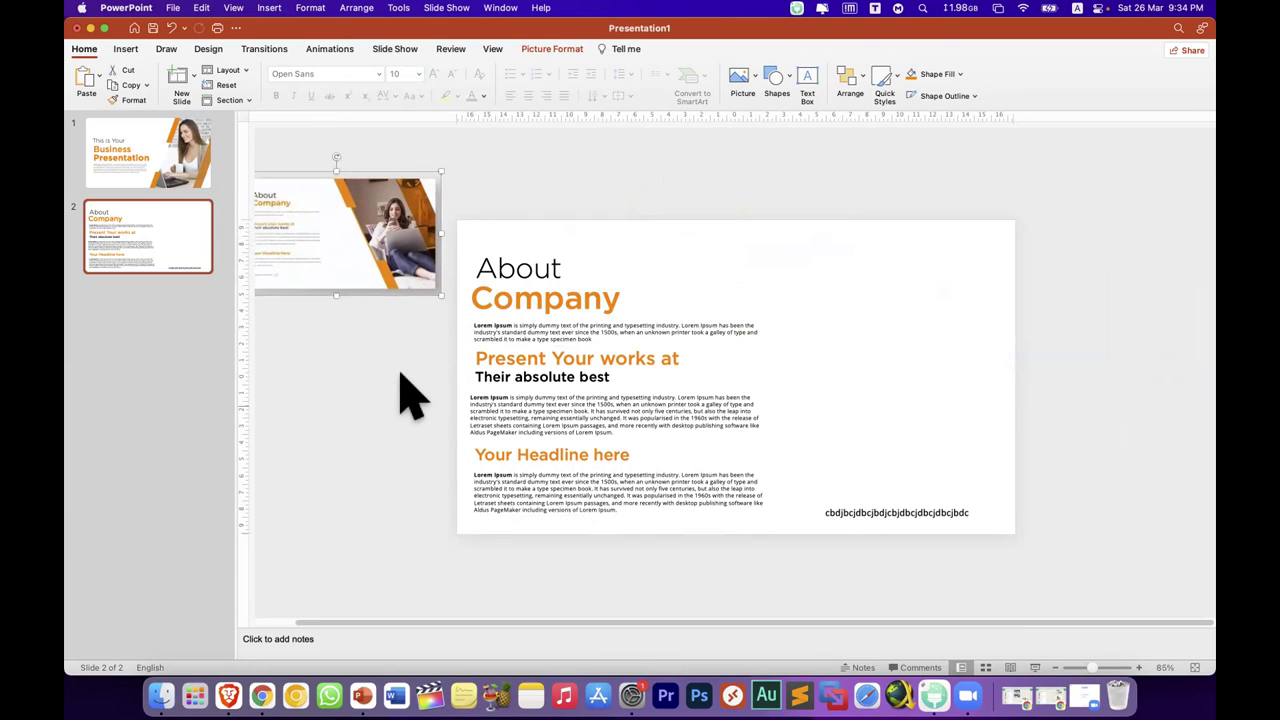
pyautogui.click(876, 513)
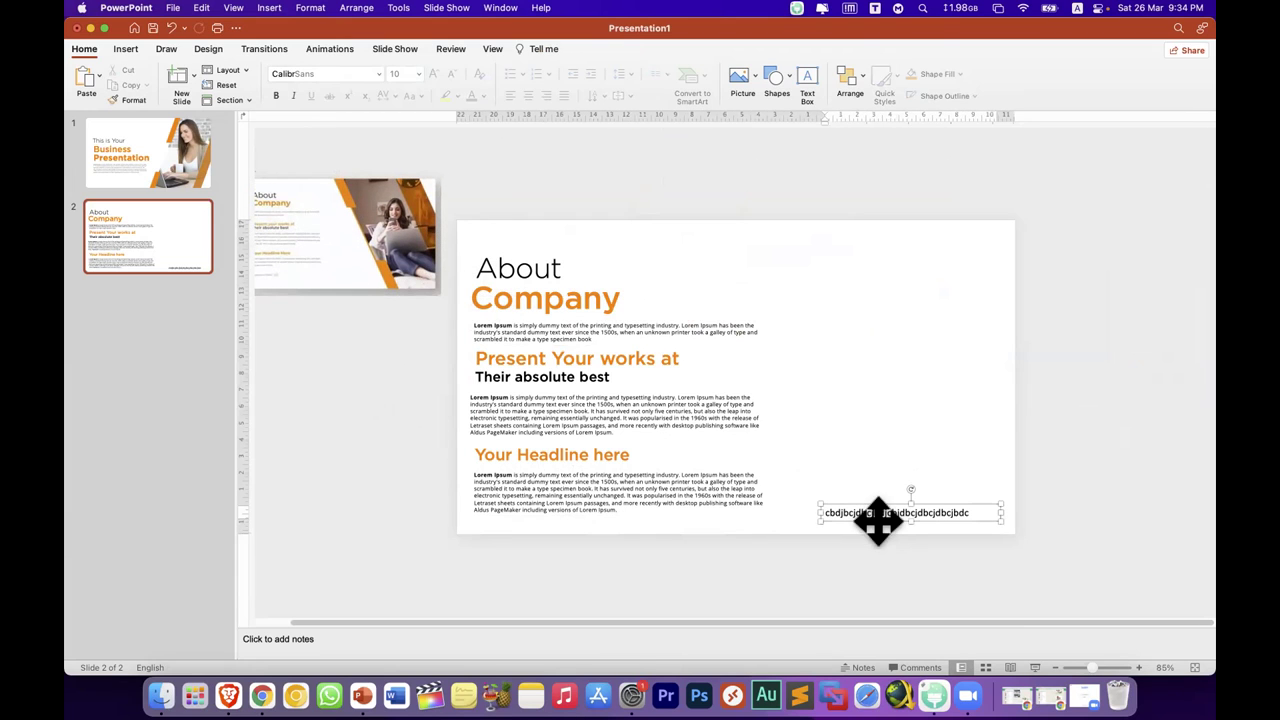
pyautogui.press('Delete')
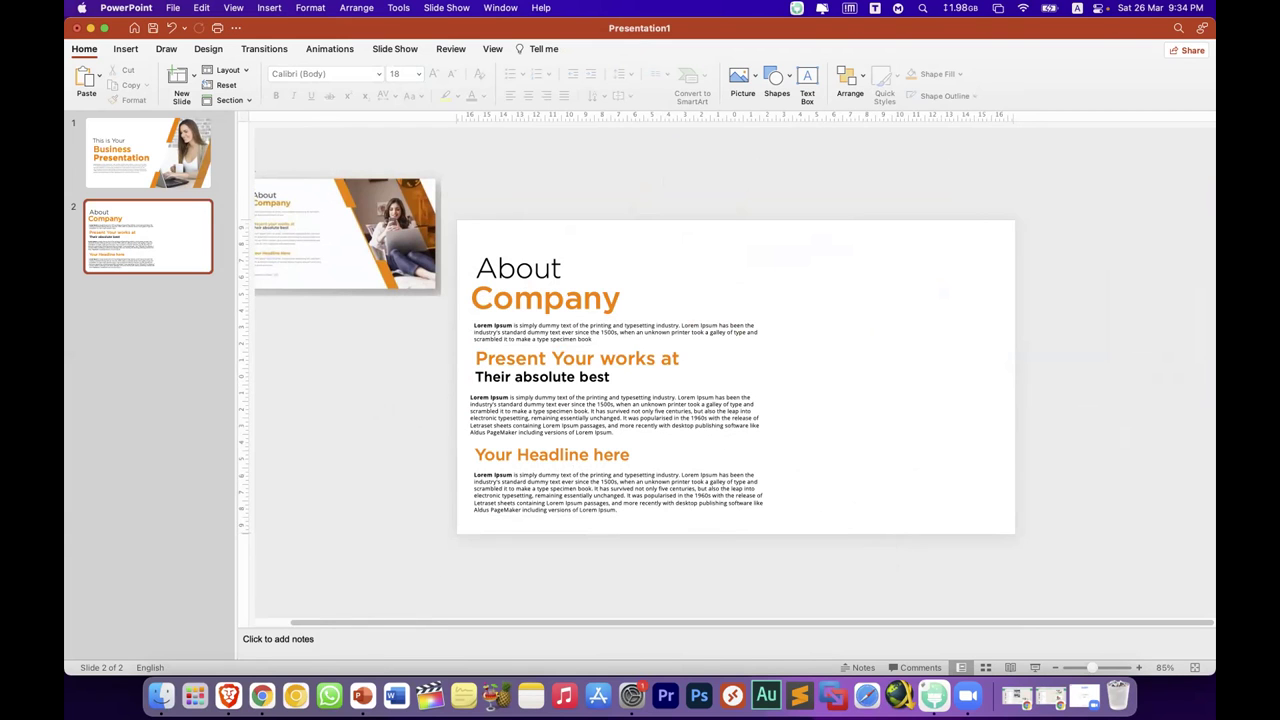
# Step: Copy the student photo from the Brave browser and bring it back to the slide
pyautogui.click(224, 684)
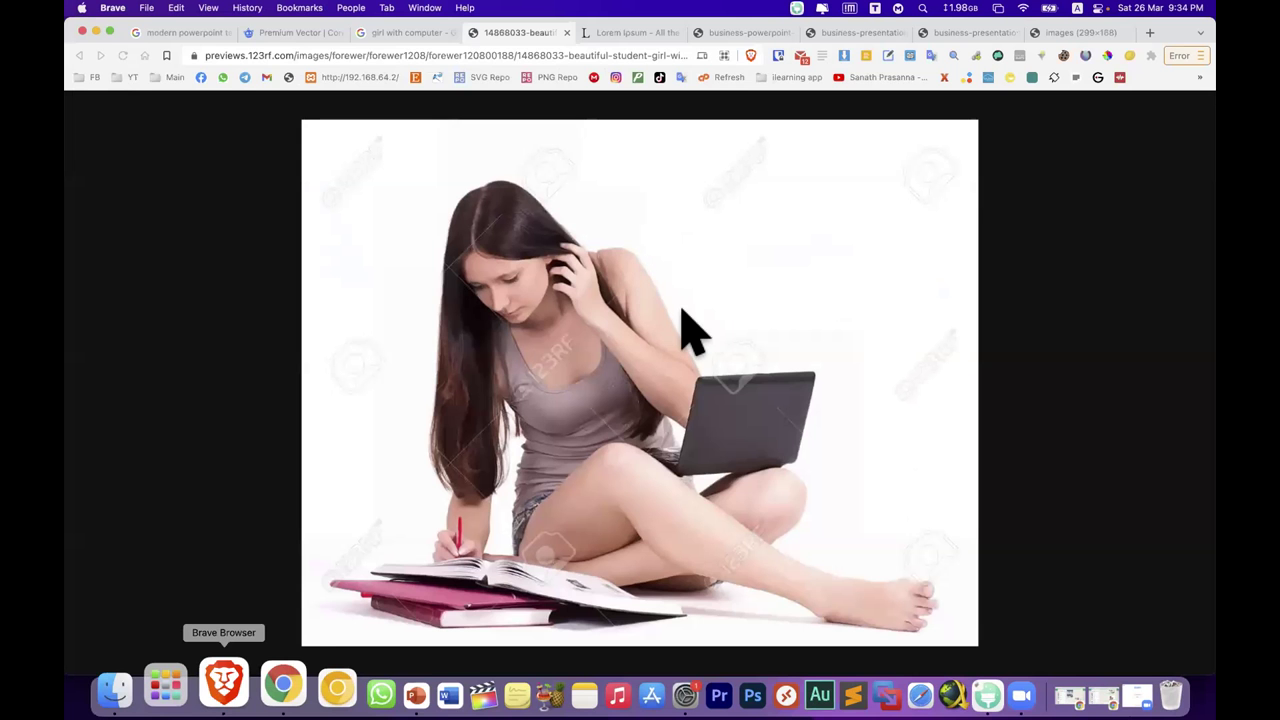
pyautogui.rightClick(648, 268)
pyautogui.click(700, 309)
pyautogui.click(369, 683)
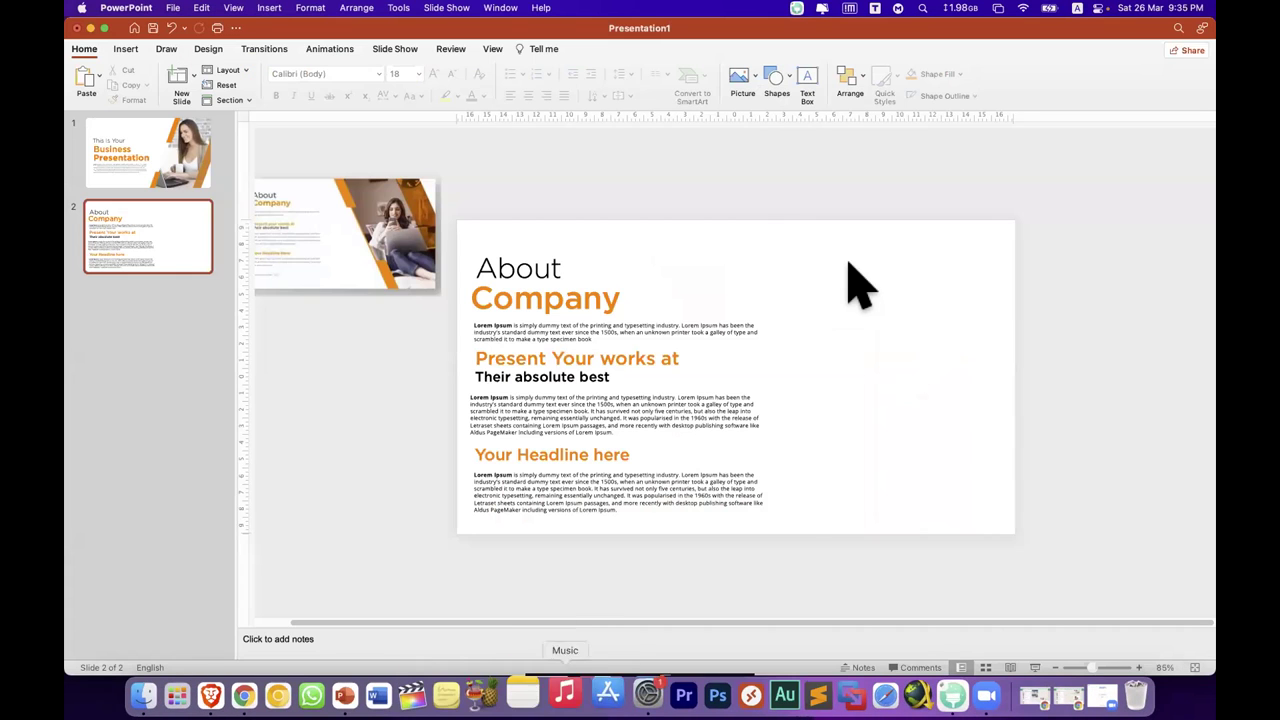
pyautogui.rightClick(848, 268)
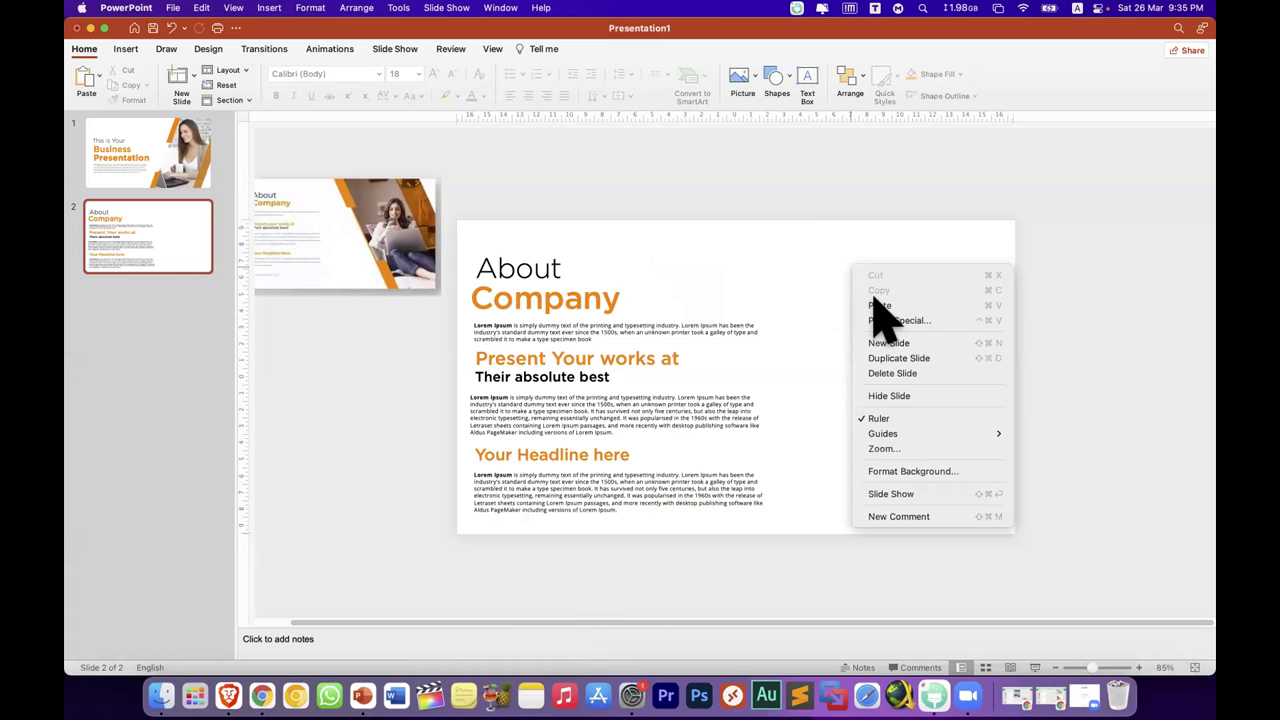
# Step: Paste the woman-with-laptop photo onto slide 2 and shrink it, checking slide 1 for comparison
pyautogui.click(878, 305)
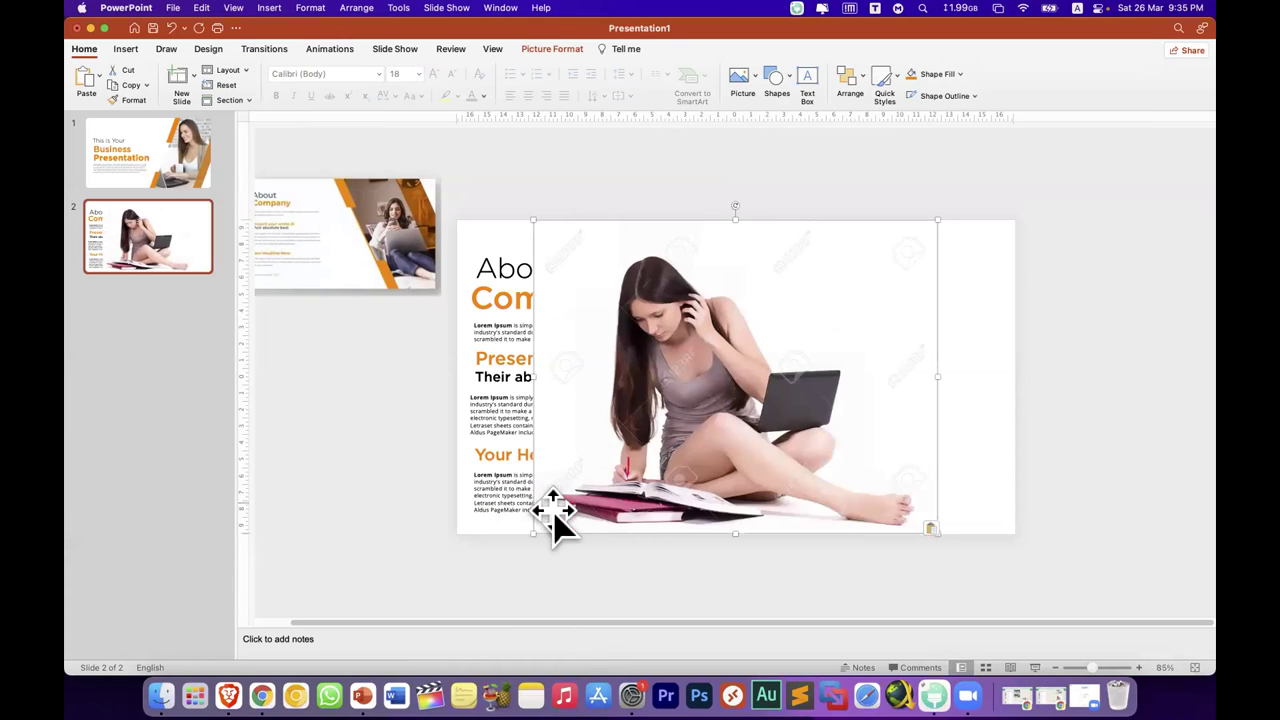
pyautogui.moveTo(533, 533); pyautogui.dragTo(762, 314)
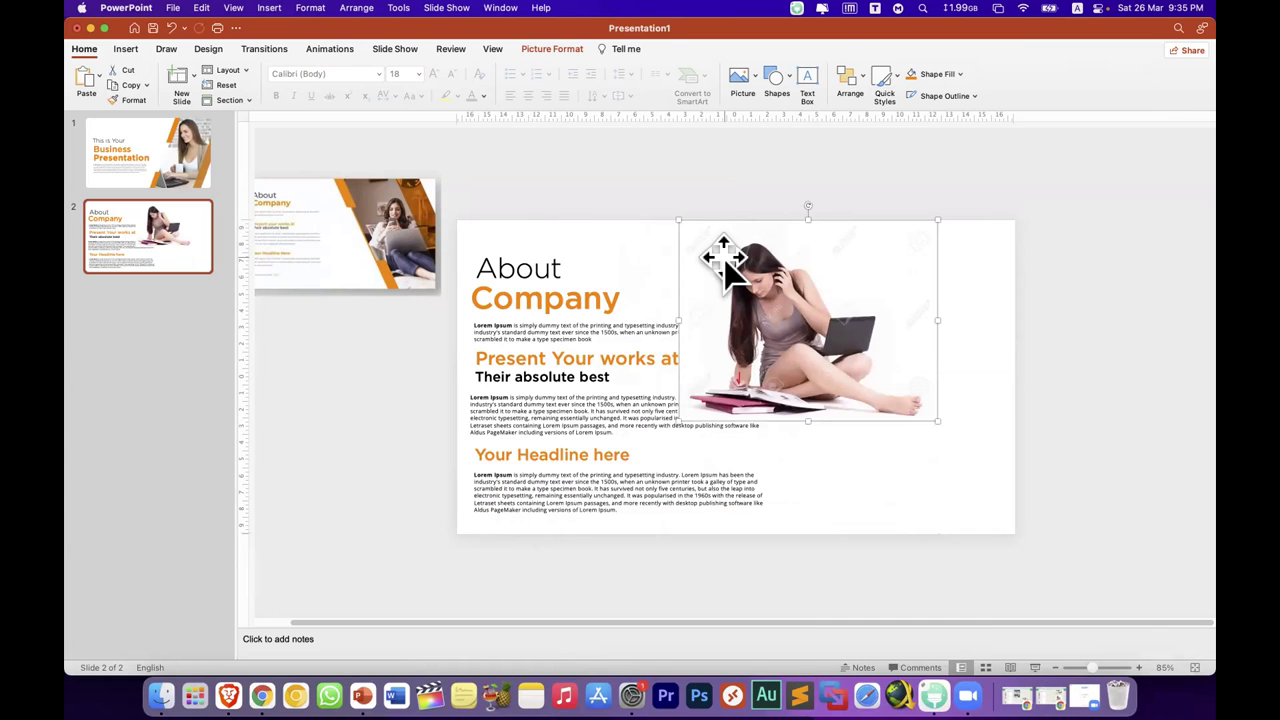
pyautogui.click(195, 176)
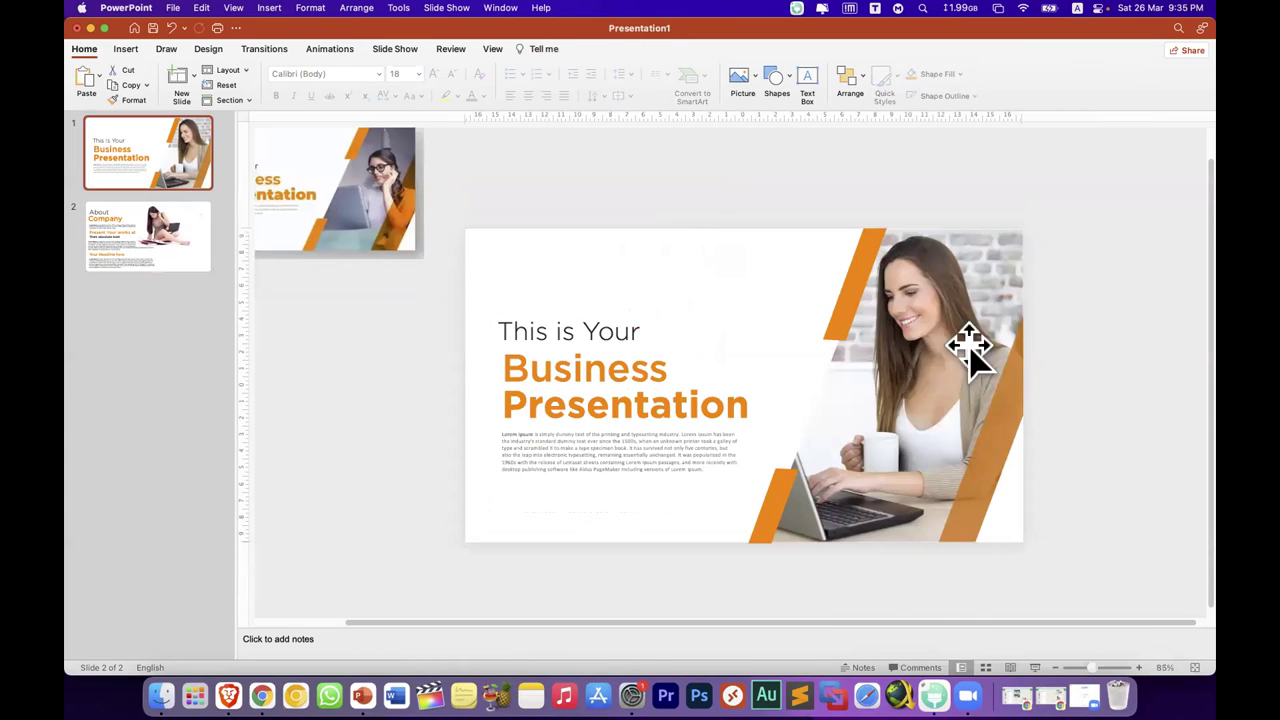
pyautogui.click(172, 232)
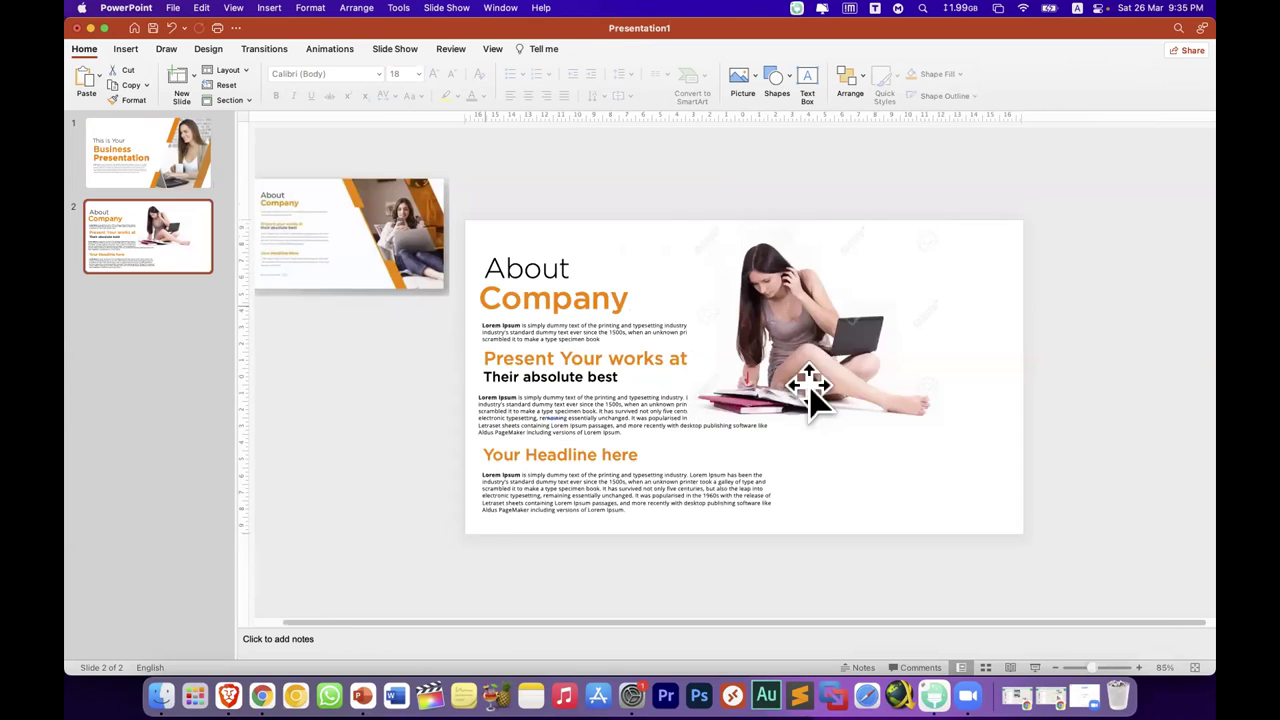
# Step: Drag the student photo down and right so it sits beside the text
pyautogui.moveTo(810, 385); pyautogui.dragTo(822, 408)
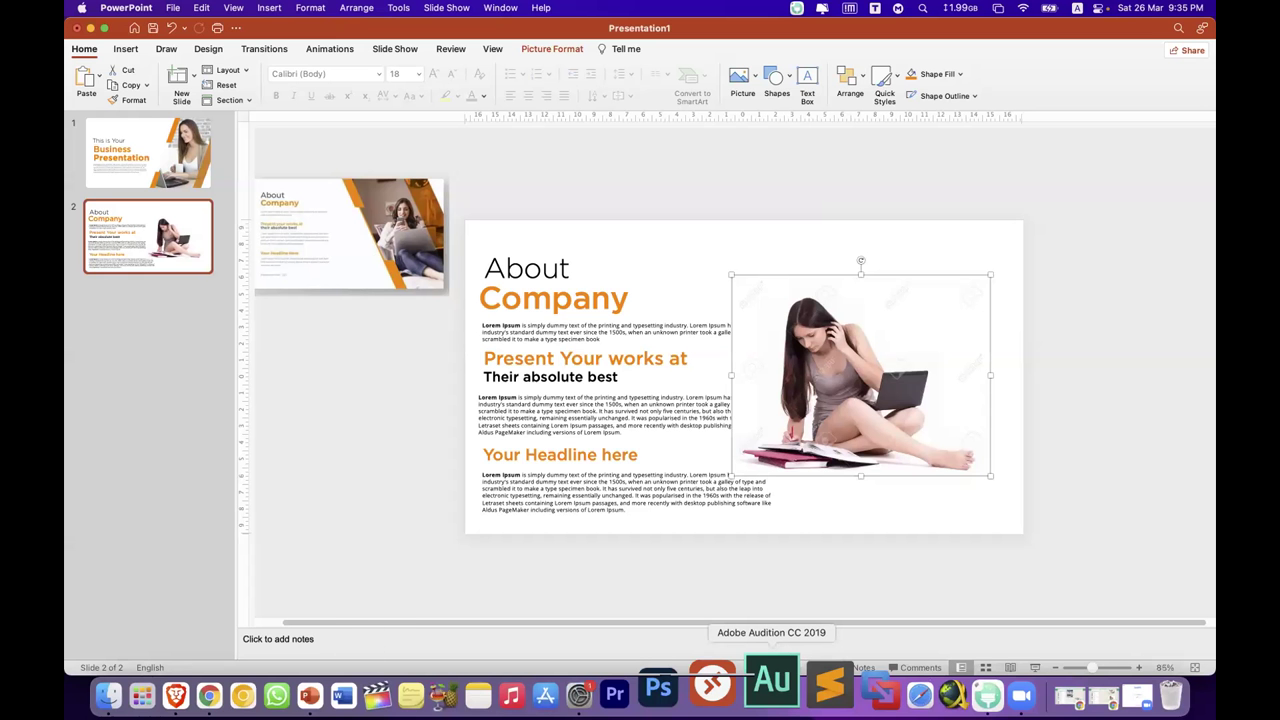
# Step: Replace the photo with another browser photo aligned to the slide's top and right edges
pyautogui.press('Delete')
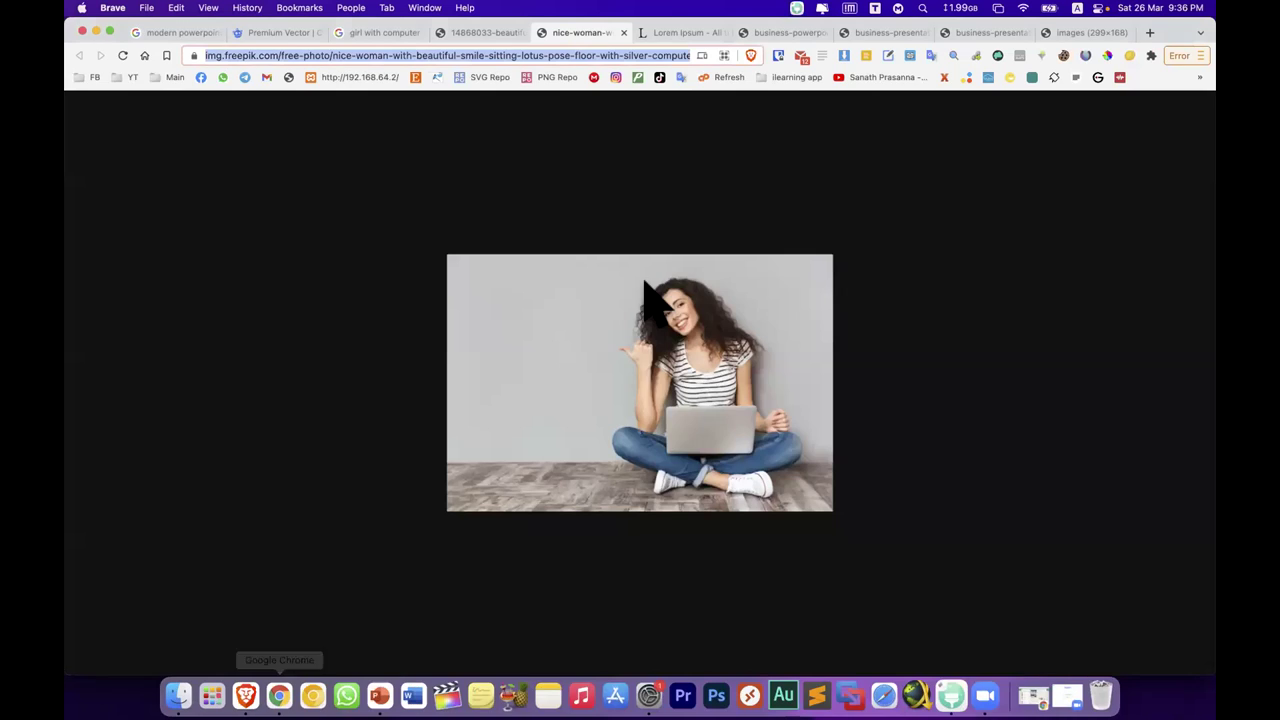
pyautogui.rightClick(652, 286)
pyautogui.click(672, 324)
pyautogui.click(380, 695)
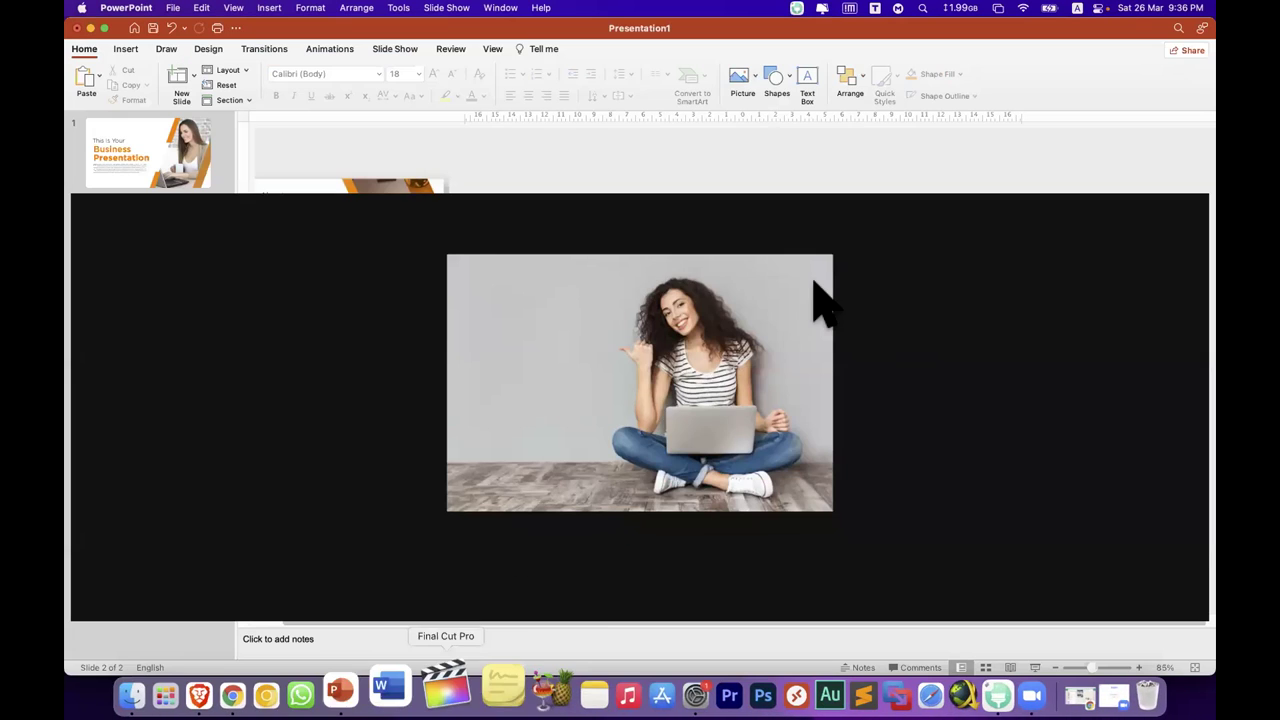
pyautogui.press('super+v')
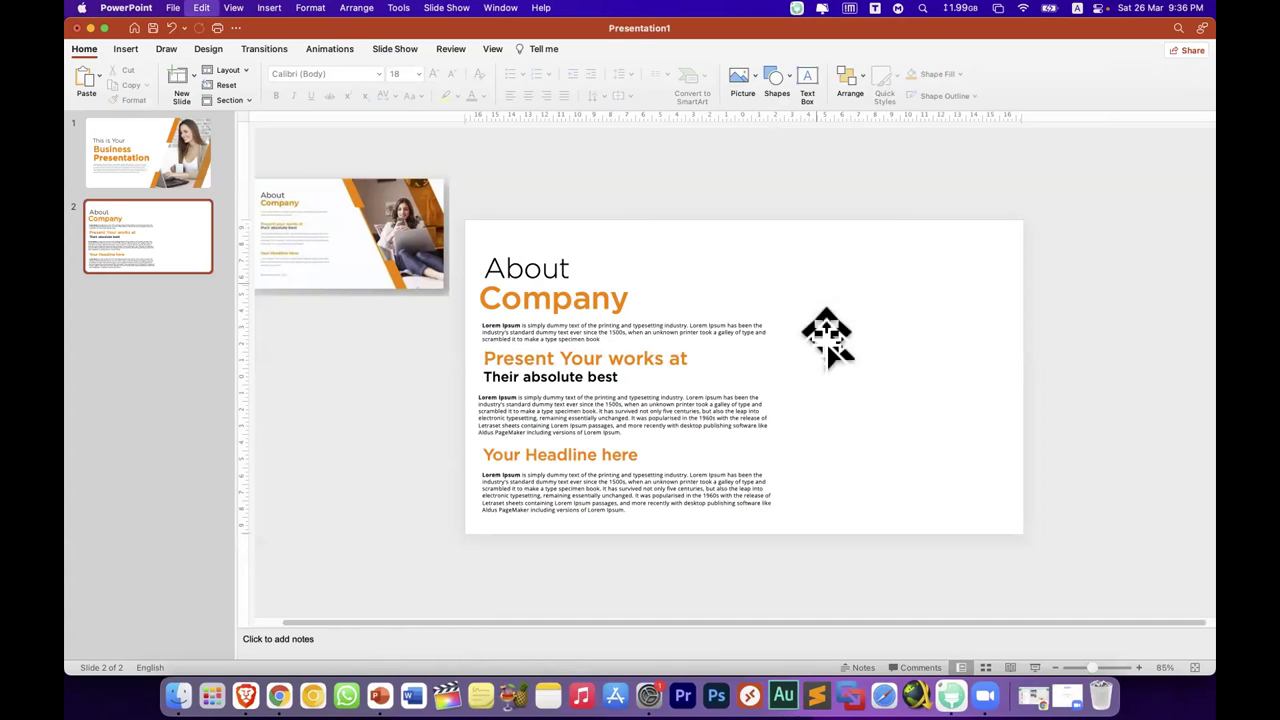
pyautogui.moveTo(904, 331); pyautogui.dragTo(903, 320)
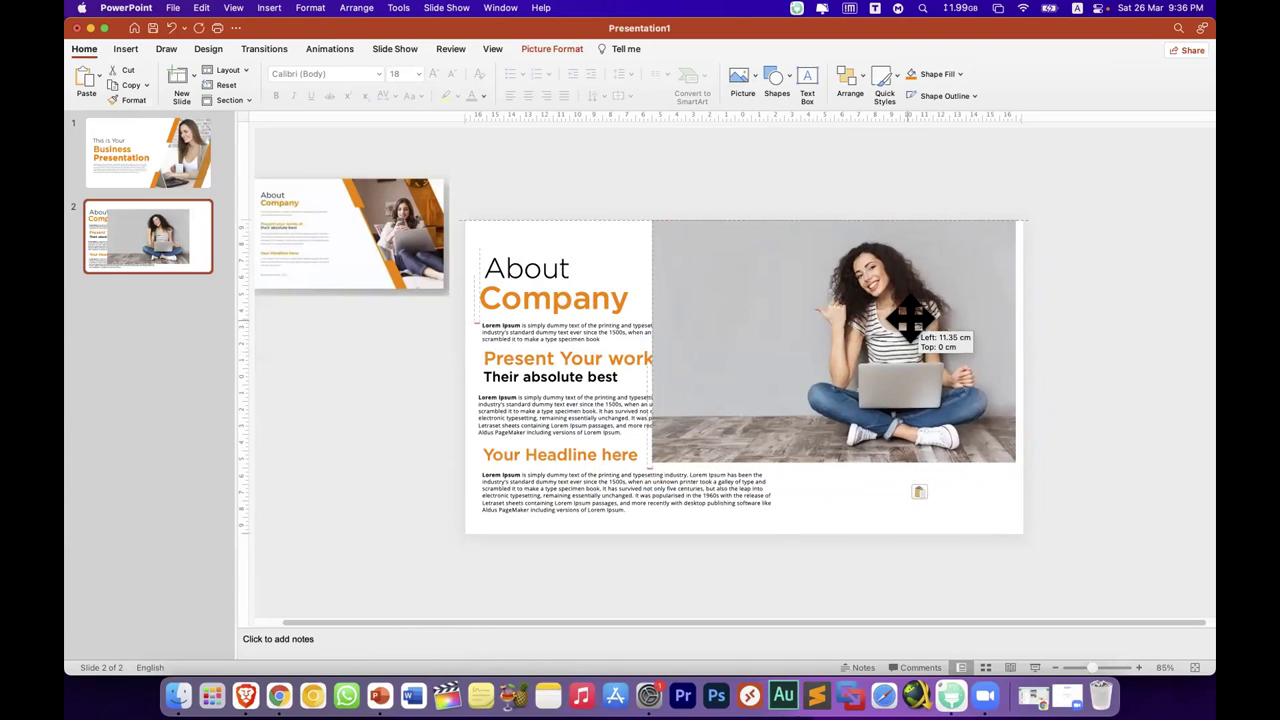
pyautogui.moveTo(693, 443); pyautogui.dragTo(590, 529)
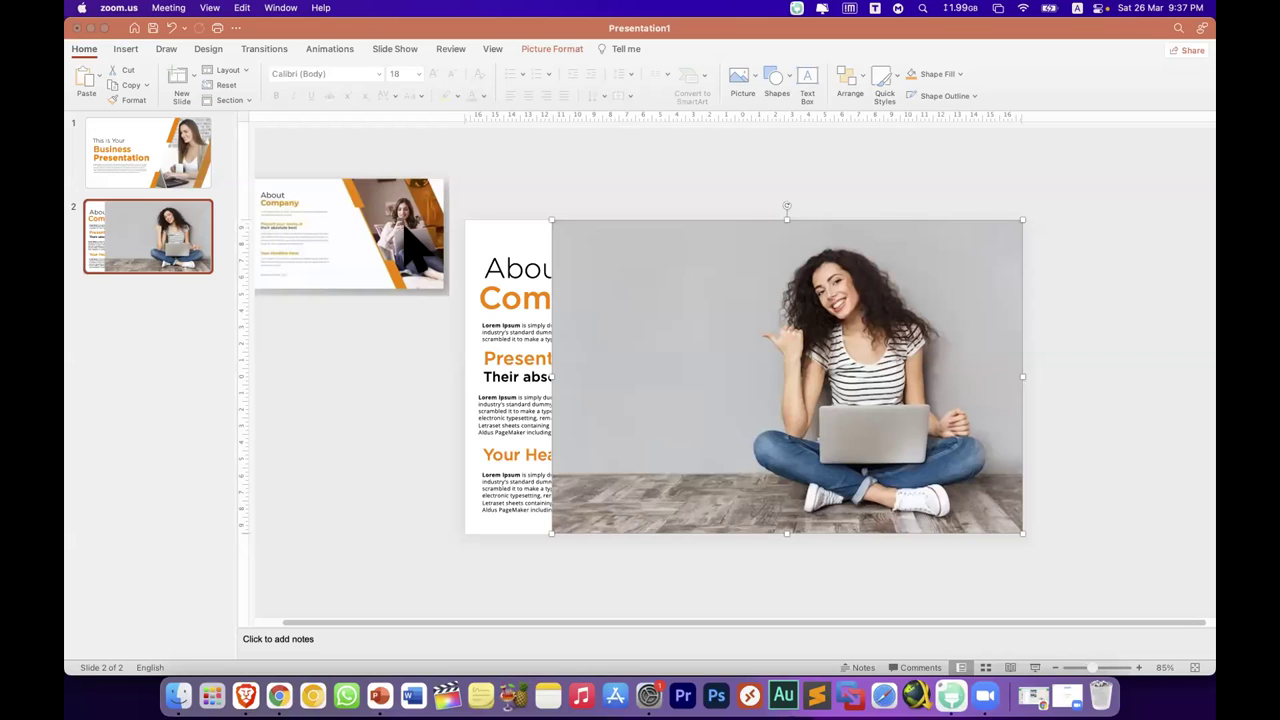
# Step: Crop a strip off the photo's right side, then crop away its left part
pyautogui.click(690, 465)
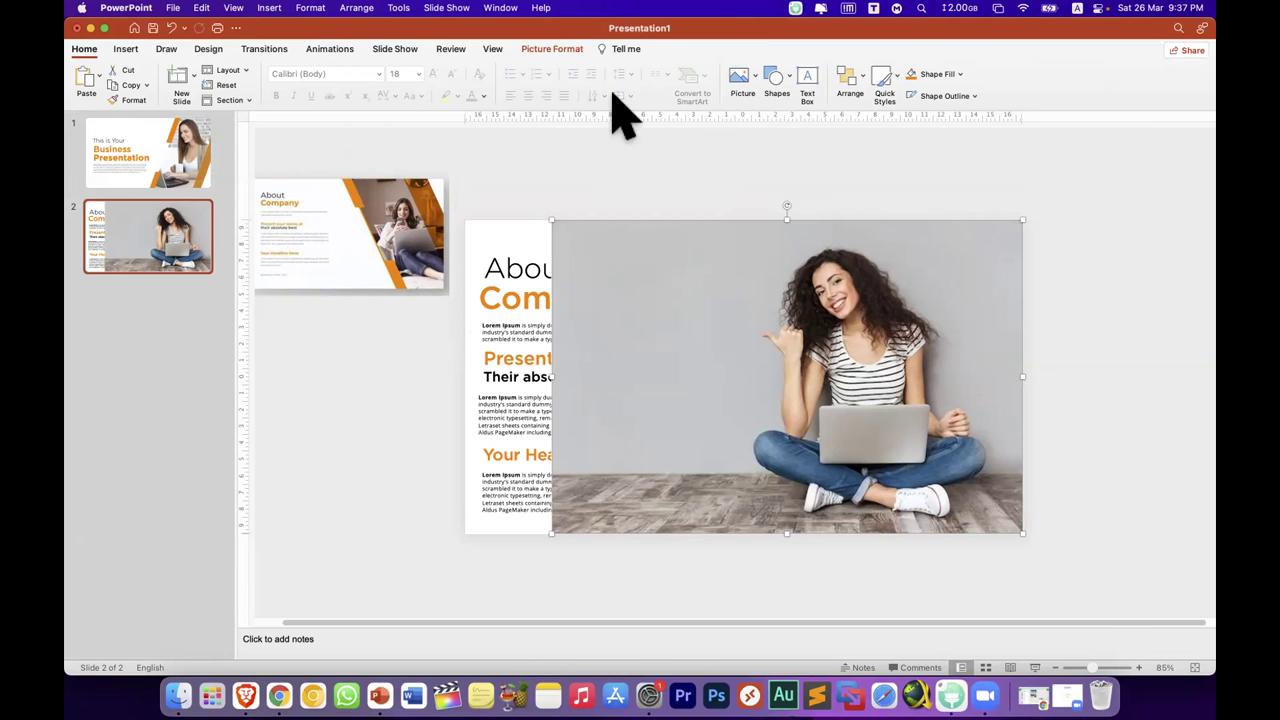
pyautogui.click(558, 48)
pyautogui.click(945, 78)
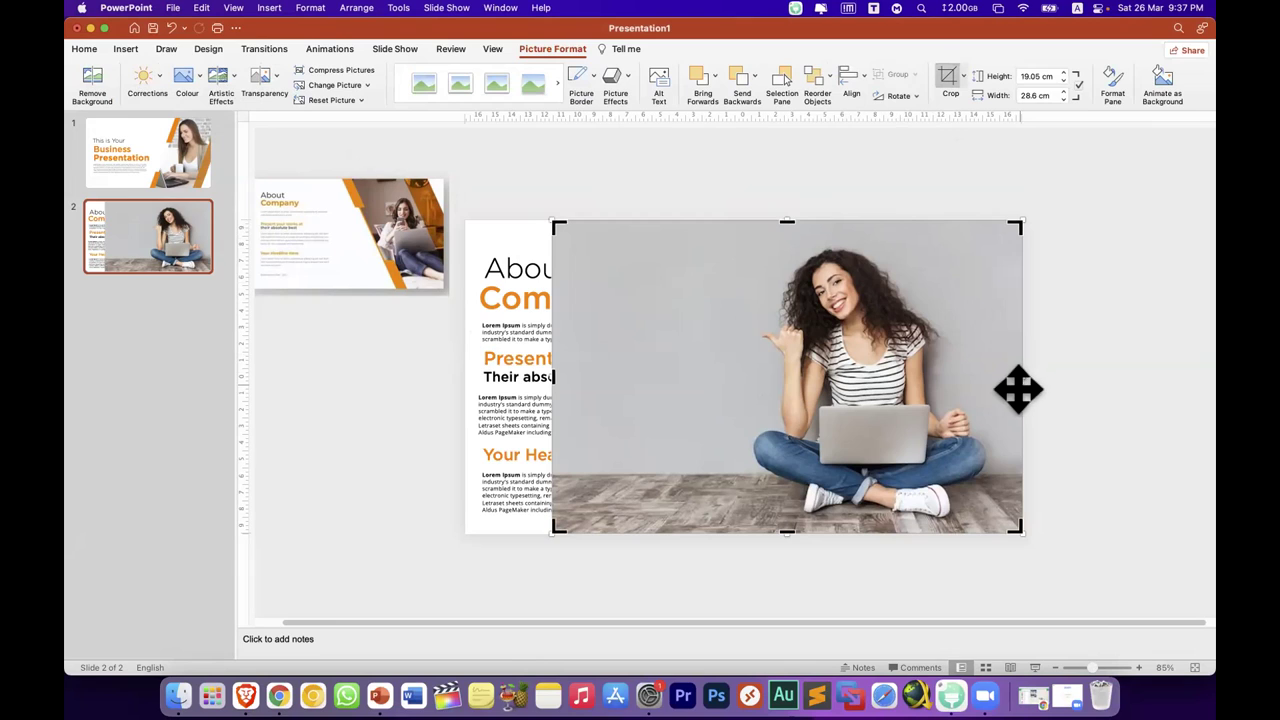
pyautogui.moveTo(1022, 378); pyautogui.dragTo(992, 378)
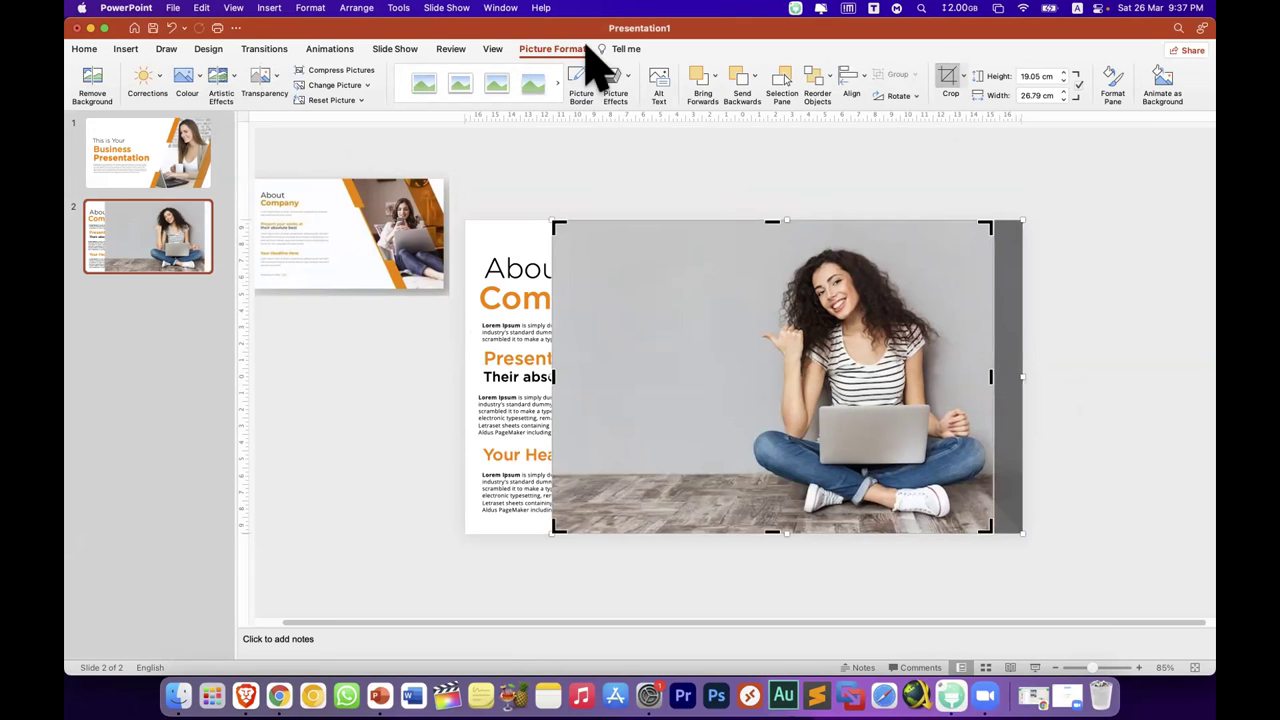
pyautogui.click(1085, 228)
pyautogui.moveTo(997, 309); pyautogui.dragTo(1016, 310)
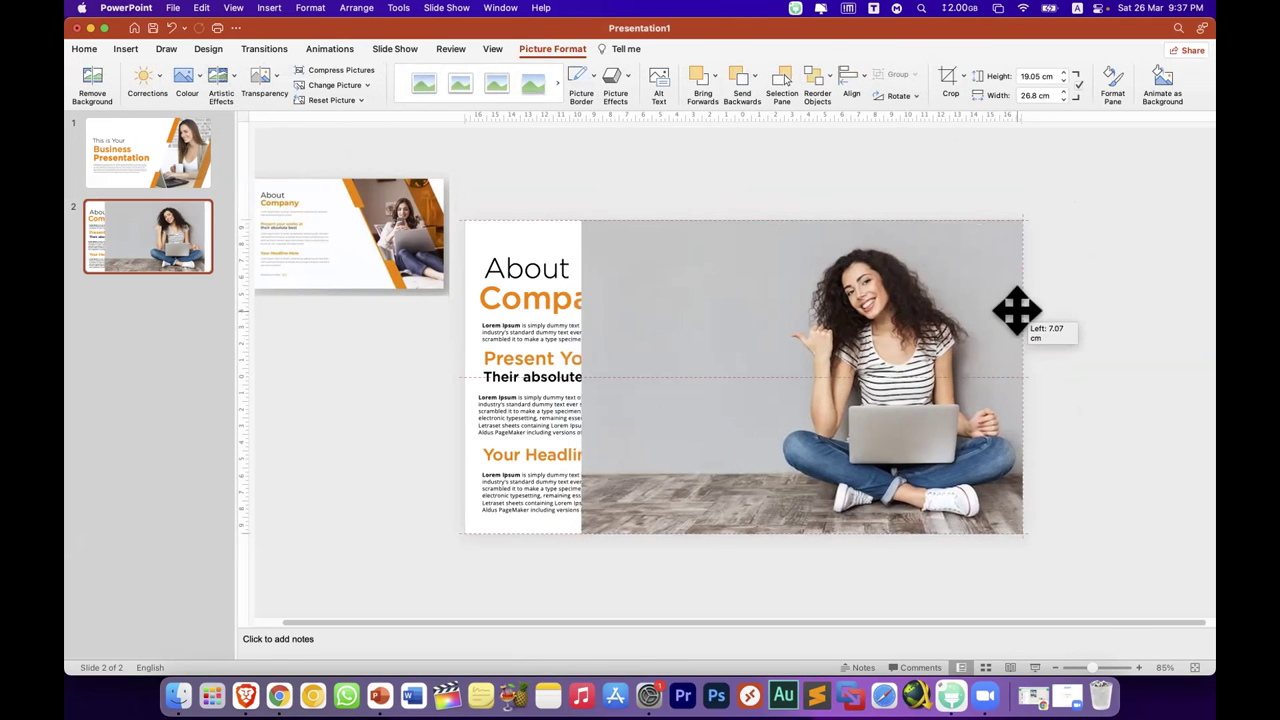
pyautogui.click(948, 78)
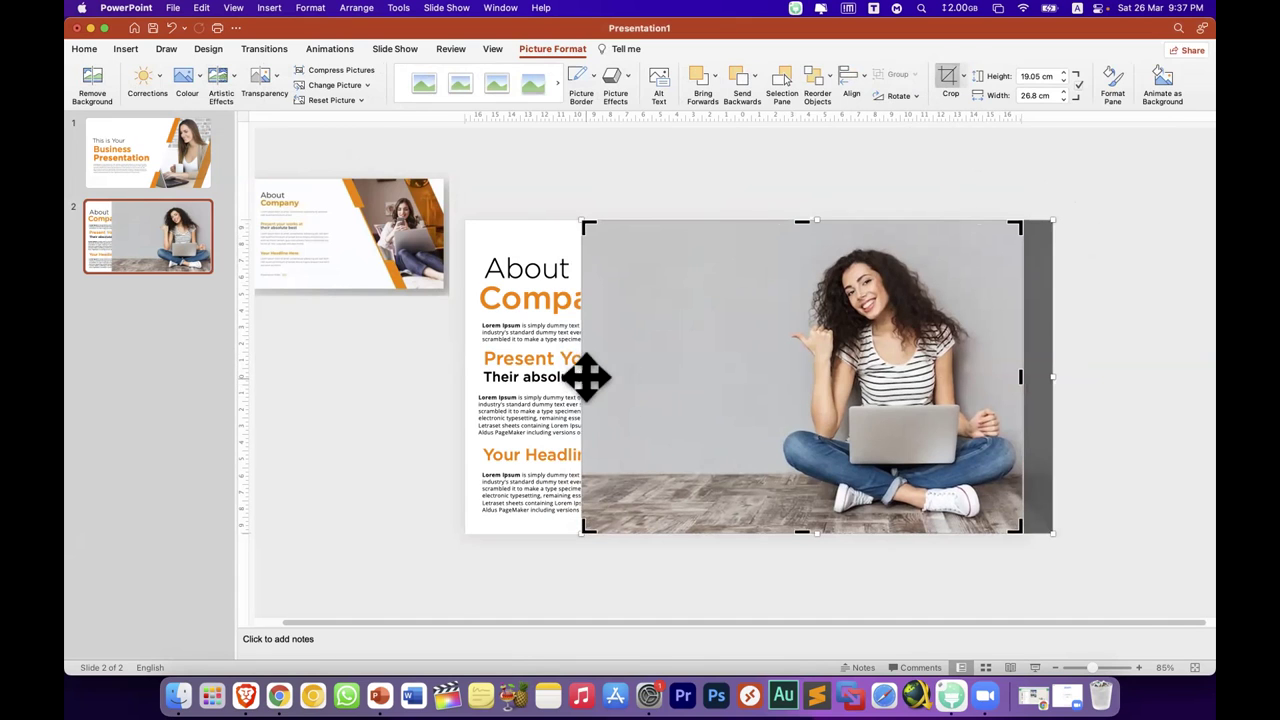
pyautogui.moveTo(575, 376)
pyautogui.mouseDown()
pyautogui.moveTo(779, 387)
pyautogui.moveTo(722, 384)
pyautogui.mouseUp()
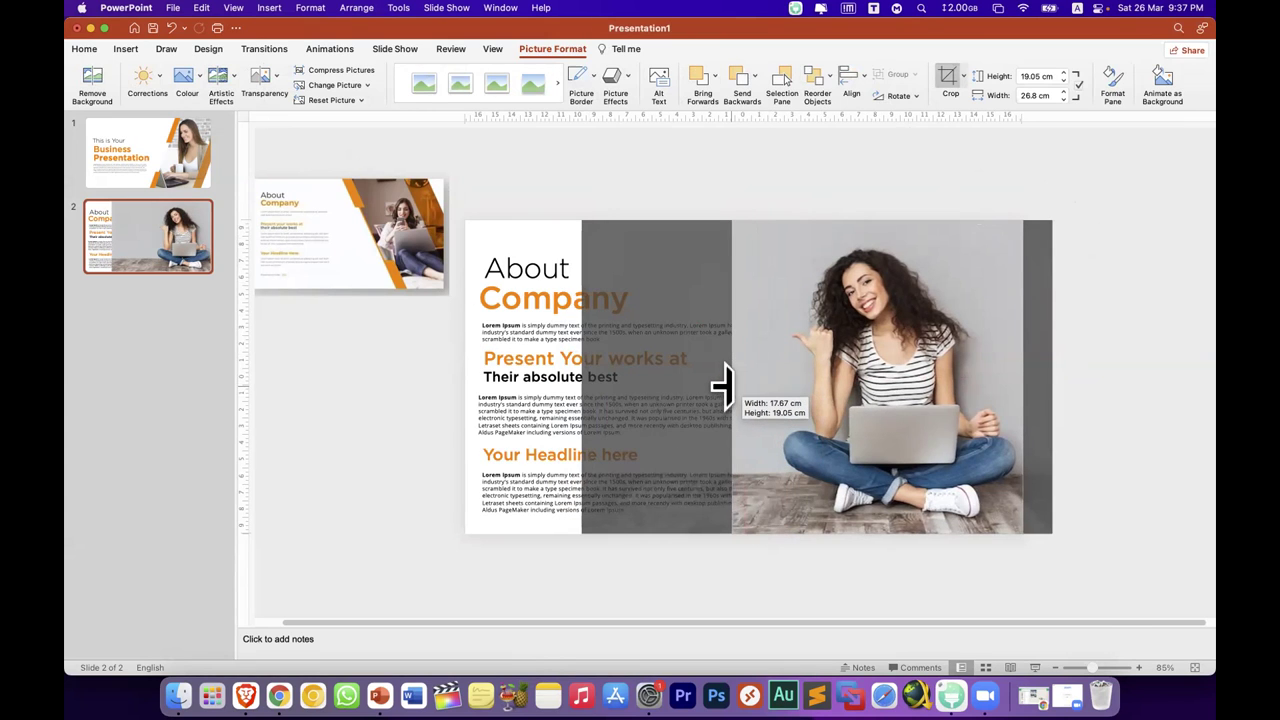
# Step: Apply the crop and narrow the three body text boxes so they stop before the photo
pyautogui.click(623, 425)
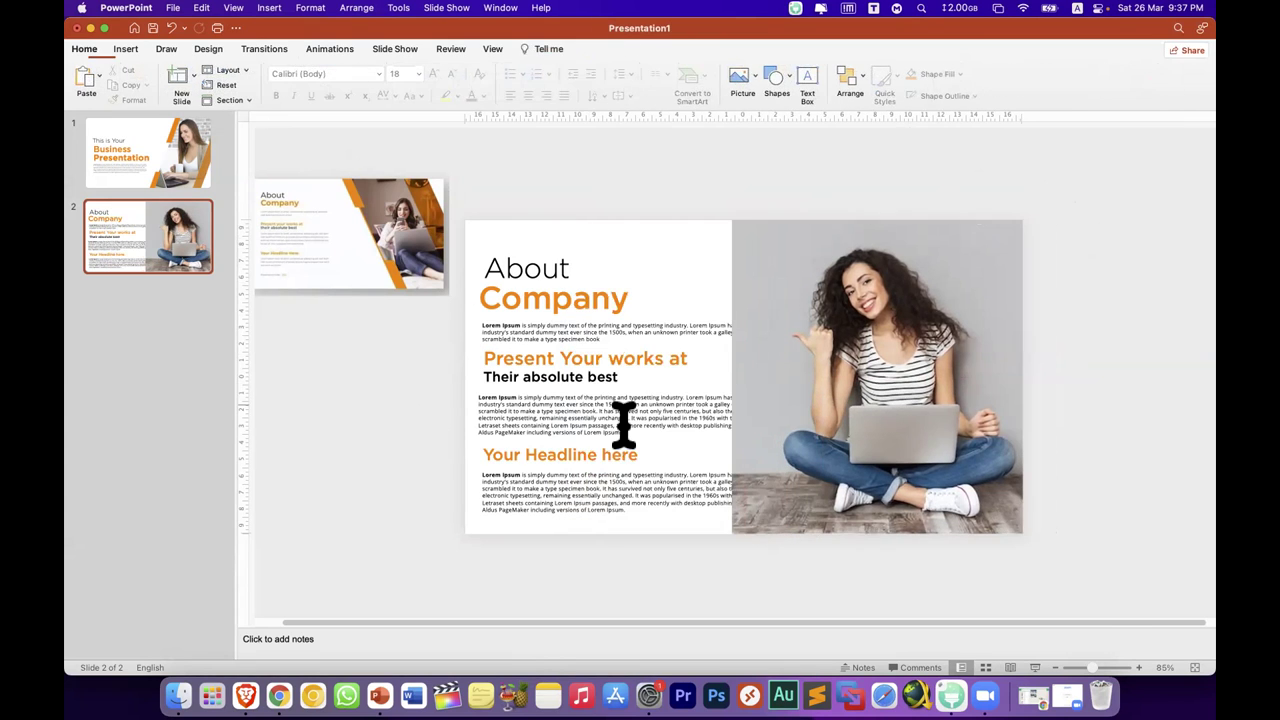
pyautogui.moveTo(776, 416); pyautogui.dragTo(724, 418)
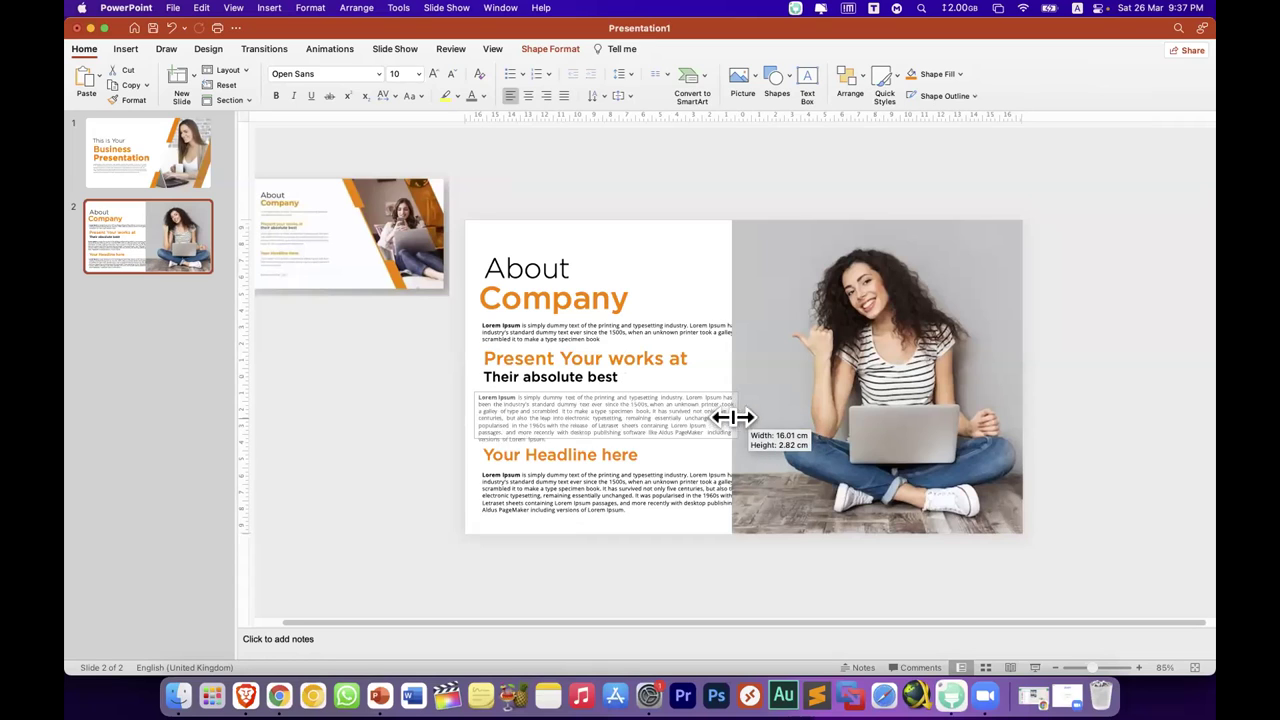
pyautogui.click(711, 331)
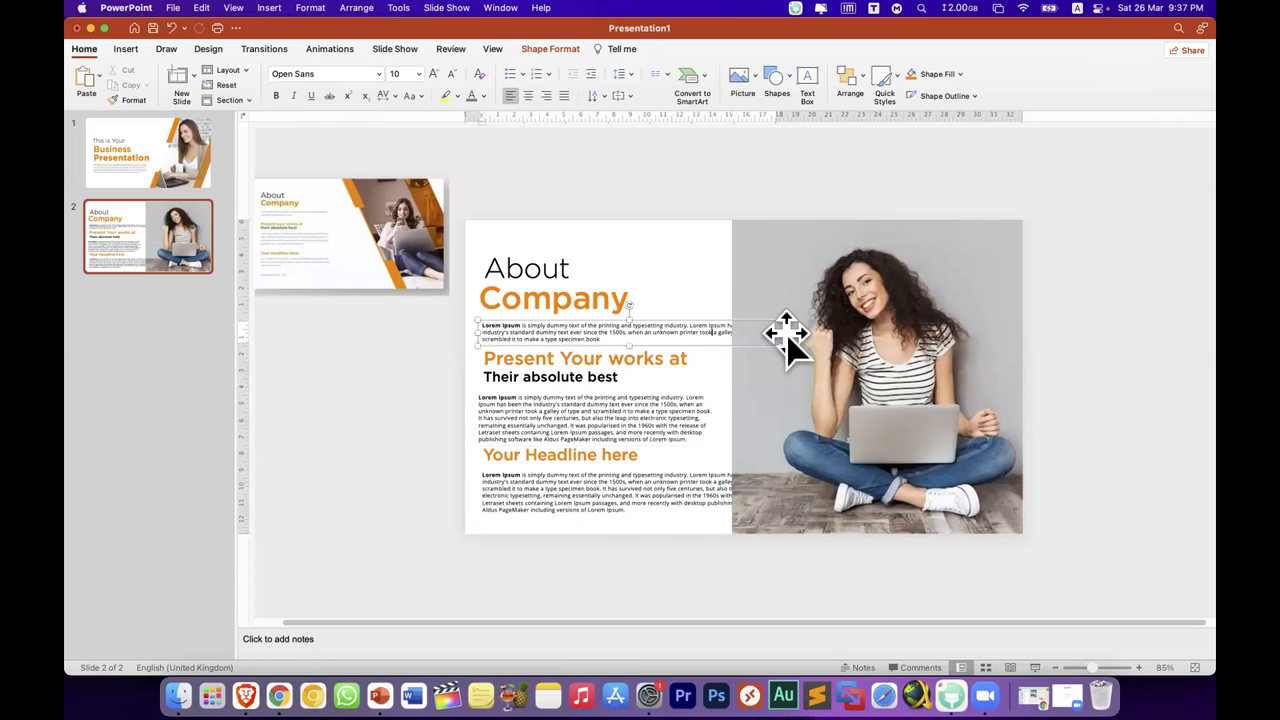
pyautogui.moveTo(782, 333); pyautogui.dragTo(721, 333)
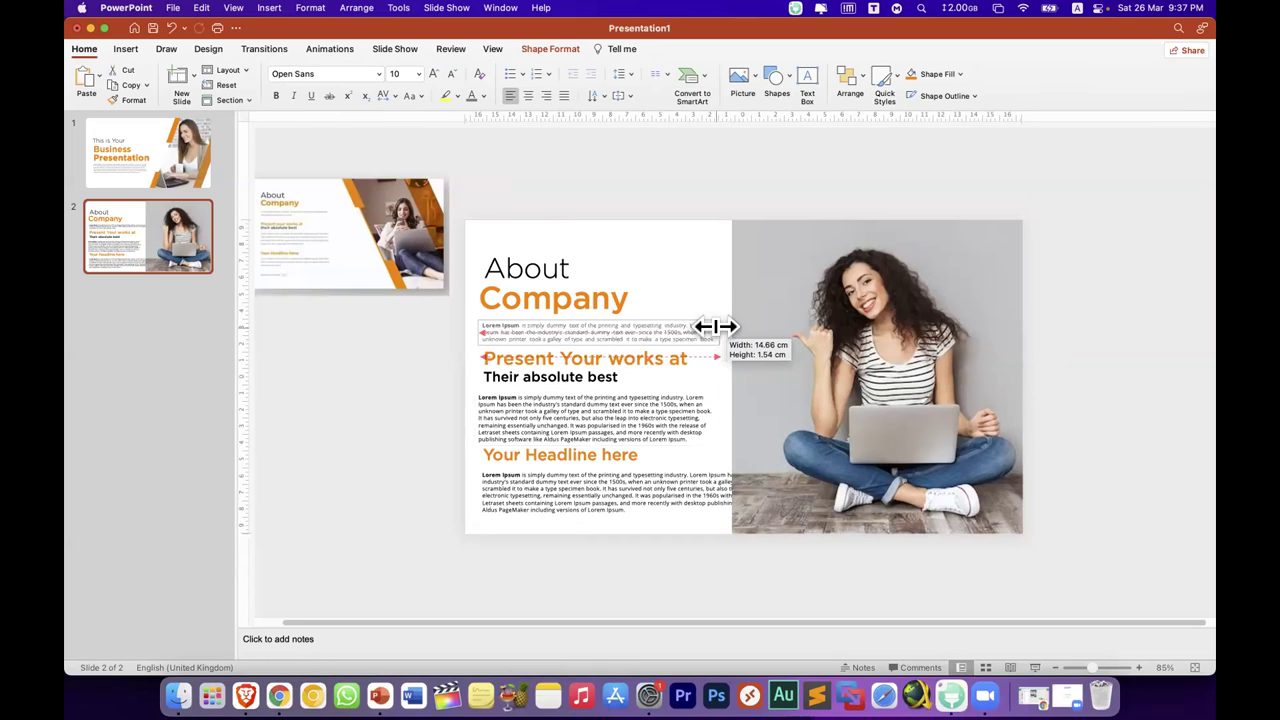
pyautogui.click(694, 474)
pyautogui.moveTo(755, 492); pyautogui.dragTo(716, 490)
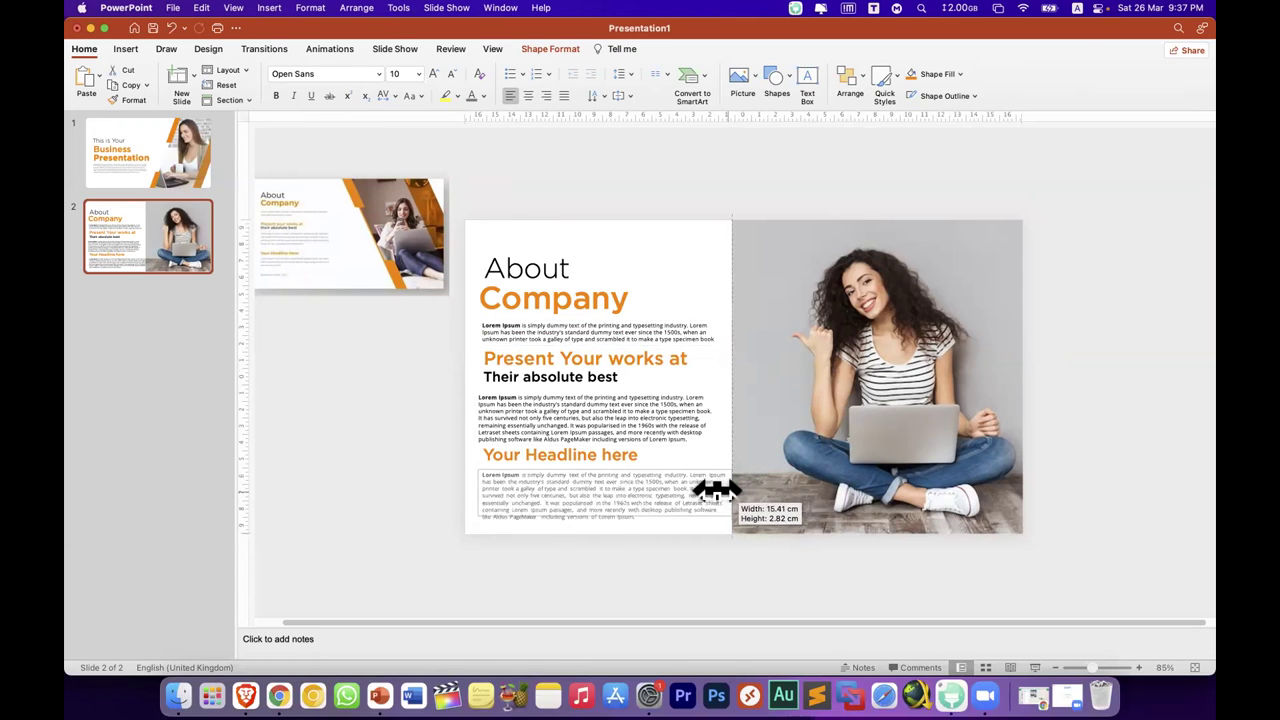
pyautogui.press('Escape')
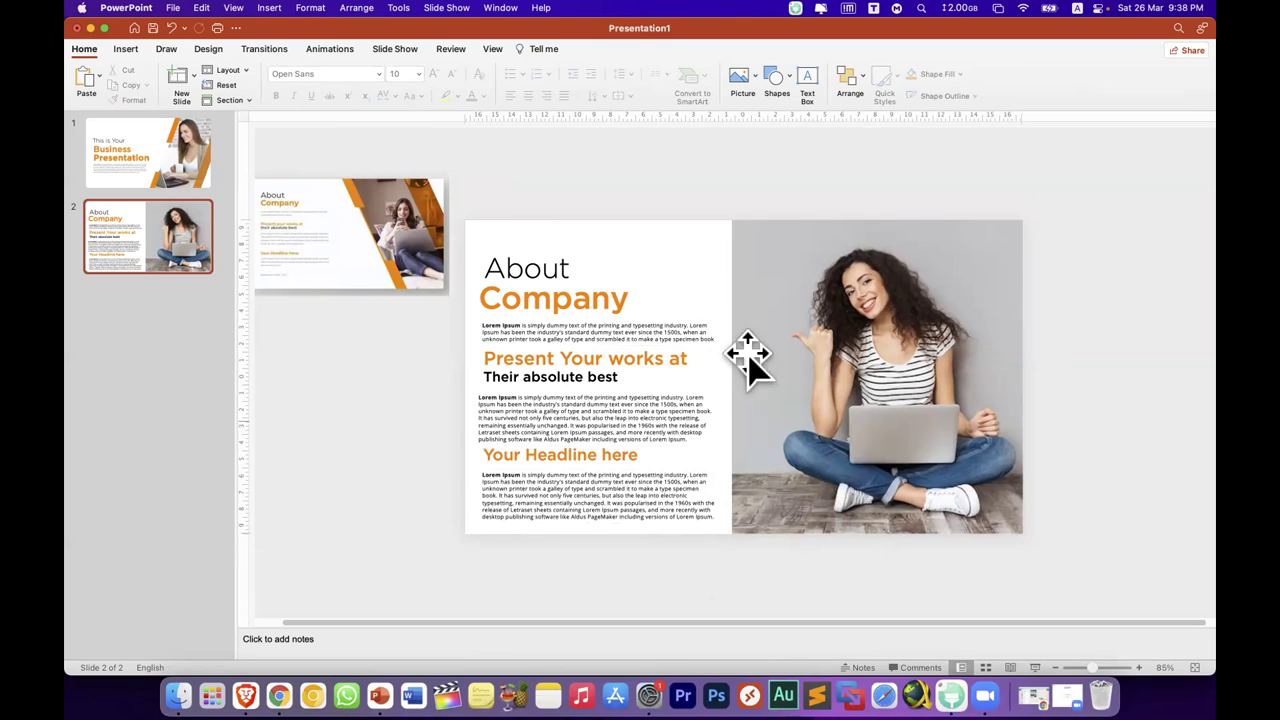
# Step: Compare with the title slide, then return to the About Company slide
pyautogui.click(153, 168)
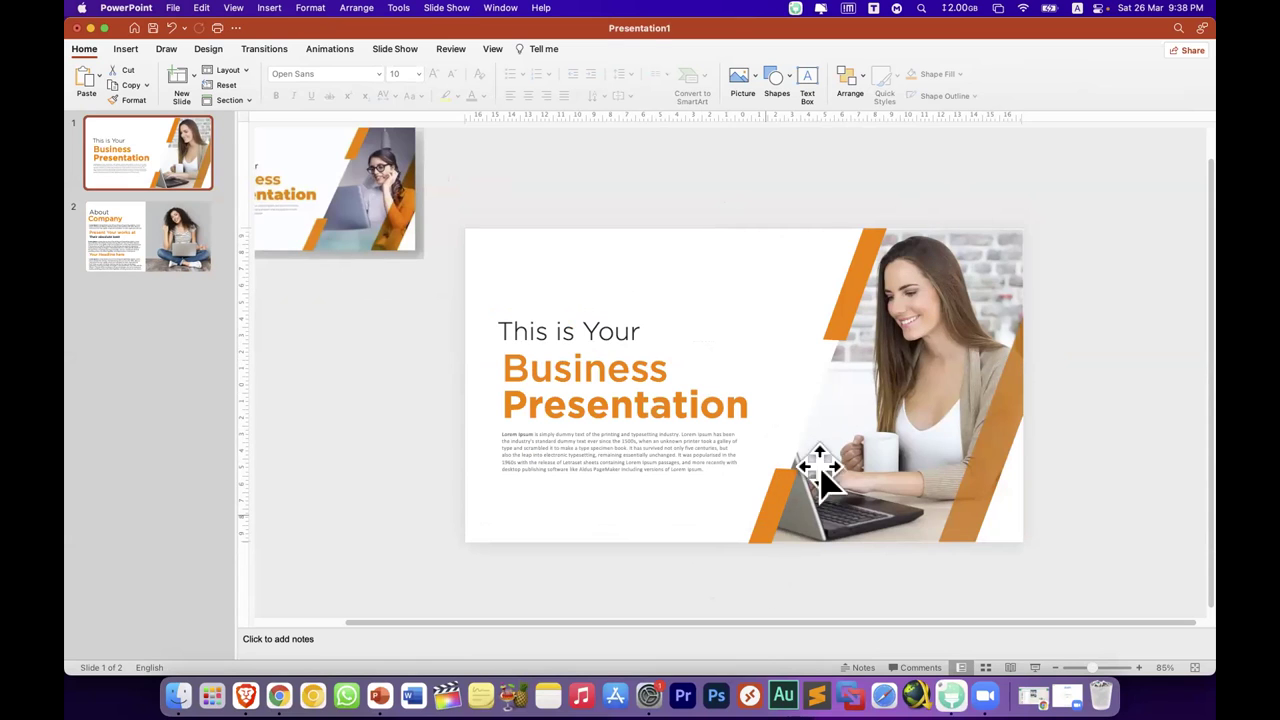
pyautogui.click(202, 236)
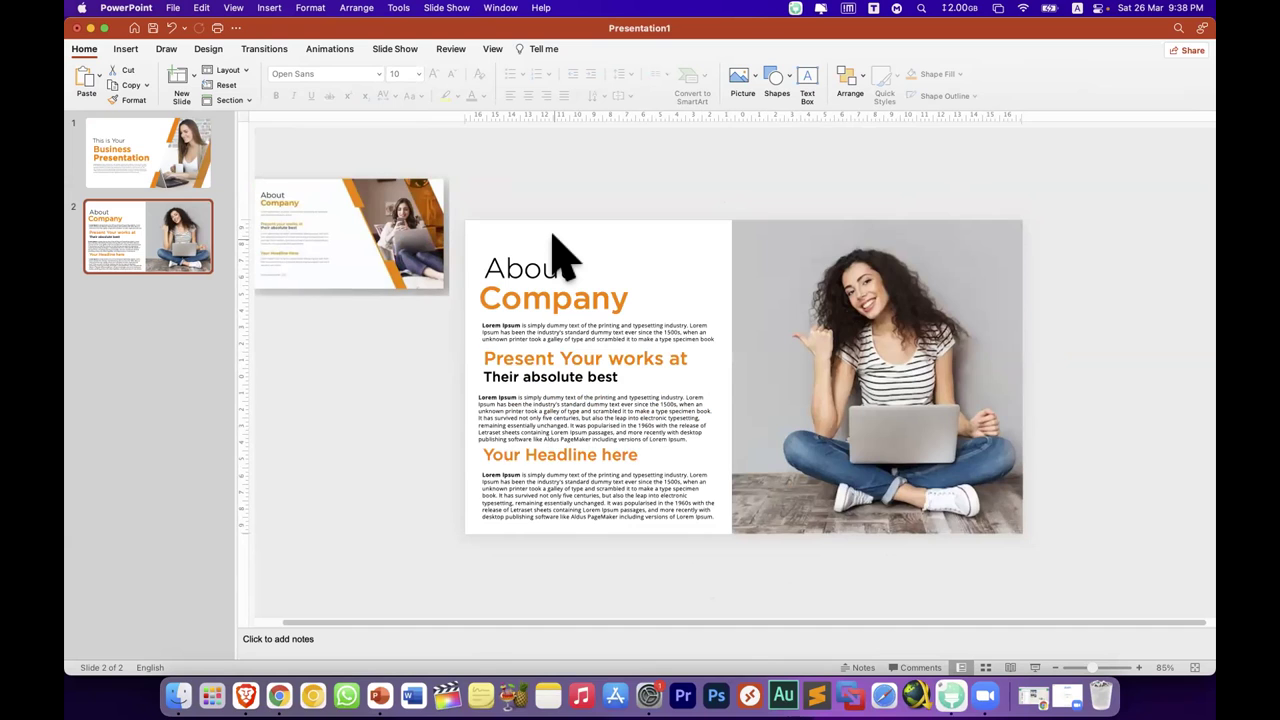
pyautogui.click(126, 49)
# Step: Draw a trapezoid stretched to 19.05 cm high, positioned over the photo's left edge
pyautogui.click(360, 85)
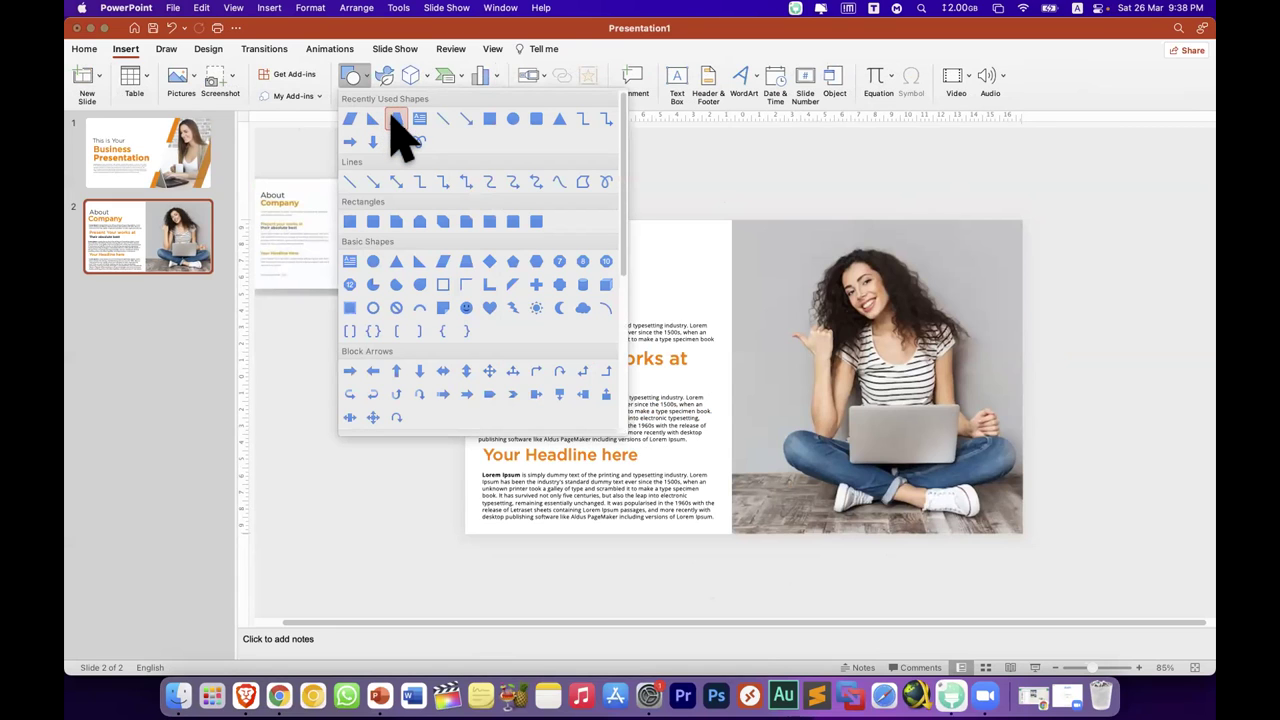
pyautogui.press('Escape')
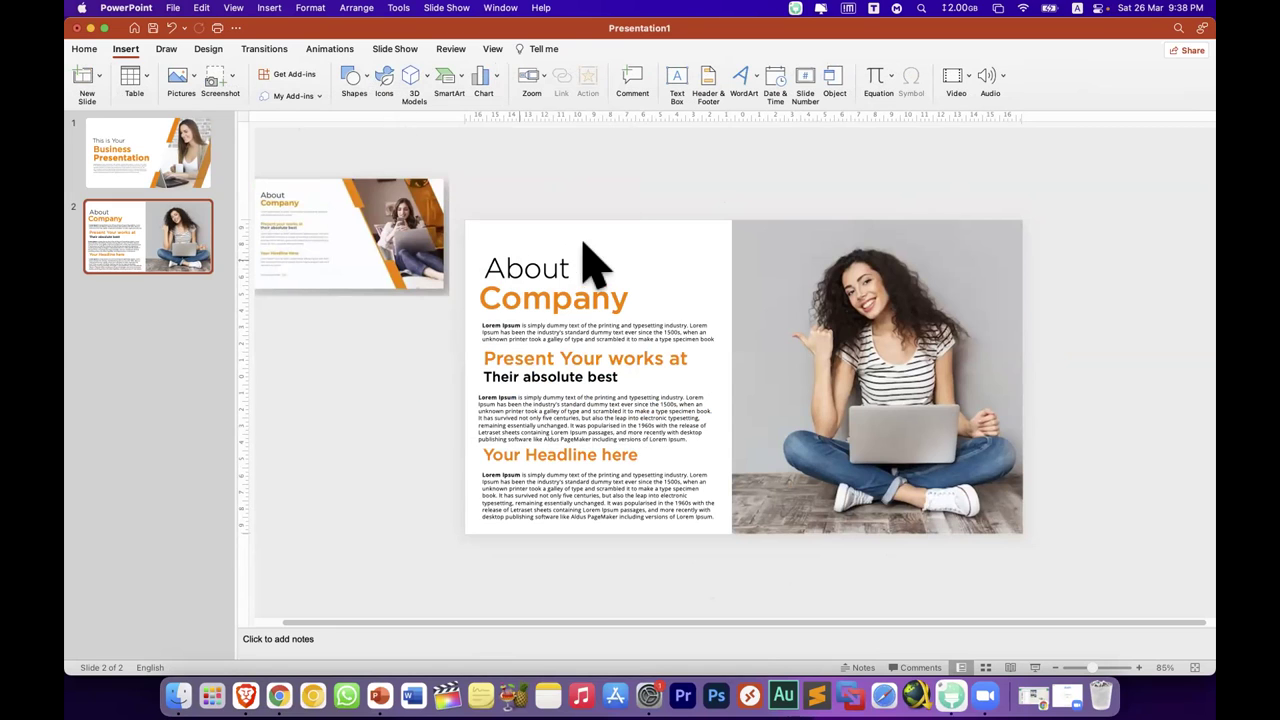
pyautogui.moveTo(620, 233); pyautogui.dragTo(848, 540)
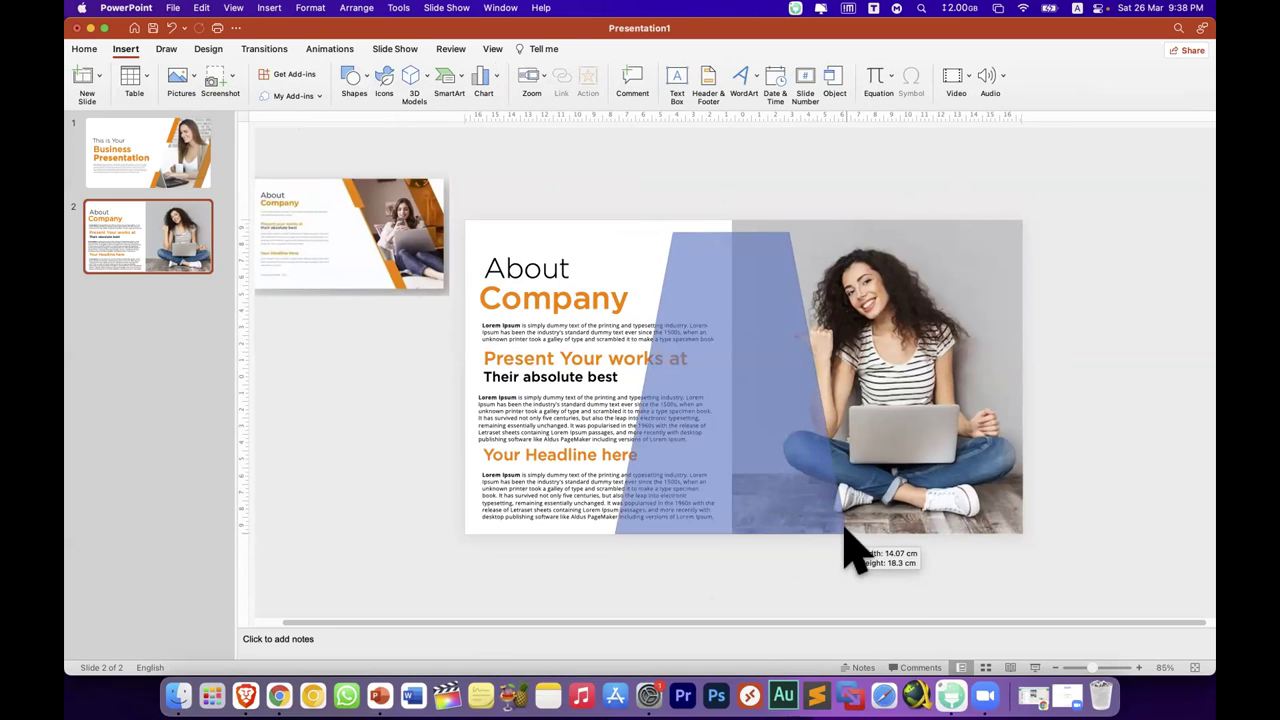
pyautogui.moveTo(729, 232); pyautogui.dragTo(729, 220)
pyautogui.moveTo(737, 331); pyautogui.dragTo(690, 331)
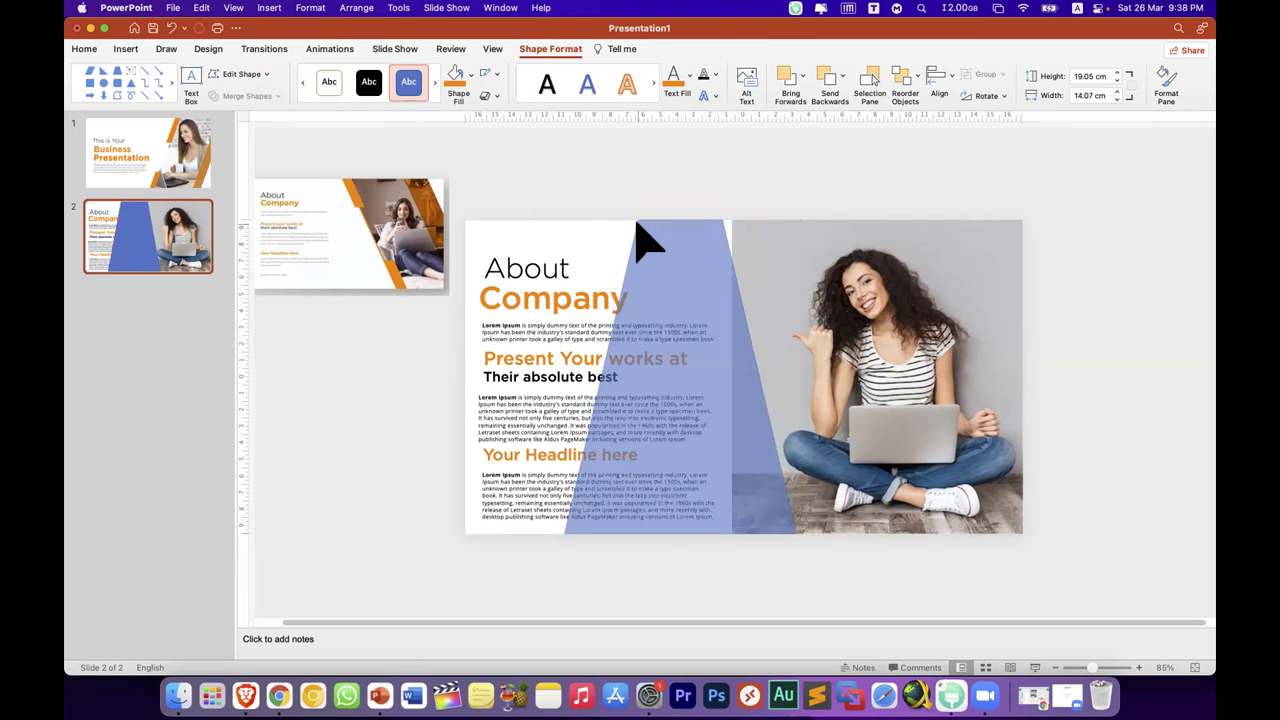
pyautogui.moveTo(677, 337); pyautogui.dragTo(707, 351)
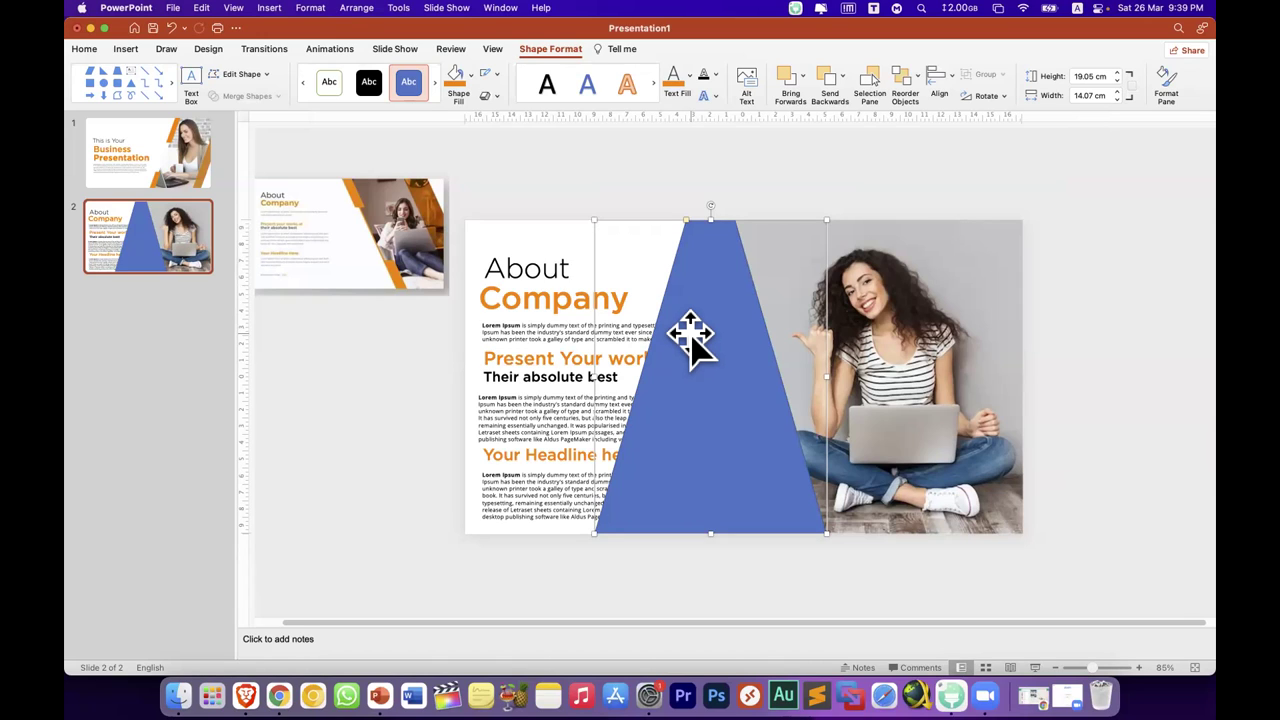
# Step: Try a Fragment merge of the photo and trapezoid, then undo it
pyautogui.keyDown('shift'); pyautogui.click(950, 360); pyautogui.keyUp('shift')
pyautogui.click(265, 96)
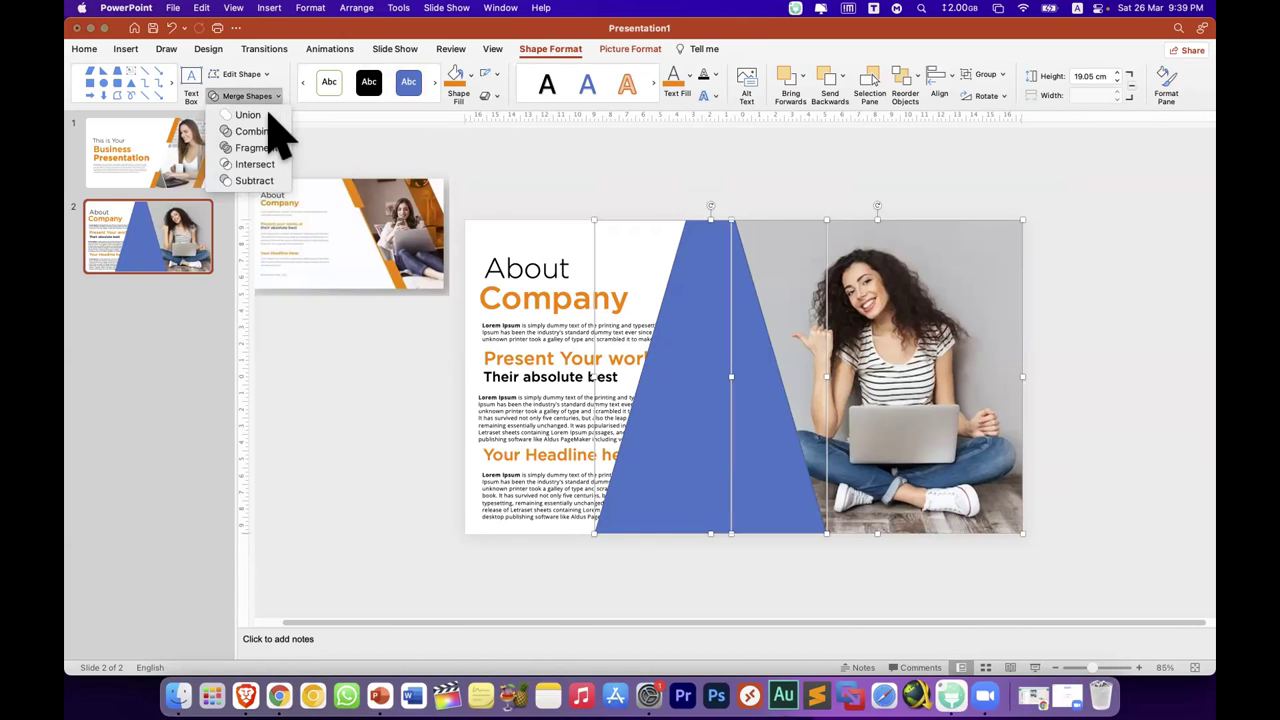
pyautogui.click(263, 150)
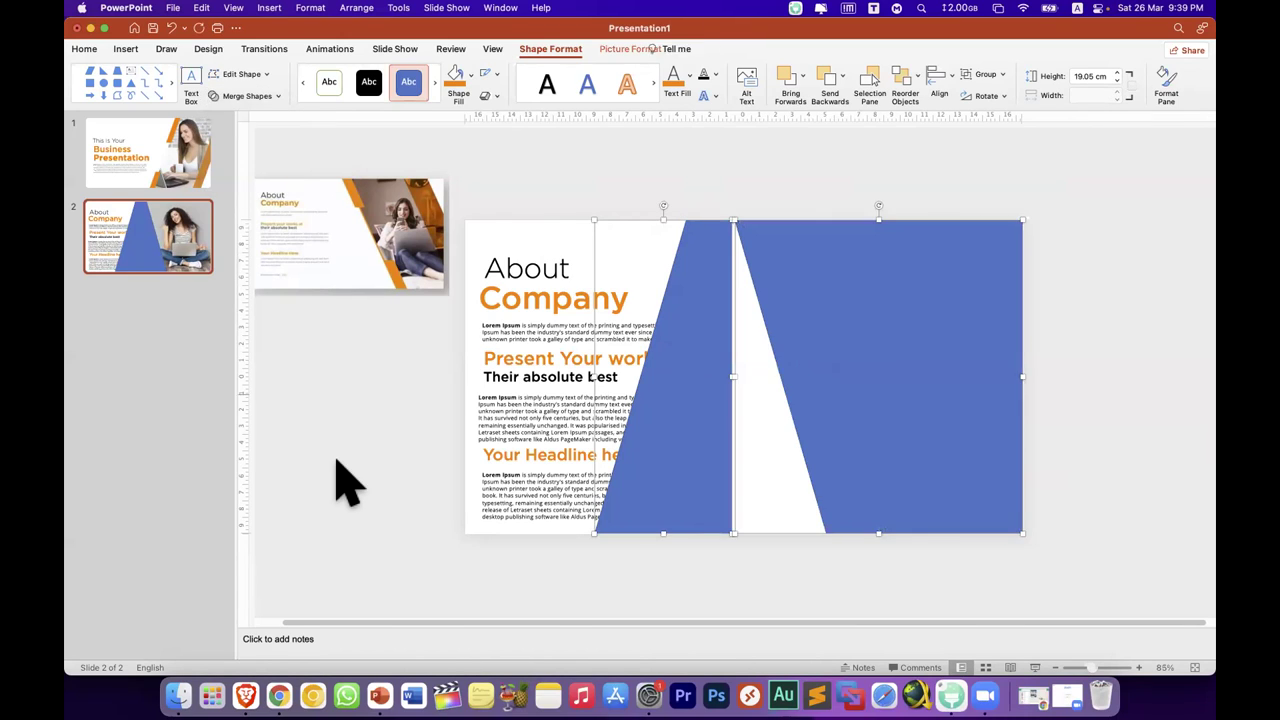
pyautogui.click(341, 470)
pyautogui.press('super+z')
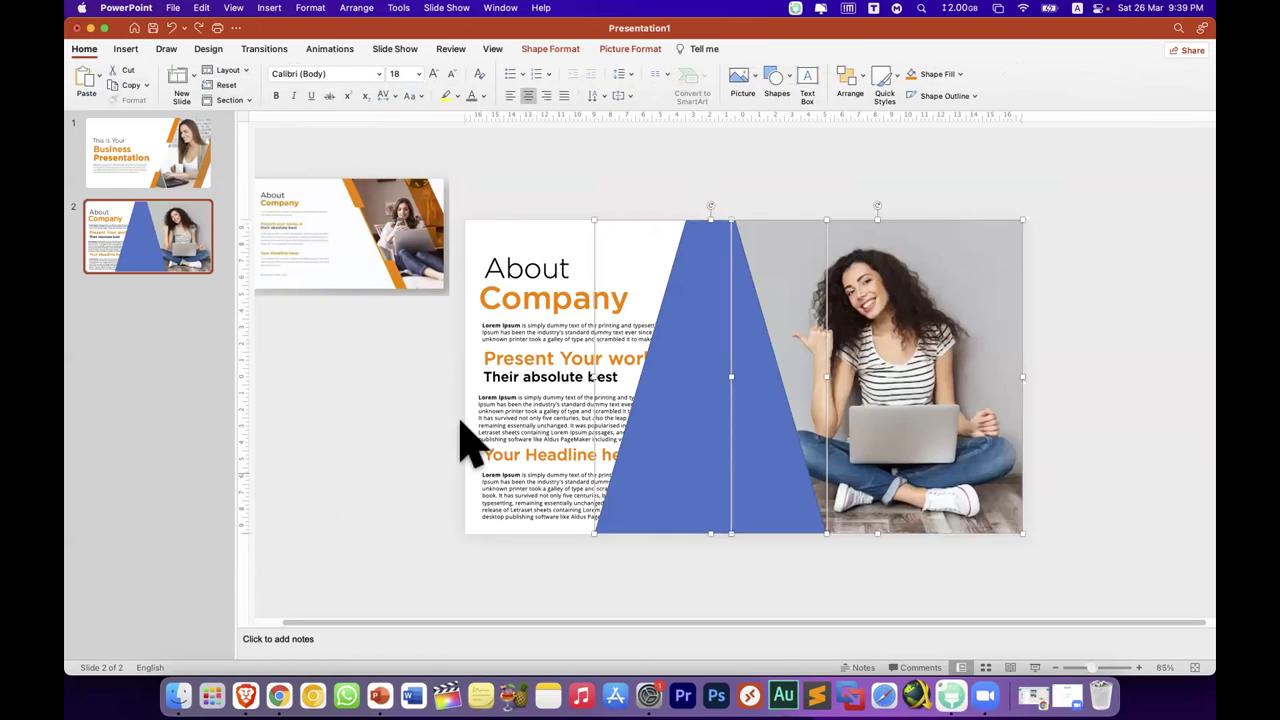
pyautogui.click(1032, 262)
# Step: Give the trapezoid a white fill and no outline
pyautogui.click(760, 372)
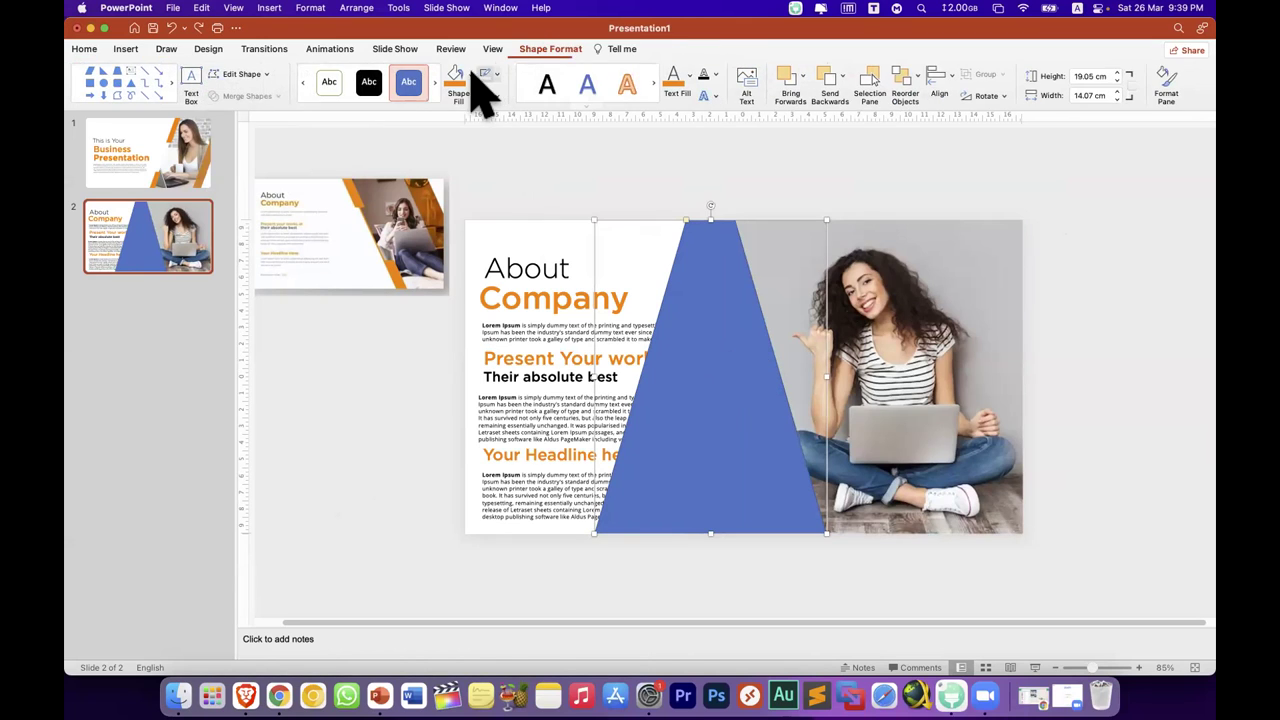
pyautogui.click(468, 82)
pyautogui.click(456, 138)
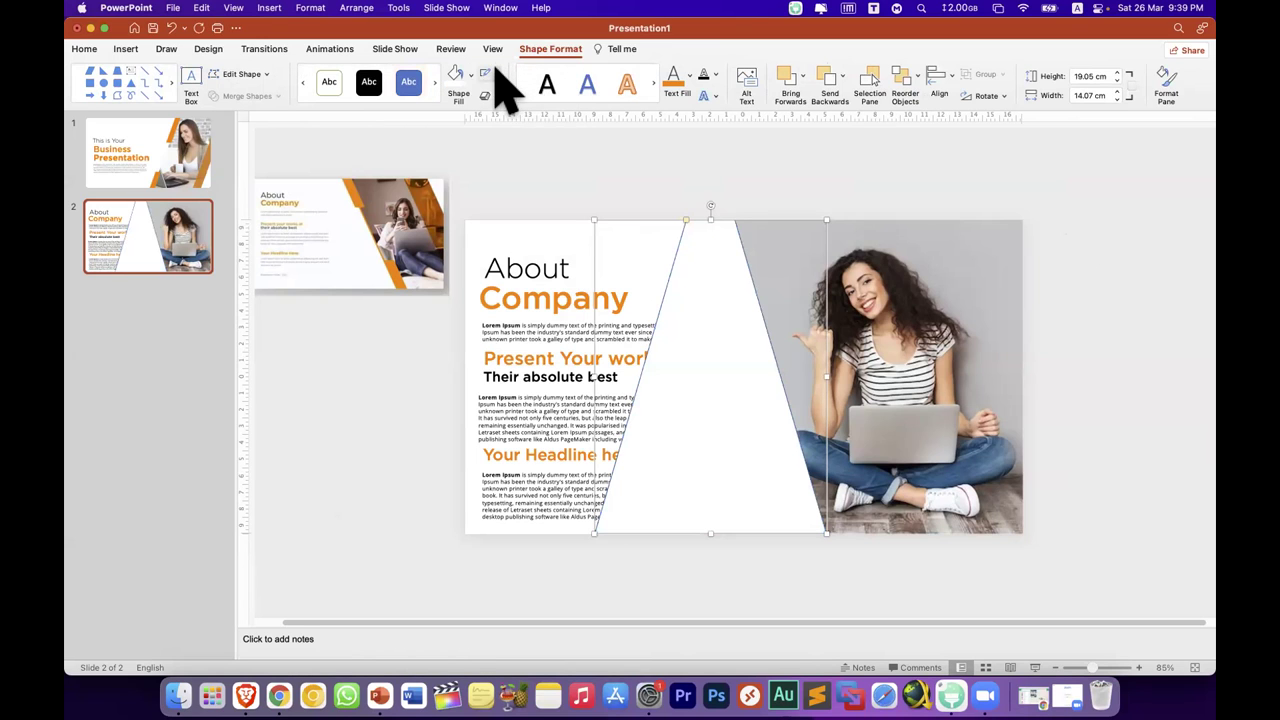
pyautogui.click(497, 96)
pyautogui.click(510, 236)
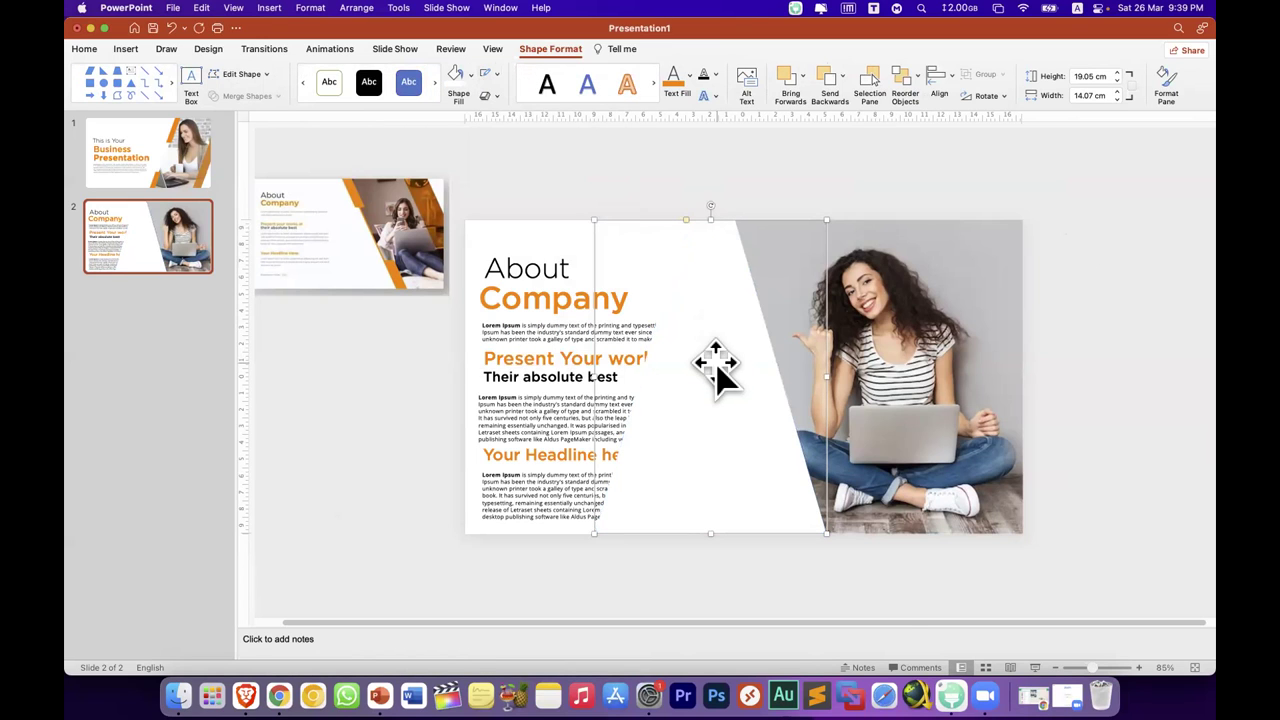
# Step: Send the trapezoid to the back, then send the photo behind it
pyautogui.rightClick(716, 362)
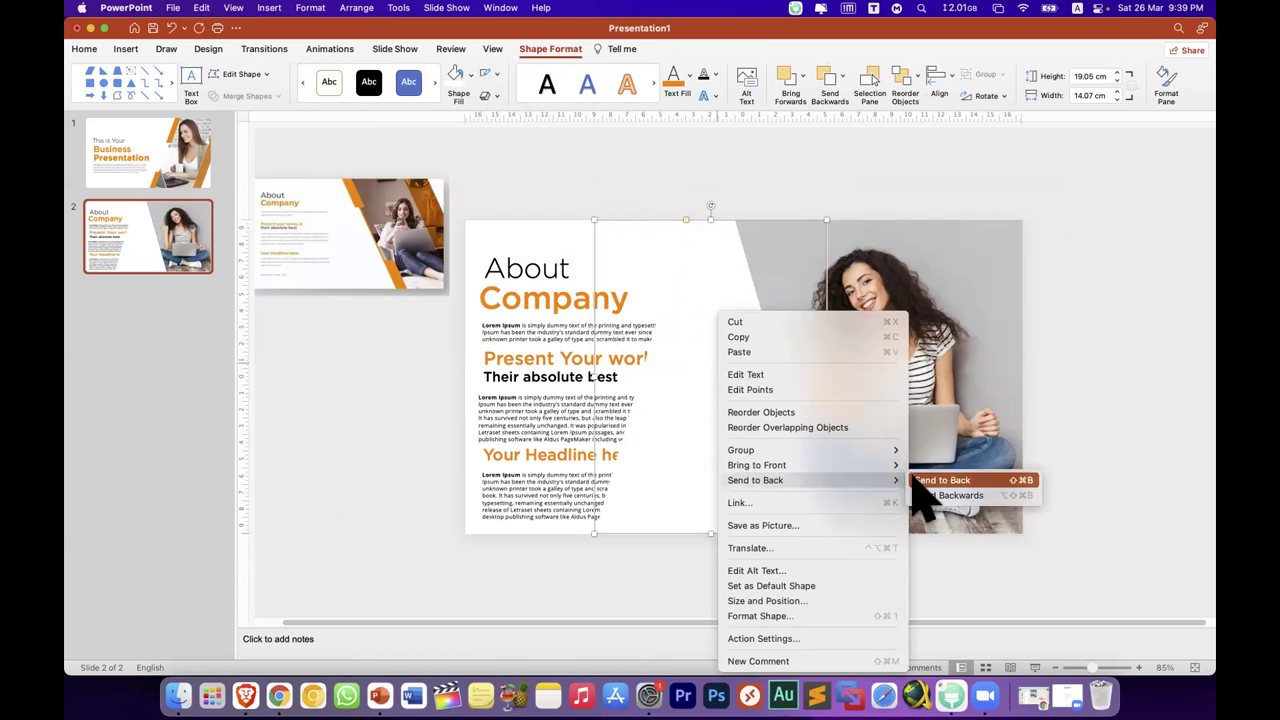
pyautogui.click(943, 480)
pyautogui.click(1060, 385)
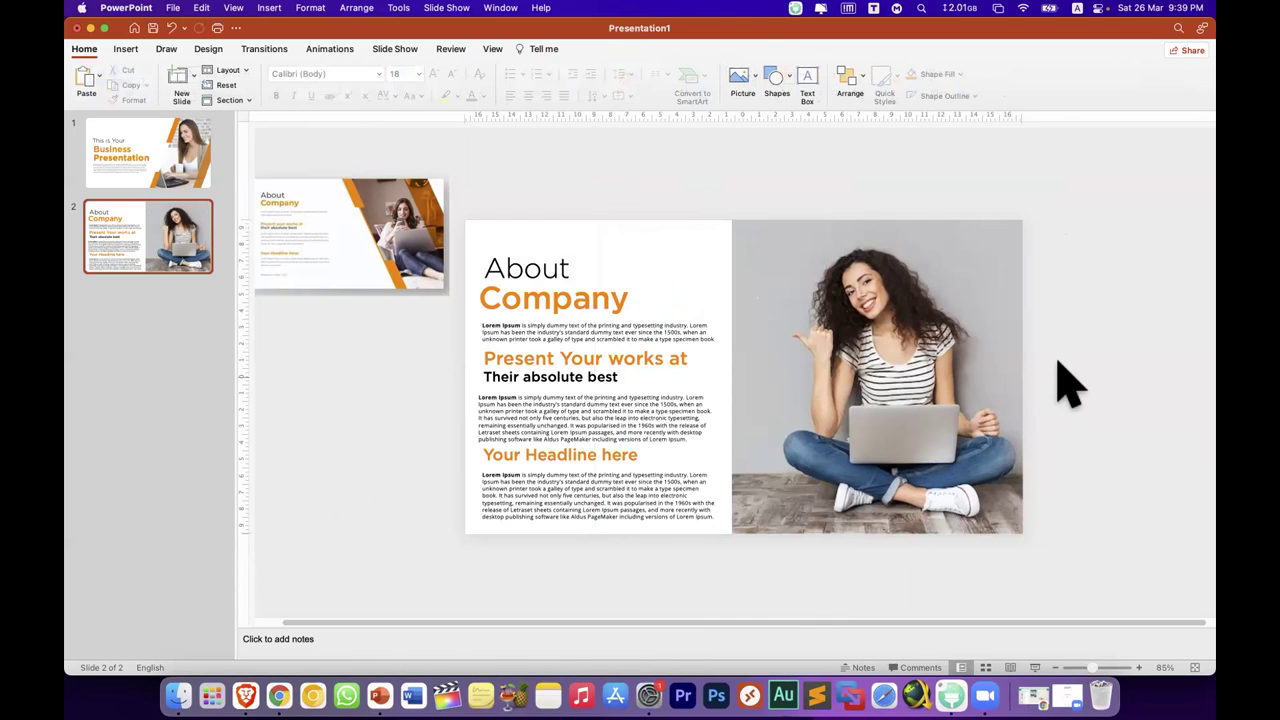
pyautogui.click(875, 345)
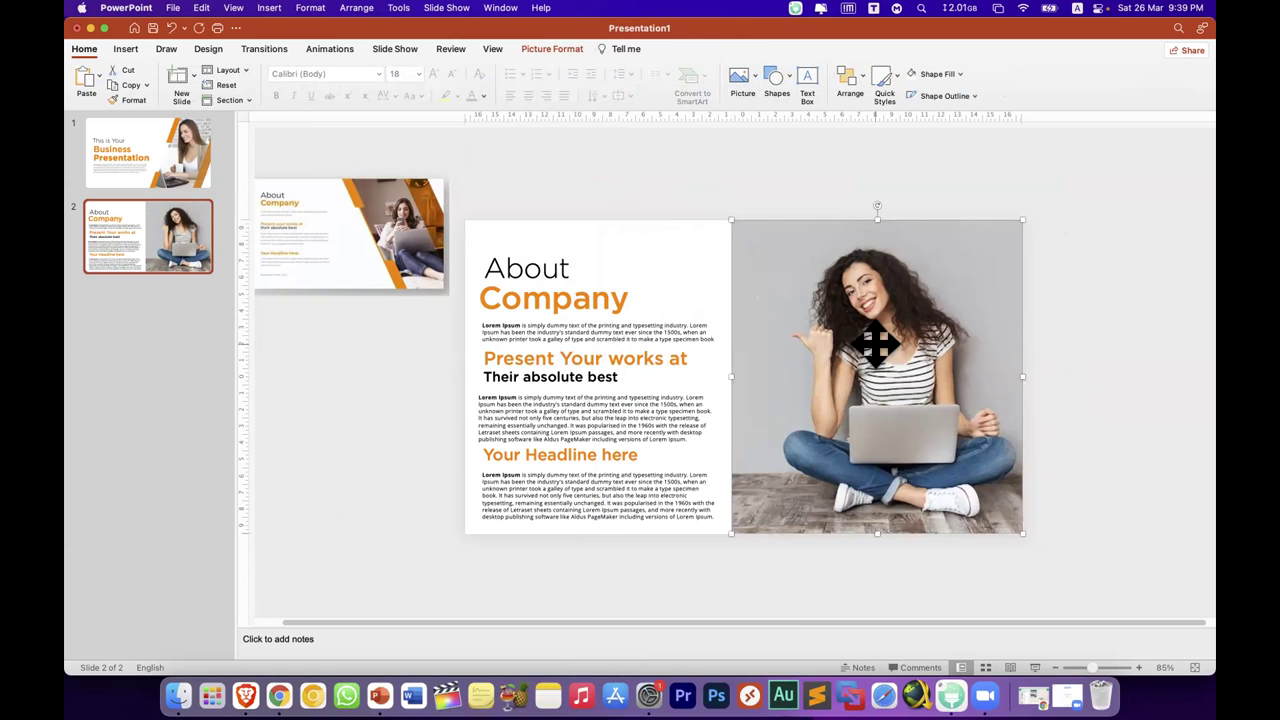
pyautogui.rightClick(879, 343)
pyautogui.click(1075, 493)
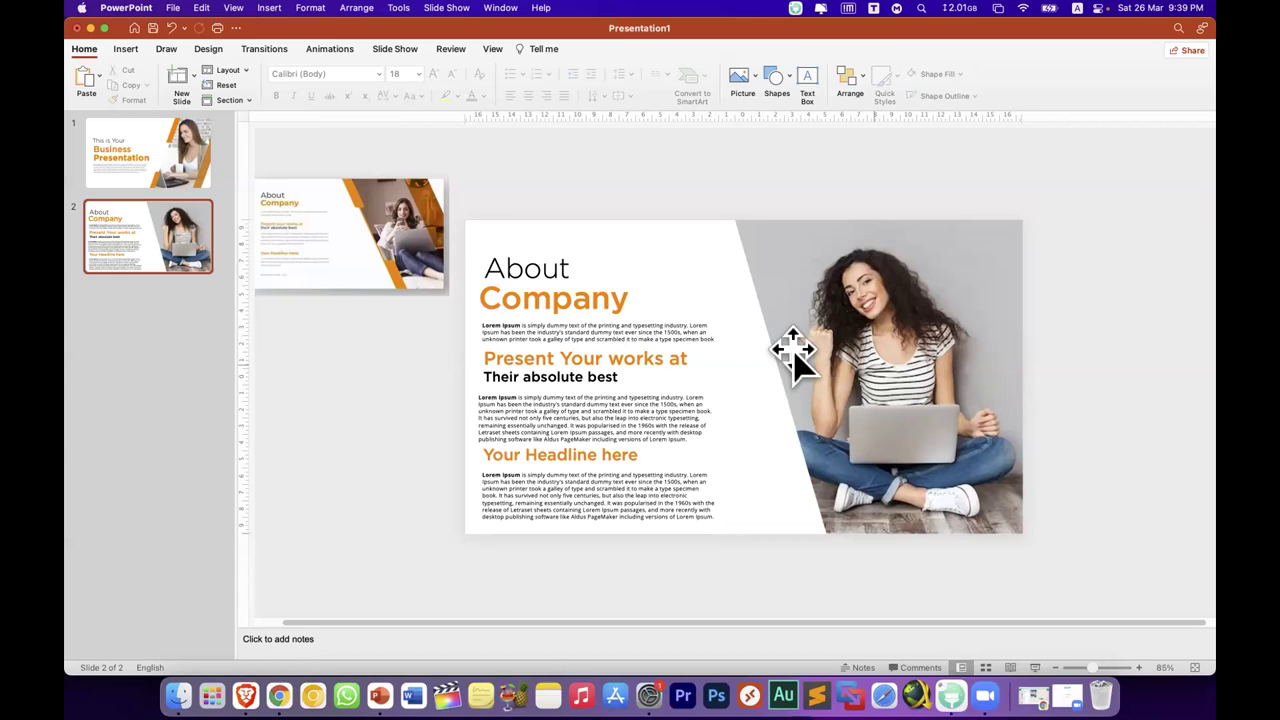
# Step: Enlarge the reference image off to the left and check the title slide's orange bar
pyautogui.click(428, 265)
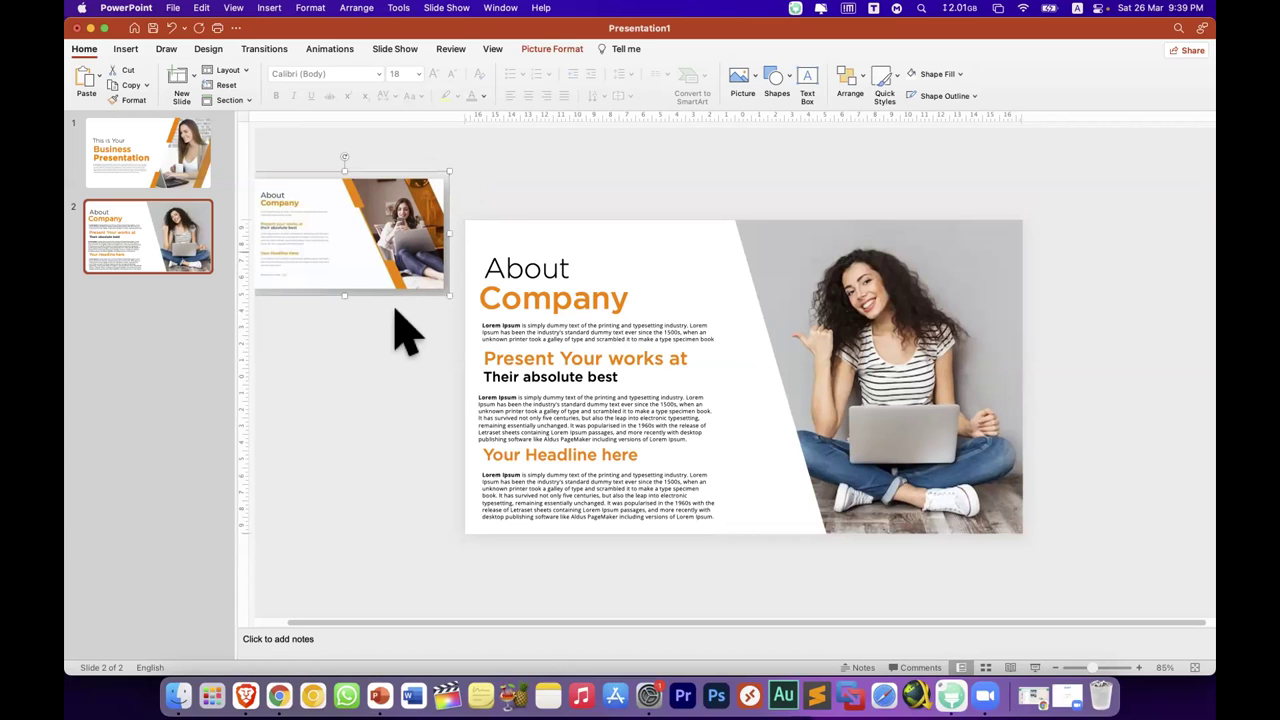
pyautogui.moveTo(447, 291); pyautogui.dragTo(729, 400)
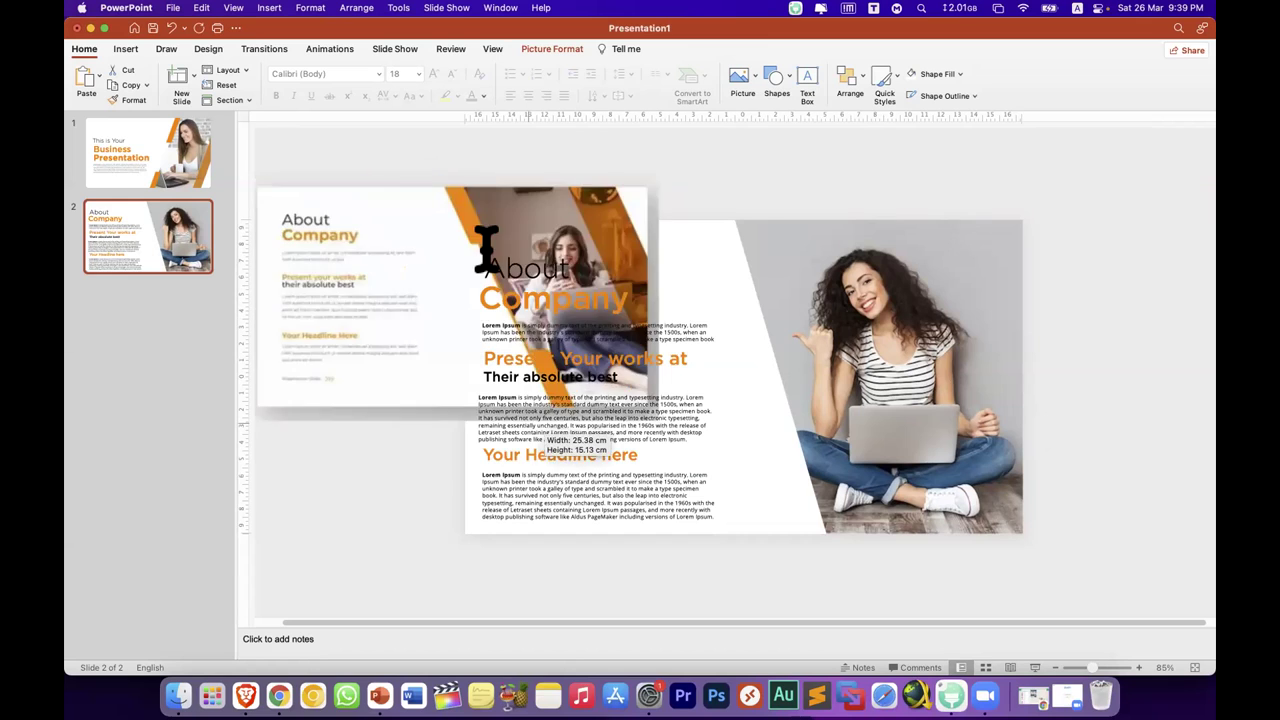
pyautogui.moveTo(371, 209); pyautogui.dragTo(322, 218)
pyautogui.click(517, 171)
pyautogui.click(208, 160)
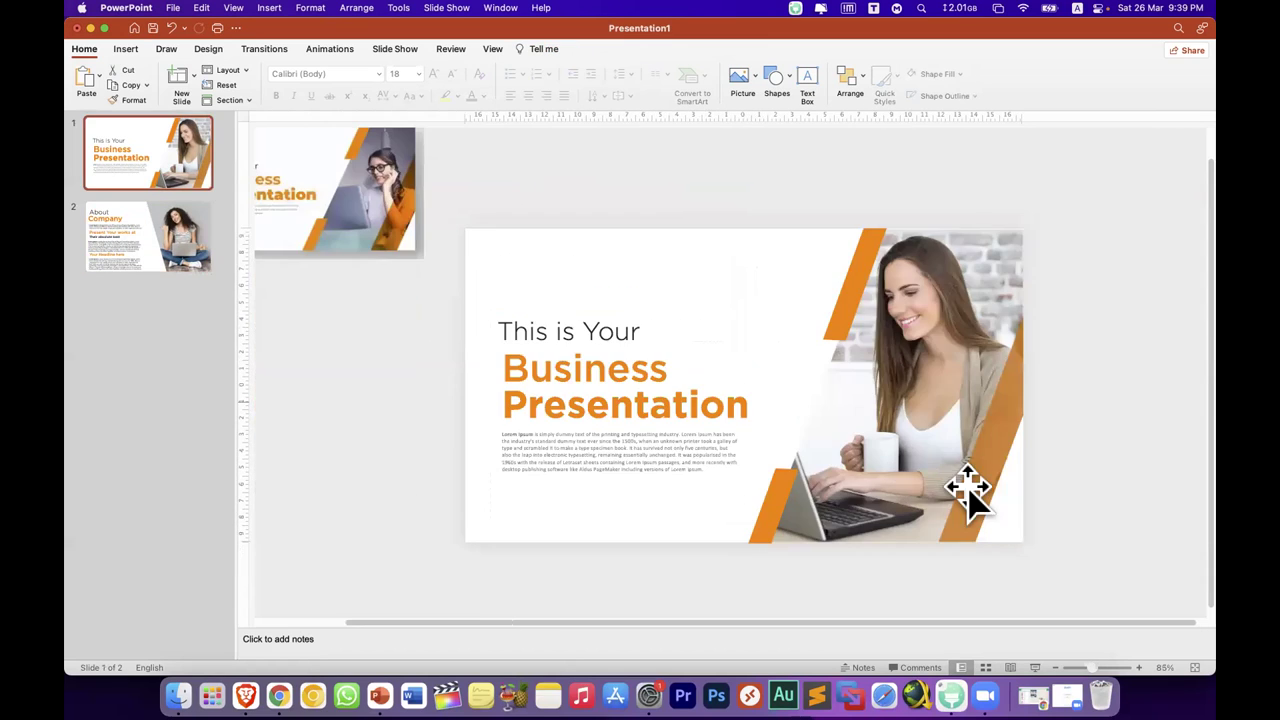
pyautogui.click(995, 518)
pyautogui.click(175, 230)
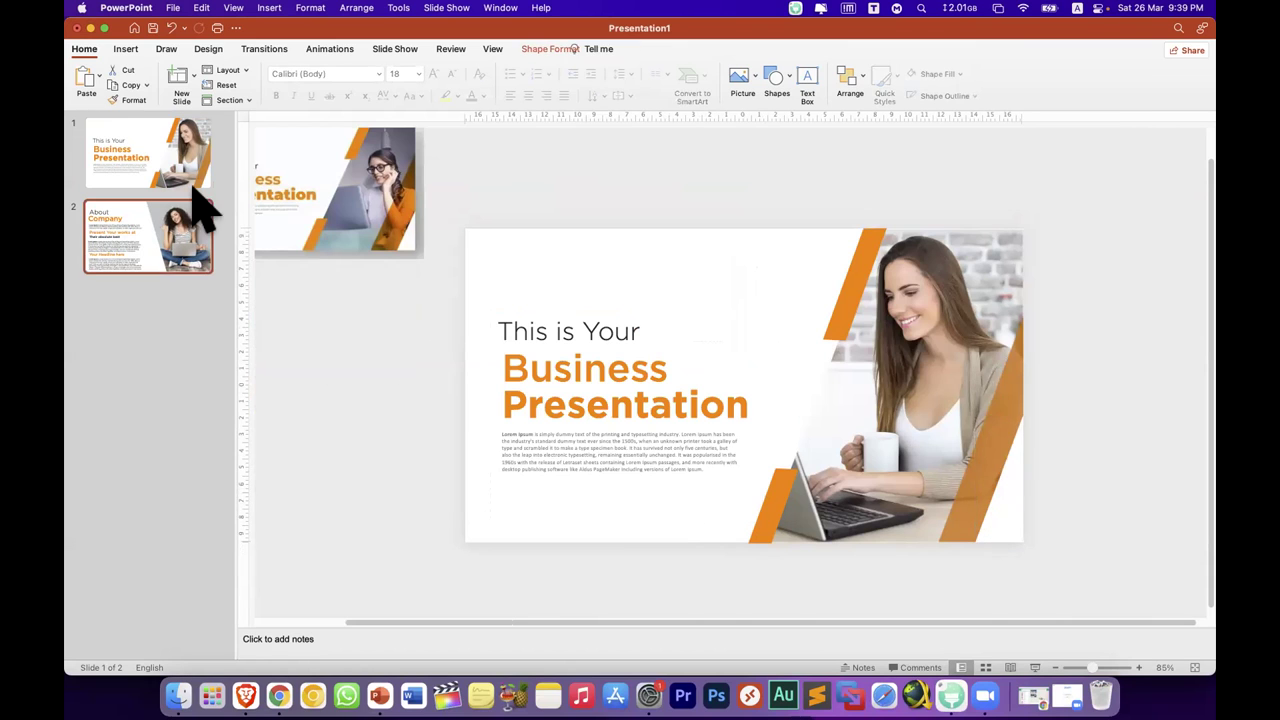
# Step: Draw a triangle at the slide's top-right, then delete it
pyautogui.click(125, 49)
pyautogui.click(355, 80)
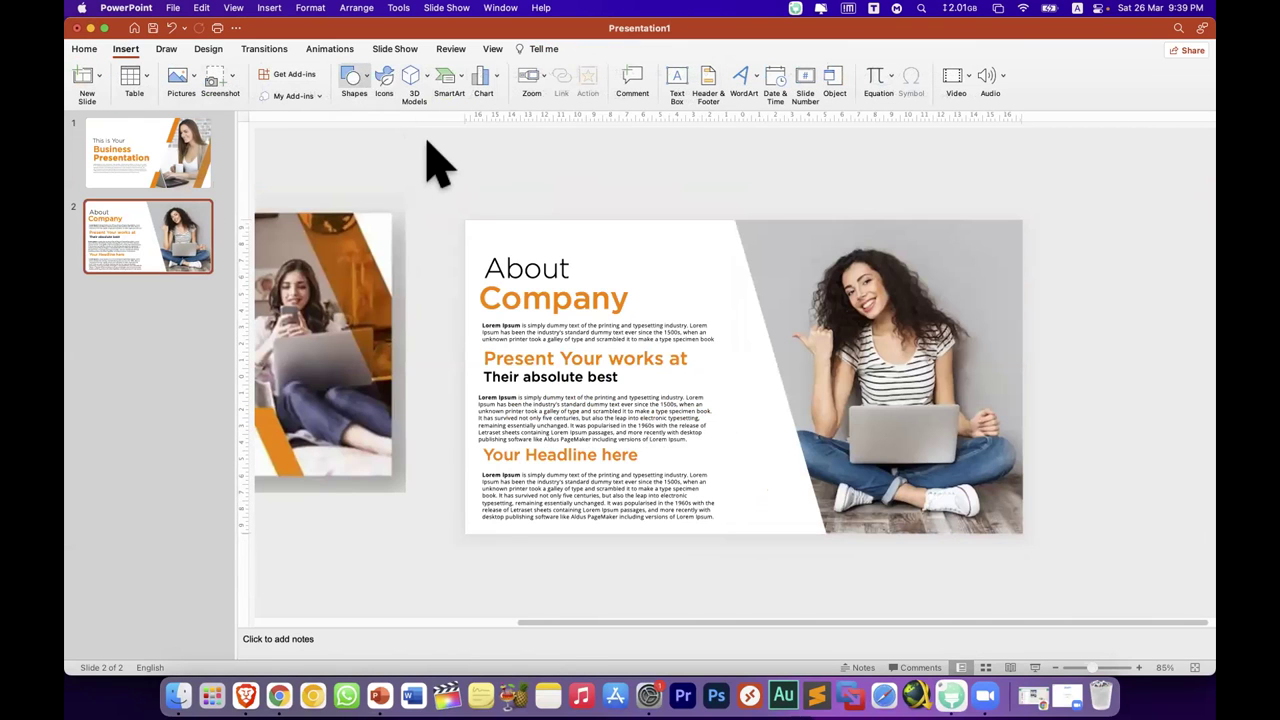
pyautogui.click(560, 118)
pyautogui.moveTo(985, 221)
pyautogui.mouseDown()
pyautogui.moveTo(1020, 338)
pyautogui.moveTo(1017, 323)
pyautogui.mouseUp()
pyautogui.press('Delete')
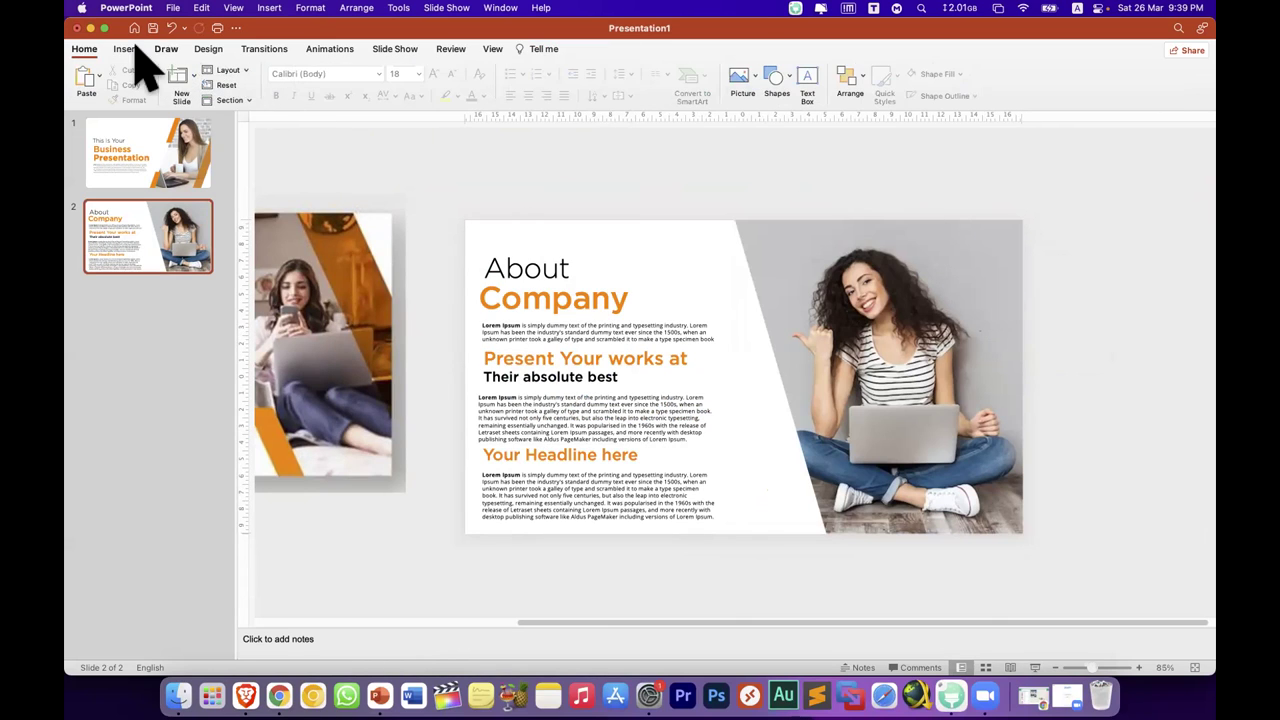
pyautogui.click(126, 48)
# Step: Draw a right triangle, flip it and fit it into the photo's top-right corner
pyautogui.click(361, 74)
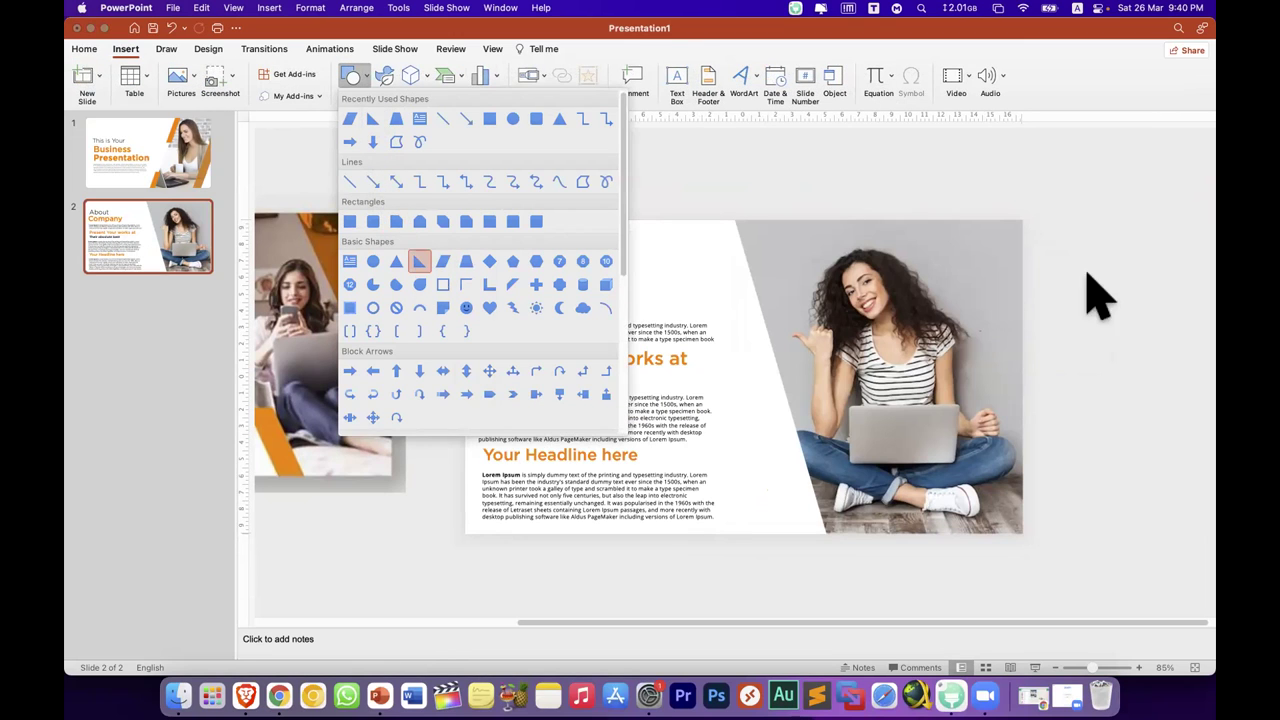
pyautogui.click(1015, 275)
pyautogui.moveTo(990, 249); pyautogui.dragTo(999, 335)
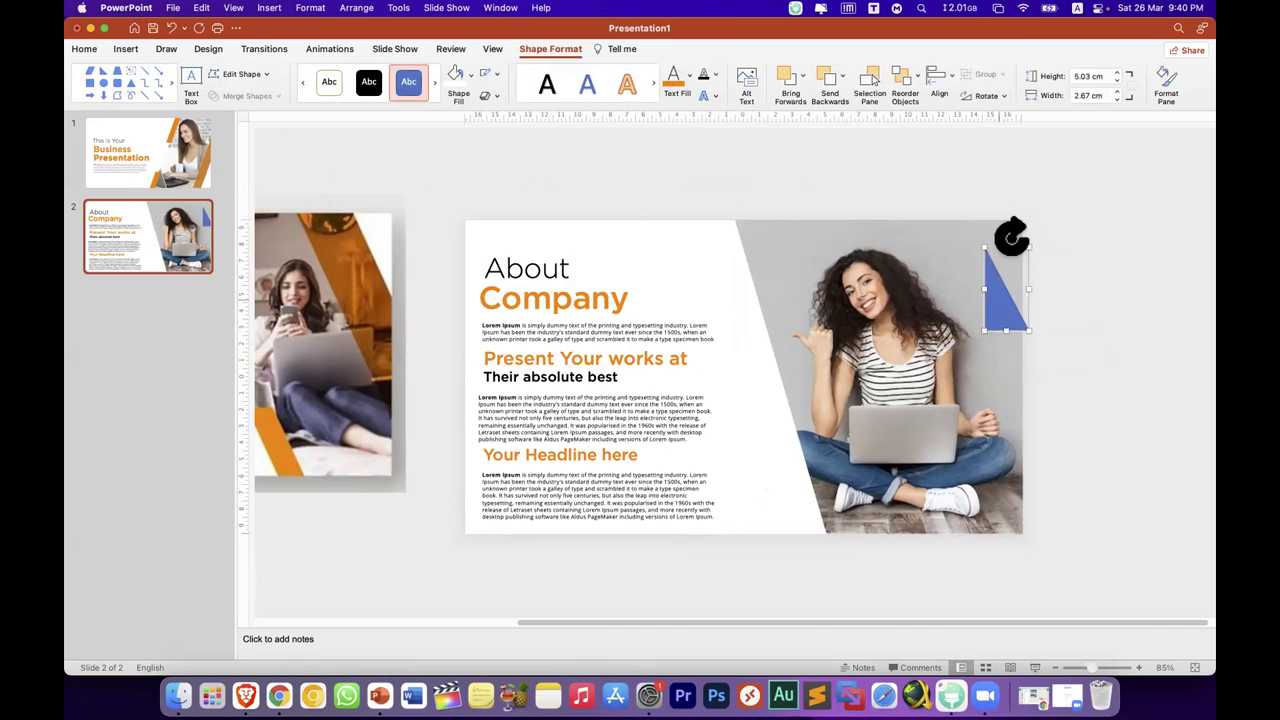
pyautogui.moveTo(1006, 233); pyautogui.dragTo(987, 360)
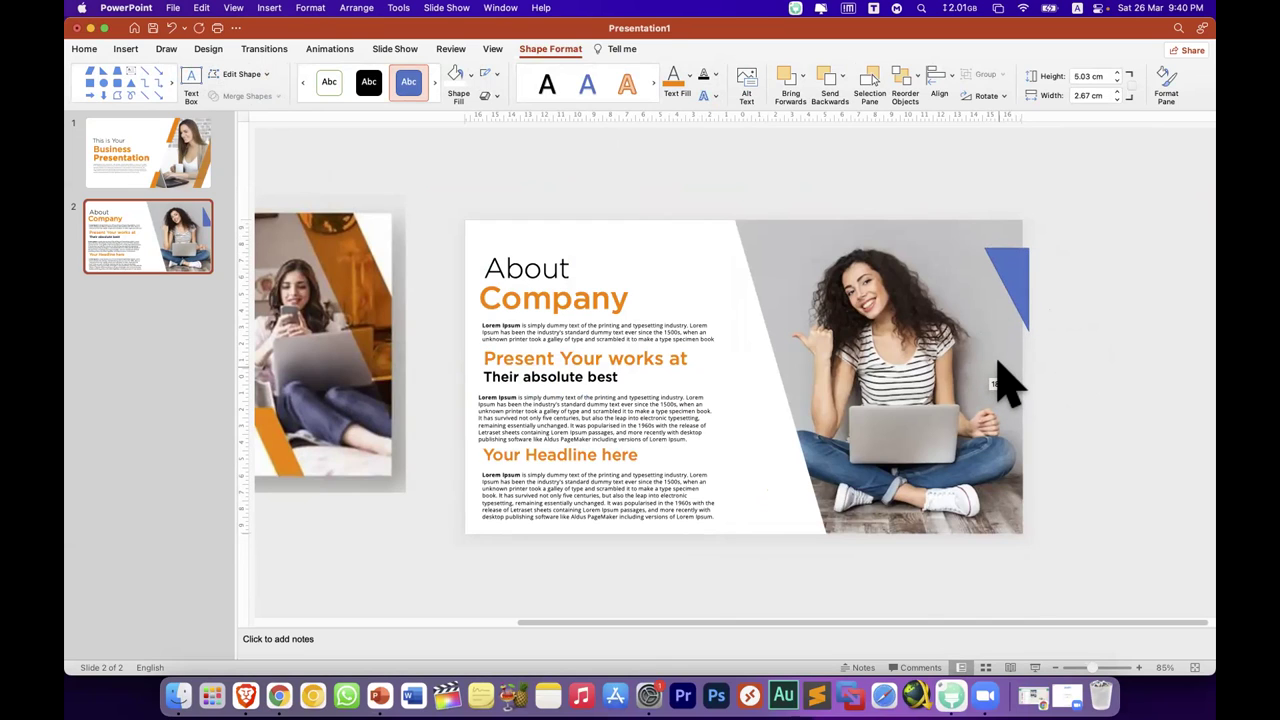
pyautogui.moveTo(1006, 268); pyautogui.dragTo(1007, 275)
pyautogui.moveTo(993, 318); pyautogui.dragTo(974, 311)
pyautogui.moveTo(1020, 386); pyautogui.dragTo(1030, 379)
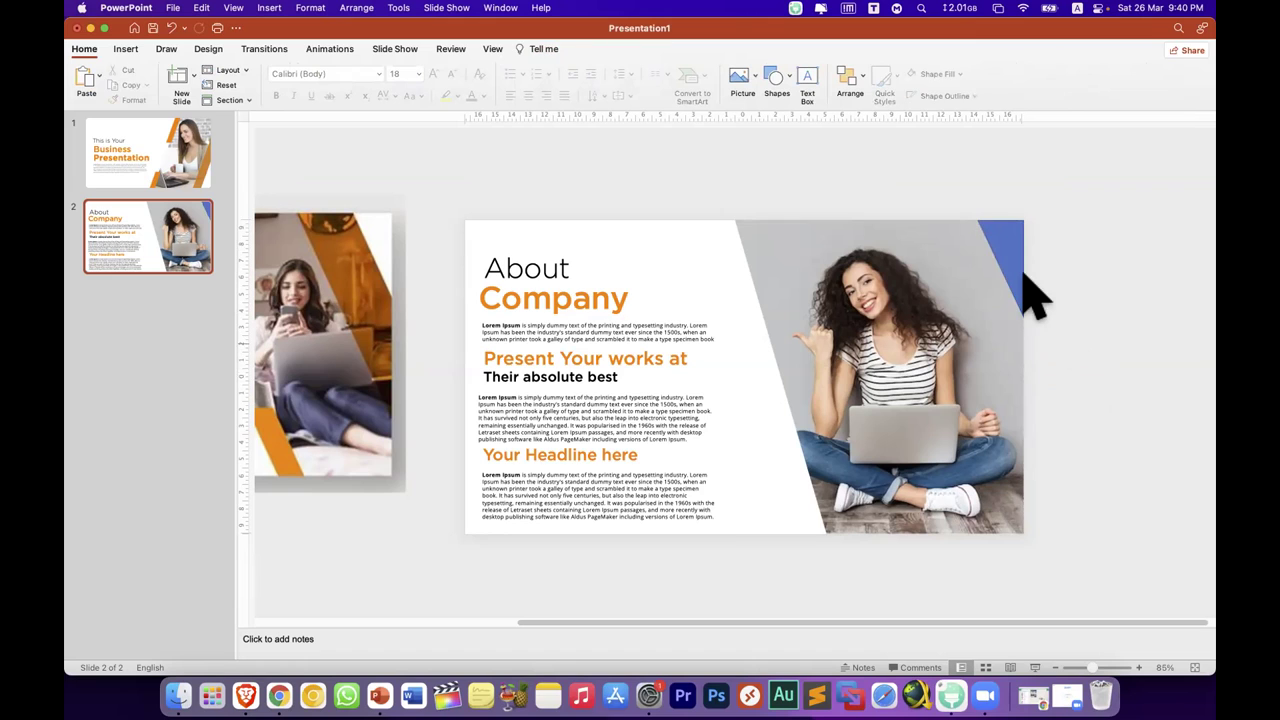
# Step: Fill the triangle white with no outline, then drag the reference picture onto the slide
pyautogui.click(992, 251)
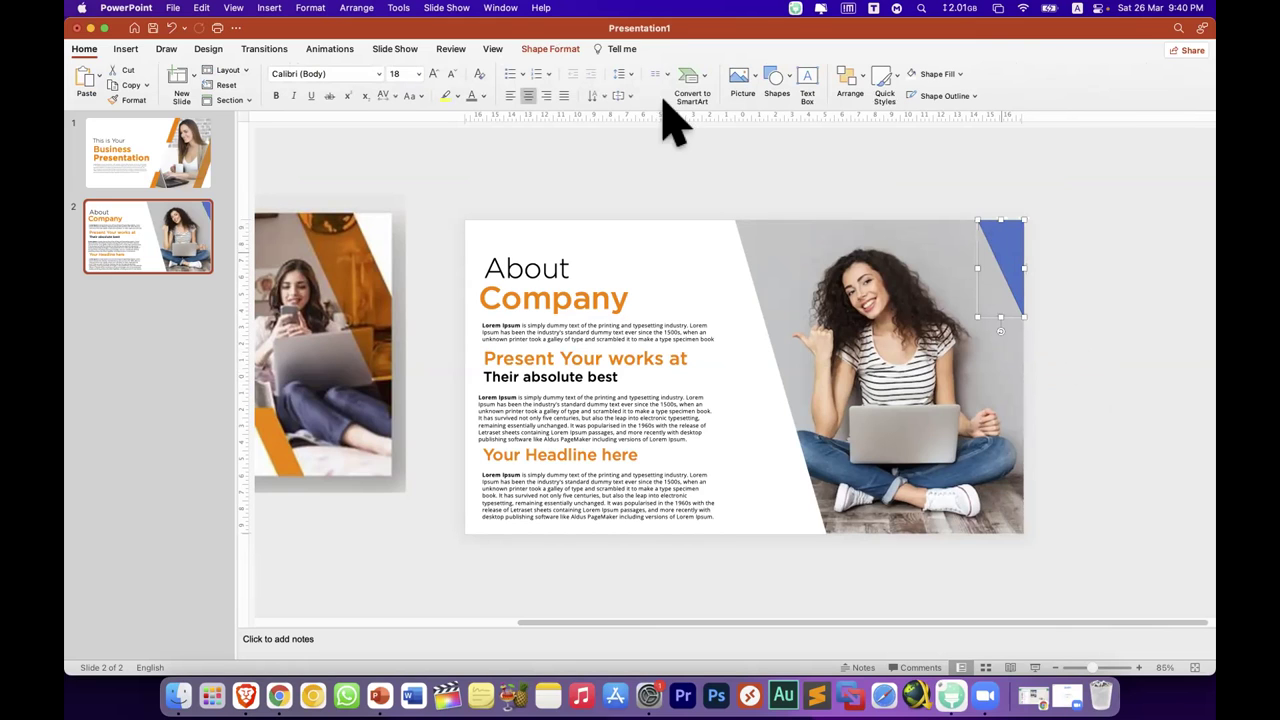
pyautogui.click(530, 50)
pyautogui.click(454, 88)
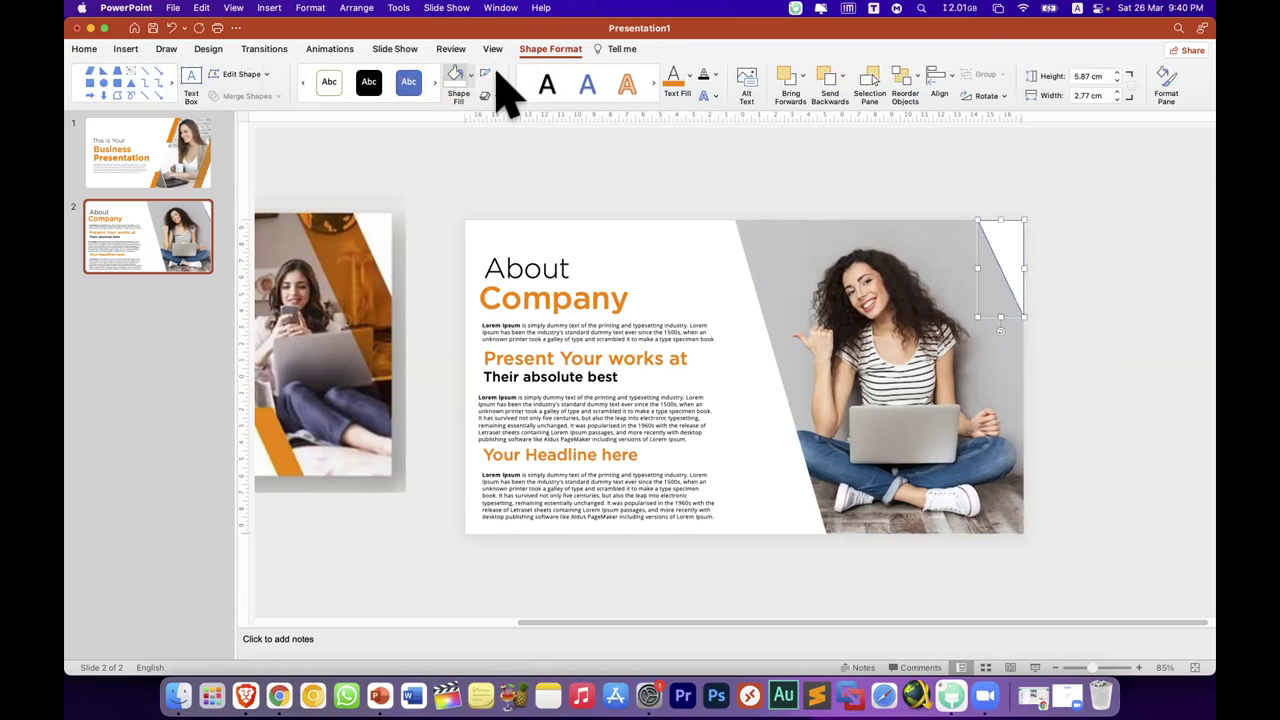
pyautogui.click(496, 76)
pyautogui.click(510, 101)
pyautogui.click(1060, 380)
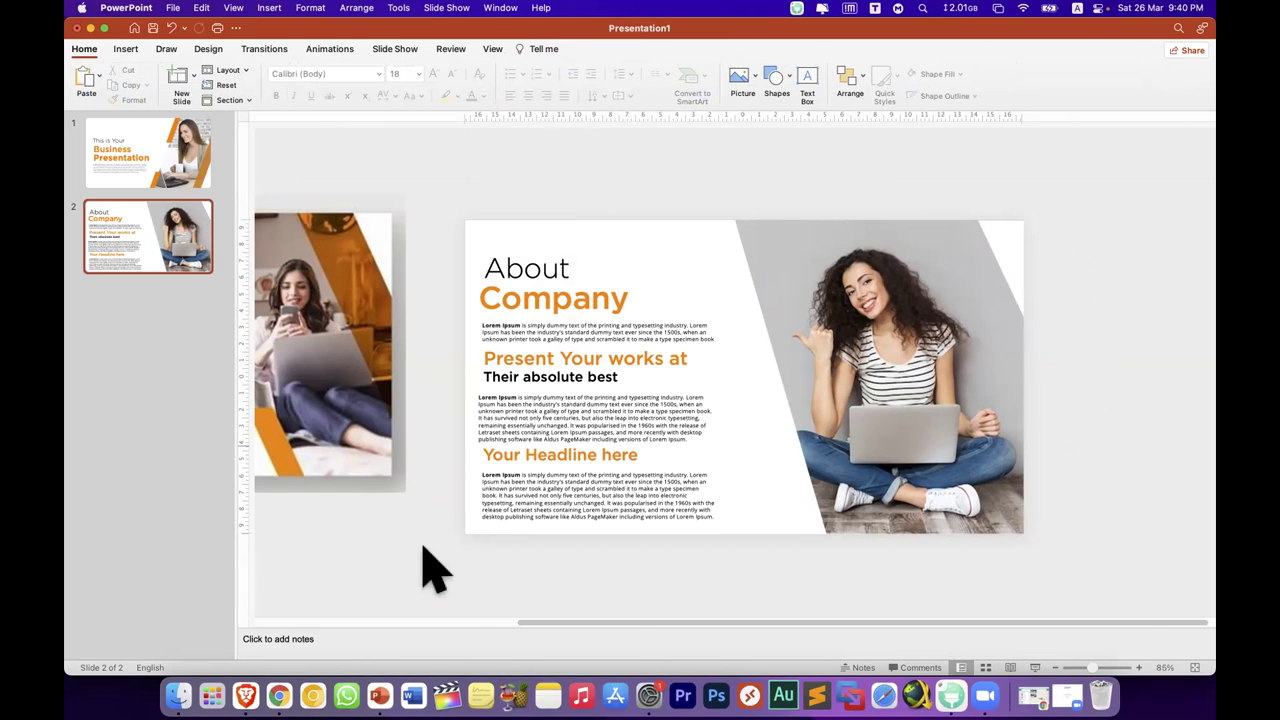
pyautogui.moveTo(364, 415); pyautogui.dragTo(514, 436)
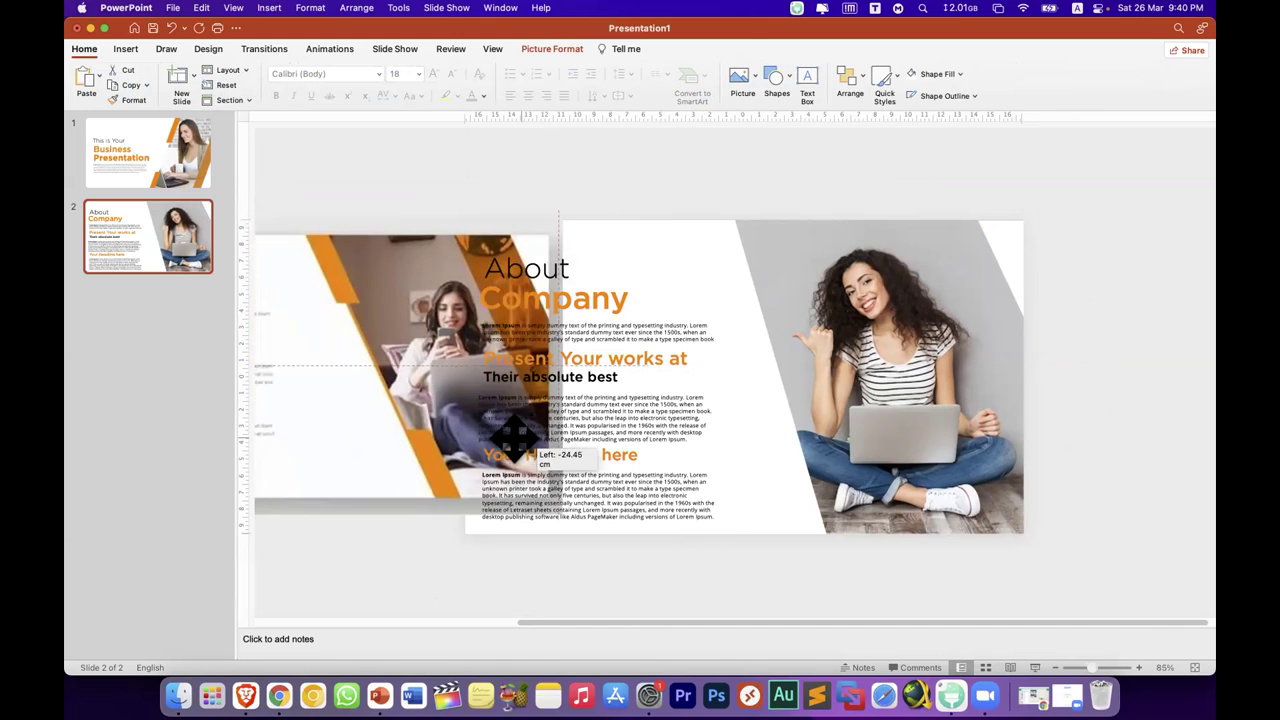
# Step: Move the reference picture to sit beside the slide on the left
pyautogui.moveTo(606, 394); pyautogui.dragTo(760, 396)
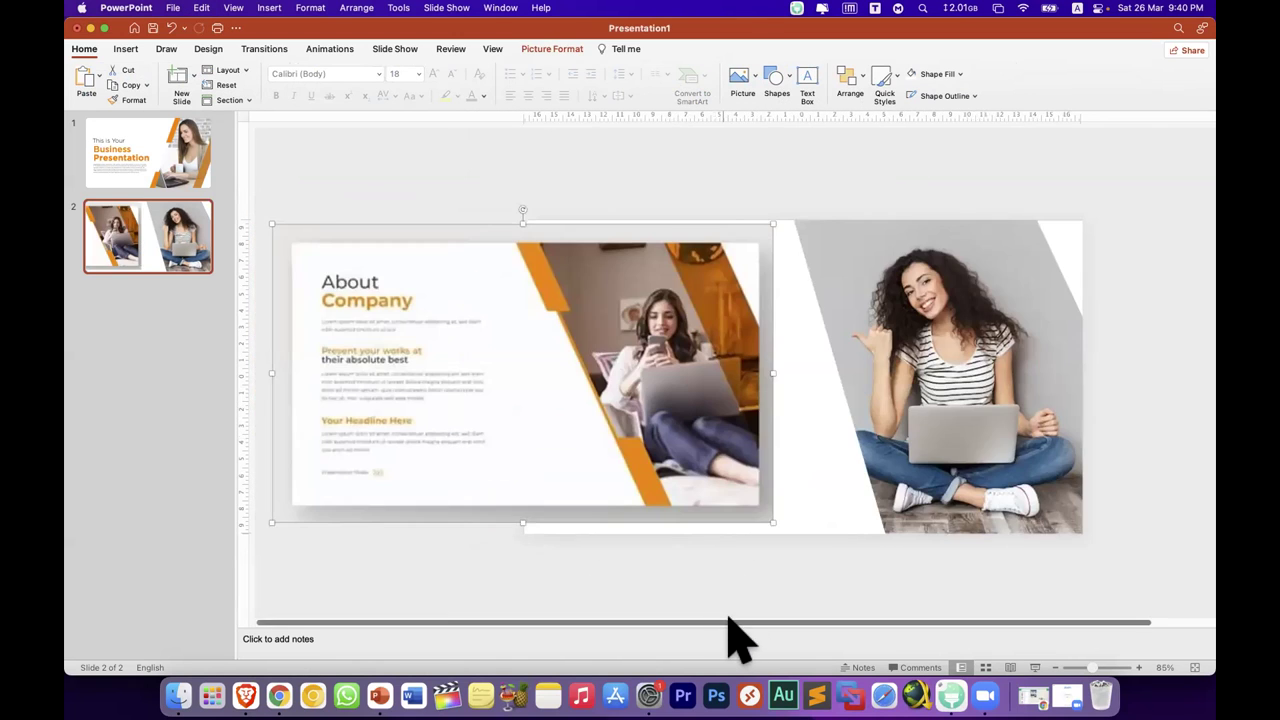
pyautogui.moveTo(723, 622); pyautogui.dragTo(828, 622)
pyautogui.moveTo(629, 371); pyautogui.dragTo(592, 368)
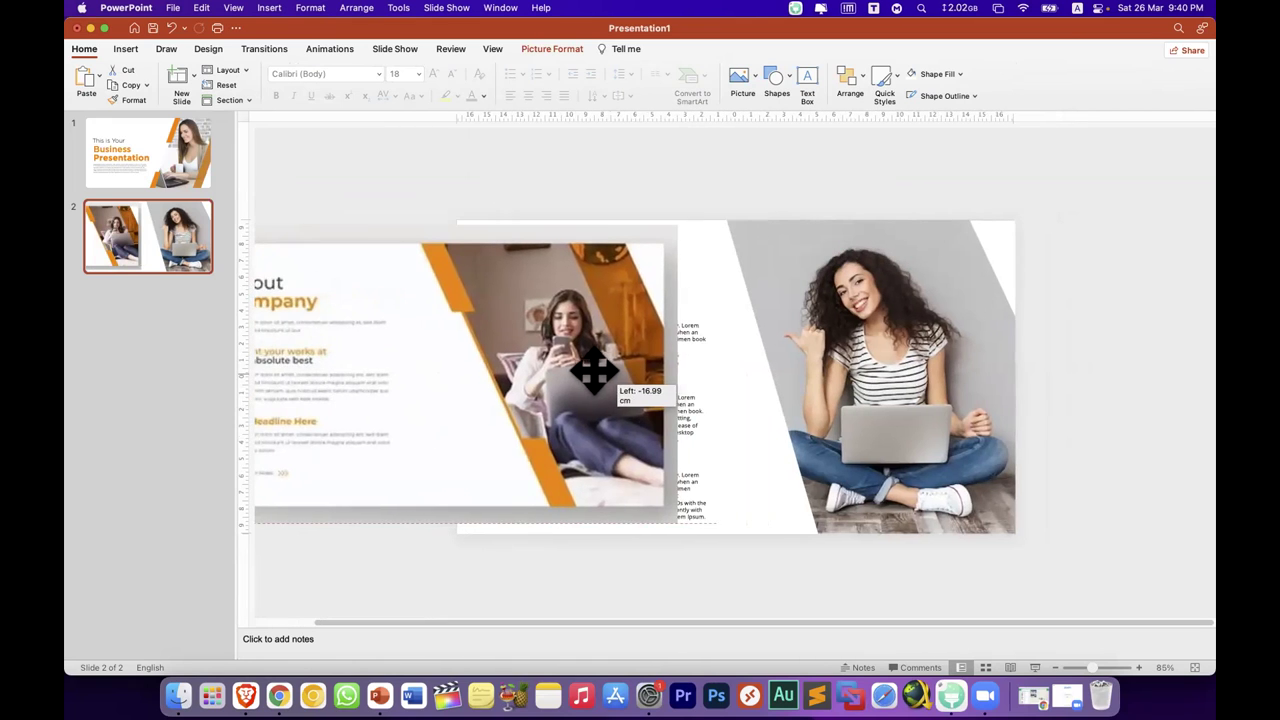
pyautogui.click(722, 185)
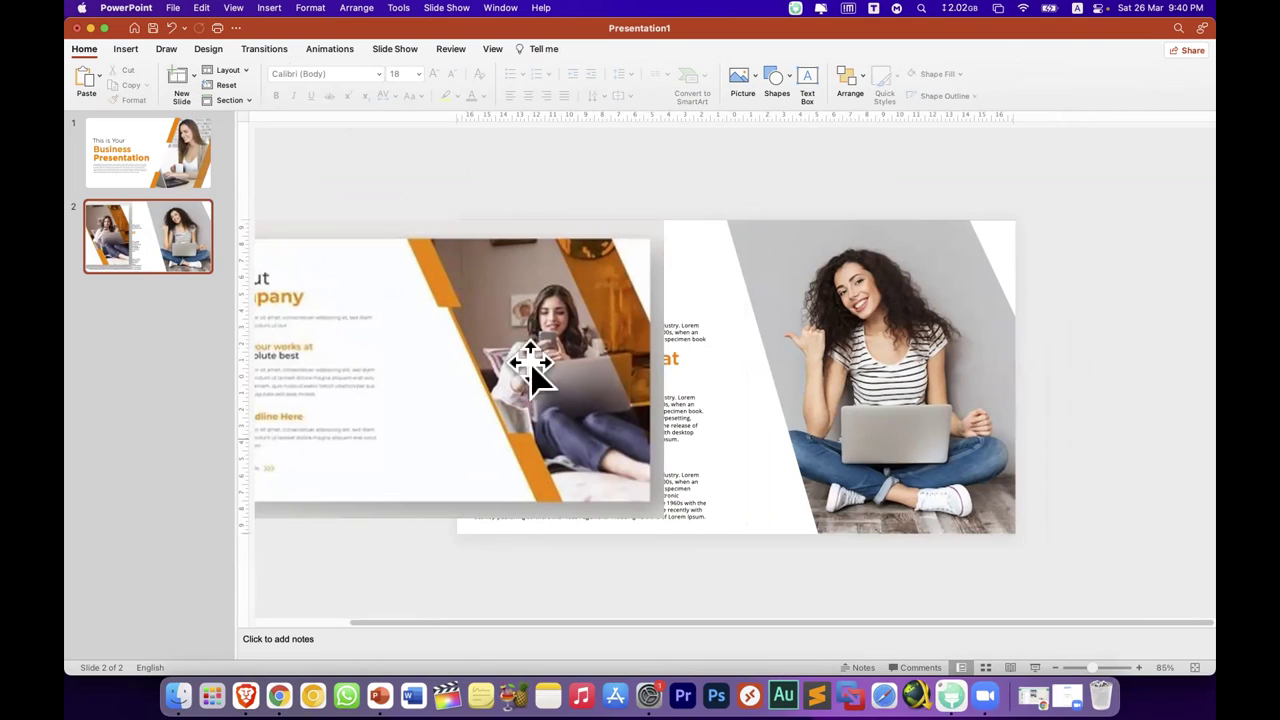
# Step: Draw a long 2.77 cm-wide rectangle over the photo and tilt it into a diagonal band
pyautogui.click(125, 48)
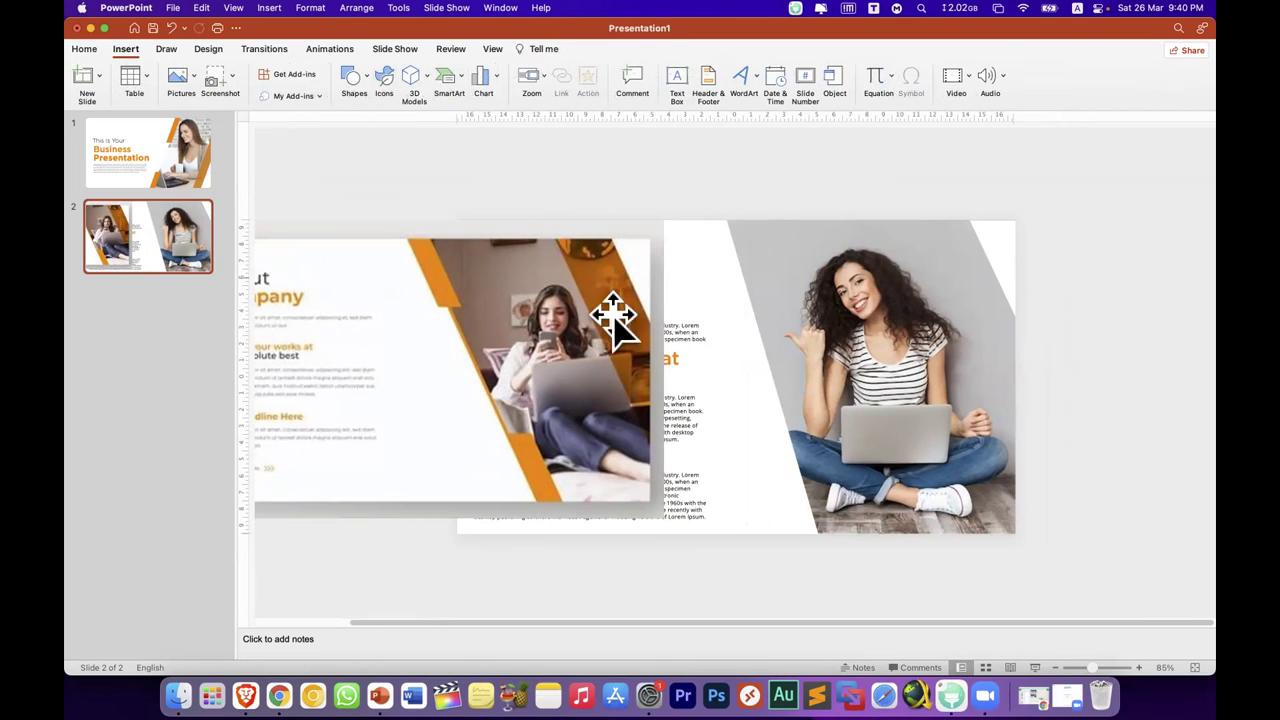
pyautogui.click(368, 103)
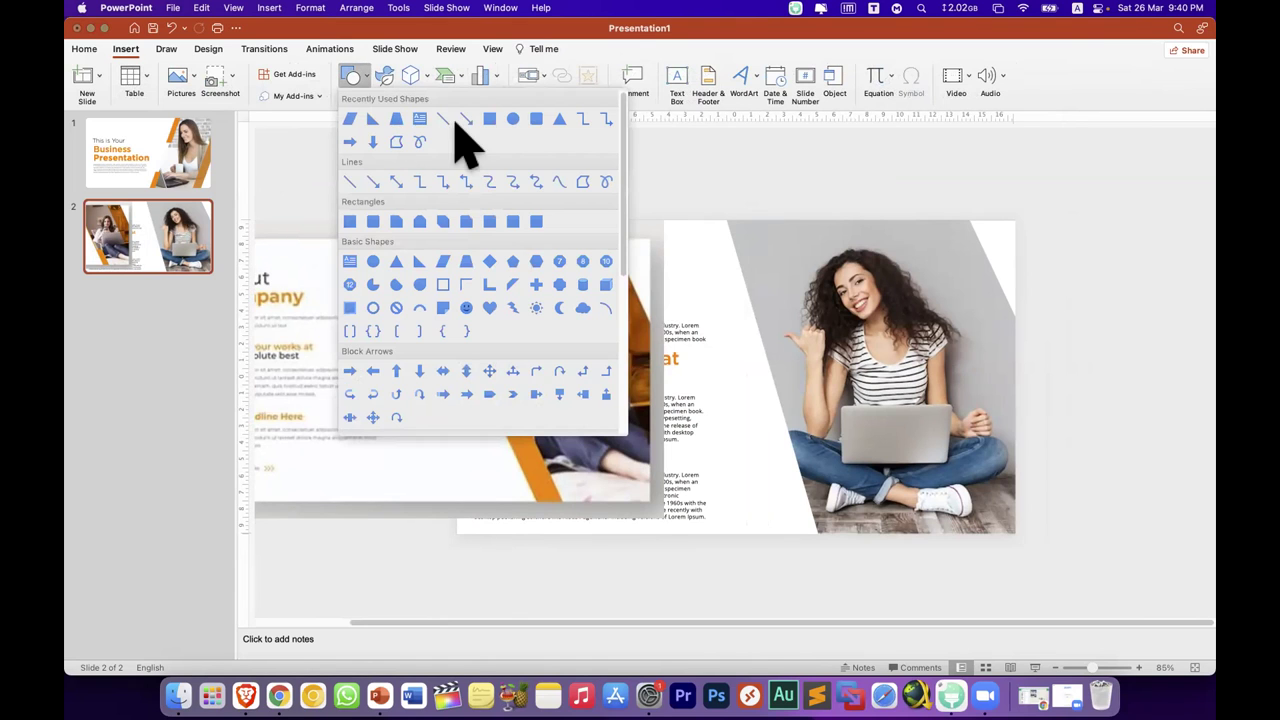
pyautogui.click(690, 189)
pyautogui.moveTo(839, 152); pyautogui.dragTo(885, 543)
pyautogui.moveTo(862, 138); pyautogui.dragTo(771, 160)
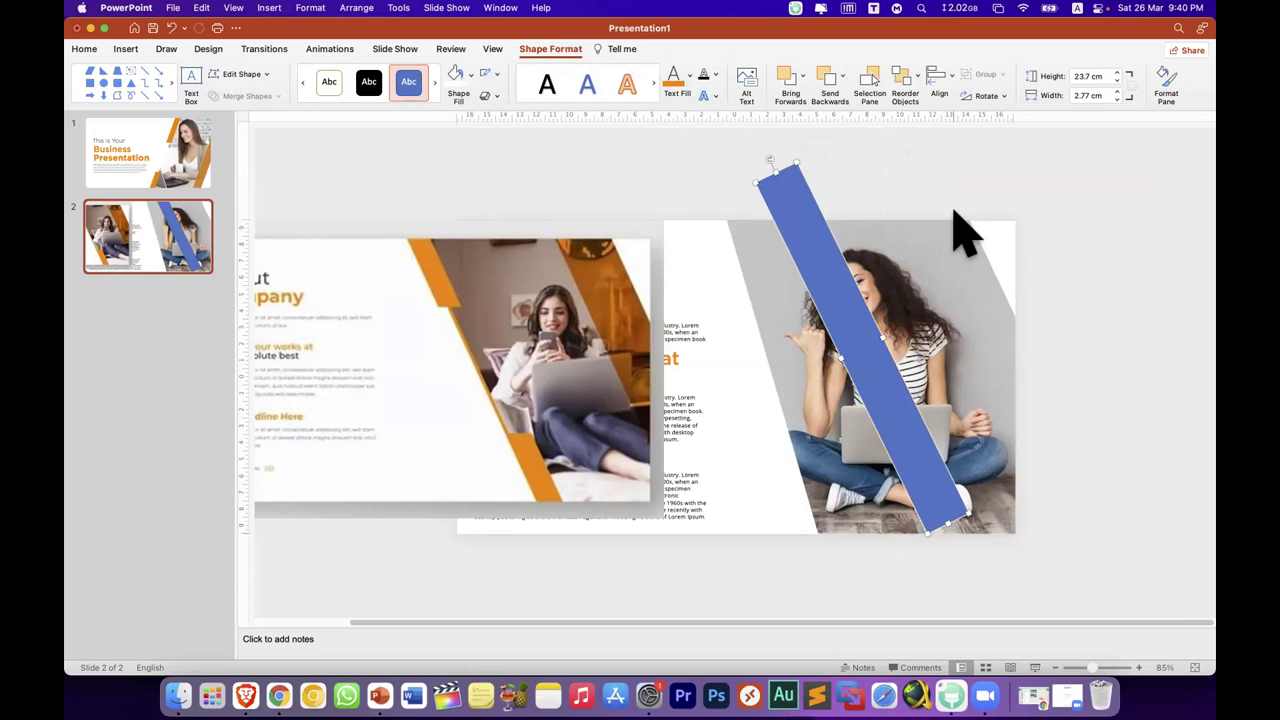
pyautogui.moveTo(891, 380); pyautogui.dragTo(1010, 324)
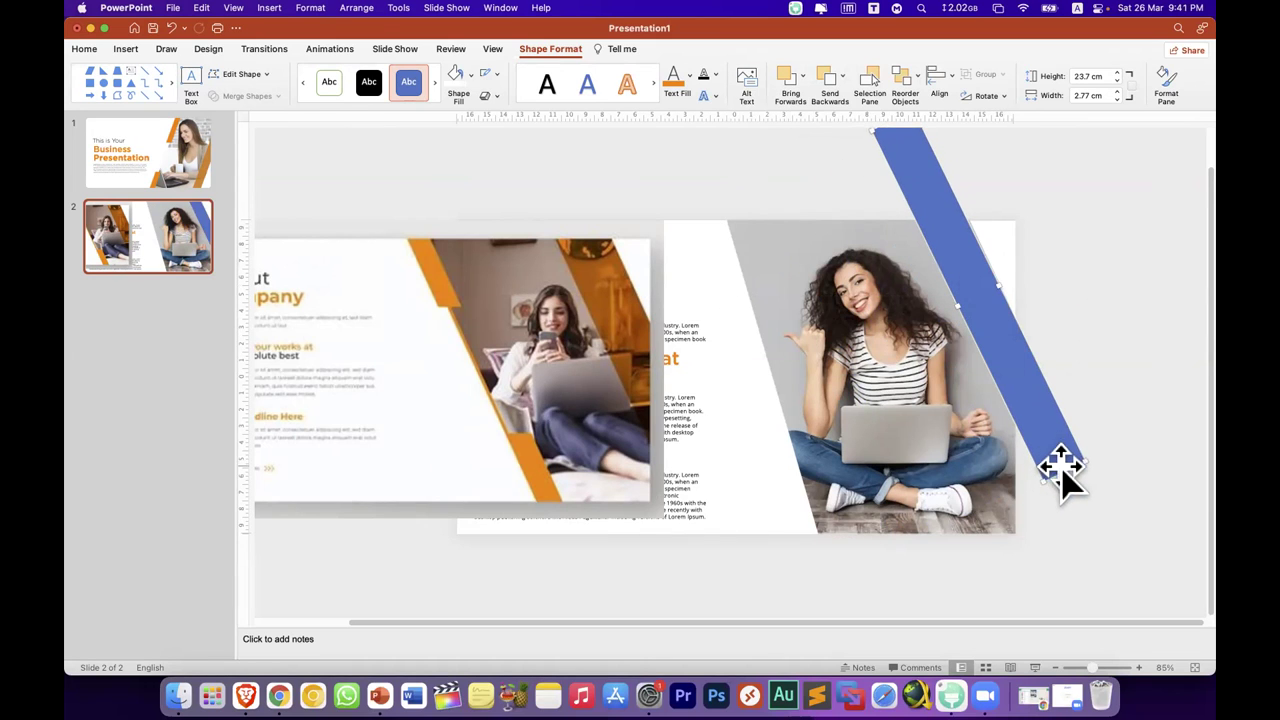
# Step: Refine the band's angle and stretch it to 17.64 cm across the photo's upper-right area
pyautogui.moveTo(1063, 470)
pyautogui.mouseDown()
pyautogui.moveTo(975, 268)
pyautogui.moveTo(996, 322)
pyautogui.mouseUp()
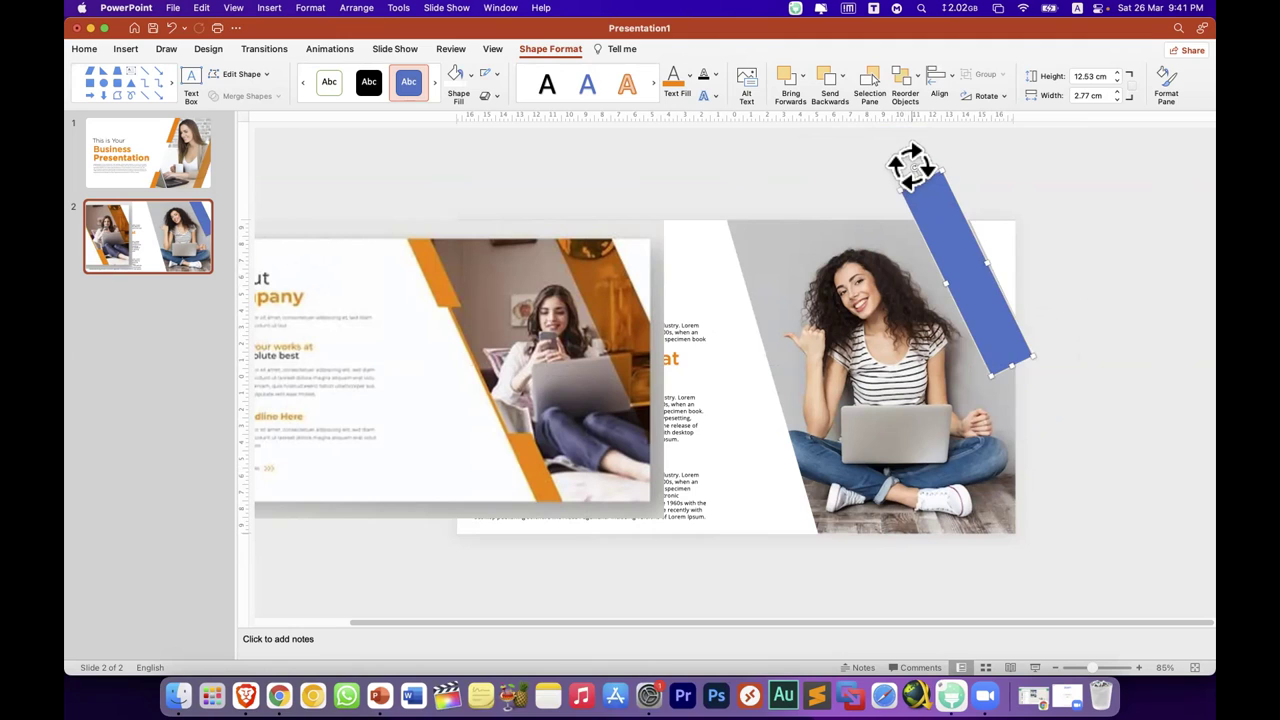
pyautogui.moveTo(913, 166); pyautogui.dragTo(910, 167)
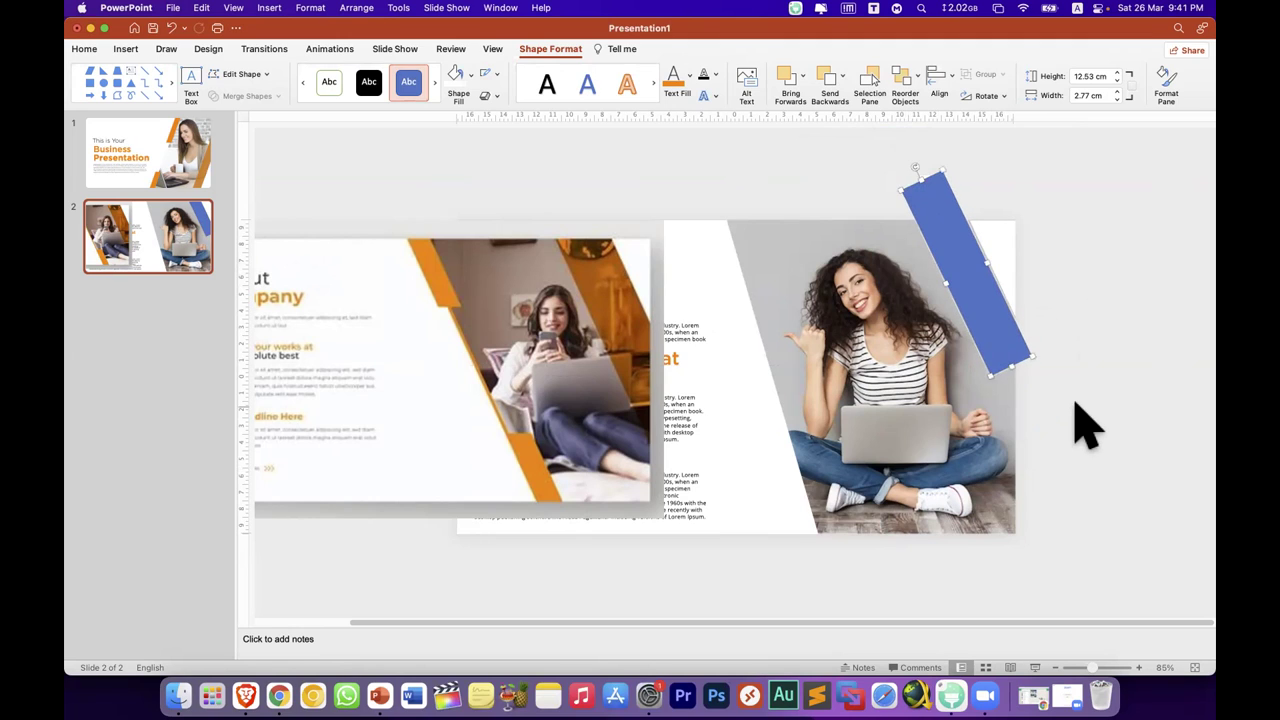
pyautogui.click(1060, 380)
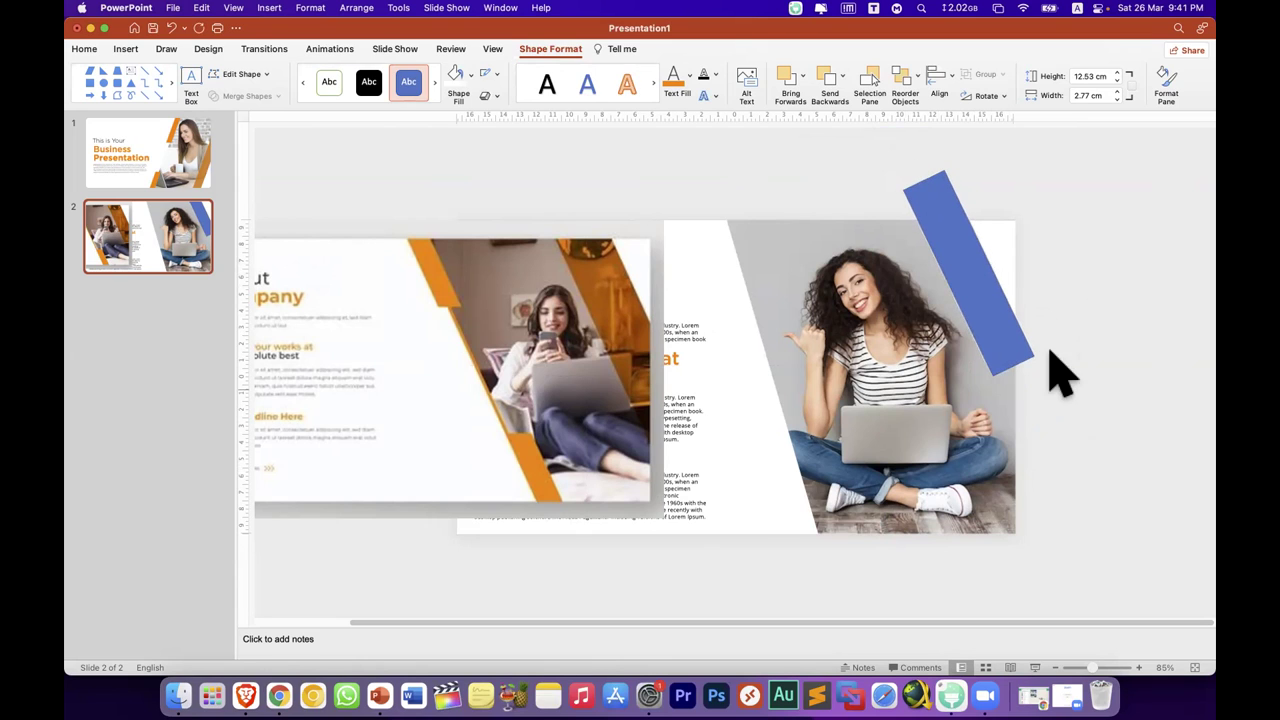
pyautogui.click(982, 313)
pyautogui.moveTo(1010, 363); pyautogui.dragTo(1058, 452)
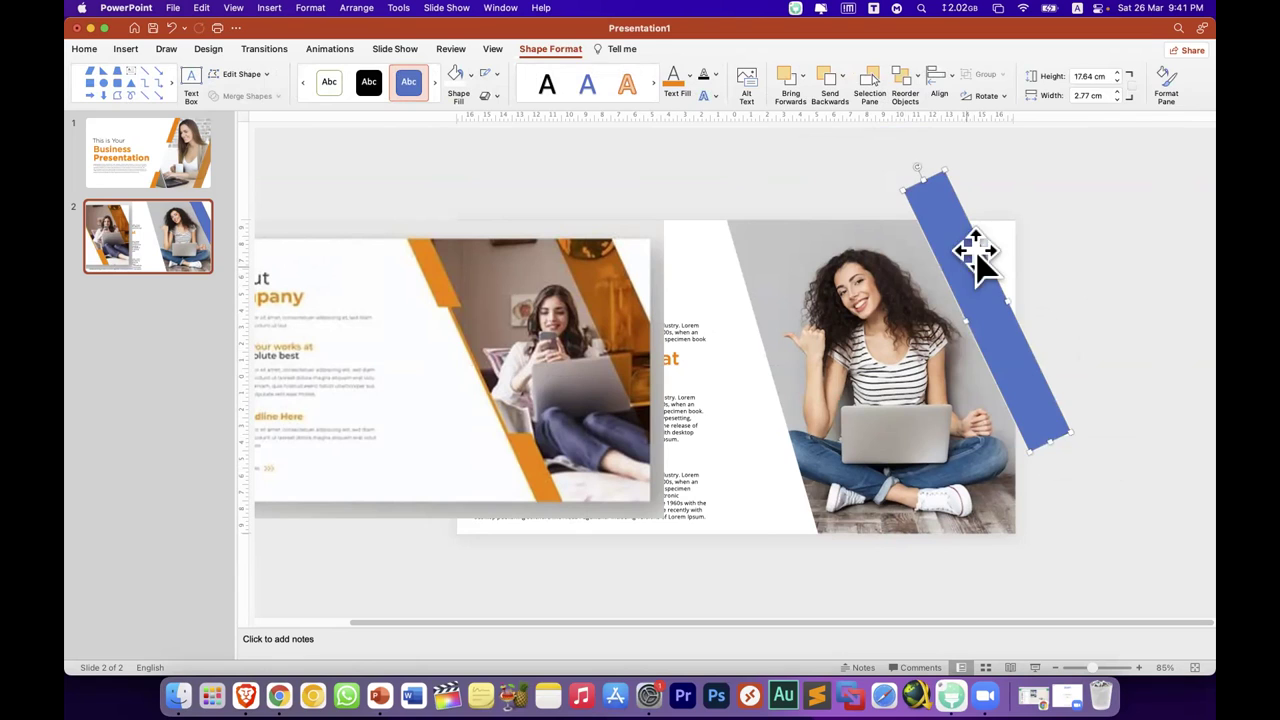
pyautogui.click(1060, 229)
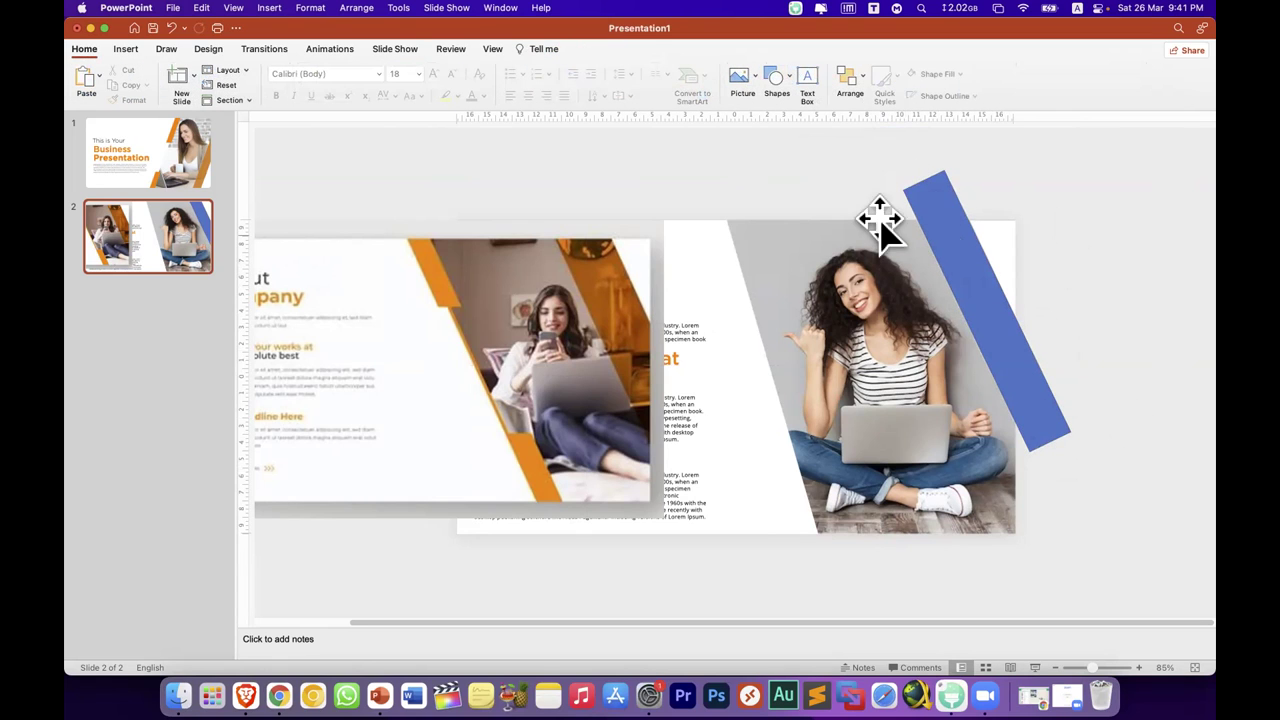
# Step: Draw helper rectangles over the band's overhang above the top edge and past the right edge
pyautogui.click(127, 48)
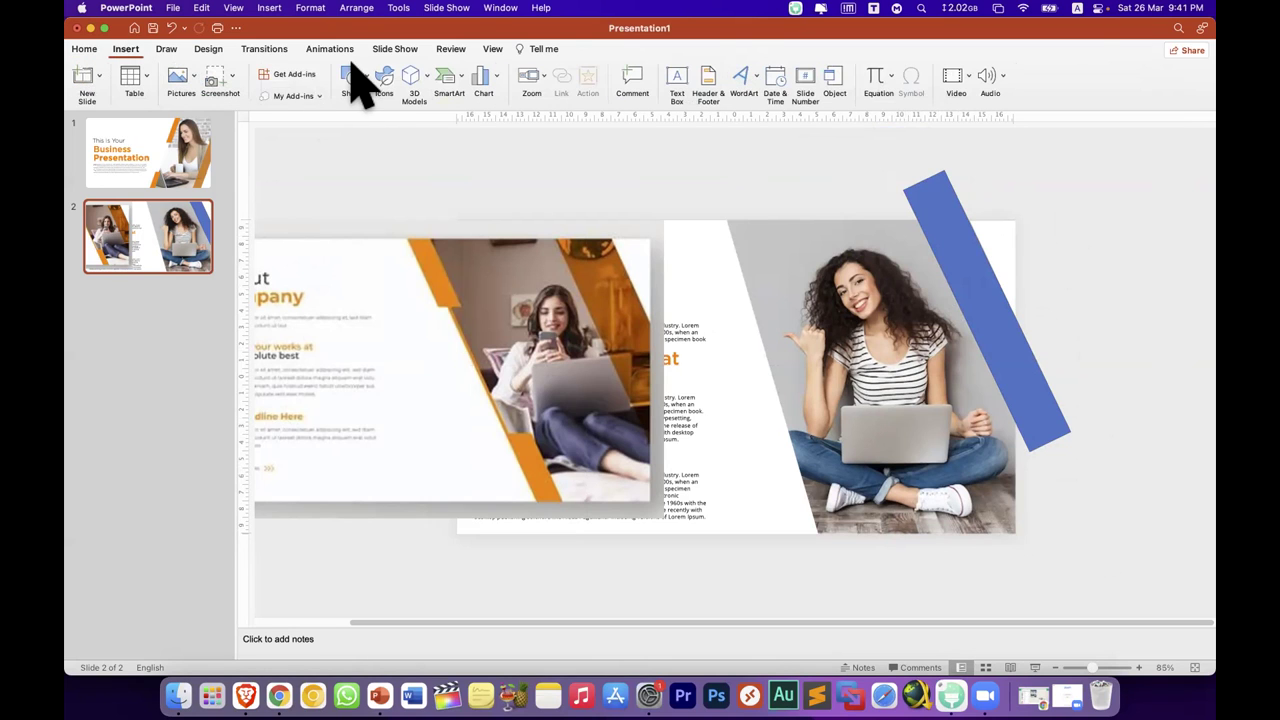
pyautogui.click(355, 74)
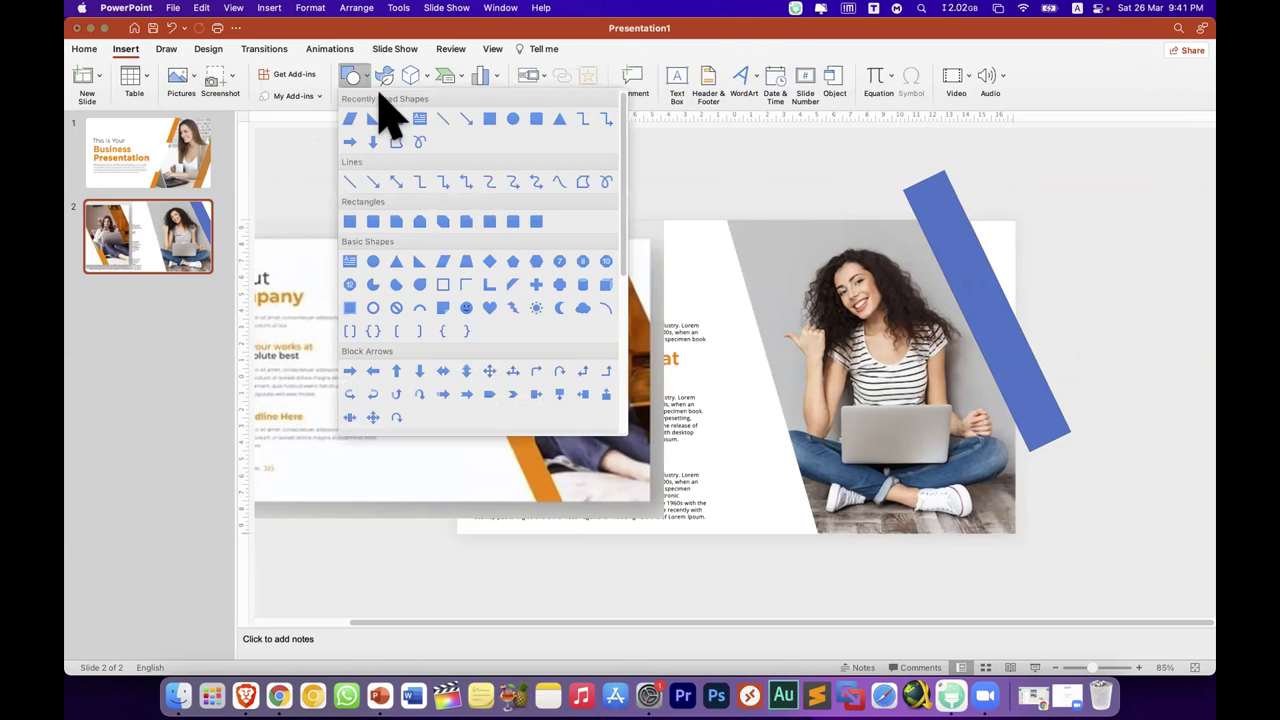
pyautogui.click(489, 119)
pyautogui.moveTo(849, 146); pyautogui.dragTo(1035, 286)
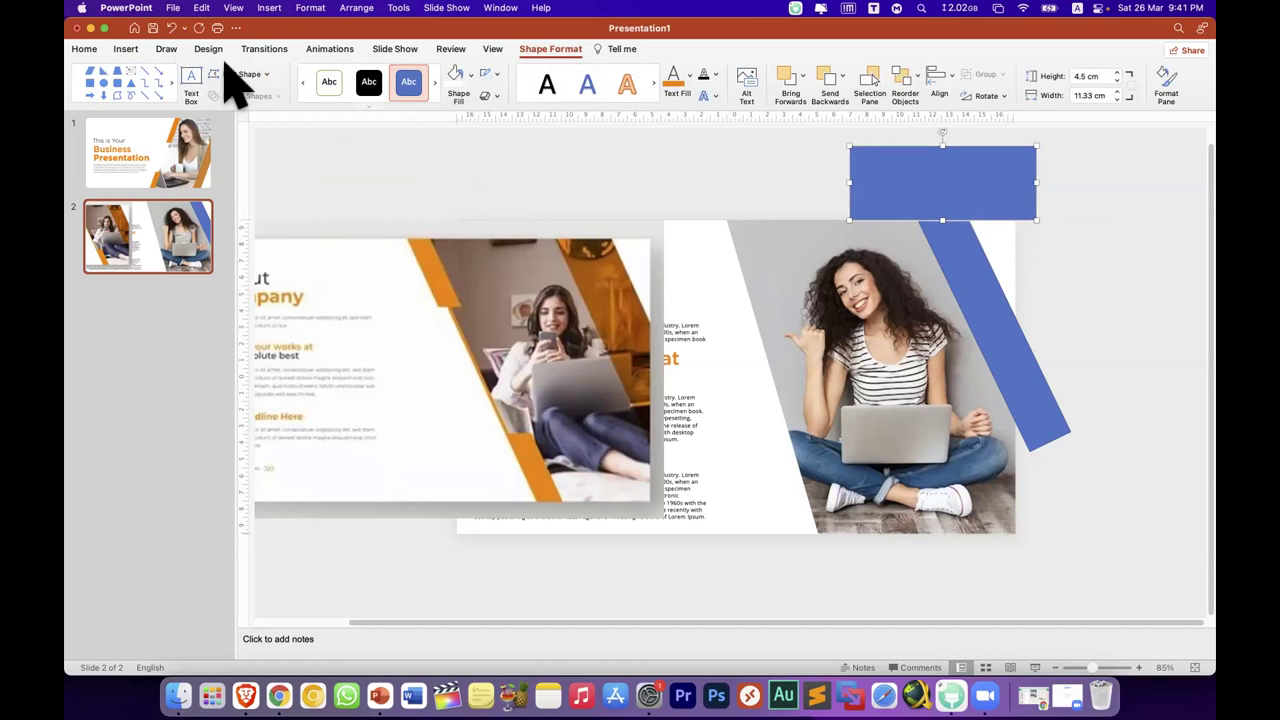
pyautogui.click(130, 47)
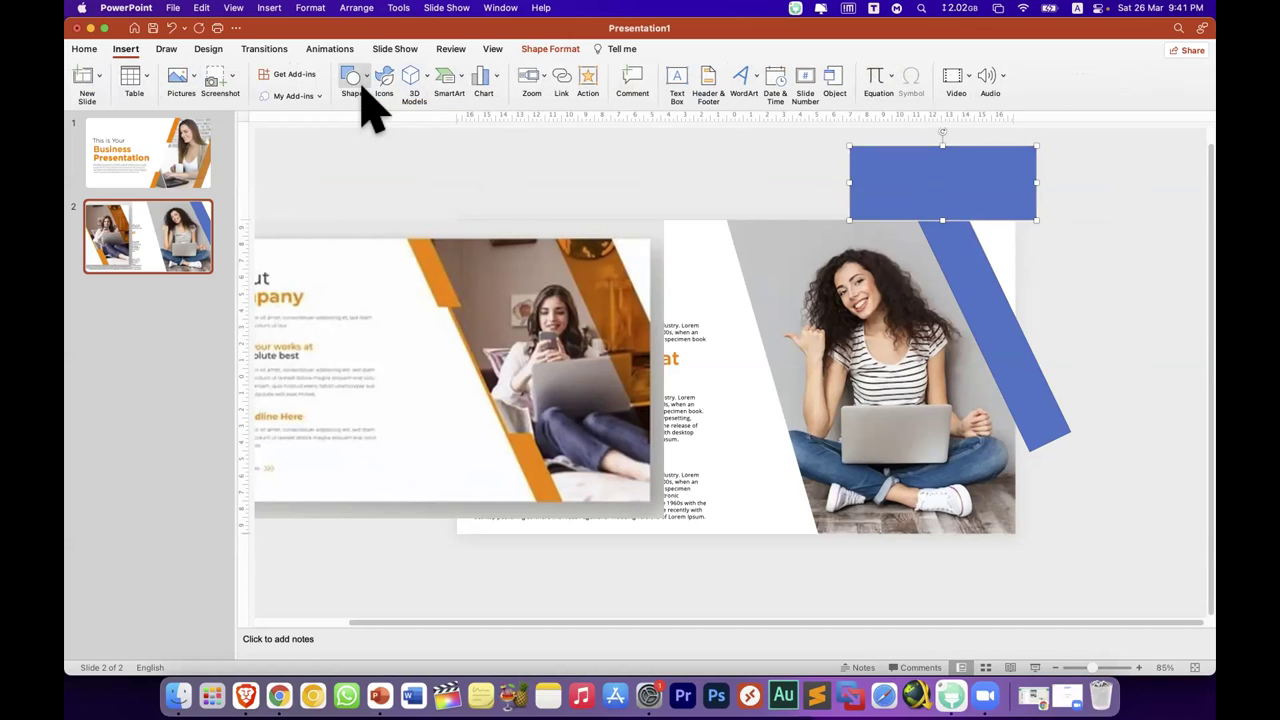
pyautogui.click(372, 100)
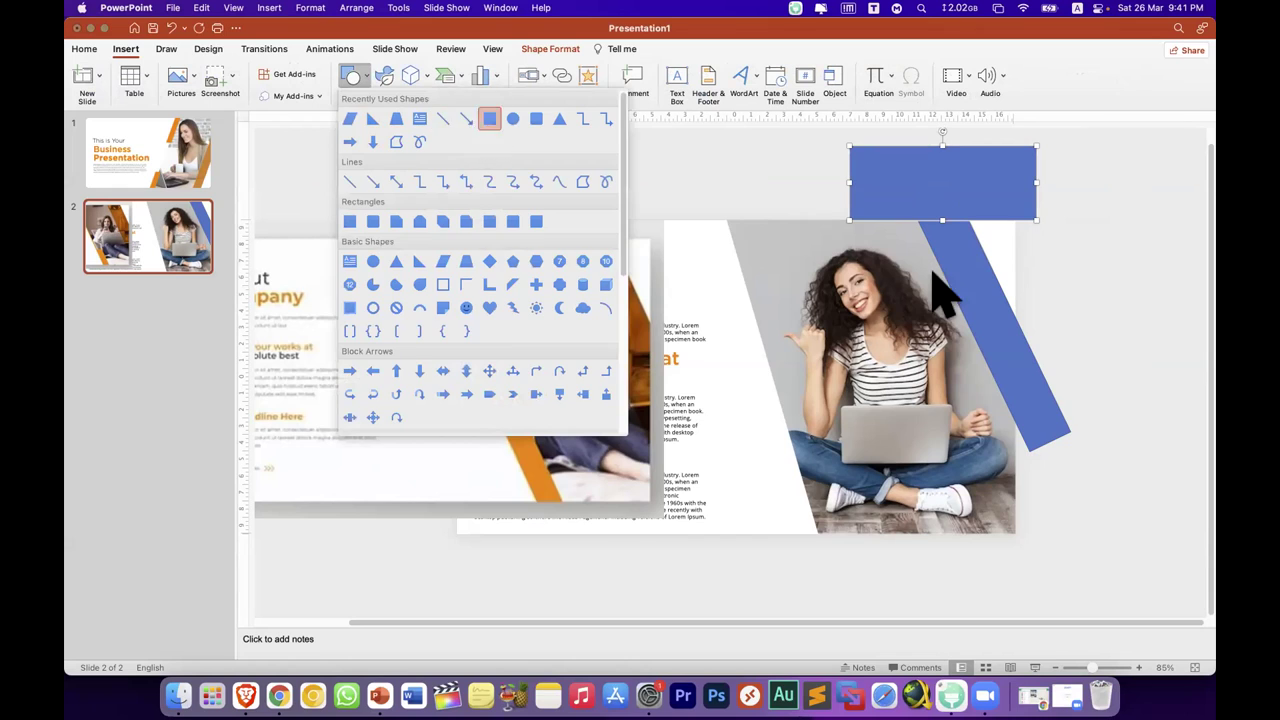
pyautogui.click(1100, 457)
pyautogui.moveTo(1101, 500); pyautogui.dragTo(1018, 300)
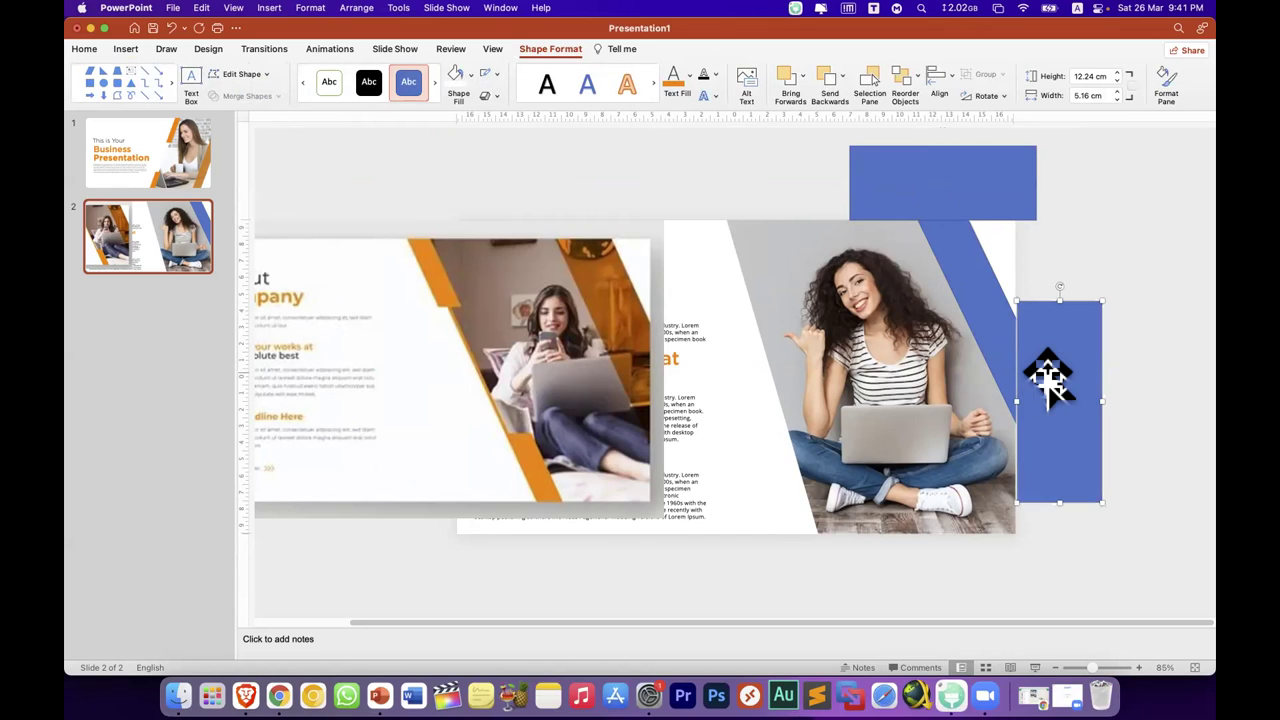
# Step: Fragment the band with the helper rectangles and delete the overhanging pieces
pyautogui.keyDown('shift'); pyautogui.click(998, 325); pyautogui.keyUp('shift')
pyautogui.keyDown('shift'); pyautogui.click(993, 187); pyautogui.keyUp('shift')
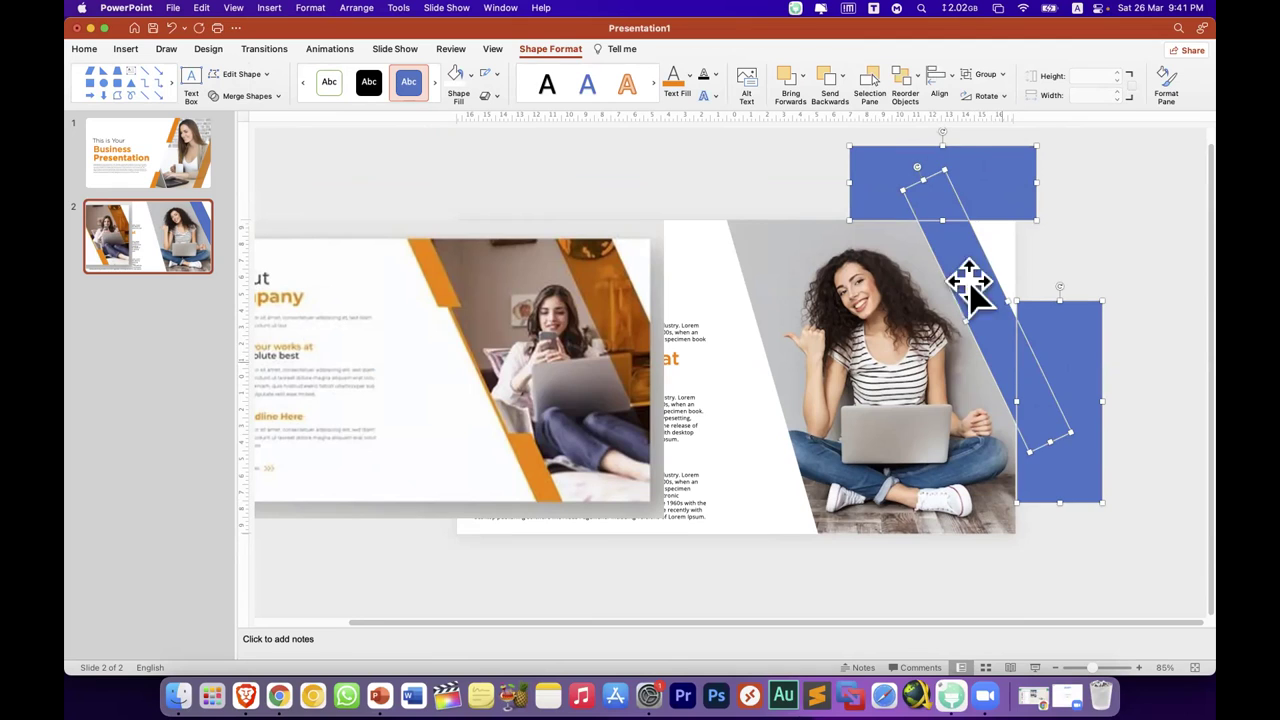
pyautogui.click(268, 96)
pyautogui.click(250, 147)
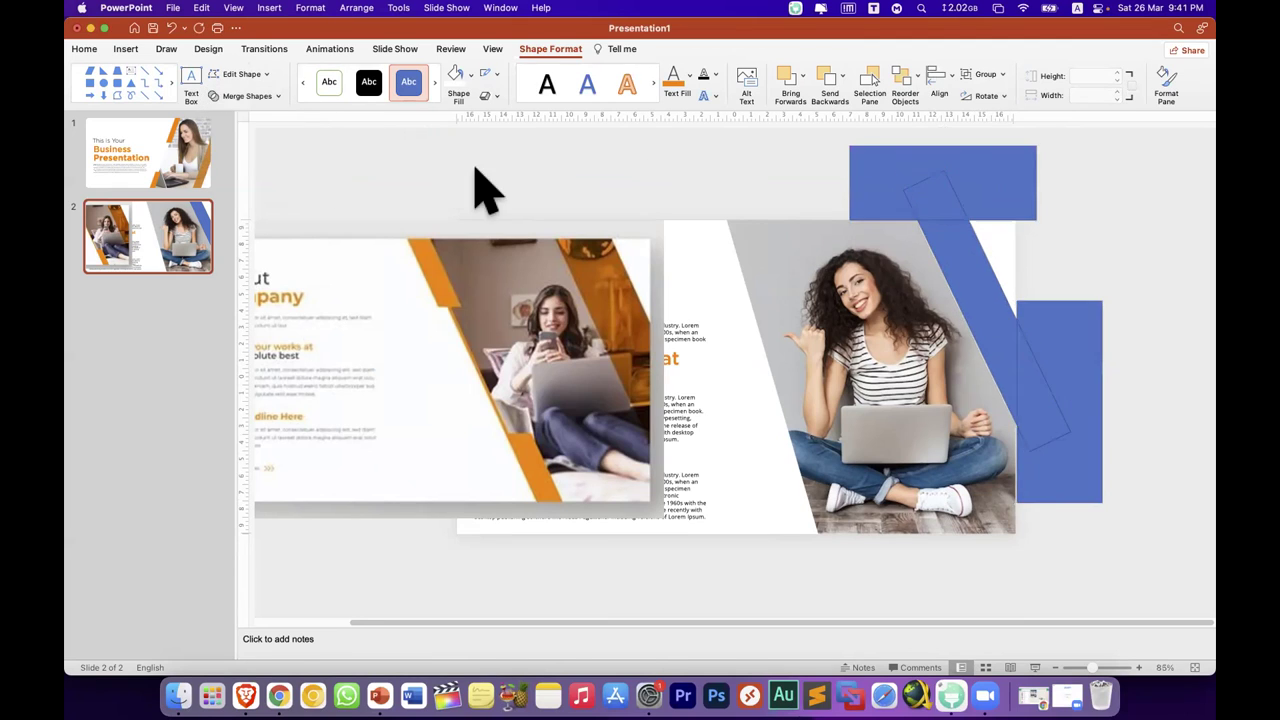
pyautogui.click(878, 191)
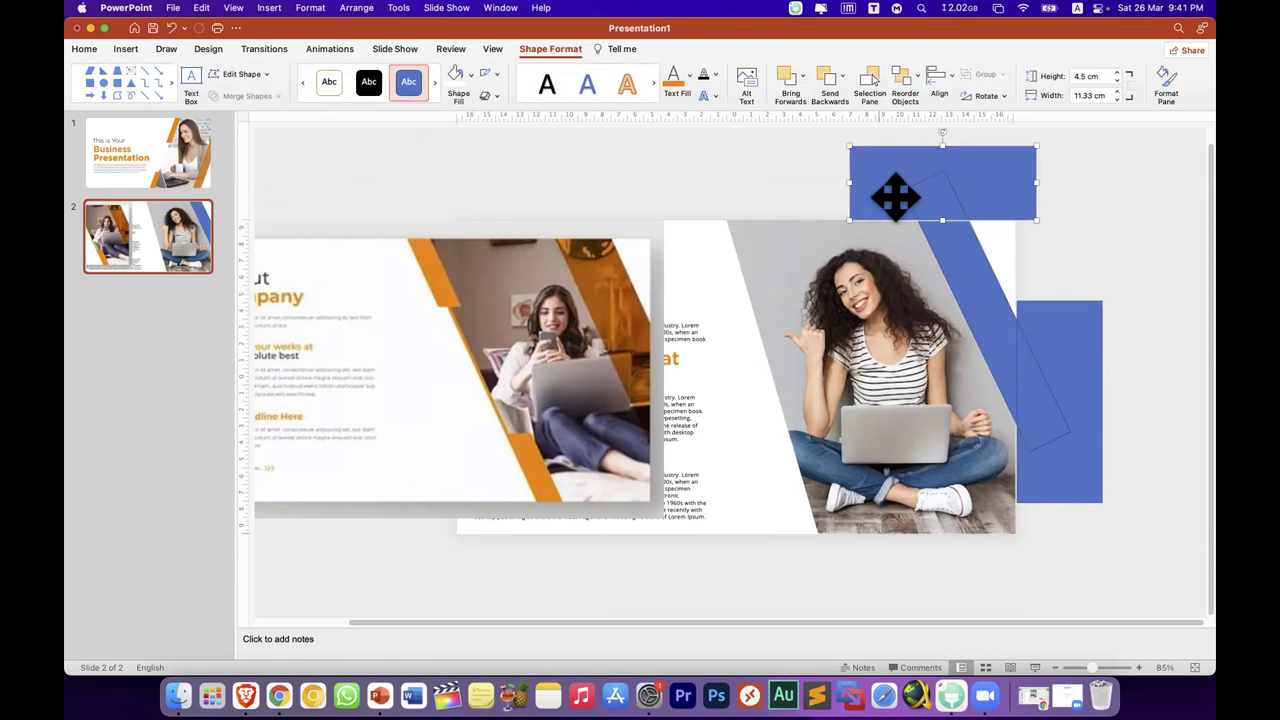
pyautogui.press('Delete')
pyautogui.click(1060, 386)
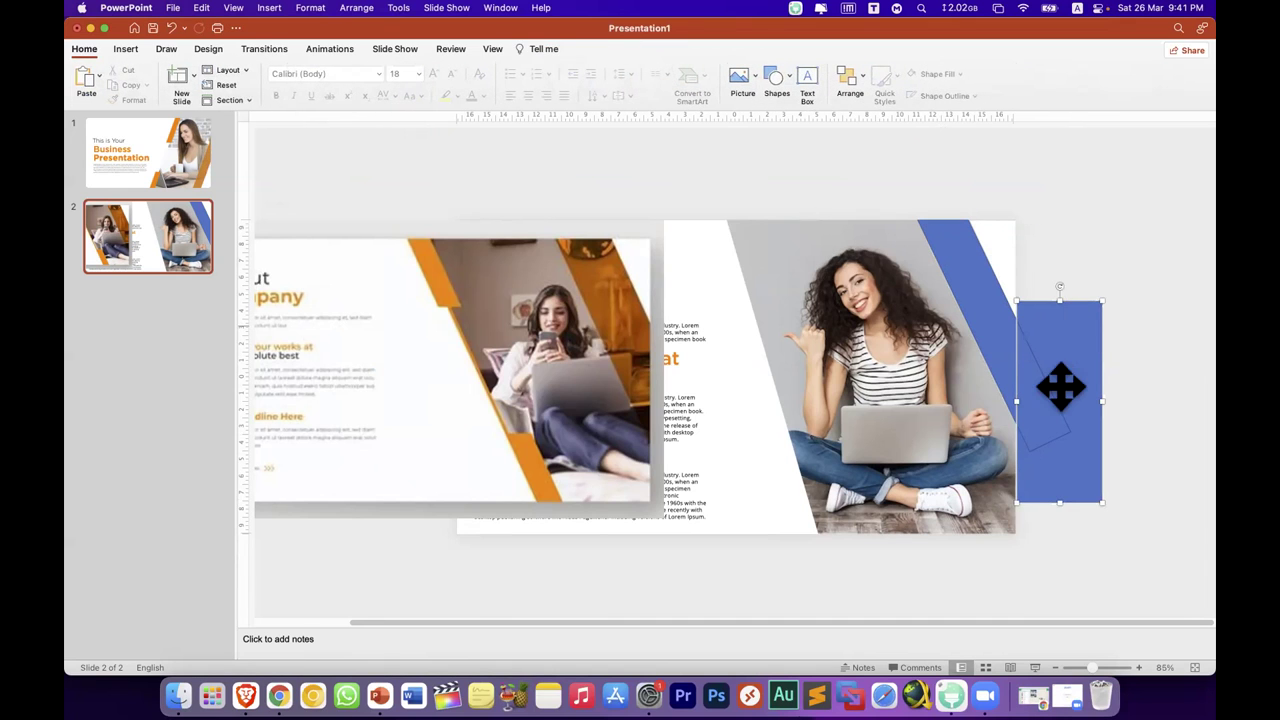
pyautogui.press('Delete')
pyautogui.press('Delete')
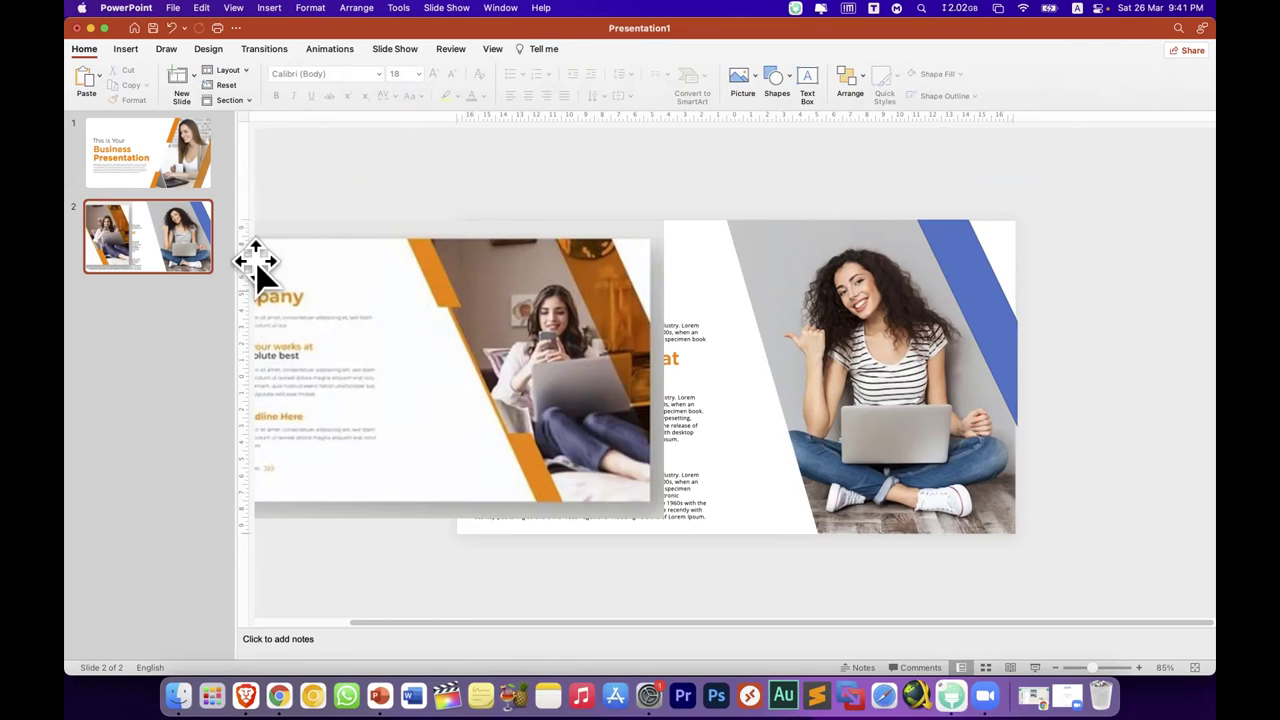
# Step: Copy the orange diagonal stripe from slide 1 and paste it onto slide 2
pyautogui.click(157, 170)
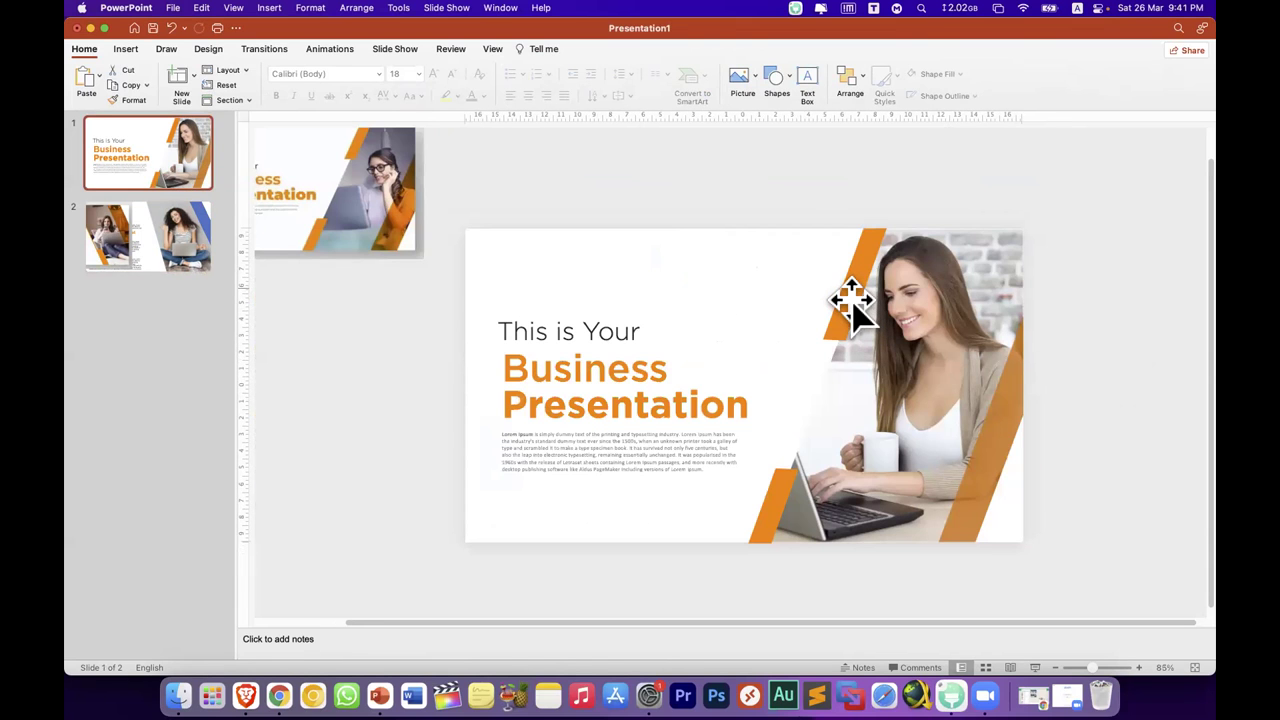
pyautogui.click(850, 295)
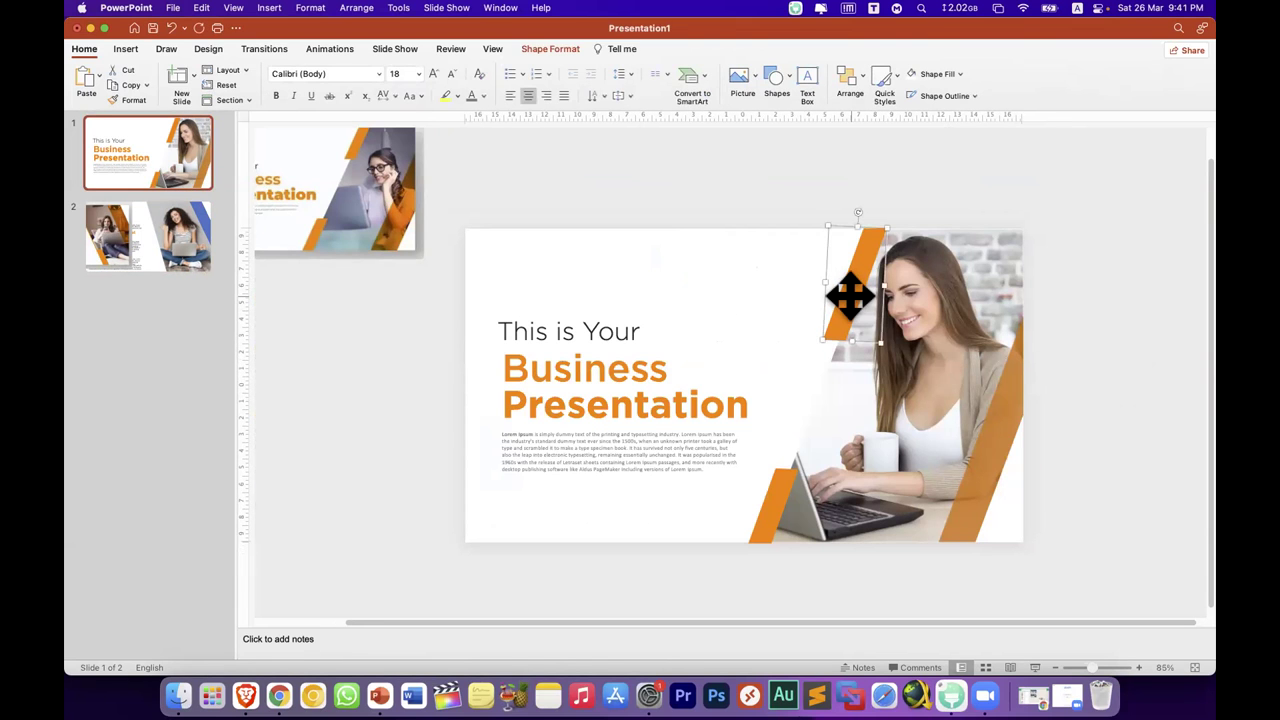
pyautogui.click(200, 280)
pyautogui.press('Down')
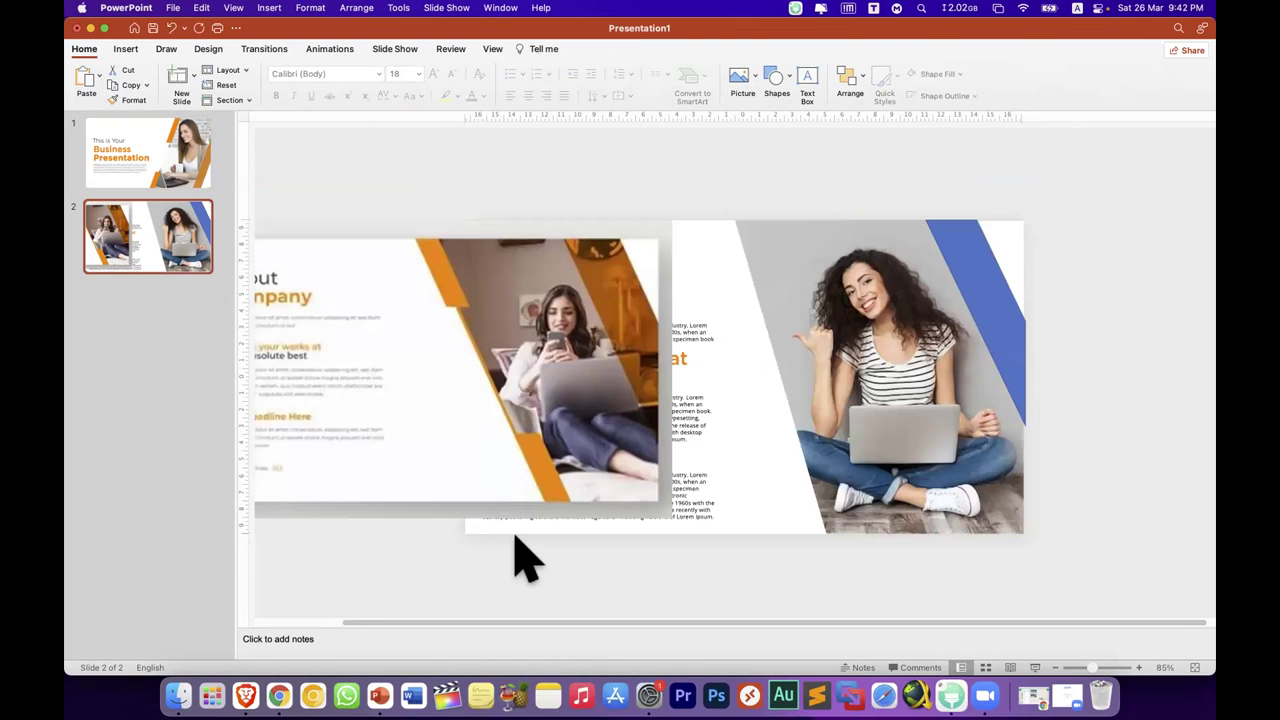
pyautogui.click(870, 332)
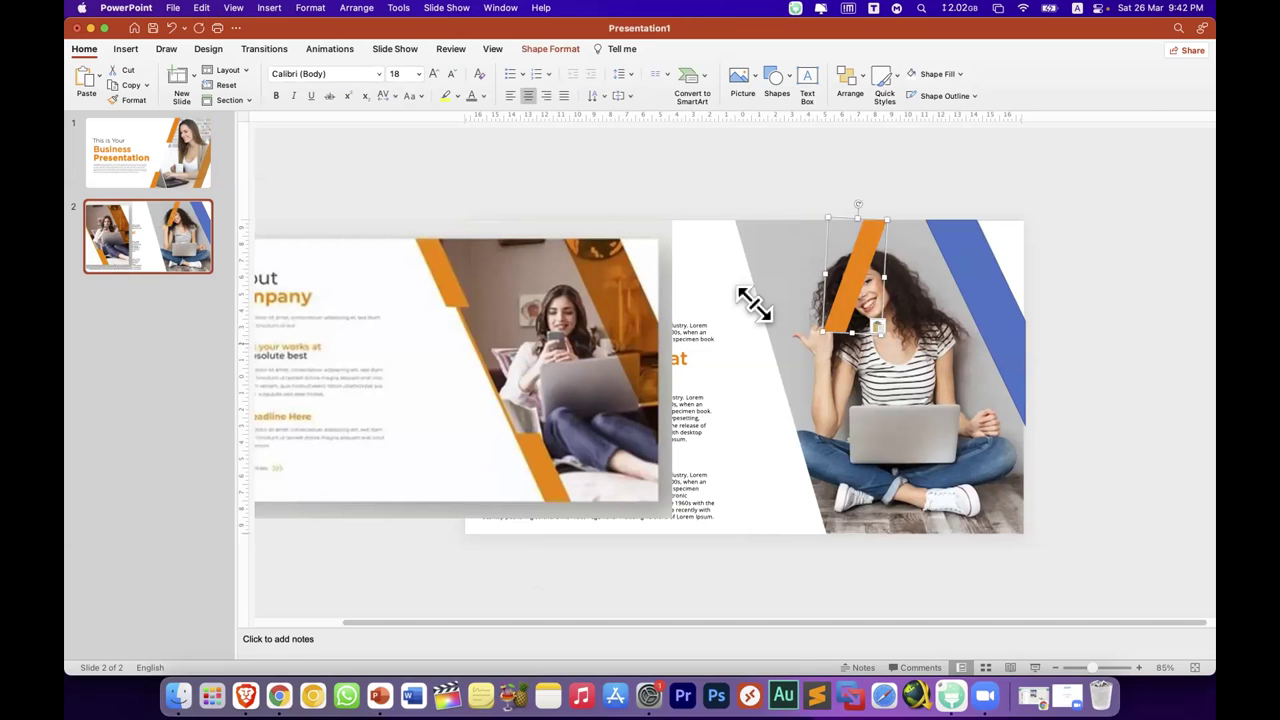
# Step: Resize the orange stripe along the diagonal cut-out and add a copy at the photo's lower edge
pyautogui.moveTo(886, 331); pyautogui.dragTo(906, 333)
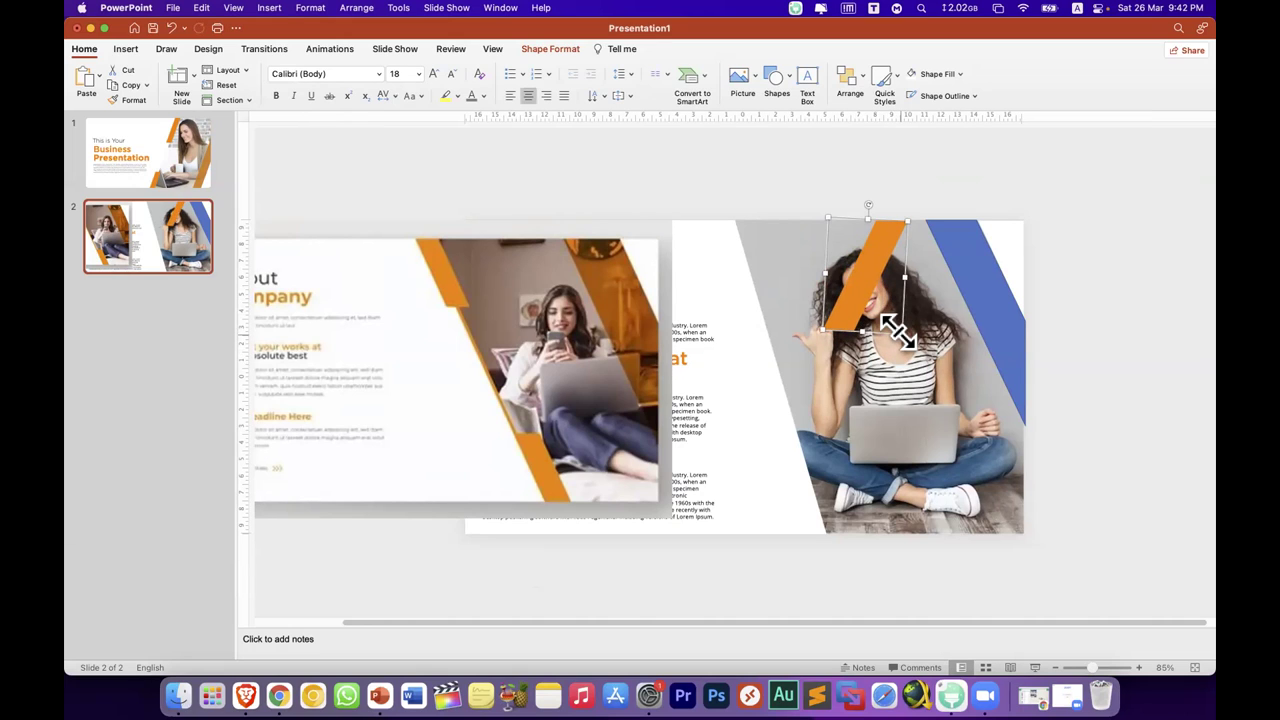
pyautogui.moveTo(897, 333)
pyautogui.mouseDown()
pyautogui.moveTo(765, 325)
pyautogui.moveTo(760, 360)
pyautogui.mouseUp()
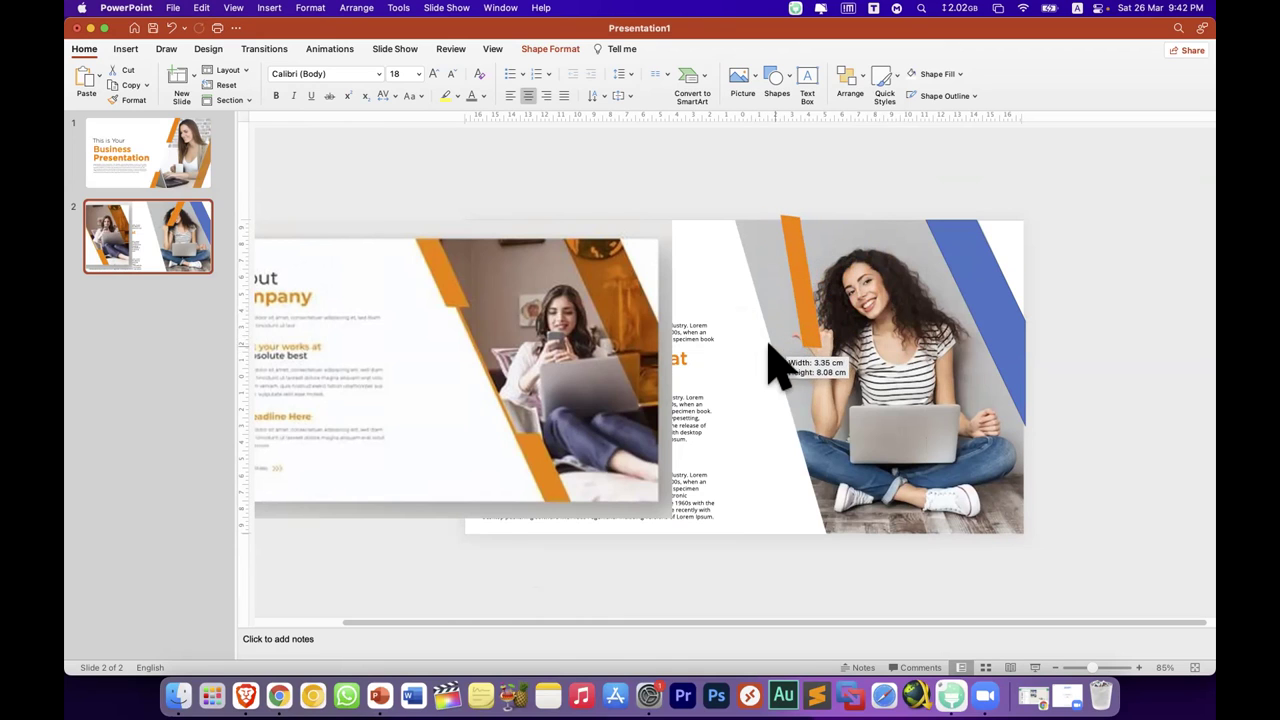
pyautogui.moveTo(752, 340)
pyautogui.mouseDown()
pyautogui.moveTo(753, 294)
pyautogui.moveTo(777, 308)
pyautogui.mouseUp()
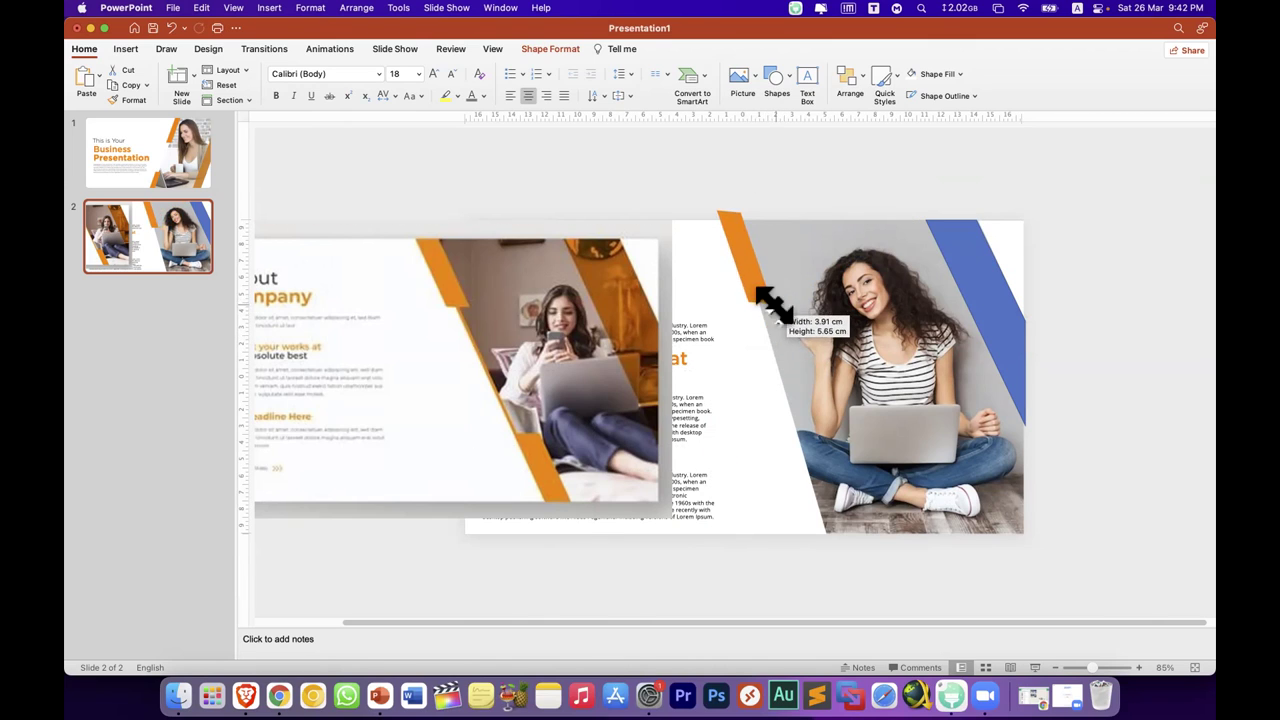
pyautogui.moveTo(777, 310); pyautogui.dragTo(818, 487)
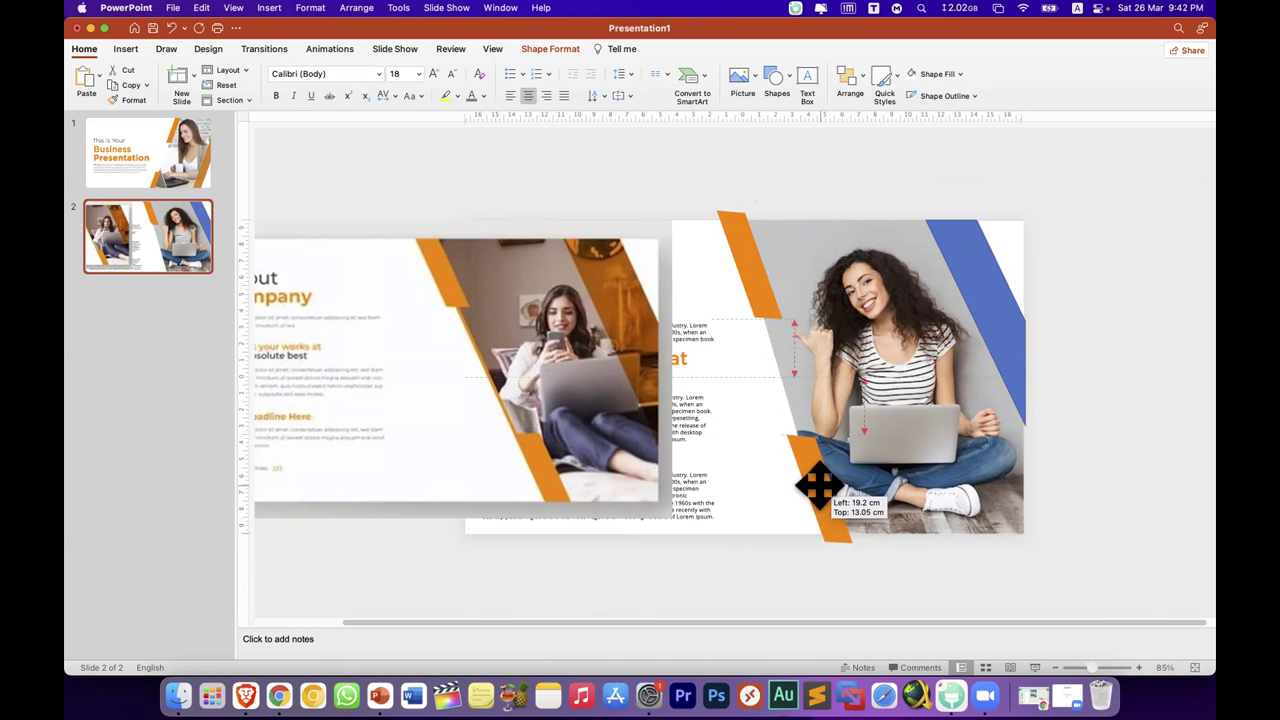
pyautogui.click(1080, 424)
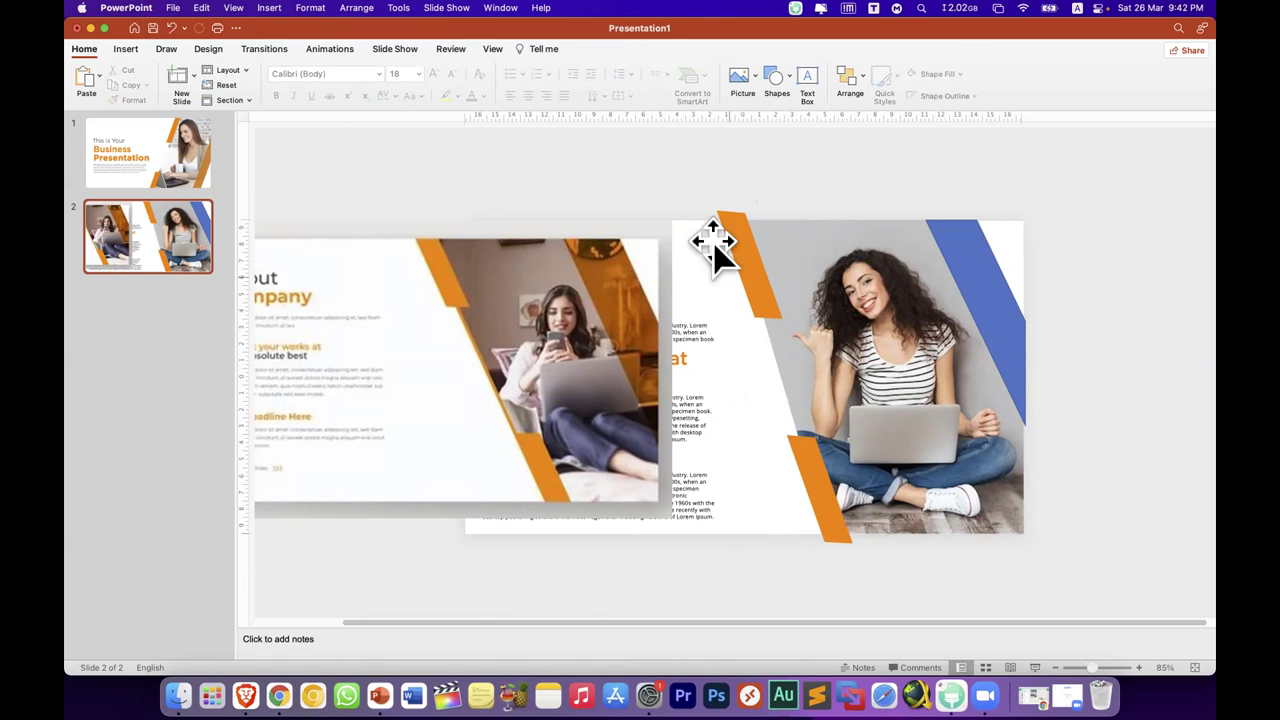
# Step: Draw rectangles covering the stripes' overhangs above and below the slide
pyautogui.click(127, 50)
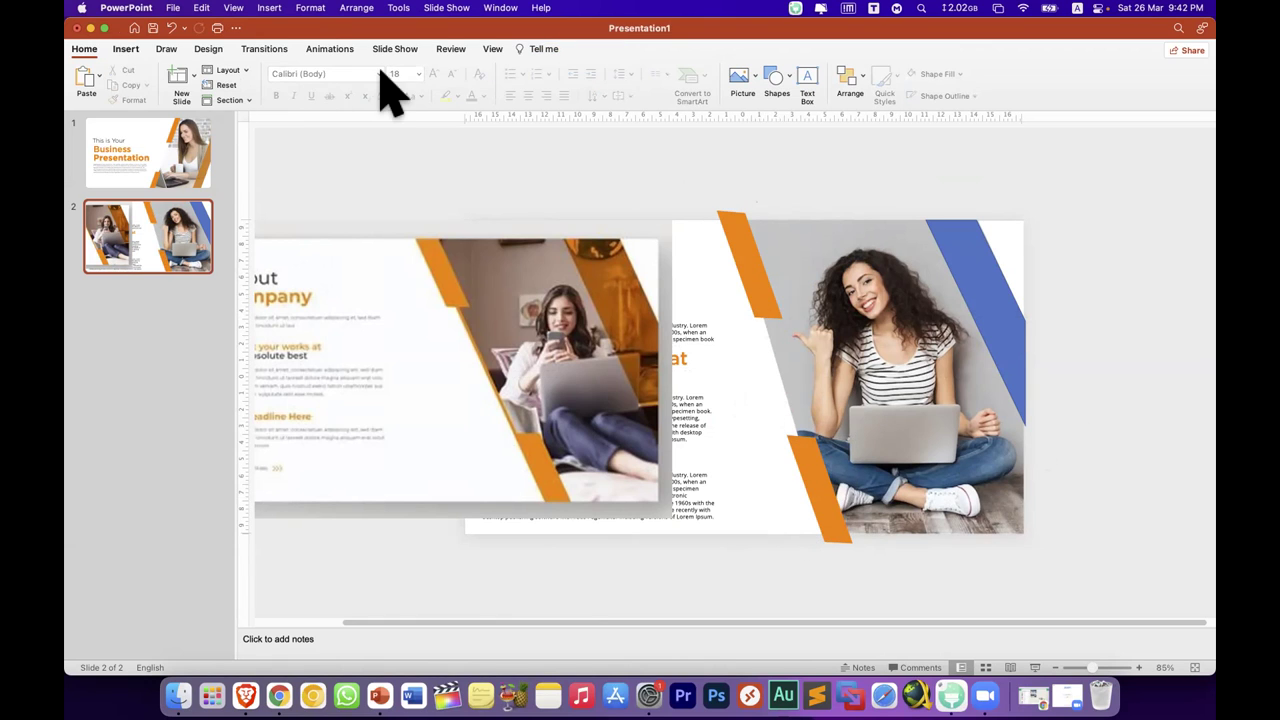
pyautogui.click(355, 77)
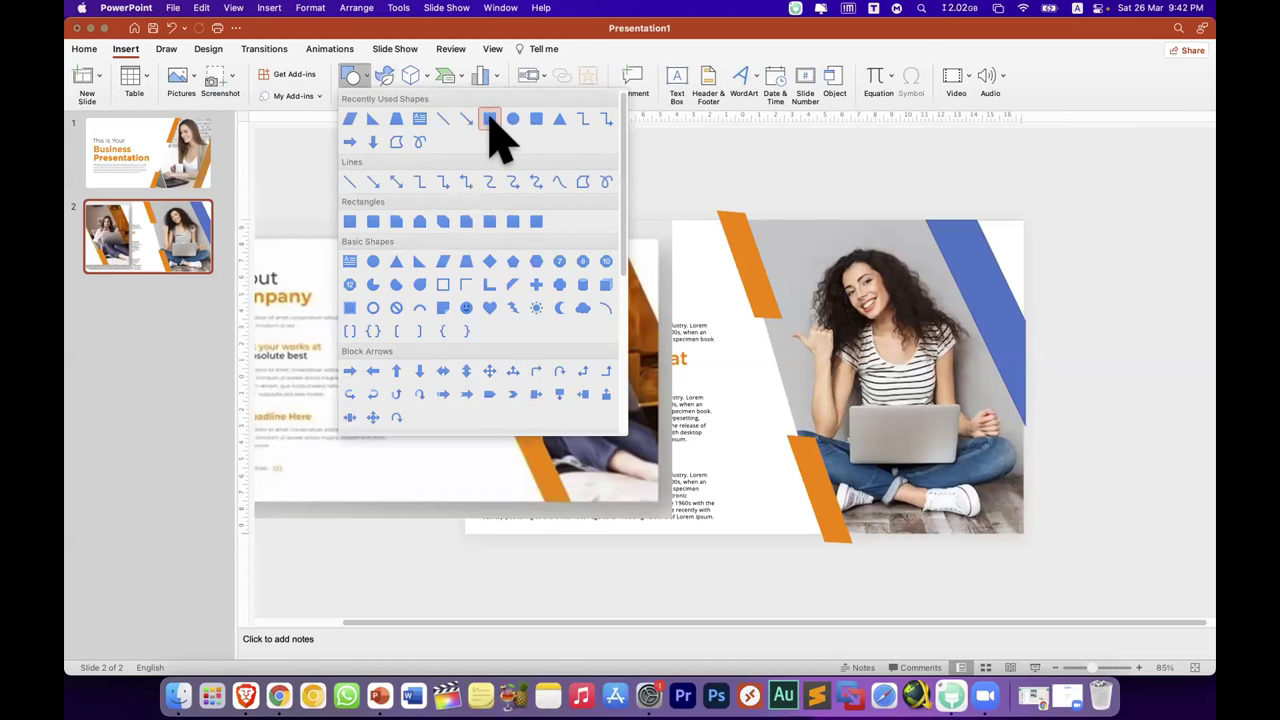
pyautogui.click(490, 119)
pyautogui.moveTo(688, 157); pyautogui.dragTo(772, 219)
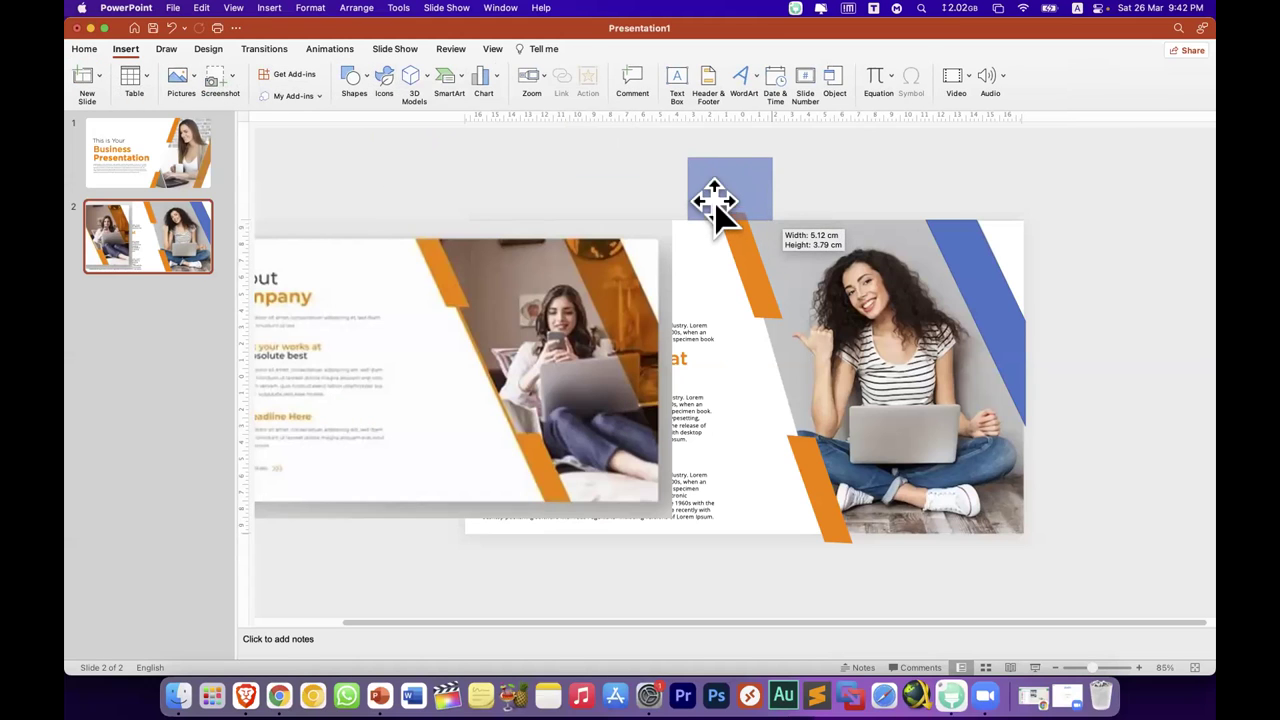
pyautogui.moveTo(715, 205)
pyautogui.mouseDown()
pyautogui.moveTo(740, 340)
pyautogui.moveTo(757, 300)
pyautogui.mouseUp()
# Step: Fragment the top and bottom stripes with their covering rectangles using Merge Shapes
pyautogui.keyDown('shift'); pyautogui.click(726, 200); pyautogui.keyUp('shift')
pyautogui.click(245, 96)
pyautogui.click(255, 149)
pyautogui.click(820, 488)
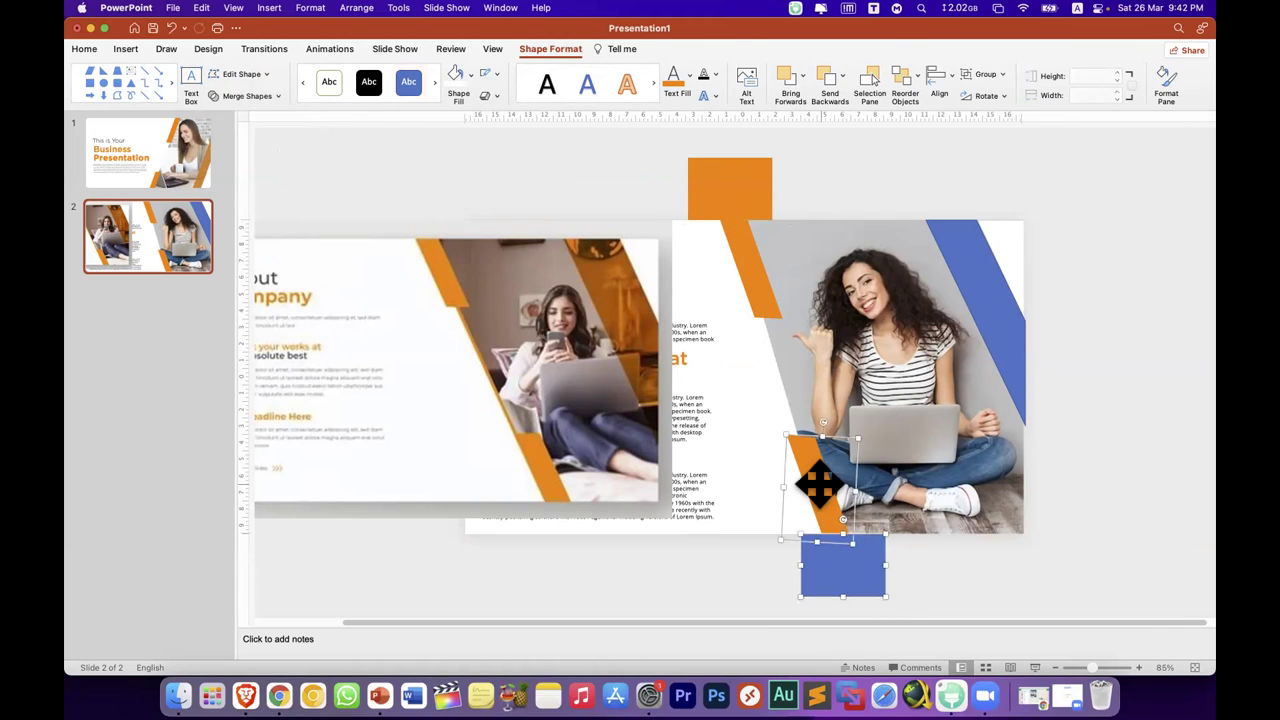
pyautogui.click(245, 96)
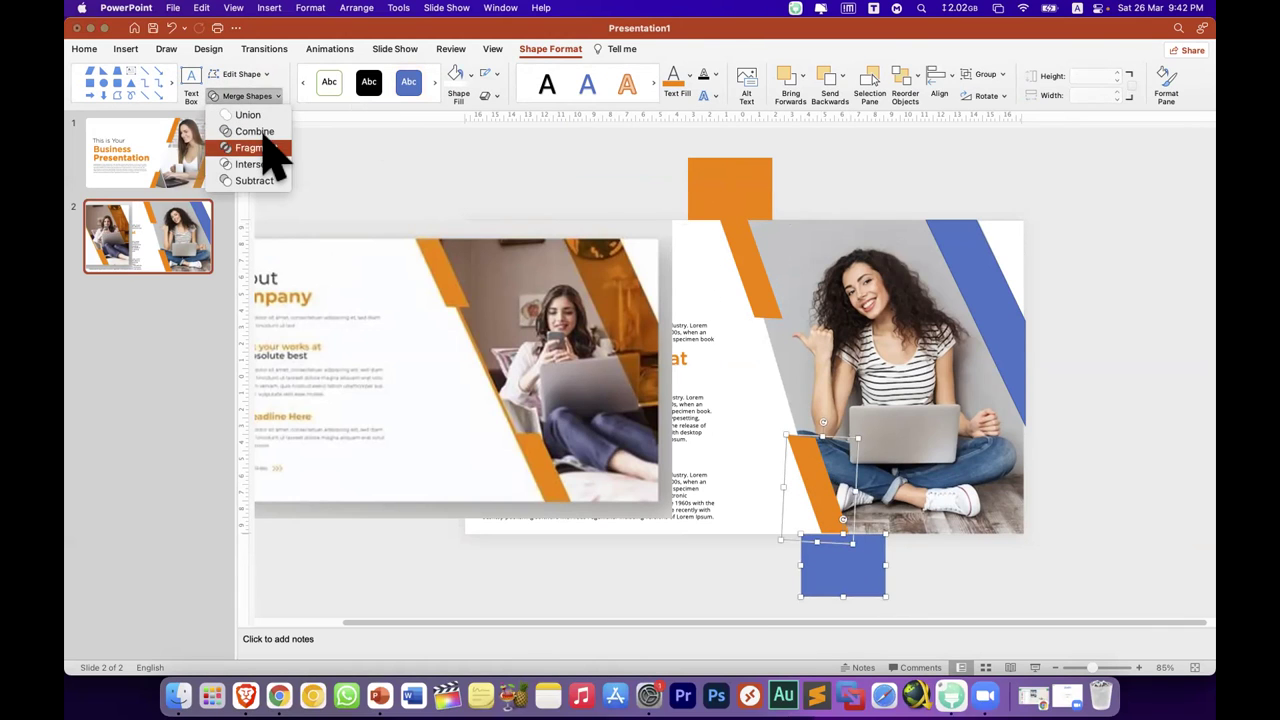
pyautogui.click(262, 149)
# Step: Delete the leftover pieces above and below the slide
pyautogui.click(737, 194)
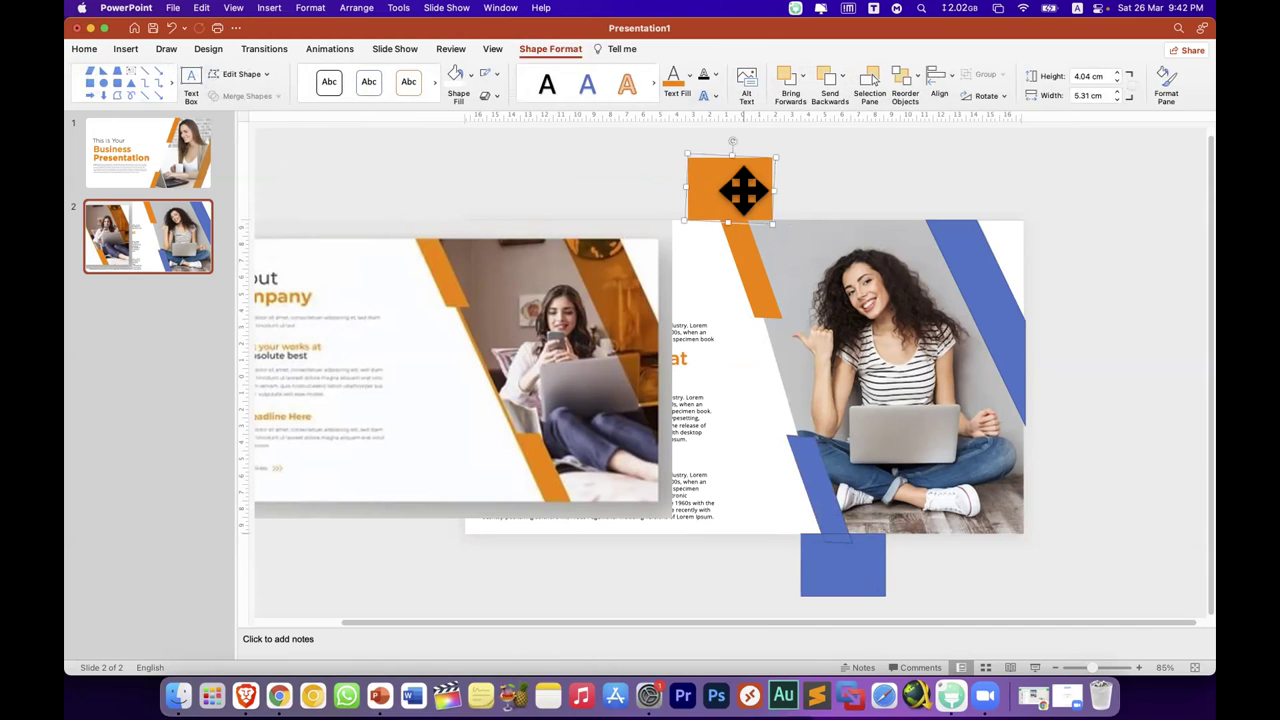
pyautogui.press('Delete')
pyautogui.click(862, 566)
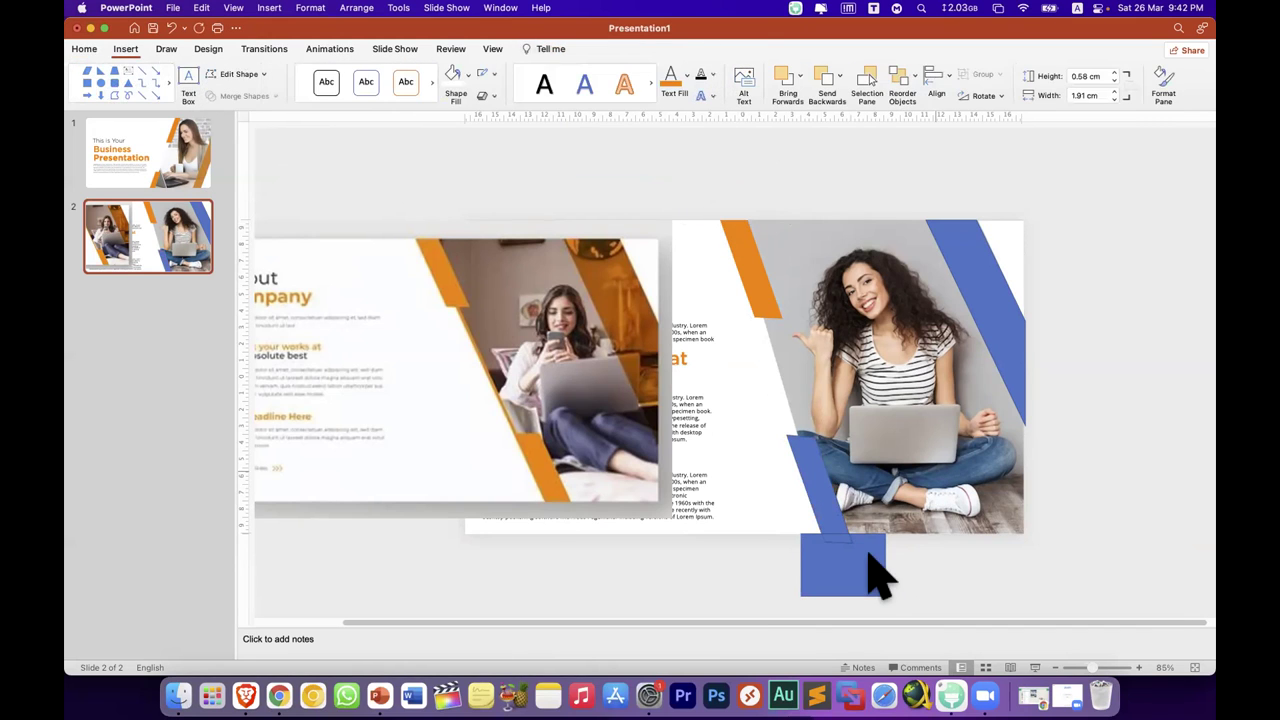
pyautogui.press('Delete')
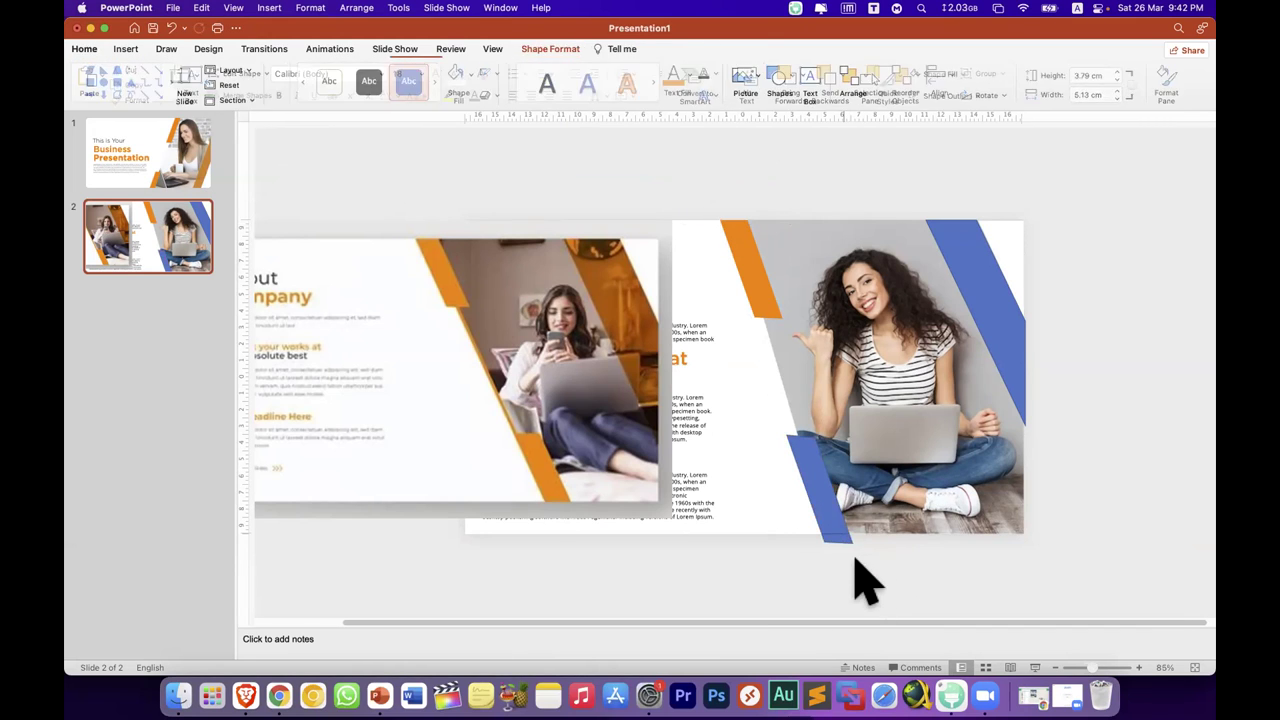
pyautogui.click(836, 537)
pyautogui.click(824, 497)
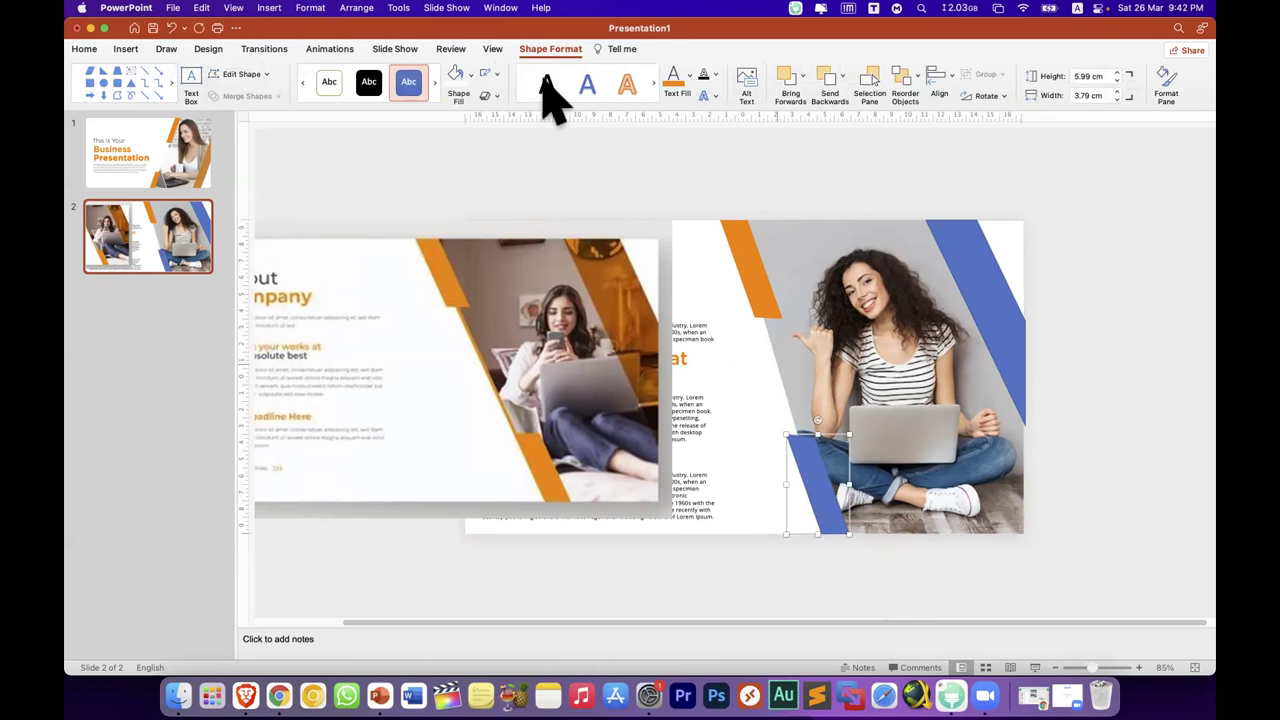
# Step: Change the lower stripe and the top-right band from blue to orange
pyautogui.click(470, 74)
pyautogui.click(456, 270)
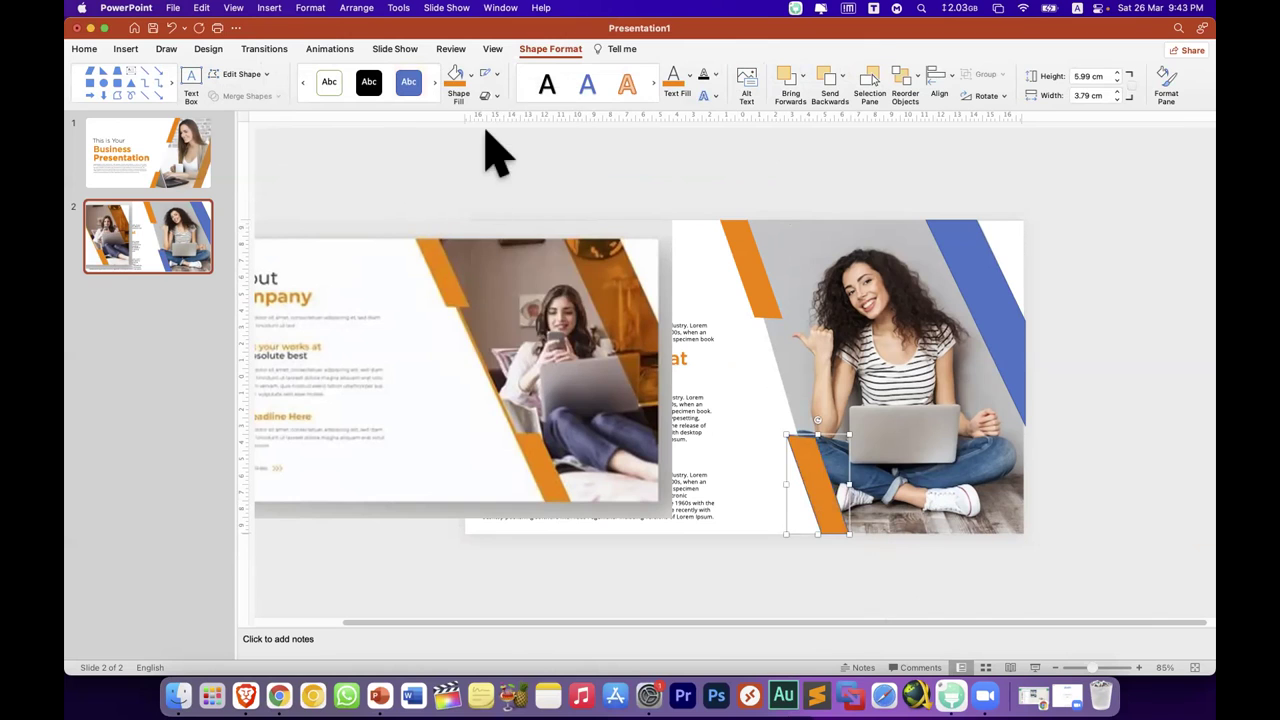
pyautogui.click(496, 75)
pyautogui.click(657, 200)
pyautogui.click(995, 325)
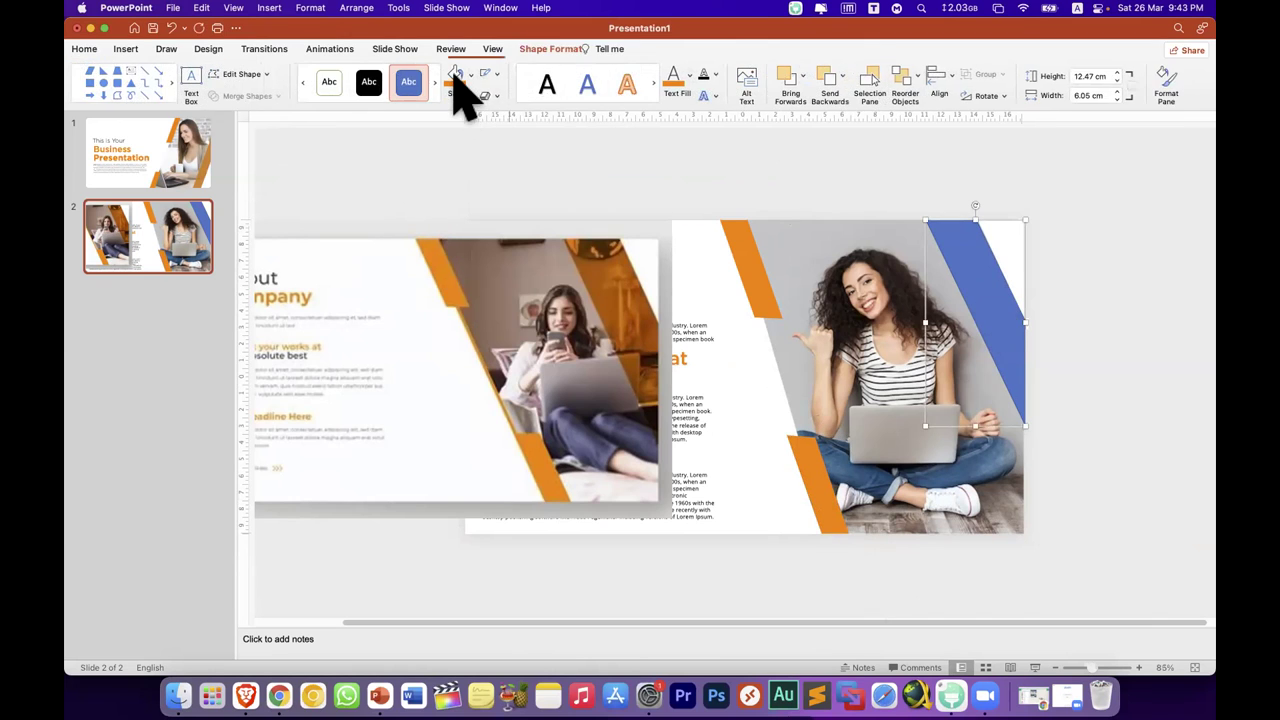
pyautogui.click(460, 76)
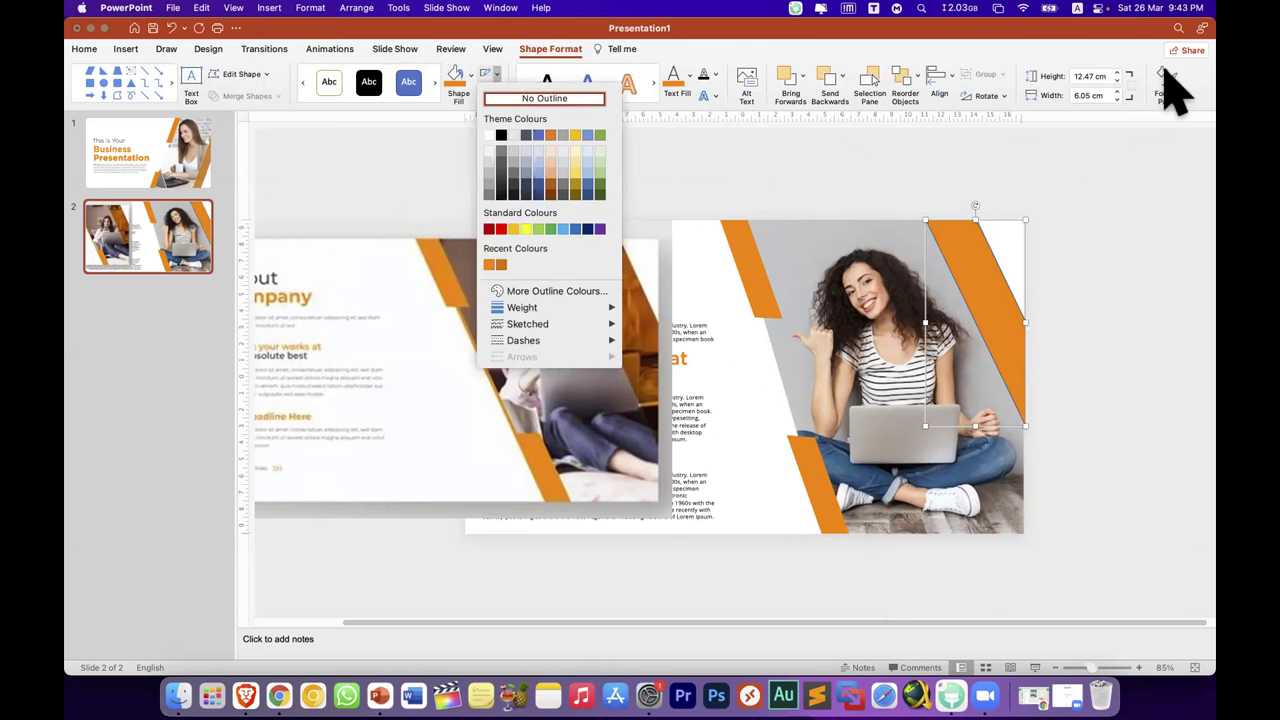
pyautogui.press('Escape')
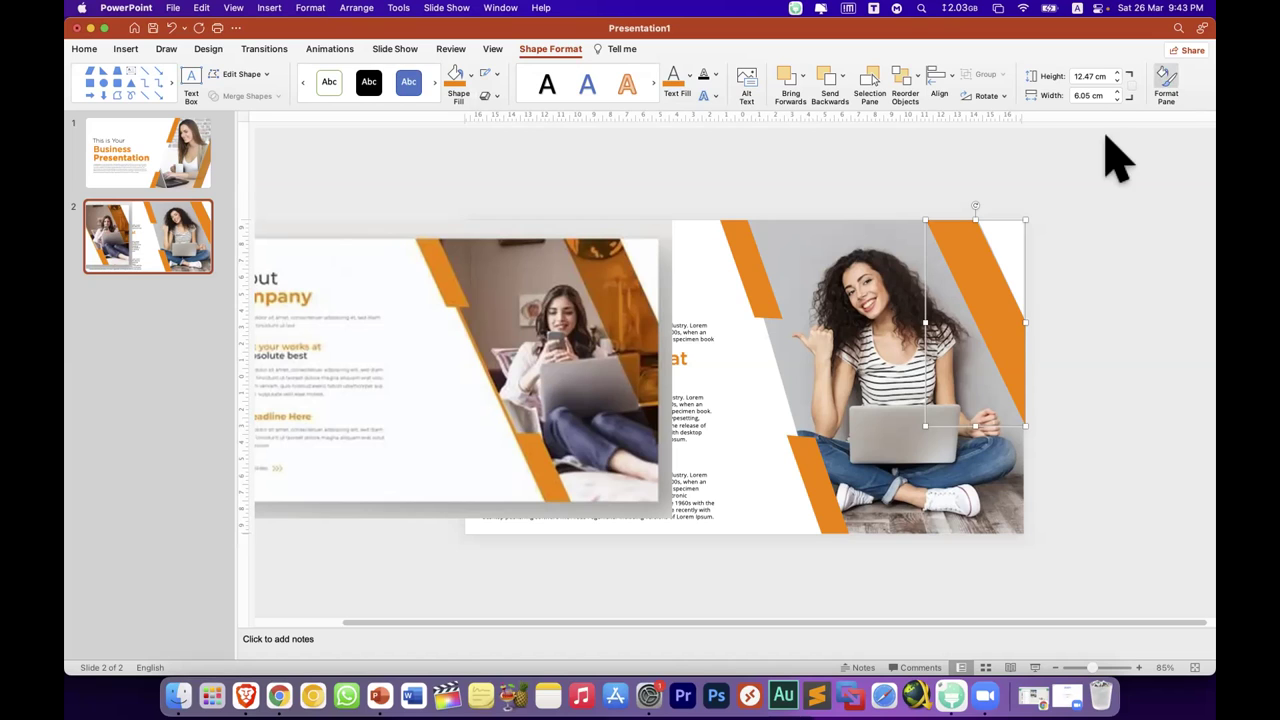
# Step: Set the top-right band's fill transparency to 33%, undoing an accidental move
pyautogui.rightClick(1027, 505)
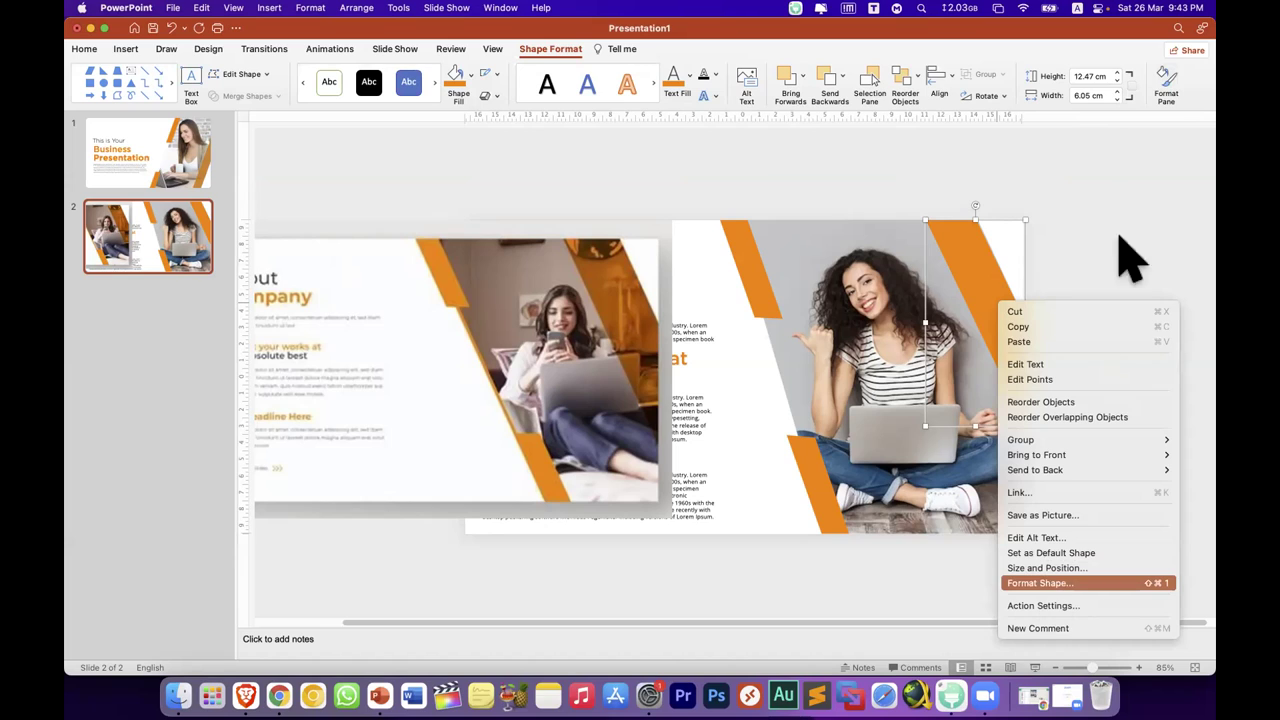
pyautogui.click(1165, 80)
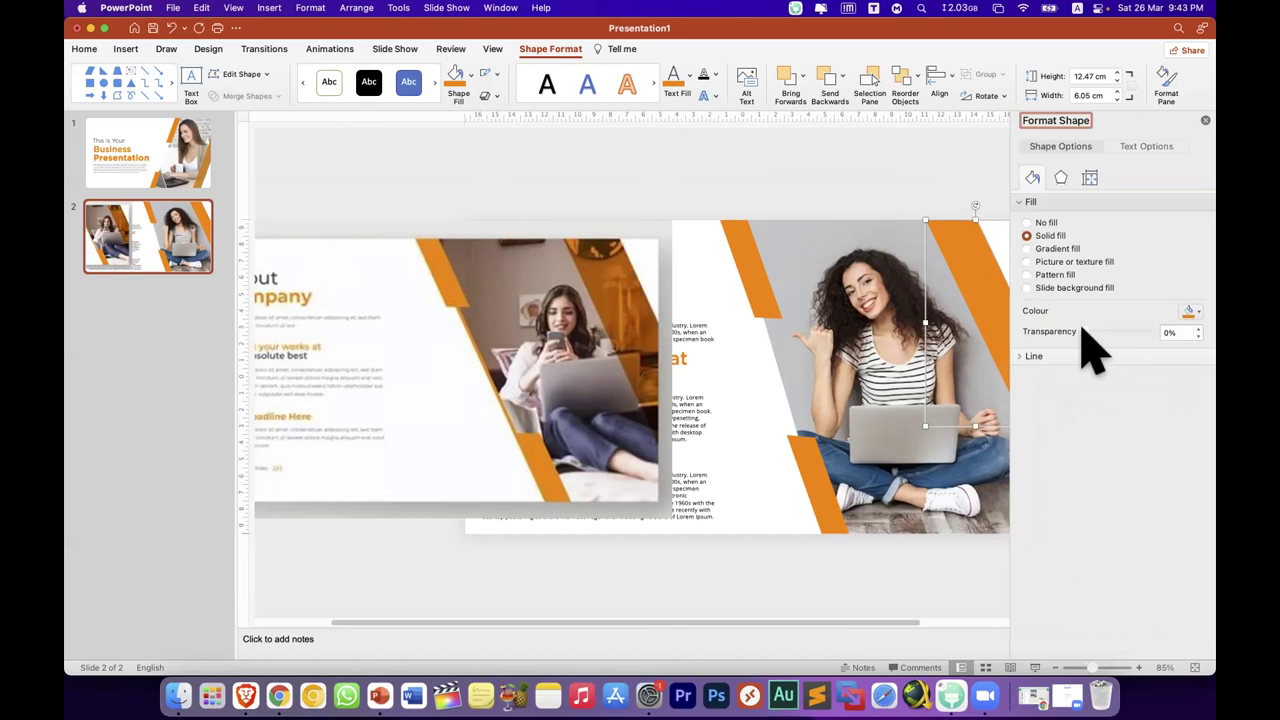
pyautogui.moveTo(1096, 330); pyautogui.dragTo(1103, 332)
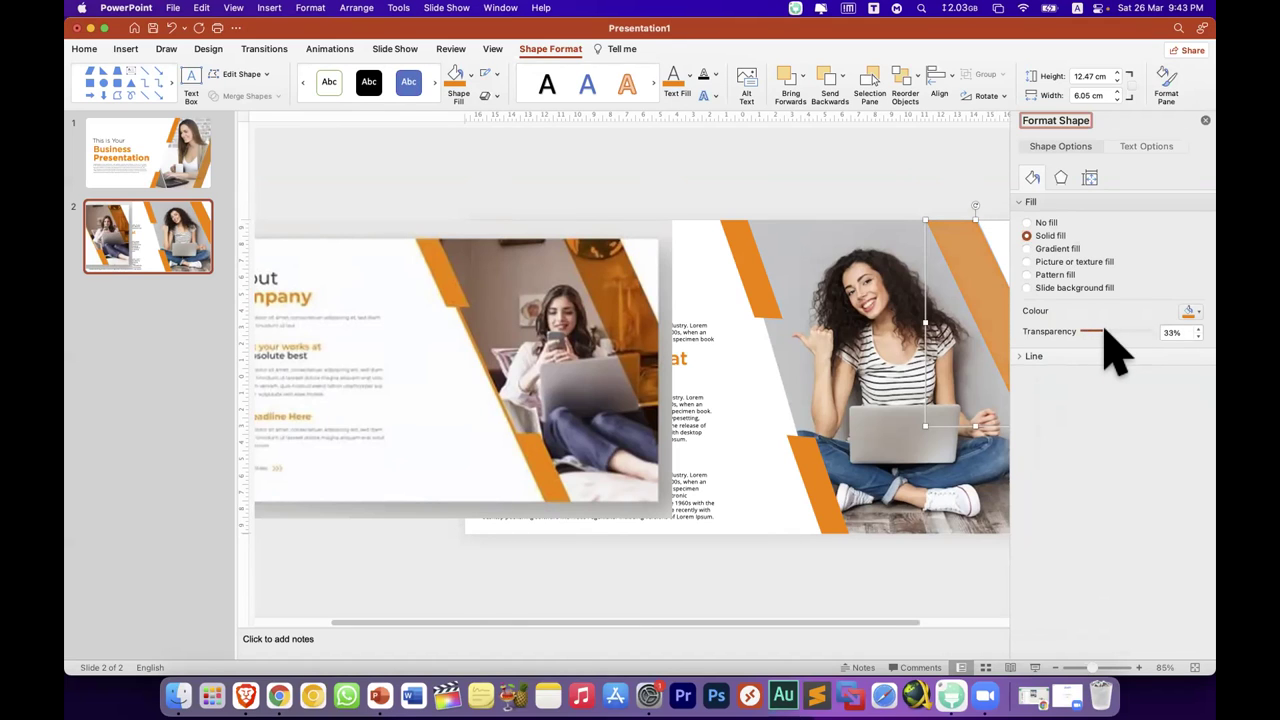
pyautogui.click(1205, 121)
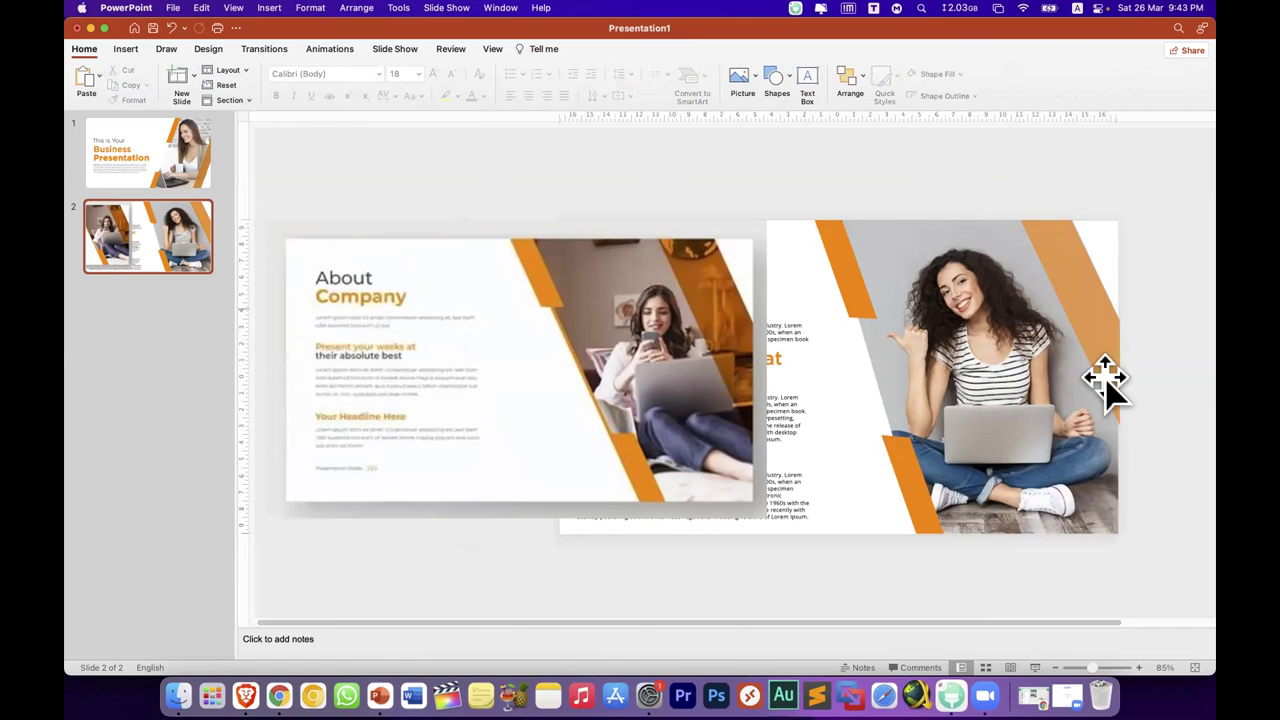
pyautogui.moveTo(1156, 330); pyautogui.dragTo(1160, 330)
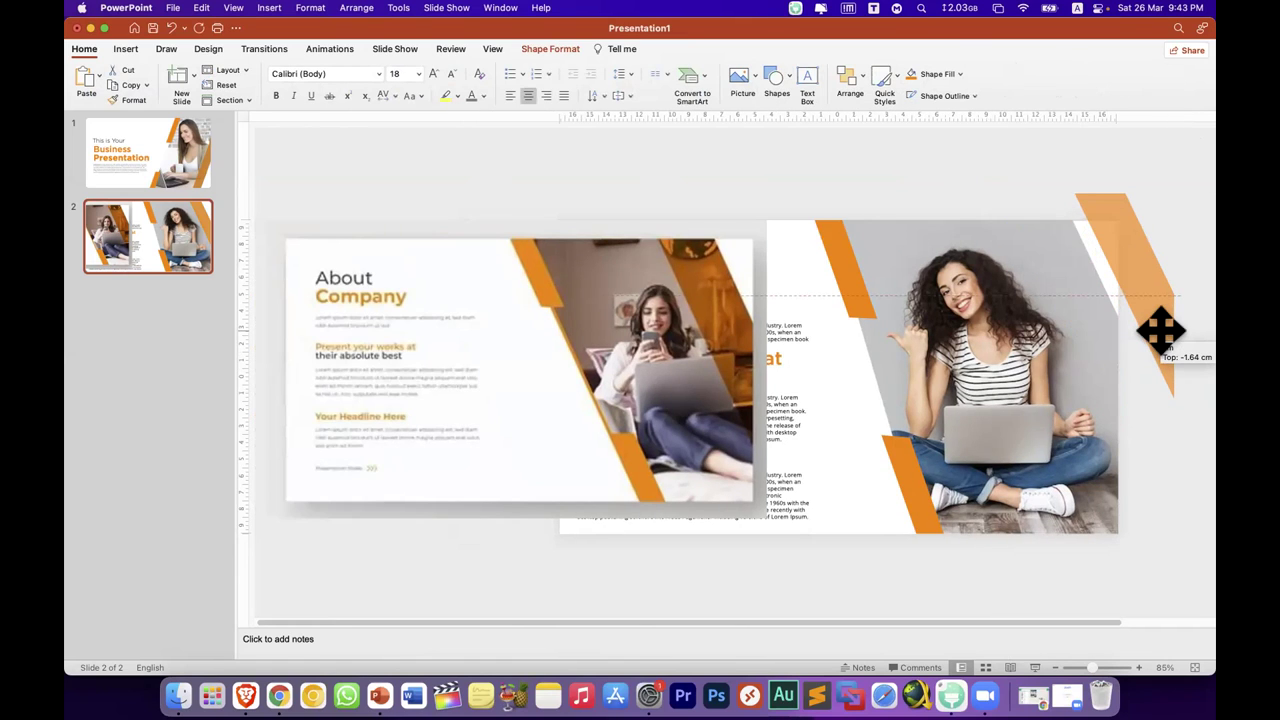
pyautogui.moveTo(1163, 158); pyautogui.dragTo(1163, 173)
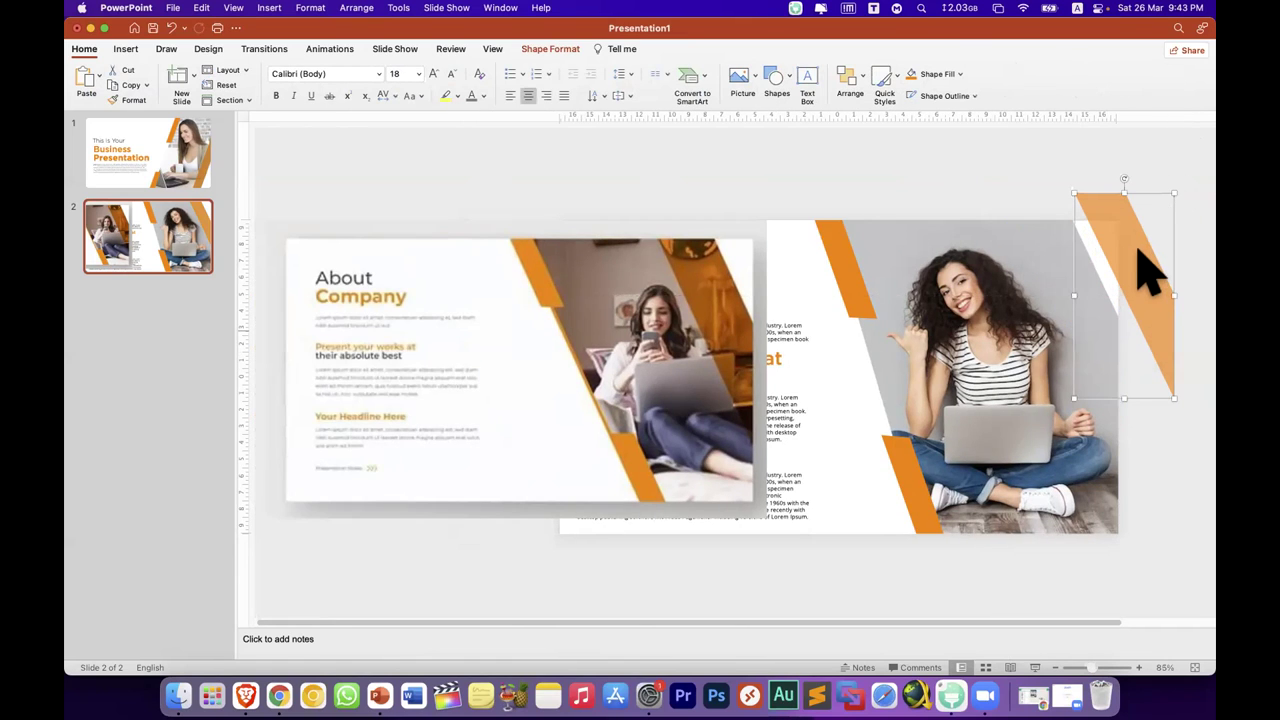
pyautogui.press('super+z')
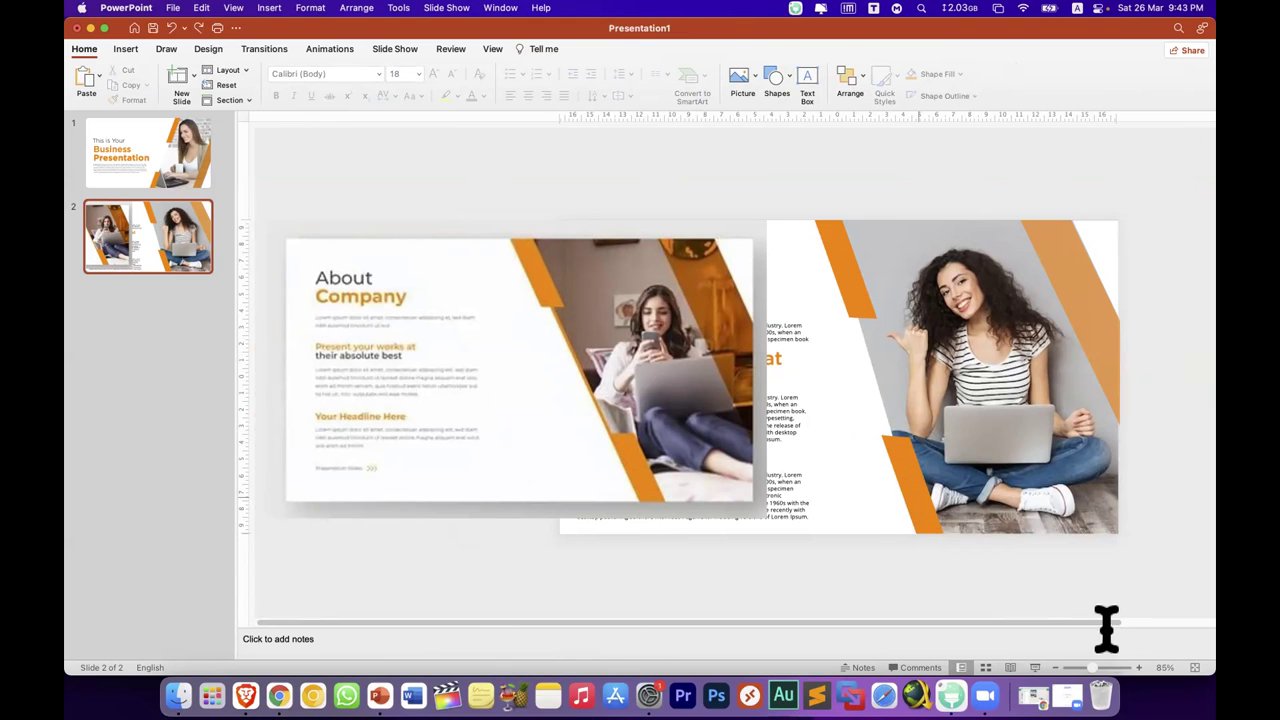
# Step: Draw a thin tall rectangle and place it against the orange diagonal band
pyautogui.click(925, 485)
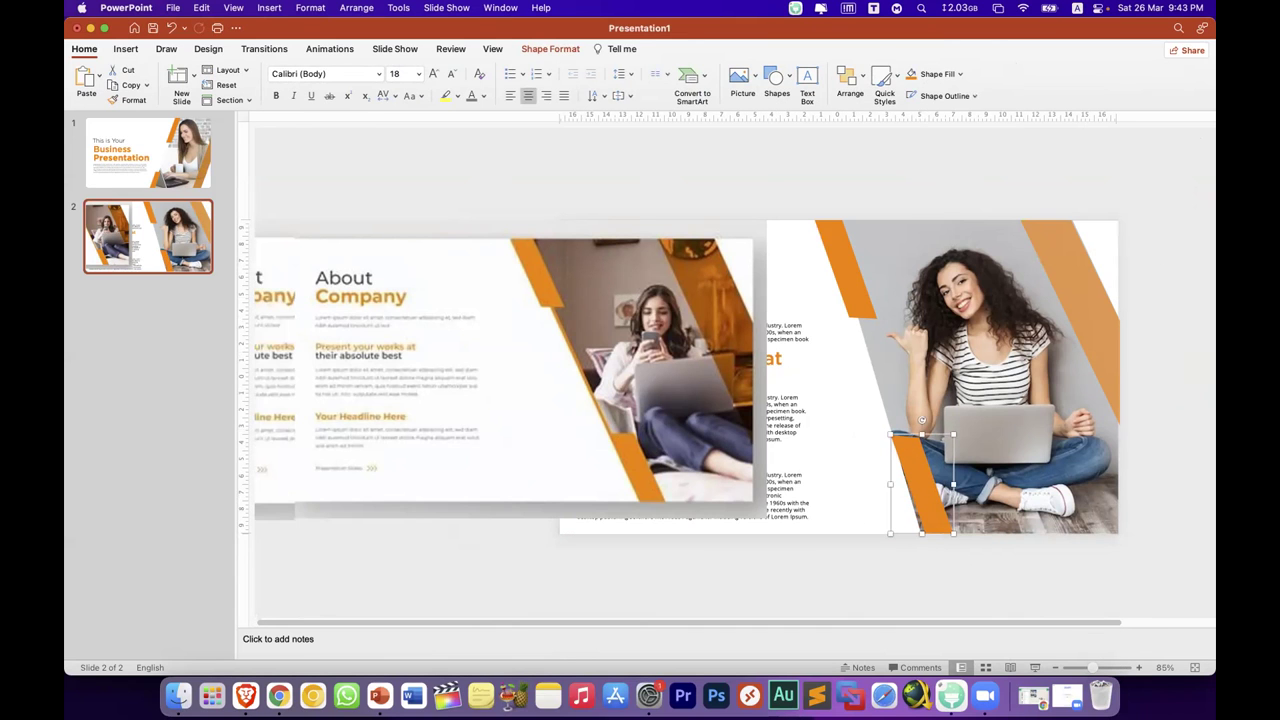
pyautogui.scroll(3, 849, 471)
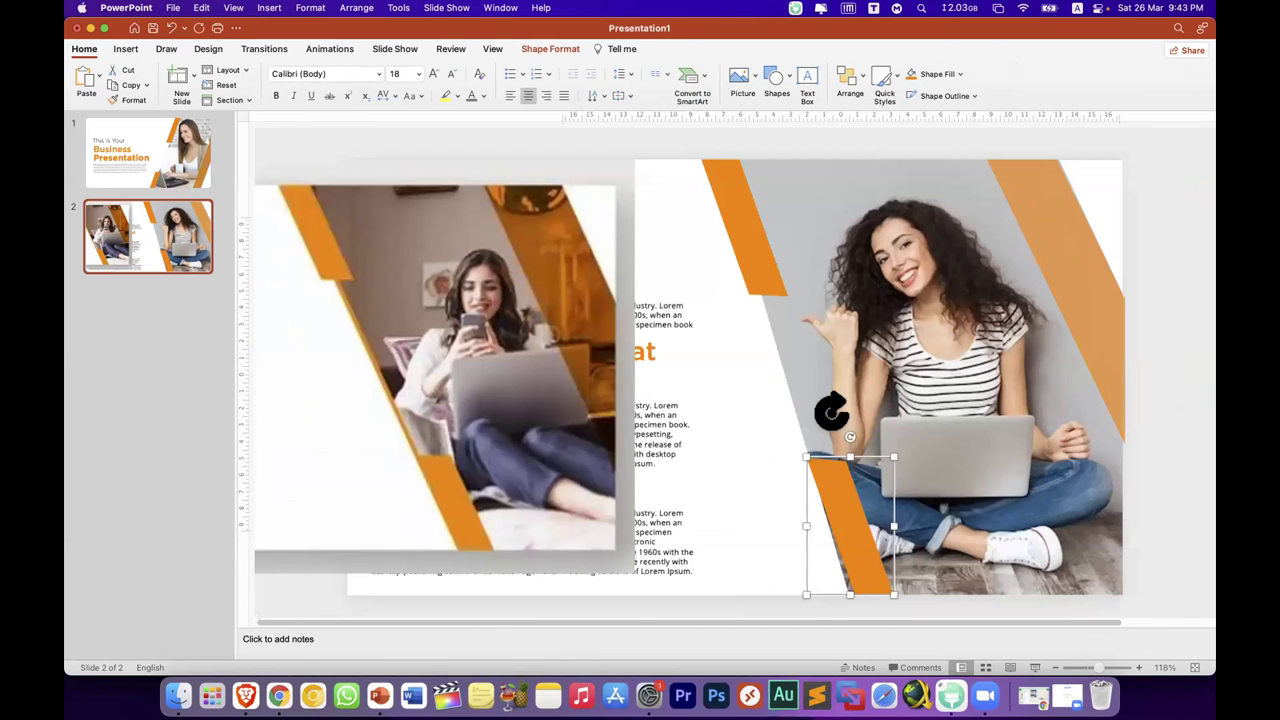
pyautogui.scroll(1, 831, 410)
pyautogui.scroll(1, 831, 409)
pyautogui.scroll(1, 829, 449)
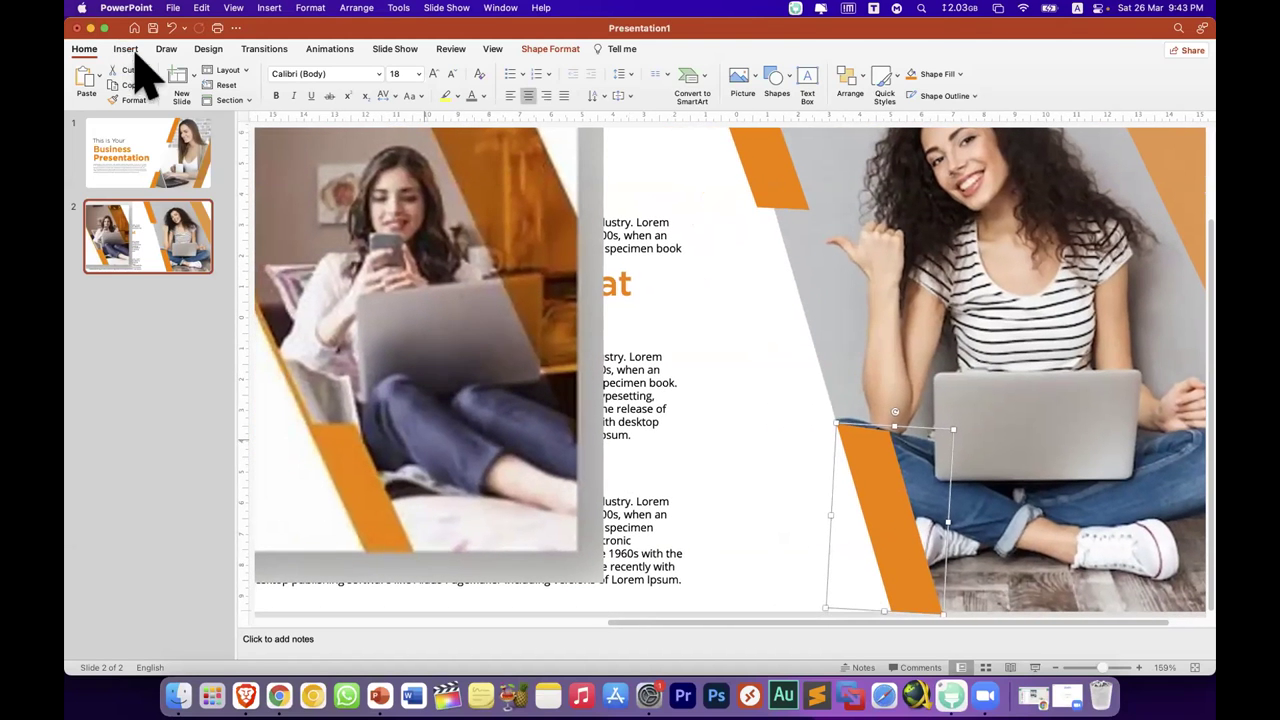
pyautogui.click(130, 52)
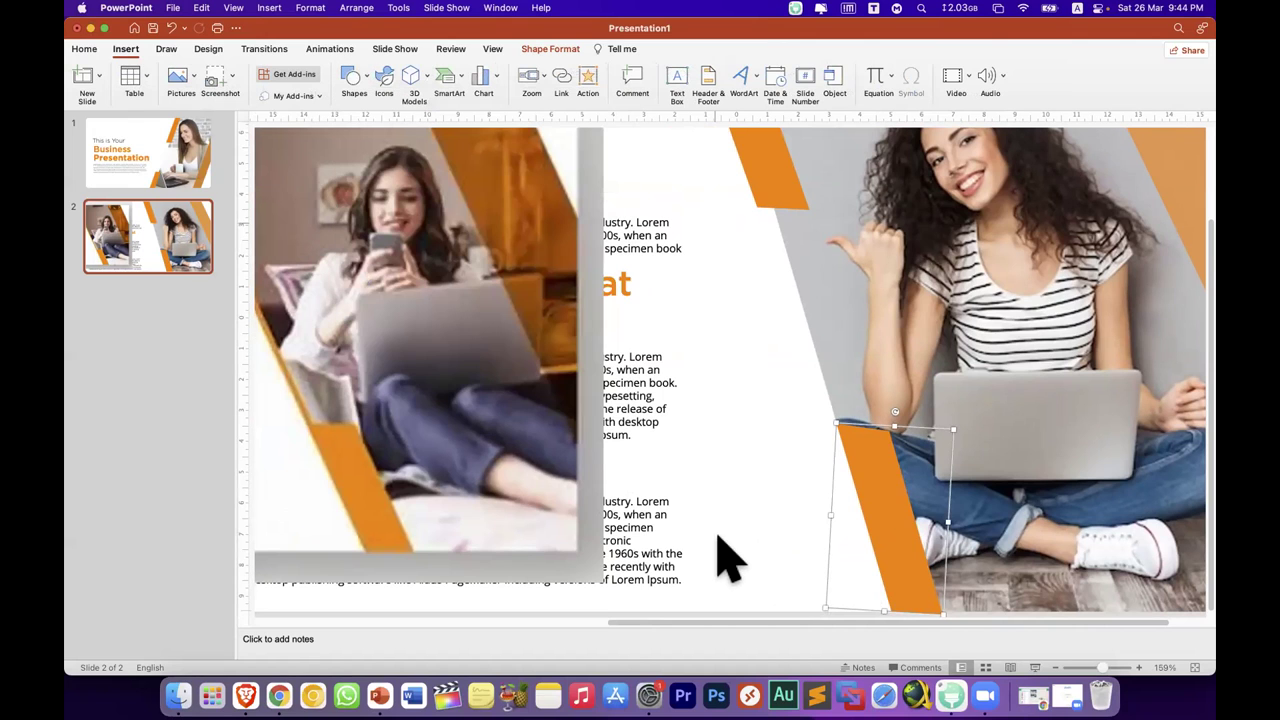
pyautogui.moveTo(716, 552)
pyautogui.mouseDown()
pyautogui.moveTo(725, 205)
pyautogui.moveTo(683, 210)
pyautogui.mouseUp()
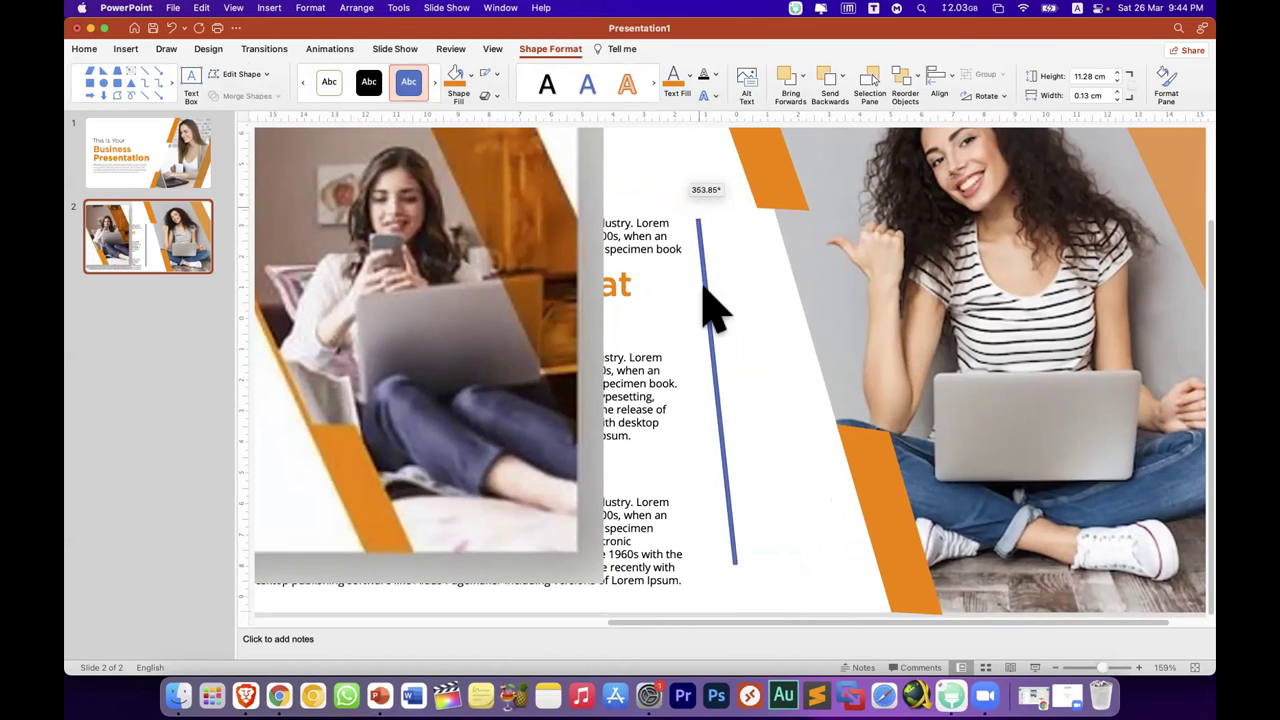
pyautogui.moveTo(706, 329)
pyautogui.mouseDown()
pyautogui.moveTo(825, 315)
pyautogui.moveTo(806, 313)
pyautogui.mouseUp()
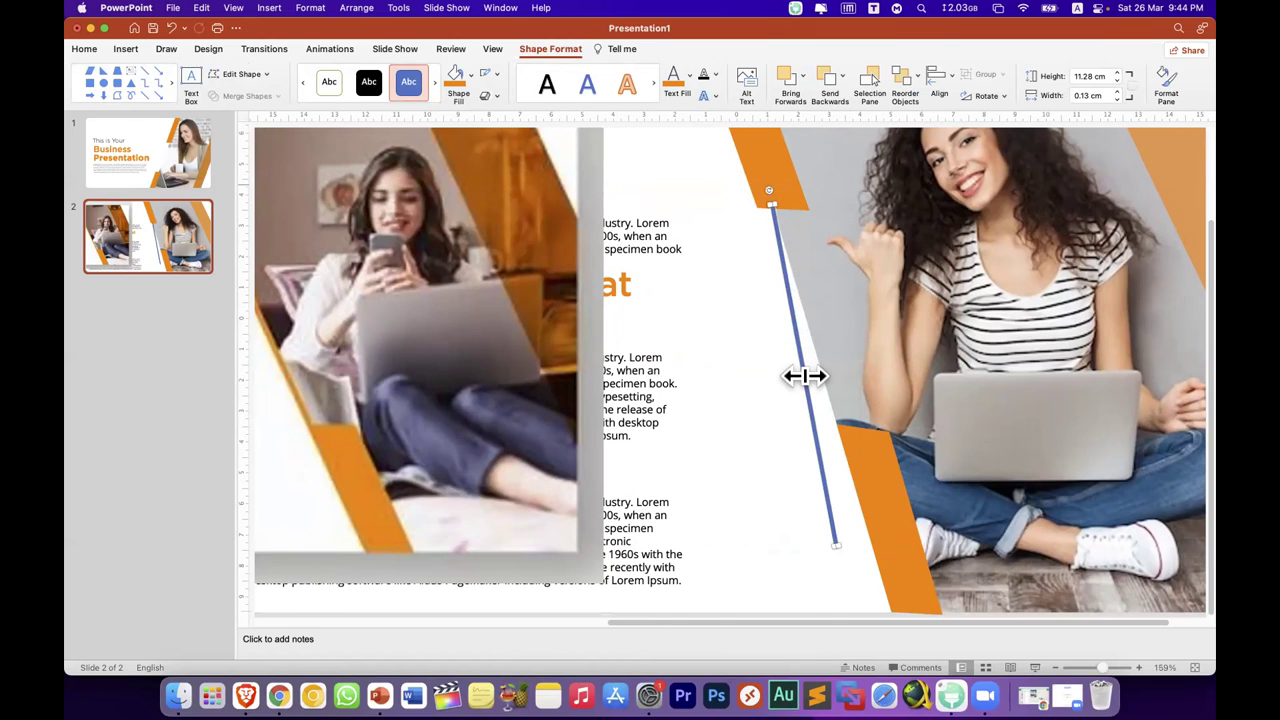
pyautogui.moveTo(757, 191); pyautogui.dragTo(751, 200)
pyautogui.moveTo(783, 315); pyautogui.dragTo(803, 343)
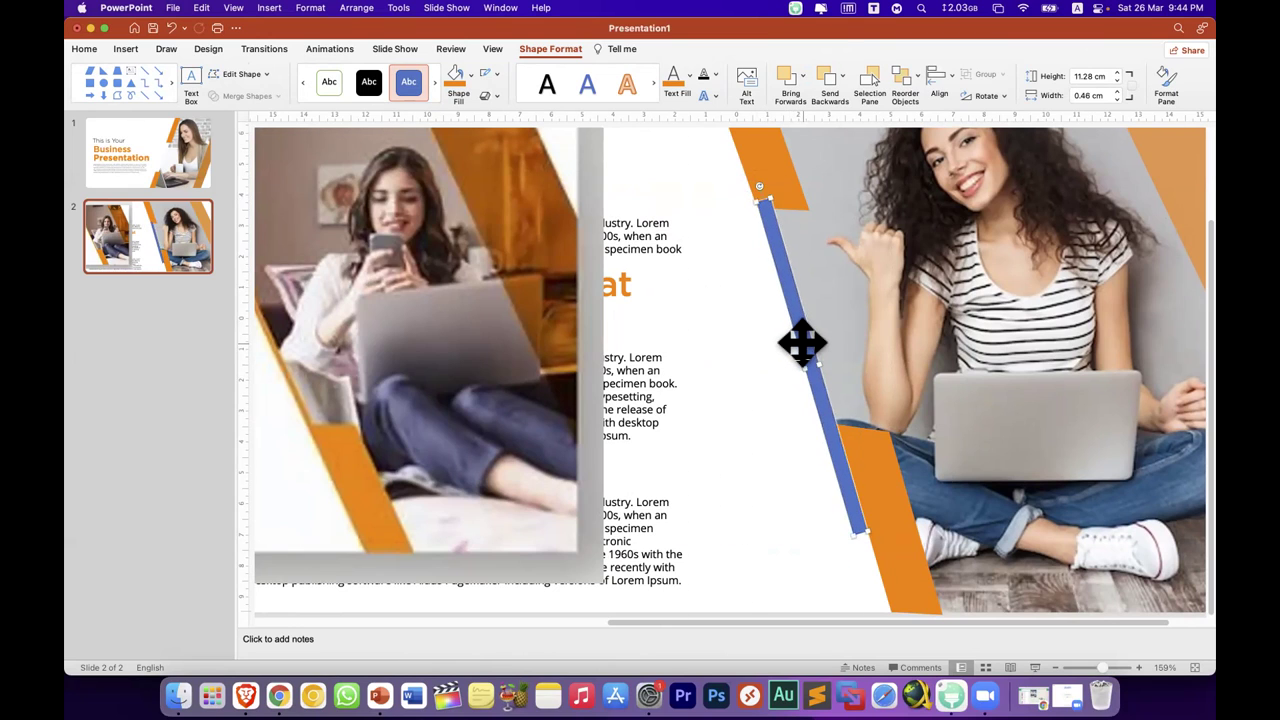
# Step: Fill the thin stripe orange, remove its outline and narrow it slightly
pyautogui.click(469, 72)
pyautogui.click(496, 74)
pyautogui.click(508, 92)
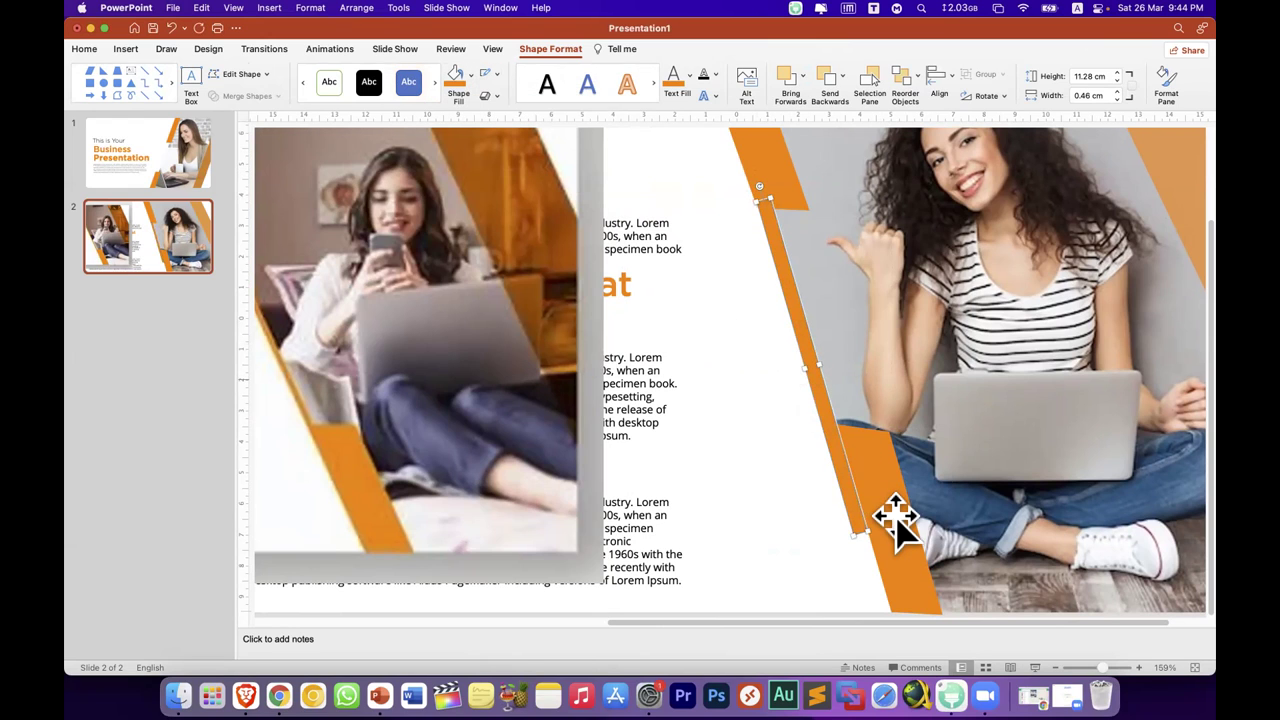
pyautogui.moveTo(817, 370); pyautogui.dragTo(886, 515)
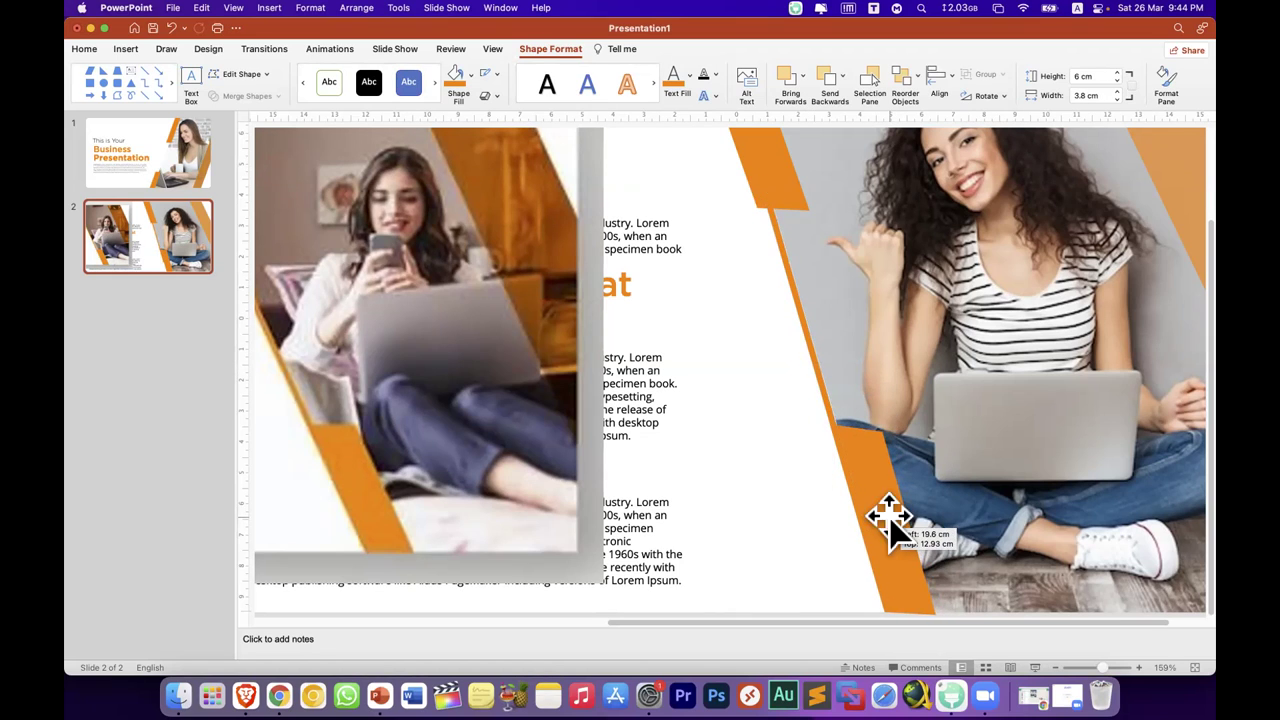
pyautogui.click(1049, 470)
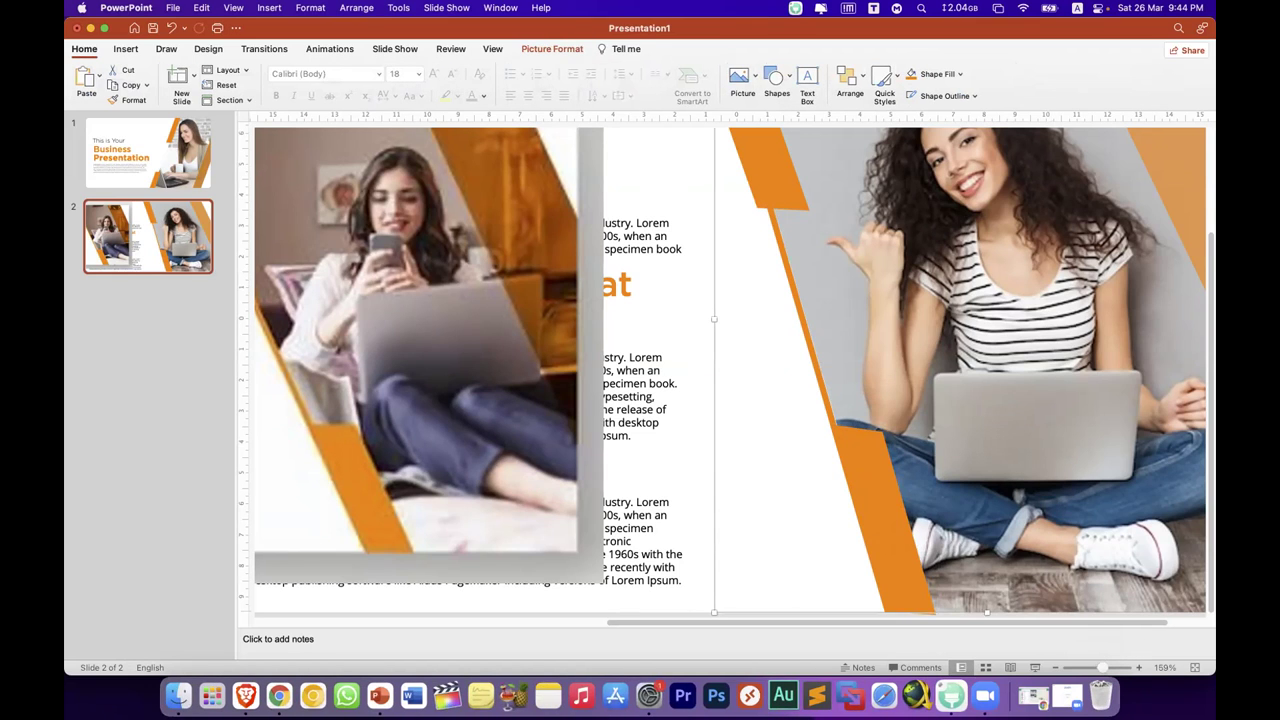
# Step: Shrink the About Company reference image and park it above slide 2, off the layout
pyautogui.scroll(-5, 1090, 630)
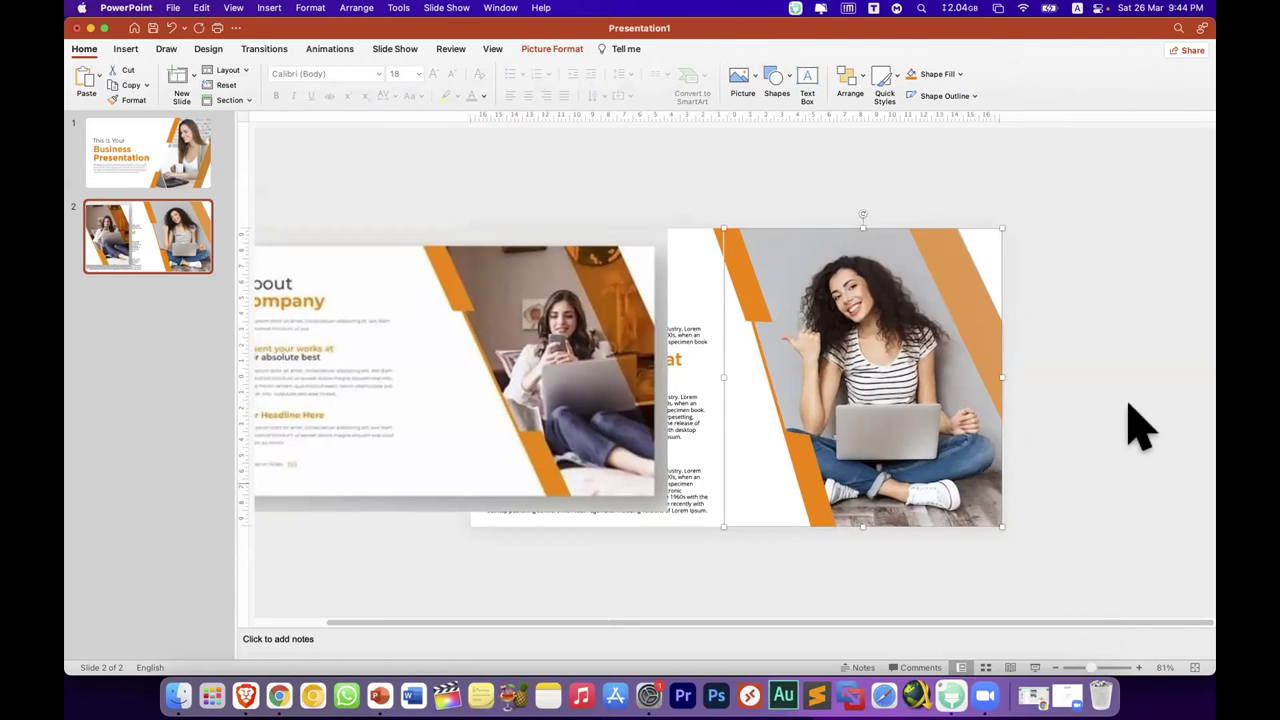
pyautogui.click(508, 378)
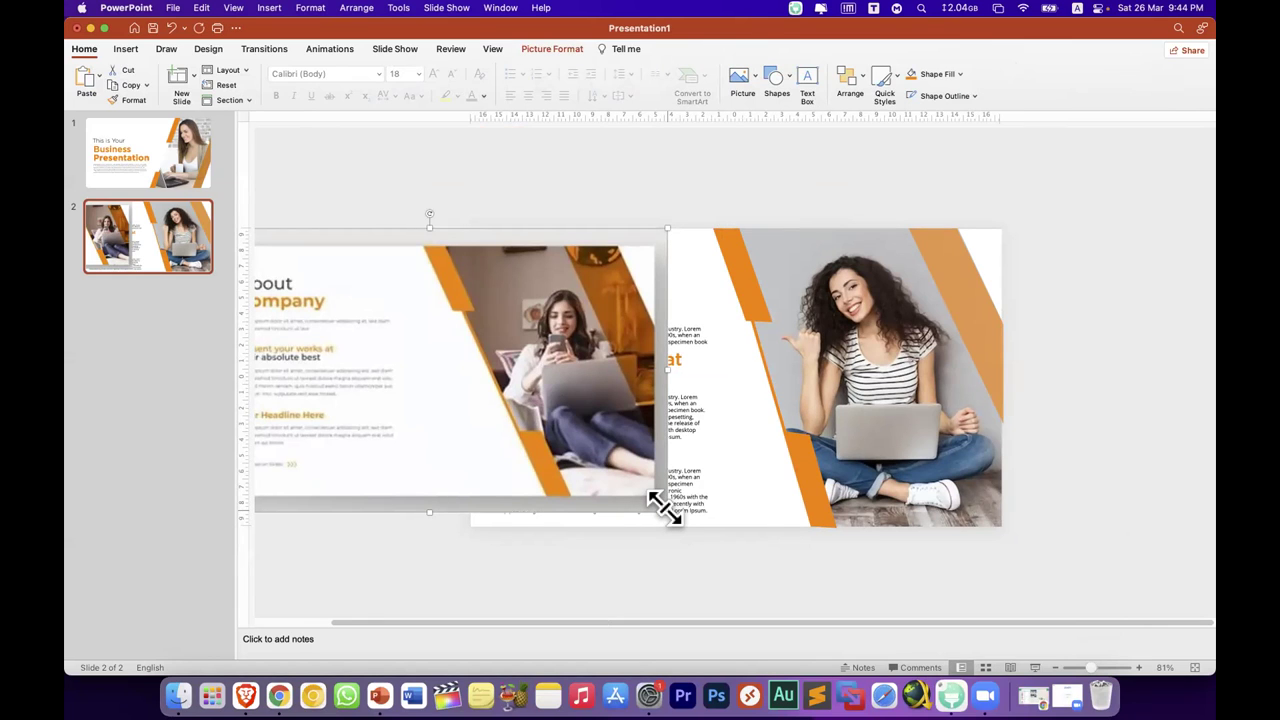
pyautogui.moveTo(665, 507); pyautogui.dragTo(573, 422)
pyautogui.moveTo(451, 297)
pyautogui.mouseDown()
pyautogui.moveTo(624, 150)
pyautogui.moveTo(643, 330)
pyautogui.mouseUp()
pyautogui.scroll(3, 380, 380)
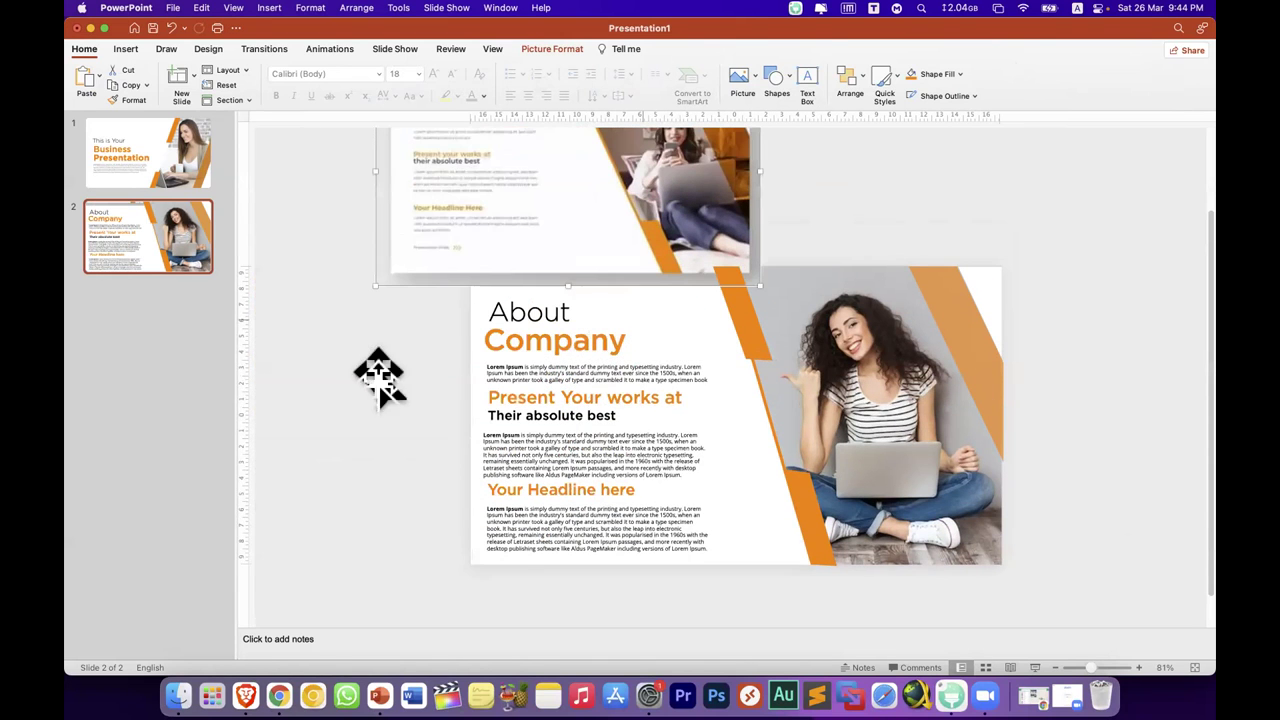
pyautogui.scroll(2, 925, 350)
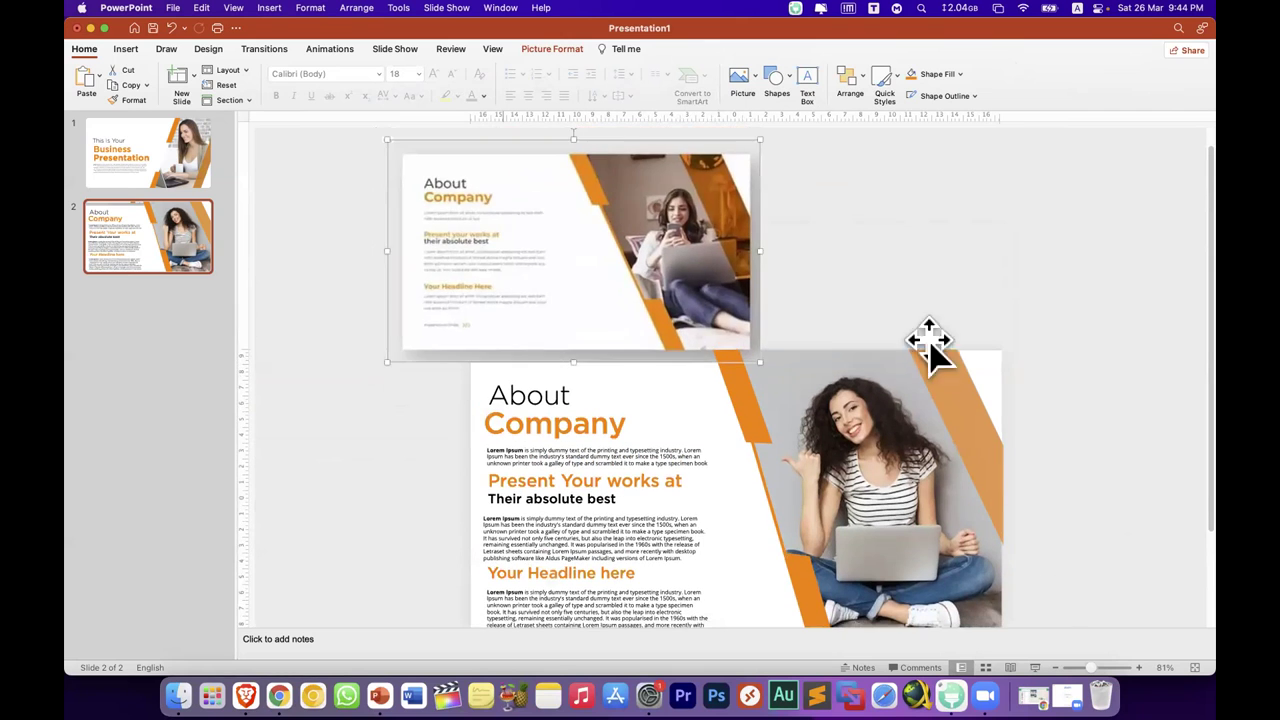
pyautogui.moveTo(928, 340); pyautogui.dragTo(935, 345)
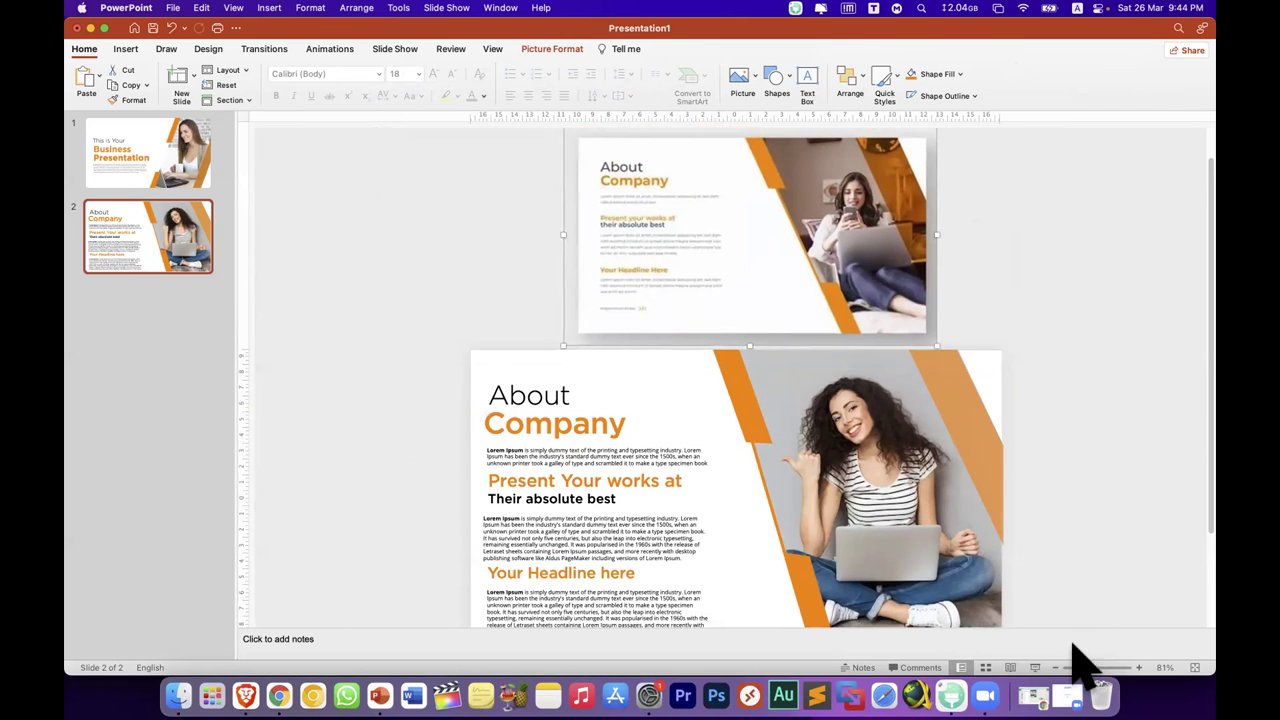
pyautogui.scroll(-2, 640, 200)
pyautogui.scroll(-2, 646, 177)
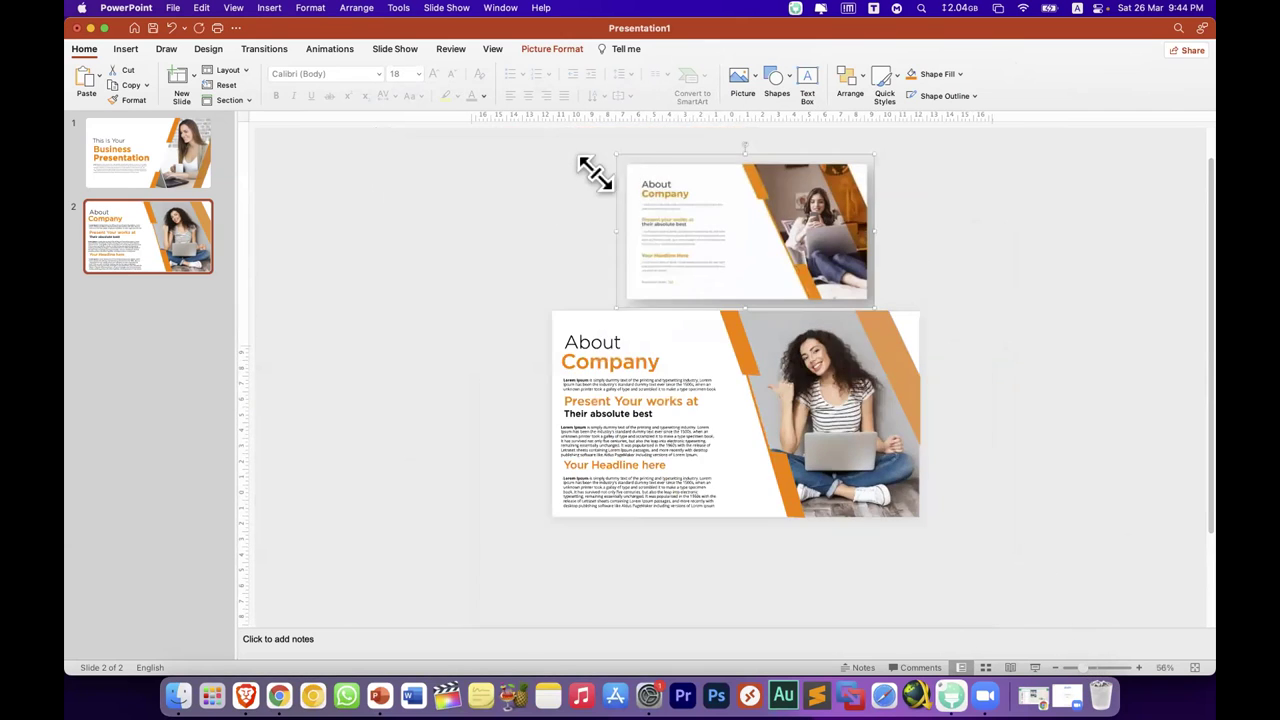
pyautogui.scroll(-3, 590, 172)
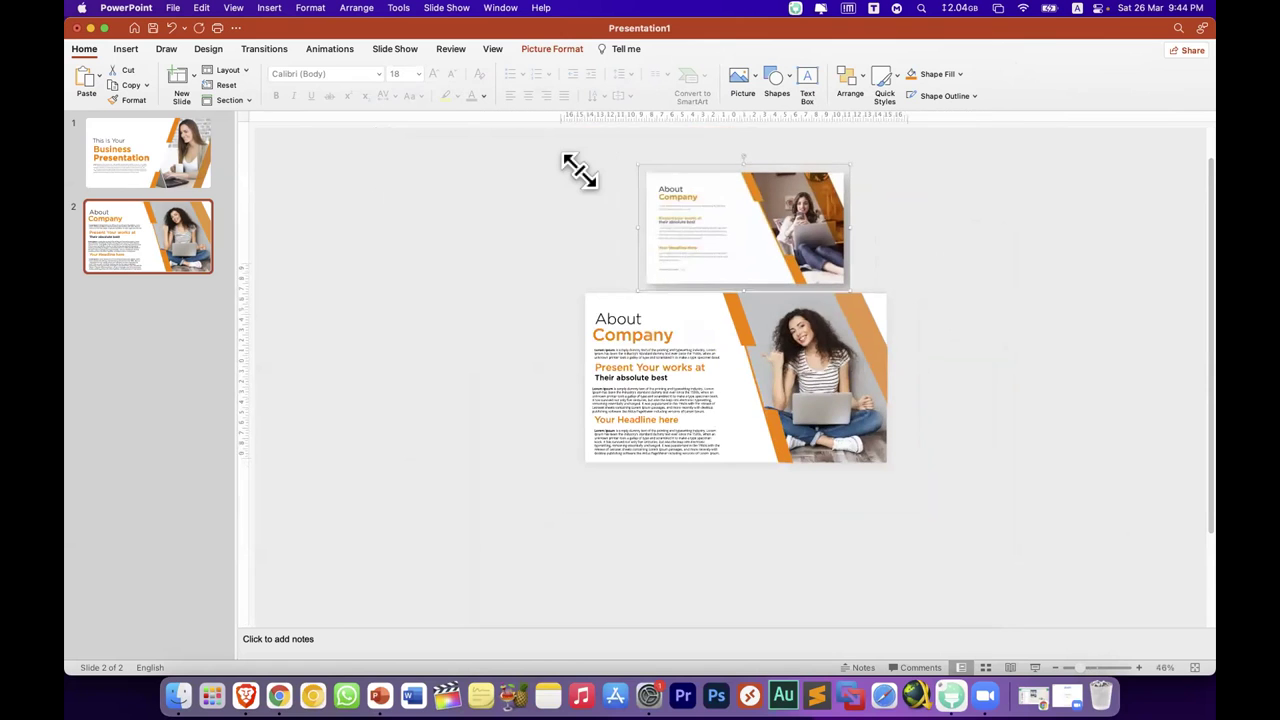
# Step: Select and inspect the body text boxes under the slide's headlines
pyautogui.click(705, 400)
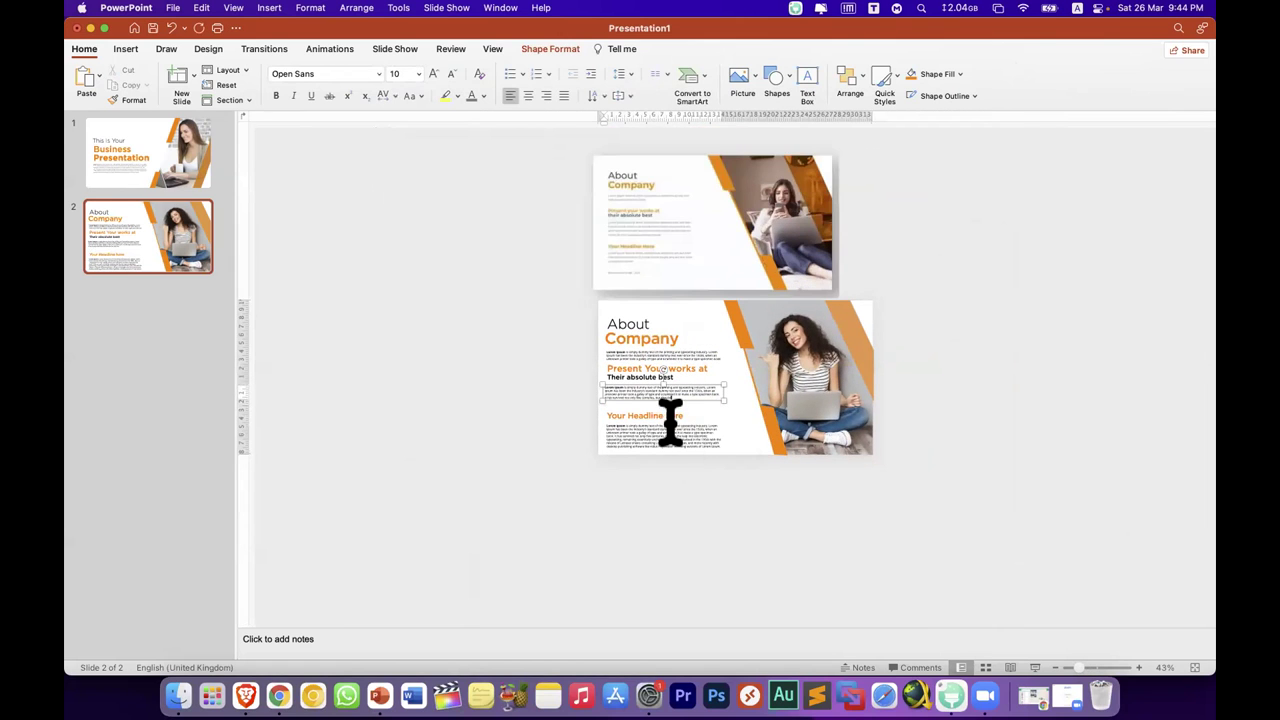
pyautogui.tripleClick(725, 449)
pyautogui.moveTo(686, 435); pyautogui.dragTo(722, 450)
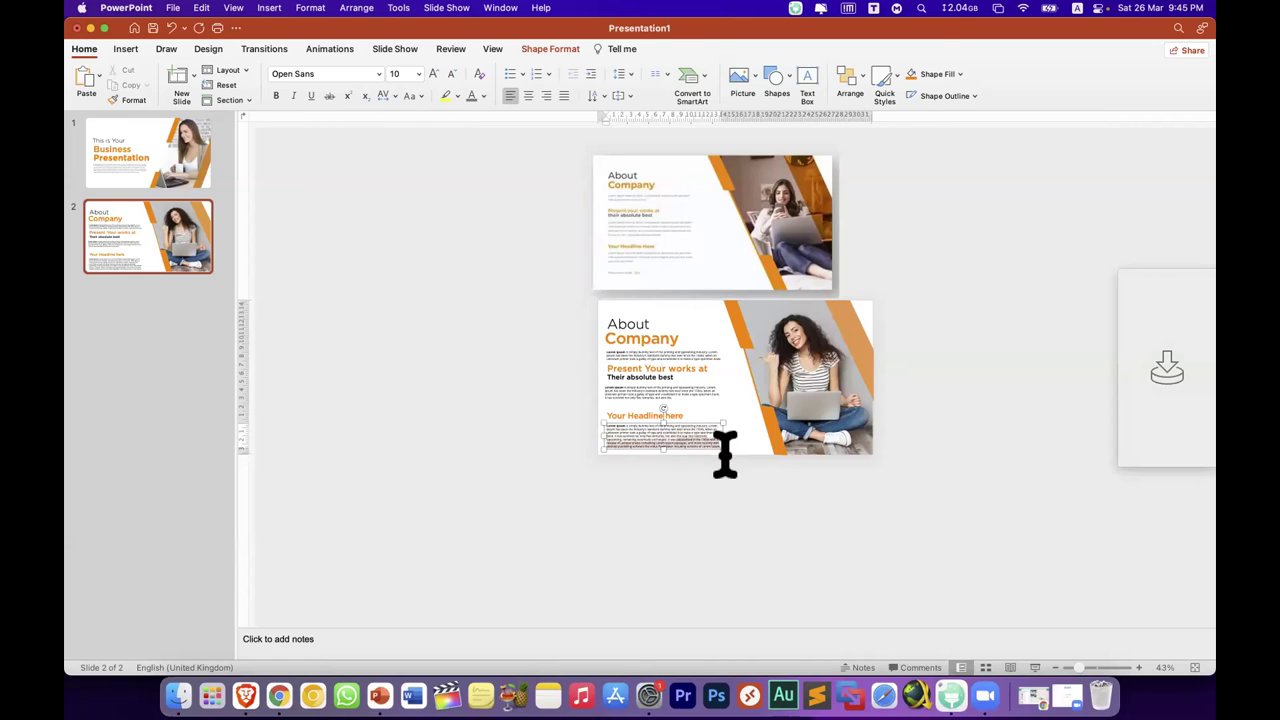
pyautogui.click(723, 514)
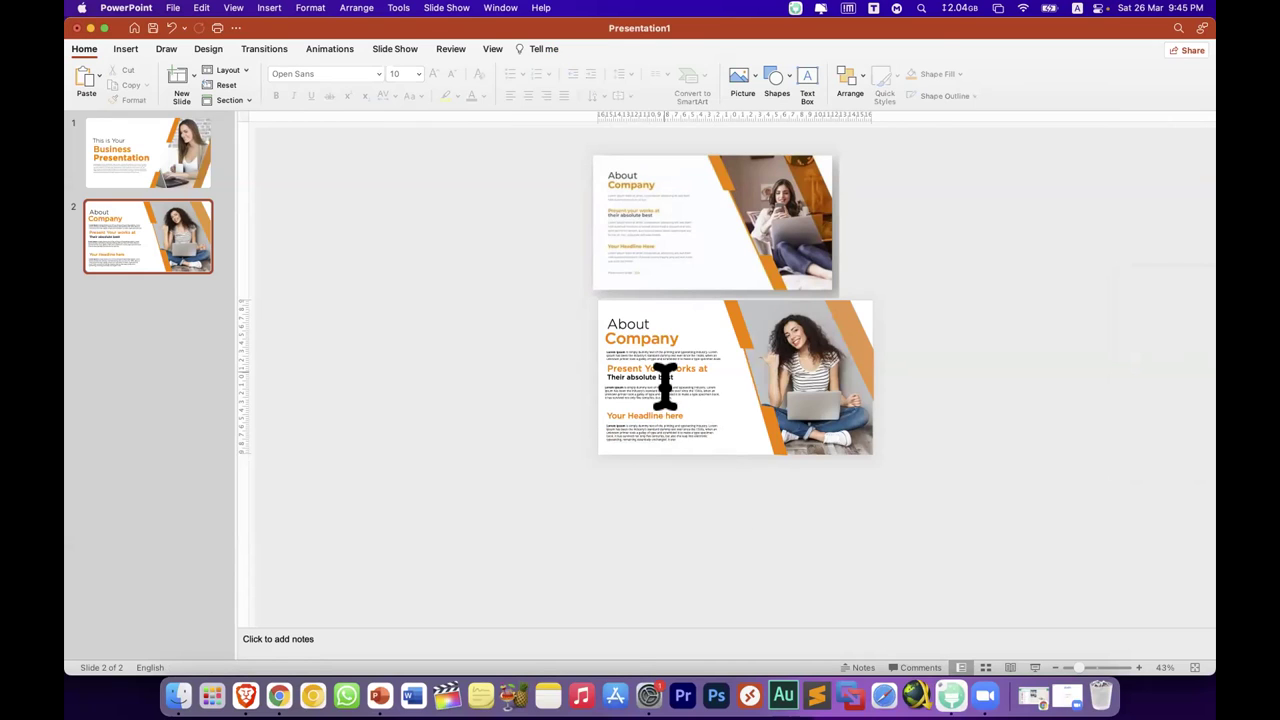
pyautogui.click(665, 397)
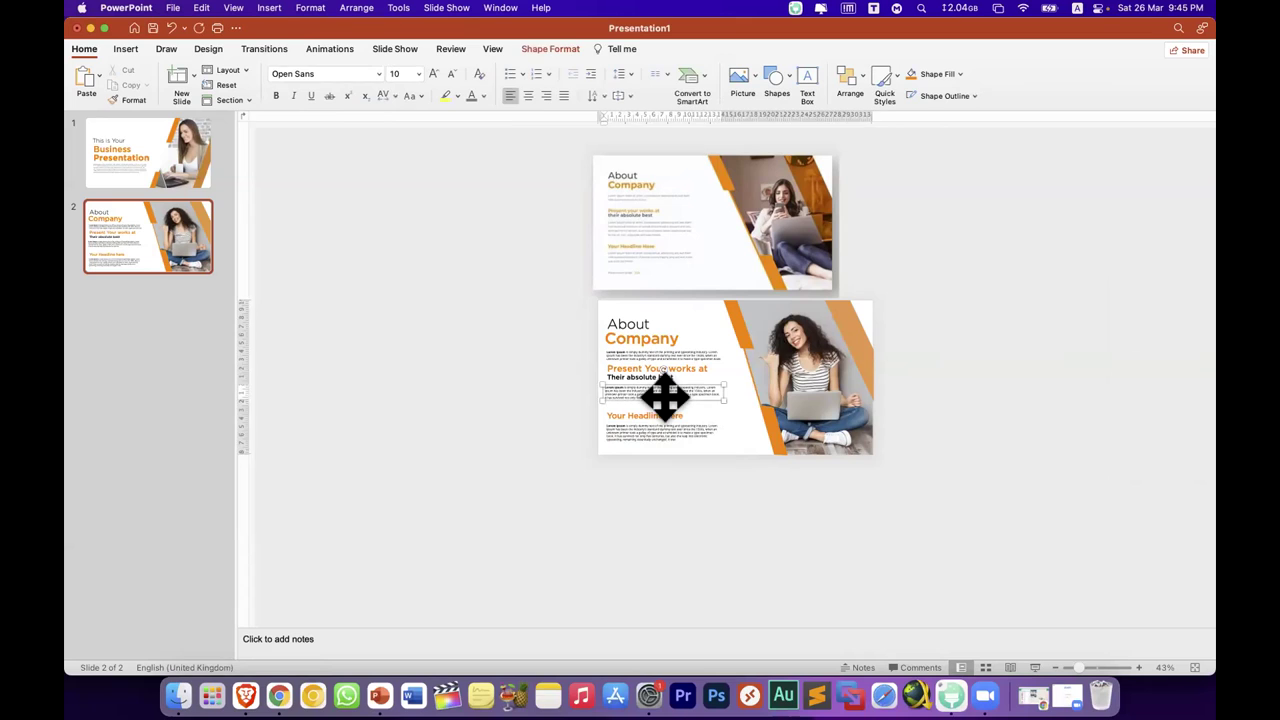
pyautogui.click(468, 374)
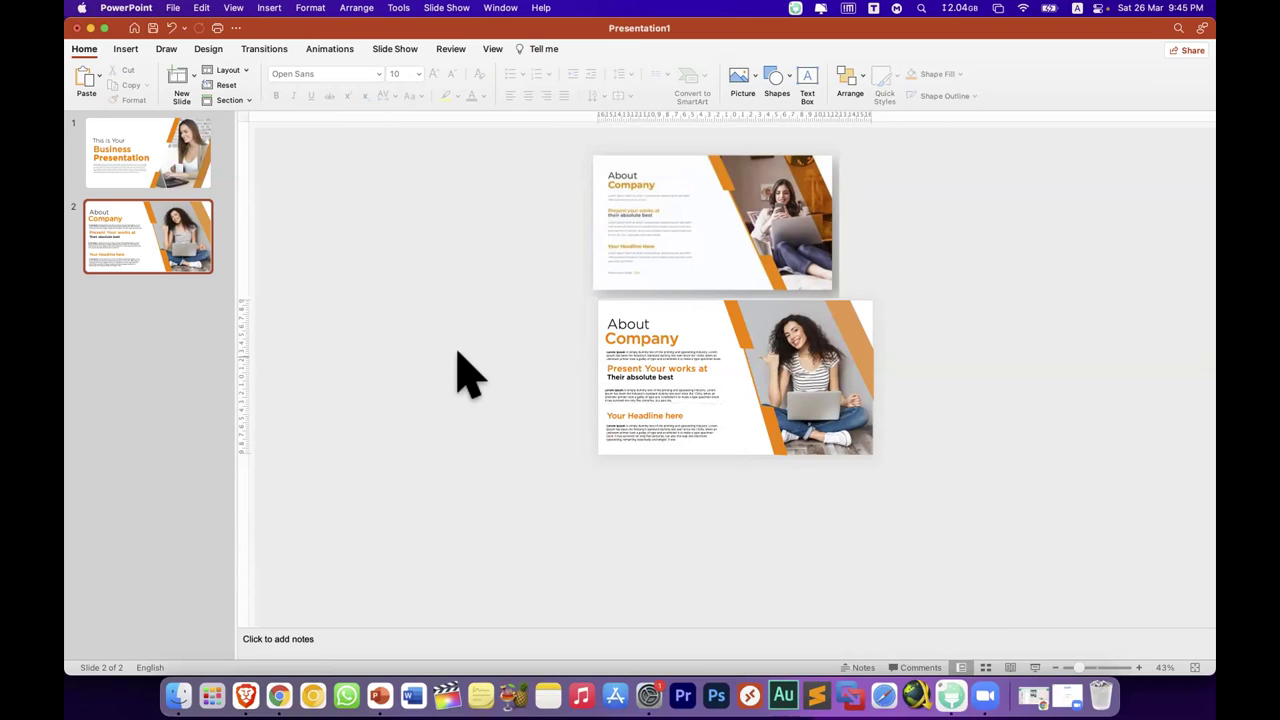
# Step: Try a black fill on both diagonal stripes via Format Painter, then undo back to orange
pyautogui.click(737, 324)
pyautogui.click(545, 50)
pyautogui.click(460, 78)
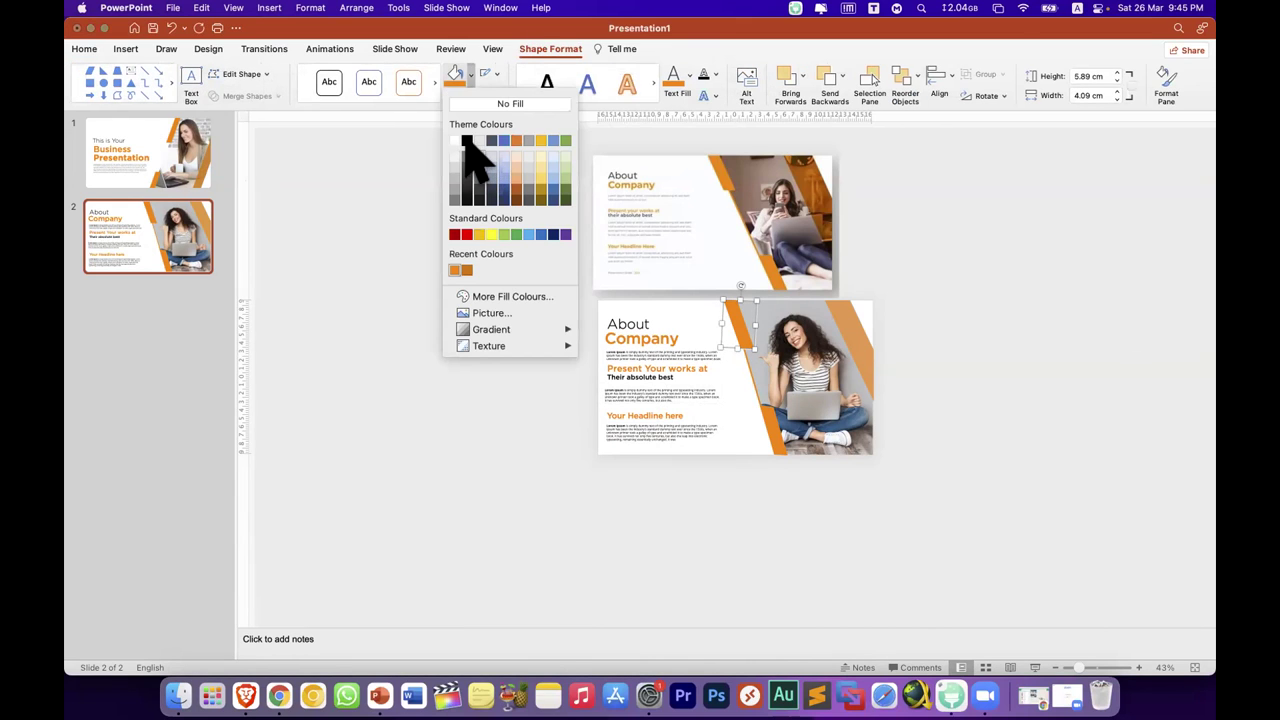
pyautogui.click(466, 140)
pyautogui.click(84, 49)
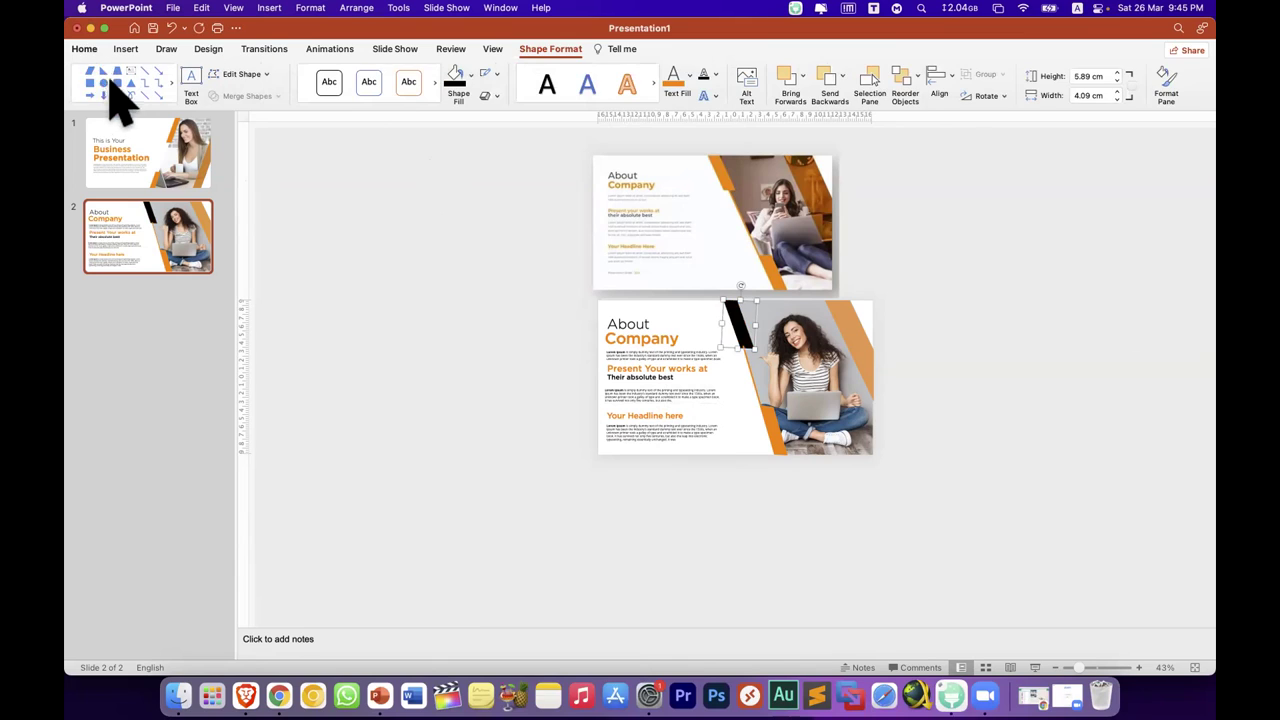
pyautogui.click(130, 100)
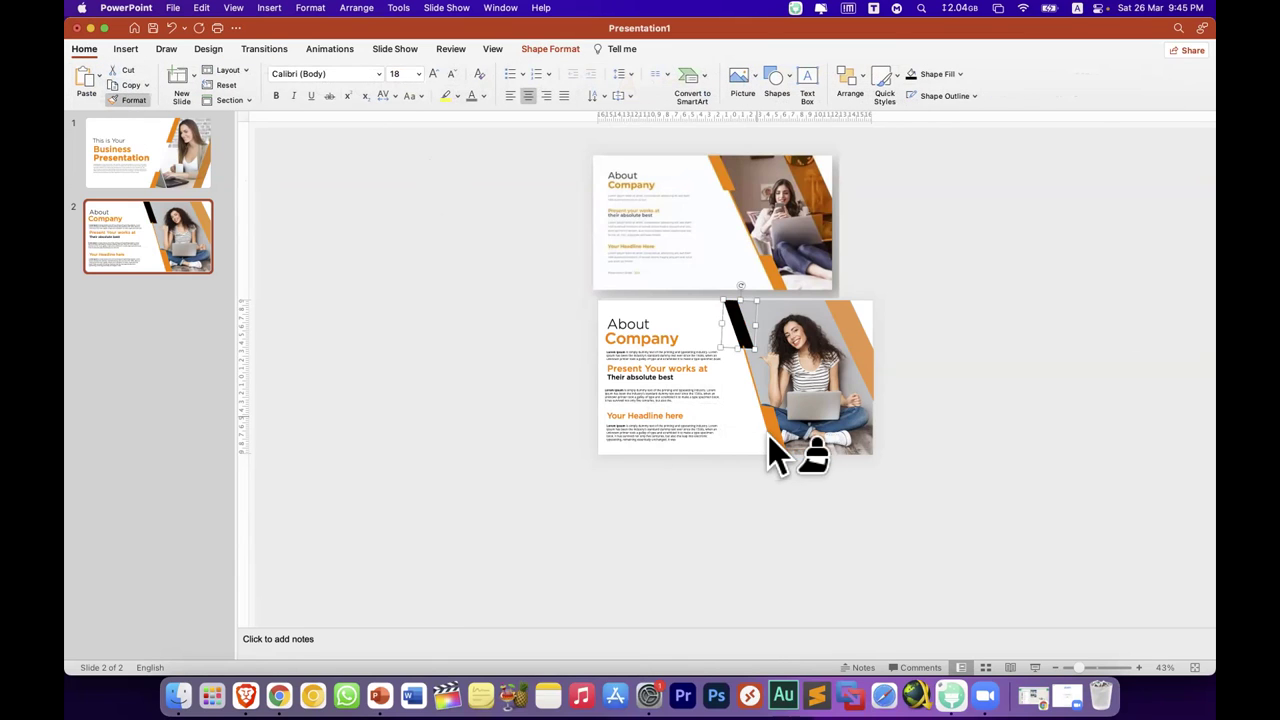
pyautogui.moveTo(763, 415); pyautogui.dragTo(772, 428)
pyautogui.press('Escape')
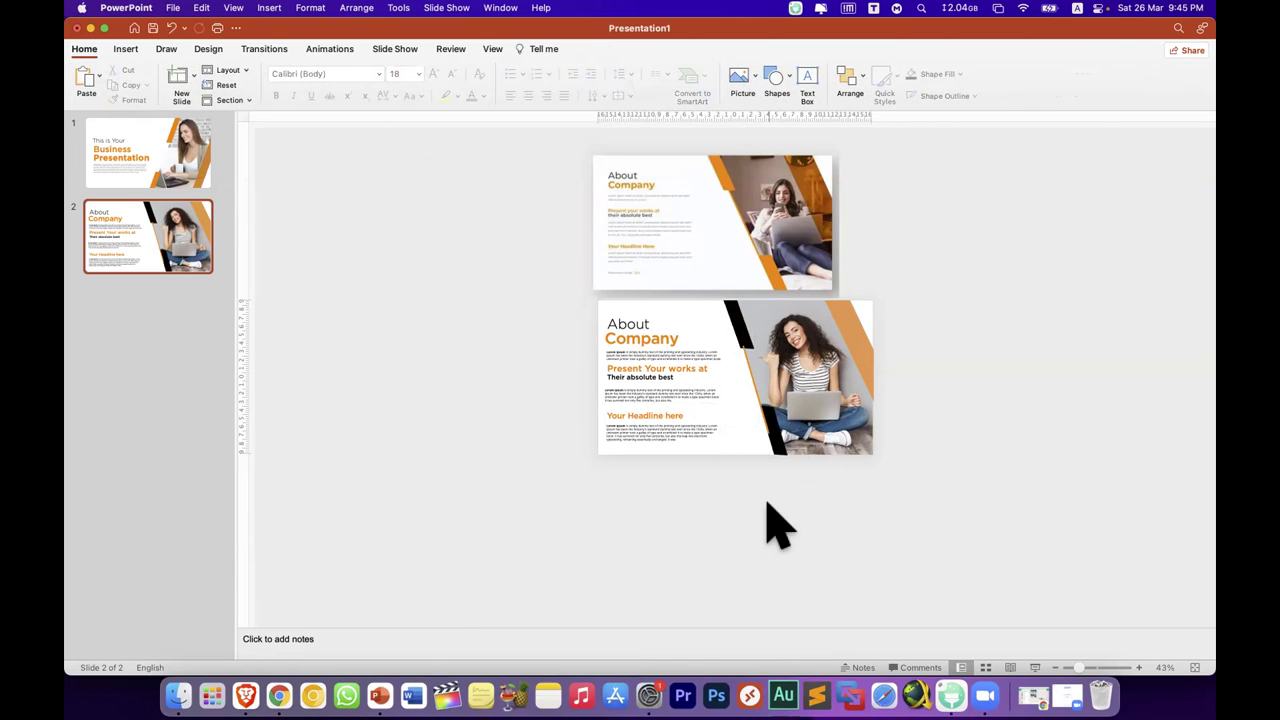
pyautogui.press('super+z')
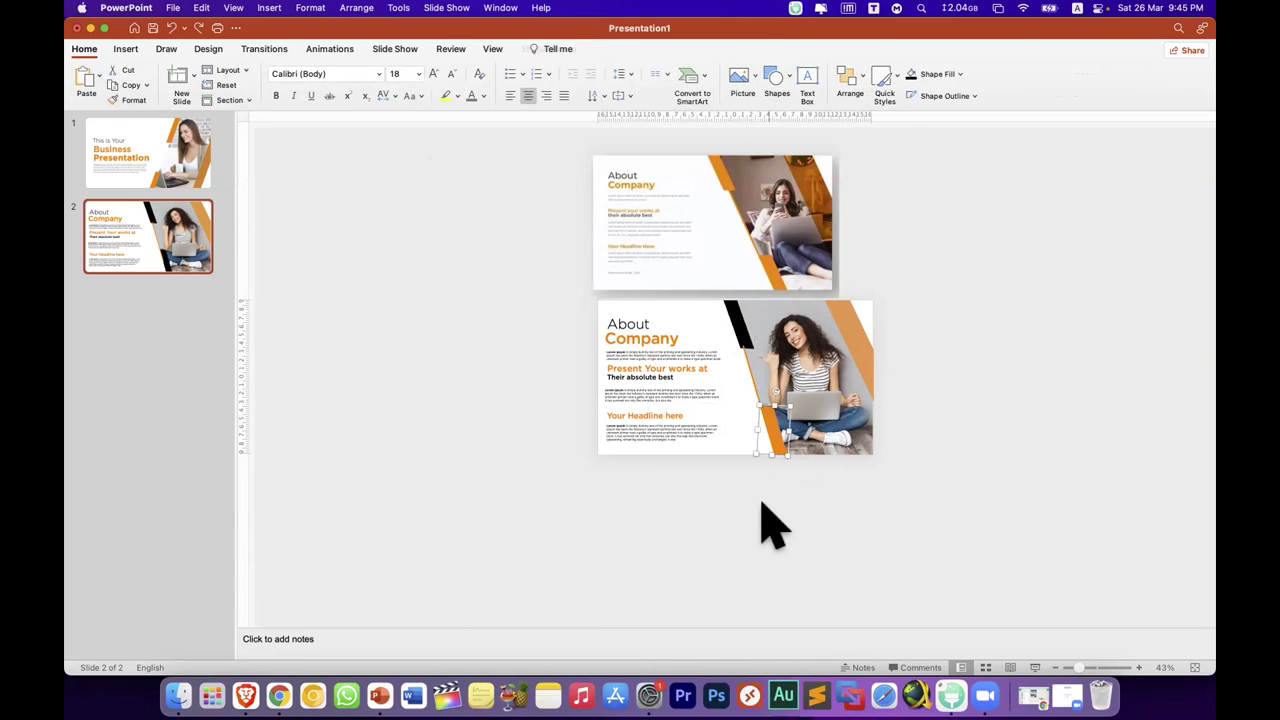
pyautogui.press('super+z')
# Step: Nudge the reference image slightly right so it sits directly above slide 2
pyautogui.click(794, 214)
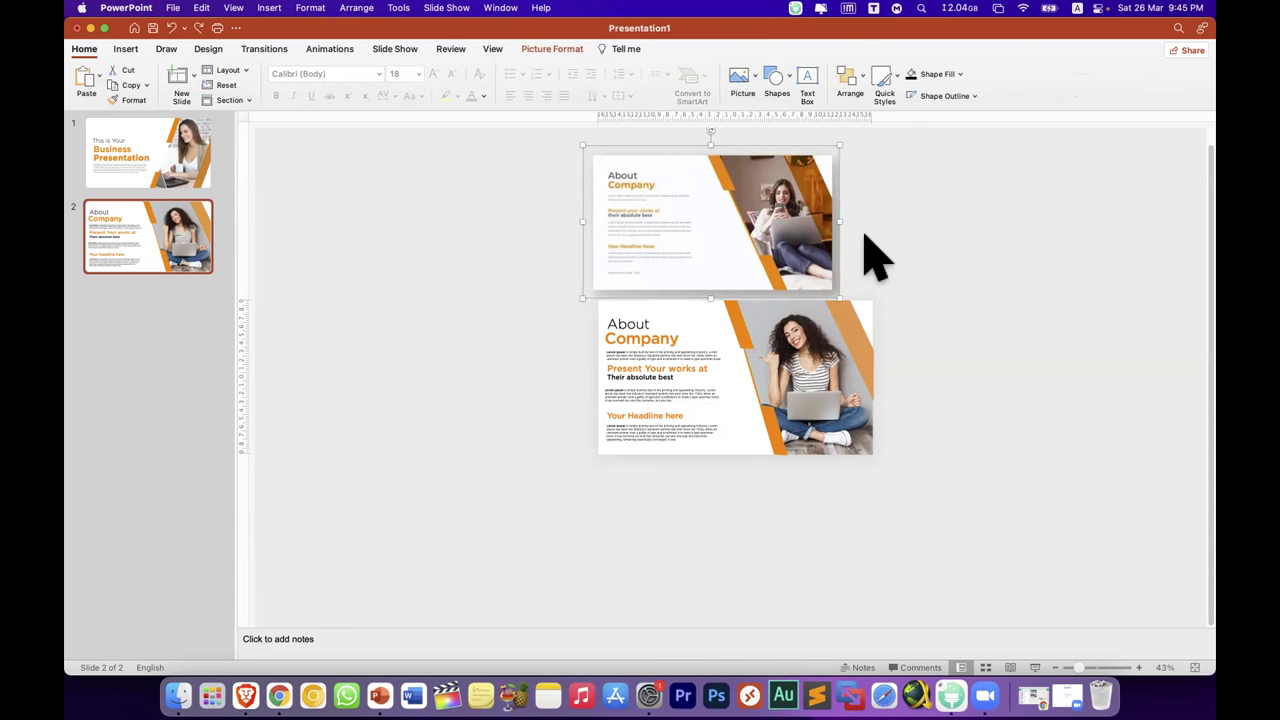
pyautogui.moveTo(818, 258); pyautogui.dragTo(838, 256)
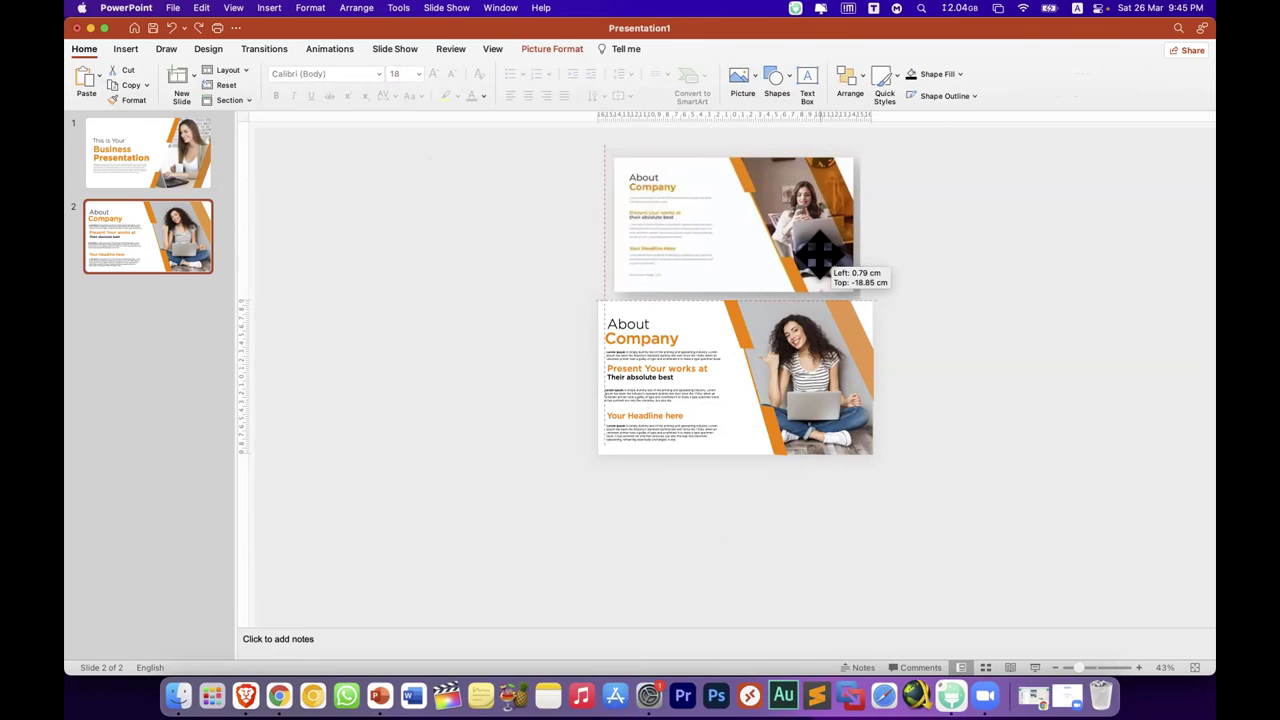
pyautogui.click(996, 264)
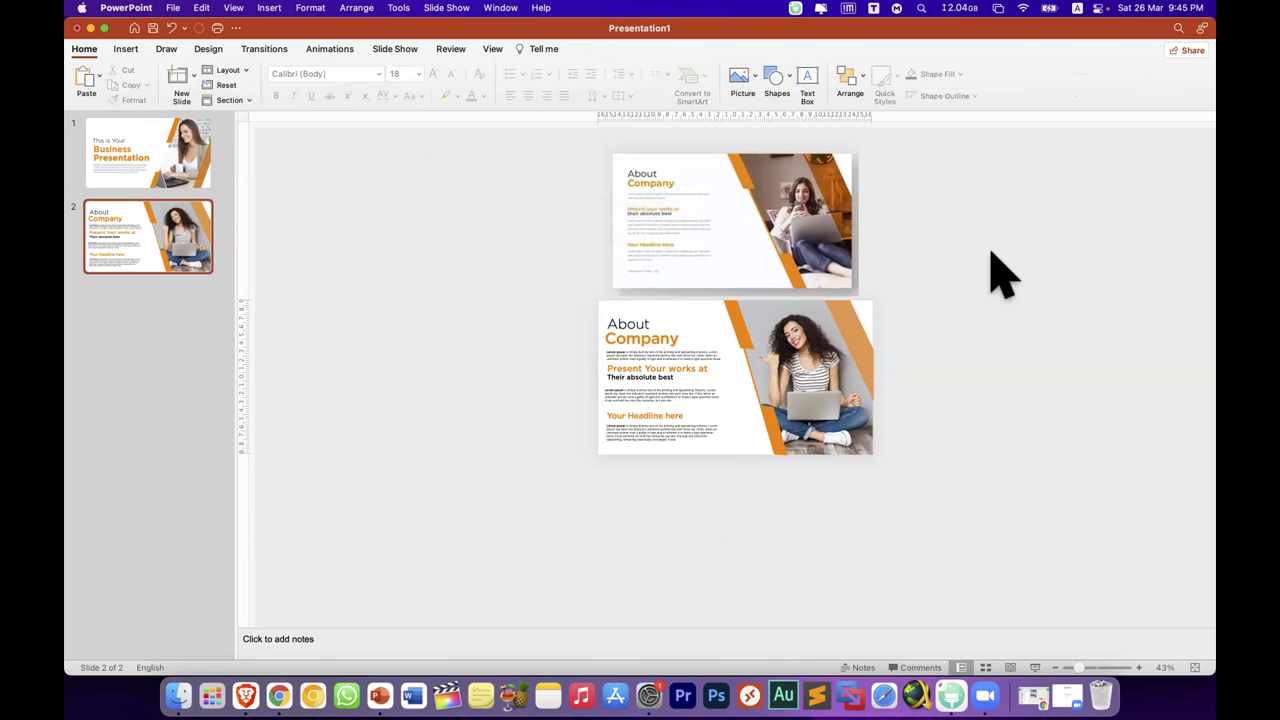
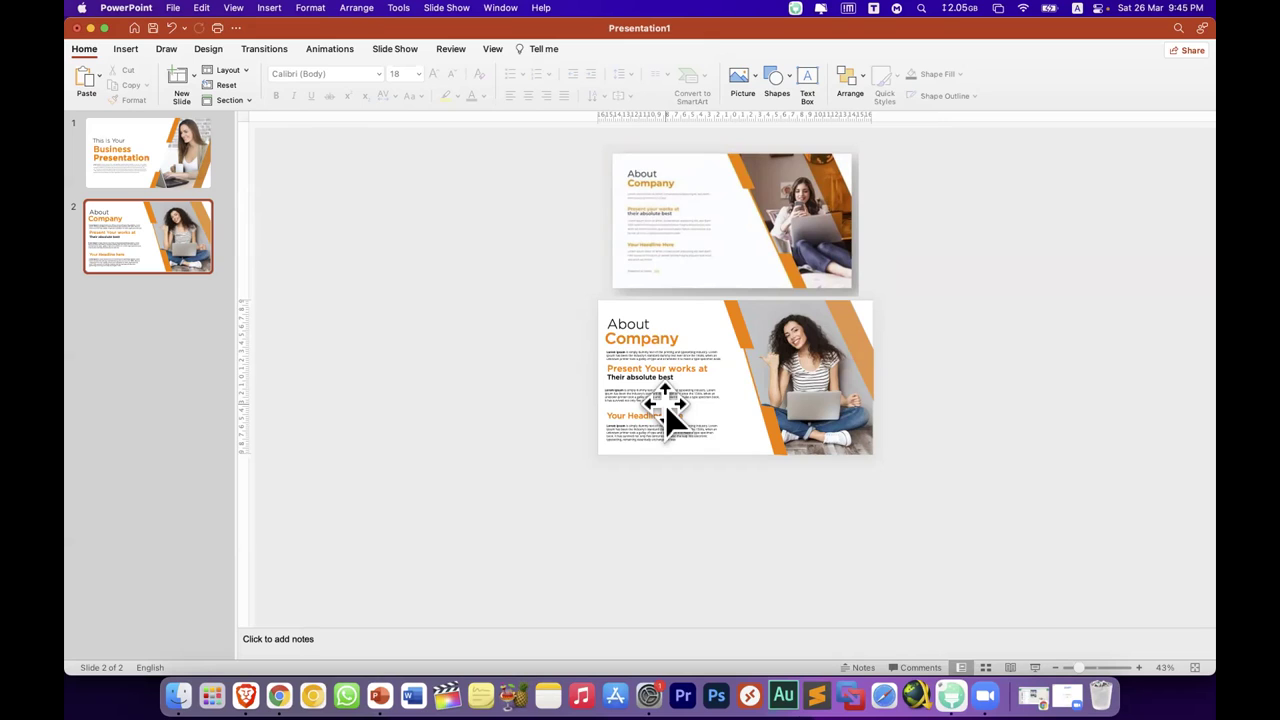
# Step: Leave the About Company reference picture in place, then select slide 1 and then slide 2 in the thumbnail pane
pyautogui.click(643, 232)
pyautogui.moveTo(597, 298)
pyautogui.mouseDown()
pyautogui.moveTo(645, 258)
pyautogui.moveTo(630, 266)
pyautogui.mouseUp()
pyautogui.click(543, 280)
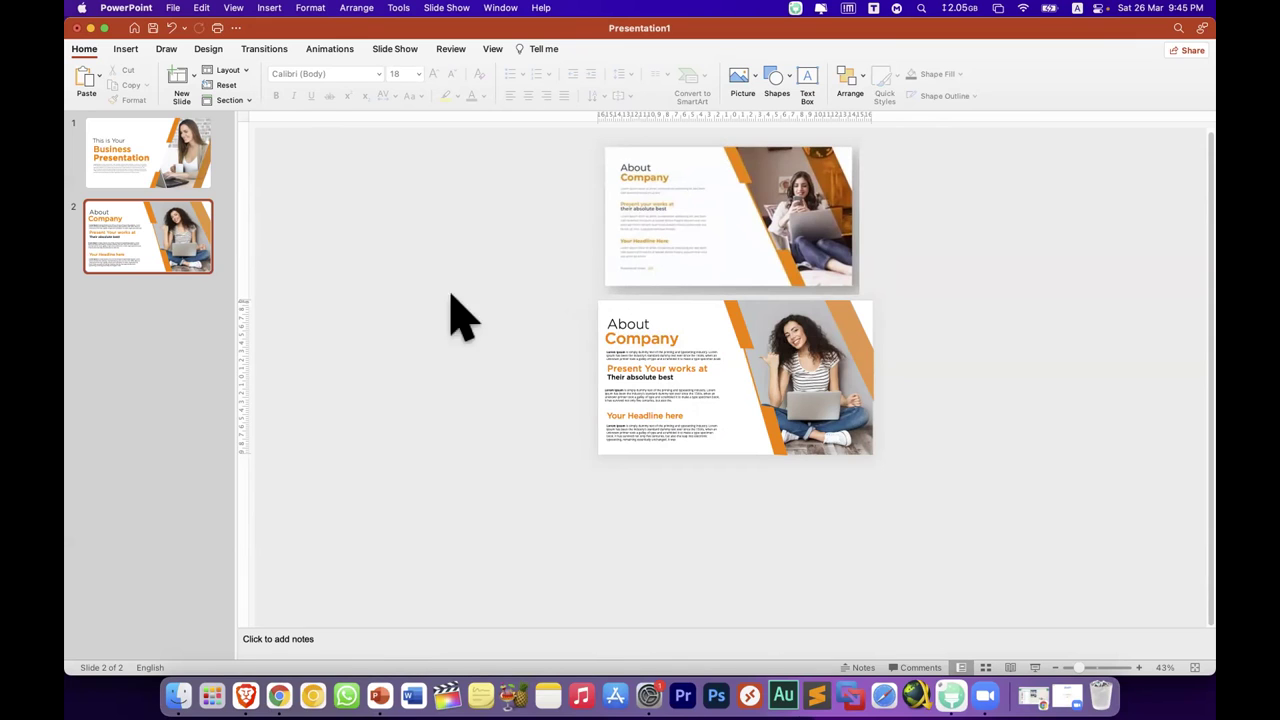
pyautogui.click(163, 176)
pyautogui.click(187, 253)
# Step: Add a new slide 3 after slide 2 and delete its empty placeholders
pyautogui.press('Return')
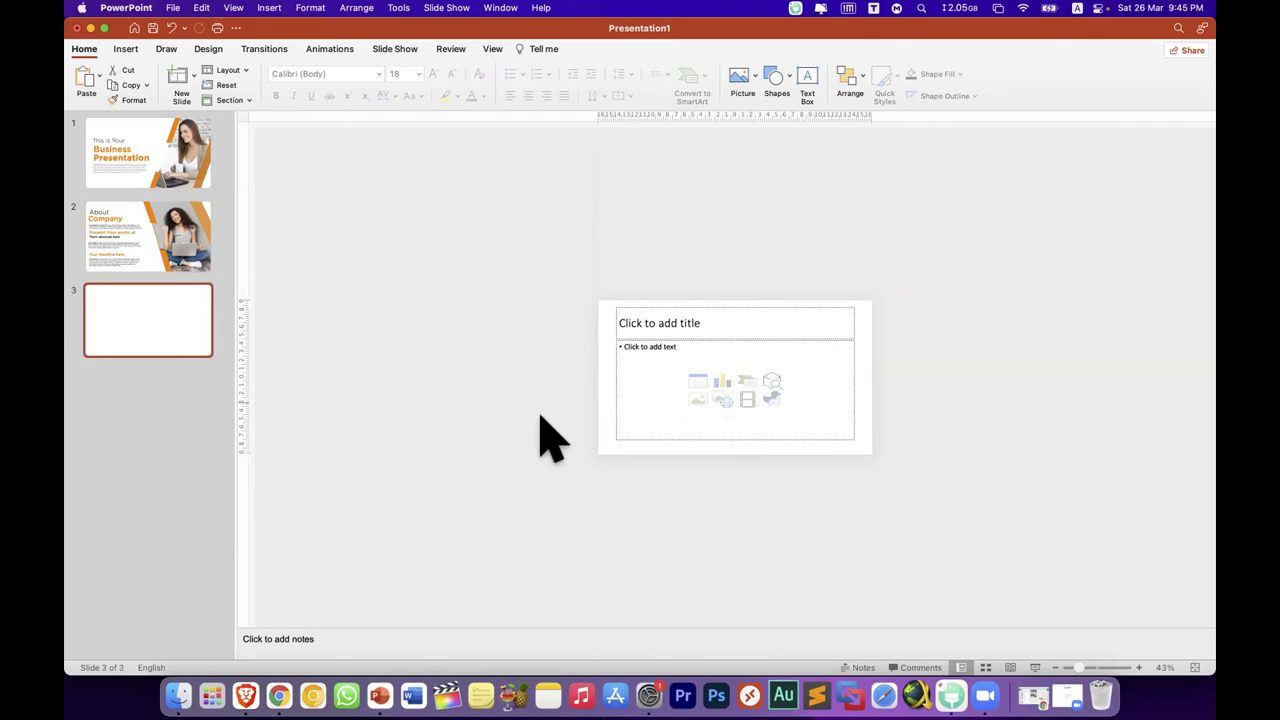
pyautogui.scroll(5, 718, 448)
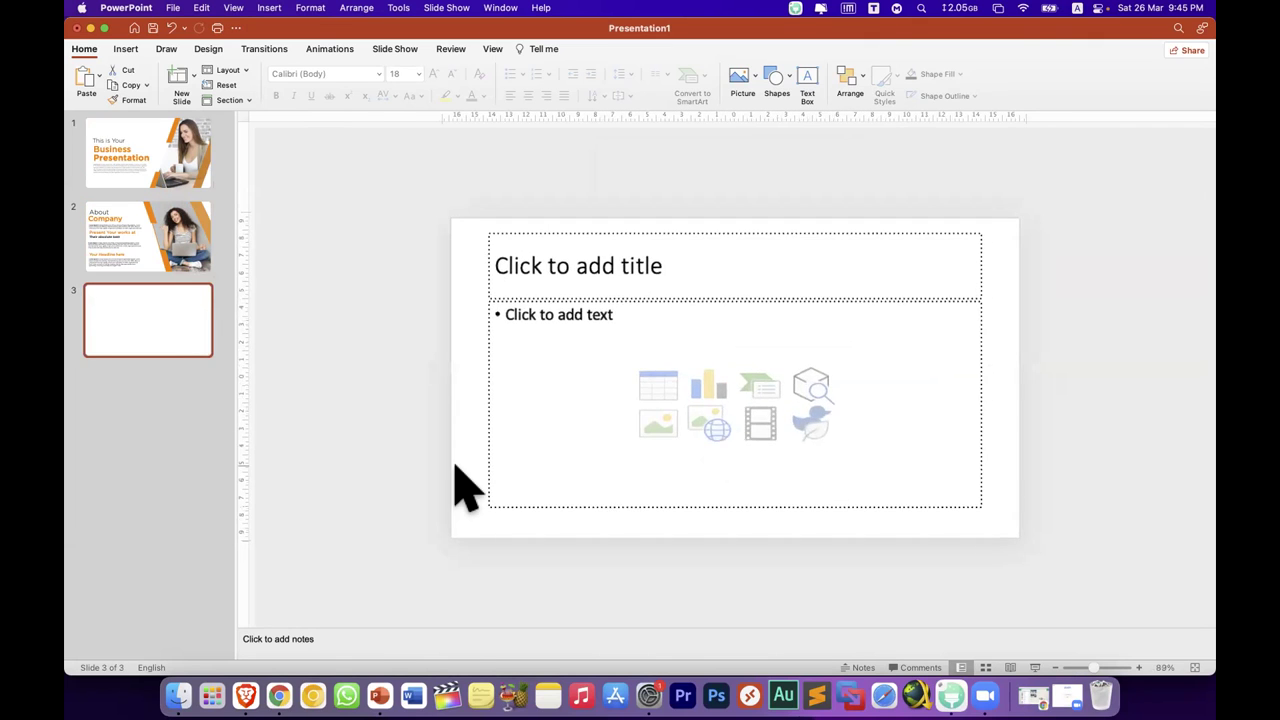
pyautogui.press('super+a')
pyautogui.press('BackSpace')
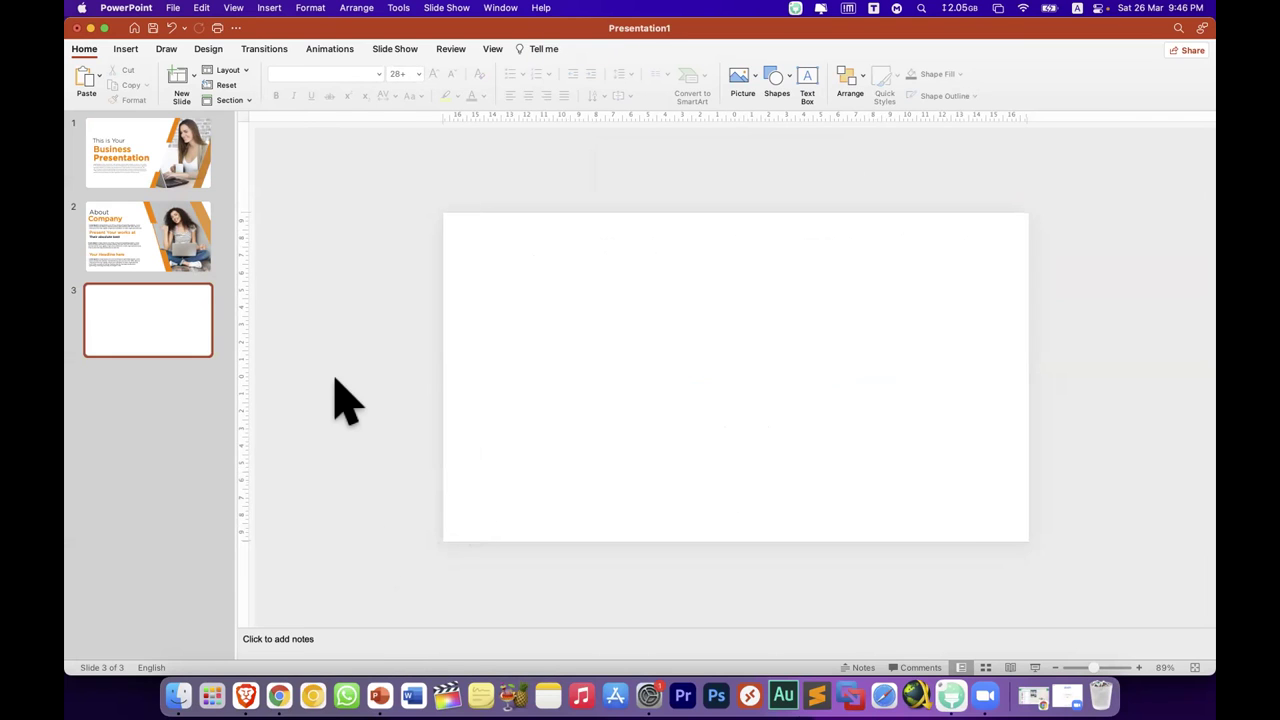
# Step: Bring the reference picture from the About Company slide onto slide 3's left edge
pyautogui.click(171, 268)
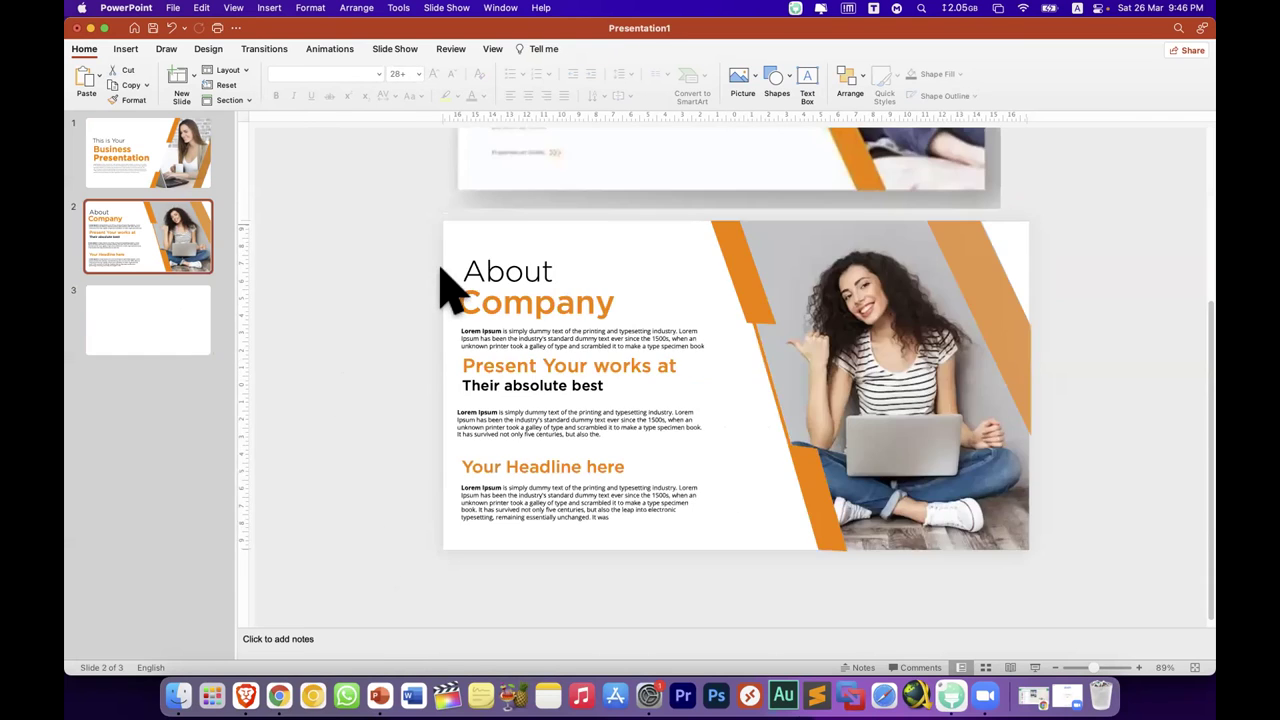
pyautogui.click(520, 177)
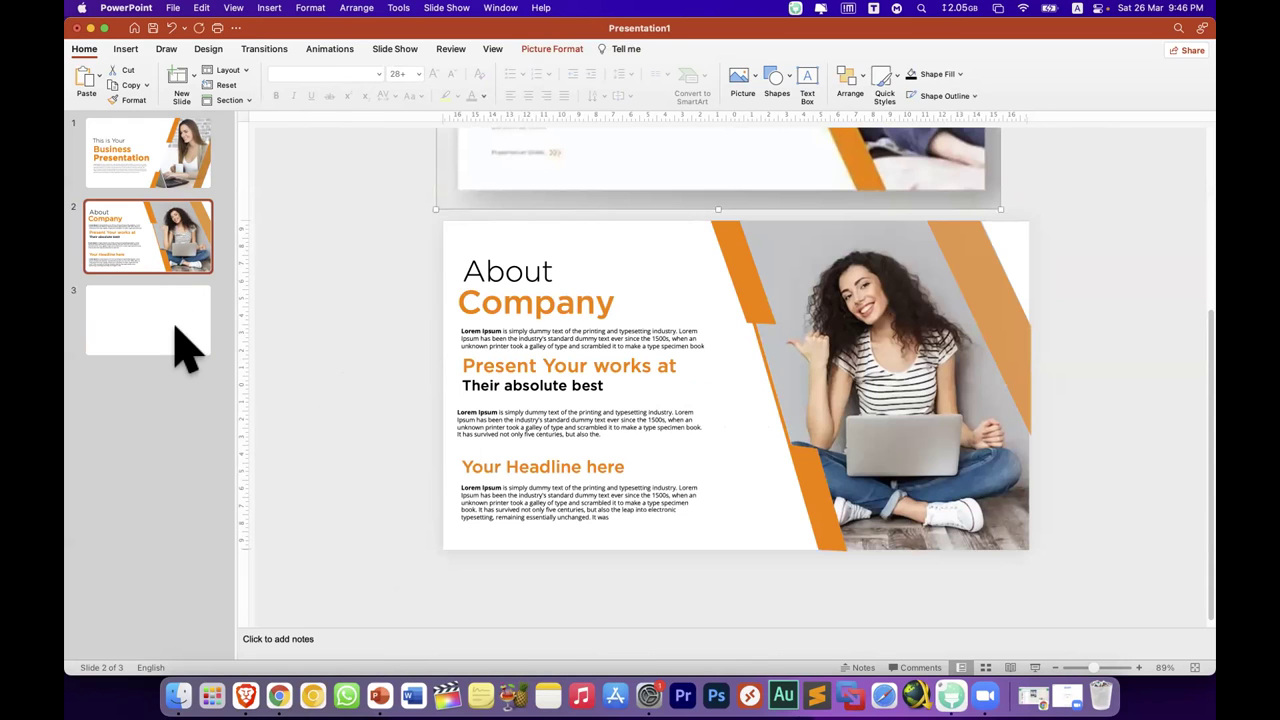
pyautogui.click(178, 330)
pyautogui.scroll(5, 563, 395)
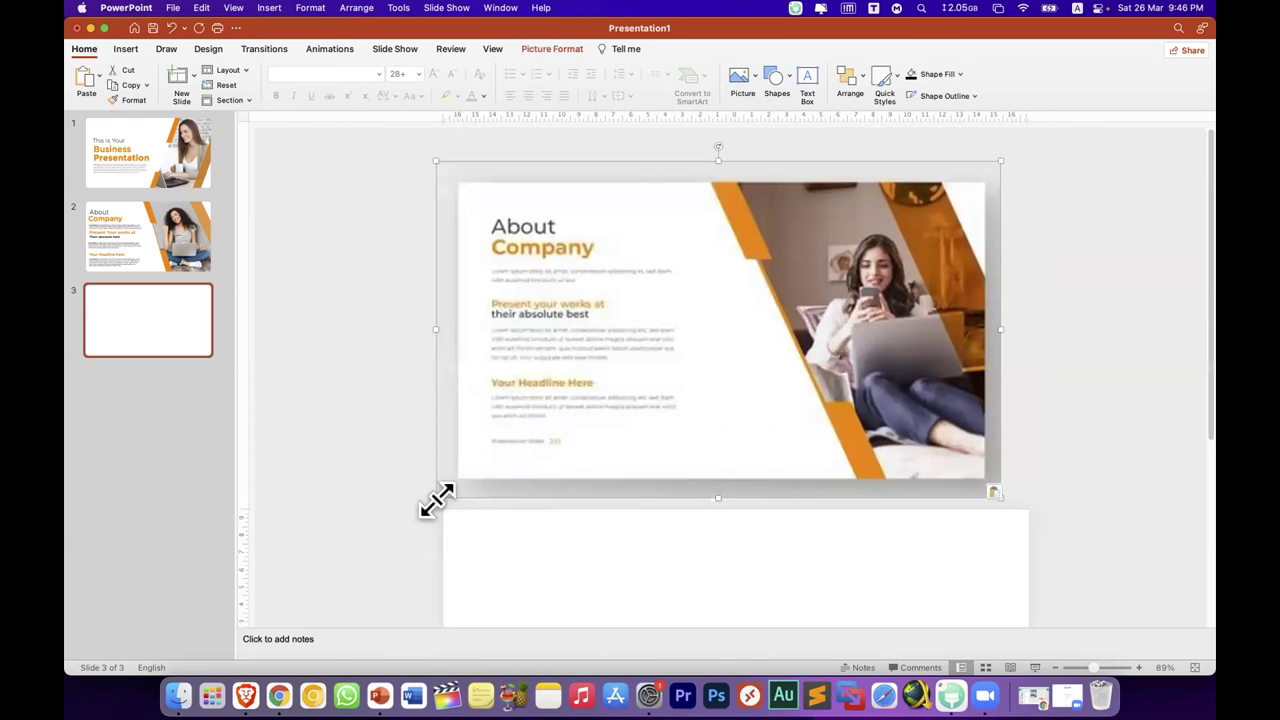
pyautogui.moveTo(437, 490); pyautogui.dragTo(830, 275)
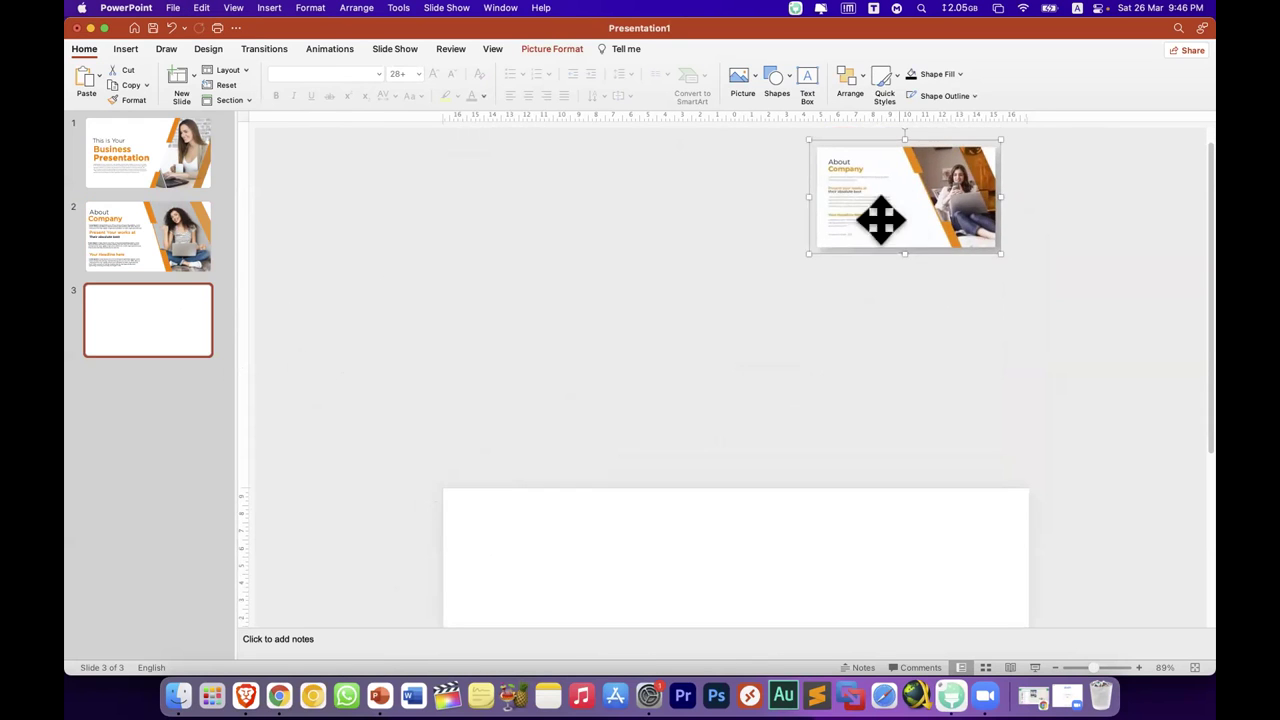
pyautogui.moveTo(880, 220); pyautogui.dragTo(494, 500)
pyautogui.scroll(-5, 571, 449)
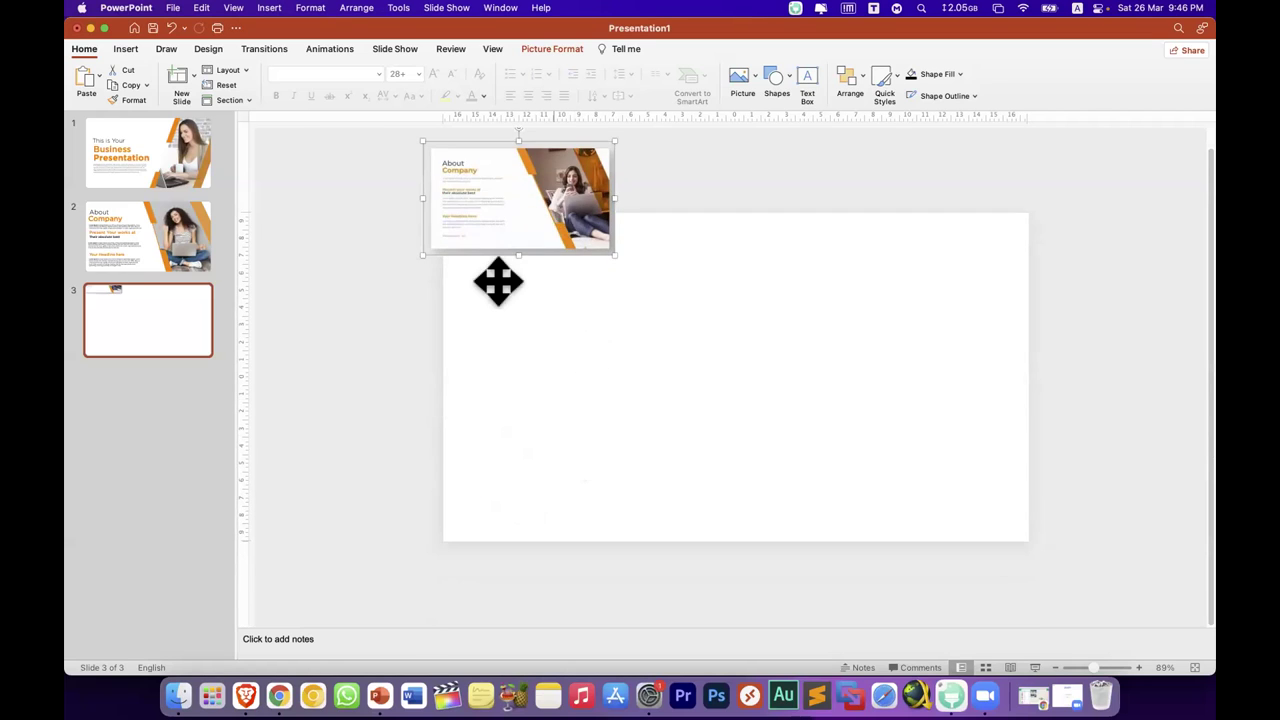
pyautogui.moveTo(555, 200); pyautogui.dragTo(489, 296)
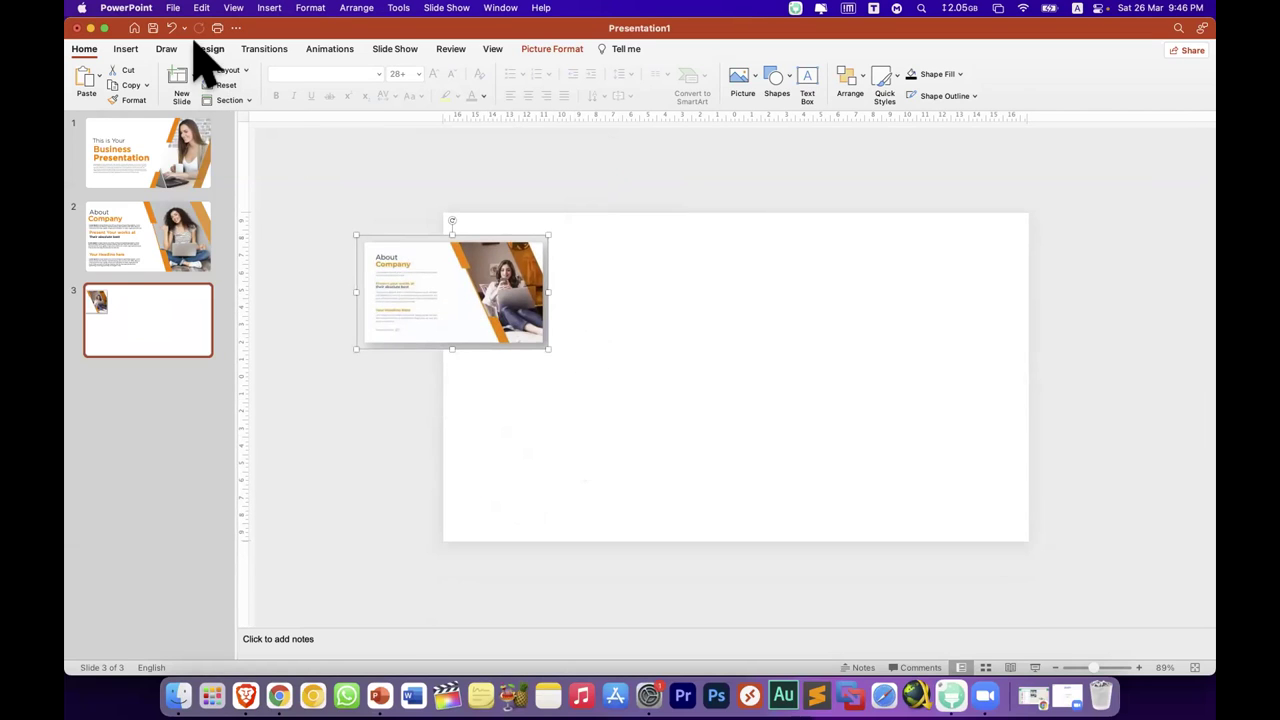
# Step: Re-crop the reference picture to show the Best Solution For Your Business design
pyautogui.click(548, 50)
pyautogui.click(948, 80)
pyautogui.moveTo(586, 303)
pyautogui.mouseDown()
pyautogui.moveTo(497, 320)
pyautogui.moveTo(481, 296)
pyautogui.mouseUp()
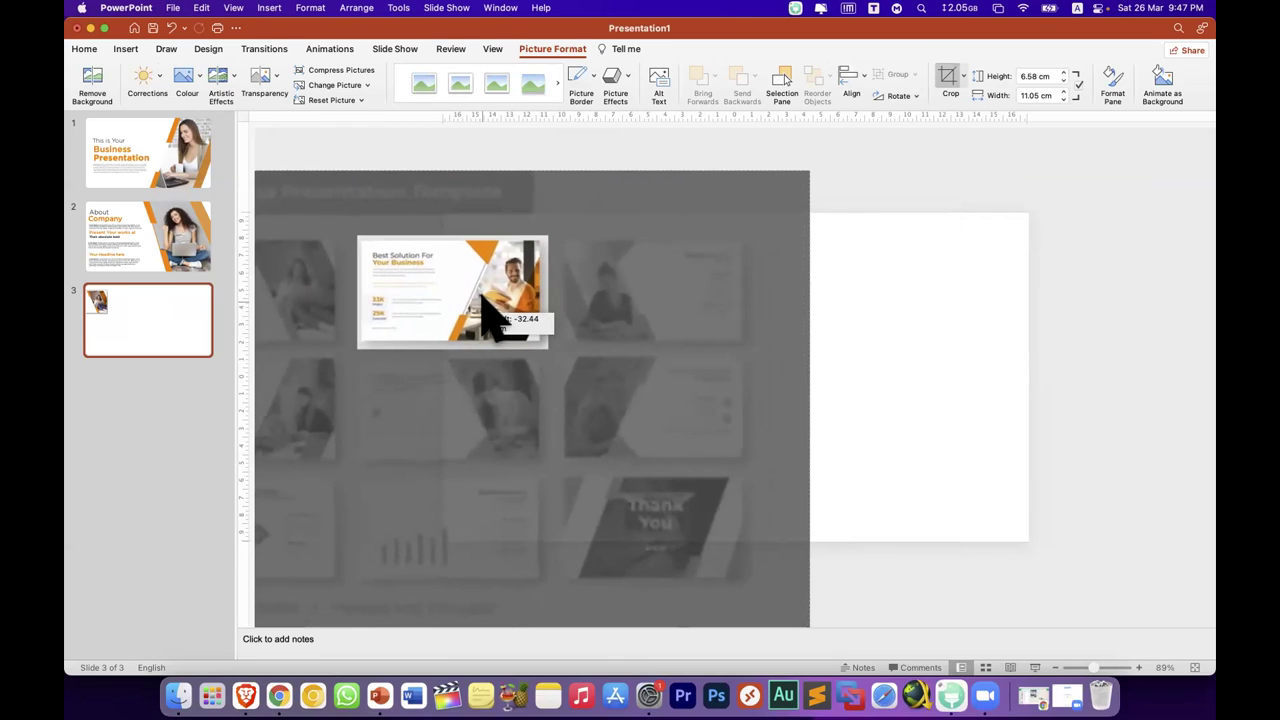
pyautogui.click(900, 315)
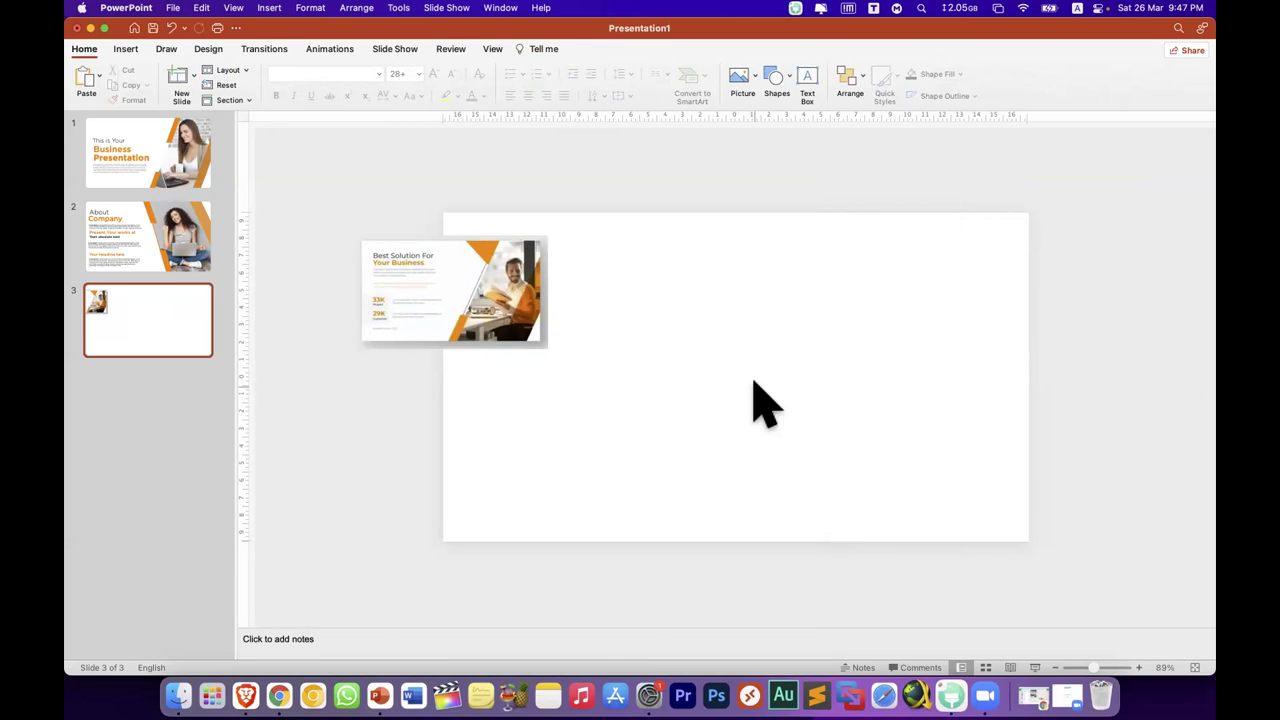
# Step: Resize the reference picture to about 15.74 × 9.38 cm and move it to the slide's lower right
pyautogui.click(425, 295)
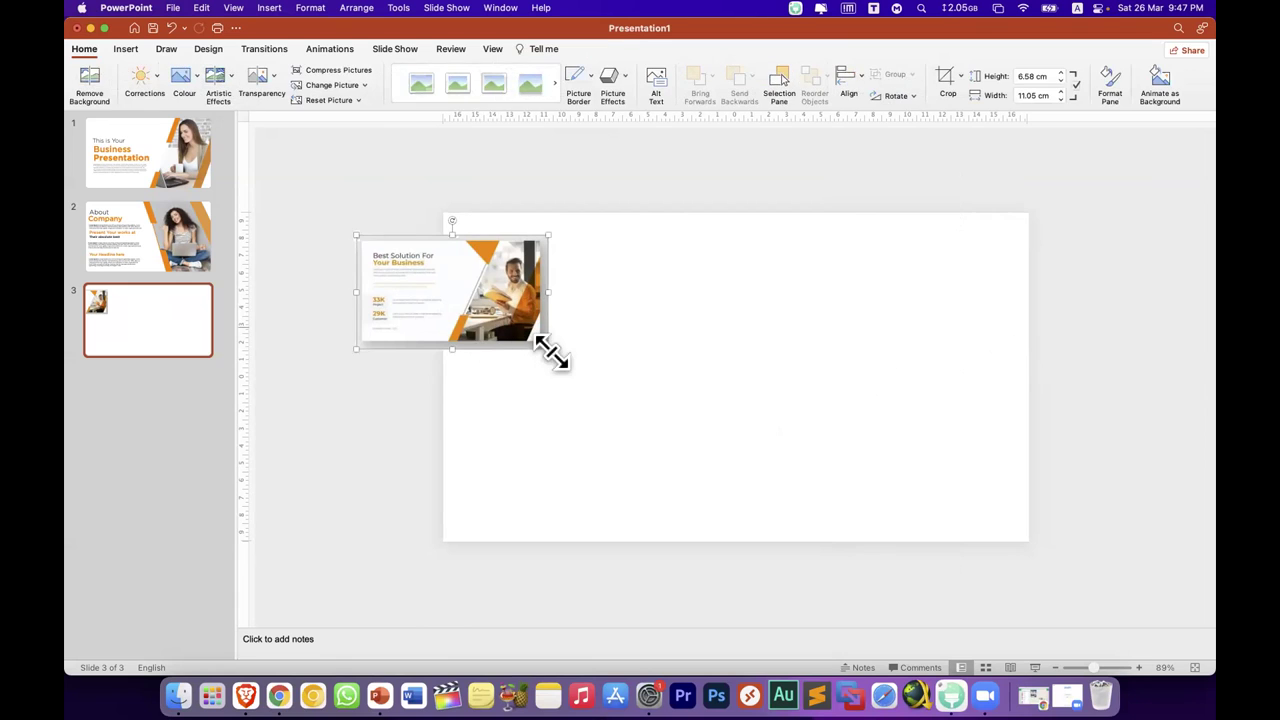
pyautogui.moveTo(548, 349); pyautogui.dragTo(598, 420)
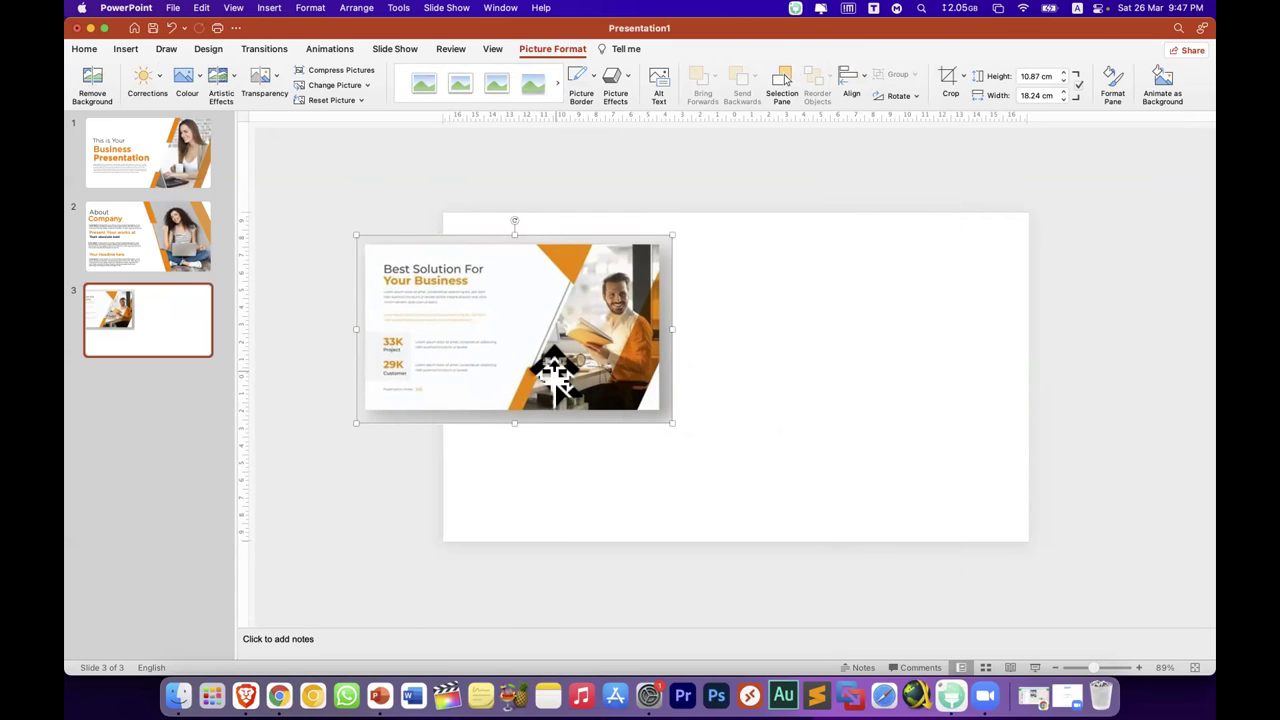
pyautogui.moveTo(545, 366); pyautogui.dragTo(569, 292)
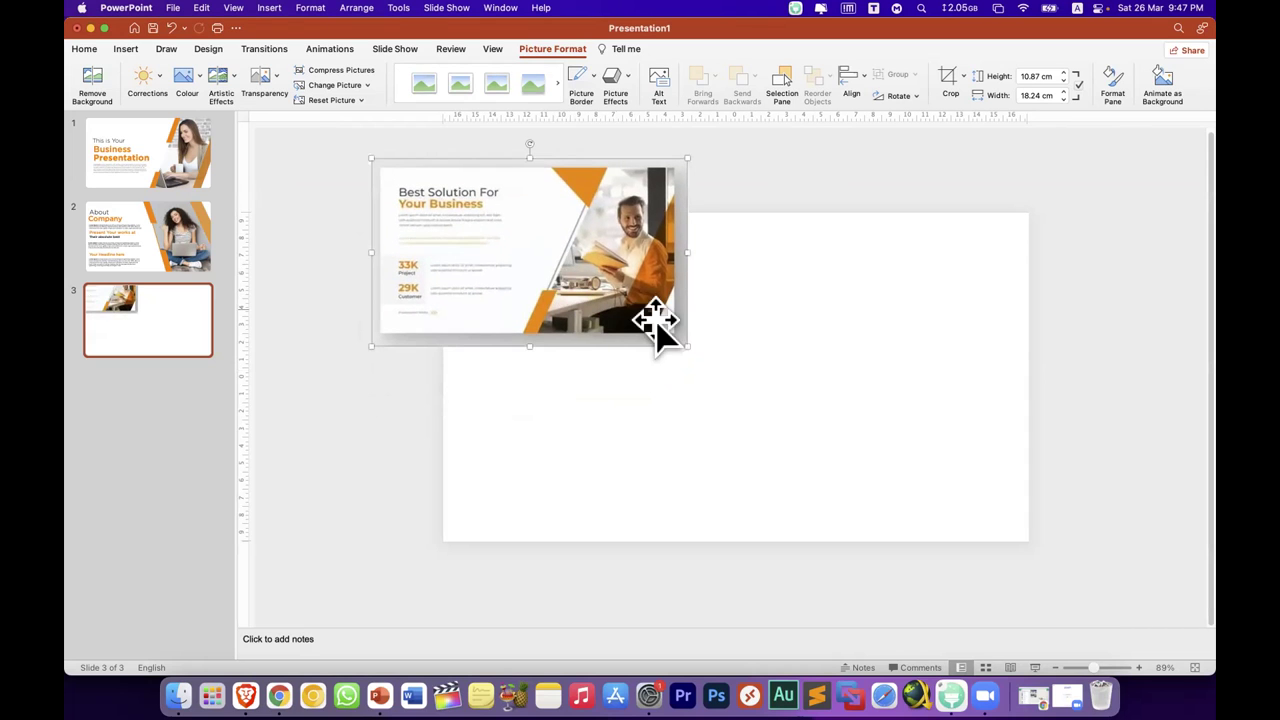
pyautogui.moveTo(686, 346)
pyautogui.mouseDown()
pyautogui.moveTo(632, 310)
pyautogui.moveTo(456, 356)
pyautogui.mouseUp()
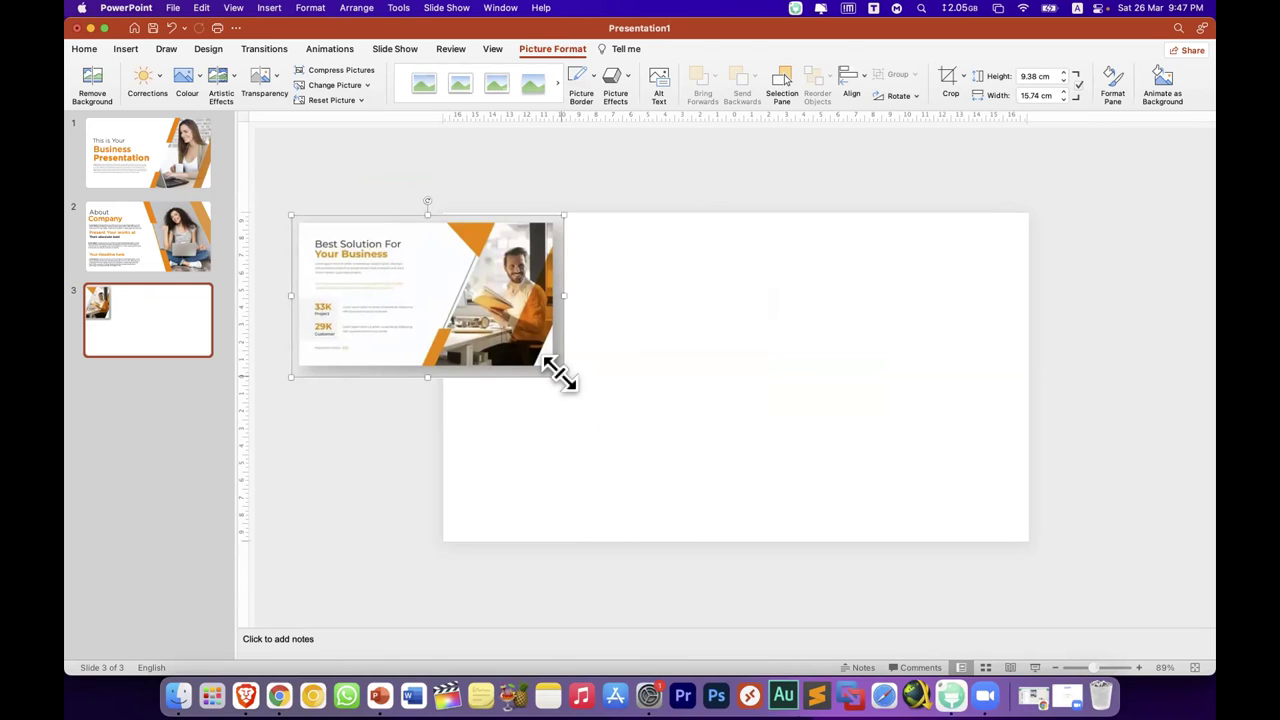
pyautogui.moveTo(507, 340)
pyautogui.mouseDown()
pyautogui.moveTo(930, 450)
pyautogui.moveTo(826, 468)
pyautogui.mouseUp()
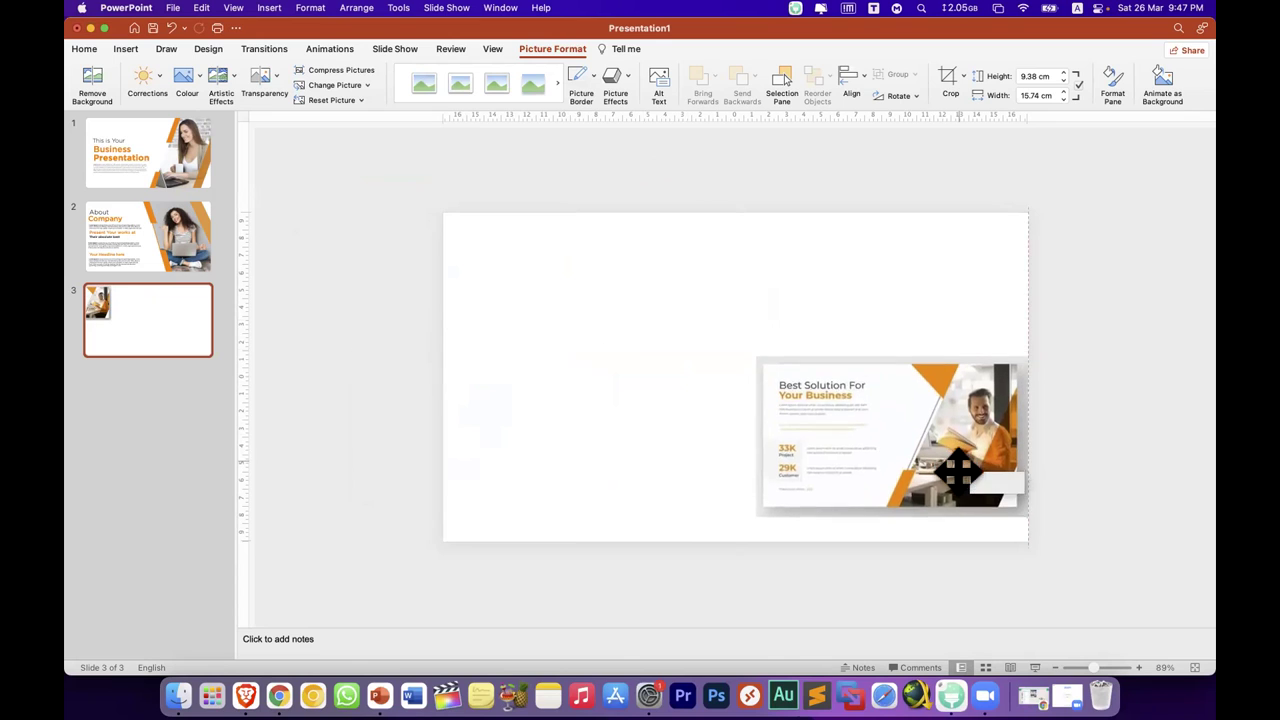
pyautogui.click(676, 446)
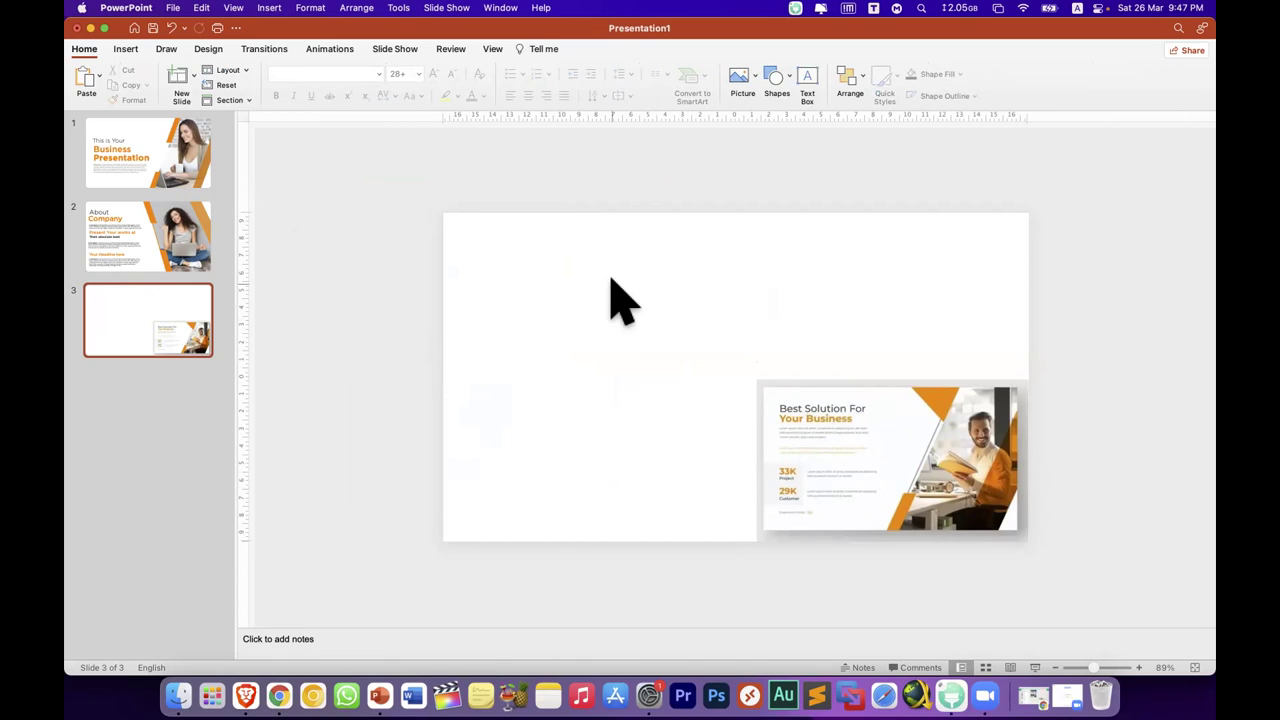
# Step: Enlarge the reference picture further and settle it at the lower right, overhanging the slide edge
pyautogui.click(126, 50)
pyautogui.click(794, 425)
pyautogui.moveTo(920, 500); pyautogui.dragTo(977, 460)
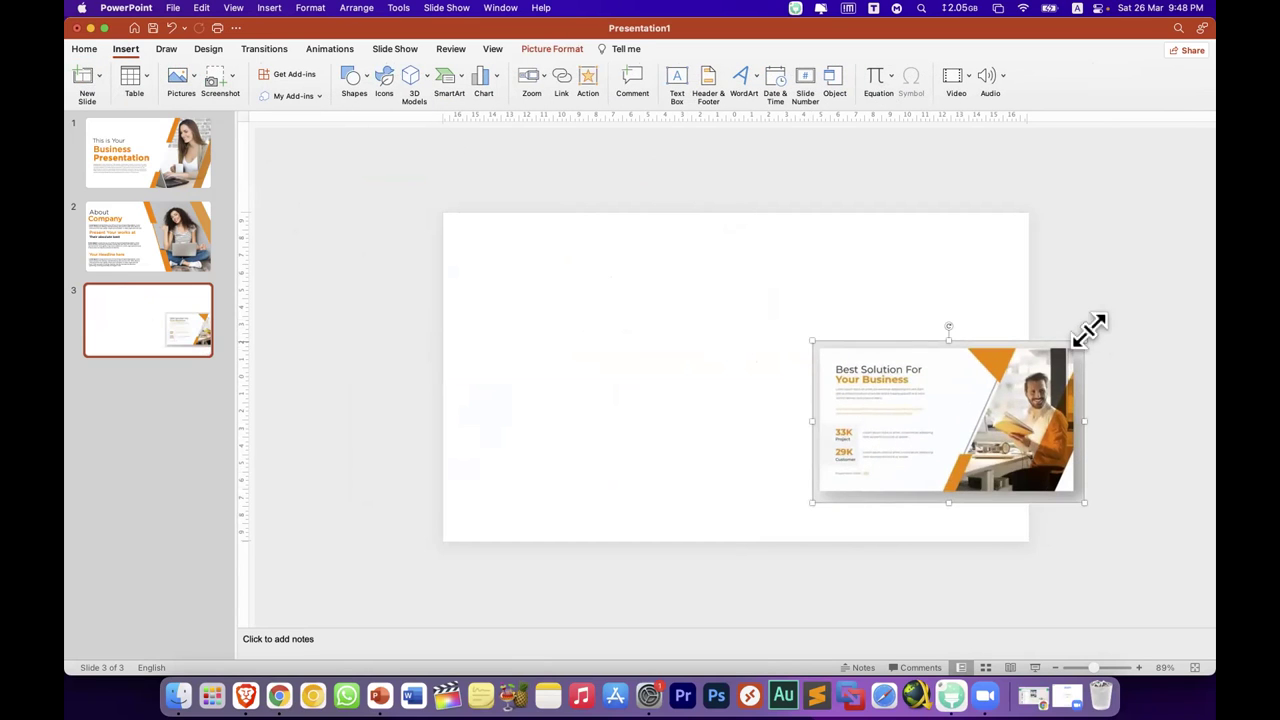
pyautogui.moveTo(1085, 340); pyautogui.dragTo(1137, 286)
pyautogui.moveTo(1071, 371); pyautogui.dragTo(1074, 409)
pyautogui.click(623, 360)
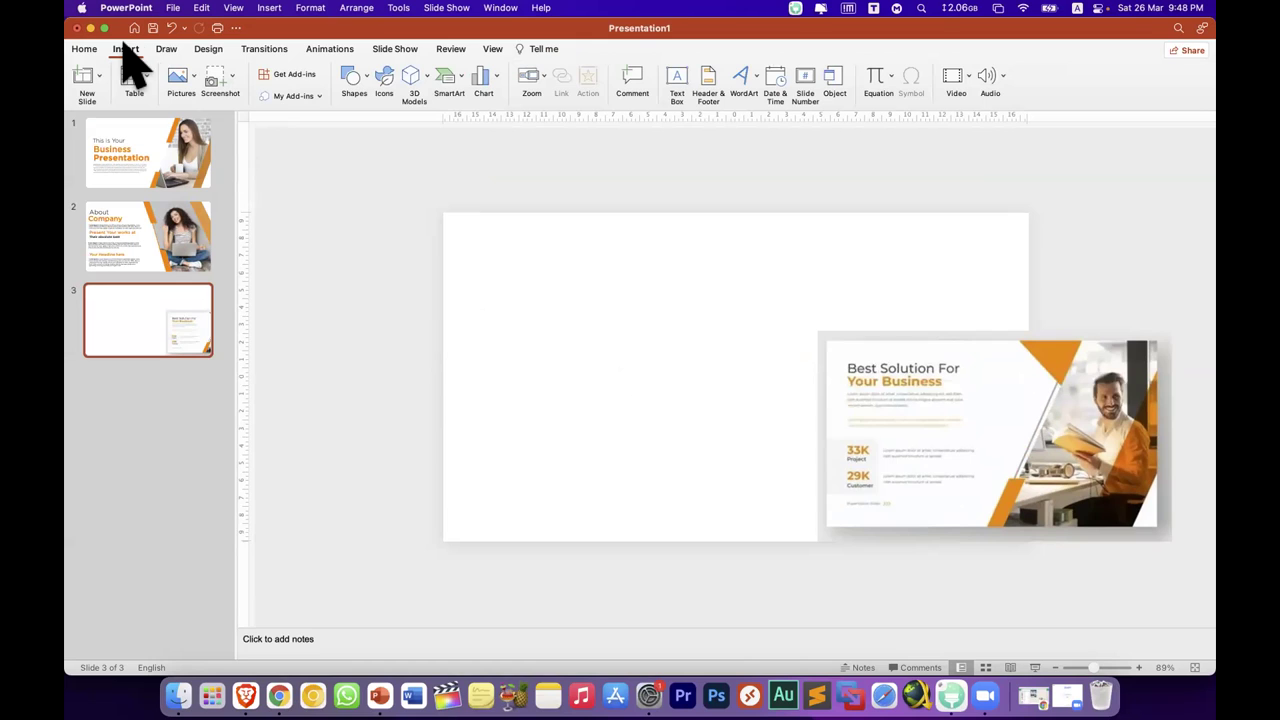
# Step: Add a 44 pt Gotham Light heading text box starting 'Best Solution for' near the top left
pyautogui.click(674, 84)
pyautogui.moveTo(460, 248); pyautogui.dragTo(716, 275)
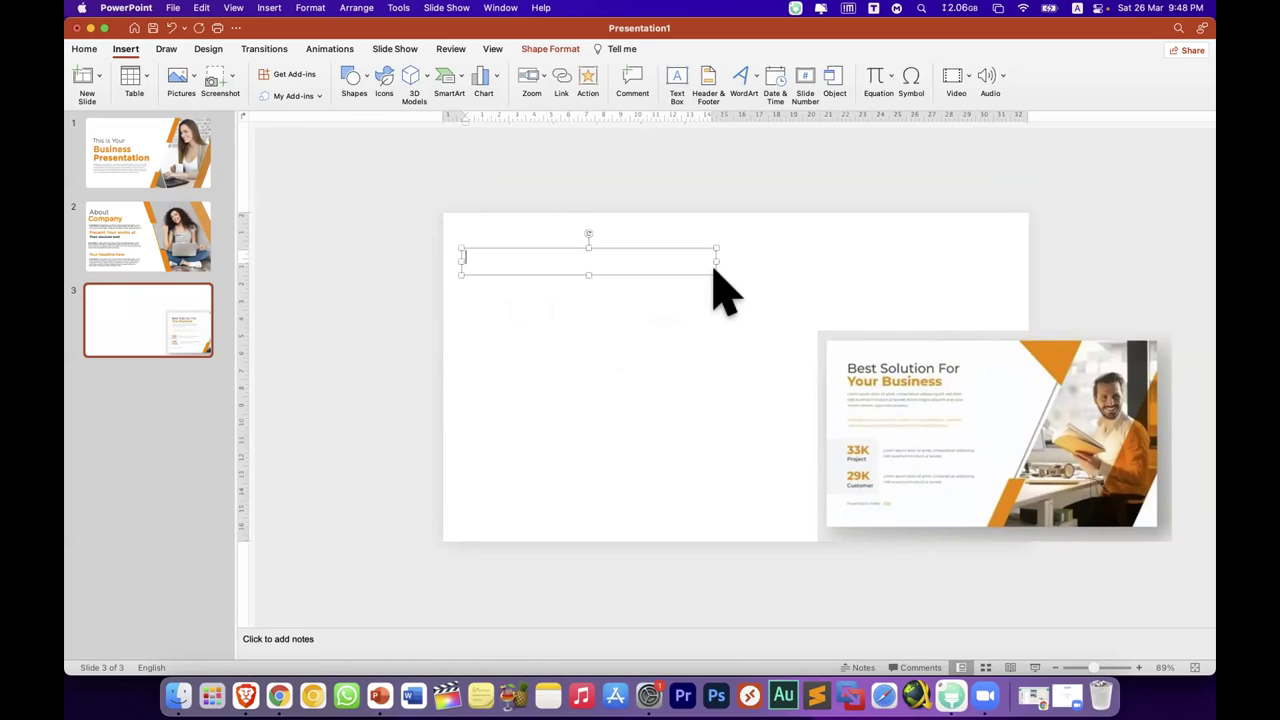
pyautogui.write('Best Solution for')
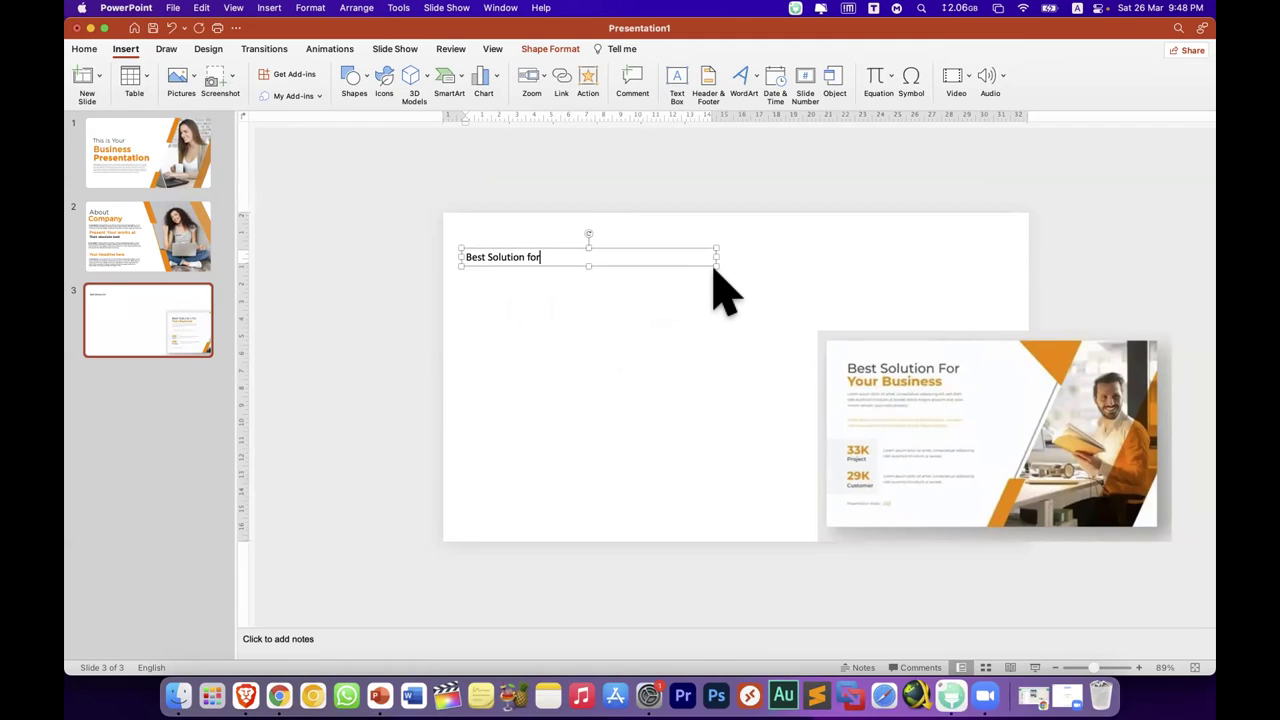
pyautogui.click(88, 48)
pyautogui.click(432, 74)
pyautogui.click(432, 74)
pyautogui.click(432, 74)
pyautogui.click(432, 74)
pyautogui.click(432, 74)
pyautogui.click(432, 74)
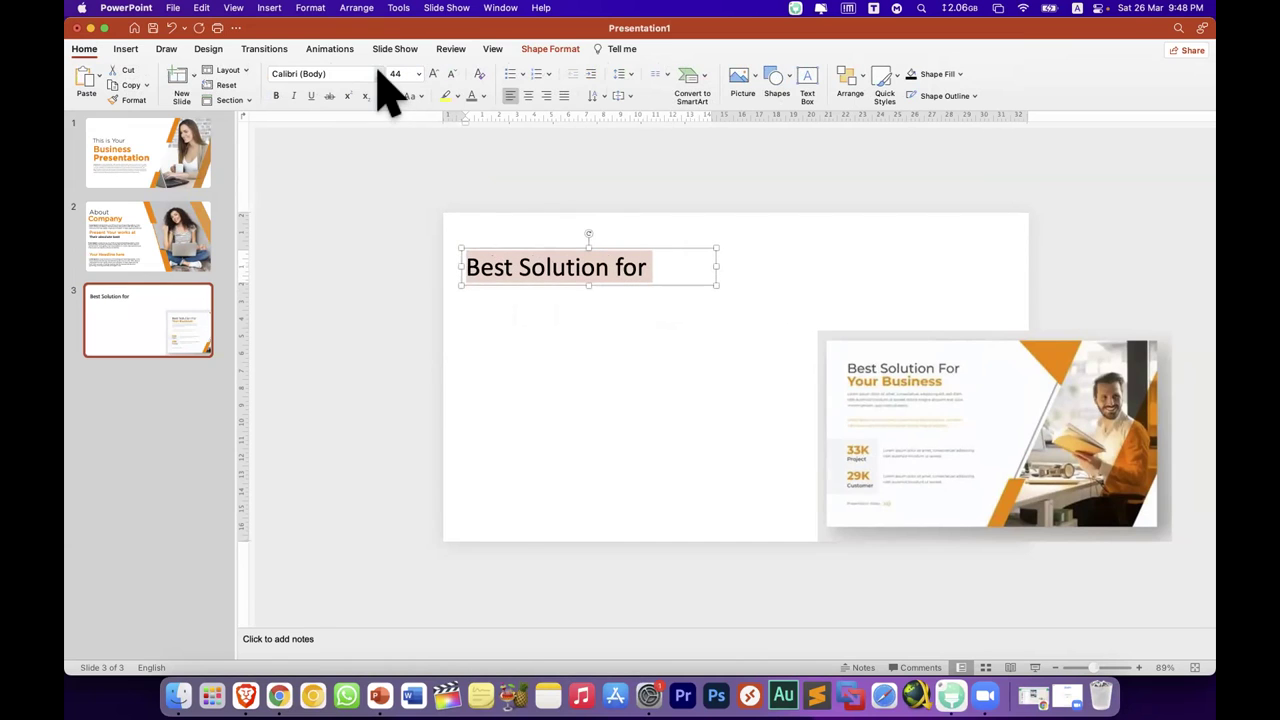
pyautogui.click(380, 73)
pyautogui.moveTo(423, 196)
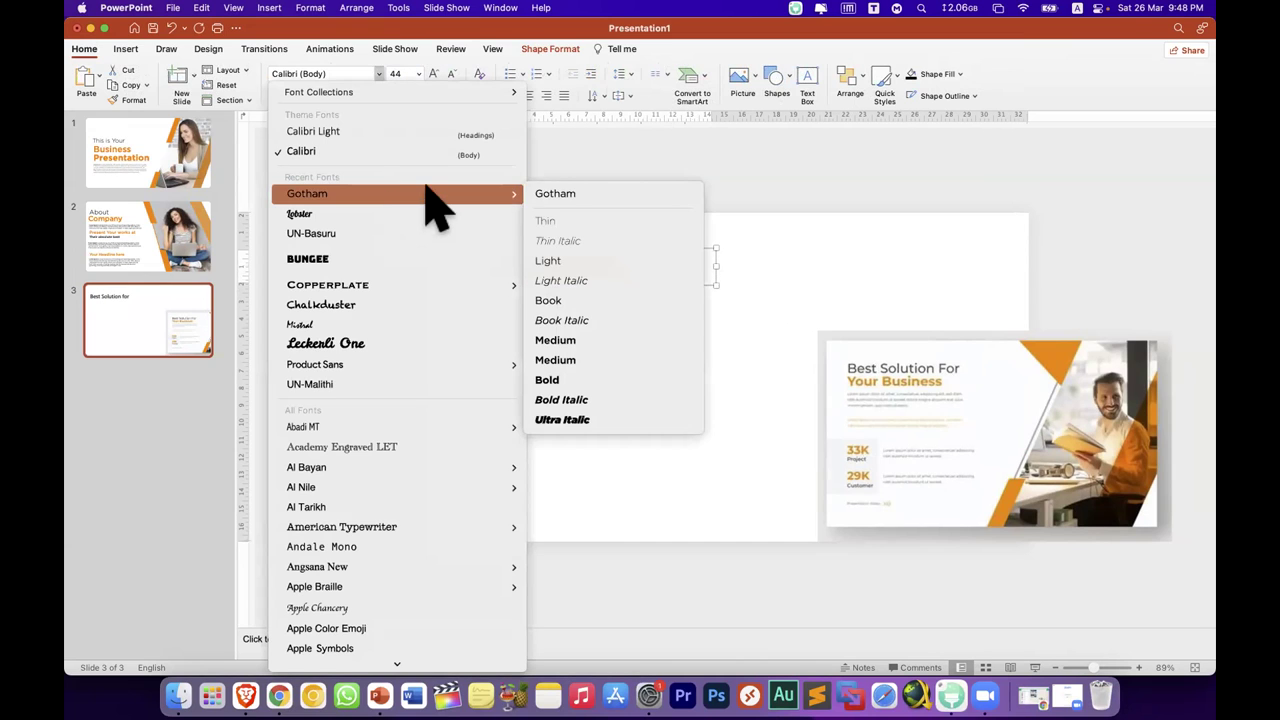
pyautogui.click(543, 262)
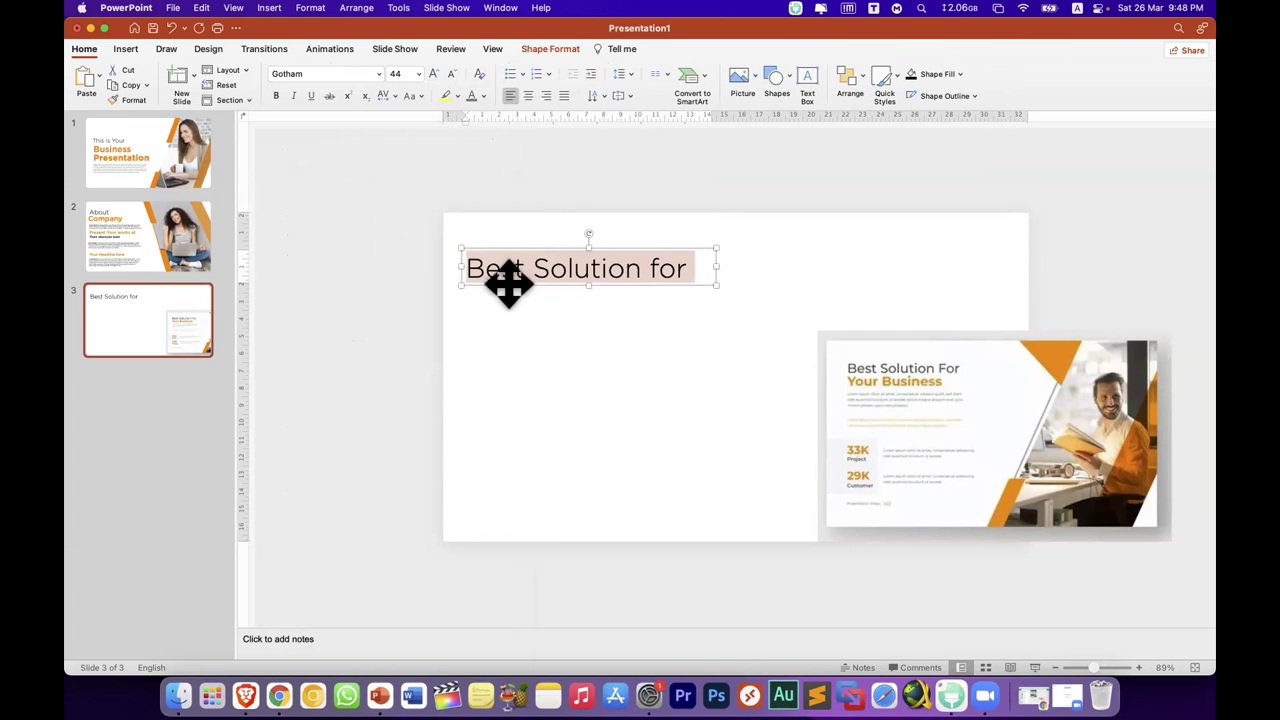
# Step: Duplicate the heading line and retype the copy as 'Your Business'
pyautogui.moveTo(509, 283)
pyautogui.mouseDown()
pyautogui.moveTo(515, 266)
pyautogui.moveTo(533, 295)
pyautogui.mouseUp()
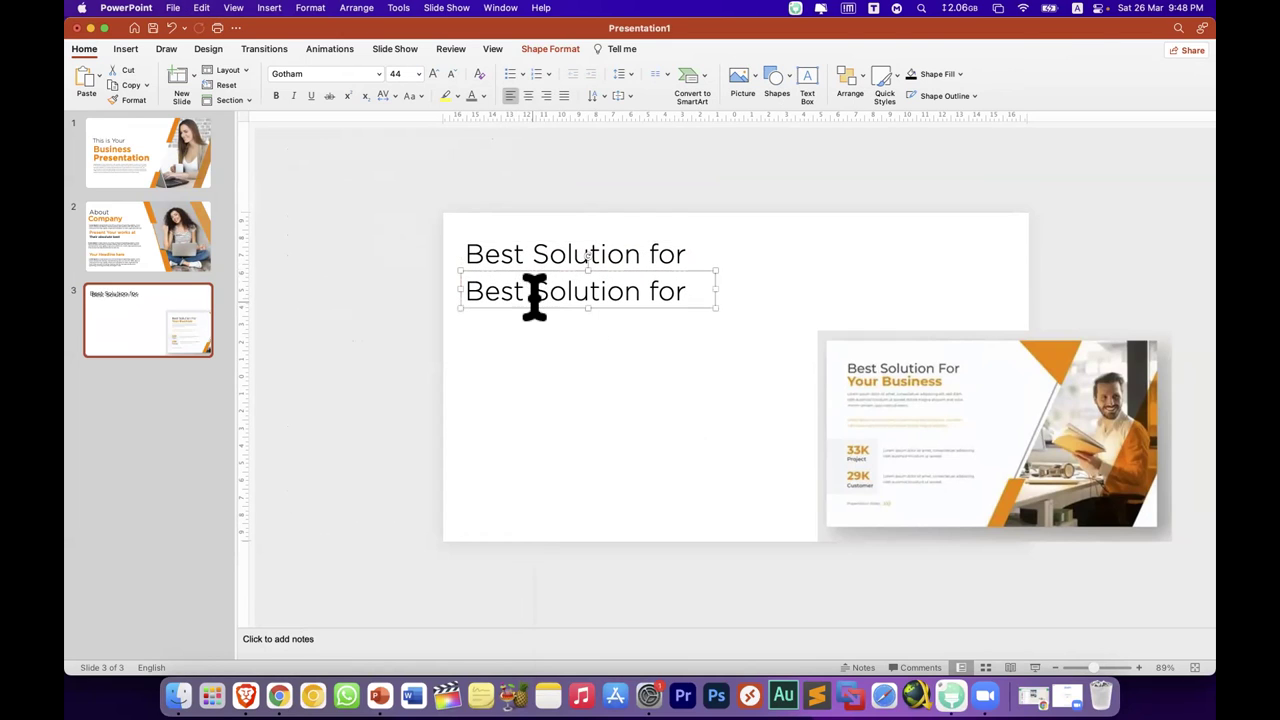
pyautogui.click(527, 292)
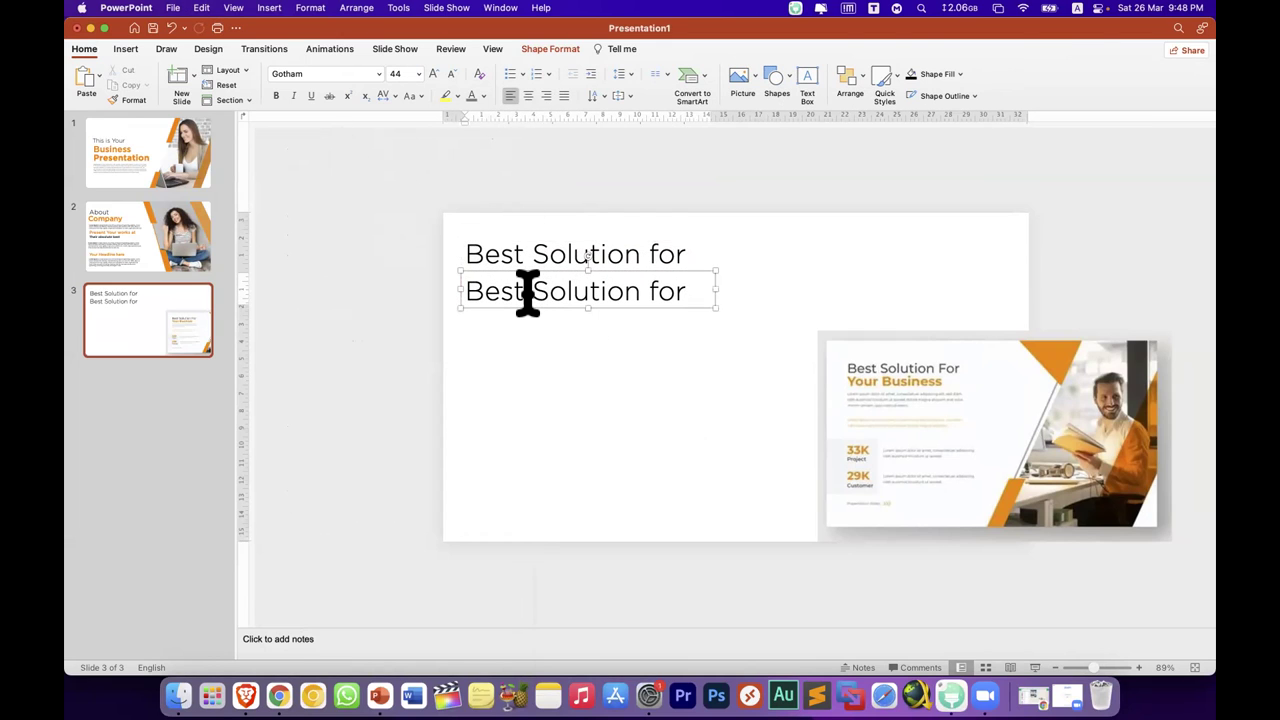
pyautogui.tripleClick(527, 292)
pyautogui.write('Your Business')
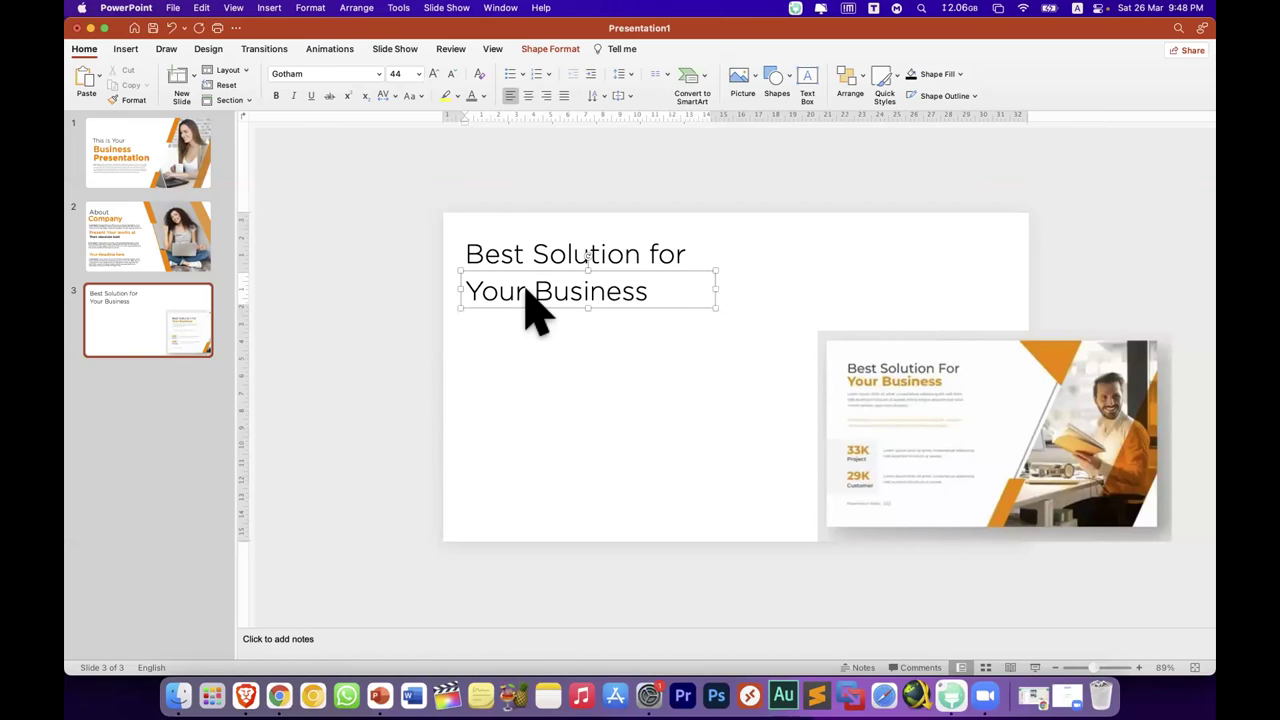
# Step: Set the 'Your Business' line to Gotham Bold
pyautogui.tripleClick(526, 292)
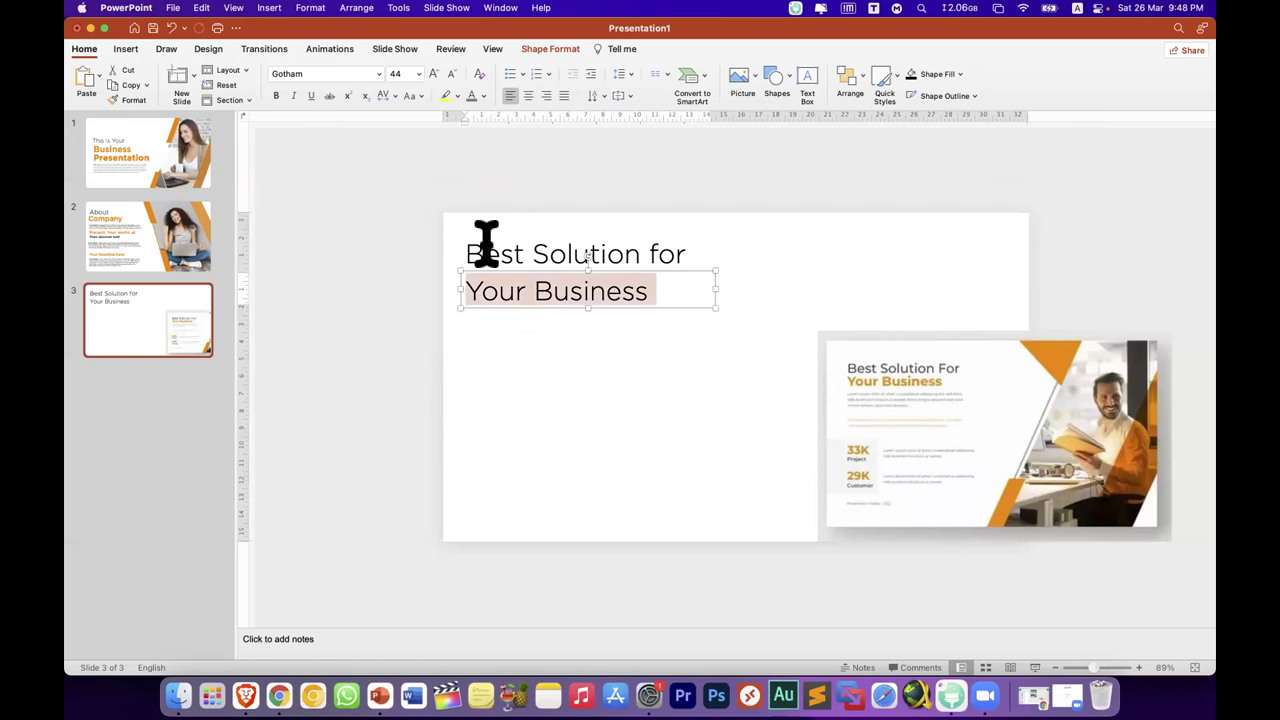
pyautogui.click(378, 73)
pyautogui.moveTo(437, 193)
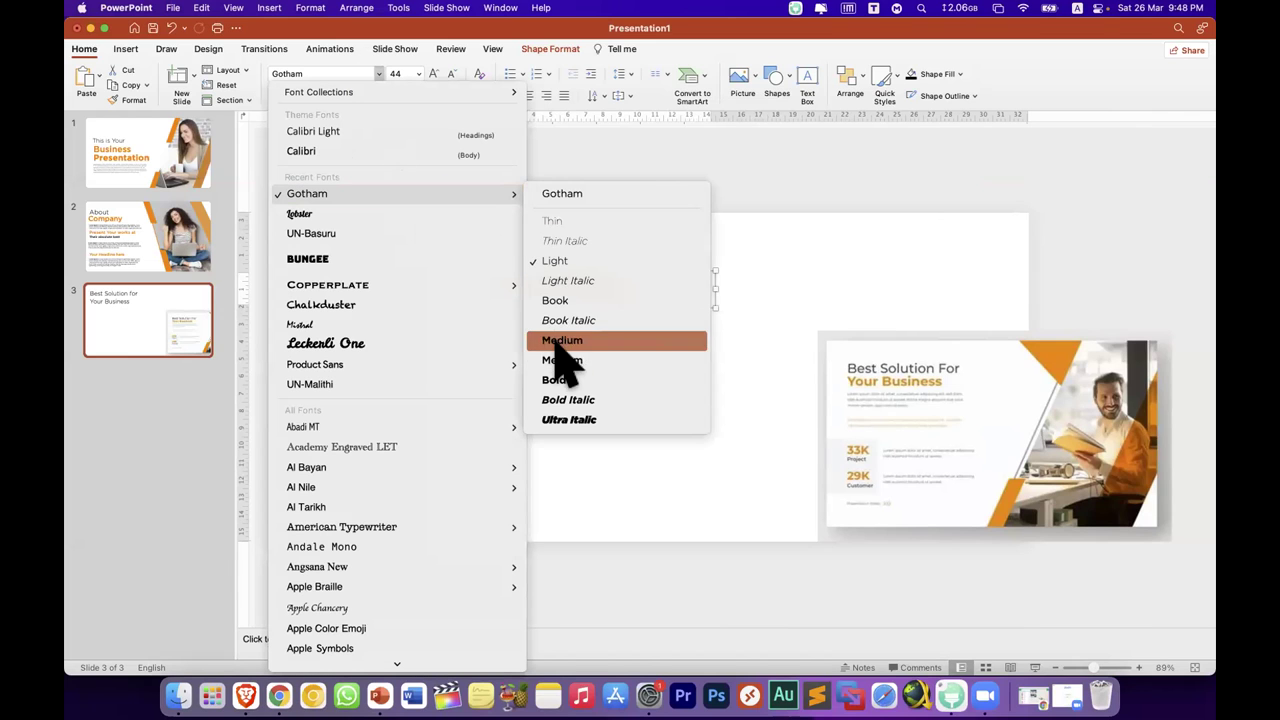
pyautogui.click(545, 165)
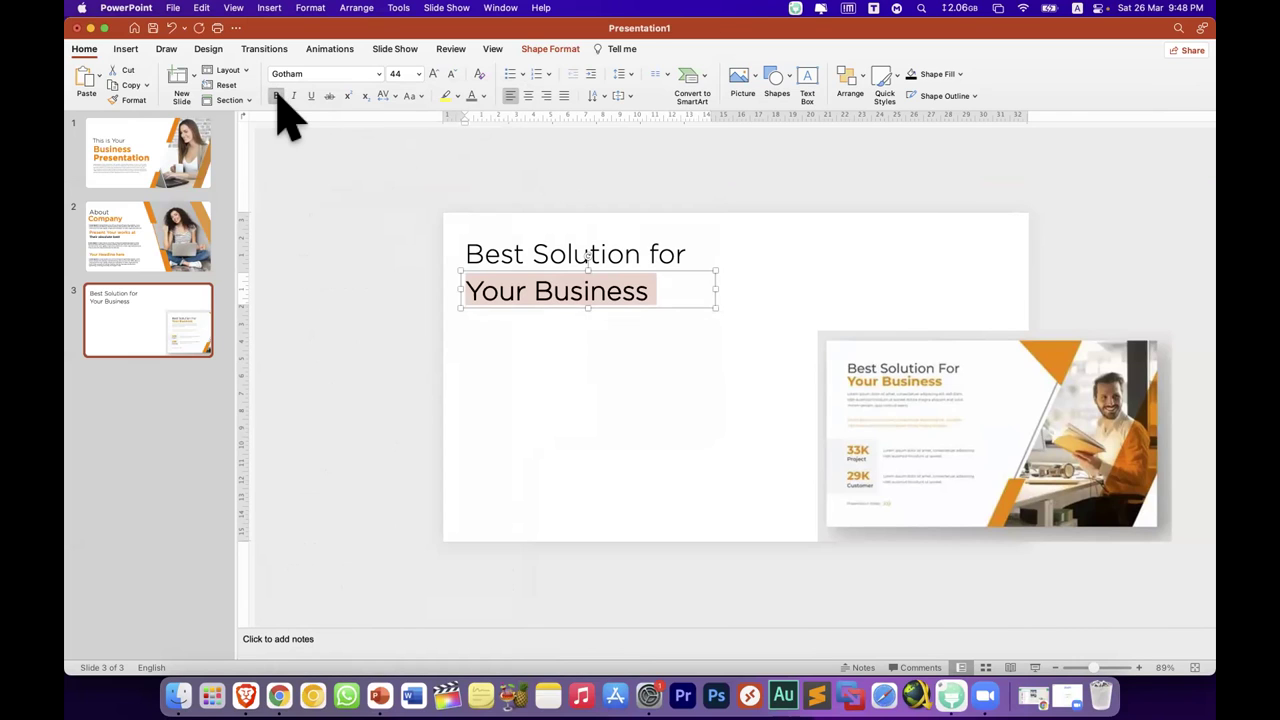
pyautogui.click(379, 74)
pyautogui.moveTo(460, 194)
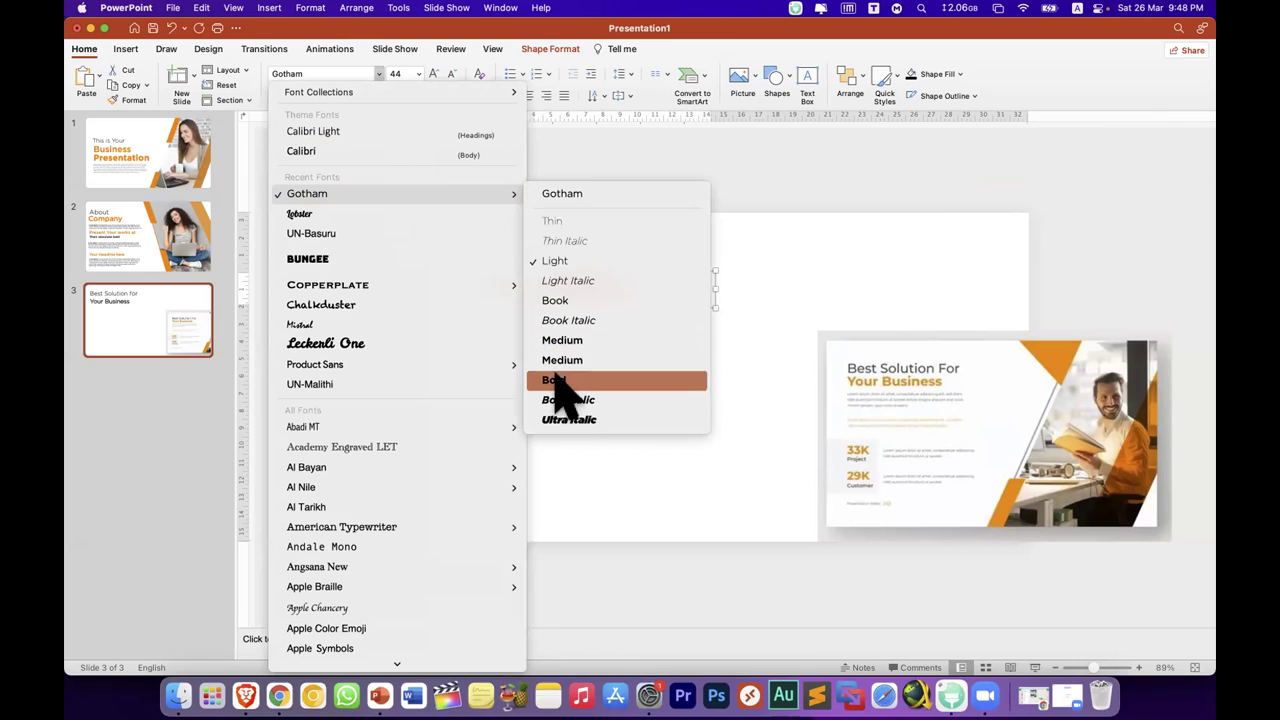
pyautogui.click(565, 385)
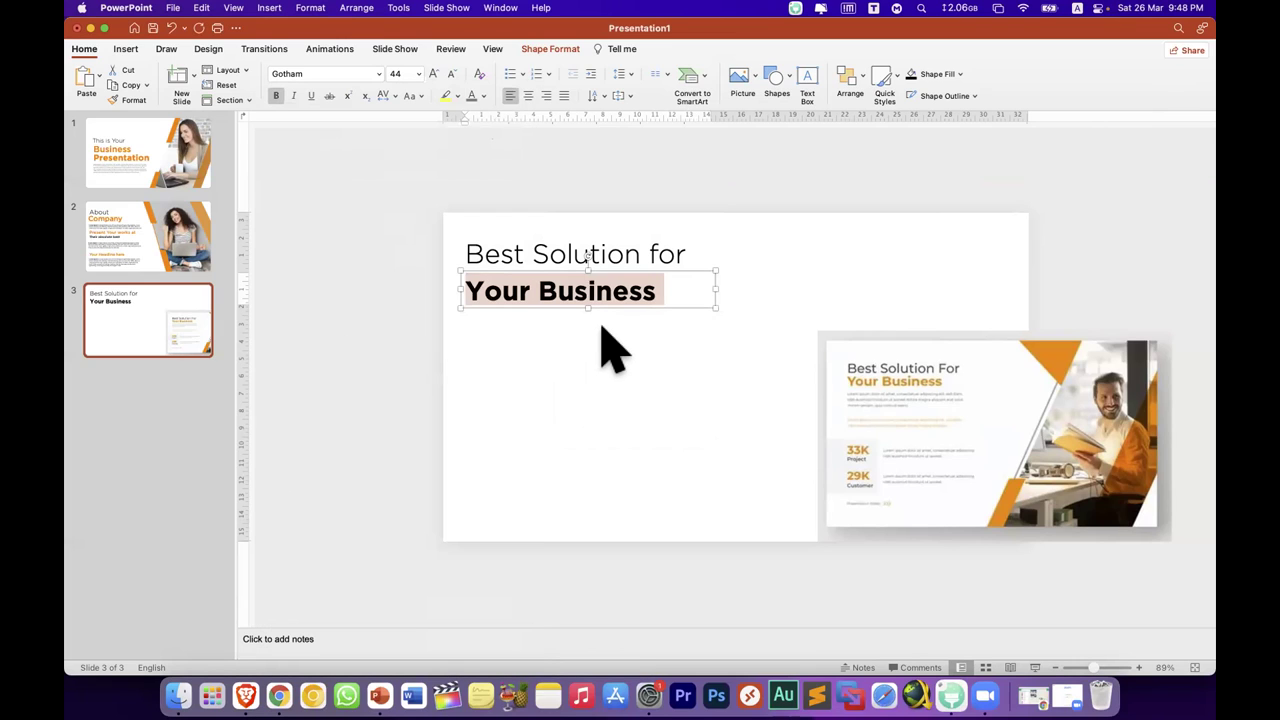
# Step: Colour 'Your Business' orange and nudge its box up slightly
pyautogui.click(483, 96)
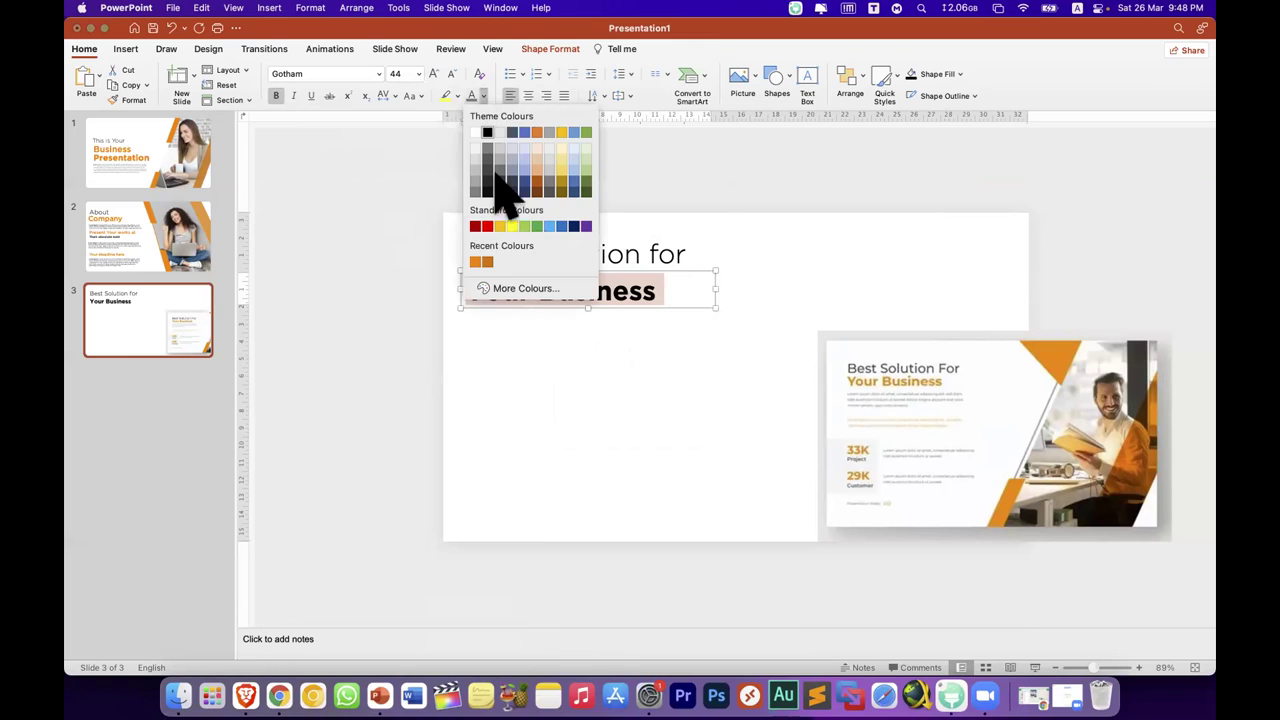
pyautogui.click(480, 262)
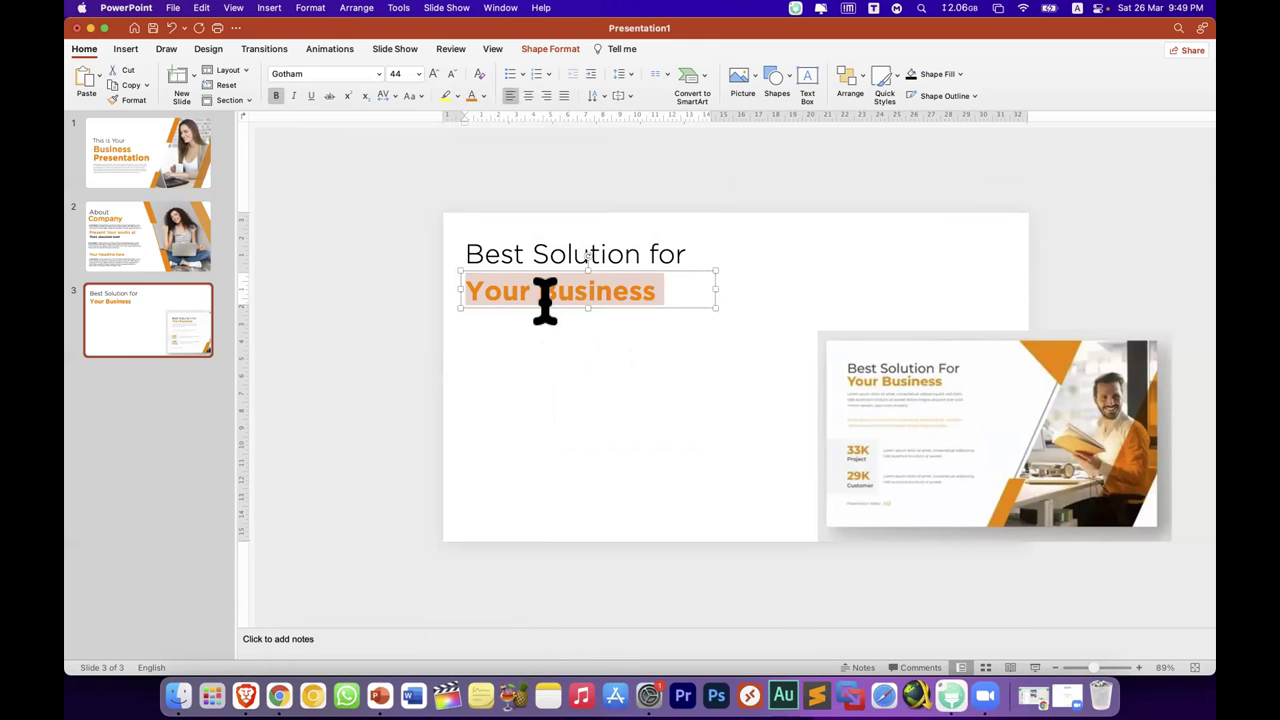
pyautogui.click(543, 300)
pyautogui.click(584, 308)
pyautogui.press('Up')
pyautogui.press('Up')
pyautogui.press('Up')
pyautogui.press('Up')
pyautogui.press('Up')
pyautogui.press('Up')
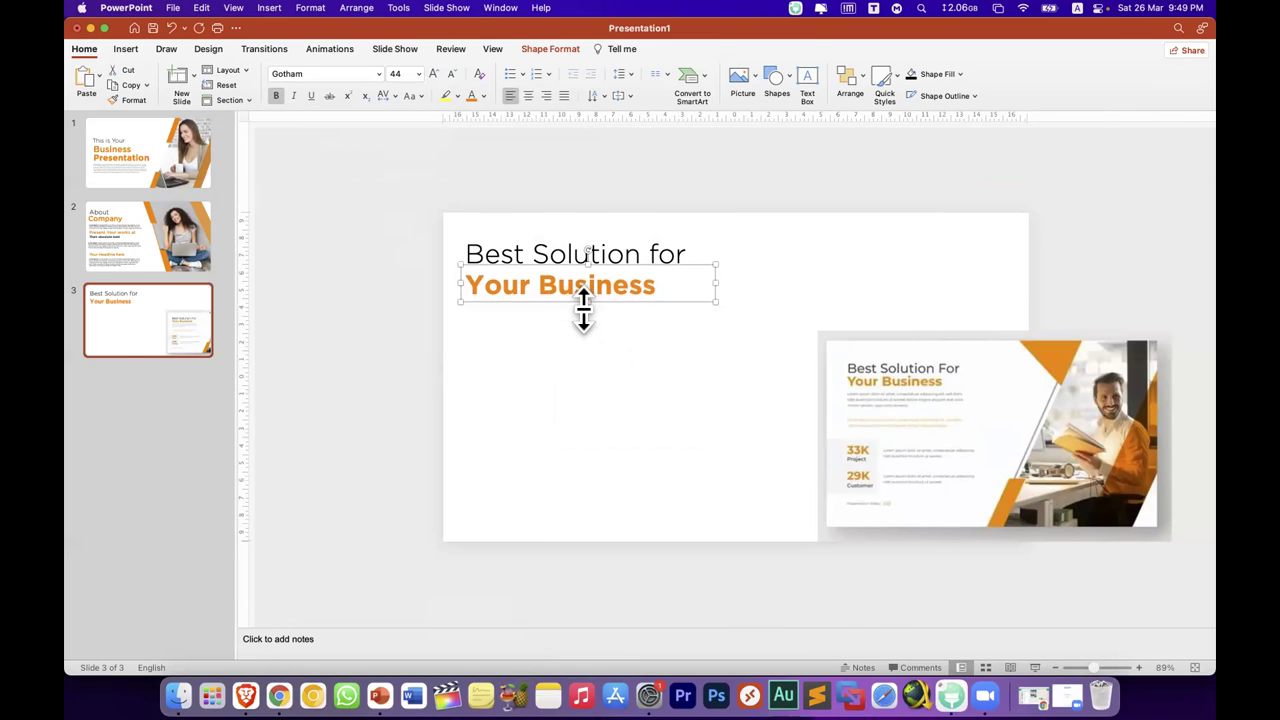
# Step: Copy slide 2's Lorem Ipsum paragraph under the headline, paste a second copy, and colour it orange
pyautogui.click(550, 425)
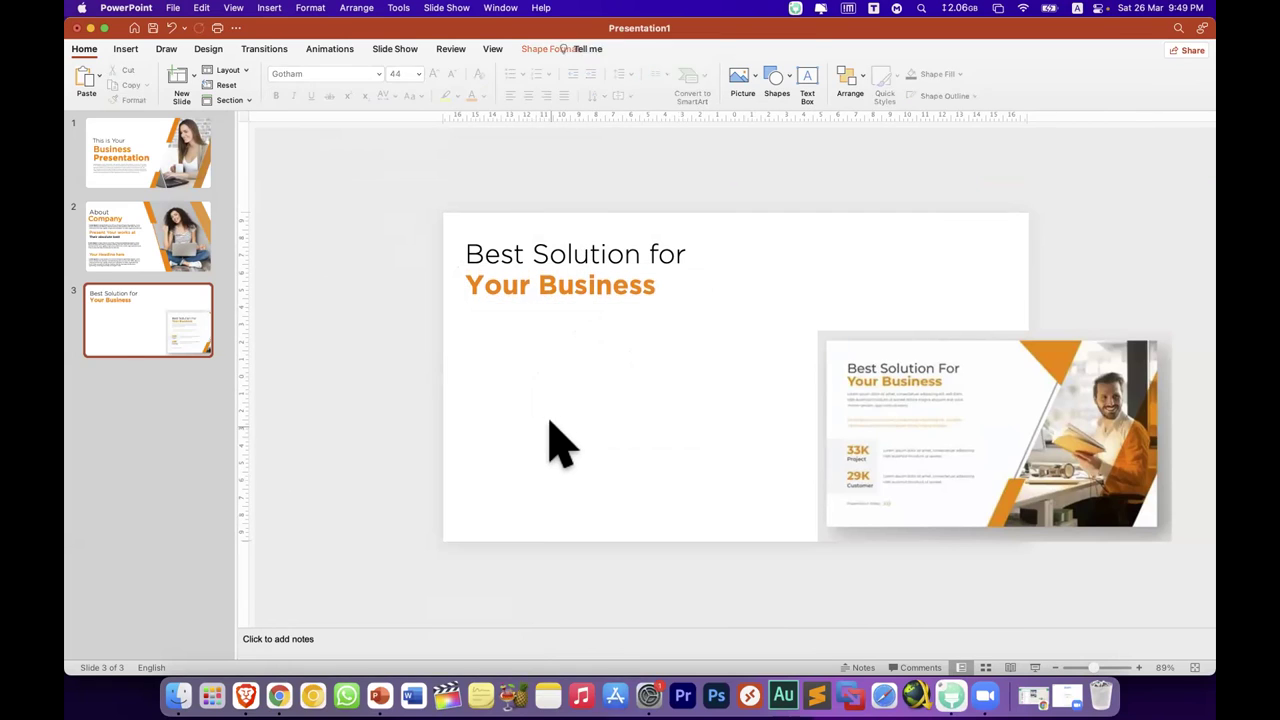
pyautogui.click(150, 258)
pyautogui.click(666, 337)
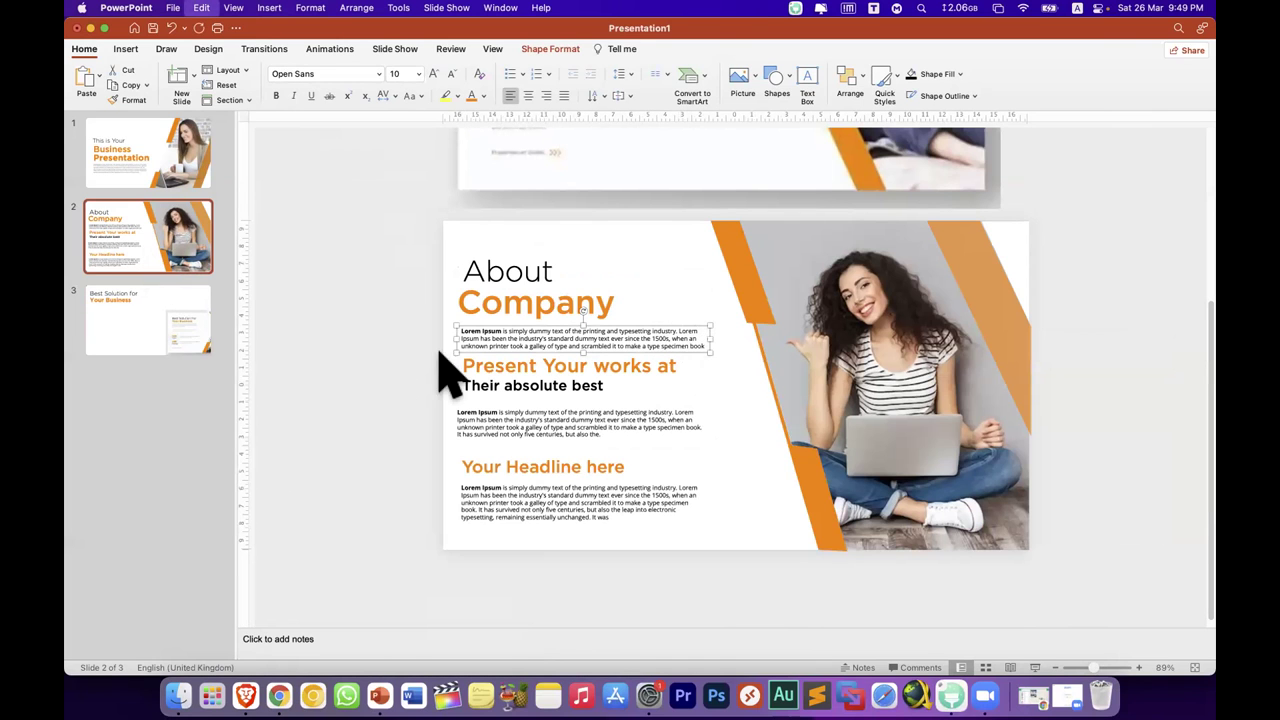
pyautogui.click(148, 340)
pyautogui.press('super+v')
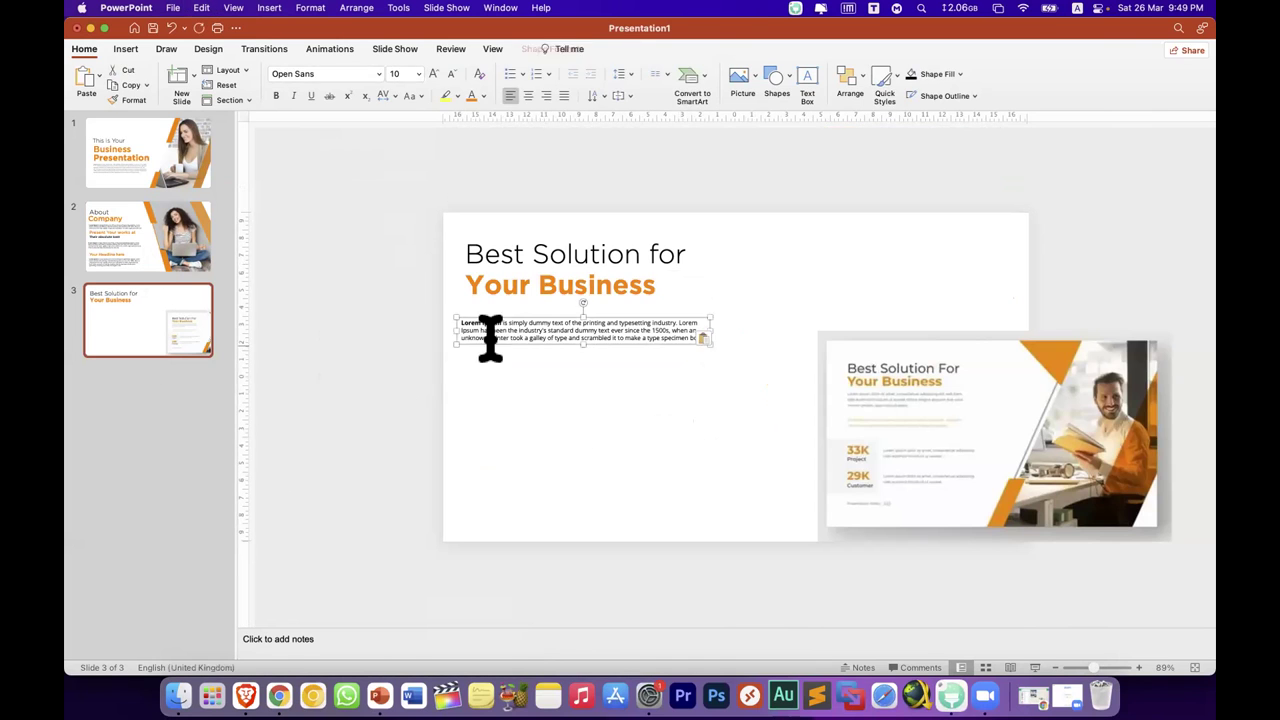
pyautogui.moveTo(520, 334)
pyautogui.mouseDown()
pyautogui.moveTo(521, 321)
pyautogui.moveTo(518, 377)
pyautogui.mouseUp()
pyautogui.press('super+v')
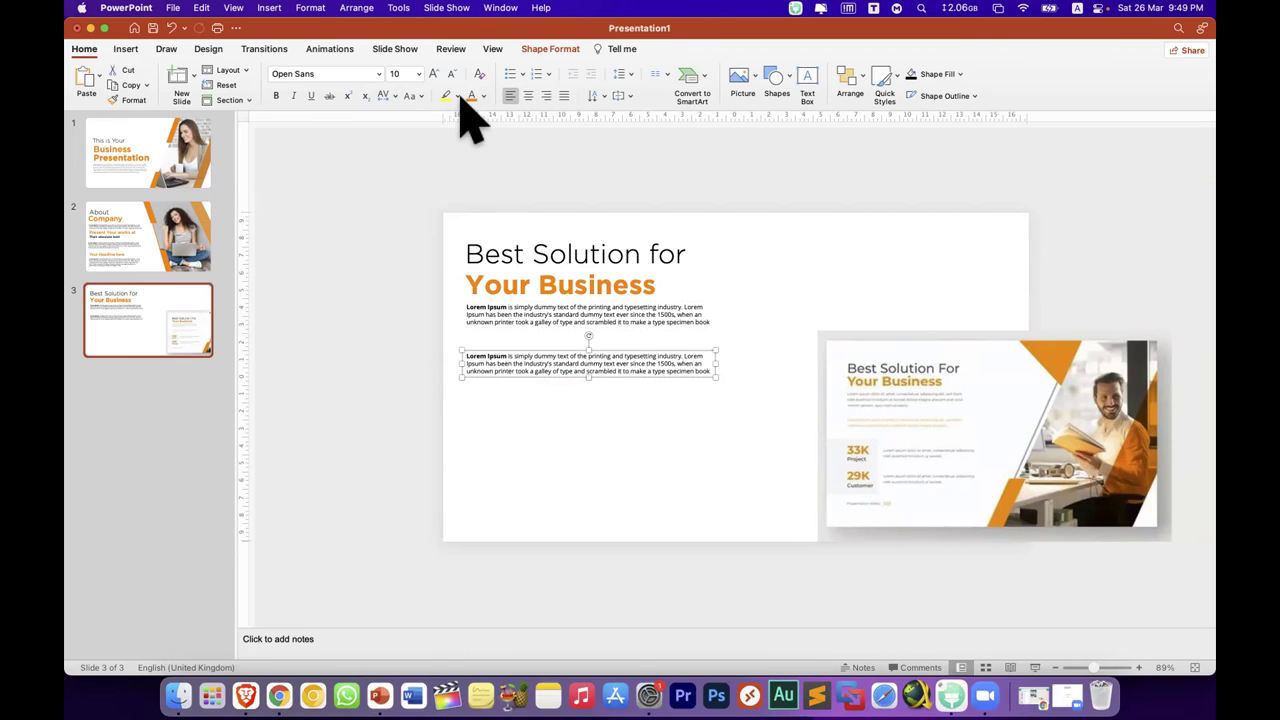
pyautogui.click(470, 99)
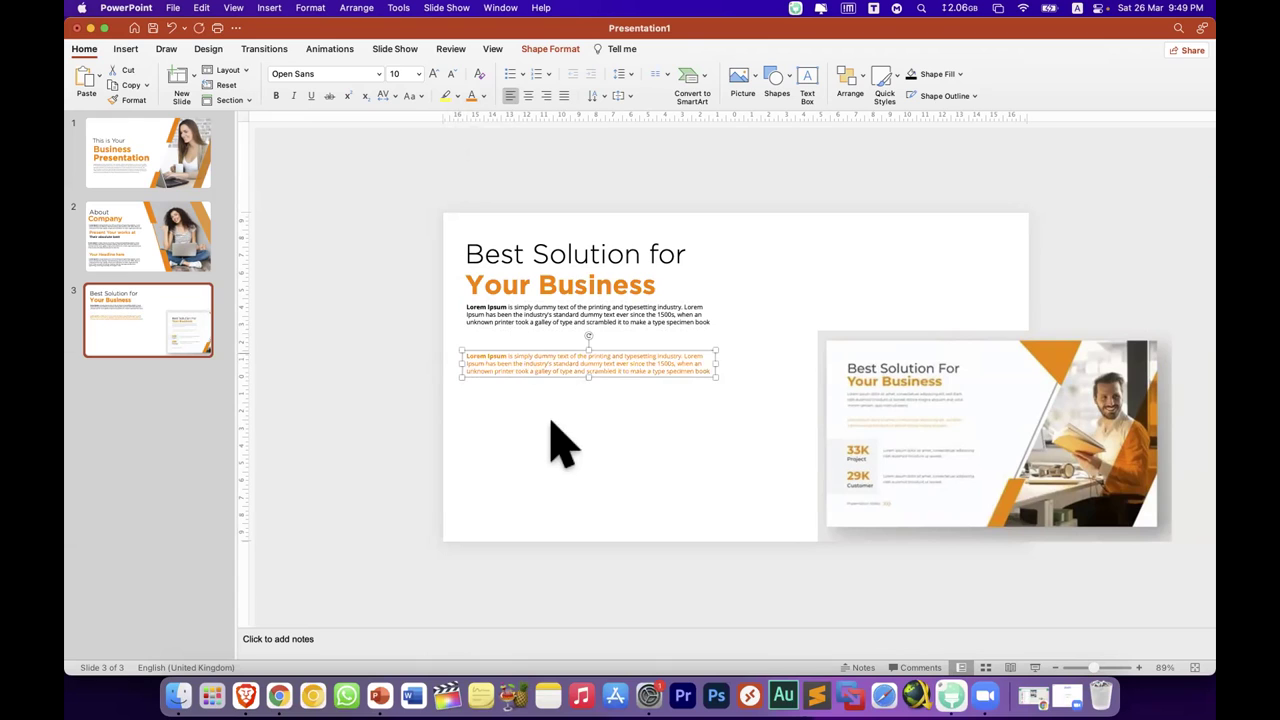
# Step: Tuck the orange paragraph just under the first Lorem Ipsum paragraph
pyautogui.click(646, 370)
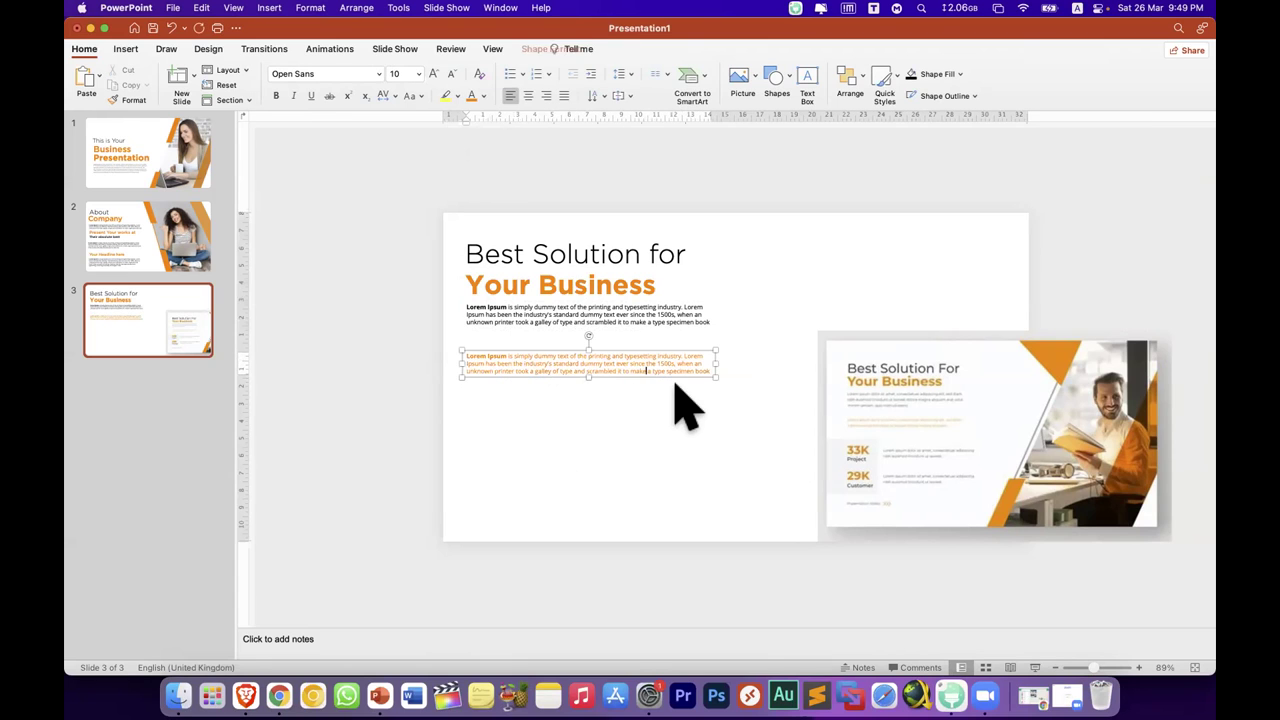
pyautogui.moveTo(677, 370); pyautogui.dragTo(676, 366)
pyautogui.click(605, 370)
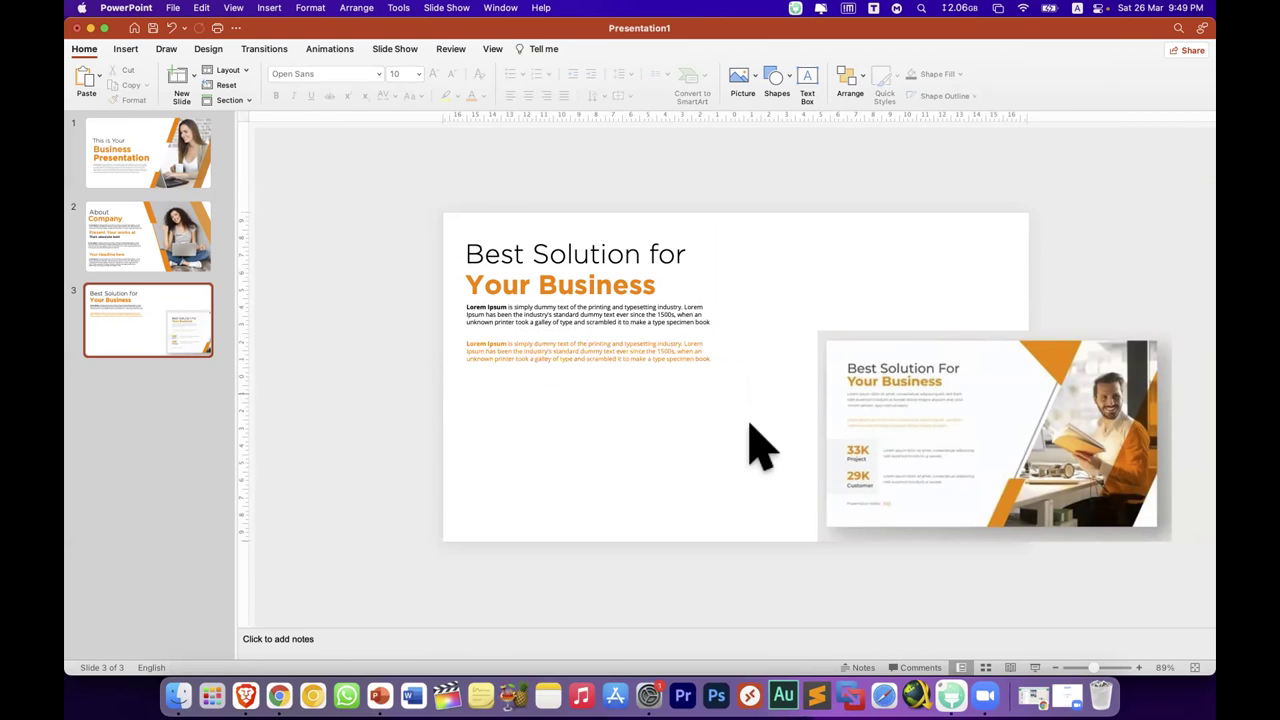
# Step: Enlarge the reference picture and move it beside the slide
pyautogui.click(894, 475)
pyautogui.moveTo(820, 532); pyautogui.dragTo(658, 580)
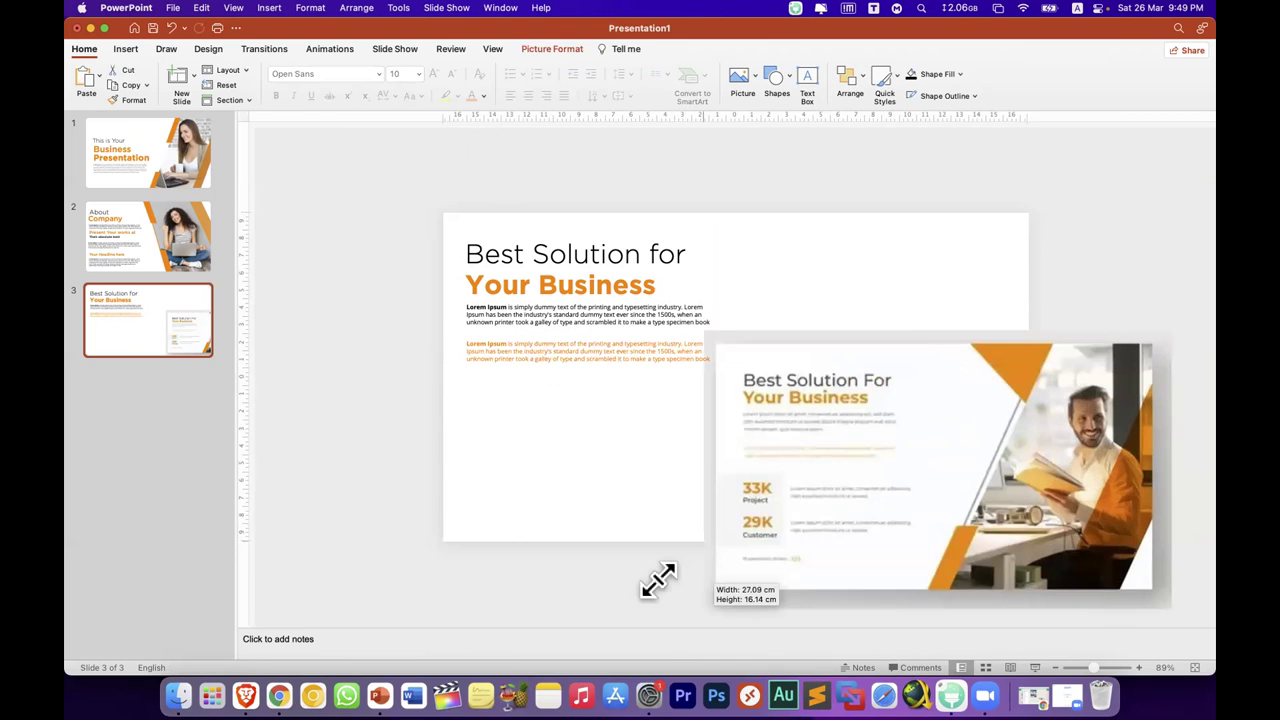
pyautogui.moveTo(991, 409); pyautogui.dragTo(1040, 270)
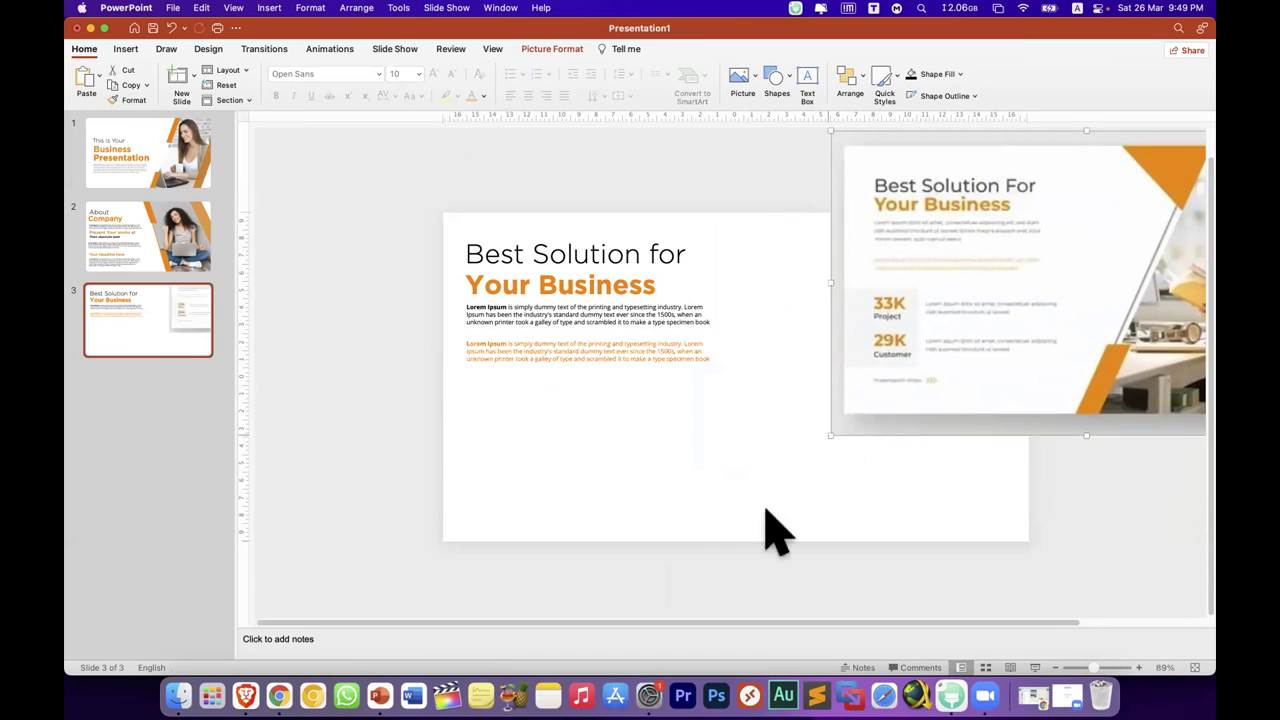
pyautogui.moveTo(850, 425); pyautogui.dragTo(1015, 462)
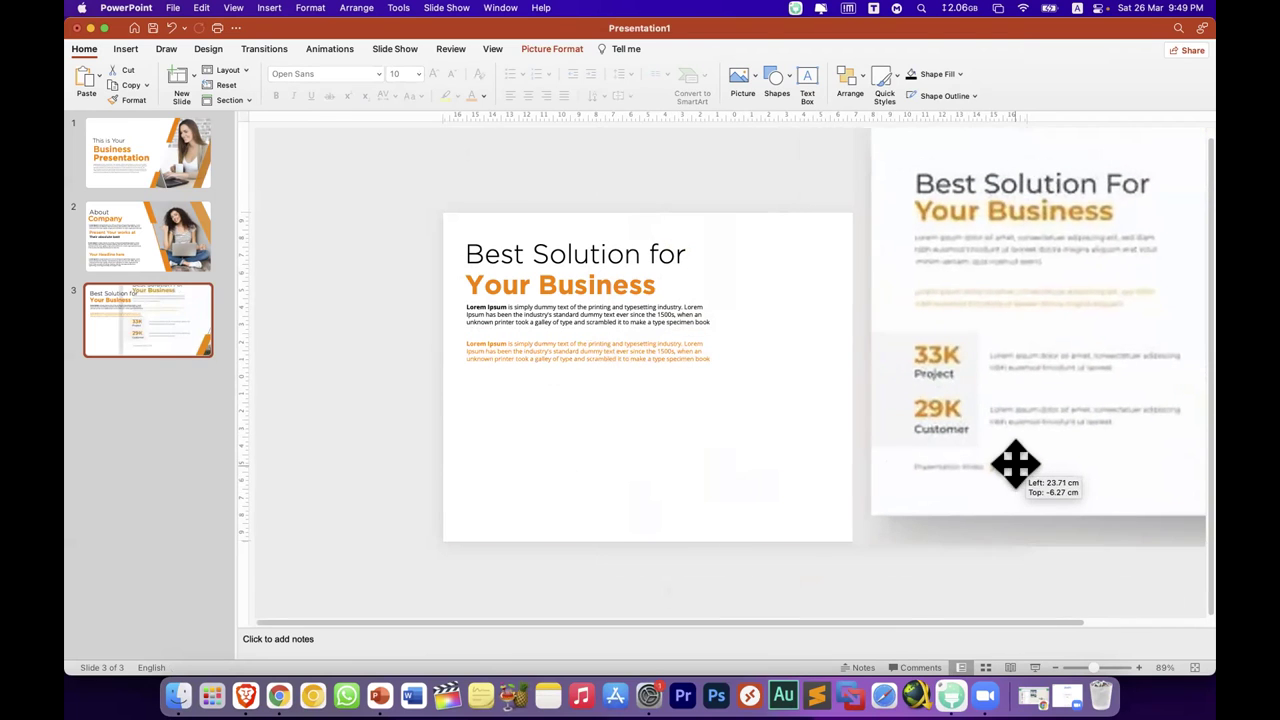
pyautogui.click(606, 449)
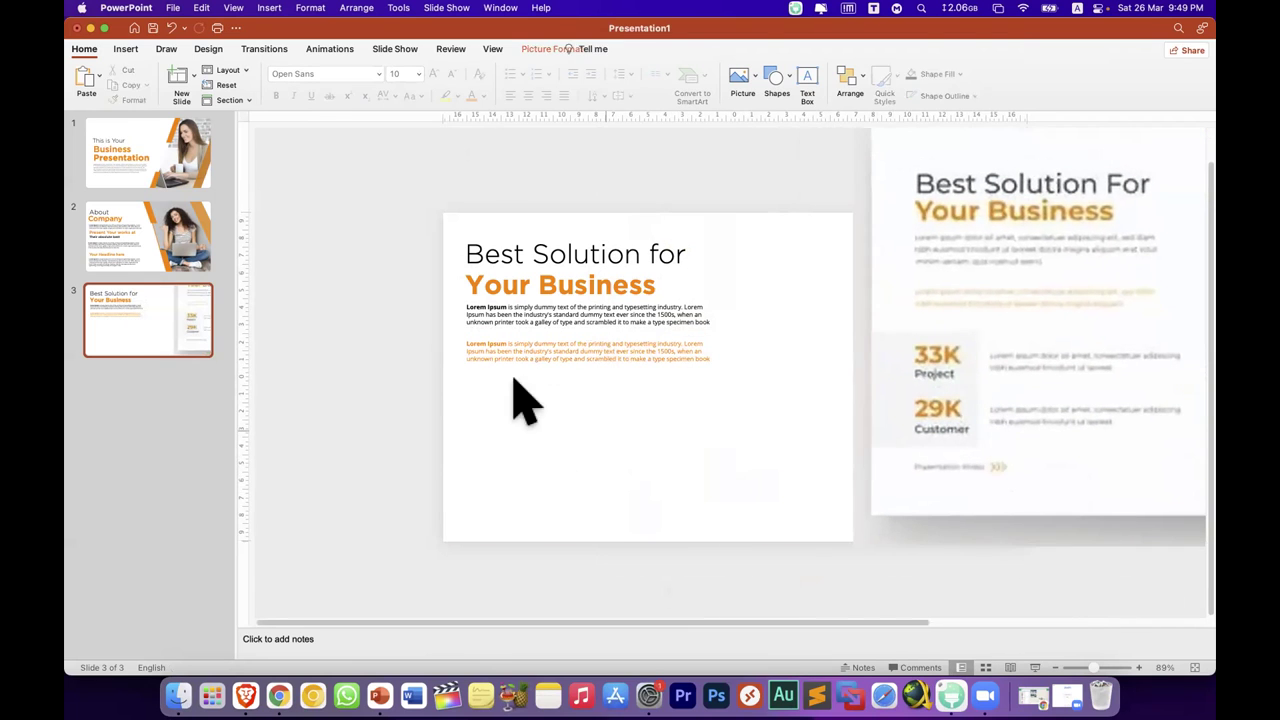
# Step: Draw a square at the slide's bottom-left with a light grey fill and no outline
pyautogui.click(125, 49)
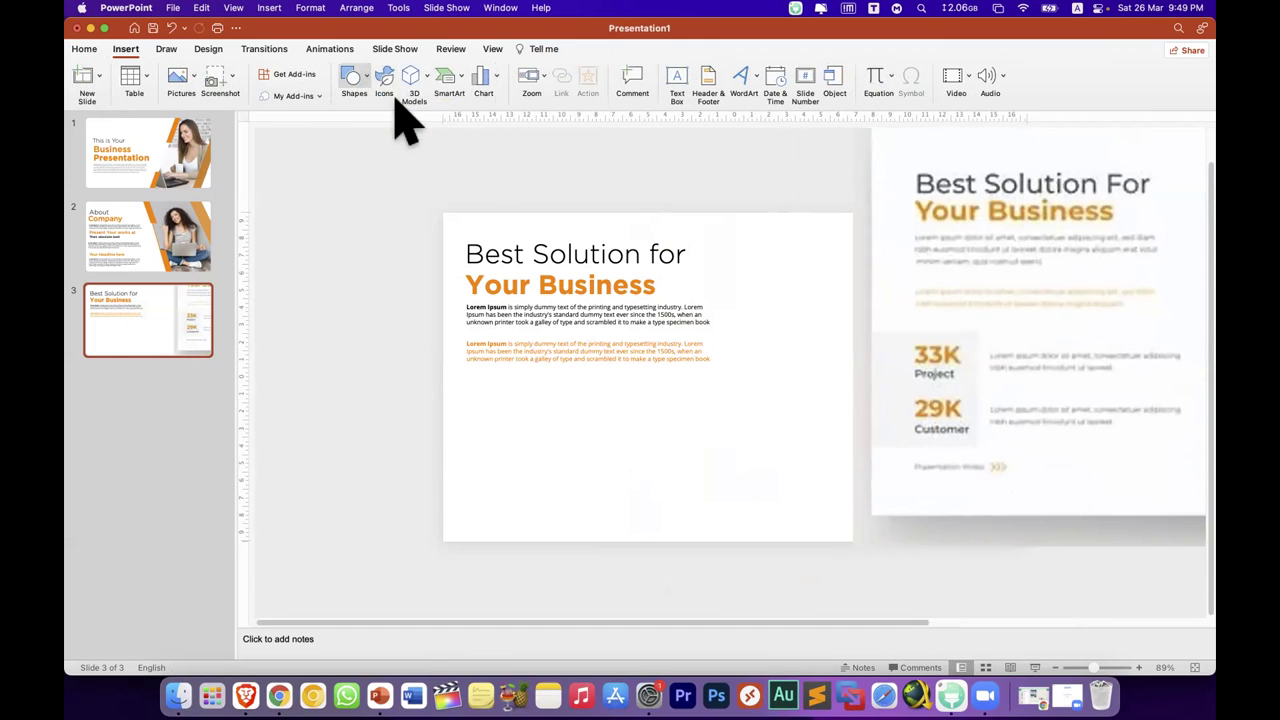
pyautogui.press('Escape')
pyautogui.moveTo(443, 395); pyautogui.dragTo(563, 516)
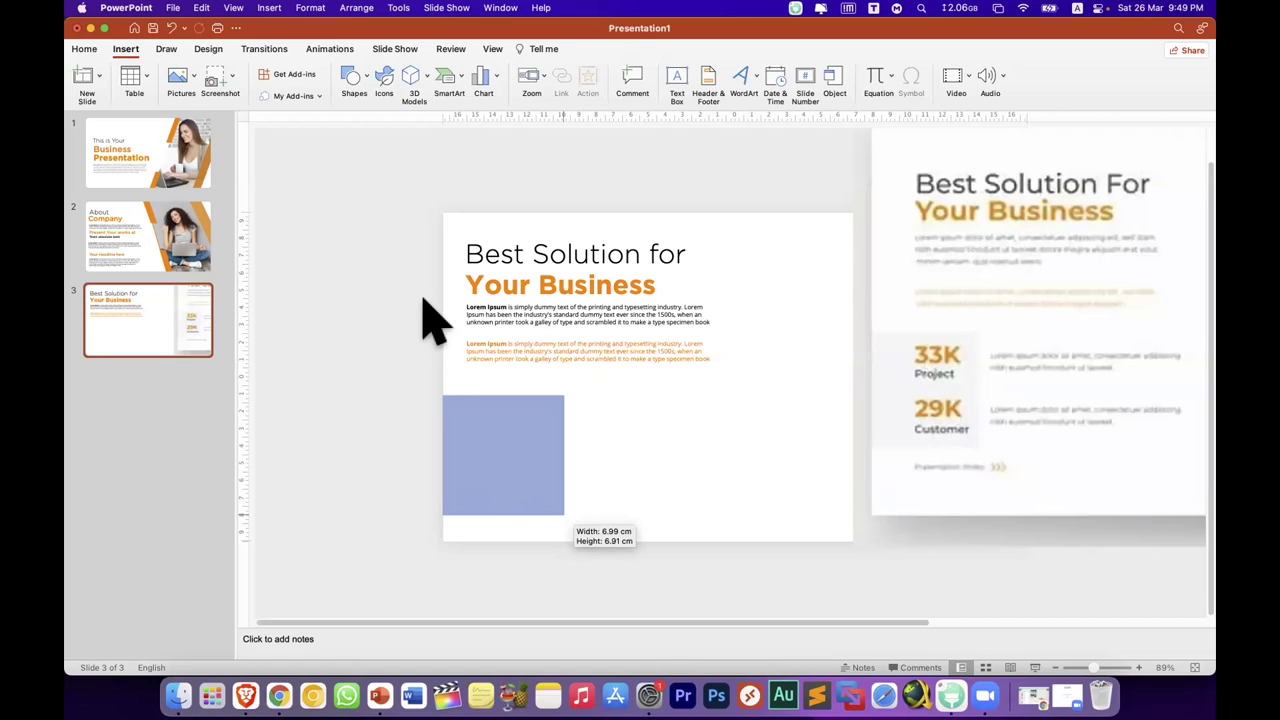
pyautogui.click(466, 88)
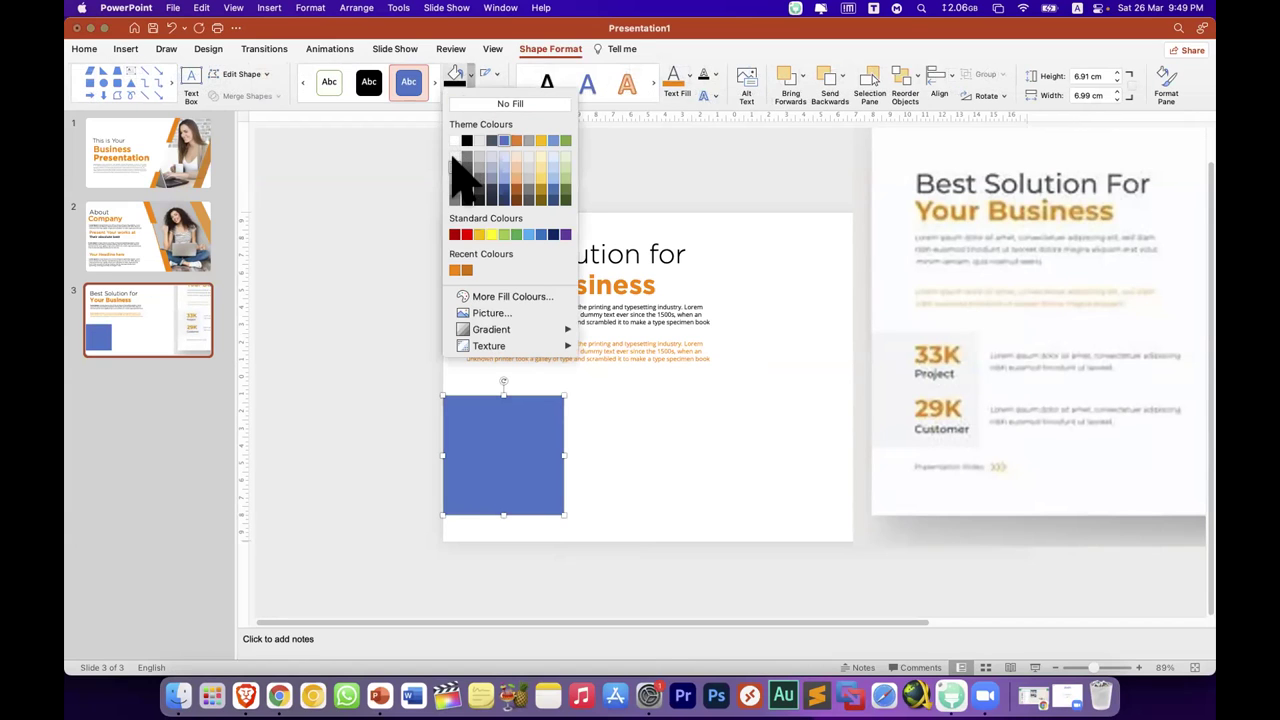
pyautogui.click(454, 158)
pyautogui.click(468, 76)
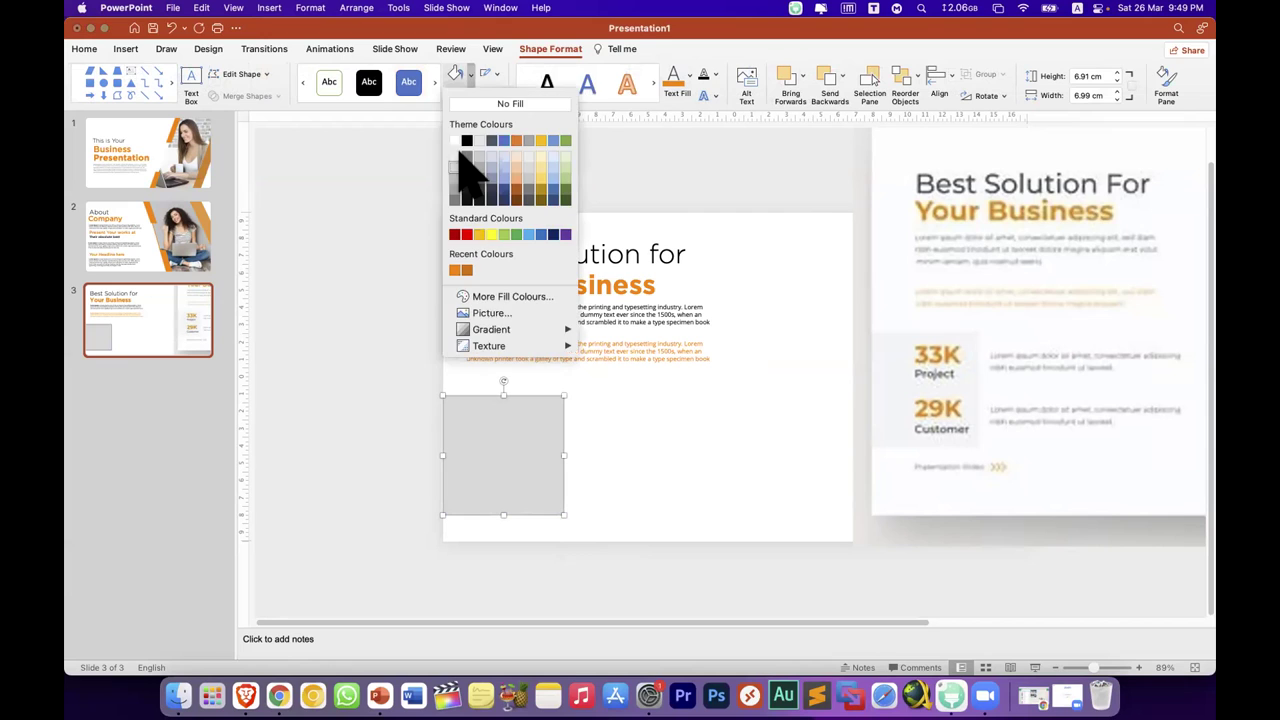
pyautogui.click(452, 155)
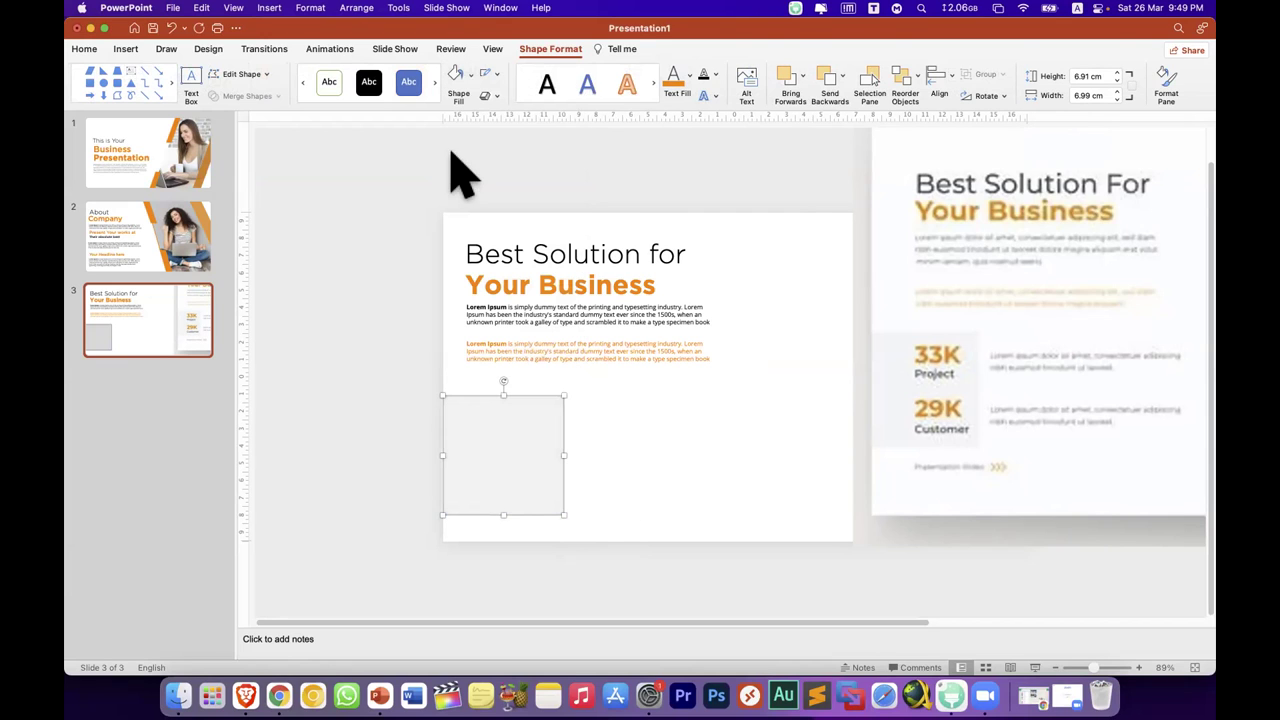
pyautogui.click(491, 74)
pyautogui.click(500, 98)
pyautogui.click(350, 240)
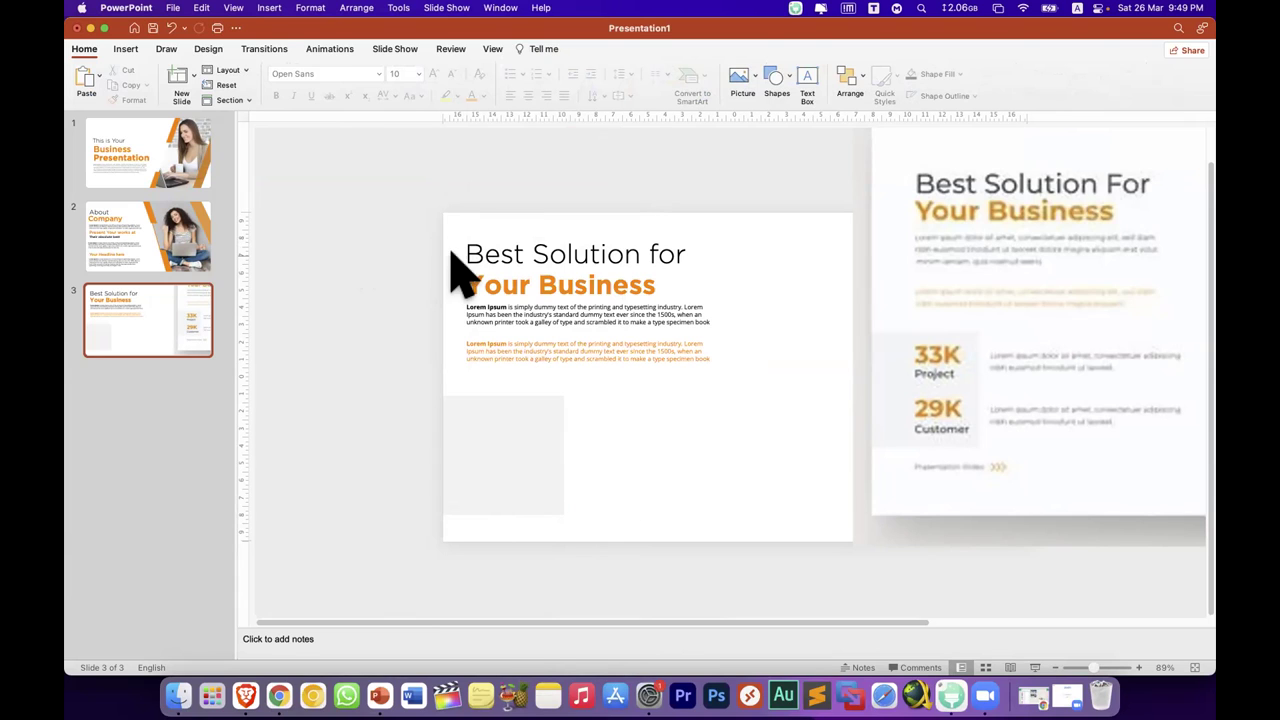
# Step: Add a 66 pt '33K' text box on the grey square, widened to one line
pyautogui.click(125, 49)
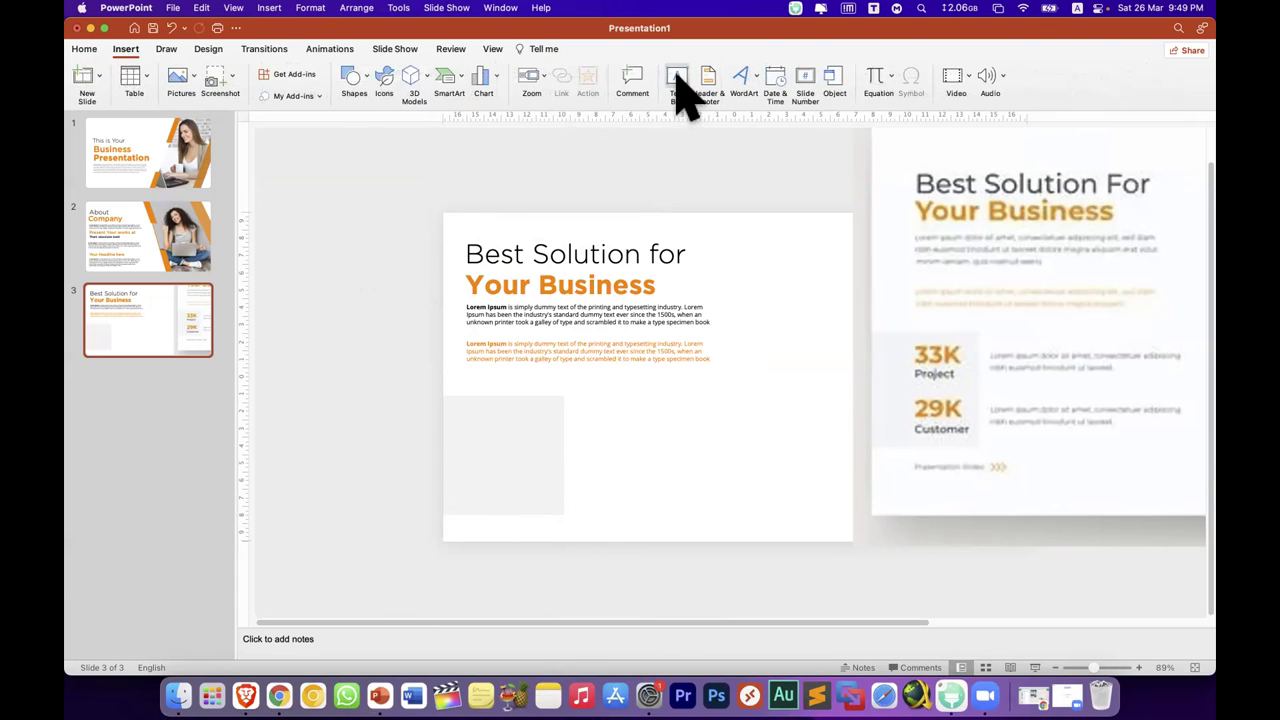
pyautogui.moveTo(494, 410); pyautogui.dragTo(557, 437)
pyautogui.write('33K')
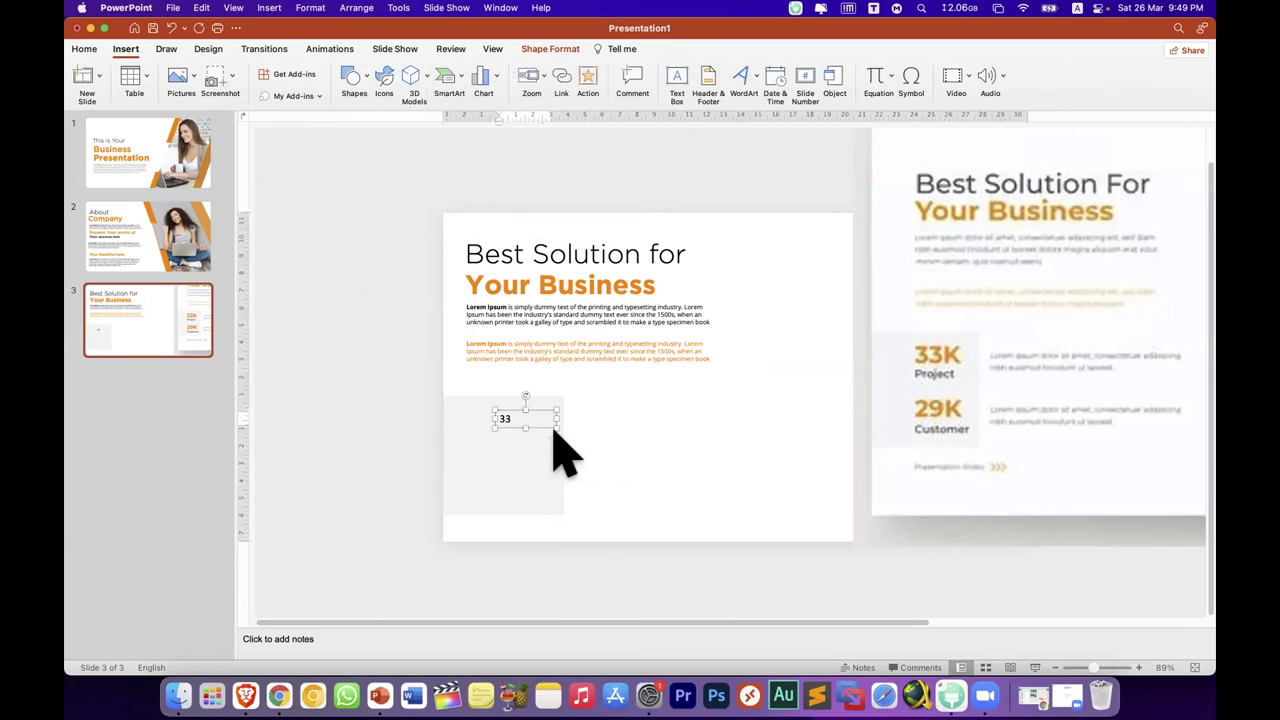
pyautogui.click(85, 49)
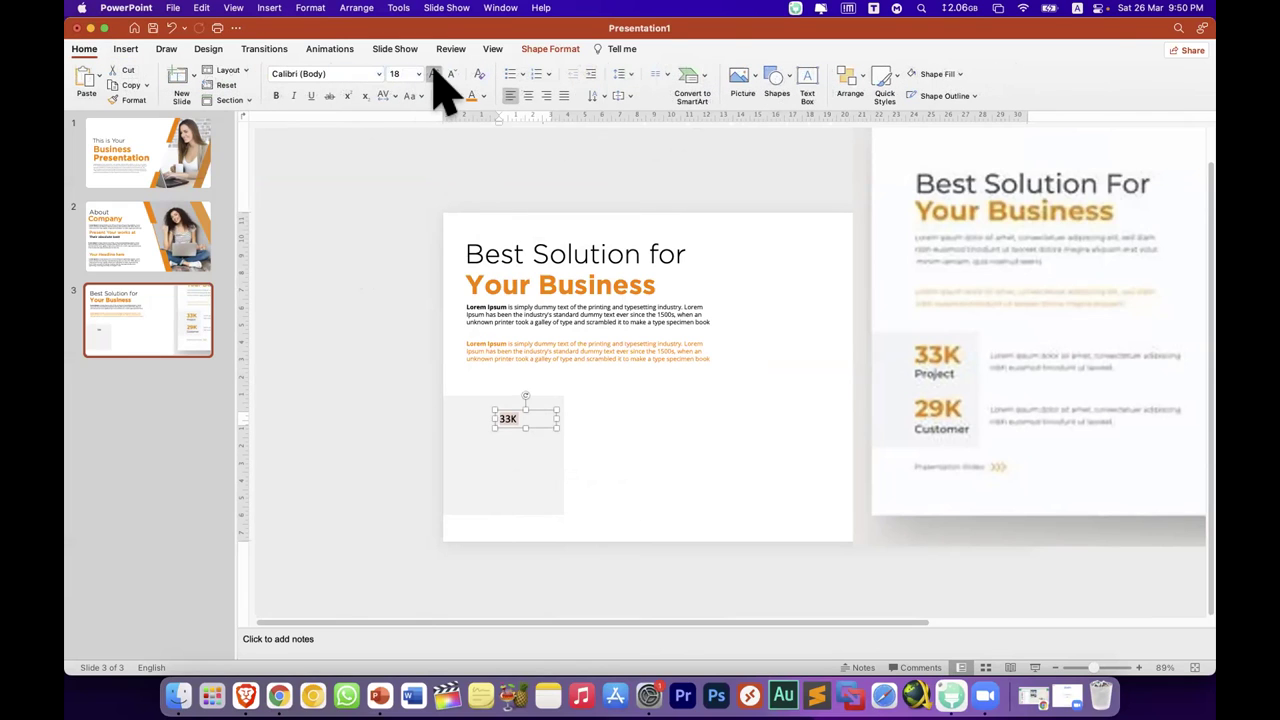
pyautogui.click(434, 73)
pyautogui.click(434, 73)
pyautogui.click(434, 73)
pyautogui.click(434, 73)
pyautogui.click(434, 73)
pyautogui.click(434, 73)
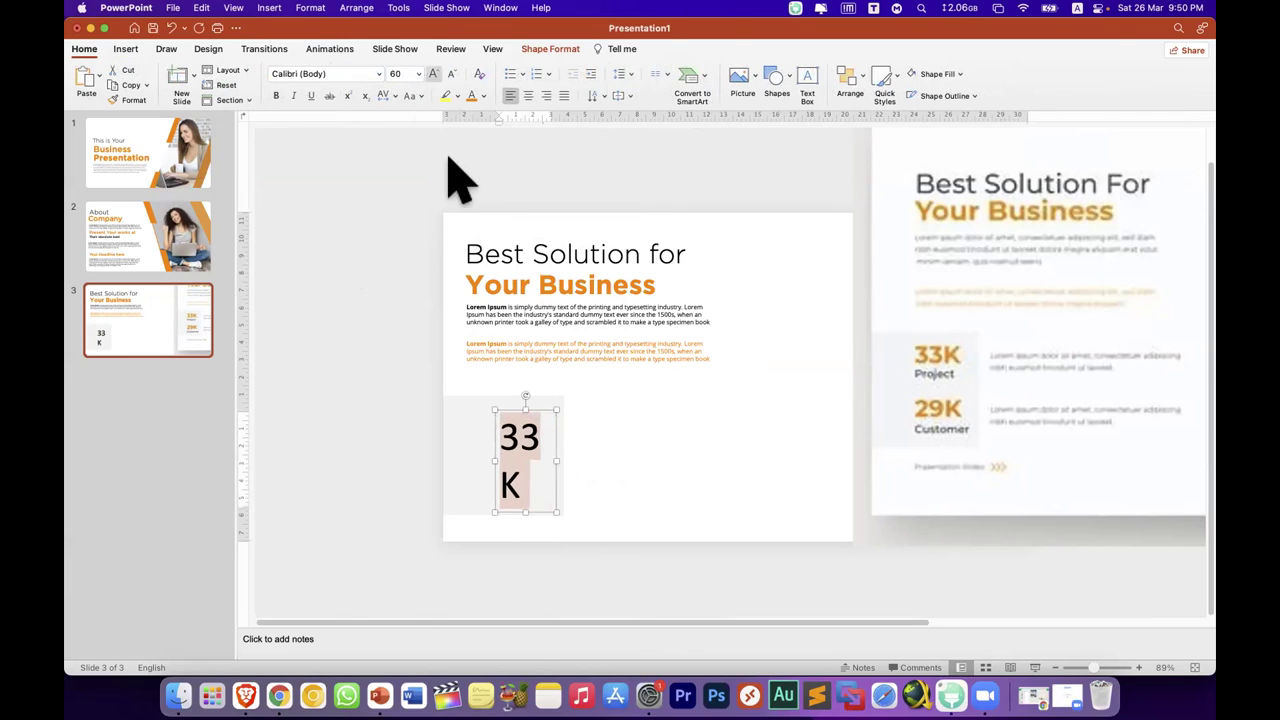
pyautogui.moveTo(493, 460); pyautogui.dragTo(452, 458)
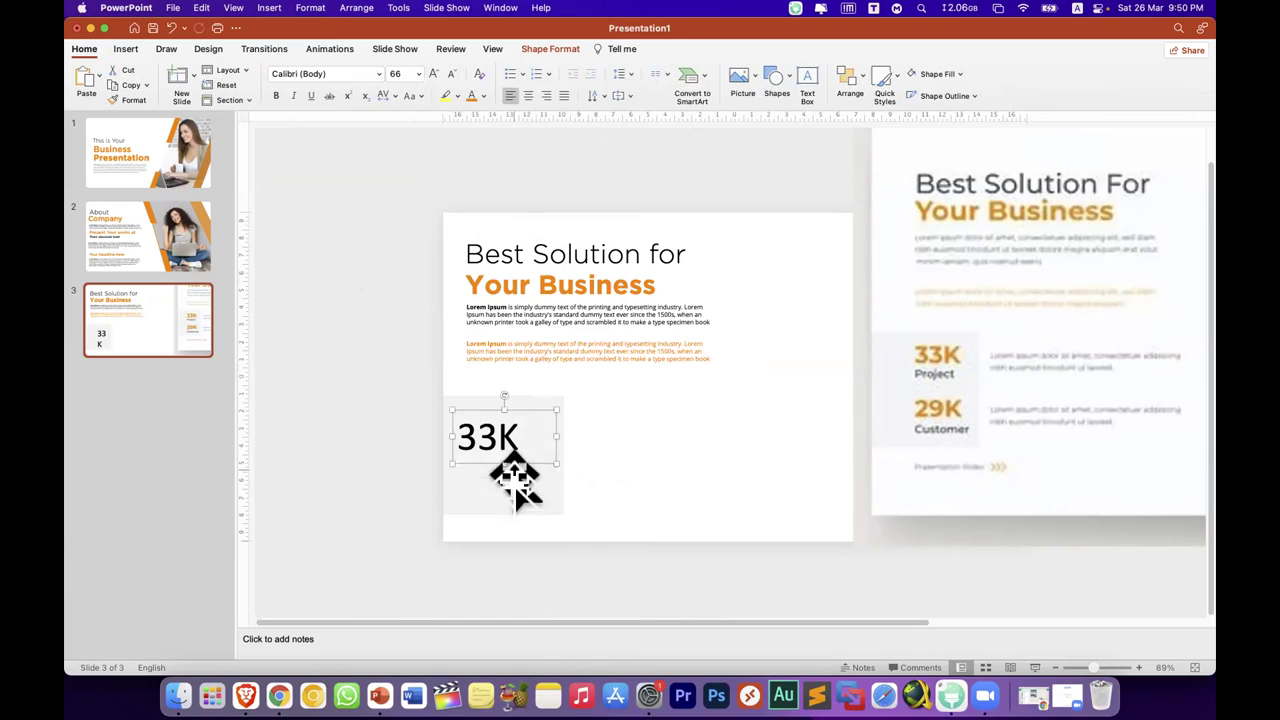
pyautogui.moveTo(535, 452); pyautogui.dragTo(568, 432)
# Step: Set 33K in a heavy Gotham weight and position it in the grey square
pyautogui.click(378, 74)
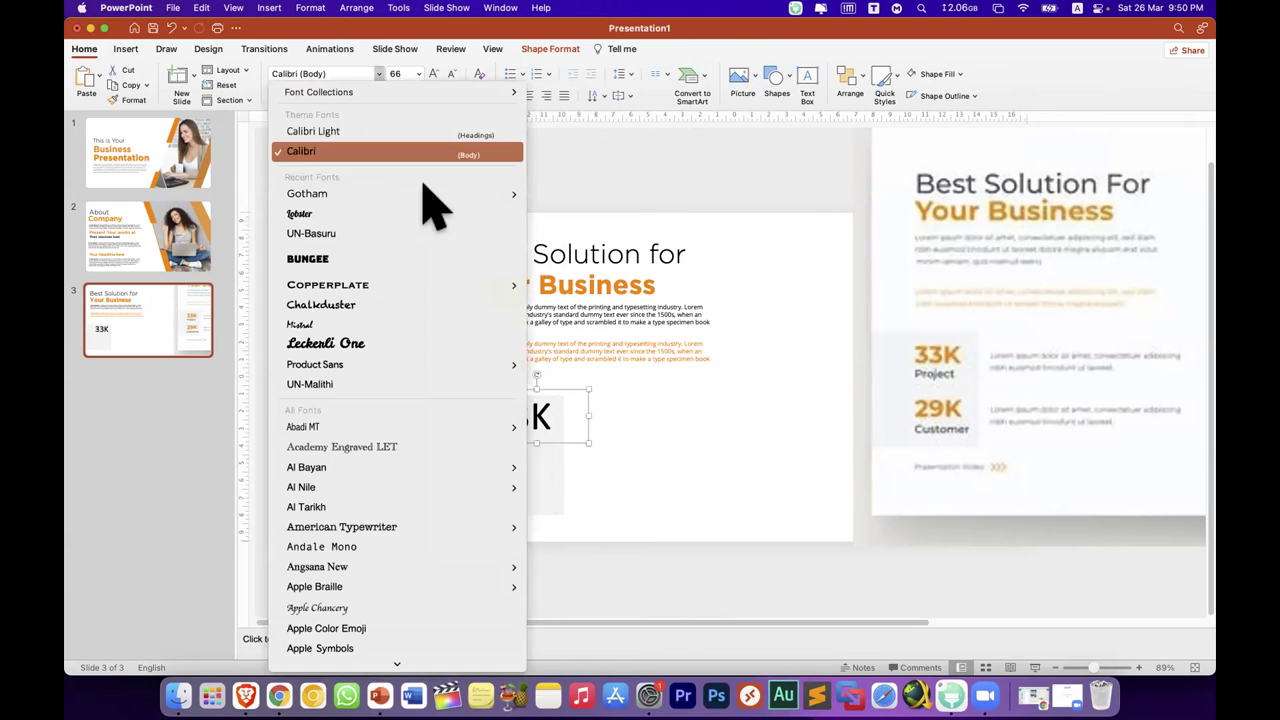
pyautogui.moveTo(457, 197)
pyautogui.click(574, 197)
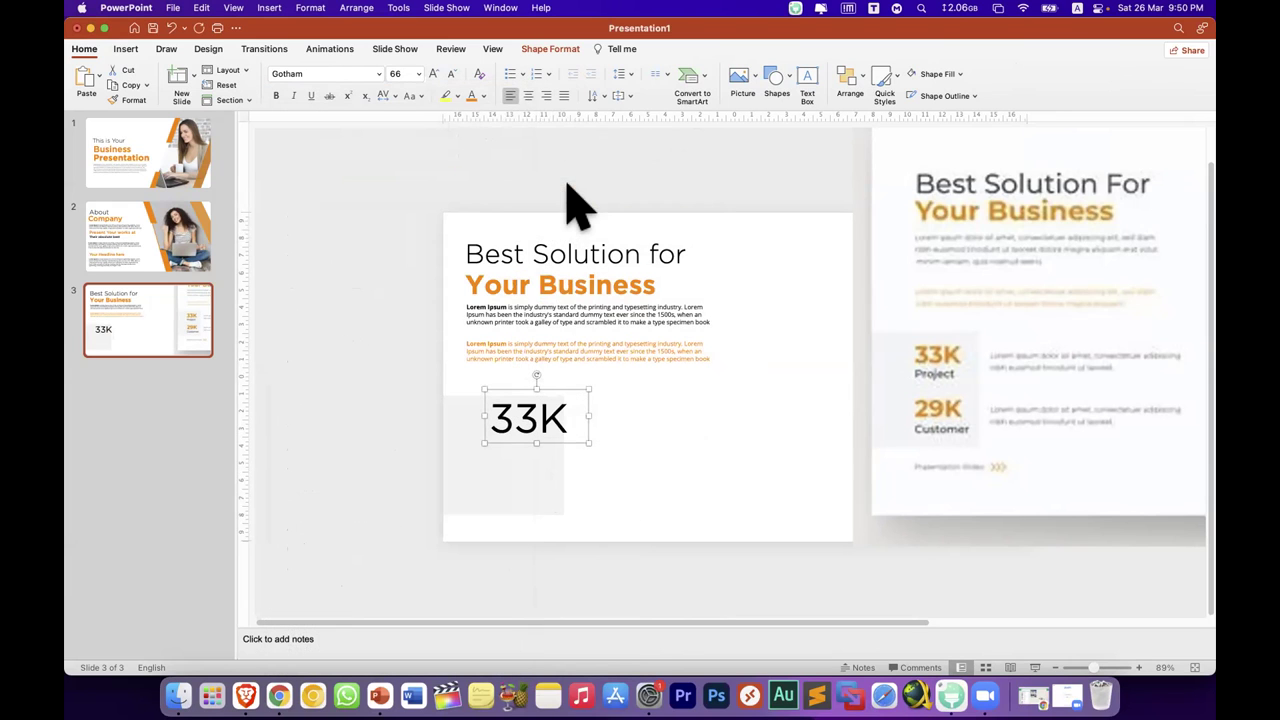
pyautogui.click(379, 74)
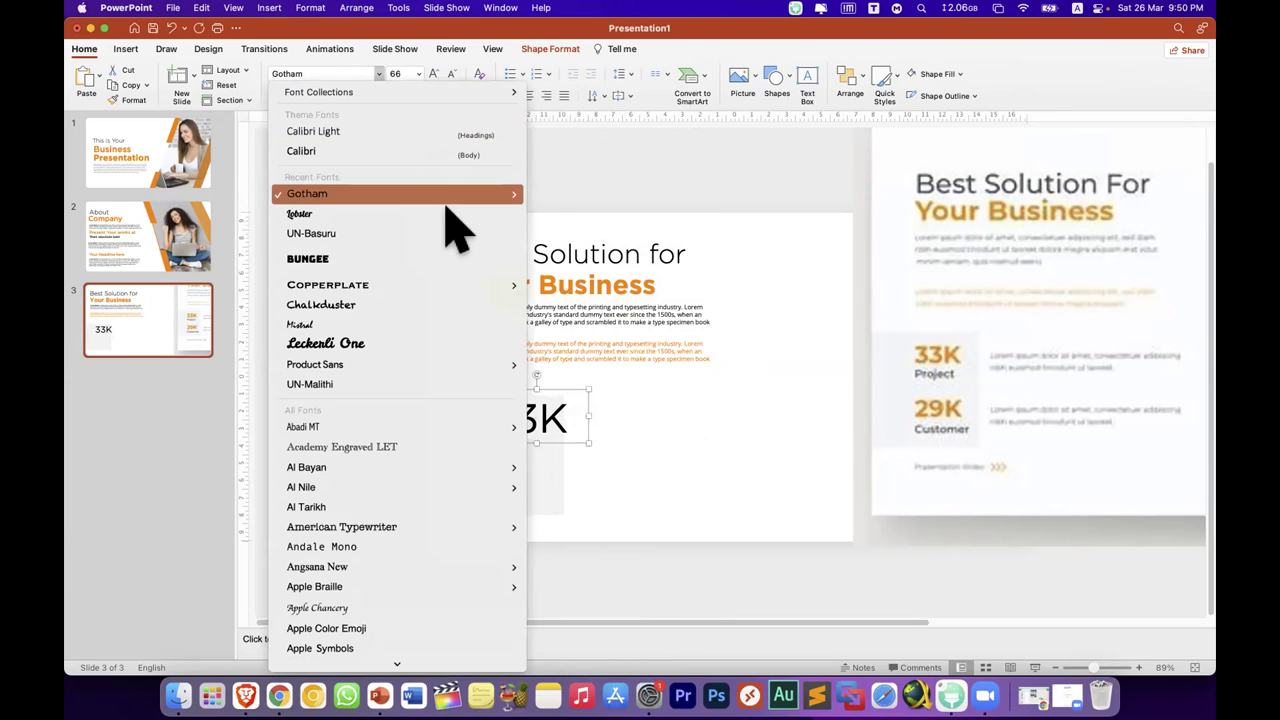
pyautogui.moveTo(466, 197)
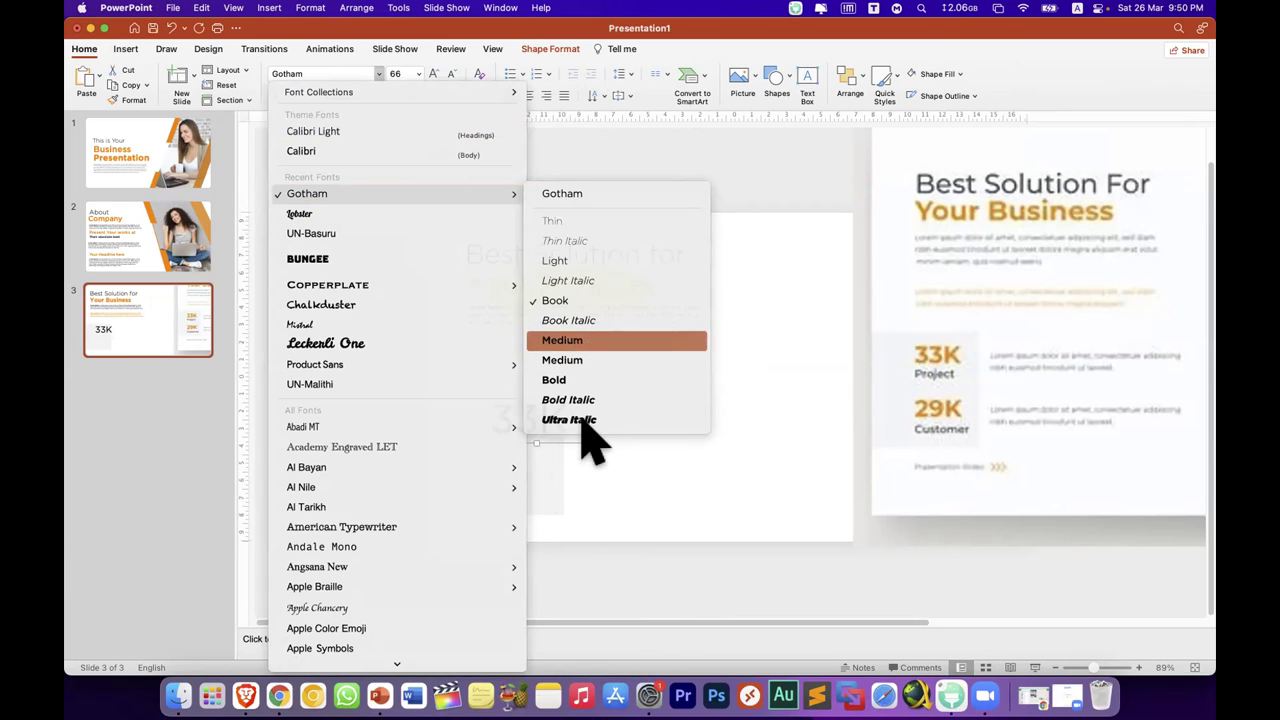
pyautogui.click(583, 425)
pyautogui.moveTo(566, 436); pyautogui.dragTo(557, 436)
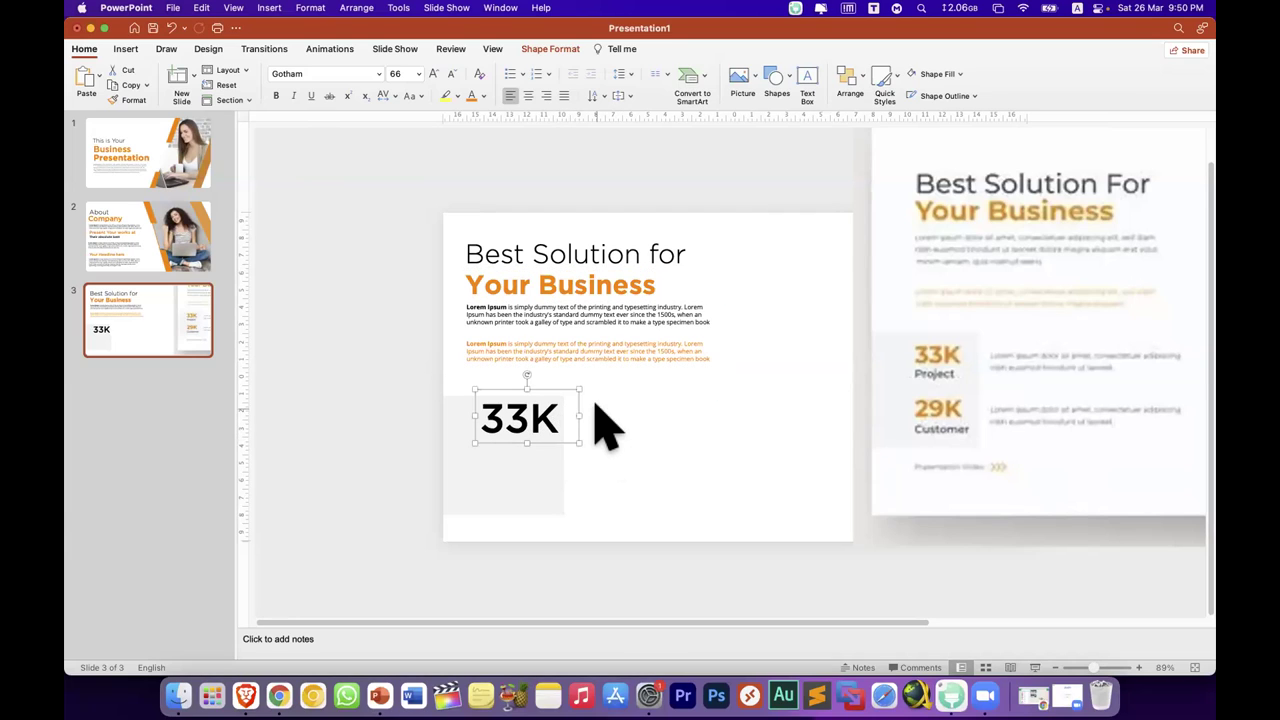
# Step: Copy the 33K box below the original and change it to 29K
pyautogui.moveTo(565, 435); pyautogui.dragTo(558, 497)
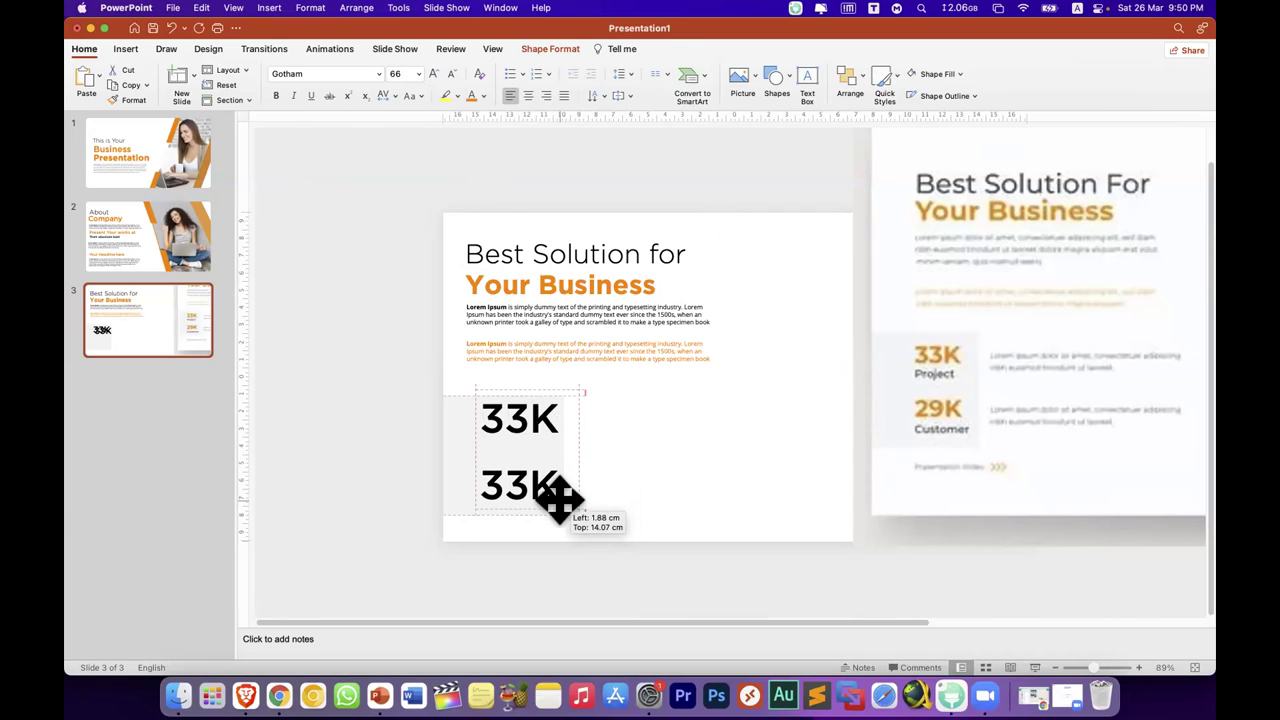
pyautogui.moveTo(558, 497); pyautogui.dragTo(543, 483)
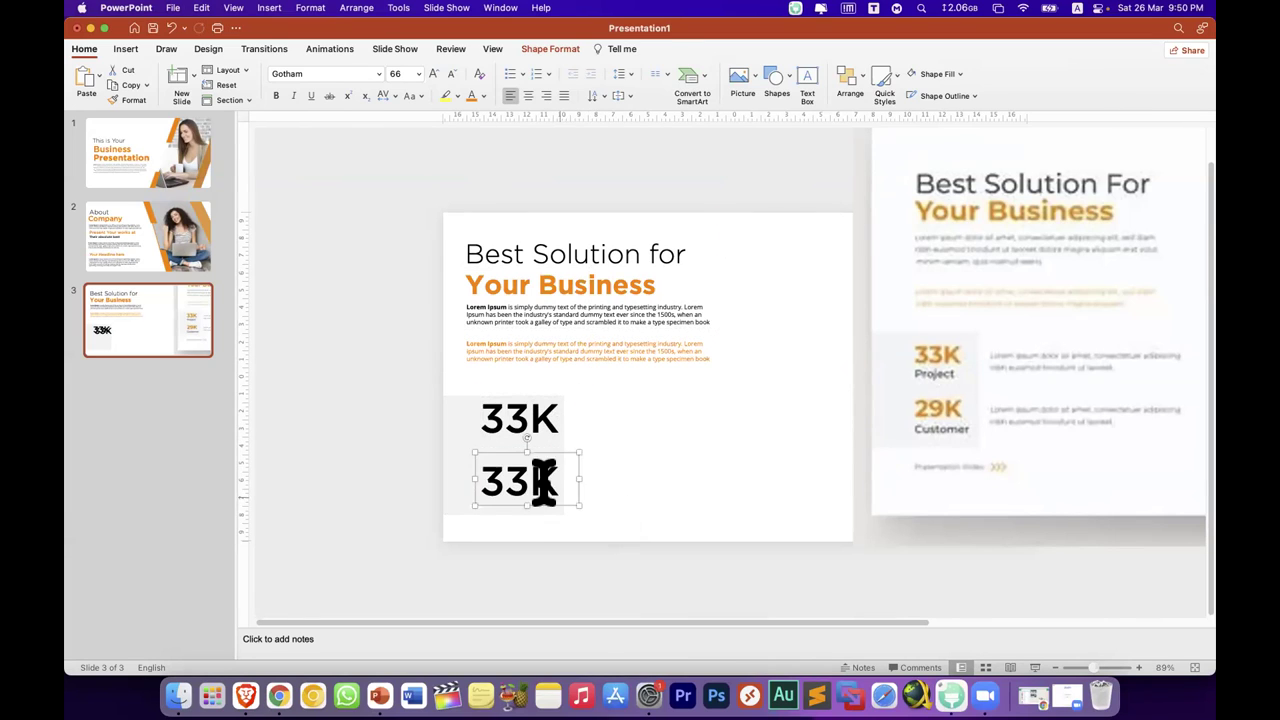
pyautogui.click(527, 482)
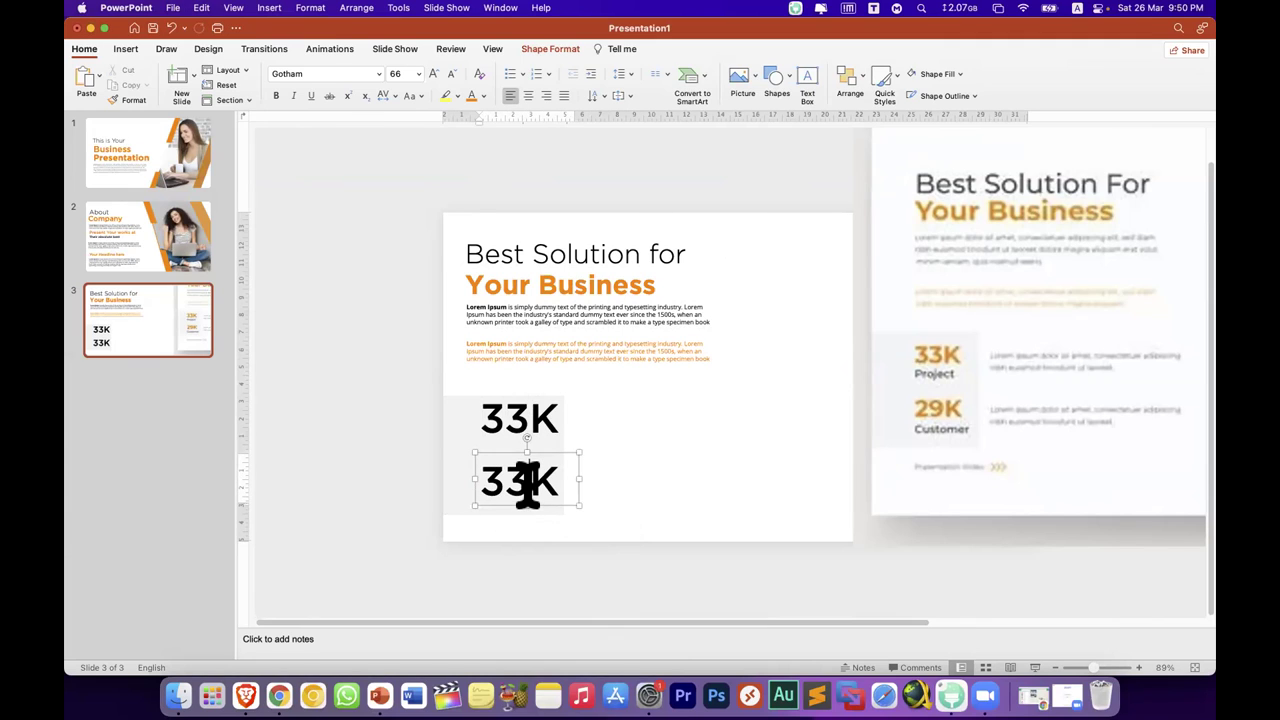
pyautogui.press('BackSpace')
pyautogui.press('BackSpace')
pyautogui.write('29K')
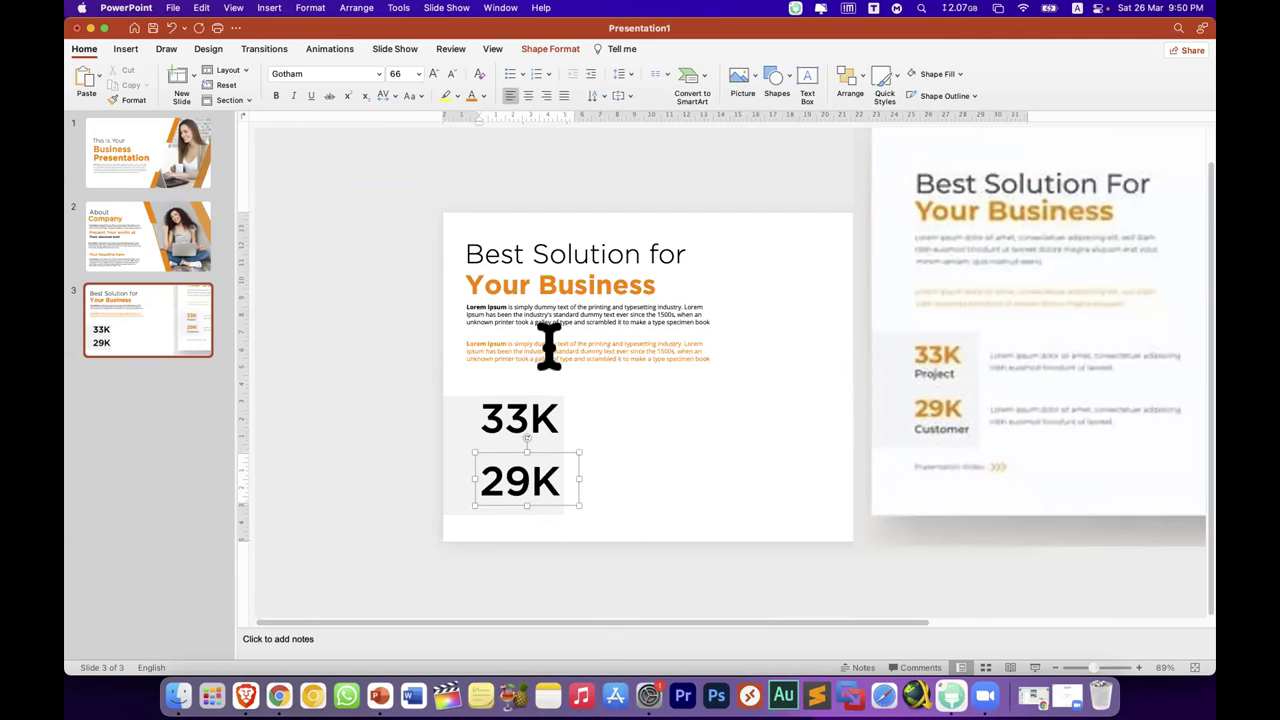
# Step: Colour both the 33K and 29K numbers orange
pyautogui.click(576, 482)
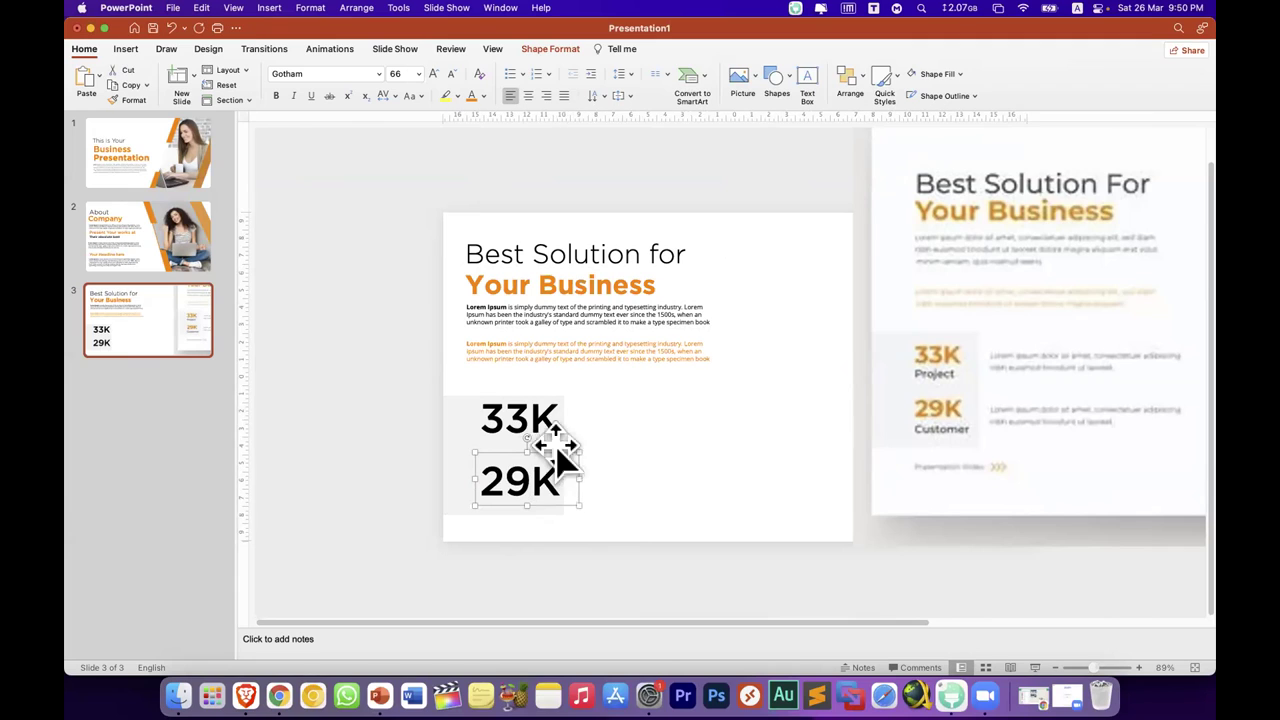
pyautogui.keyDown('shift'); pyautogui.click(537, 420); pyautogui.keyUp('shift')
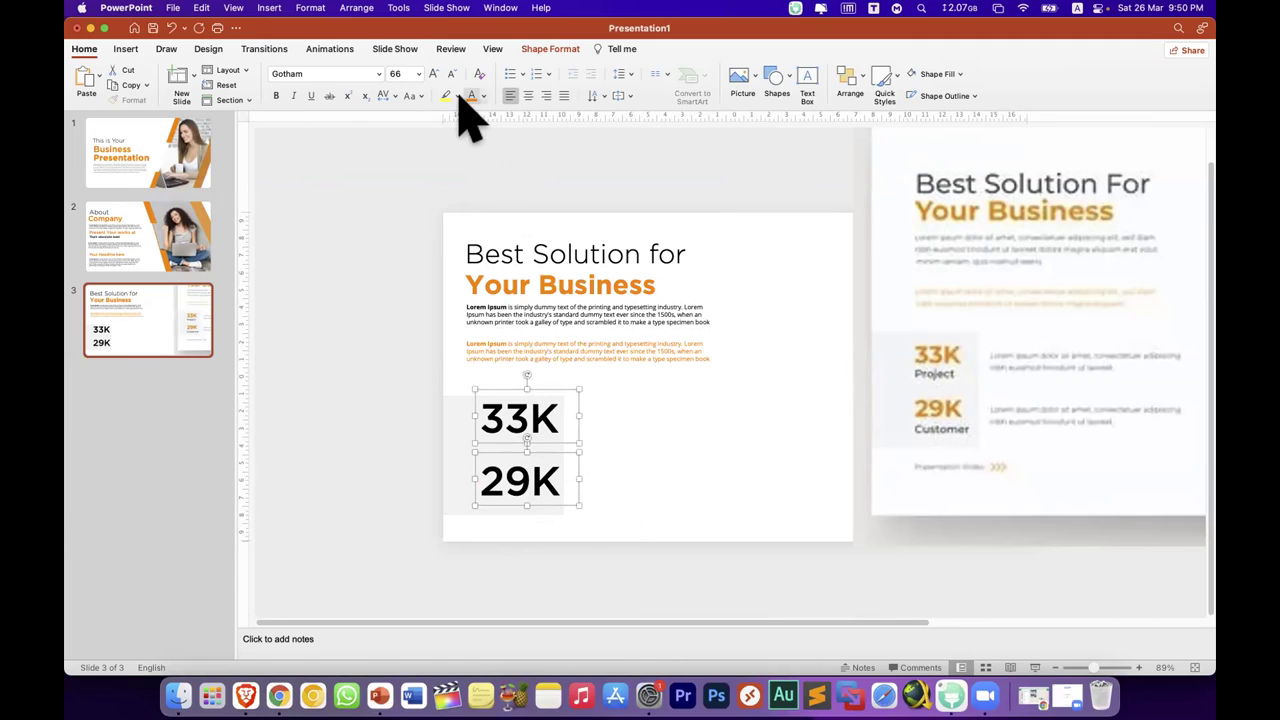
pyautogui.click(468, 96)
pyautogui.click(370, 330)
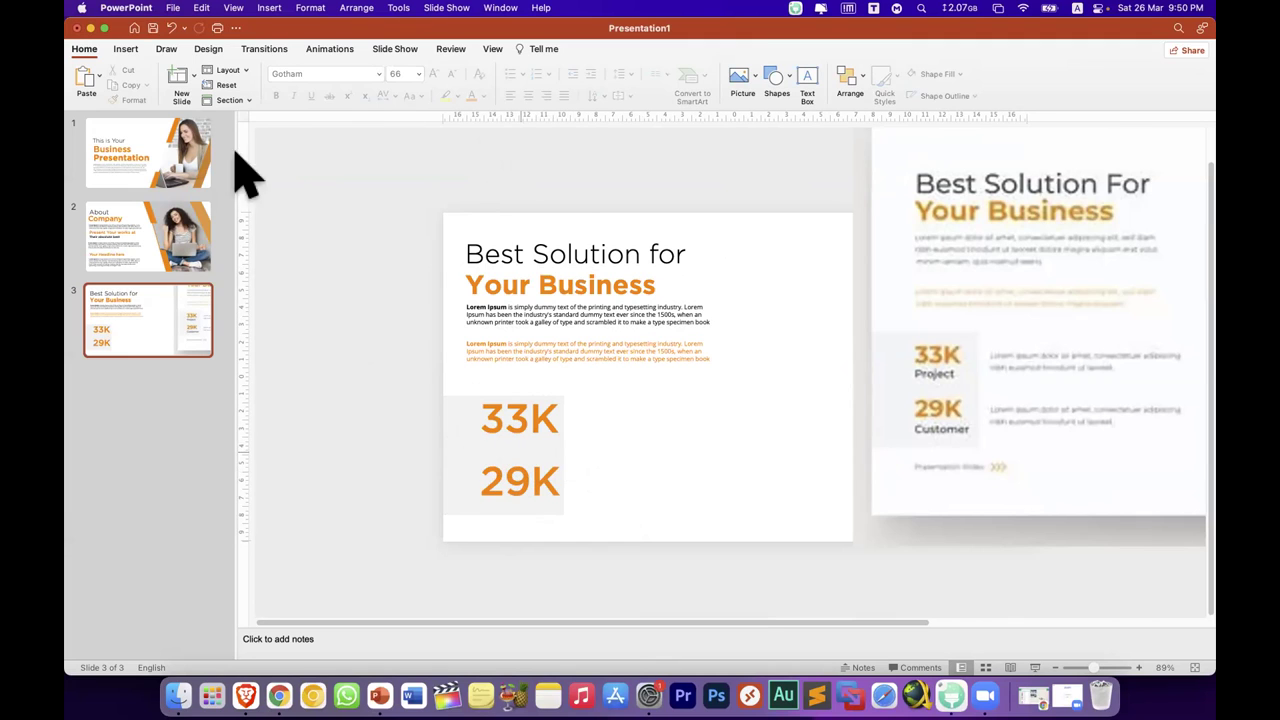
# Step: Add a 'Project' label in Gotham just under 33K
pyautogui.click(126, 49)
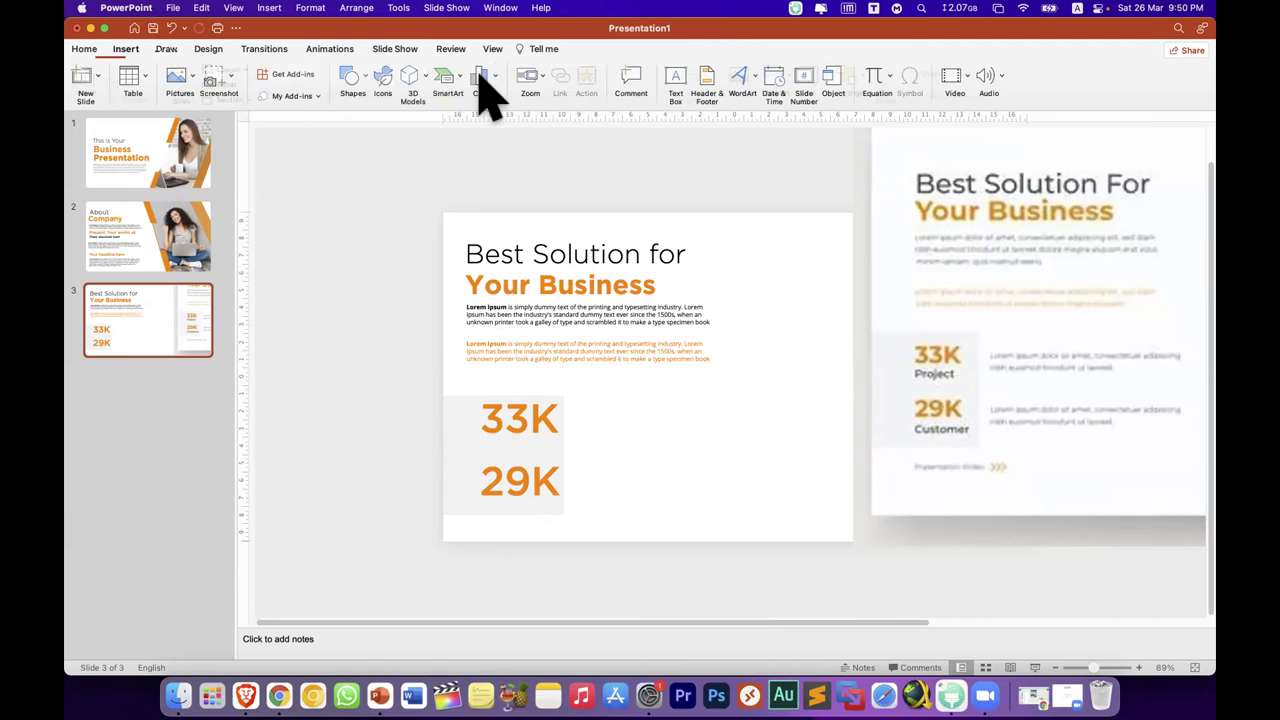
pyautogui.click(668, 88)
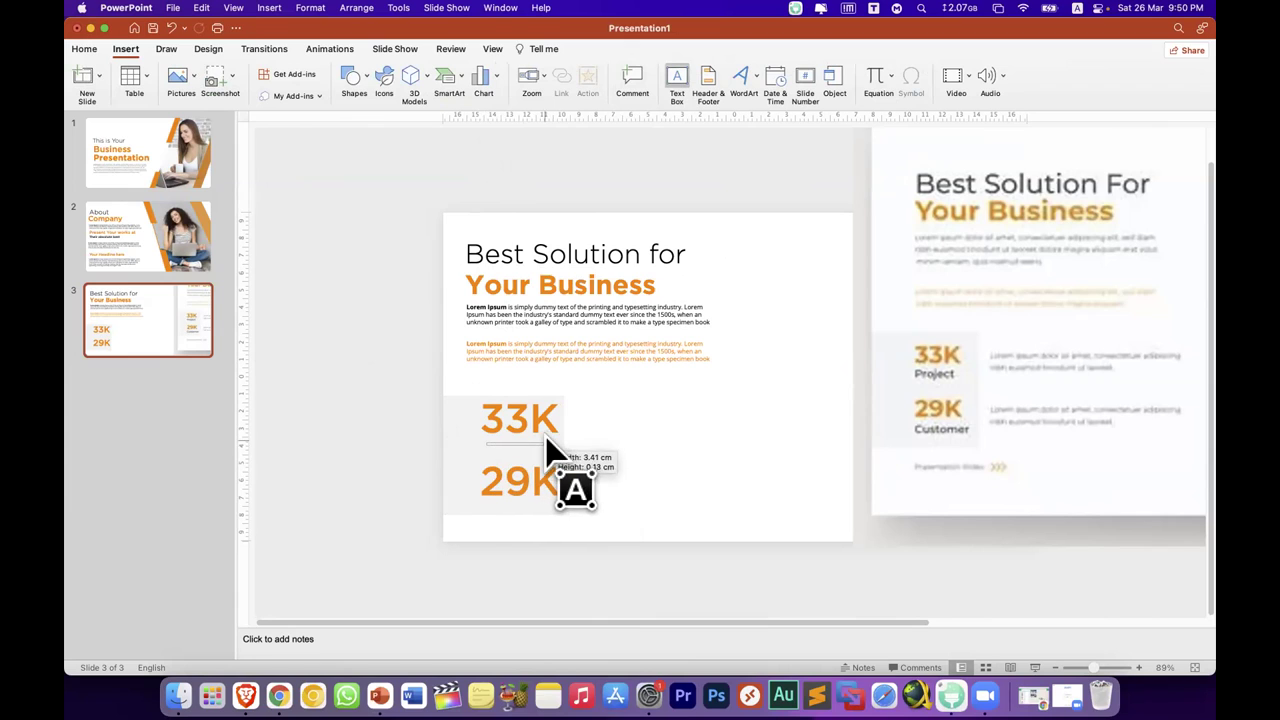
pyautogui.click(550, 438)
pyautogui.write('Project')
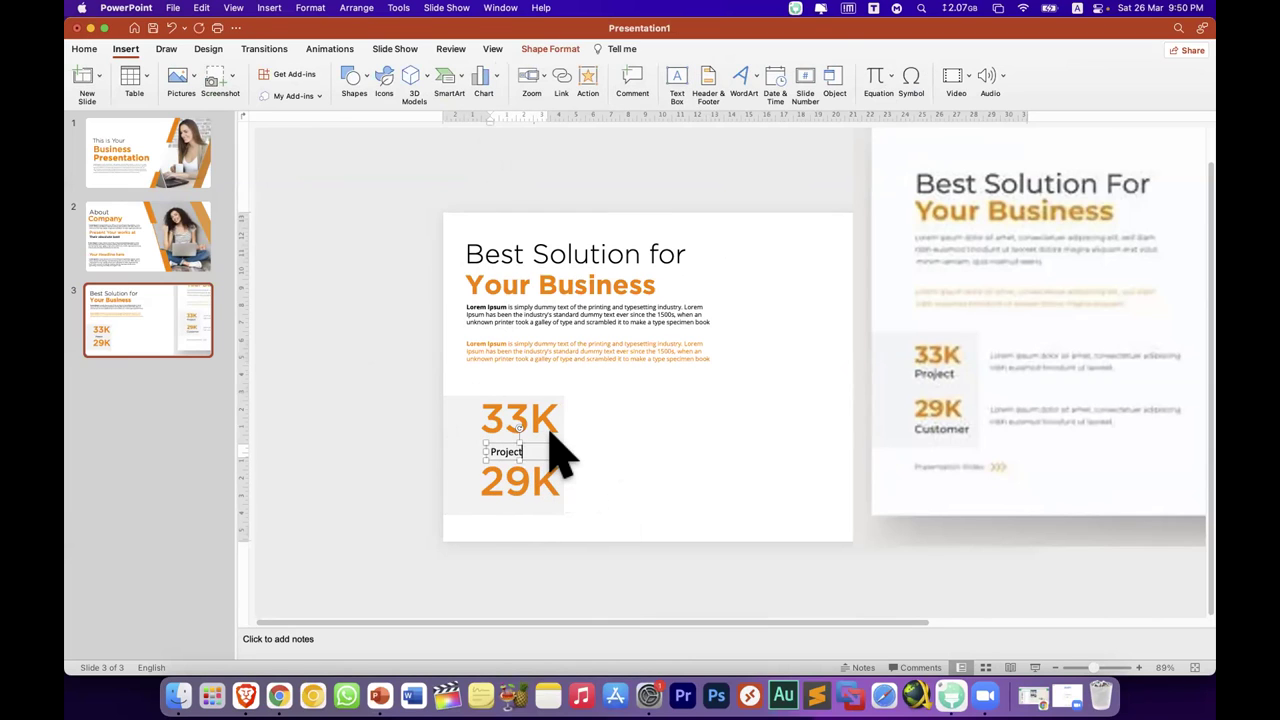
pyautogui.click(84, 49)
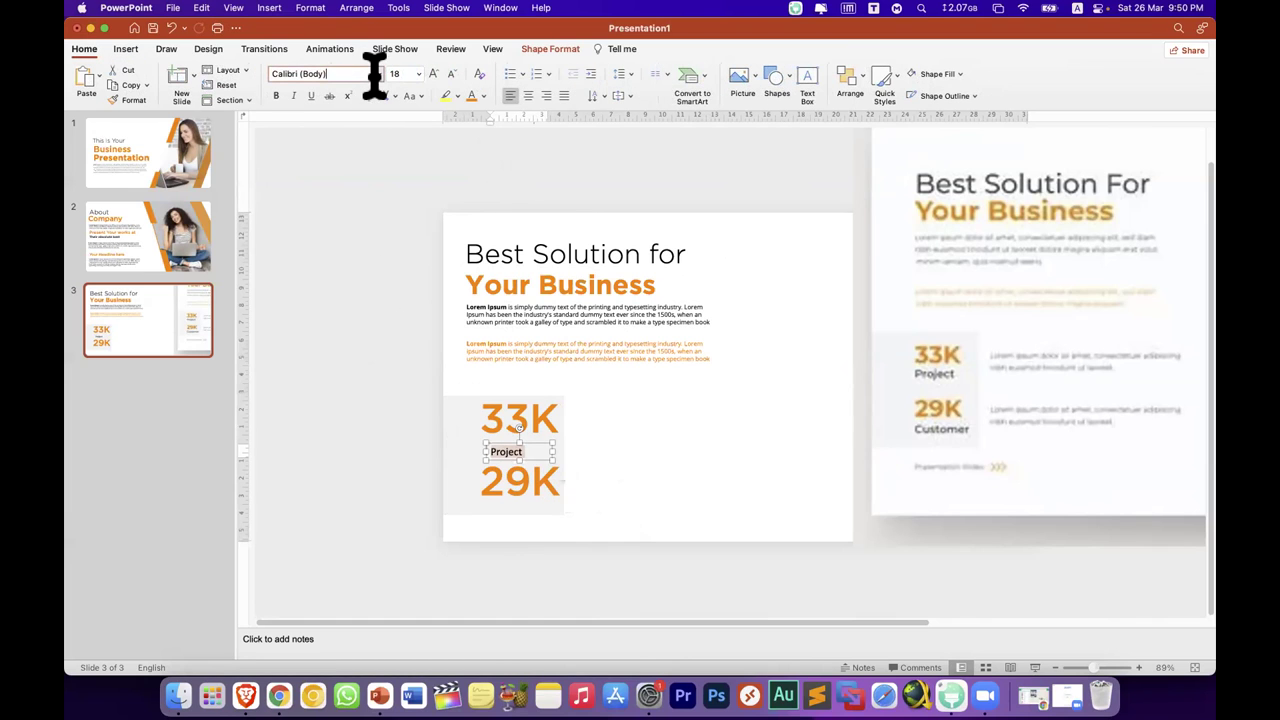
pyautogui.click(379, 74)
pyautogui.moveTo(505, 194)
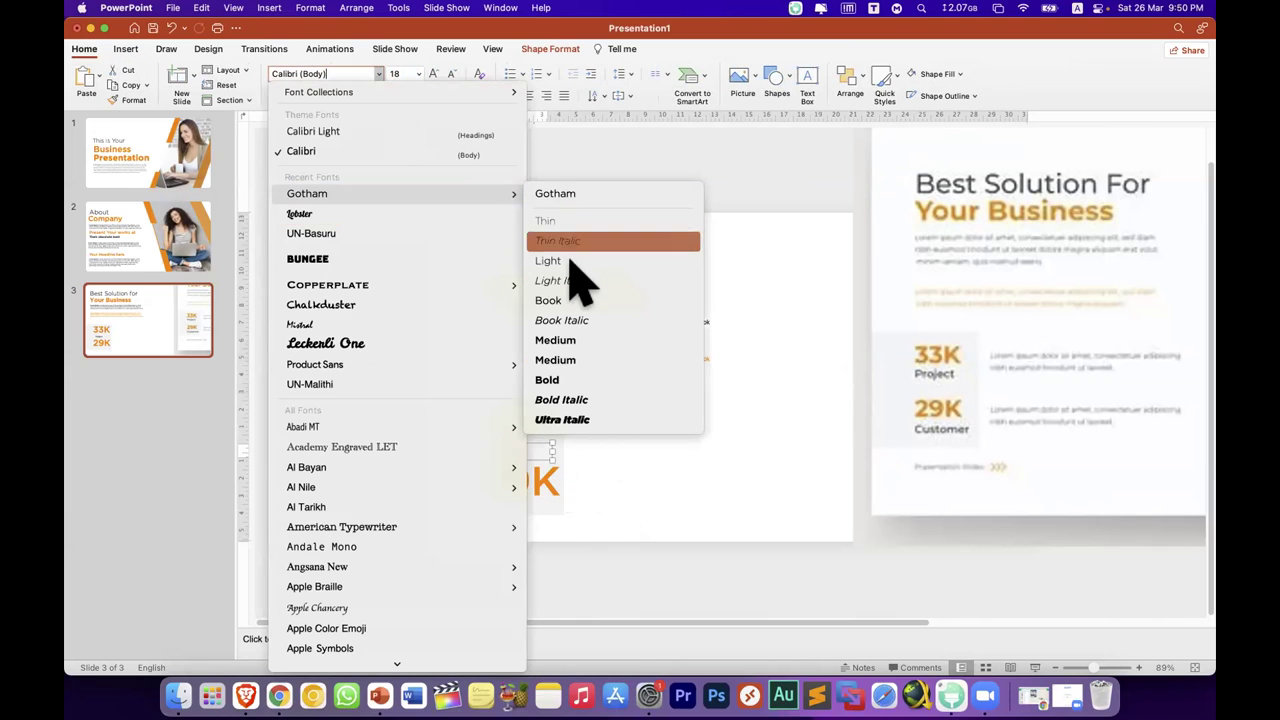
pyautogui.click(590, 340)
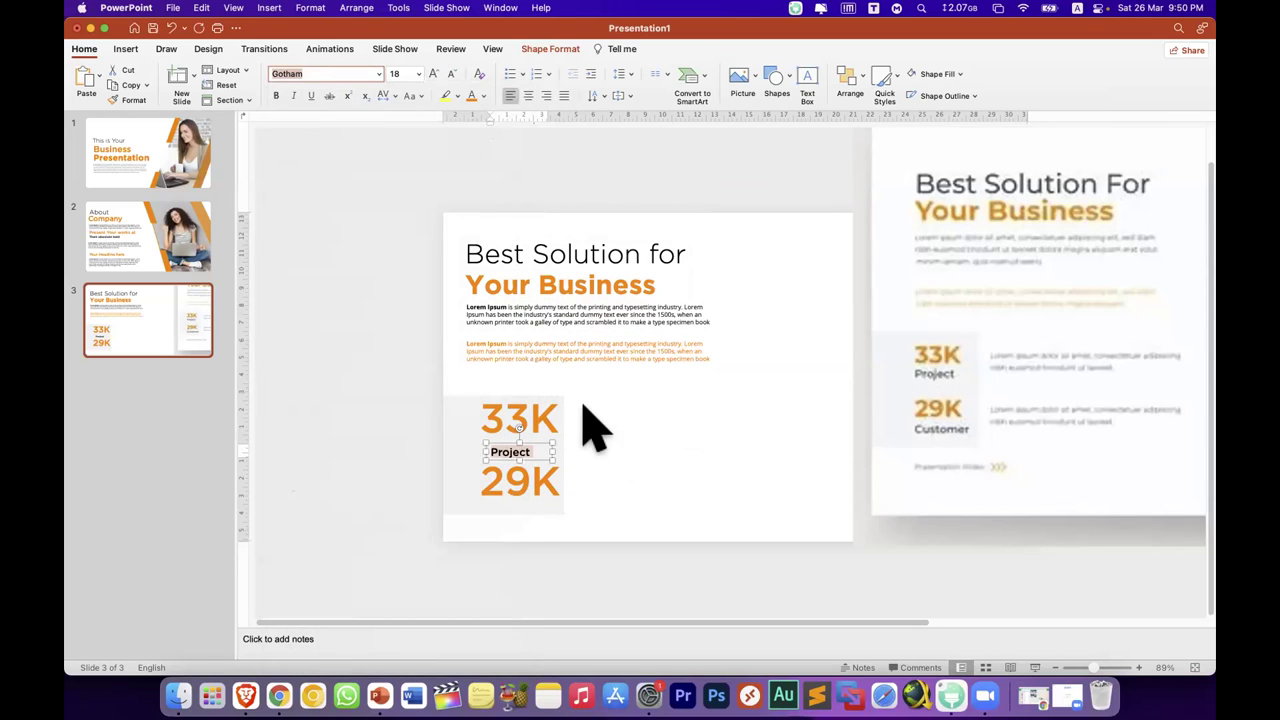
pyautogui.moveTo(540, 455); pyautogui.dragTo(532, 443)
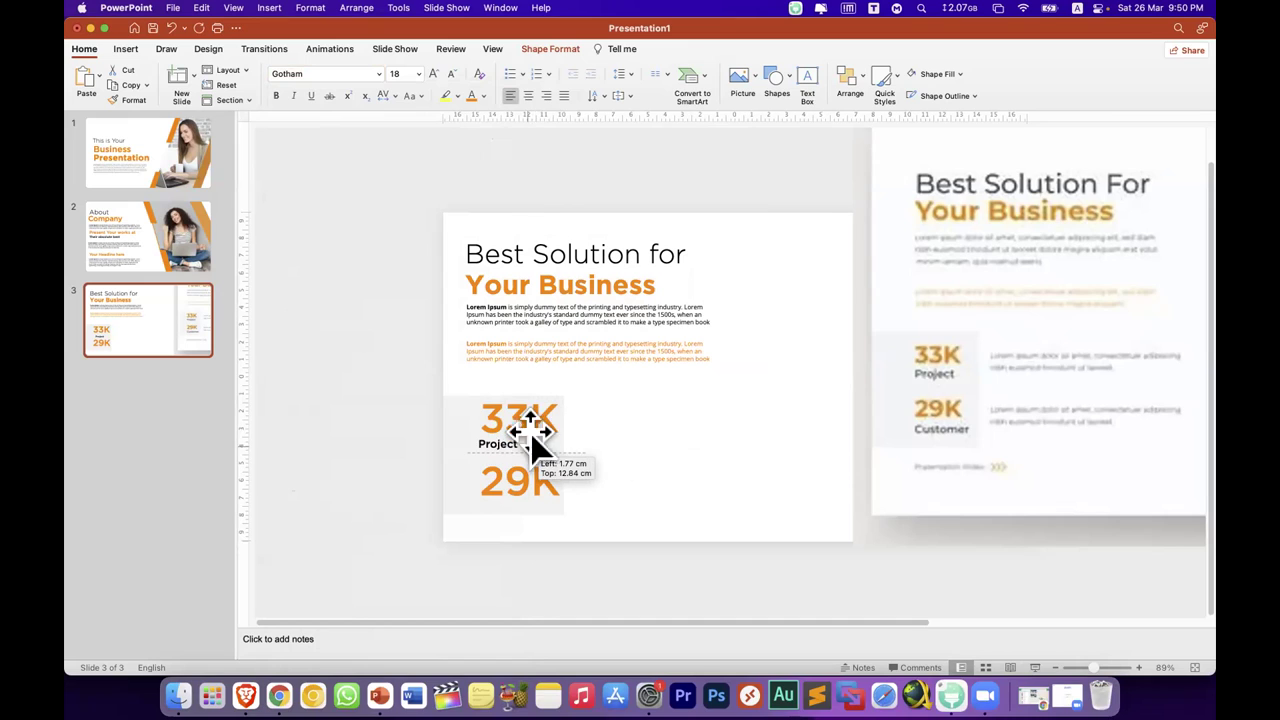
pyautogui.moveTo(532, 443); pyautogui.dragTo(530, 445)
# Step: Enlarge the Project label to 24 pt and nudge it into alignment under 33K
pyautogui.click(434, 75)
pyautogui.click(434, 75)
pyautogui.press('Right')
pyautogui.press('Right')
pyautogui.press('Up')
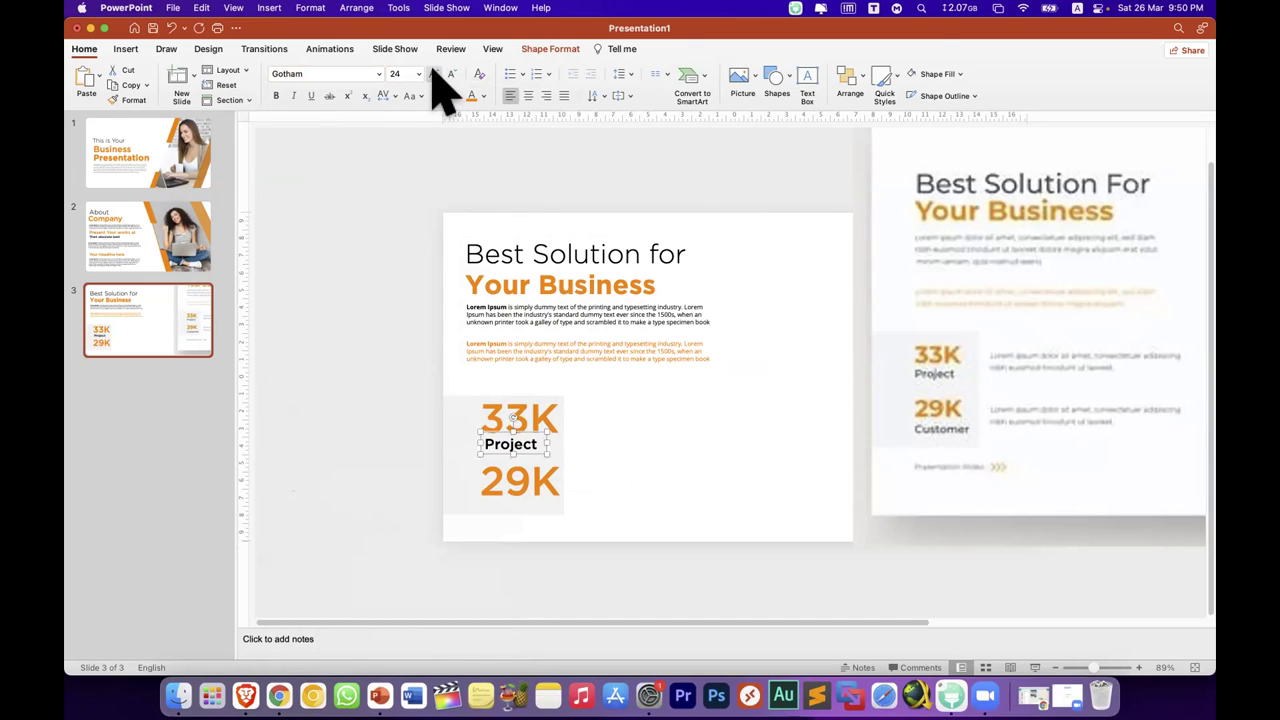
pyautogui.press('Right')
pyautogui.press('Down')
# Step: Copy the label under 29K and change it to 'Customer' on one line
pyautogui.moveTo(522, 470); pyautogui.dragTo(524, 512)
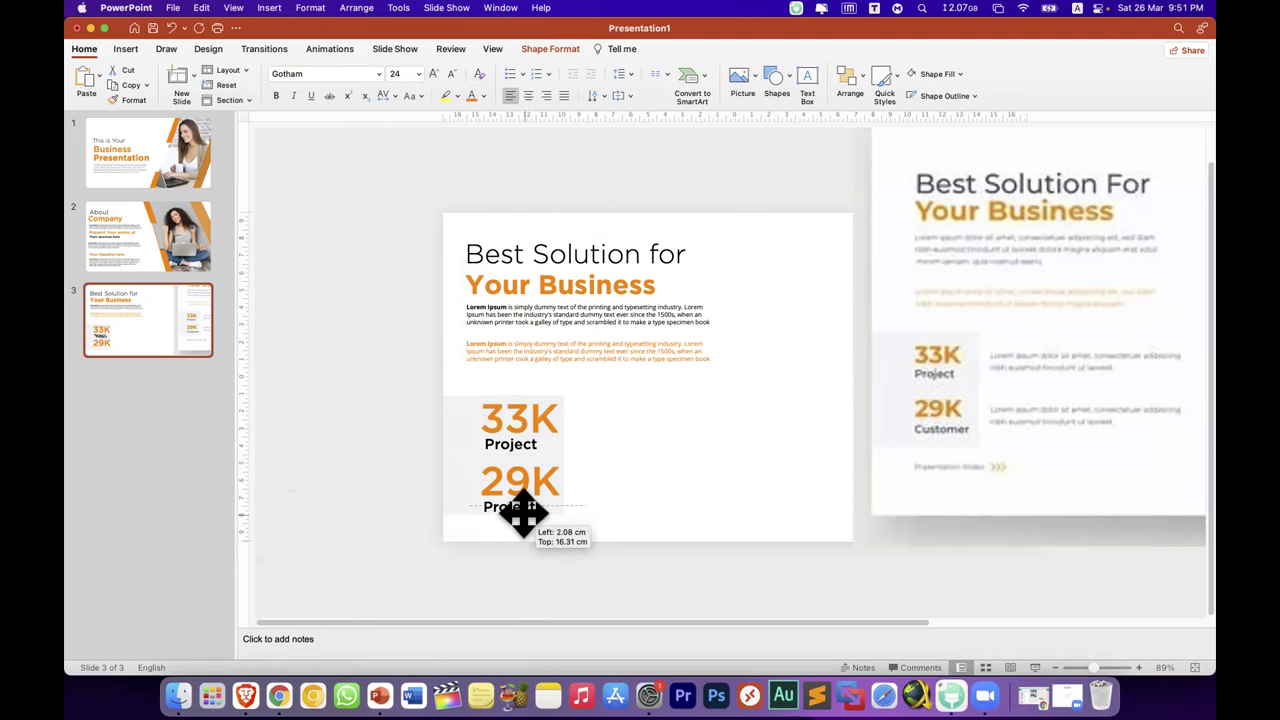
pyautogui.moveTo(524, 512); pyautogui.dragTo(514, 504)
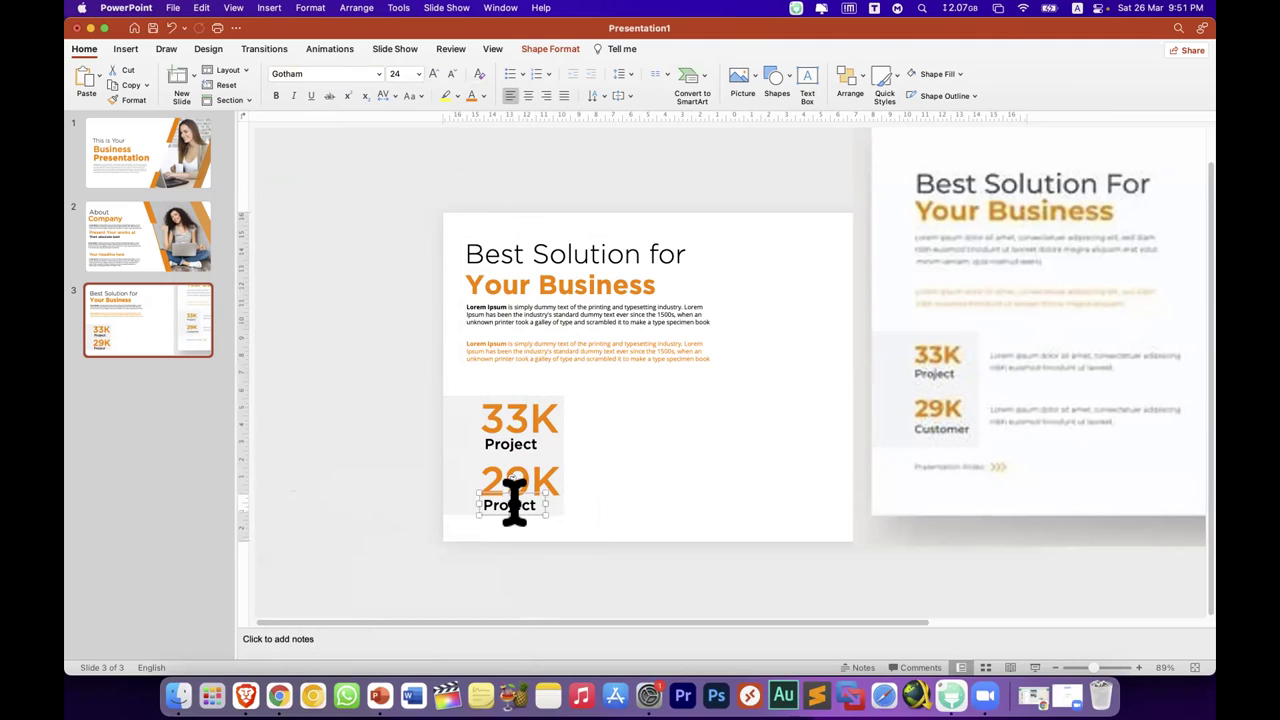
pyautogui.click(514, 504)
pyautogui.doubleClick(514, 504)
pyautogui.write('C')
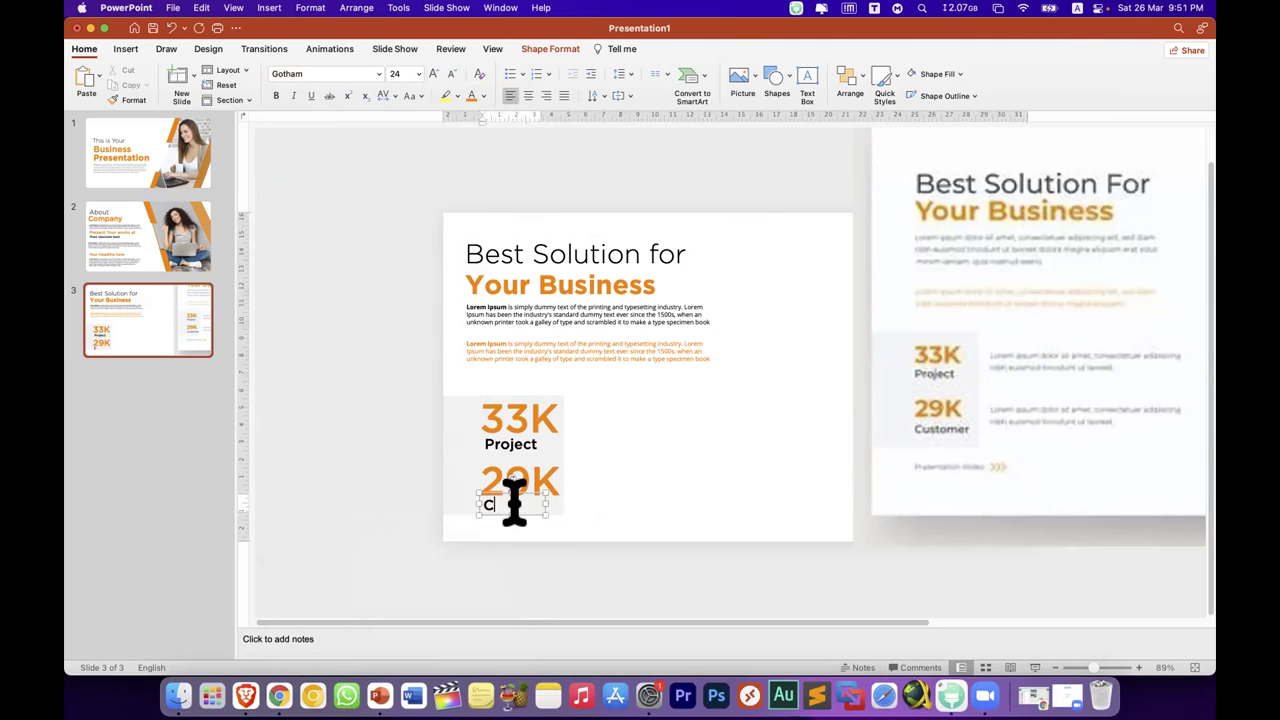
pyautogui.write('ustomer')
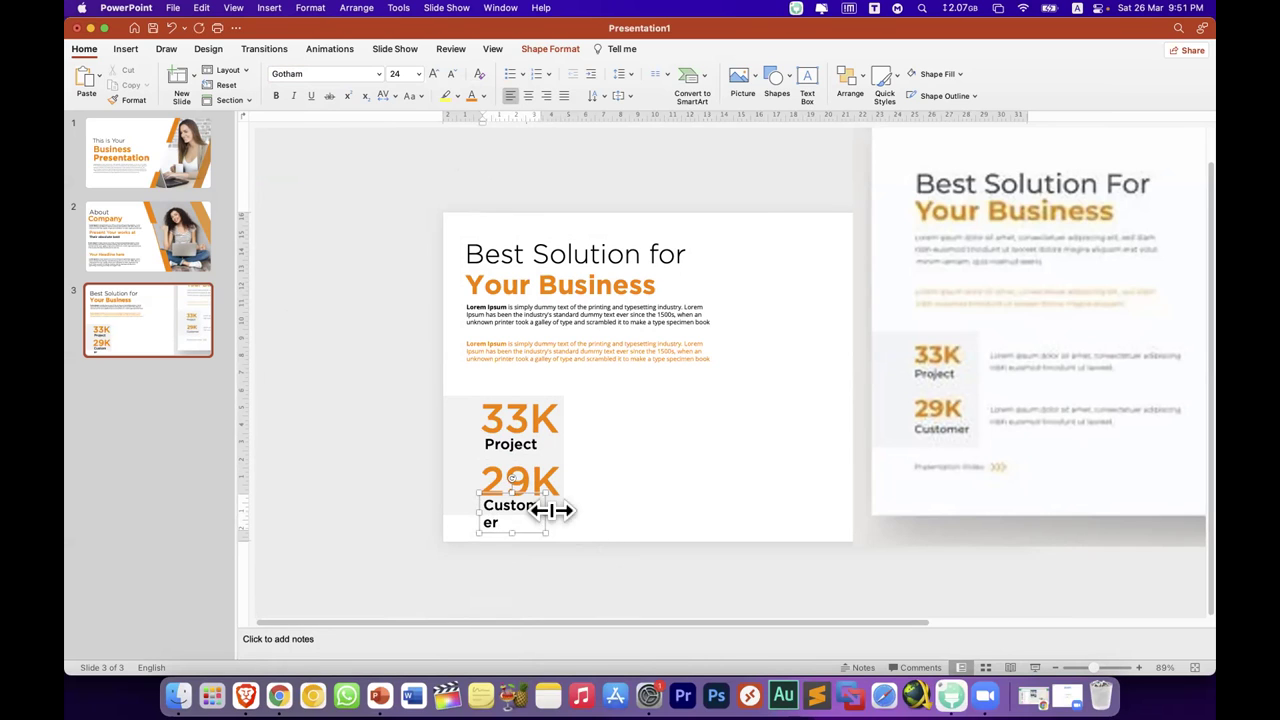
pyautogui.moveTo(548, 509); pyautogui.dragTo(570, 509)
pyautogui.click(646, 522)
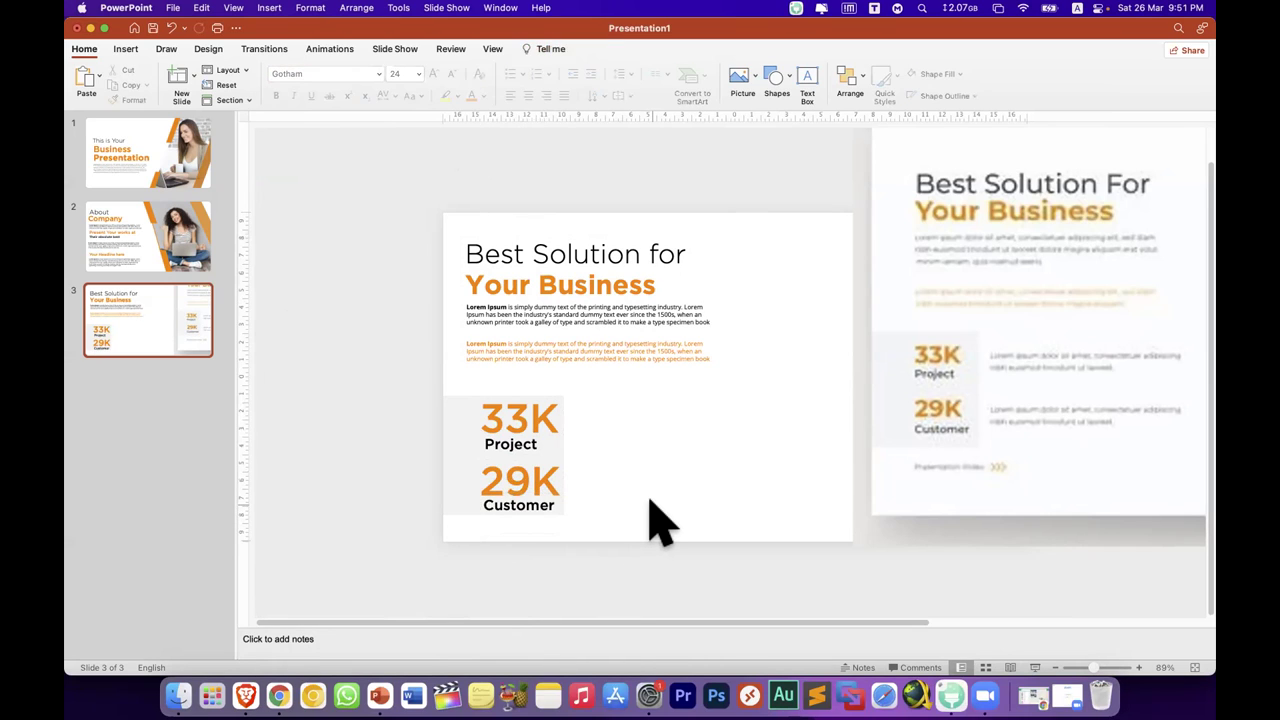
# Step: Shrink both the 33K and 29K numbers to 54 pt and nudge them slightly right
pyautogui.hscroll(1, 690, 500)
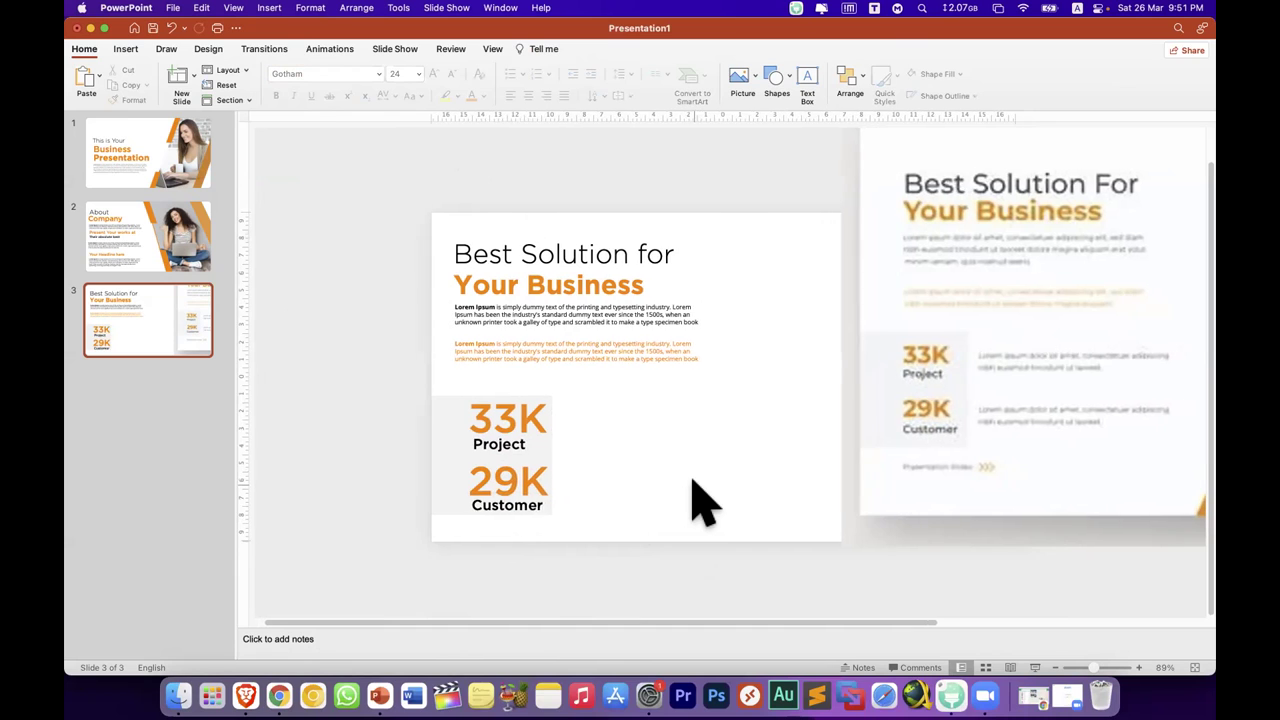
pyautogui.hscroll(2, 672, 500)
pyautogui.click(511, 462)
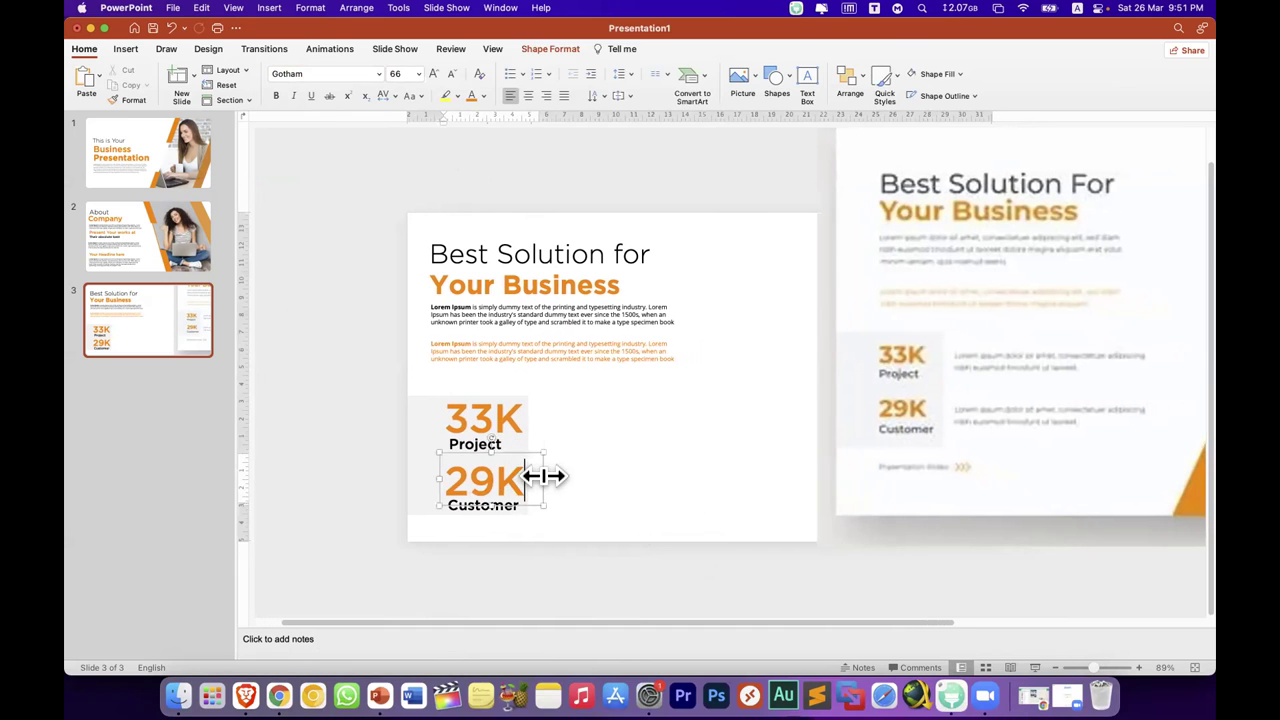
pyautogui.keyDown('shift'); pyautogui.click(499, 425); pyautogui.keyUp('shift')
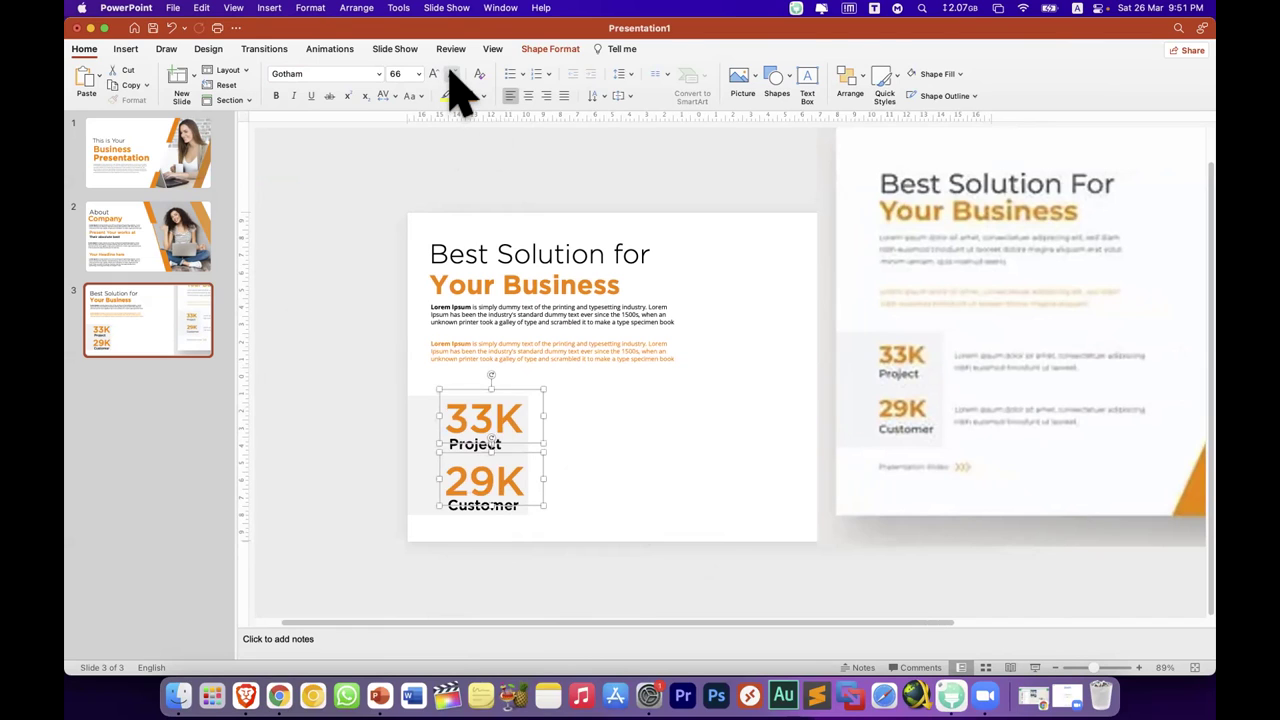
pyautogui.click(451, 76)
pyautogui.click(451, 76)
pyautogui.press('Right')
pyautogui.press('Right')
pyautogui.press('Right')
pyautogui.press('Right')
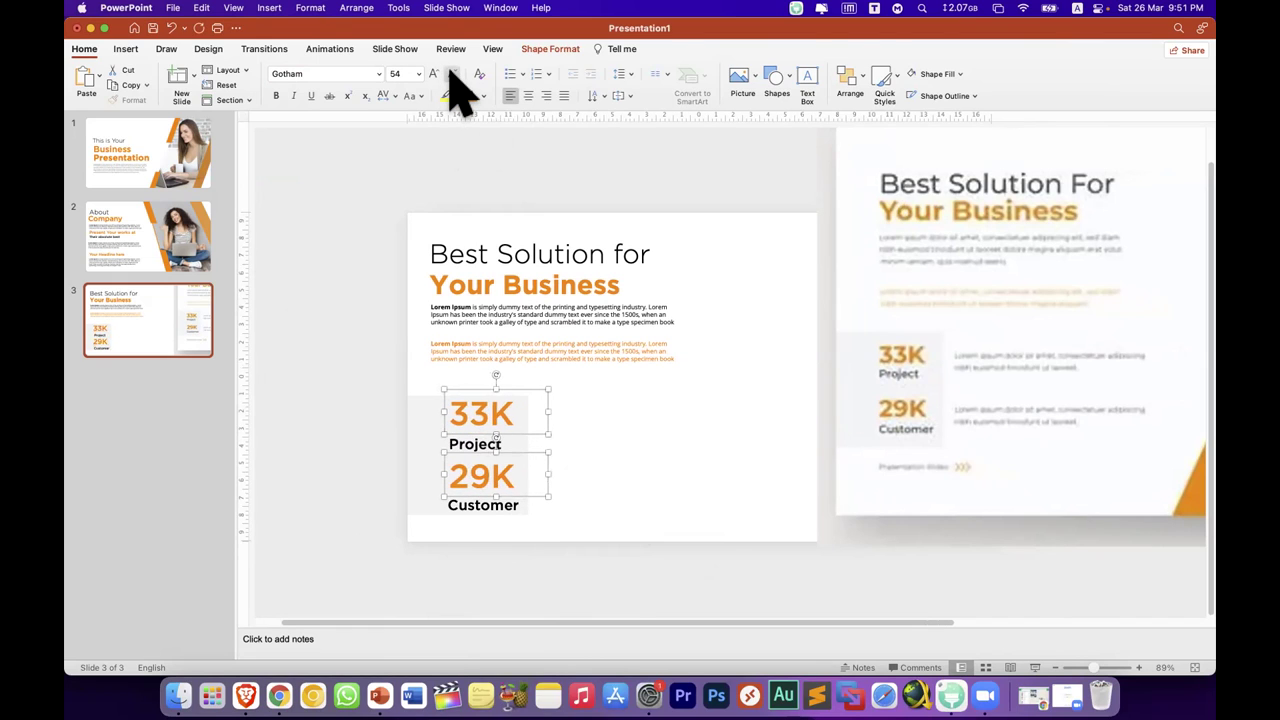
pyautogui.click(660, 430)
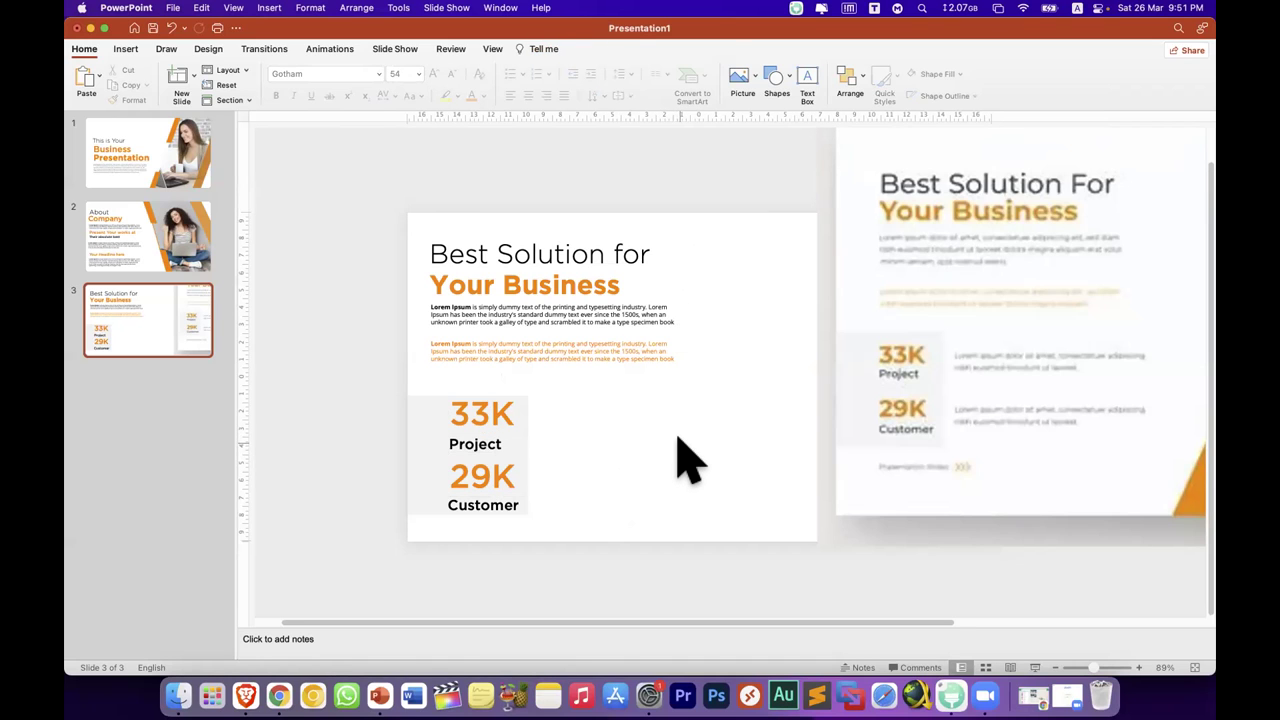
pyautogui.hscroll(5, 688, 458)
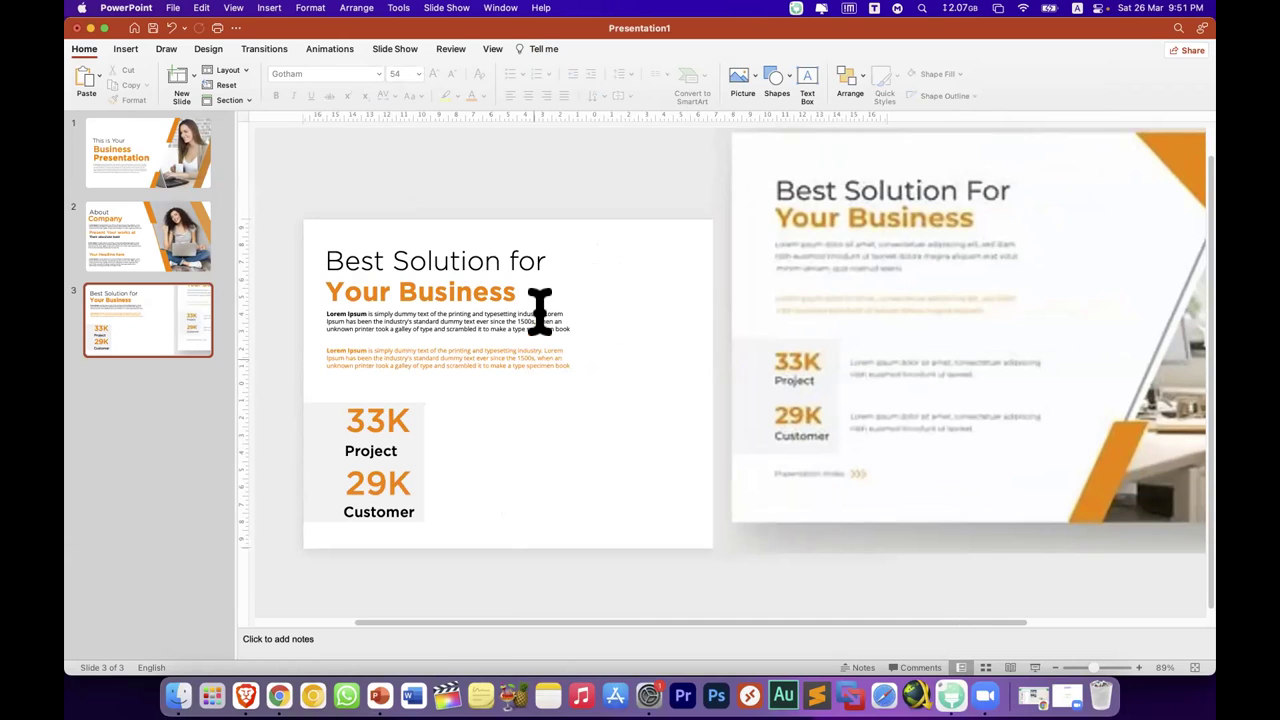
# Step: Make a shorter copy of the Lorem Ipsum paragraph and recolour its font
pyautogui.click(540, 312)
pyautogui.moveTo(556, 332)
pyautogui.mouseDown()
pyautogui.moveTo(677, 455)
pyautogui.moveTo(665, 427)
pyautogui.moveTo(625, 420)
pyautogui.mouseUp()
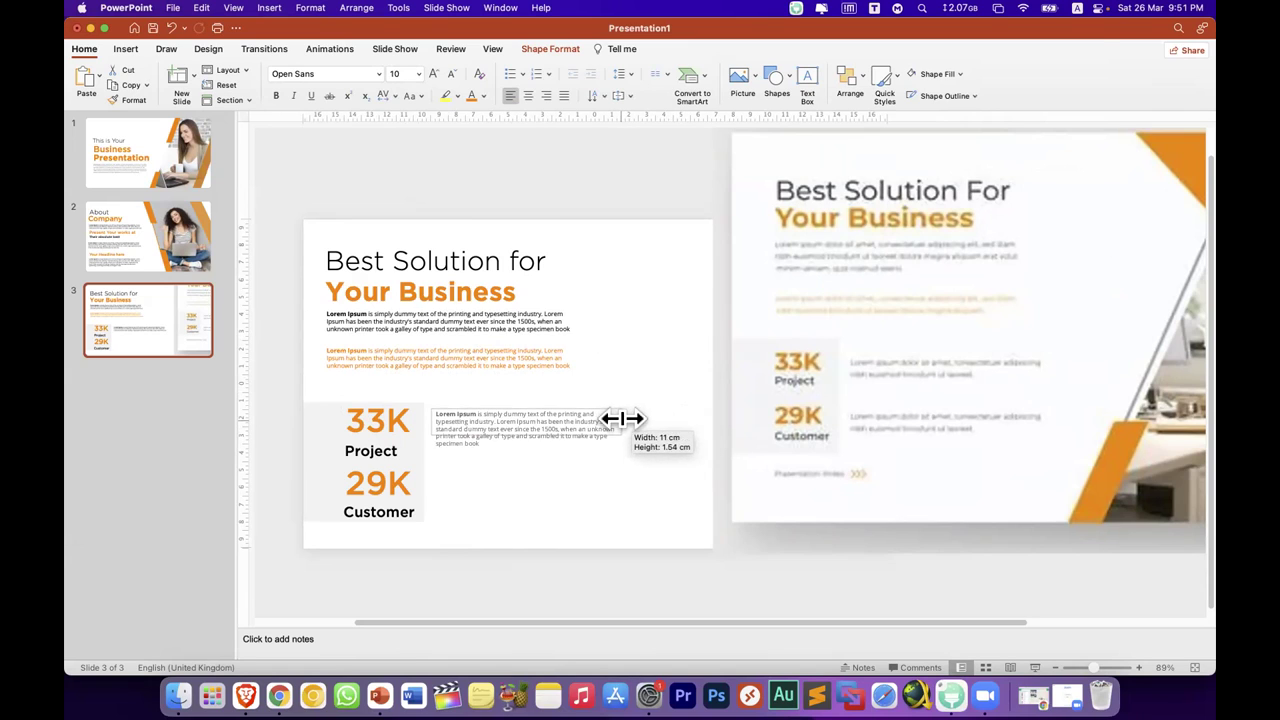
pyautogui.moveTo(625, 420); pyautogui.dragTo(622, 420)
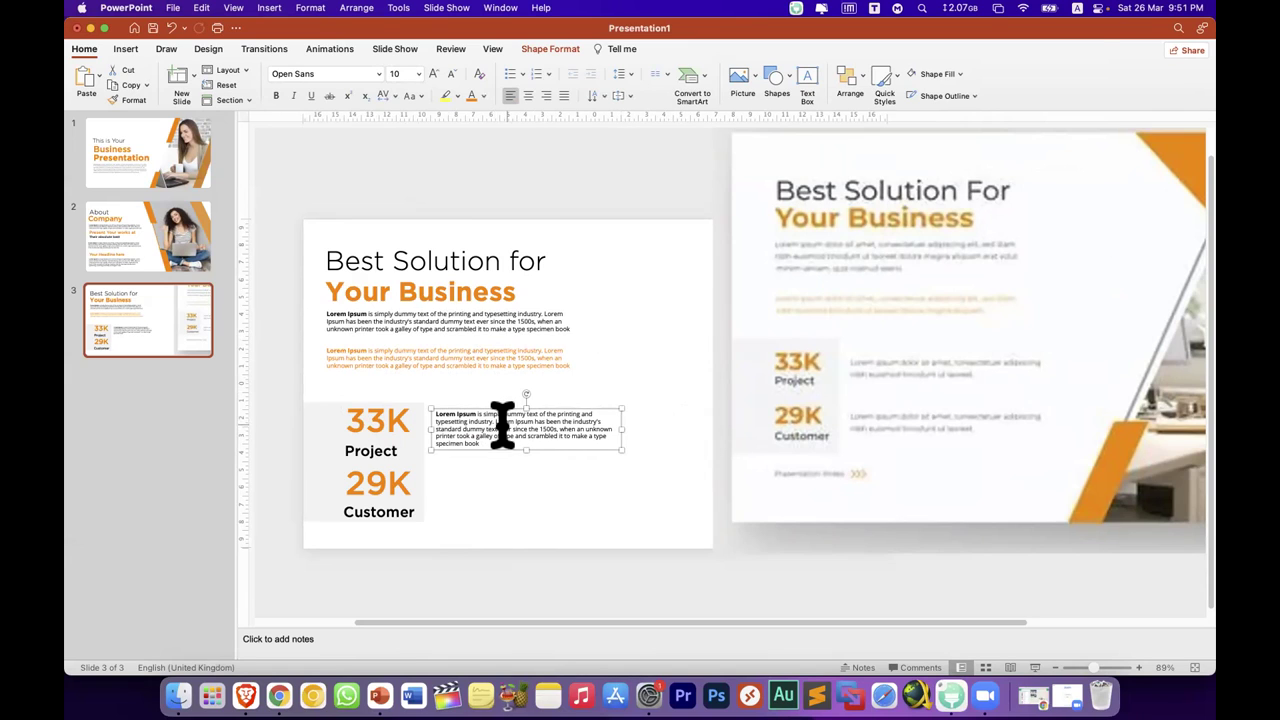
pyautogui.moveTo(498, 427); pyautogui.dragTo(503, 443)
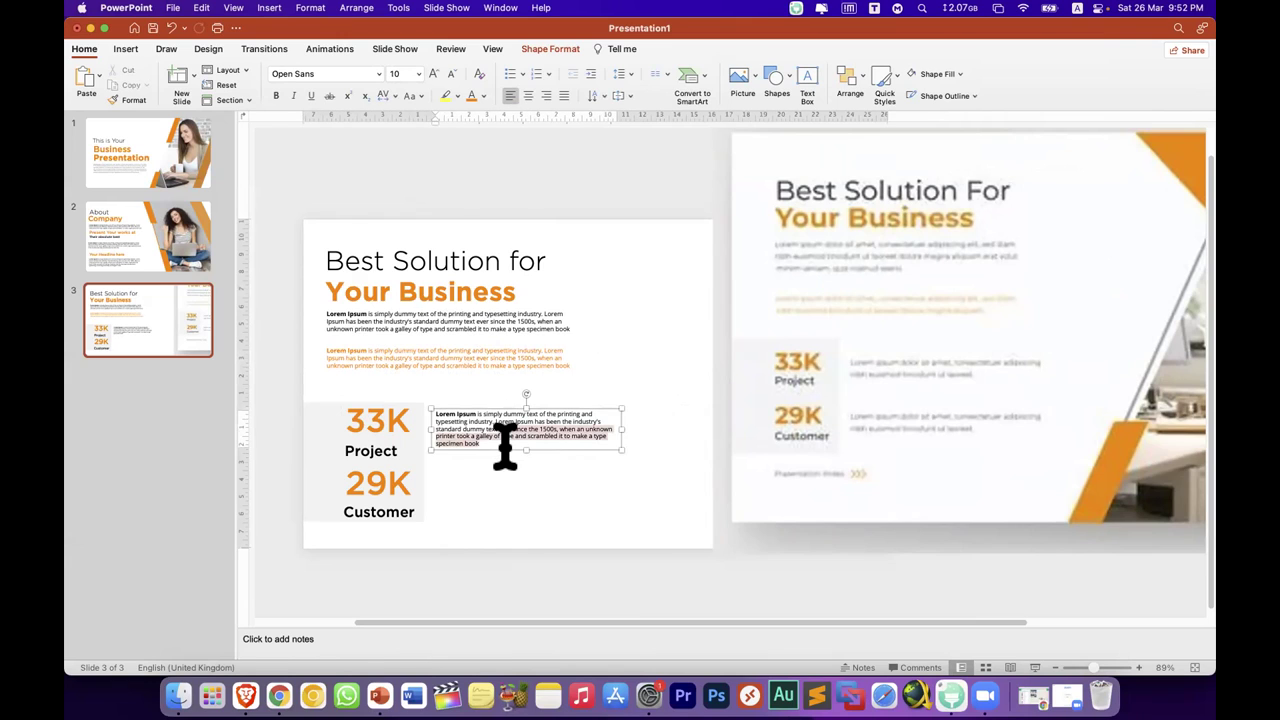
pyautogui.press('BackSpace')
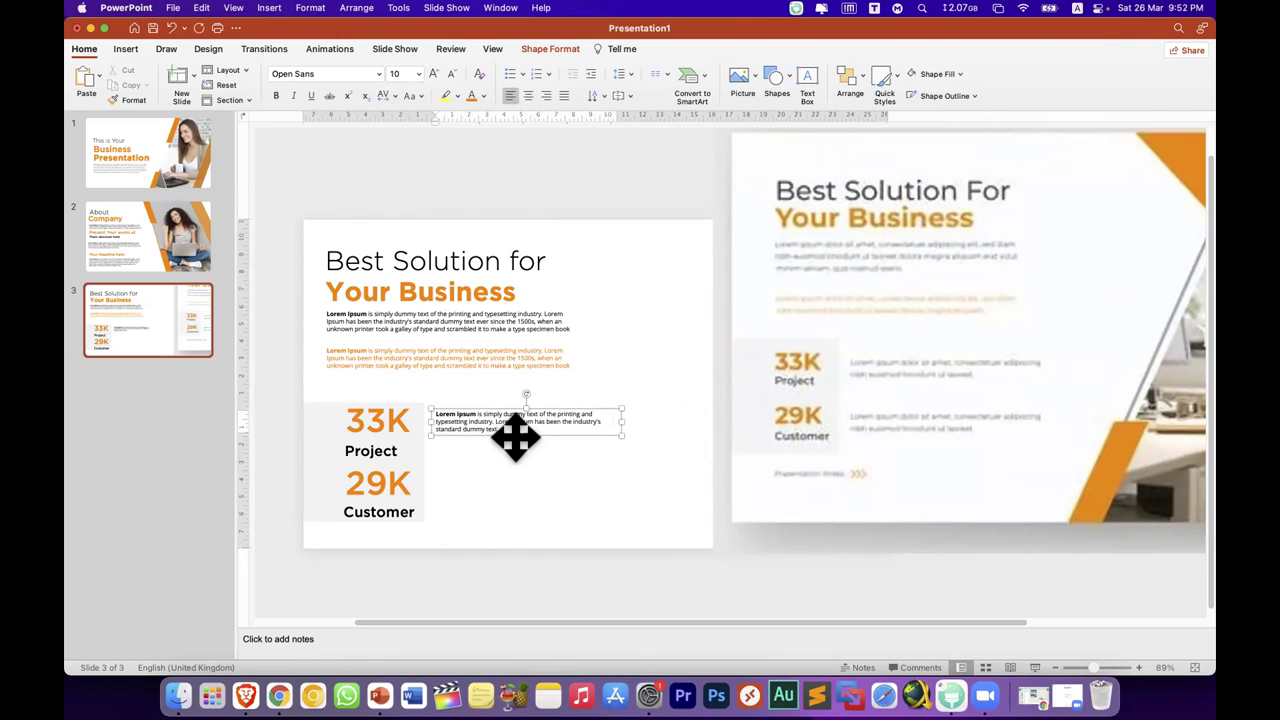
pyautogui.click(514, 436)
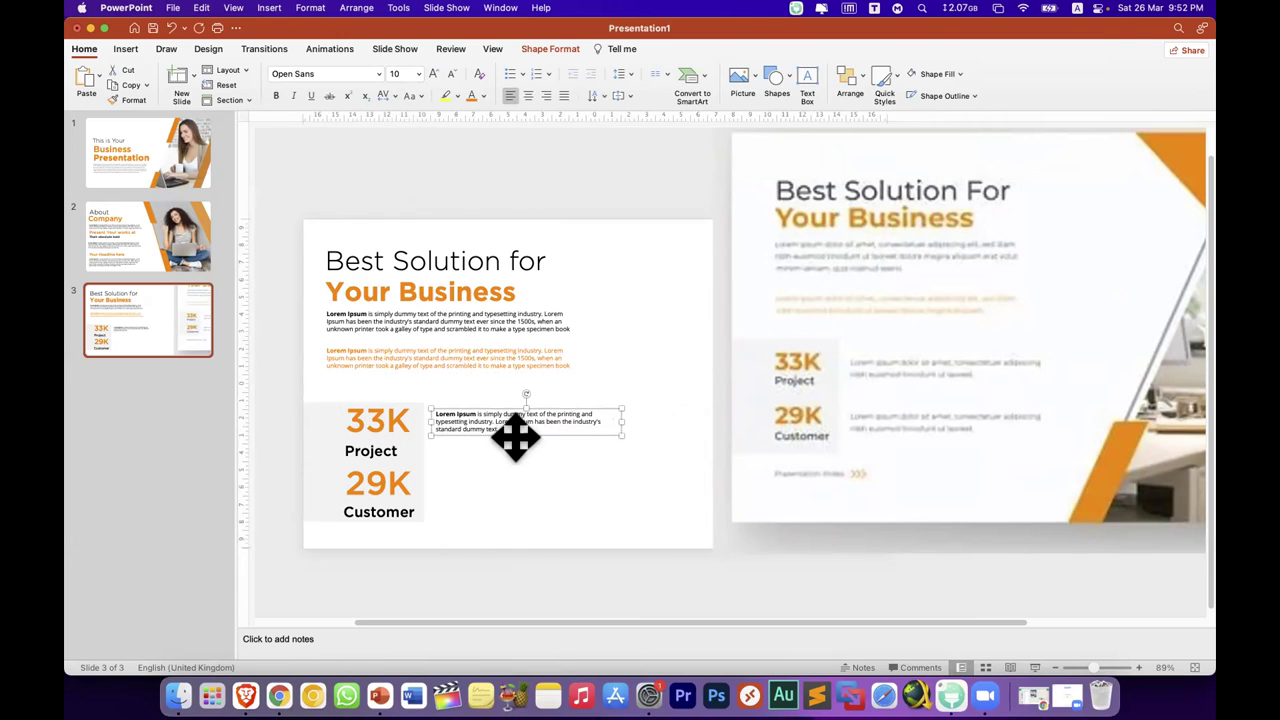
pyautogui.click(482, 96)
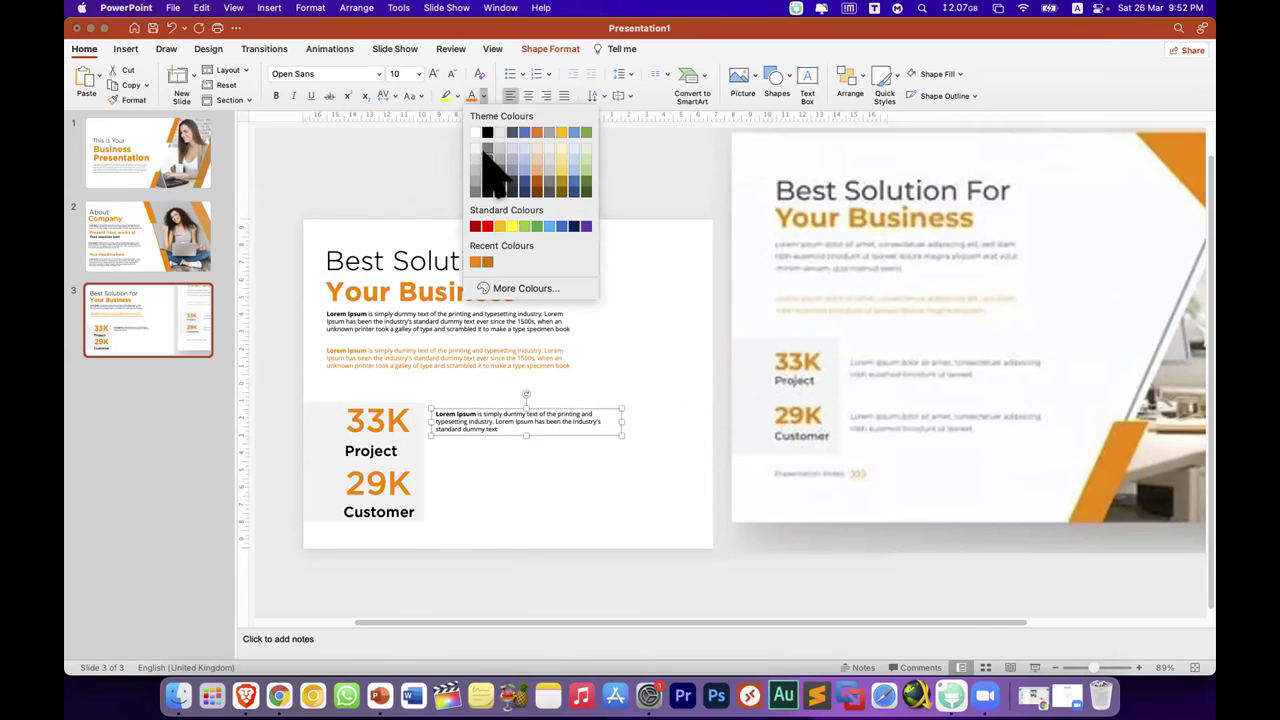
pyautogui.click(489, 178)
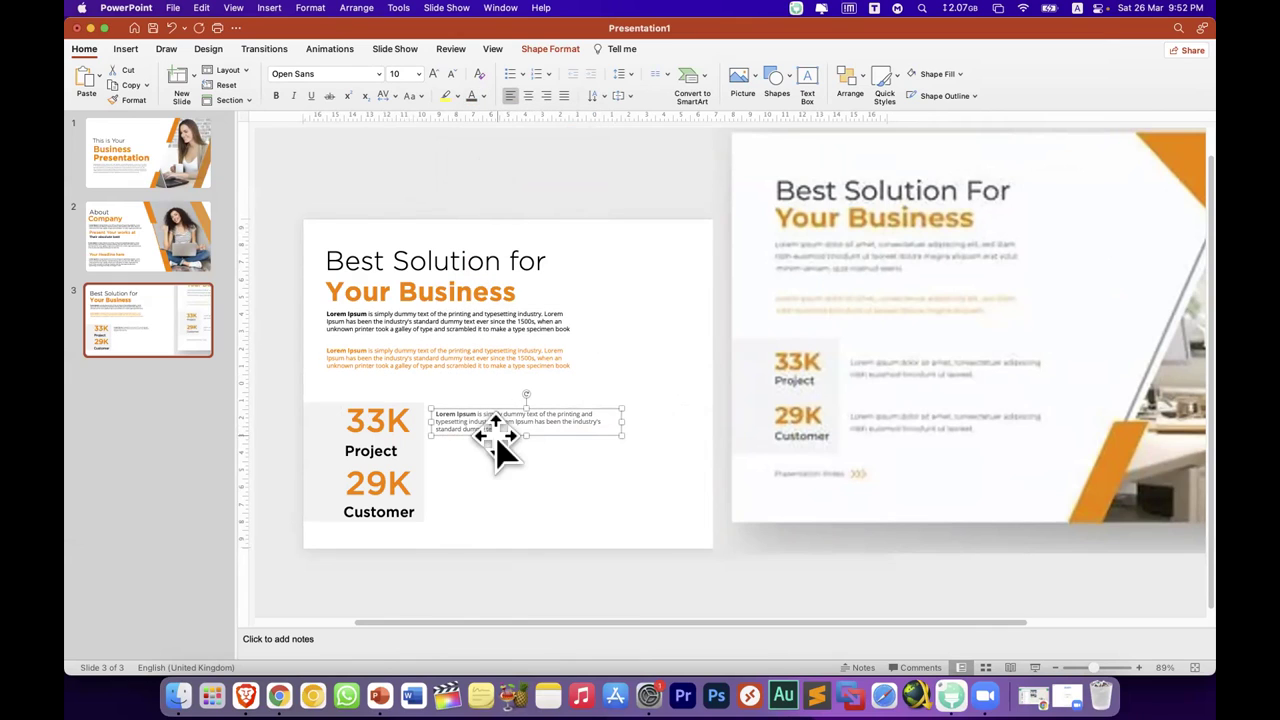
# Step: Duplicate the description beside the 29K Customer figure and shrink the reference picture
pyautogui.press('super+d')
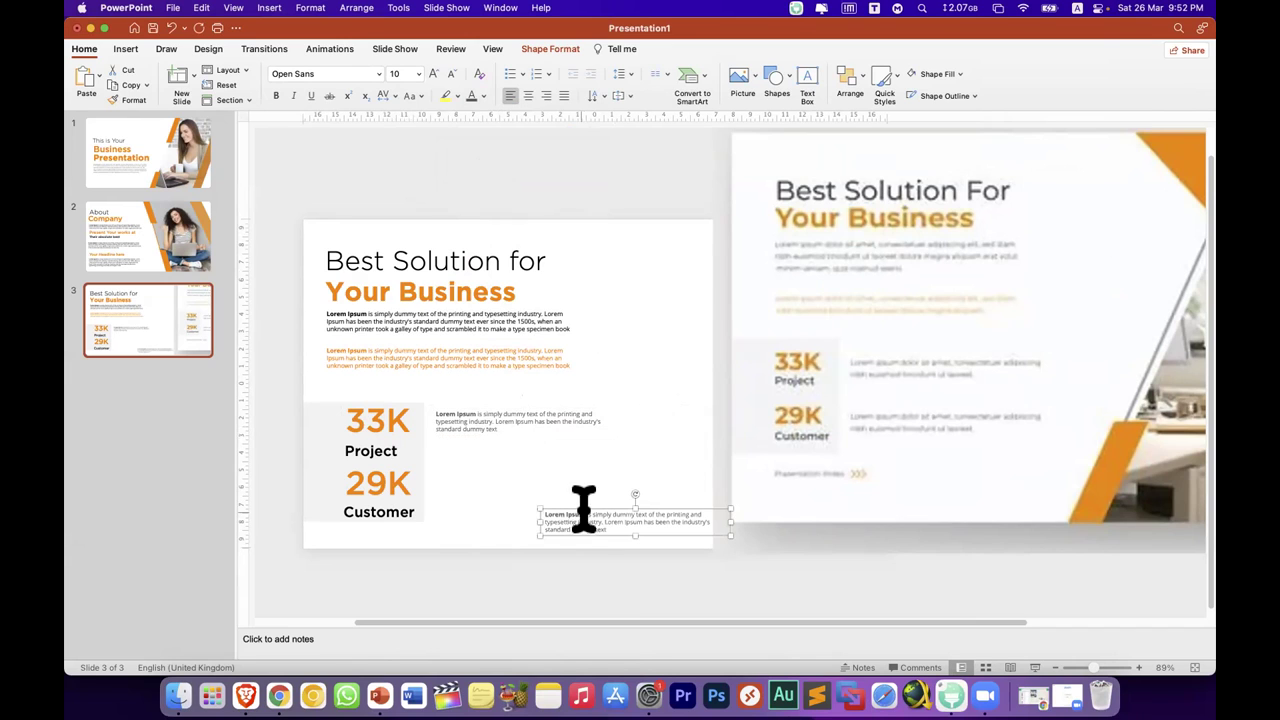
pyautogui.moveTo(532, 488); pyautogui.dragTo(480, 462)
pyautogui.click(800, 515)
pyautogui.moveTo(712, 553)
pyautogui.mouseDown()
pyautogui.moveTo(968, 360)
pyautogui.moveTo(700, 428)
pyautogui.mouseUp()
pyautogui.moveTo(714, 515)
pyautogui.mouseDown()
pyautogui.moveTo(803, 464)
pyautogui.moveTo(728, 512)
pyautogui.mouseUp()
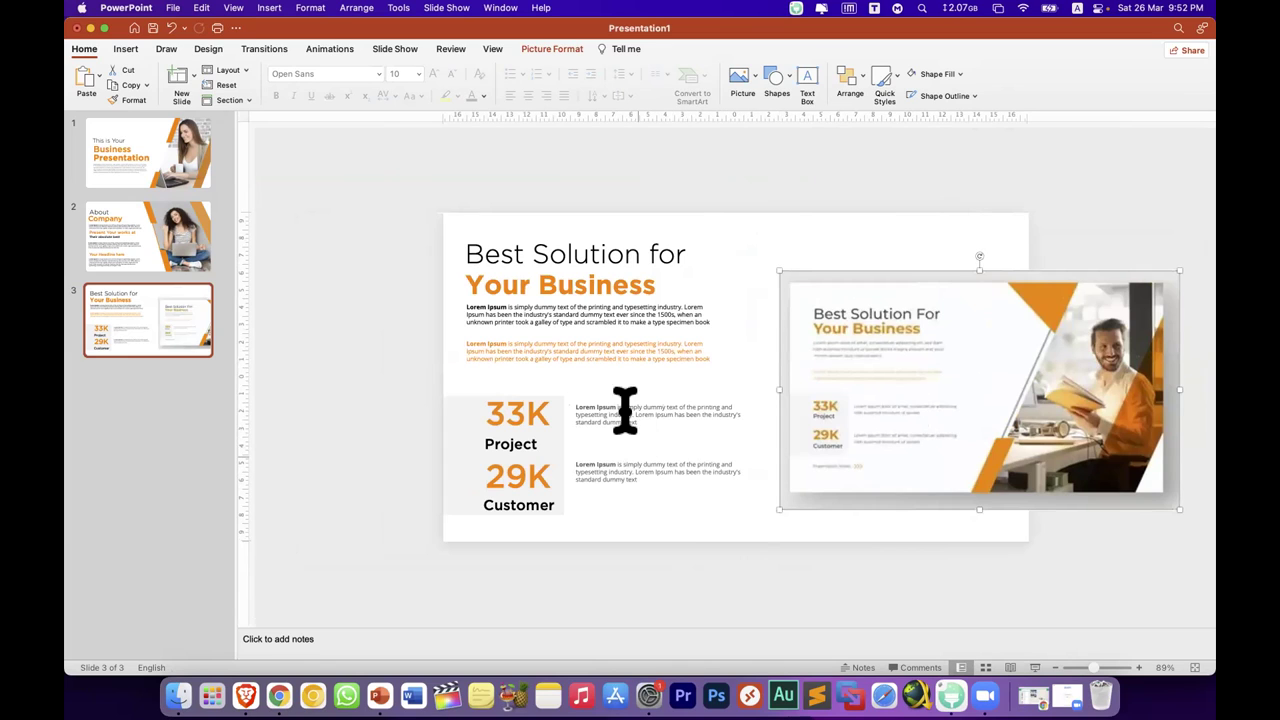
# Step: Check the font settings of the 33K figure and Customer label in the stats box
pyautogui.click(460, 417)
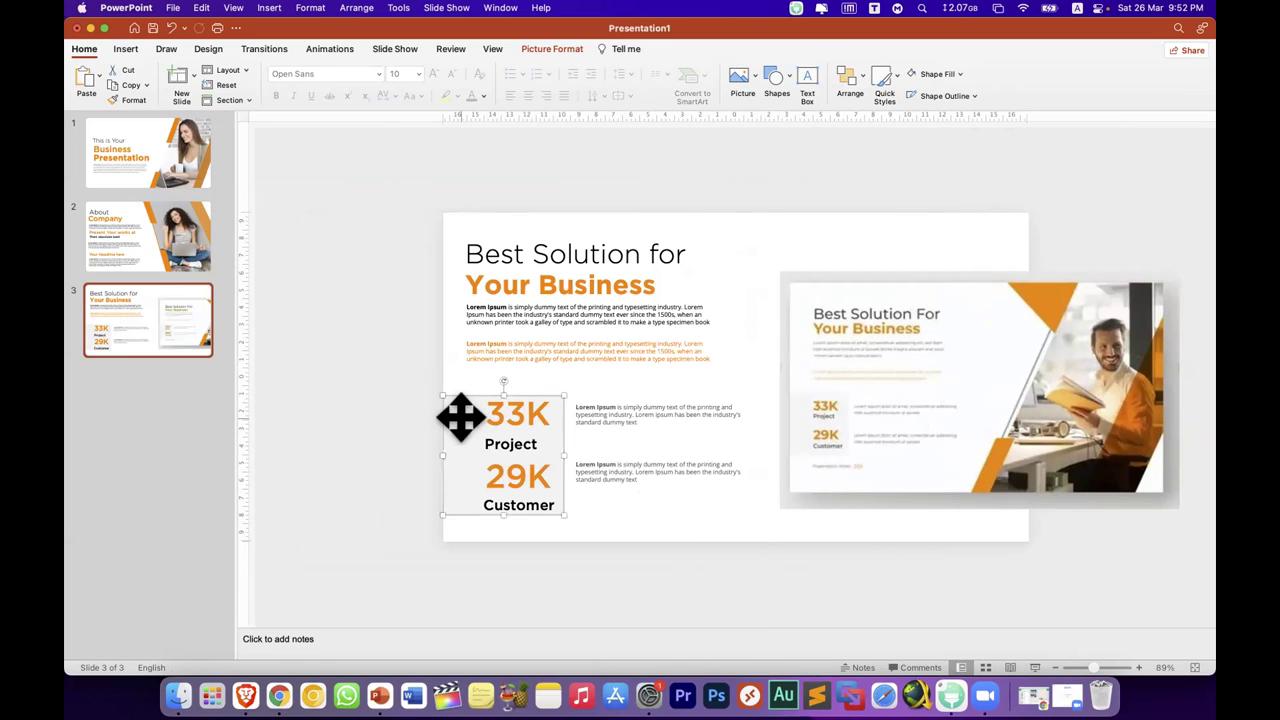
pyautogui.click(513, 410)
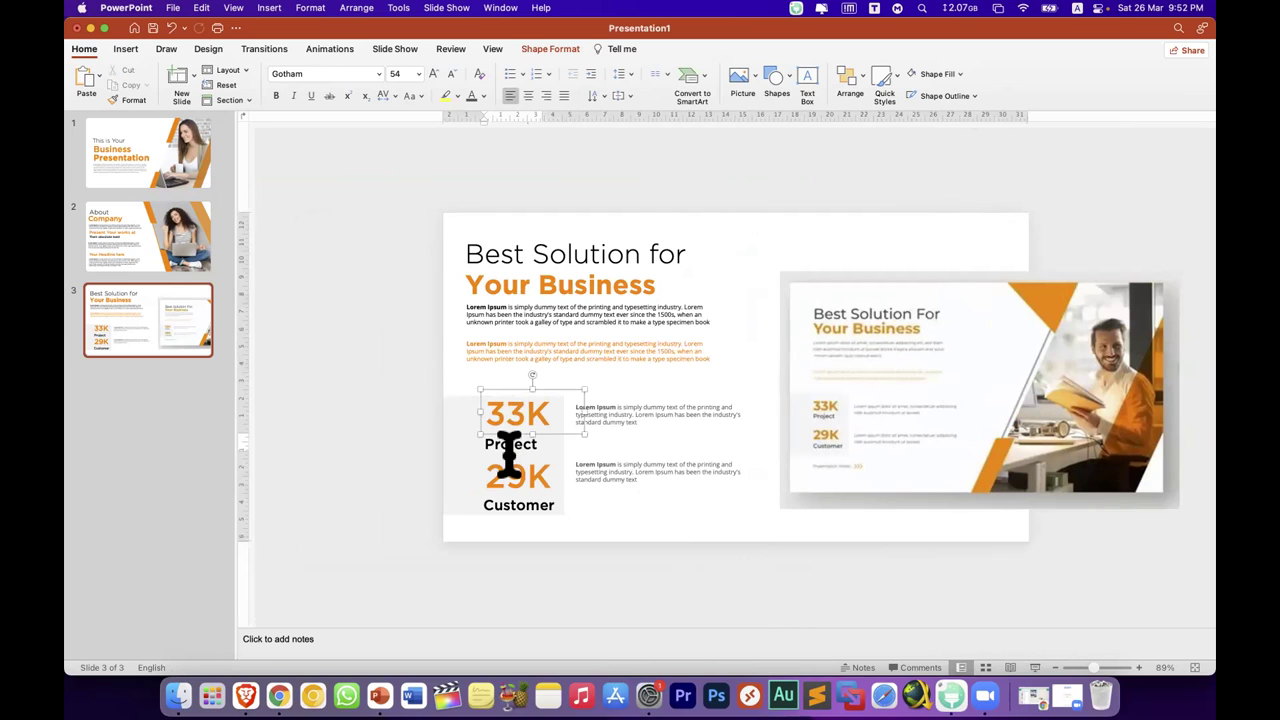
pyautogui.click(508, 502)
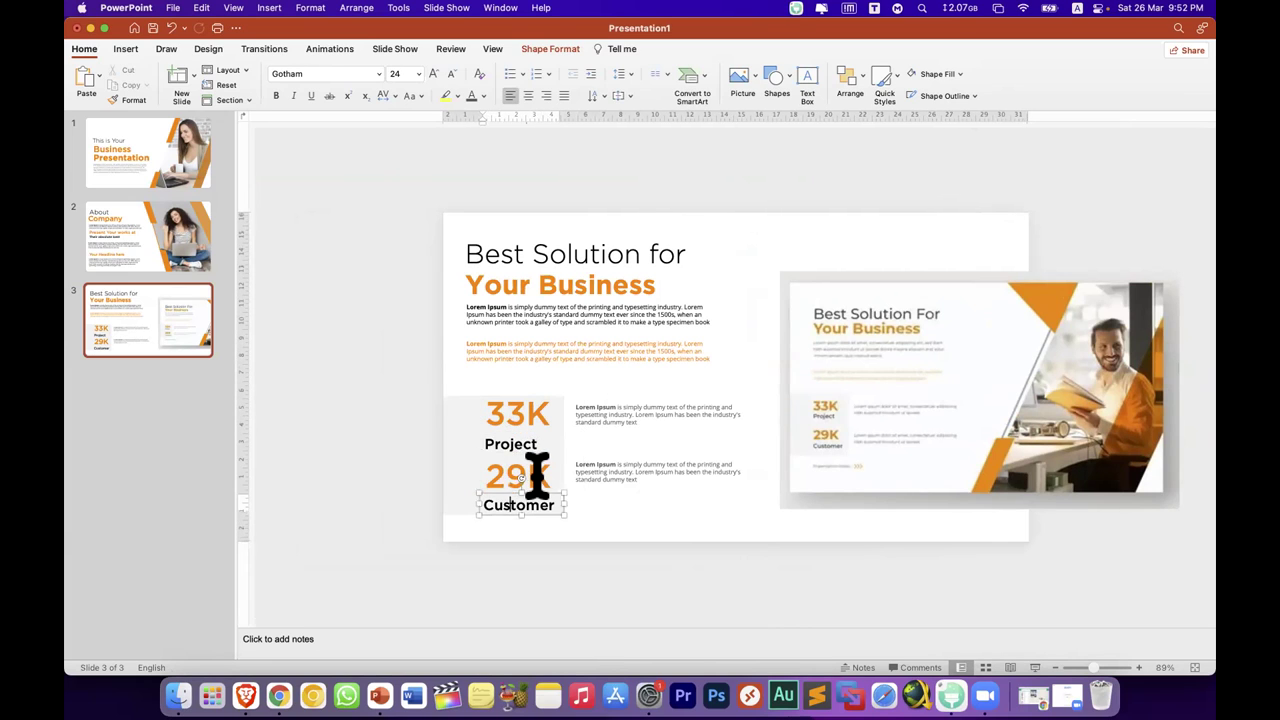
pyautogui.click(335, 430)
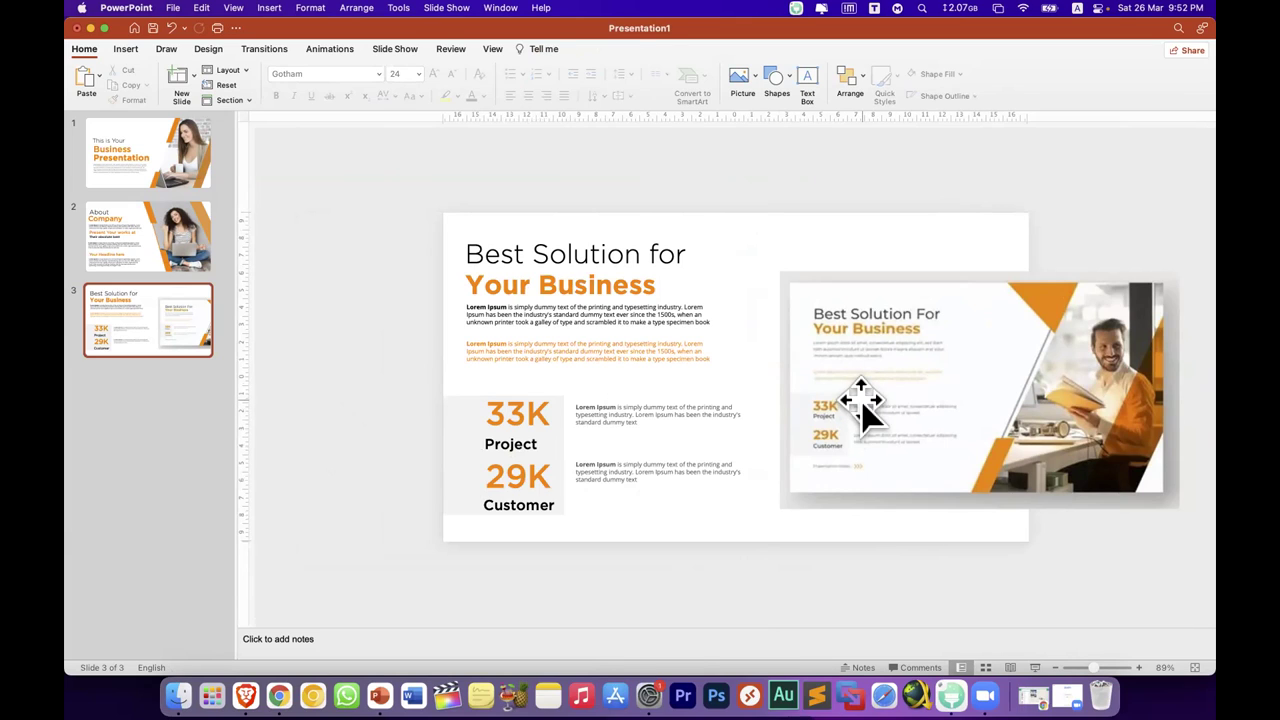
# Step: Resize the reference picture and lay it over the slide's top-left area
pyautogui.click(794, 500)
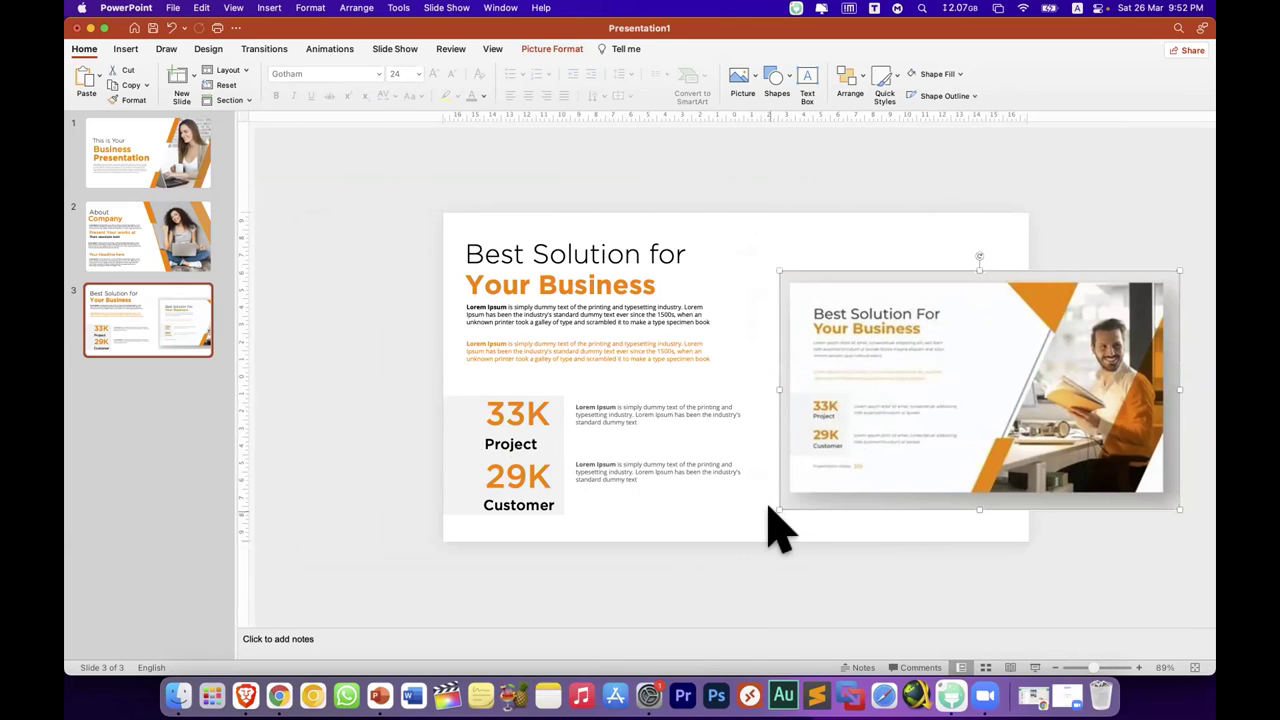
pyautogui.moveTo(779, 509); pyautogui.dragTo(876, 452)
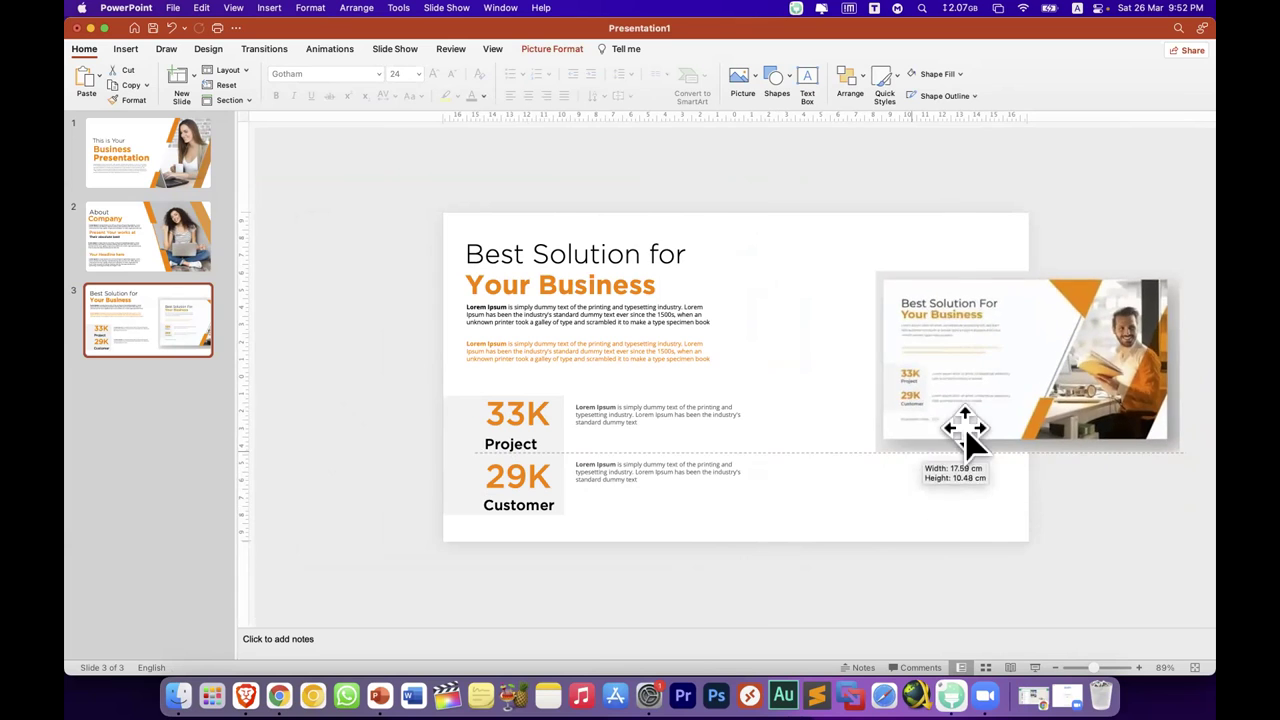
pyautogui.moveTo(979, 461); pyautogui.dragTo(897, 371)
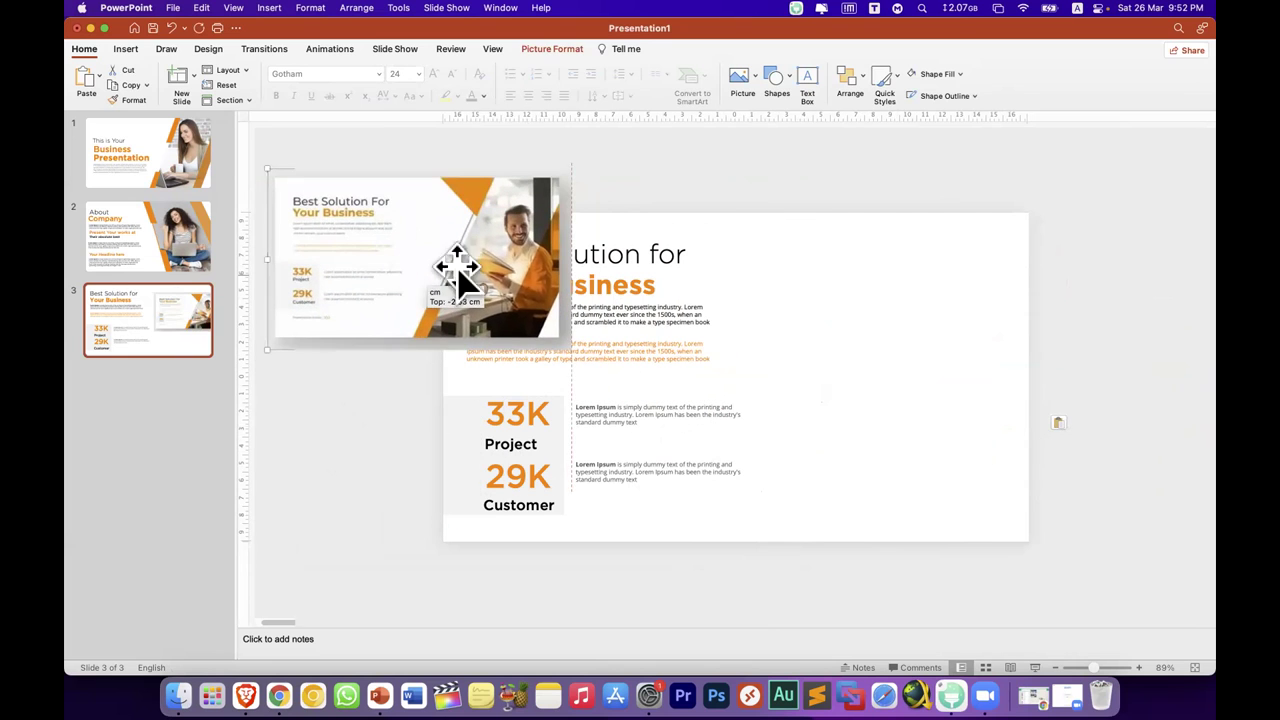
pyautogui.moveTo(767, 339); pyautogui.dragTo(460, 270)
pyautogui.moveTo(571, 349); pyautogui.dragTo(670, 490)
pyautogui.moveTo(666, 386); pyautogui.dragTo(610, 431)
# Step: Nudge the reference picture slightly left and deselect it
pyautogui.click(800, 434)
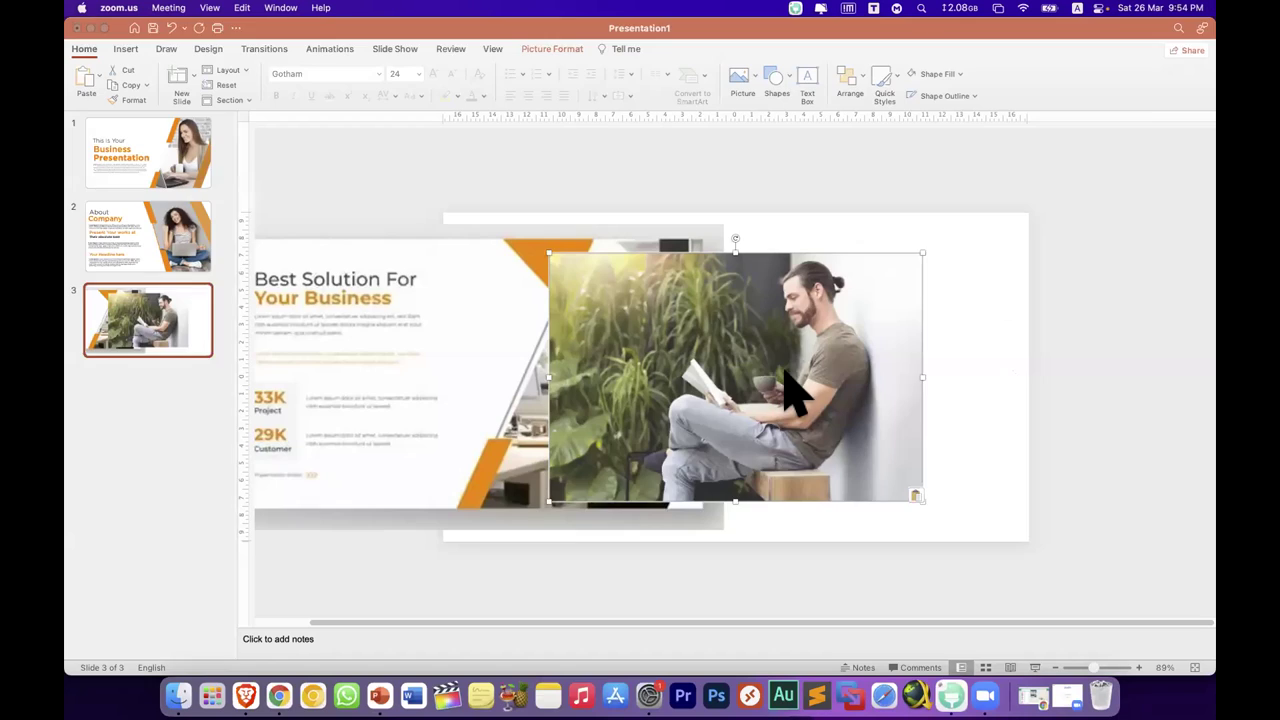
# Step: Move the reading-man photo to the slide's top-right and crop off its right side
pyautogui.moveTo(786, 386)
pyautogui.mouseDown()
pyautogui.moveTo(835, 462)
pyautogui.moveTo(656, 395)
pyautogui.mouseUp()
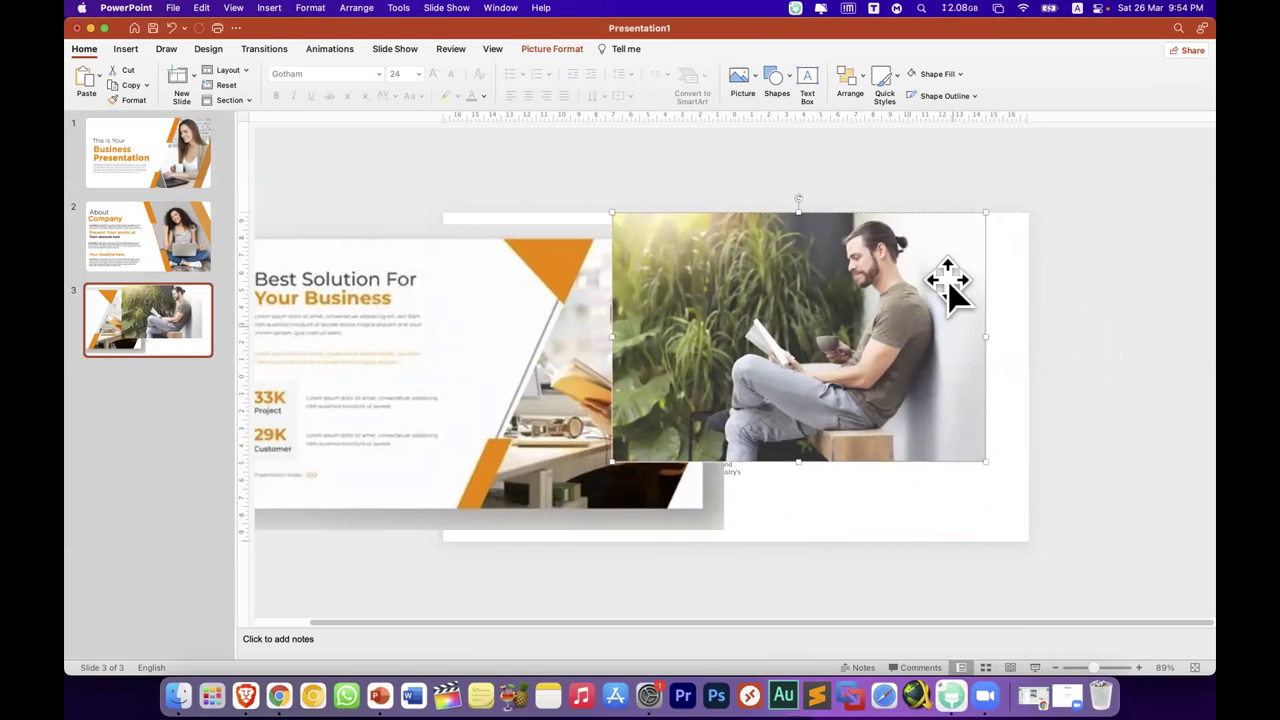
pyautogui.moveTo(885, 527); pyautogui.dragTo(880, 450)
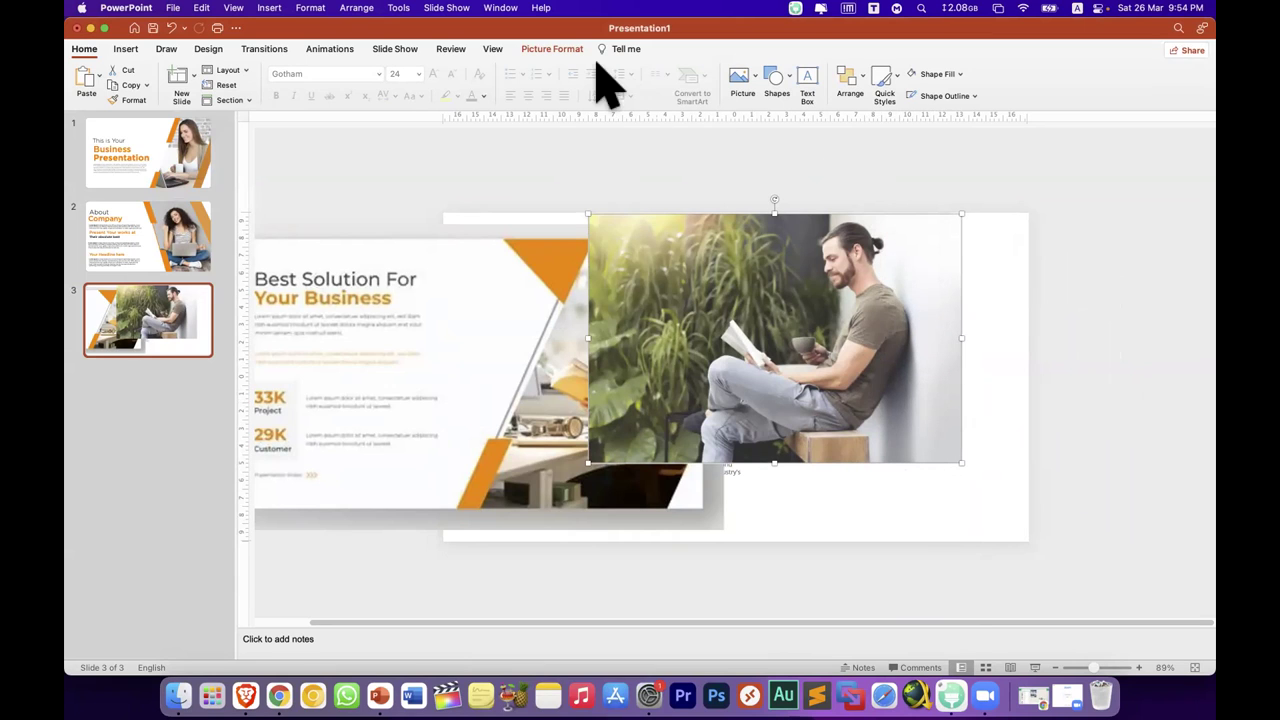
pyautogui.click(563, 50)
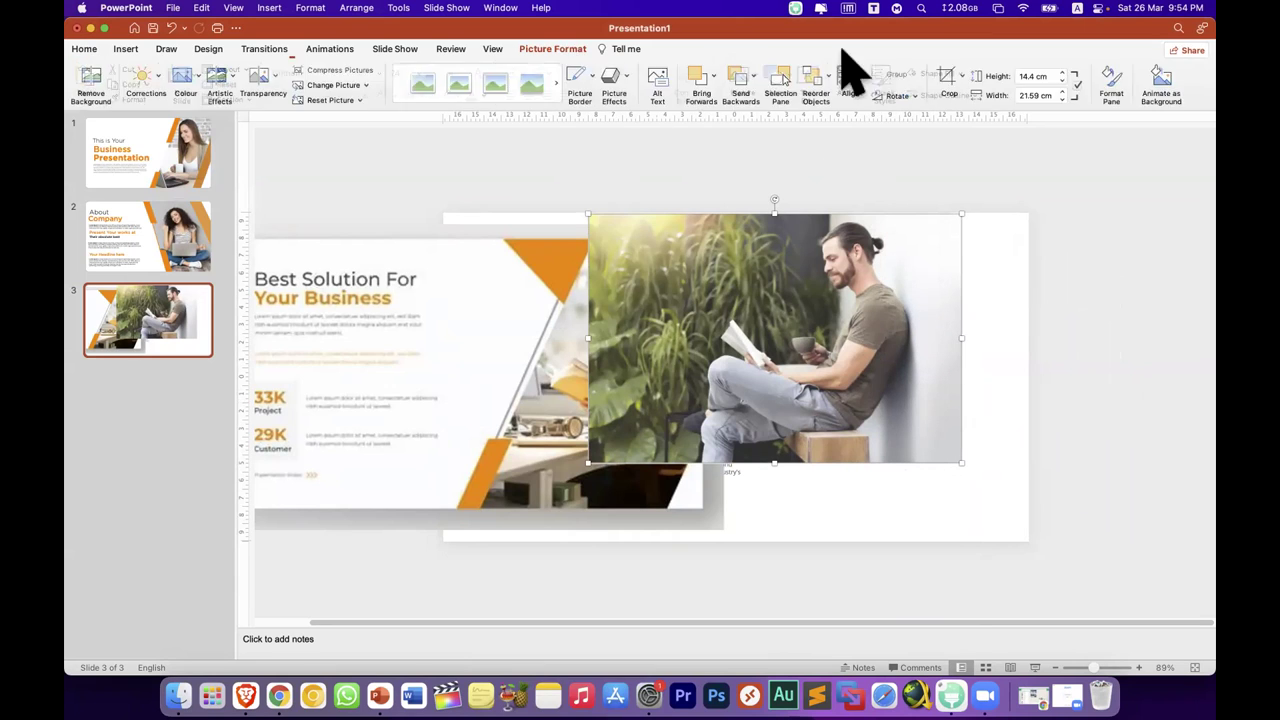
pyautogui.click(944, 80)
pyautogui.moveTo(965, 338)
pyautogui.mouseDown()
pyautogui.moveTo(913, 345)
pyautogui.moveTo(963, 342)
pyautogui.mouseUp()
pyautogui.click(937, 340)
# Step: Fit the cropped photo to the slide's right edge and park the shrunken reference off-slide left
pyautogui.moveTo(707, 461); pyautogui.dragTo(609, 534)
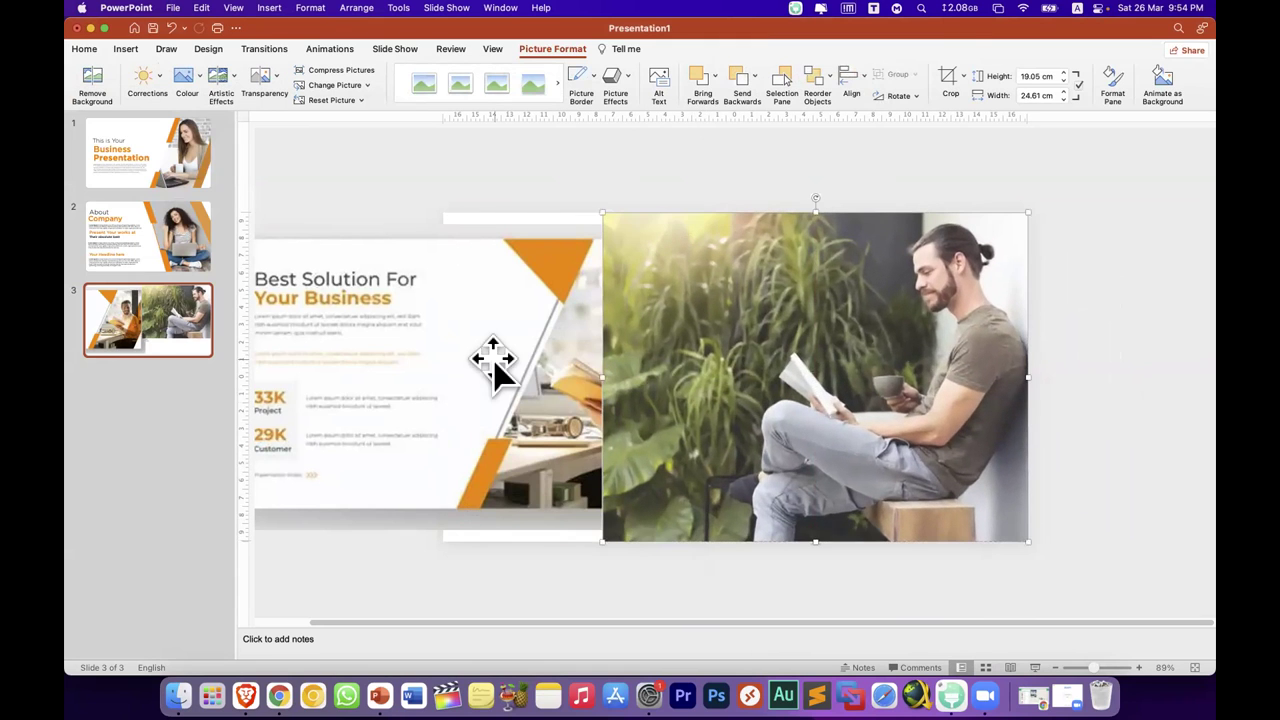
pyautogui.click(563, 420)
pyautogui.moveTo(563, 420); pyautogui.dragTo(705, 407)
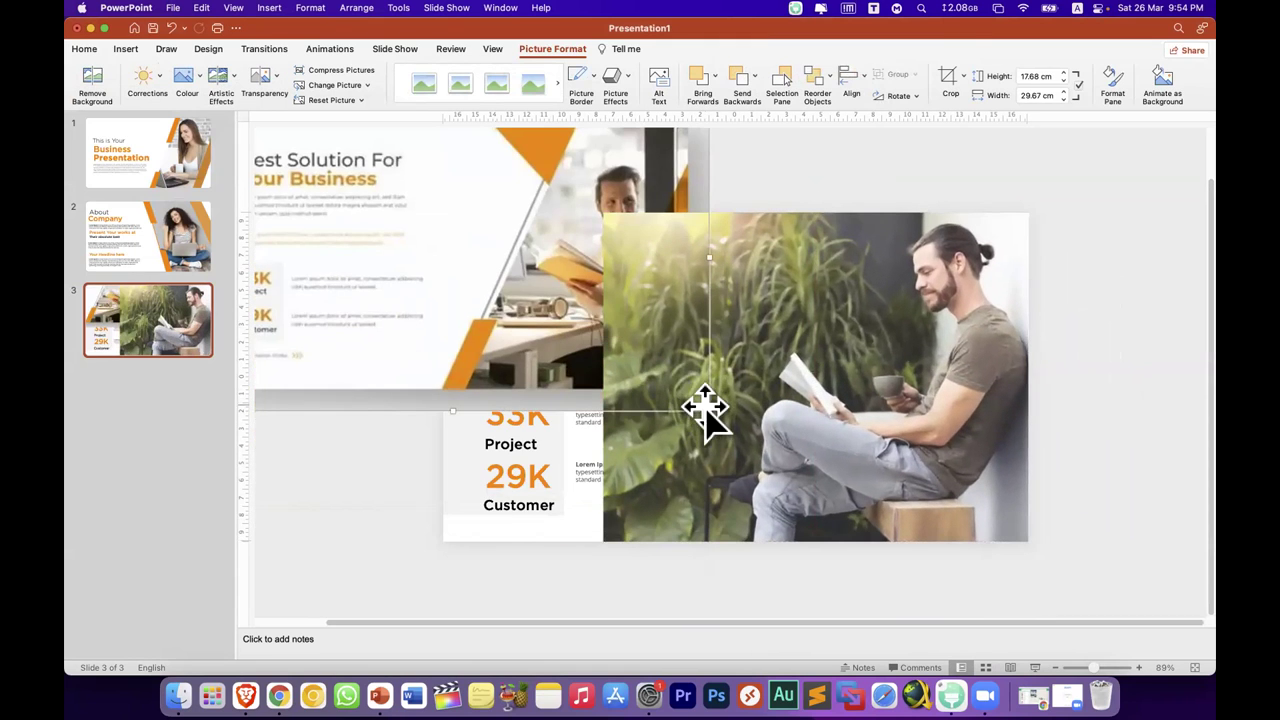
pyautogui.moveTo(487, 252)
pyautogui.mouseDown()
pyautogui.moveTo(354, 380)
pyautogui.moveTo(582, 427)
pyautogui.mouseUp()
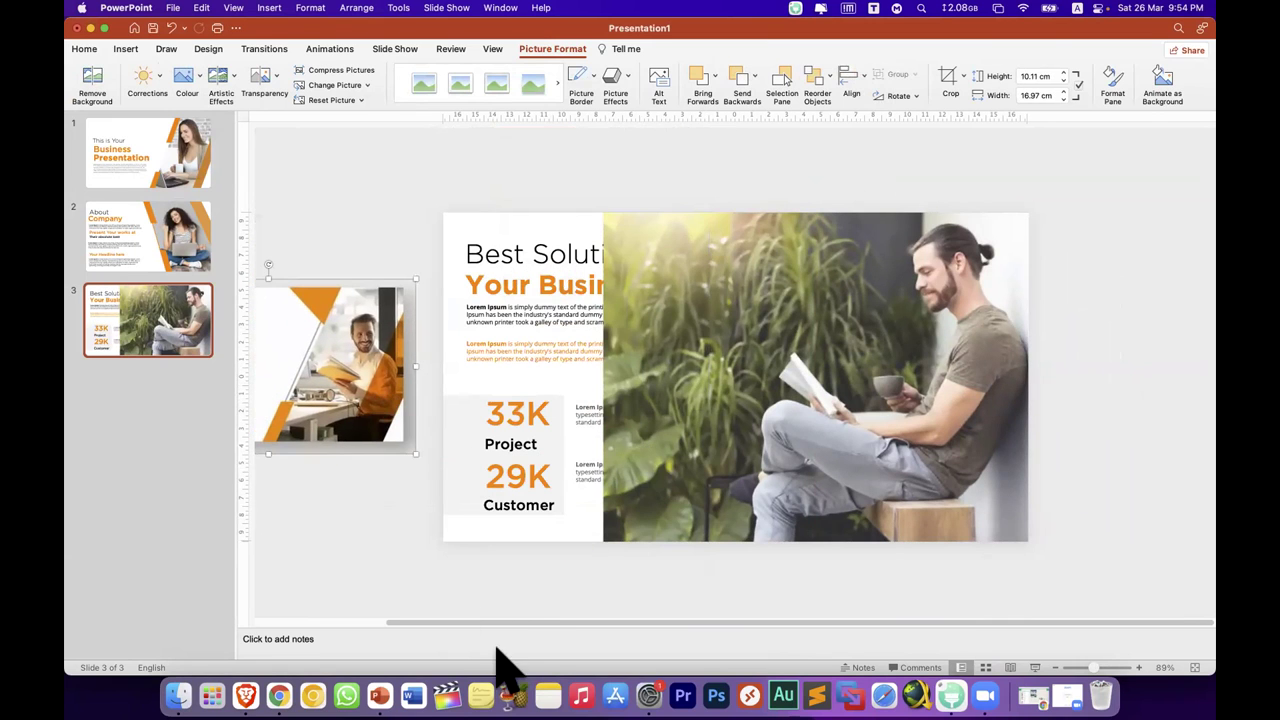
# Step: Narrow the photo from its left edge
pyautogui.hscroll(-5, 477, 635)
pyautogui.click(771, 414)
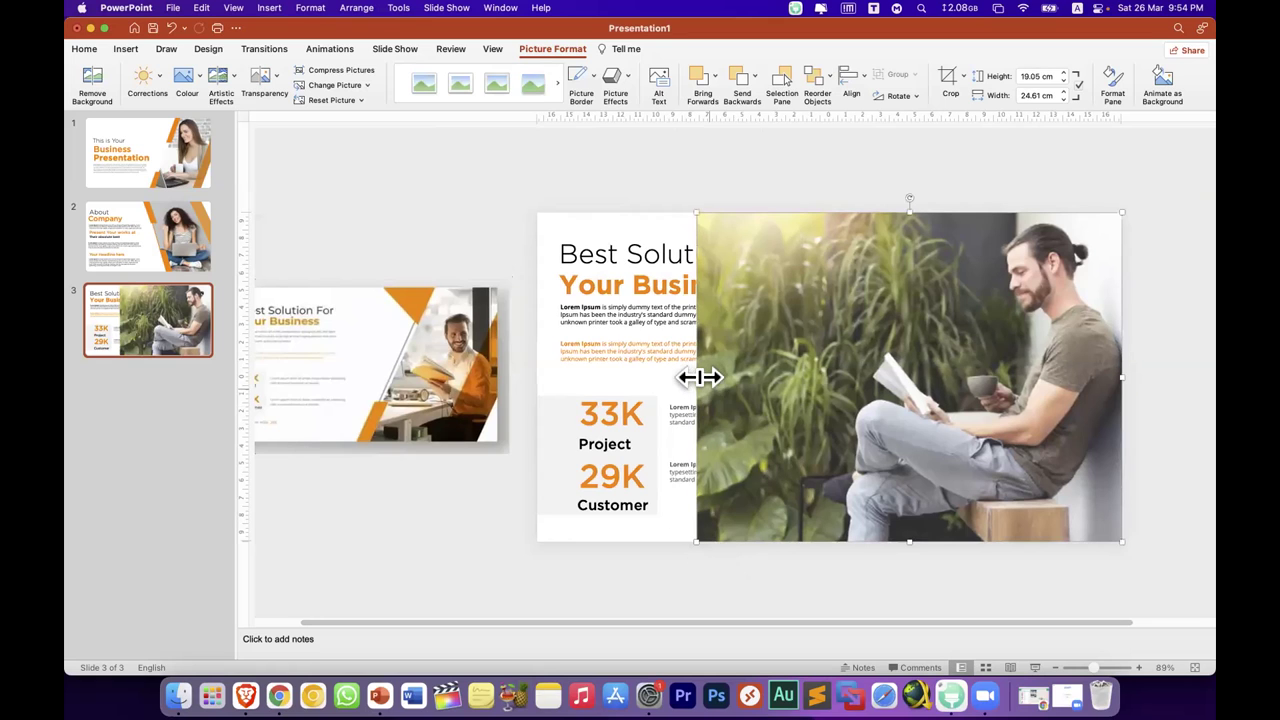
pyautogui.moveTo(843, 382); pyautogui.dragTo(714, 395)
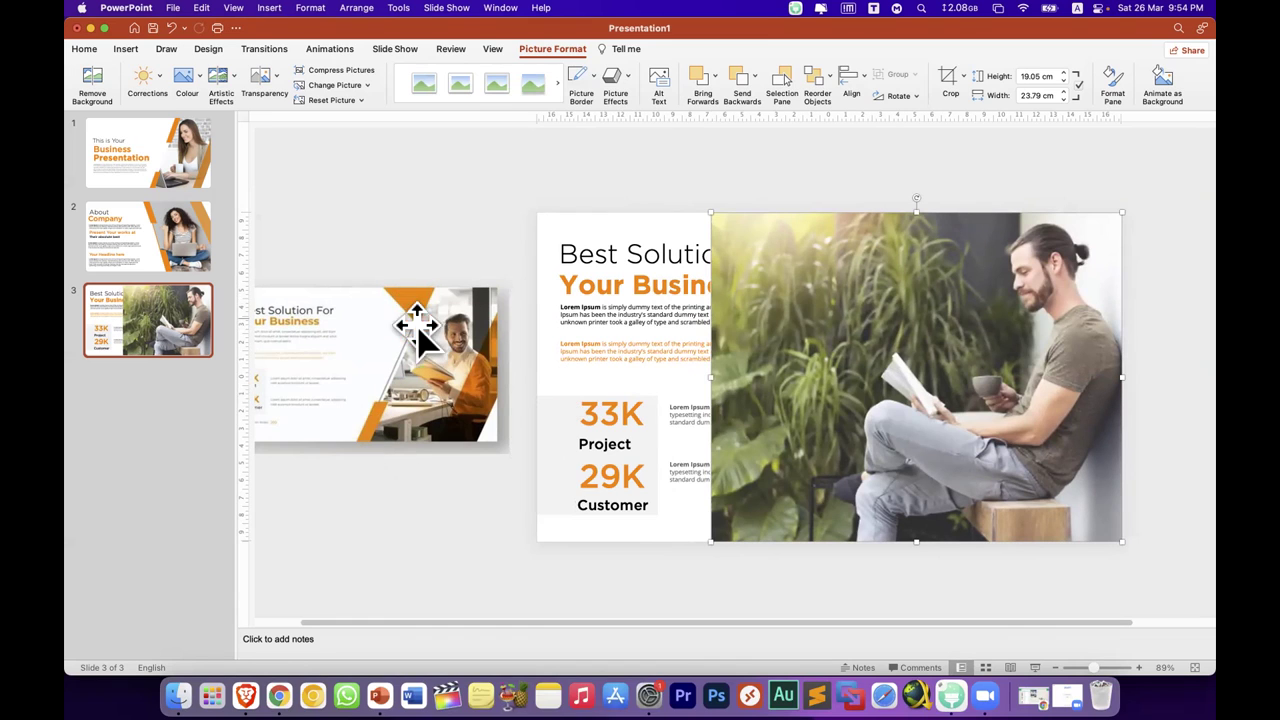
pyautogui.click(128, 49)
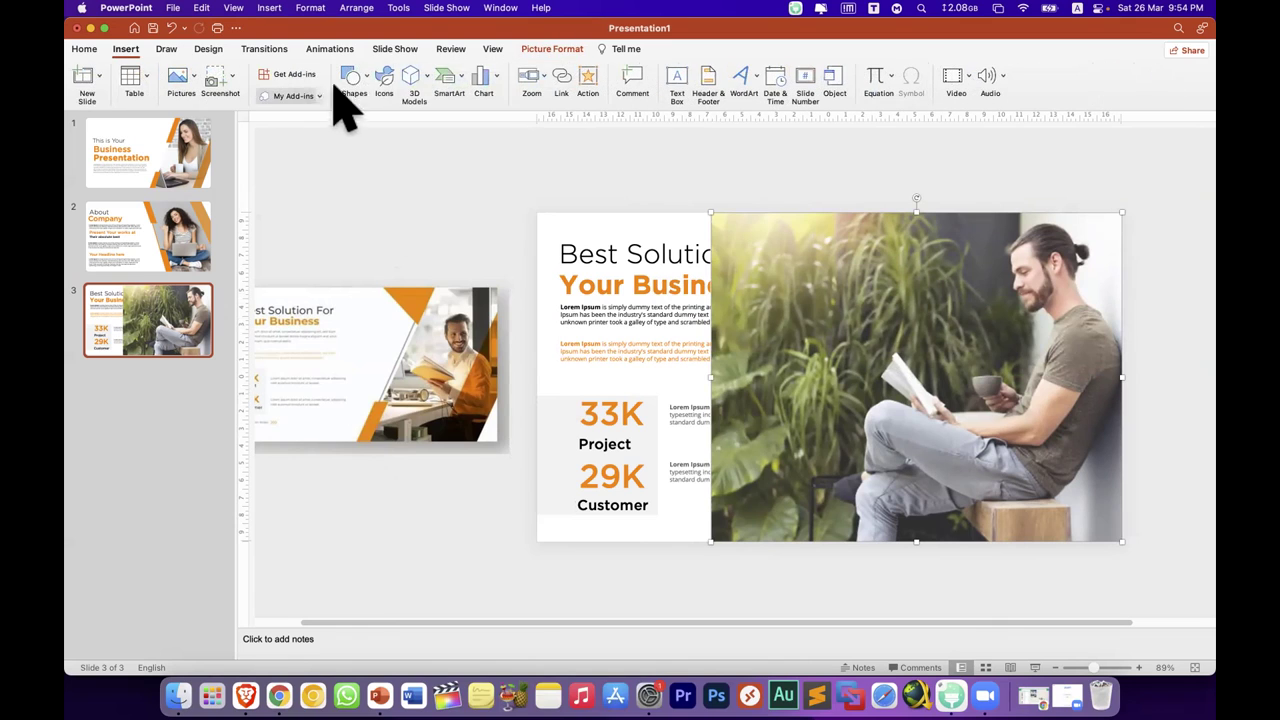
pyautogui.click(354, 78)
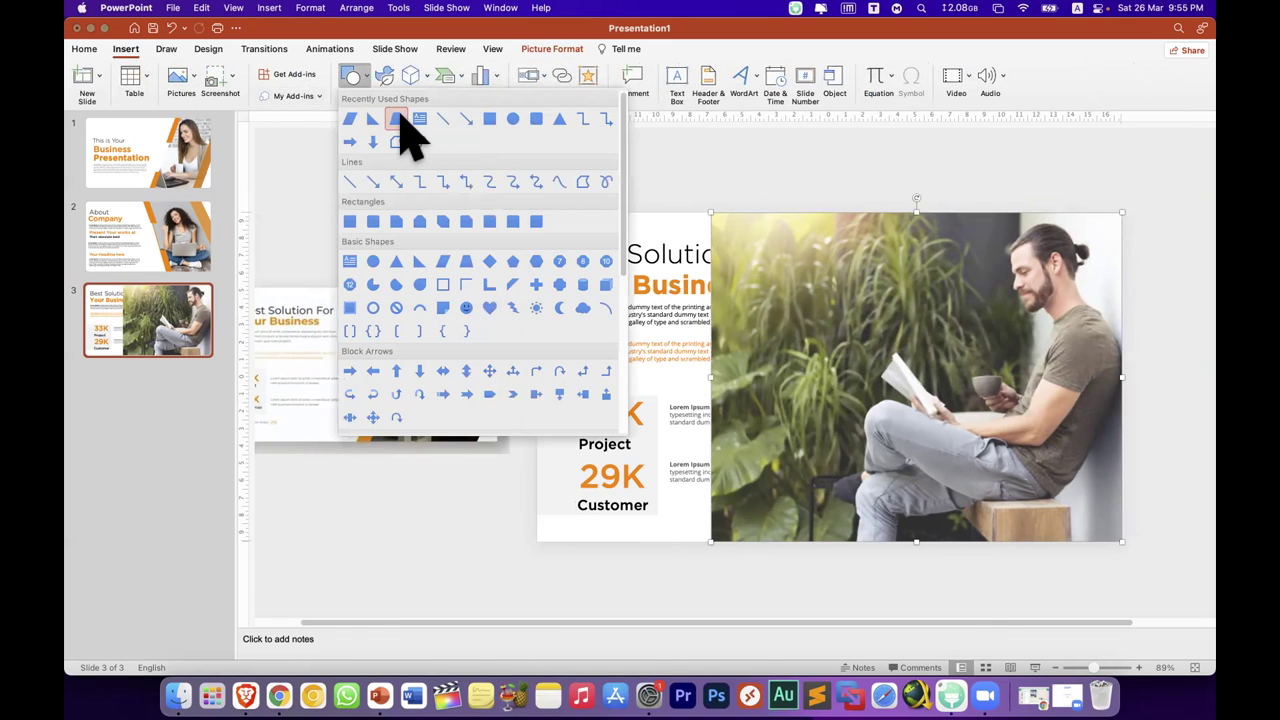
pyautogui.click(397, 119)
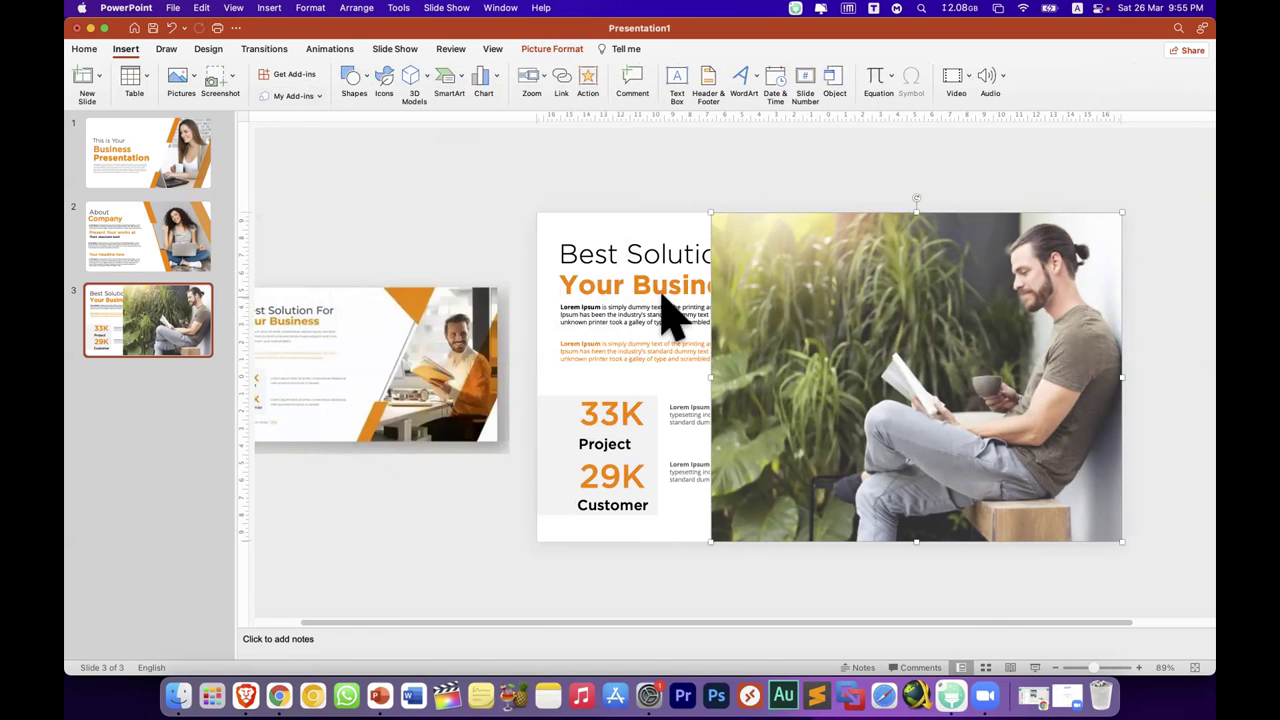
pyautogui.moveTo(650, 240); pyautogui.dragTo(884, 548)
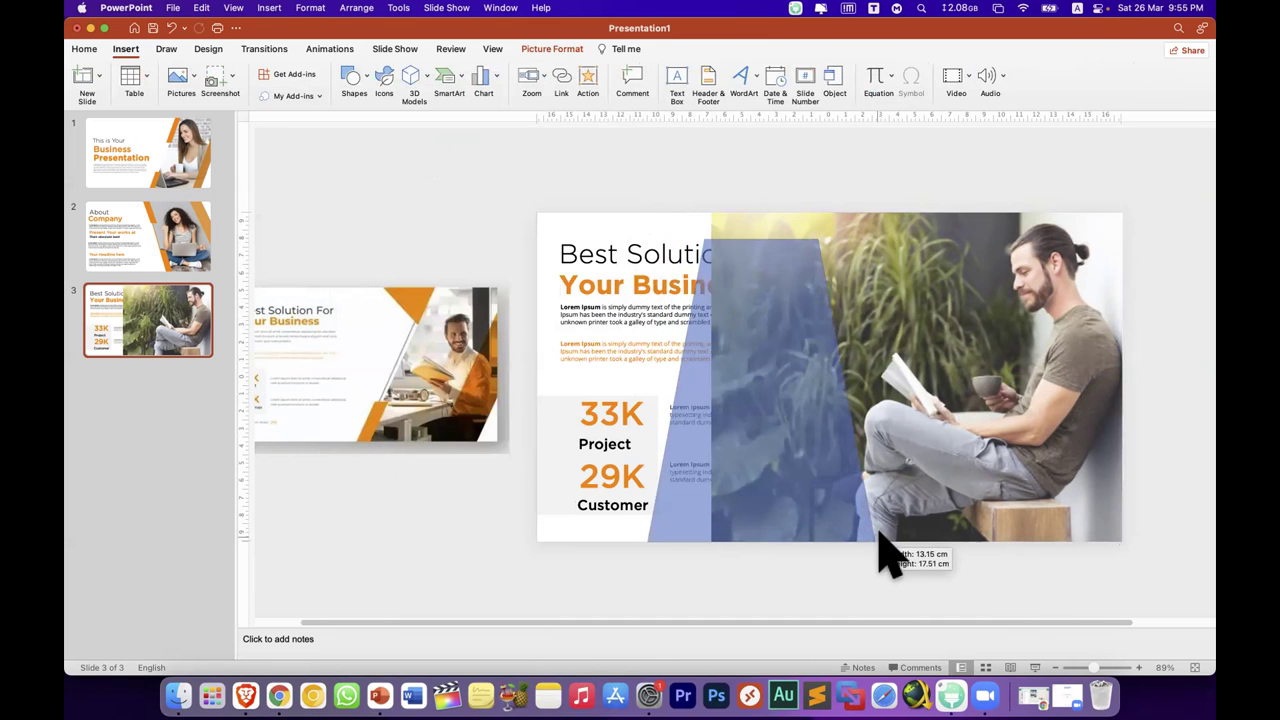
pyautogui.moveTo(766, 223)
pyautogui.mouseDown()
pyautogui.moveTo(782, 583)
pyautogui.moveTo(756, 578)
pyautogui.mouseUp()
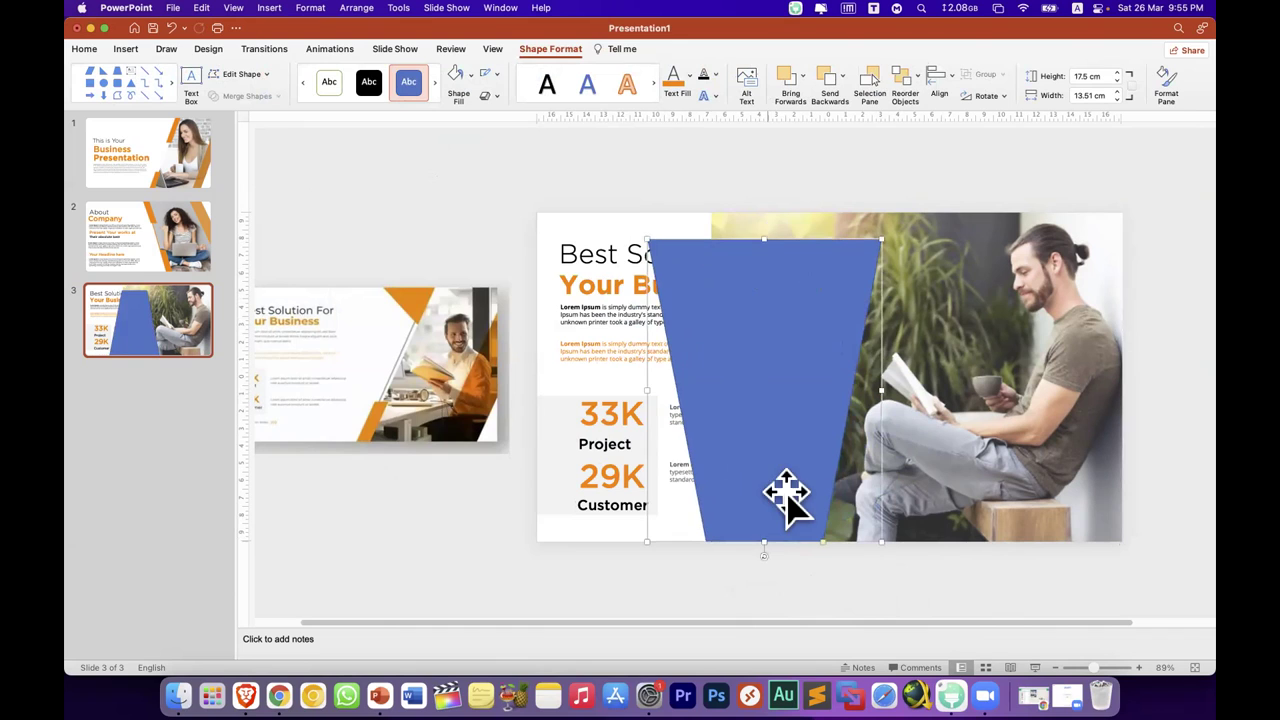
pyautogui.moveTo(782, 494); pyautogui.dragTo(778, 492)
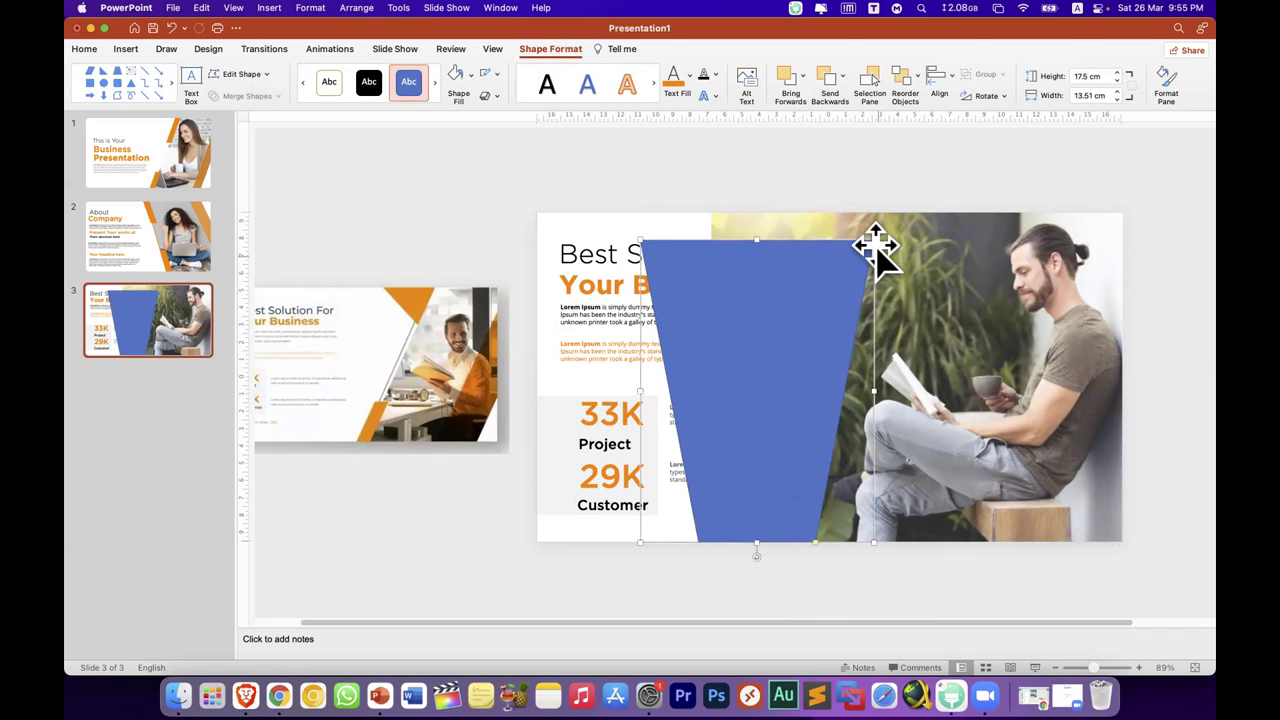
pyautogui.moveTo(873, 235); pyautogui.dragTo(912, 210)
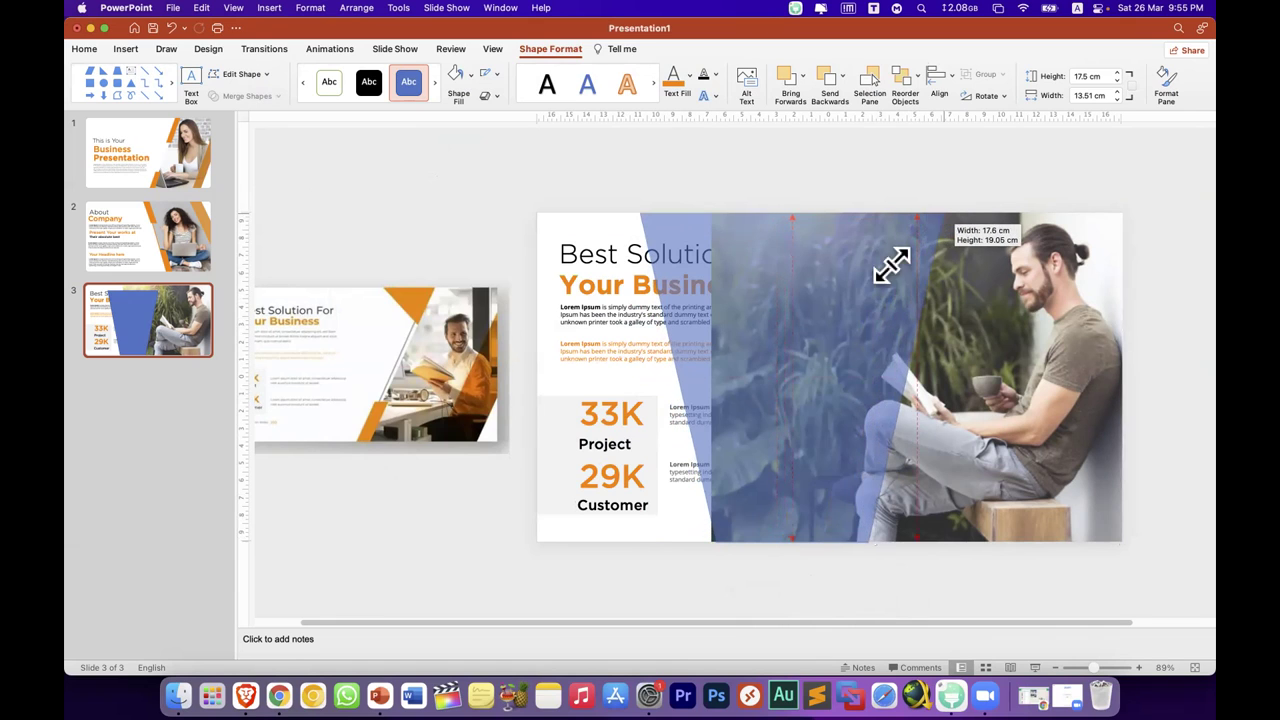
pyautogui.moveTo(912, 210); pyautogui.dragTo(942, 210)
pyautogui.moveTo(867, 543); pyautogui.dragTo(795, 517)
pyautogui.click(470, 77)
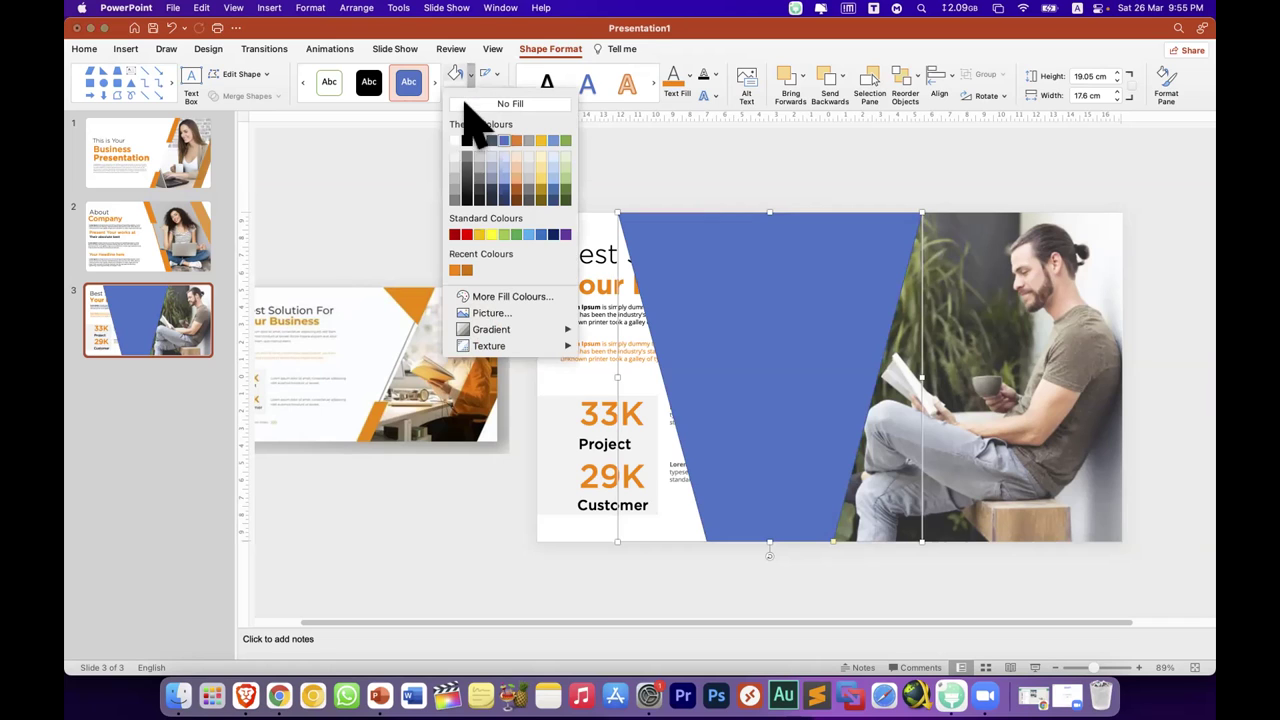
pyautogui.click(482, 97)
pyautogui.click(496, 76)
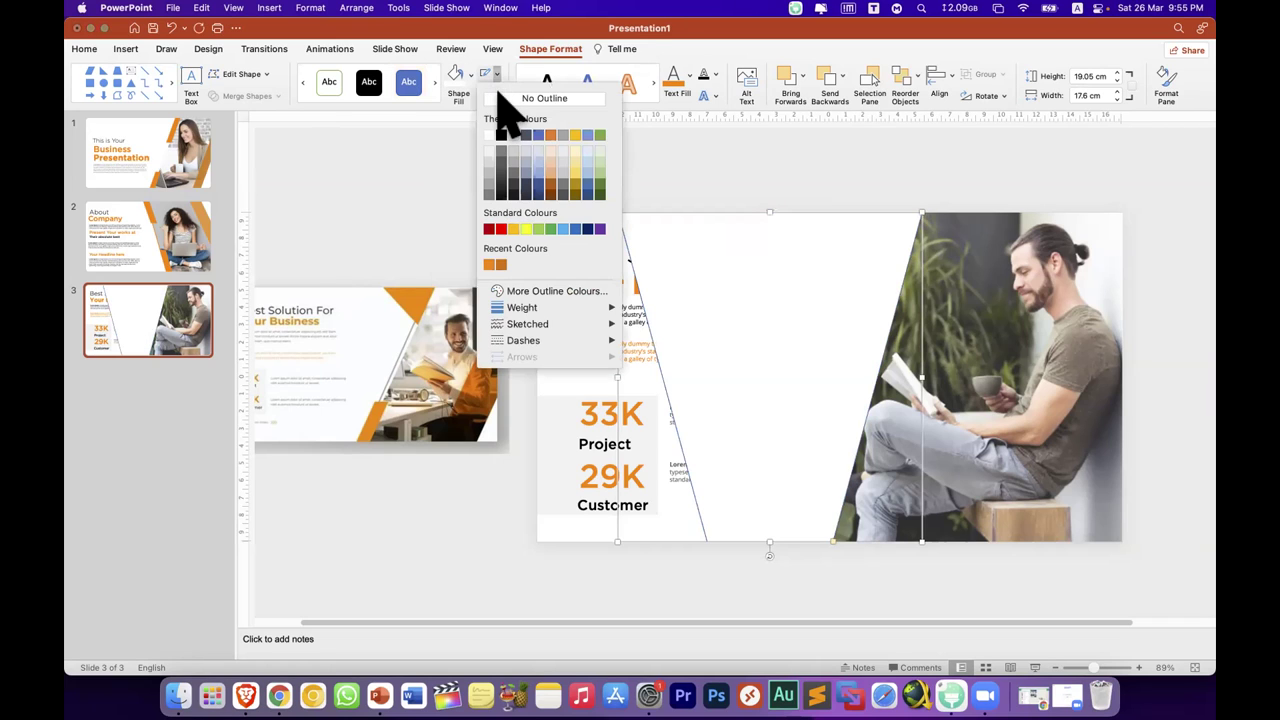
pyautogui.click(505, 98)
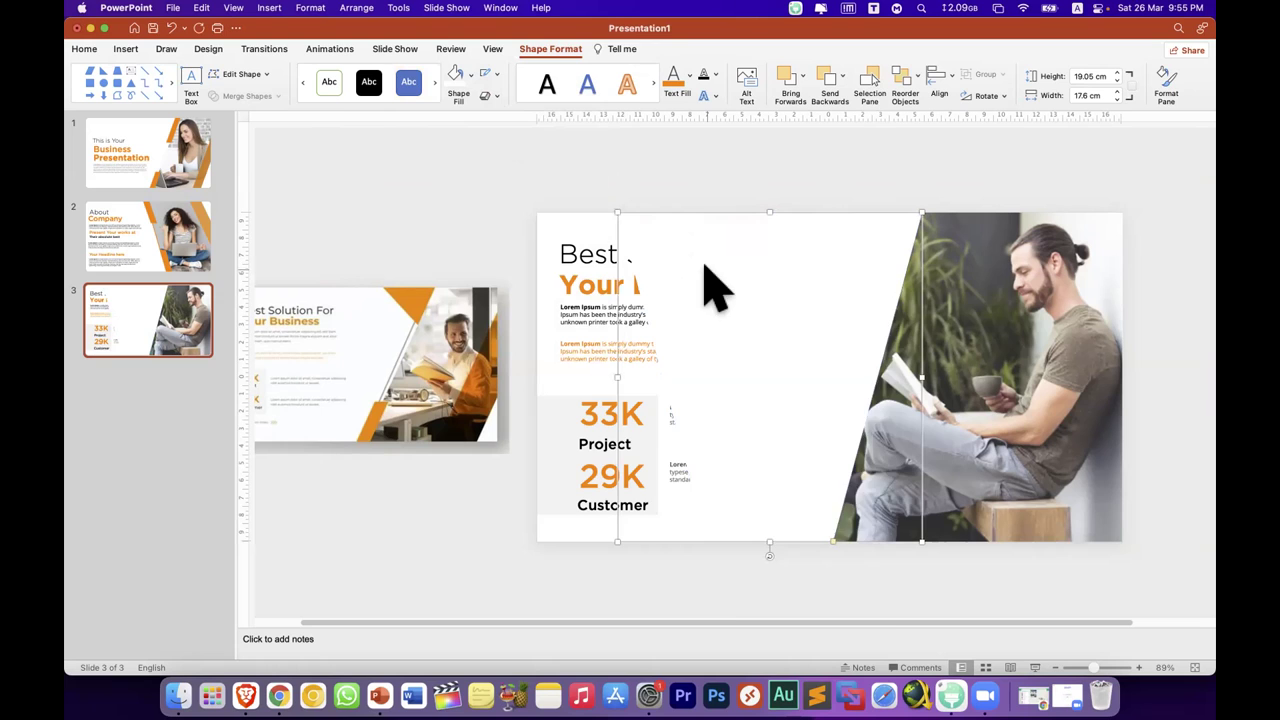
pyautogui.rightClick(708, 270)
pyautogui.moveTo(878, 437)
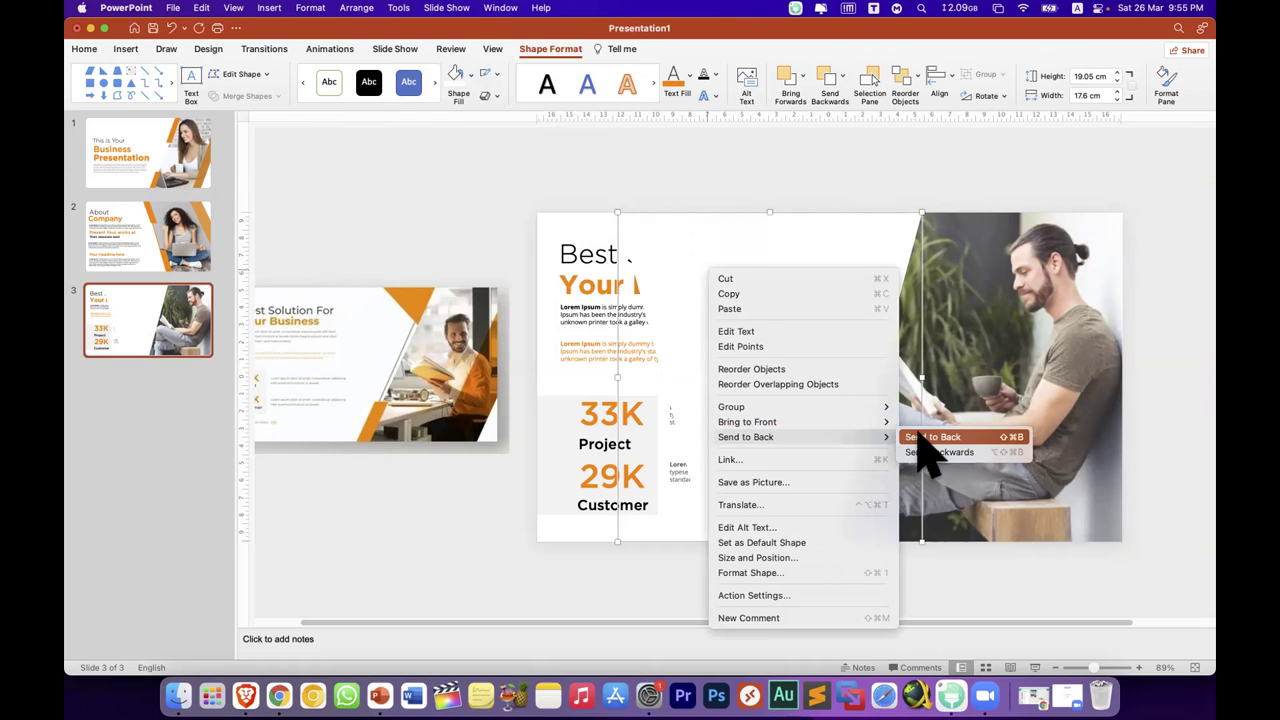
pyautogui.click(919, 436)
pyautogui.click(983, 400)
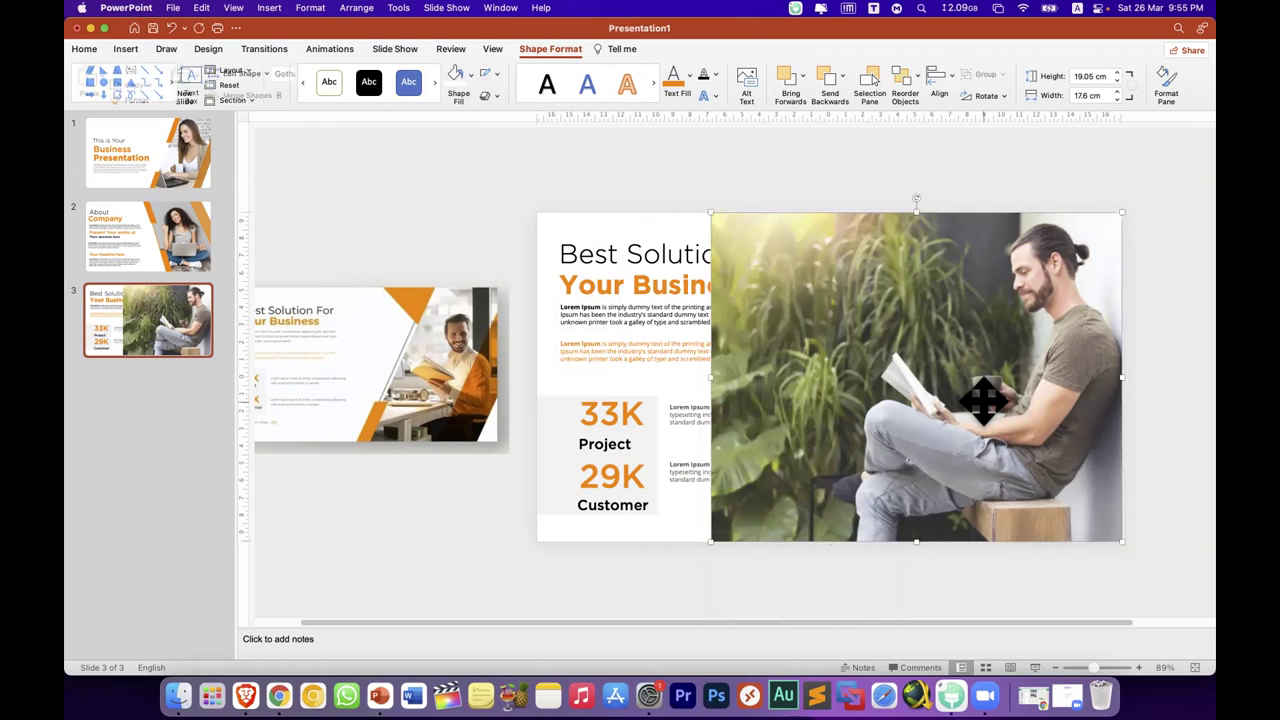
pyautogui.rightClick(985, 410)
pyautogui.moveTo(1120, 503)
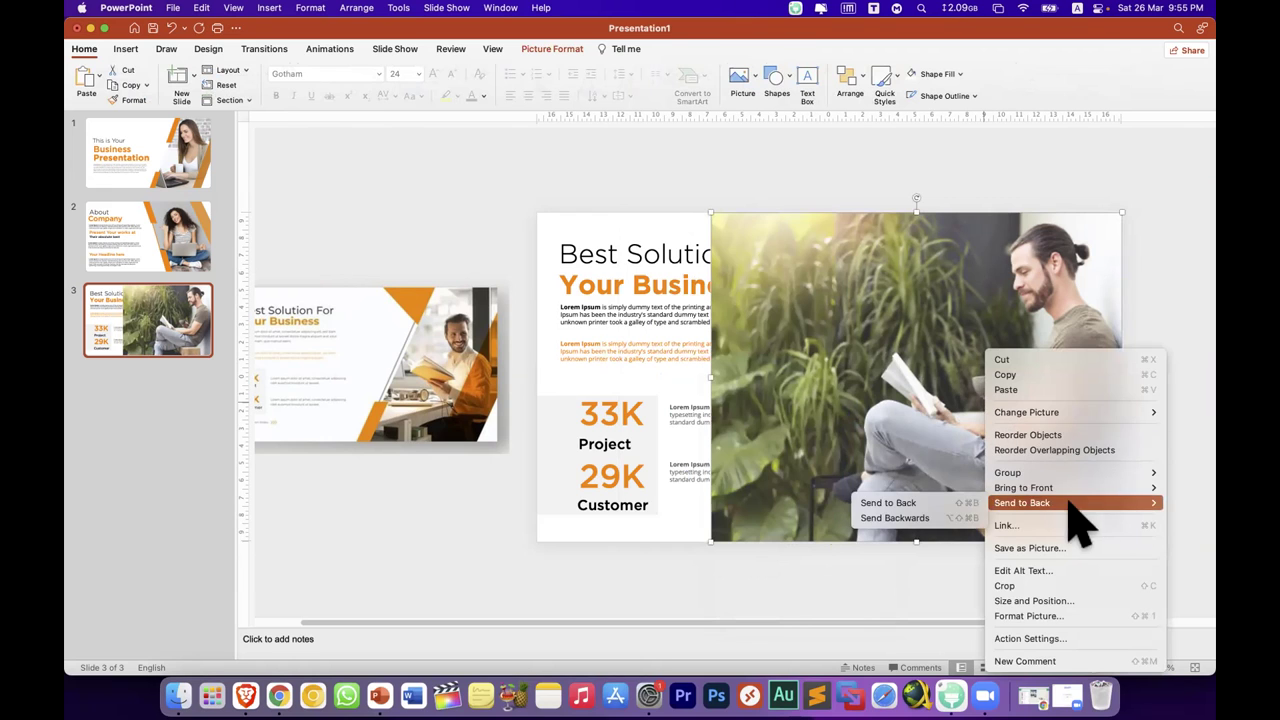
pyautogui.click(937, 503)
pyautogui.click(965, 168)
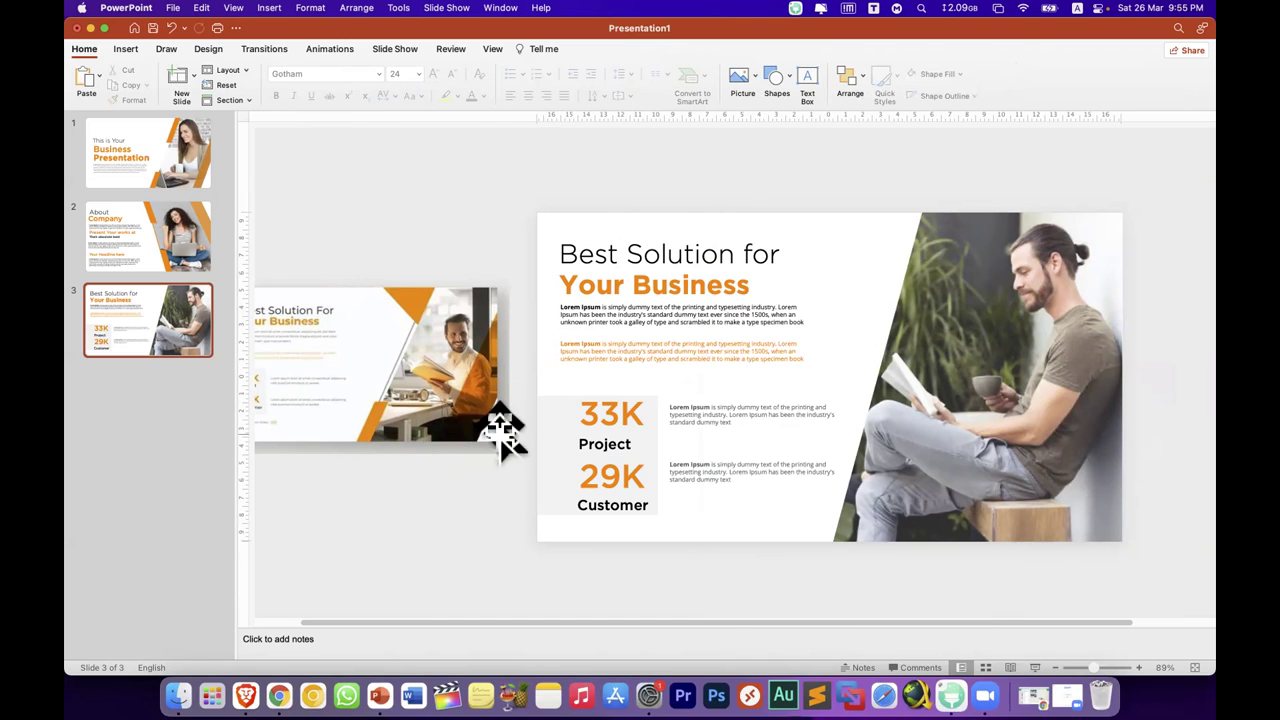
# Step: Draw a right triangle covering the photo's lower-right corner
pyautogui.click(124, 48)
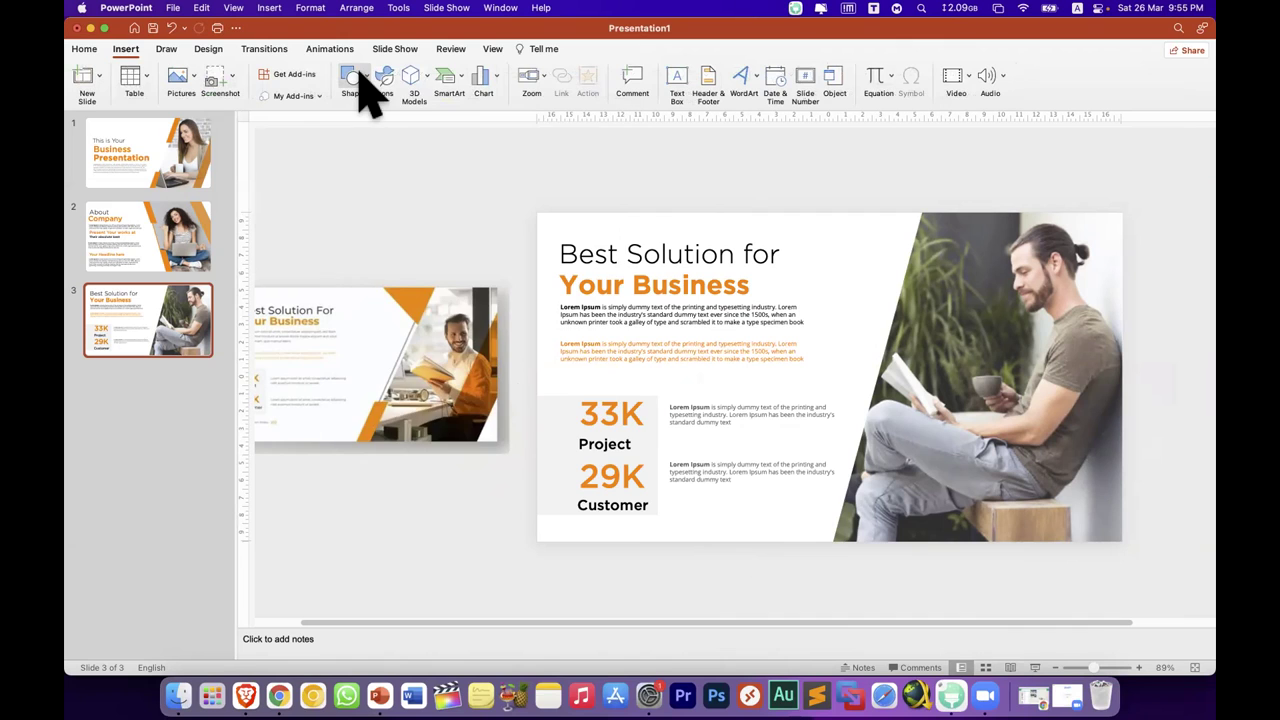
pyautogui.click(360, 75)
pyautogui.click(945, 410)
pyautogui.moveTo(1094, 456); pyautogui.dragTo(1018, 542)
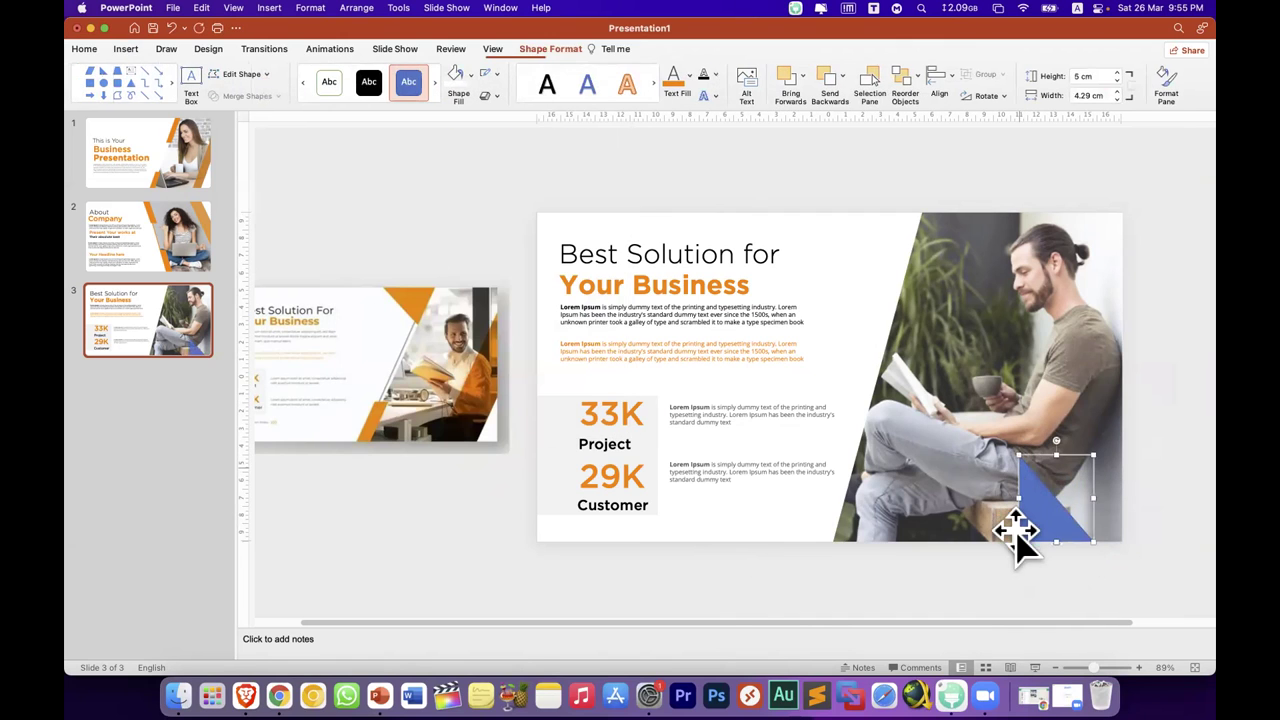
pyautogui.moveTo(1073, 531); pyautogui.dragTo(1118, 537)
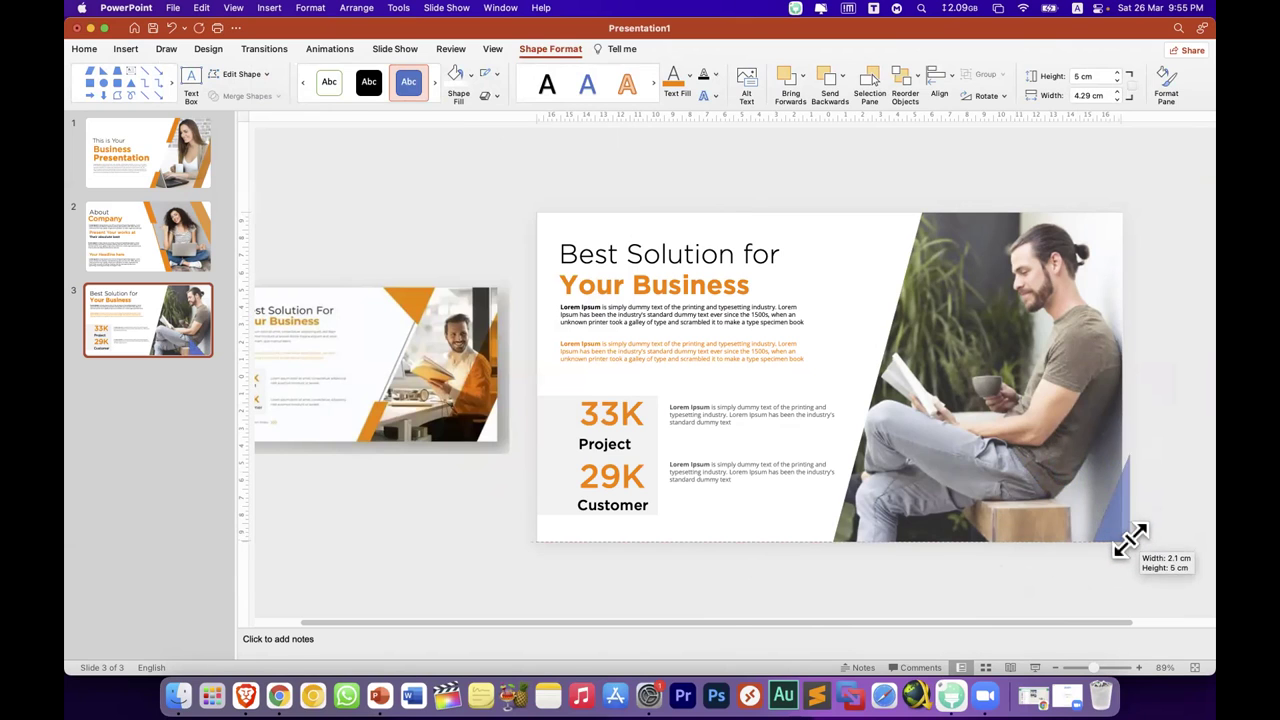
pyautogui.moveTo(1091, 455)
pyautogui.mouseDown()
pyautogui.moveTo(1040, 432)
pyautogui.moveTo(1070, 454)
pyautogui.moveTo(1094, 418)
pyautogui.mouseUp()
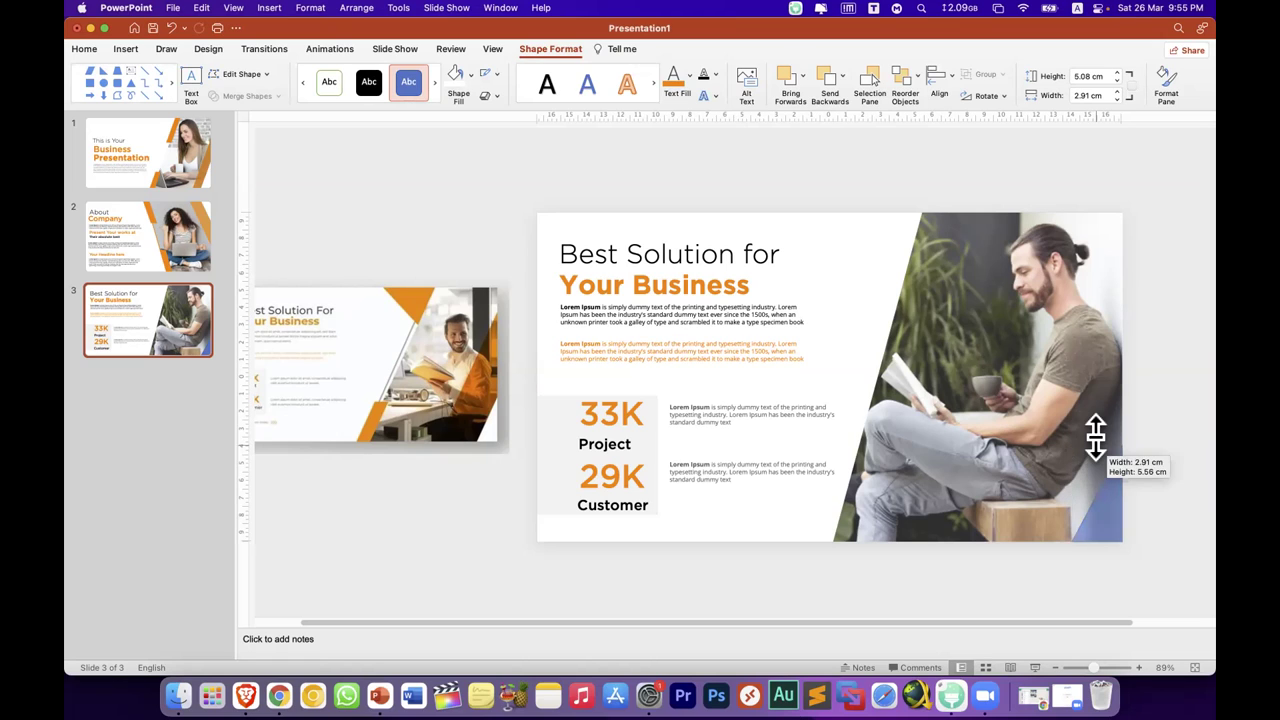
# Step: Fill the triangle white and remove its outline
pyautogui.click(462, 76)
pyautogui.click(497, 75)
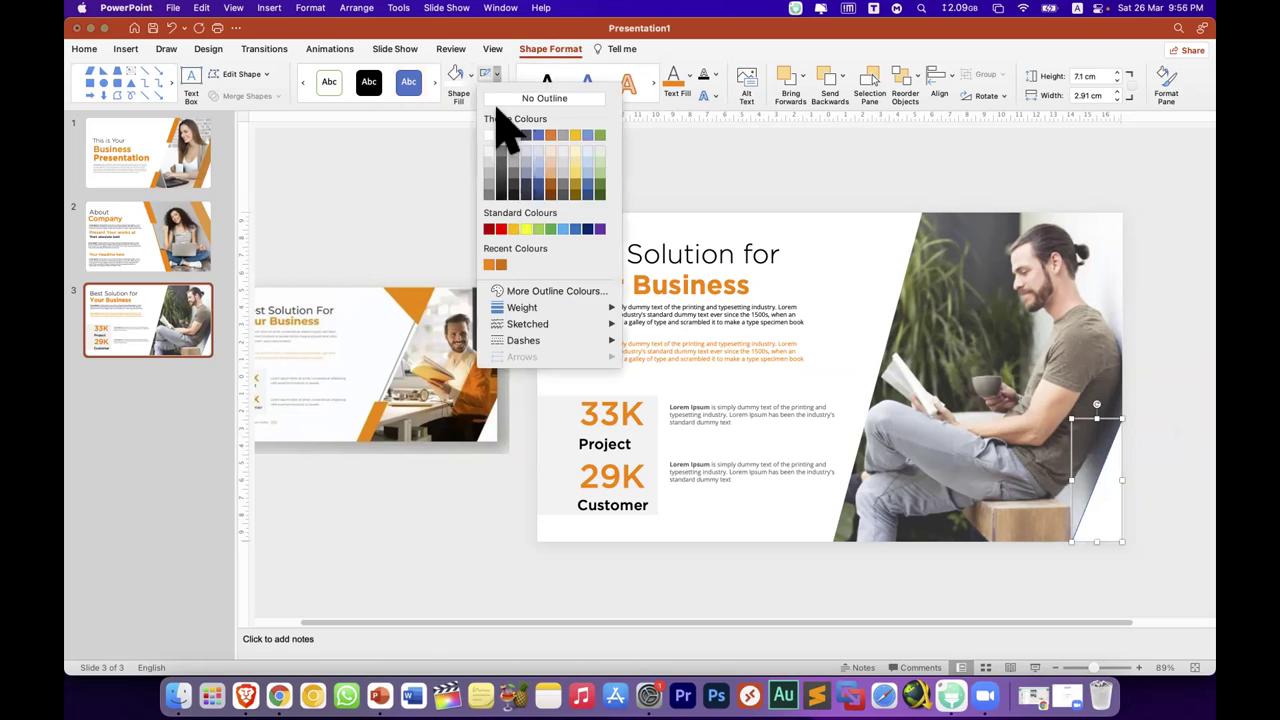
pyautogui.click(502, 99)
pyautogui.click(449, 185)
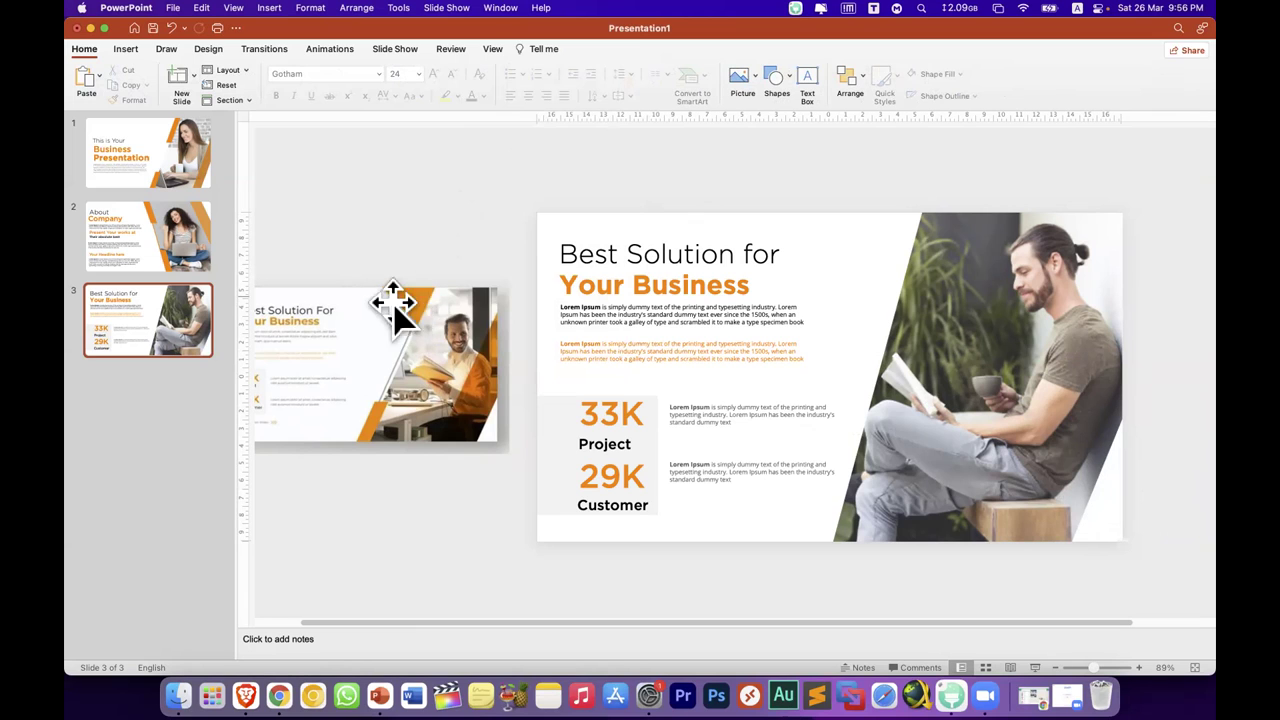
# Step: Draw a triangle near the top of the slide
pyautogui.click(127, 48)
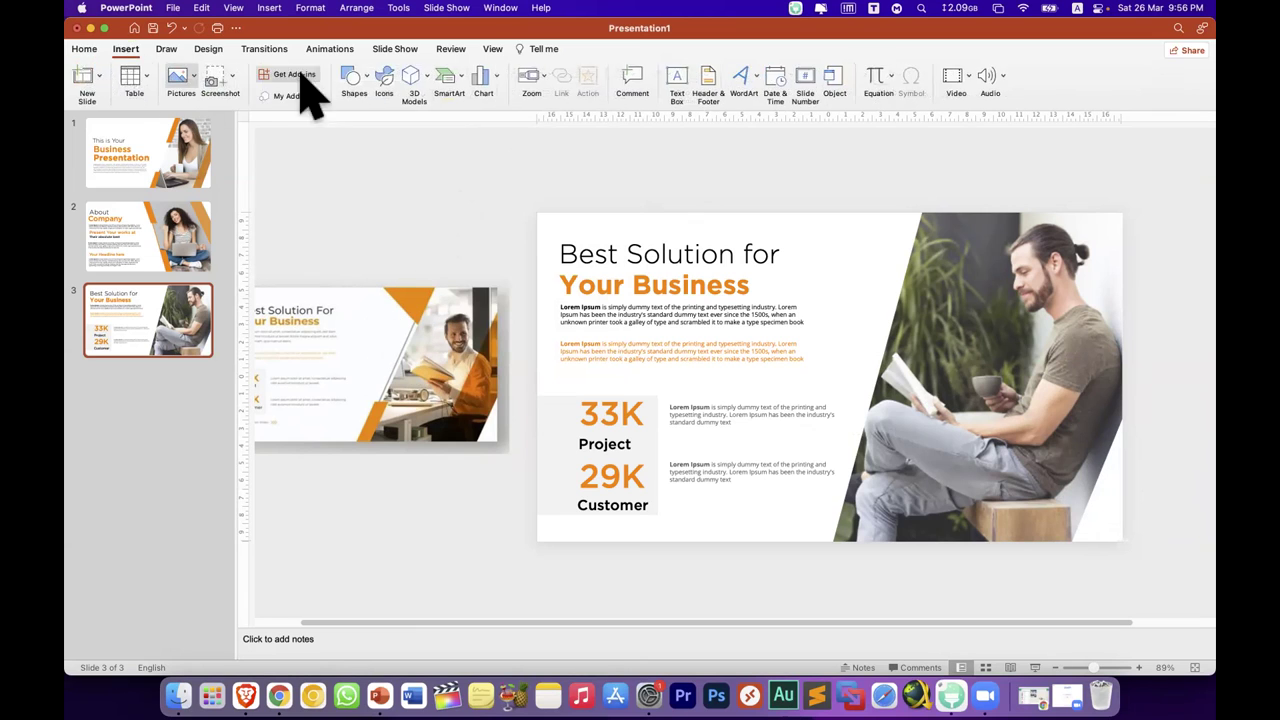
pyautogui.click(371, 97)
pyautogui.click(303, 177)
pyautogui.click(353, 80)
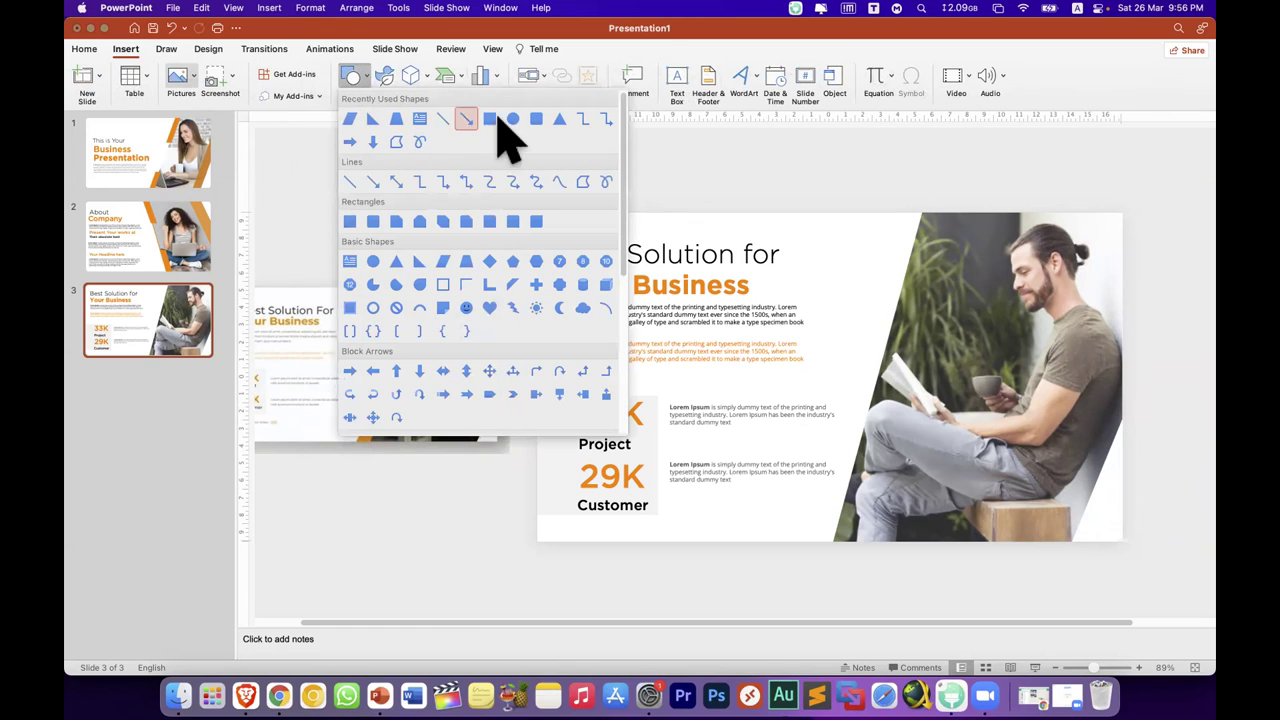
pyautogui.click(555, 119)
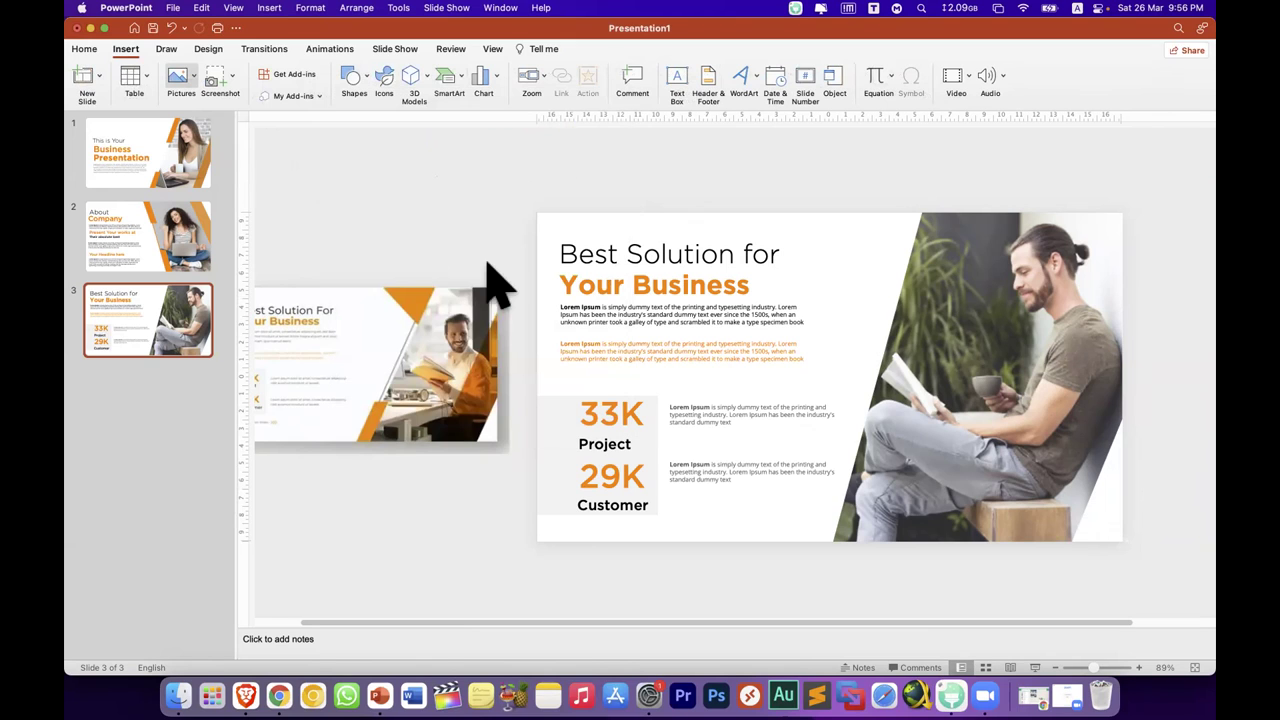
pyautogui.moveTo(870, 221); pyautogui.dragTo(790, 292)
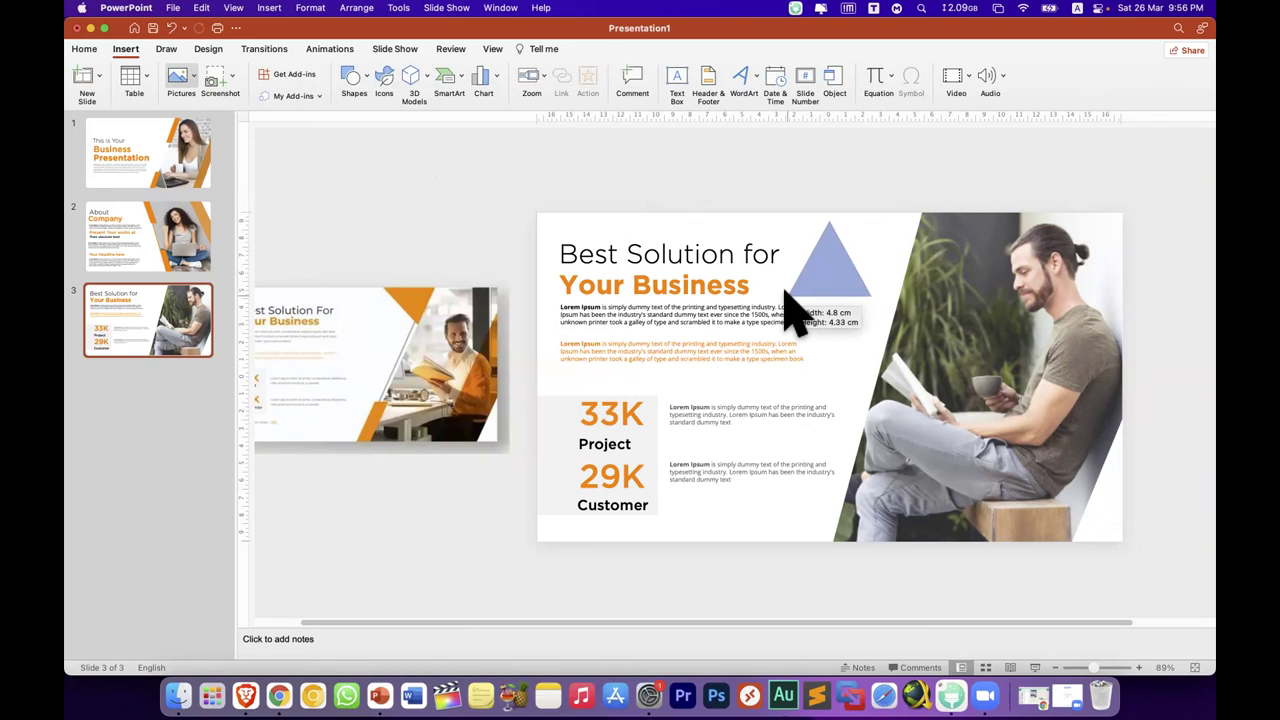
pyautogui.moveTo(786, 293); pyautogui.dragTo(787, 295)
# Step: Rotate the triangle to point downward and move it toward the photo's top edge
pyautogui.moveTo(834, 202)
pyautogui.mouseDown()
pyautogui.moveTo(785, 240)
pyautogui.moveTo(872, 242)
pyautogui.mouseUp()
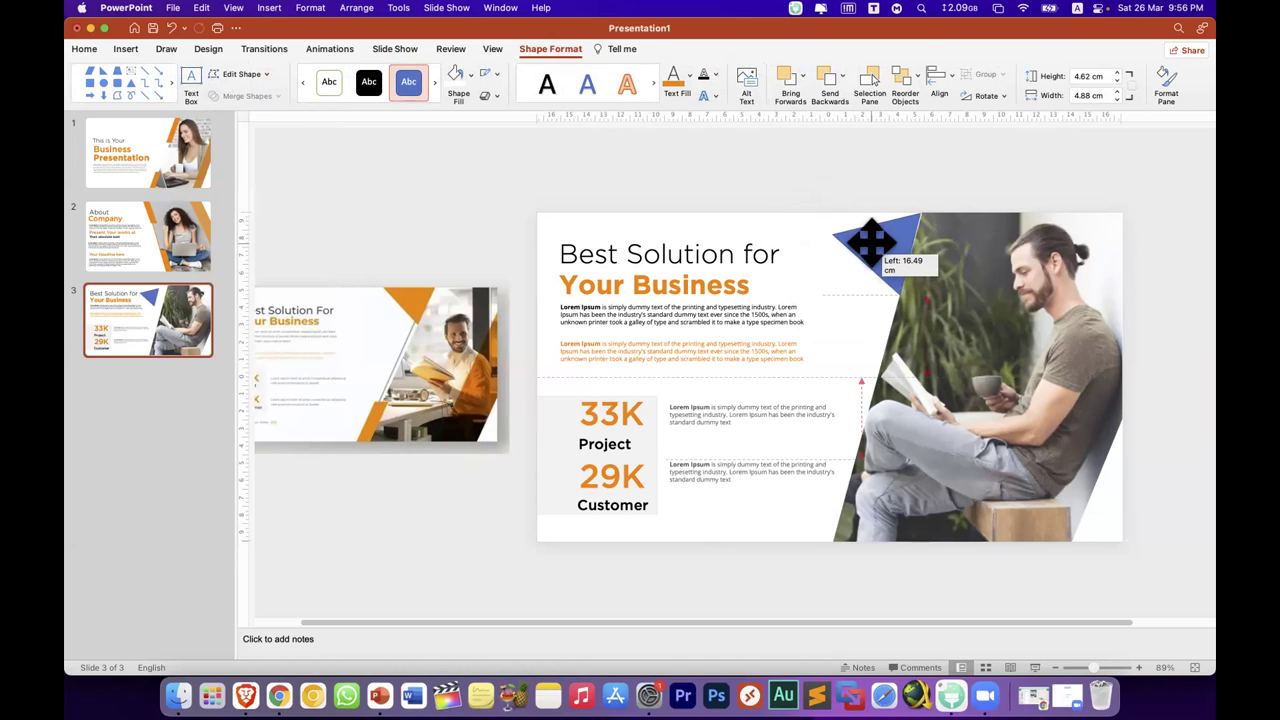
pyautogui.moveTo(870, 240); pyautogui.dragTo(826, 214)
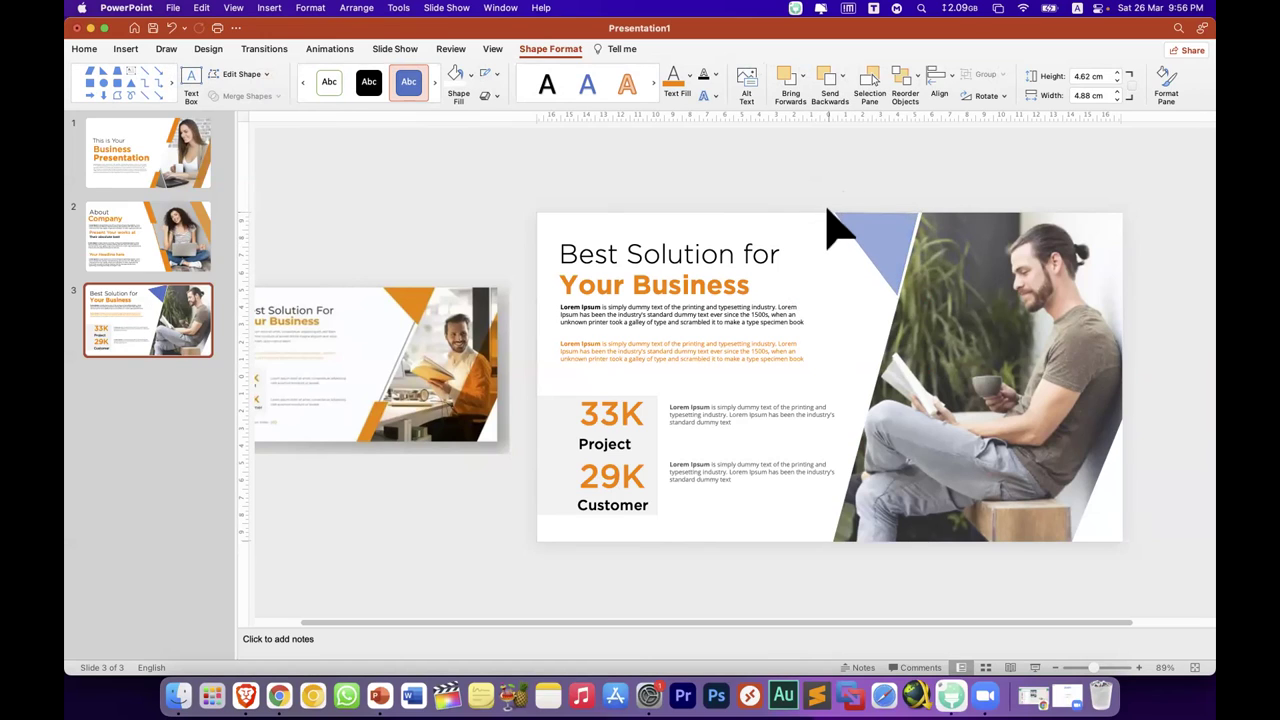
pyautogui.moveTo(826, 212); pyautogui.dragTo(829, 217)
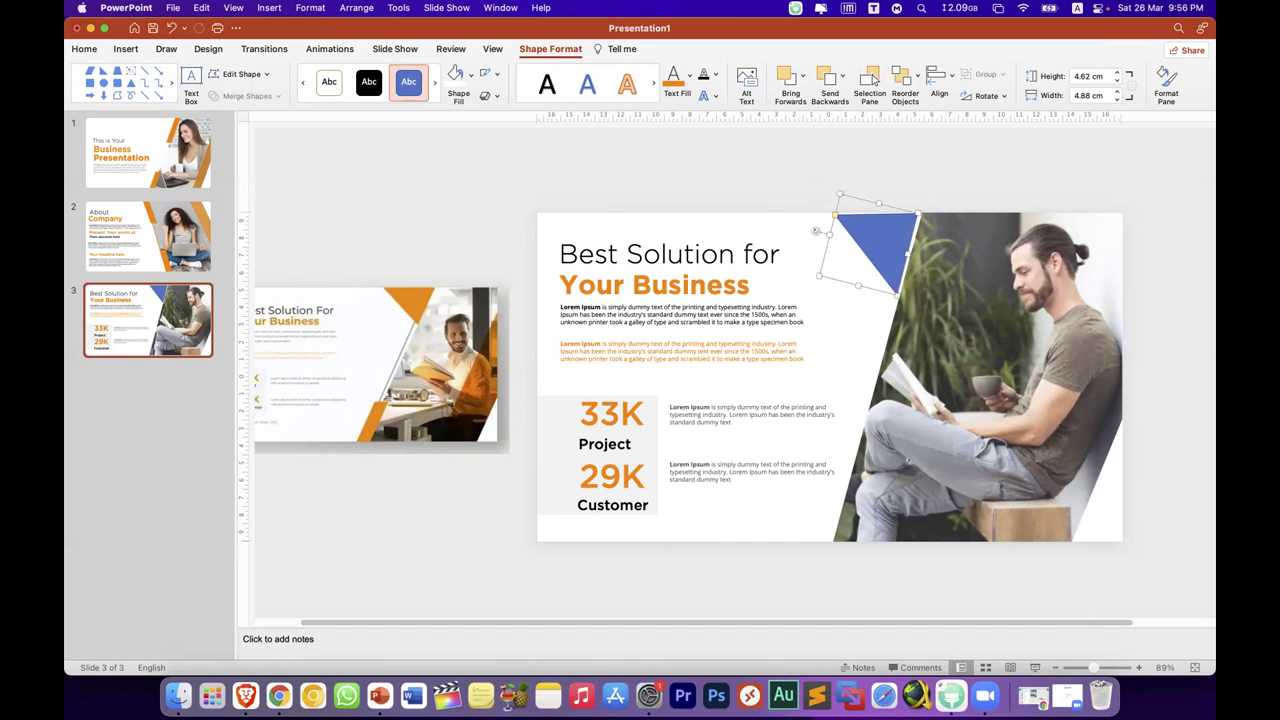
pyautogui.scroll(3, 851, 309)
pyautogui.scroll(4, 663, 206)
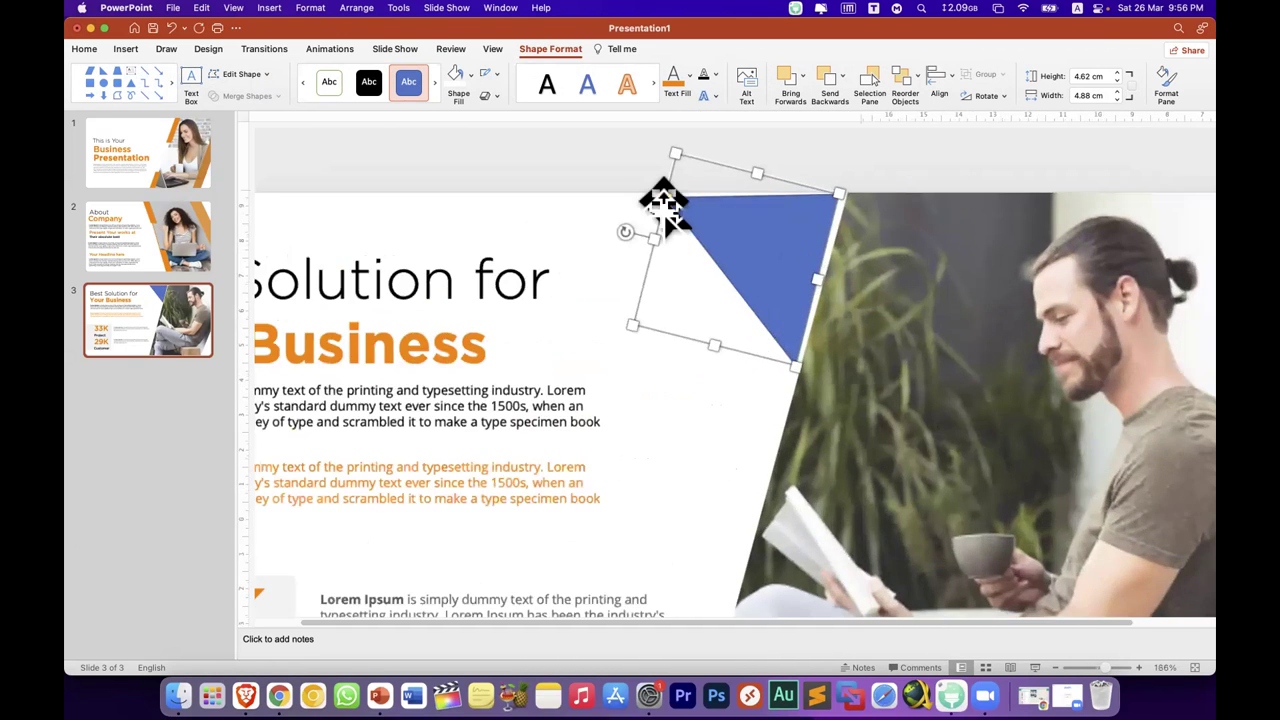
pyautogui.scroll(3, 655, 210)
pyautogui.scroll(-1, 655, 210)
pyautogui.scroll(-2, 655, 196)
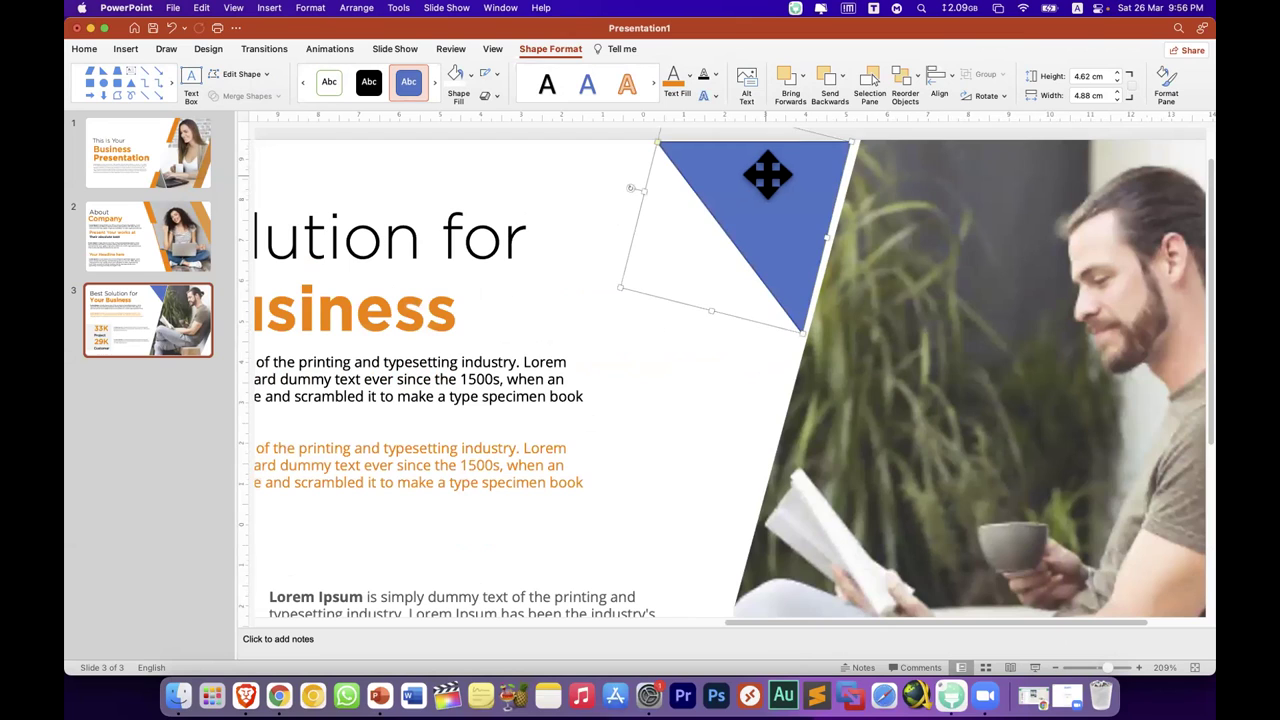
# Step: Align the triangle with the photo's angled edge at the slide's top
pyautogui.moveTo(768, 175); pyautogui.dragTo(787, 288)
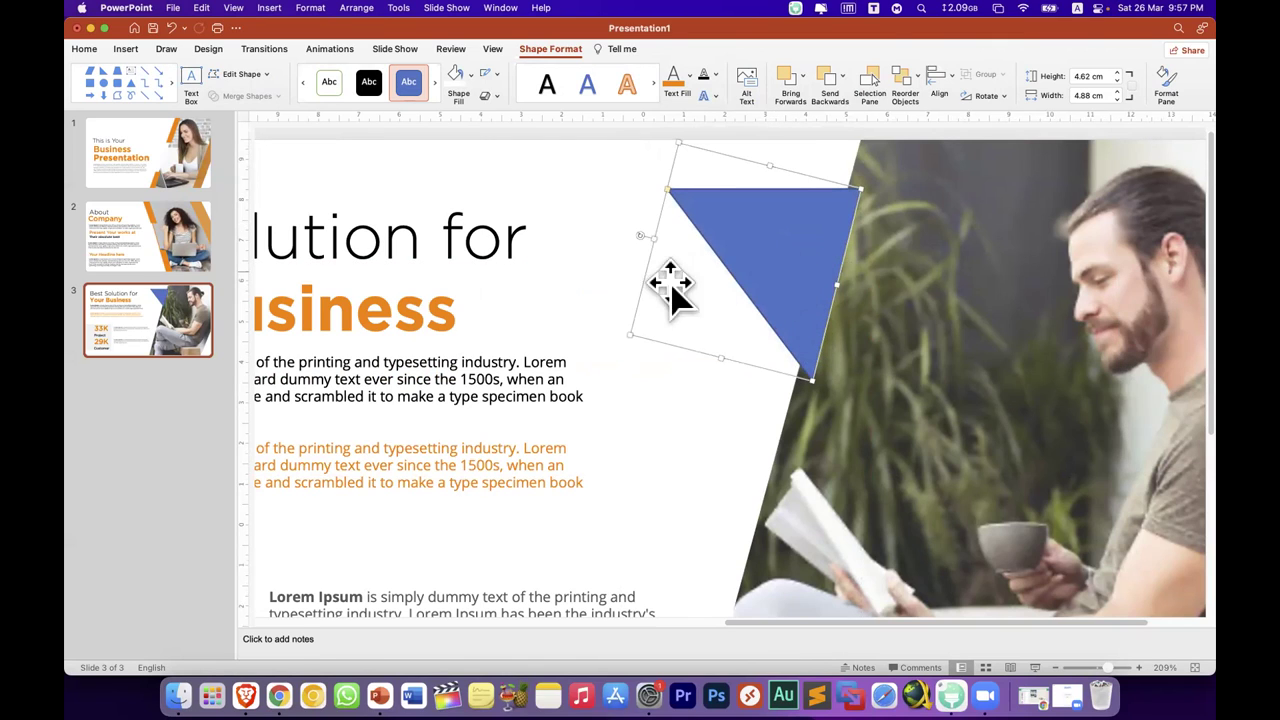
pyautogui.moveTo(636, 226); pyautogui.dragTo(640, 223)
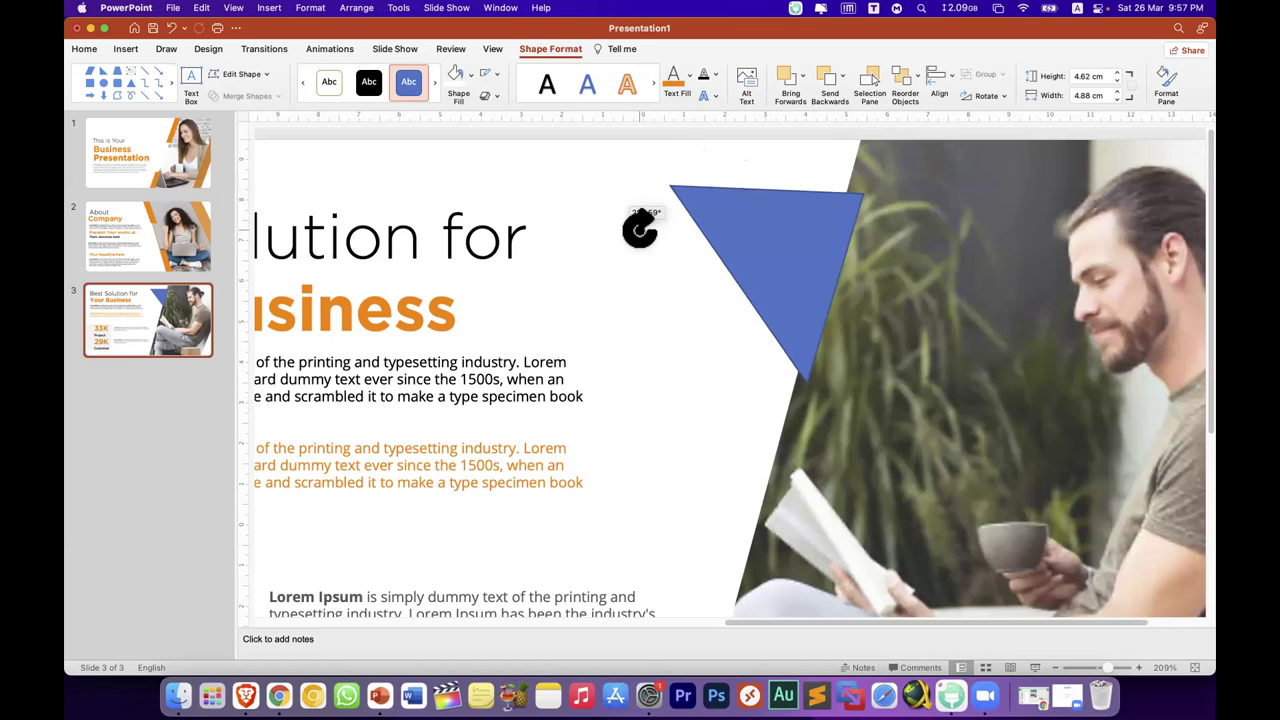
pyautogui.click(814, 286)
pyautogui.moveTo(808, 288); pyautogui.dragTo(808, 233)
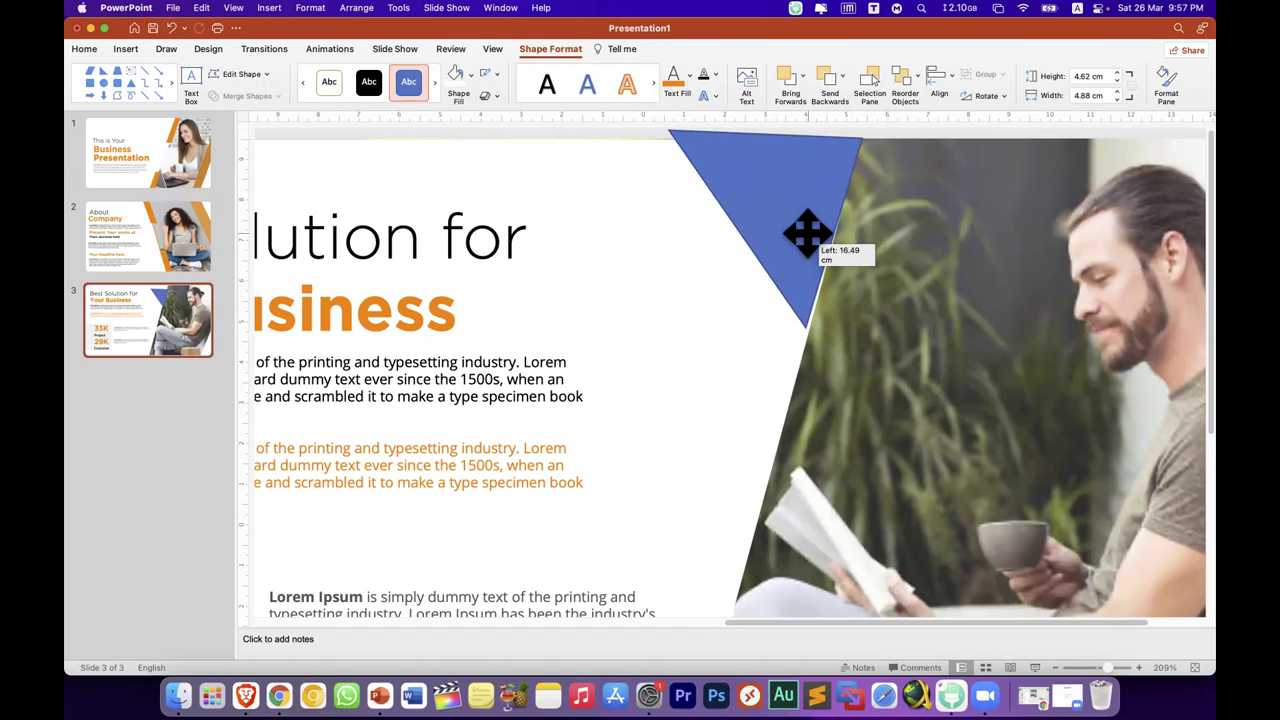
pyautogui.moveTo(808, 233); pyautogui.dragTo(786, 229)
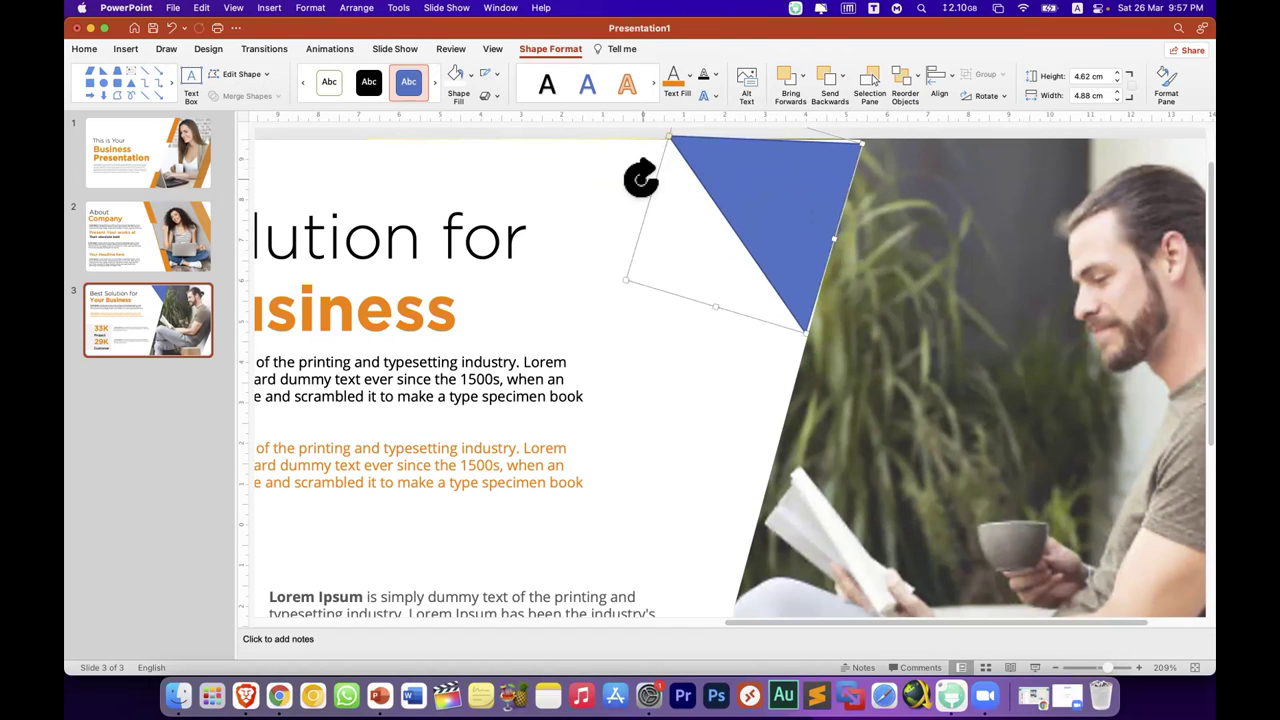
pyautogui.click(636, 178)
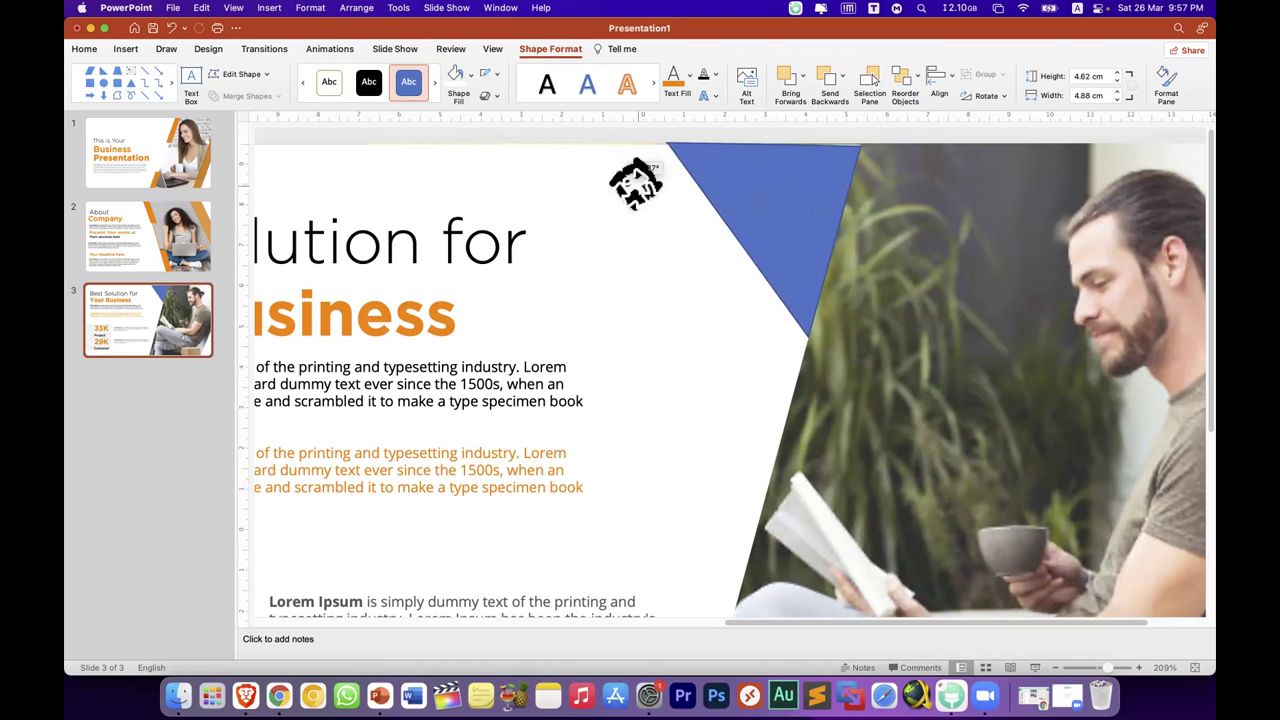
pyautogui.moveTo(636, 183); pyautogui.dragTo(638, 189)
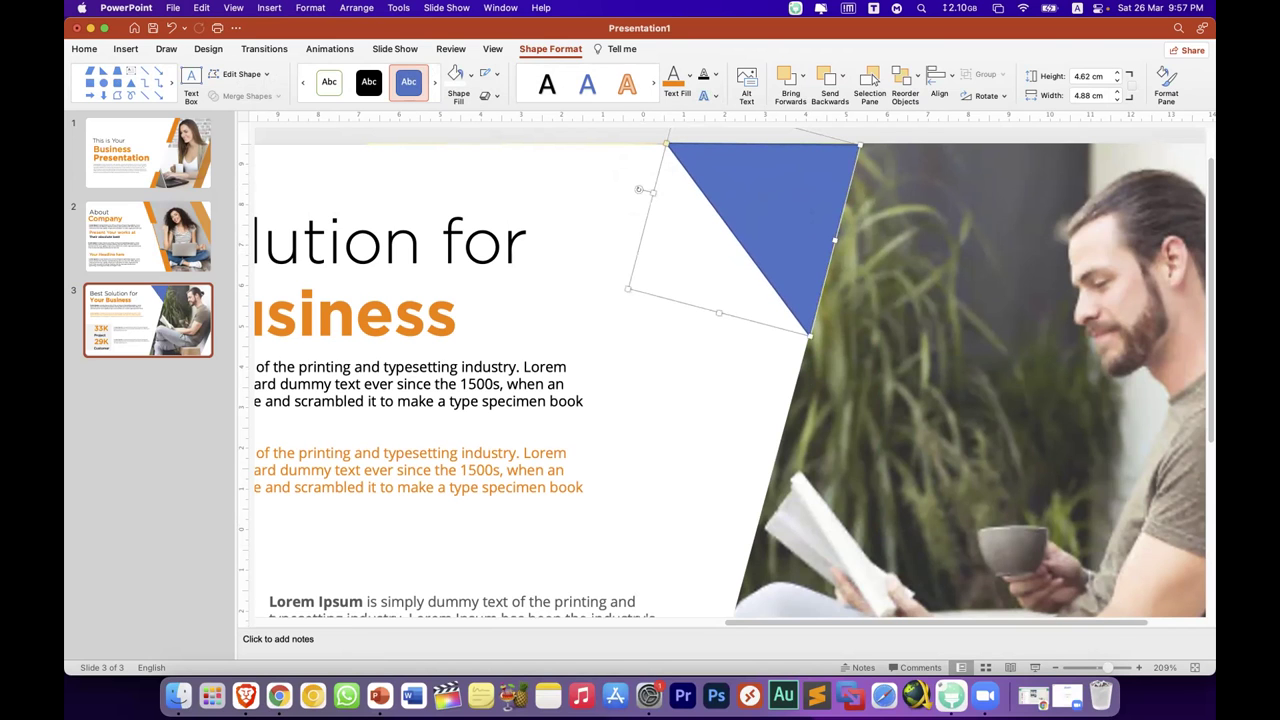
pyautogui.scroll(-10, 986, 386)
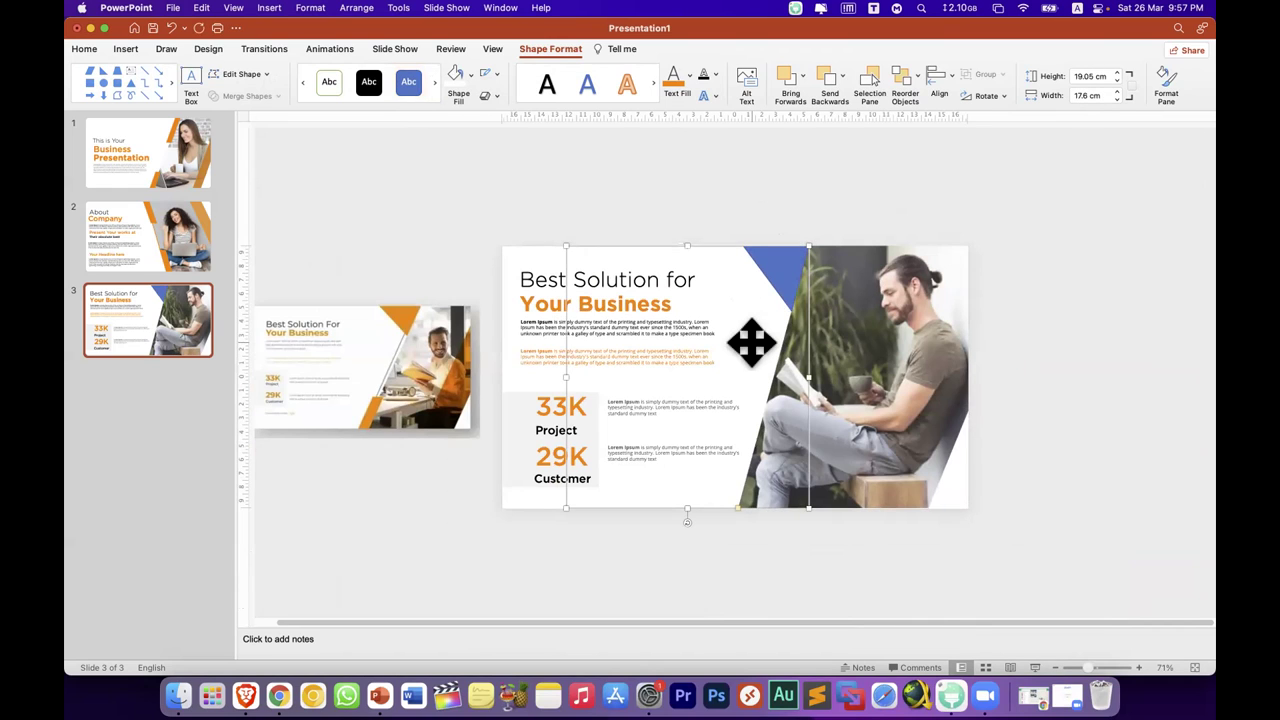
# Step: Send the selected shape and the photo to the back, behind the text and shapes
pyautogui.rightClick(750, 342)
pyautogui.moveTo(925, 481)
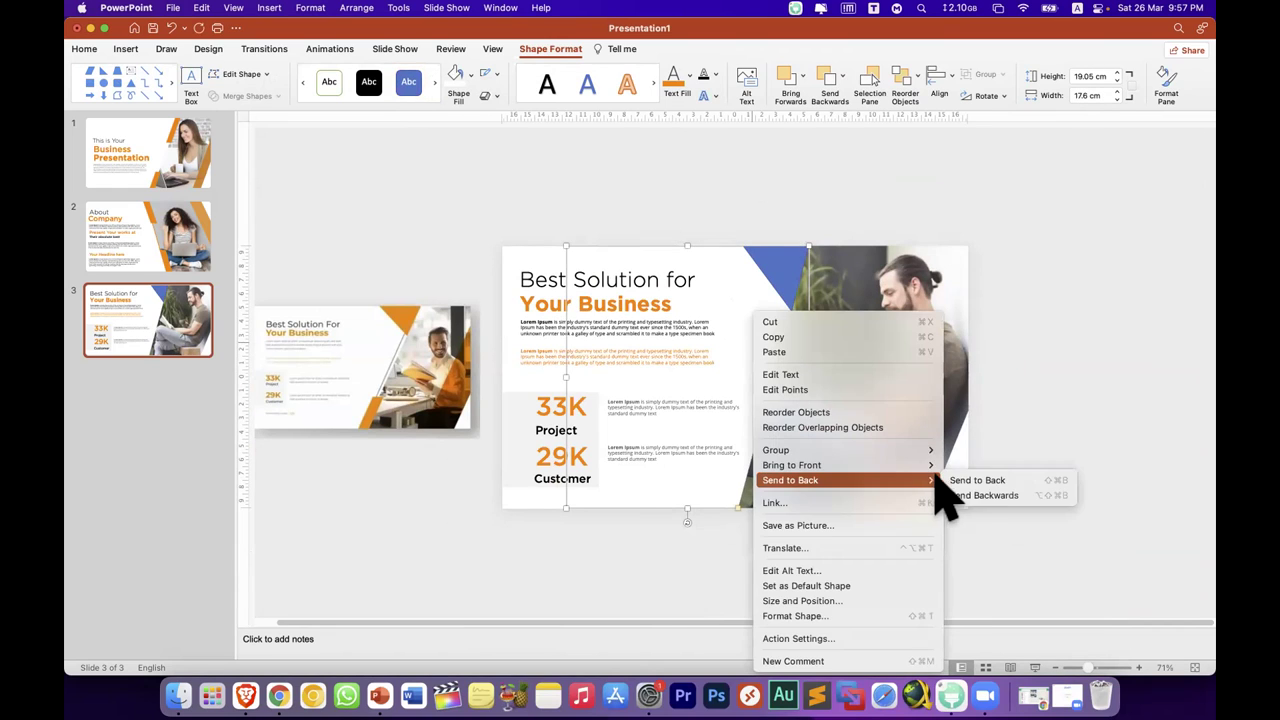
pyautogui.click(978, 480)
pyautogui.click(1000, 460)
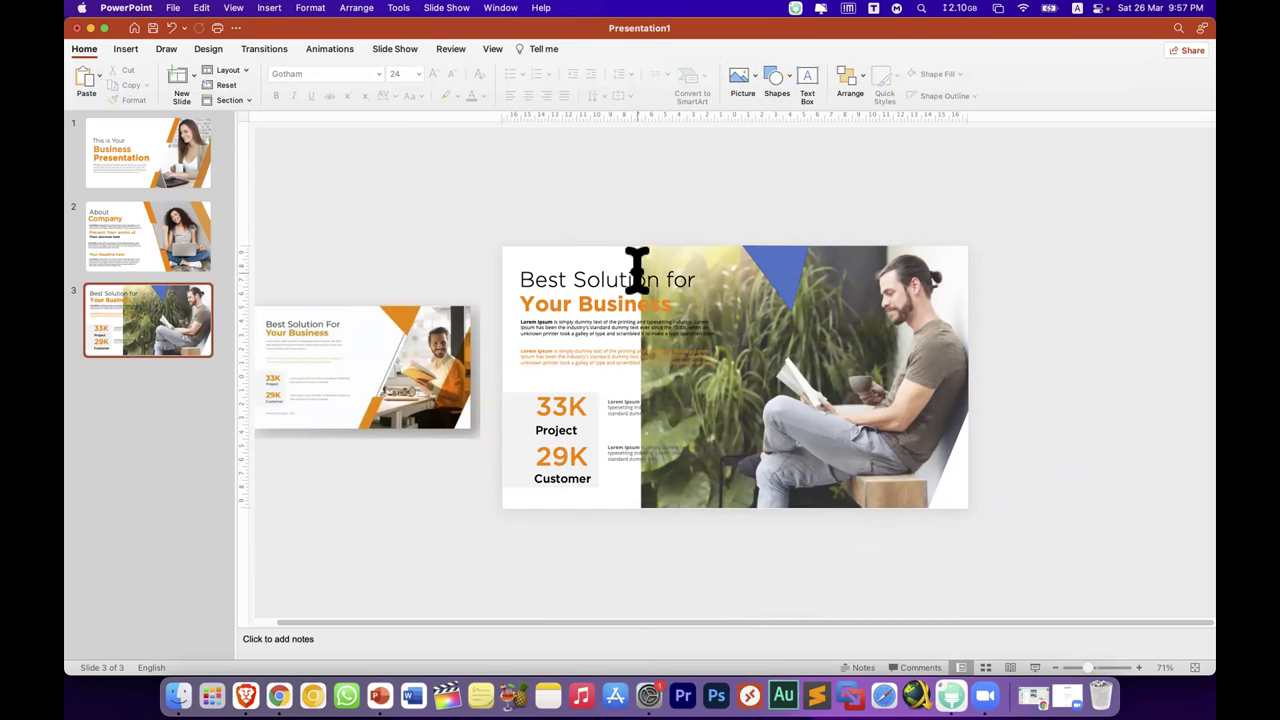
pyautogui.rightClick(862, 343)
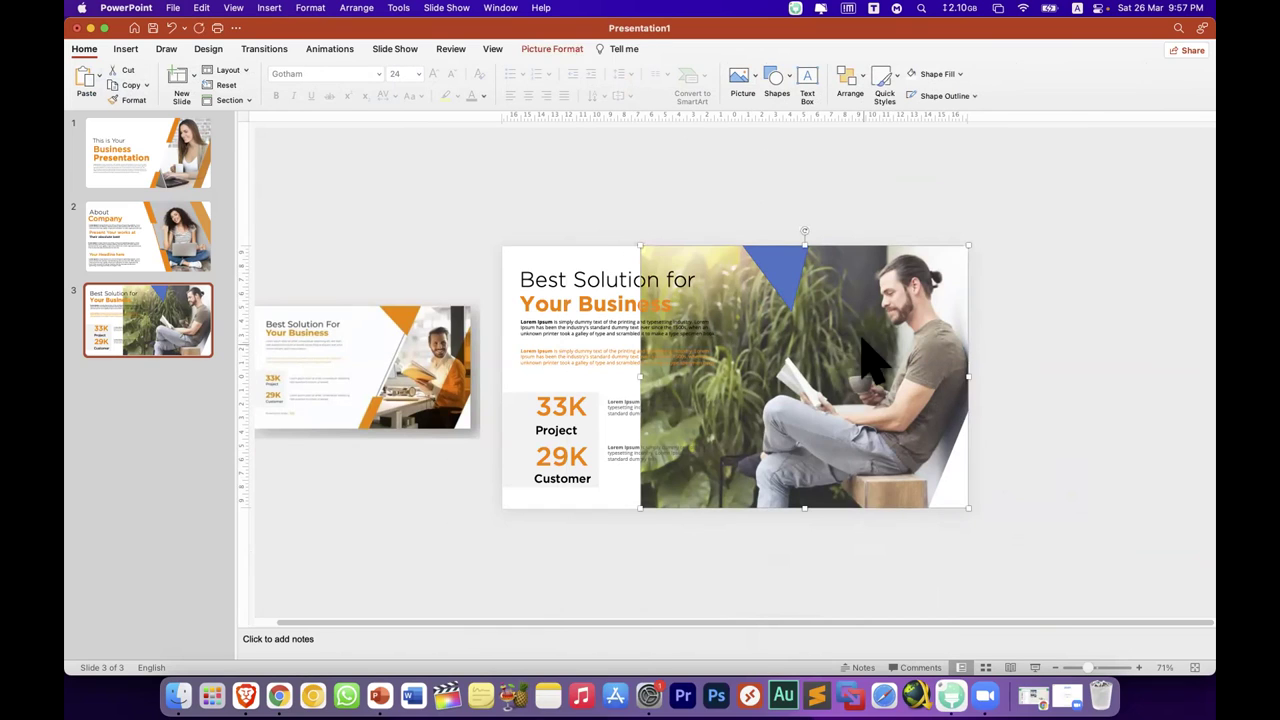
pyautogui.moveTo(1025, 505)
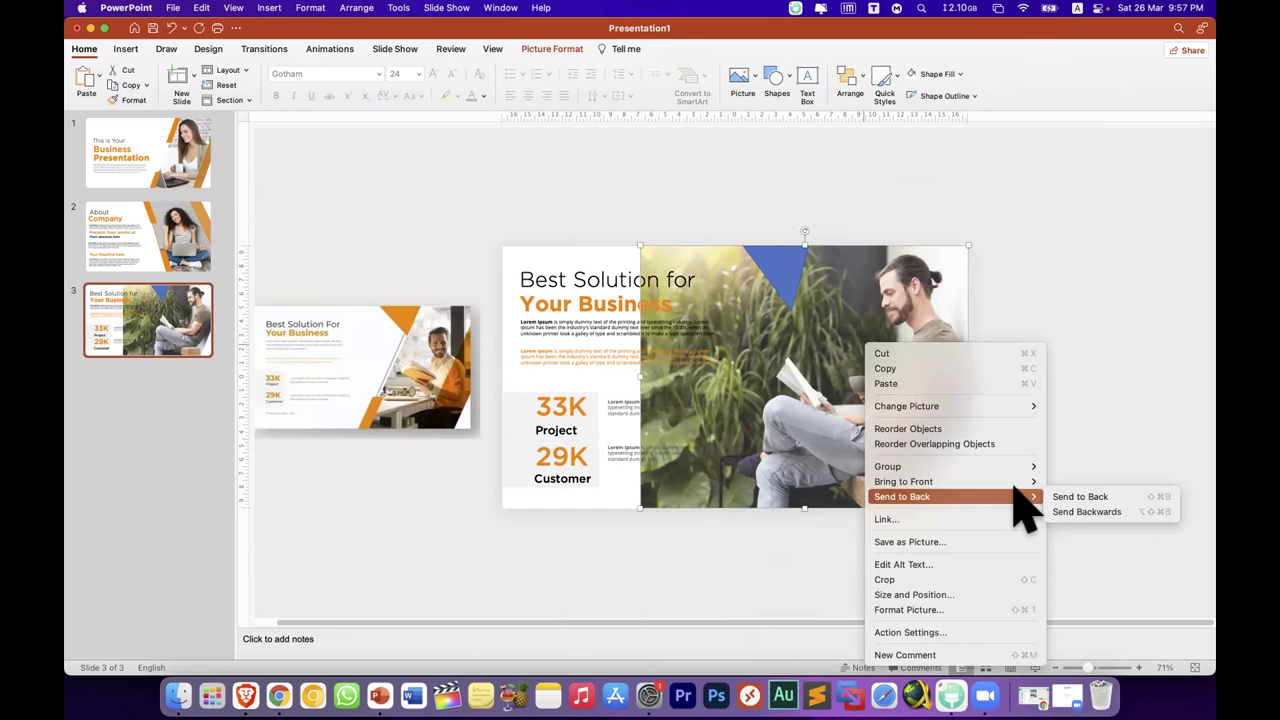
pyautogui.click(1080, 496)
pyautogui.click(1071, 421)
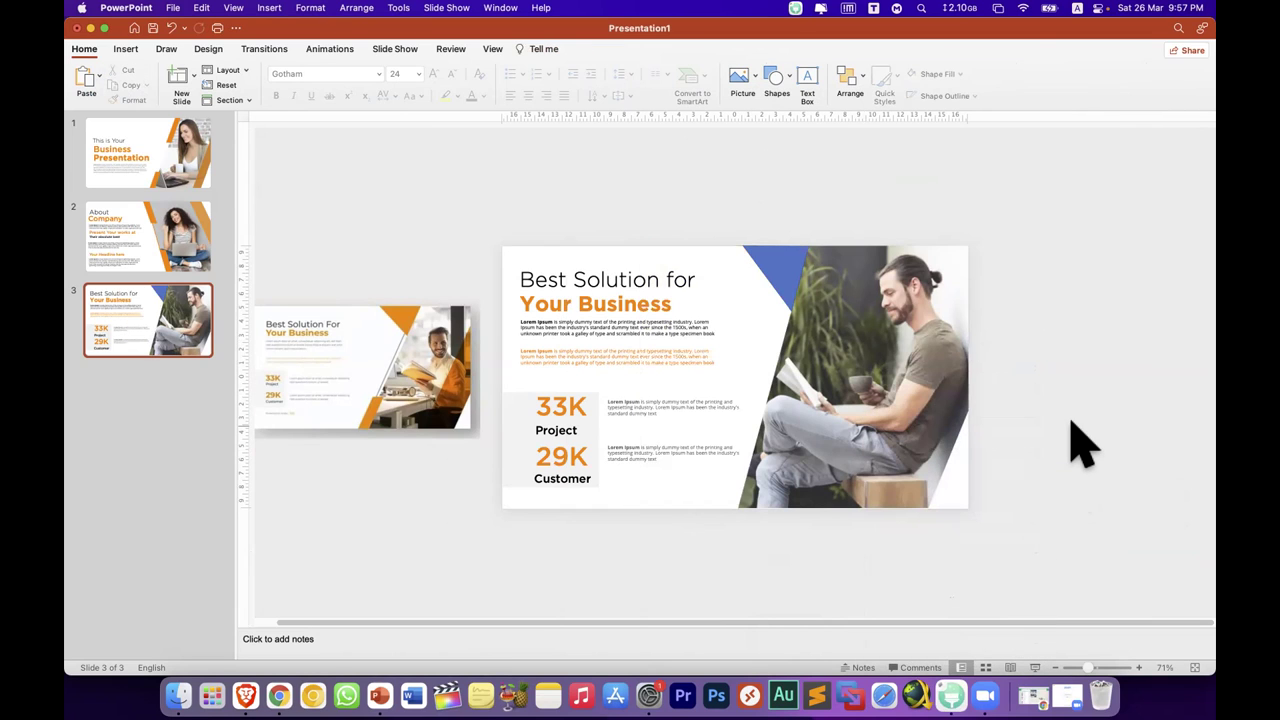
# Step: Fill the top triangle with the recently used orange
pyautogui.click(770, 272)
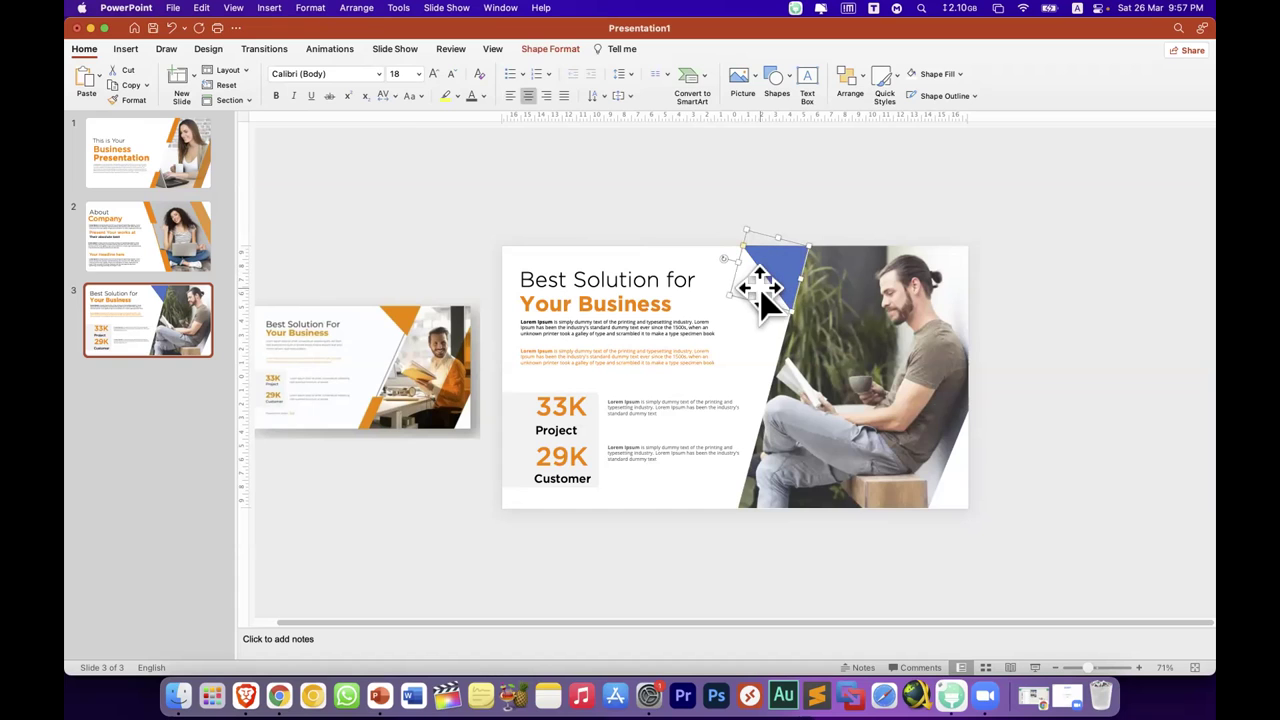
pyautogui.click(535, 49)
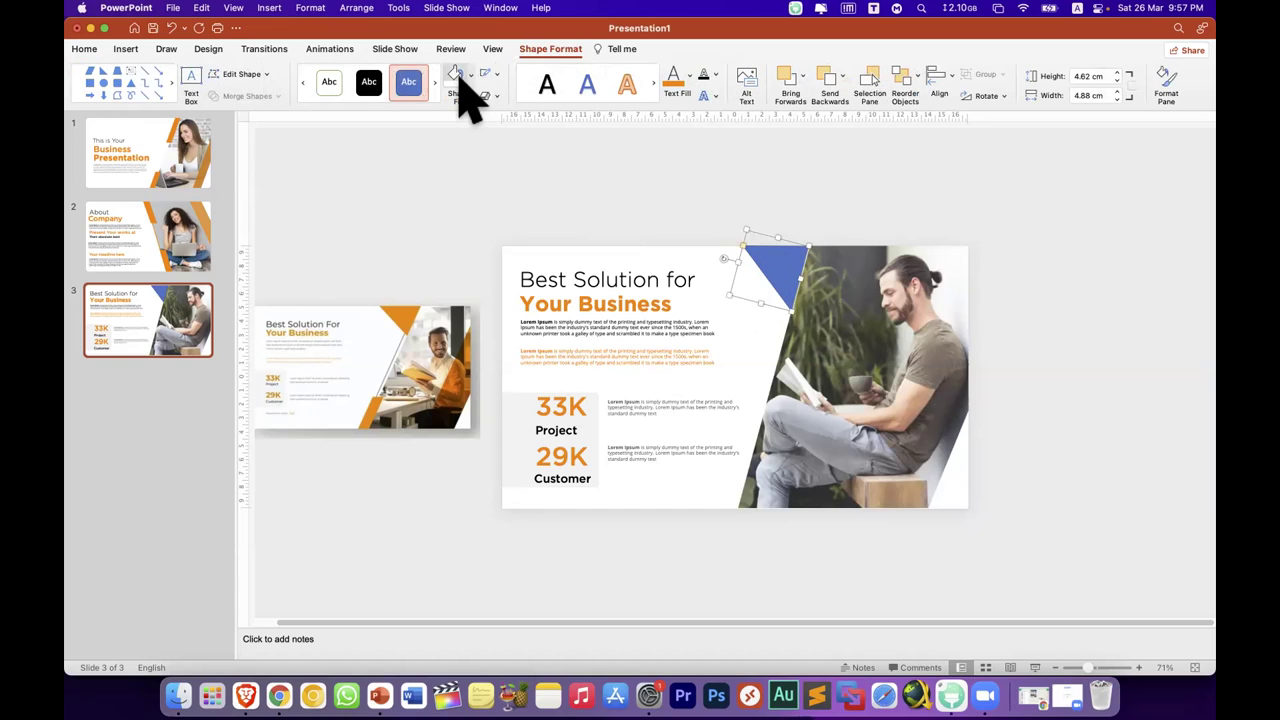
pyautogui.click(470, 84)
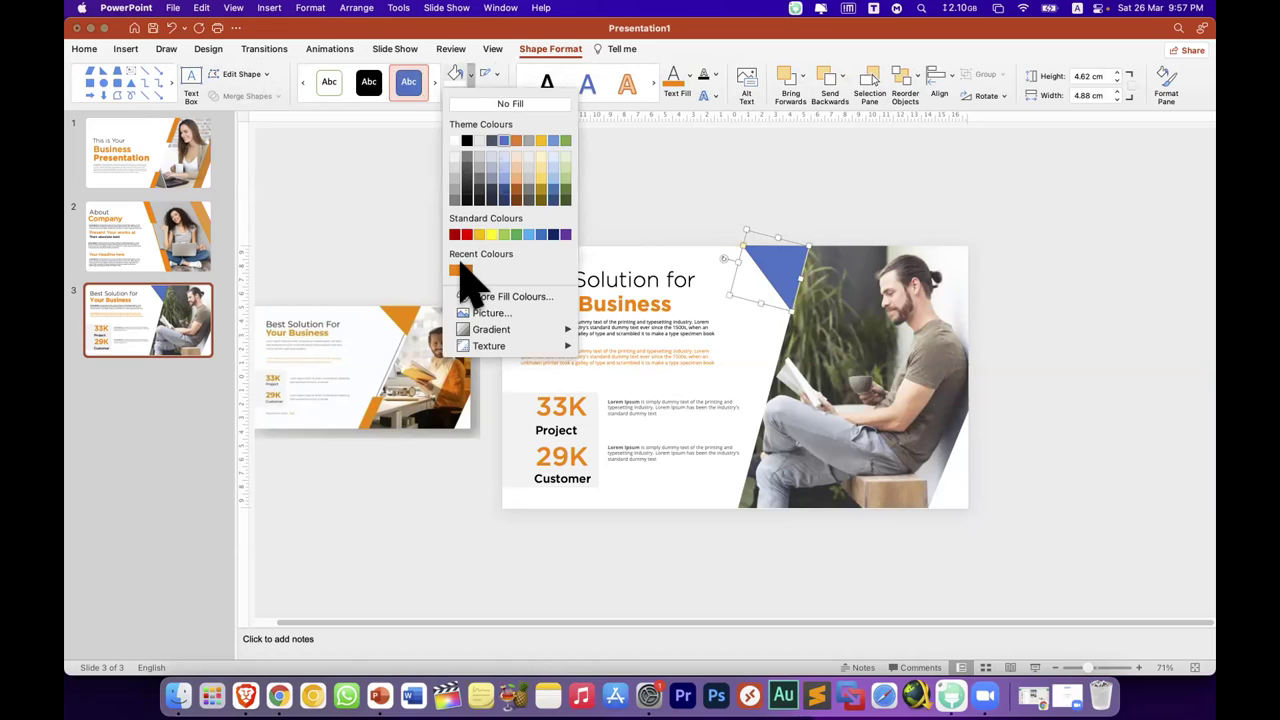
pyautogui.click(460, 270)
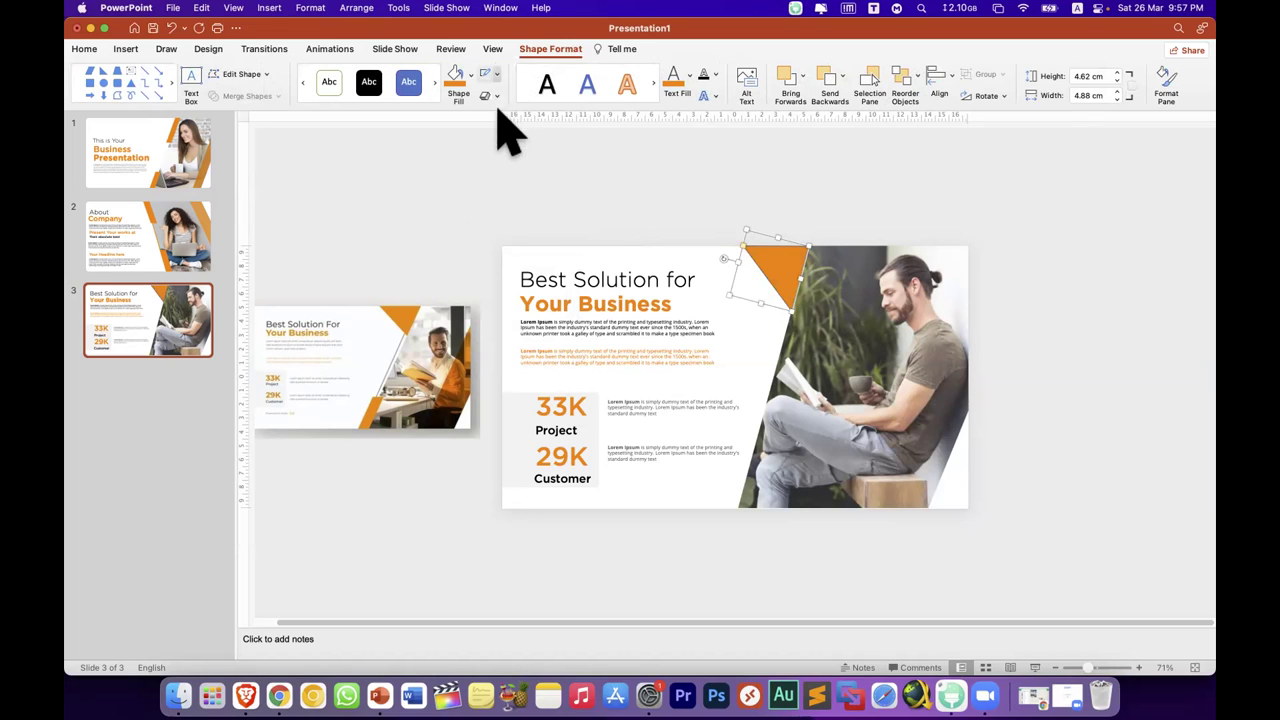
pyautogui.click(495, 75)
pyautogui.click(488, 141)
pyautogui.click(486, 163)
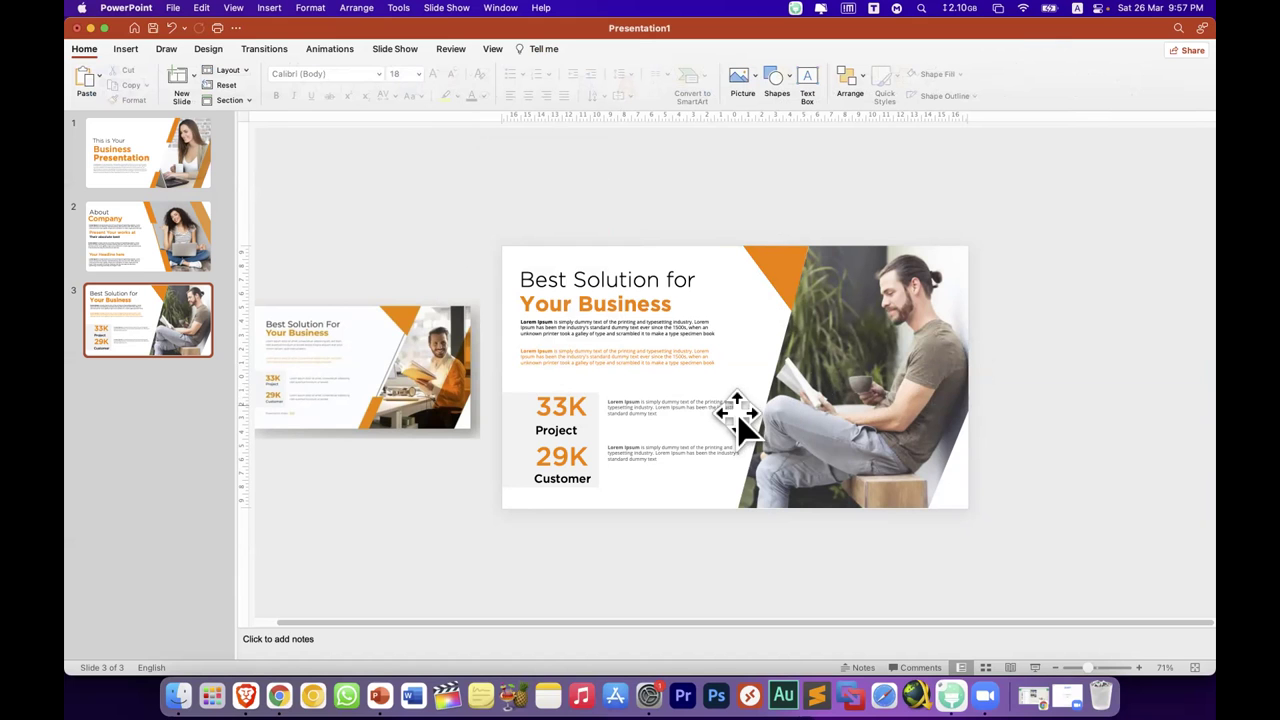
# Step: Copy the orange slanted stripe from slide 1 and return to slide 3
pyautogui.scroll(3, 737, 415)
pyautogui.scroll(3, 329, 414)
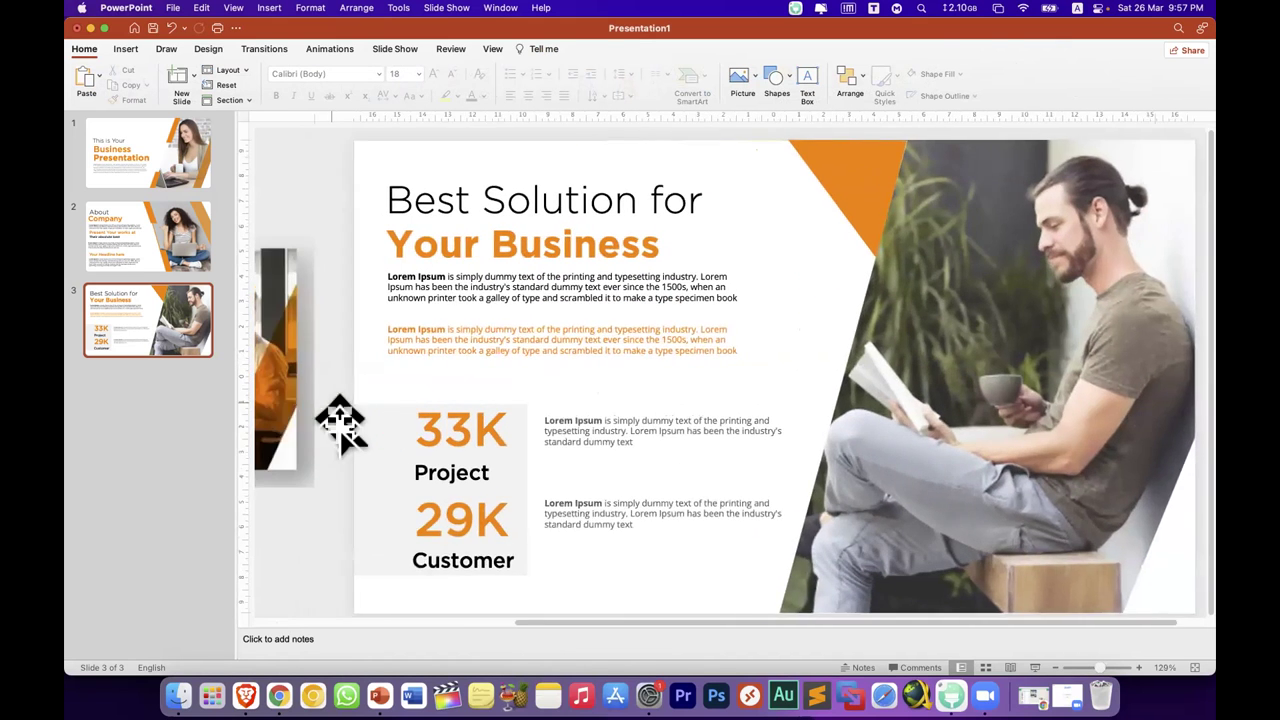
pyautogui.scroll(2, 337, 423)
pyautogui.hscroll(-5, 470, 455)
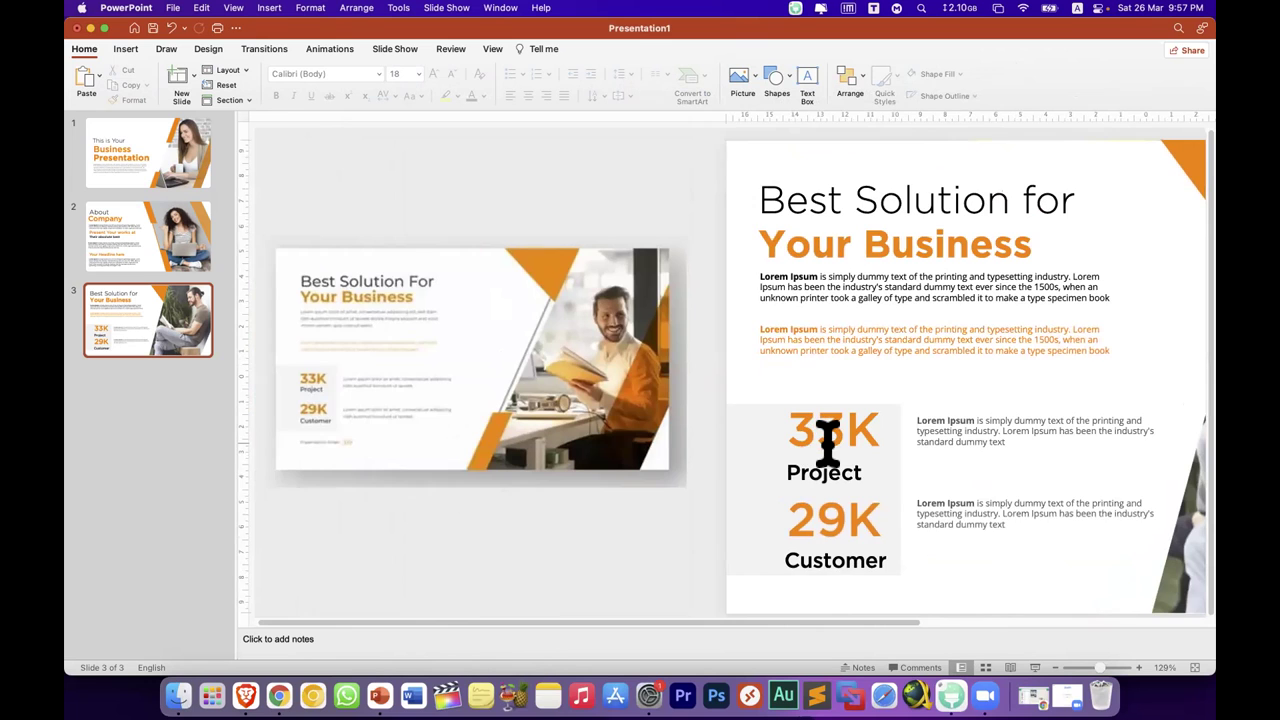
pyautogui.hscroll(3, 826, 445)
pyautogui.hscroll(1, 714, 423)
pyautogui.hscroll(3, 163, 266)
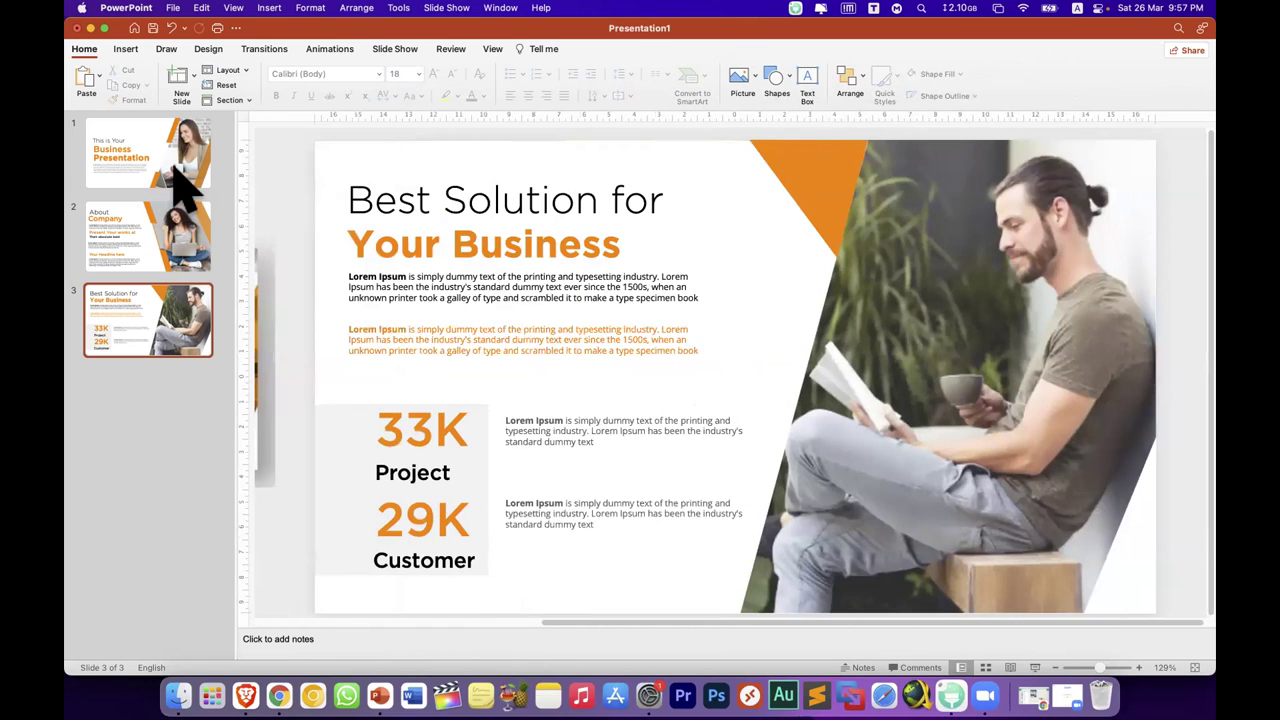
pyautogui.scroll(5, 700, 500)
pyautogui.click(794, 552)
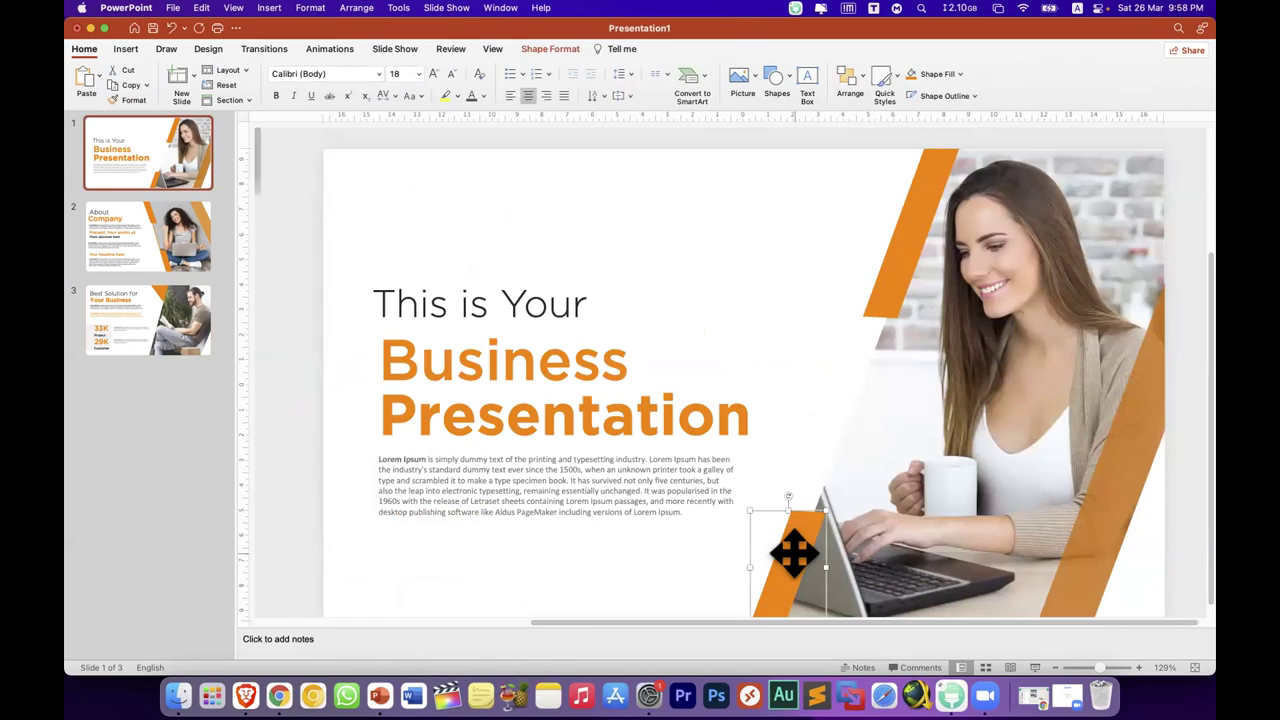
pyautogui.scroll(-1, 790, 540)
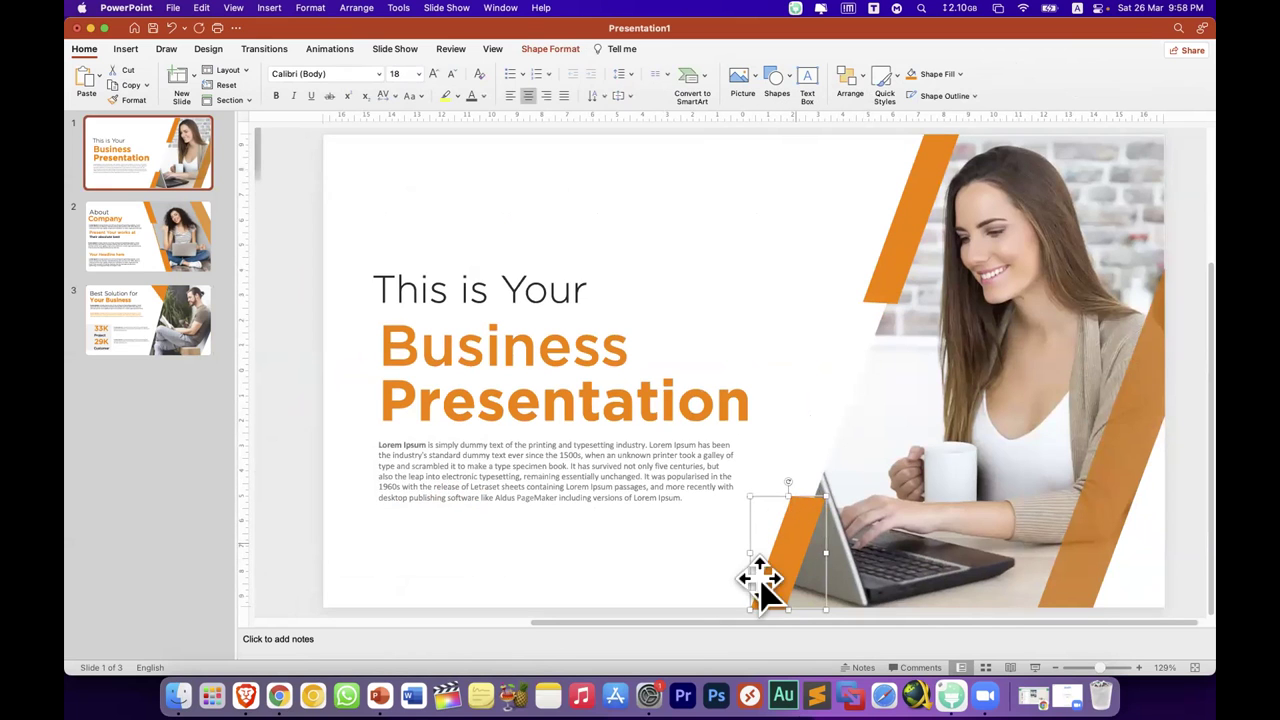
pyautogui.click(206, 320)
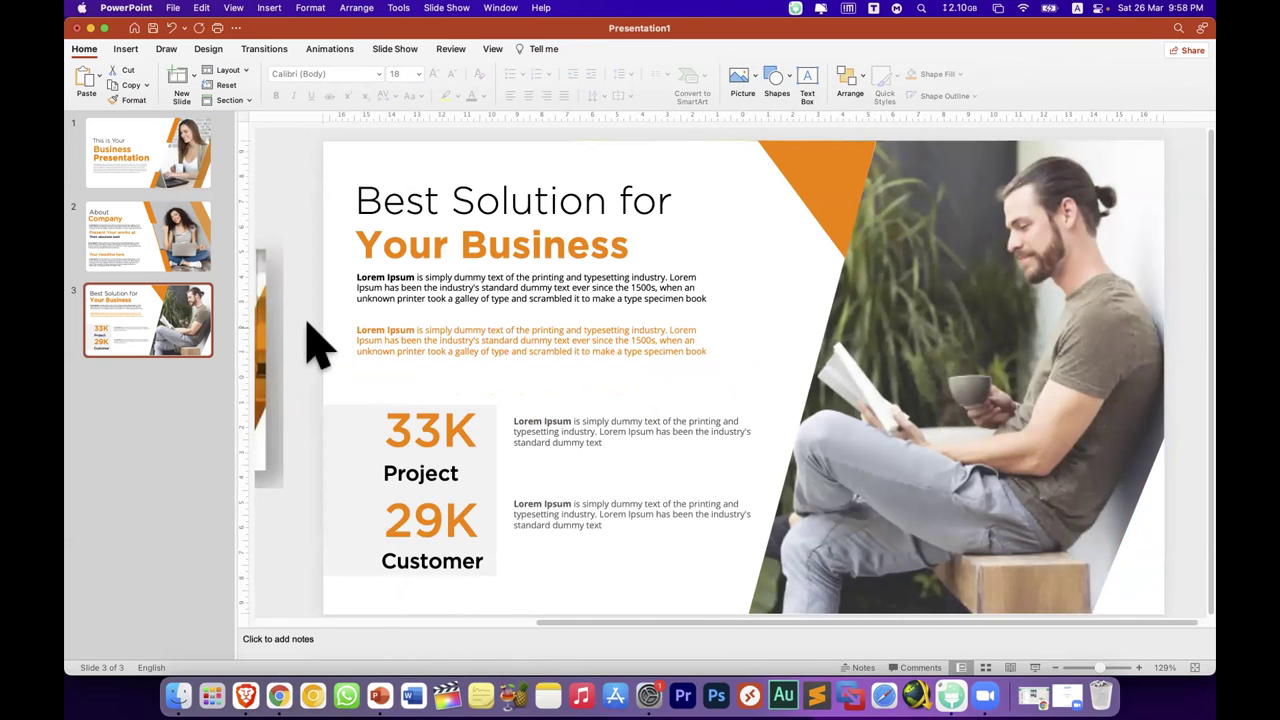
# Step: Paste the stripe and position it at the photo's lower-left diagonal edge
pyautogui.press('super+v')
pyautogui.moveTo(771, 563); pyautogui.dragTo(753, 560)
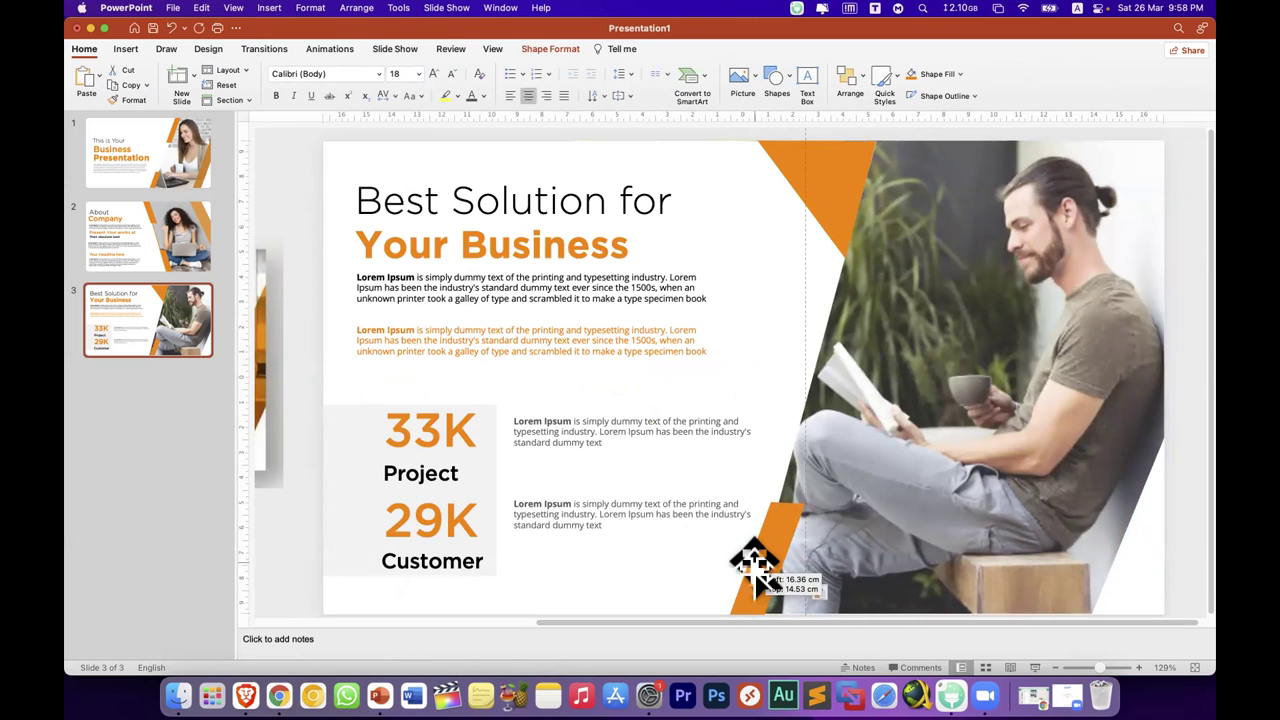
pyautogui.hscroll(-5, 517, 480)
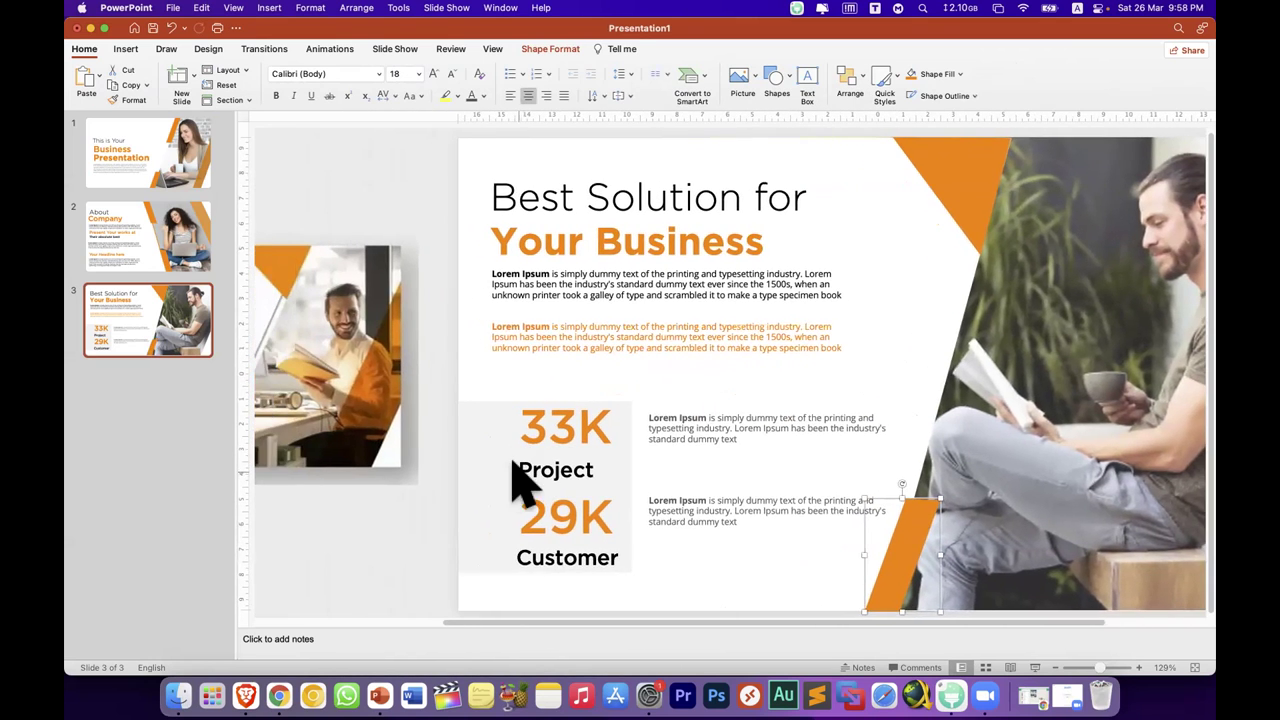
pyautogui.hscroll(-3, 517, 480)
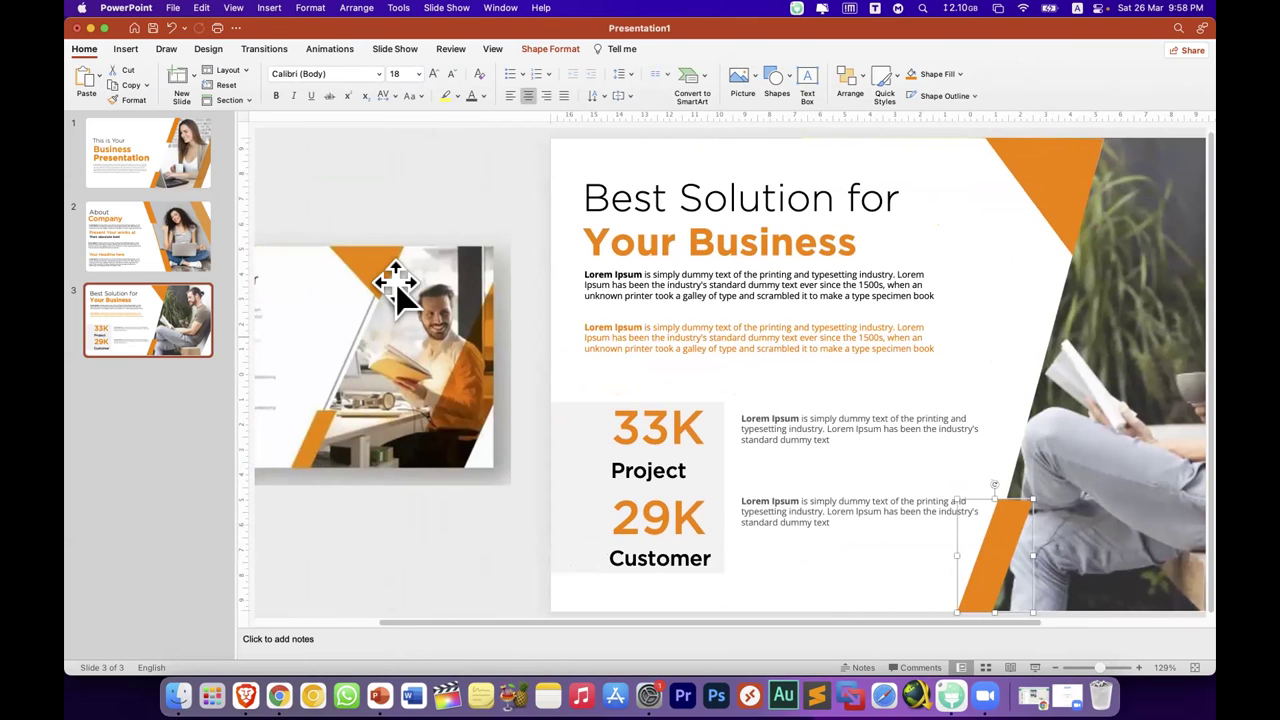
pyautogui.hscroll(4, 903, 434)
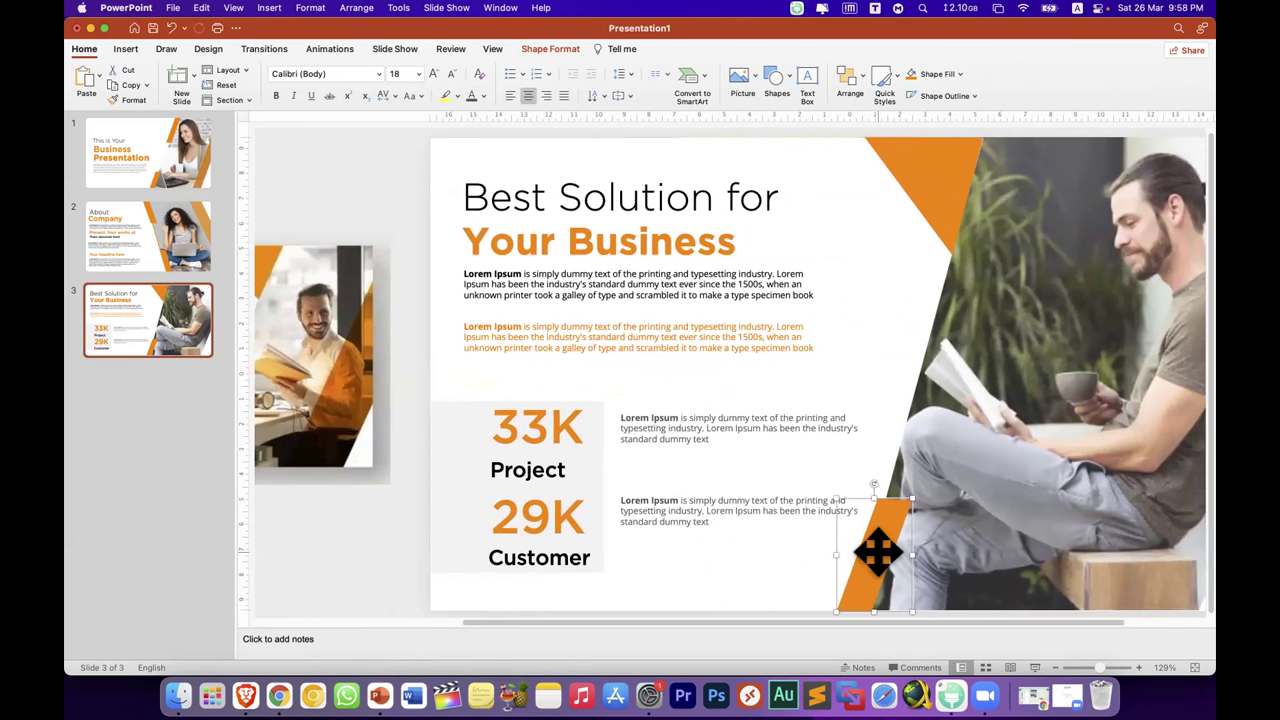
pyautogui.moveTo(878, 550); pyautogui.dragTo(876, 545)
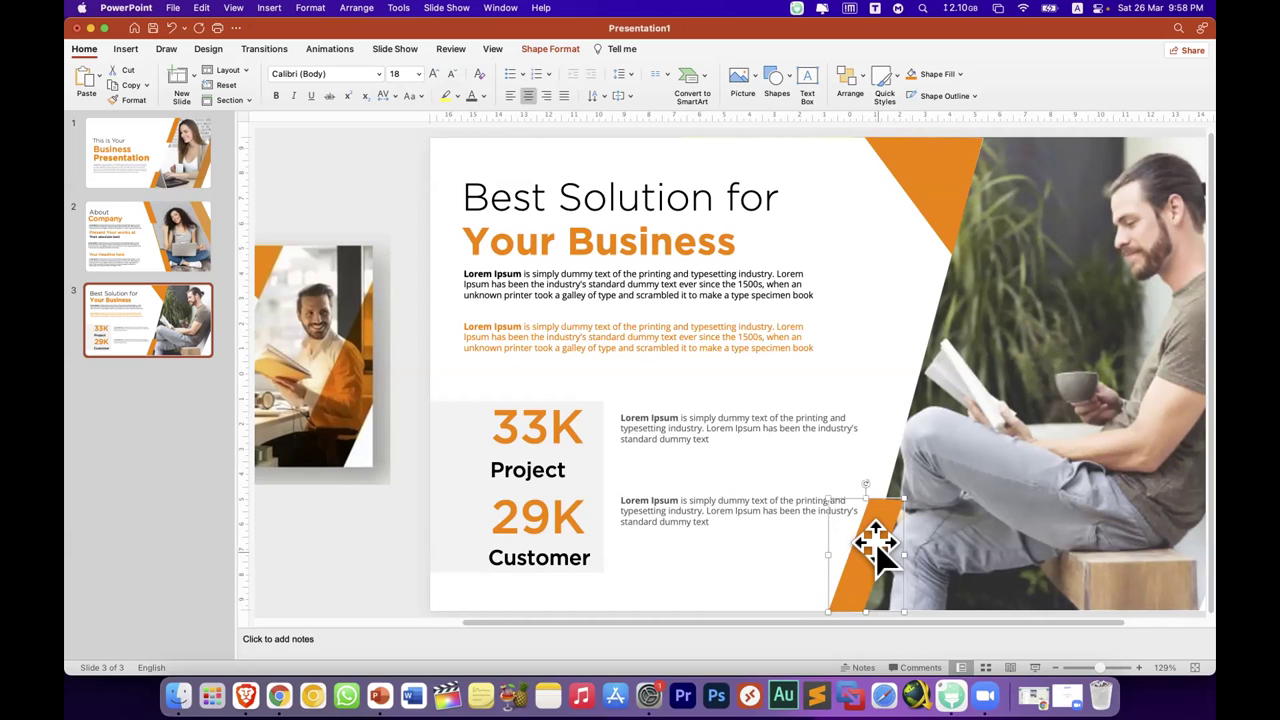
pyautogui.click(373, 158)
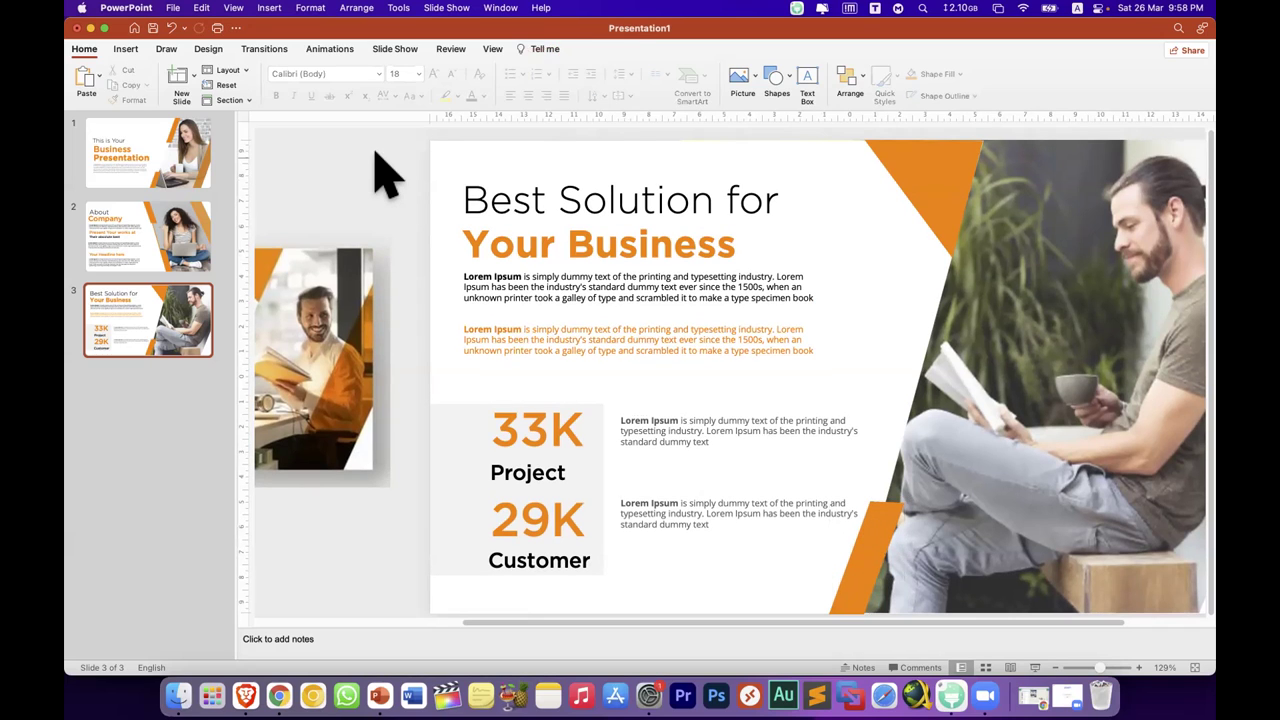
# Step: Draw a tall thin rectangle and tilt it along the photo's slanted edge
pyautogui.click(120, 48)
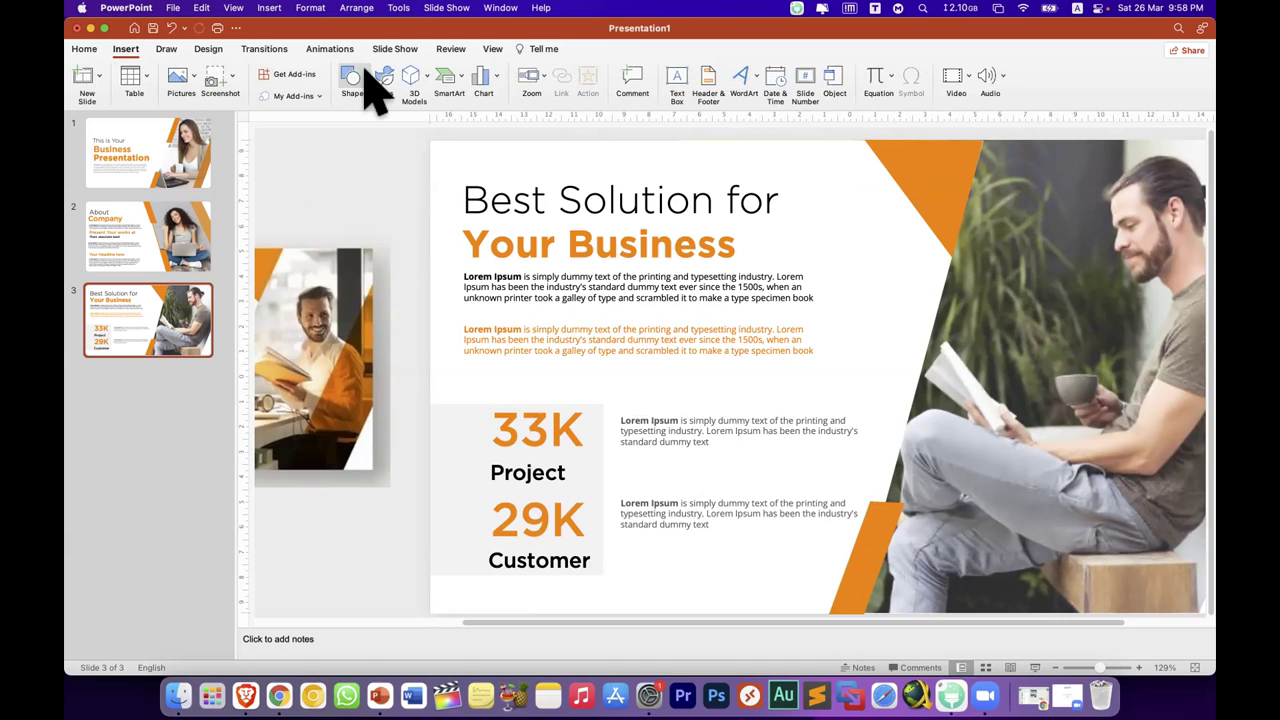
pyautogui.click(356, 82)
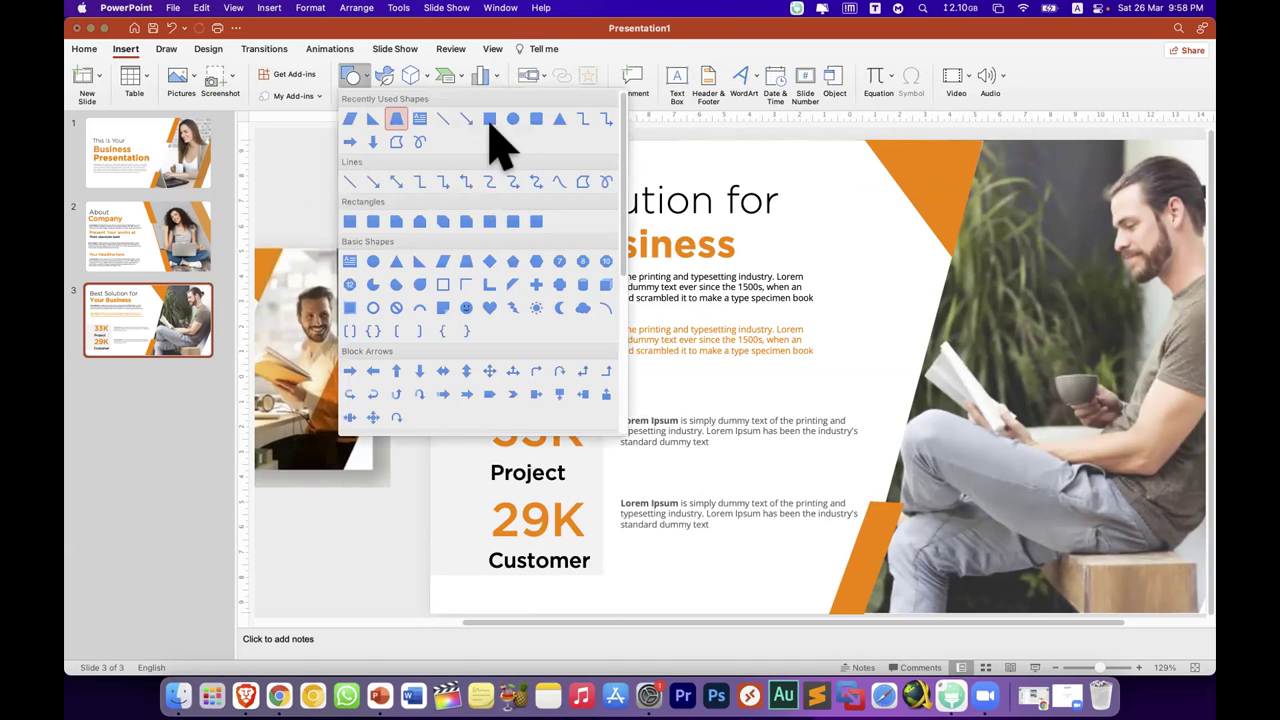
pyautogui.click(799, 196)
pyautogui.moveTo(797, 178); pyautogui.dragTo(799, 533)
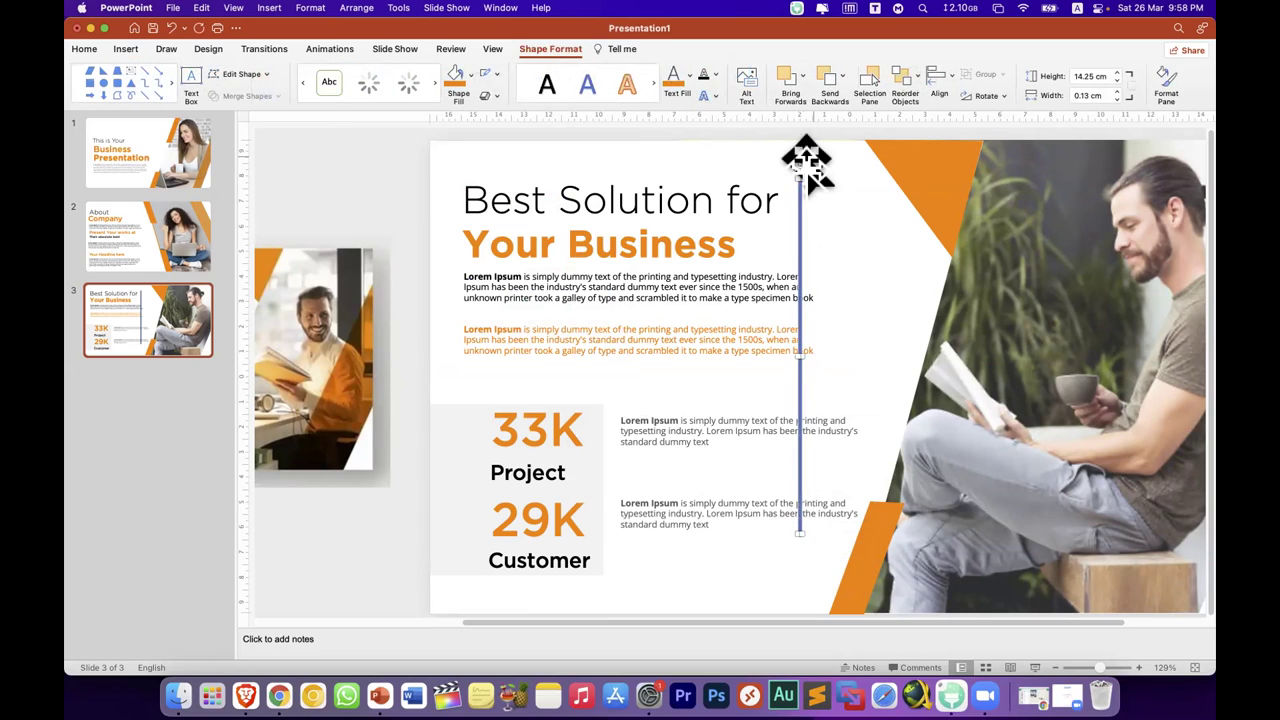
pyautogui.moveTo(798, 165); pyautogui.dragTo(846, 191)
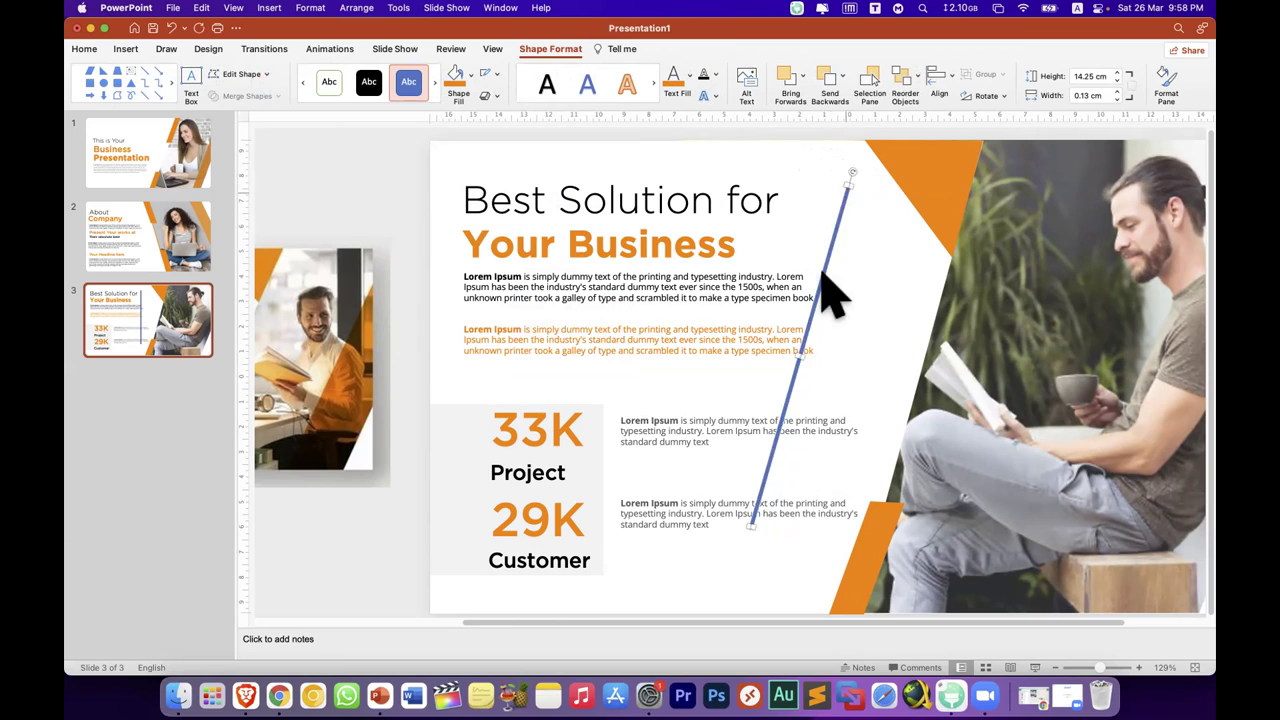
pyautogui.moveTo(820, 271); pyautogui.dragTo(927, 300)
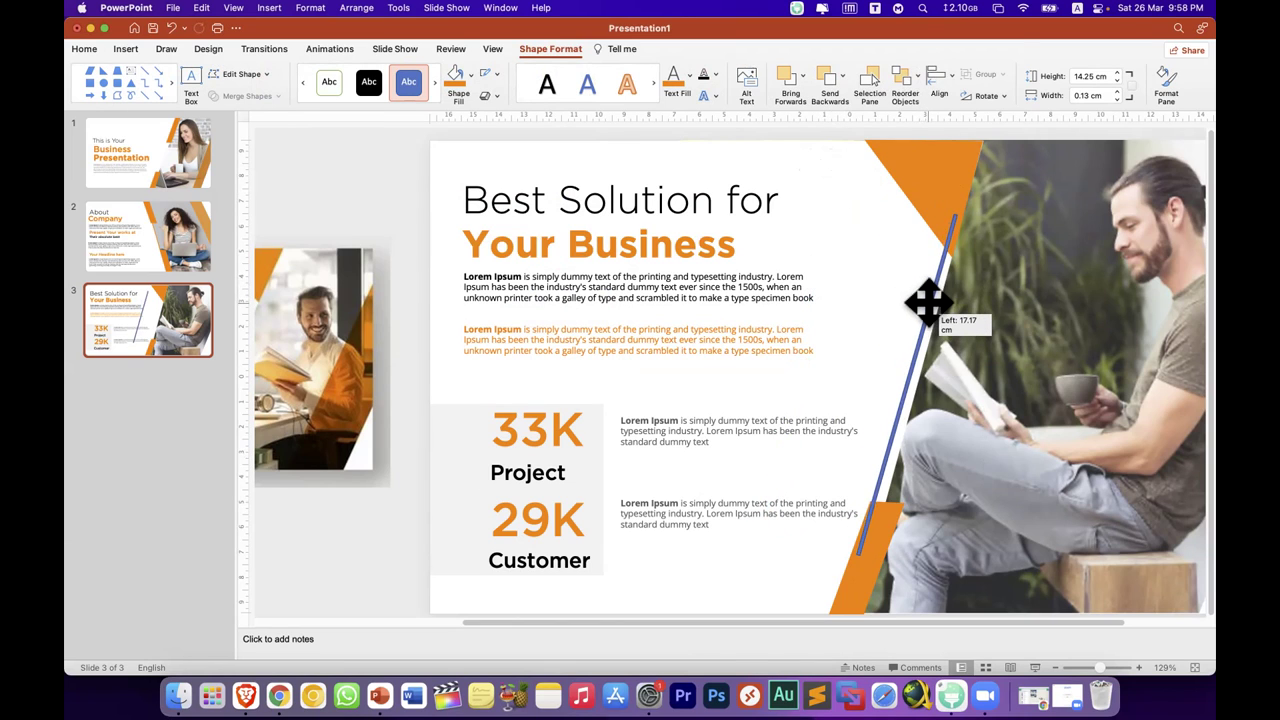
pyautogui.moveTo(928, 298); pyautogui.dragTo(930, 297)
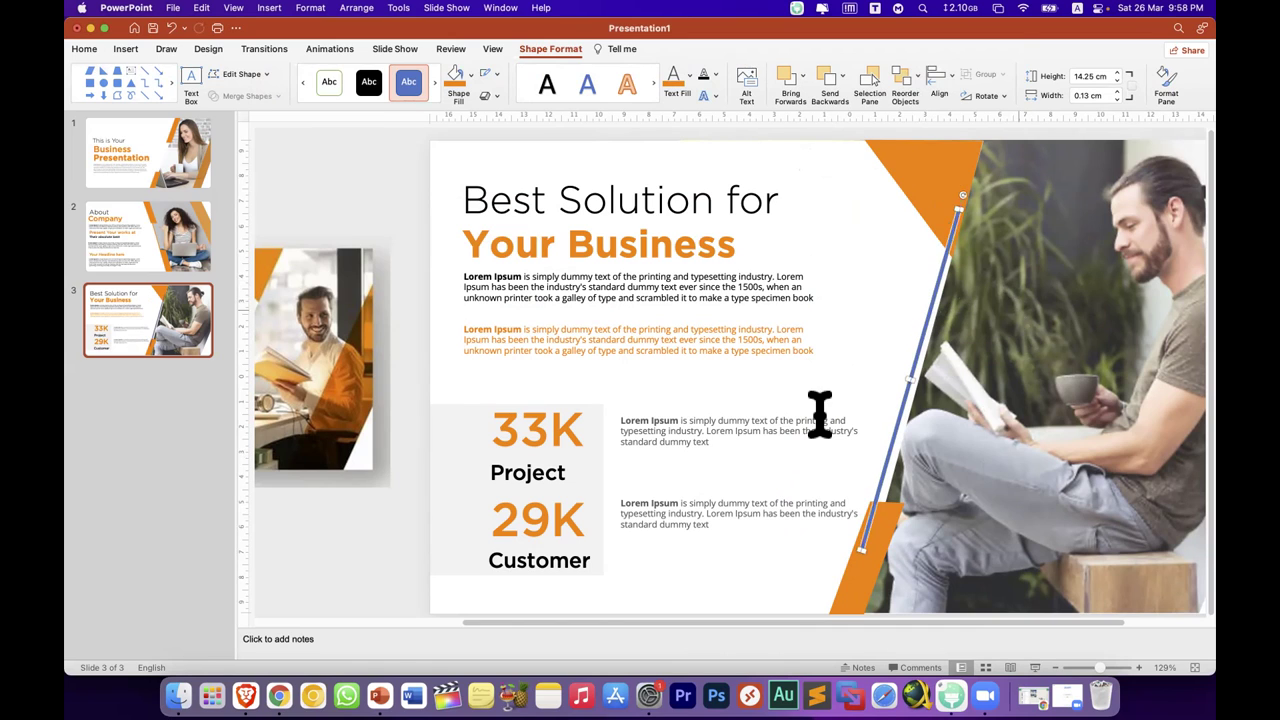
# Step: Extend the bar down to the orange stripe, keep it 0.14 cm wide, and fill it dark grey
pyautogui.scroll(1, 720, 350)
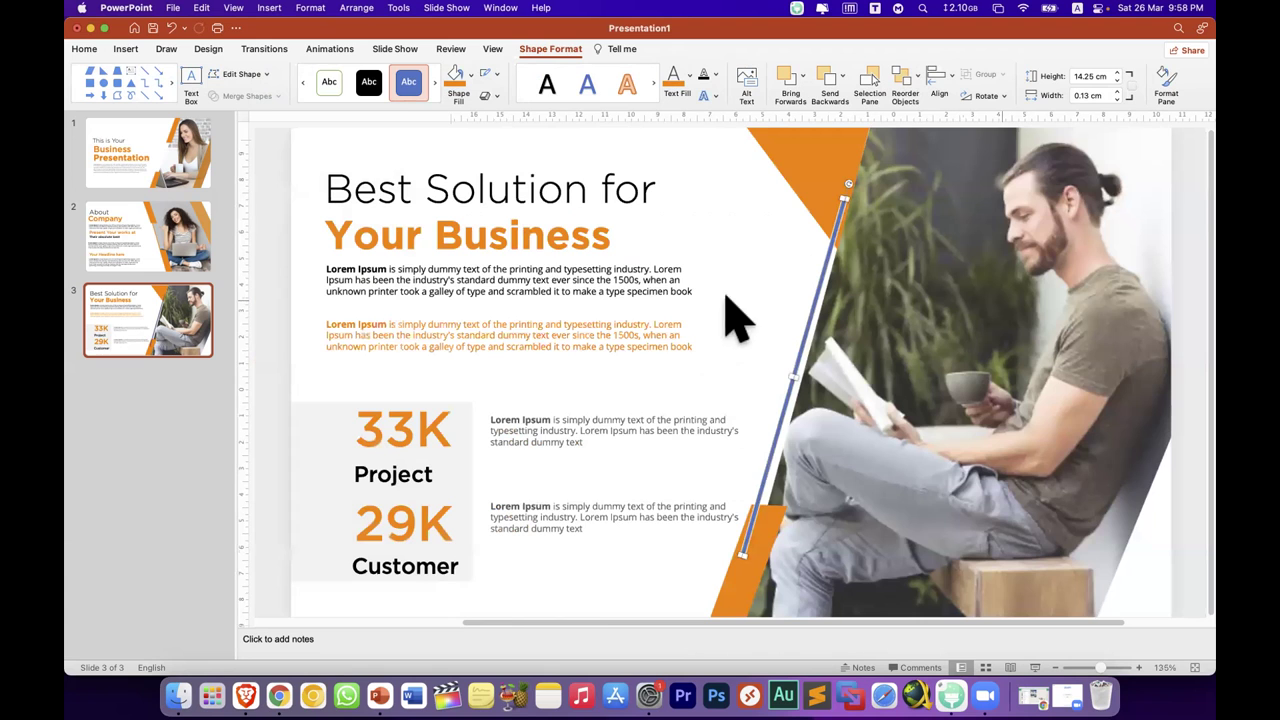
pyautogui.scroll(2, 728, 283)
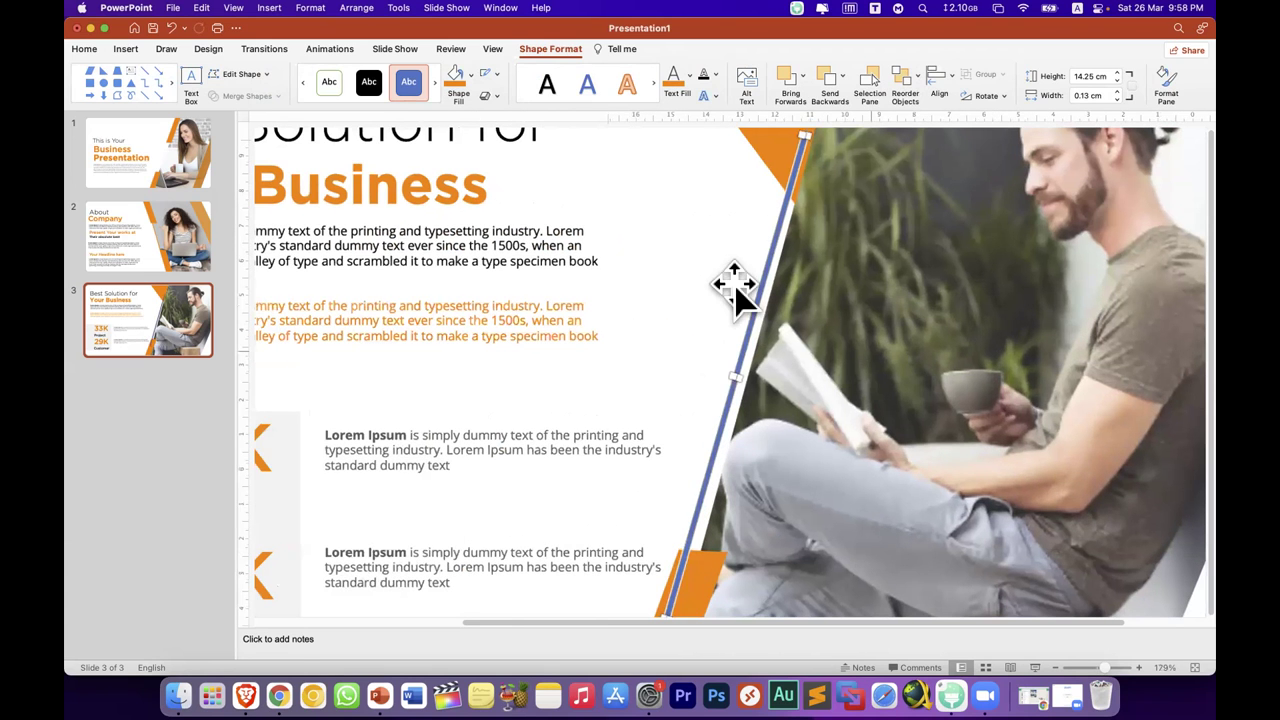
pyautogui.scroll(2, 730, 283)
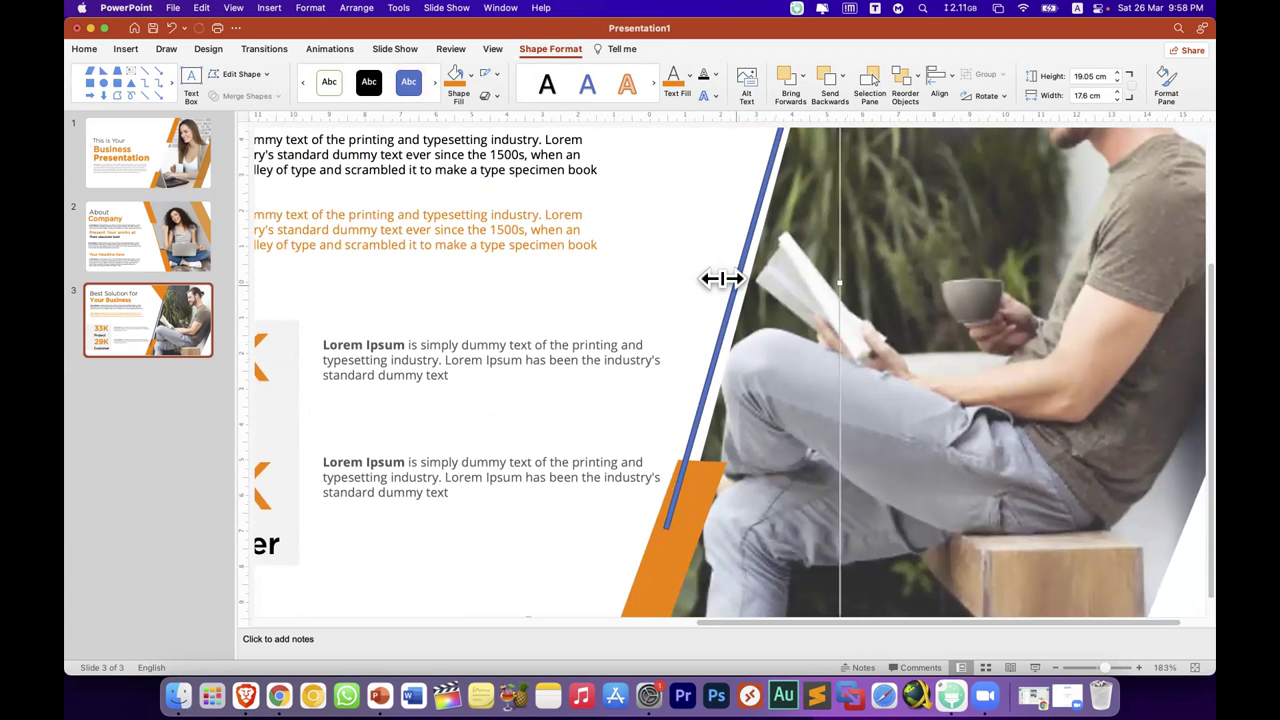
pyautogui.moveTo(666, 527); pyautogui.dragTo(683, 470)
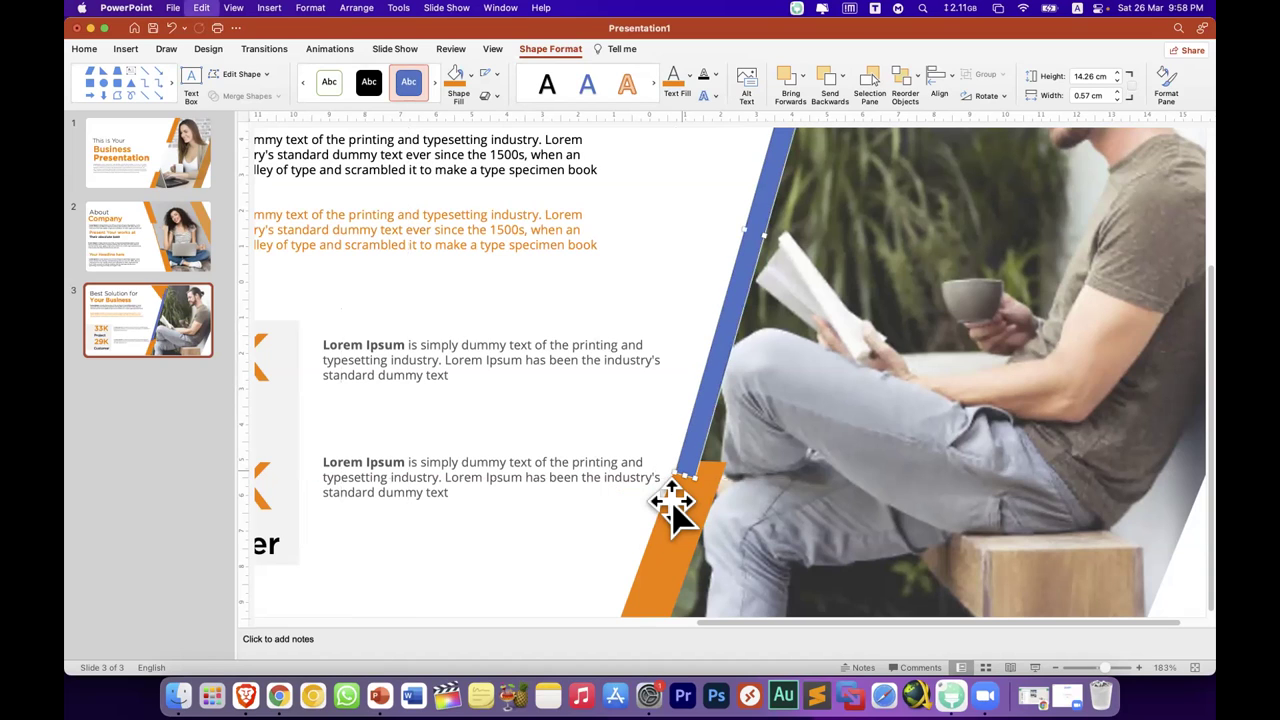
pyautogui.moveTo(683, 470); pyautogui.dragTo(672, 505)
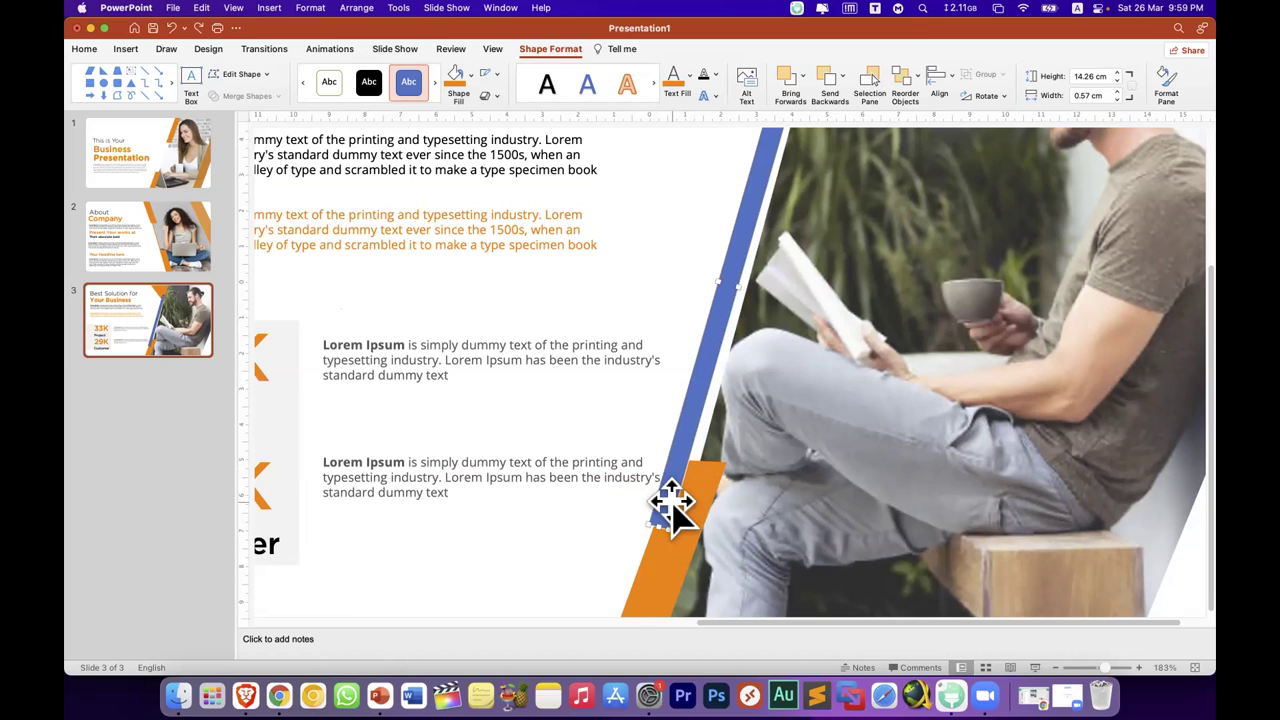
pyautogui.hotkey('shift', 'Left')
pyautogui.hotkey('shift', 'Left')
pyautogui.hotkey('shift', 'Left')
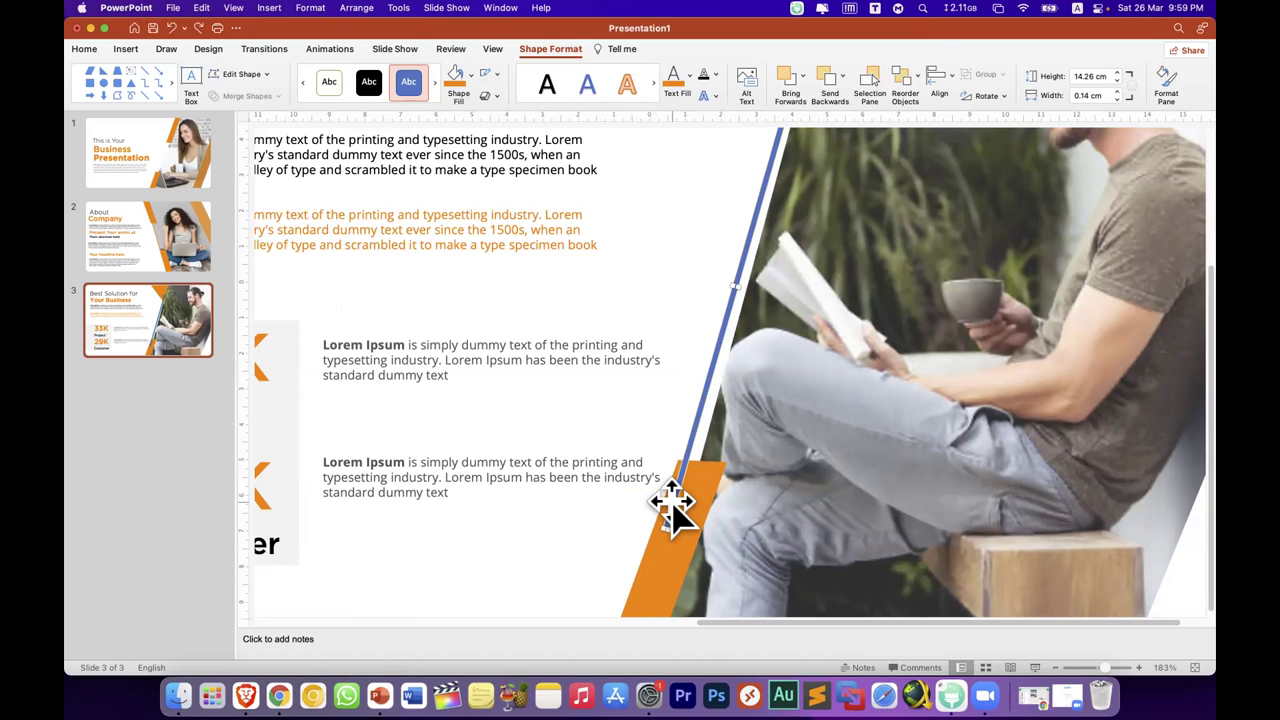
pyautogui.scroll(3, 800, 230)
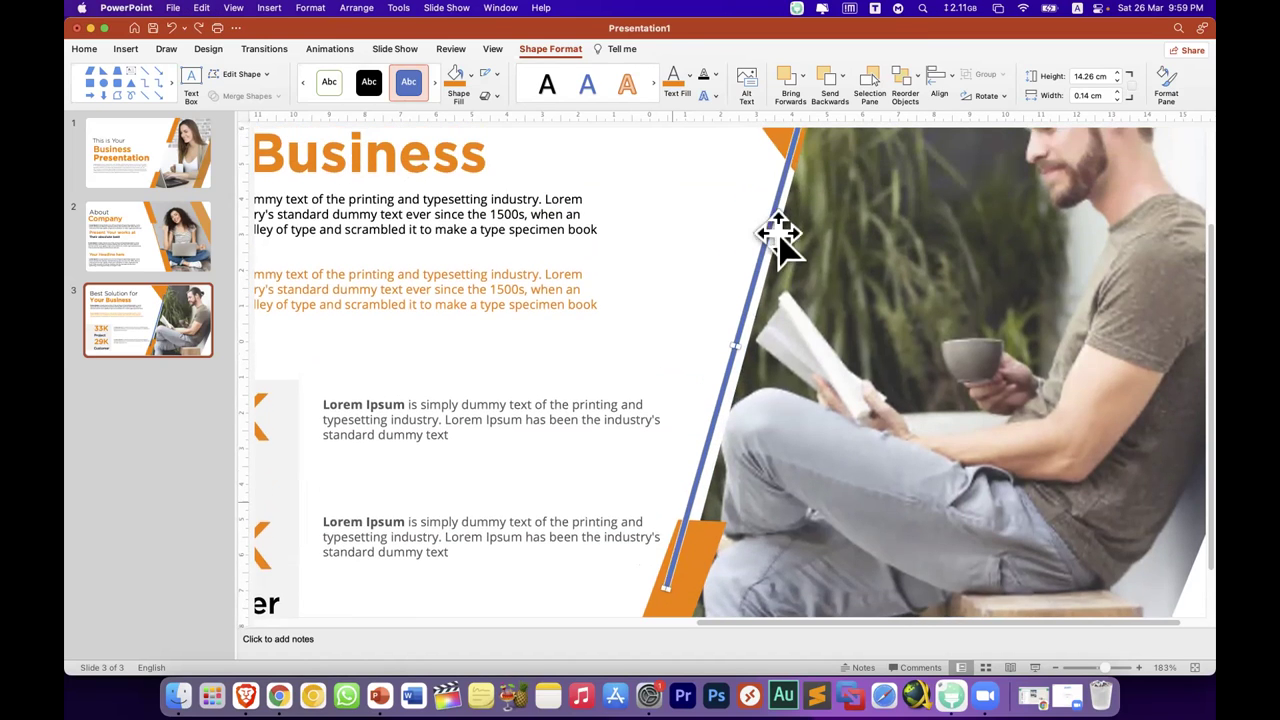
pyautogui.scroll(3, 775, 270)
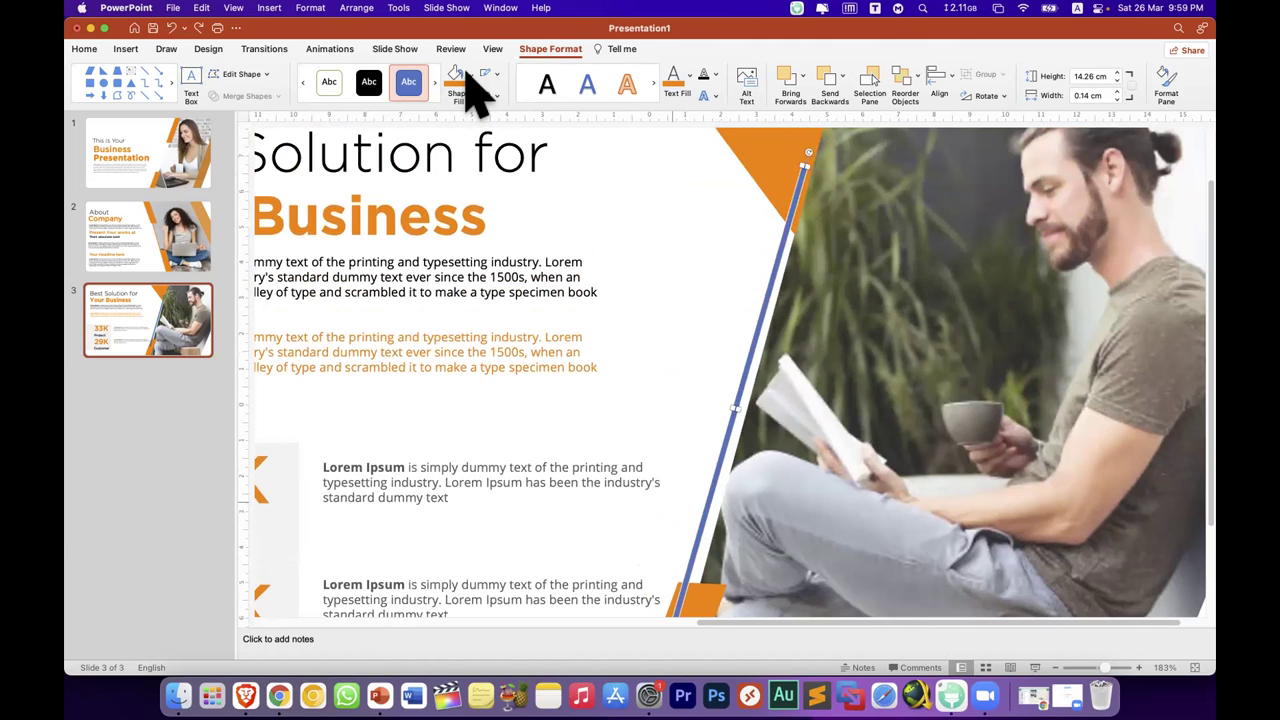
pyautogui.click(466, 78)
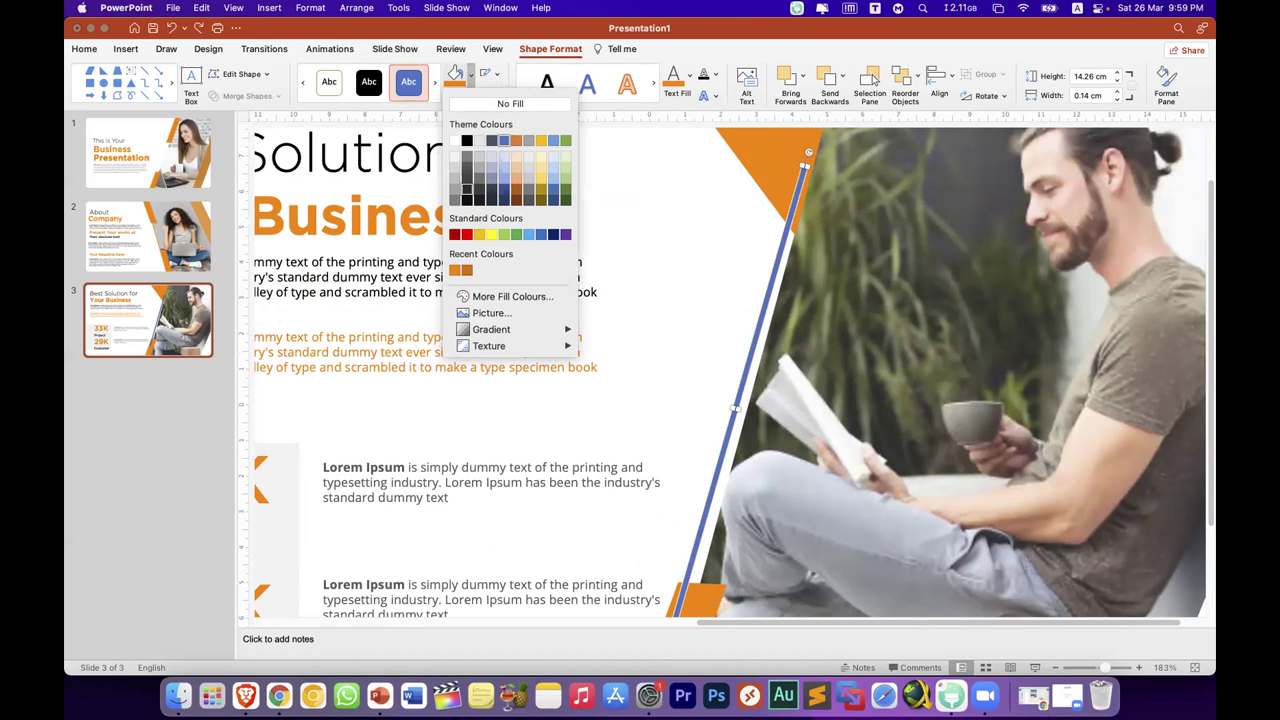
pyautogui.click(466, 188)
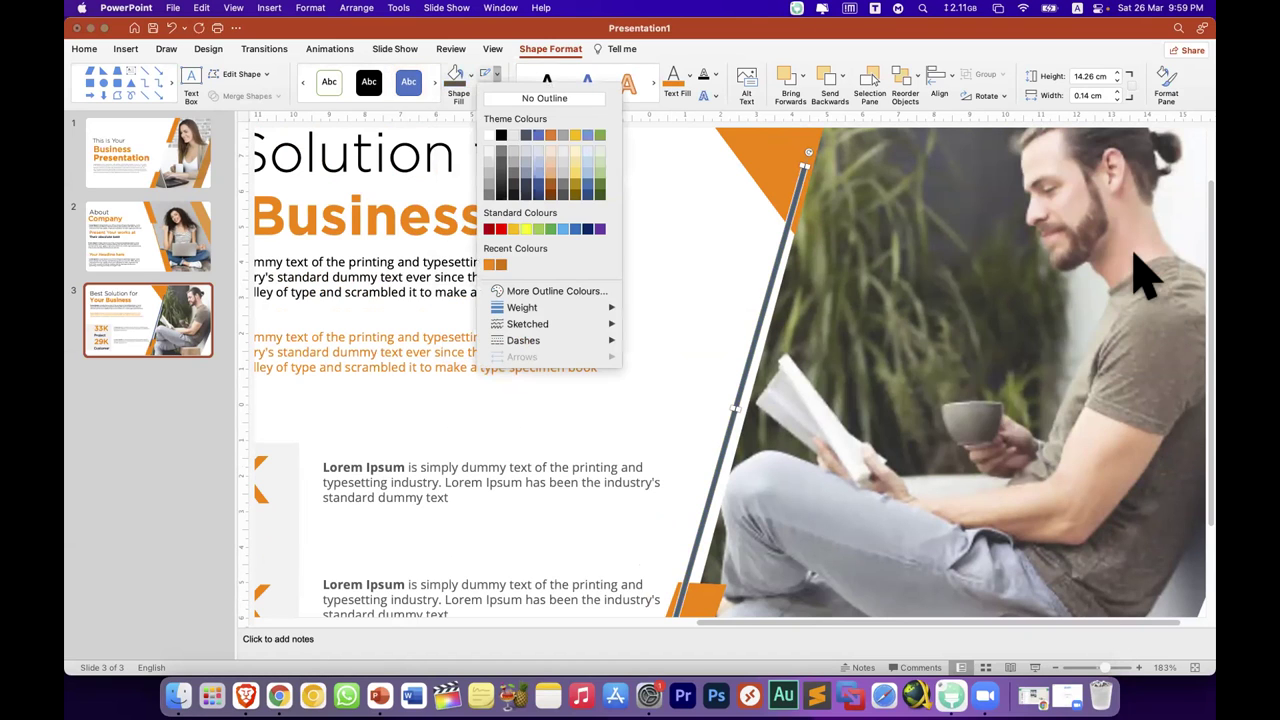
pyautogui.scroll(-5, 1140, 270)
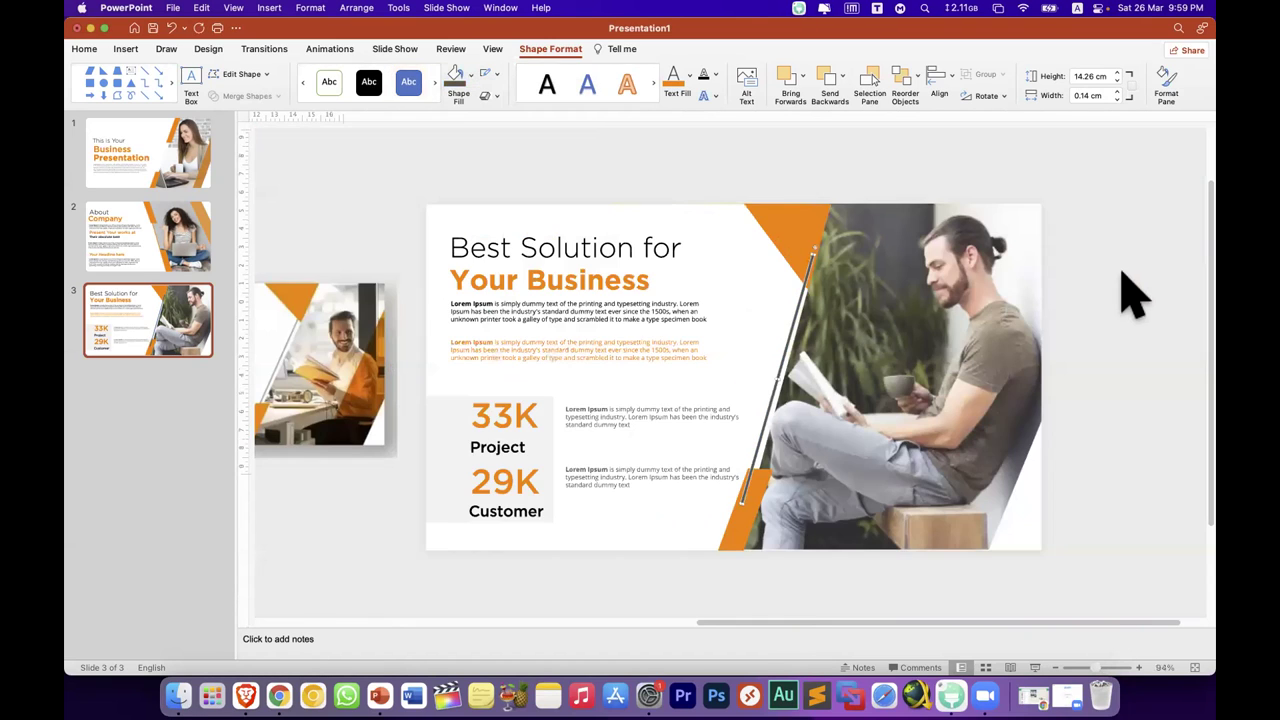
# Step: Bring the top orange triangle in front of the photo
pyautogui.click(737, 528)
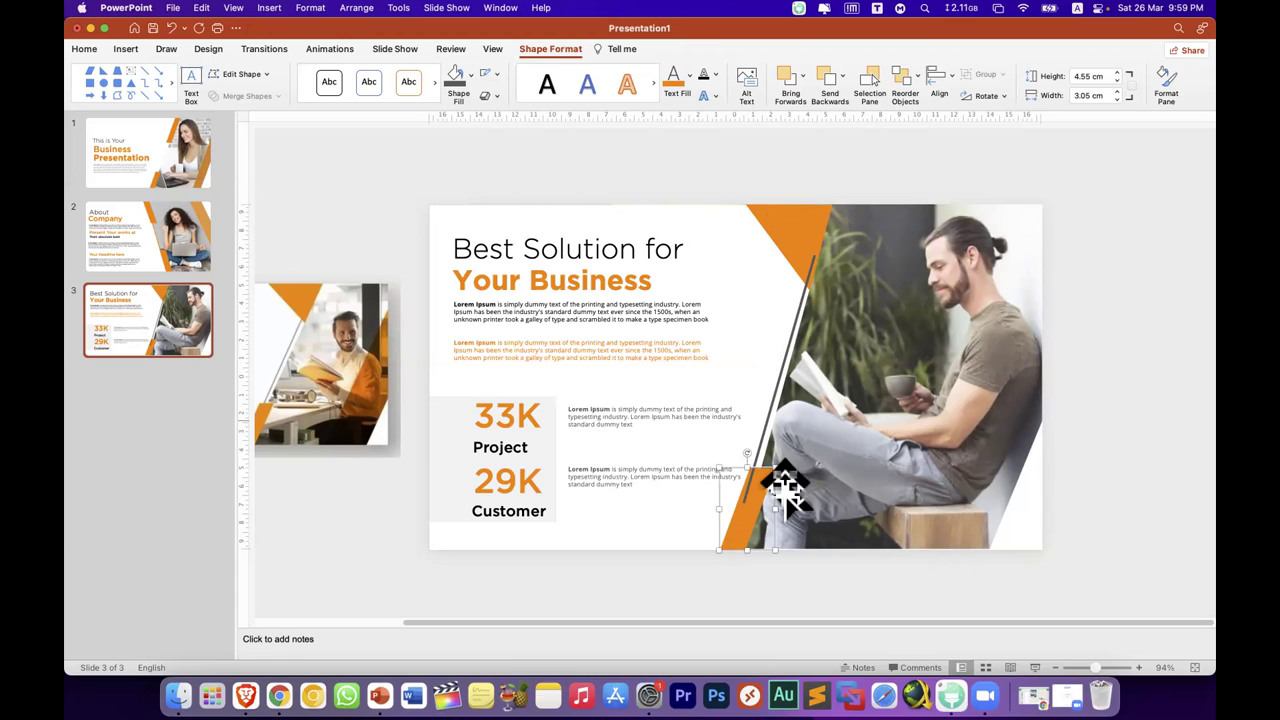
pyautogui.press('Escape')
pyautogui.click(742, 531)
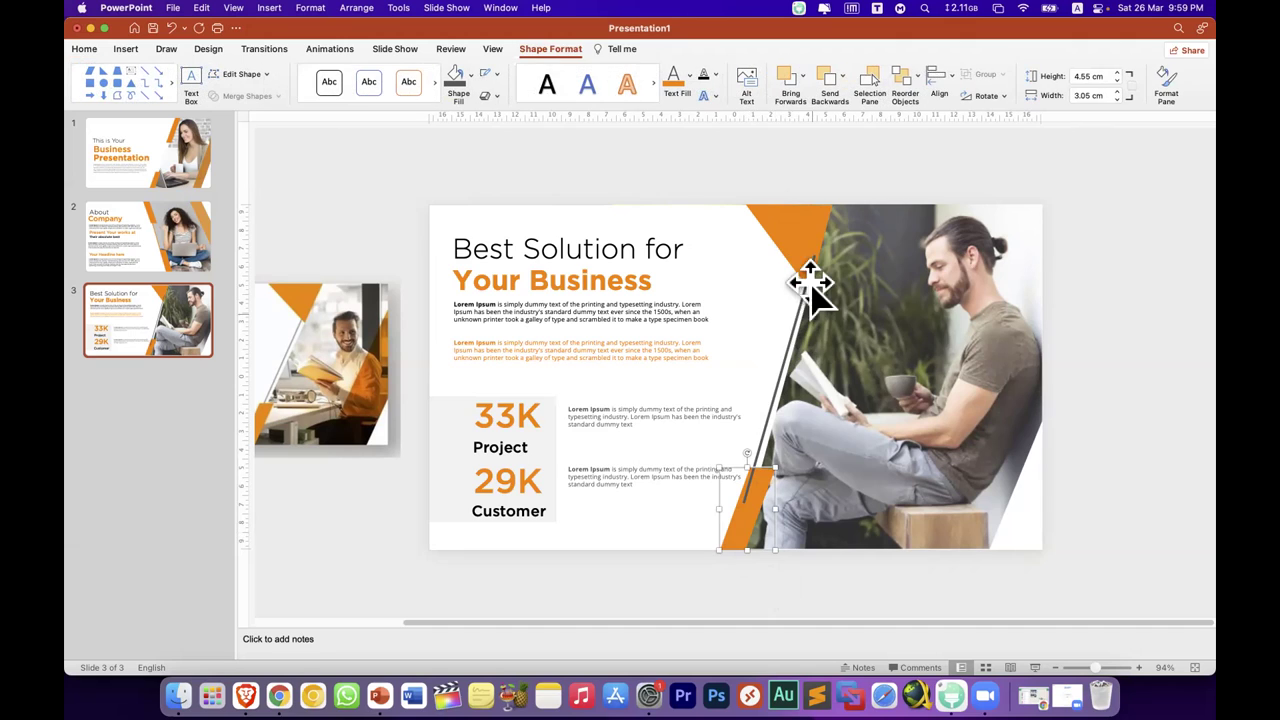
pyautogui.click(800, 232)
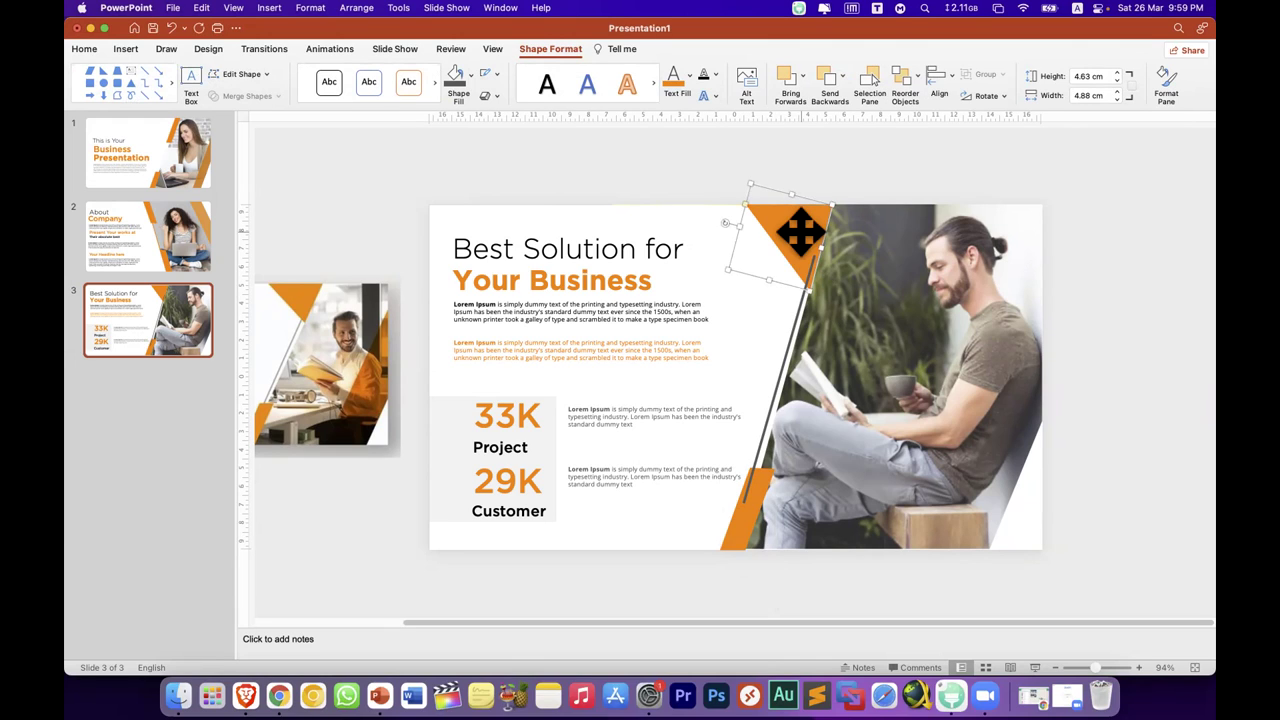
pyautogui.click(738, 535)
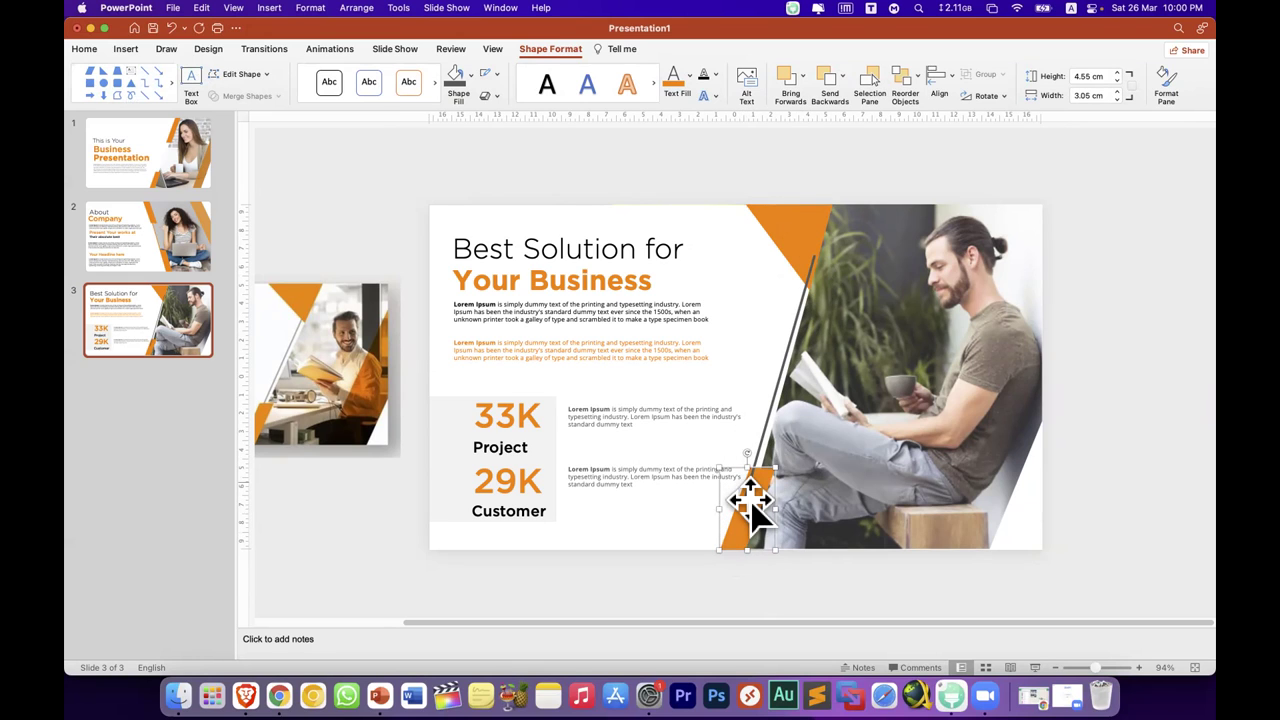
pyautogui.click(790, 240)
pyautogui.rightClick(788, 226)
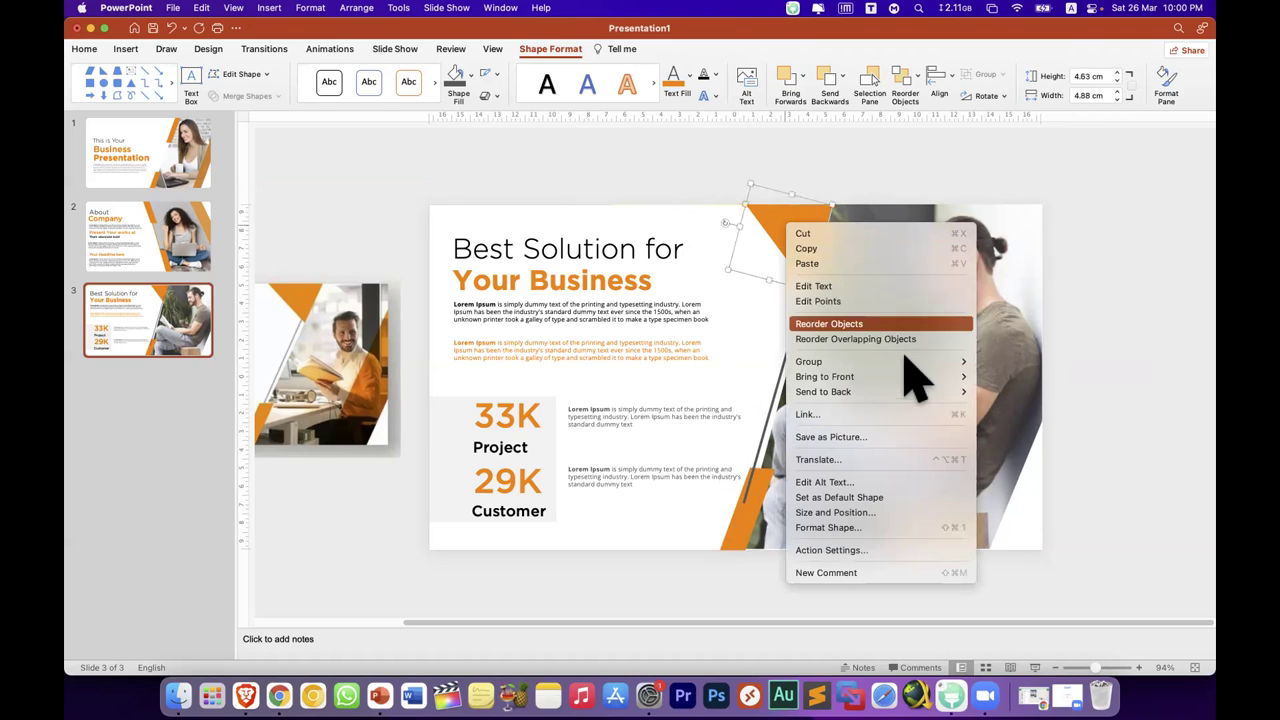
pyautogui.moveTo(920, 378)
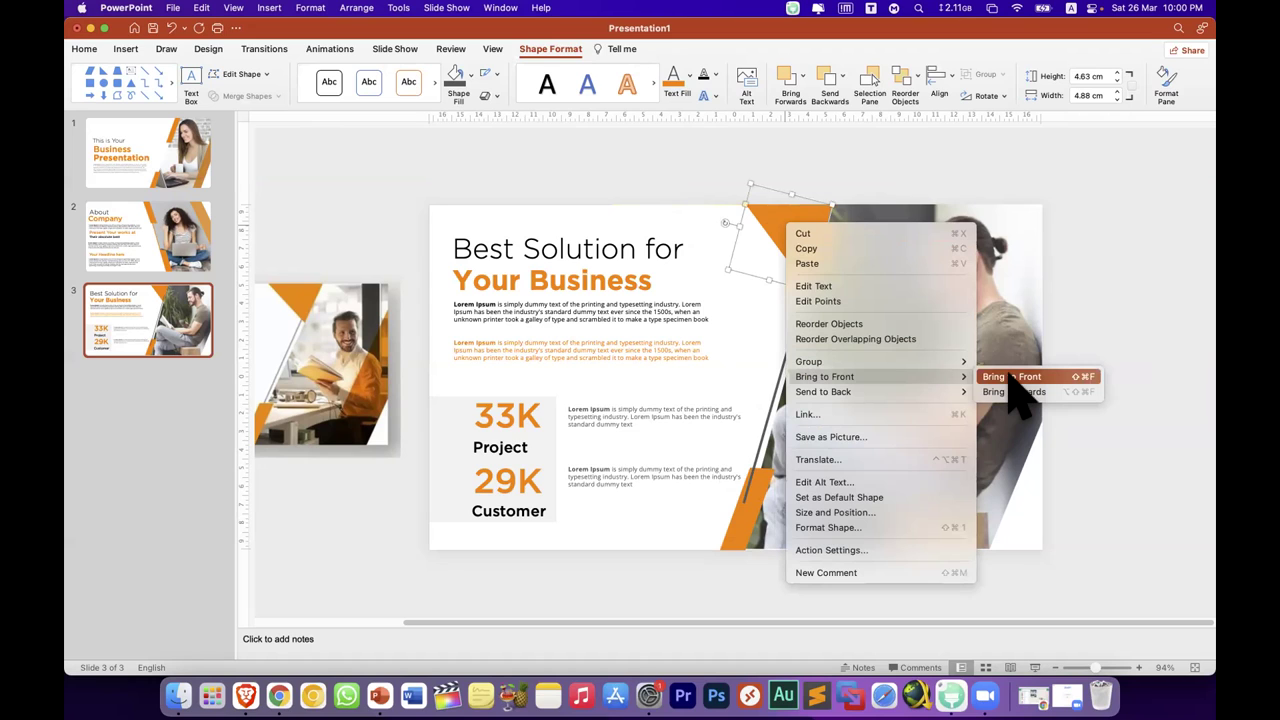
pyautogui.click(1018, 378)
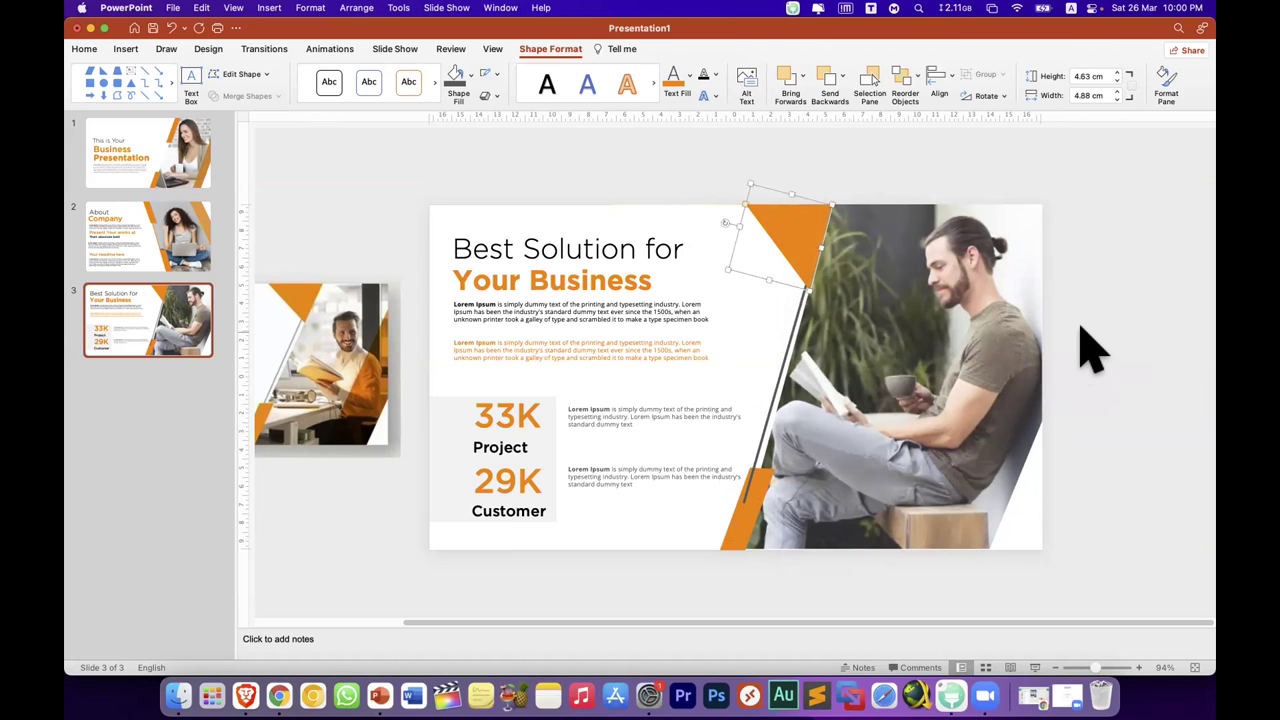
pyautogui.click(1085, 345)
# Step: Bring the bottom orange stripe to the front as well
pyautogui.click(740, 525)
pyautogui.rightClick(745, 528)
pyautogui.moveTo(880, 488)
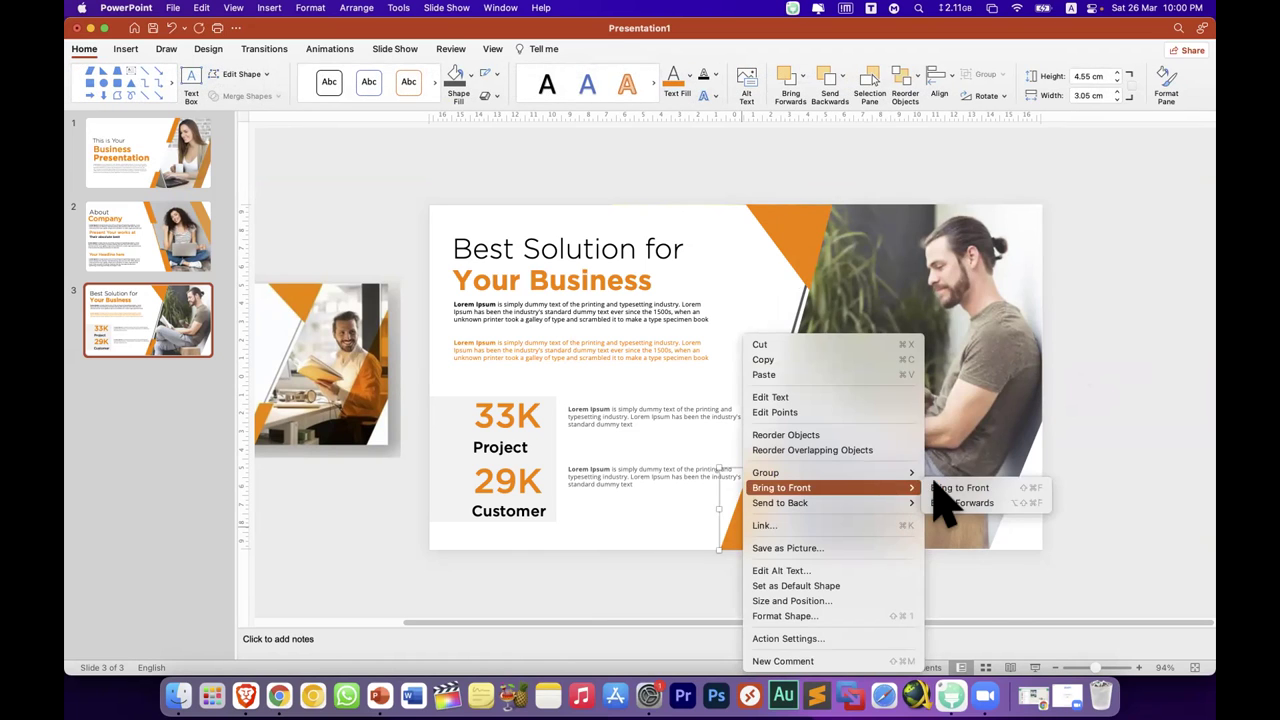
pyautogui.click(940, 488)
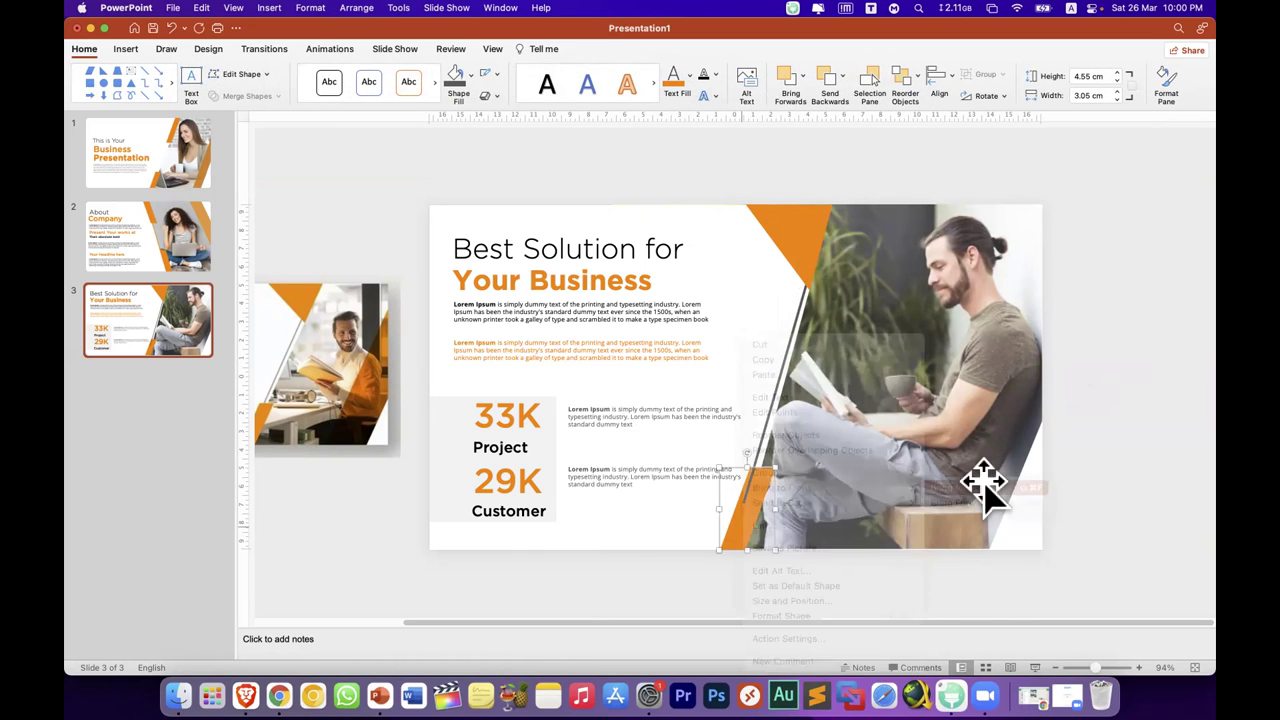
pyautogui.click(1068, 472)
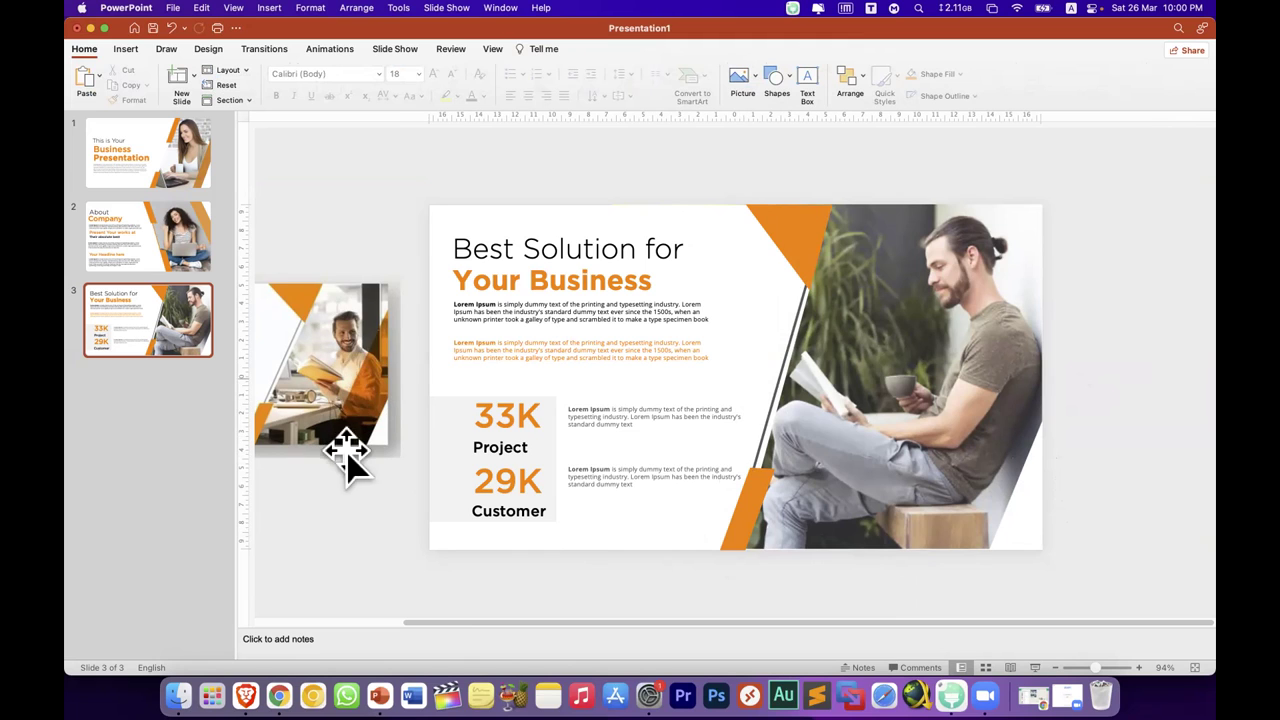
# Step: Draw a rectangle over the photo, tilt it about 23° and shift it right and down
pyautogui.click(126, 49)
pyautogui.click(366, 80)
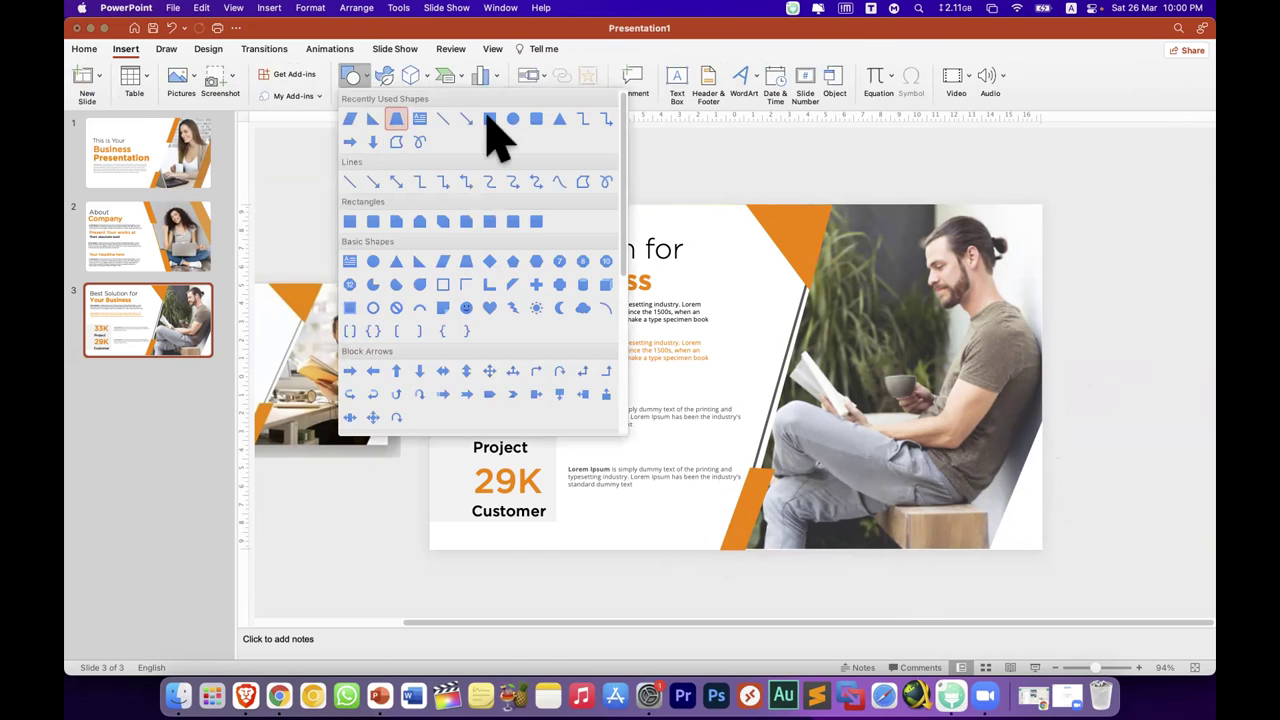
pyautogui.click(1024, 370)
pyautogui.moveTo(904, 278); pyautogui.dragTo(981, 548)
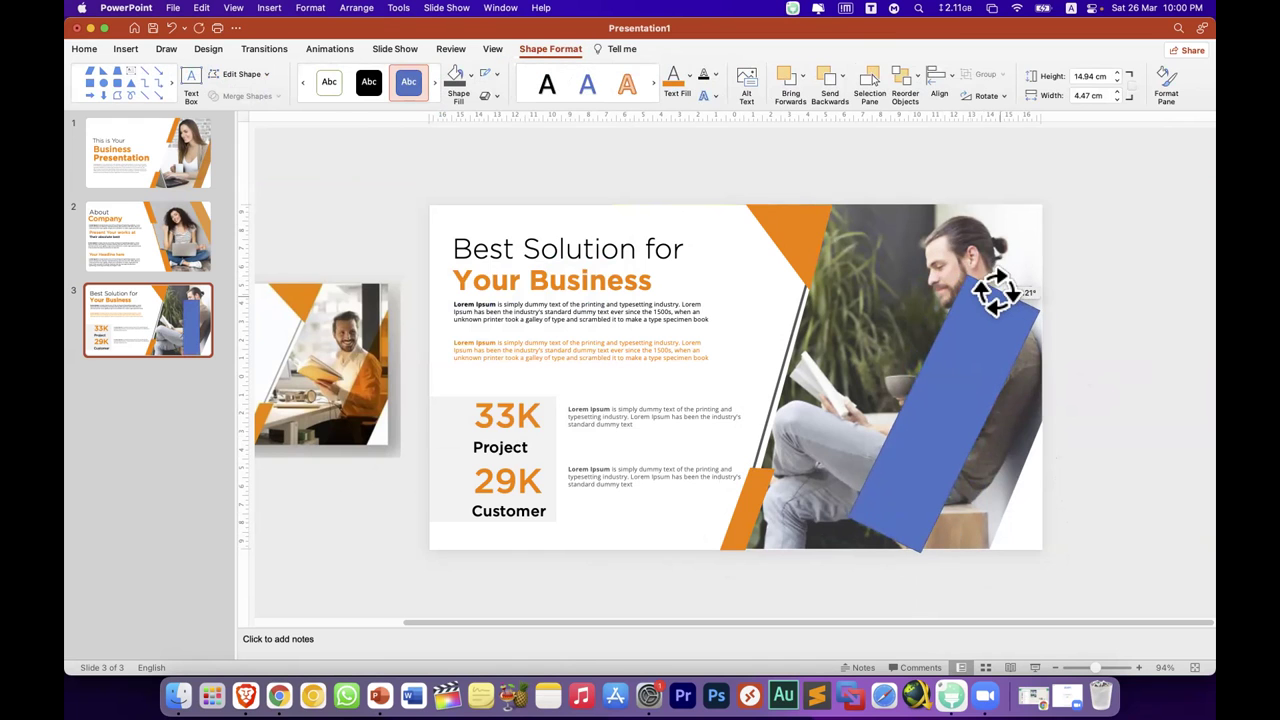
pyautogui.moveTo(998, 293); pyautogui.dragTo(993, 293)
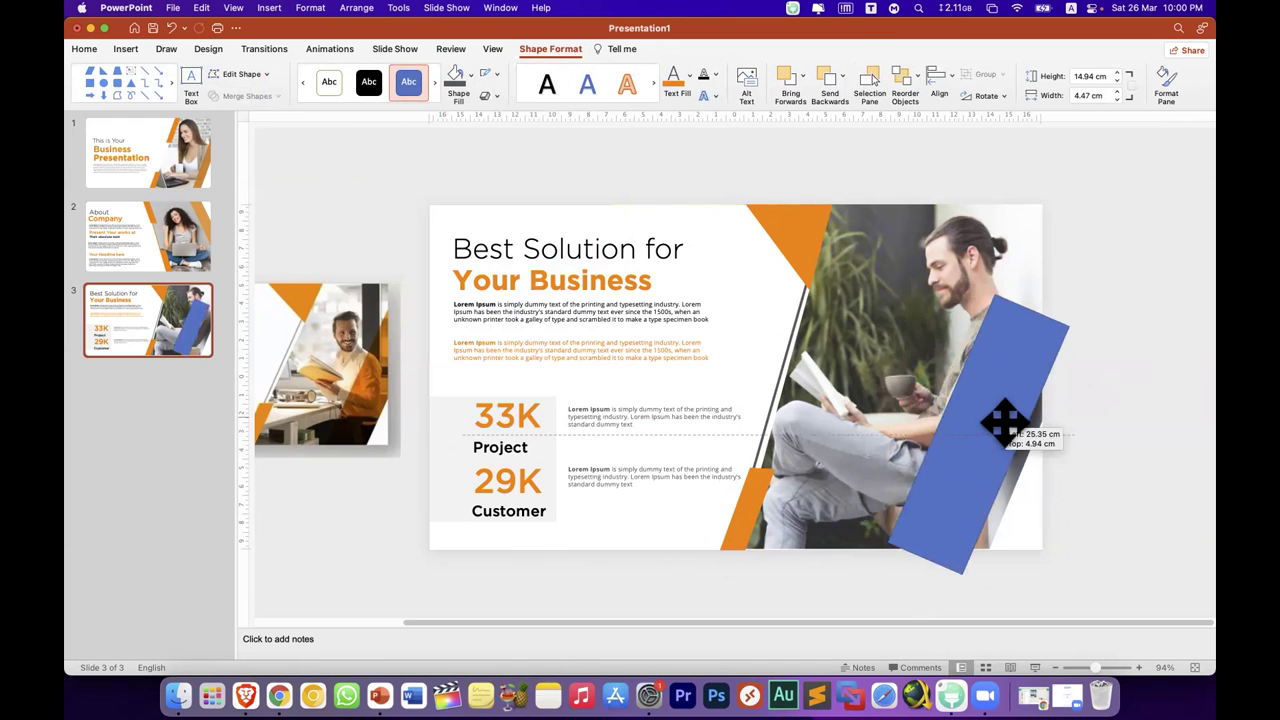
pyautogui.moveTo(993, 415); pyautogui.dragTo(1035, 439)
# Step: Zoom in on the bar and fine-tune its tilt to about 22°
pyautogui.moveTo(1095, 667); pyautogui.dragTo(1097, 667)
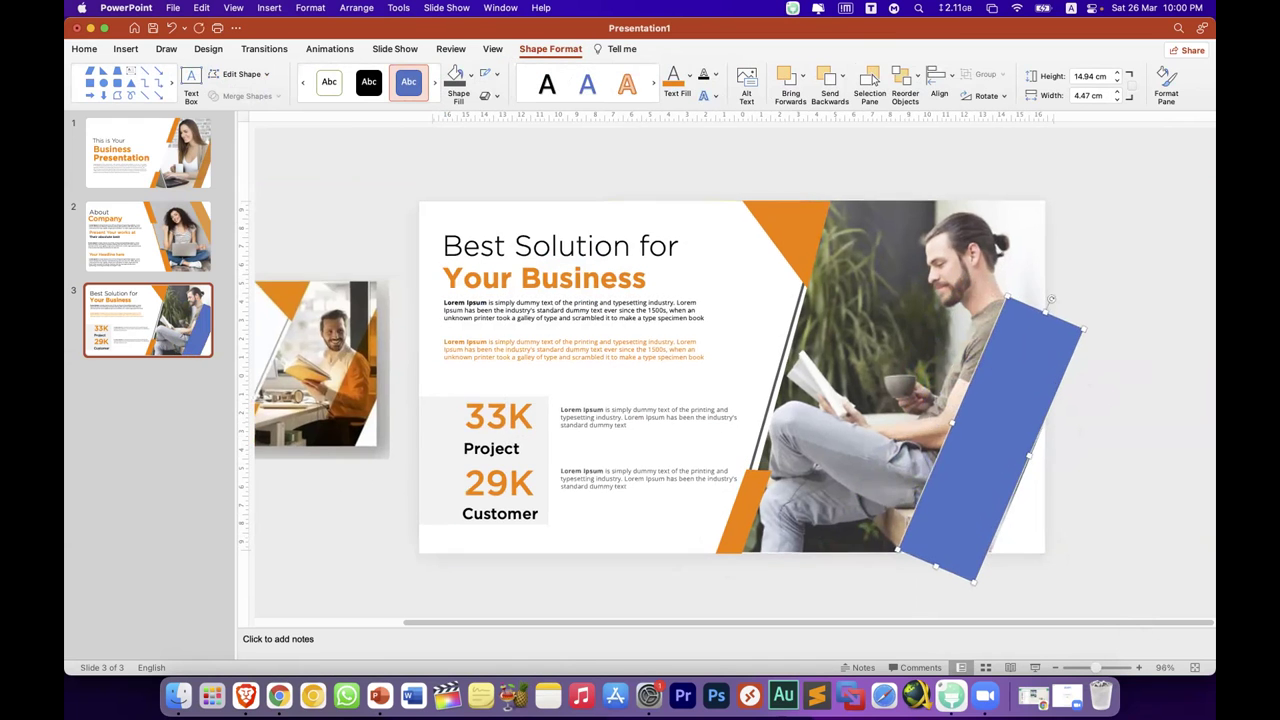
pyautogui.scroll(3, 1086, 509)
pyautogui.scroll(5, 1006, 471)
pyautogui.scroll(3, 1034, 423)
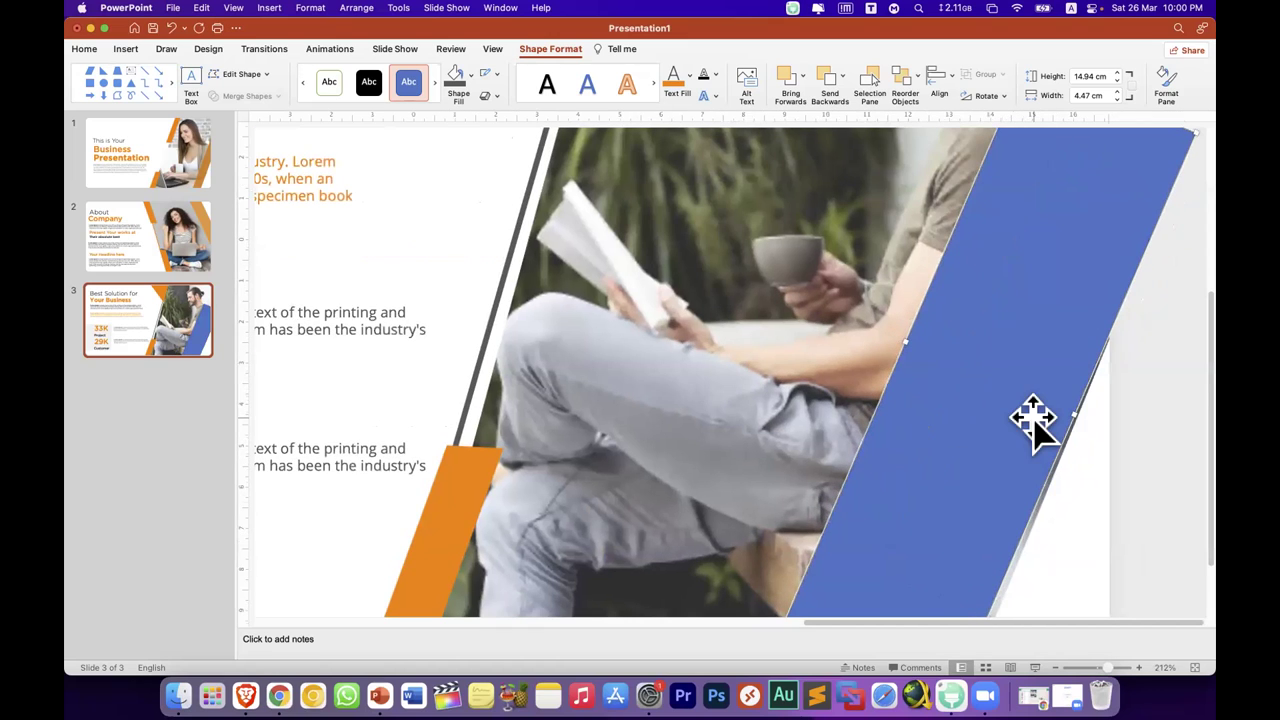
pyautogui.scroll(-2, 995, 480)
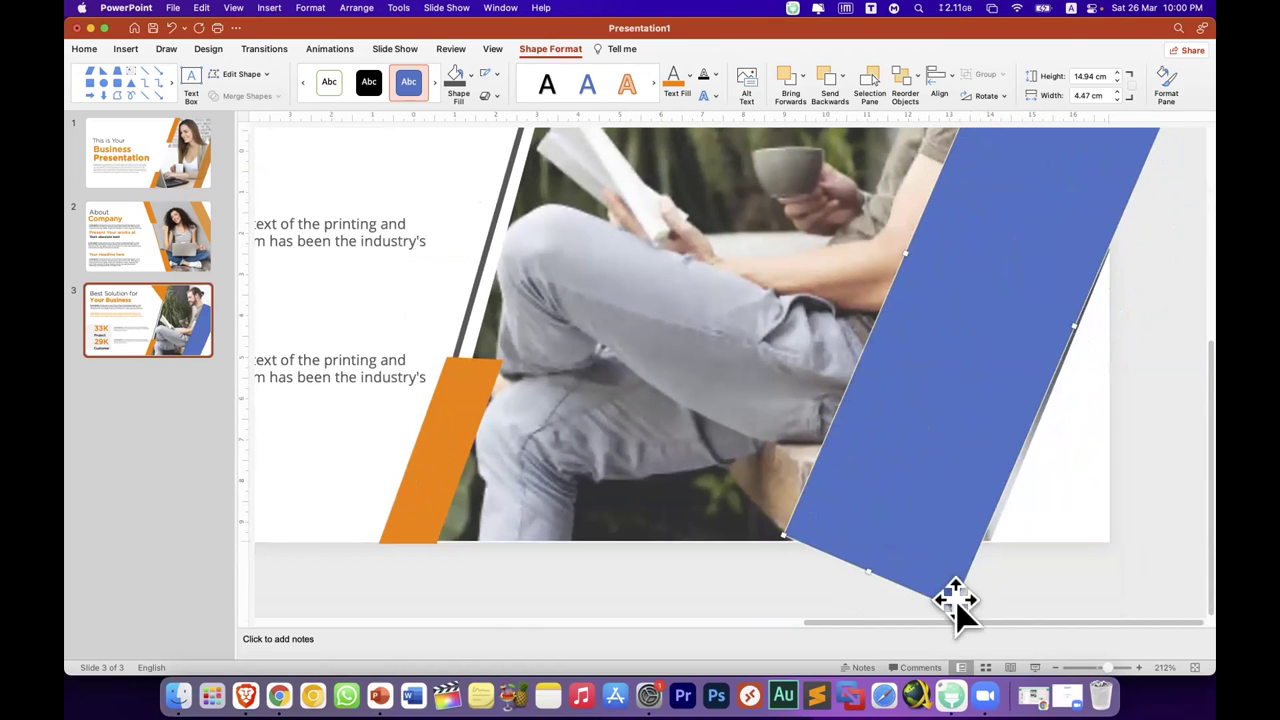
pyautogui.scroll(1, 980, 451)
pyautogui.scroll(3, 1008, 451)
pyautogui.scroll(3, 1010, 455)
pyautogui.scroll(-3, 1050, 350)
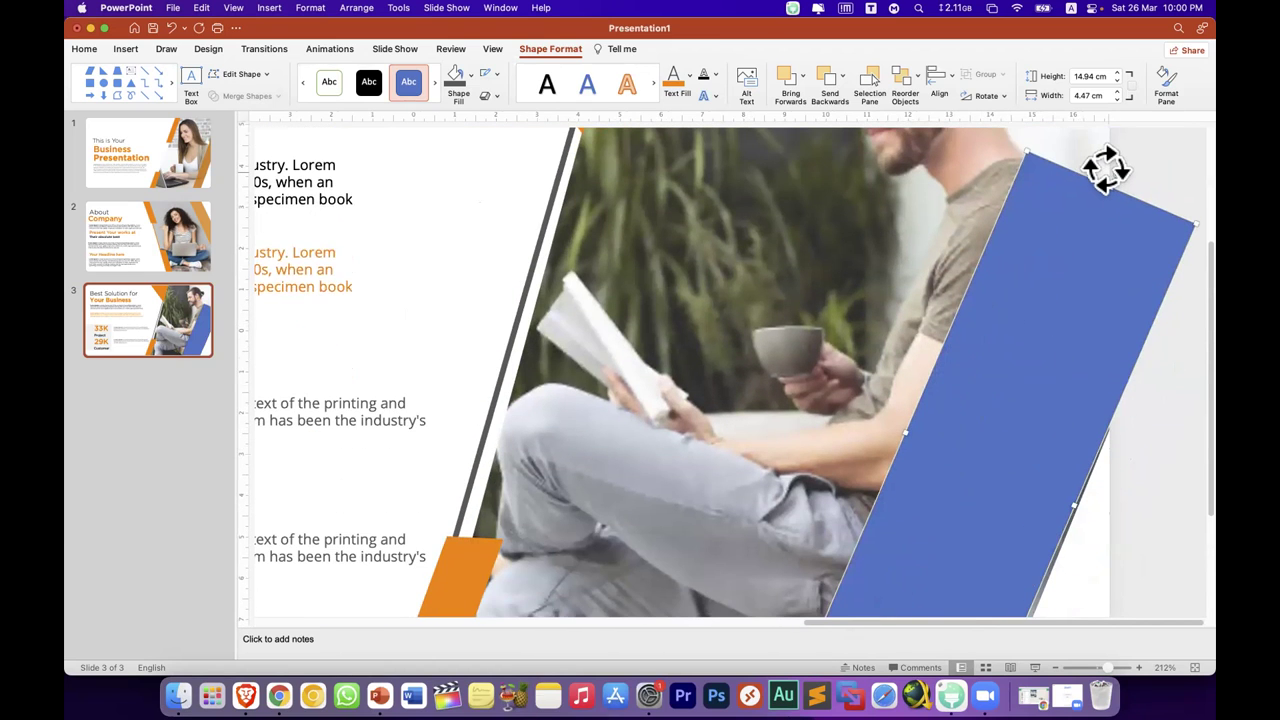
pyautogui.moveTo(1105, 170); pyautogui.dragTo(1109, 166)
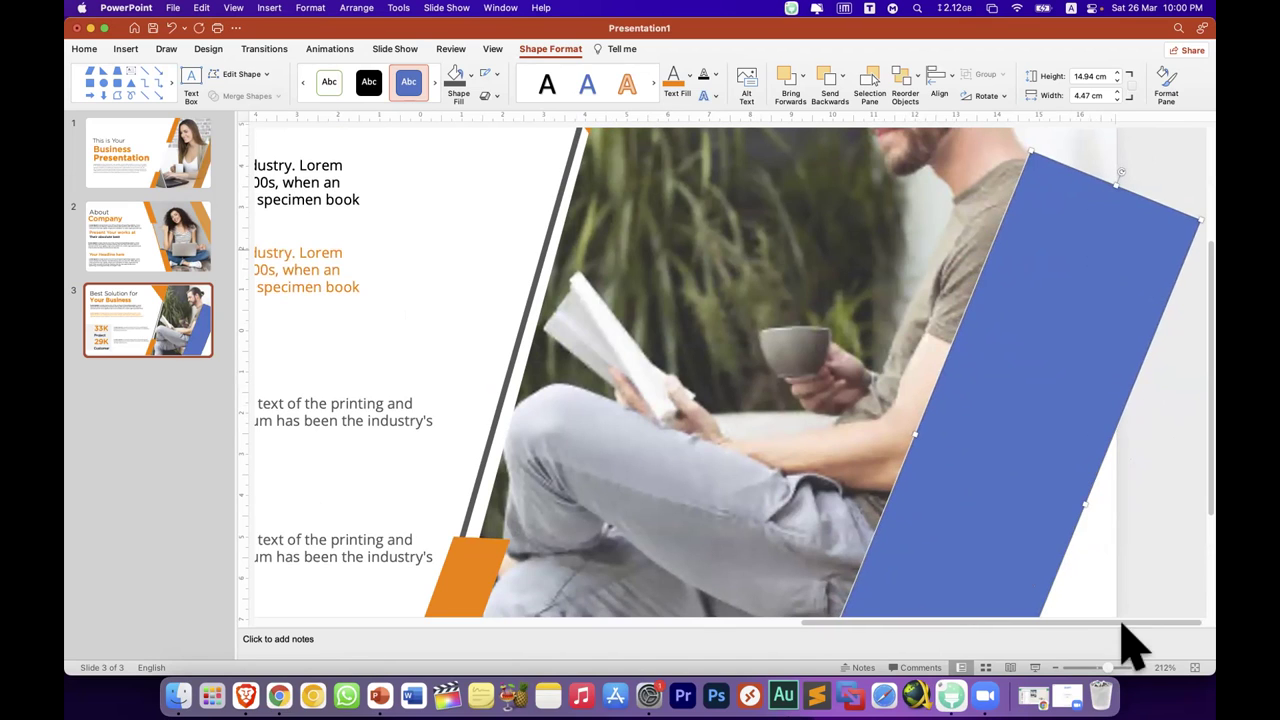
# Step: Stretch the bar past the slide's top and bottom edges to 24.38 × 4.47 cm
pyautogui.scroll(-5, 1086, 586)
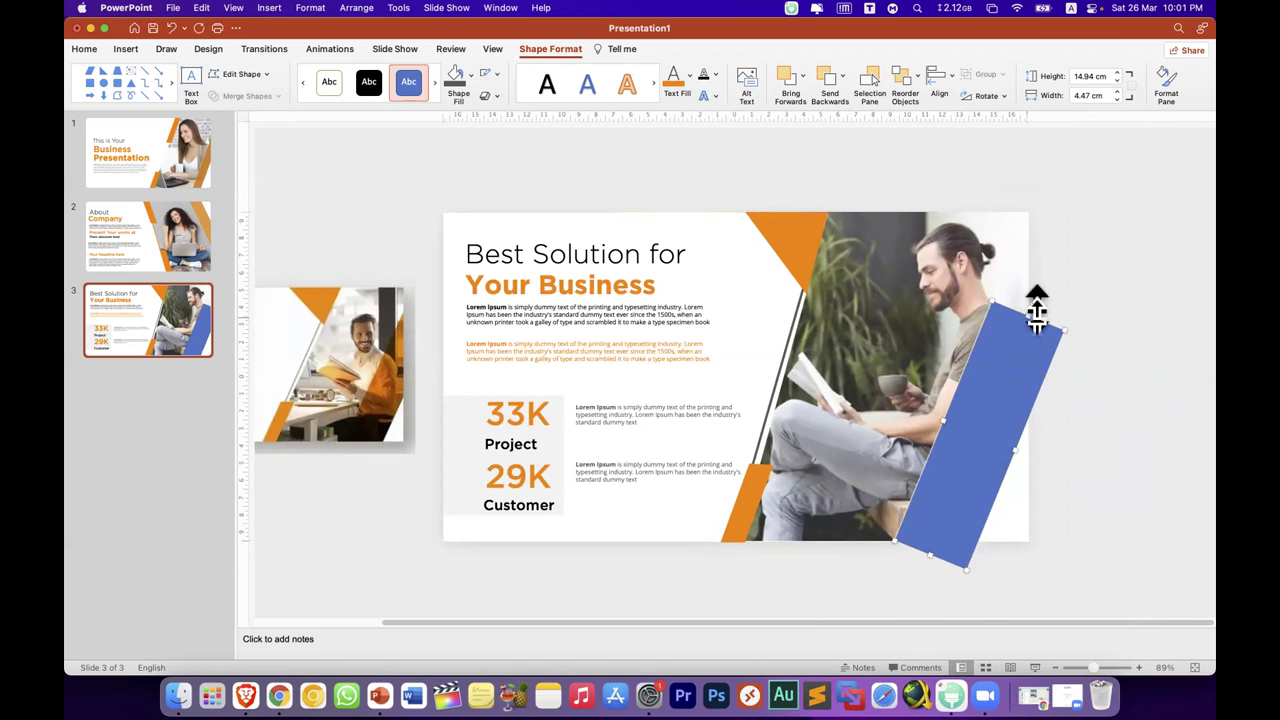
pyautogui.moveTo(1036, 312); pyautogui.dragTo(1100, 212)
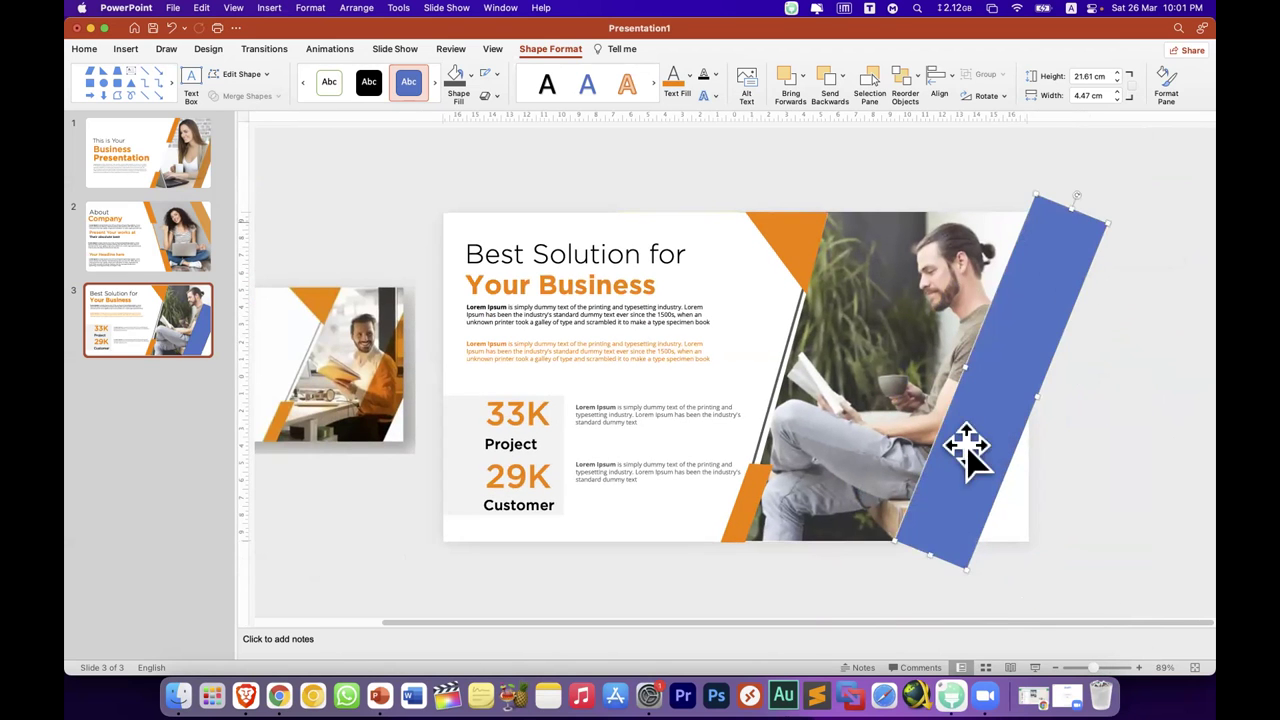
pyautogui.moveTo(929, 565); pyautogui.dragTo(910, 600)
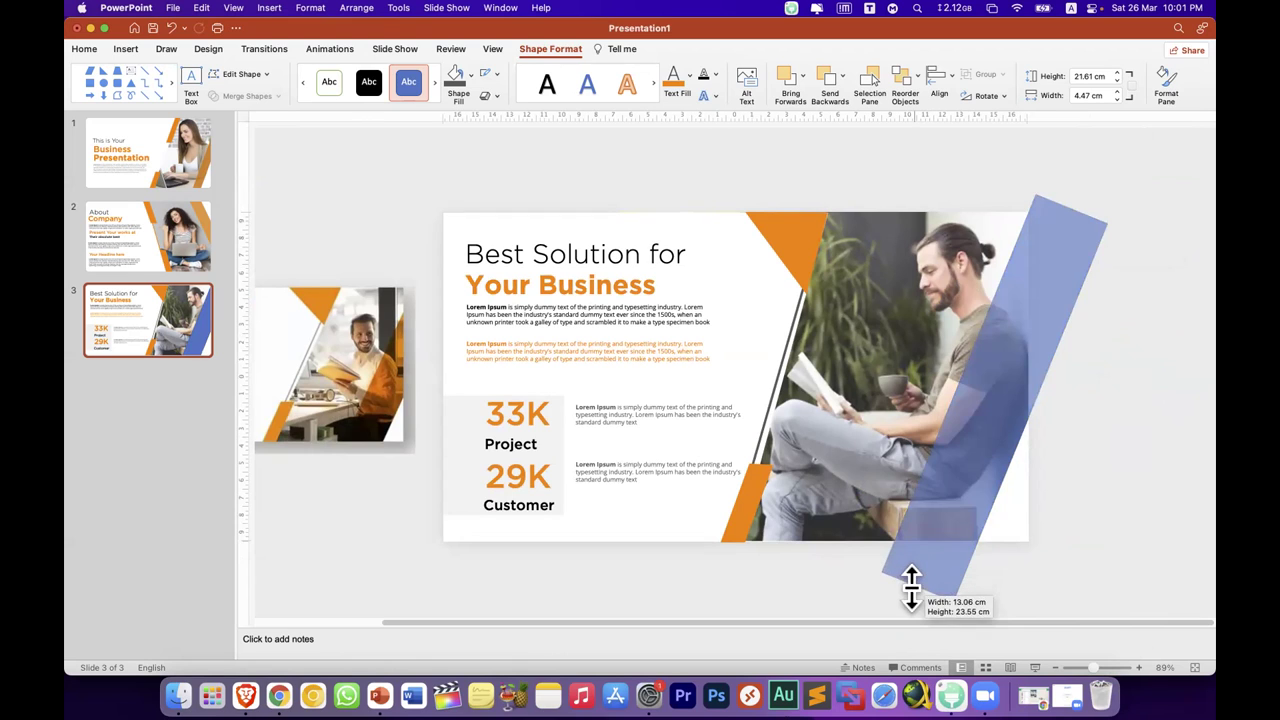
pyautogui.moveTo(958, 386); pyautogui.dragTo(1086, 434)
pyautogui.press('Escape')
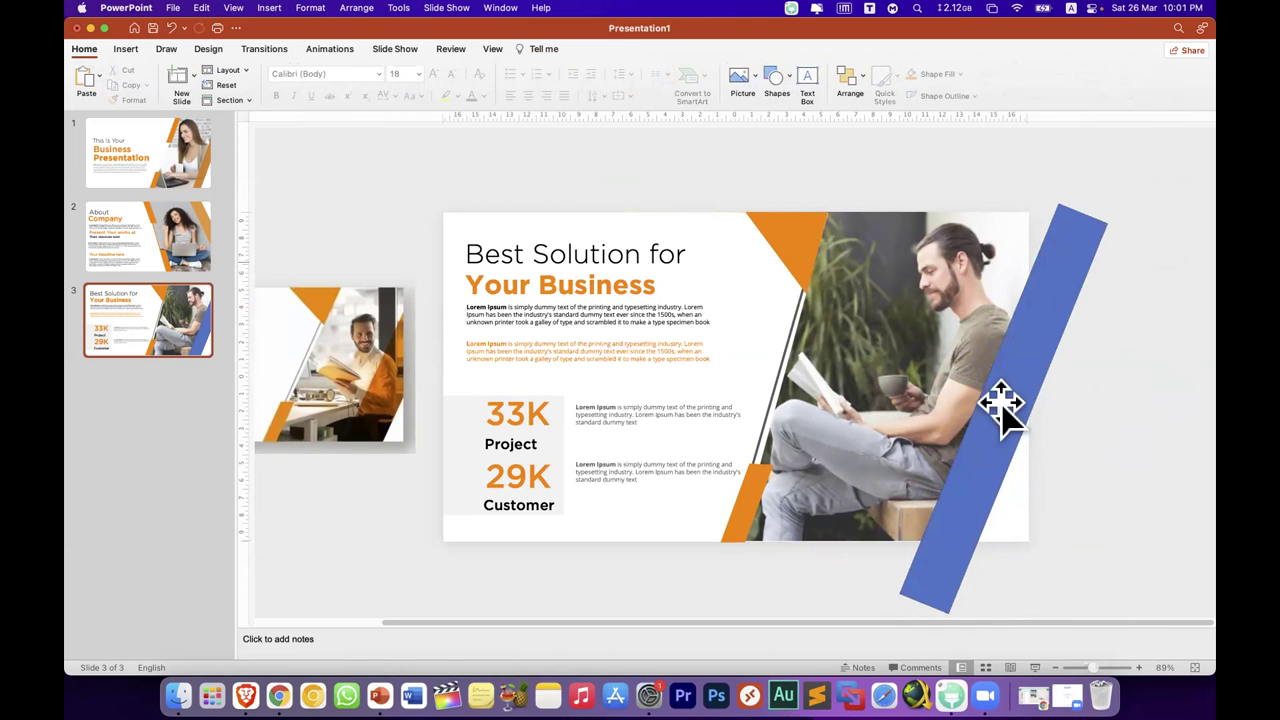
# Step: Draw helper rectangles covering the overhang right of and below the slide
pyautogui.click(146, 50)
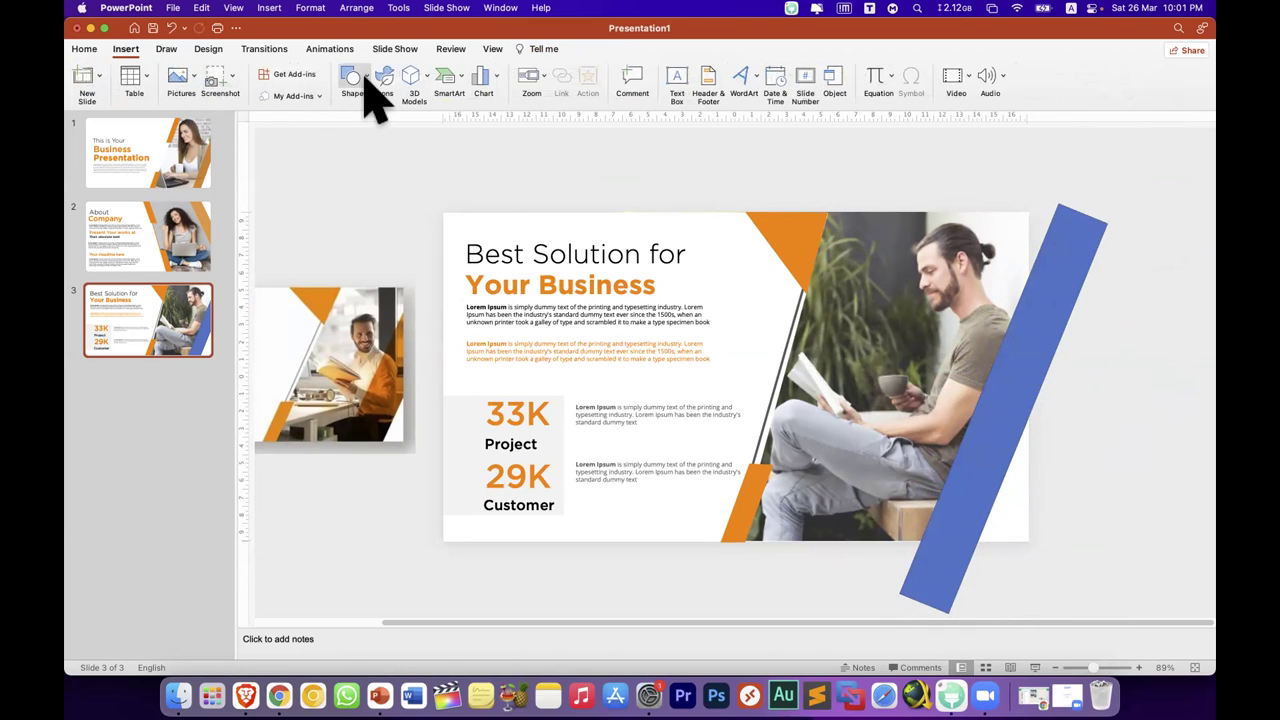
pyautogui.click(352, 80)
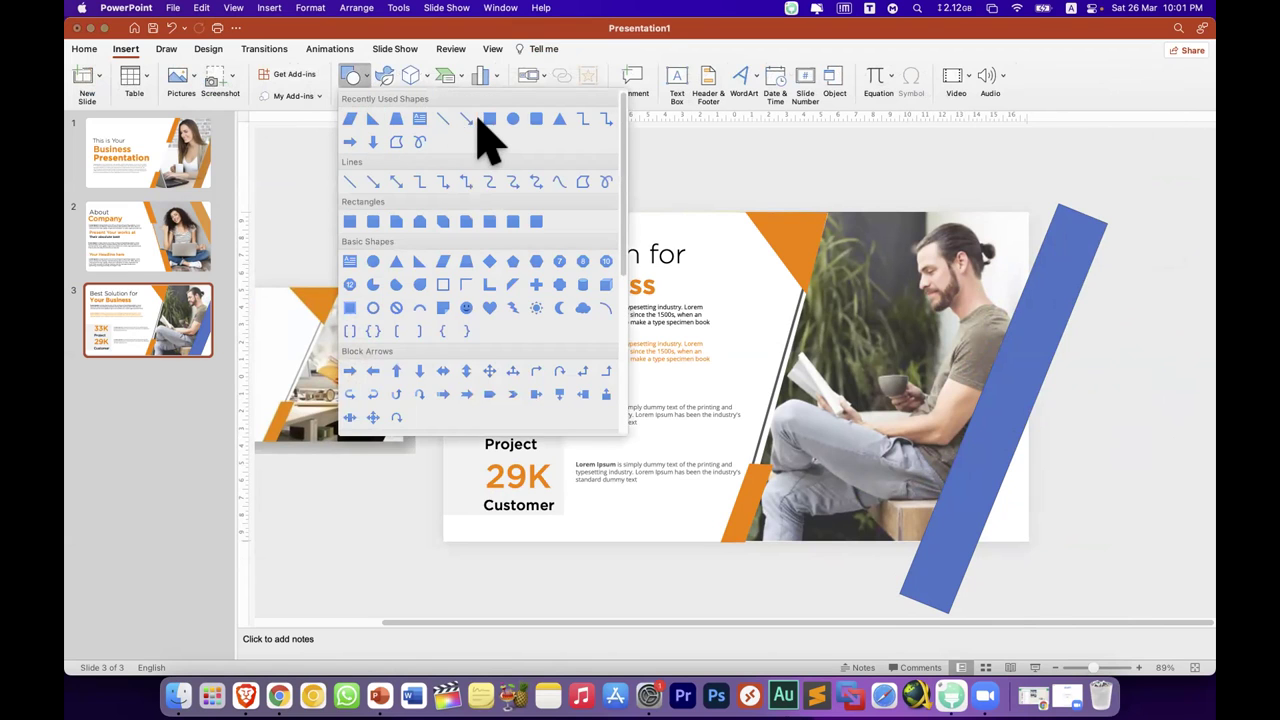
pyautogui.click(480, 121)
pyautogui.moveTo(1041, 166); pyautogui.dragTo(1130, 463)
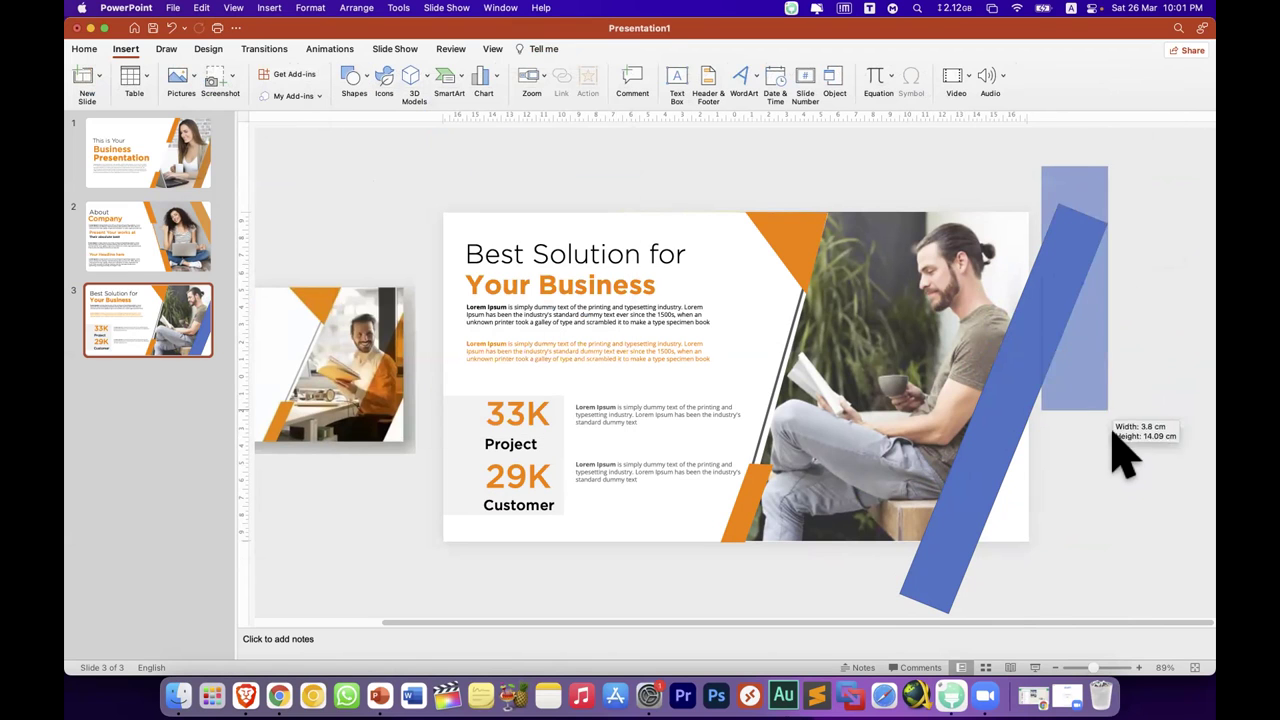
pyautogui.moveTo(1041, 312); pyautogui.dragTo(1029, 310)
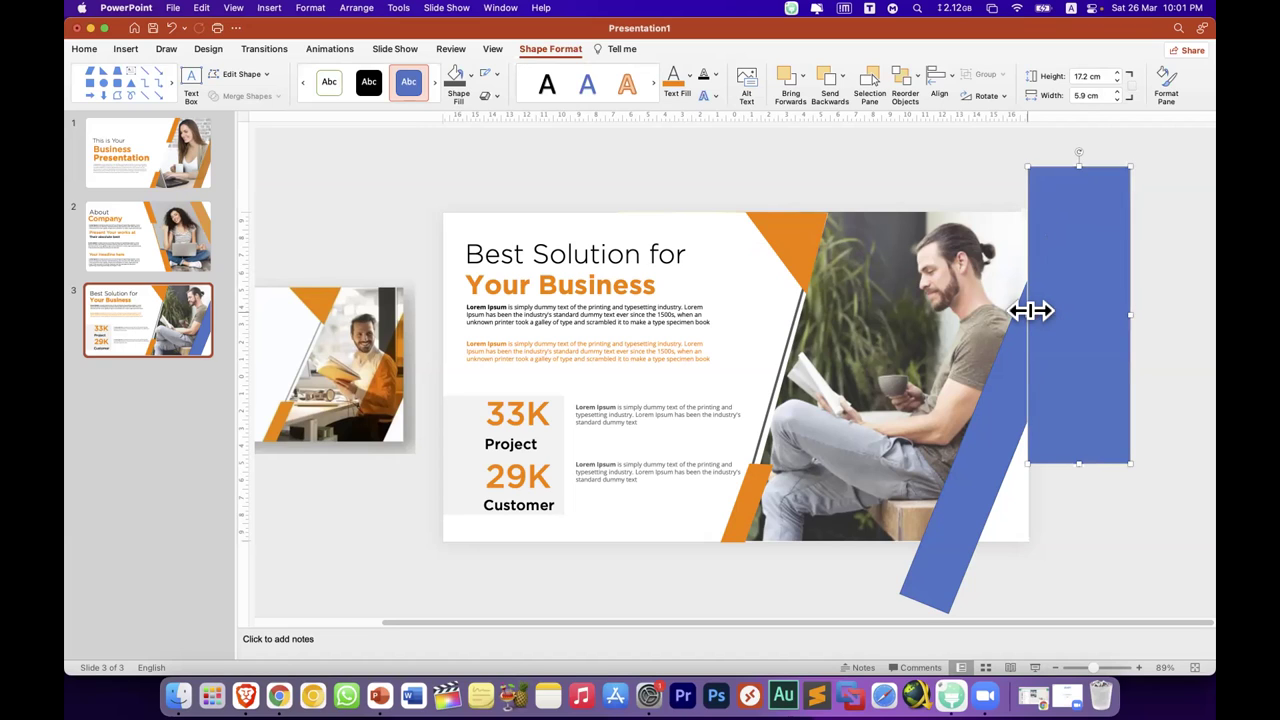
pyautogui.moveTo(1083, 370)
pyautogui.mouseDown()
pyautogui.moveTo(1090, 465)
pyautogui.moveTo(1094, 240)
pyautogui.moveTo(1023, 470)
pyautogui.moveTo(950, 573)
pyautogui.moveTo(948, 617)
pyautogui.mouseUp()
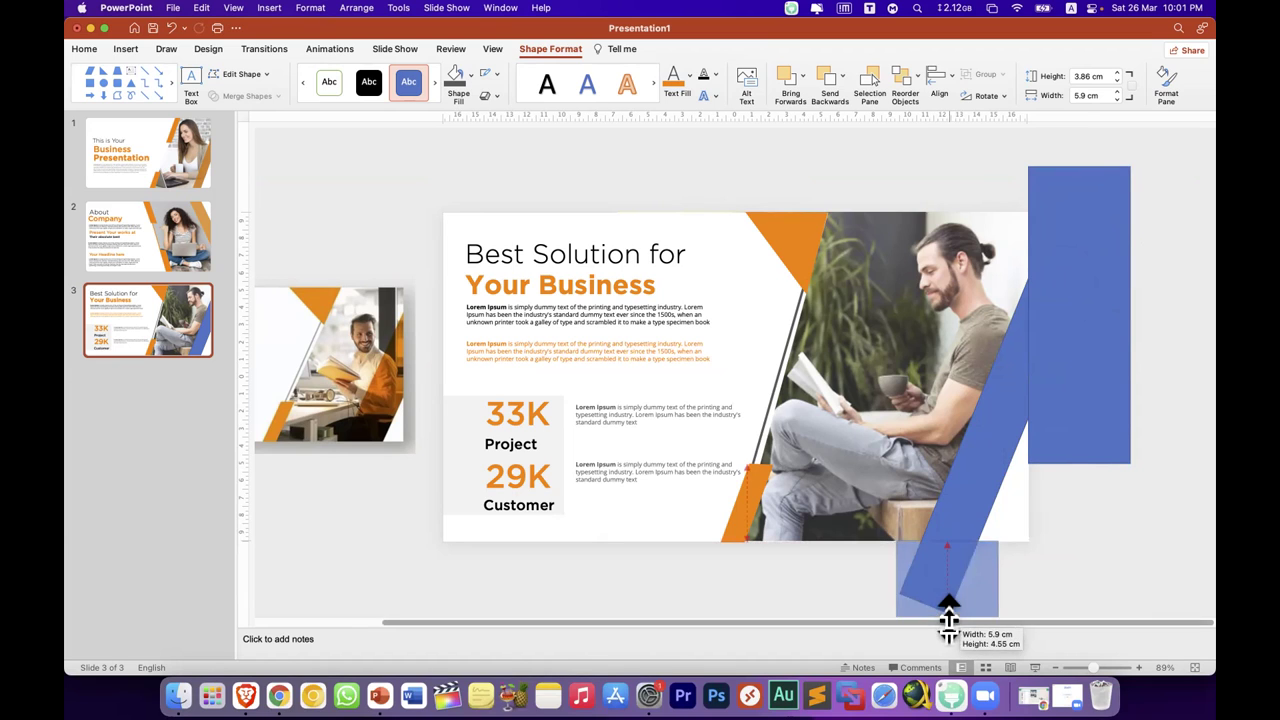
# Step: Subtract the helper rectangle from the bar and delete the leftover piece below the slide
pyautogui.keyDown('shift'); pyautogui.click(986, 480); pyautogui.keyUp('shift')
pyautogui.keyDown('shift'); pyautogui.click(1077, 432); pyautogui.keyUp('shift')
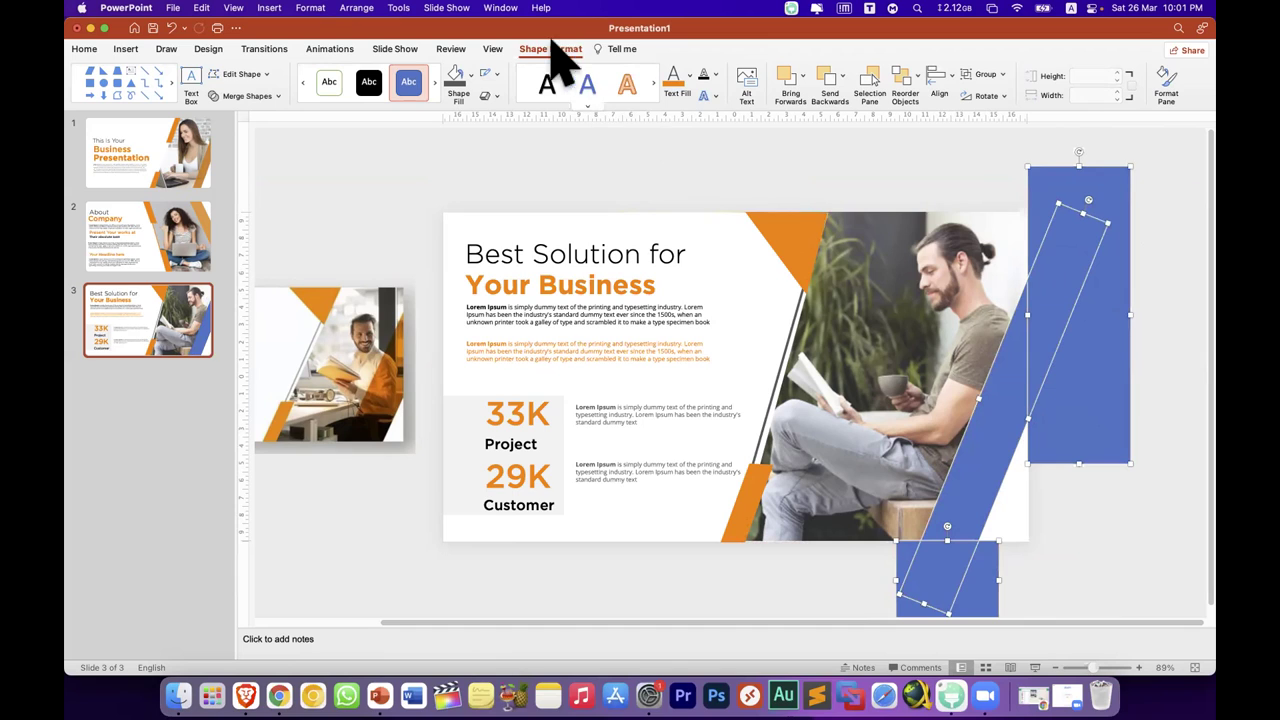
pyautogui.click(277, 92)
pyautogui.click(316, 143)
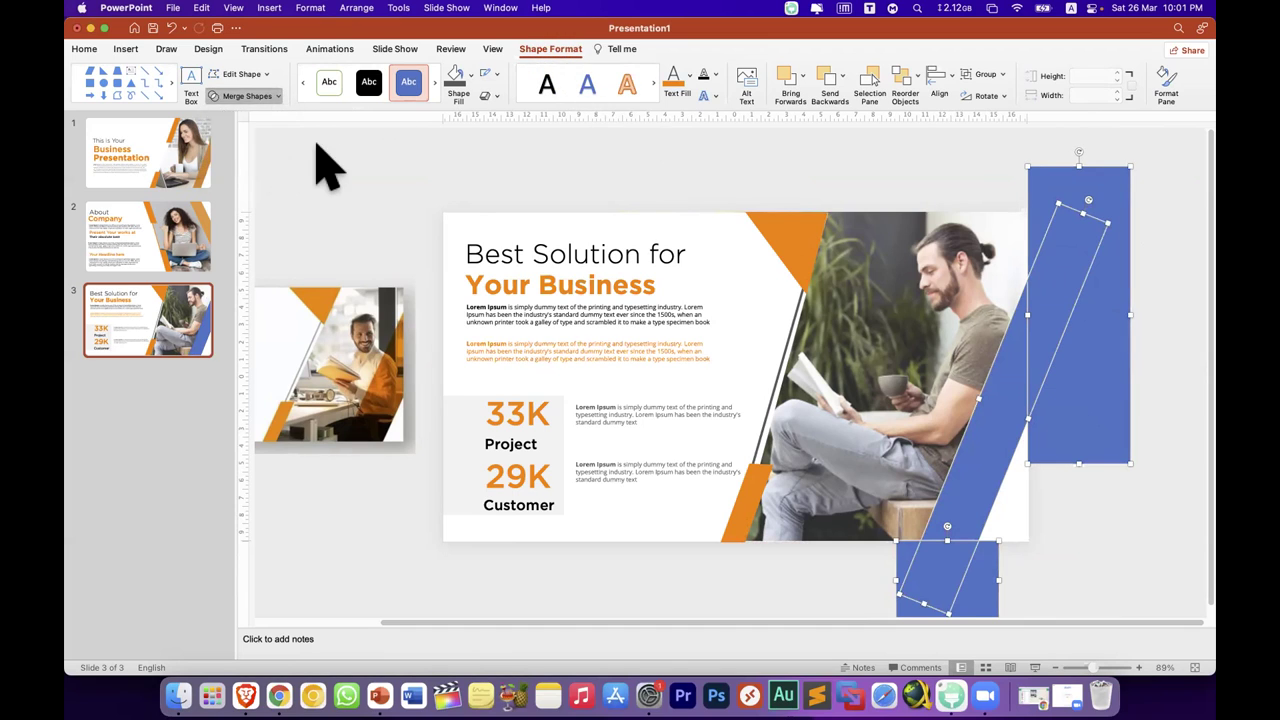
pyautogui.press('Escape')
pyautogui.moveTo(1057, 252)
pyautogui.mouseDown()
pyautogui.moveTo(1085, 198)
pyautogui.moveTo(1080, 251)
pyautogui.moveTo(1040, 300)
pyautogui.mouseUp()
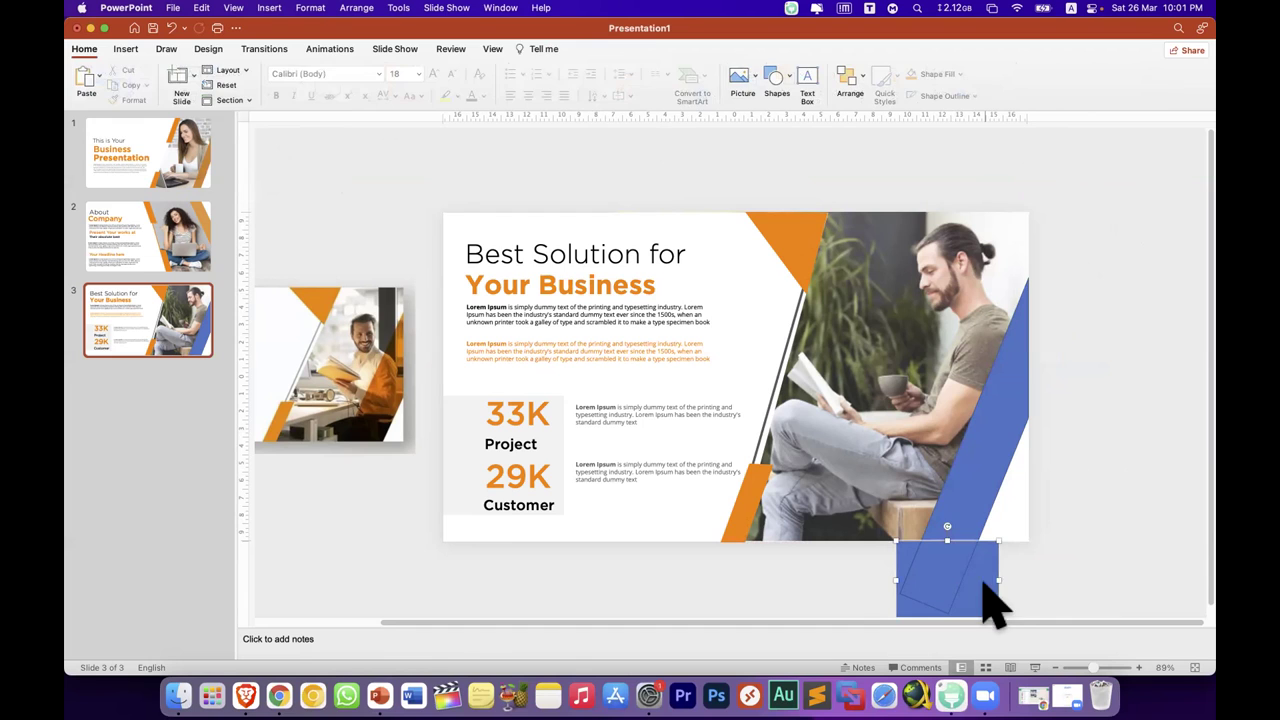
pyautogui.click(986, 600)
pyautogui.press('Delete')
# Step: Fill the trimmed bar with the recent orange and remove its outline
pyautogui.click(988, 430)
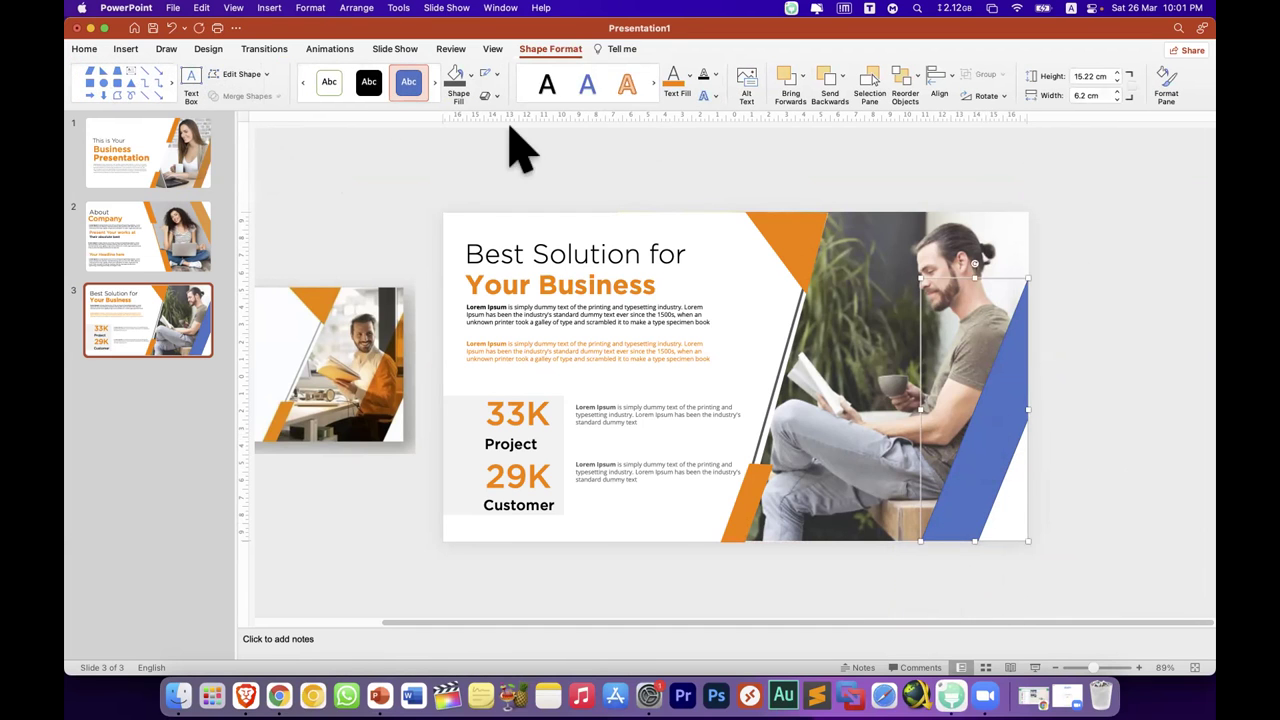
pyautogui.click(466, 75)
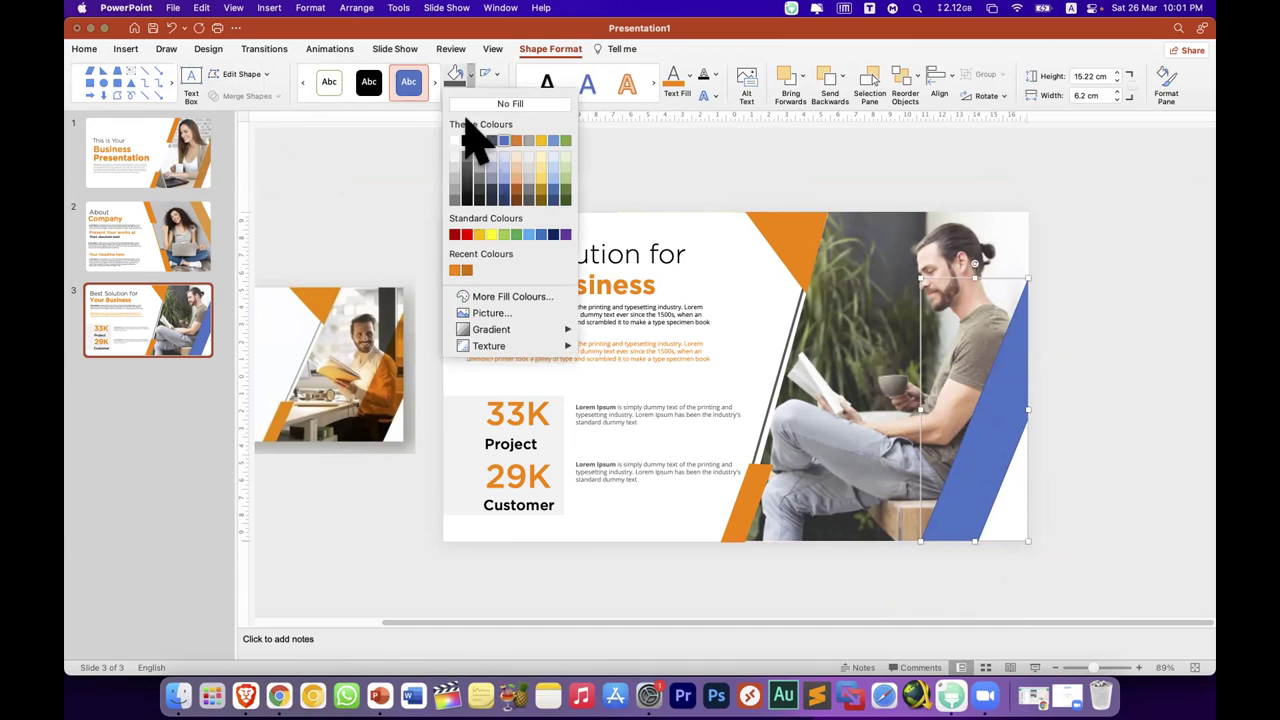
pyautogui.click(462, 271)
pyautogui.click(496, 75)
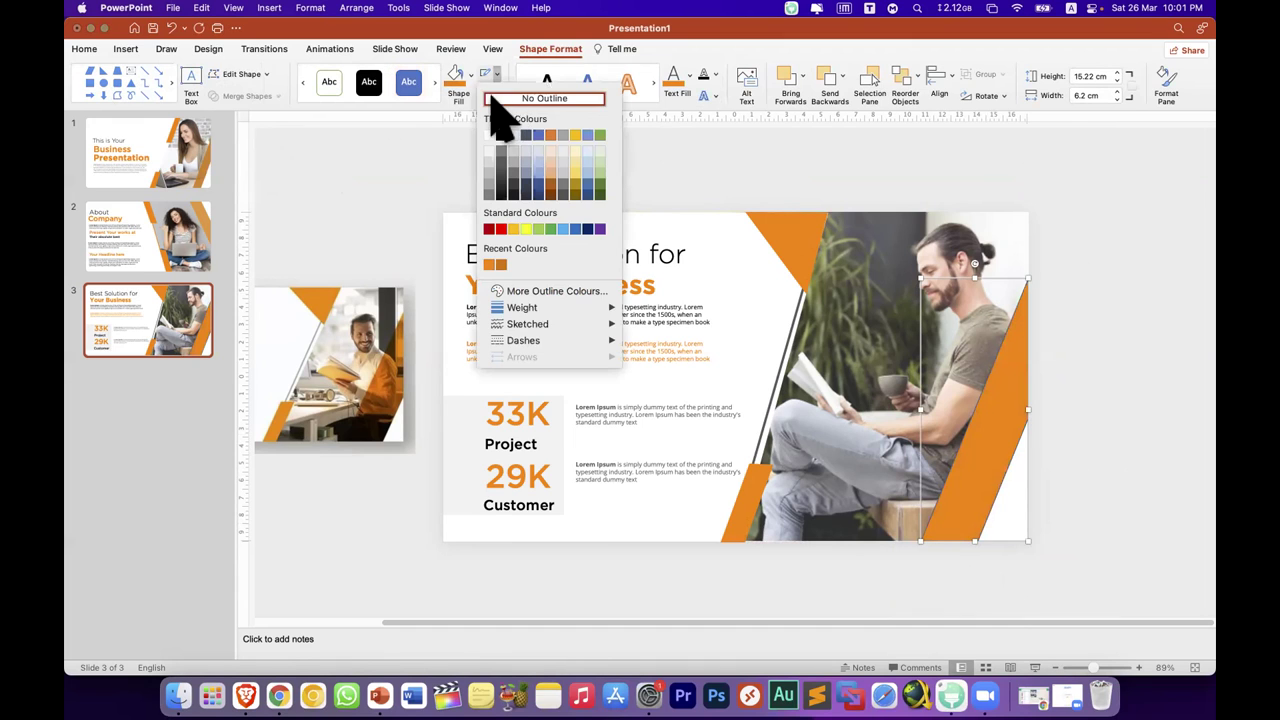
pyautogui.click(490, 98)
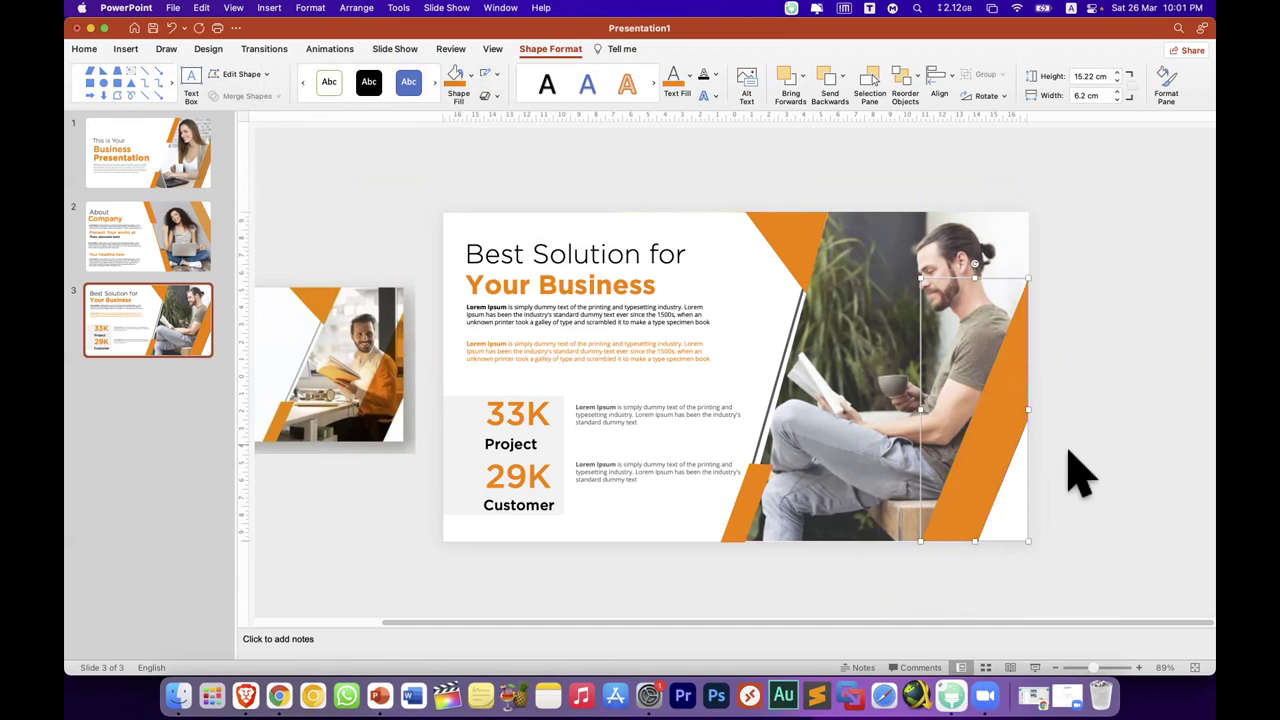
pyautogui.click(470, 78)
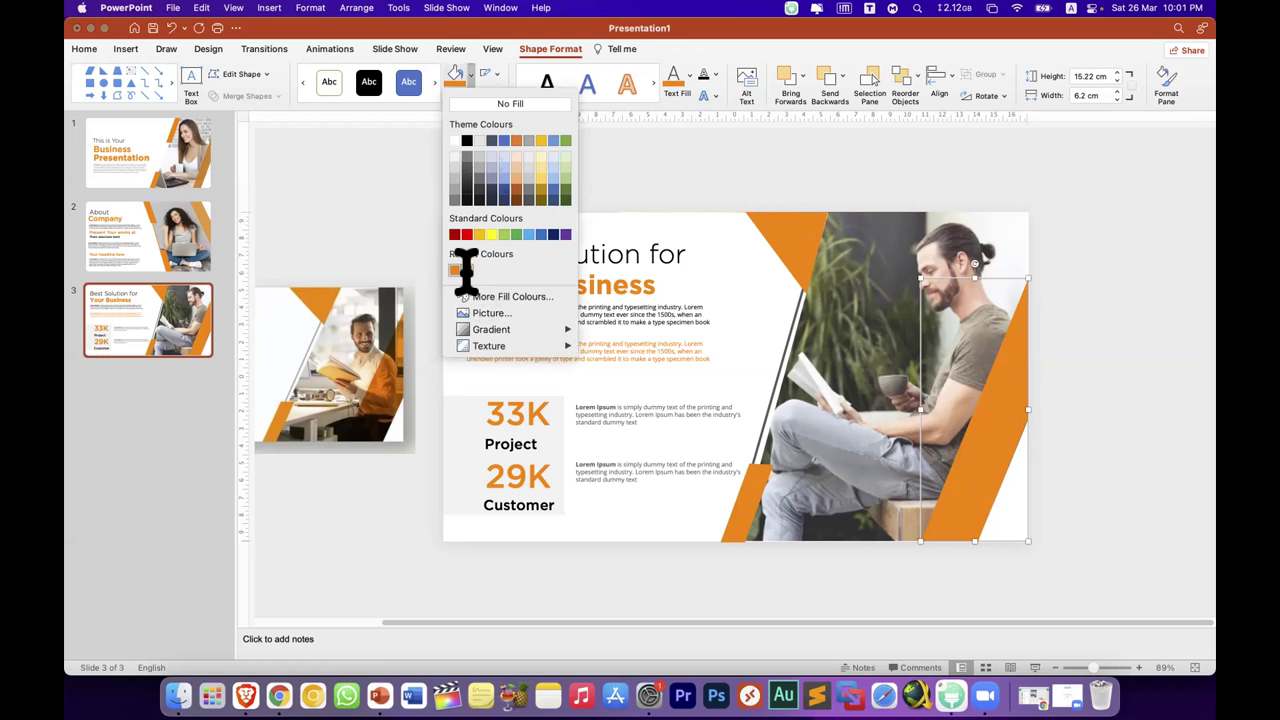
pyautogui.click(456, 270)
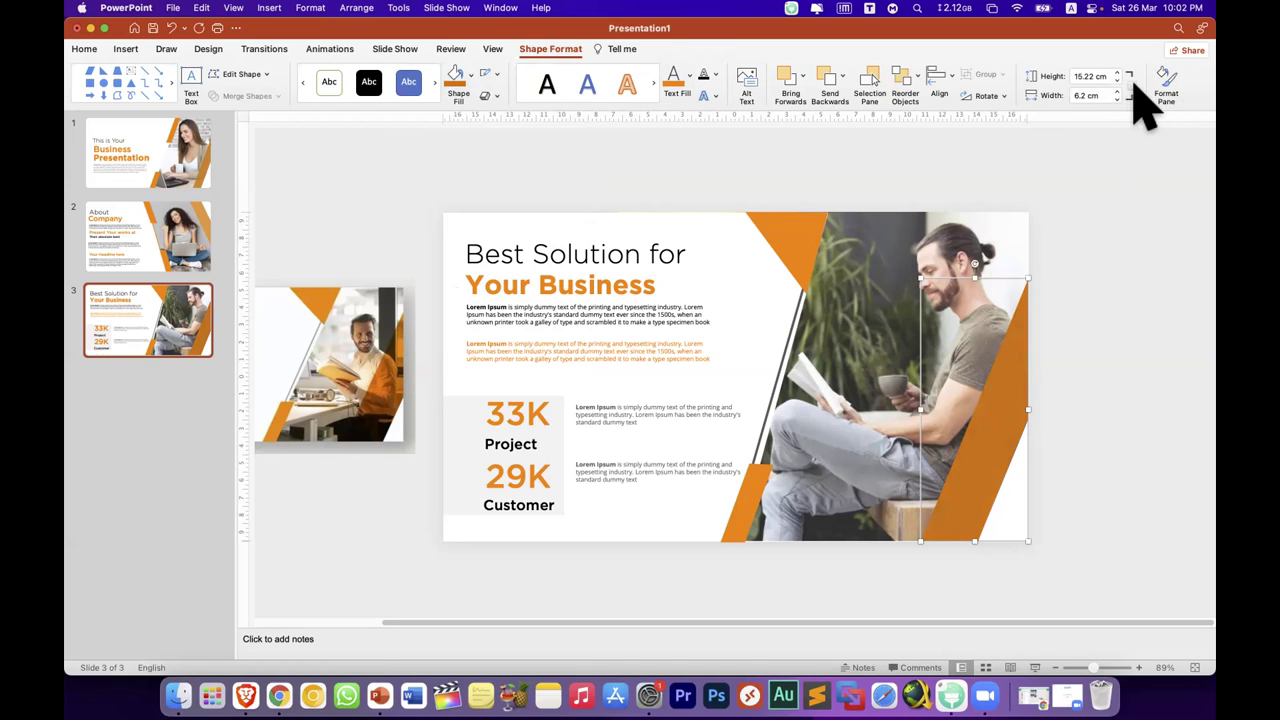
# Step: Set the orange band's transparency to 41% in the Format Shape pane
pyautogui.click(1165, 85)
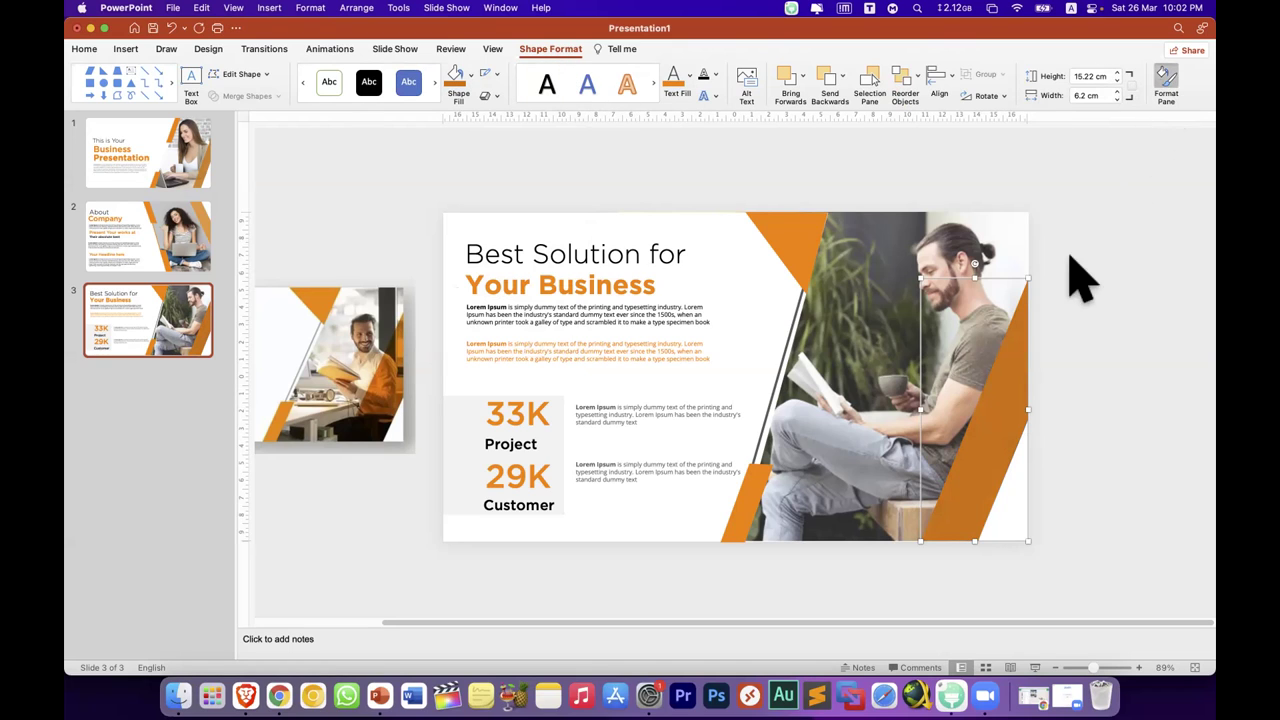
pyautogui.rightClick(981, 445)
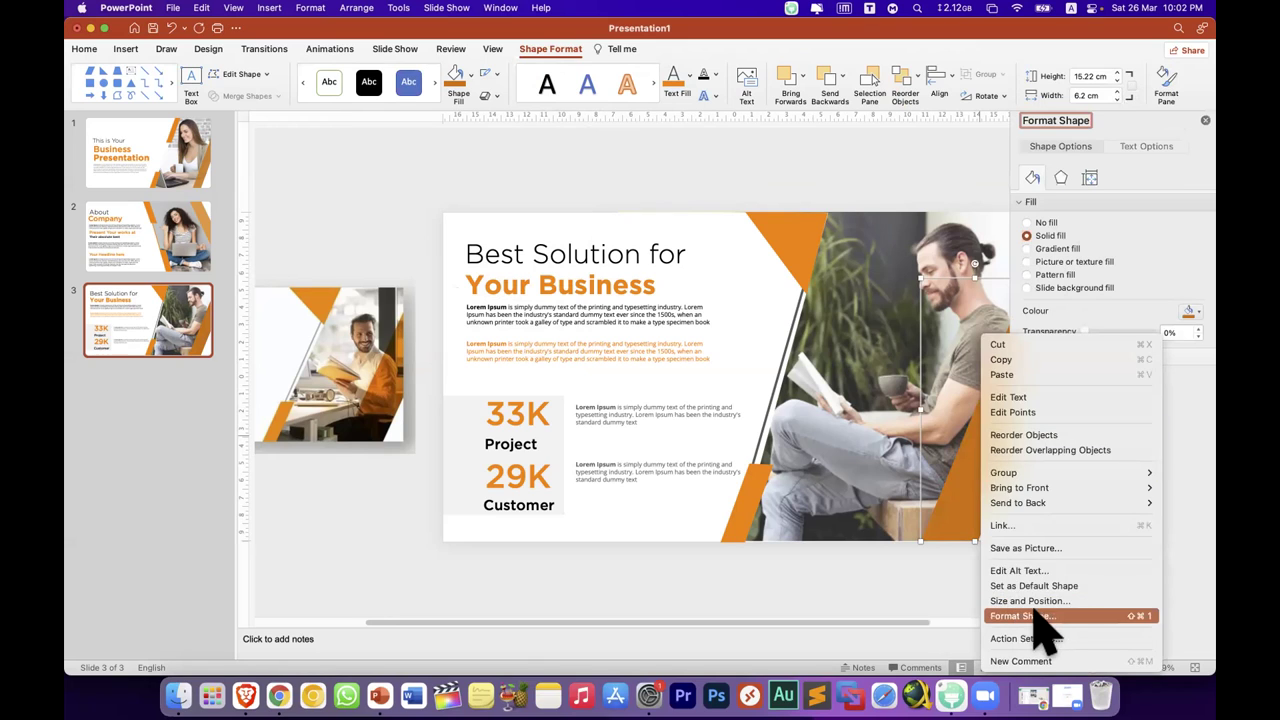
pyautogui.click(1183, 470)
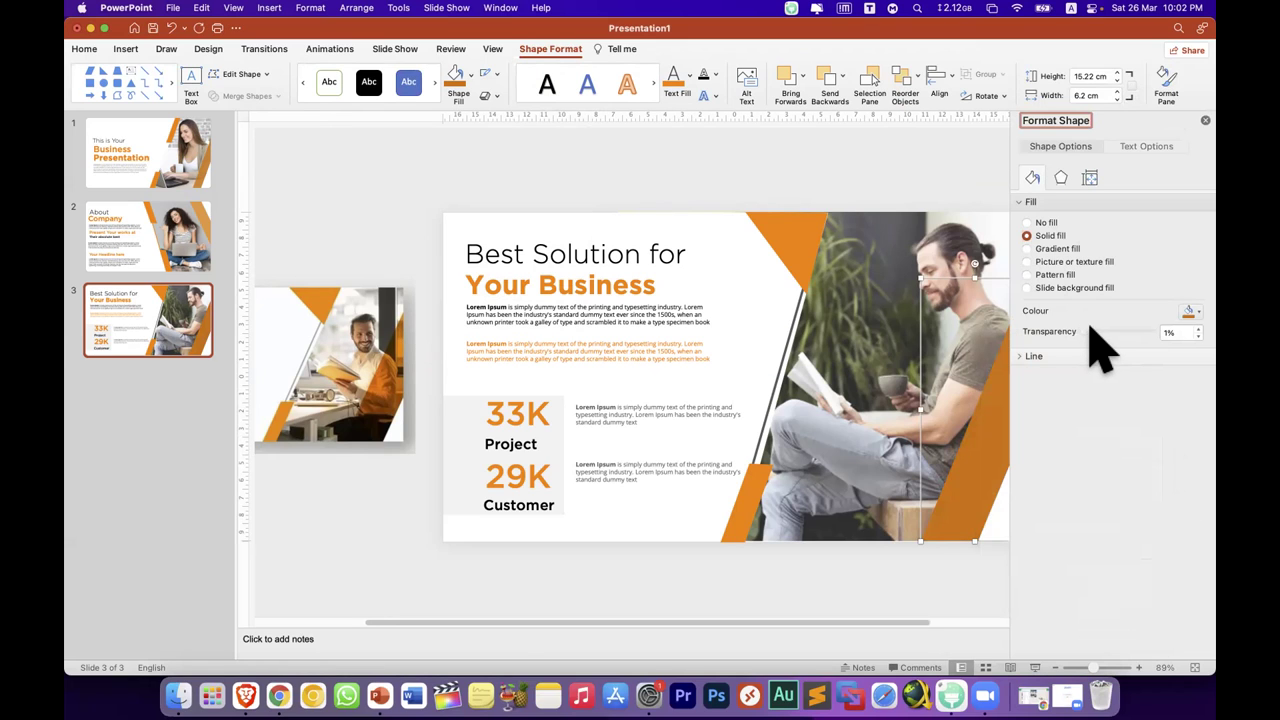
pyautogui.moveTo(1106, 330); pyautogui.dragTo(1110, 332)
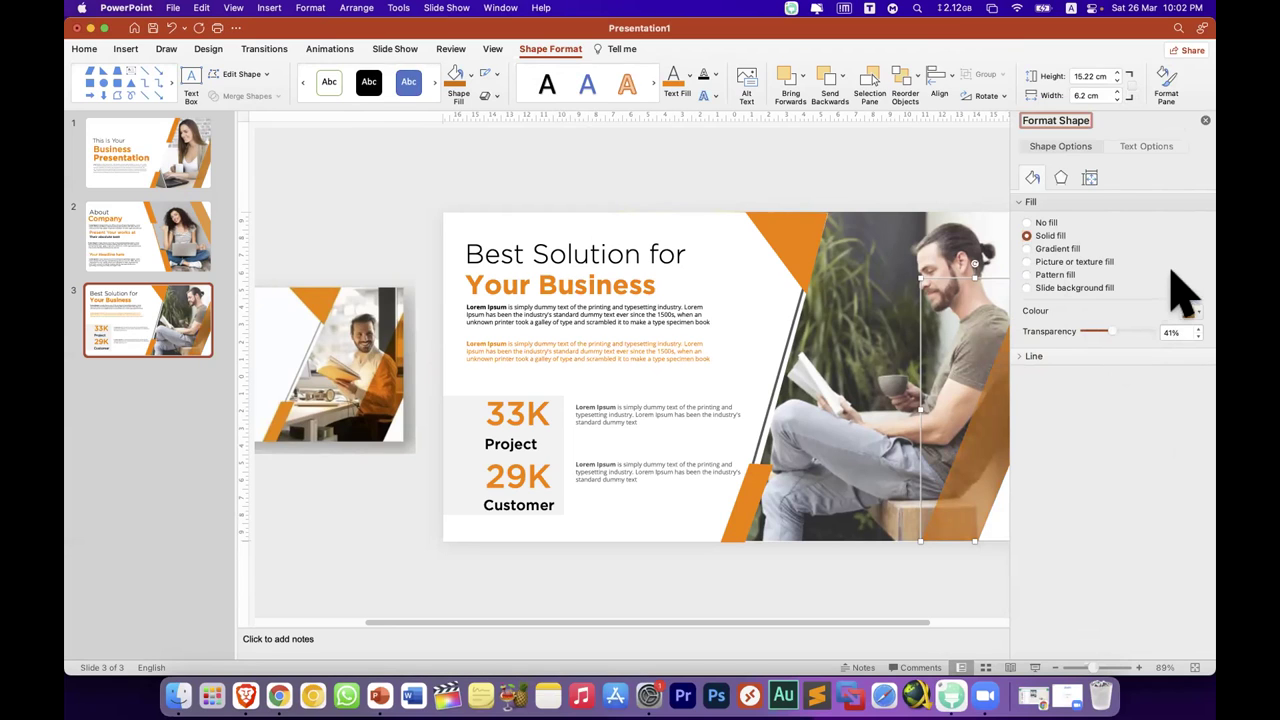
pyautogui.click(1205, 120)
# Step: Move the reference picture above the slide and enlarge it
pyautogui.click(1095, 585)
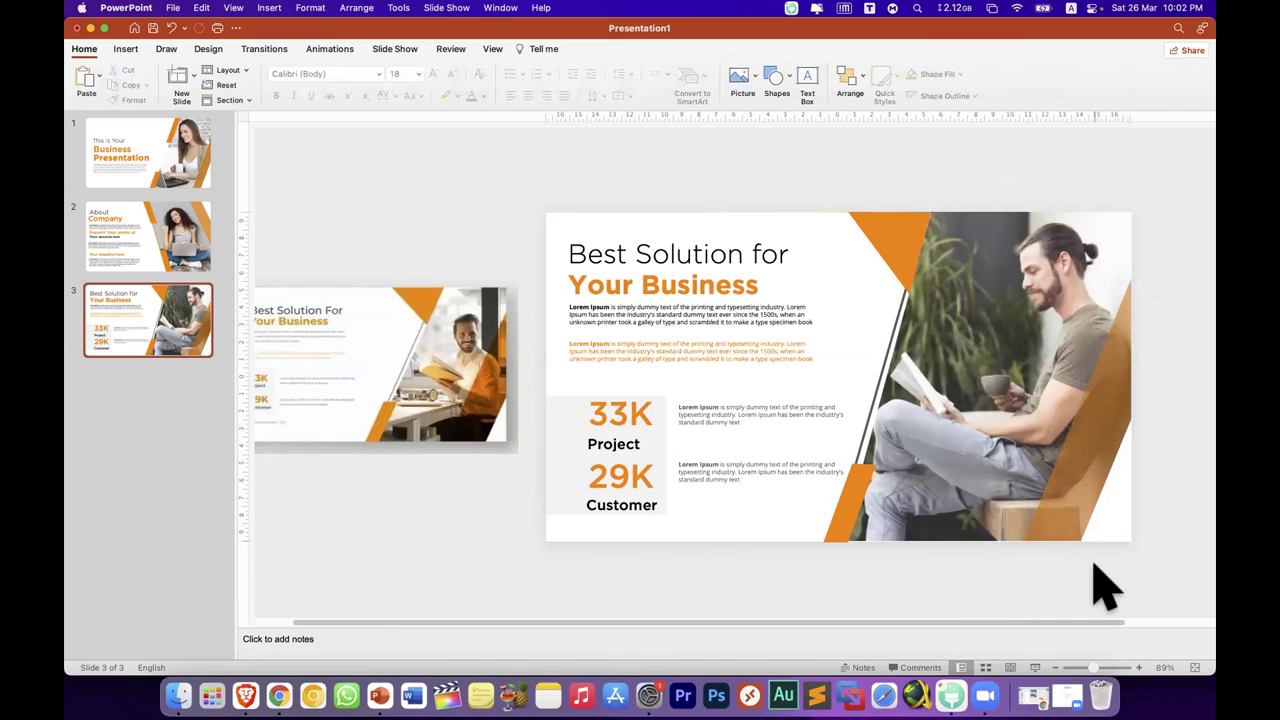
pyautogui.scroll(-5, 614, 457)
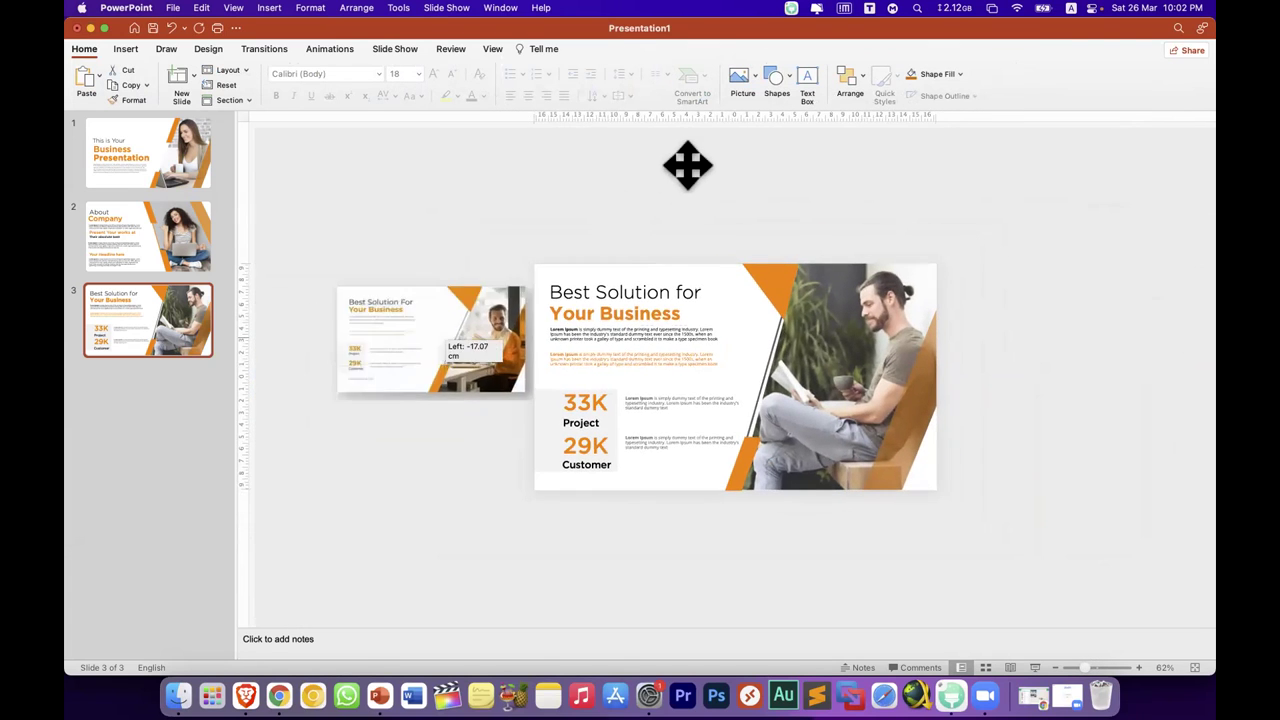
pyautogui.moveTo(419, 363); pyautogui.dragTo(629, 177)
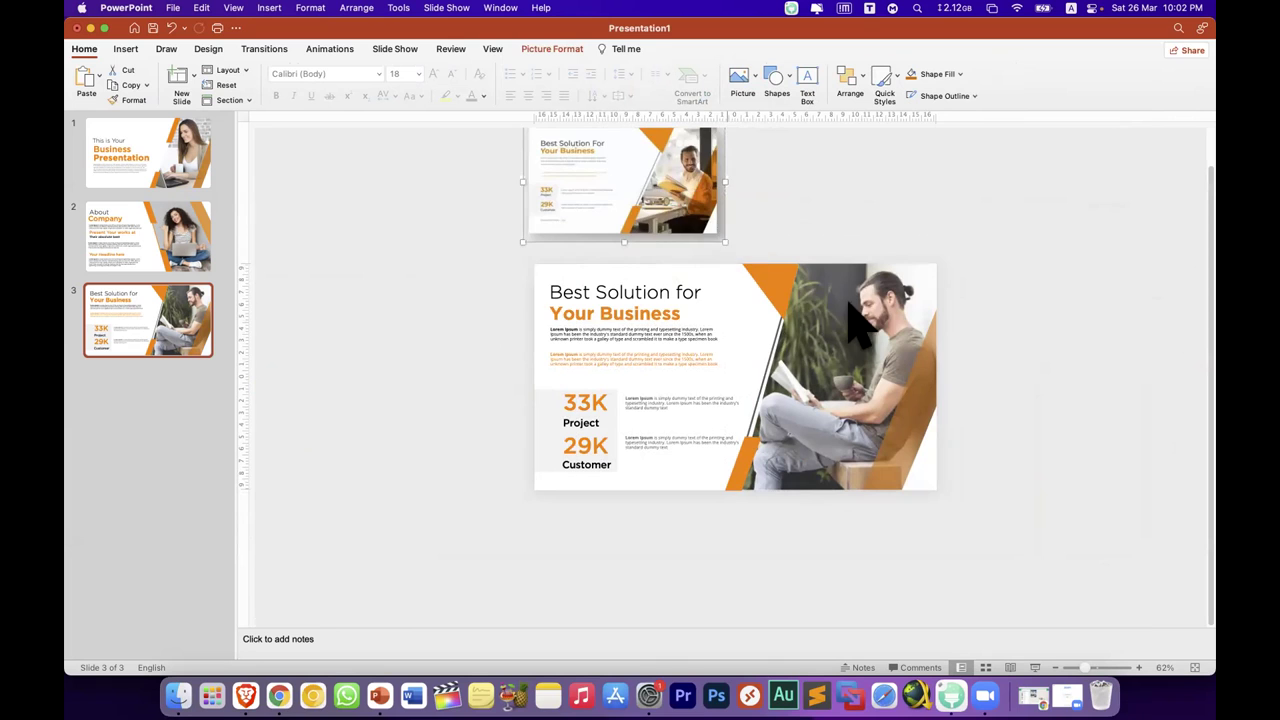
pyautogui.moveTo(722, 240); pyautogui.dragTo(866, 266)
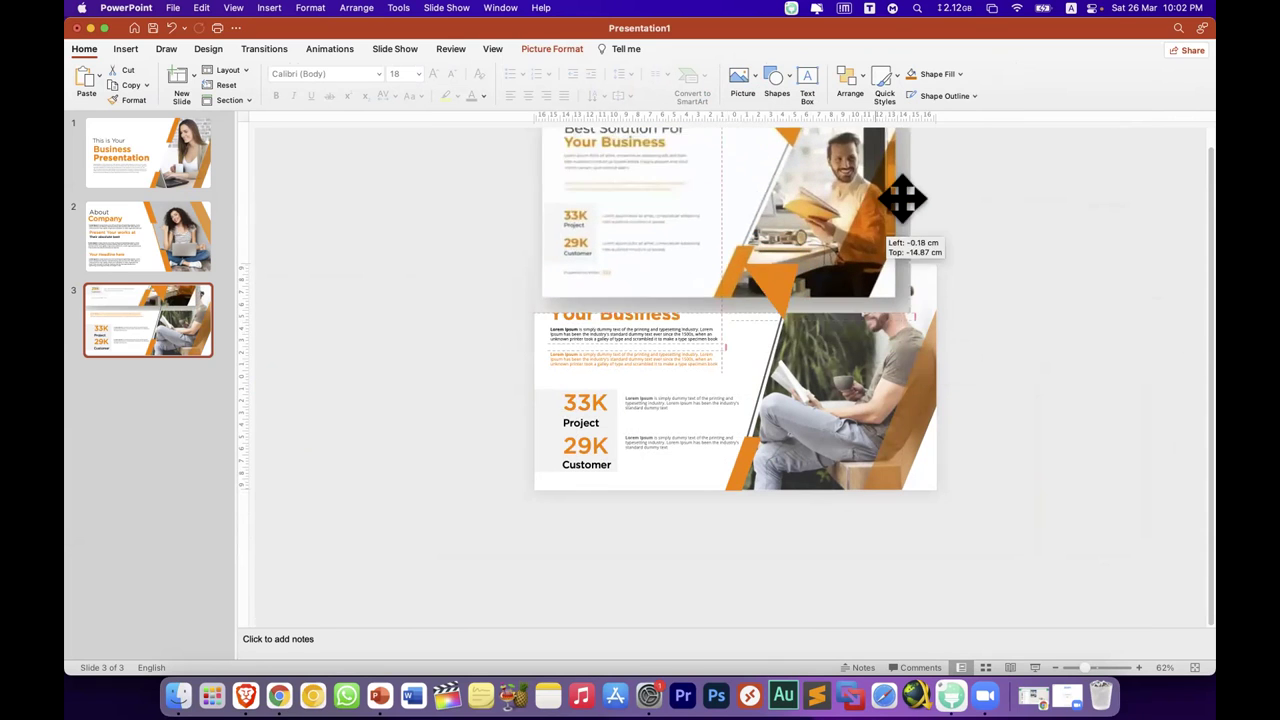
pyautogui.moveTo(866, 262); pyautogui.dragTo(892, 185)
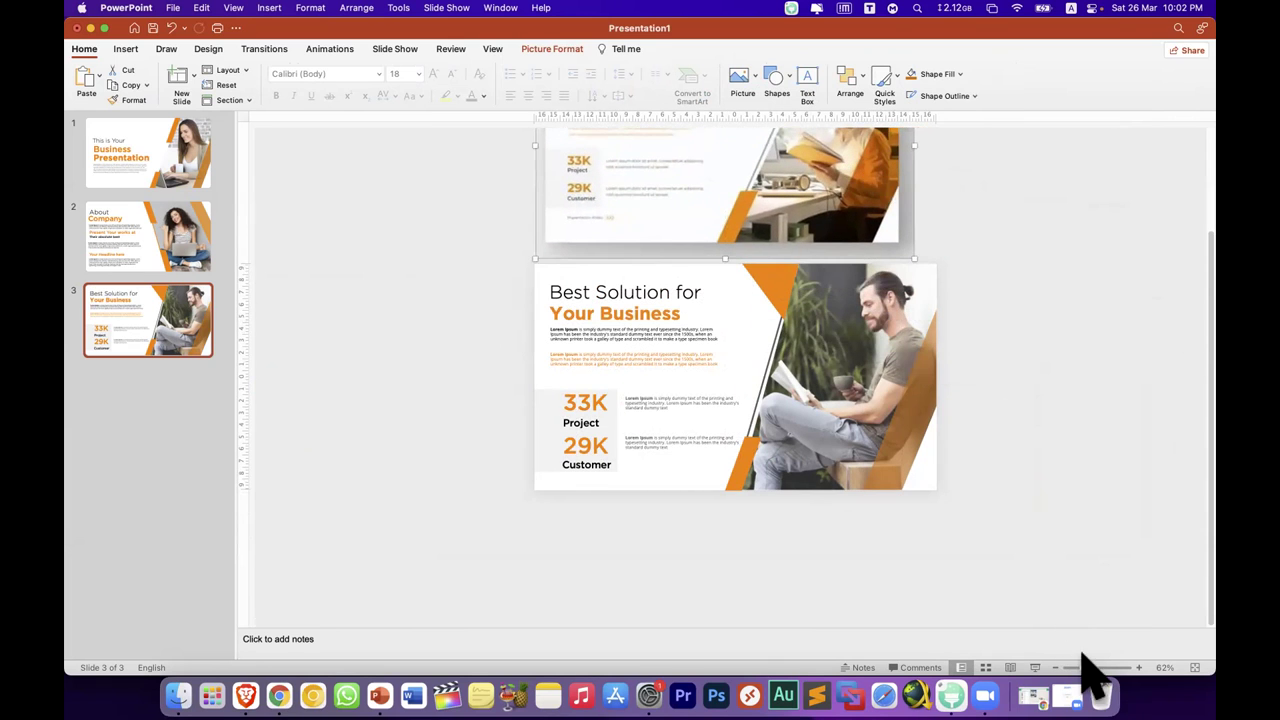
pyautogui.click(1074, 614)
# Step: Zoom in and out to compare slide 3 with the reference picture
pyautogui.scroll(-3, 1074, 614)
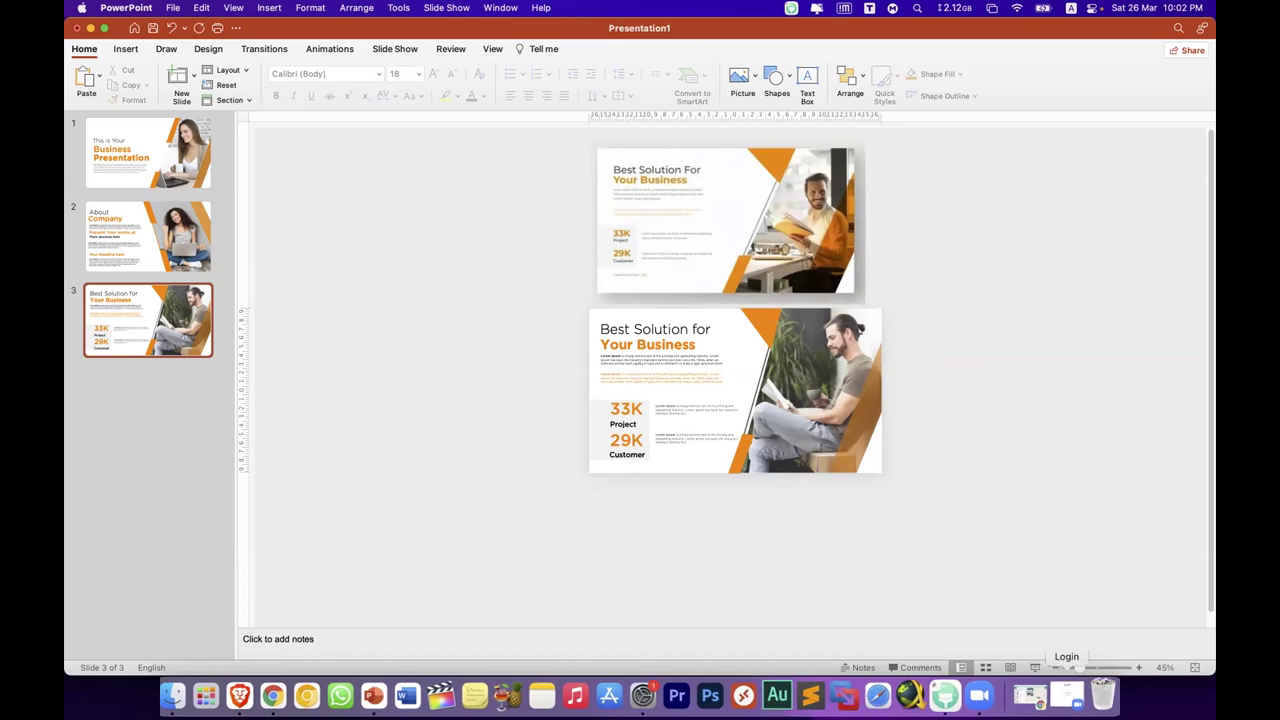
pyautogui.scroll(2, 735, 390)
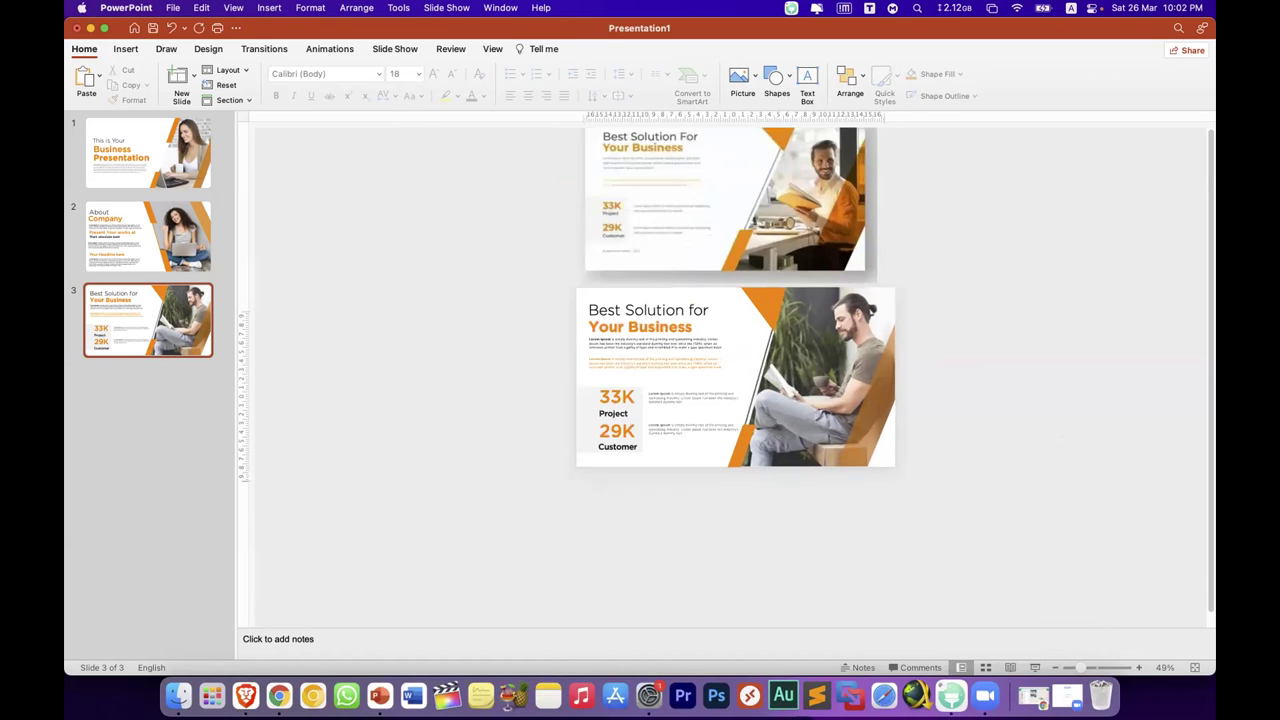
pyautogui.scroll(2, 735, 390)
pyautogui.scroll(2, 735, 390)
pyautogui.scroll(2, 735, 390)
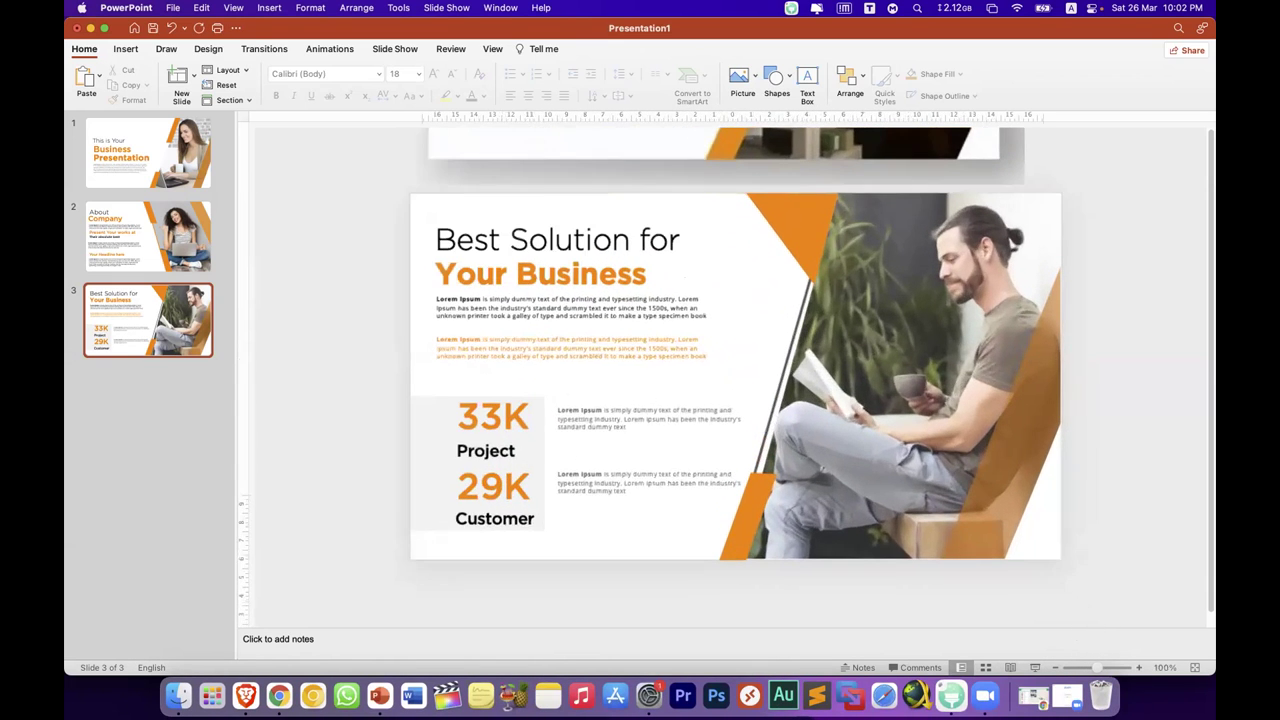
pyautogui.scroll(2, 735, 377)
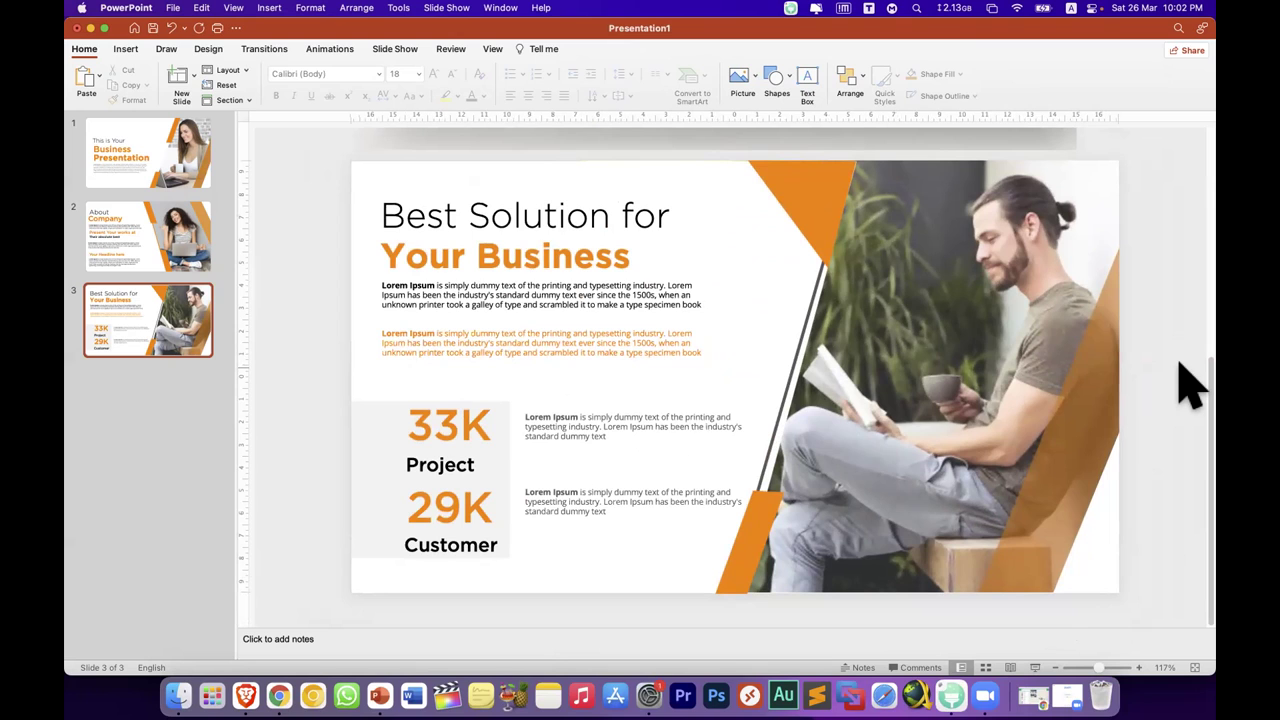
pyautogui.scroll(2, 1190, 385)
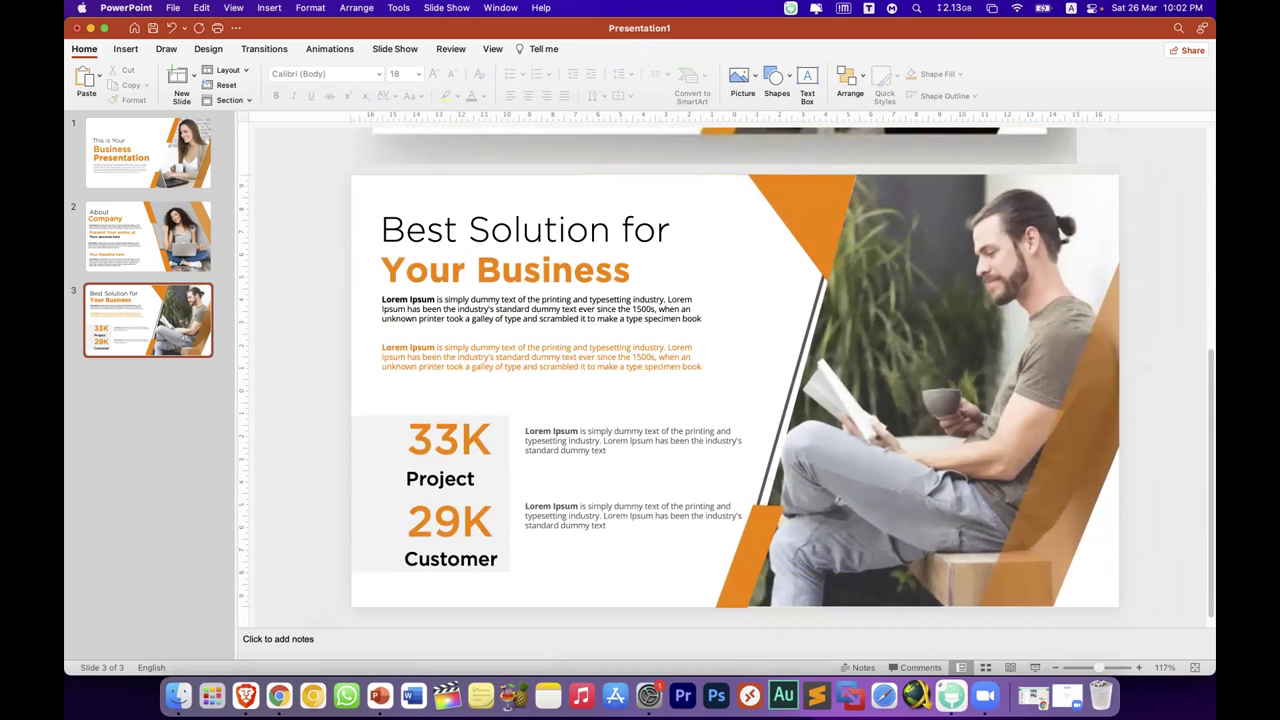
pyautogui.scroll(-5, 735, 390)
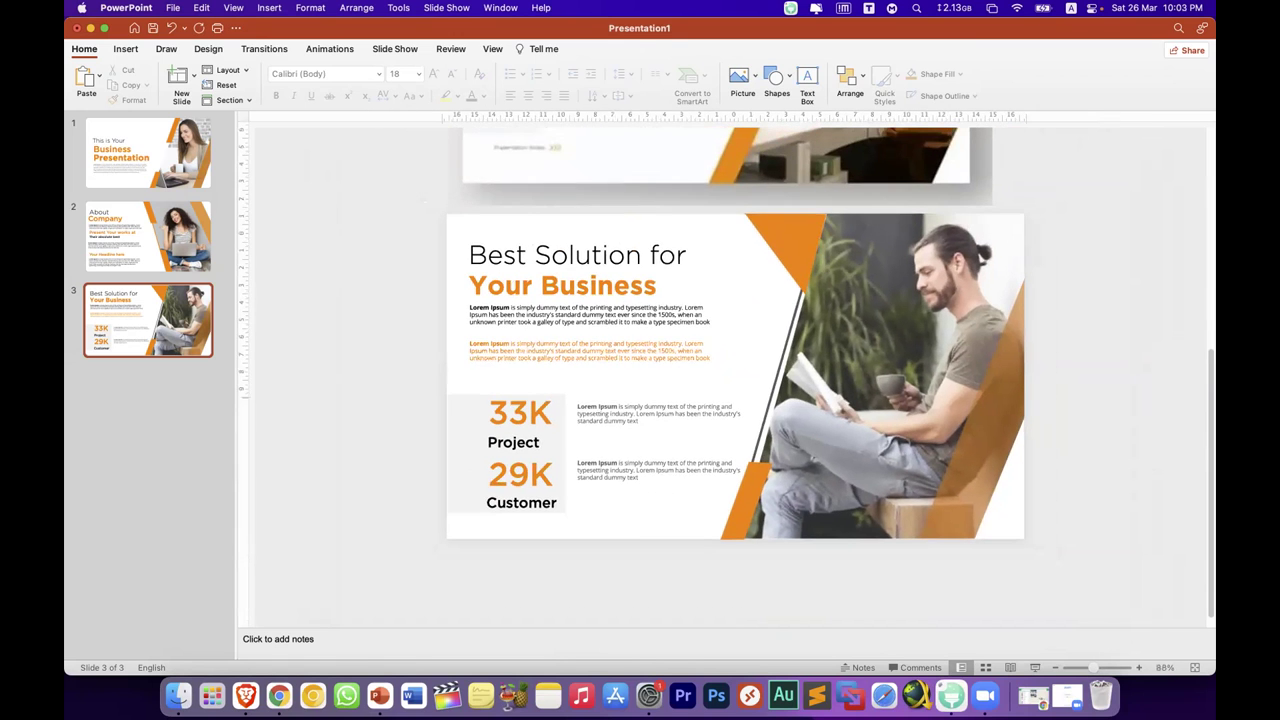
pyautogui.scroll(-3, 735, 390)
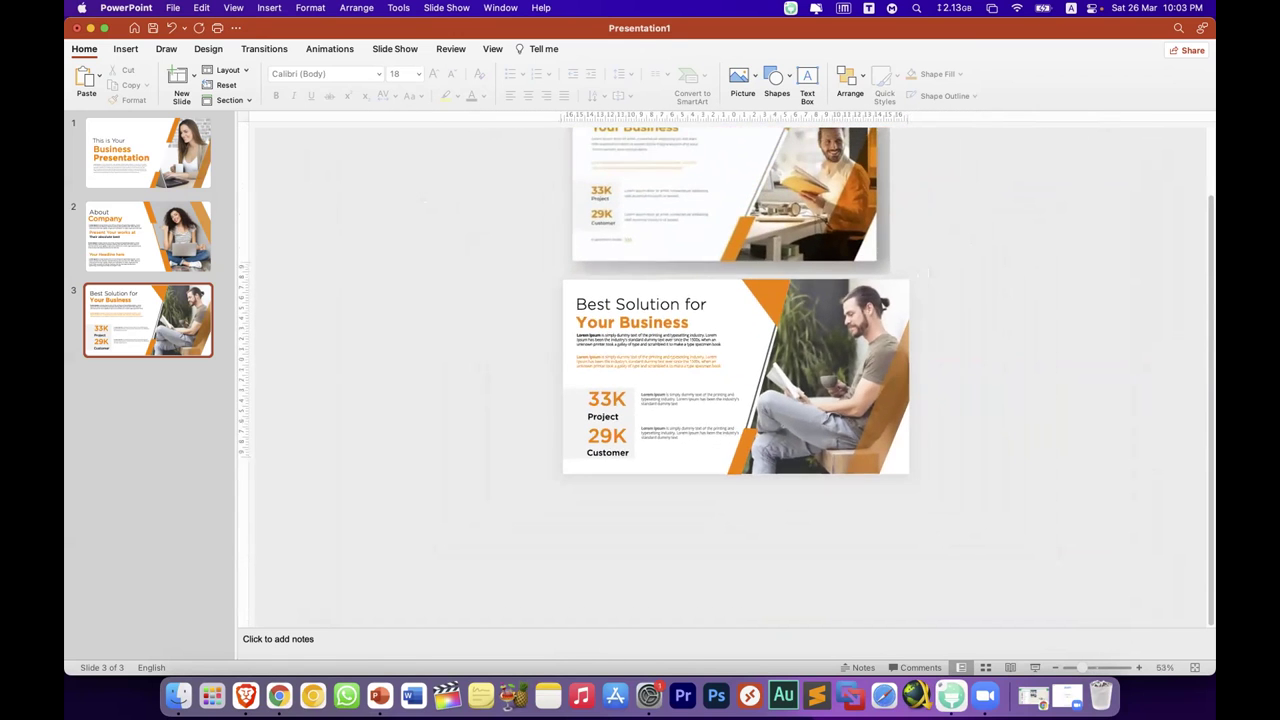
# Step: Move the reference picture beside the slide's left edge and enlarge it
pyautogui.moveTo(800, 214); pyautogui.dragTo(433, 410)
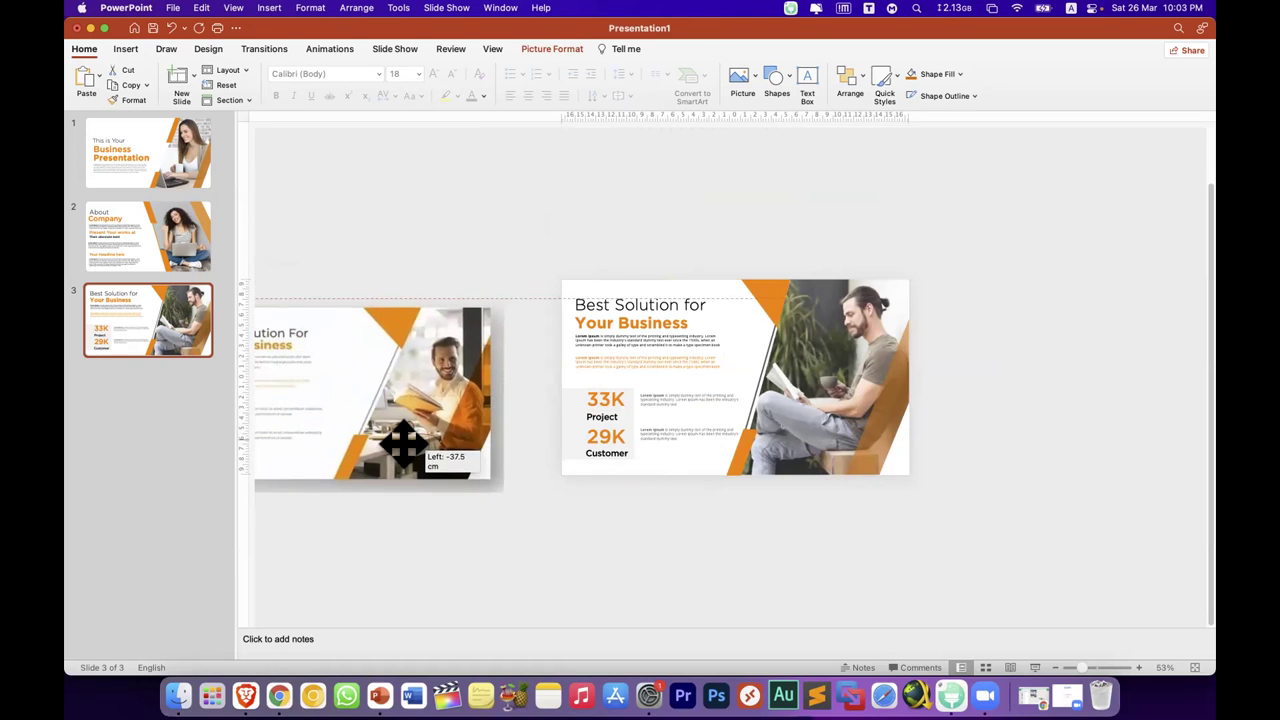
pyautogui.moveTo(433, 410); pyautogui.dragTo(405, 445)
pyautogui.moveTo(497, 287); pyautogui.dragTo(528, 268)
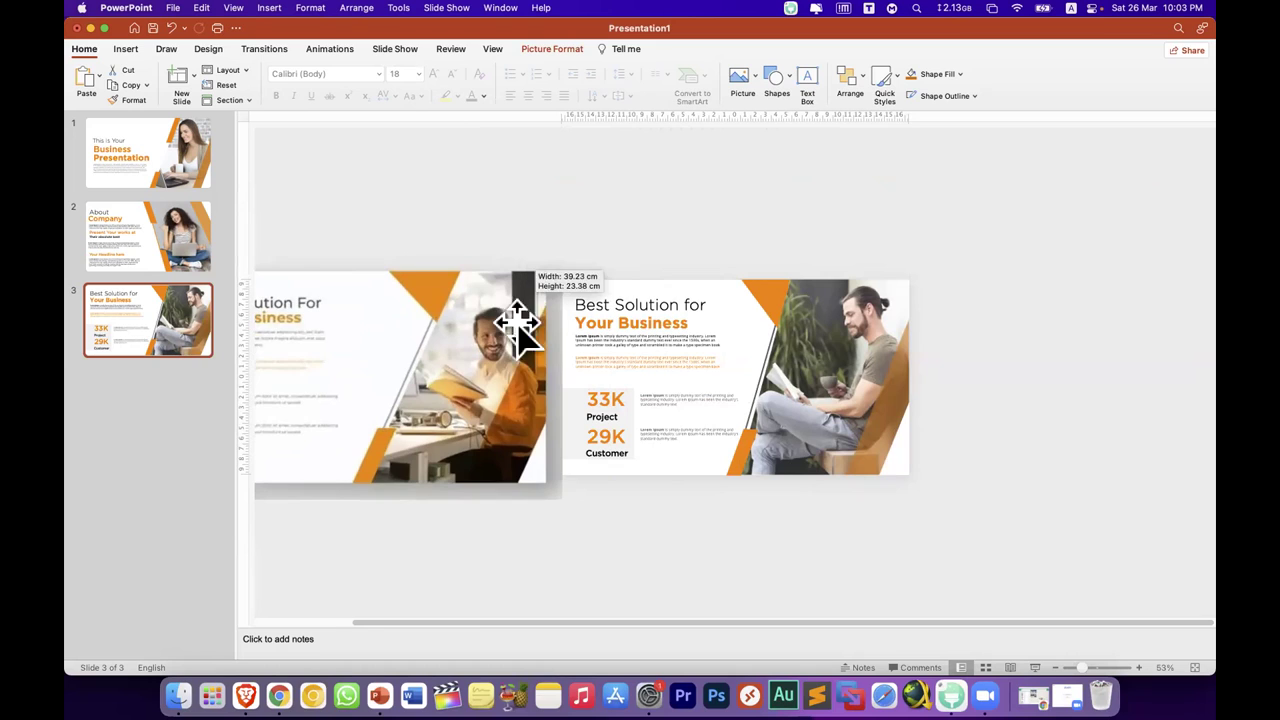
pyautogui.moveTo(514, 357); pyautogui.dragTo(512, 359)
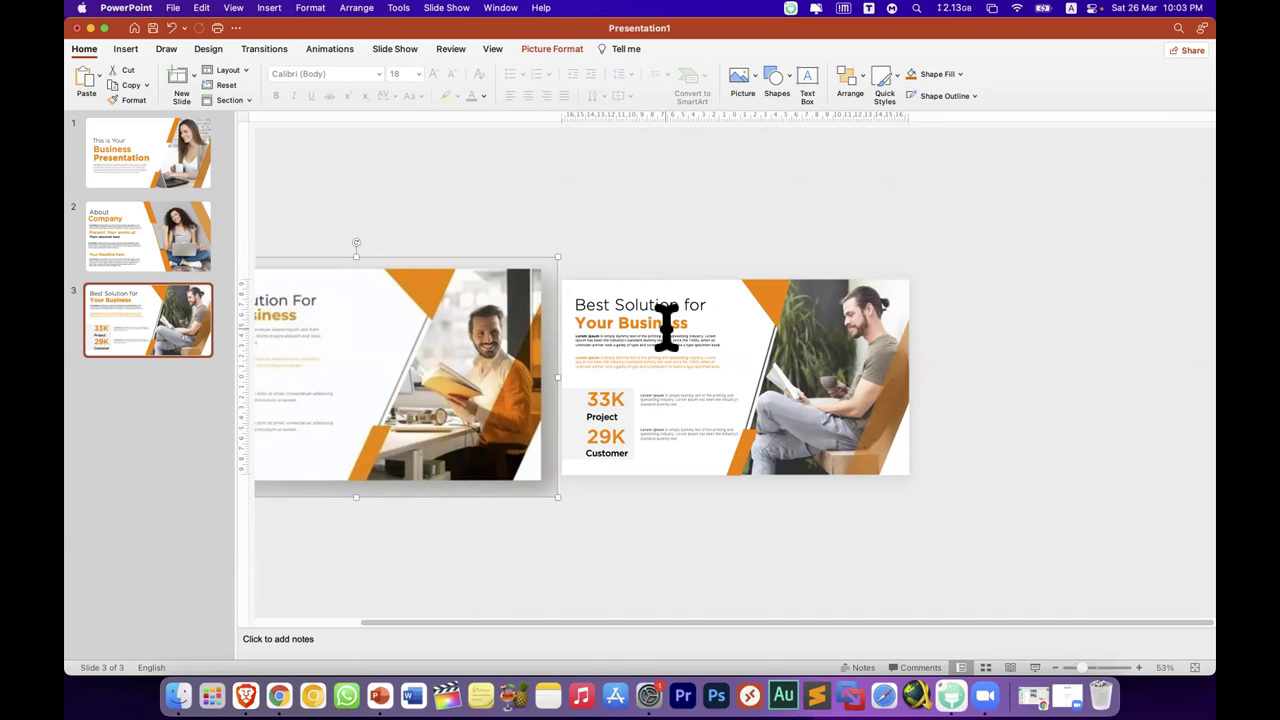
# Step: Check the triangle, photo and centre shape, then shrink and reposition the reference picture
pyautogui.click(742, 440)
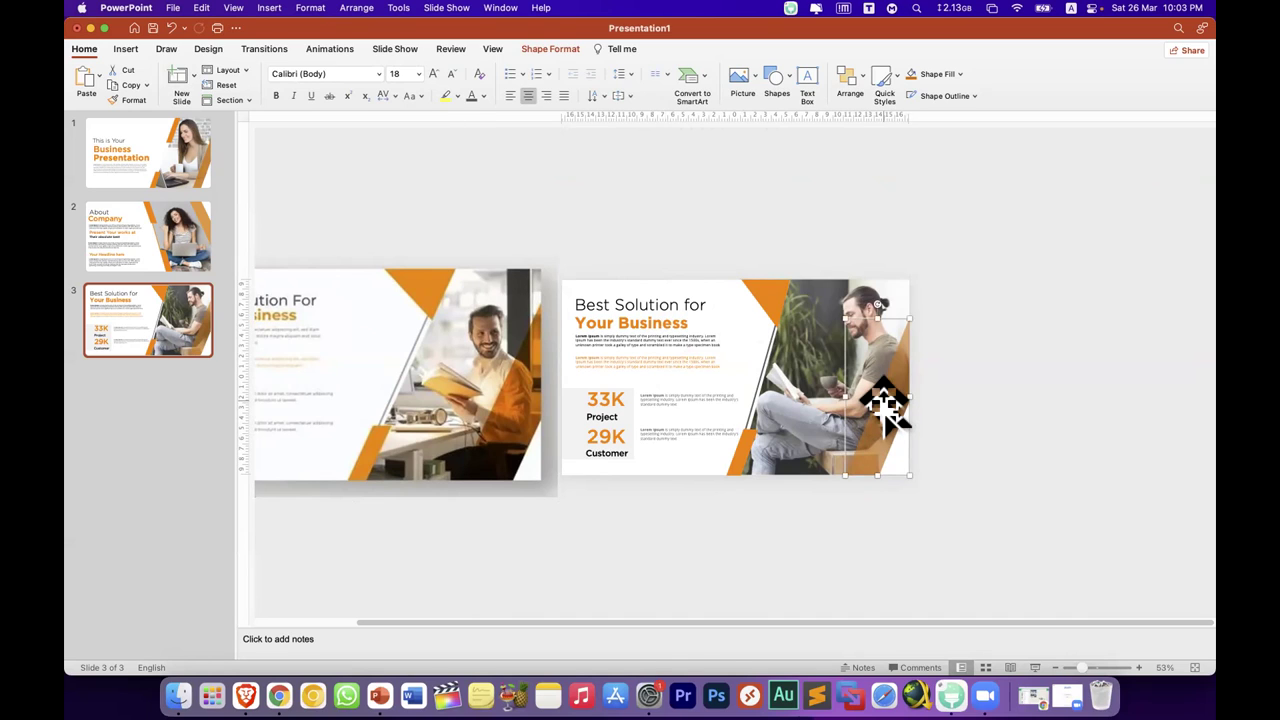
pyautogui.click(806, 348)
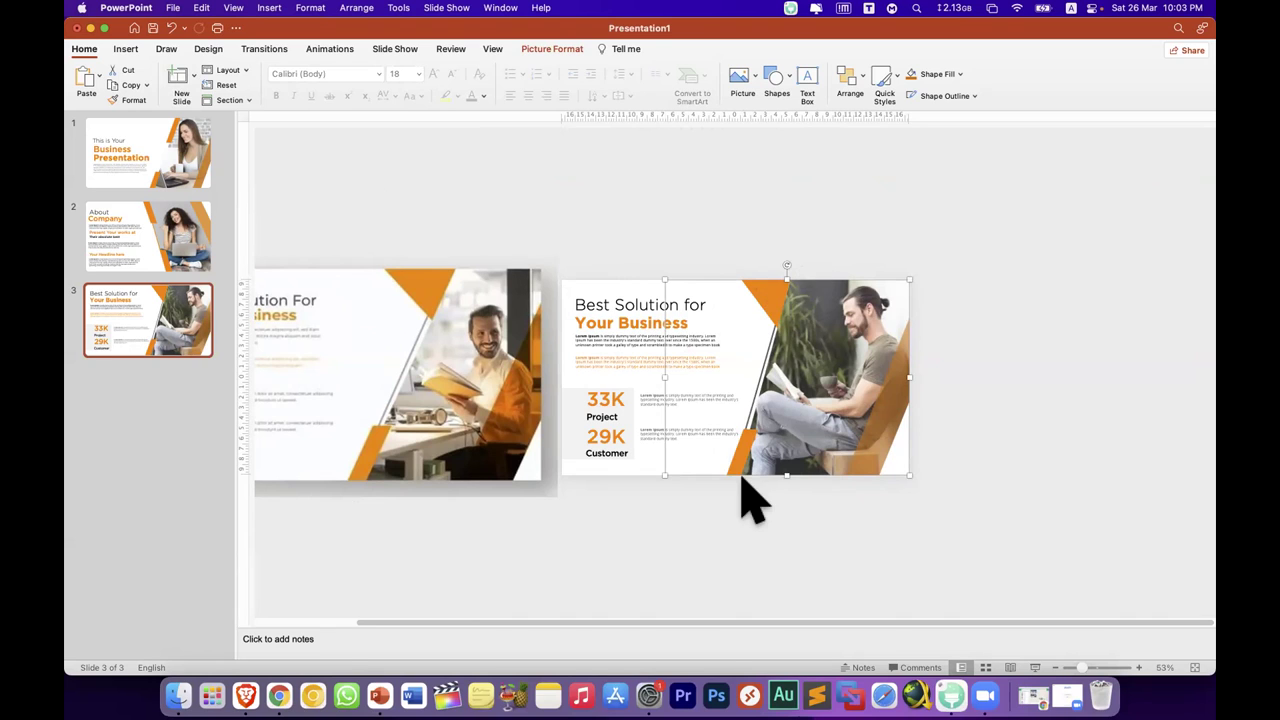
pyautogui.click(722, 310)
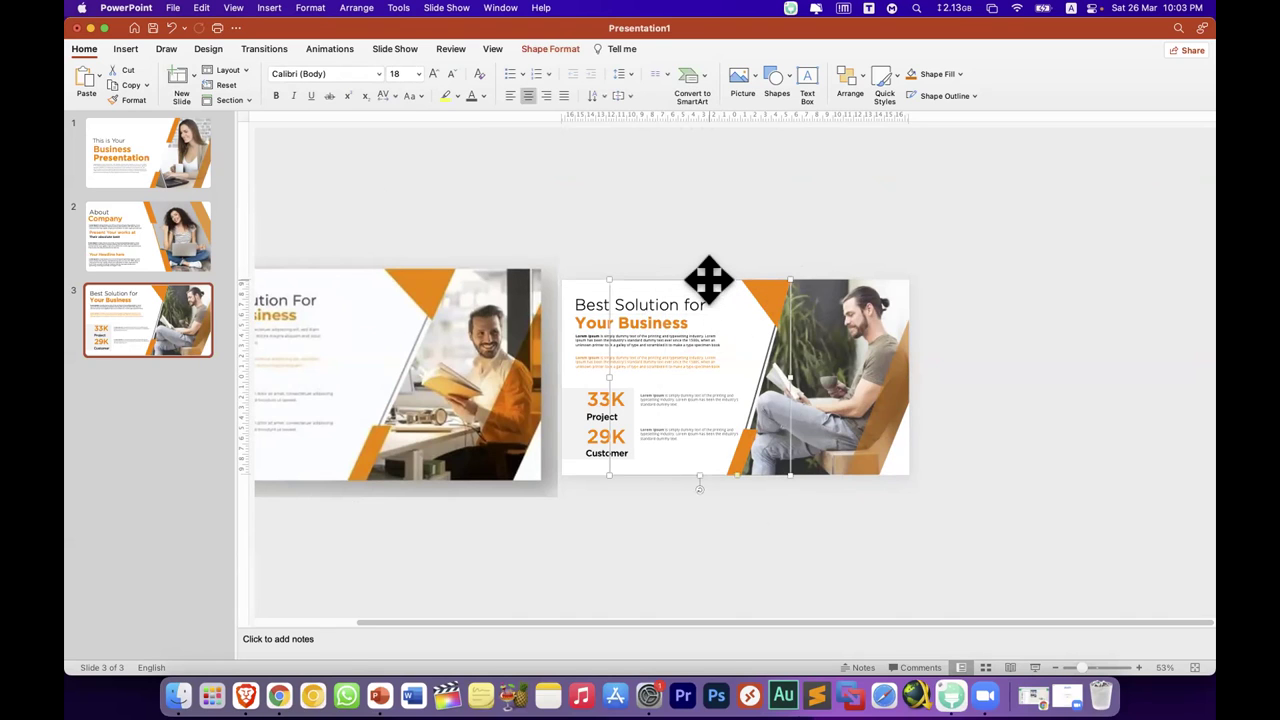
pyautogui.click(985, 295)
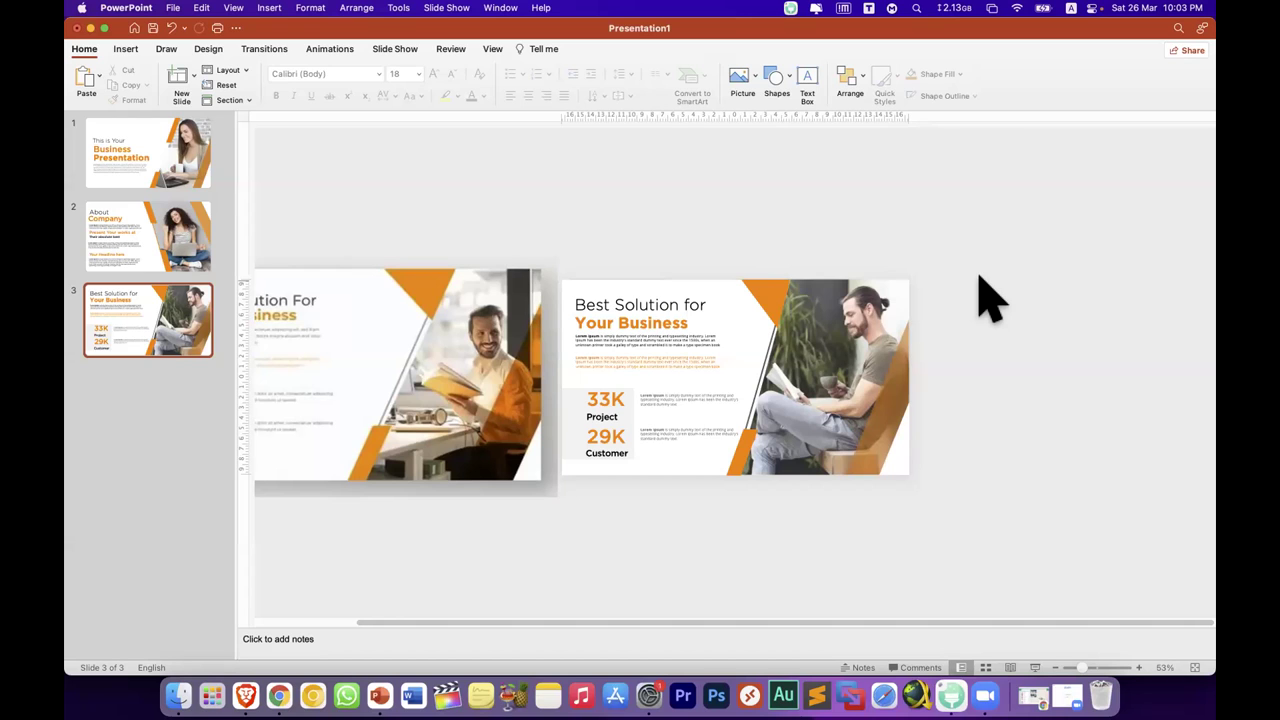
pyautogui.click(505, 355)
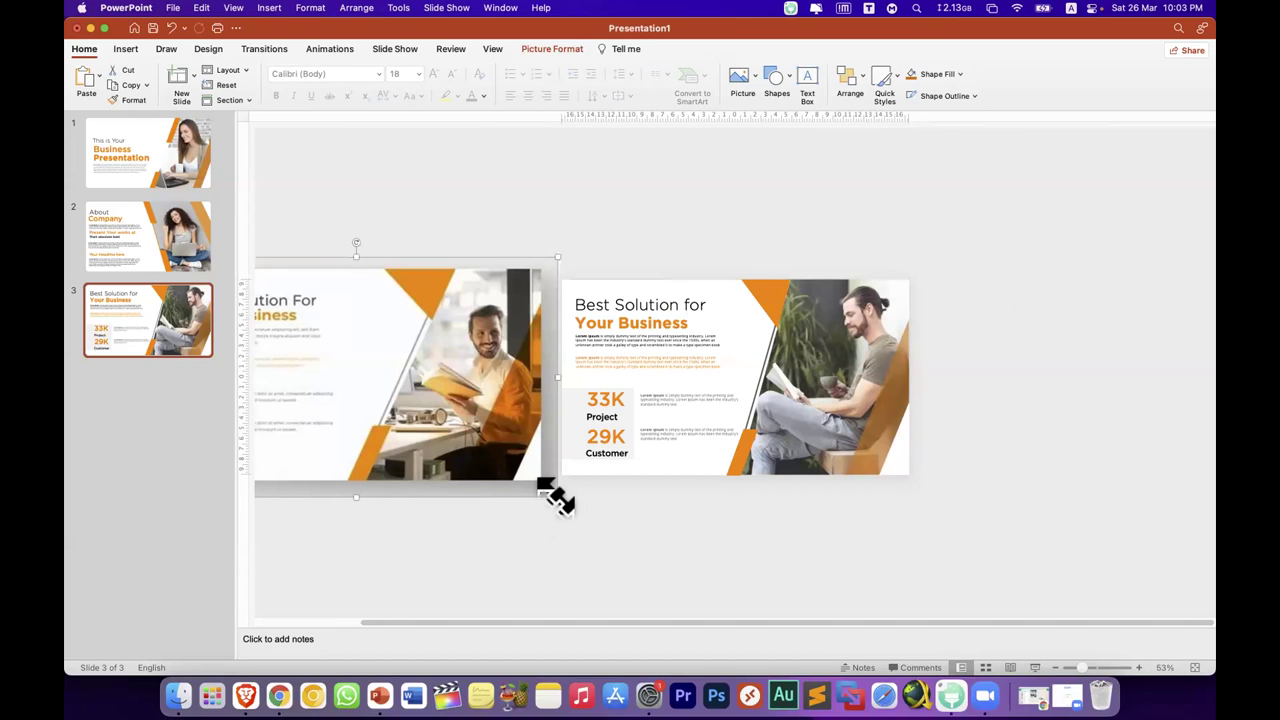
pyautogui.moveTo(556, 495)
pyautogui.mouseDown()
pyautogui.moveTo(457, 386)
pyautogui.moveTo(531, 376)
pyautogui.moveTo(484, 352)
pyautogui.mouseUp()
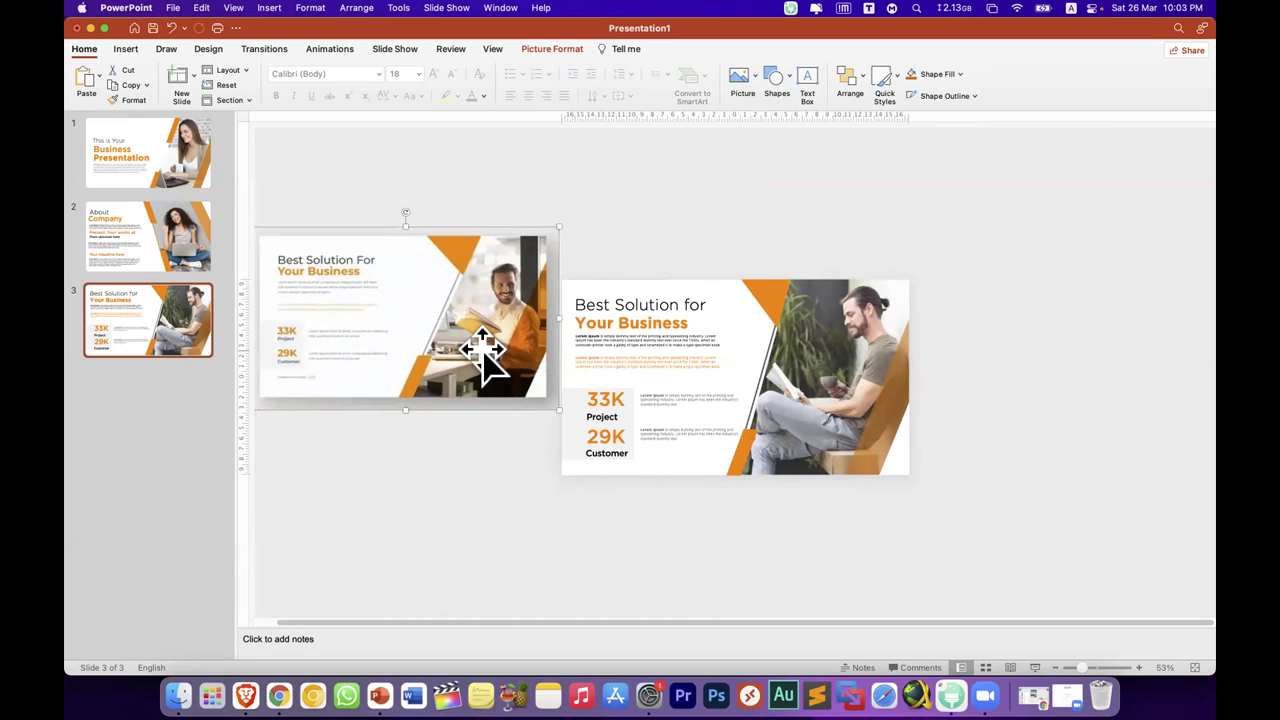
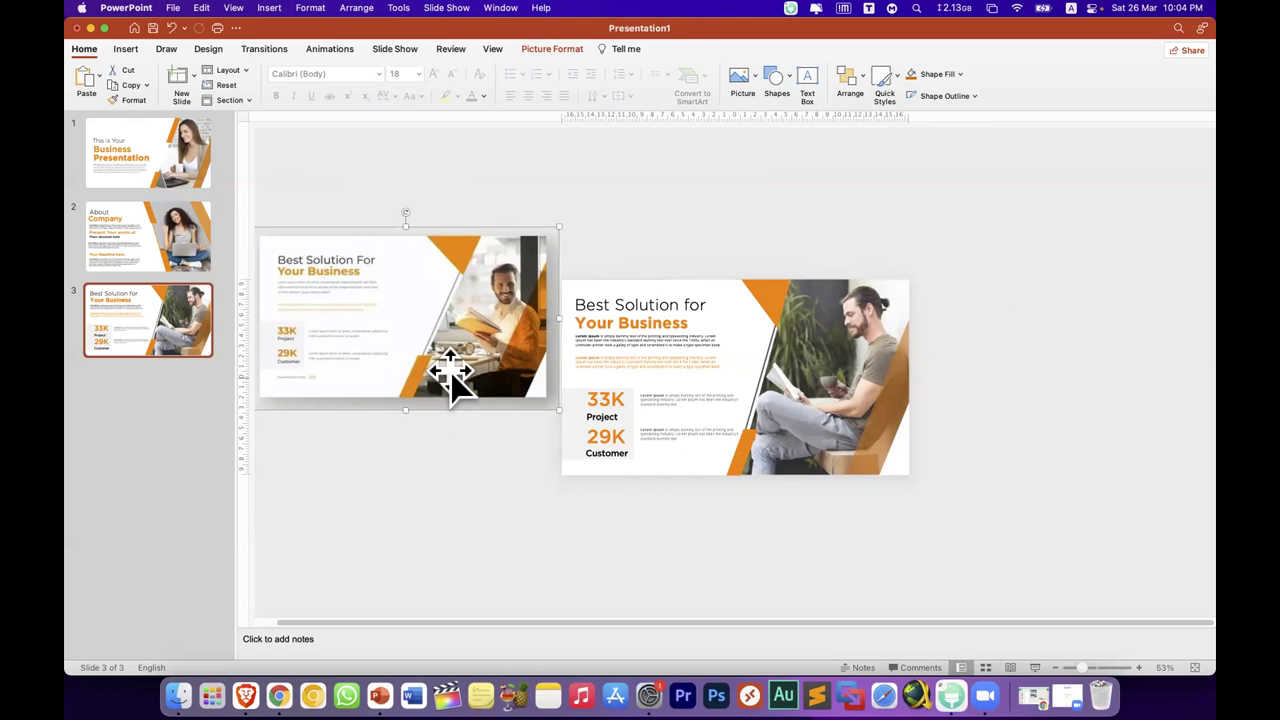
# Step: Move the Best Solution reference picture beside slide 3 and resize it to the slide's height
pyautogui.moveTo(449, 362); pyautogui.dragTo(446, 349)
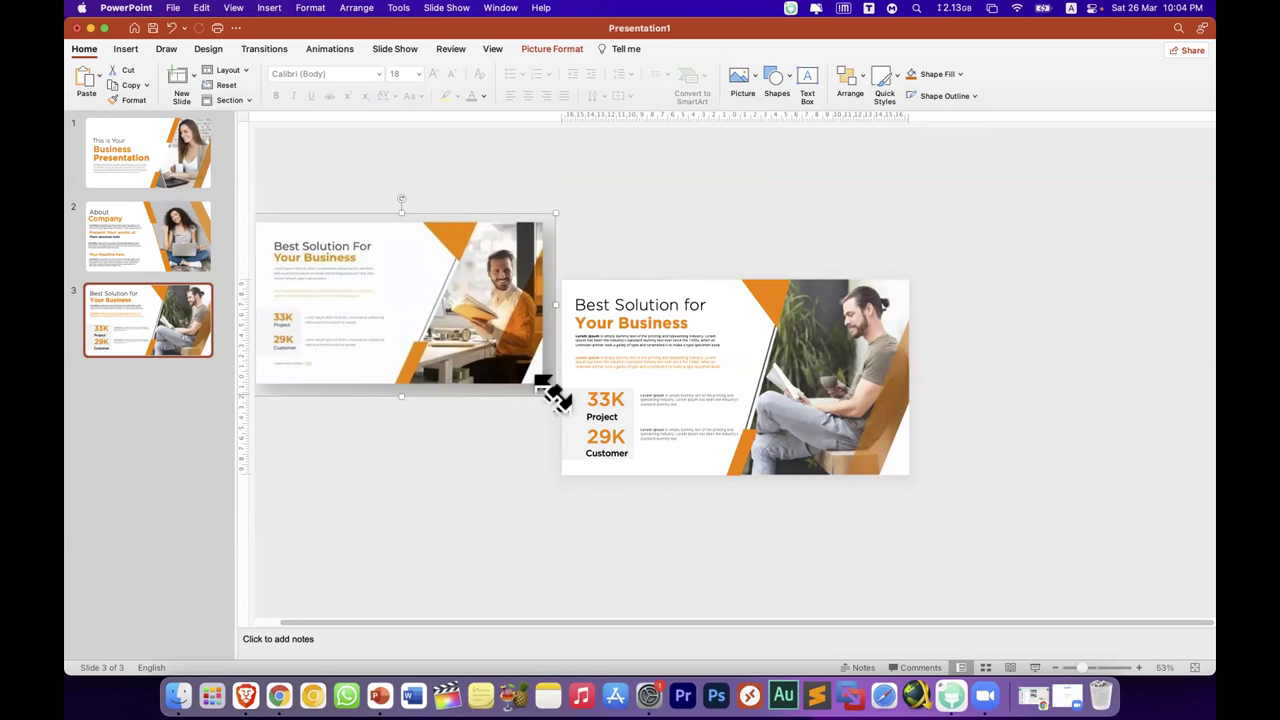
pyautogui.moveTo(554, 394); pyautogui.dragTo(522, 371)
pyautogui.moveTo(455, 340)
pyautogui.mouseDown()
pyautogui.moveTo(475, 375)
pyautogui.moveTo(463, 430)
pyautogui.mouseUp()
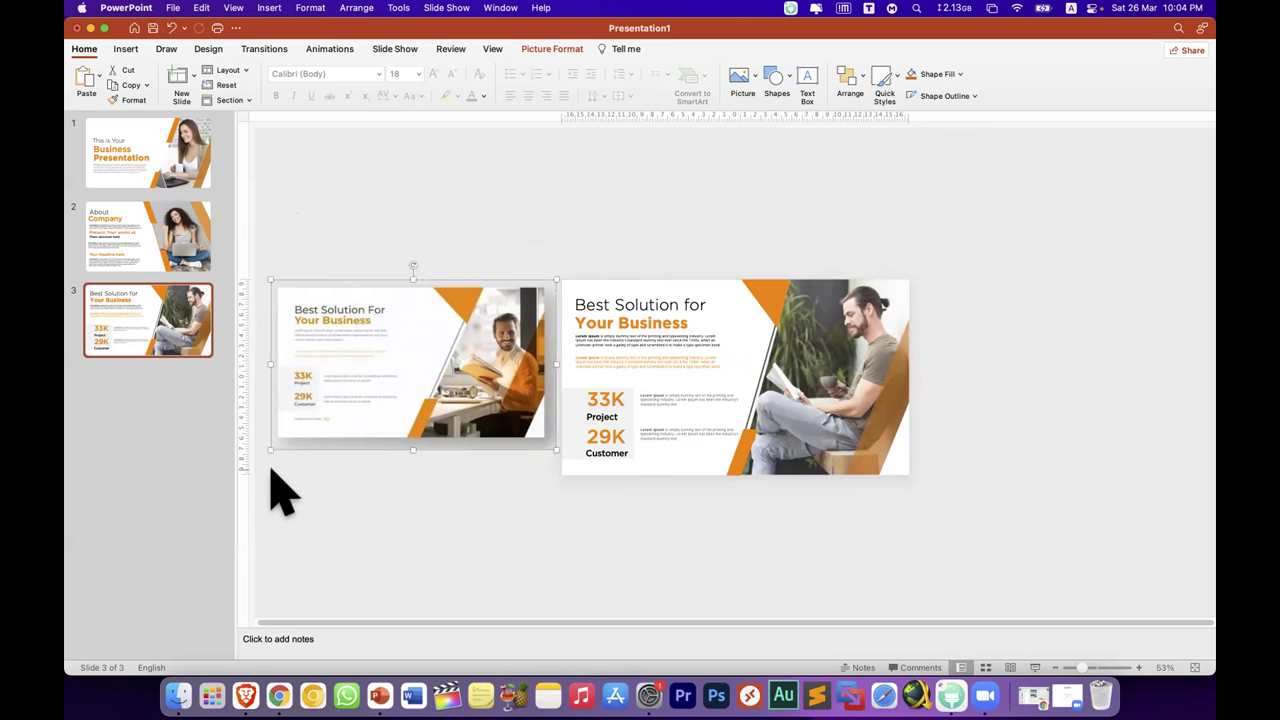
pyautogui.moveTo(278, 438)
pyautogui.mouseDown()
pyautogui.moveTo(268, 490)
pyautogui.moveTo(281, 472)
pyautogui.mouseUp()
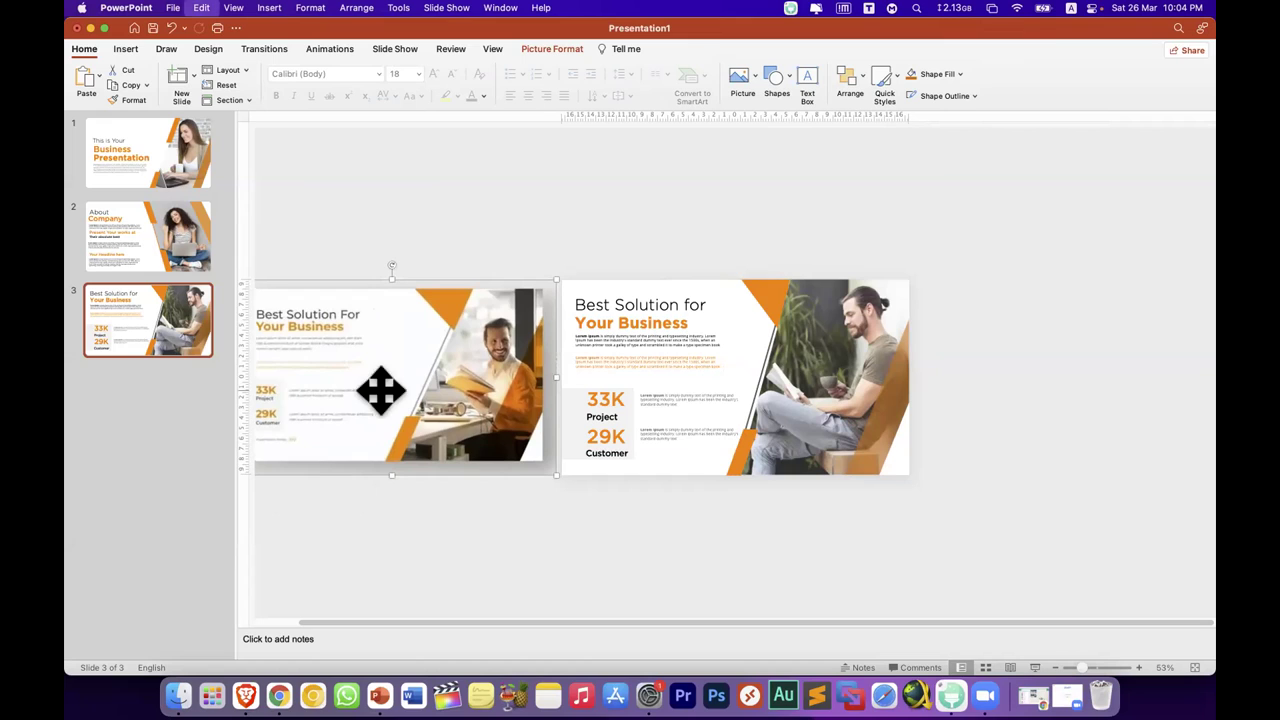
pyautogui.click(162, 302)
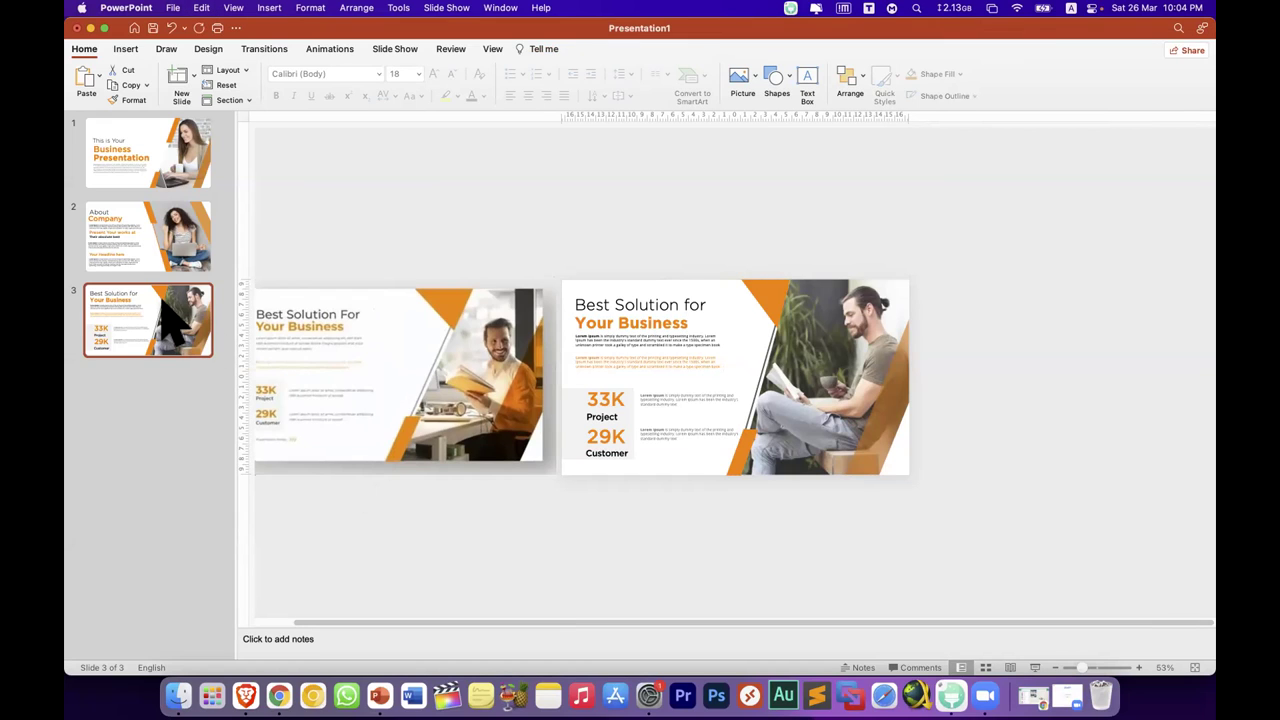
# Step: Add a blank fourth slide without placeholders and paste the reference designs image beside it
pyautogui.press('Return')
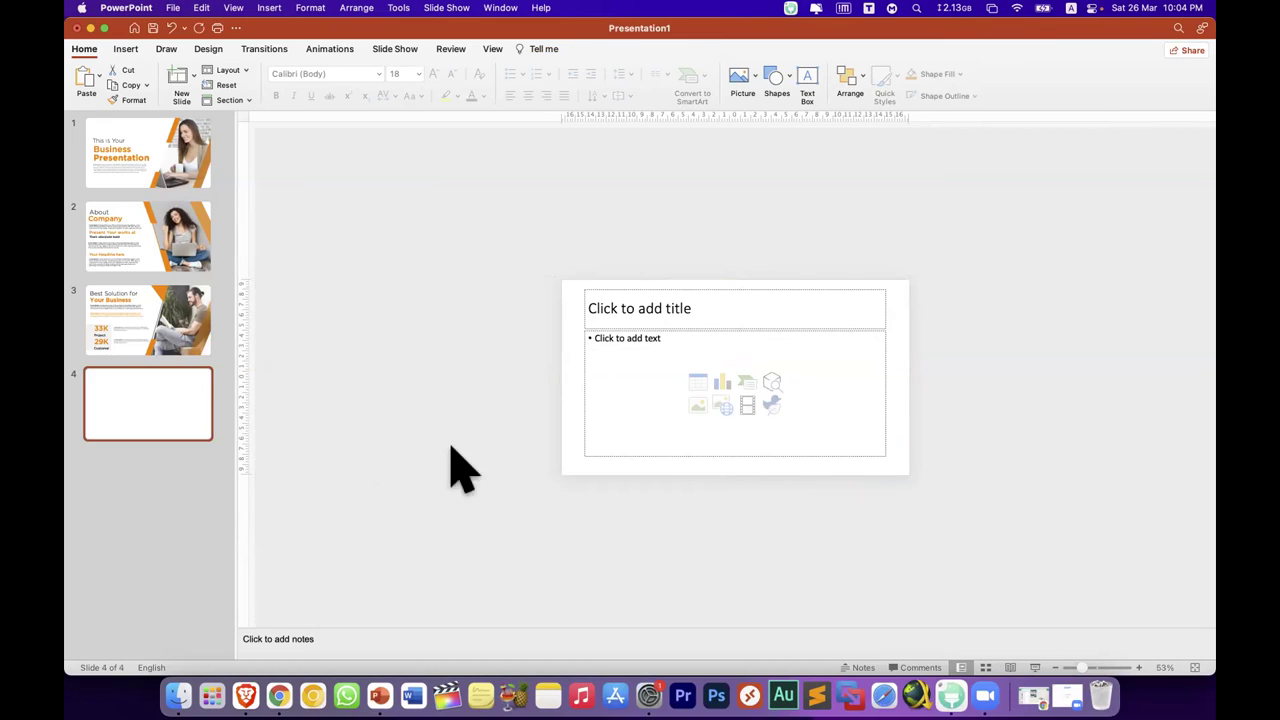
pyautogui.press('super+a')
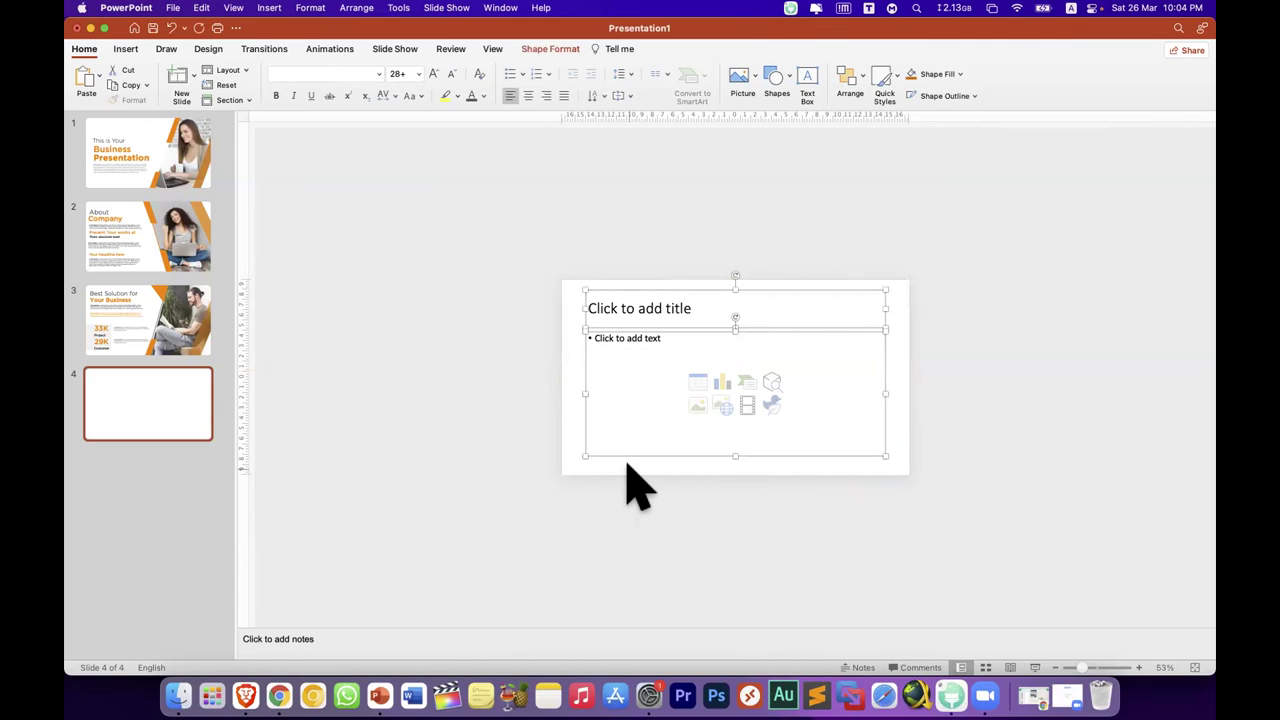
pyautogui.press('Delete')
pyautogui.press('super+v')
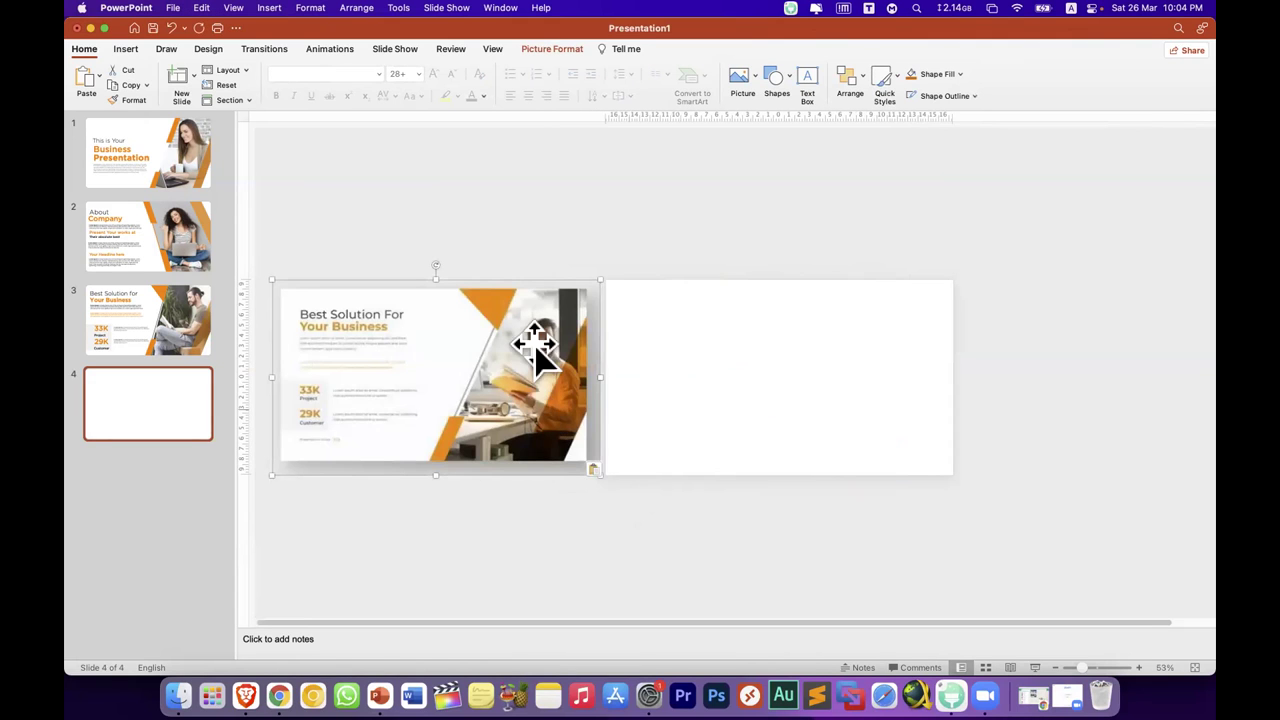
# Step: Crop the reference image down to the What We Do design, enlarge it and place it left of the slide
pyautogui.click(531, 48)
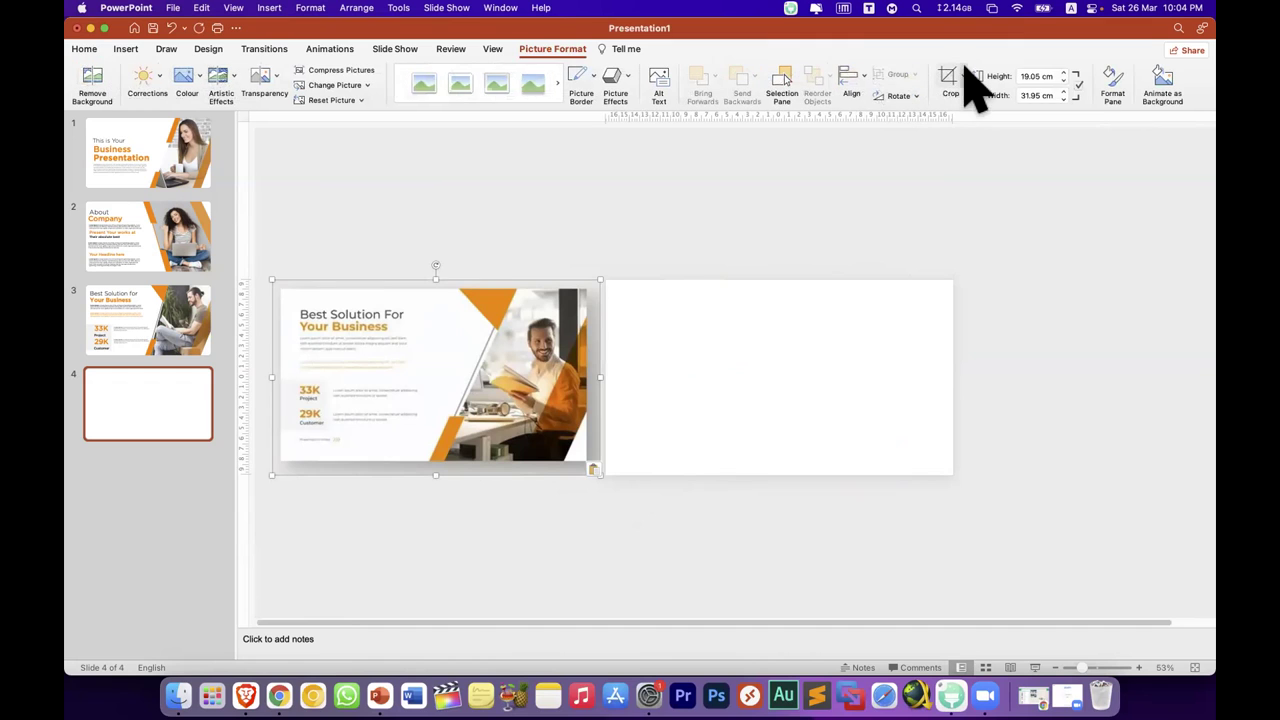
pyautogui.click(947, 78)
pyautogui.moveTo(837, 411); pyautogui.dragTo(493, 385)
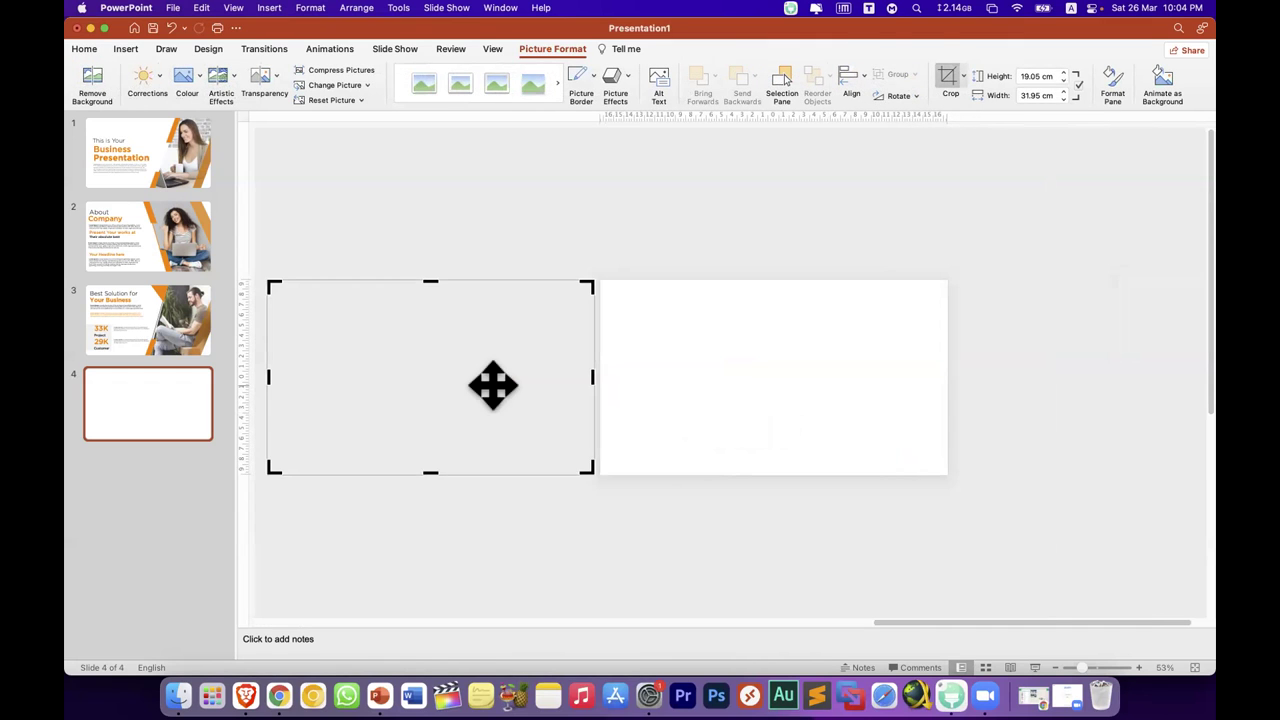
pyautogui.moveTo(493, 385); pyautogui.dragTo(383, 360)
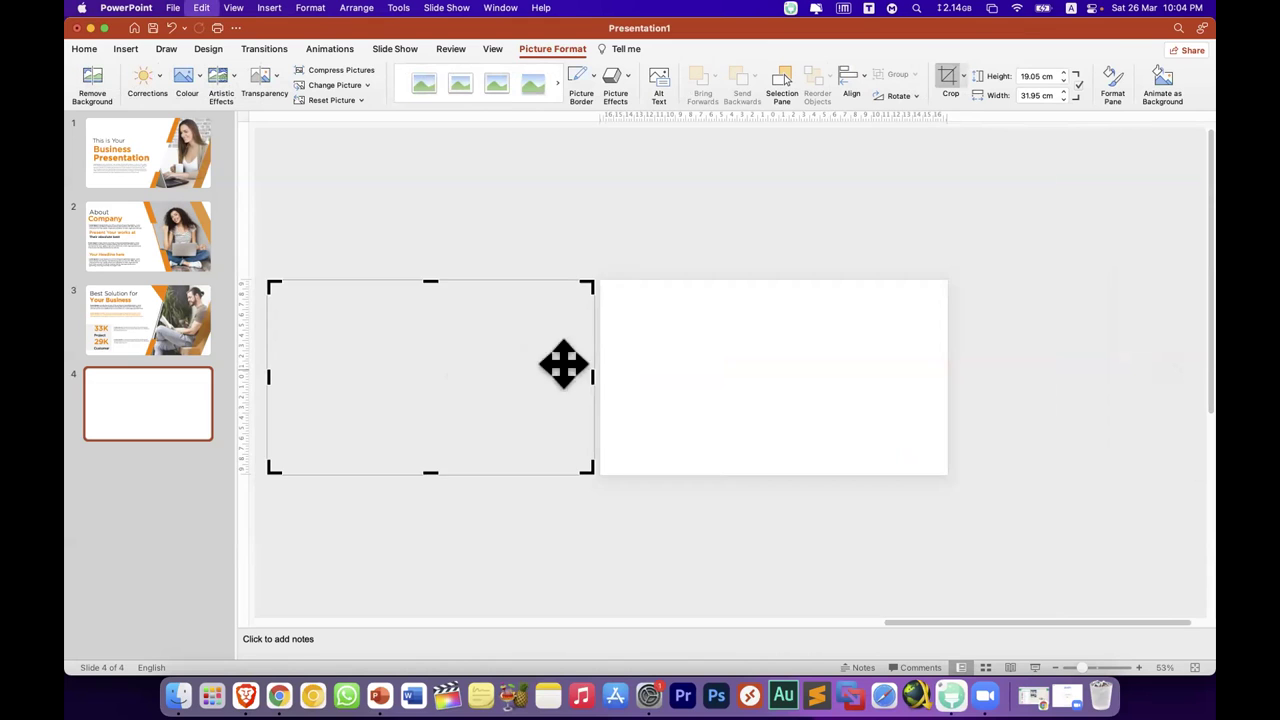
pyautogui.press('Escape')
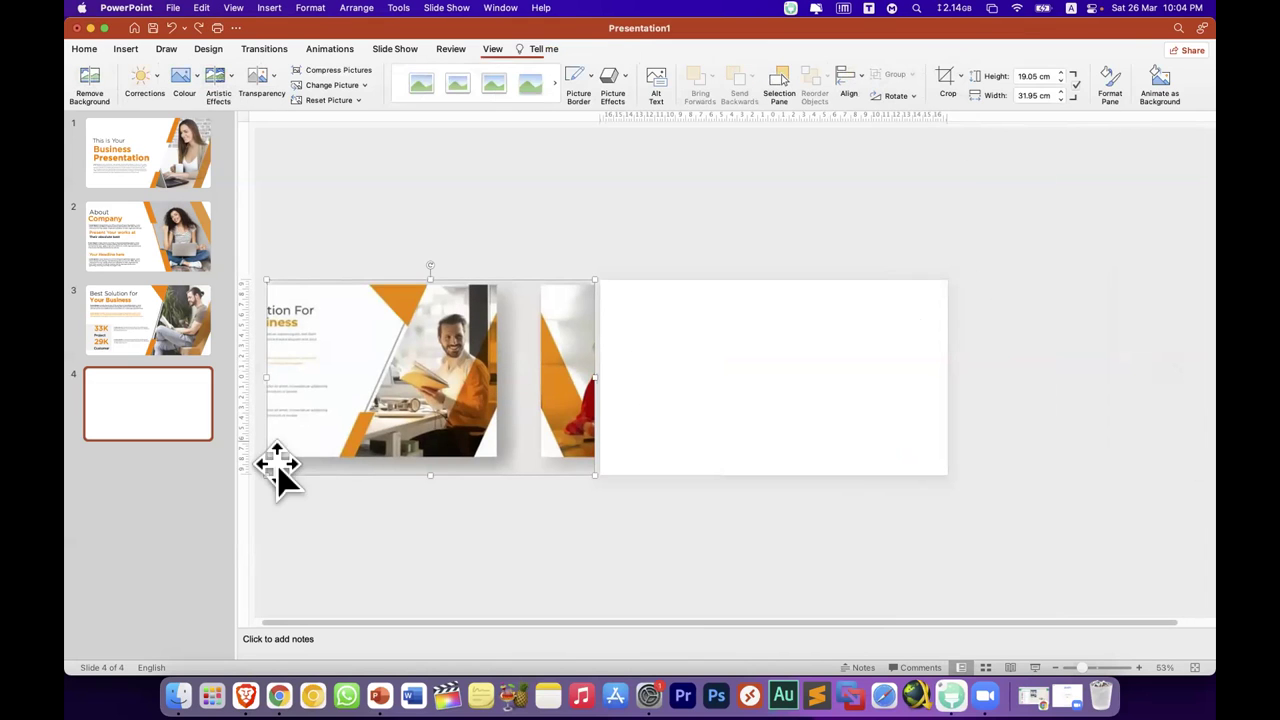
pyautogui.moveTo(268, 472)
pyautogui.mouseDown()
pyautogui.moveTo(505, 333)
pyautogui.moveTo(537, 235)
pyautogui.mouseUp()
pyautogui.click(949, 80)
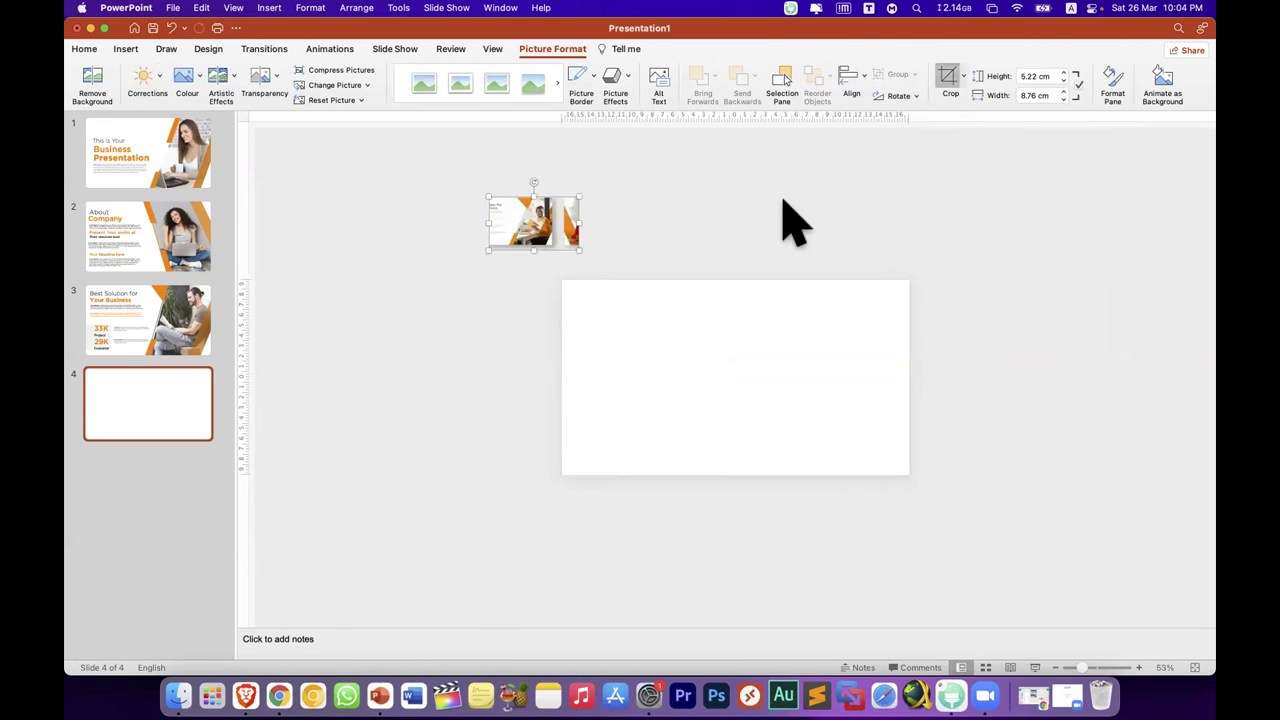
pyautogui.moveTo(541, 228)
pyautogui.mouseDown()
pyautogui.moveTo(505, 245)
pyautogui.moveTo(475, 221)
pyautogui.mouseUp()
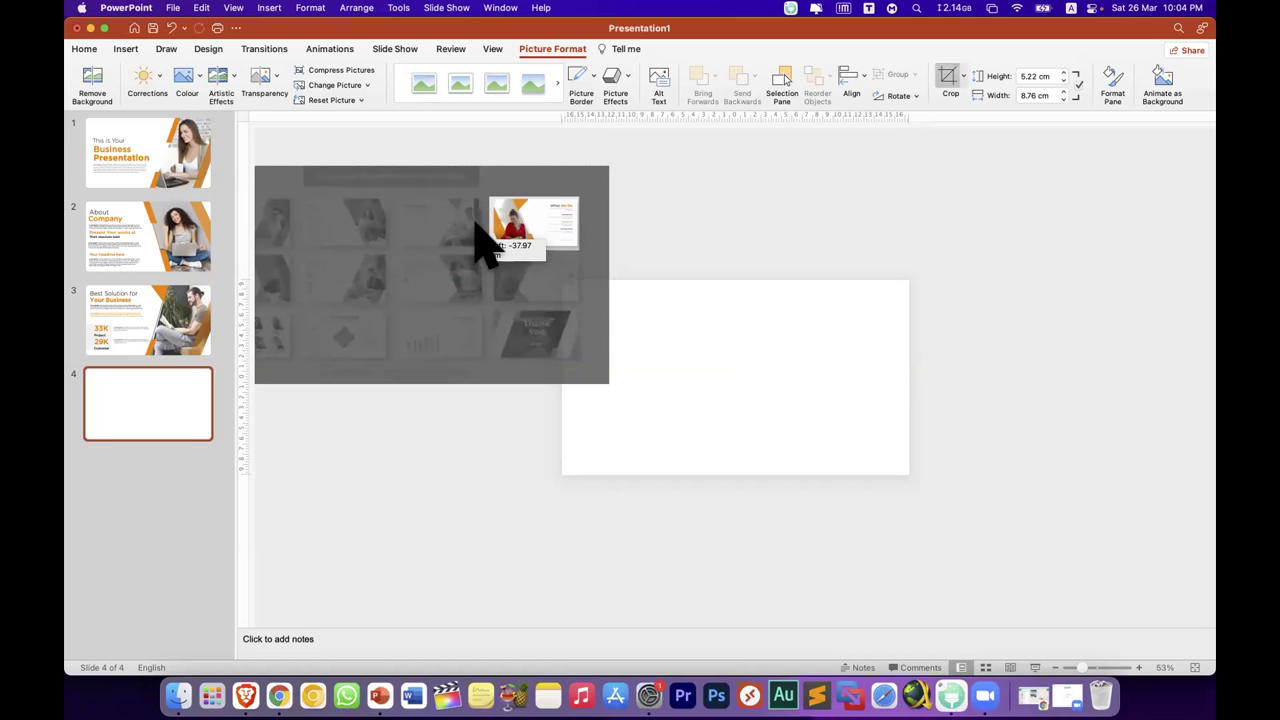
pyautogui.click(560, 266)
pyautogui.moveTo(571, 263); pyautogui.dragTo(673, 373)
pyautogui.moveTo(657, 329); pyautogui.dragTo(428, 410)
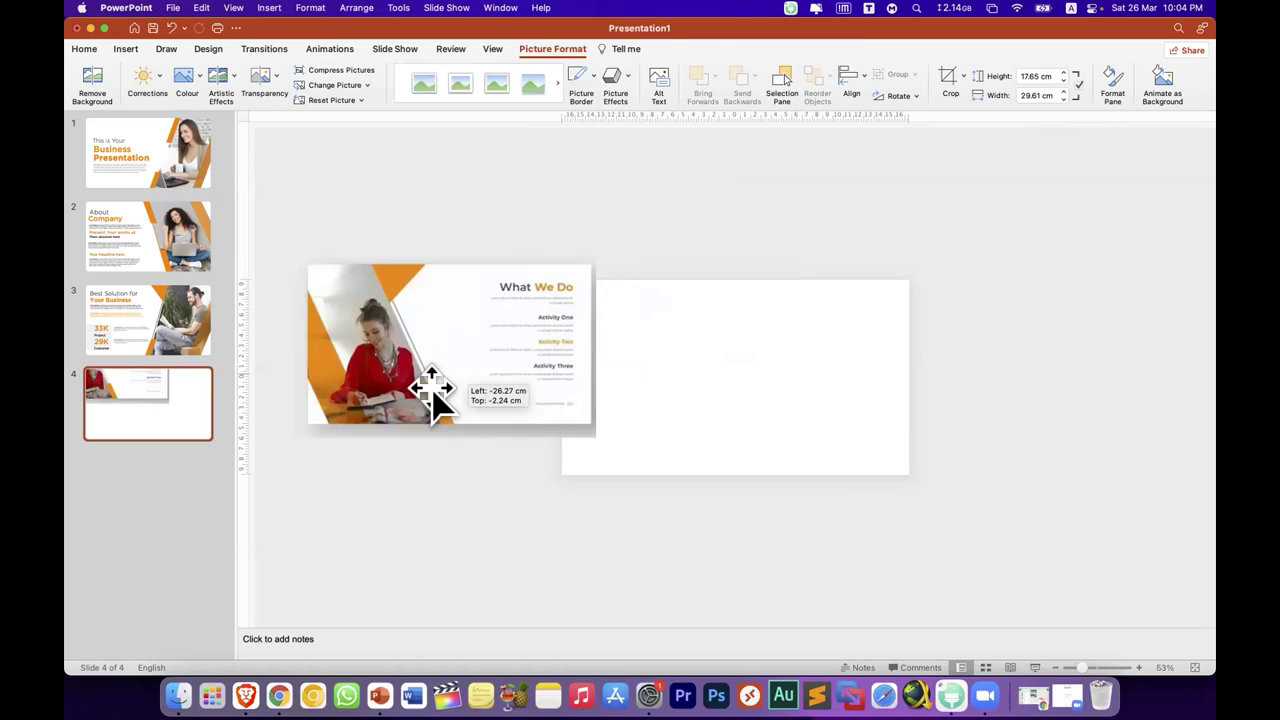
pyautogui.click(495, 537)
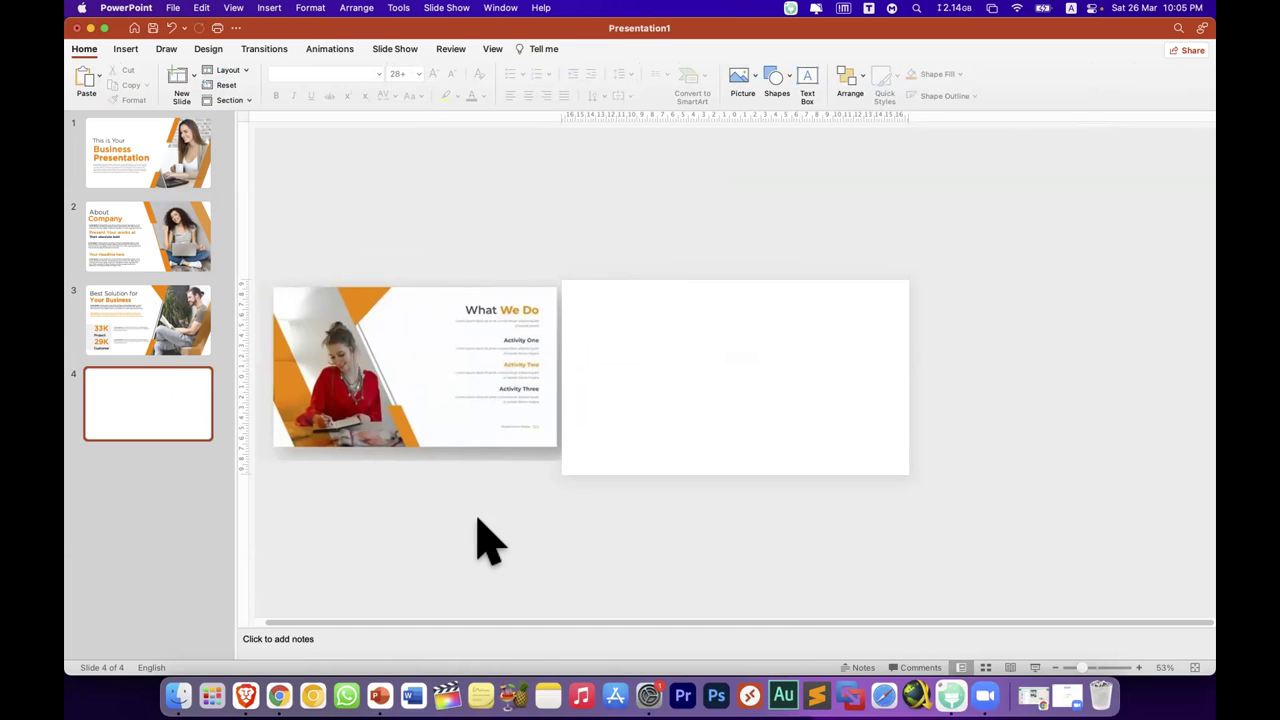
# Step: Add a 'What we do' text box near the top right of slide 4
pyautogui.click(126, 48)
pyautogui.click(677, 86)
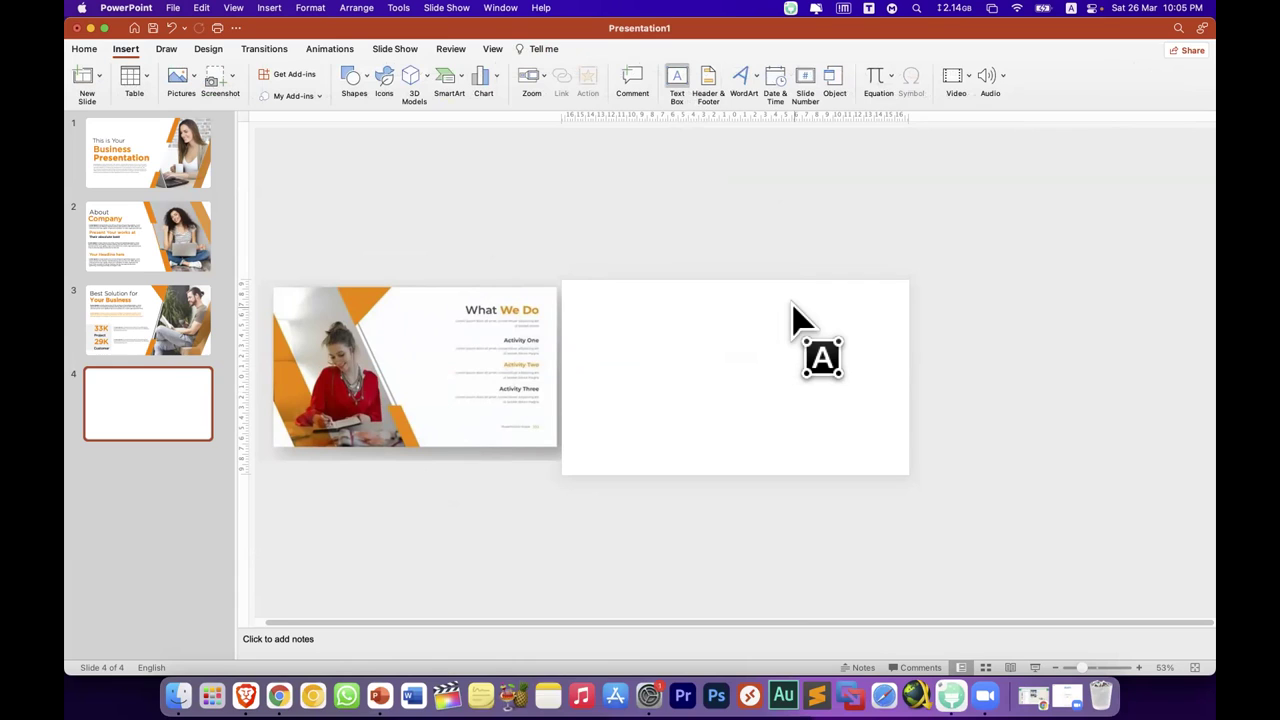
pyautogui.moveTo(793, 309); pyautogui.dragTo(905, 326)
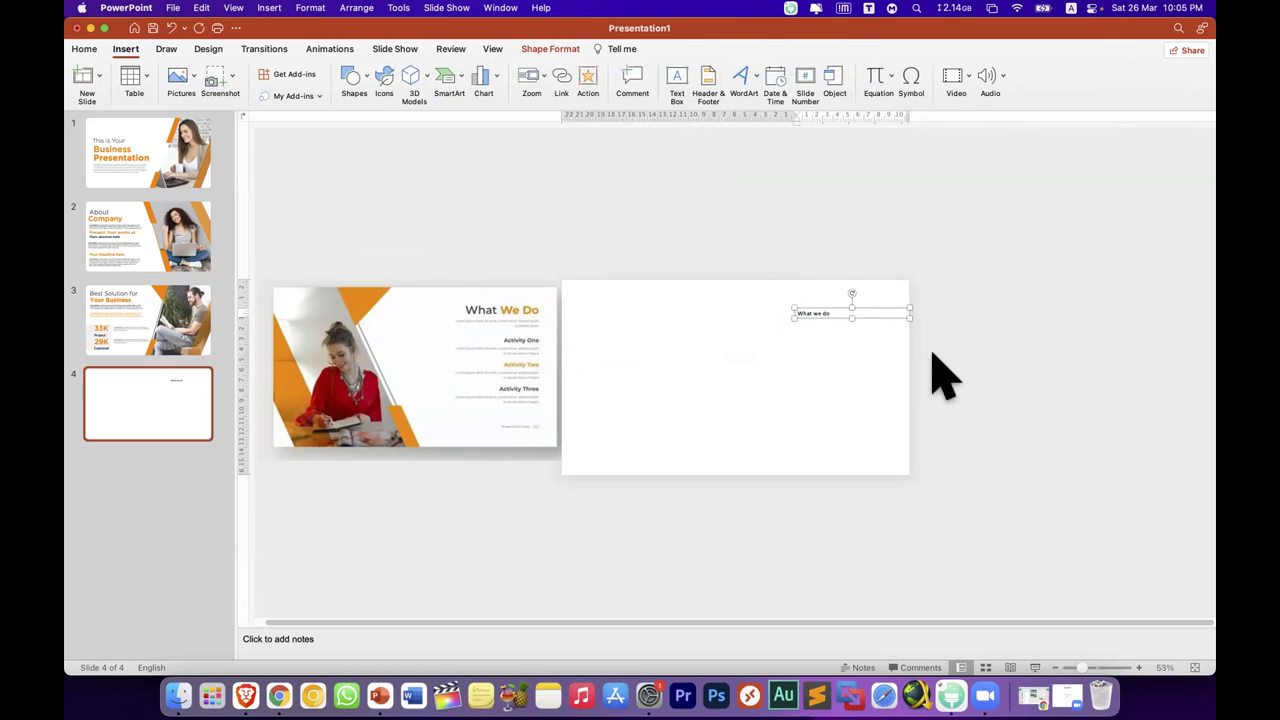
pyautogui.click(925, 370)
pyautogui.click(818, 318)
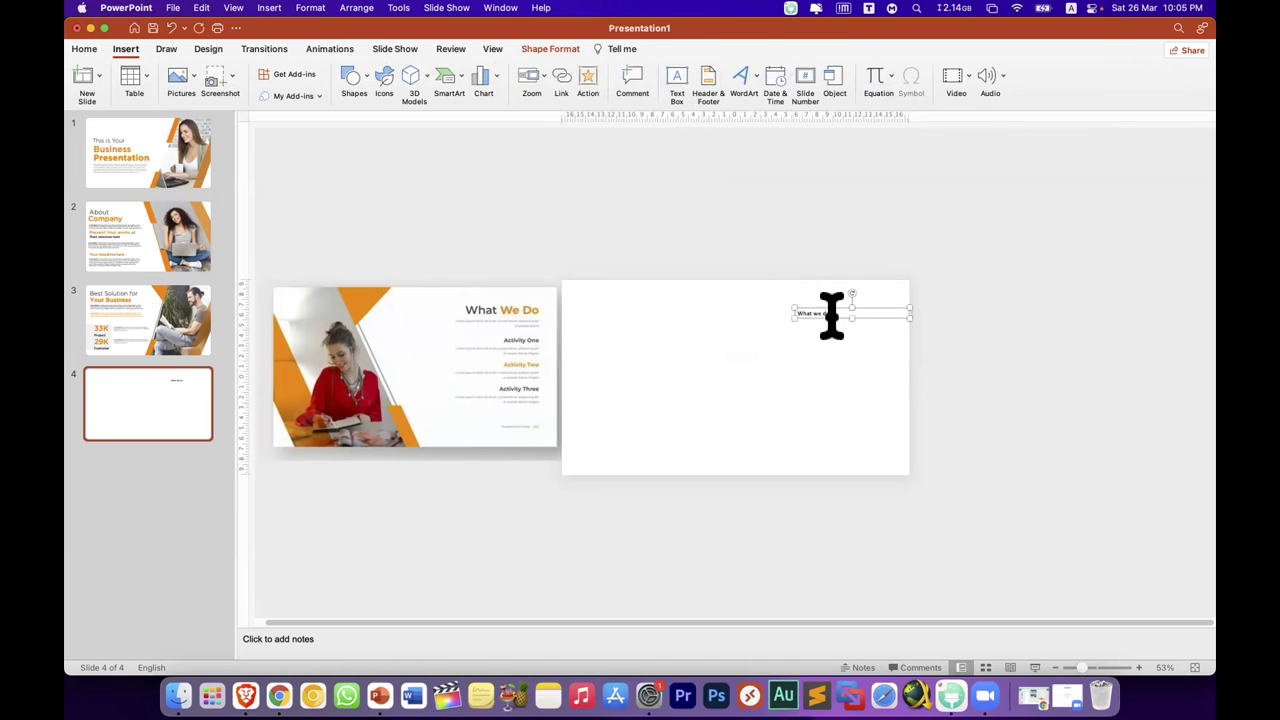
# Step: Duplicate it into 'Activity one', 'Activity two' and 'Activity three' boxes stacked below
pyautogui.keyDown('alt'); pyautogui.moveTo(831, 323); pyautogui.dragTo(830, 335); pyautogui.keyUp('alt')
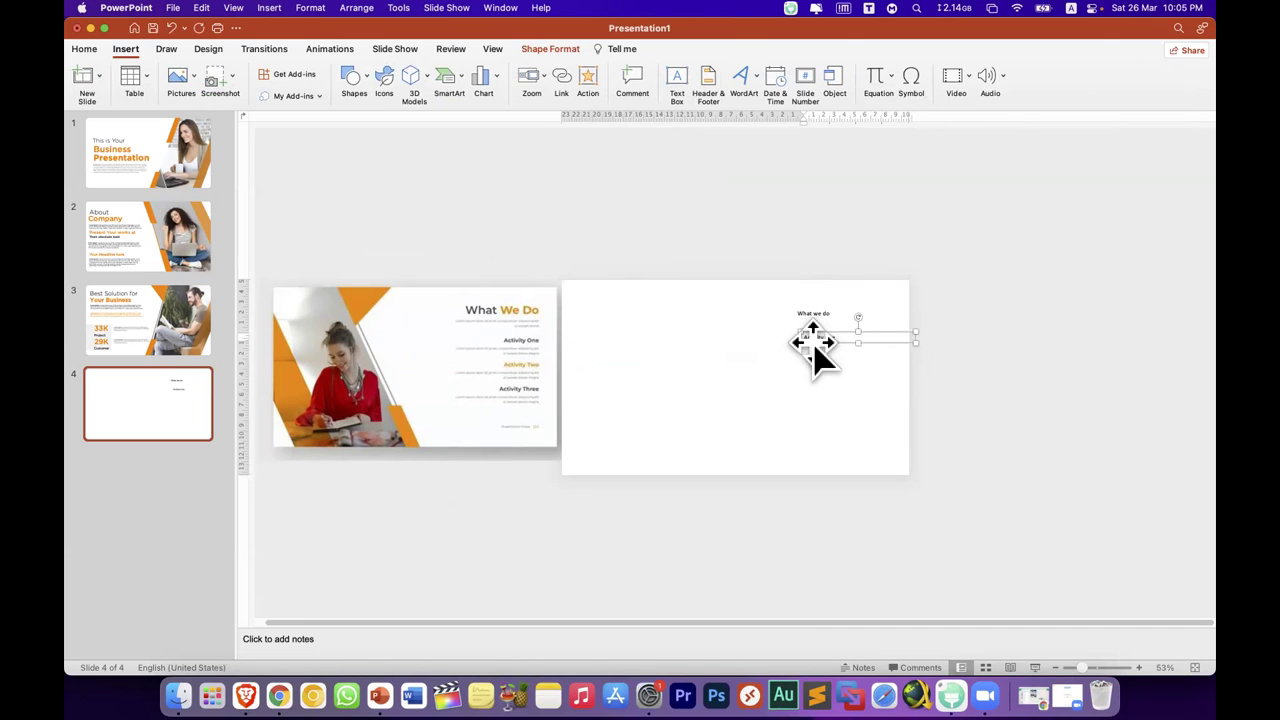
pyautogui.click(864, 341)
pyautogui.moveTo(865, 342); pyautogui.dragTo(868, 365)
pyautogui.write('Activity two')
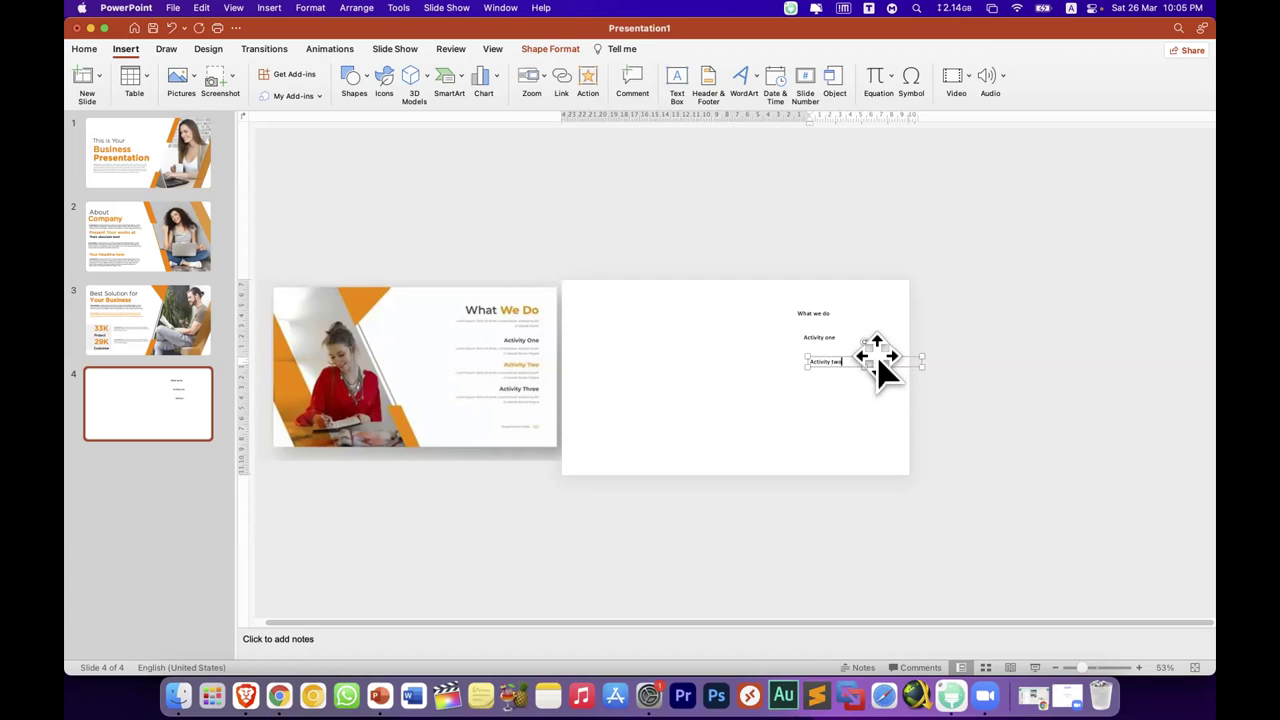
pyautogui.click(857, 360)
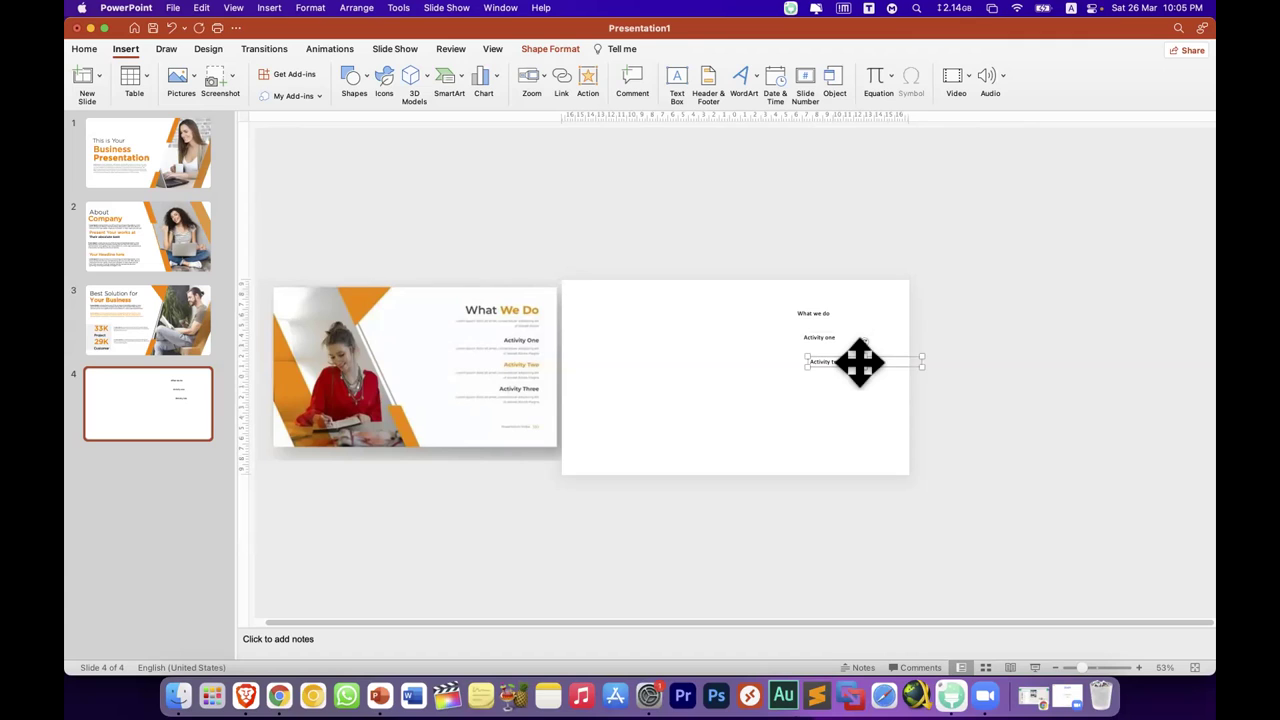
pyautogui.moveTo(857, 360); pyautogui.dragTo(855, 383)
pyautogui.click(846, 385)
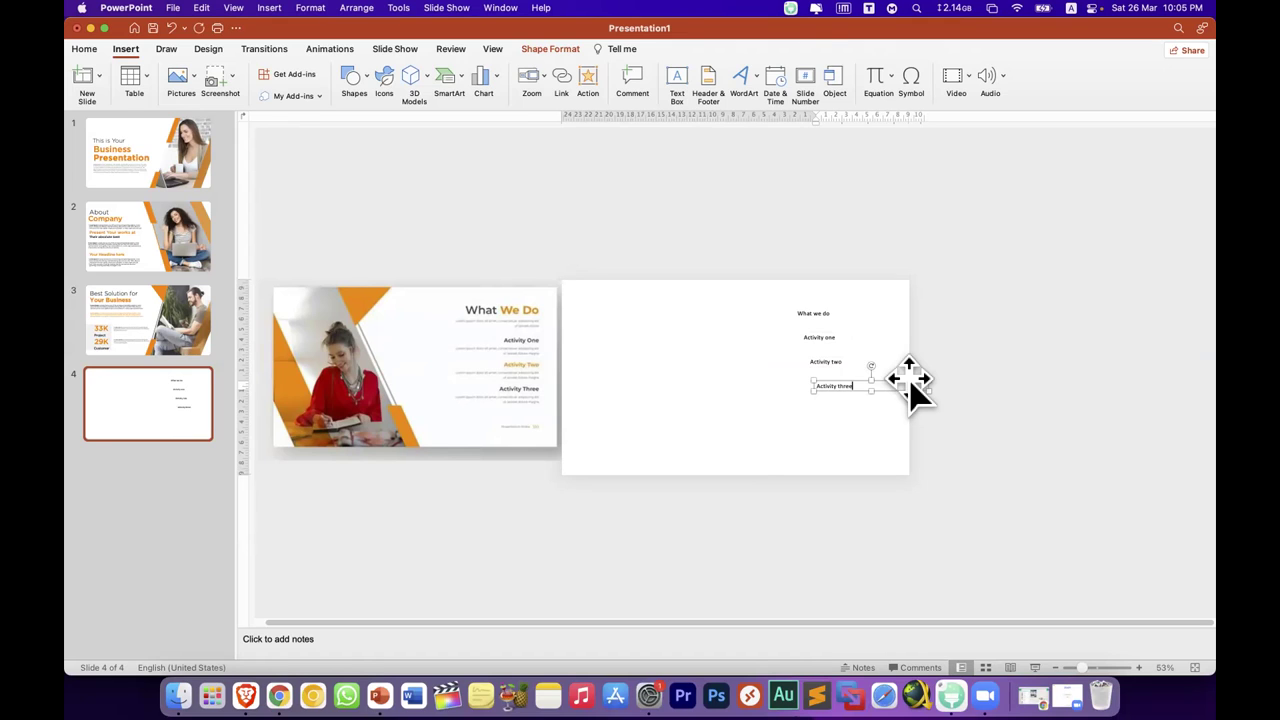
pyautogui.moveTo(855, 393); pyautogui.dragTo(849, 425)
pyautogui.moveTo(820, 313); pyautogui.dragTo(826, 309)
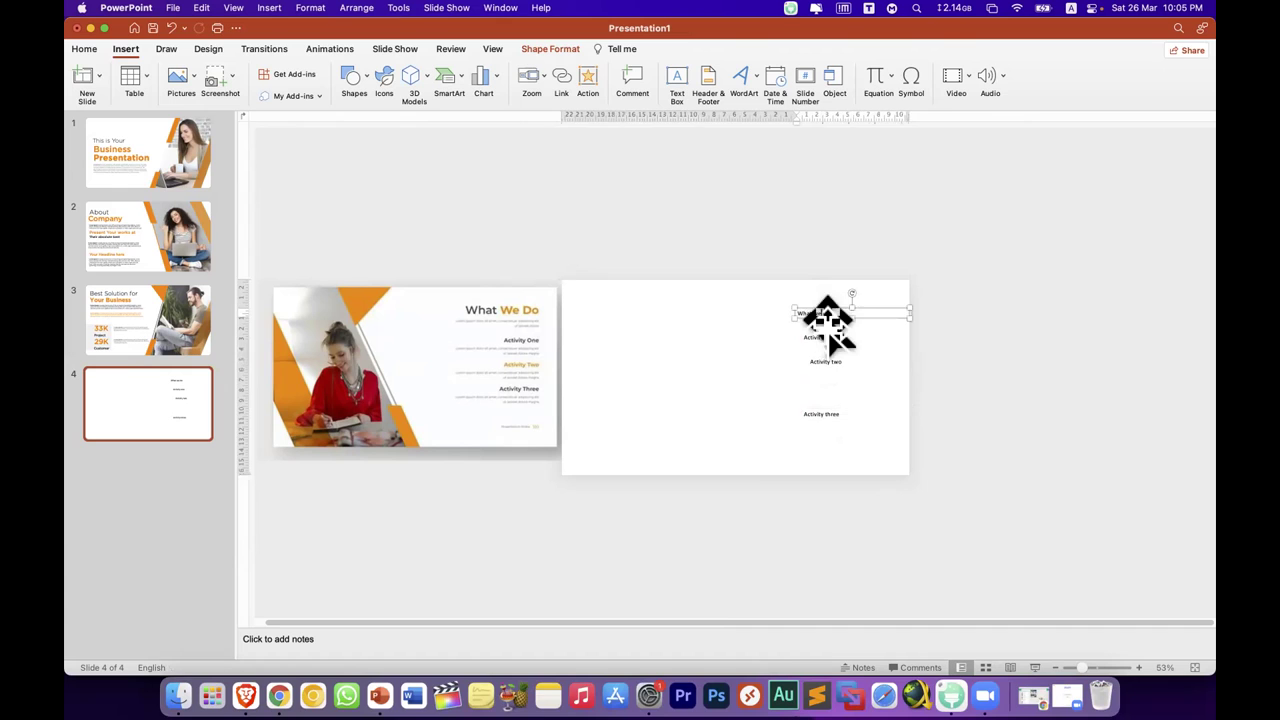
pyautogui.click(85, 49)
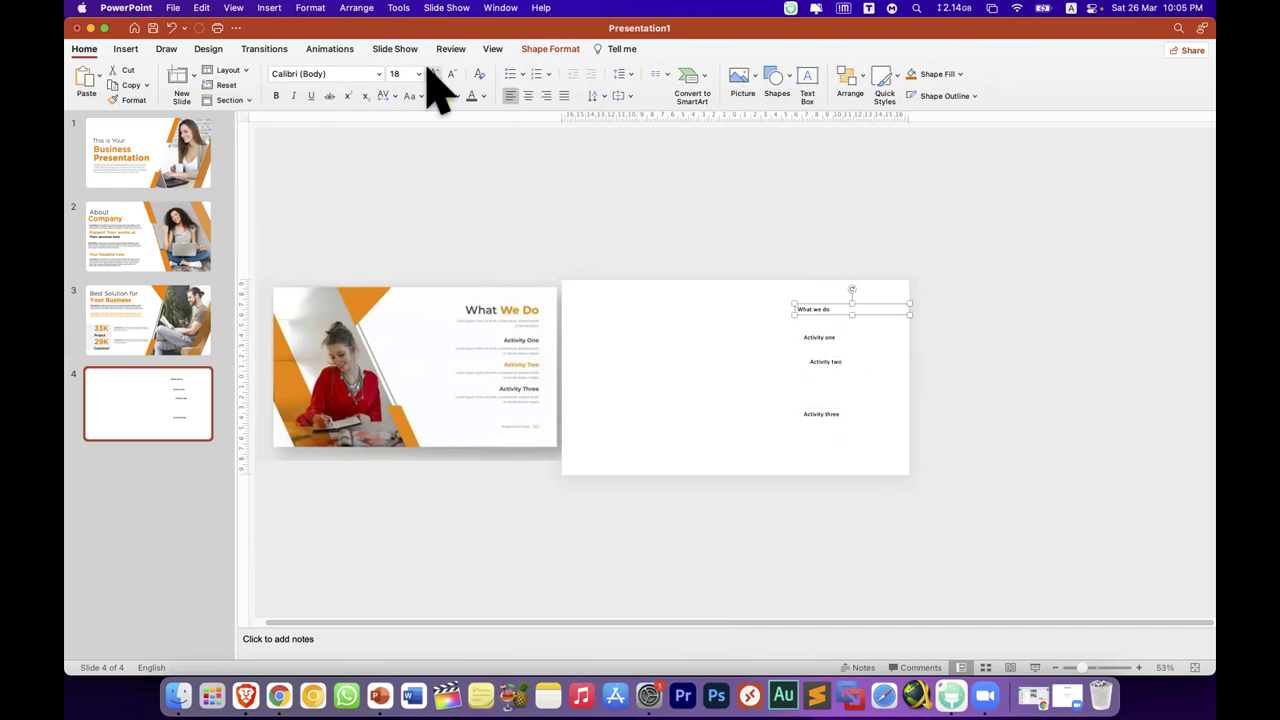
# Step: Set the What we do title to Gotham Medium 48 and shift it left
pyautogui.click(432, 73)
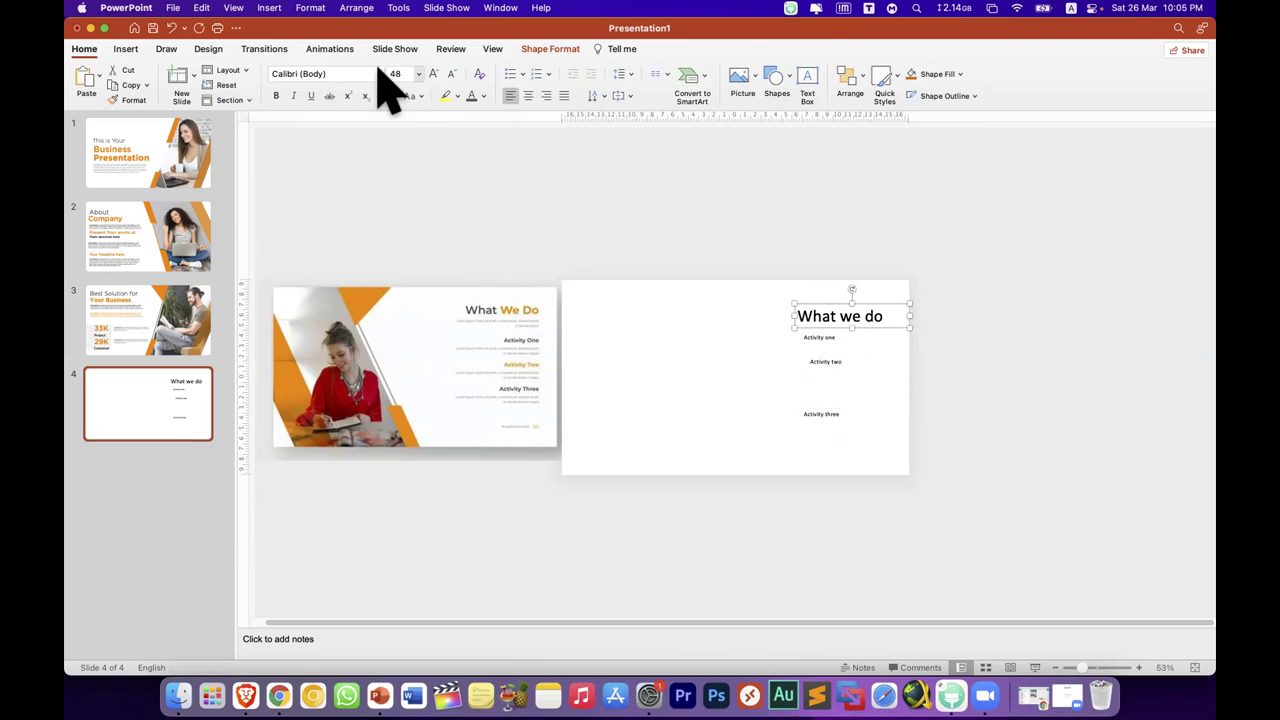
pyautogui.click(379, 74)
pyautogui.moveTo(515, 197)
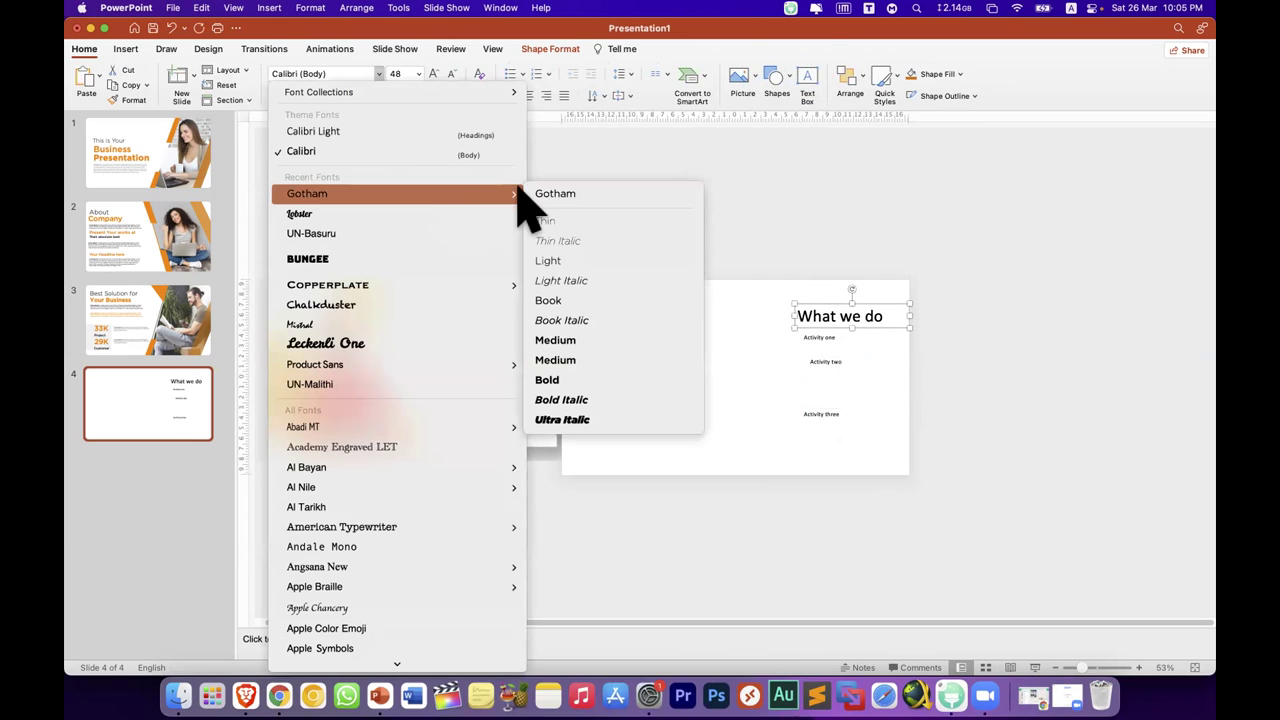
pyautogui.click(575, 340)
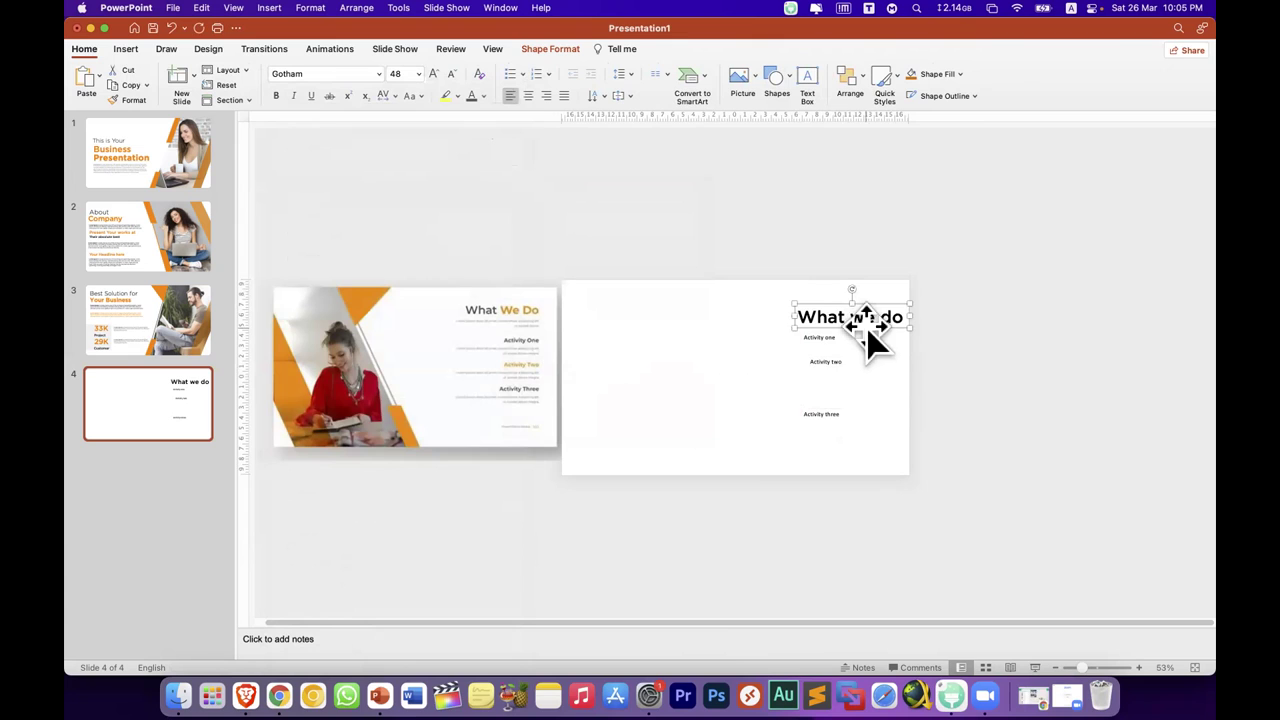
pyautogui.moveTo(872, 320); pyautogui.dragTo(848, 317)
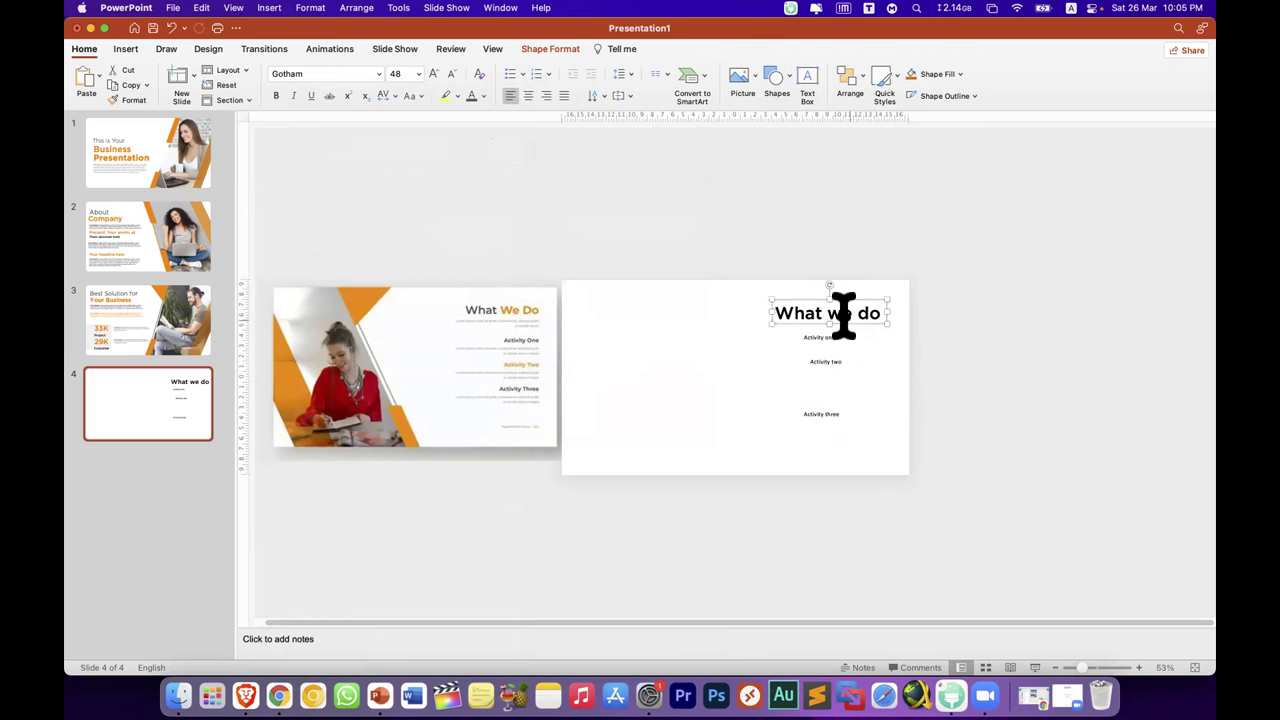
# Step: Colour the words 'we do' in the title orange, then go to slide 3
pyautogui.moveTo(886, 312); pyautogui.dragTo(826, 312)
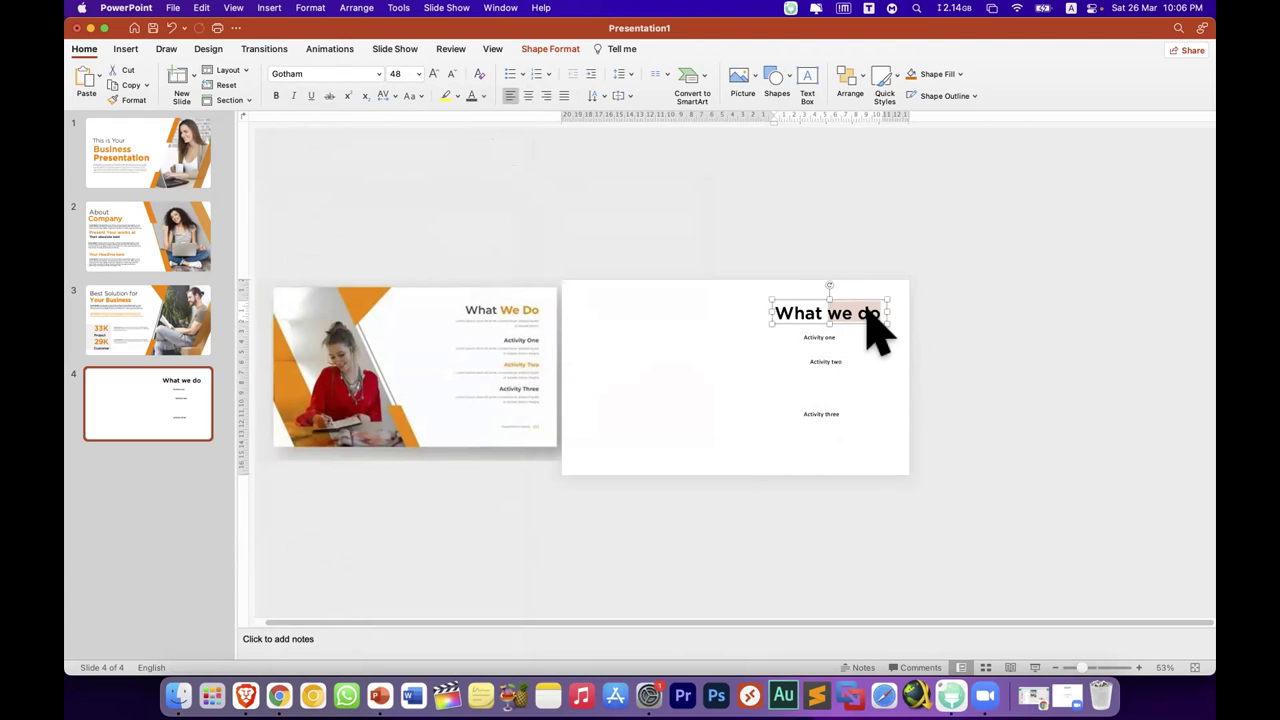
pyautogui.click(483, 96)
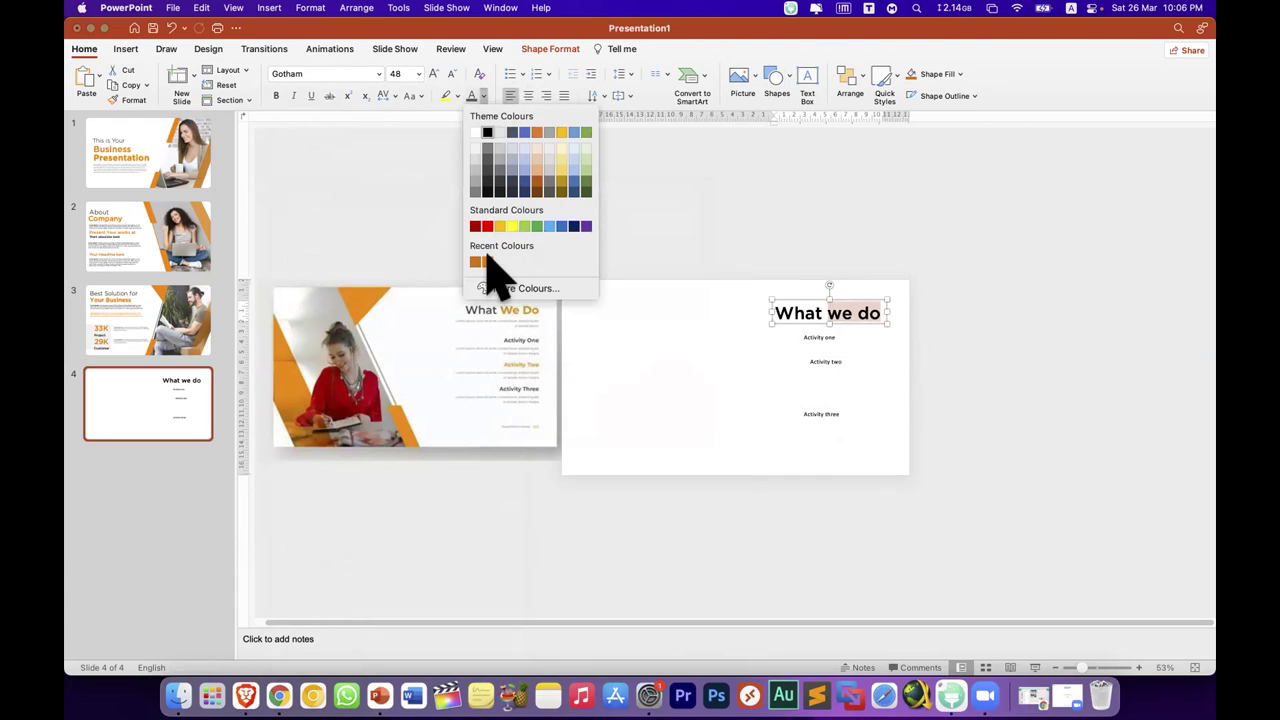
pyautogui.click(487, 258)
pyautogui.click(675, 262)
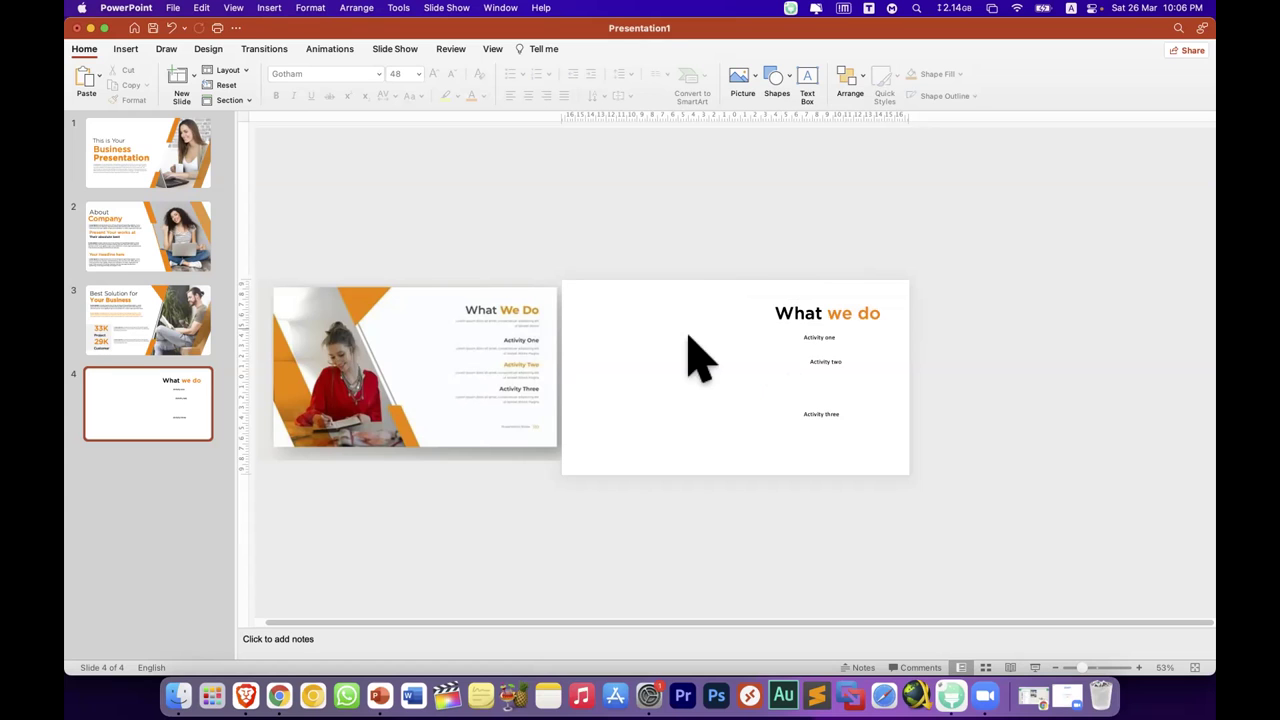
pyautogui.click(152, 338)
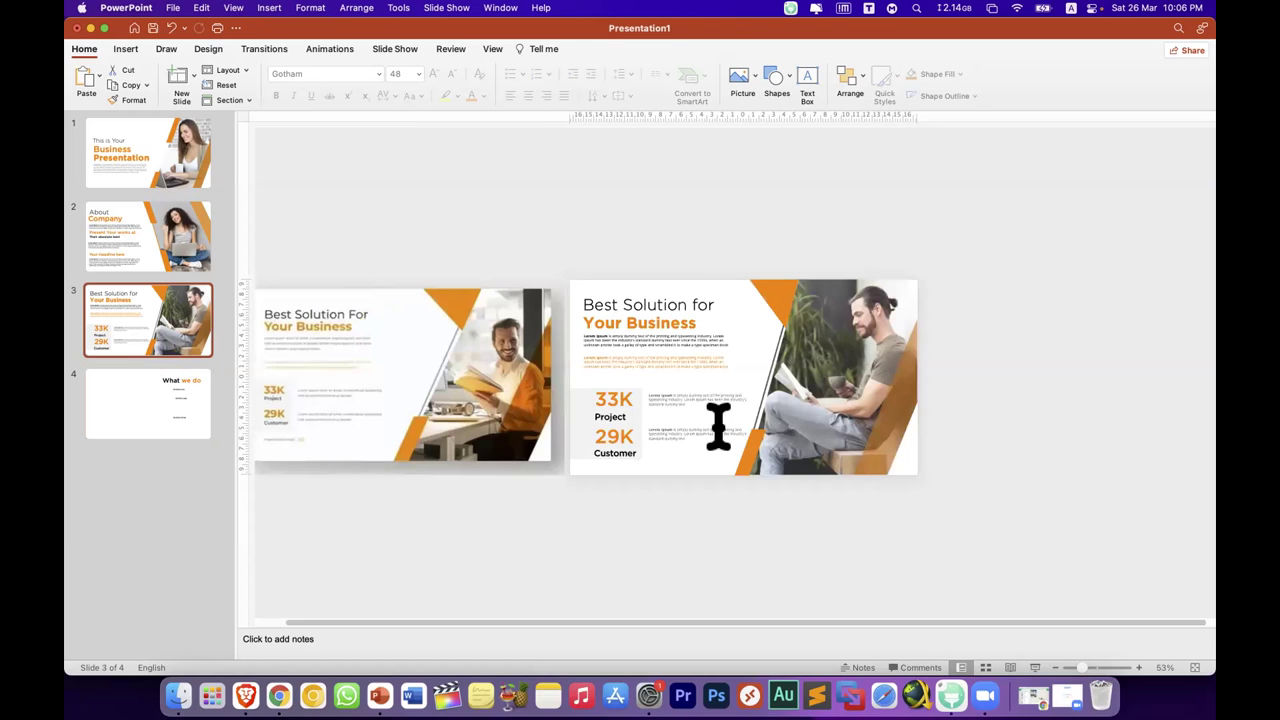
# Step: Copy the Lorem Ipsum text beside 33K onto slide 4, under the What we do title
pyautogui.click(709, 396)
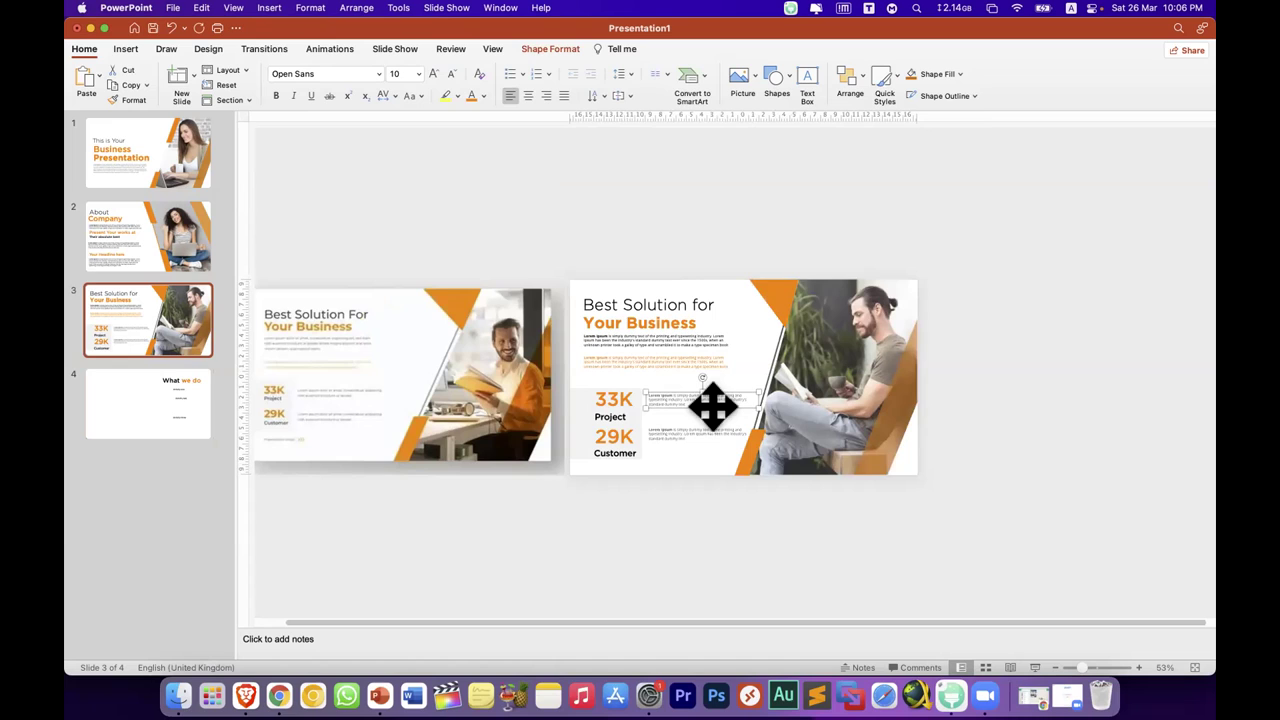
pyautogui.click(190, 420)
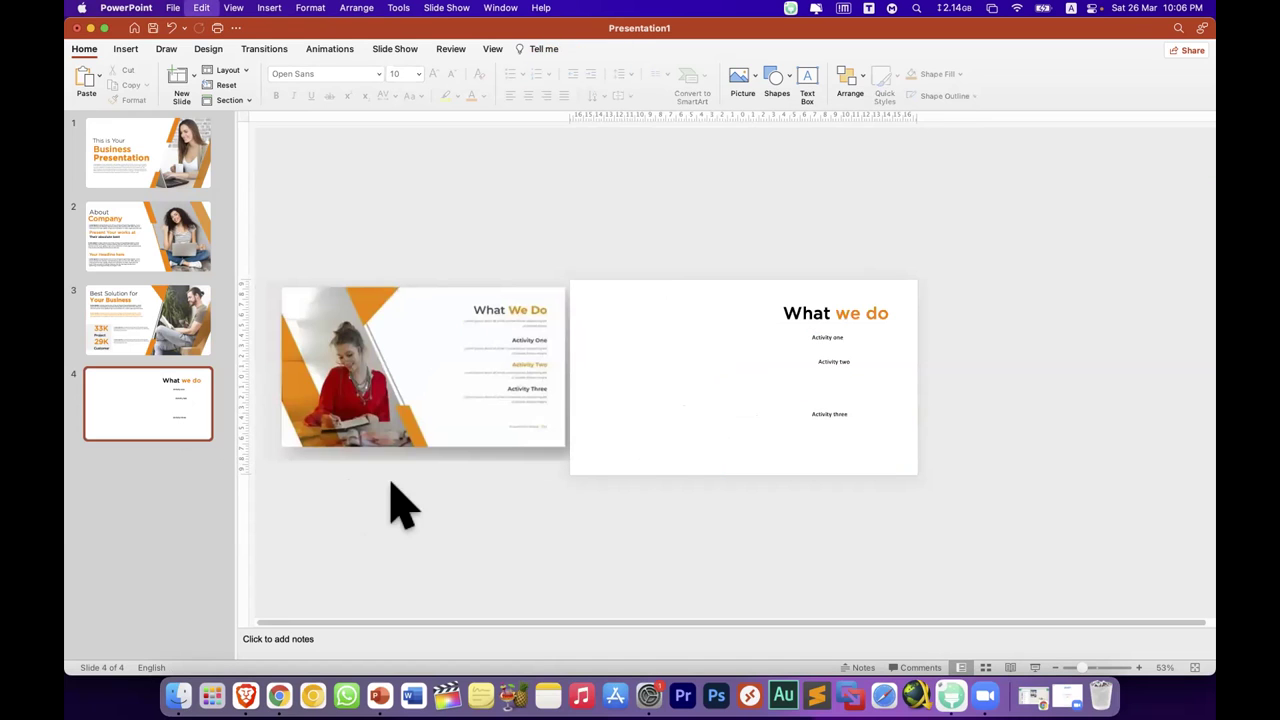
pyautogui.press('super+v')
pyautogui.moveTo(709, 400); pyautogui.dragTo(857, 341)
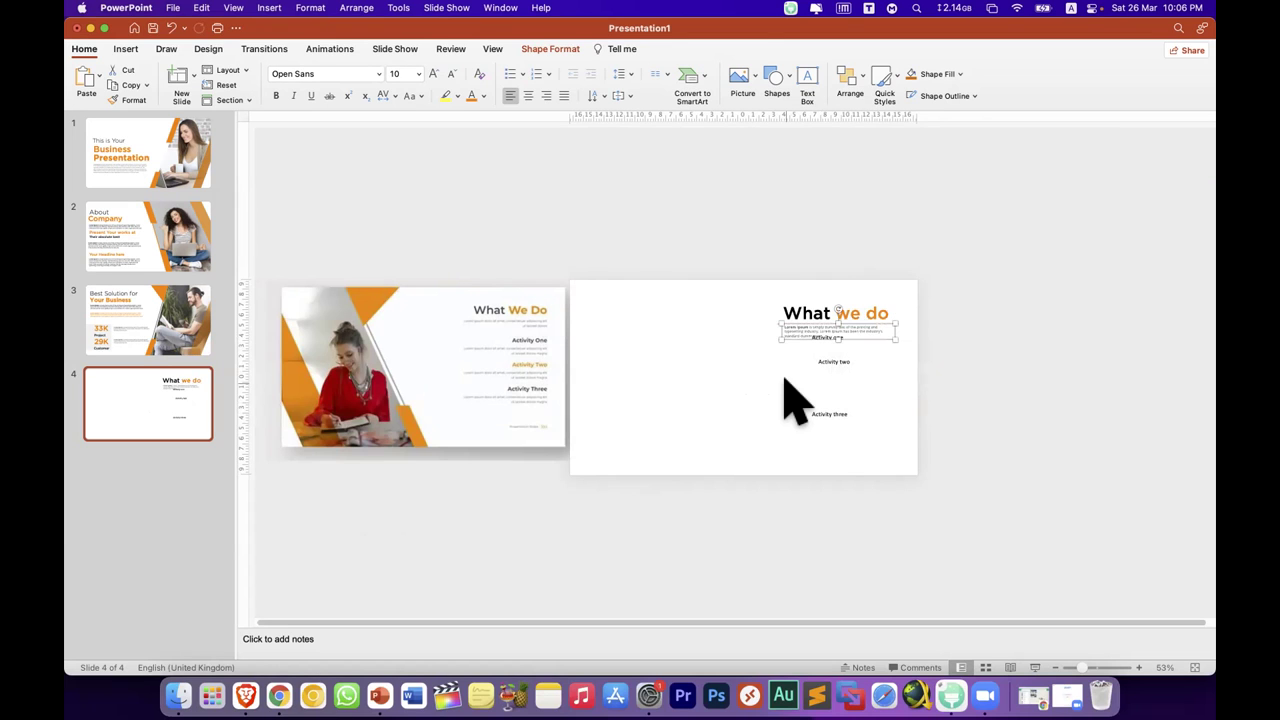
pyautogui.scroll(2, 523, 366)
pyautogui.scroll(2, 366, 357)
pyautogui.scroll(2, 337, 306)
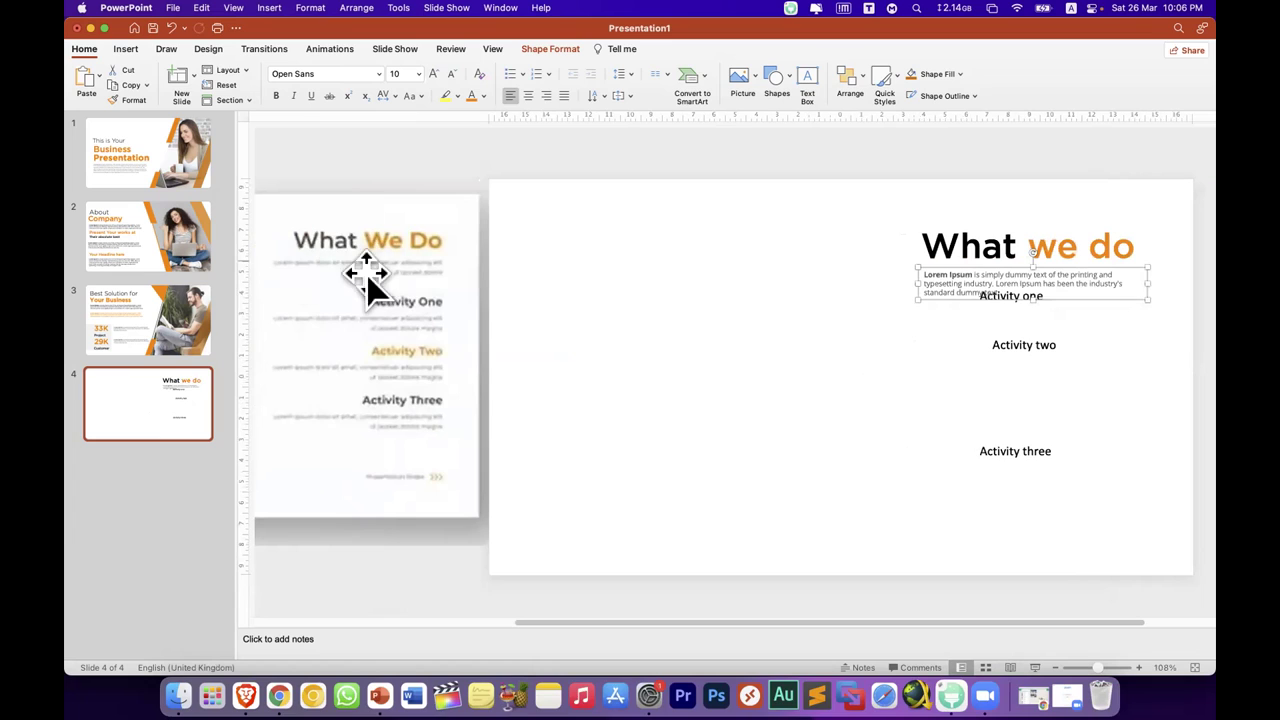
# Step: Right-align the Lorem Ipsum body text and move Activity one below it
pyautogui.click(546, 96)
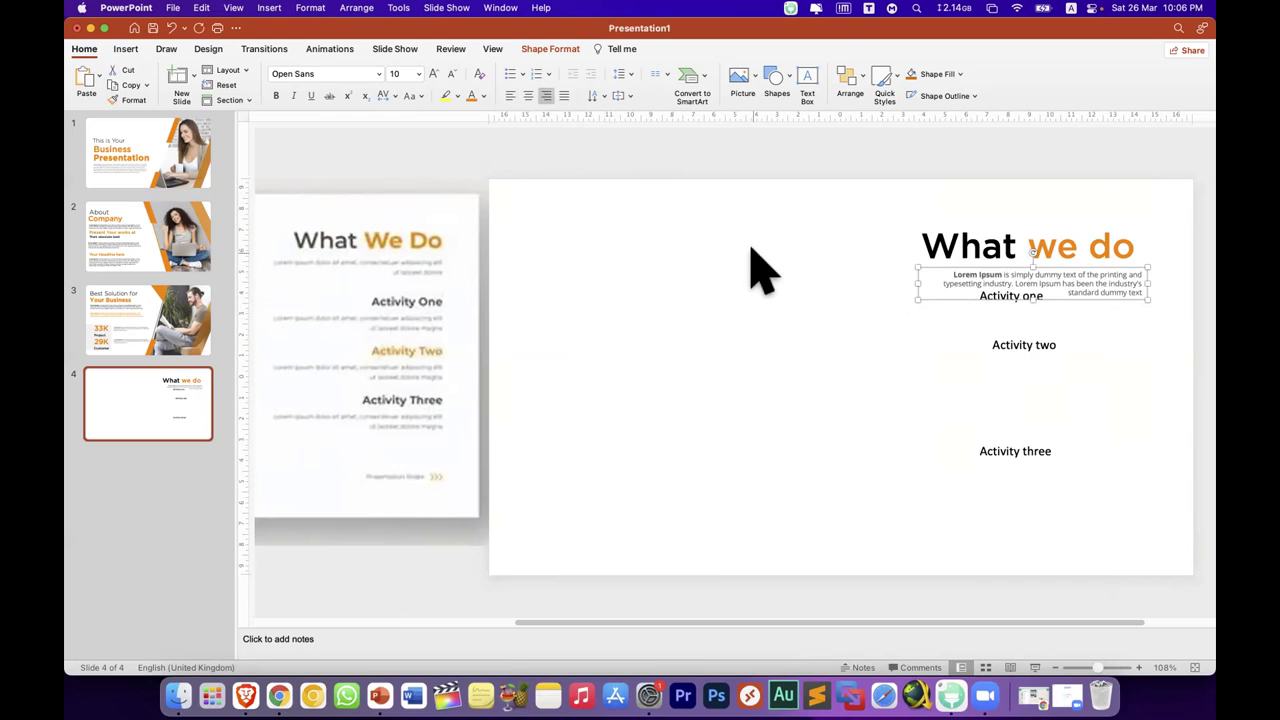
pyautogui.click(790, 270)
pyautogui.click(1008, 290)
pyautogui.moveTo(1018, 303)
pyautogui.mouseDown()
pyautogui.moveTo(1034, 327)
pyautogui.moveTo(1119, 325)
pyautogui.mouseUp()
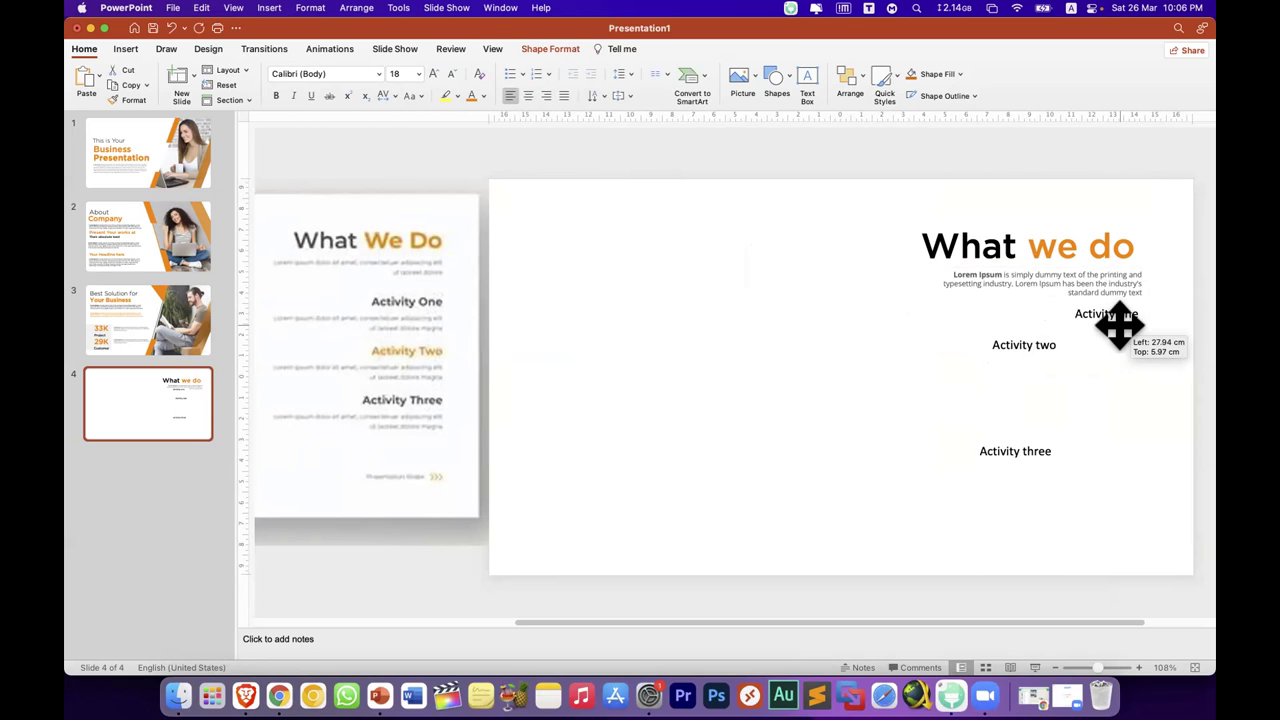
pyautogui.moveTo(1119, 325); pyautogui.dragTo(1021, 320)
# Step: Right-align the three Activity labels and line Activity one up just beneath the body text
pyautogui.keyDown('shift'); pyautogui.click(1023, 342); pyautogui.keyUp('shift')
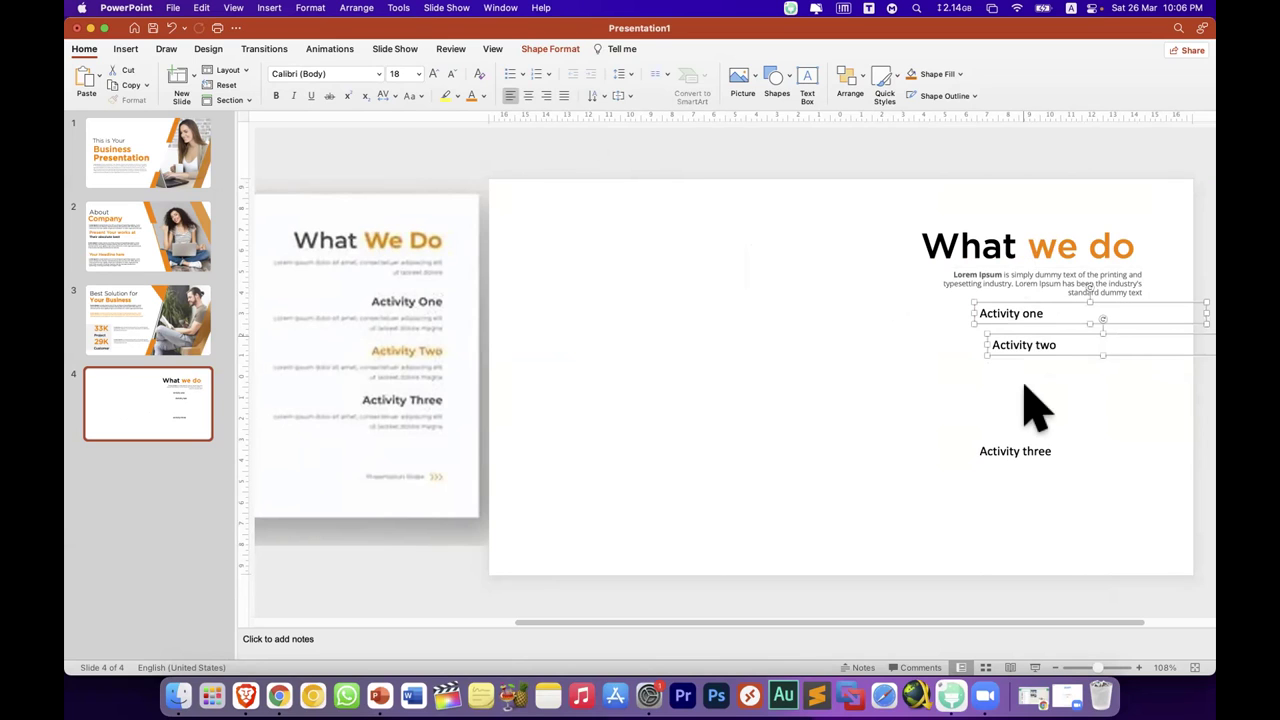
pyautogui.keyDown('shift'); pyautogui.click(1014, 450); pyautogui.keyUp('shift')
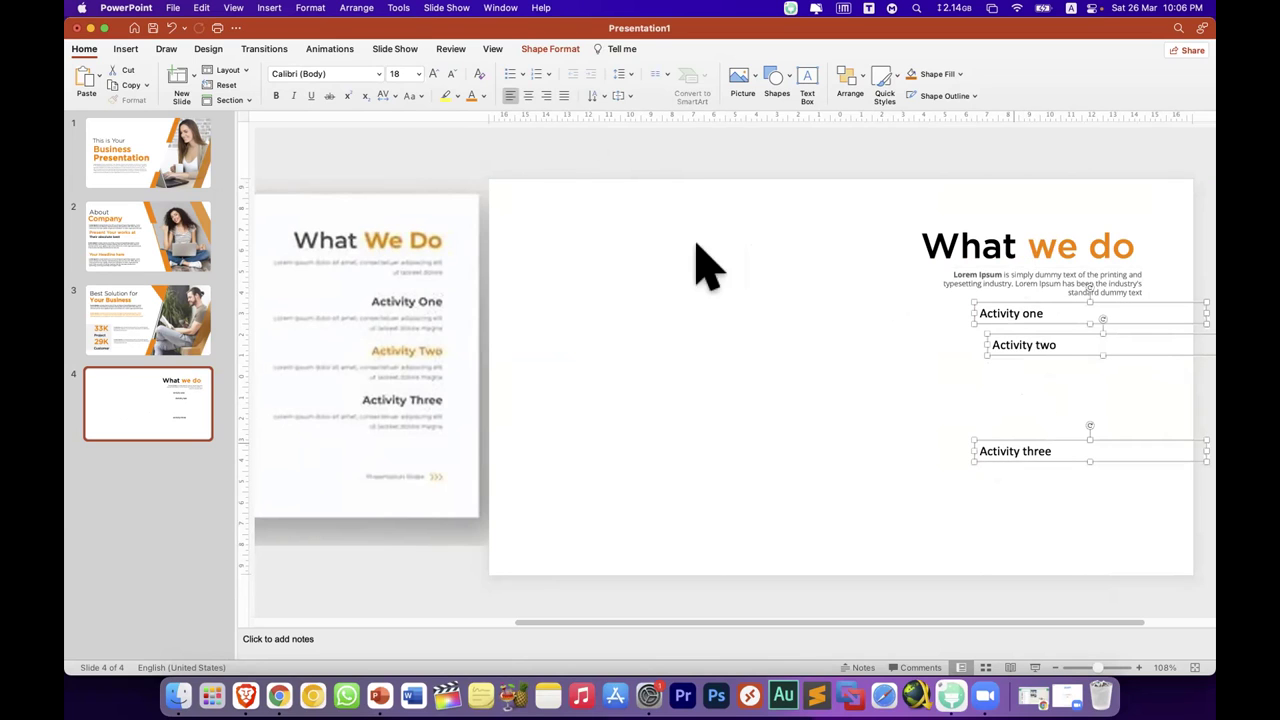
pyautogui.click(543, 95)
pyautogui.hscroll(3, 1000, 400)
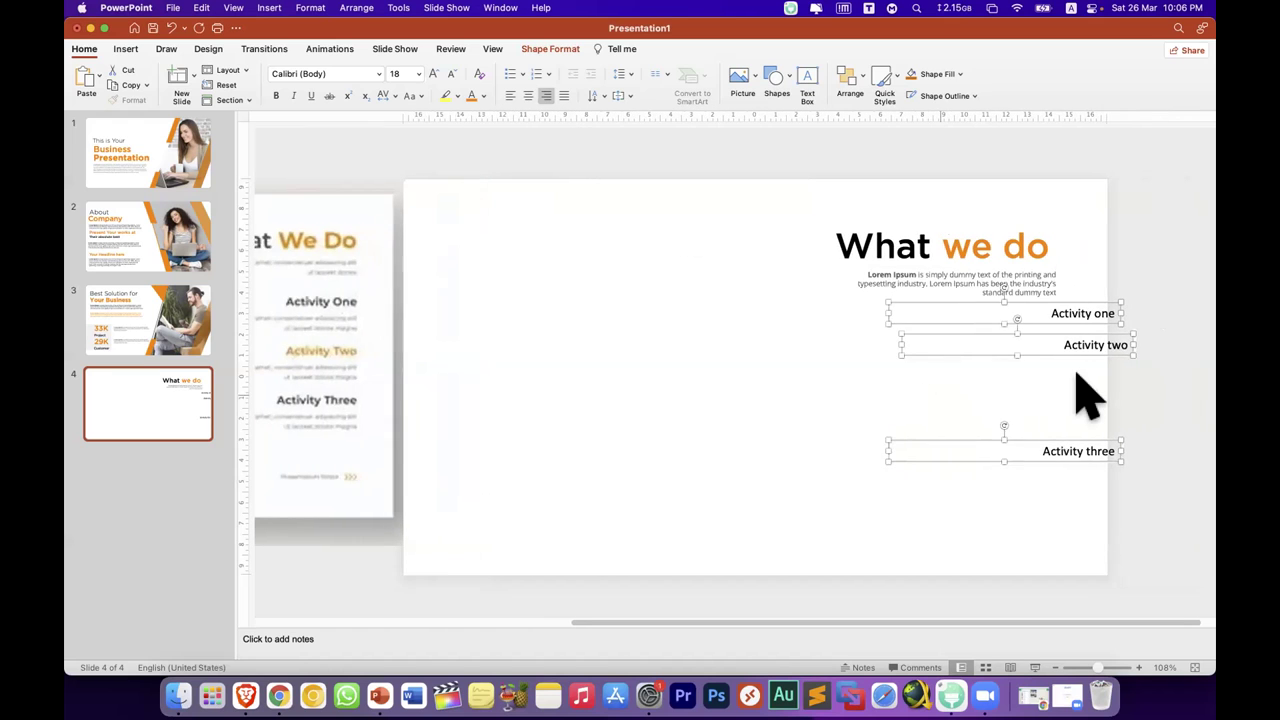
pyautogui.click(1090, 313)
pyautogui.moveTo(1090, 313); pyautogui.dragTo(1030, 316)
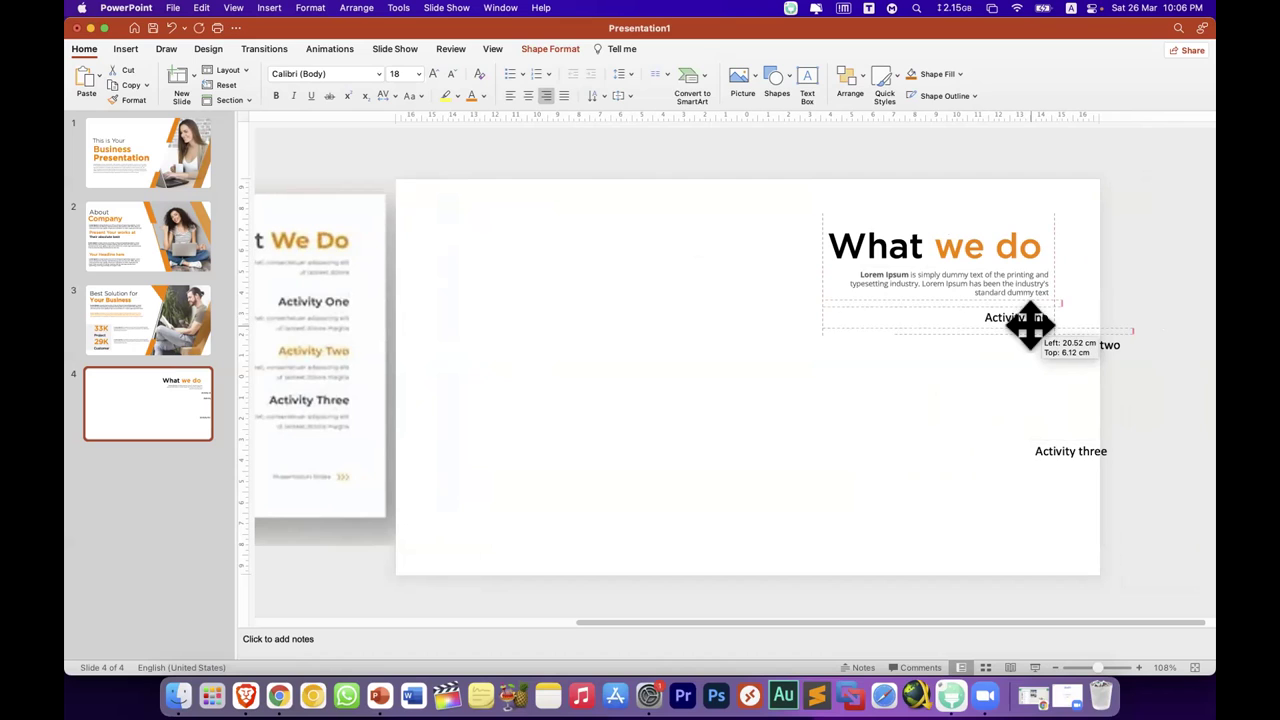
pyautogui.moveTo(1030, 316); pyautogui.dragTo(1030, 327)
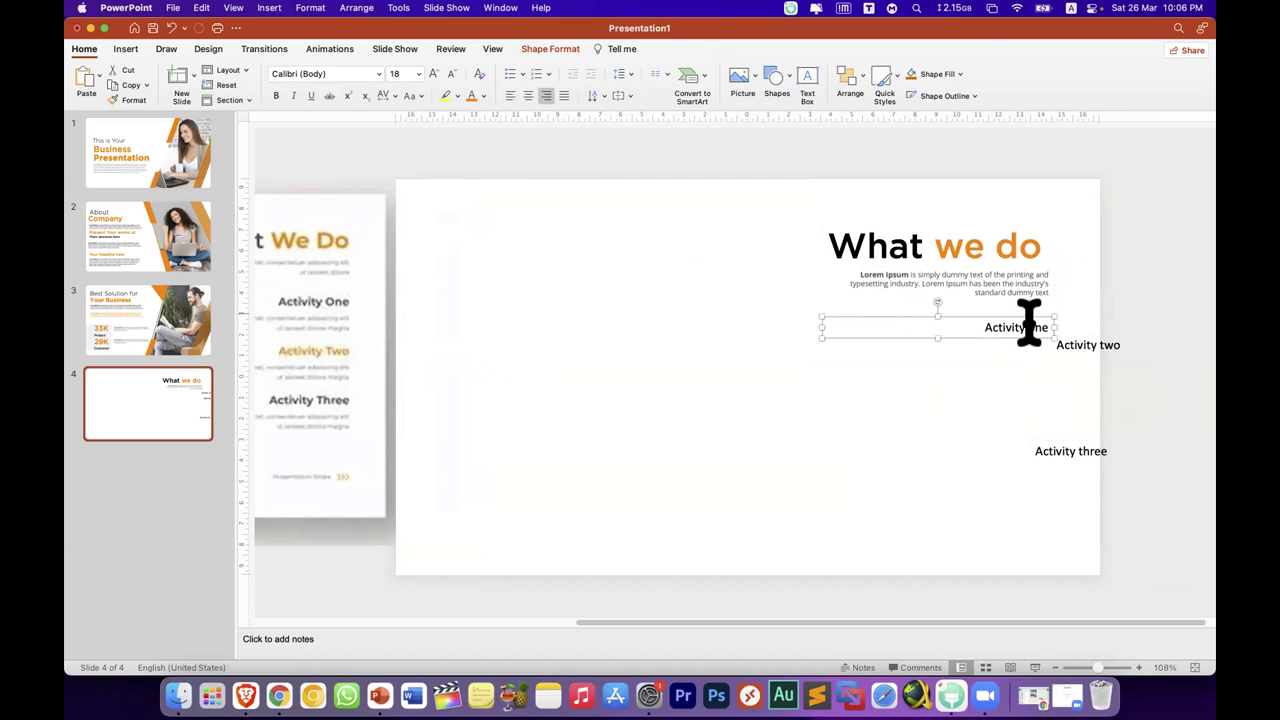
pyautogui.keyDown('shift'); pyautogui.click(1110, 349); pyautogui.keyUp('shift')
pyautogui.keyDown('shift'); pyautogui.click(1102, 449); pyautogui.keyUp('shift')
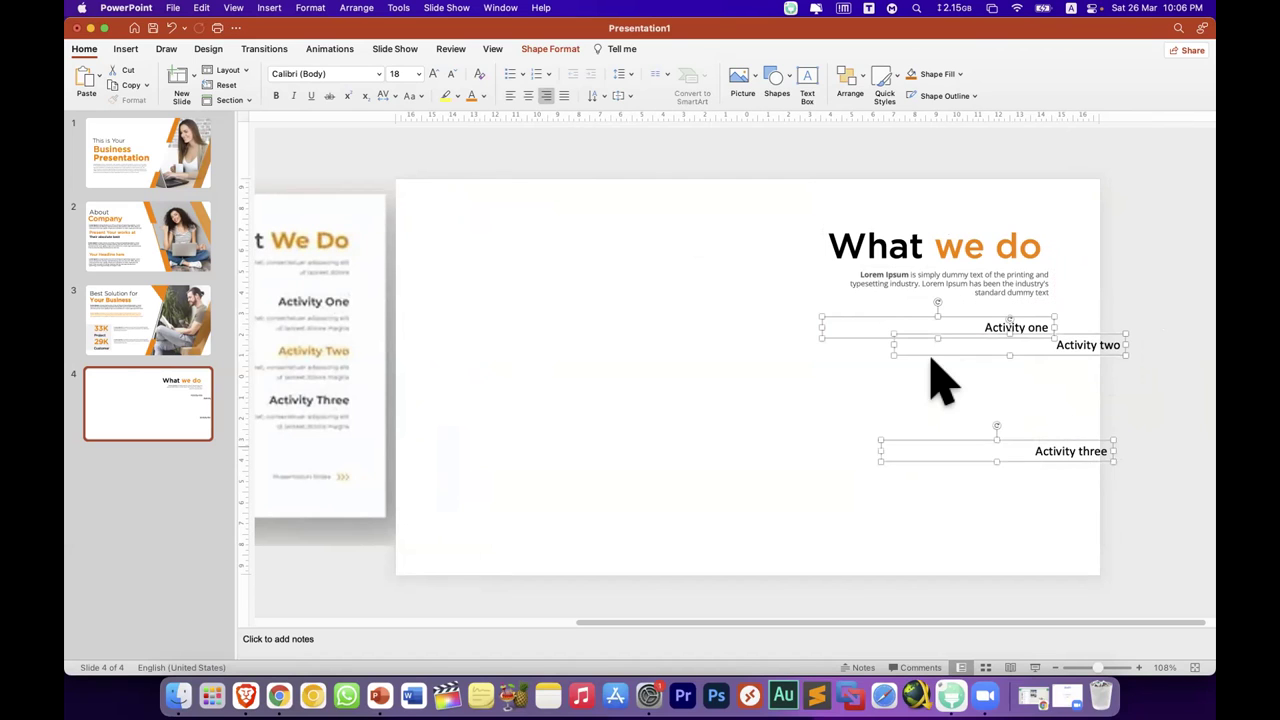
# Step: Set the Activity labels in Gotham Medium at 24 pt
pyautogui.click(379, 74)
pyautogui.moveTo(520, 195)
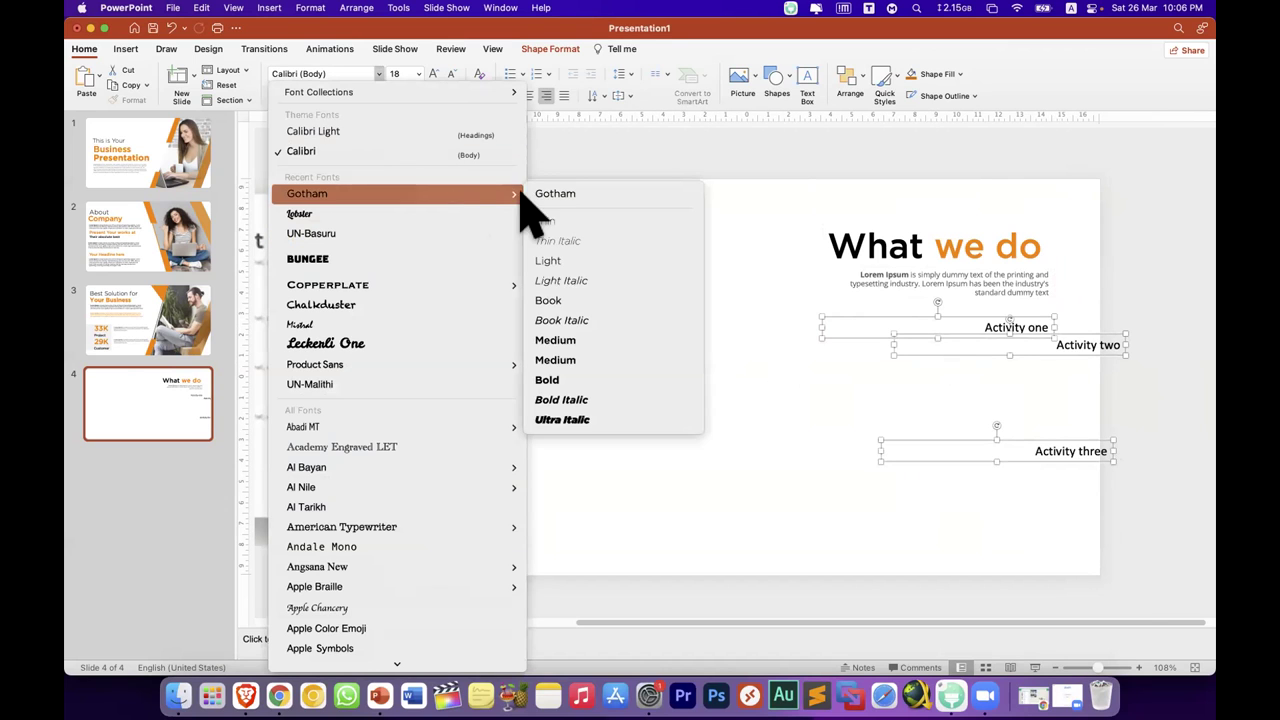
pyautogui.click(573, 342)
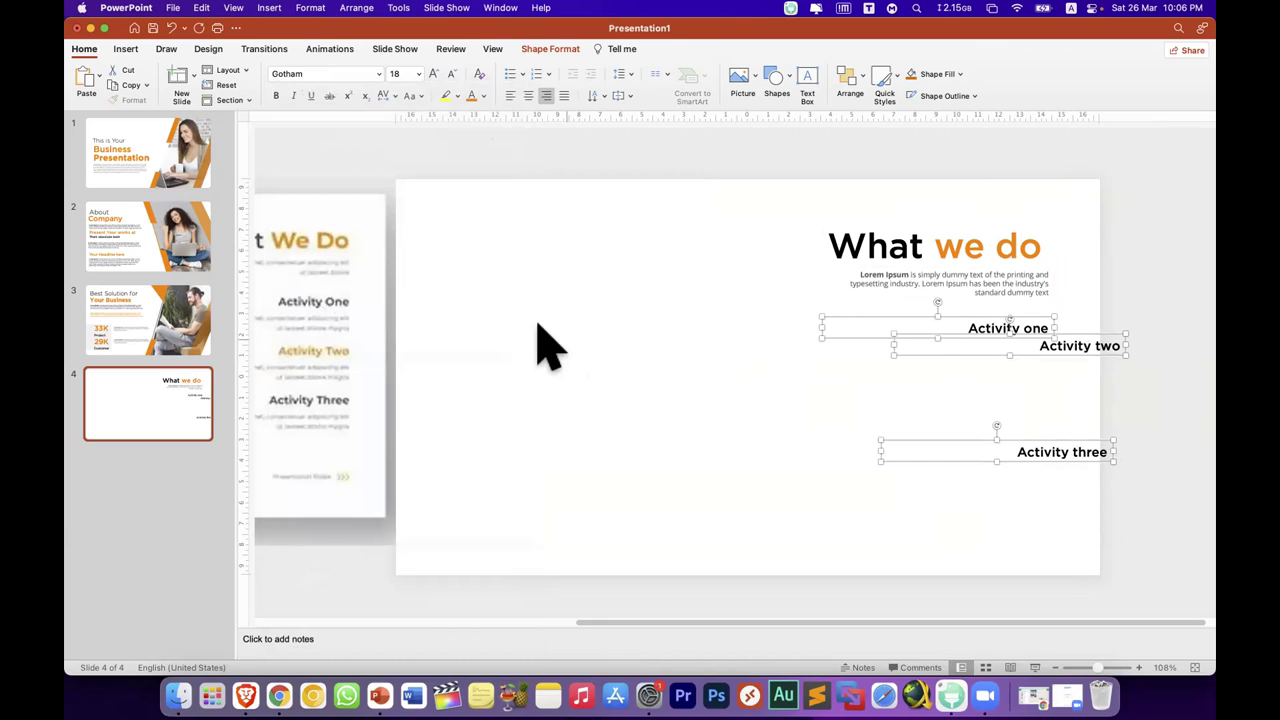
pyautogui.click(433, 77)
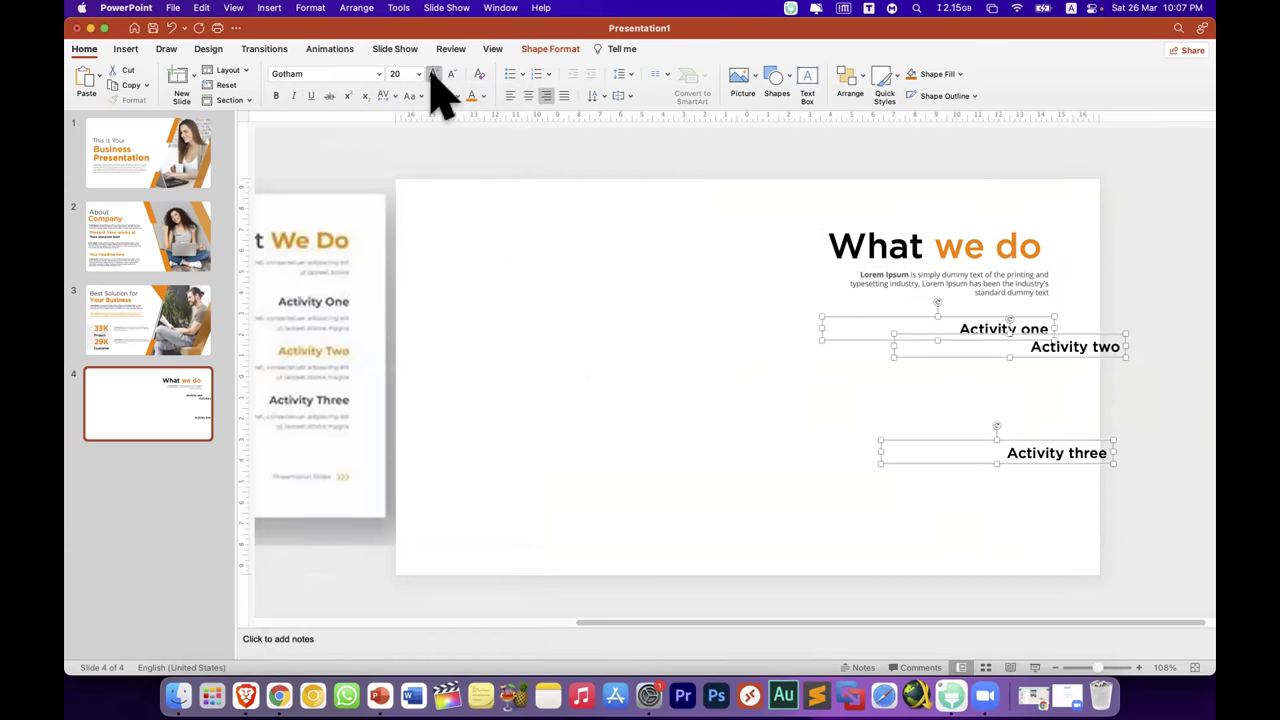
pyautogui.click(433, 77)
pyautogui.click(792, 360)
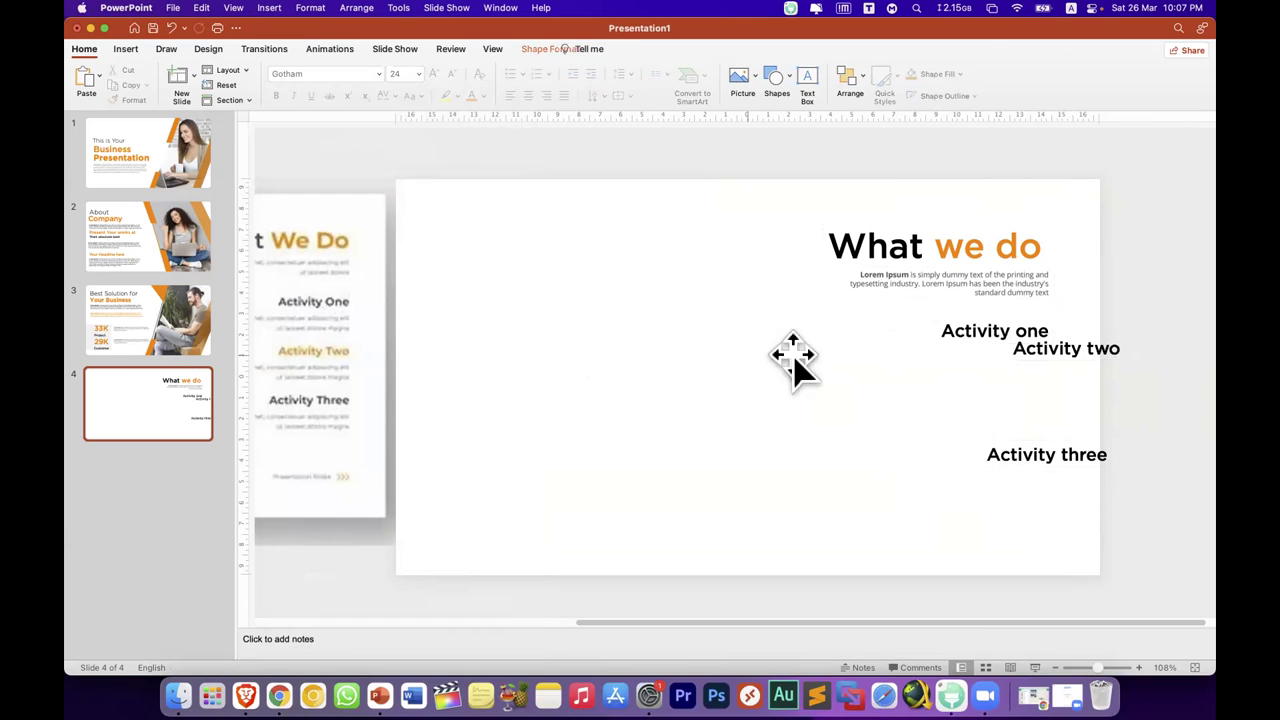
# Step: Space Activity two and Activity three down the slide and colour Activity two orange
pyautogui.click(1055, 355)
pyautogui.moveTo(1080, 377); pyautogui.dragTo(1028, 416)
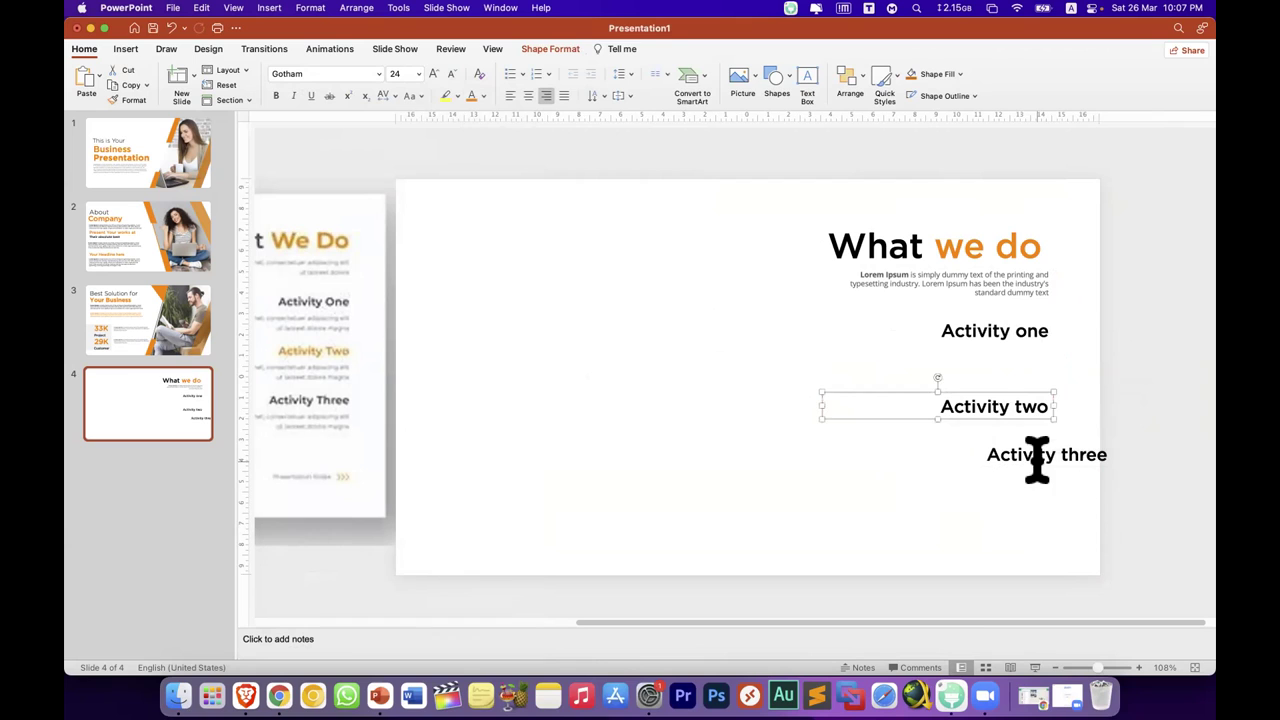
pyautogui.click(1037, 460)
pyautogui.moveTo(1057, 471); pyautogui.dragTo(1017, 485)
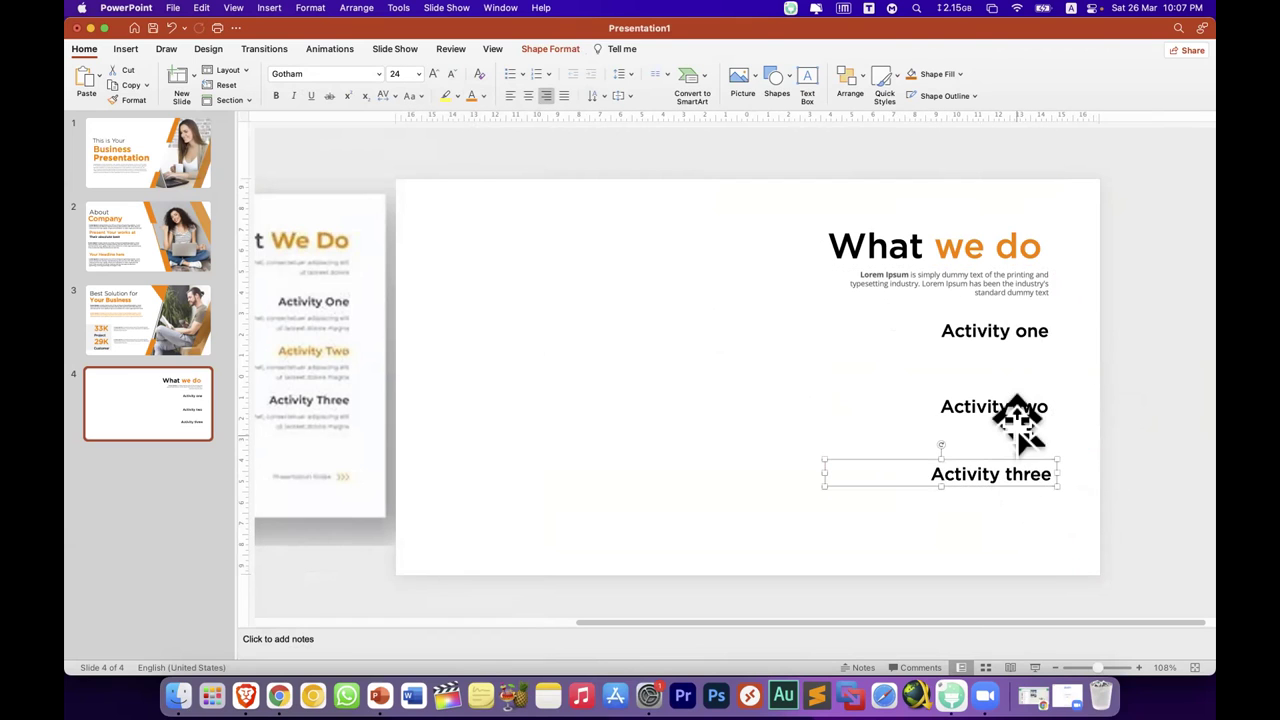
pyautogui.click(1020, 414)
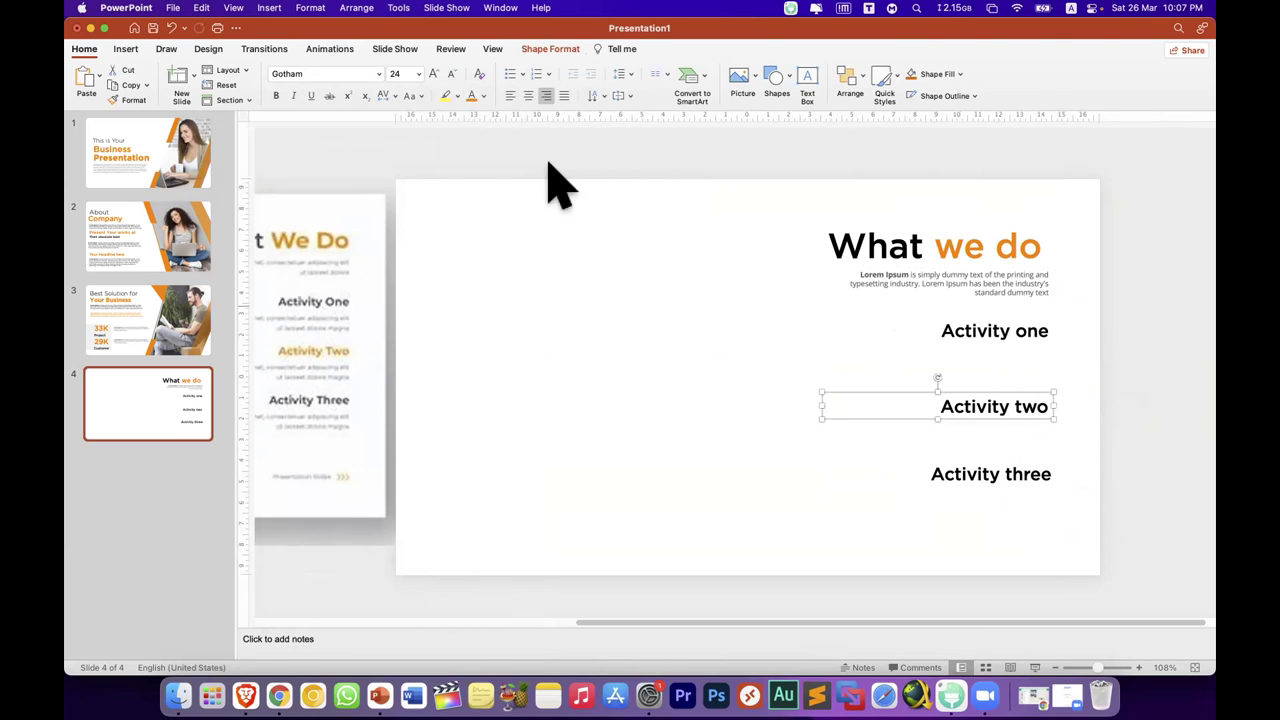
pyautogui.click(471, 96)
pyautogui.click(790, 345)
# Step: Duplicate the Lorem Ipsum body text beneath each Activity label
pyautogui.click(1006, 286)
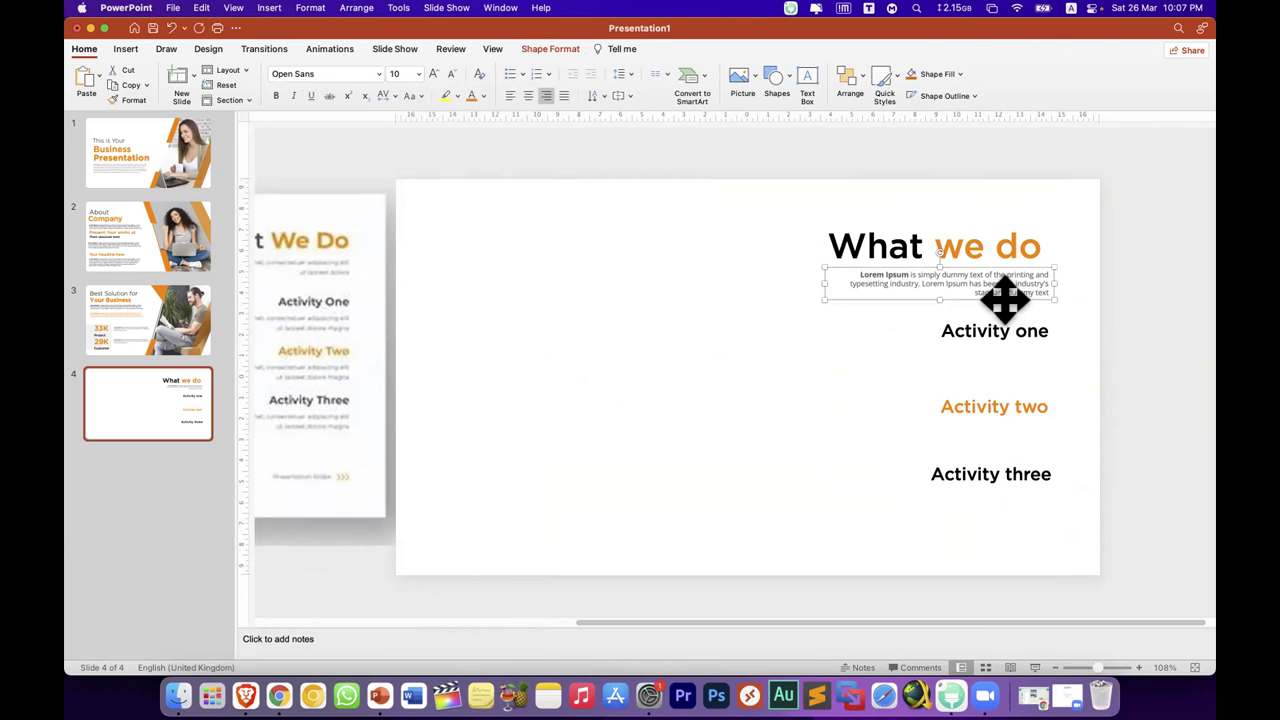
pyautogui.moveTo(1005, 298); pyautogui.dragTo(1006, 374)
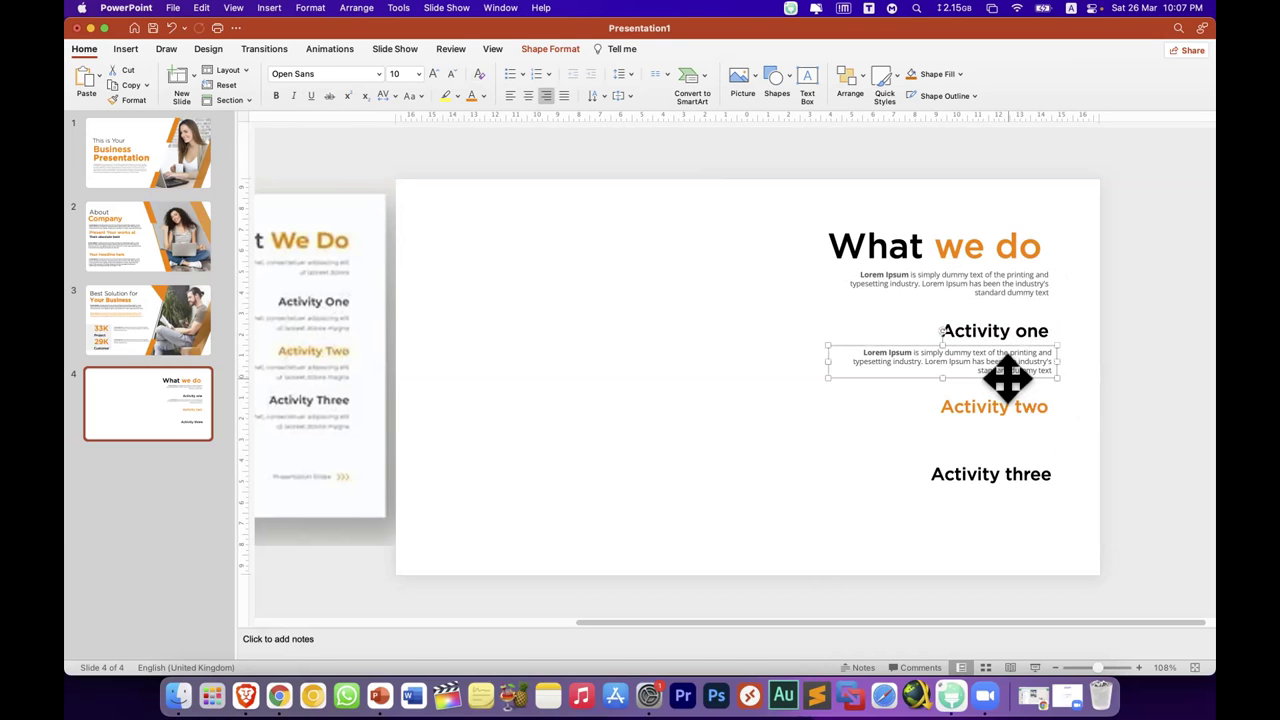
pyautogui.press('super+d')
pyautogui.press('super+d')
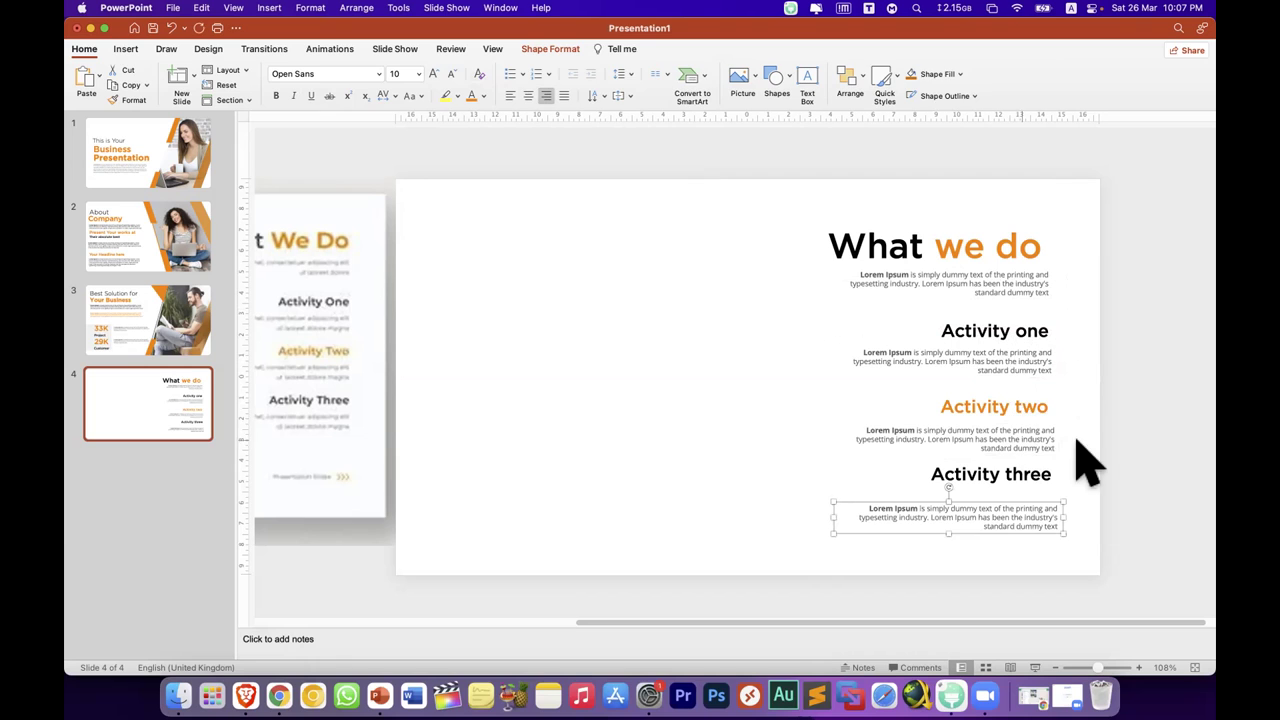
pyautogui.click(1106, 441)
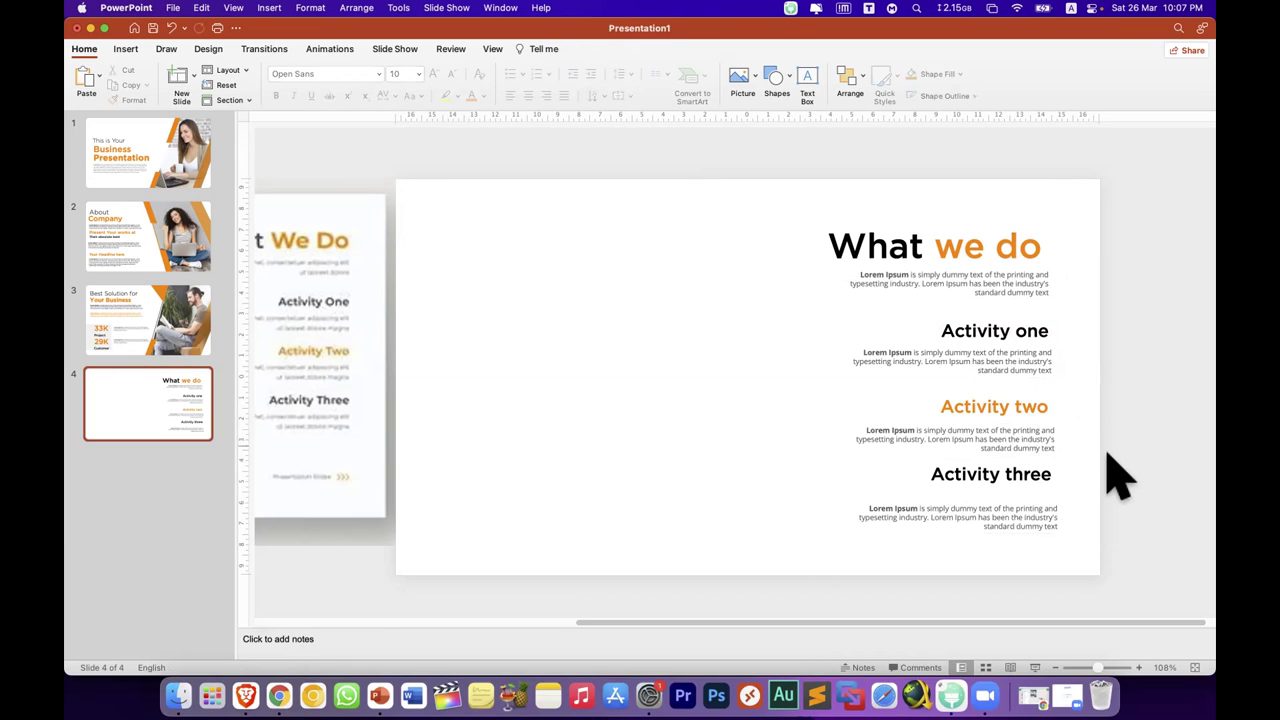
# Step: Move the What We Do reference picture up slightly
pyautogui.scroll(-5, 960, 495)
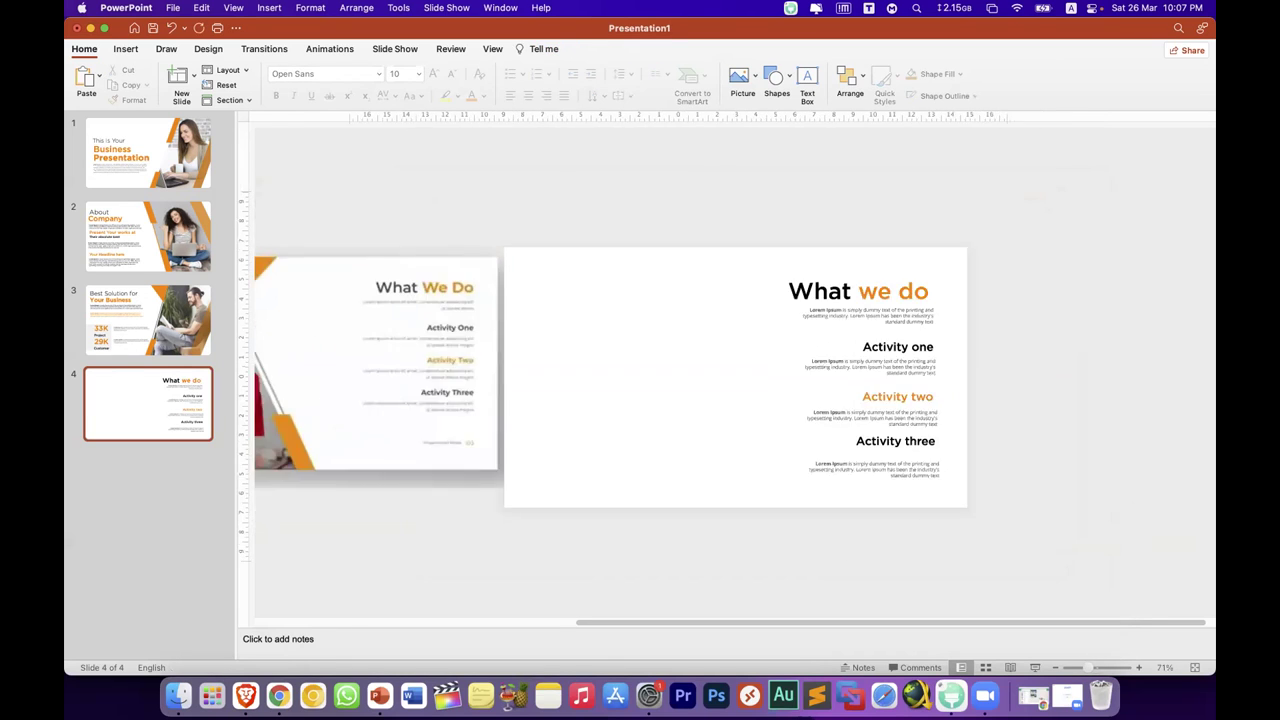
pyautogui.hscroll(-3, 963, 480)
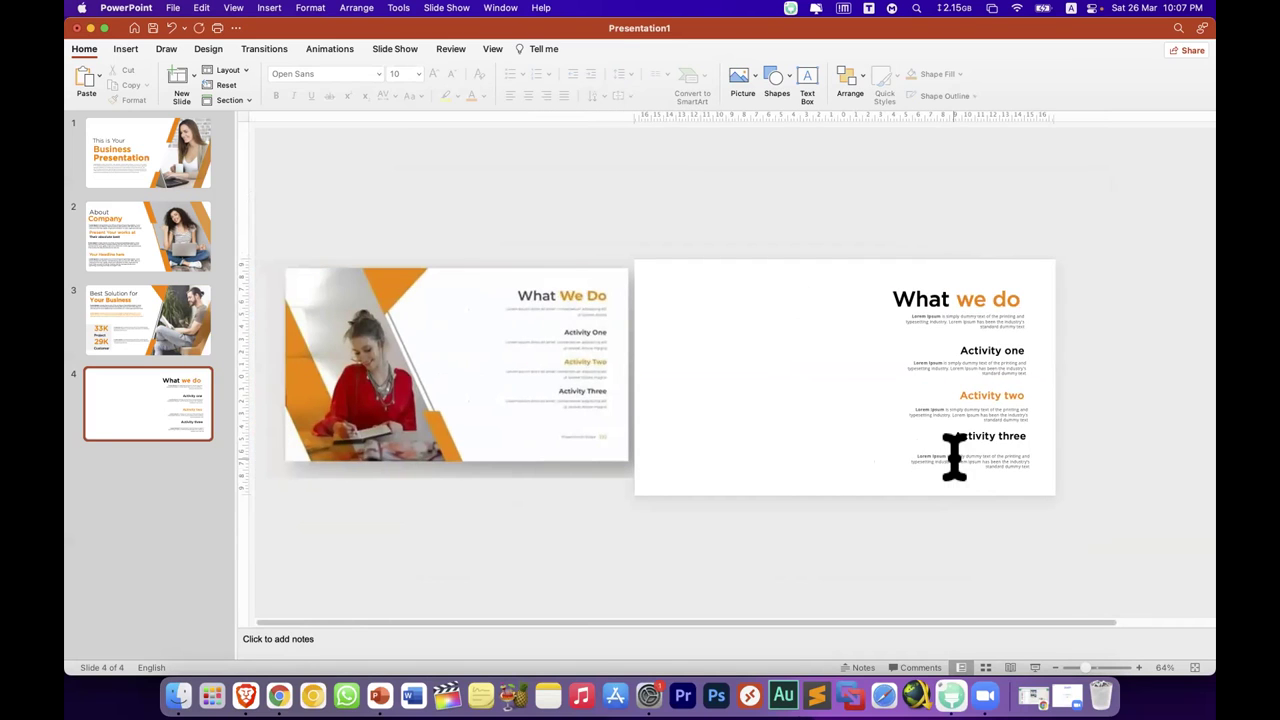
pyautogui.click(450, 385)
pyautogui.moveTo(401, 360); pyautogui.dragTo(407, 343)
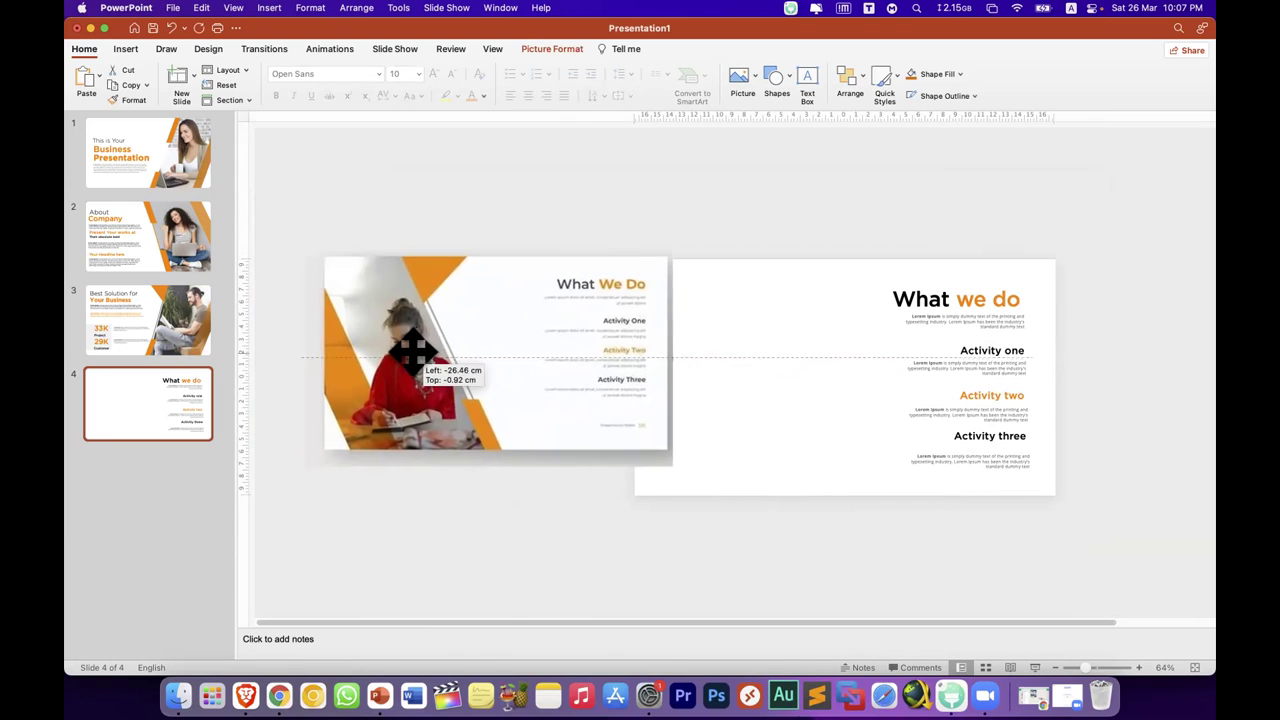
# Step: Bring the woman-with-laptop photo from slide 2 onto slide 4's left half, shrinking the reference picture
pyautogui.click(194, 243)
pyautogui.click(835, 330)
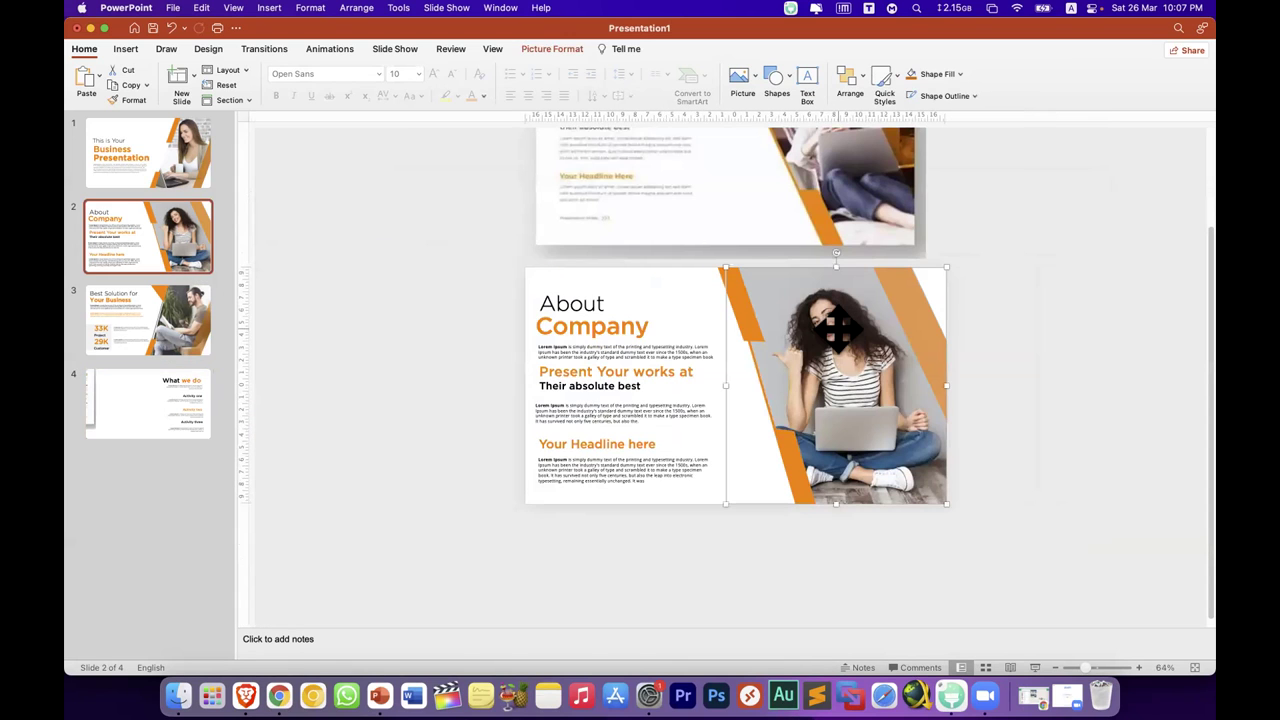
pyautogui.click(190, 408)
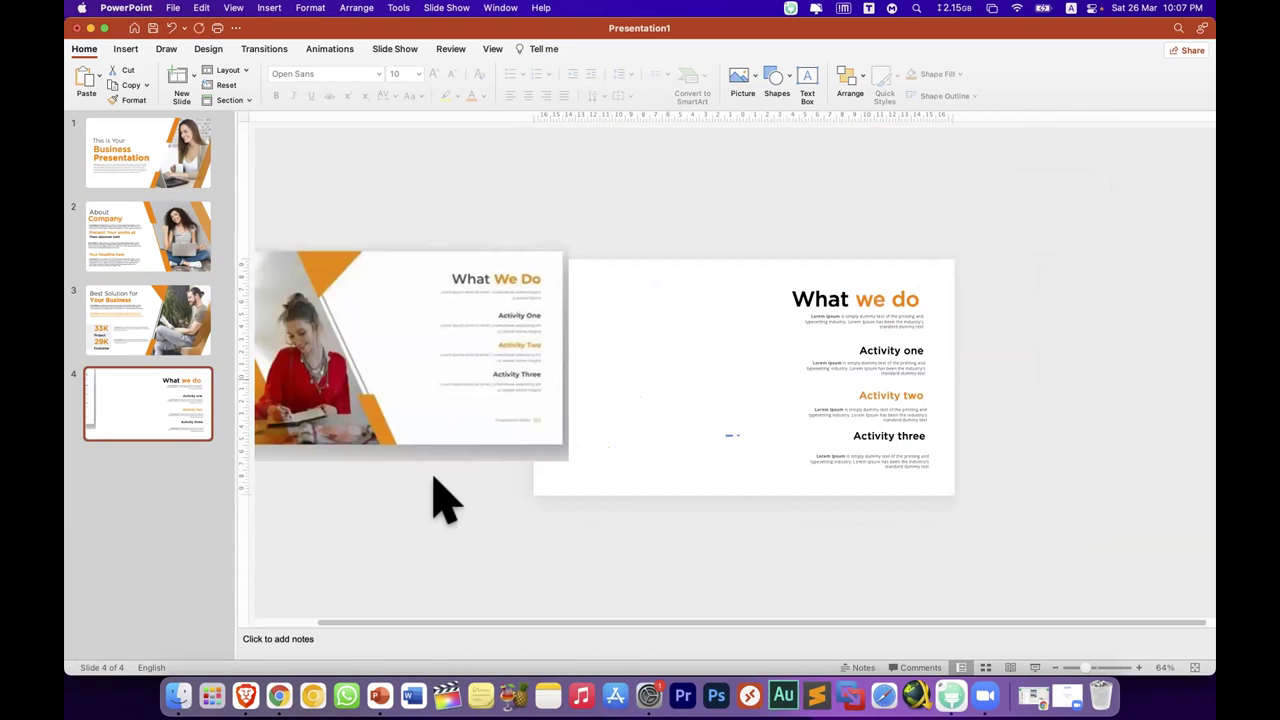
pyautogui.press('super+v')
pyautogui.moveTo(477, 366)
pyautogui.mouseDown()
pyautogui.moveTo(493, 295)
pyautogui.moveTo(660, 480)
pyautogui.moveTo(527, 405)
pyautogui.mouseUp()
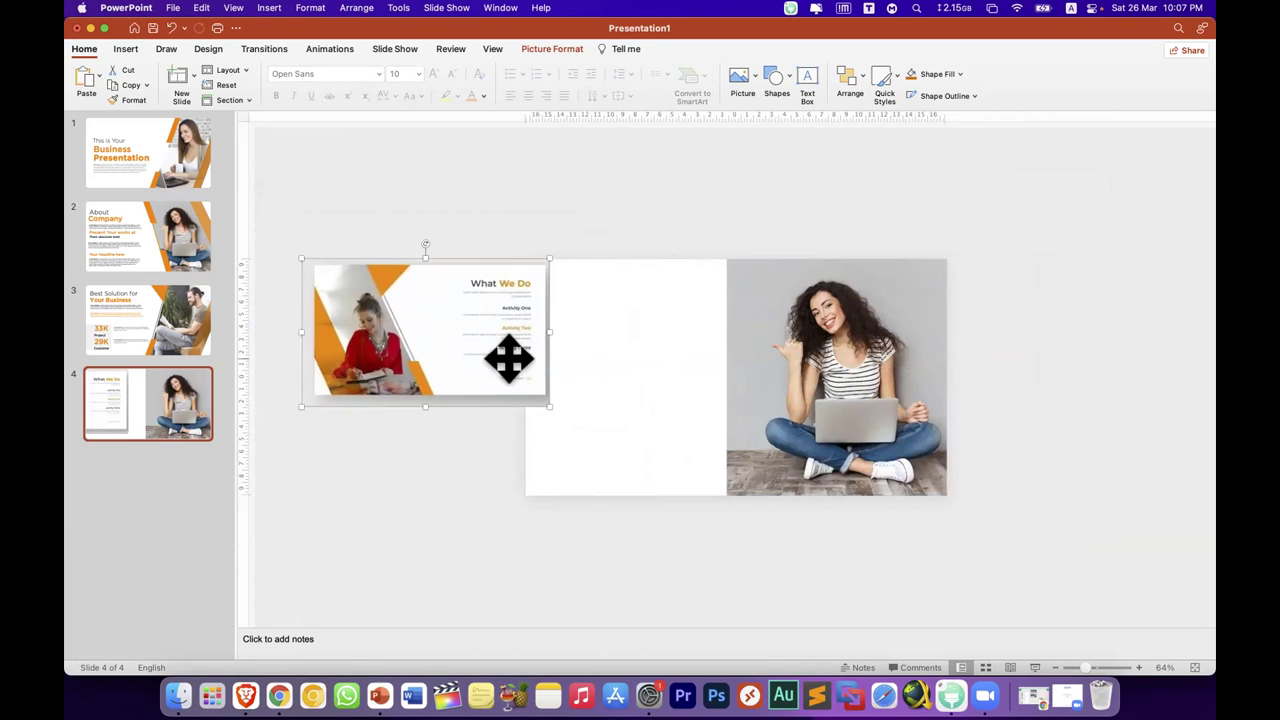
pyautogui.moveTo(509, 357); pyautogui.dragTo(463, 353)
pyautogui.moveTo(836, 408); pyautogui.dragTo(640, 407)
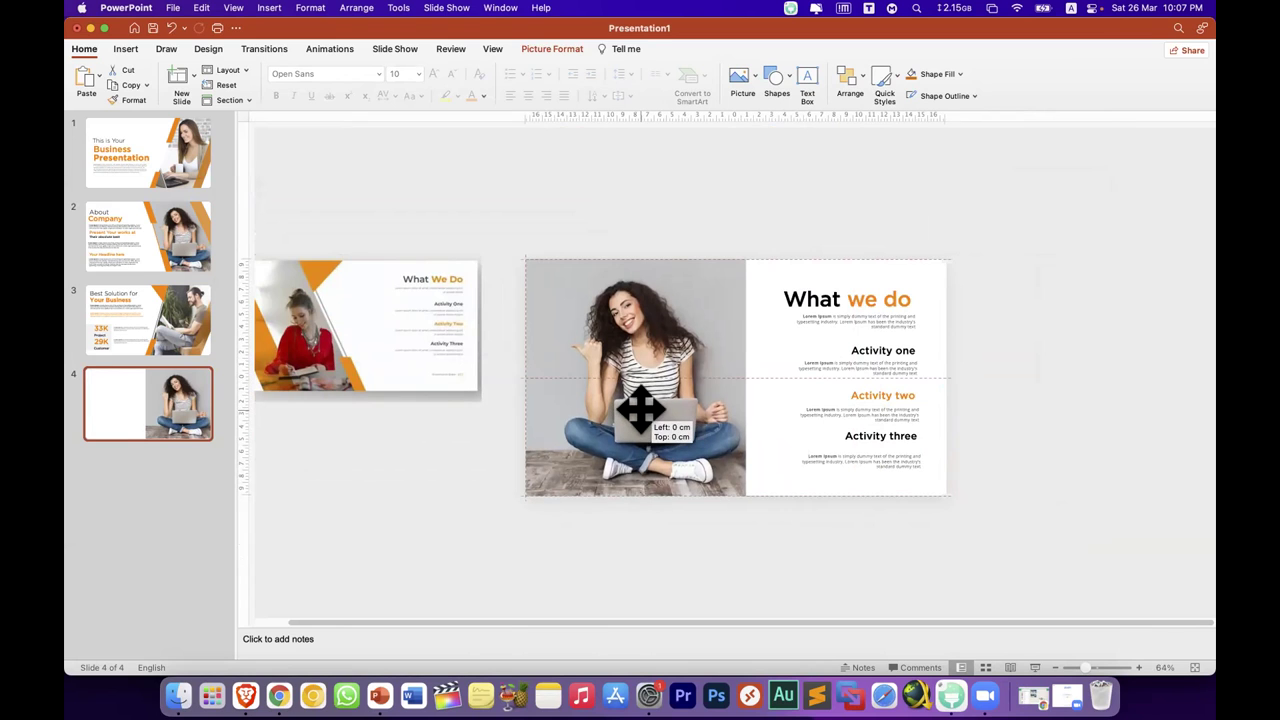
pyautogui.moveTo(640, 408); pyautogui.dragTo(640, 409)
pyautogui.click(665, 535)
# Step: Crop the photo's left side and set it flush against the slide's left edge
pyautogui.hscroll(-2, 623, 430)
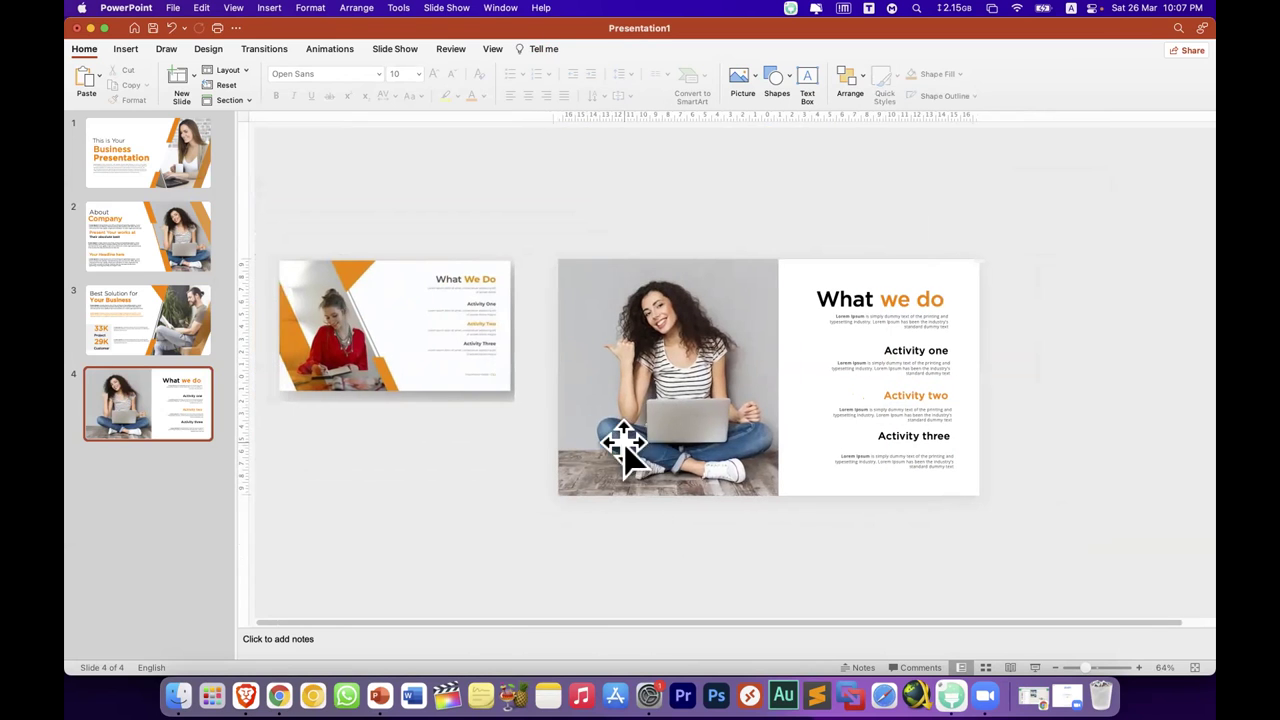
pyautogui.click(668, 370)
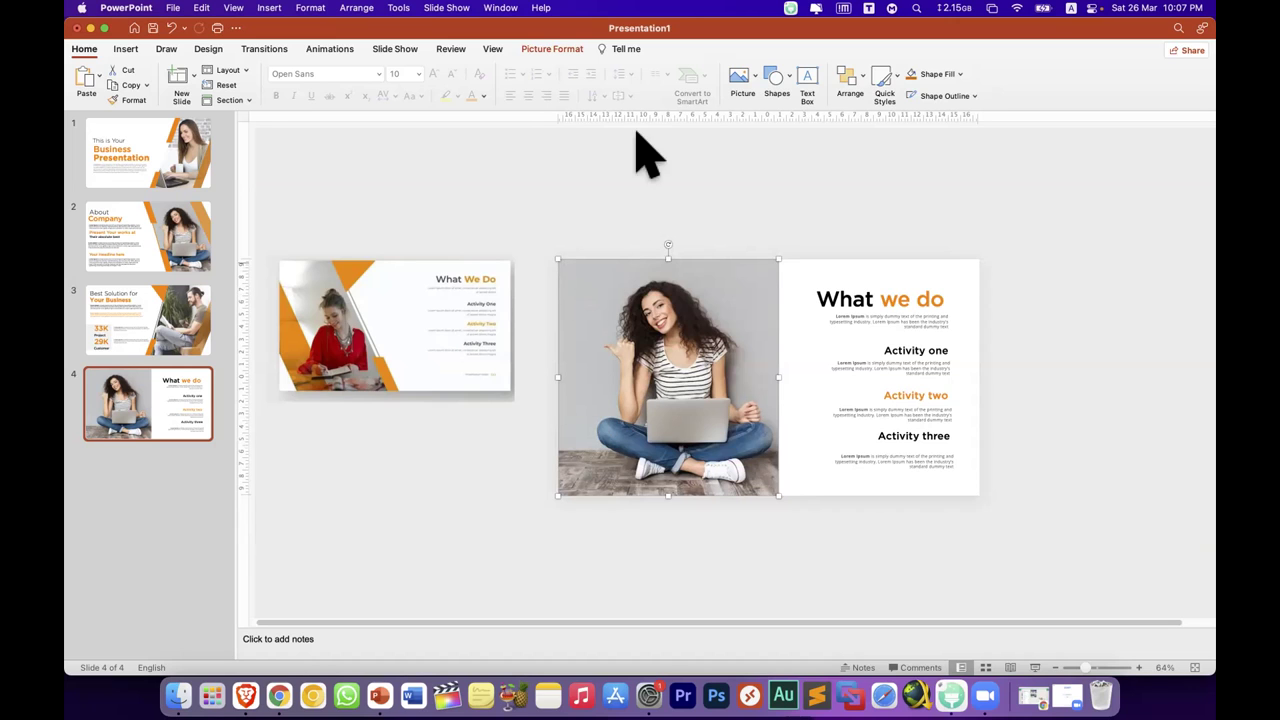
pyautogui.click(590, 48)
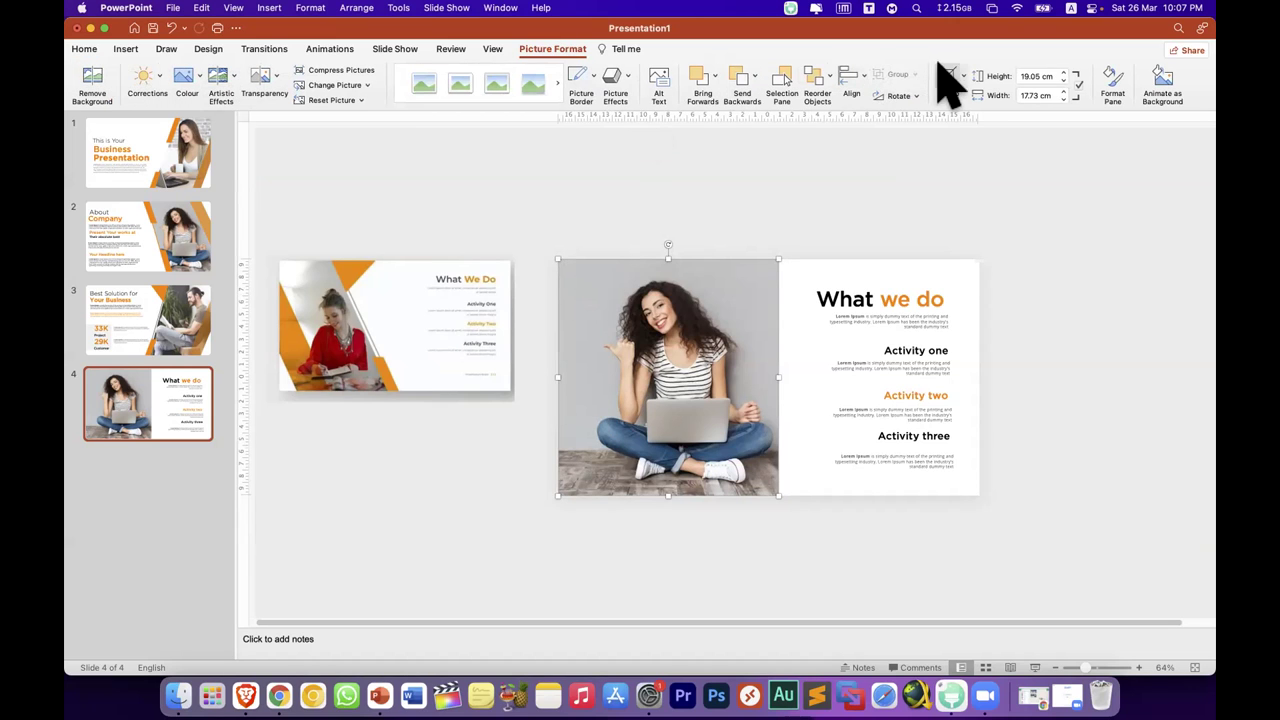
pyautogui.click(948, 80)
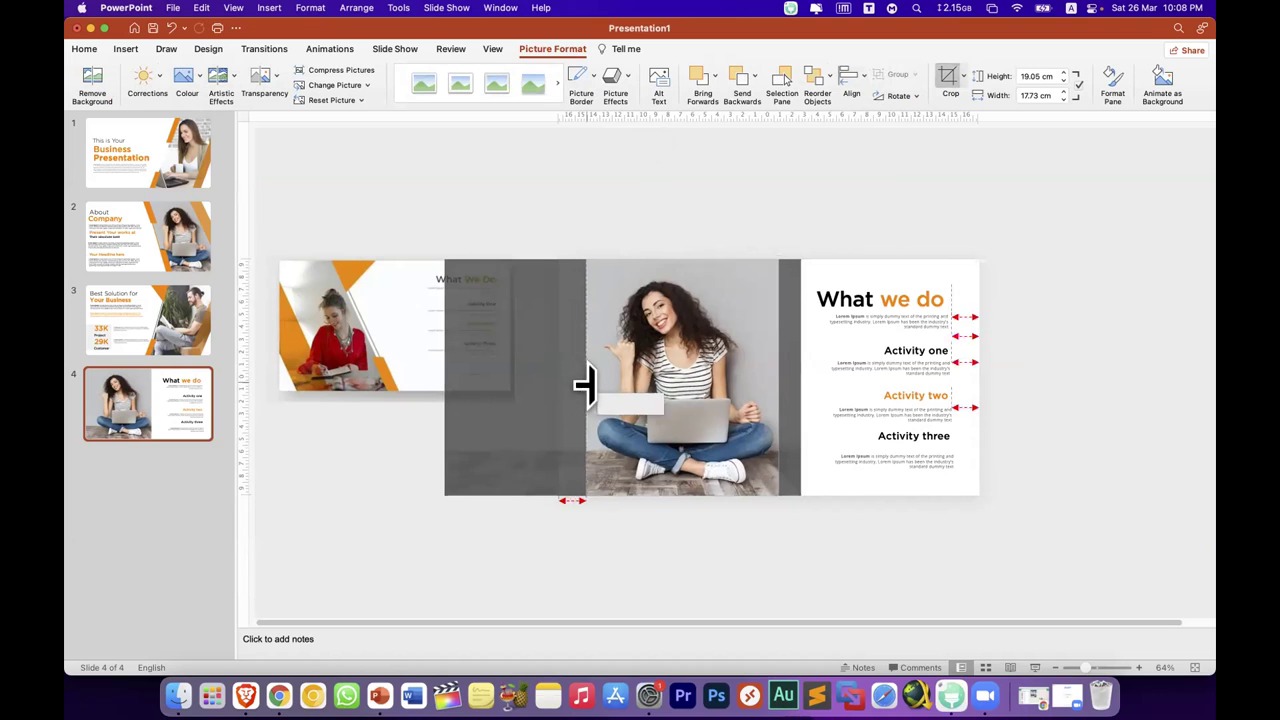
pyautogui.moveTo(563, 377); pyautogui.dragTo(597, 377)
pyautogui.click(686, 251)
pyautogui.moveTo(676, 347); pyautogui.dragTo(648, 352)
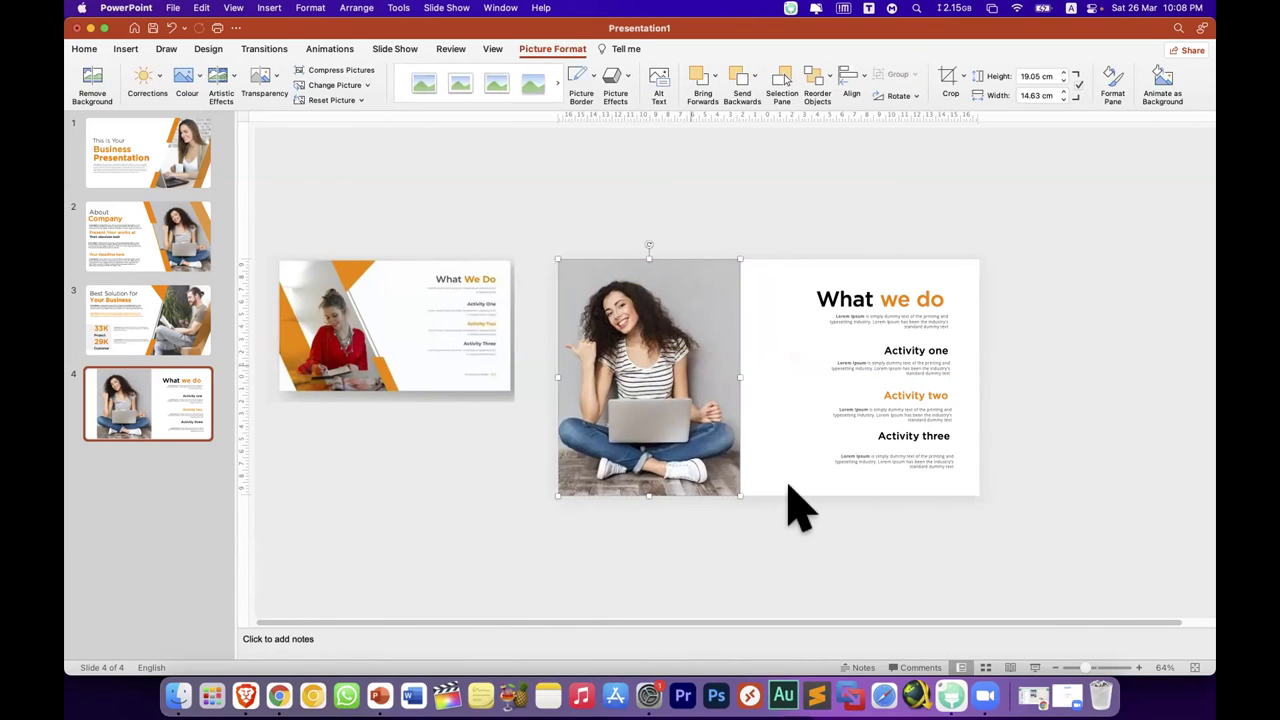
pyautogui.click(805, 525)
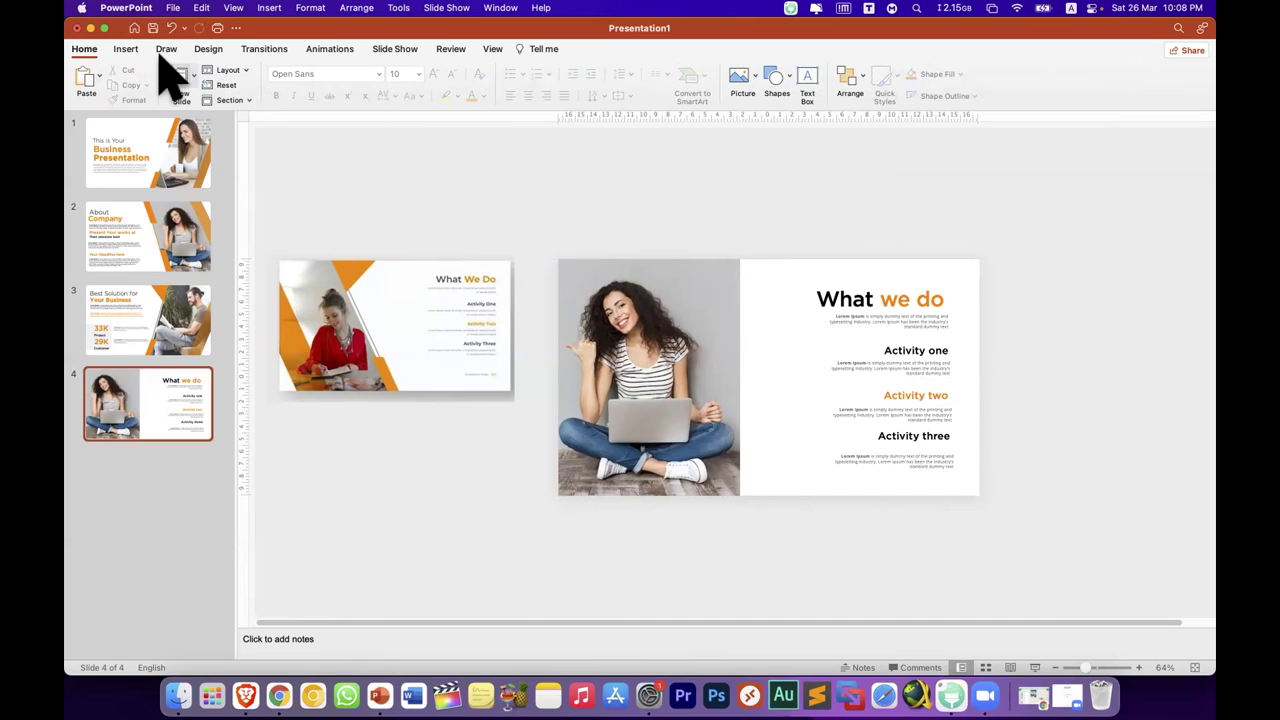
# Step: Draw an upside-down, full-height trapezoid over the photo's right edge
pyautogui.click(125, 48)
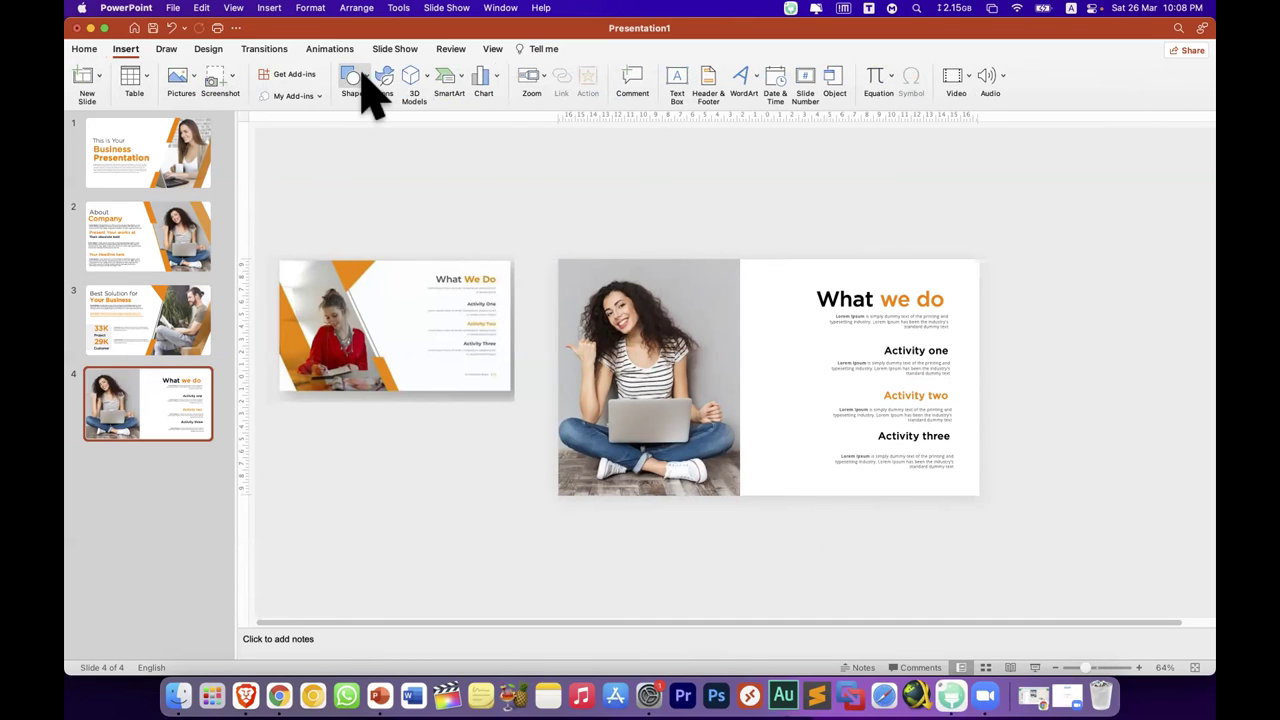
pyautogui.click(368, 90)
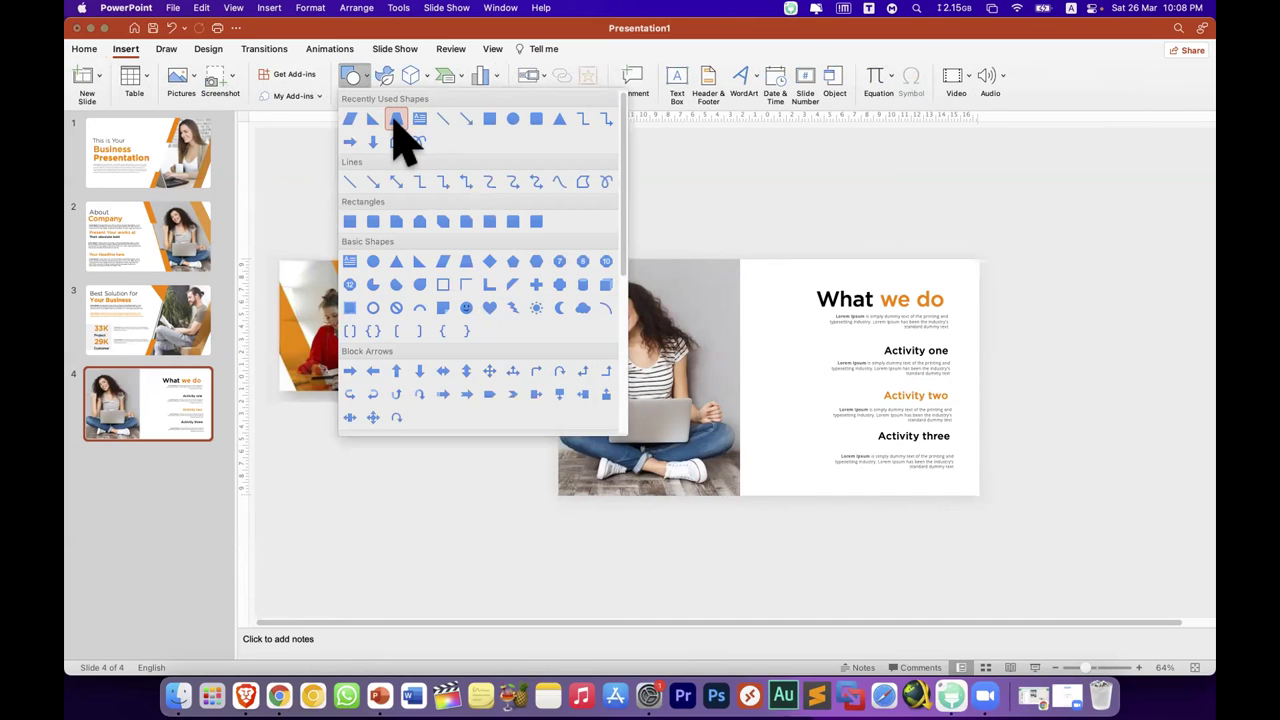
pyautogui.click(396, 121)
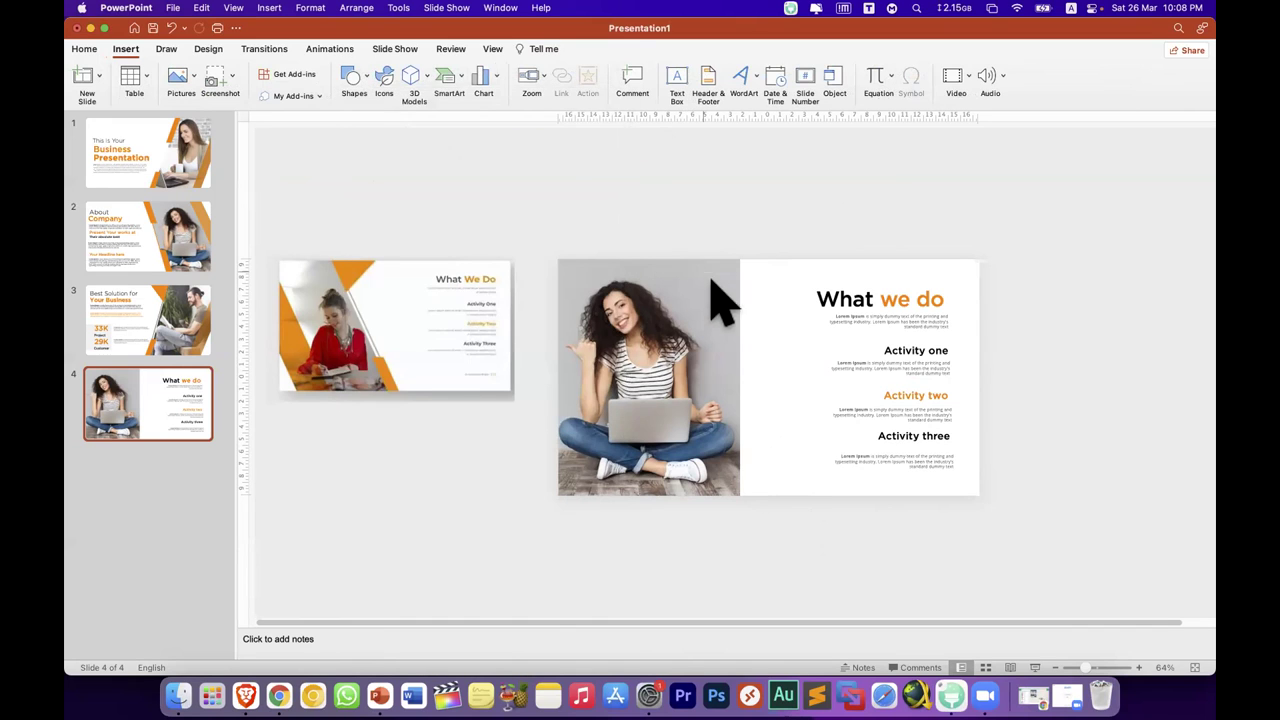
pyautogui.moveTo(711, 280); pyautogui.dragTo(871, 495)
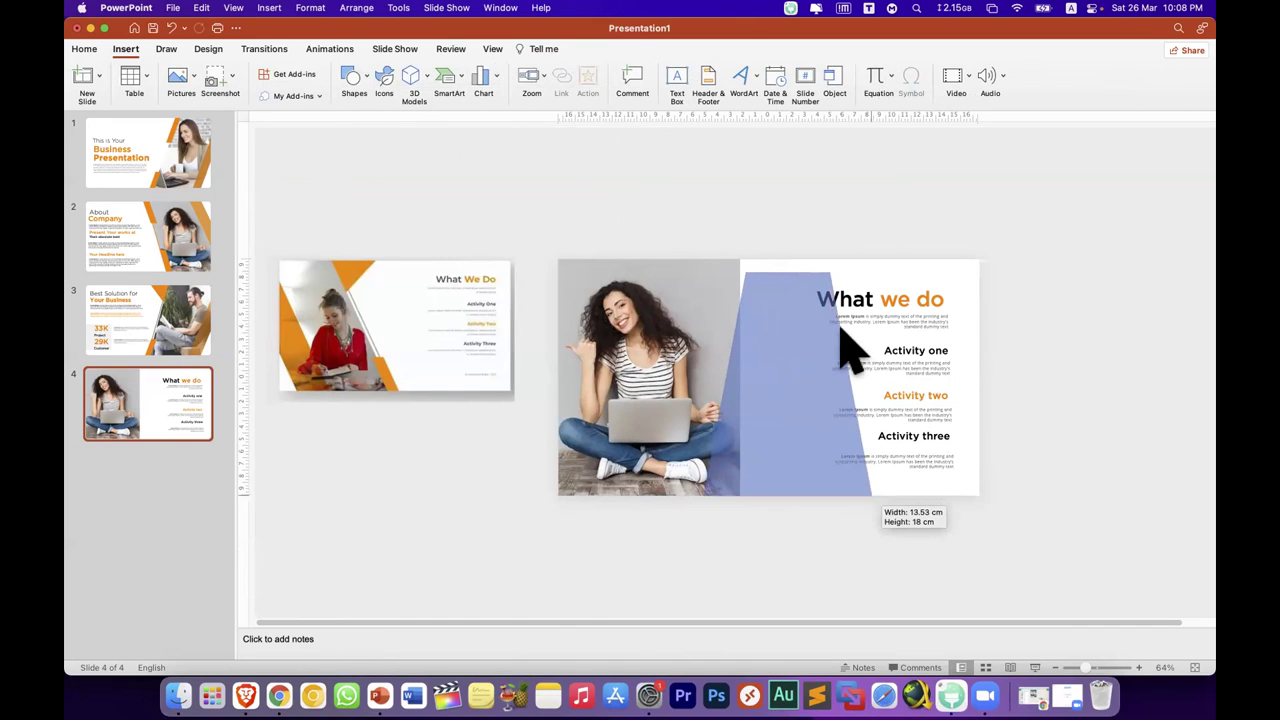
pyautogui.moveTo(789, 257)
pyautogui.mouseDown()
pyautogui.moveTo(820, 535)
pyautogui.moveTo(785, 528)
pyautogui.mouseUp()
pyautogui.moveTo(766, 449); pyautogui.dragTo(775, 314)
pyautogui.moveTo(763, 270); pyautogui.dragTo(764, 259)
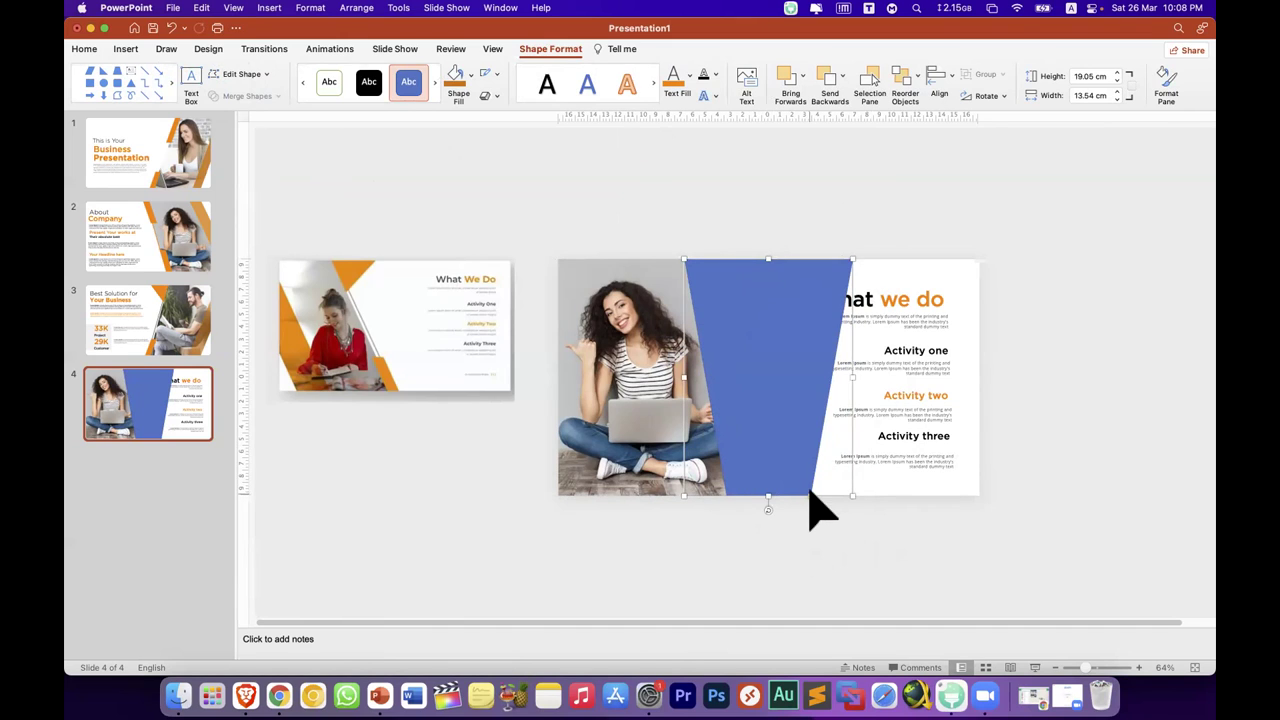
pyautogui.moveTo(795, 492); pyautogui.dragTo(776, 462)
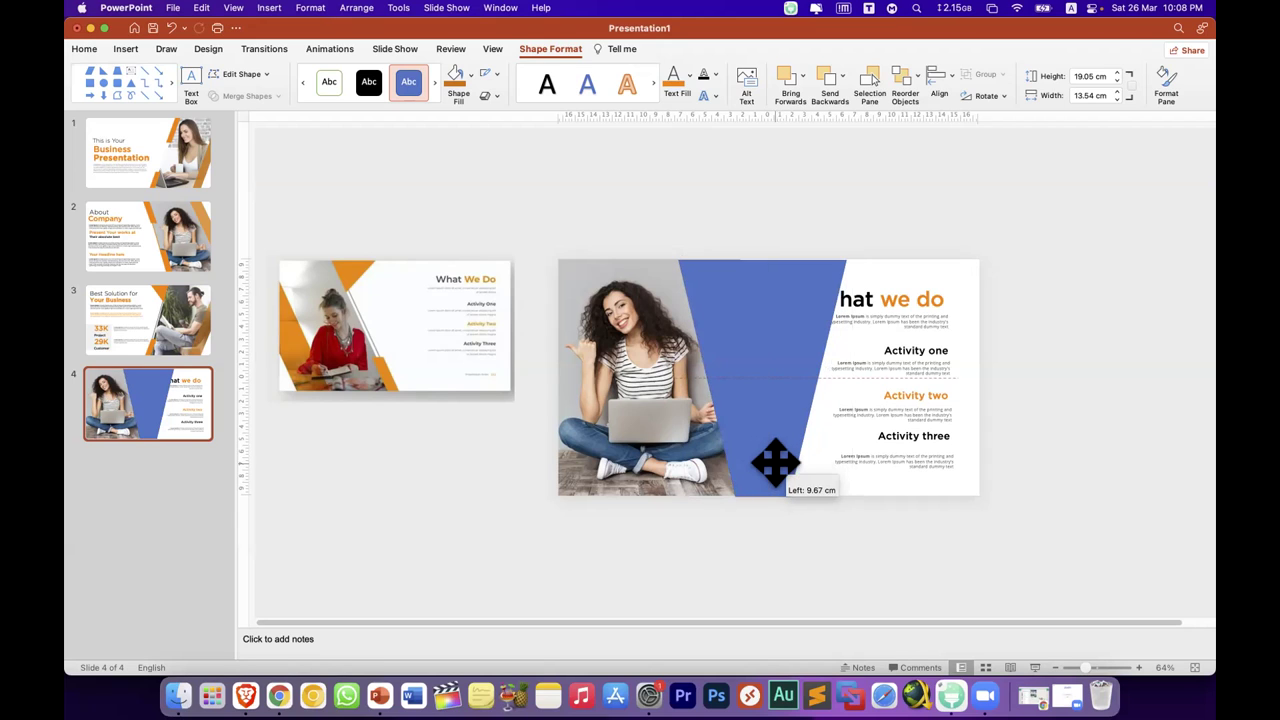
pyautogui.moveTo(776, 462); pyautogui.dragTo(776, 462)
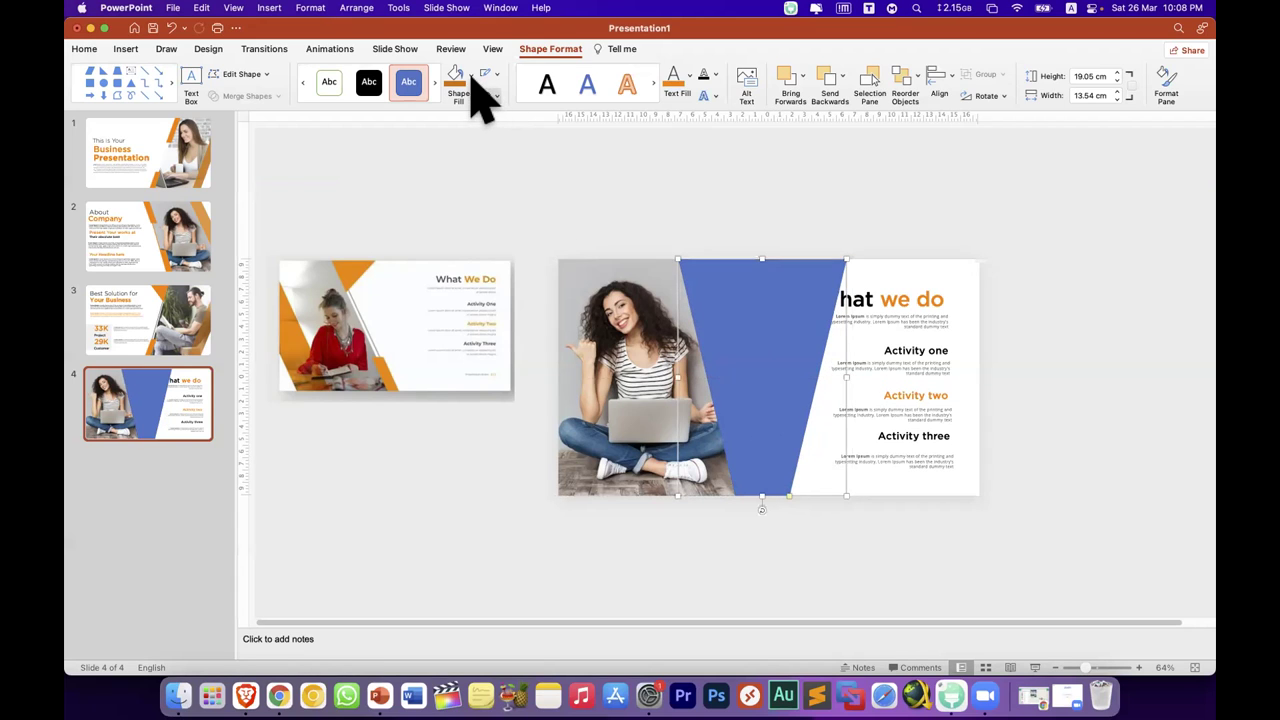
# Step: Give the trapezoid a white fill and no outline
pyautogui.click(471, 72)
pyautogui.click(509, 100)
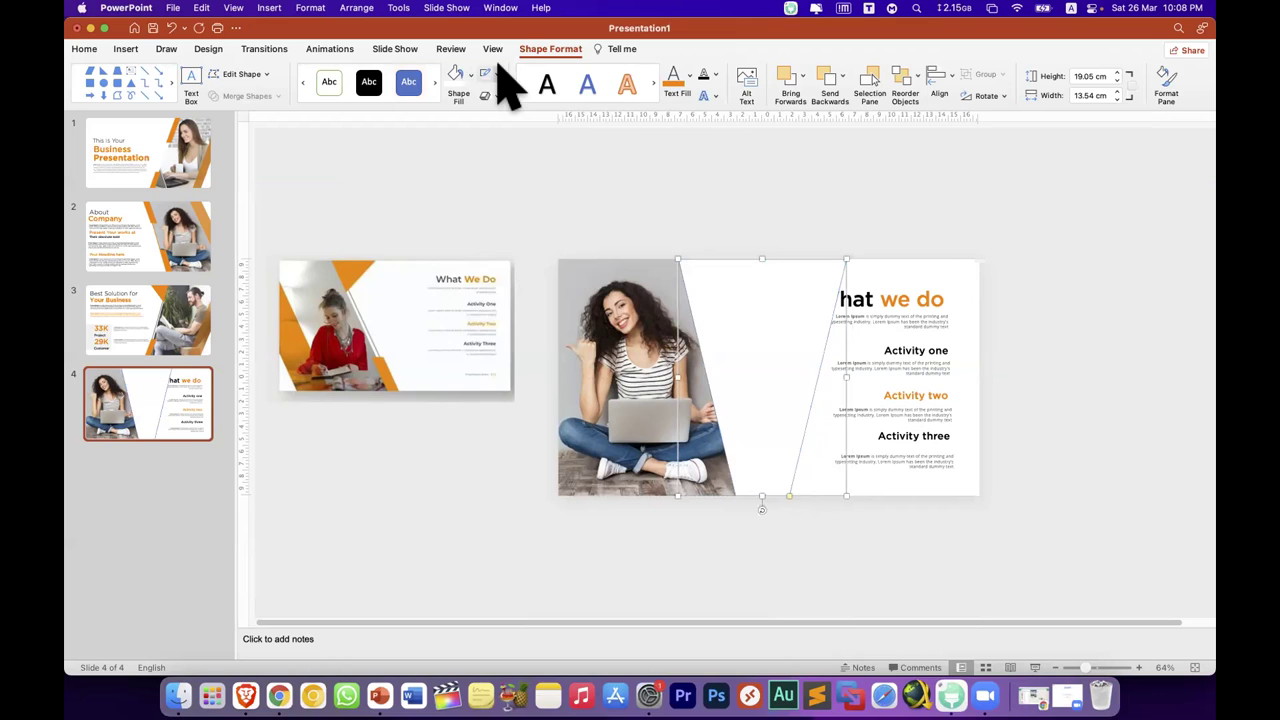
pyautogui.click(497, 74)
pyautogui.click(499, 99)
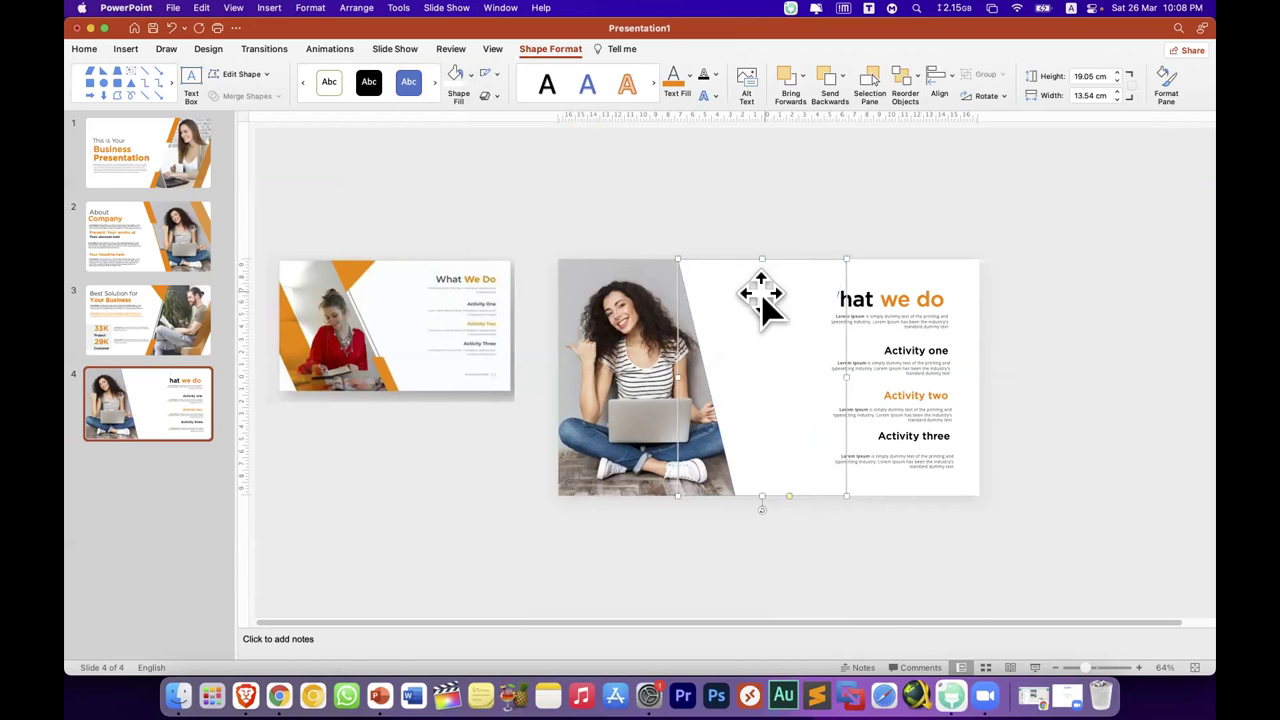
# Step: Send the trapezoid behind the text and the photo behind the white shape
pyautogui.rightClick(758, 294)
pyautogui.moveTo(920, 462)
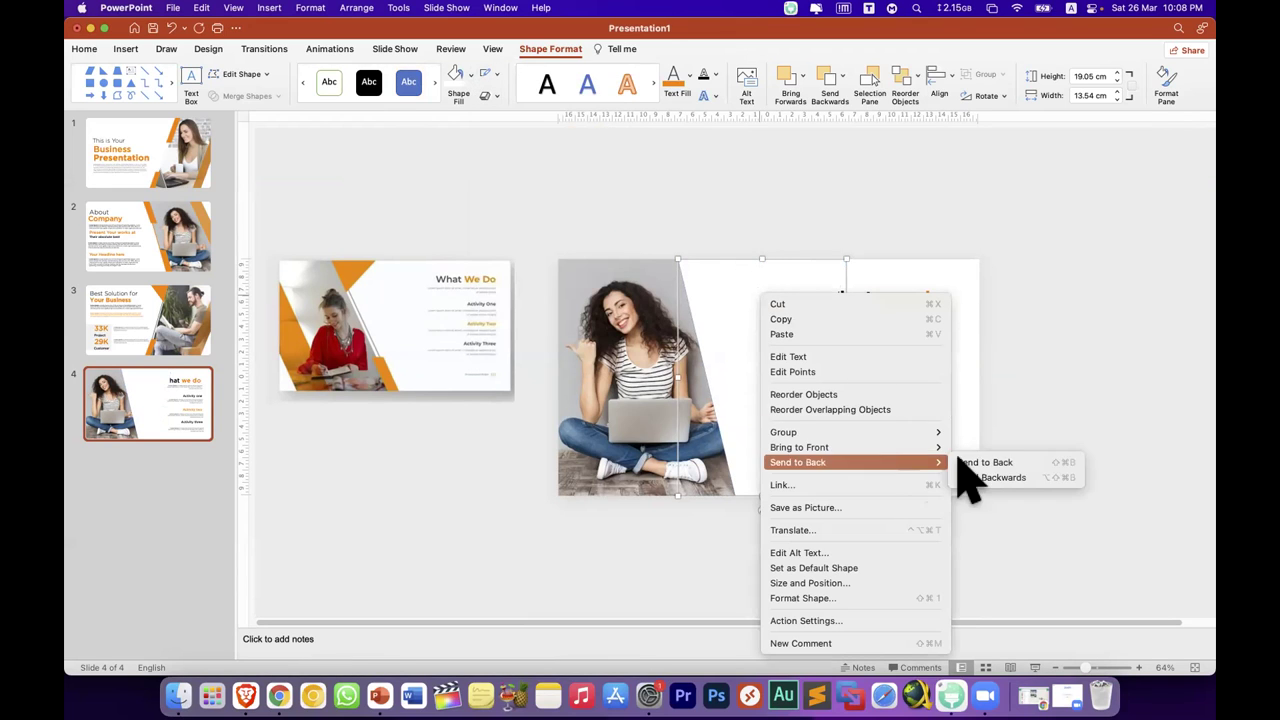
pyautogui.click(964, 462)
pyautogui.click(624, 337)
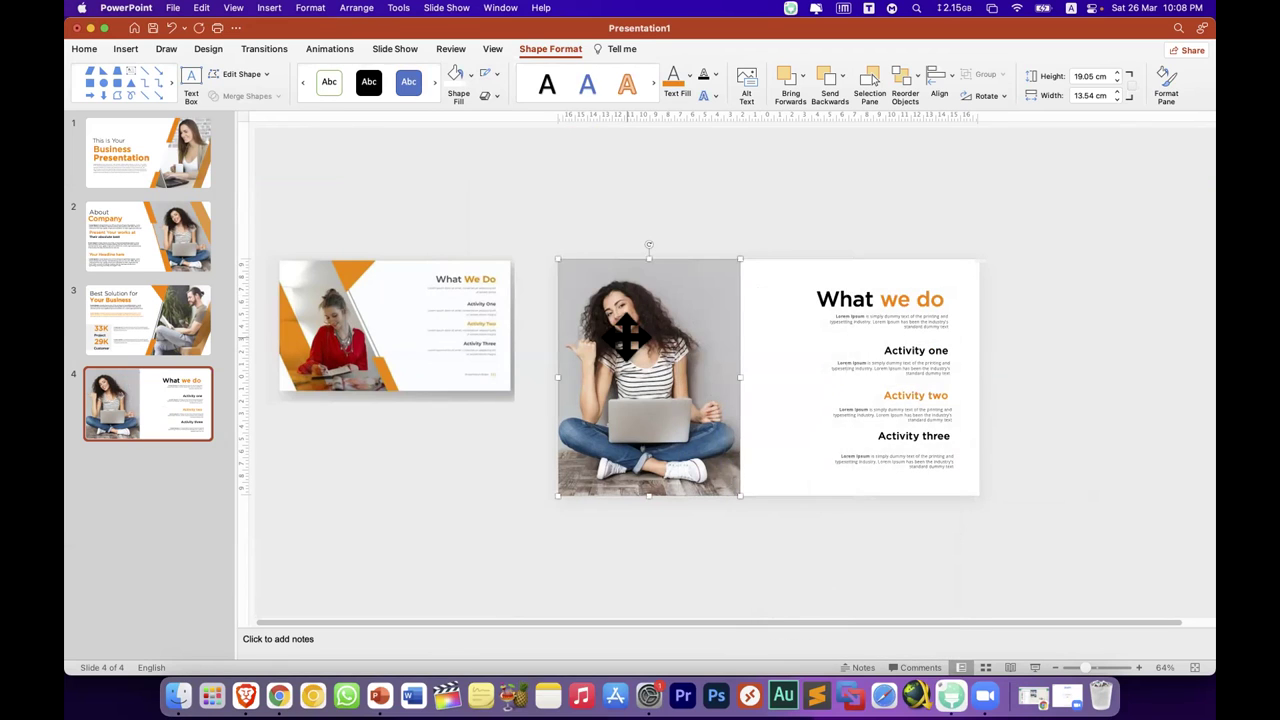
pyautogui.rightClick(630, 345)
pyautogui.moveTo(800, 489)
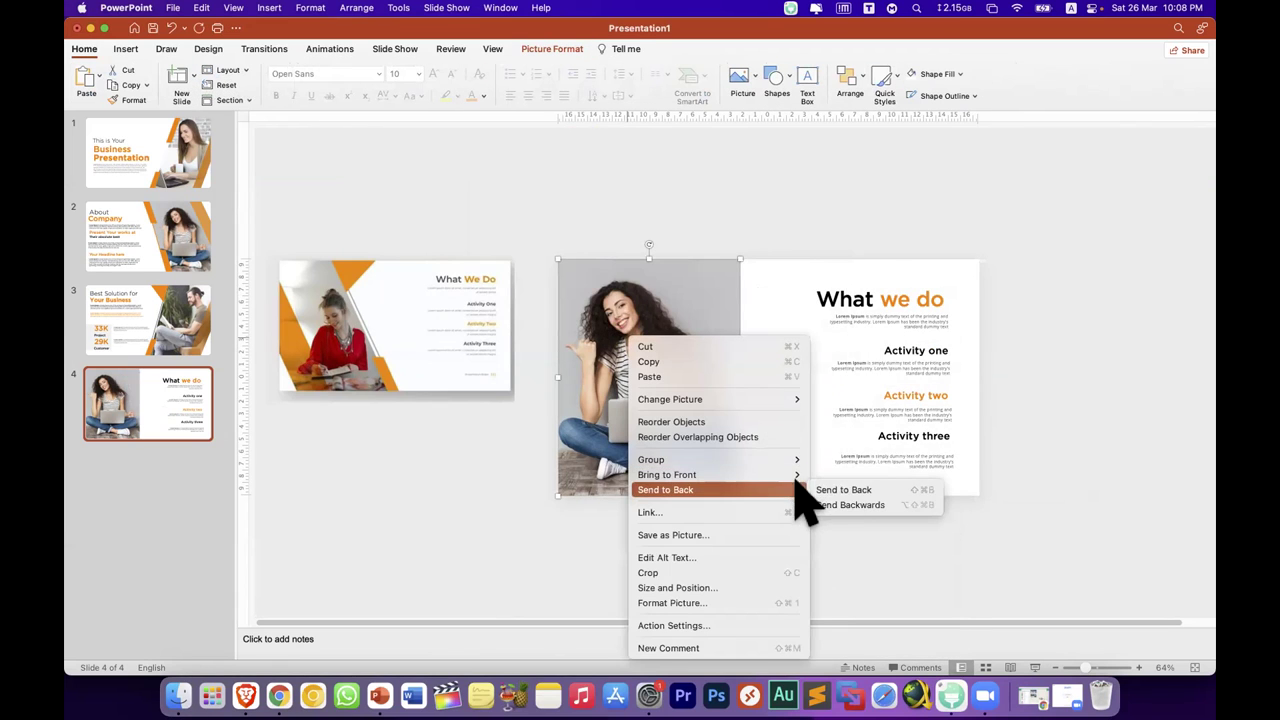
pyautogui.click(843, 490)
pyautogui.click(1008, 366)
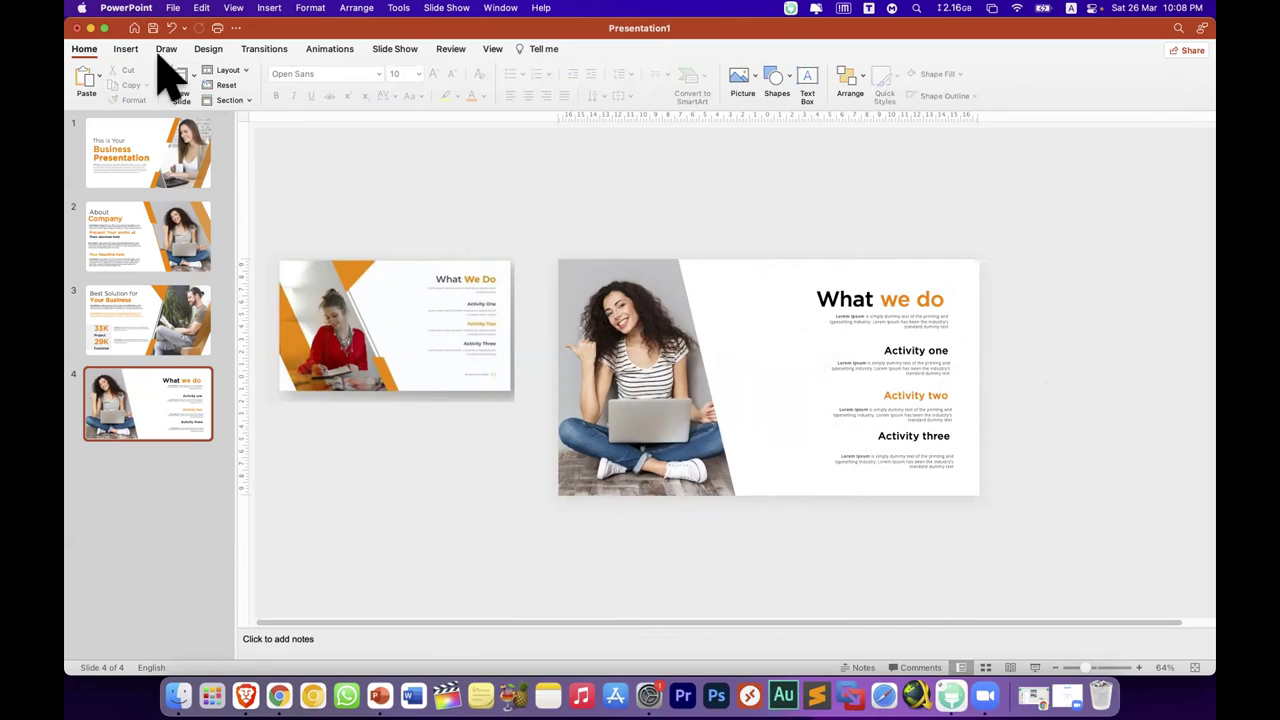
# Step: Draw a triangle from the Shapes gallery, then discard it
pyautogui.click(125, 49)
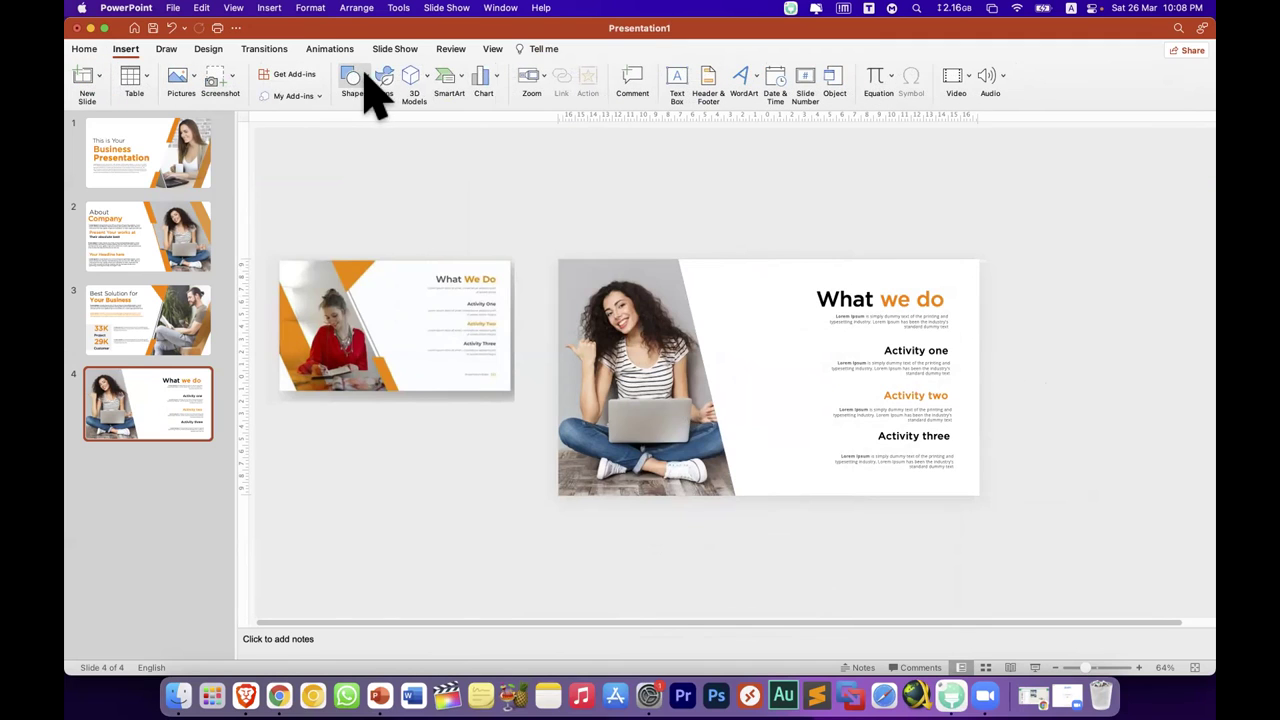
pyautogui.click(366, 84)
pyautogui.click(680, 268)
pyautogui.moveTo(682, 260)
pyautogui.mouseDown()
pyautogui.moveTo(742, 304)
pyautogui.moveTo(752, 328)
pyautogui.mouseUp()
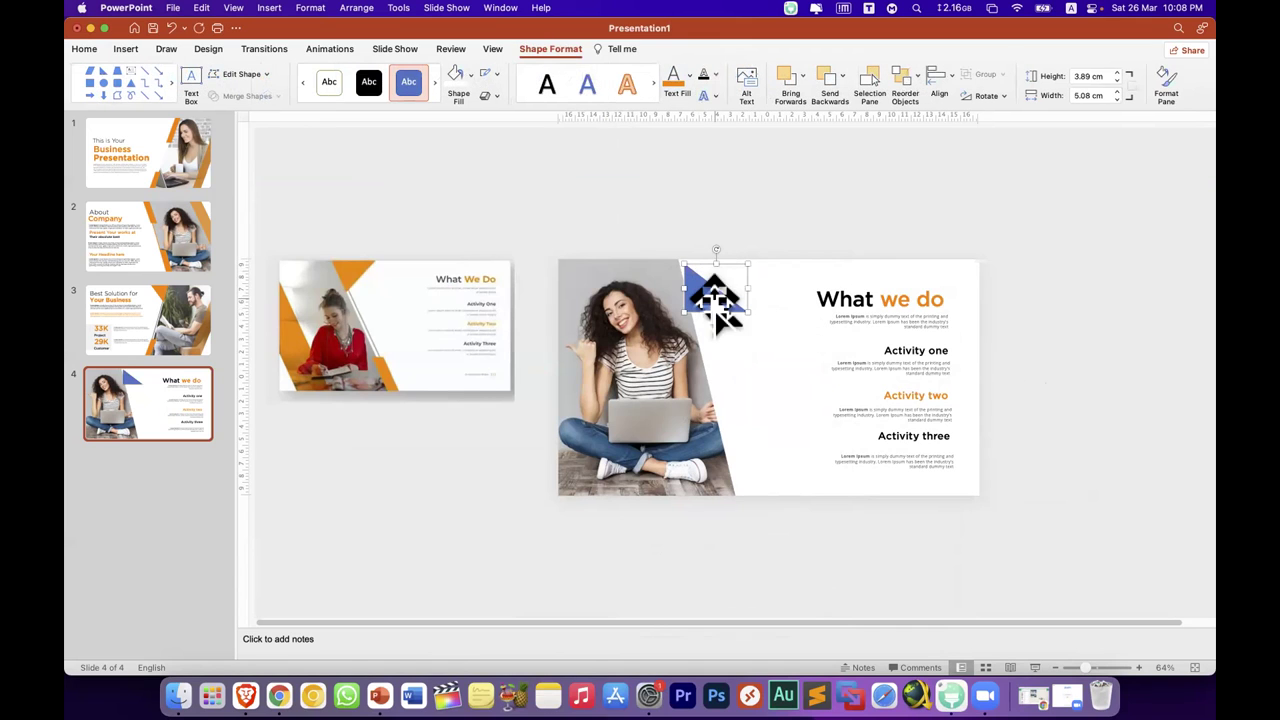
pyautogui.press('Escape')
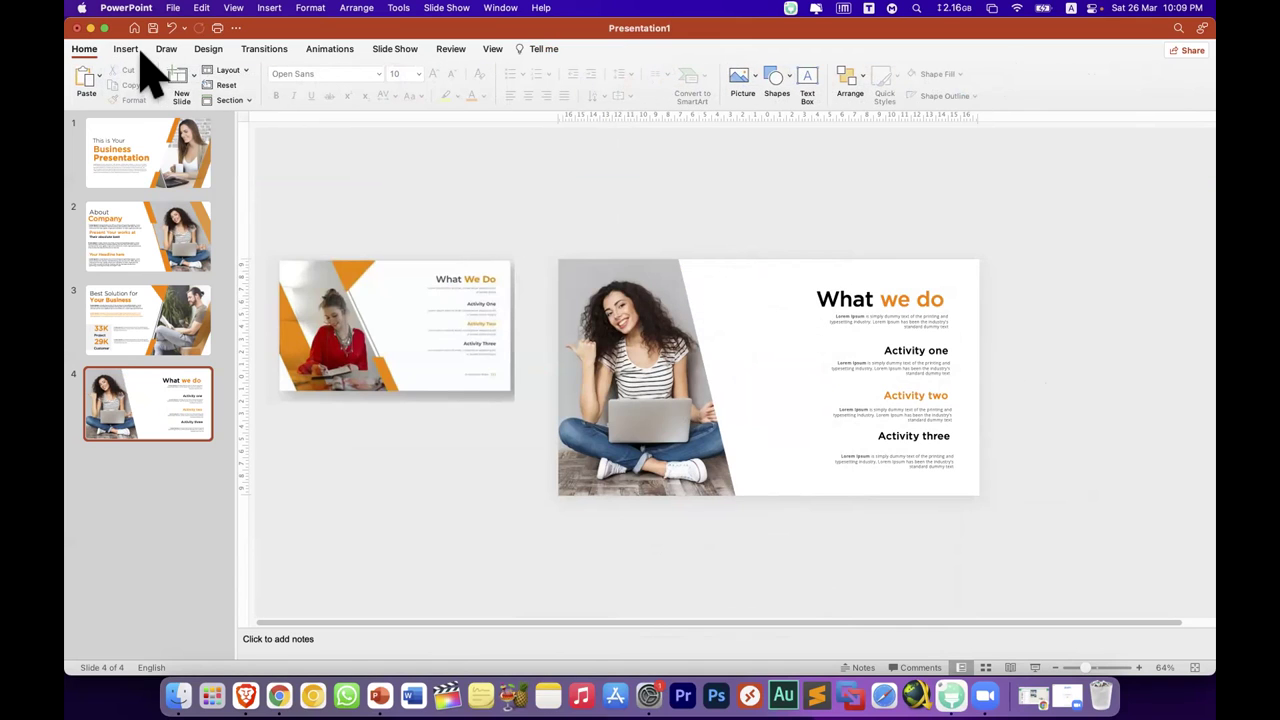
# Step: Draw an Isosceles Triangle, flip it downward, and place it along the slide's top edge
pyautogui.click(126, 49)
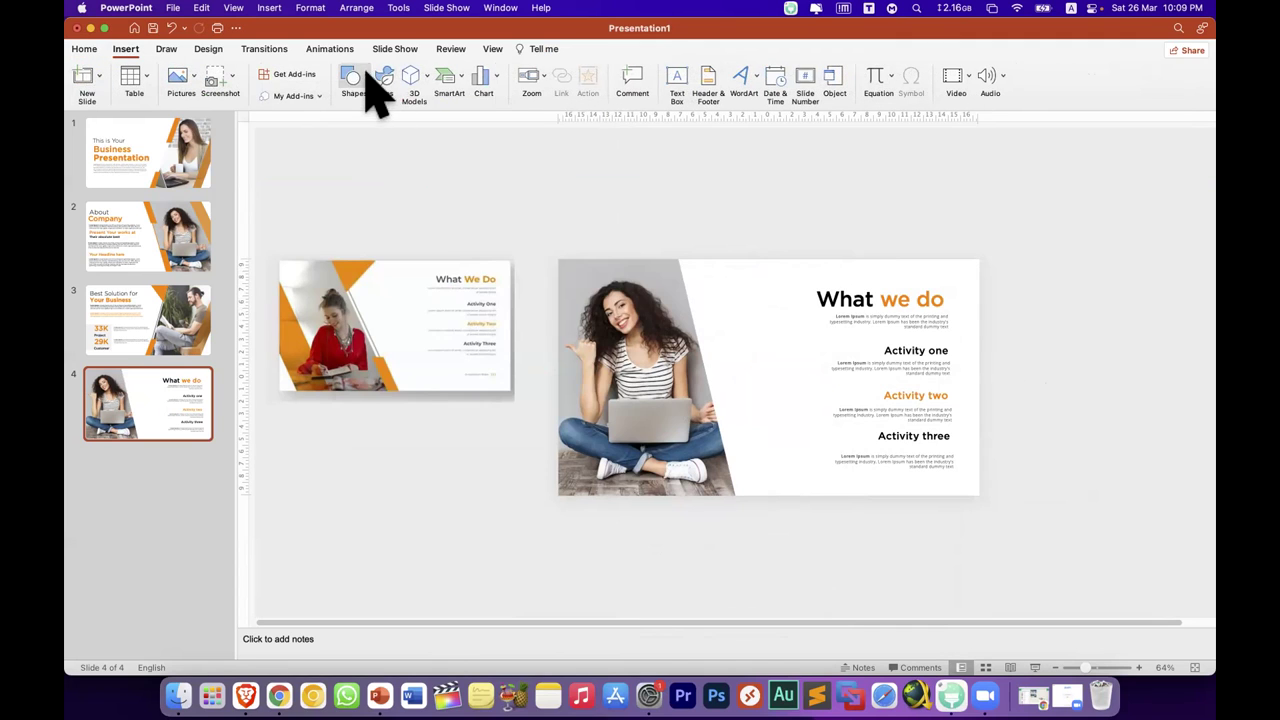
pyautogui.click(366, 75)
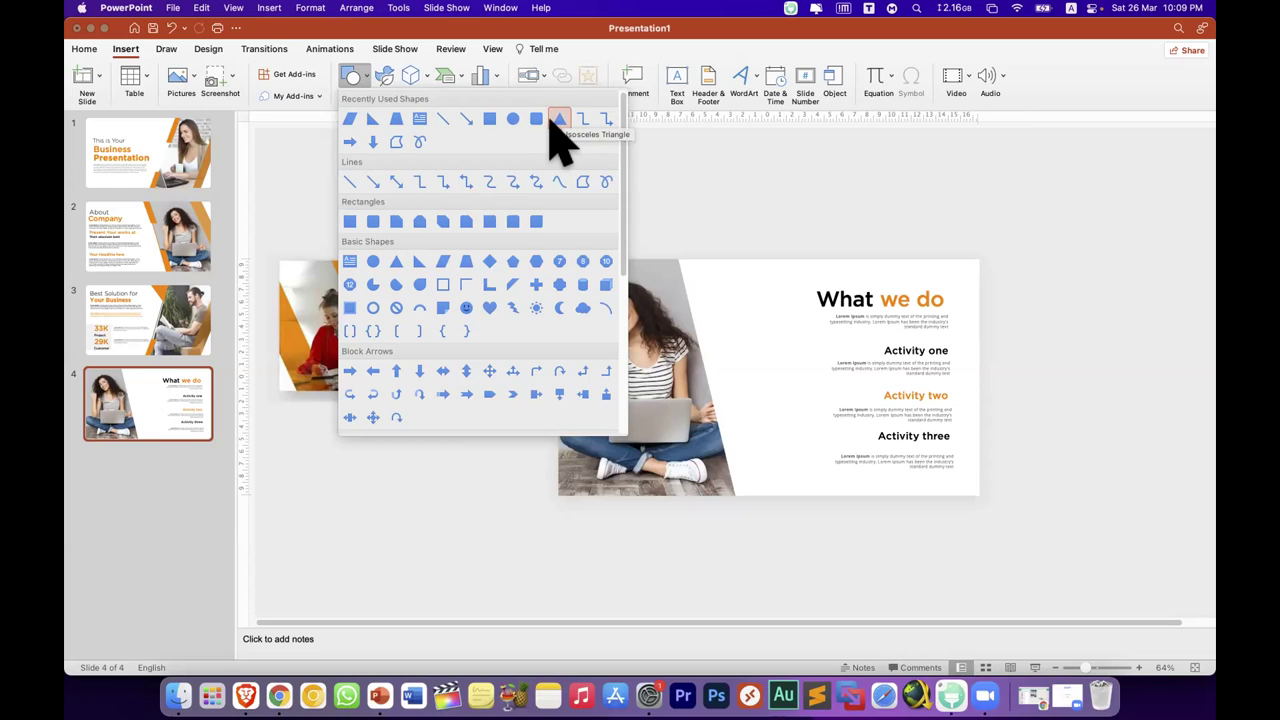
pyautogui.click(551, 123)
pyautogui.moveTo(690, 271)
pyautogui.mouseDown()
pyautogui.moveTo(771, 357)
pyautogui.moveTo(768, 341)
pyautogui.mouseUp()
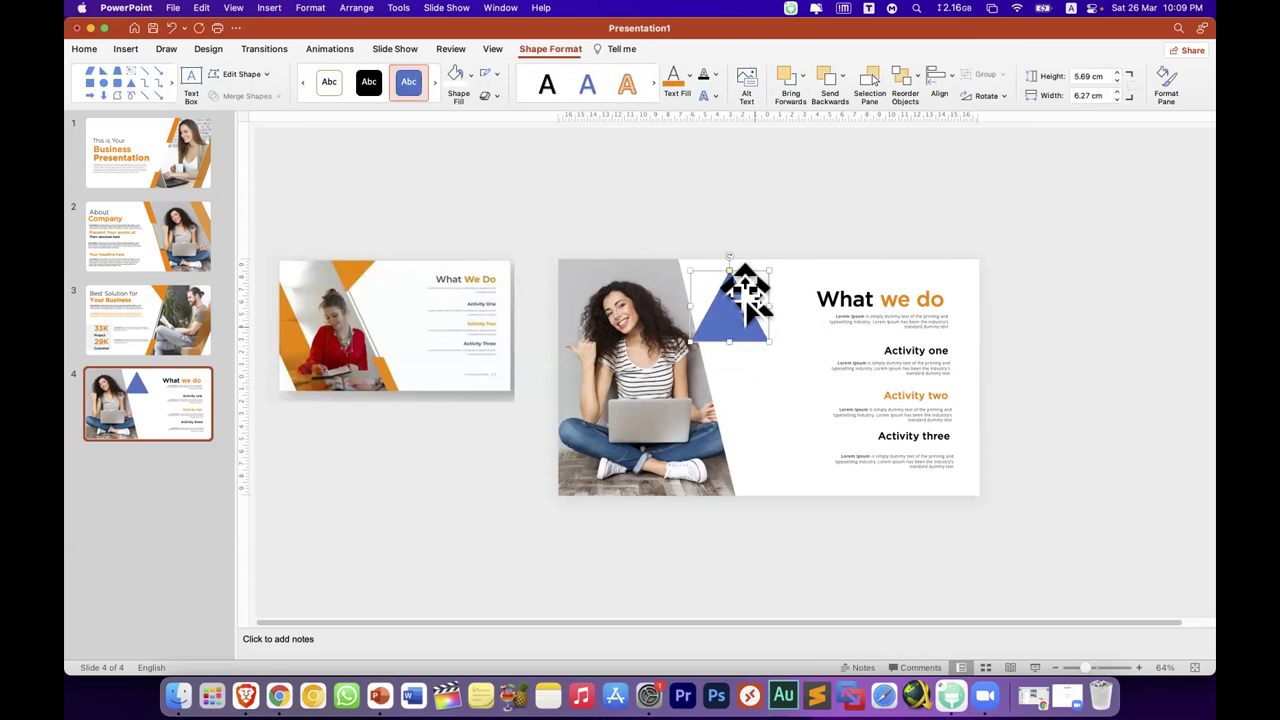
pyautogui.moveTo(730, 252); pyautogui.dragTo(720, 362)
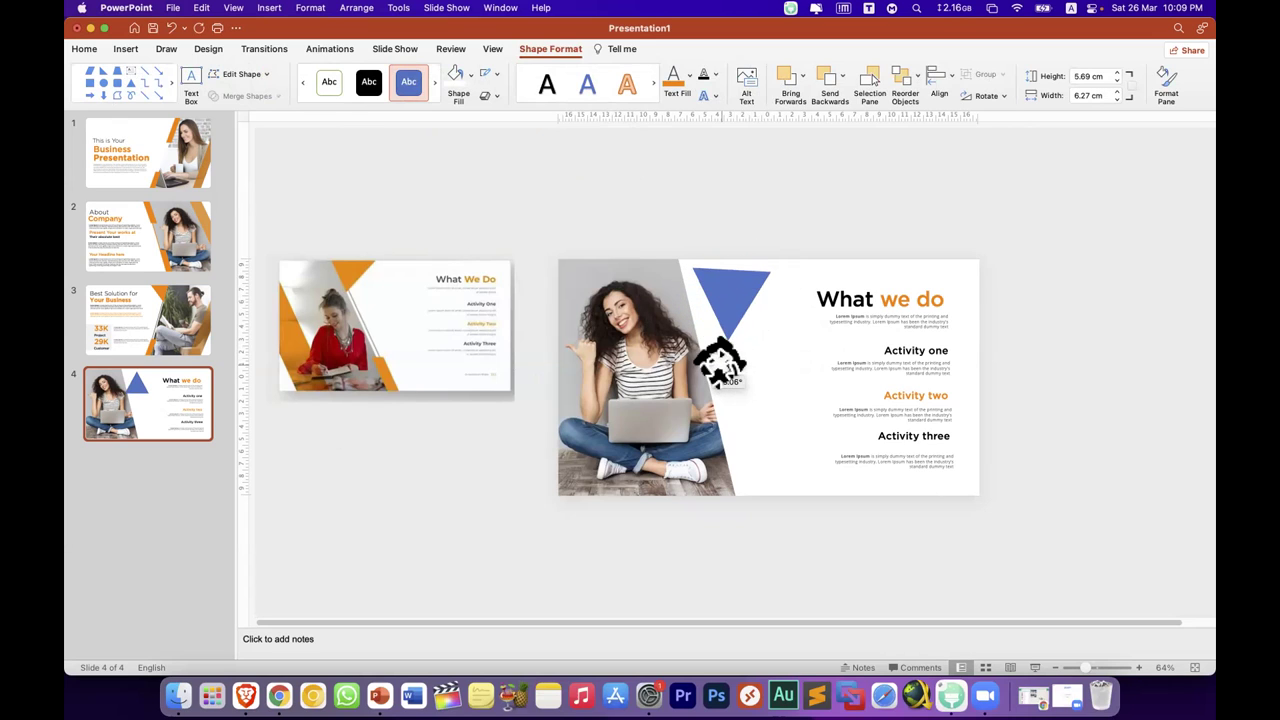
pyautogui.moveTo(720, 365); pyautogui.dragTo(722, 362)
pyautogui.moveTo(729, 293); pyautogui.dragTo(720, 290)
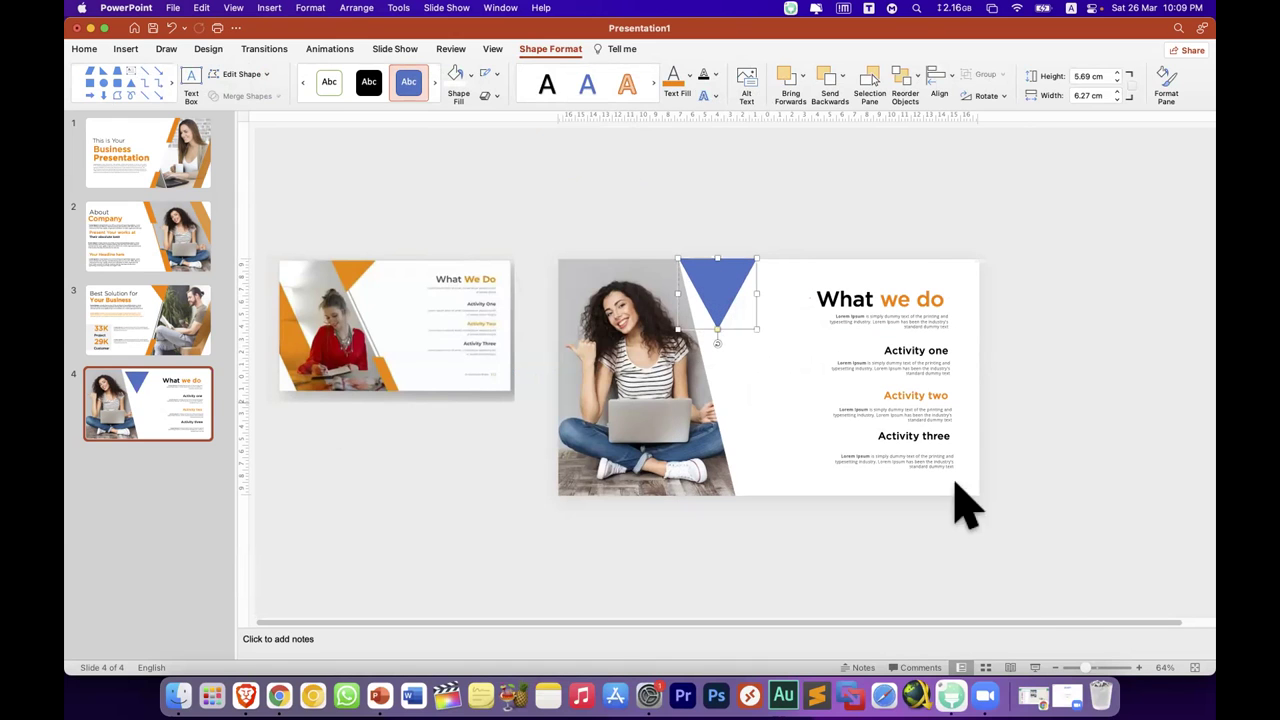
pyautogui.scroll(5, 731, 312)
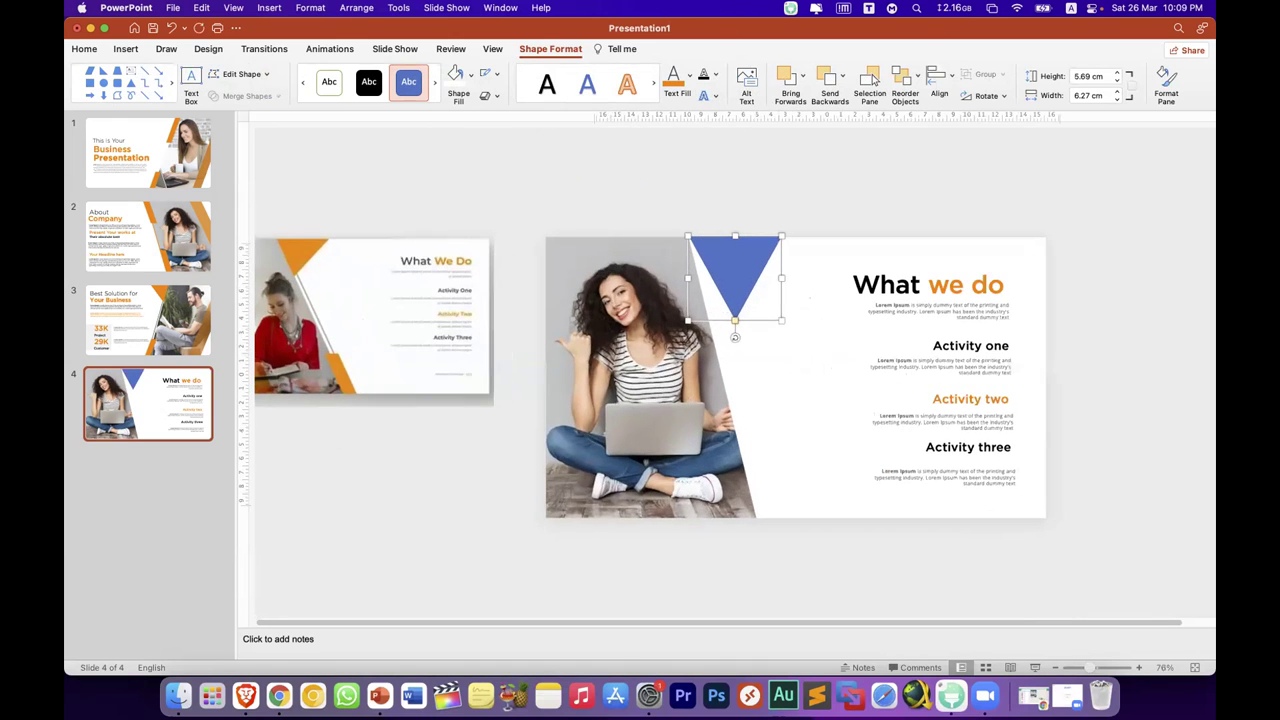
pyautogui.scroll(2, 715, 335)
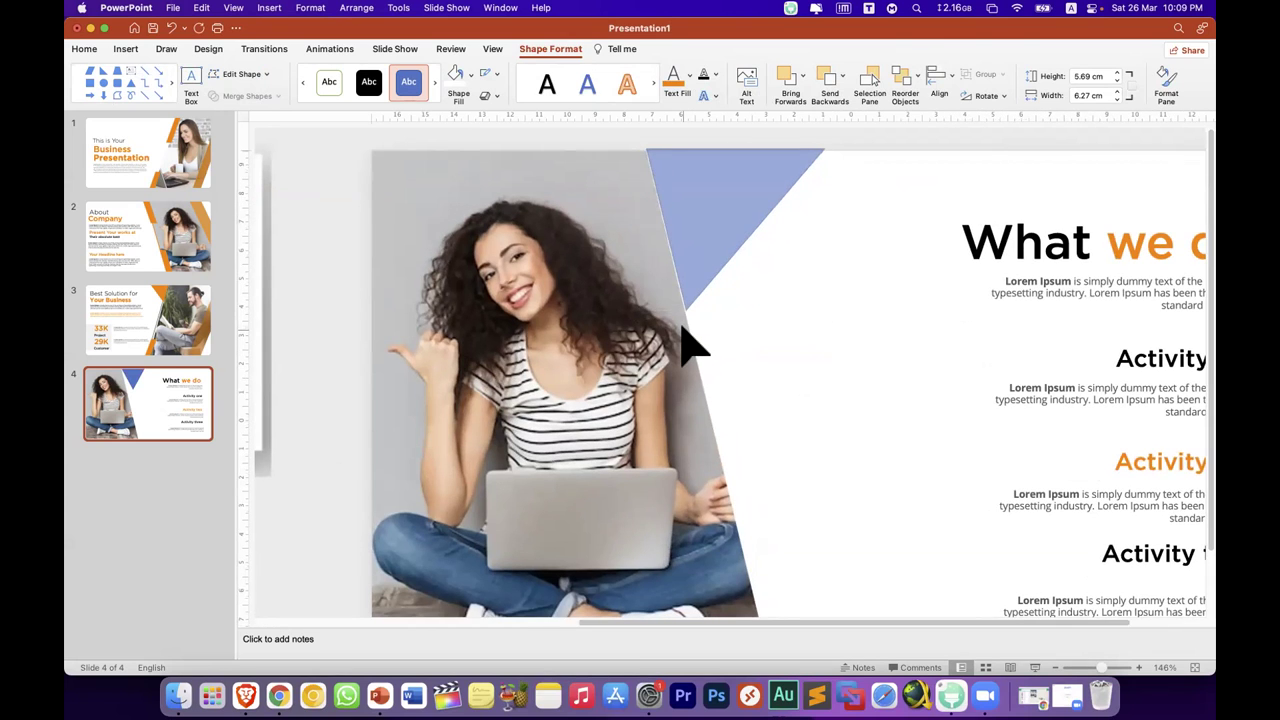
pyautogui.moveTo(700, 230); pyautogui.dragTo(703, 238)
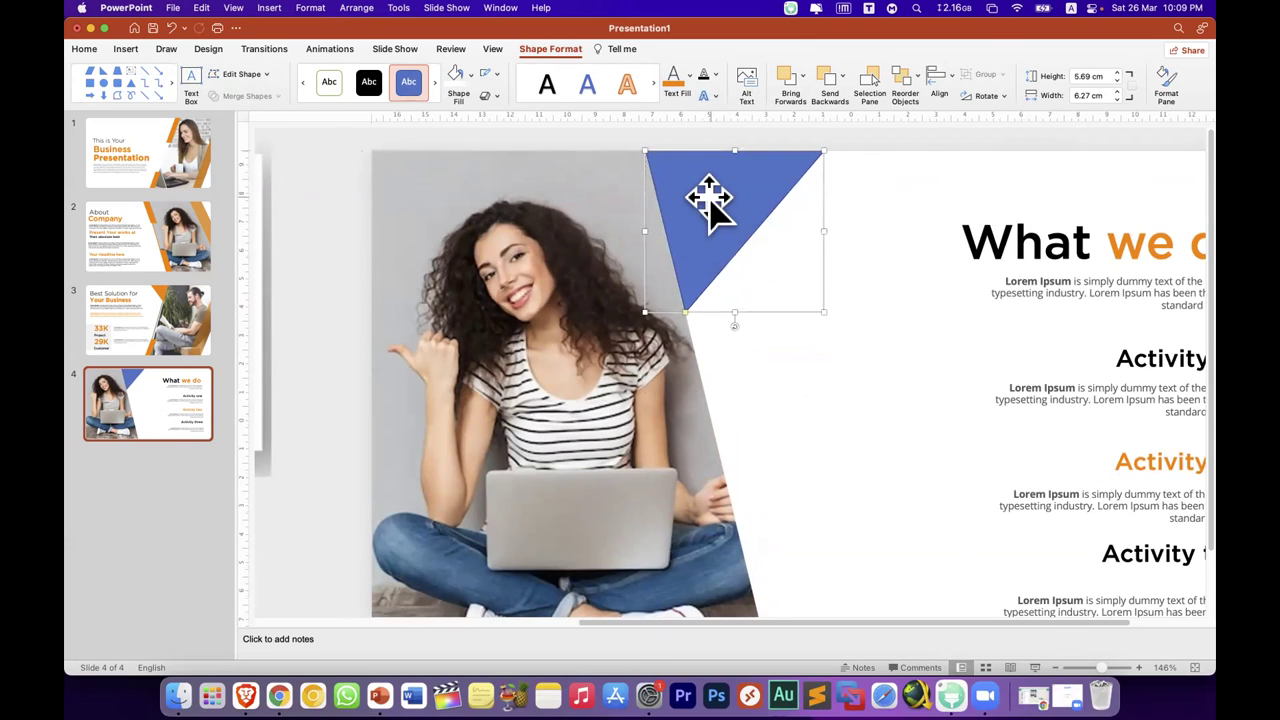
# Step: Fill the triangle orange, check its outline, and deselect it
pyautogui.click(471, 75)
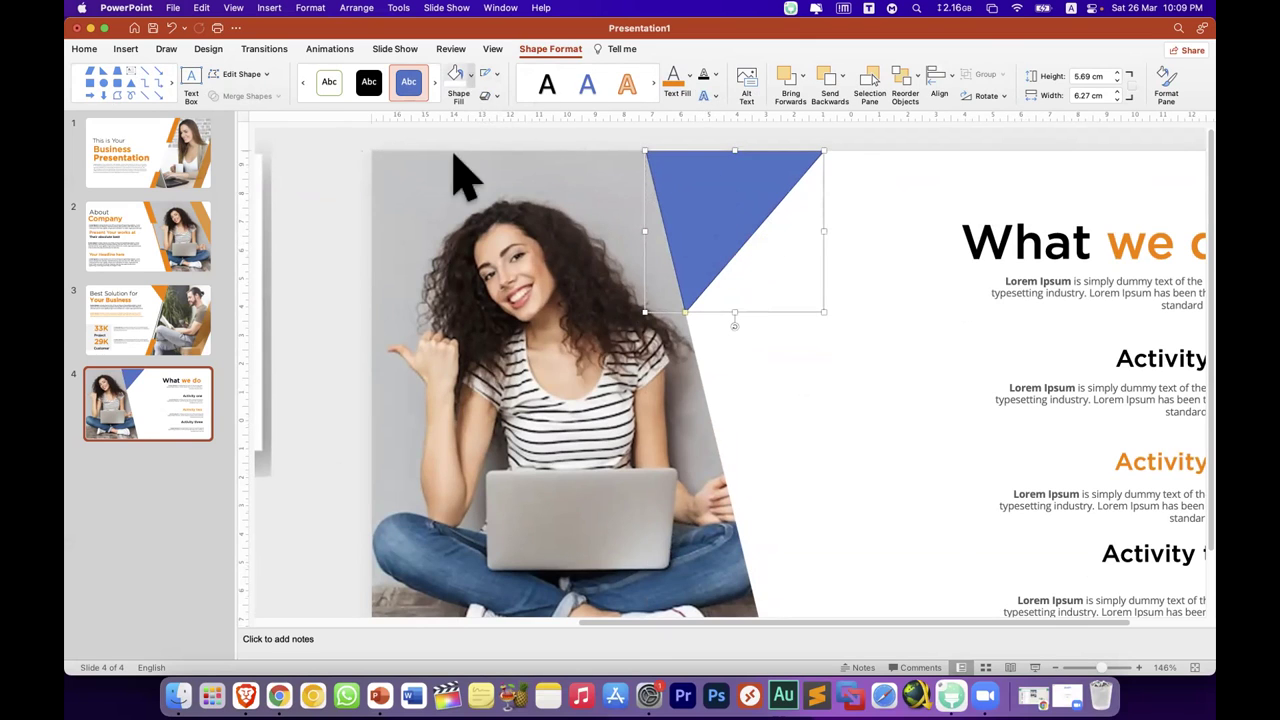
pyautogui.click(451, 272)
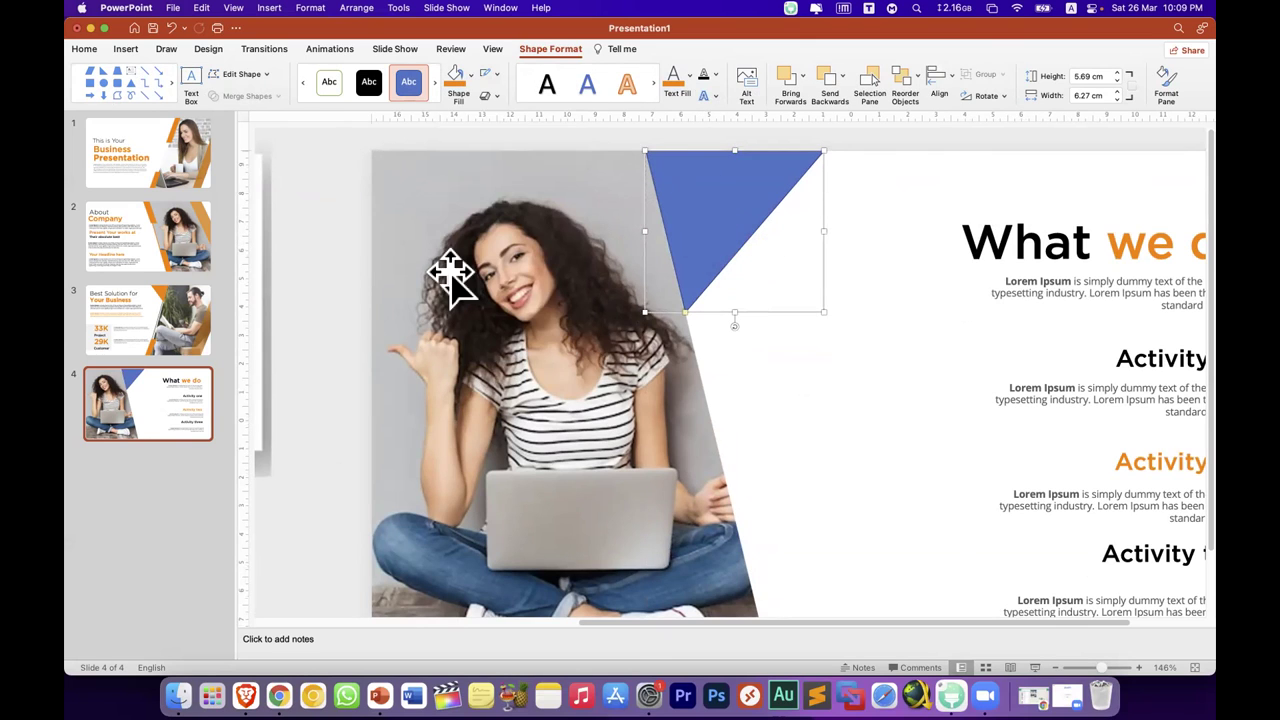
pyautogui.click(495, 74)
pyautogui.click(955, 155)
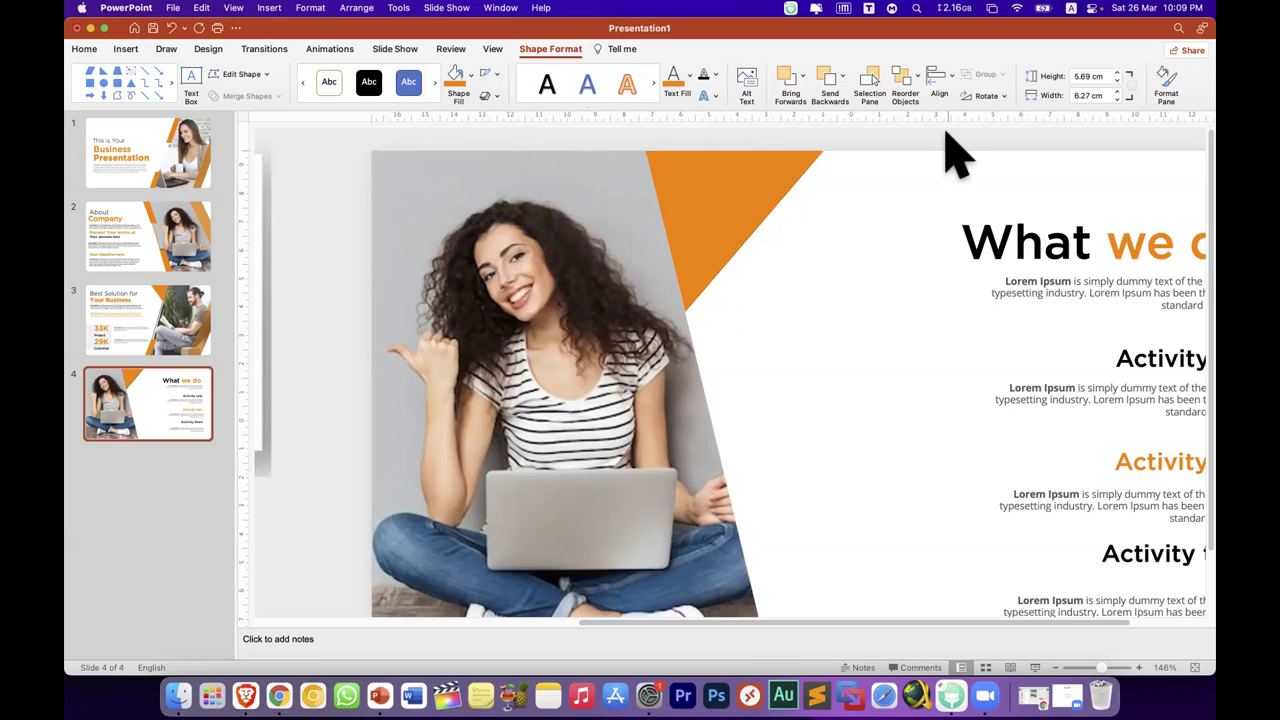
# Step: Paste the orange strip from About Company onto slide 4 at the photo's bottom edge
pyautogui.scroll(-5, 861, 300)
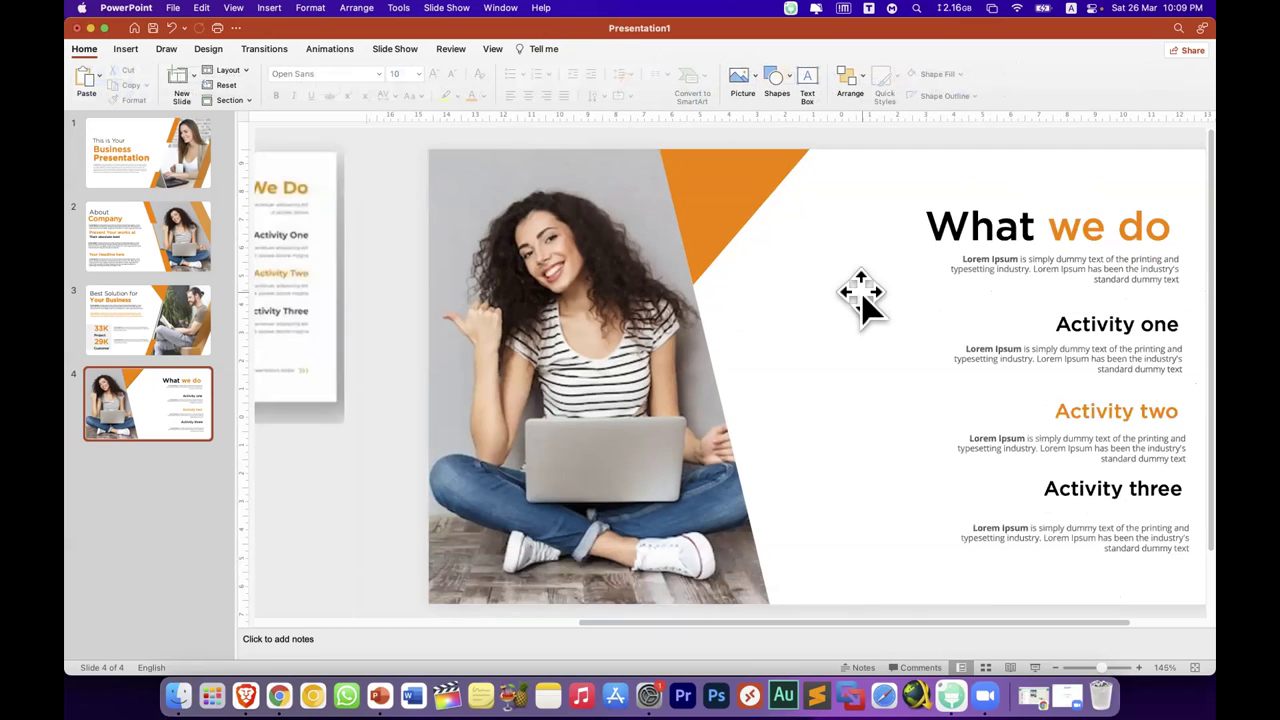
pyautogui.hscroll(-3, 413, 395)
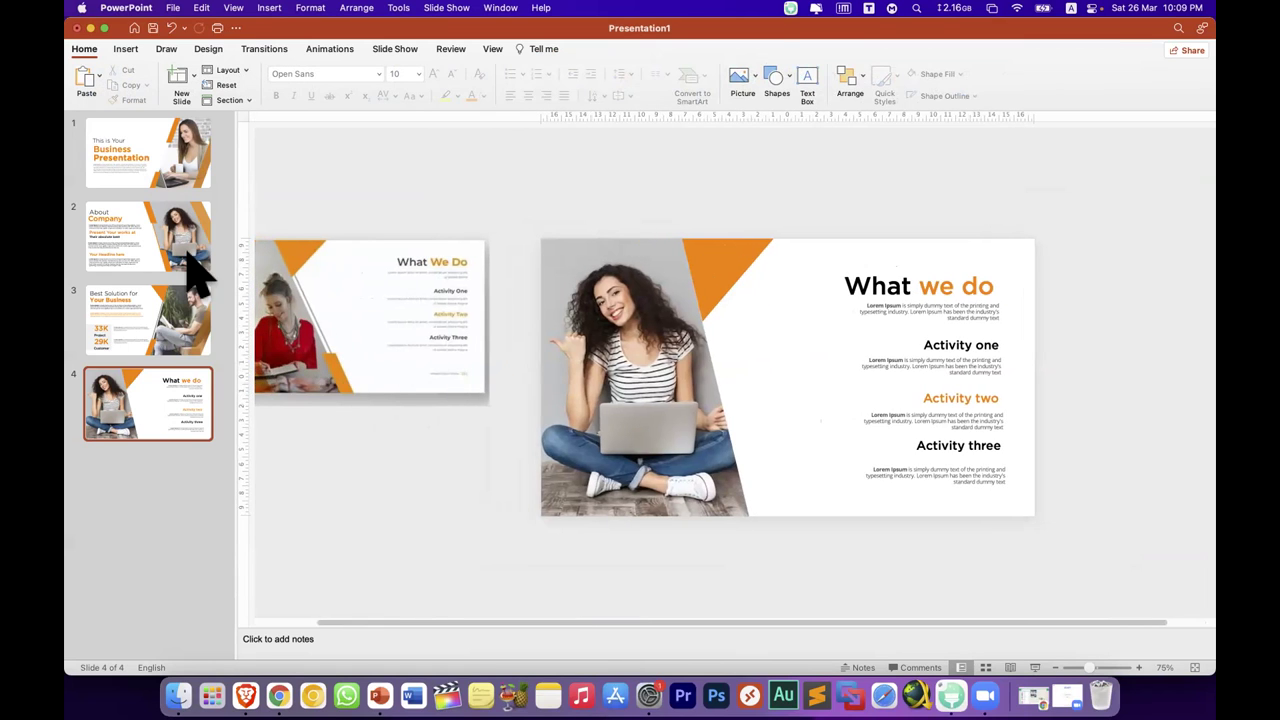
pyautogui.scroll(5, 397, 337)
pyautogui.click(803, 482)
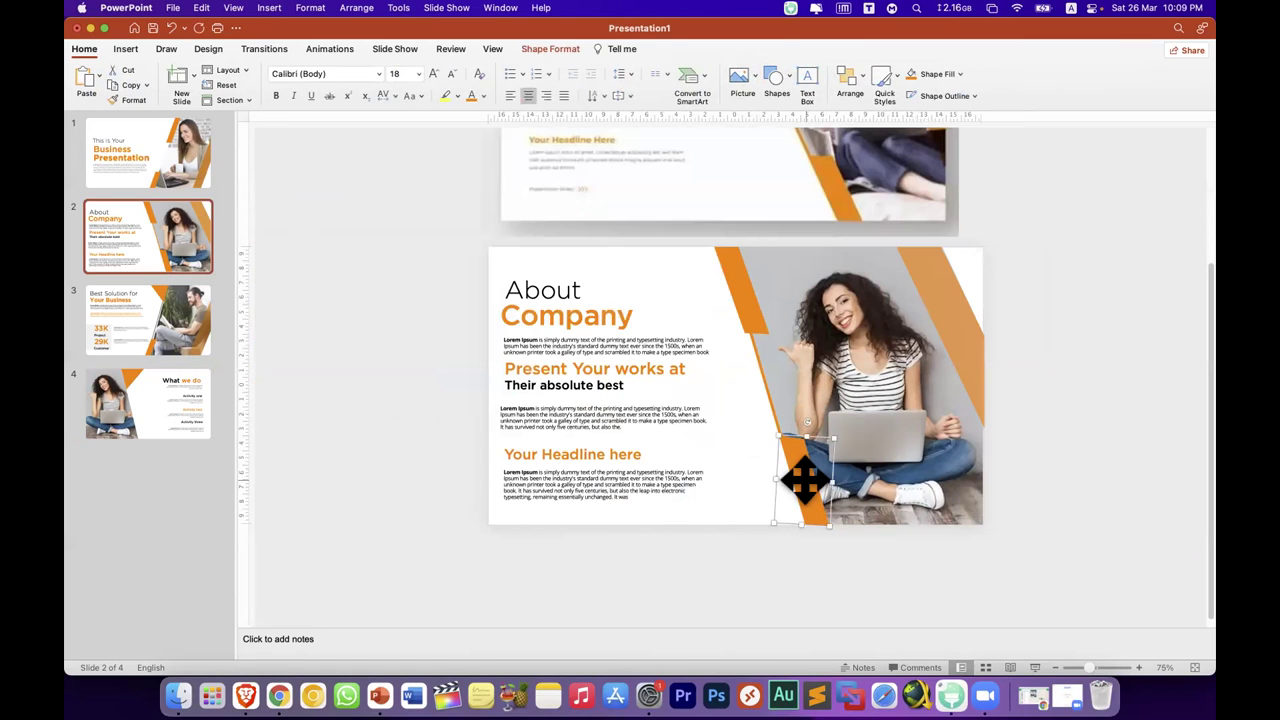
pyautogui.click(180, 414)
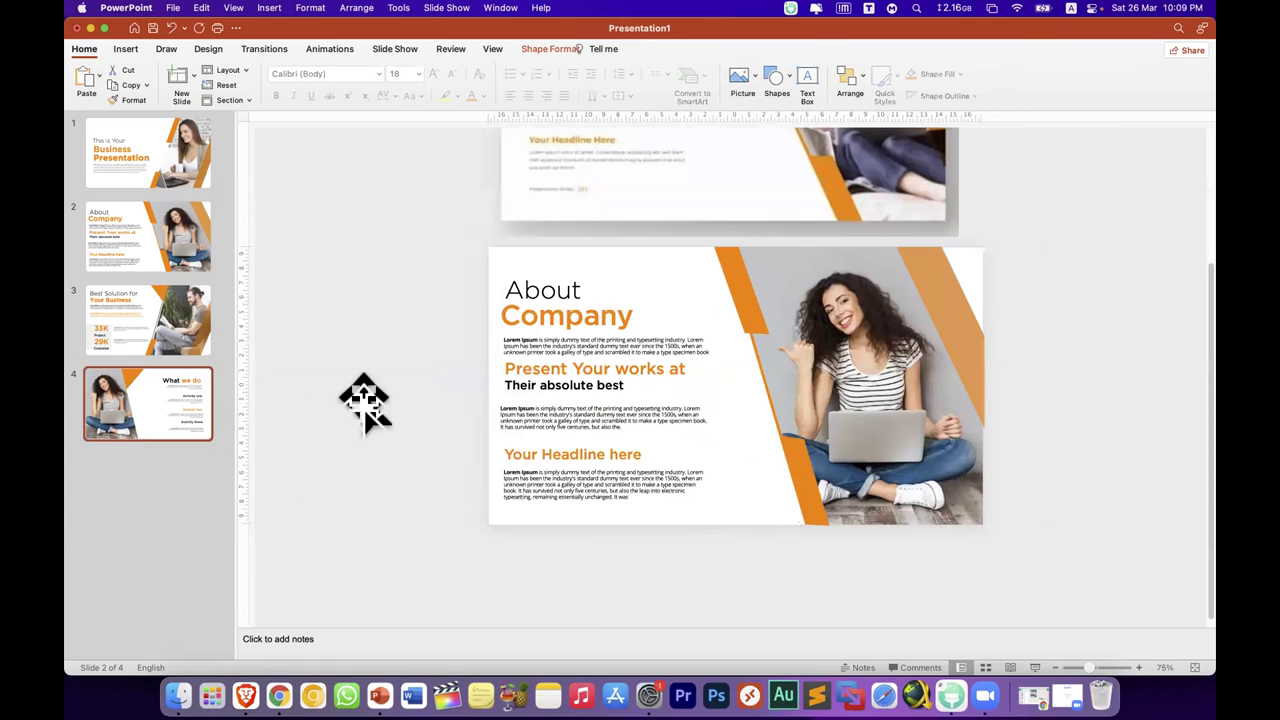
pyautogui.press('super+v')
pyautogui.moveTo(790, 470); pyautogui.dragTo(704, 470)
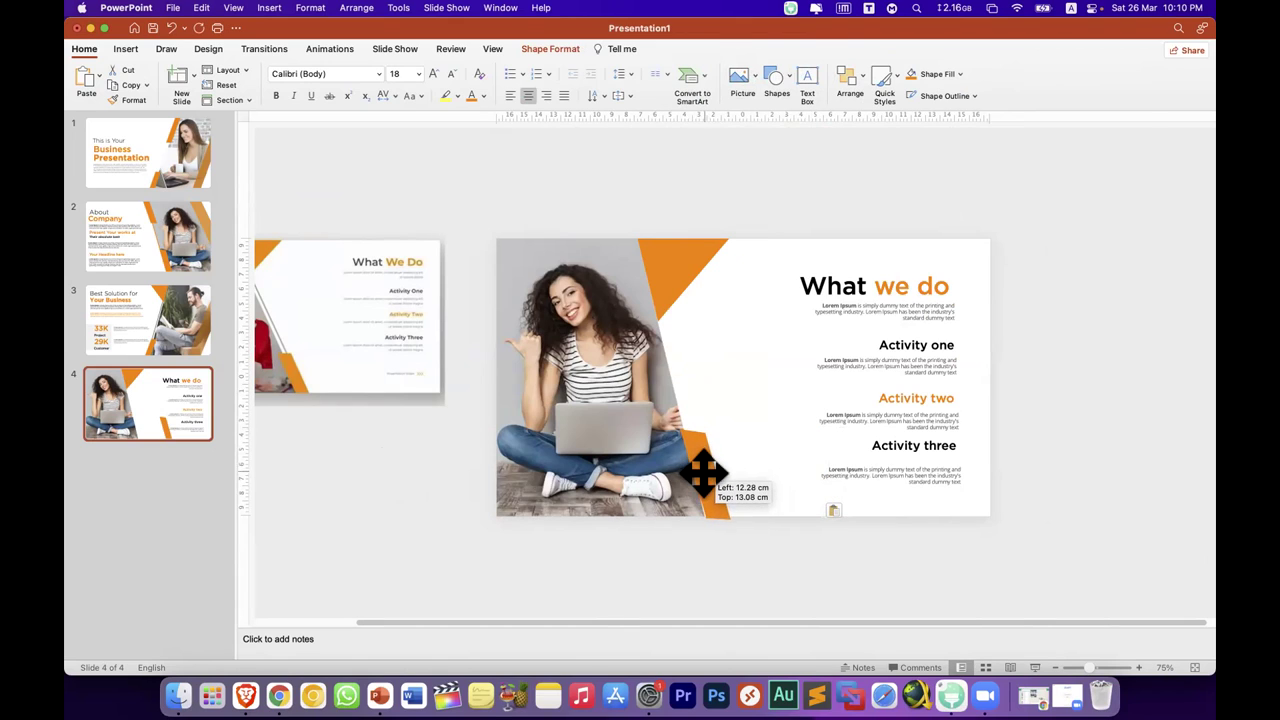
pyautogui.click(690, 560)
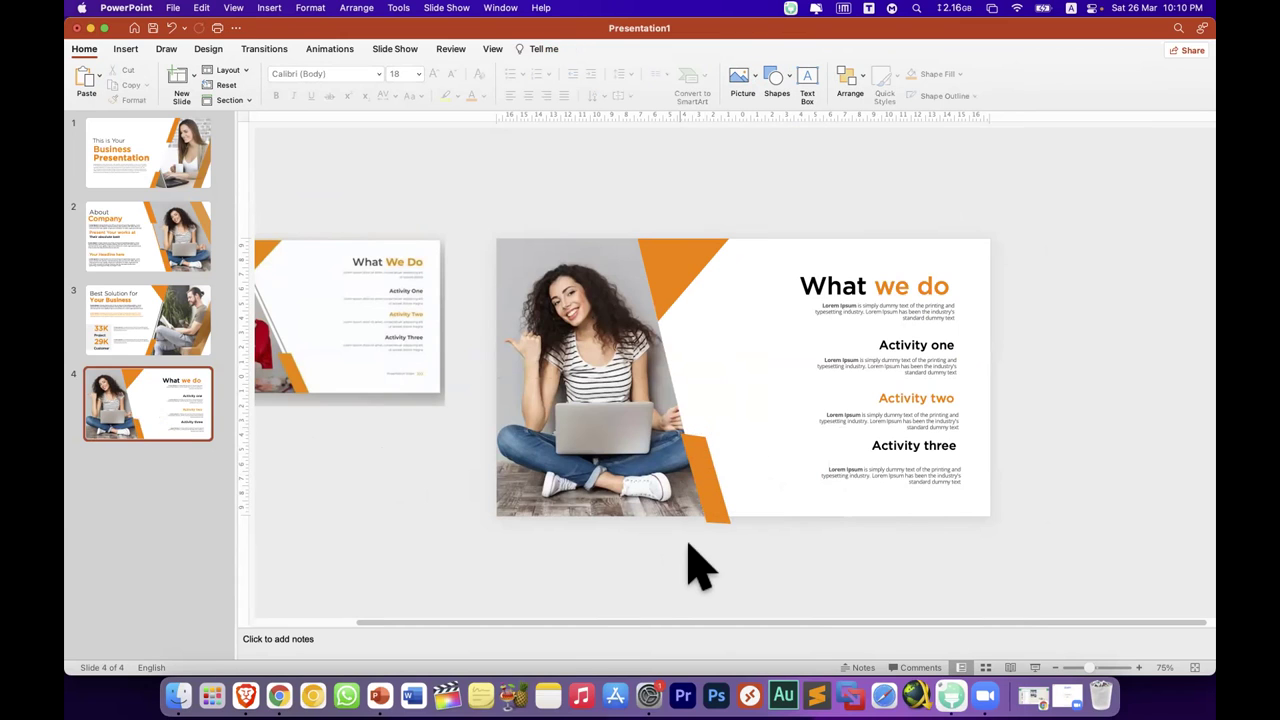
# Step: Cover the strip's overhang with a rectangle and fragment the two shapes
pyautogui.click(127, 50)
pyautogui.click(352, 80)
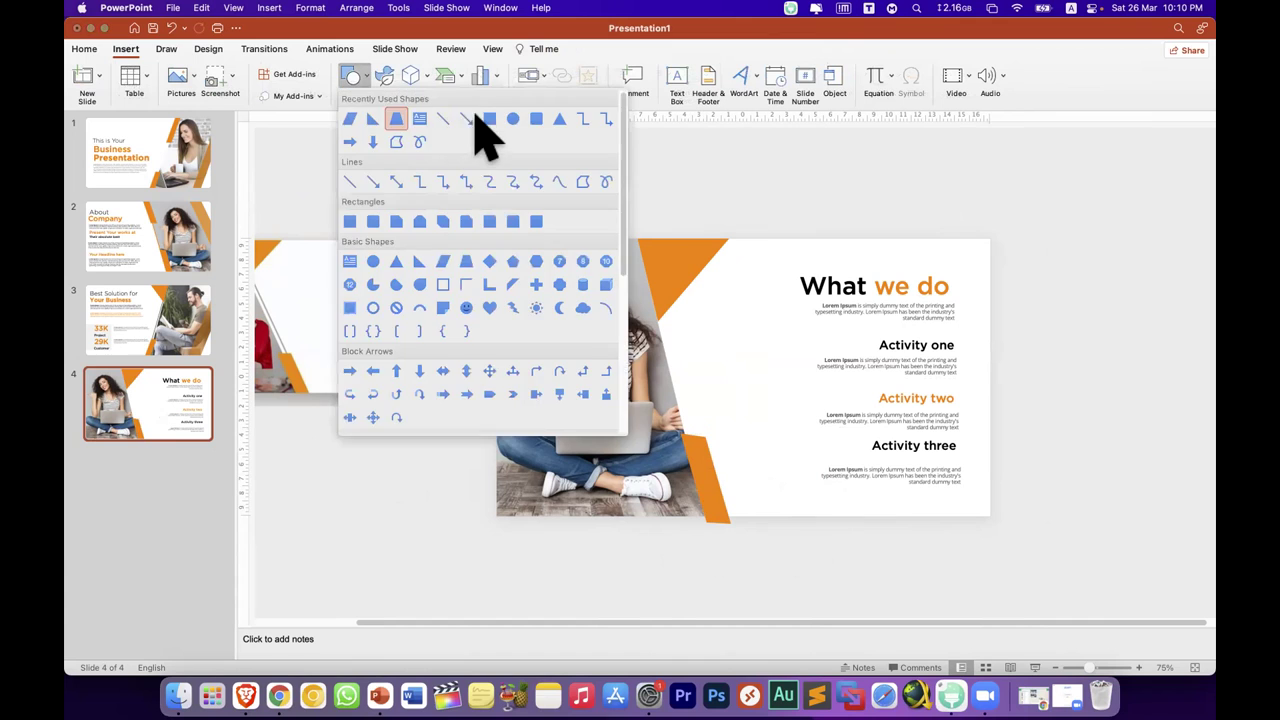
pyautogui.click(571, 307)
pyautogui.moveTo(752, 547); pyautogui.dragTo(683, 517)
pyautogui.keyDown('shift'); pyautogui.click(709, 466); pyautogui.keyUp('shift')
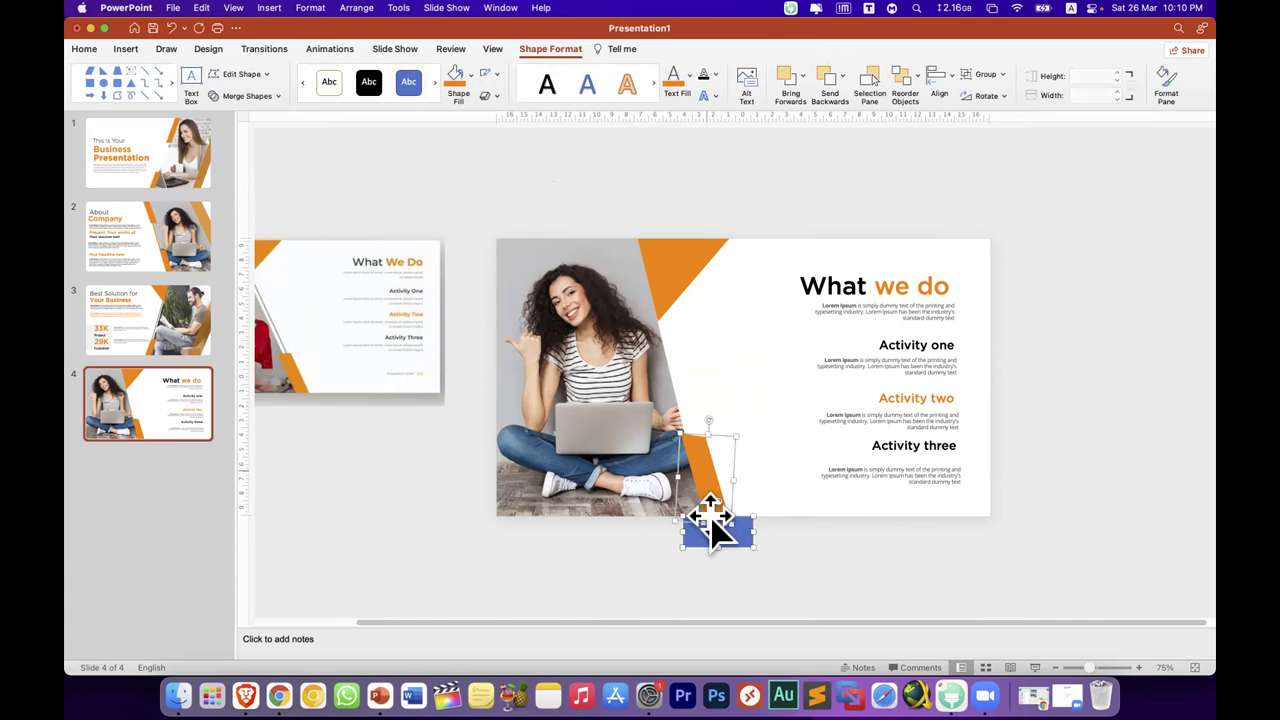
pyautogui.click(272, 95)
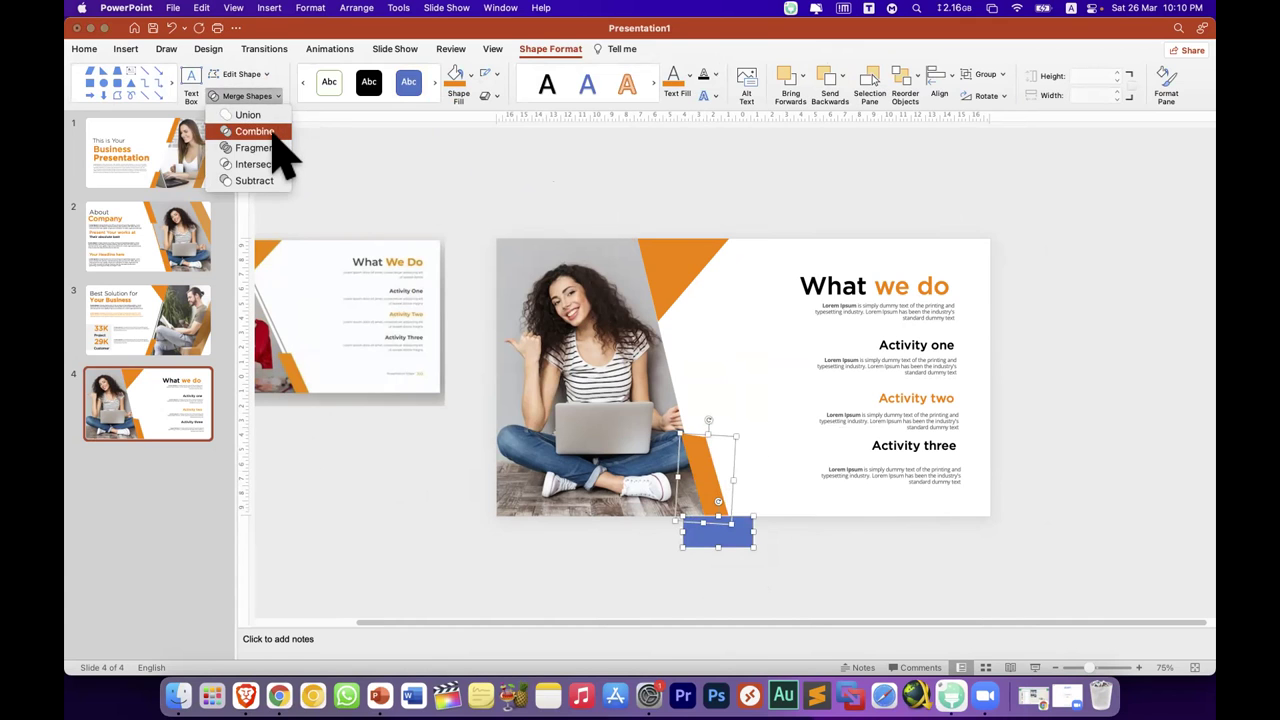
pyautogui.click(278, 148)
# Step: Delete the piece below the slide and make the trimmed strip solid orange without outline
pyautogui.click(742, 550)
pyautogui.press('Delete')
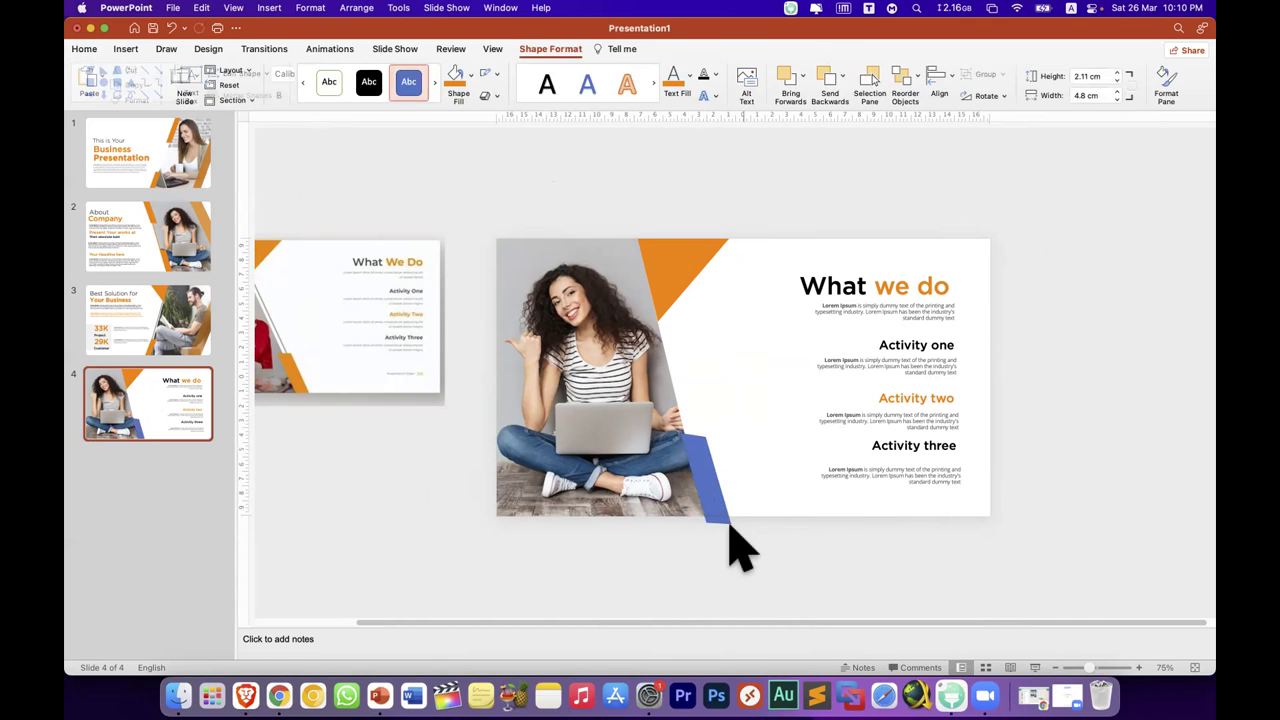
pyautogui.click(714, 491)
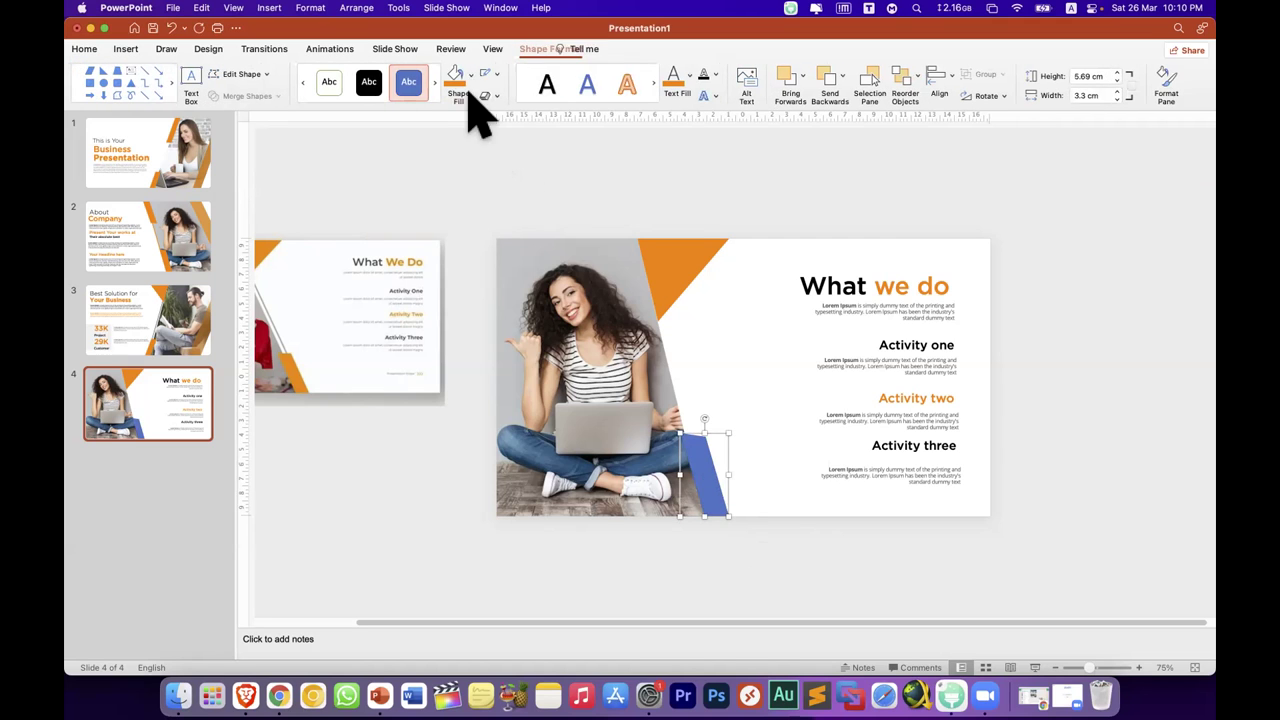
pyautogui.click(457, 86)
pyautogui.click(494, 74)
pyautogui.click(505, 106)
pyautogui.click(475, 165)
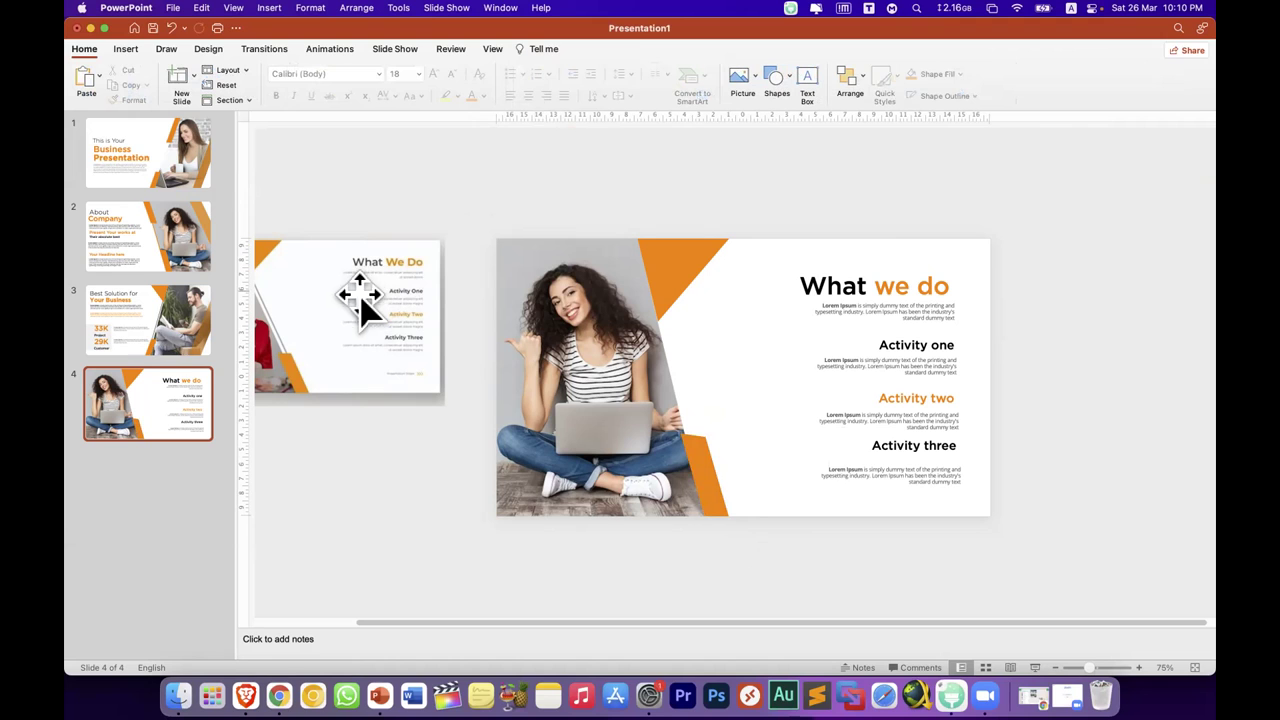
# Step: Compare with the Best Solution slide, then return to What we do
pyautogui.click(185, 330)
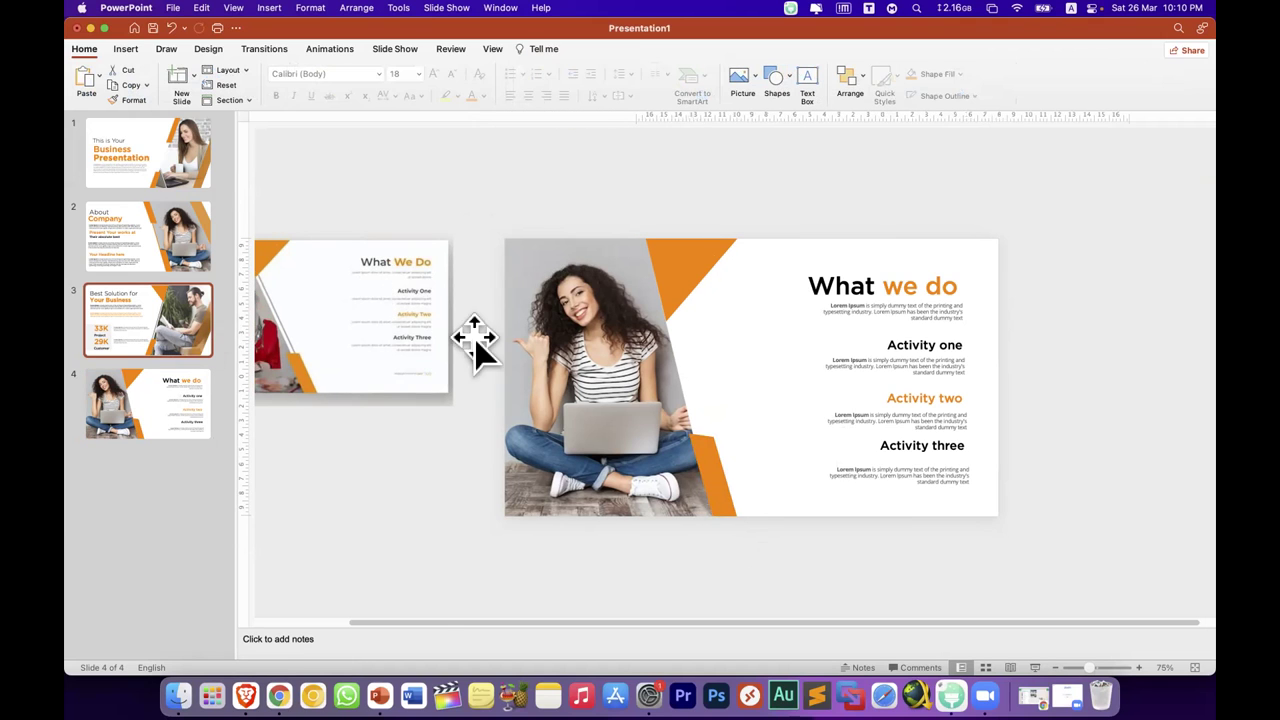
pyautogui.click(200, 435)
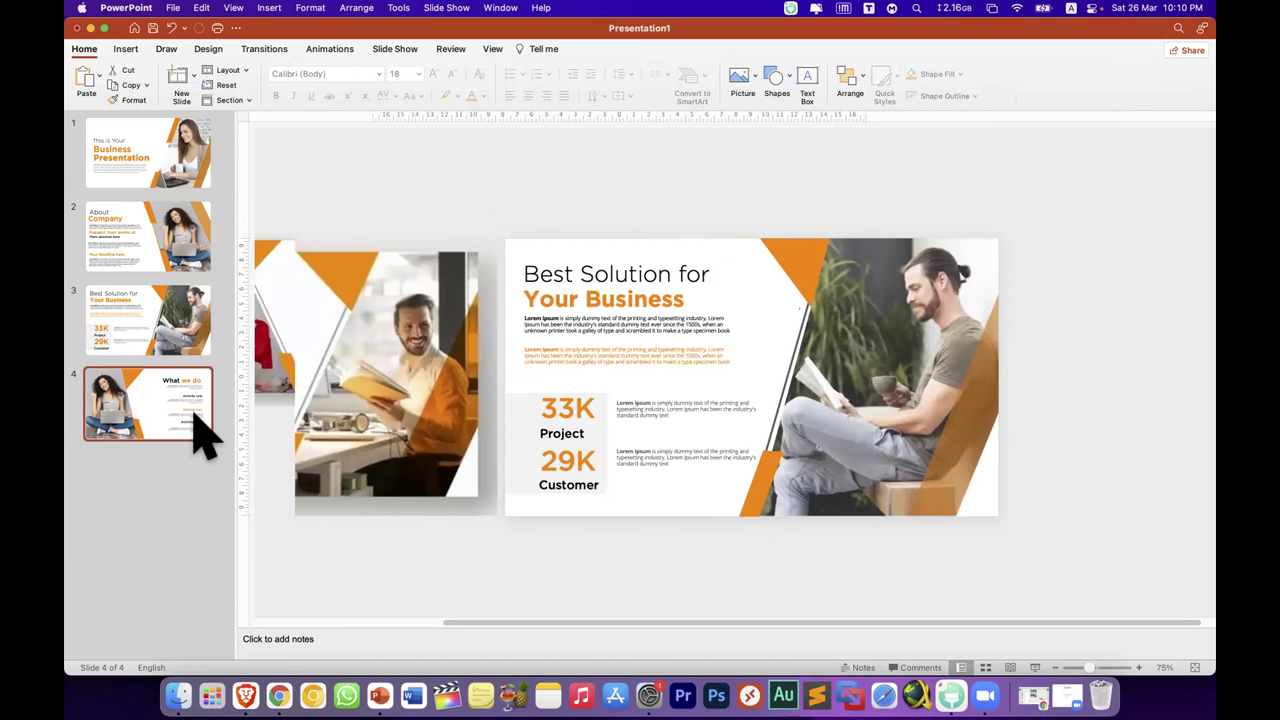
pyautogui.click(125, 50)
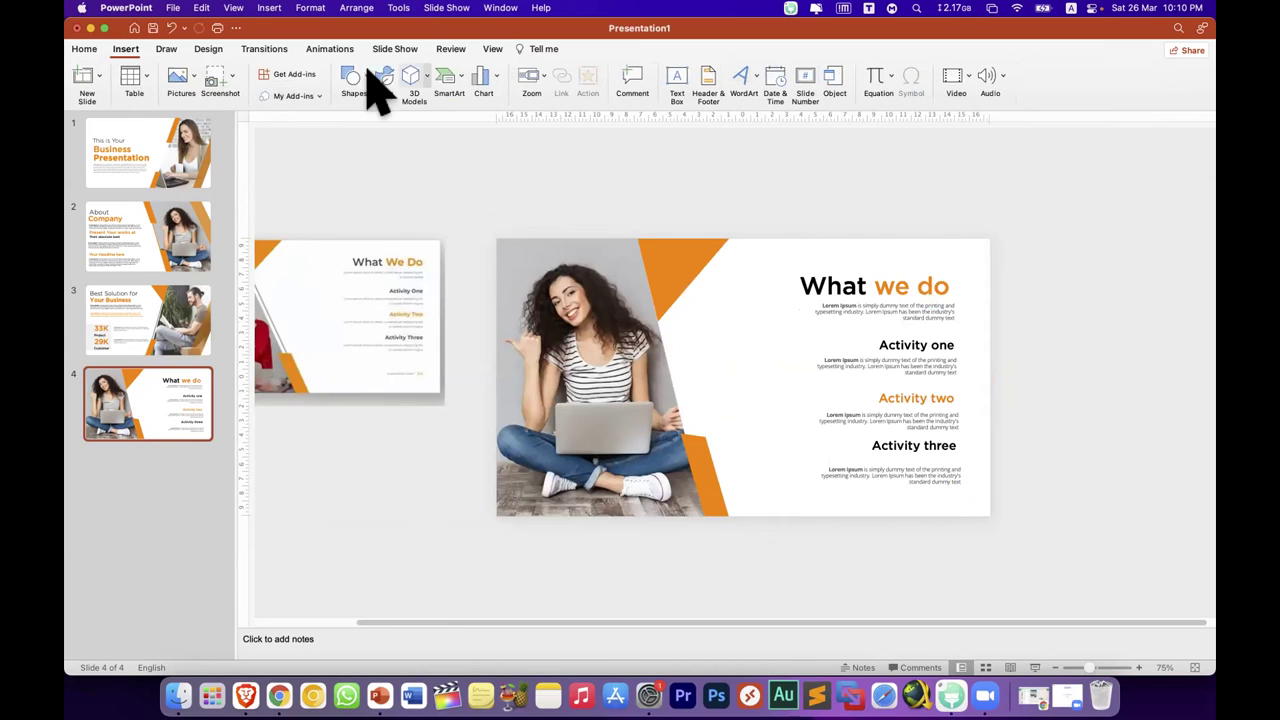
pyautogui.click(352, 82)
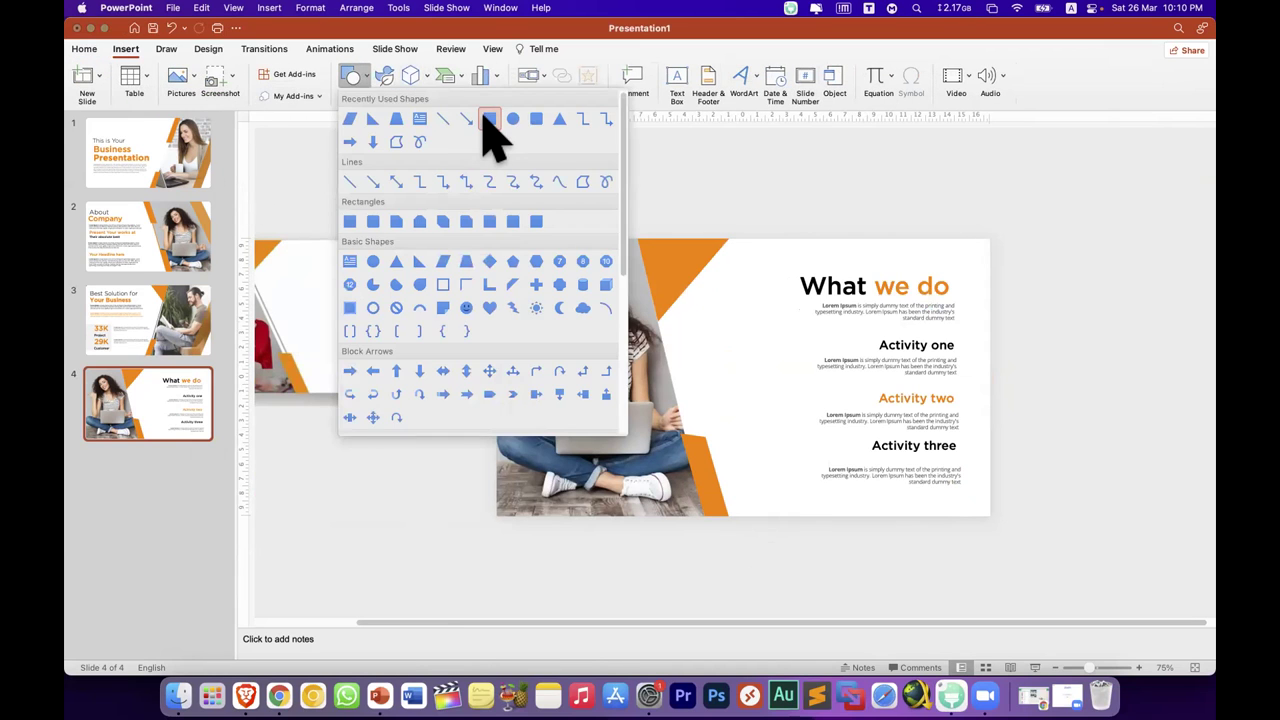
# Step: Draw a thin tall rectangle and tilt it to follow the photo's slanted edge
pyautogui.click(488, 120)
pyautogui.moveTo(730, 267)
pyautogui.mouseDown()
pyautogui.moveTo(735, 490)
pyautogui.moveTo(740, 480)
pyautogui.mouseUp()
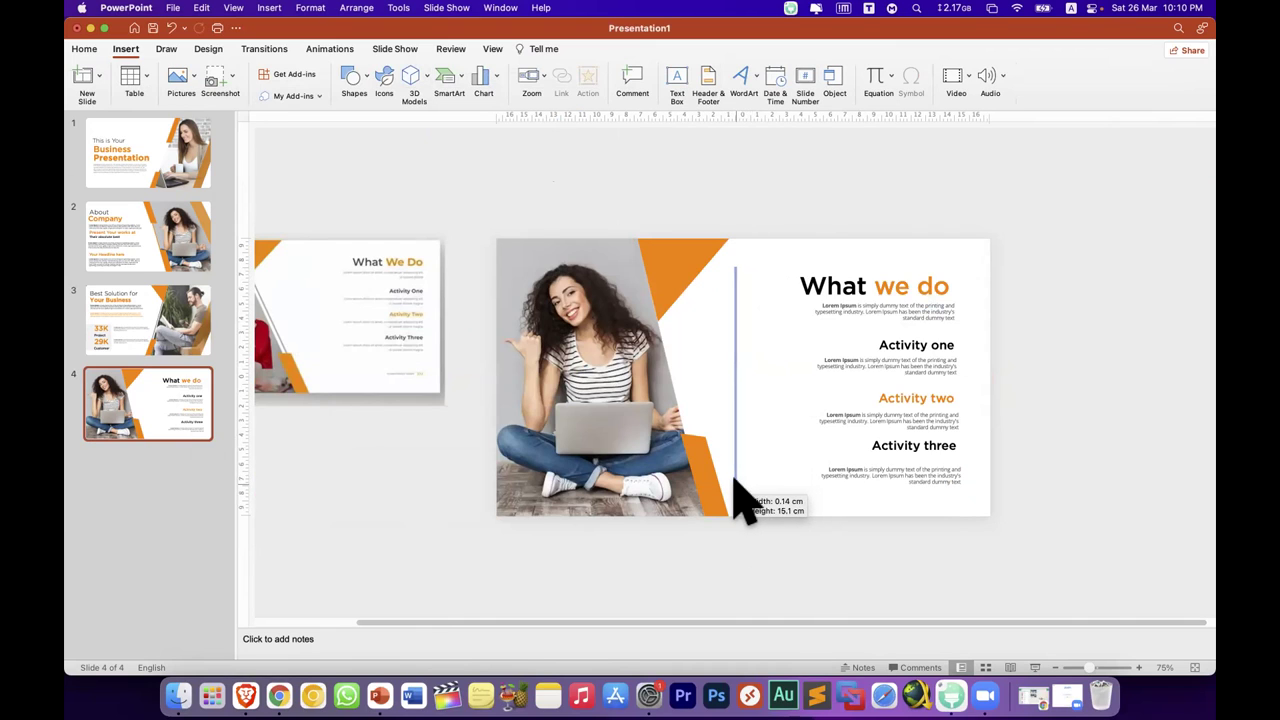
pyautogui.moveTo(737, 250); pyautogui.dragTo(712, 255)
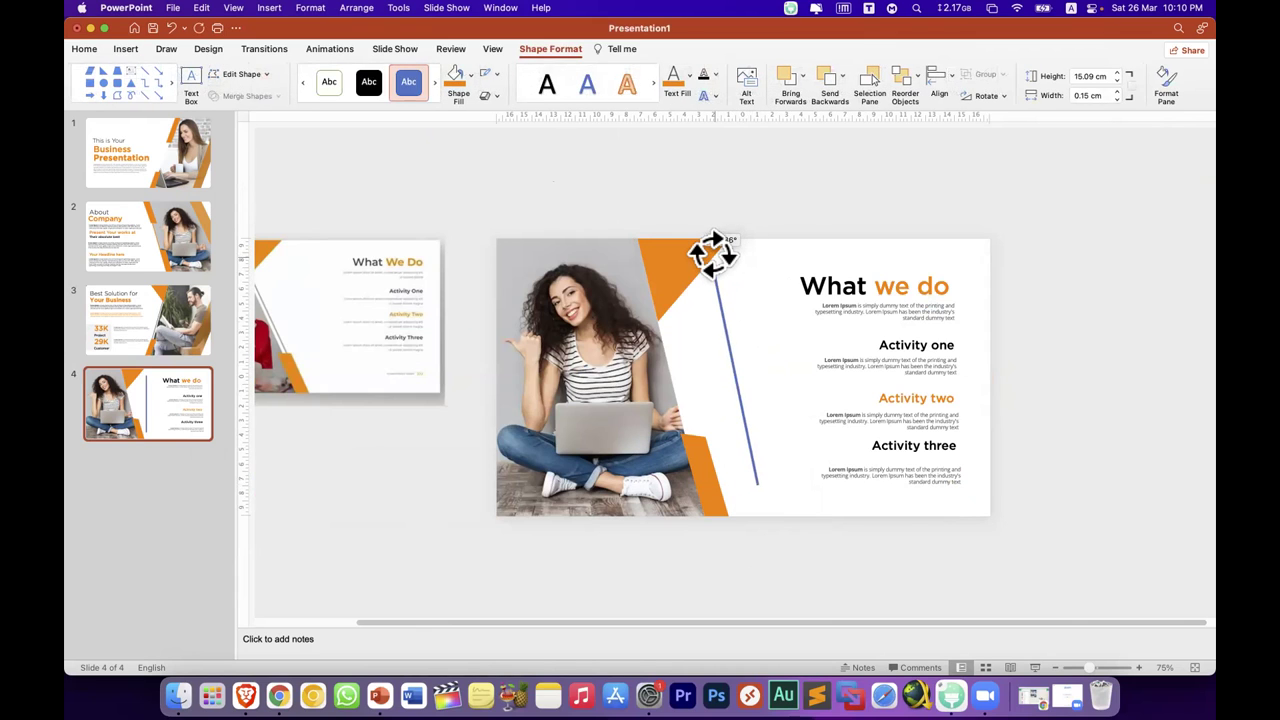
pyautogui.moveTo(726, 337)
pyautogui.mouseDown()
pyautogui.moveTo(691, 337)
pyautogui.moveTo(729, 320)
pyautogui.moveTo(670, 344)
pyautogui.mouseUp()
pyautogui.click(722, 325)
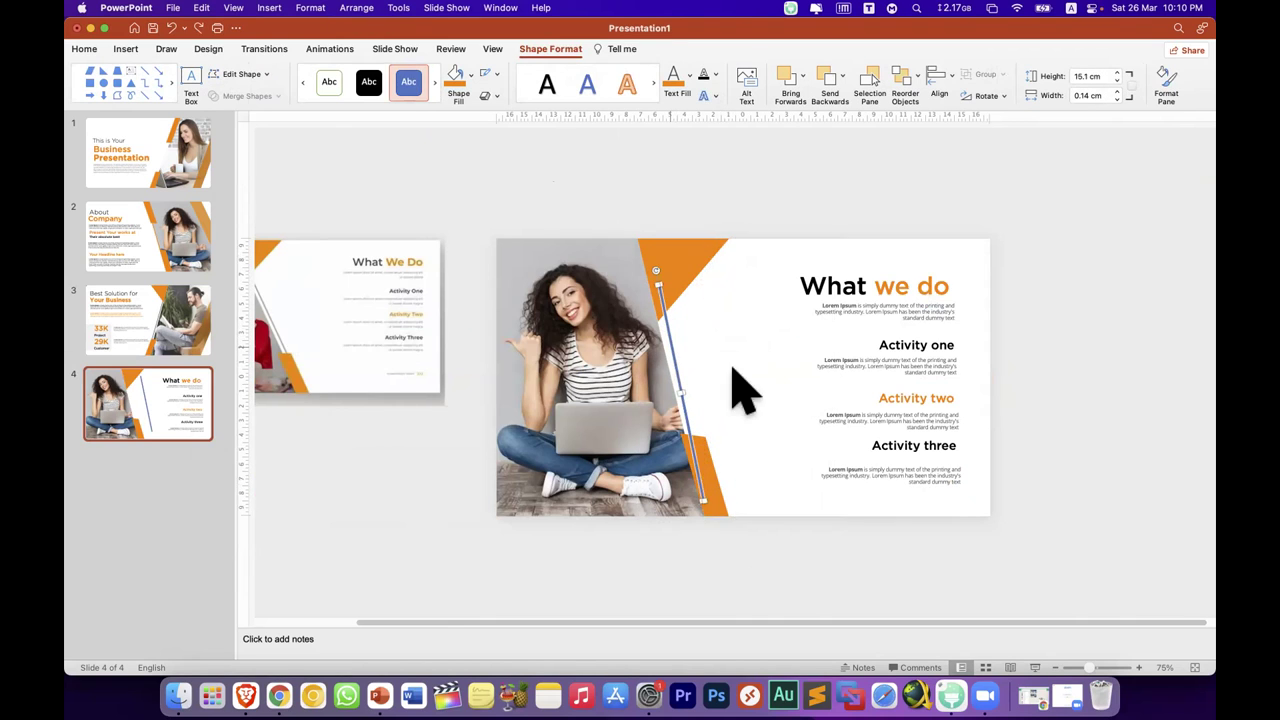
# Step: Align the bar's lower end with the photo edge, leaving its outline unchanged
pyautogui.scroll(1, 873, 80)
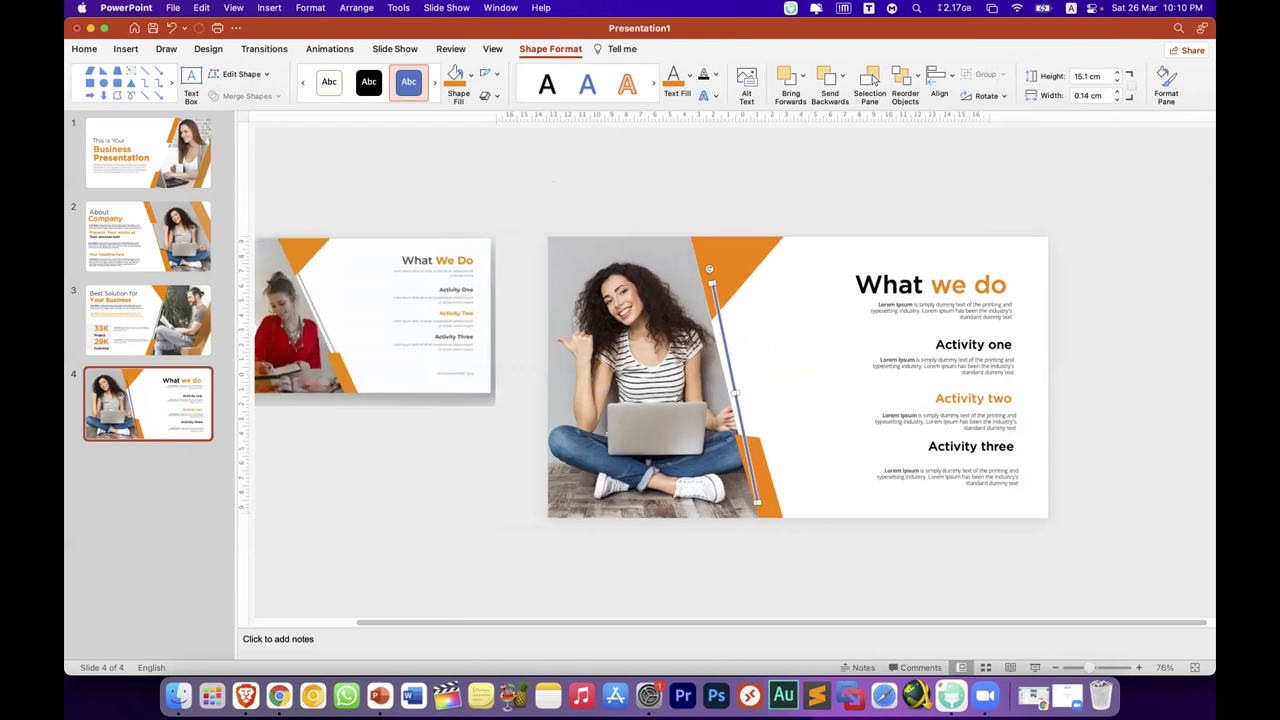
pyautogui.scroll(3, 700, 263)
pyautogui.scroll(2, 677, 277)
pyautogui.scroll(2, 694, 329)
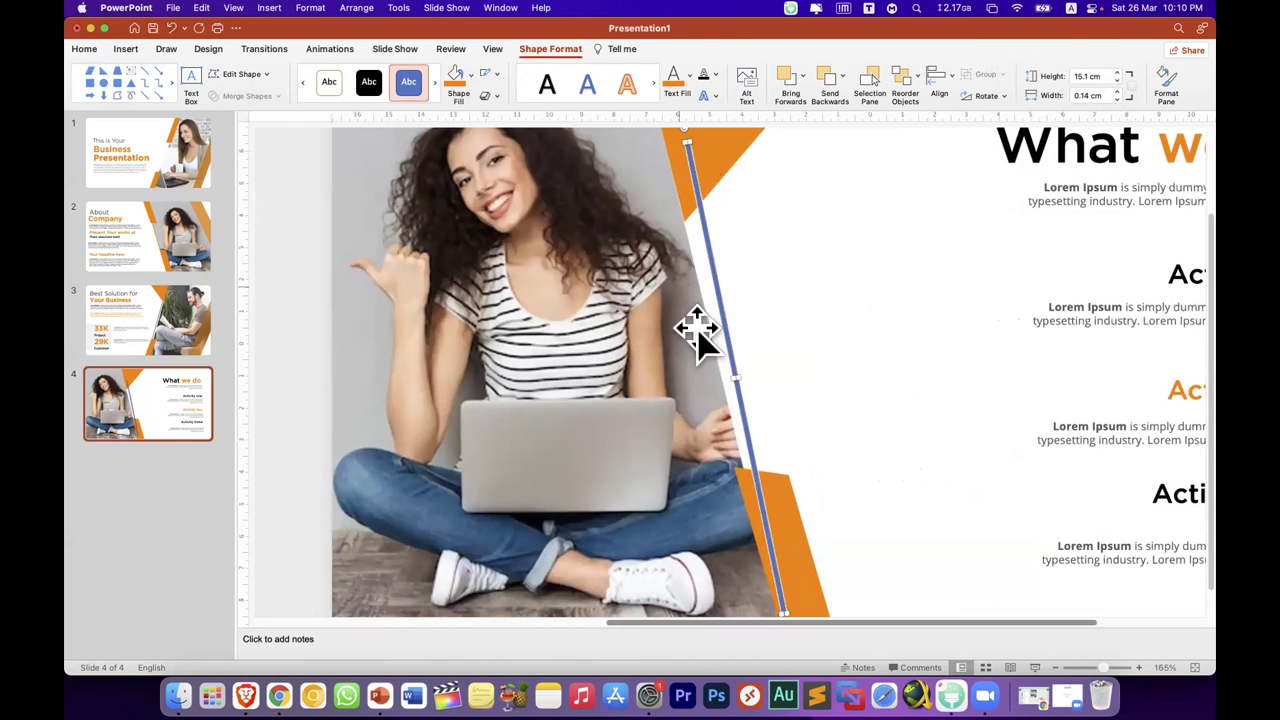
pyautogui.scroll(2, 690, 157)
pyautogui.scroll(2, 683, 152)
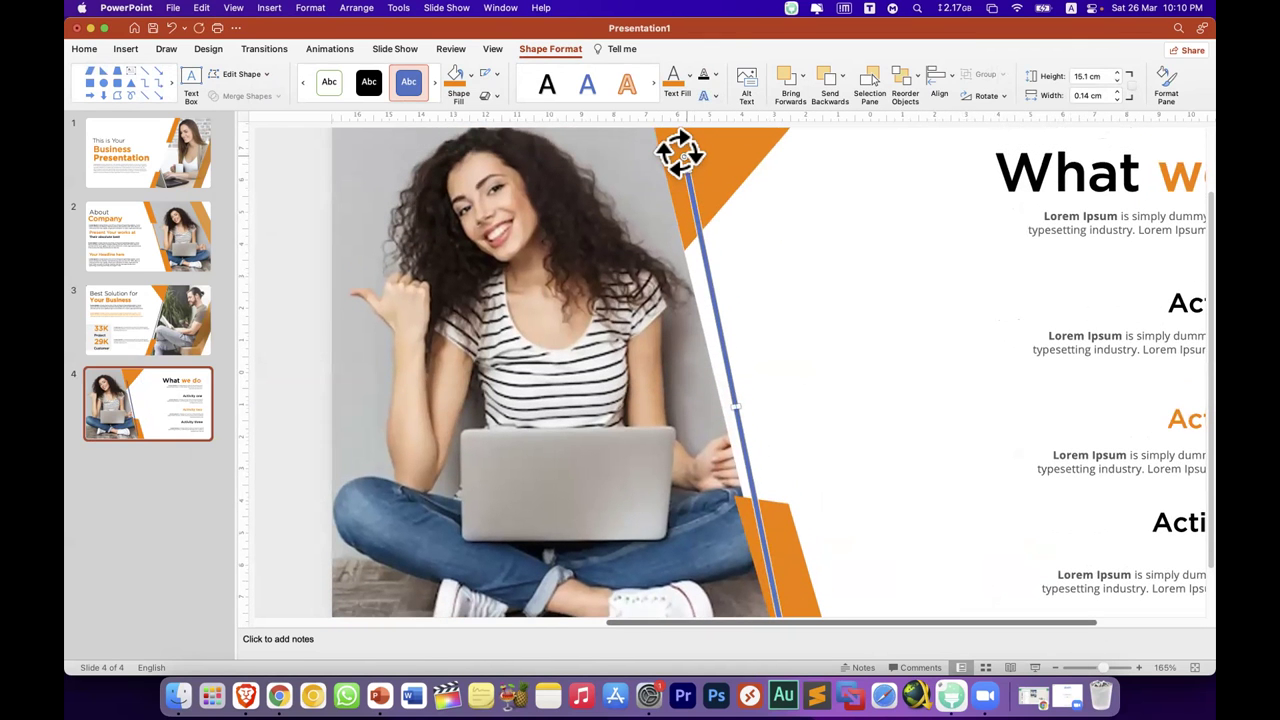
pyautogui.moveTo(679, 152); pyautogui.dragTo(676, 152)
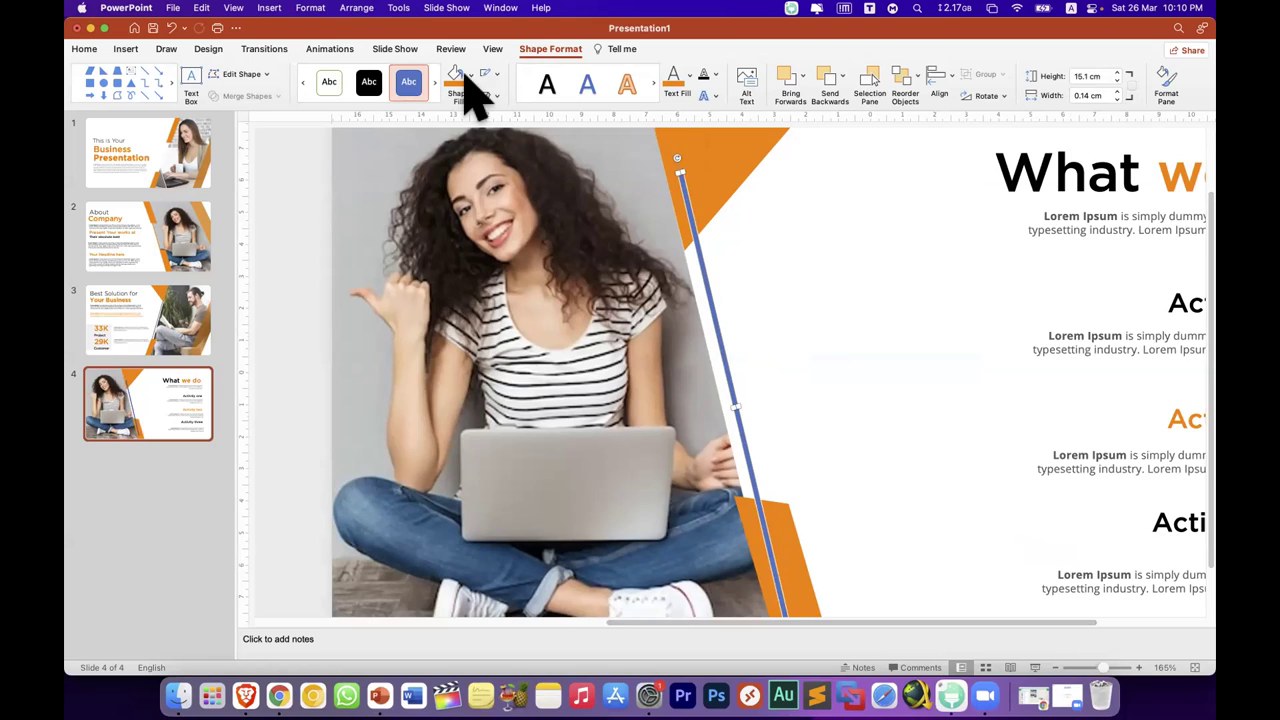
pyautogui.scroll(-1, 470, 160)
pyautogui.scroll(-5, 465, 168)
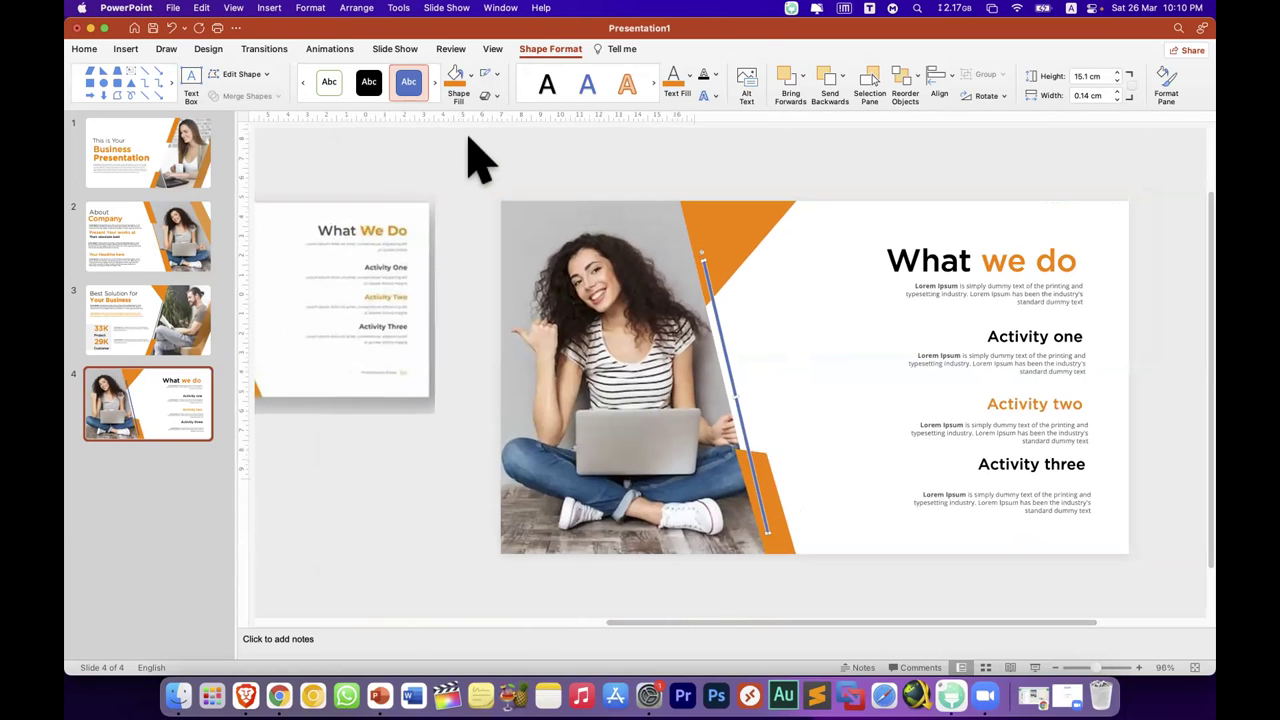
pyautogui.click(496, 75)
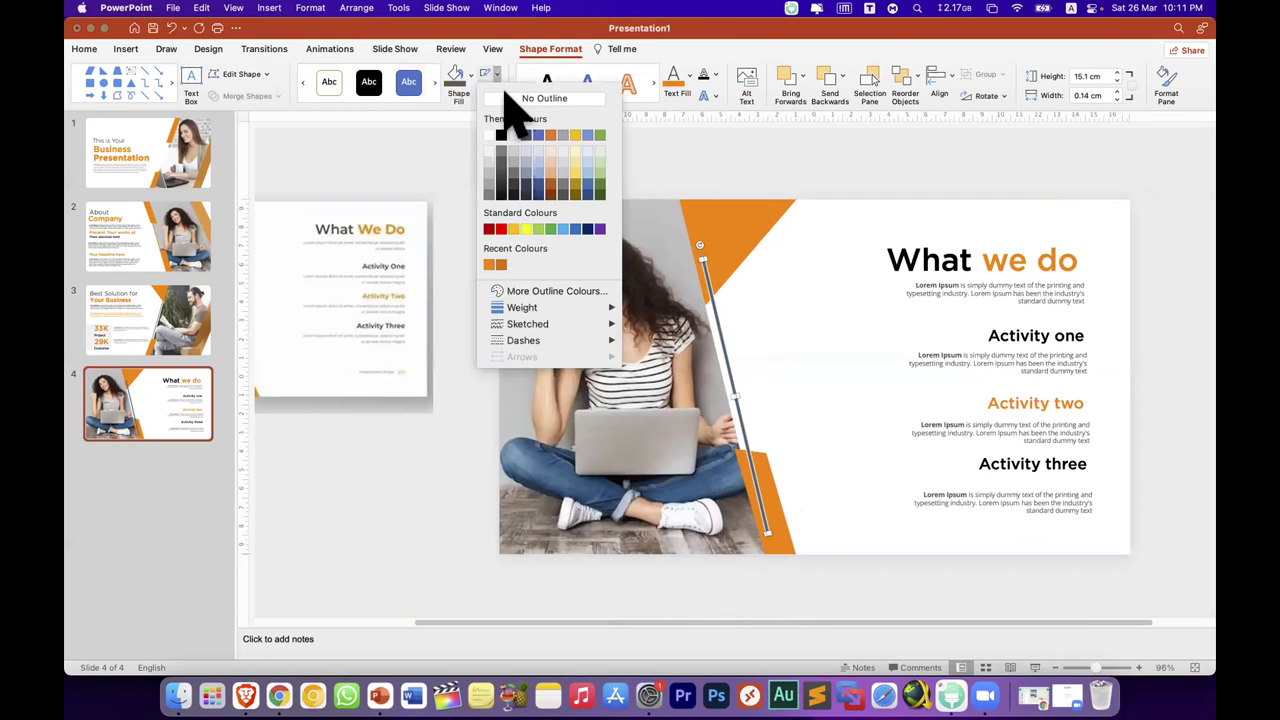
pyautogui.click(771, 155)
pyautogui.click(785, 156)
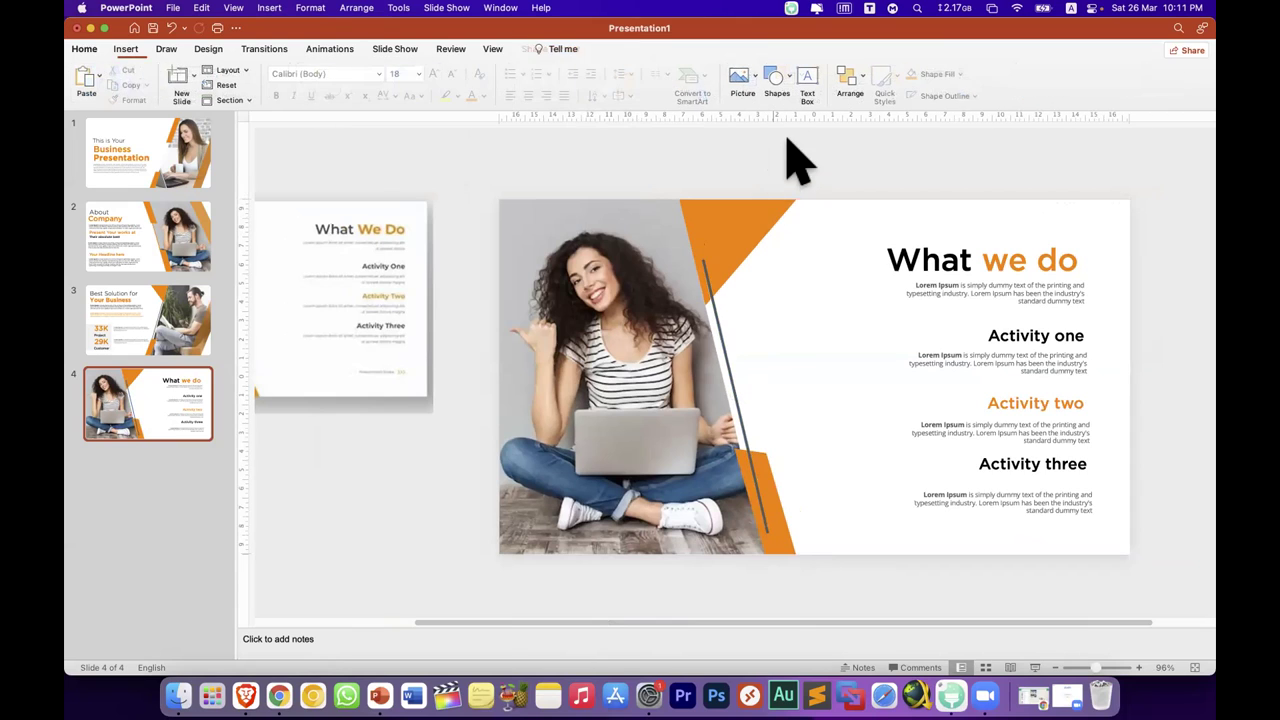
# Step: Open the top triangle's context menu, then cancel without reordering
pyautogui.rightClick(737, 228)
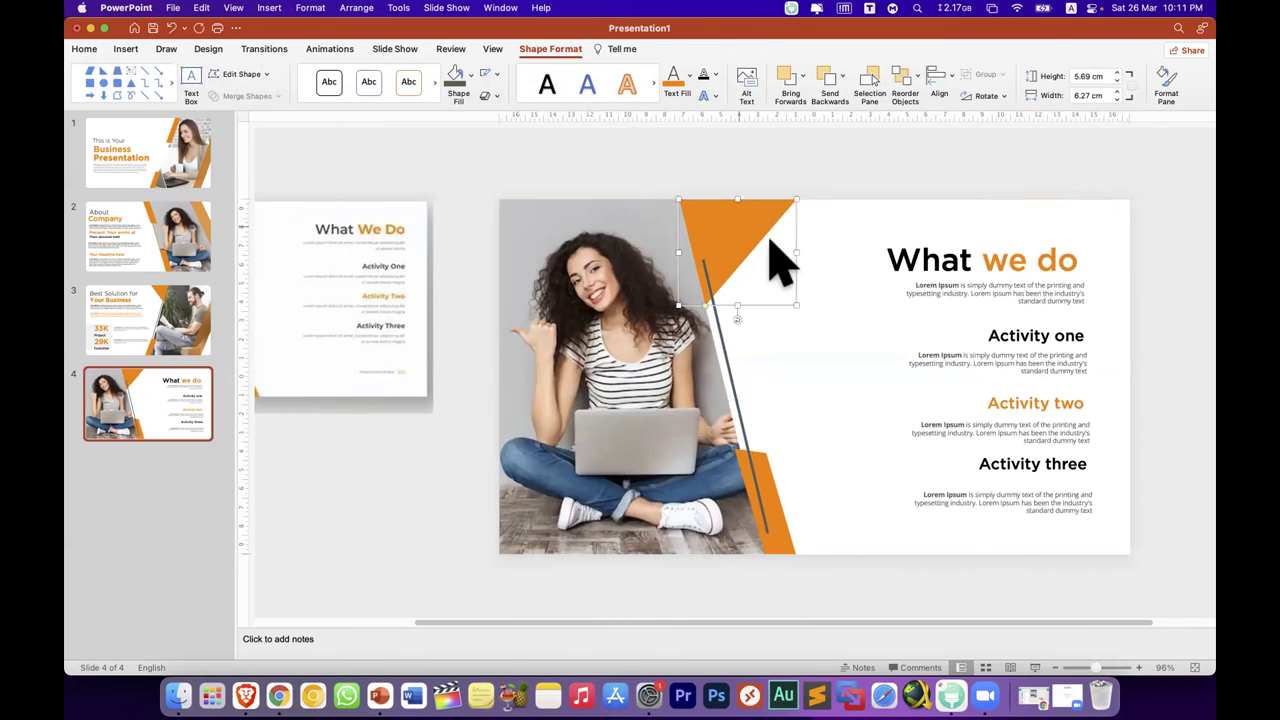
pyautogui.moveTo(916, 378)
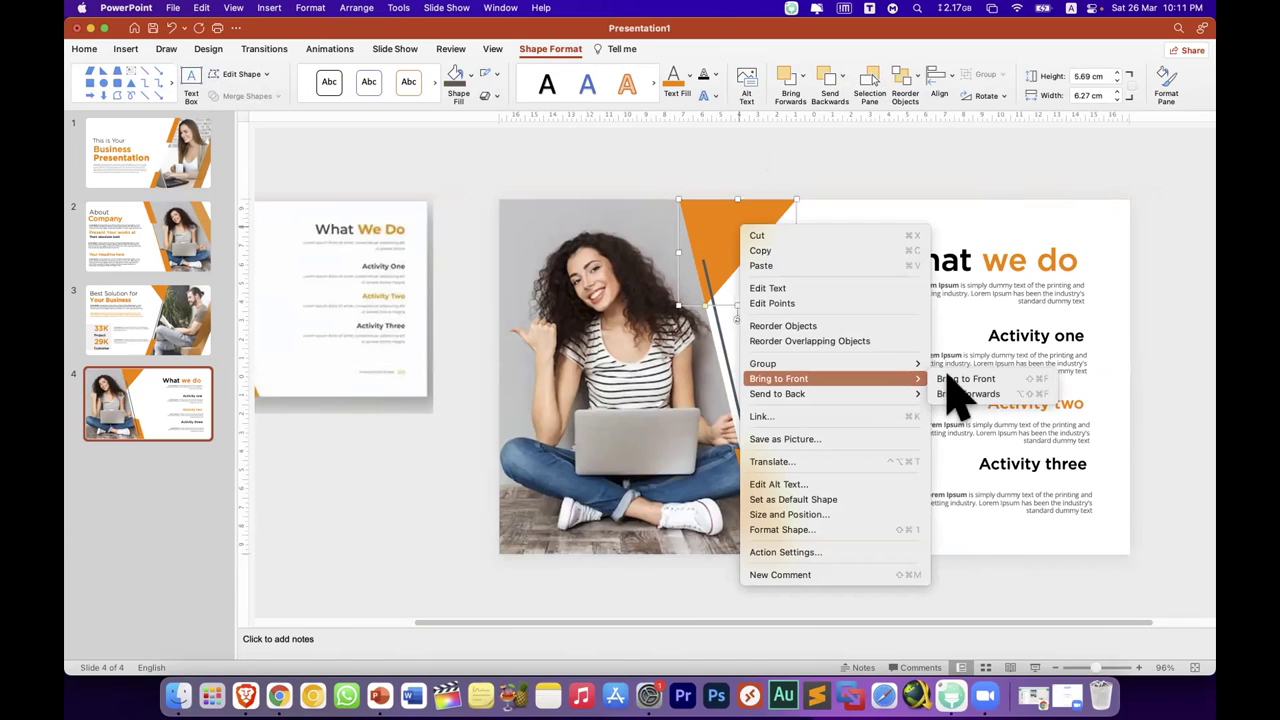
pyautogui.click(771, 500)
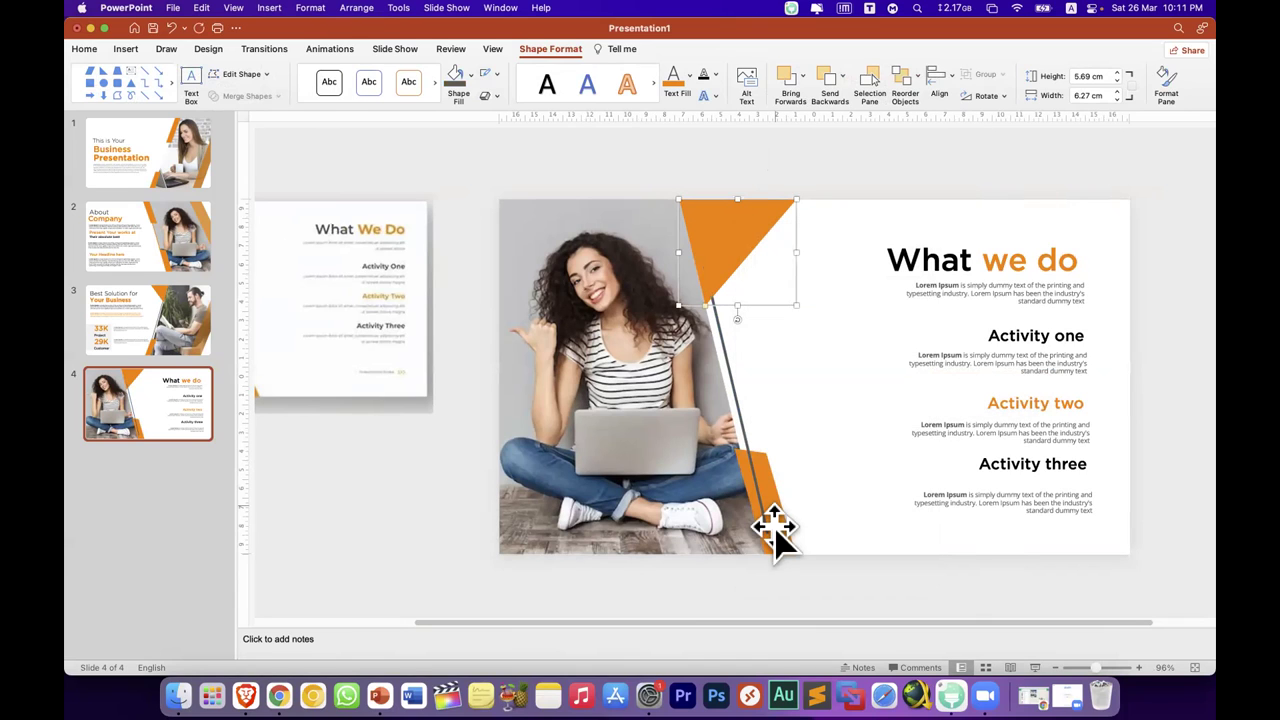
# Step: Bring the lower orange shape to front over the photo and show the reference image
pyautogui.rightClick(776, 527)
pyautogui.moveTo(930, 512)
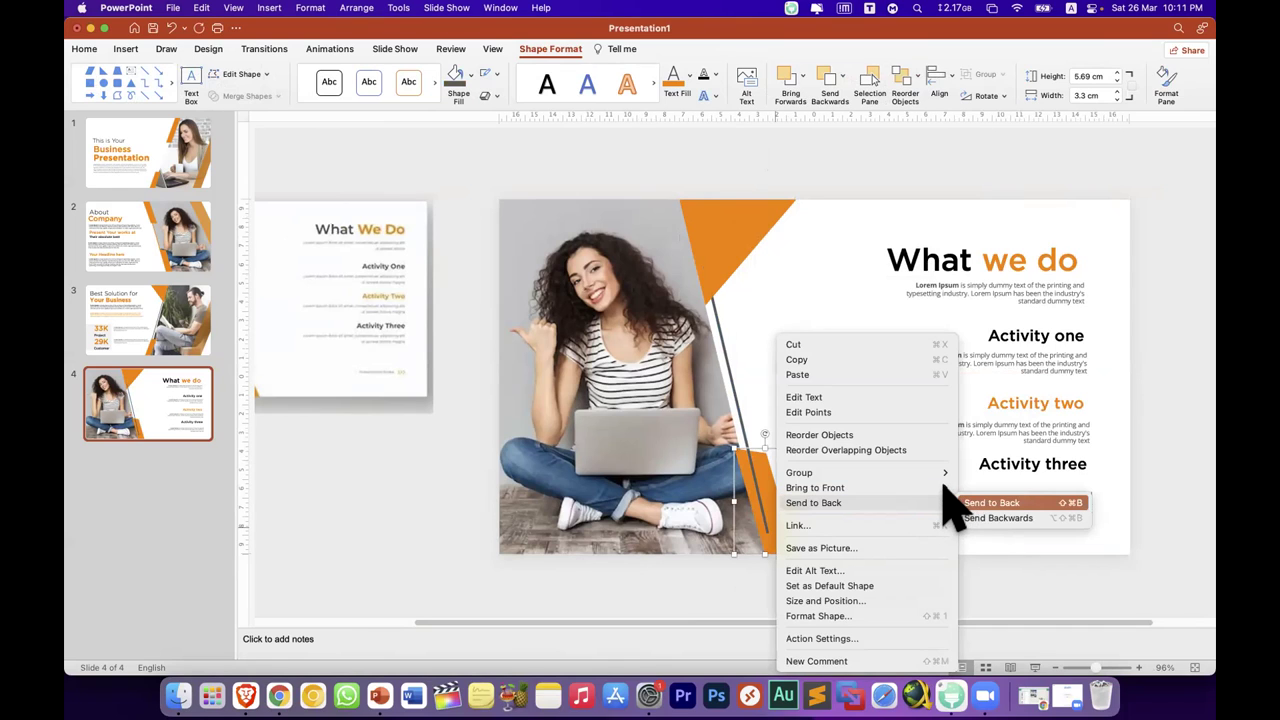
pyautogui.moveTo(930, 487)
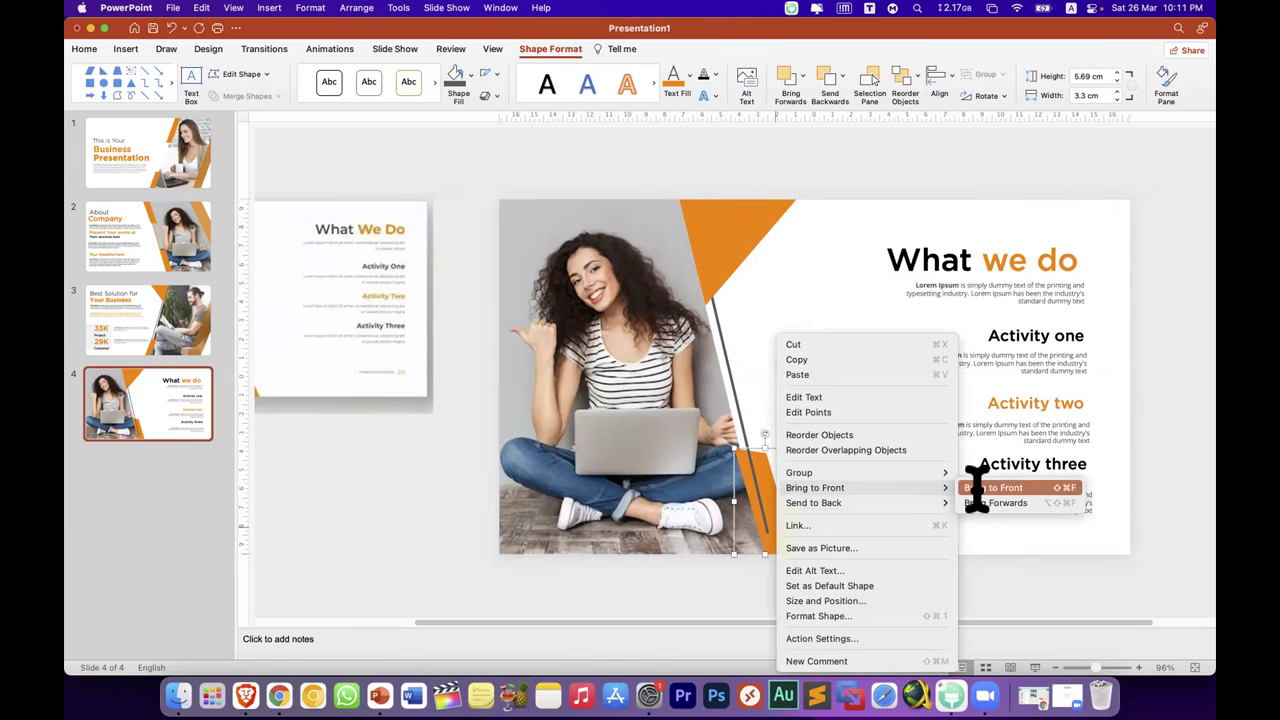
pyautogui.click(976, 487)
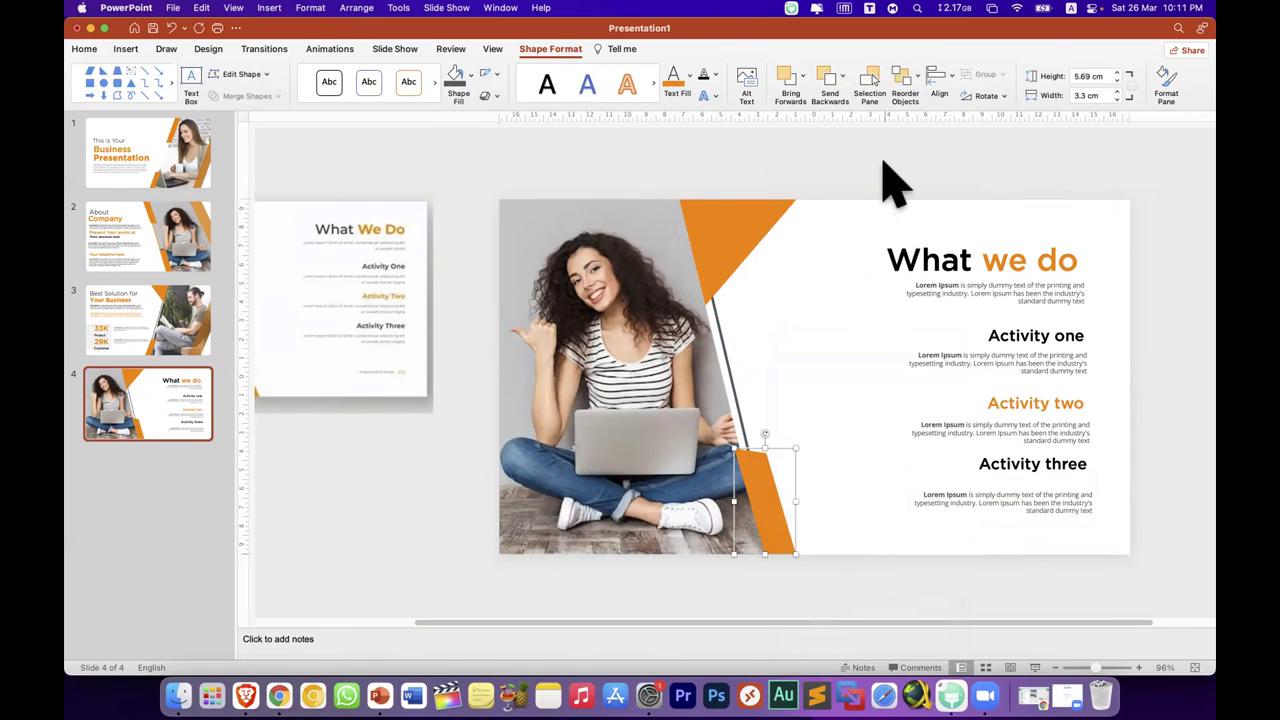
pyautogui.click(774, 205)
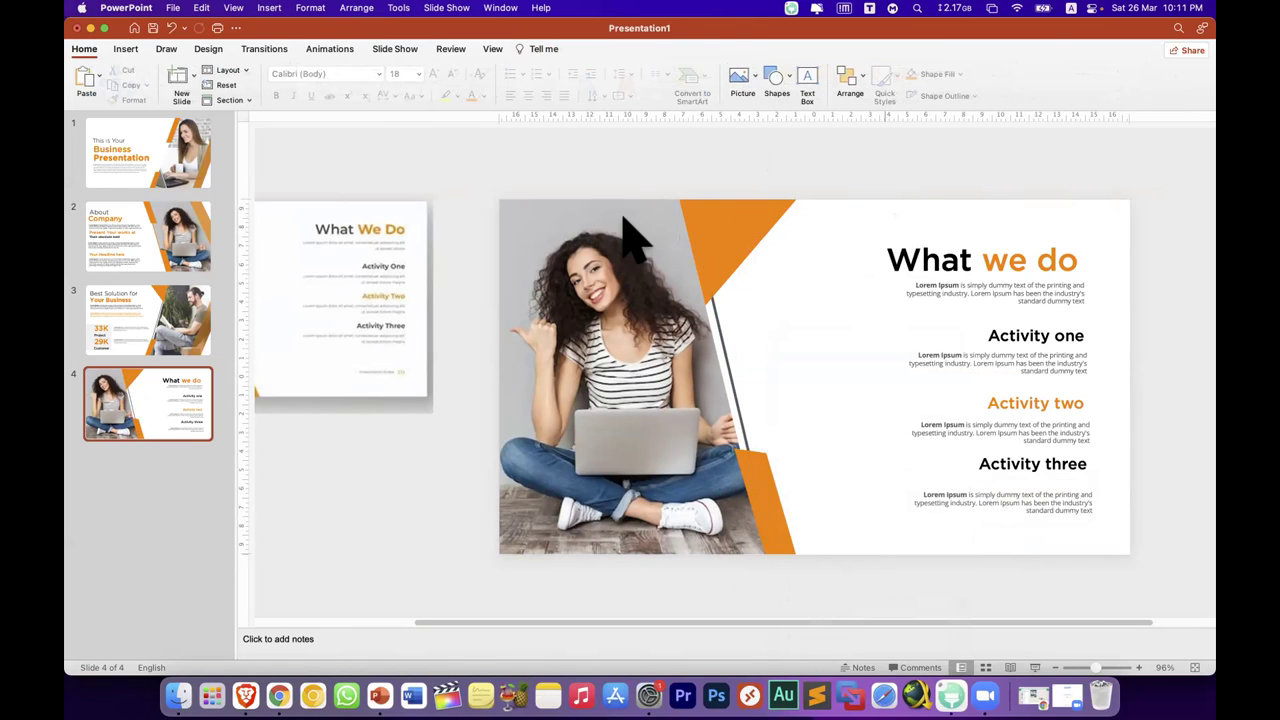
pyautogui.hscroll(-3, 603, 245)
pyautogui.hscroll(-3, 286, 300)
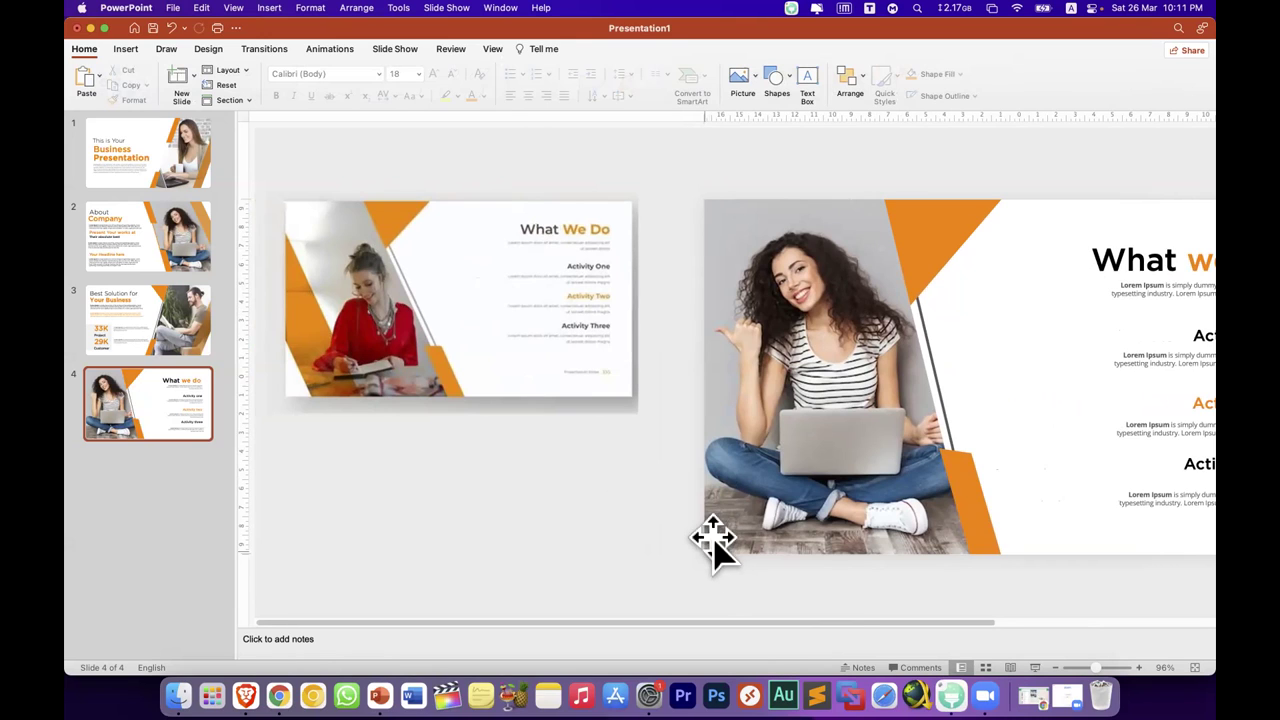
# Step: Draw a white, outline-free rectangle over the photo's lower-left corner
pyautogui.click(126, 49)
pyautogui.click(366, 84)
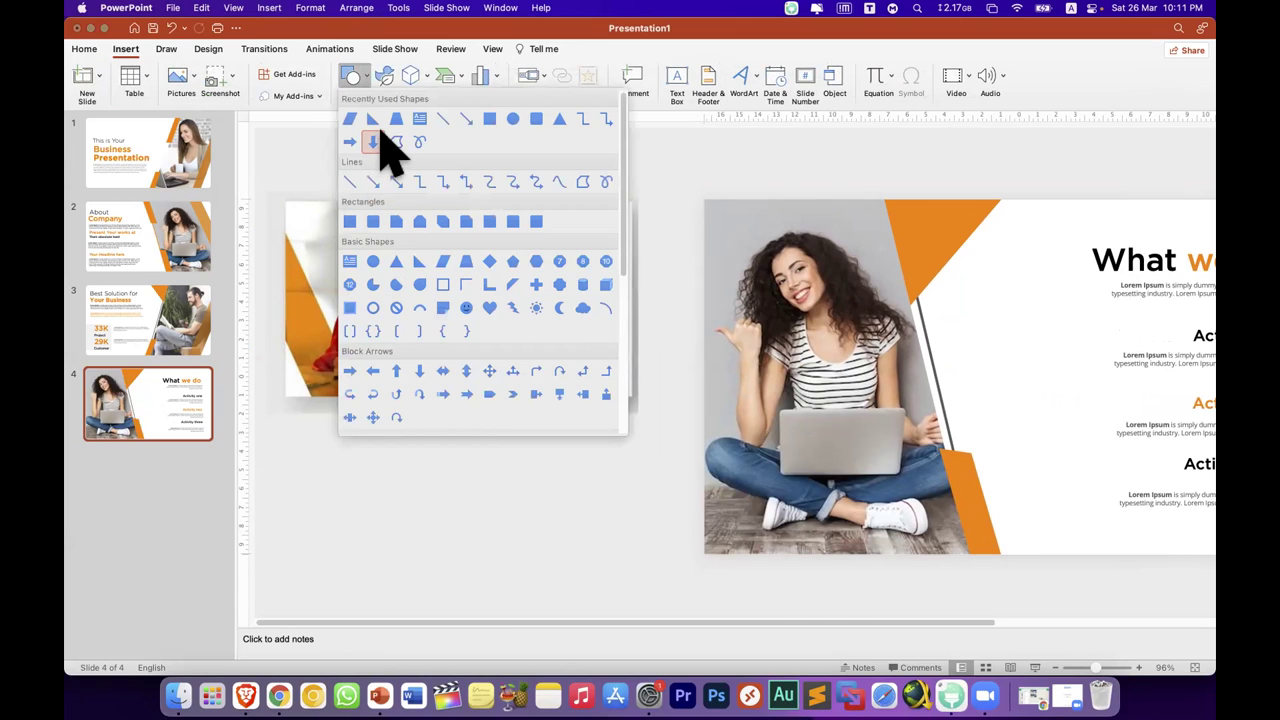
pyautogui.click(708, 489)
pyautogui.moveTo(702, 455); pyautogui.dragTo(757, 553)
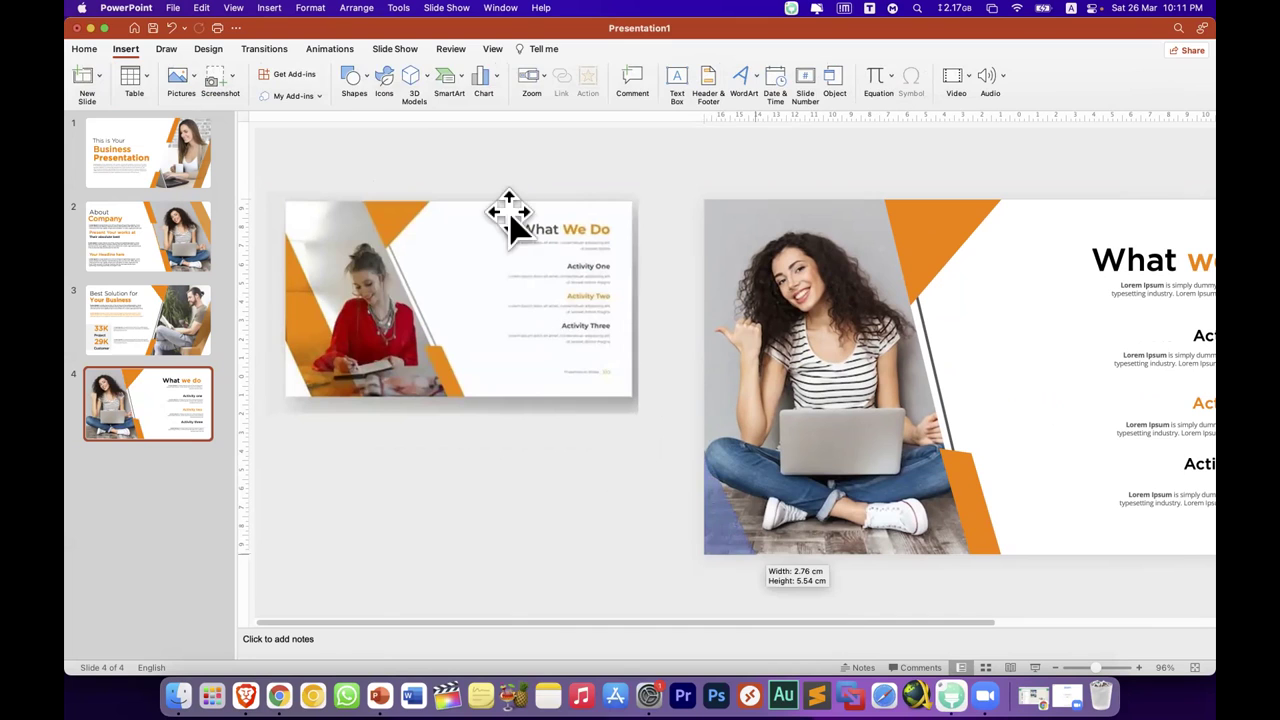
pyautogui.click(460, 78)
pyautogui.click(455, 140)
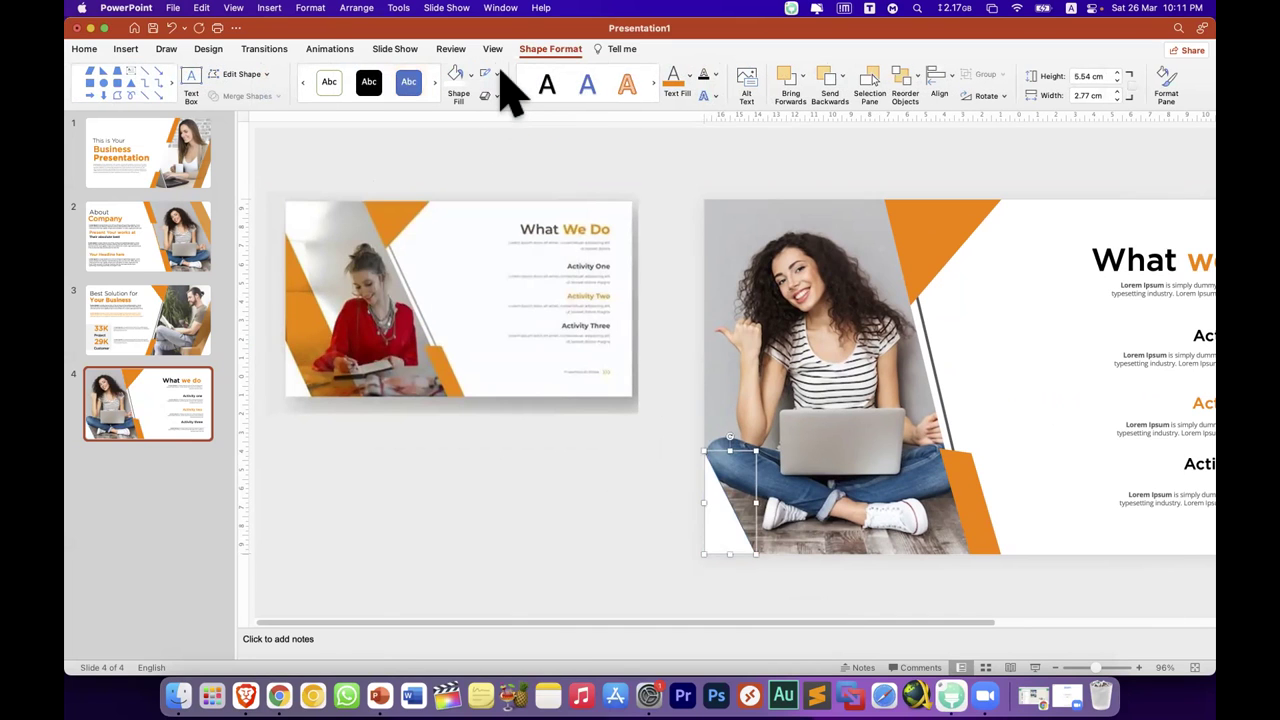
pyautogui.click(497, 72)
pyautogui.click(505, 93)
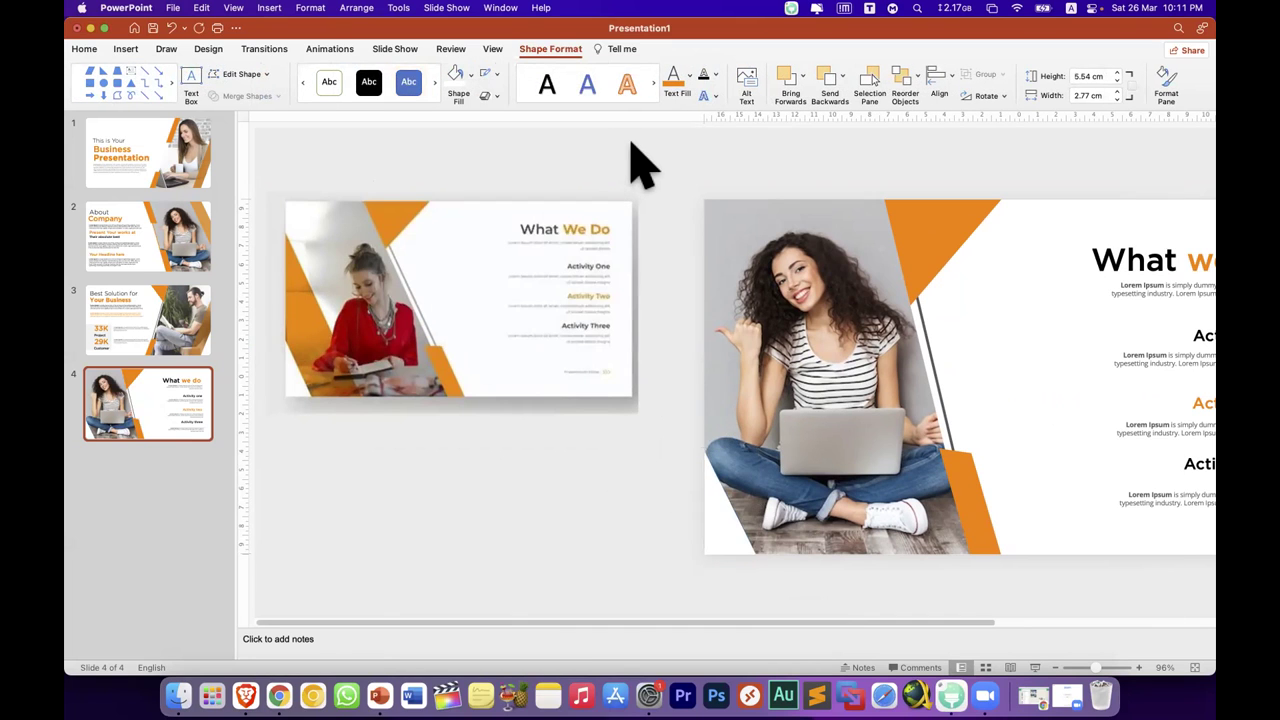
pyautogui.click(677, 284)
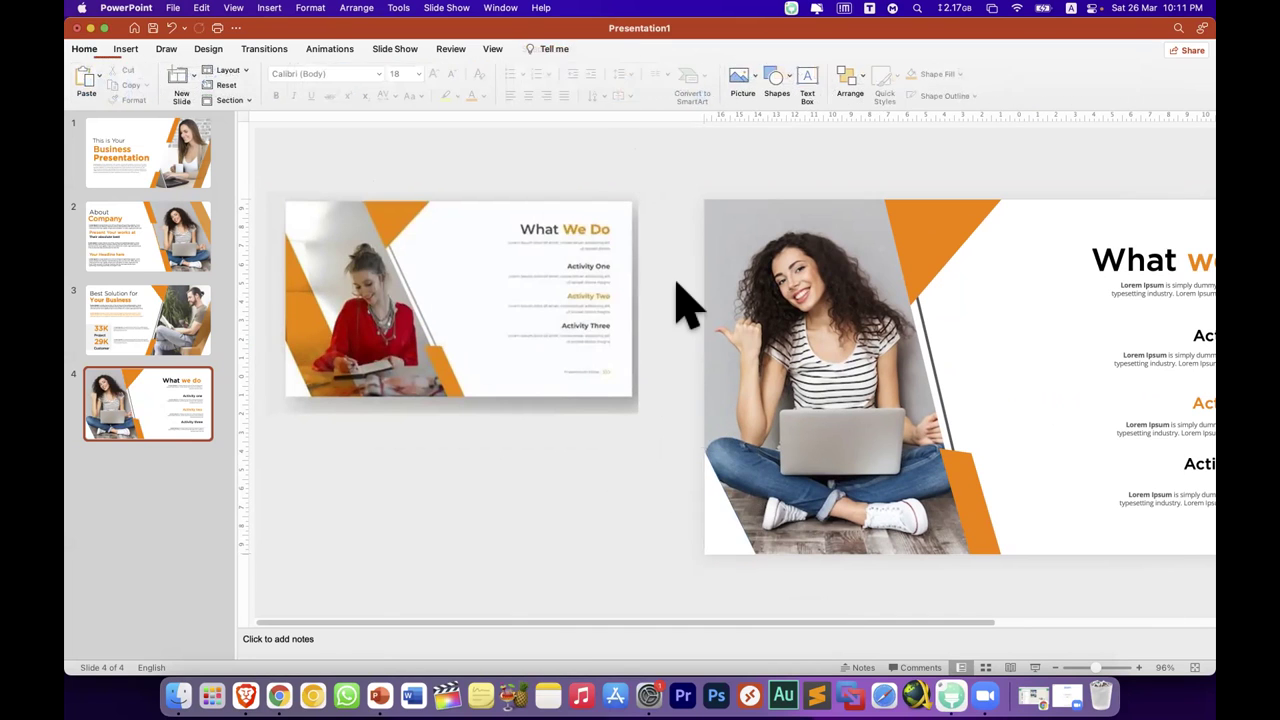
# Step: Draw a tall blue rectangle, tilt it, shift it left, and enlarge it across the photo
pyautogui.click(120, 48)
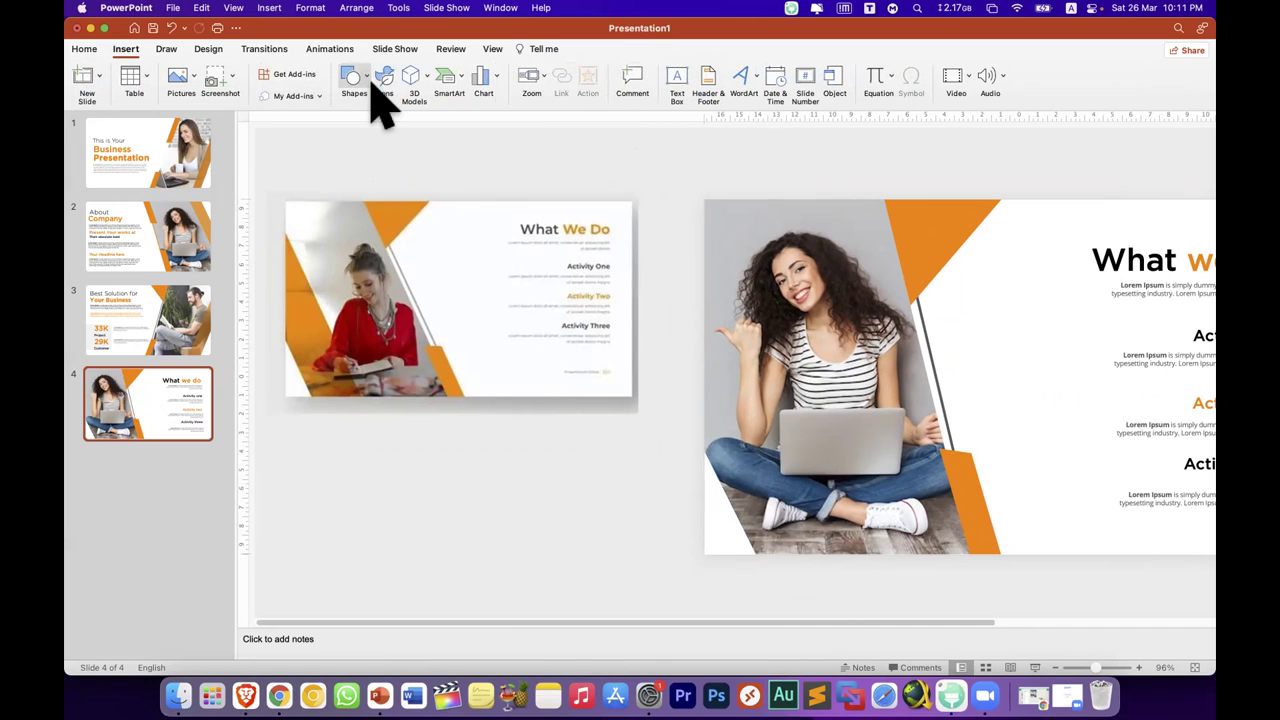
pyautogui.click(368, 82)
pyautogui.click(732, 300)
pyautogui.moveTo(790, 430)
pyautogui.mouseDown()
pyautogui.moveTo(797, 545)
pyautogui.moveTo(730, 292)
pyautogui.moveTo(737, 414)
pyautogui.mouseUp()
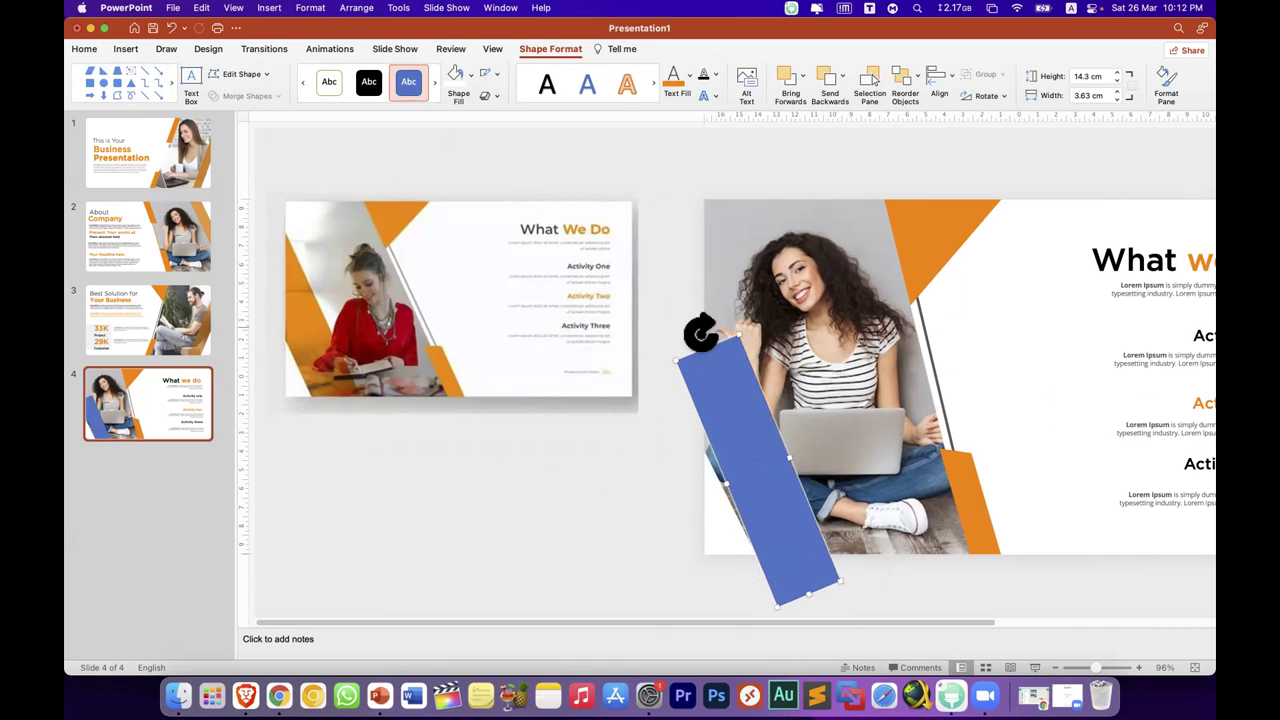
pyautogui.moveTo(695, 330); pyautogui.dragTo(690, 338)
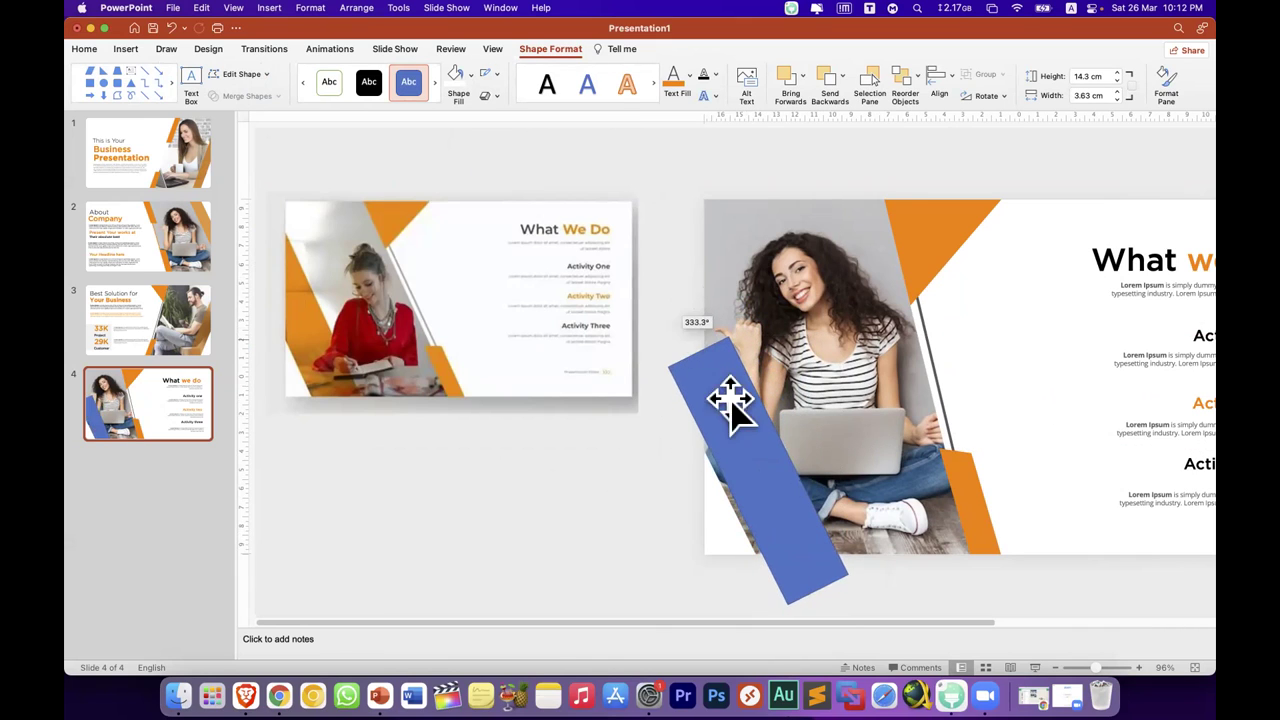
pyautogui.moveTo(745, 447); pyautogui.dragTo(738, 440)
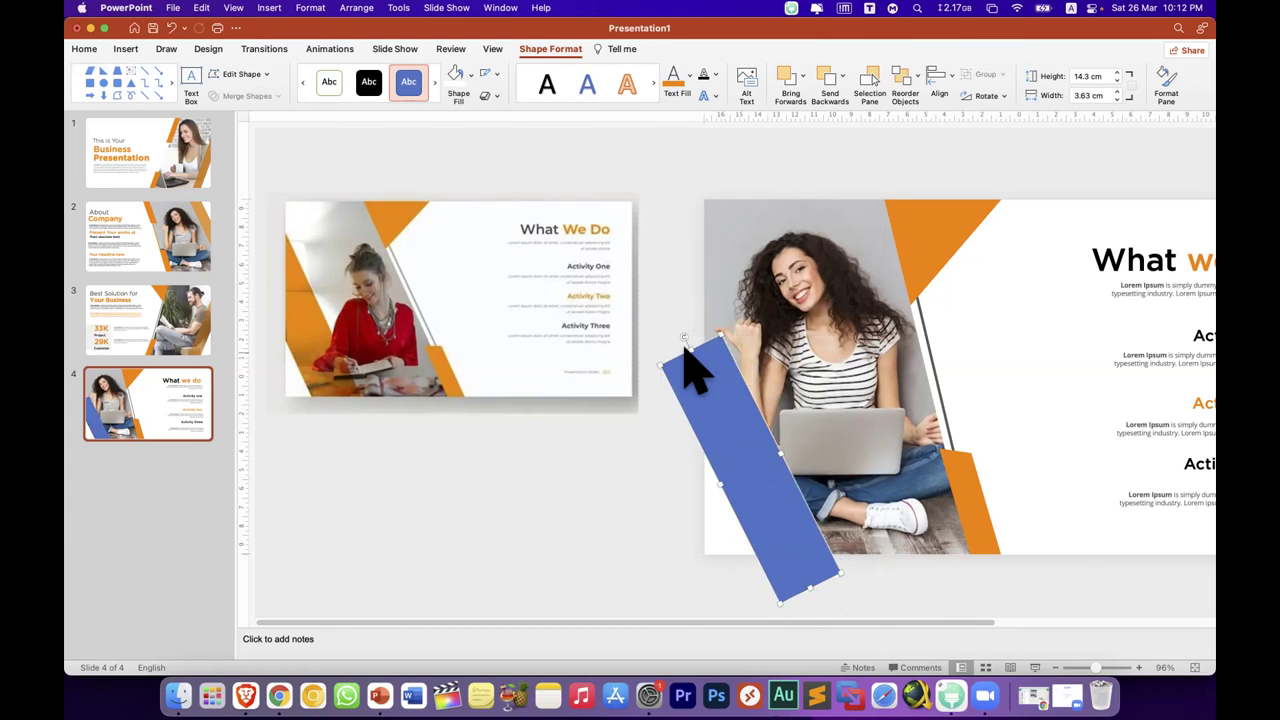
pyautogui.moveTo(680, 337)
pyautogui.mouseDown()
pyautogui.moveTo(697, 365)
pyautogui.moveTo(668, 292)
pyautogui.mouseUp()
# Step: Nudge the reference picture slightly left
pyautogui.click(575, 355)
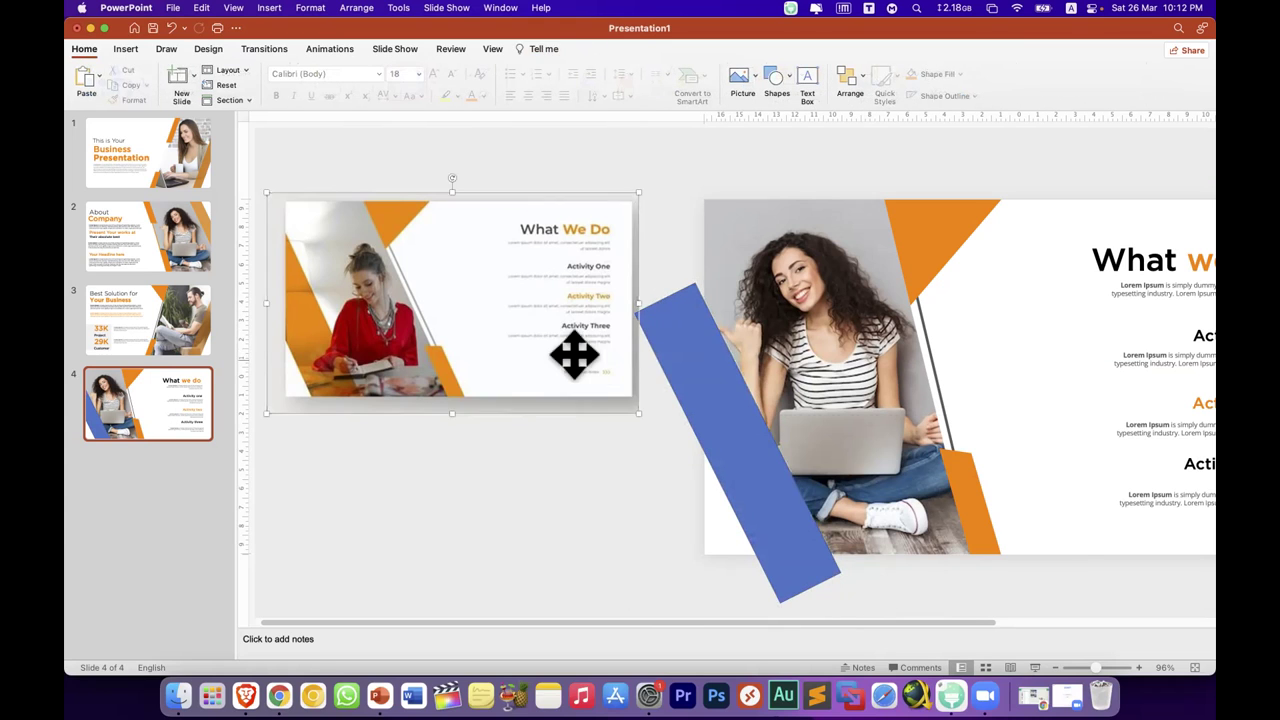
pyautogui.moveTo(575, 355); pyautogui.dragTo(540, 351)
pyautogui.click(637, 471)
# Step: Draw a tall rectangle left of the photo and duplicate it to the slide's bottom edge
pyautogui.click(128, 49)
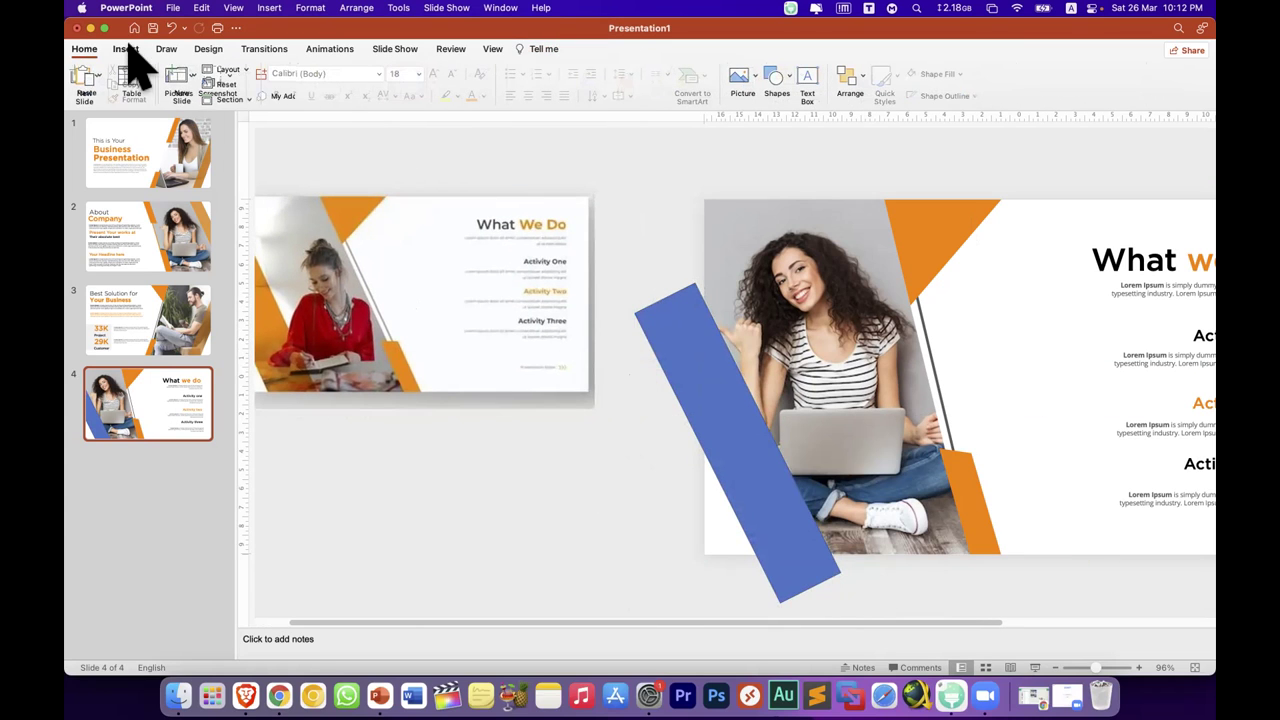
pyautogui.click(366, 92)
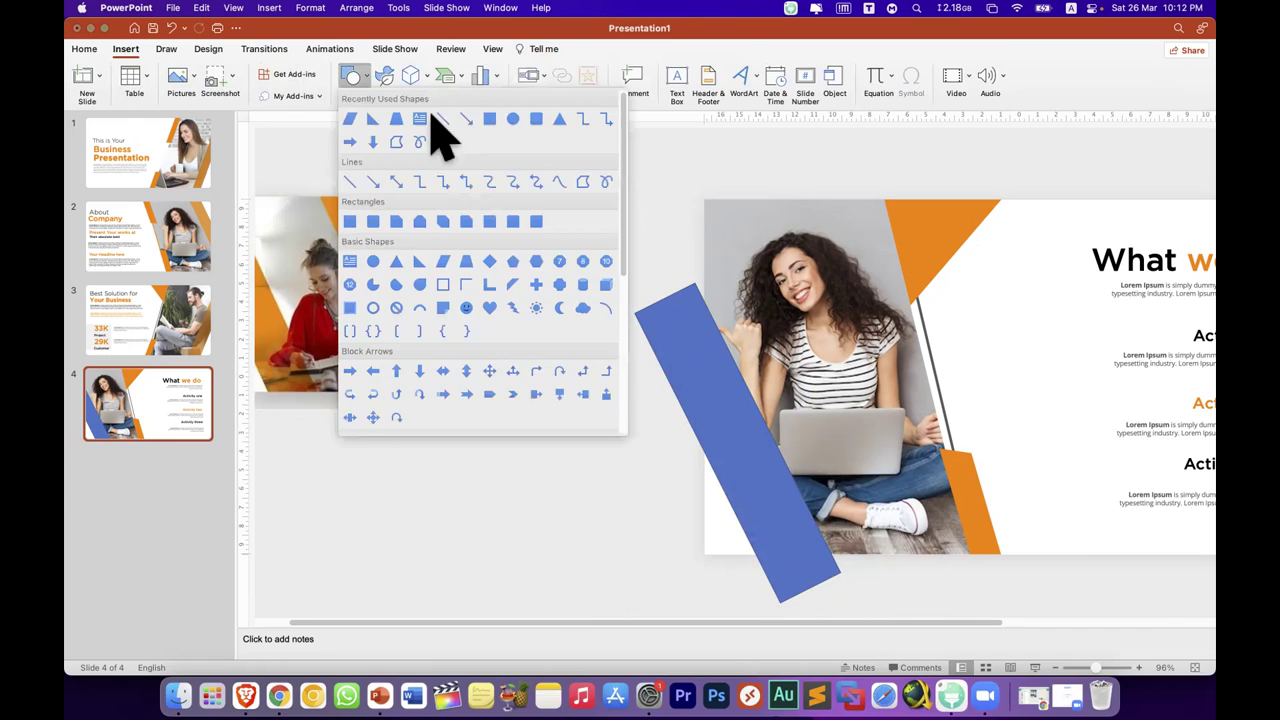
pyautogui.click(634, 271)
pyautogui.moveTo(600, 228); pyautogui.dragTo(641, 495)
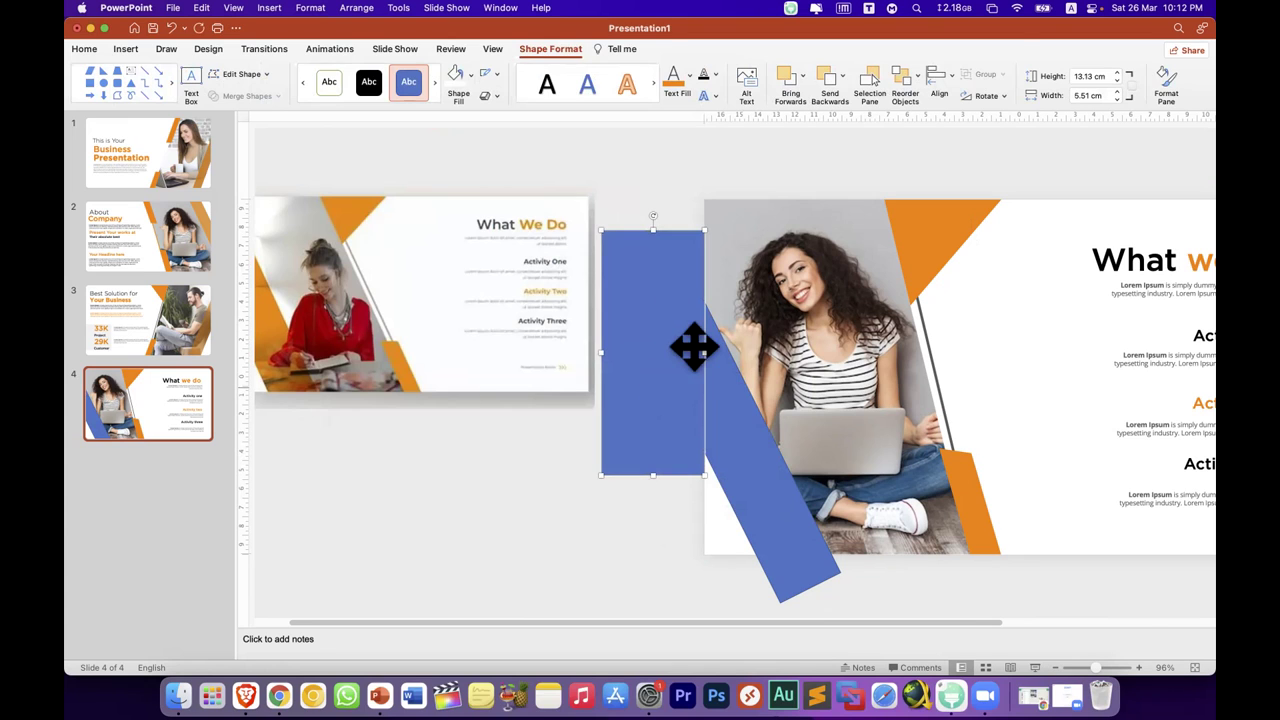
pyautogui.press('super+d')
pyautogui.moveTo(843, 557)
pyautogui.mouseDown()
pyautogui.moveTo(848, 402)
pyautogui.moveTo(792, 601)
pyautogui.moveTo(800, 592)
pyautogui.mouseUp()
# Step: Fragment the rectangles with the blue band and delete all pieces outside the slide
pyautogui.keyDown('shift'); pyautogui.click(649, 422); pyautogui.keyUp('shift')
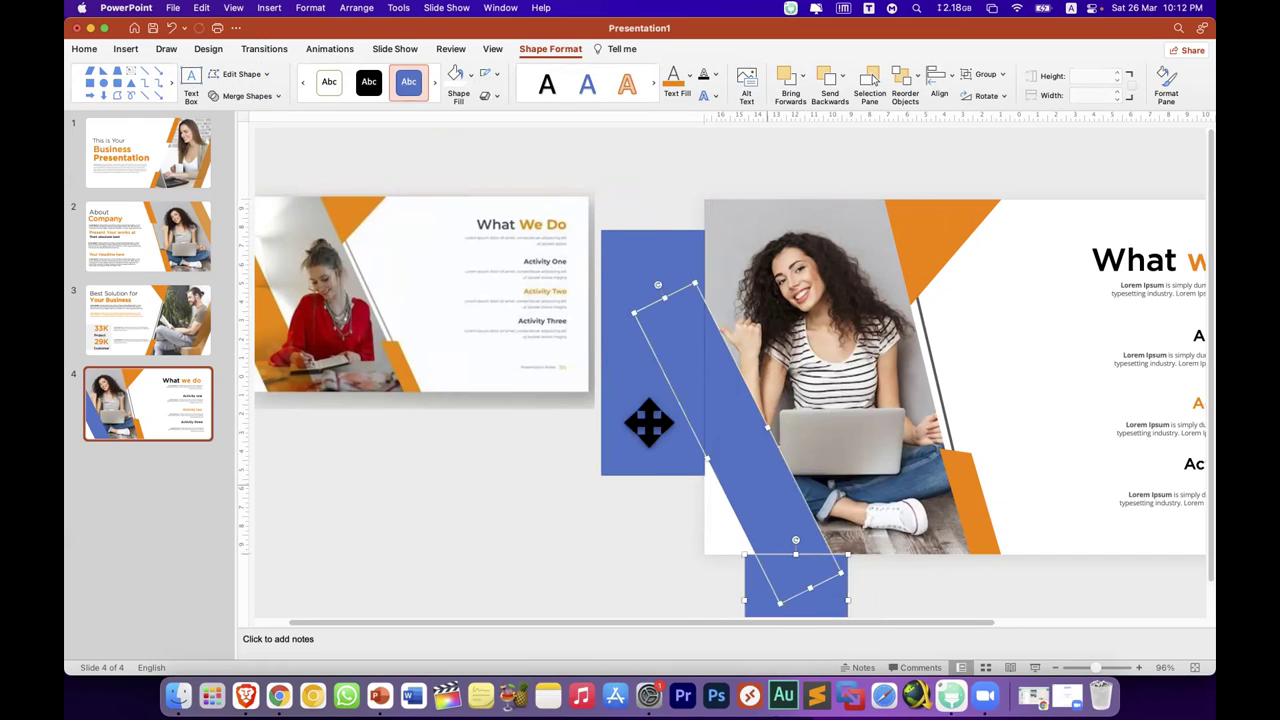
pyautogui.click(278, 96)
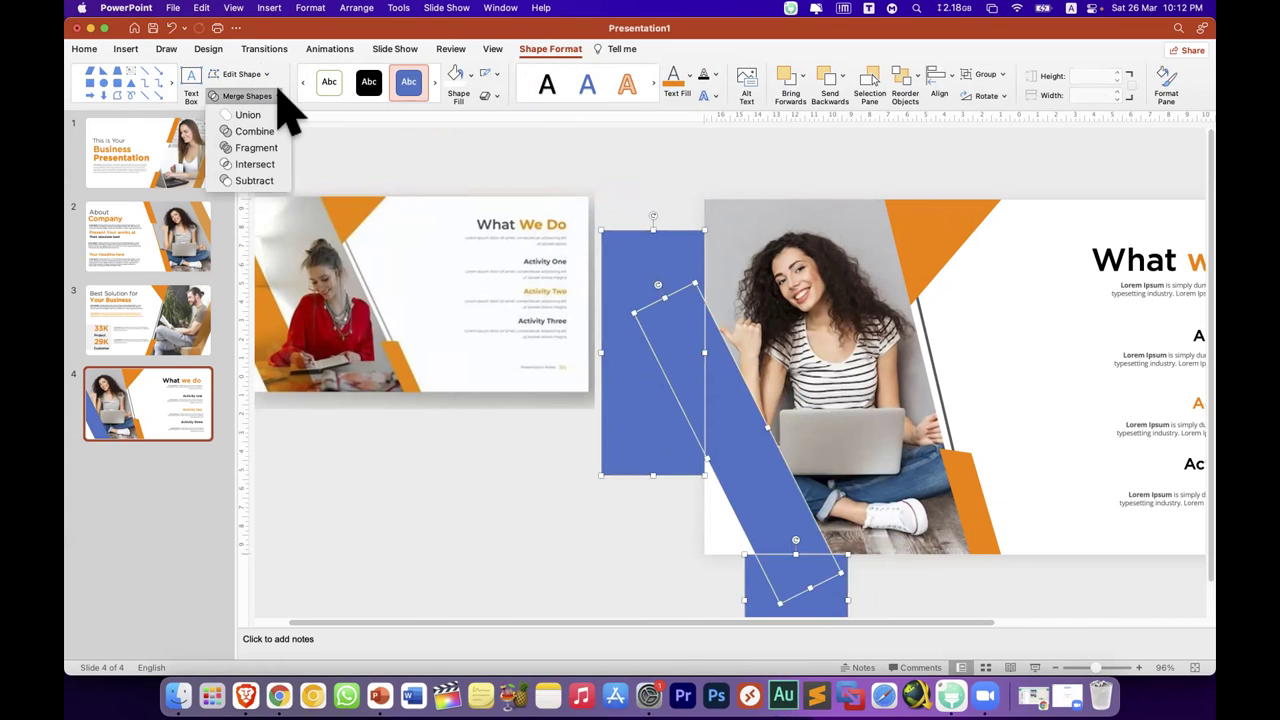
pyautogui.click(266, 147)
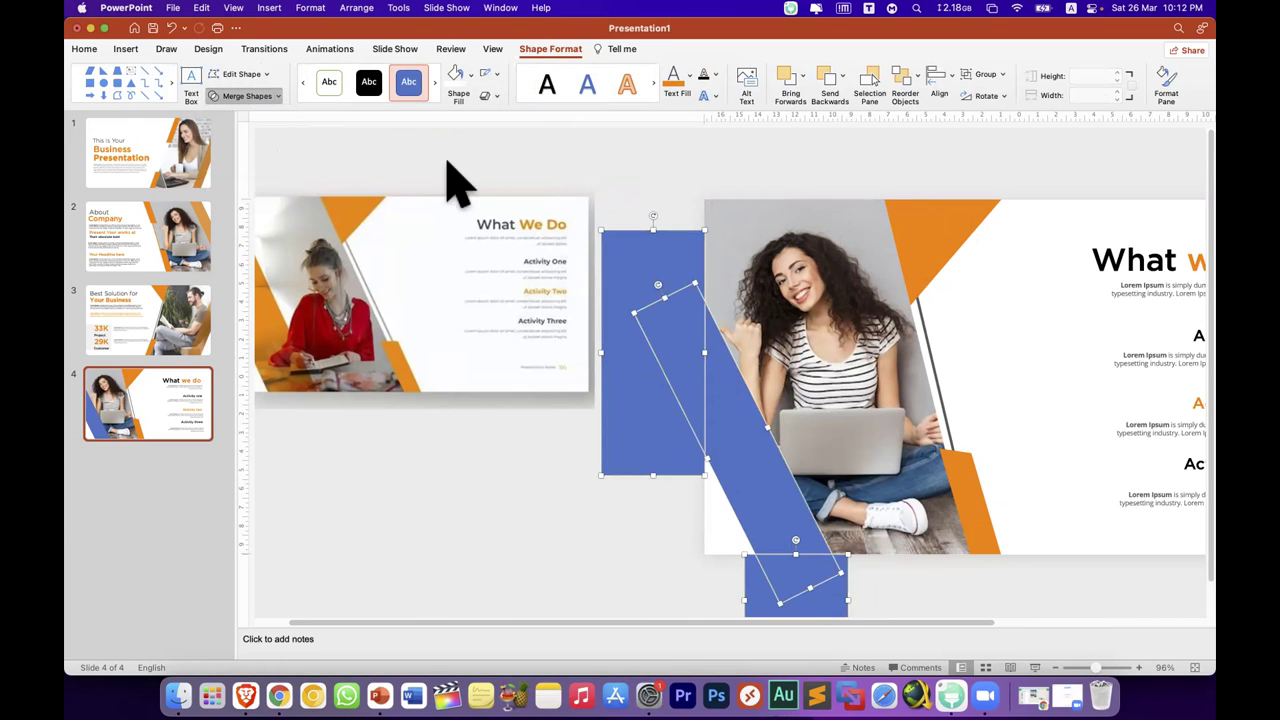
pyautogui.click(655, 268)
pyautogui.press('Delete')
pyautogui.click(655, 328)
pyautogui.press('Delete')
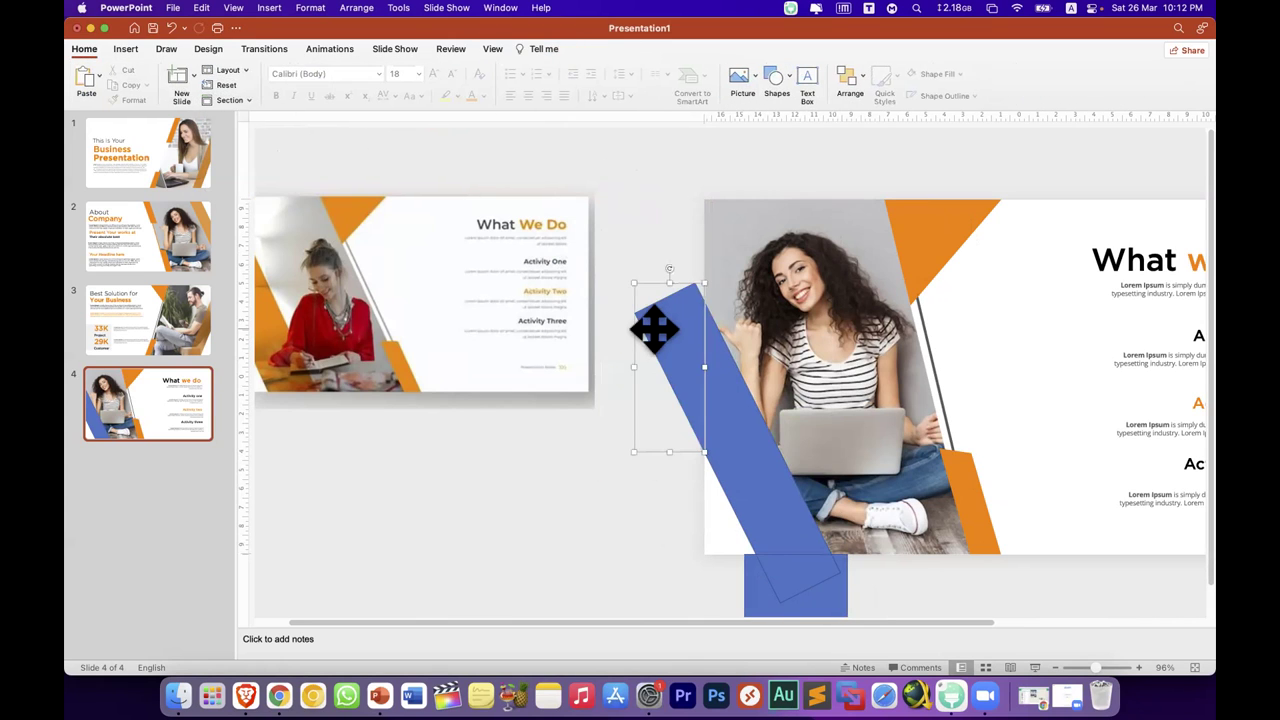
pyautogui.press('Delete')
pyautogui.click(770, 580)
pyautogui.press('Delete')
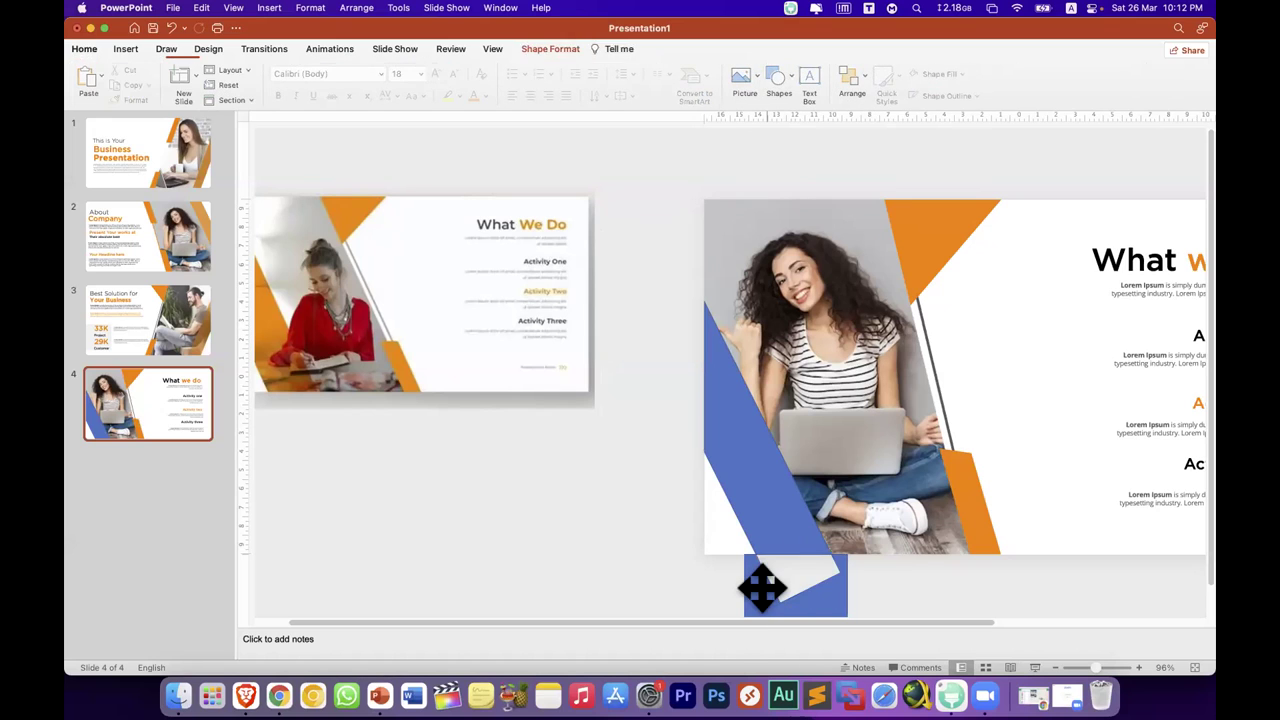
pyautogui.press('Delete')
pyautogui.click(760, 497)
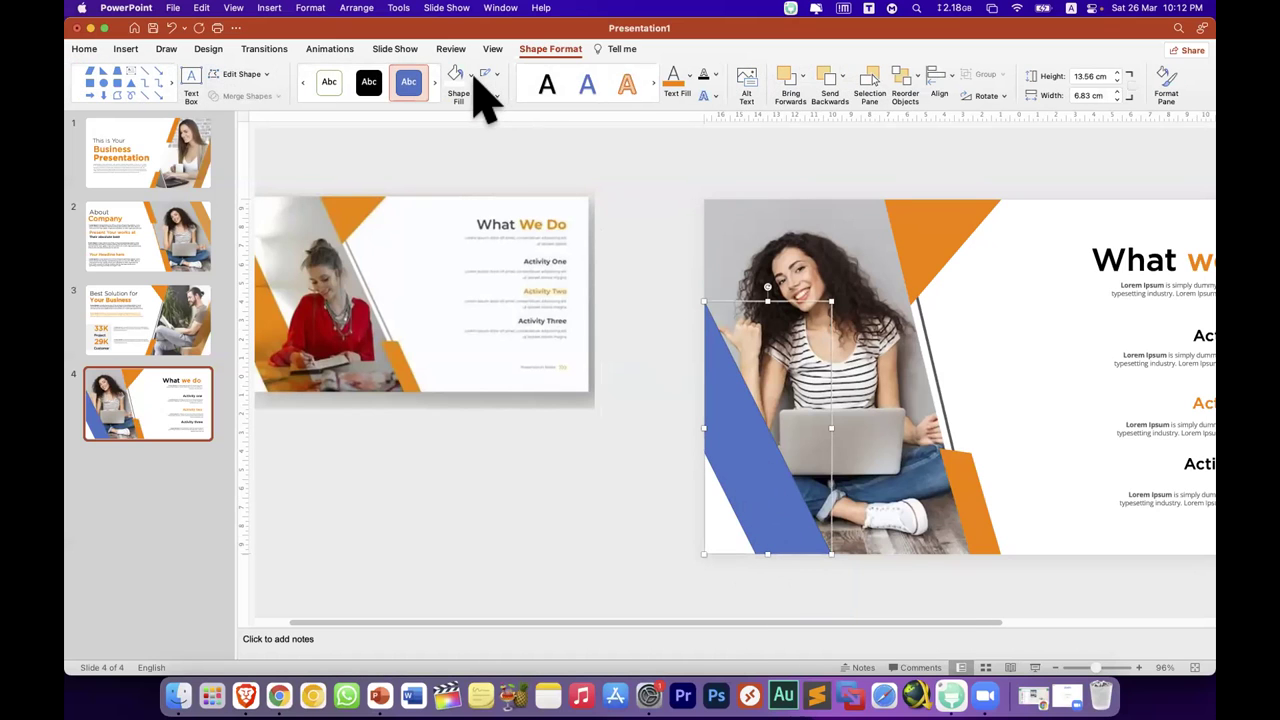
# Step: Fill the slanted band orange and remove its outline
pyautogui.click(471, 74)
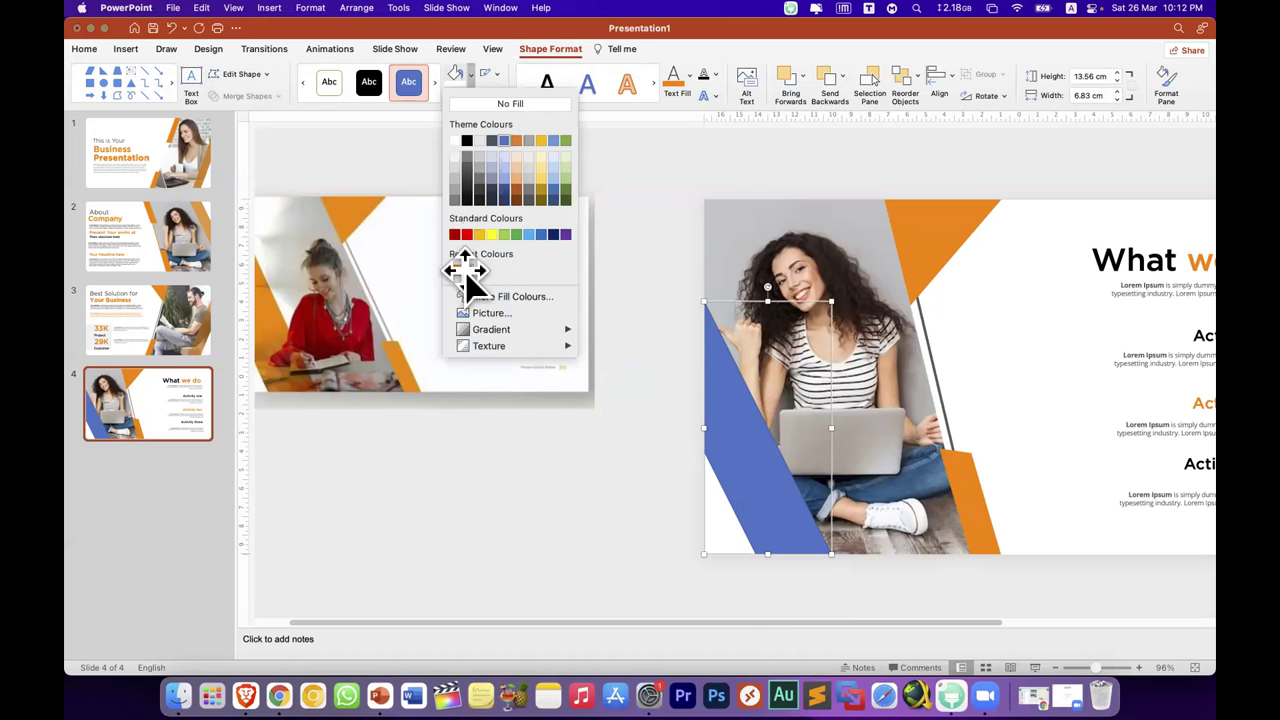
pyautogui.click(464, 270)
pyautogui.click(497, 74)
pyautogui.click(498, 95)
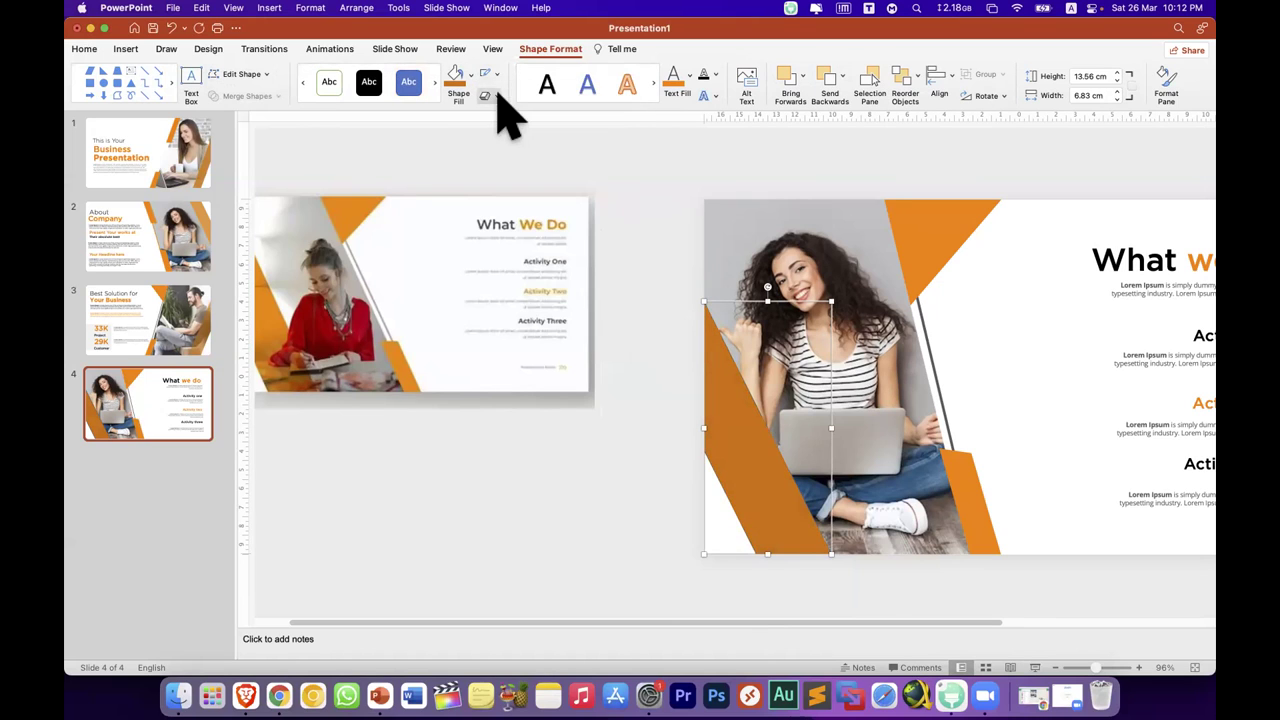
# Step: Set the orange band's transparency to 21%
pyautogui.rightClick(766, 514)
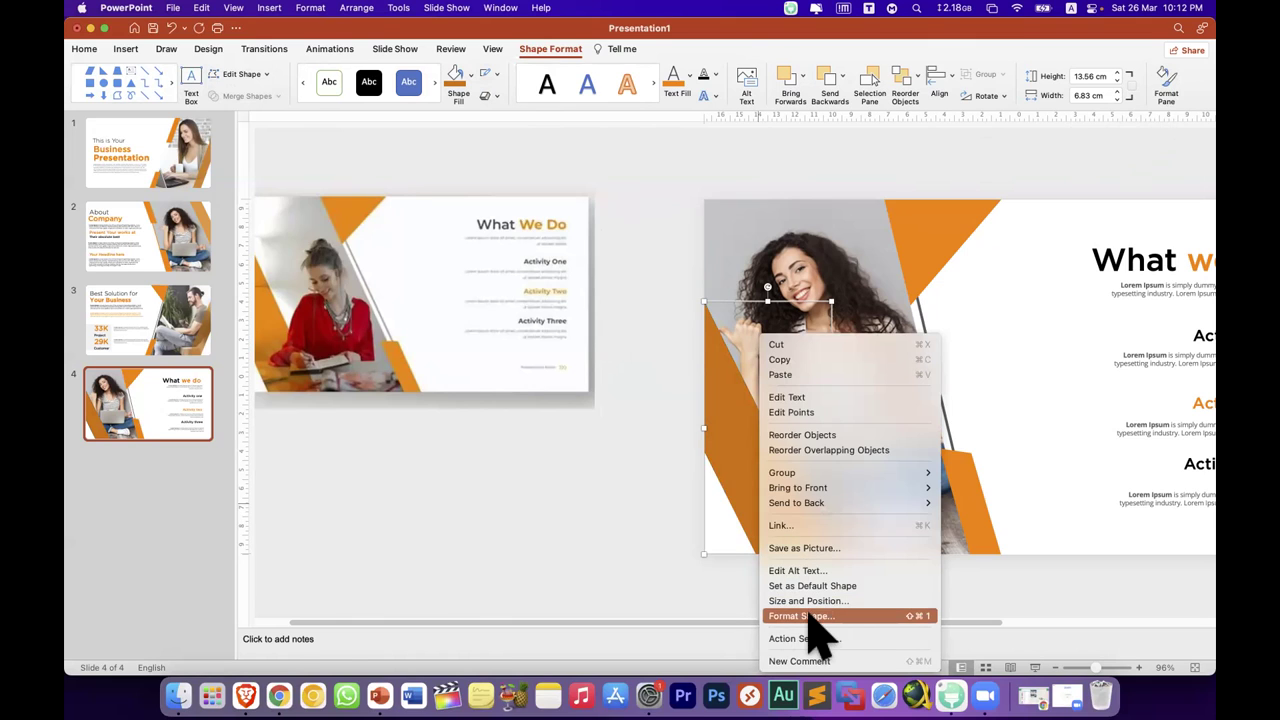
pyautogui.click(1180, 100)
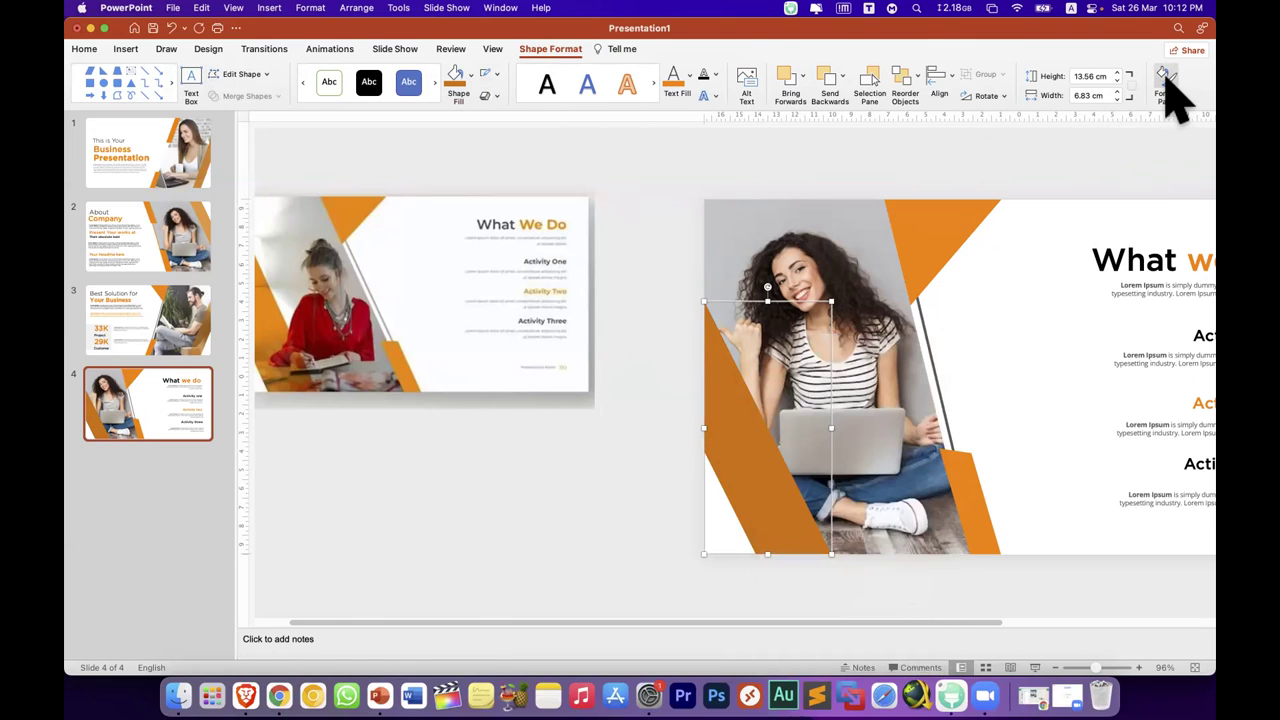
pyautogui.click(1094, 331)
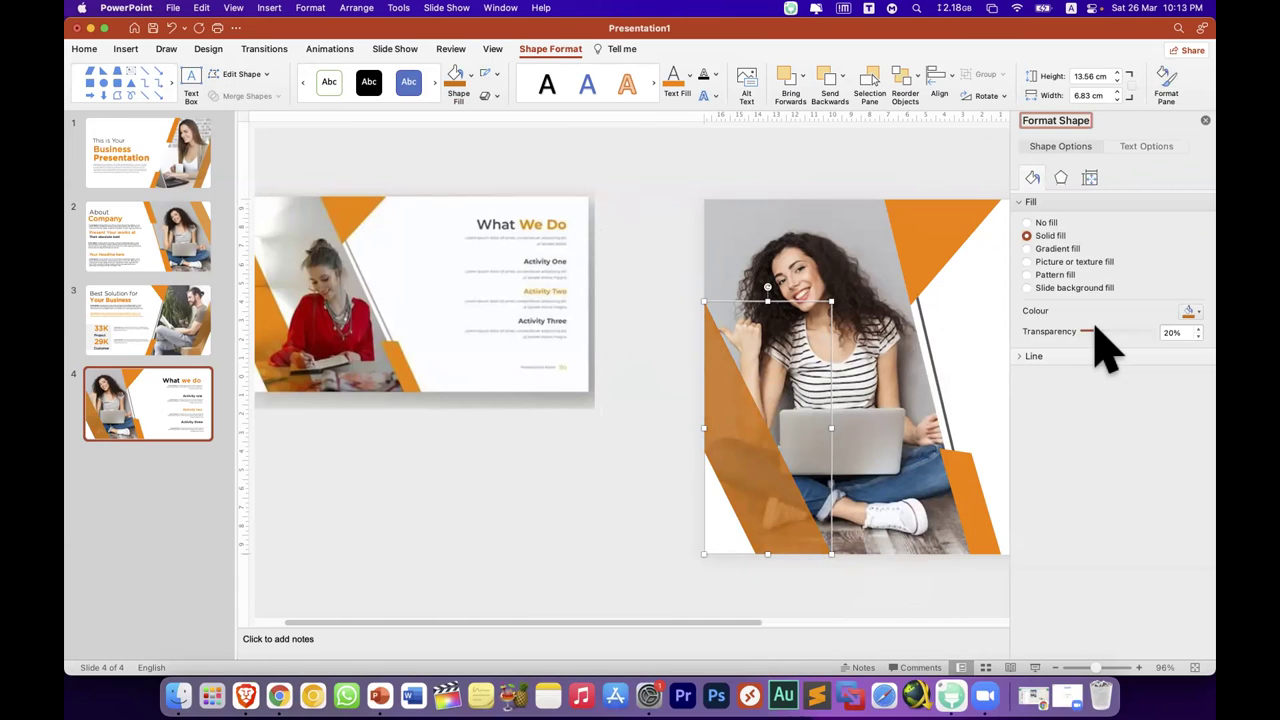
pyautogui.moveTo(1095, 328); pyautogui.dragTo(1099, 331)
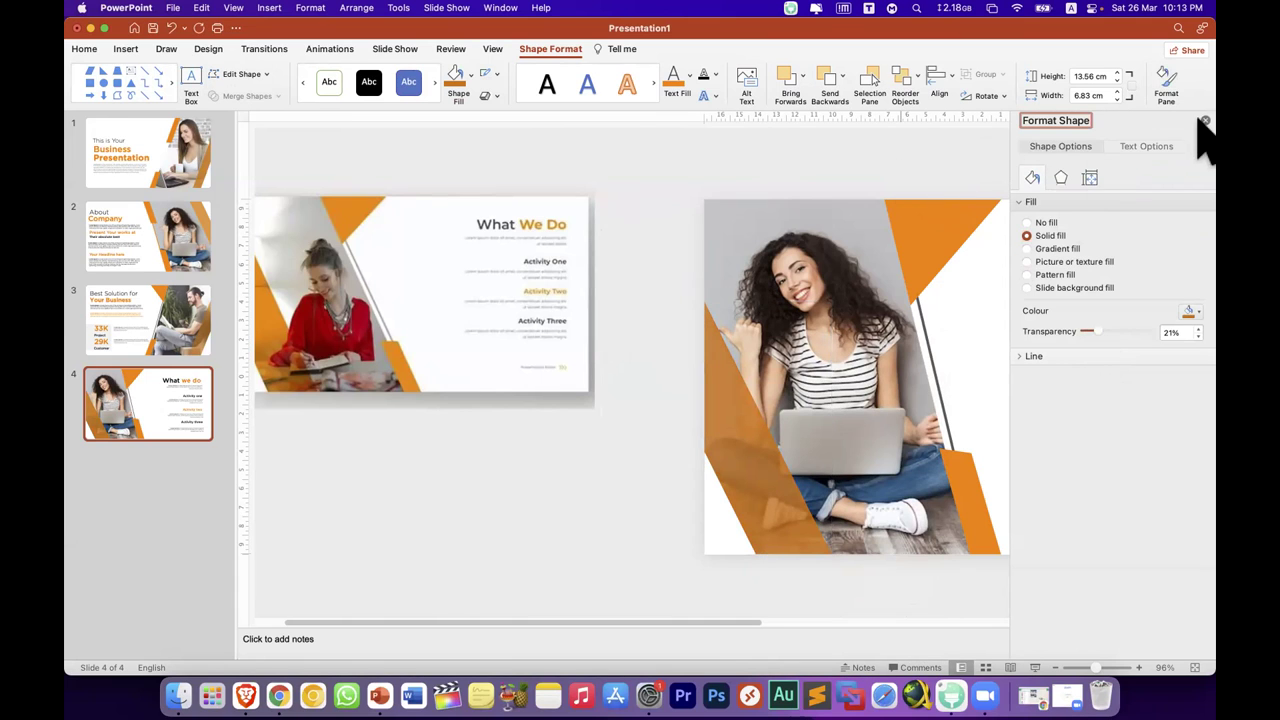
pyautogui.click(1205, 121)
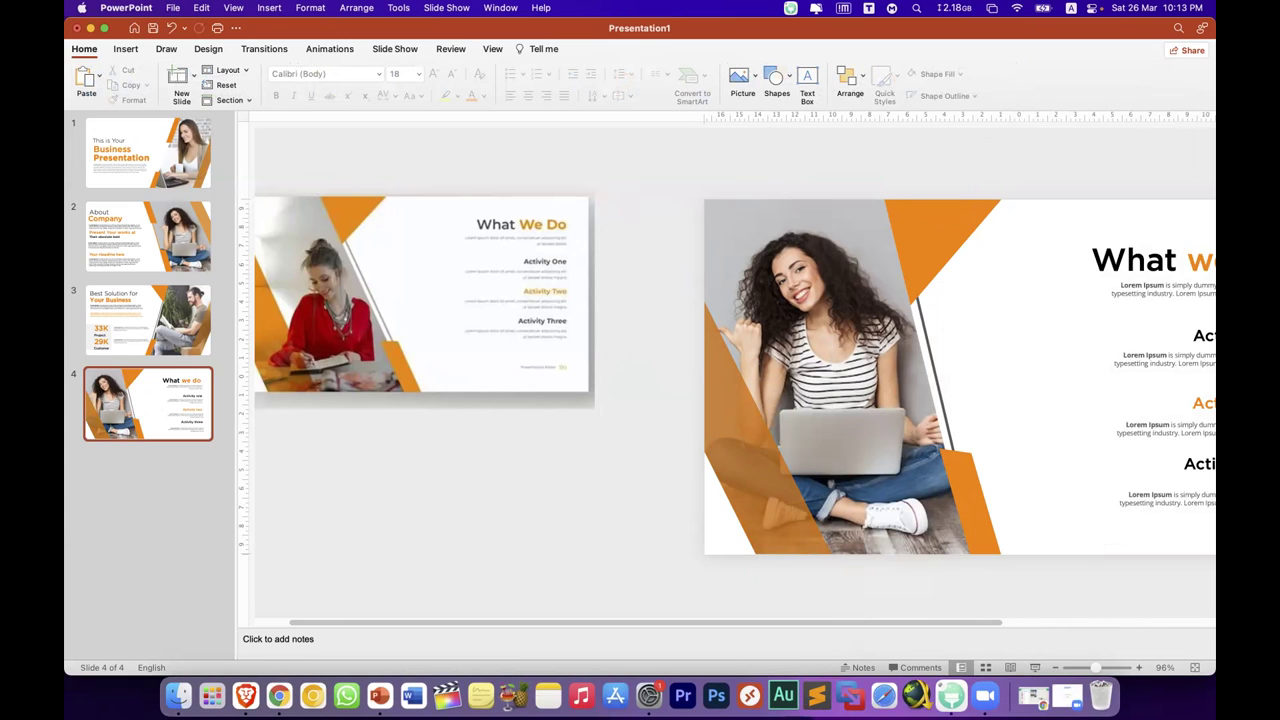
# Step: Zoom out, place the What We Do reference above slide 4, then open slide 1
pyautogui.scroll(-5, 735, 377)
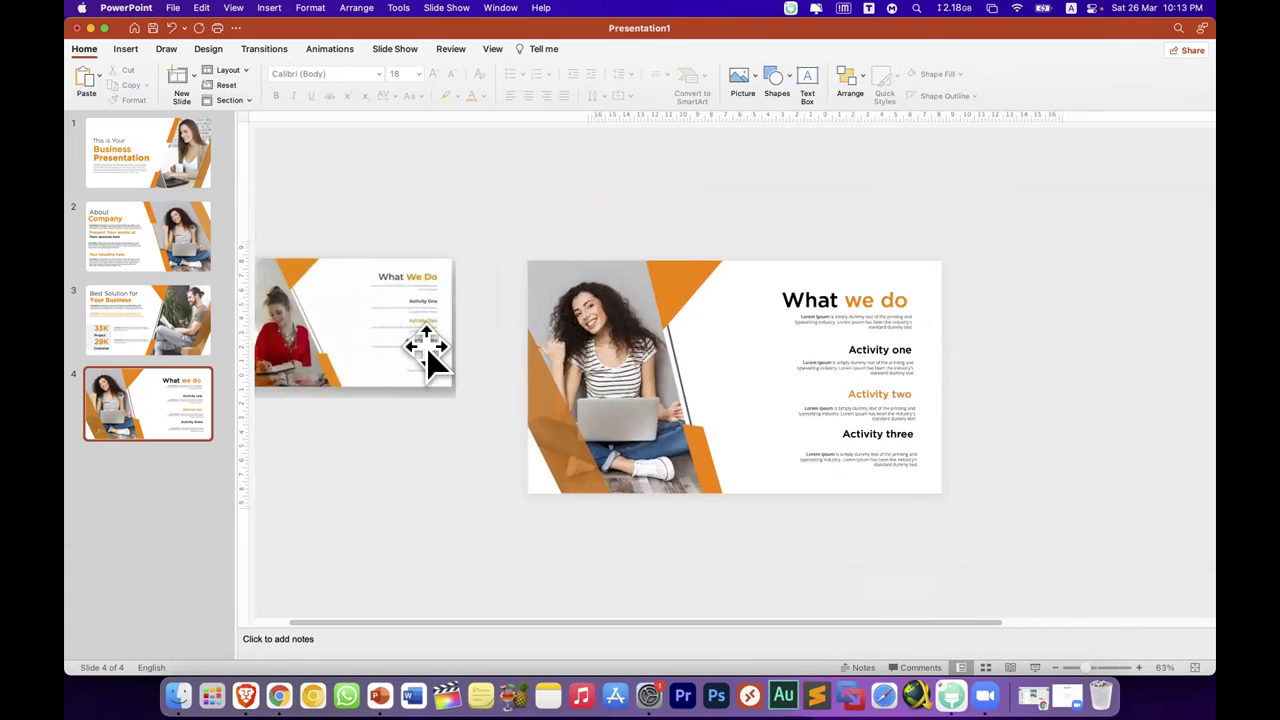
pyautogui.moveTo(440, 362); pyautogui.dragTo(778, 228)
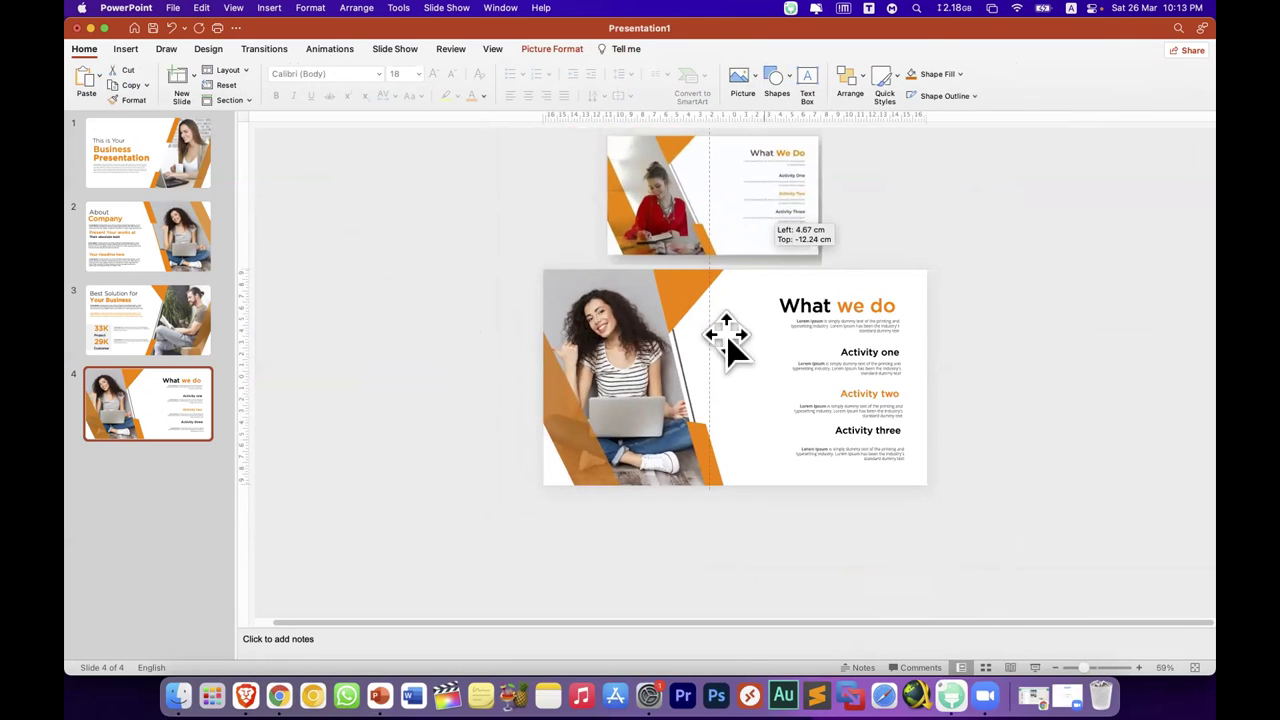
pyautogui.click(1029, 412)
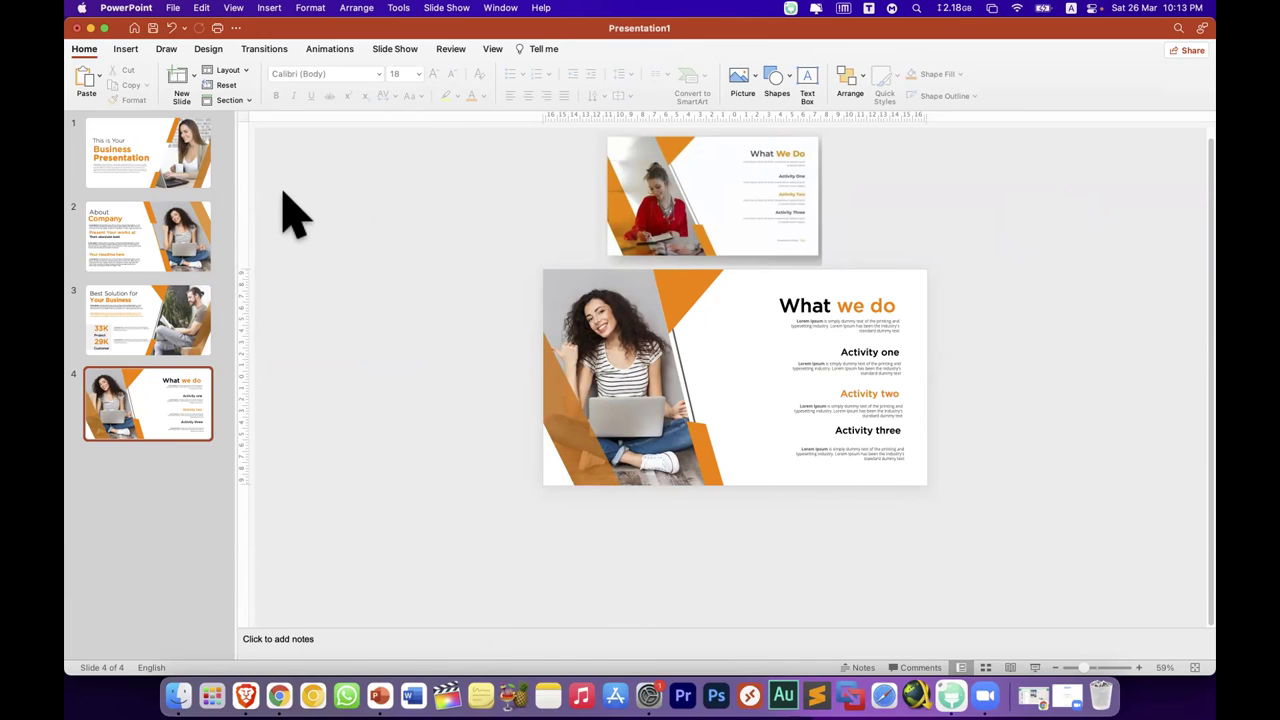
pyautogui.click(168, 143)
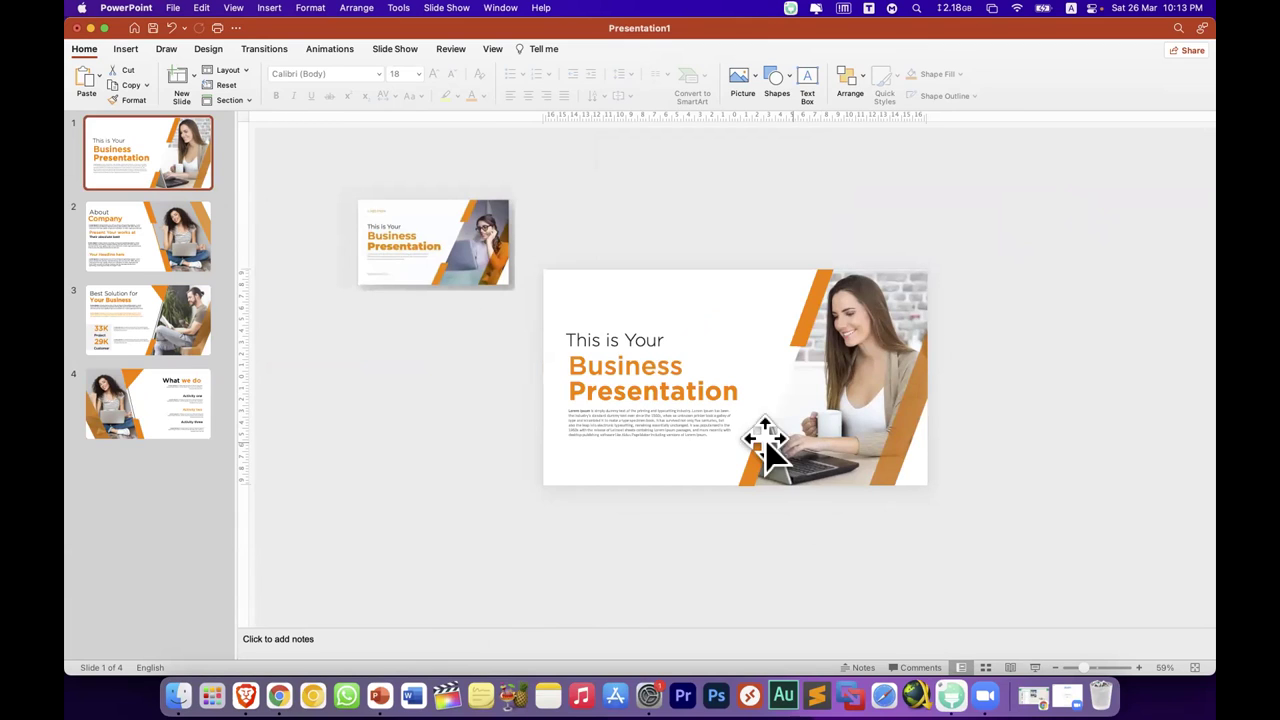
# Step: Move the title slide's reference picture to the slide's left, slightly lower
pyautogui.click(477, 266)
pyautogui.moveTo(512, 290); pyautogui.dragTo(420, 268)
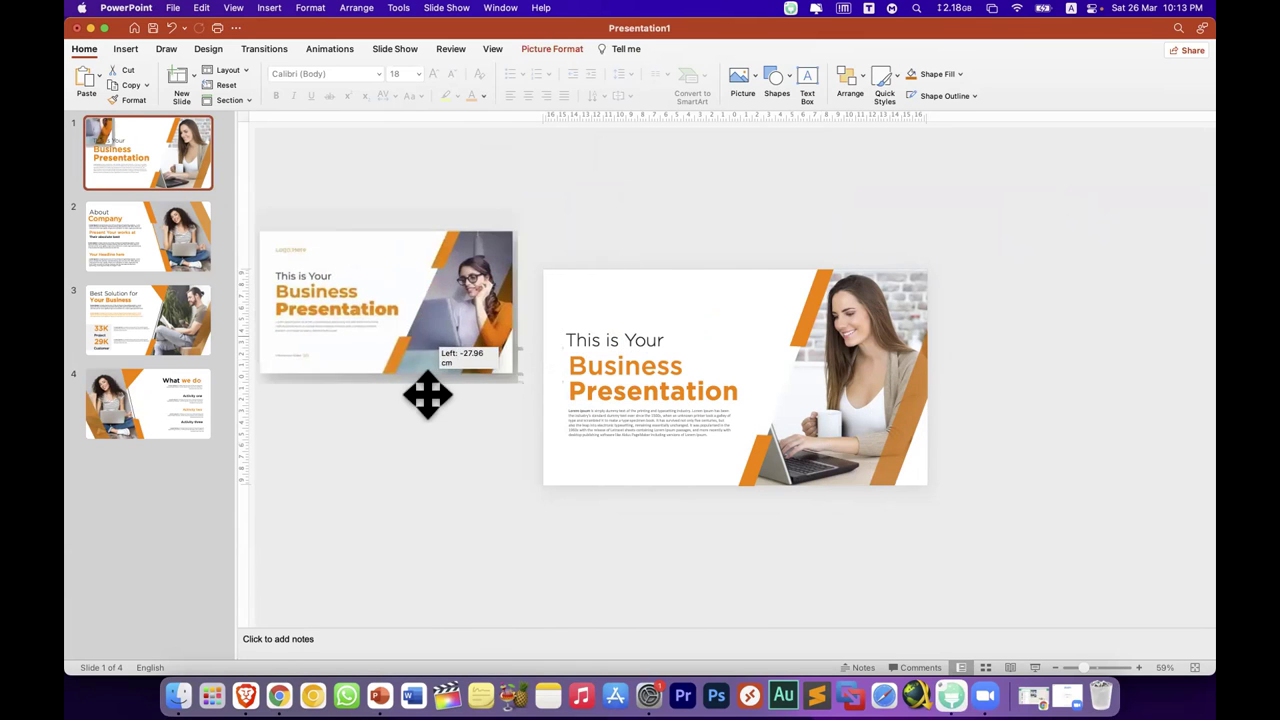
pyautogui.moveTo(420, 268); pyautogui.dragTo(433, 383)
# Step: Check About Company's Company and Your Headline here text boxes and orange stripe
pyautogui.click(177, 250)
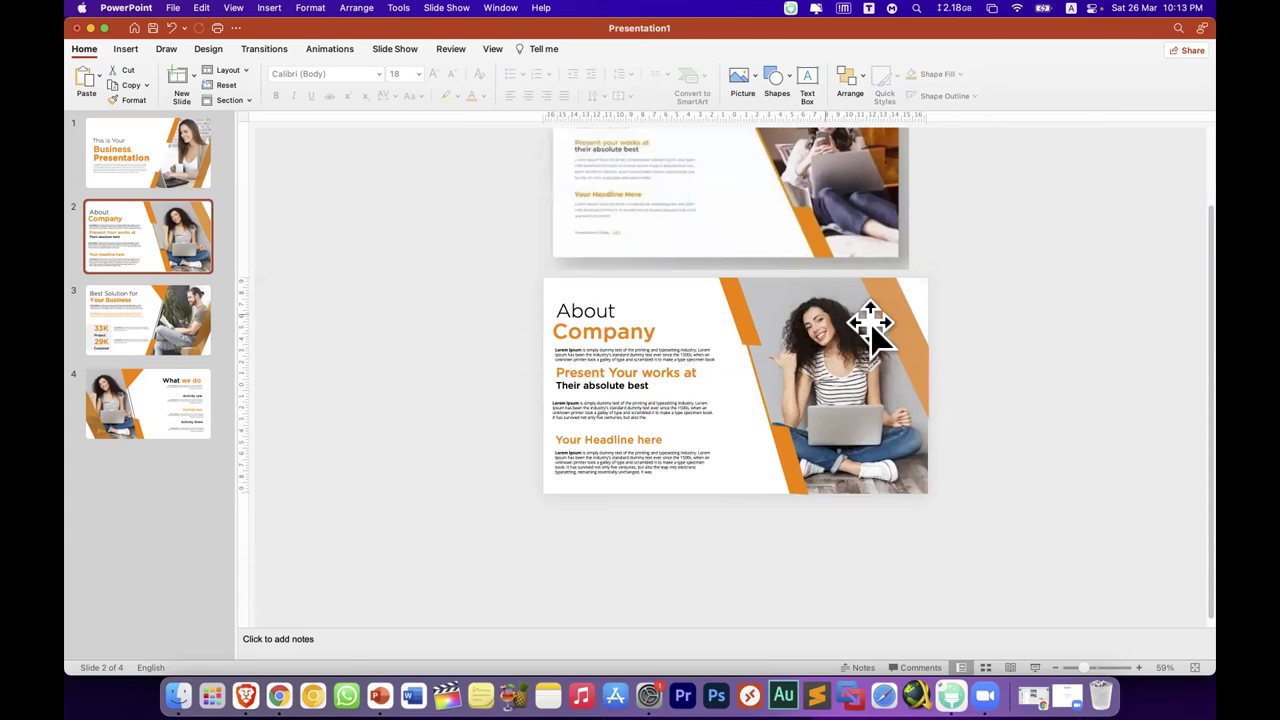
pyautogui.click(642, 332)
pyautogui.click(634, 439)
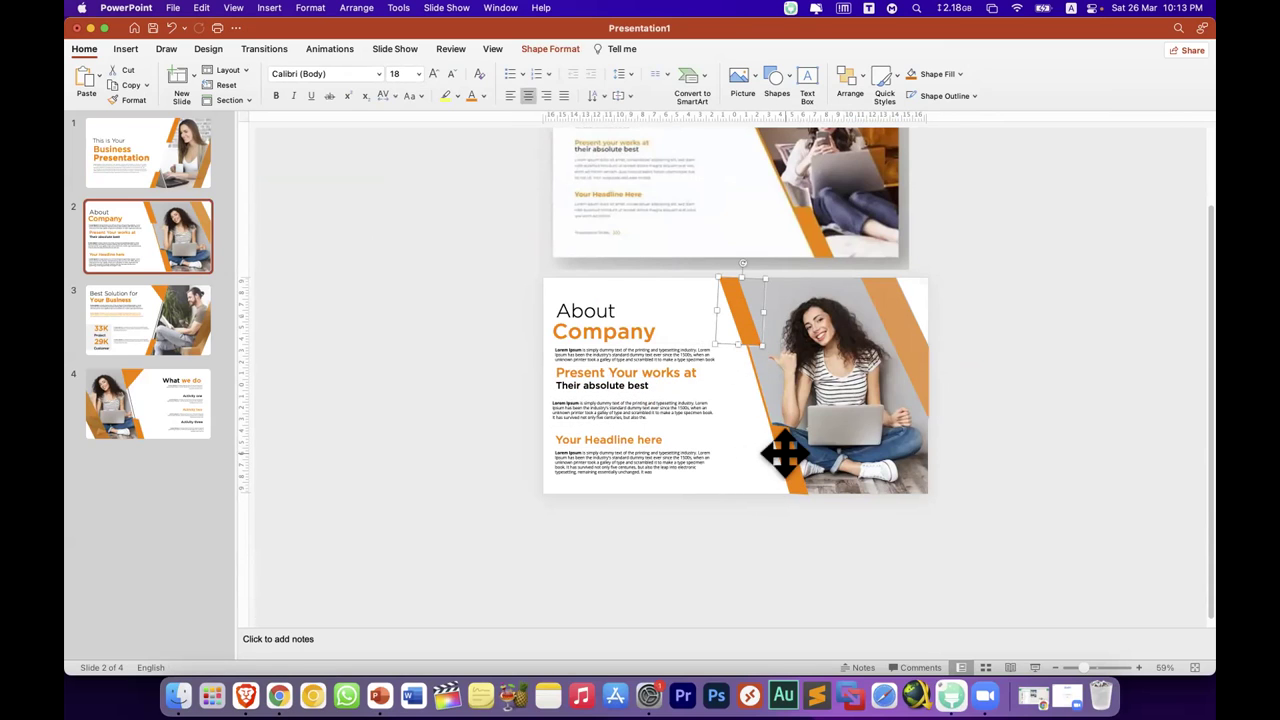
pyautogui.click(896, 338)
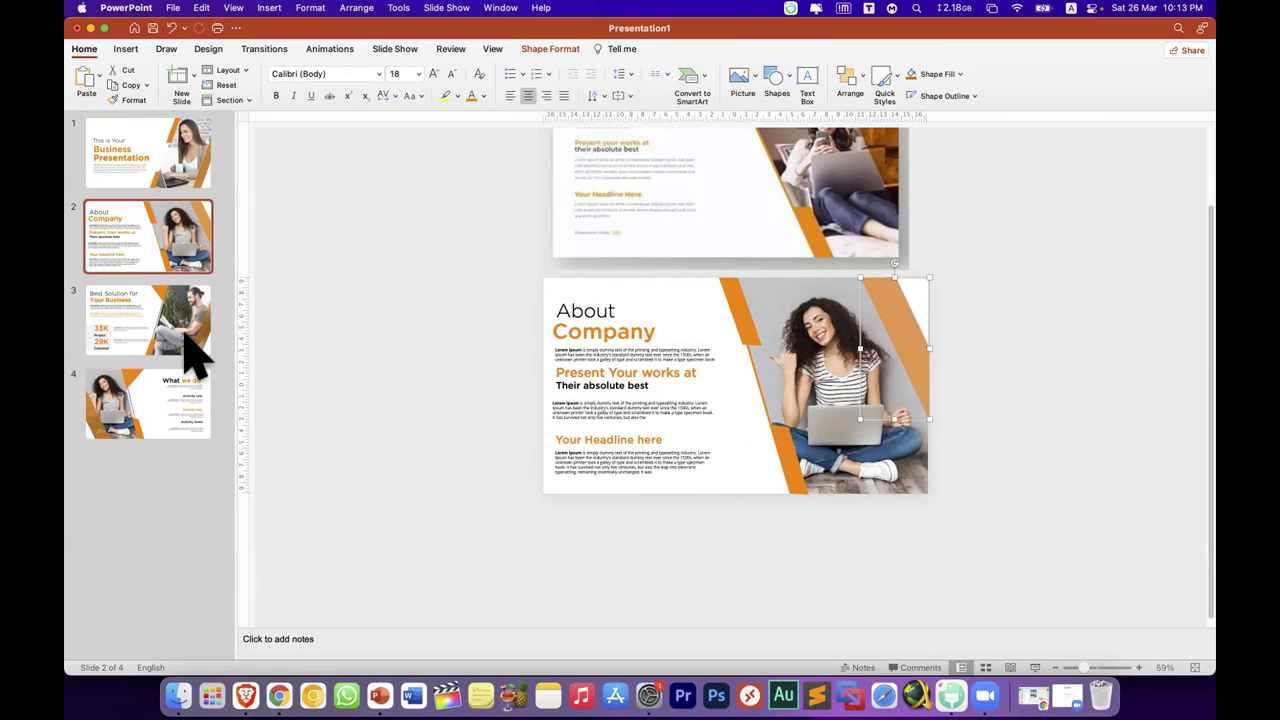
pyautogui.scroll(-3, 500, 340)
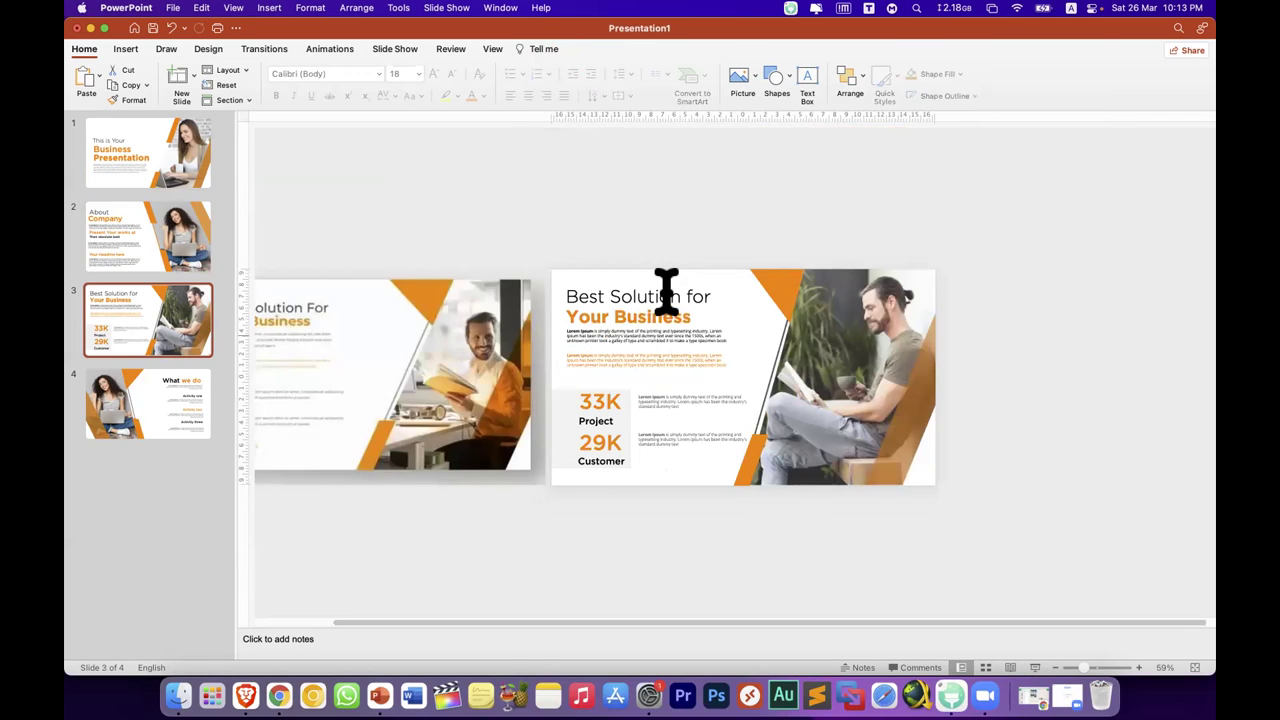
# Step: Check the Best Solution slide's 33K box, man-reading photo and orange shape
pyautogui.click(668, 296)
pyautogui.click(565, 418)
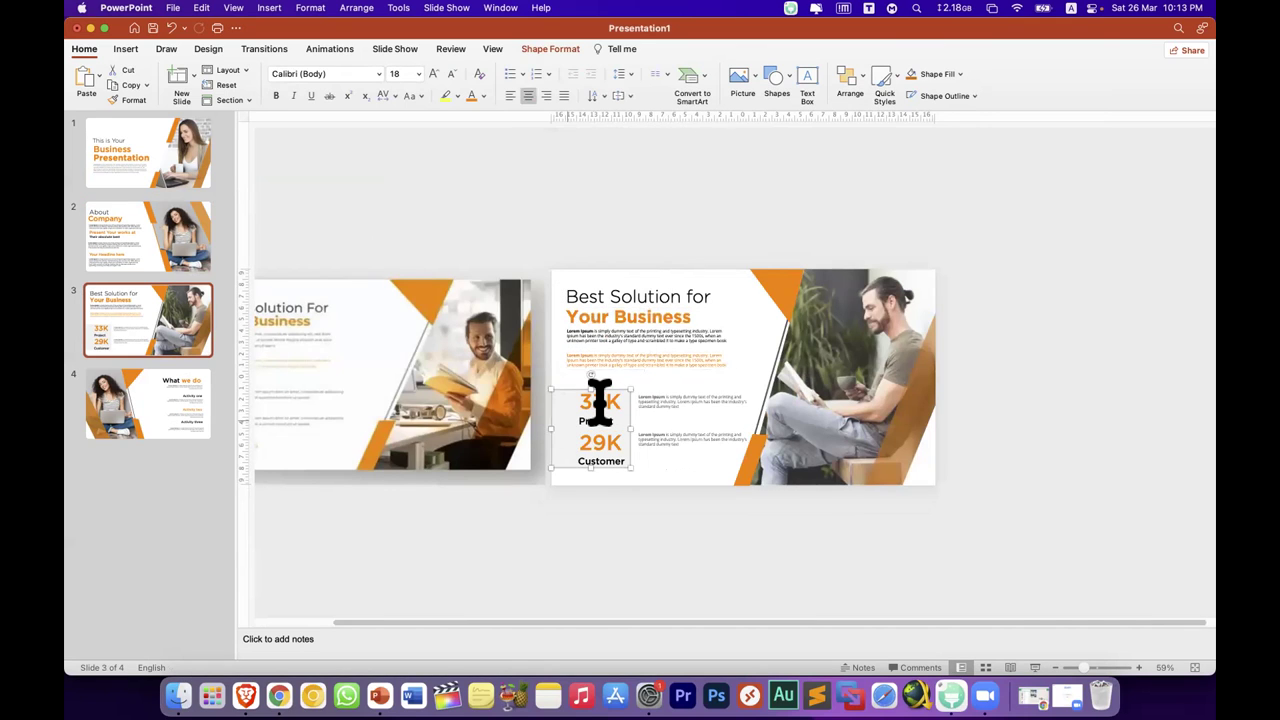
pyautogui.click(598, 402)
pyautogui.click(875, 372)
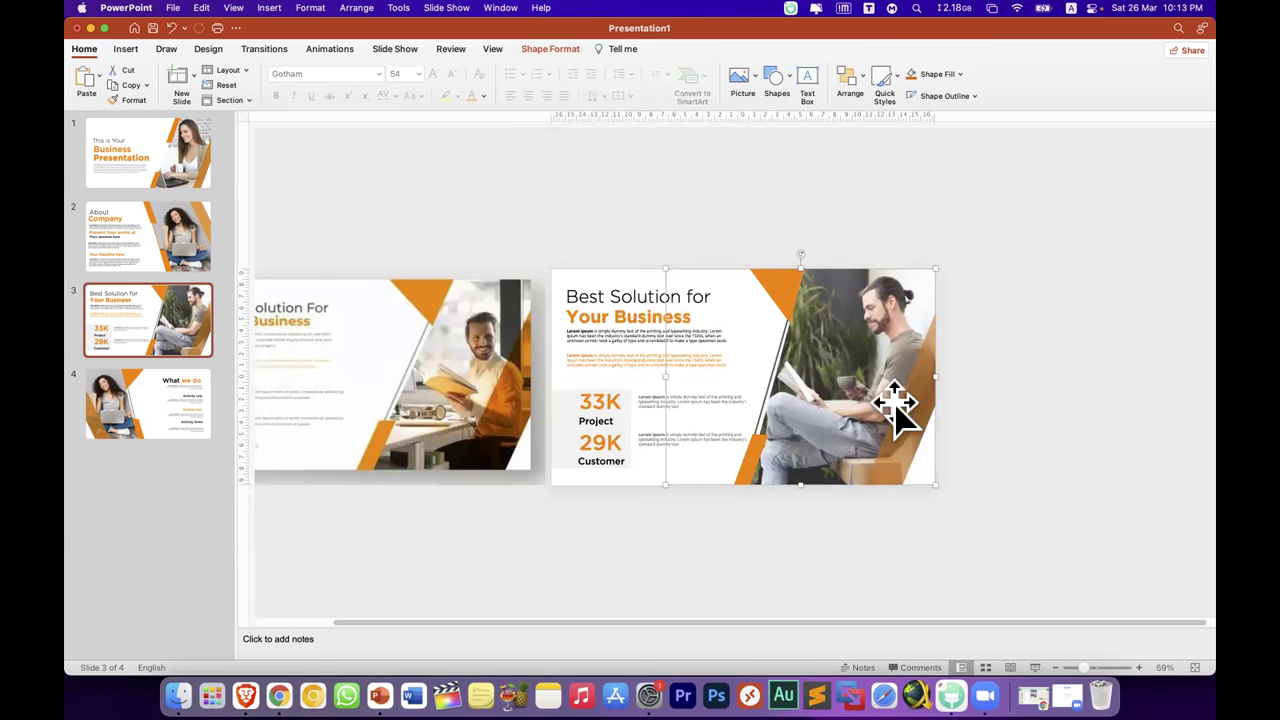
pyautogui.click(900, 430)
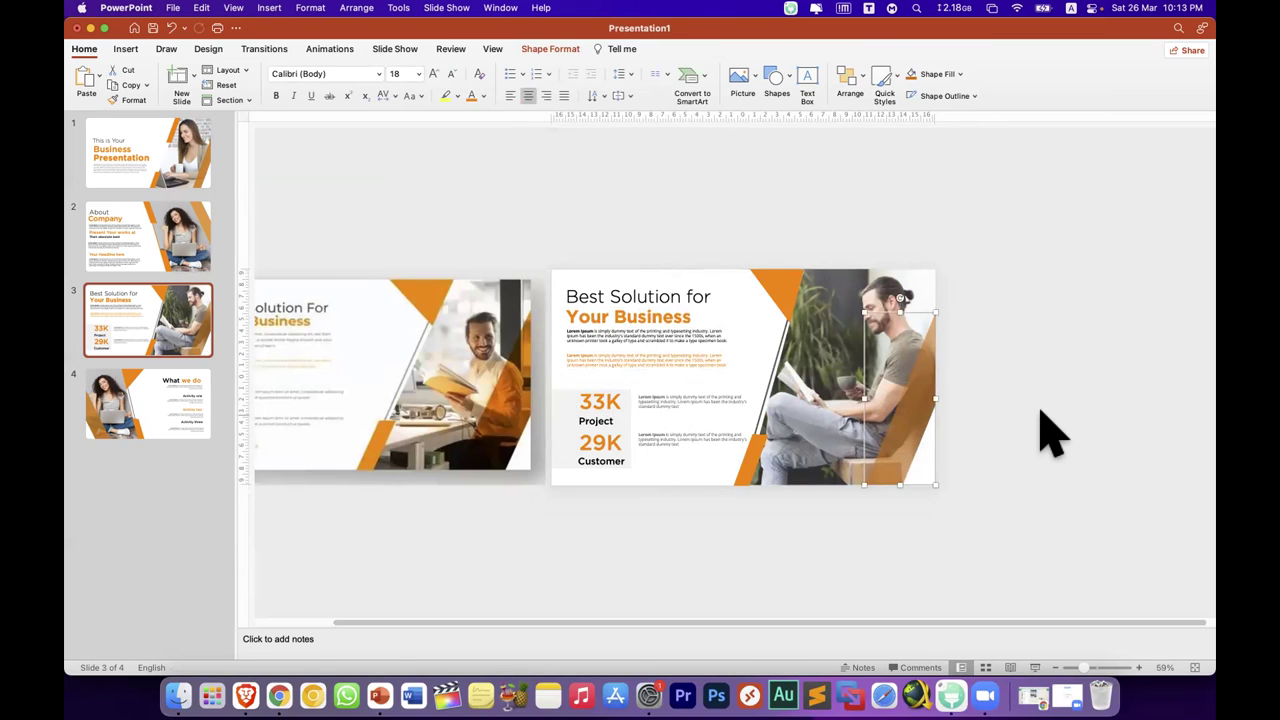
pyautogui.click(1042, 413)
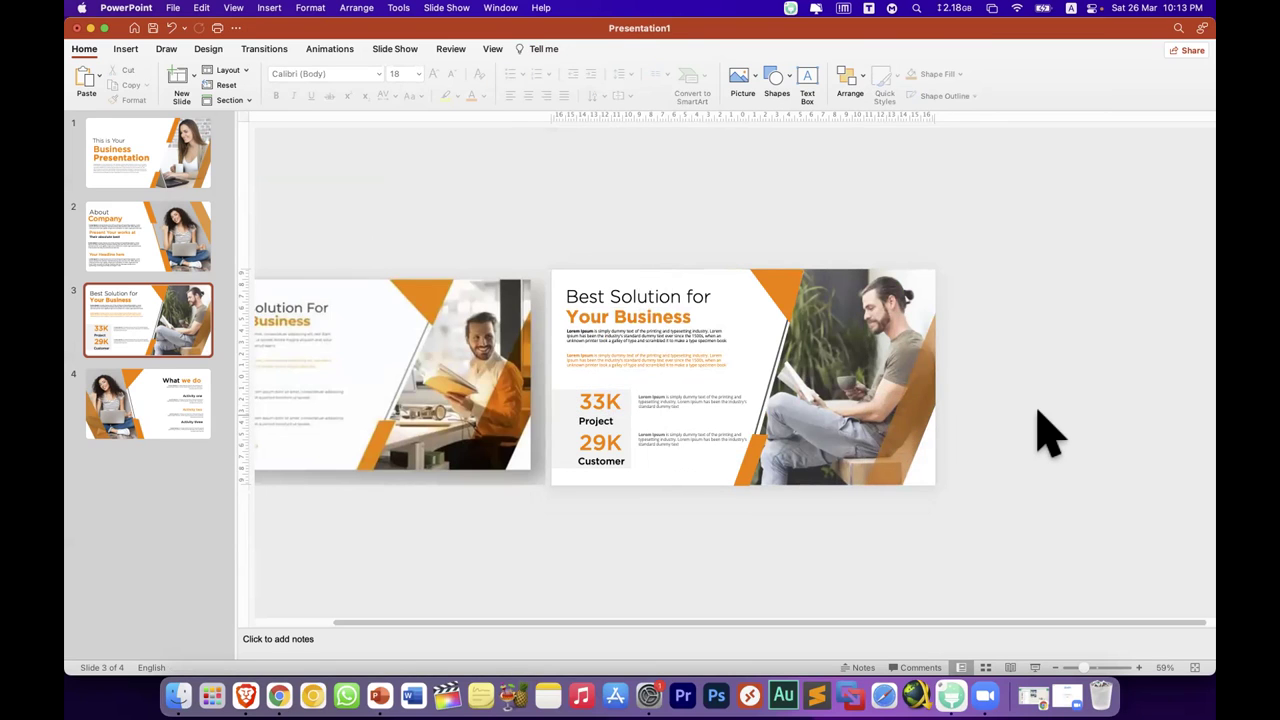
pyautogui.click(168, 424)
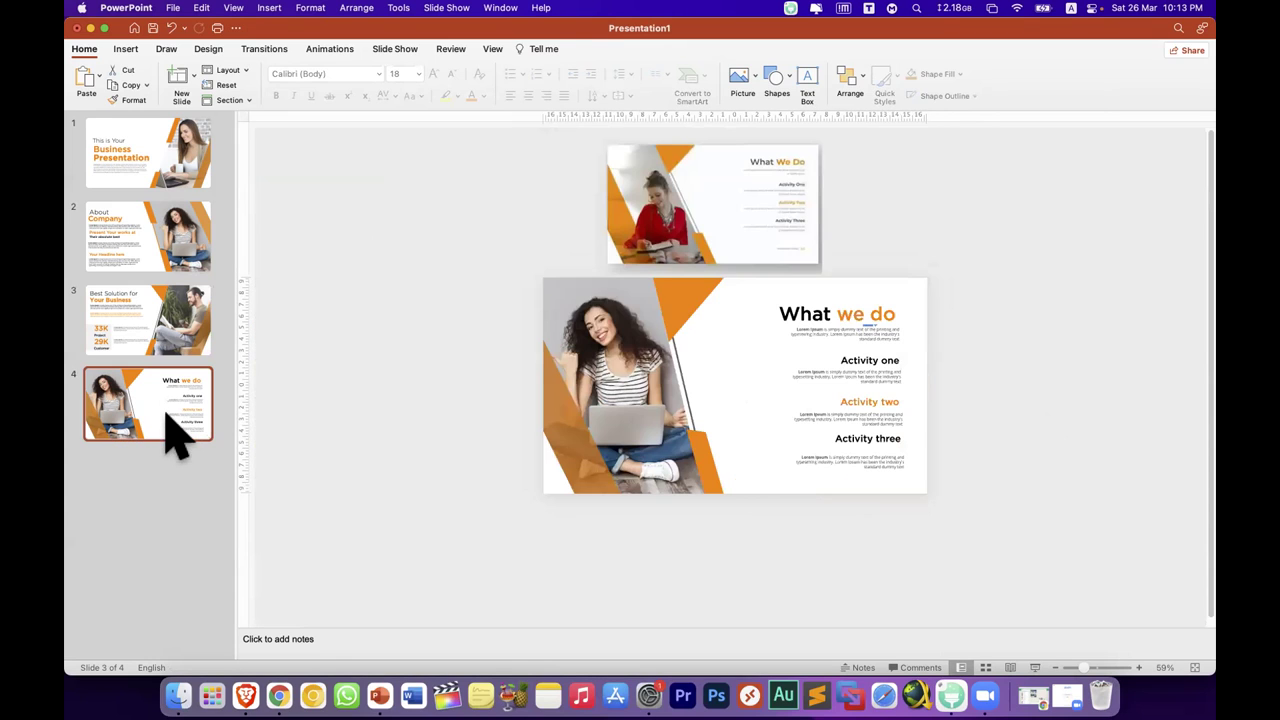
pyautogui.click(636, 350)
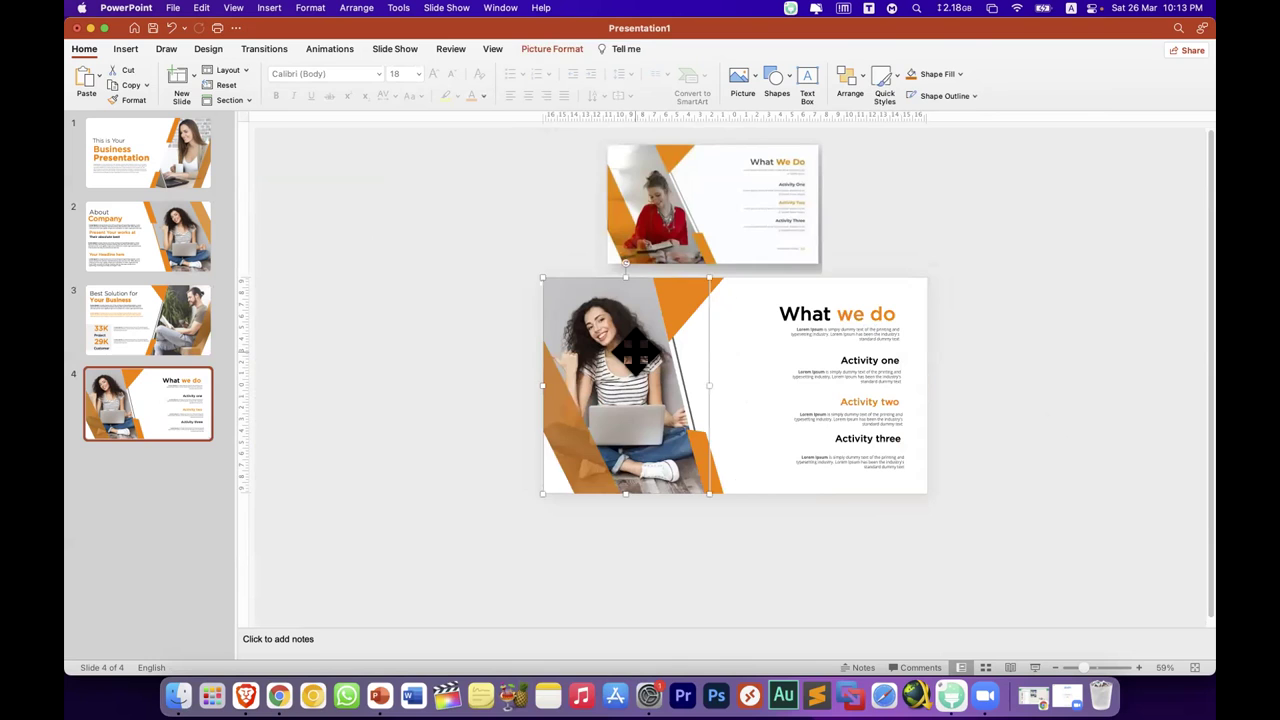
pyautogui.click(795, 313)
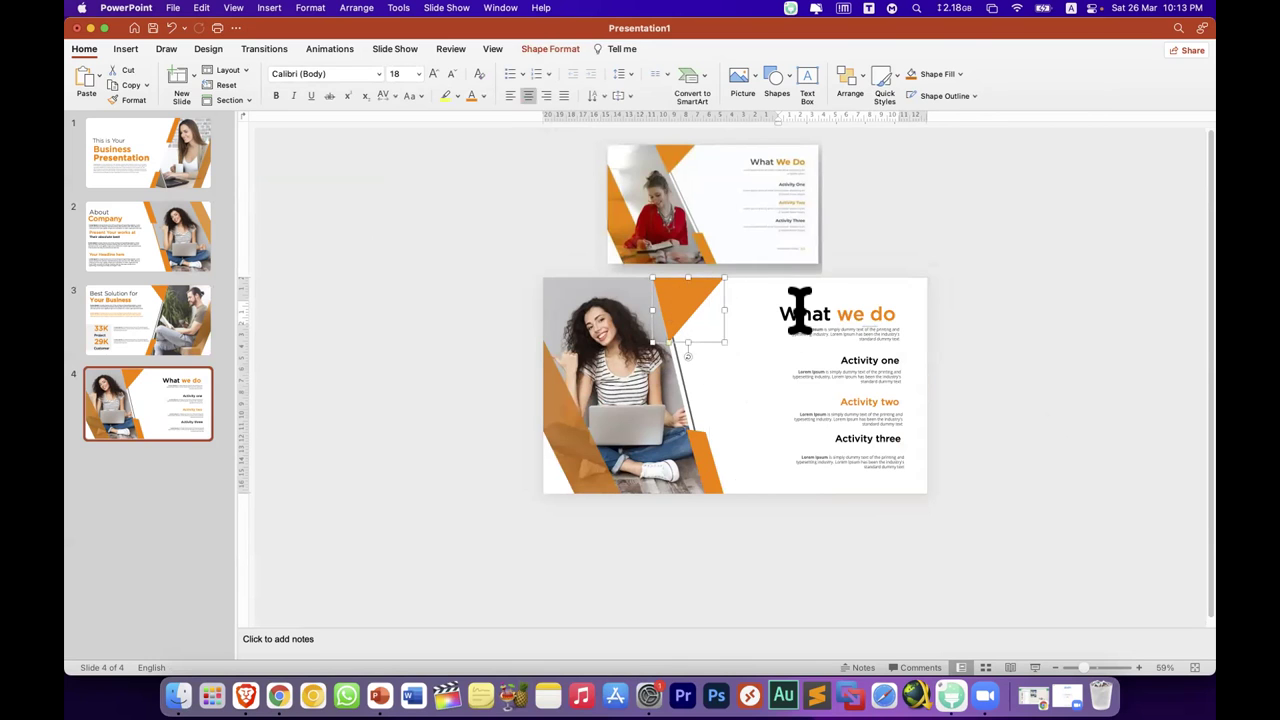
pyautogui.click(1020, 385)
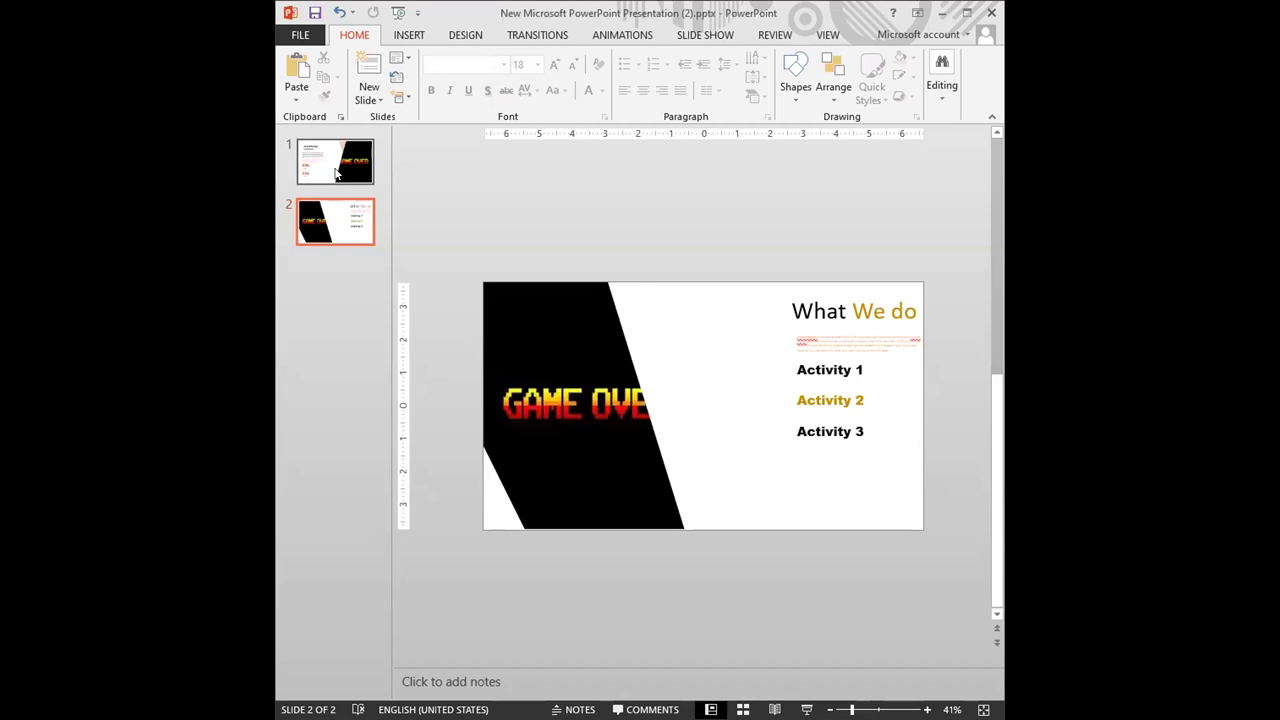
# Step: Flip between slides 1 and 2 of the older GAME OVER deck, ending on slide 1
pyautogui.click(336, 173)
pyautogui.press('Down')
pyautogui.press('Up')
pyautogui.press('Down')
pyautogui.press('Down')
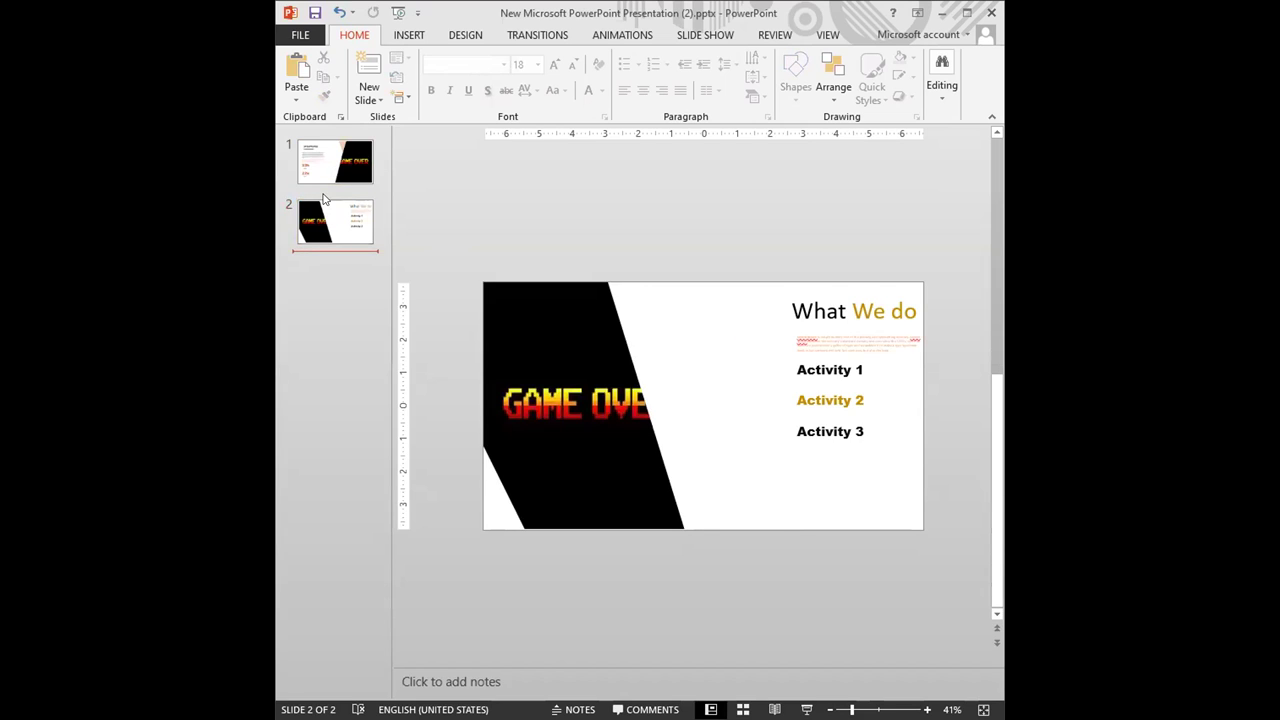
pyautogui.click(331, 171)
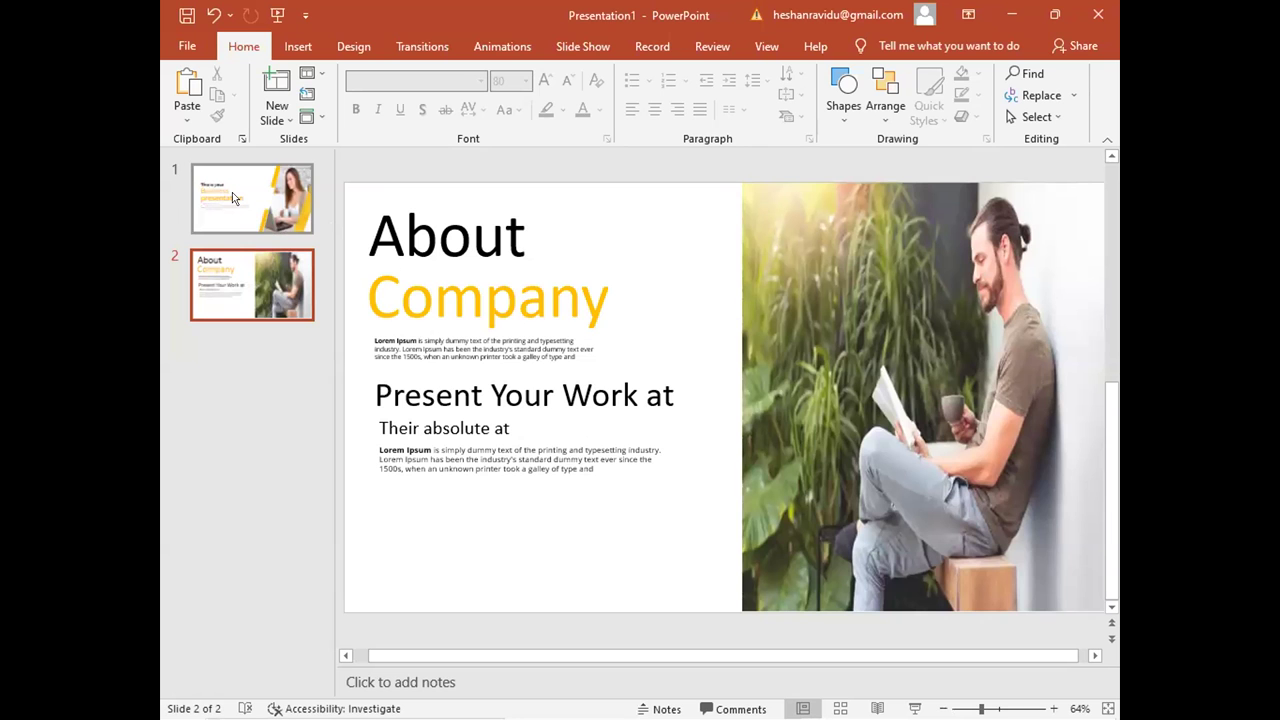
# Step: View the reference deck's first and About Company slides, then return to the mar 26 powerpoint design deck
pyautogui.click(232, 195)
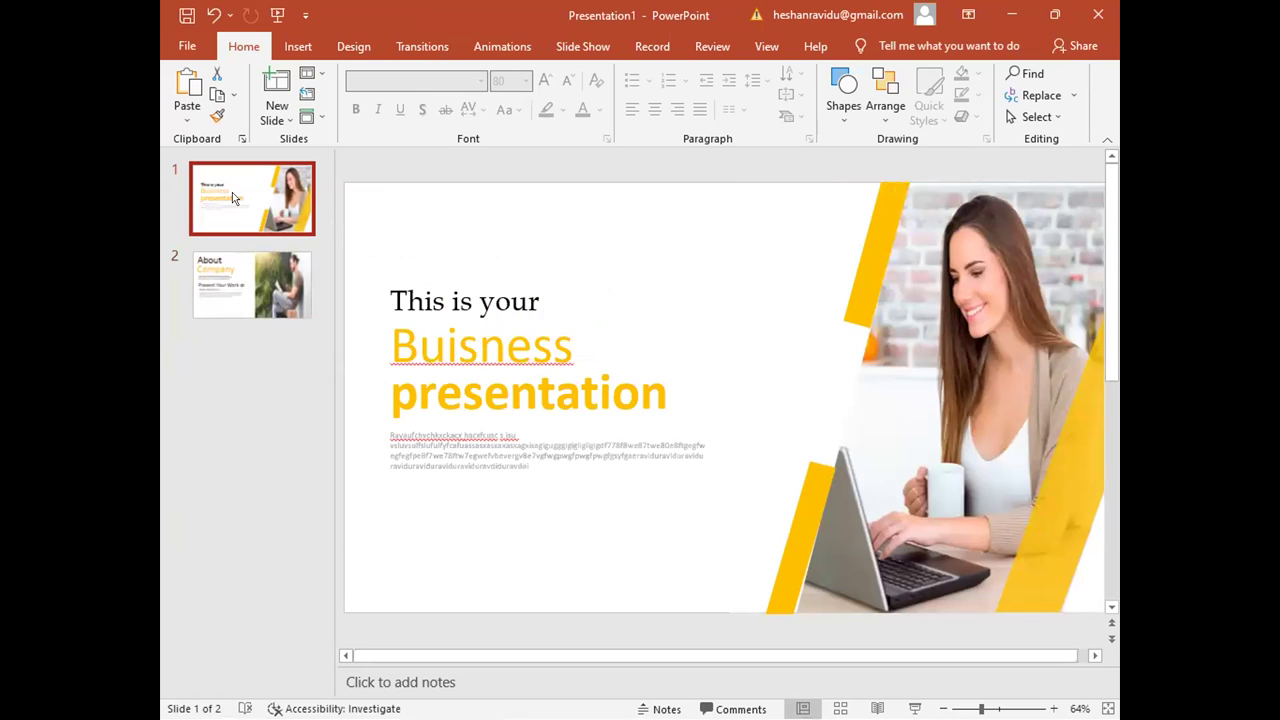
pyautogui.click(244, 268)
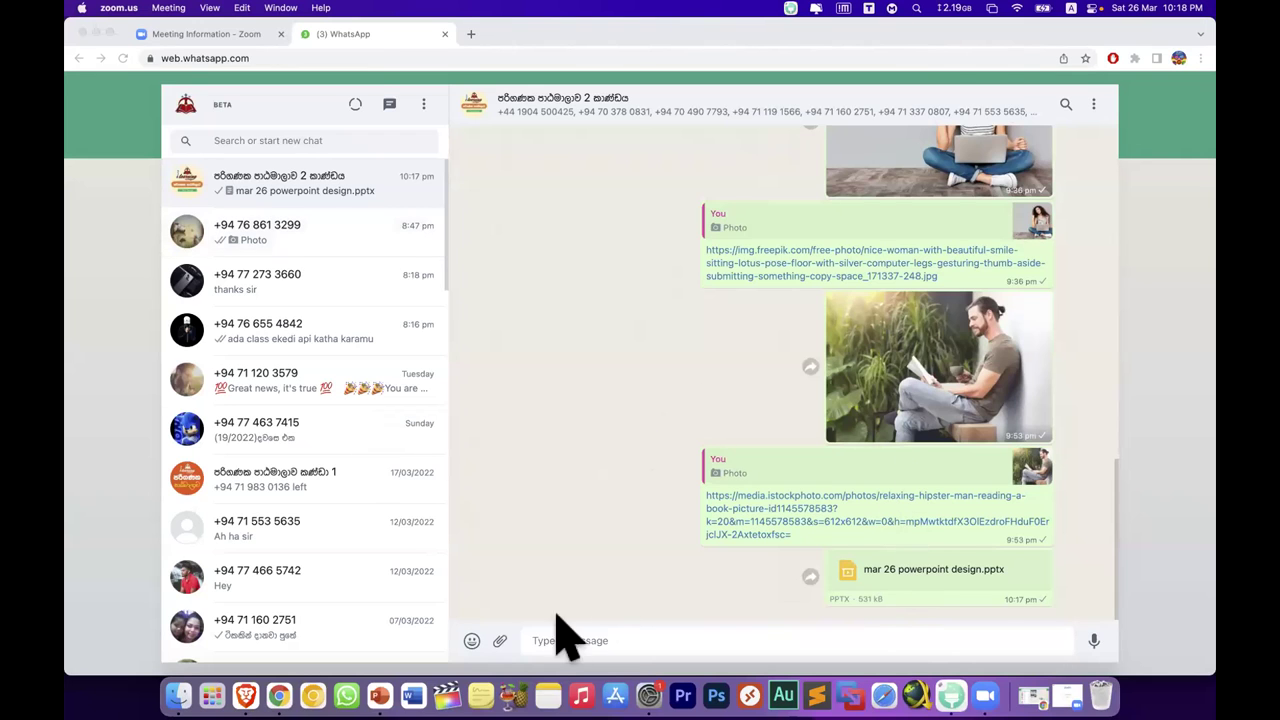
pyautogui.click(379, 695)
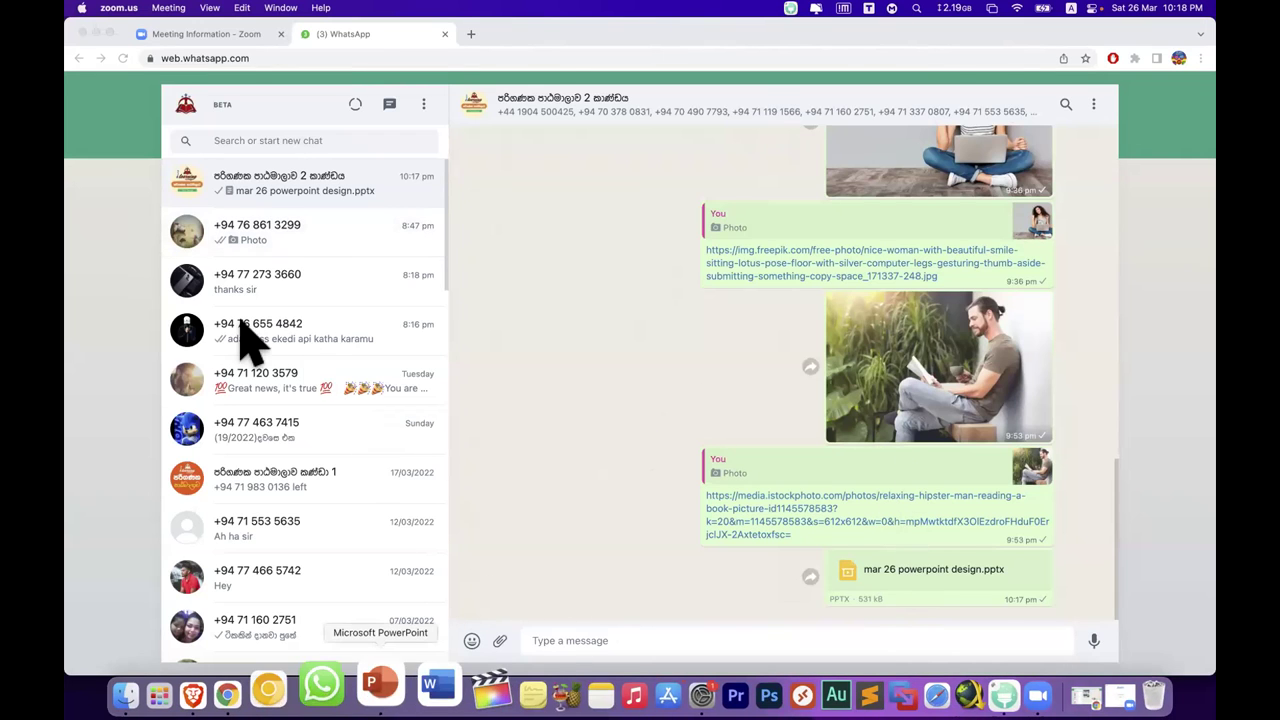
pyautogui.click(197, 325)
pyautogui.click(194, 240)
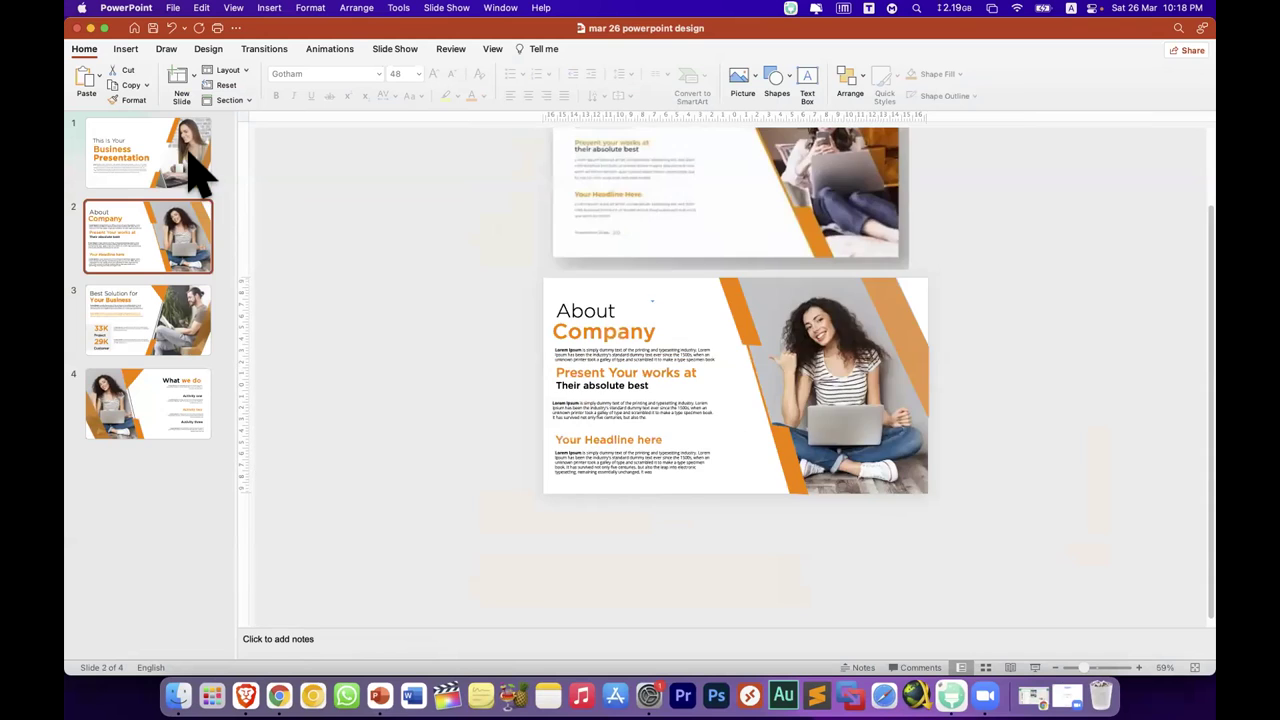
# Step: Page through the thumbnails from slide 1 to the final What we do slide
pyautogui.click(194, 165)
pyautogui.click(185, 228)
pyautogui.click(176, 322)
pyautogui.click(175, 398)
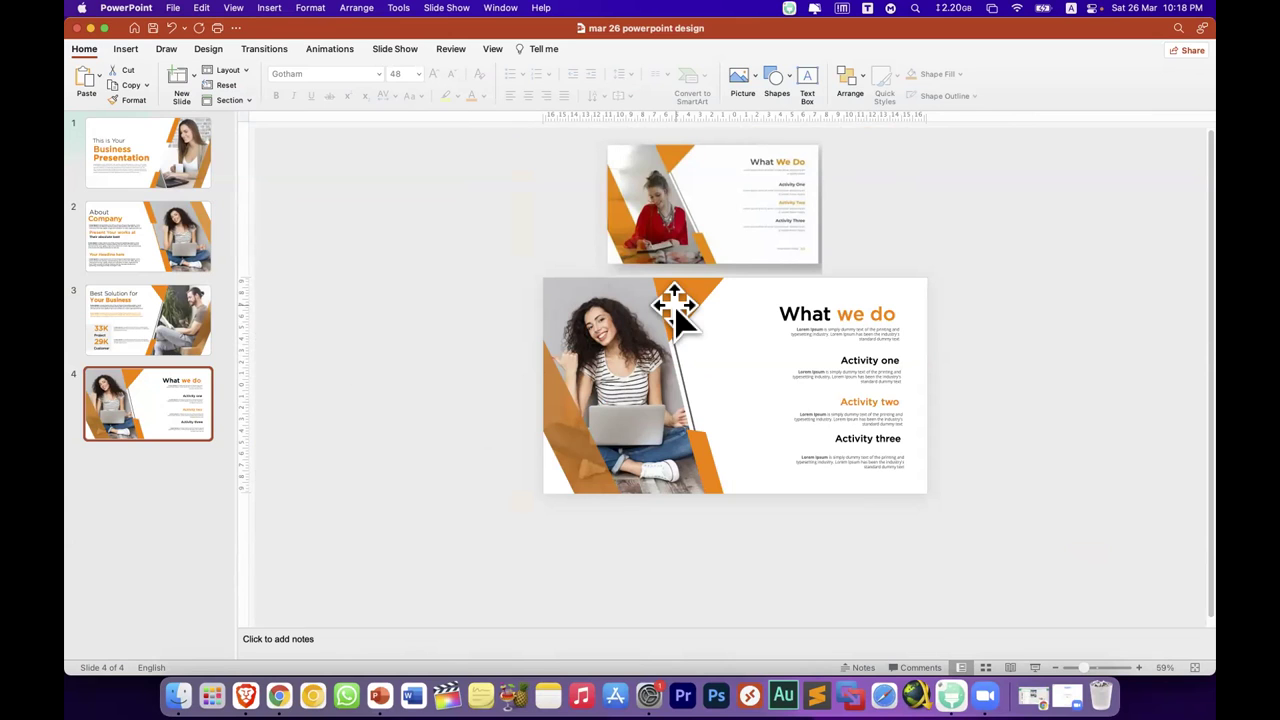
# Step: Adjust the orange shape at the photo's lower-right edge and check the title and Activity two text
pyautogui.moveTo(666, 302); pyautogui.dragTo(700, 450)
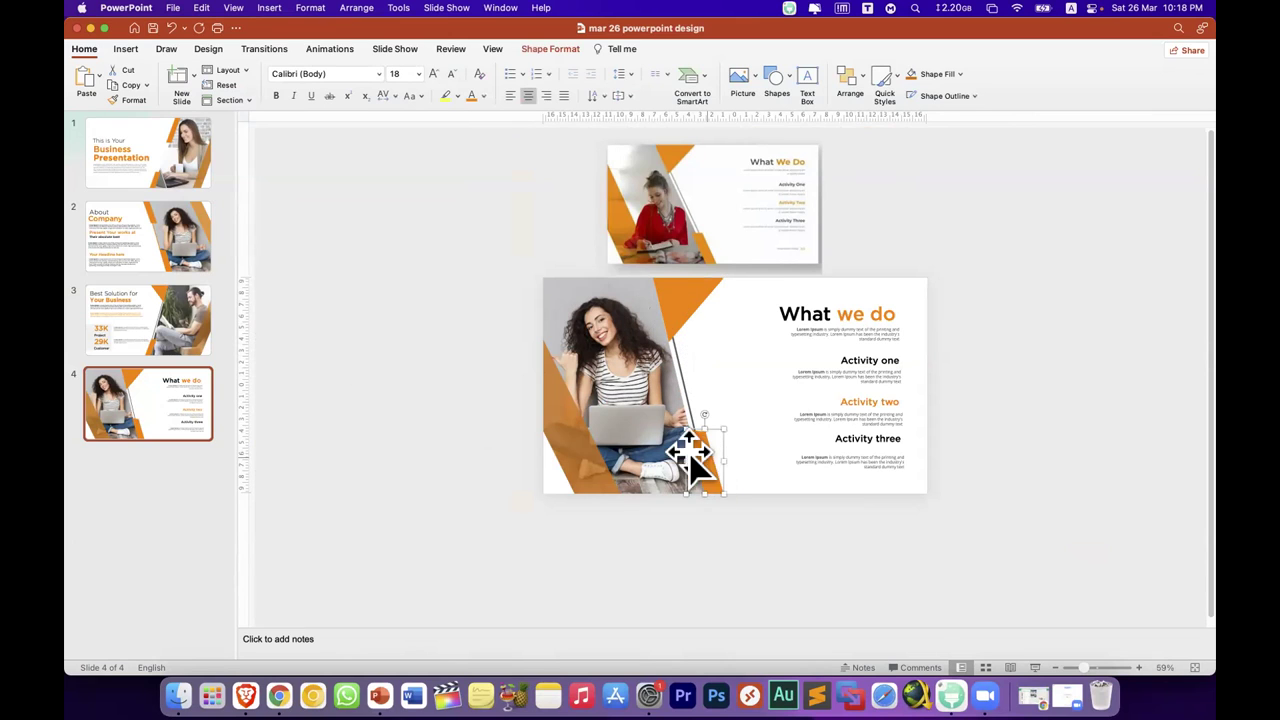
pyautogui.click(831, 314)
pyautogui.click(842, 368)
pyautogui.click(843, 415)
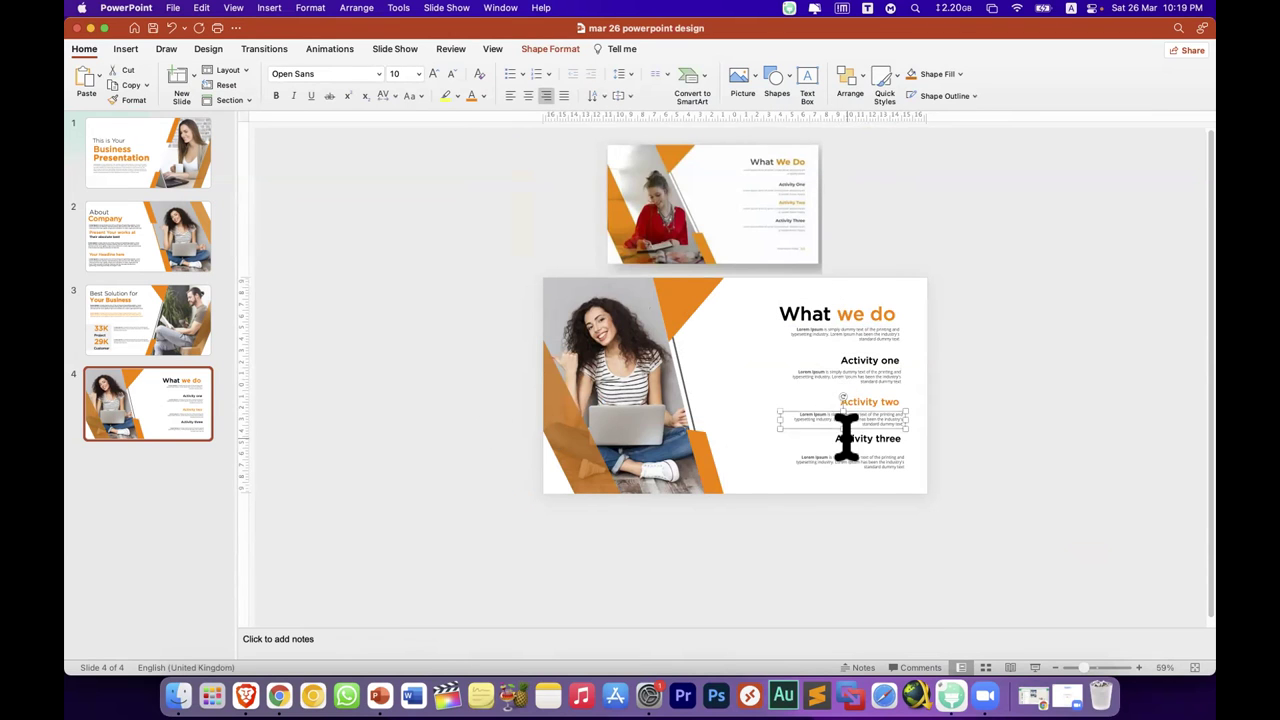
pyautogui.click(432, 388)
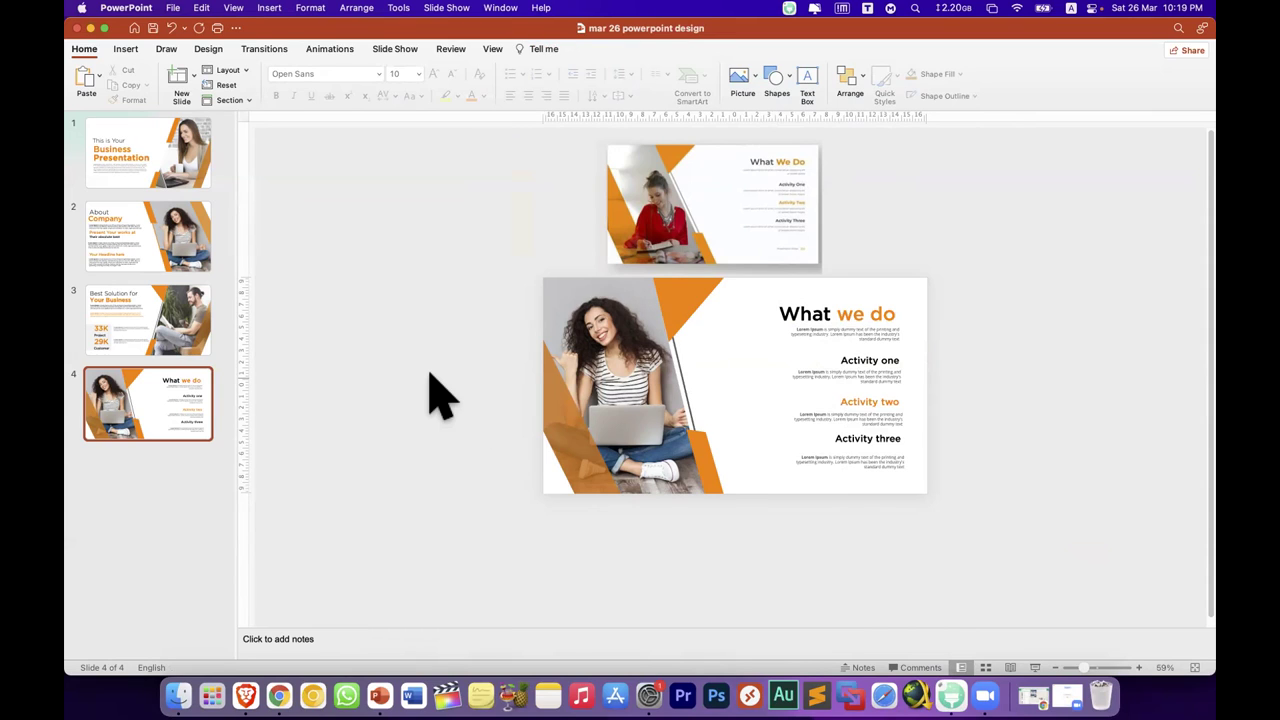